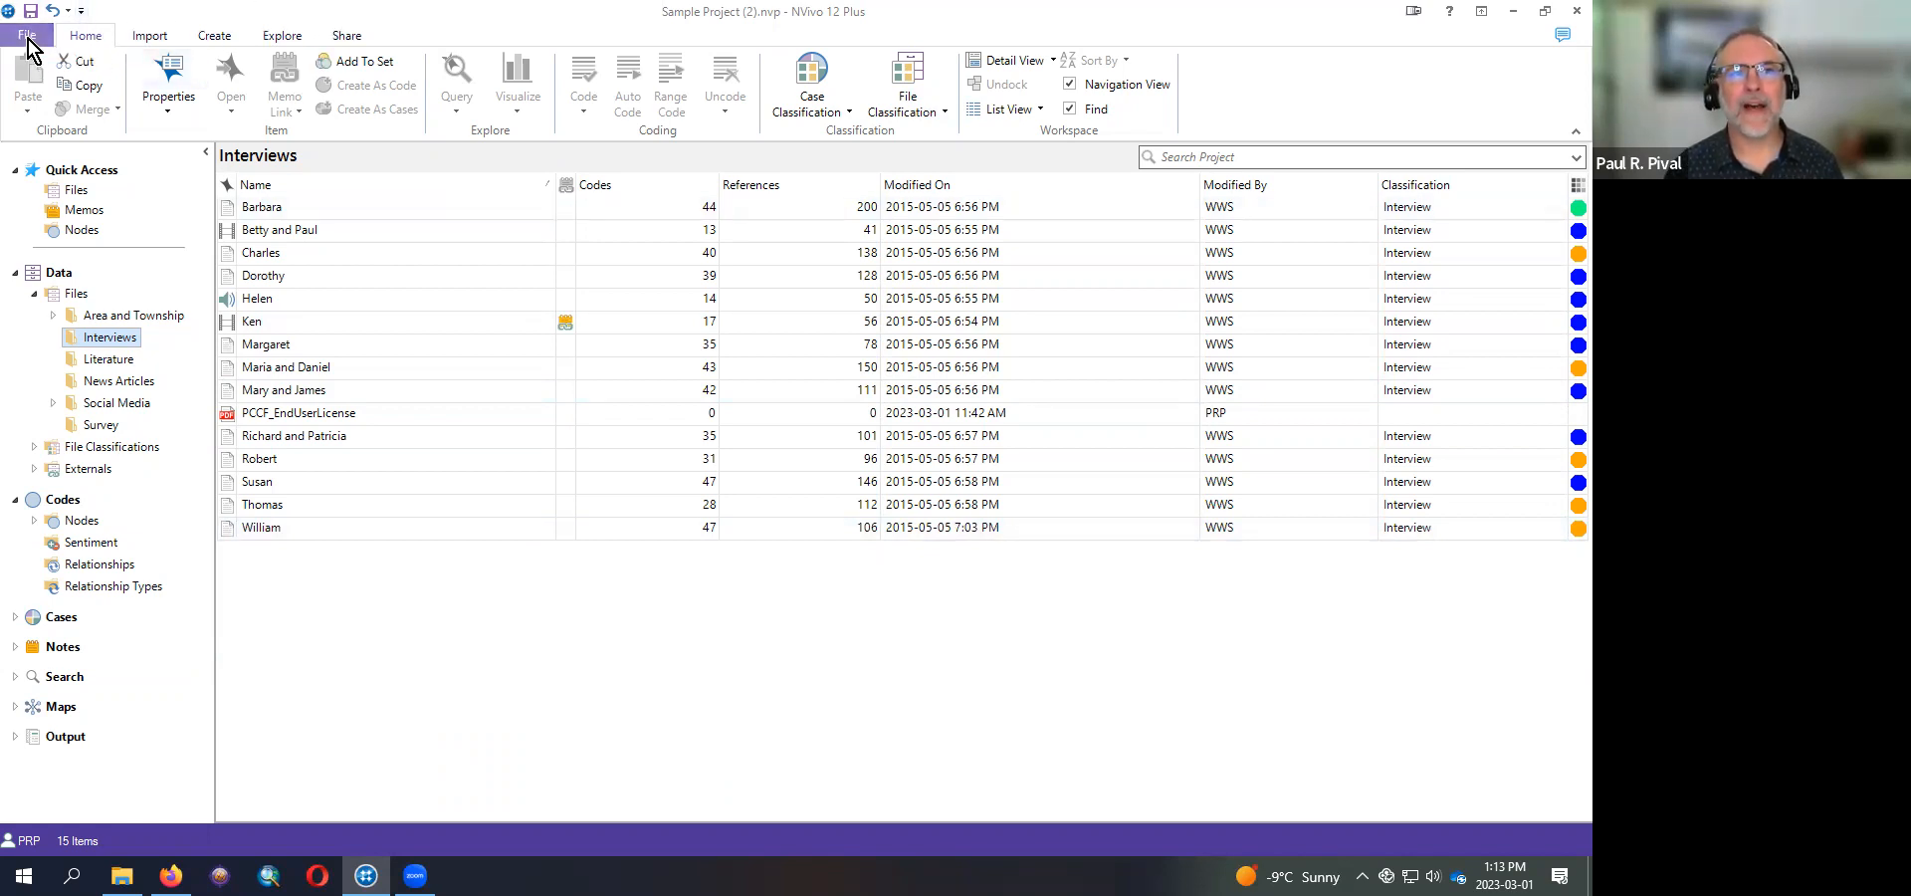
# - Open the project properties and move the dialog clear of the middle of the file list
pyautogui.click(29, 40)
pyautogui.click(34, 26)
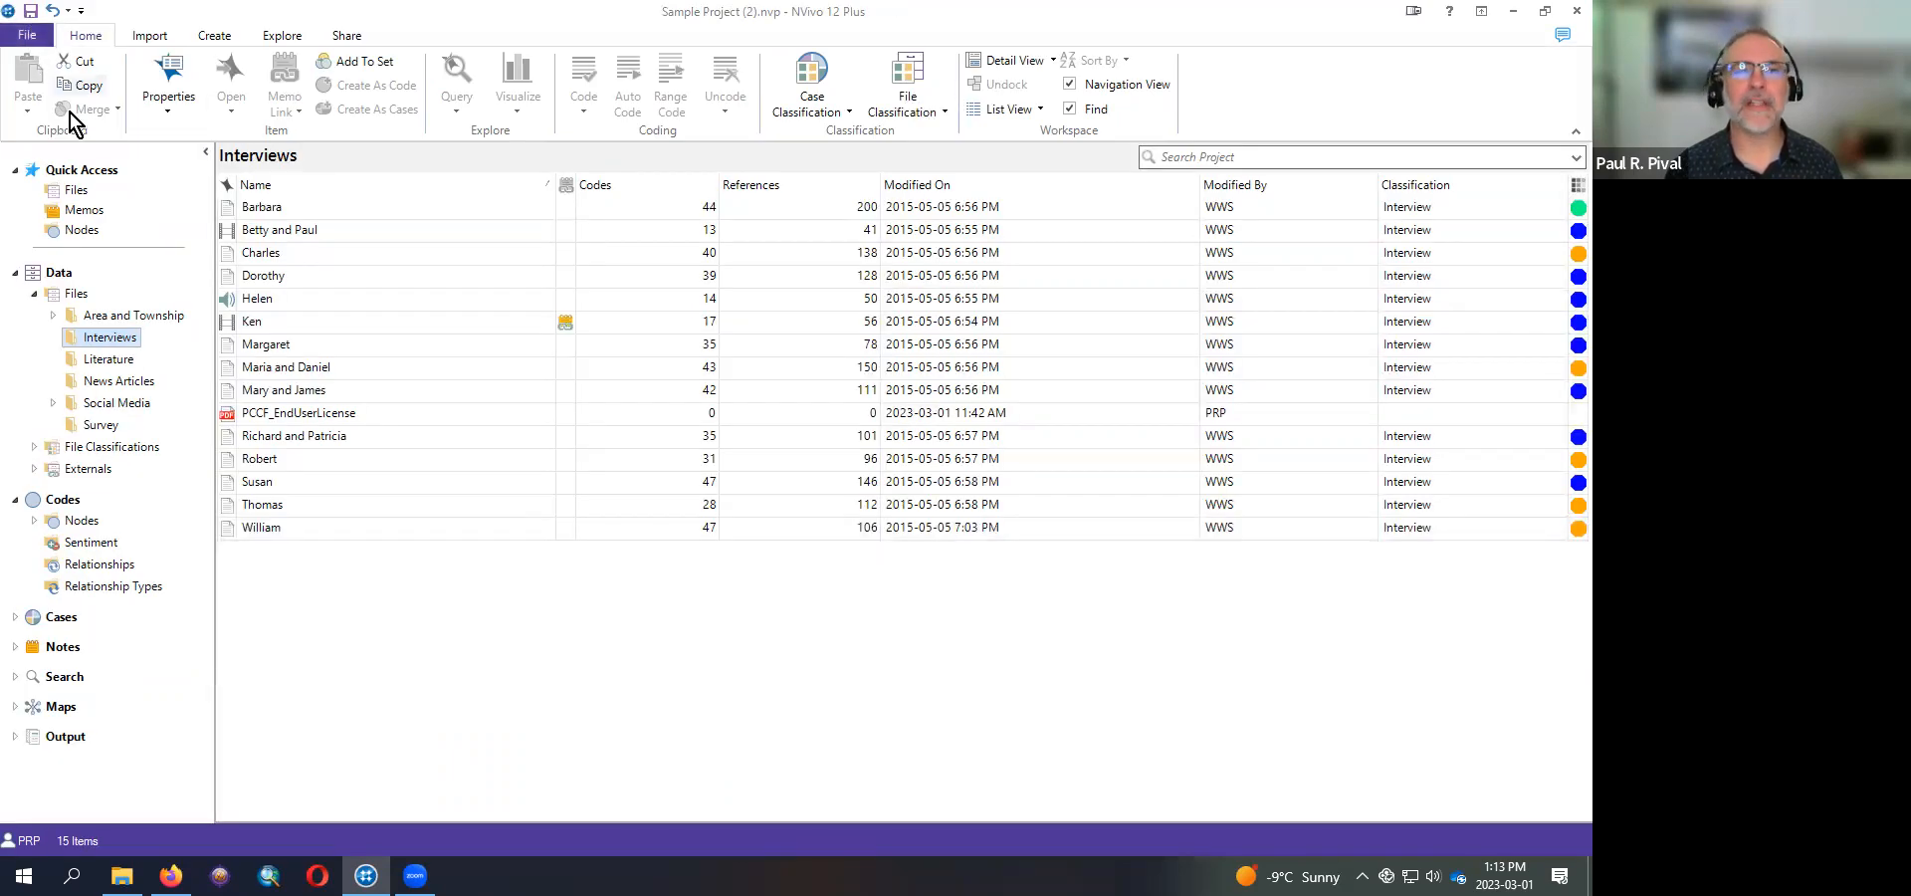
pyautogui.click(30, 39)
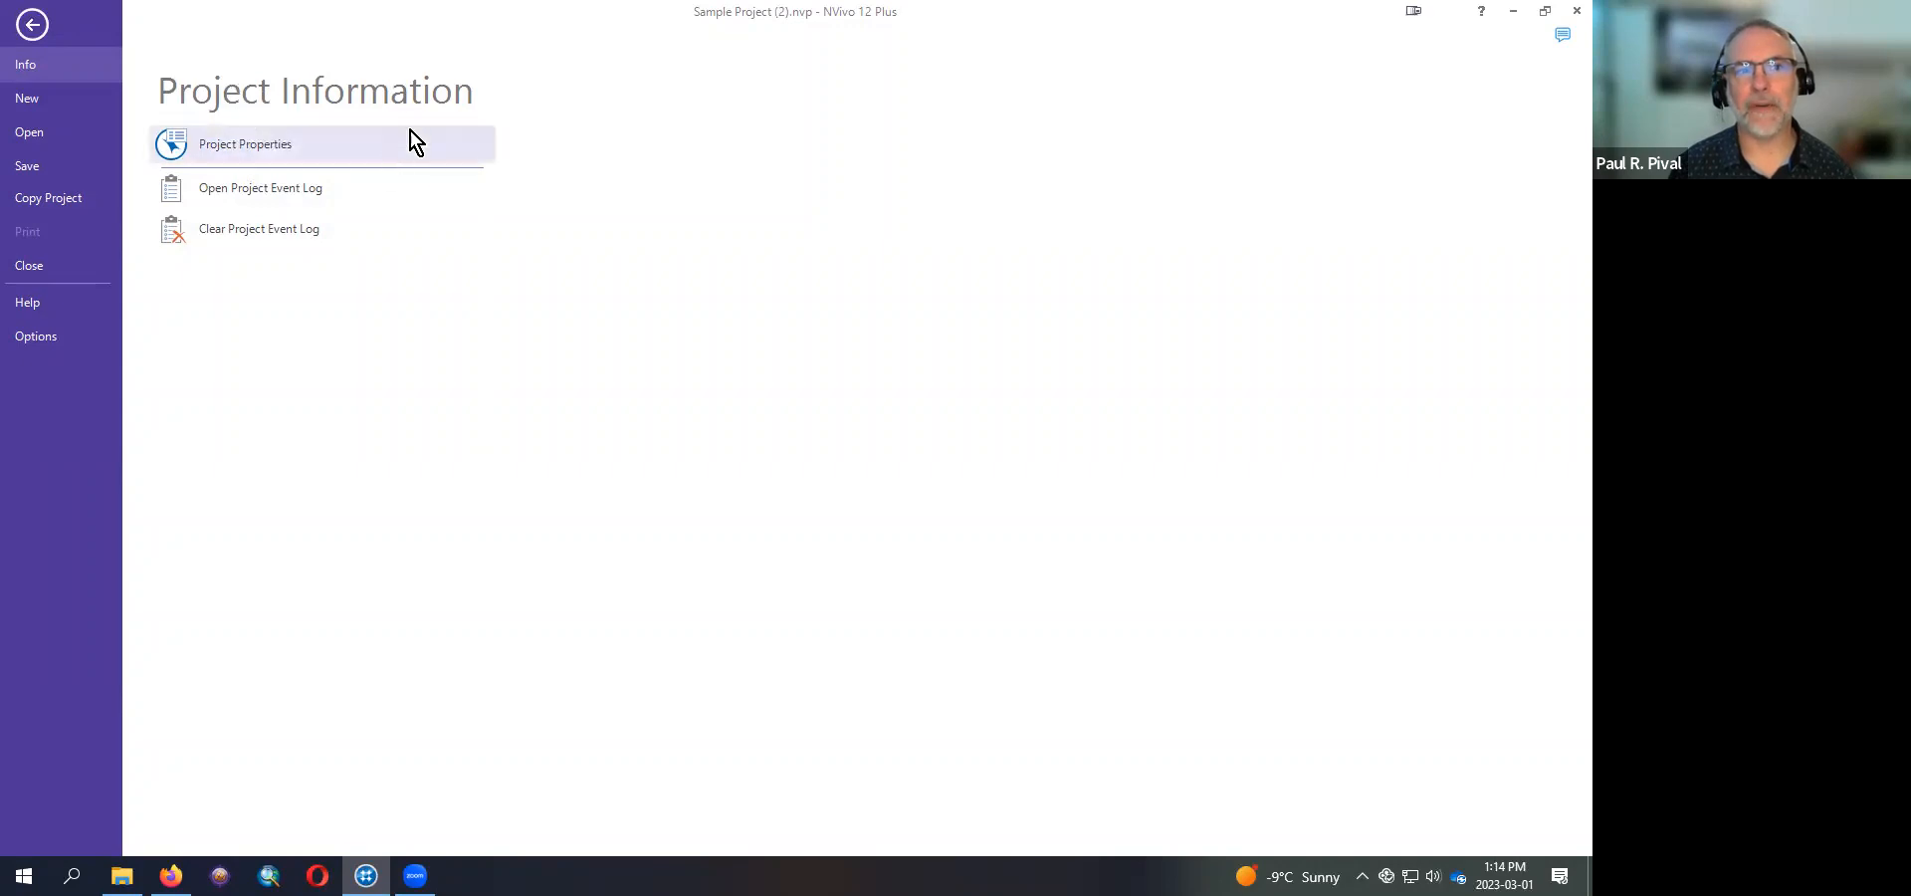
pyautogui.click(221, 152)
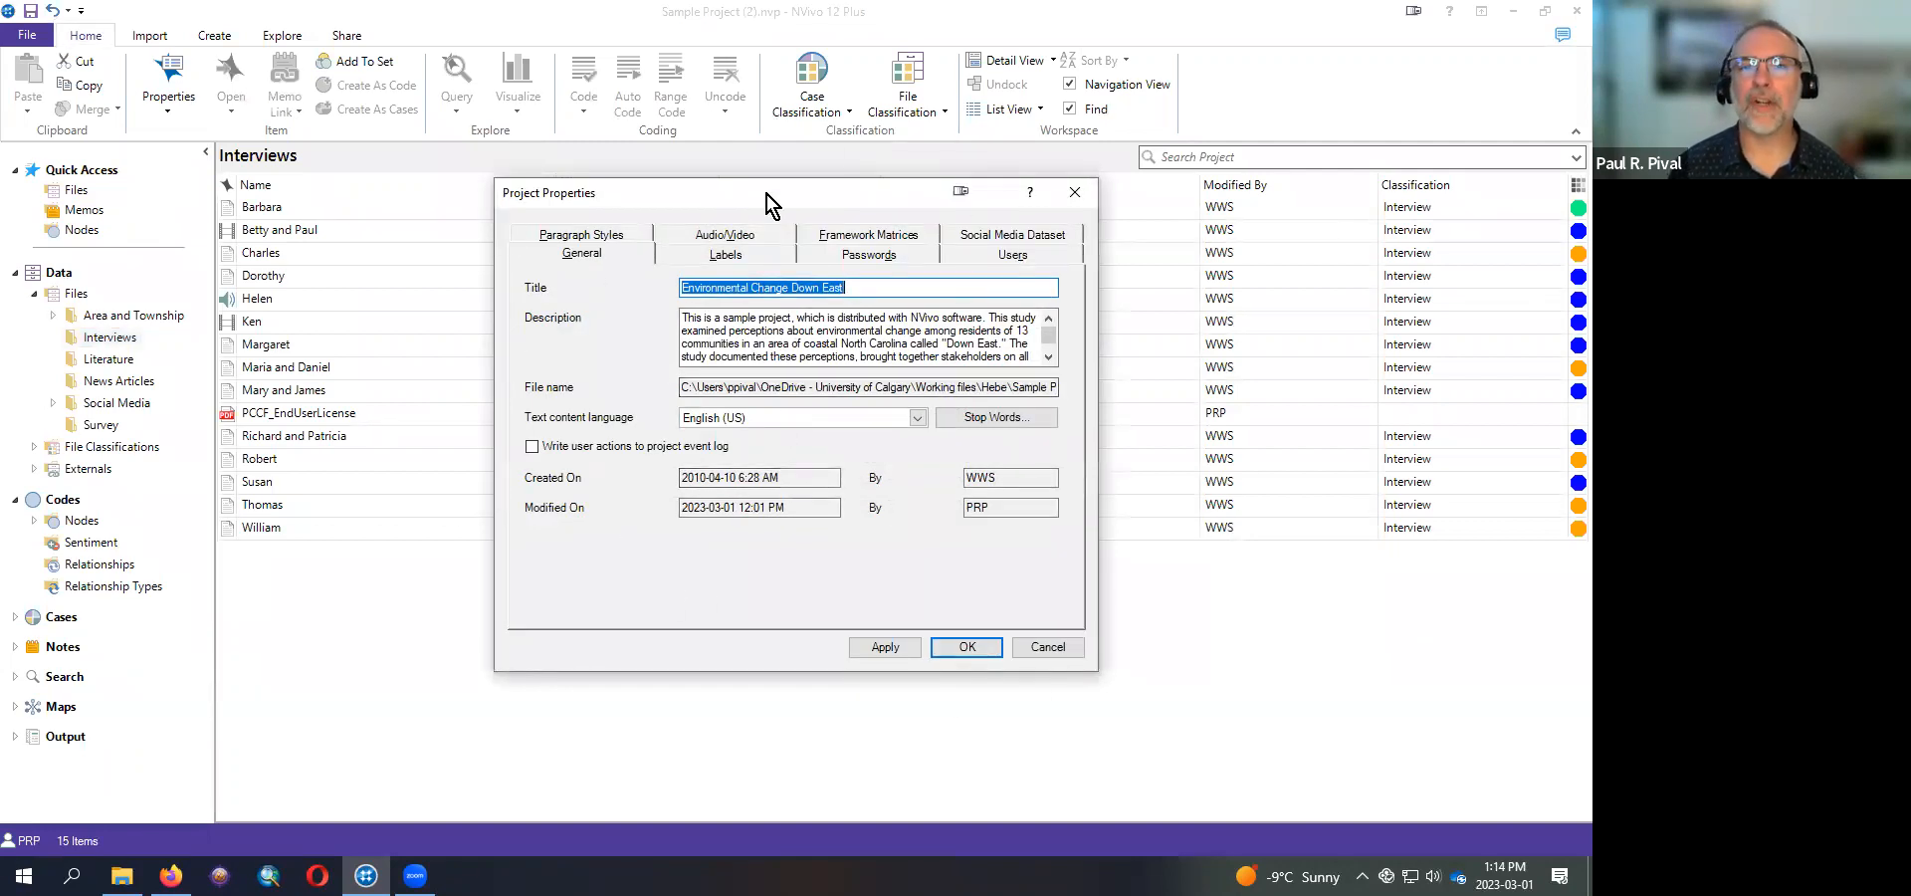
pyautogui.moveTo(755, 194); pyautogui.dragTo(661, 140)
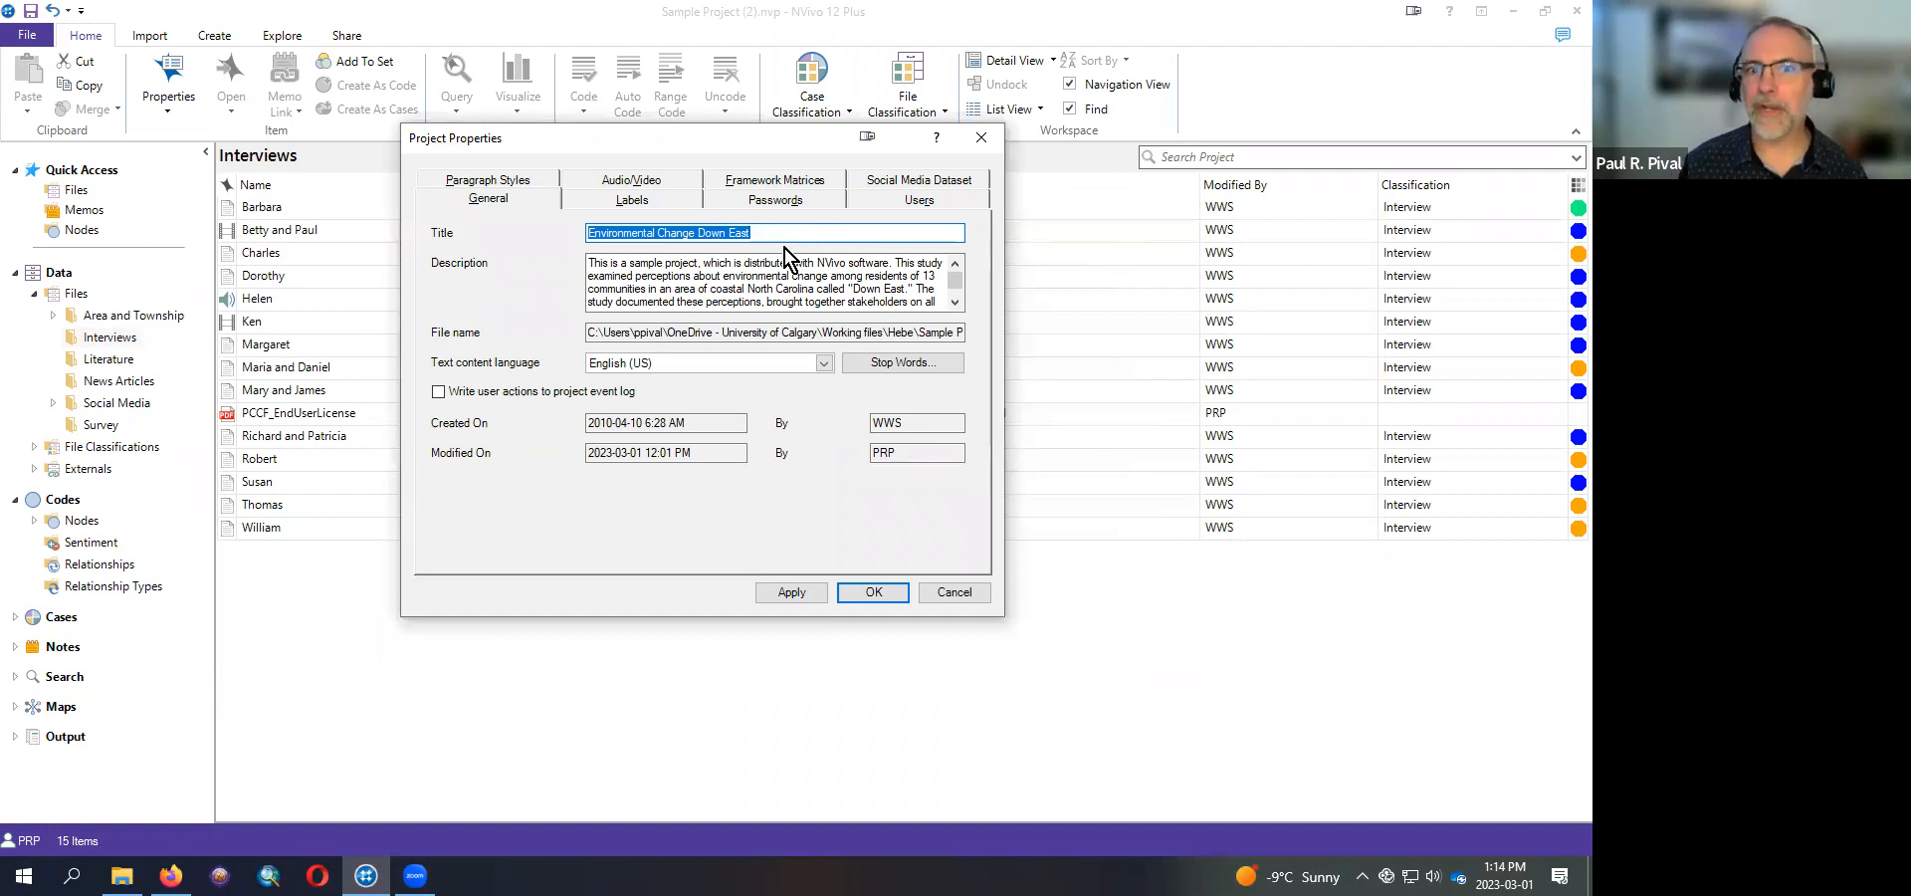
# - Examine the project's description and its full file path in the general project properties
pyautogui.click(670, 267)
pyautogui.moveTo(590, 271); pyautogui.dragTo(843, 289)
pyautogui.doubleClick(955, 303)
pyautogui.click(956, 304)
pyautogui.scroll(1, 958, 291)
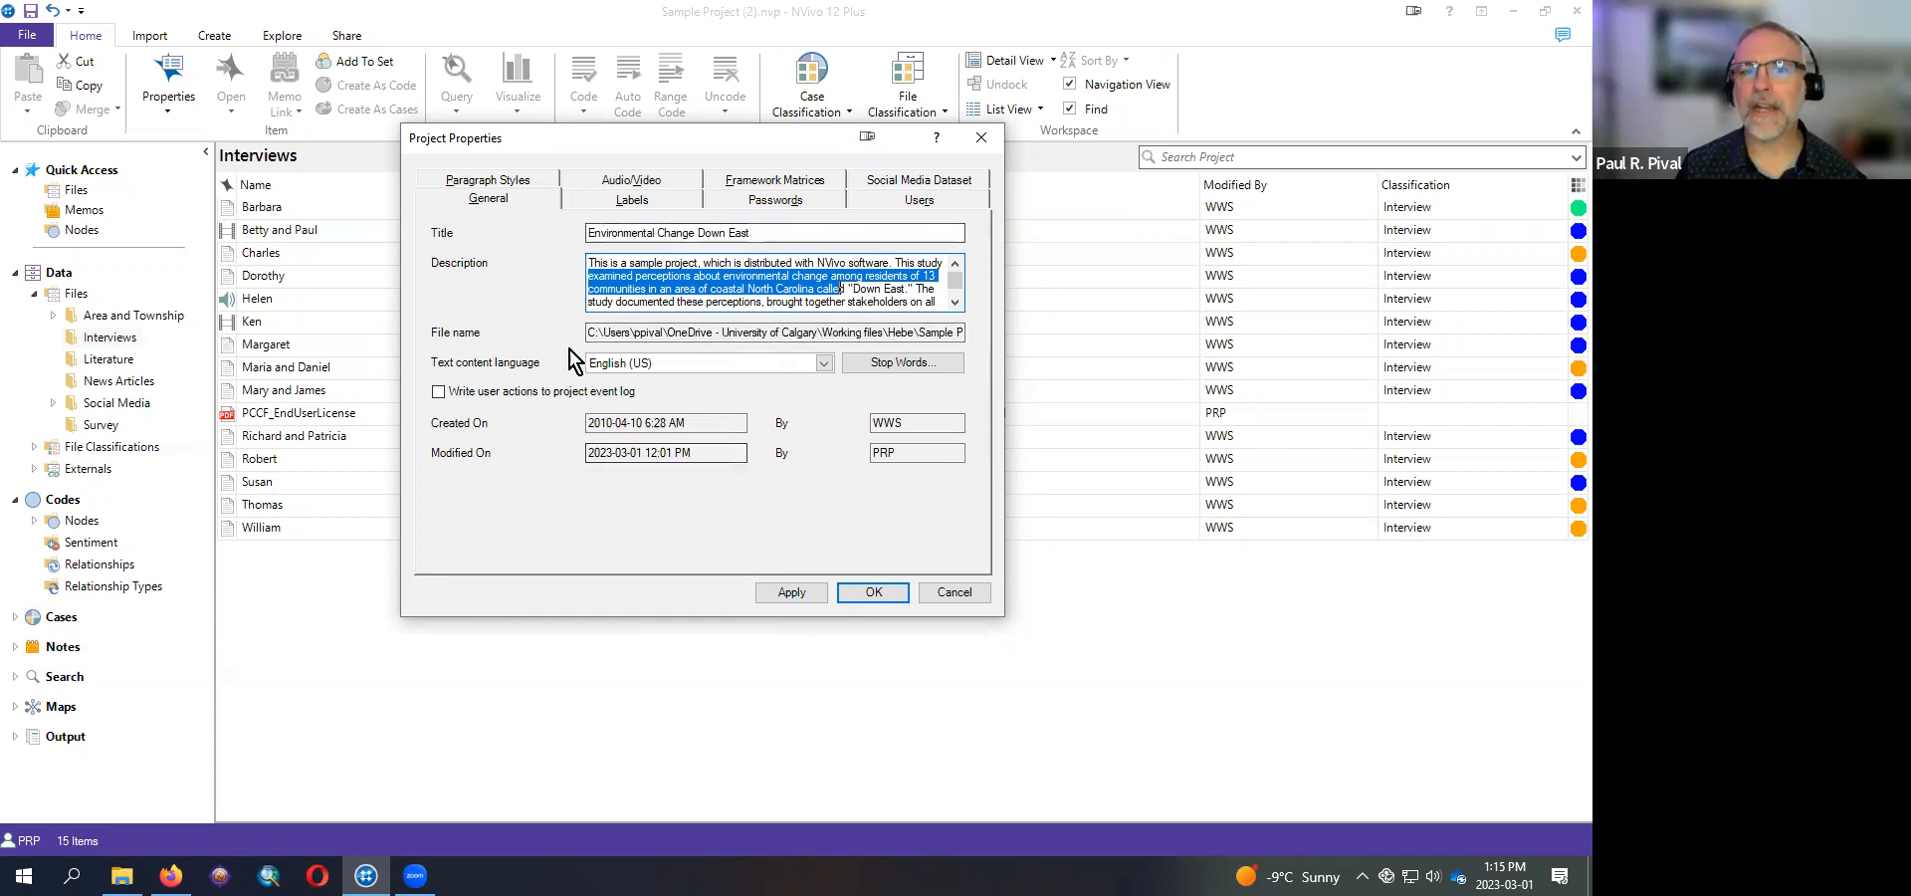
pyautogui.moveTo(633, 332); pyautogui.dragTo(984, 327)
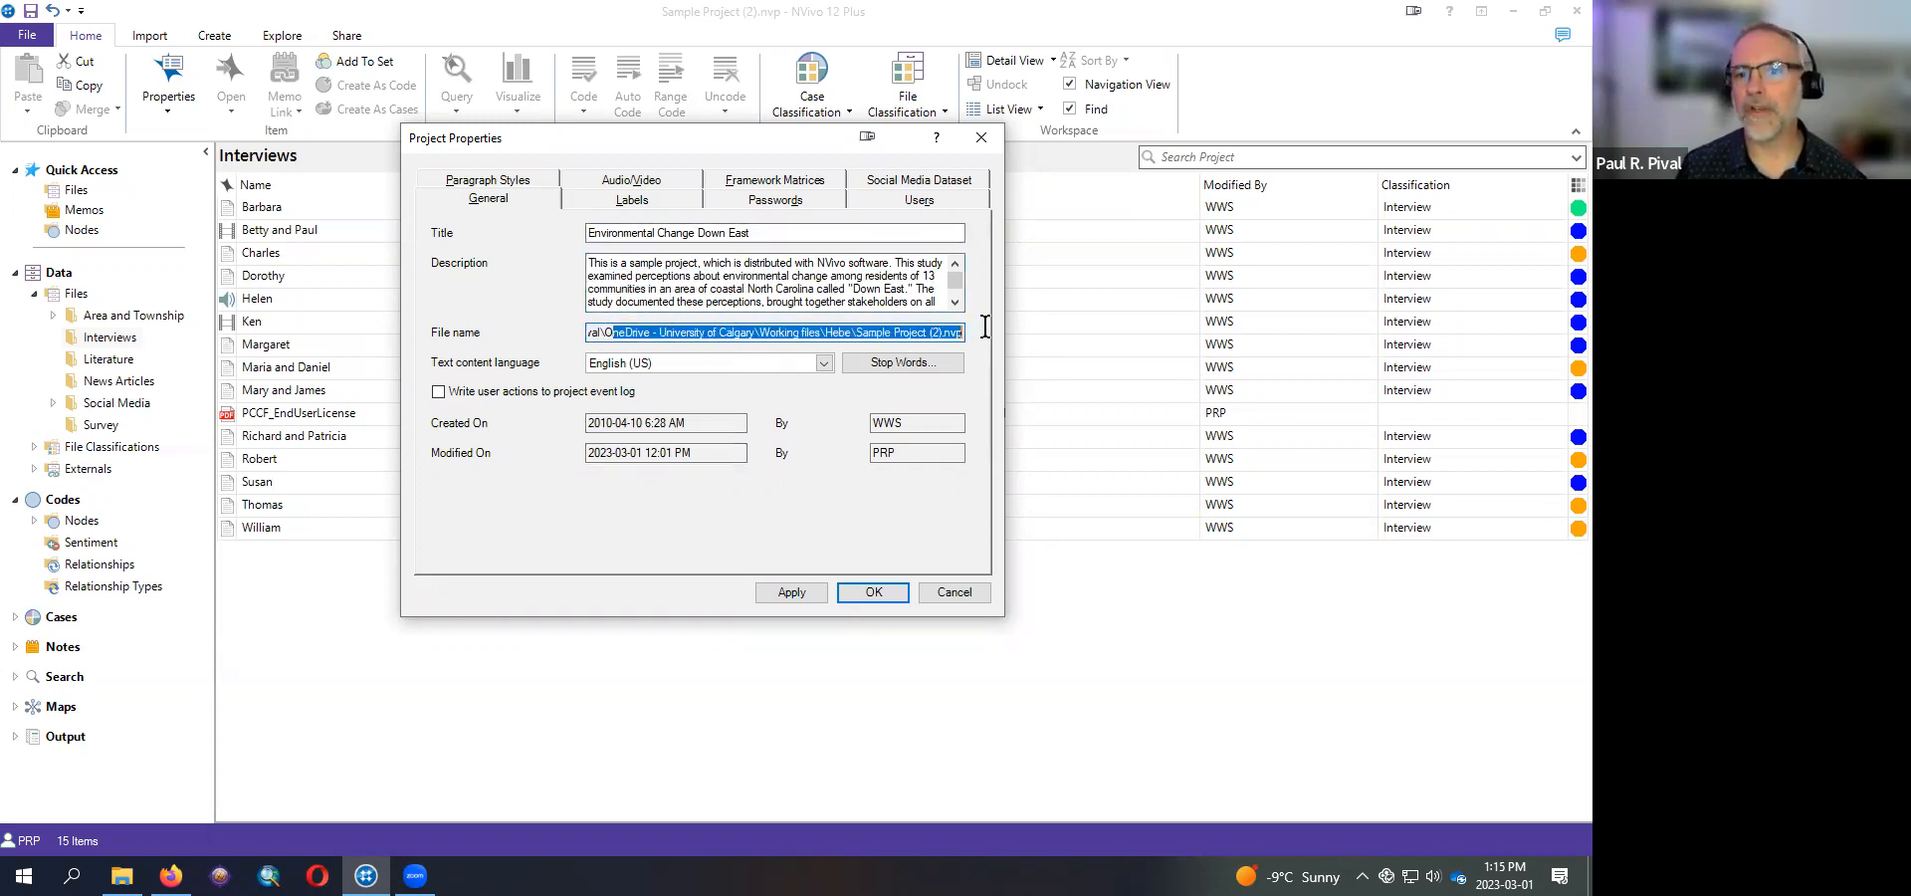
pyautogui.click(778, 336)
pyautogui.press('Home')
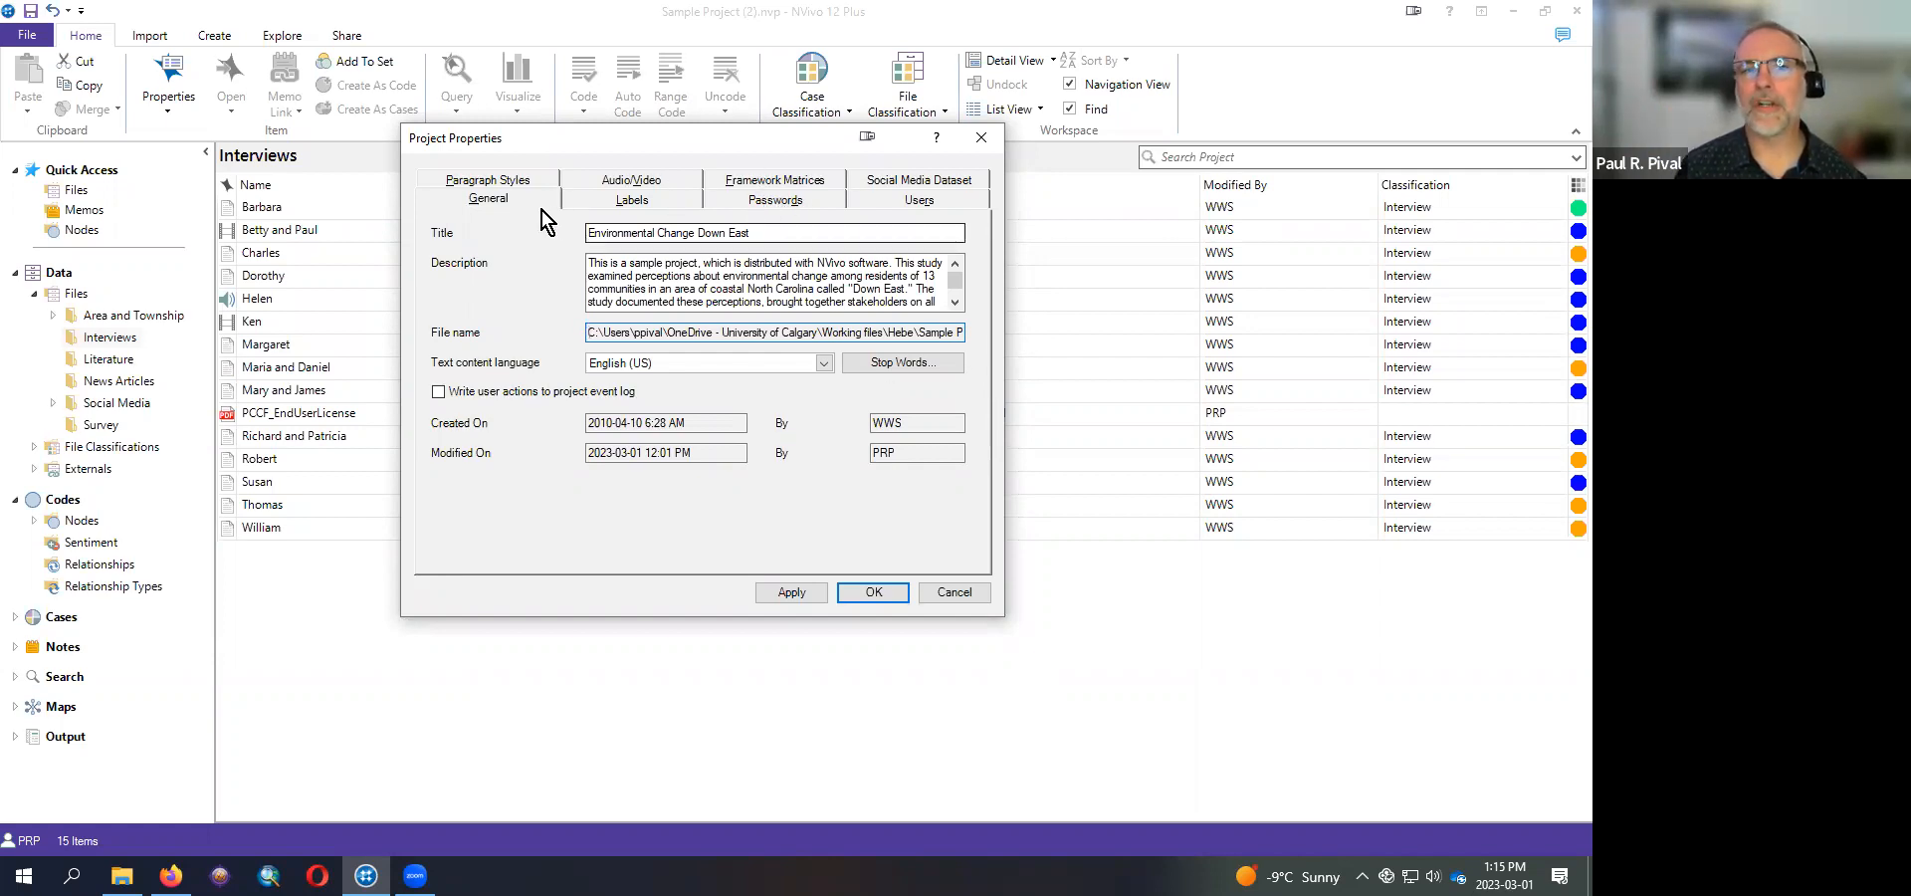
# - Examine the project's password settings, trying out an entry in the read/write password field and removing it
pyautogui.click(775, 200)
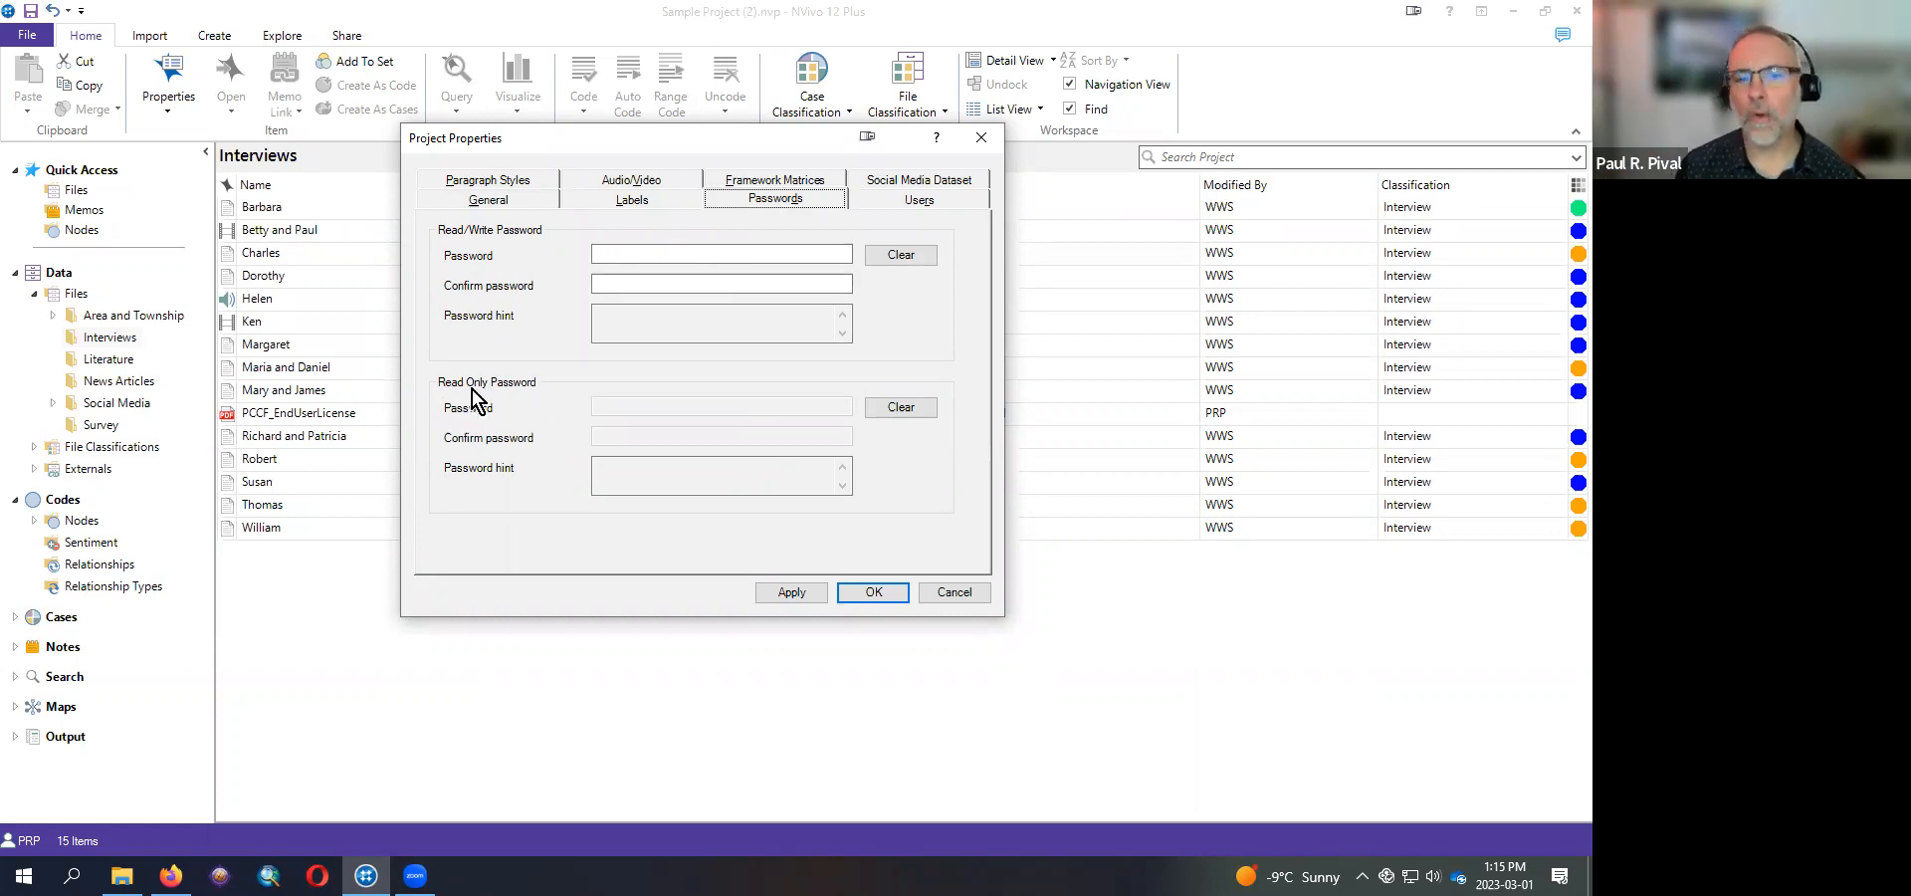
pyautogui.click(663, 466)
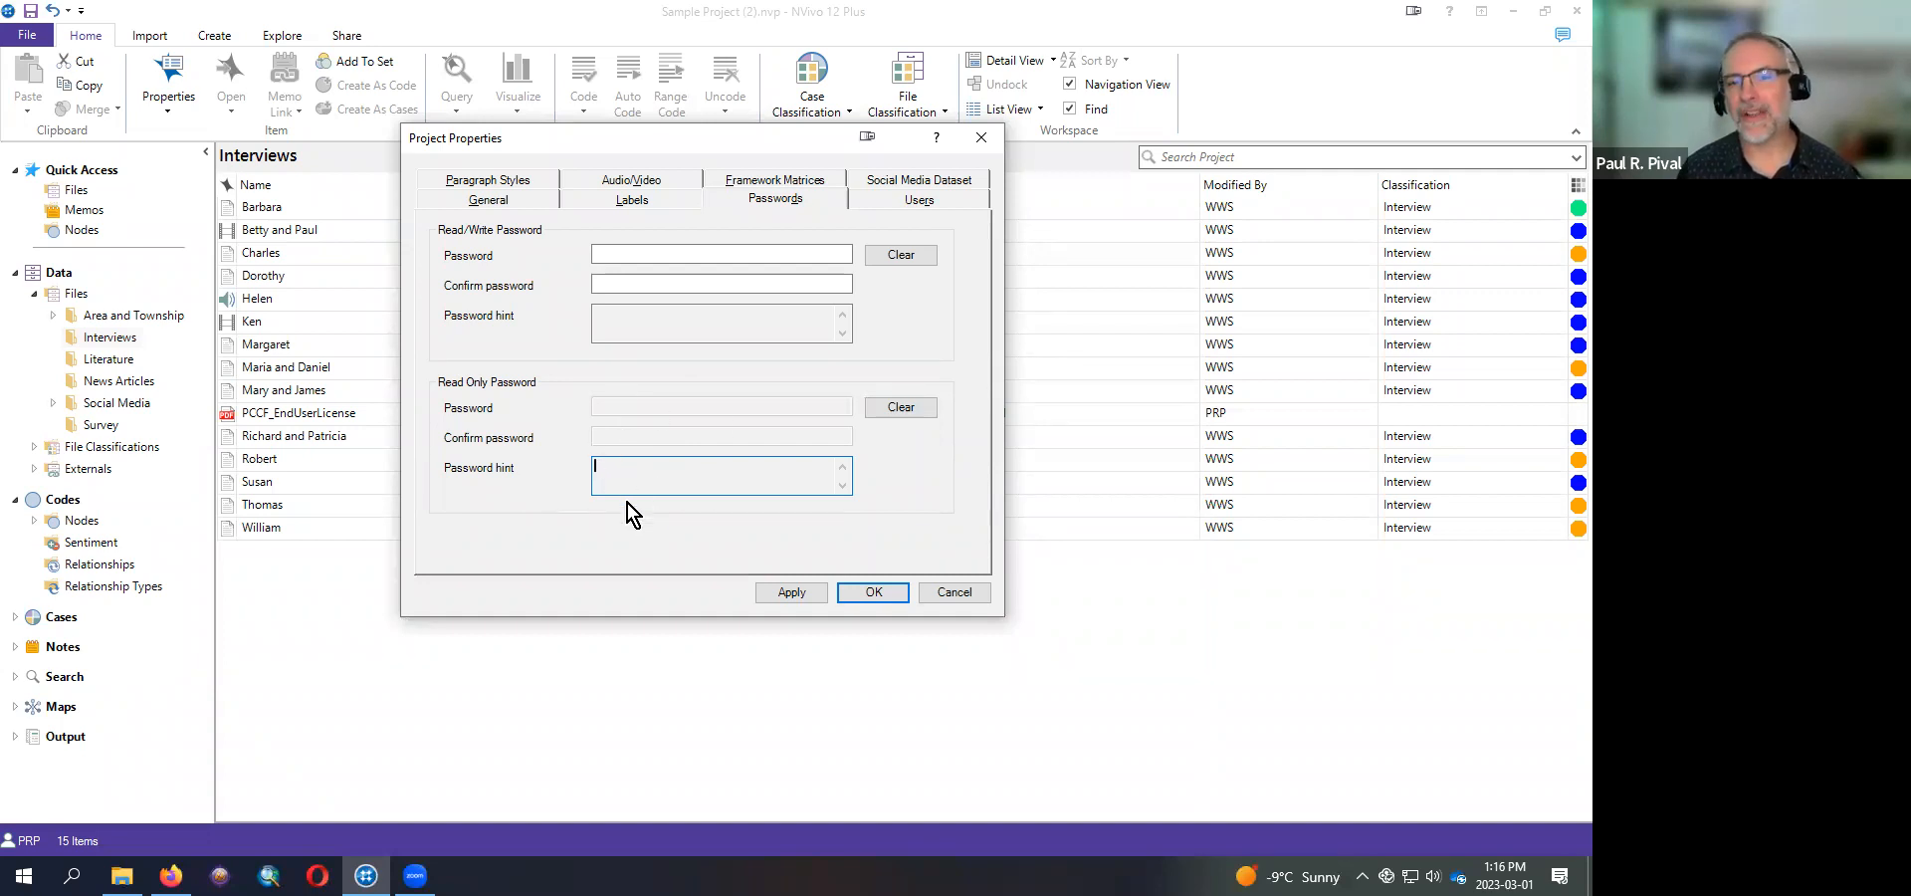
pyautogui.click(612, 254)
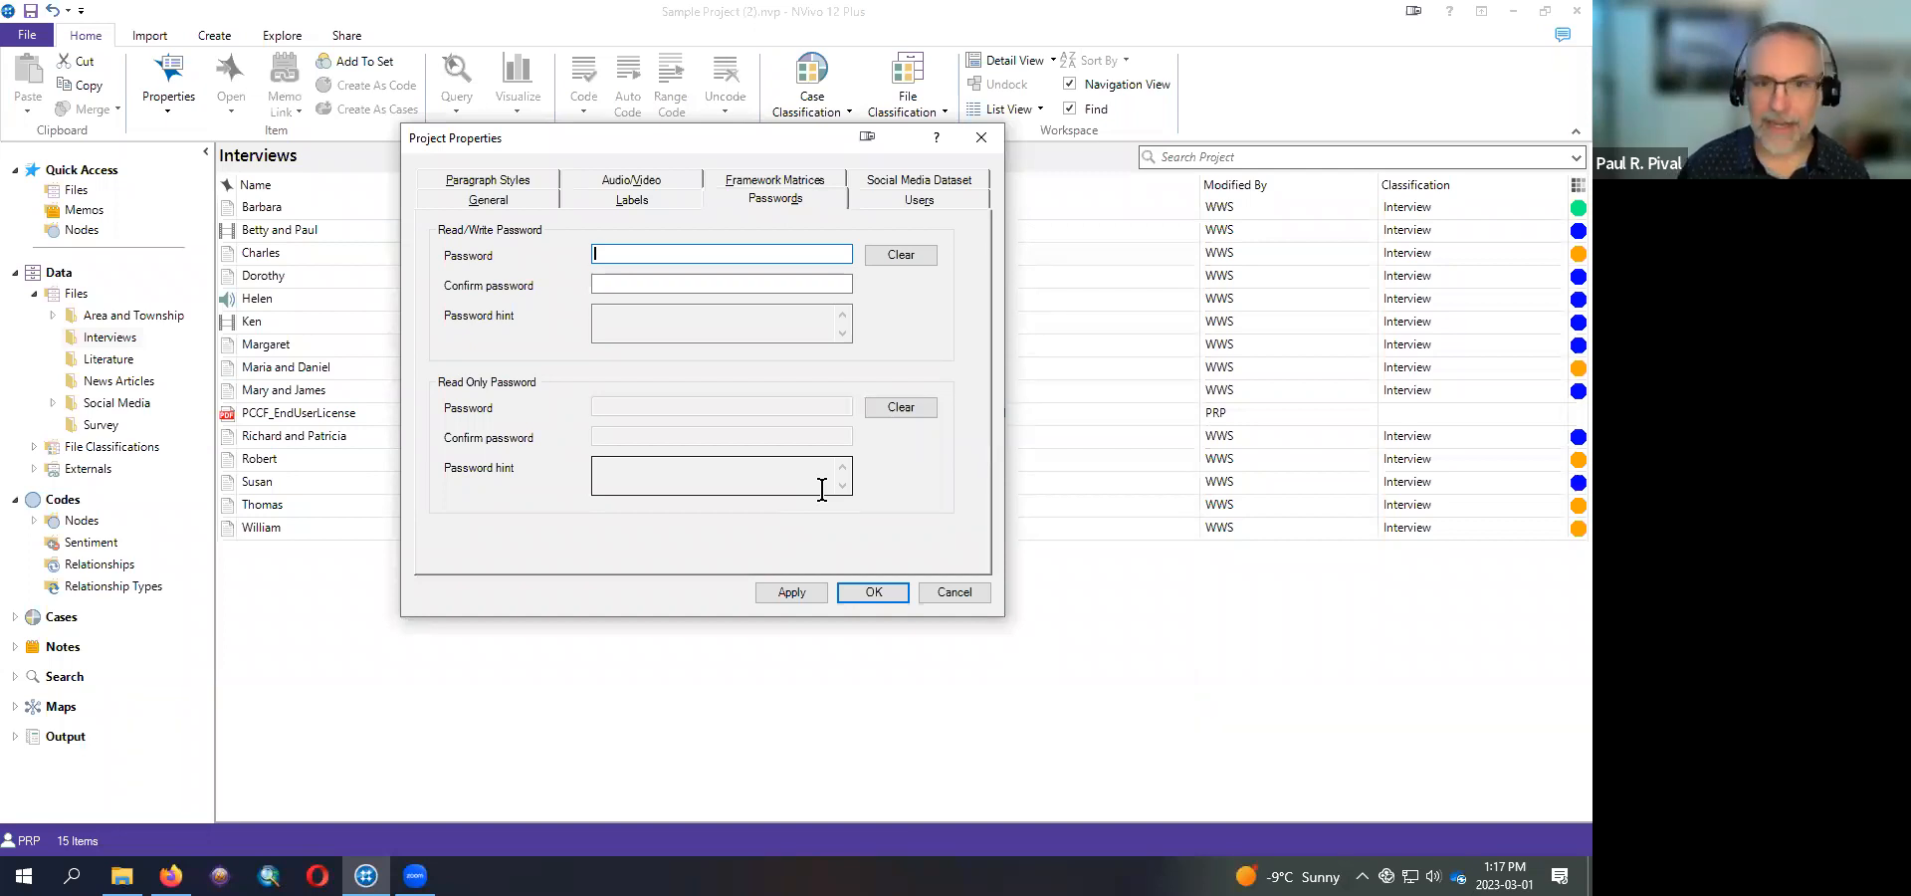
pyautogui.write('*')
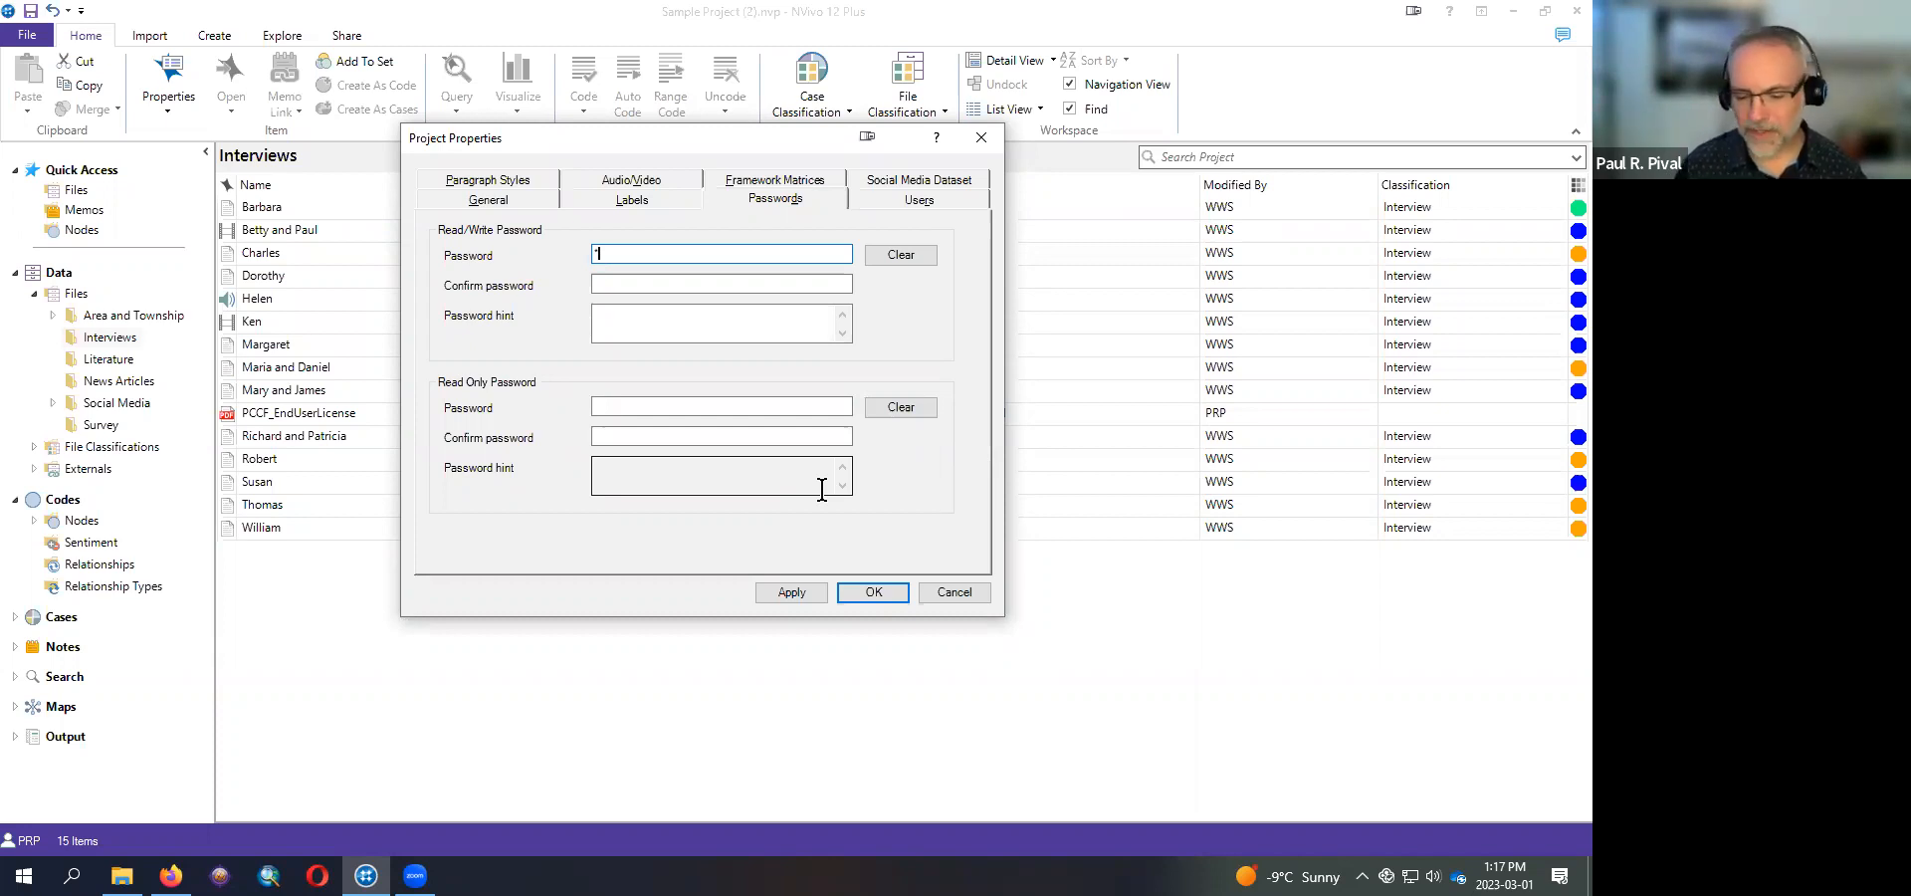
pyautogui.press('BackSpace')
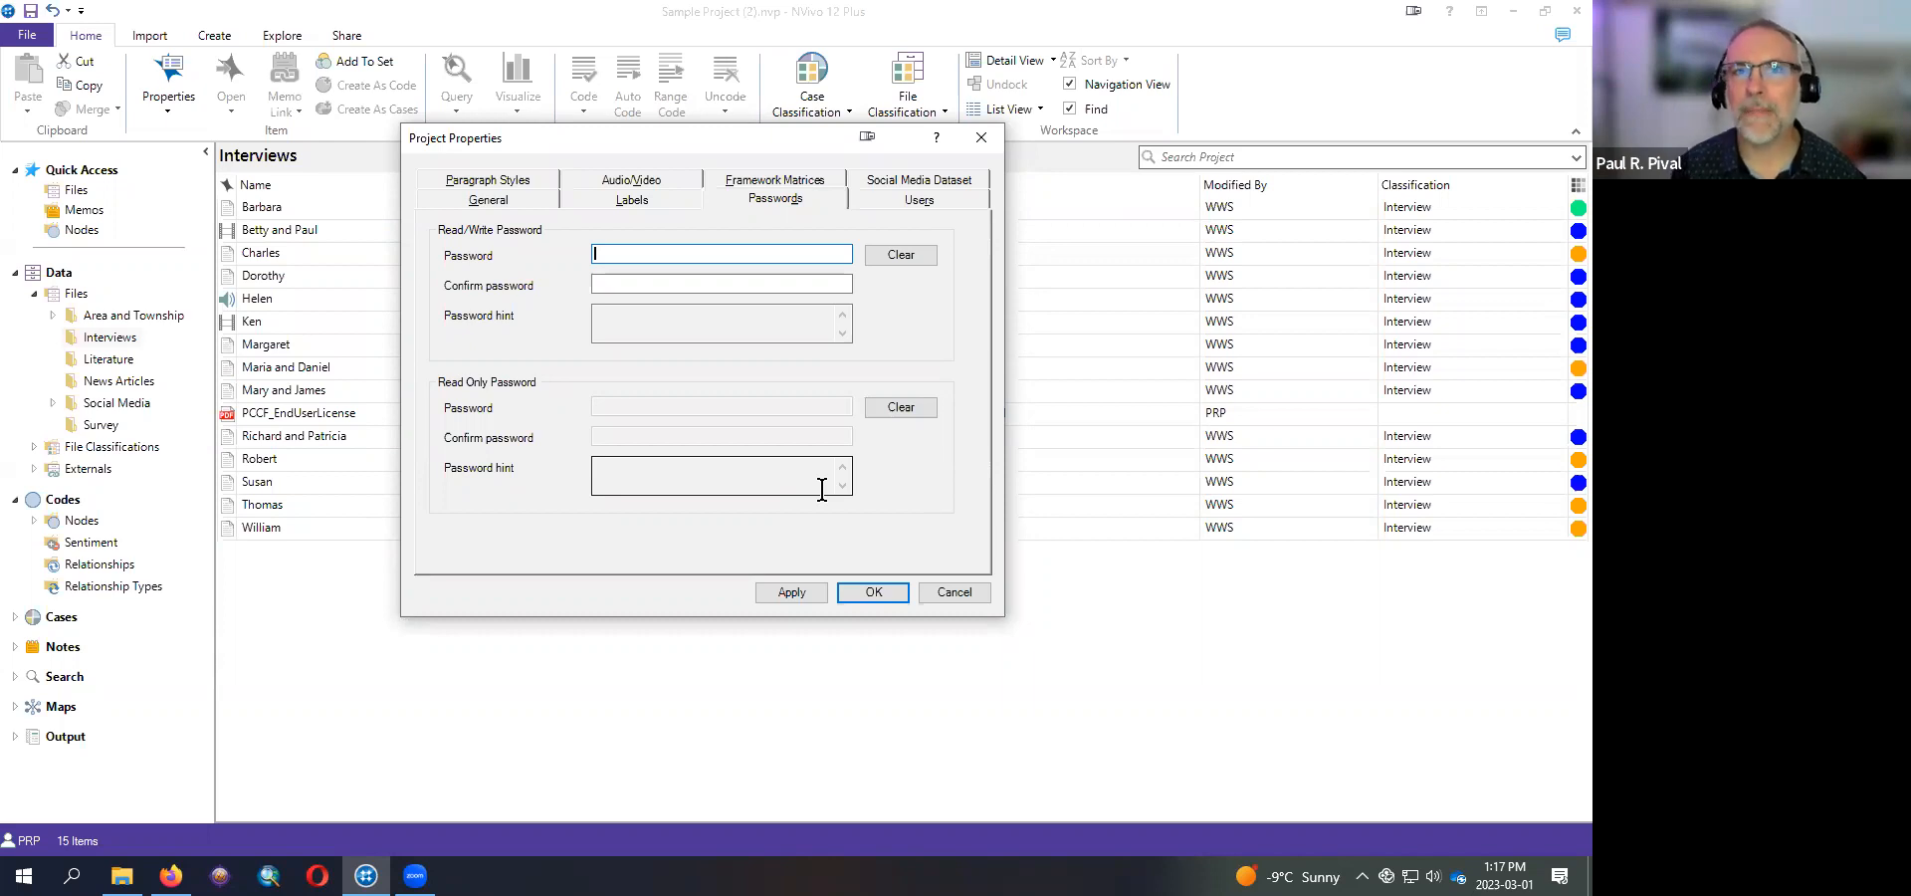
pyautogui.click(649, 325)
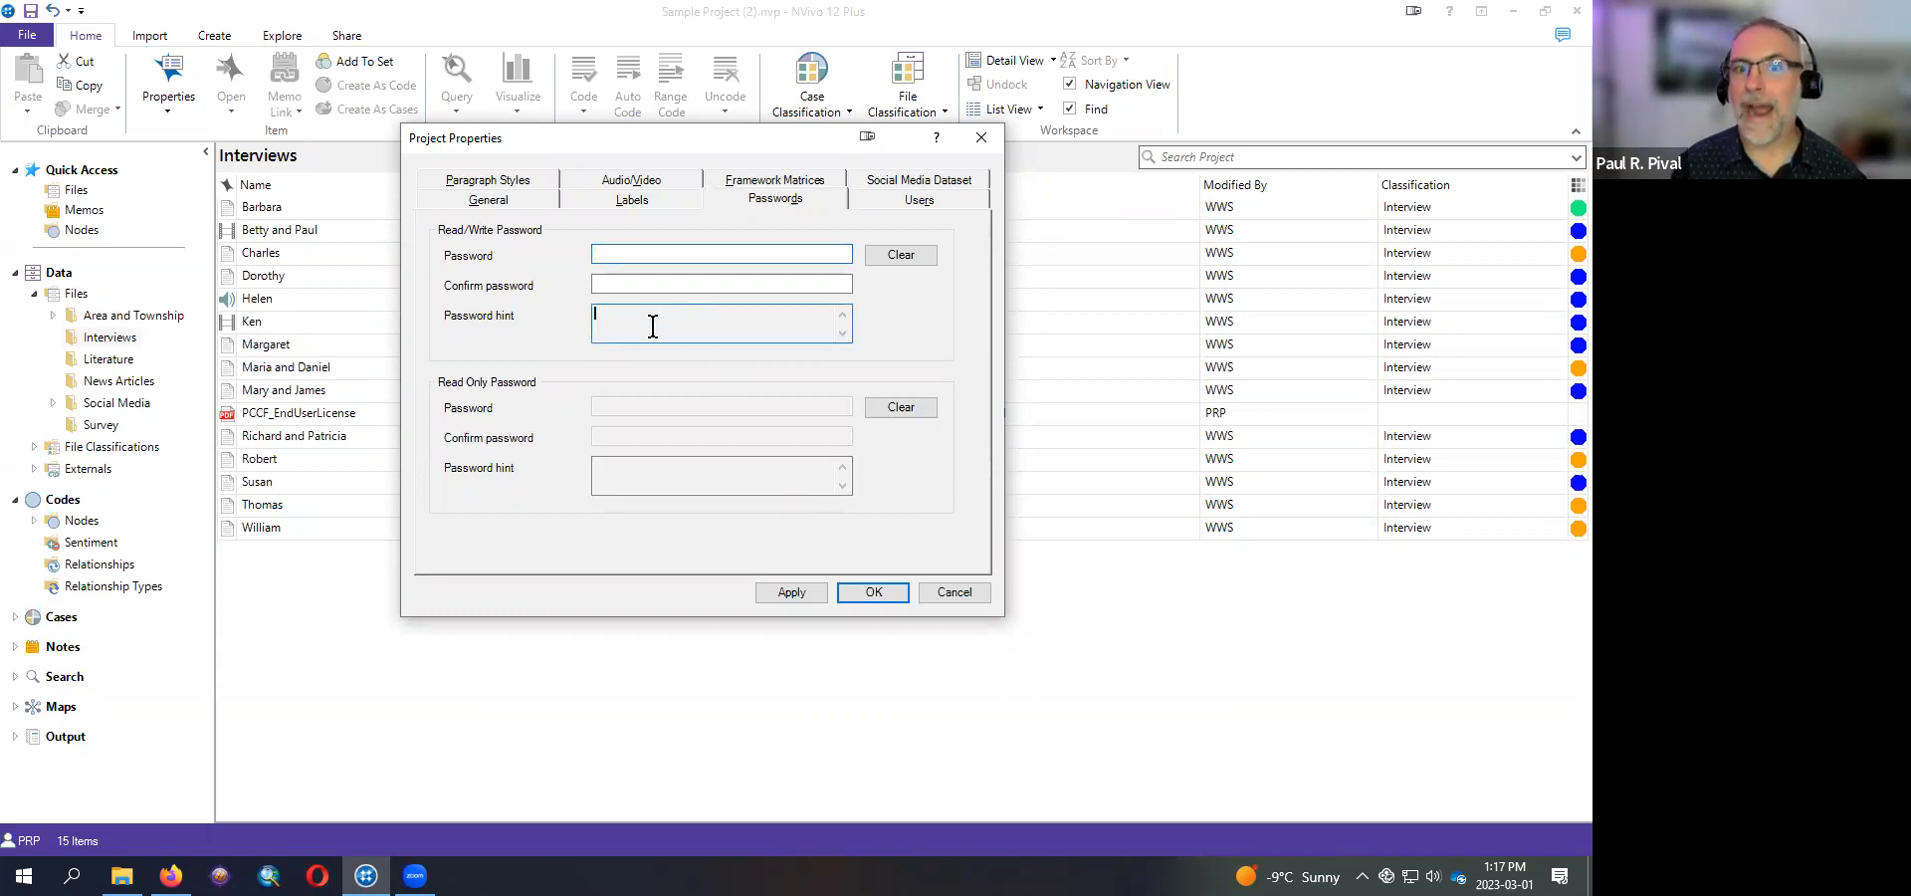
# - Set and confirm the project's read/write password, add the password hint "Sesame Street", and apply the properties
pyautogui.click(649, 254)
pyautogui.write('***')
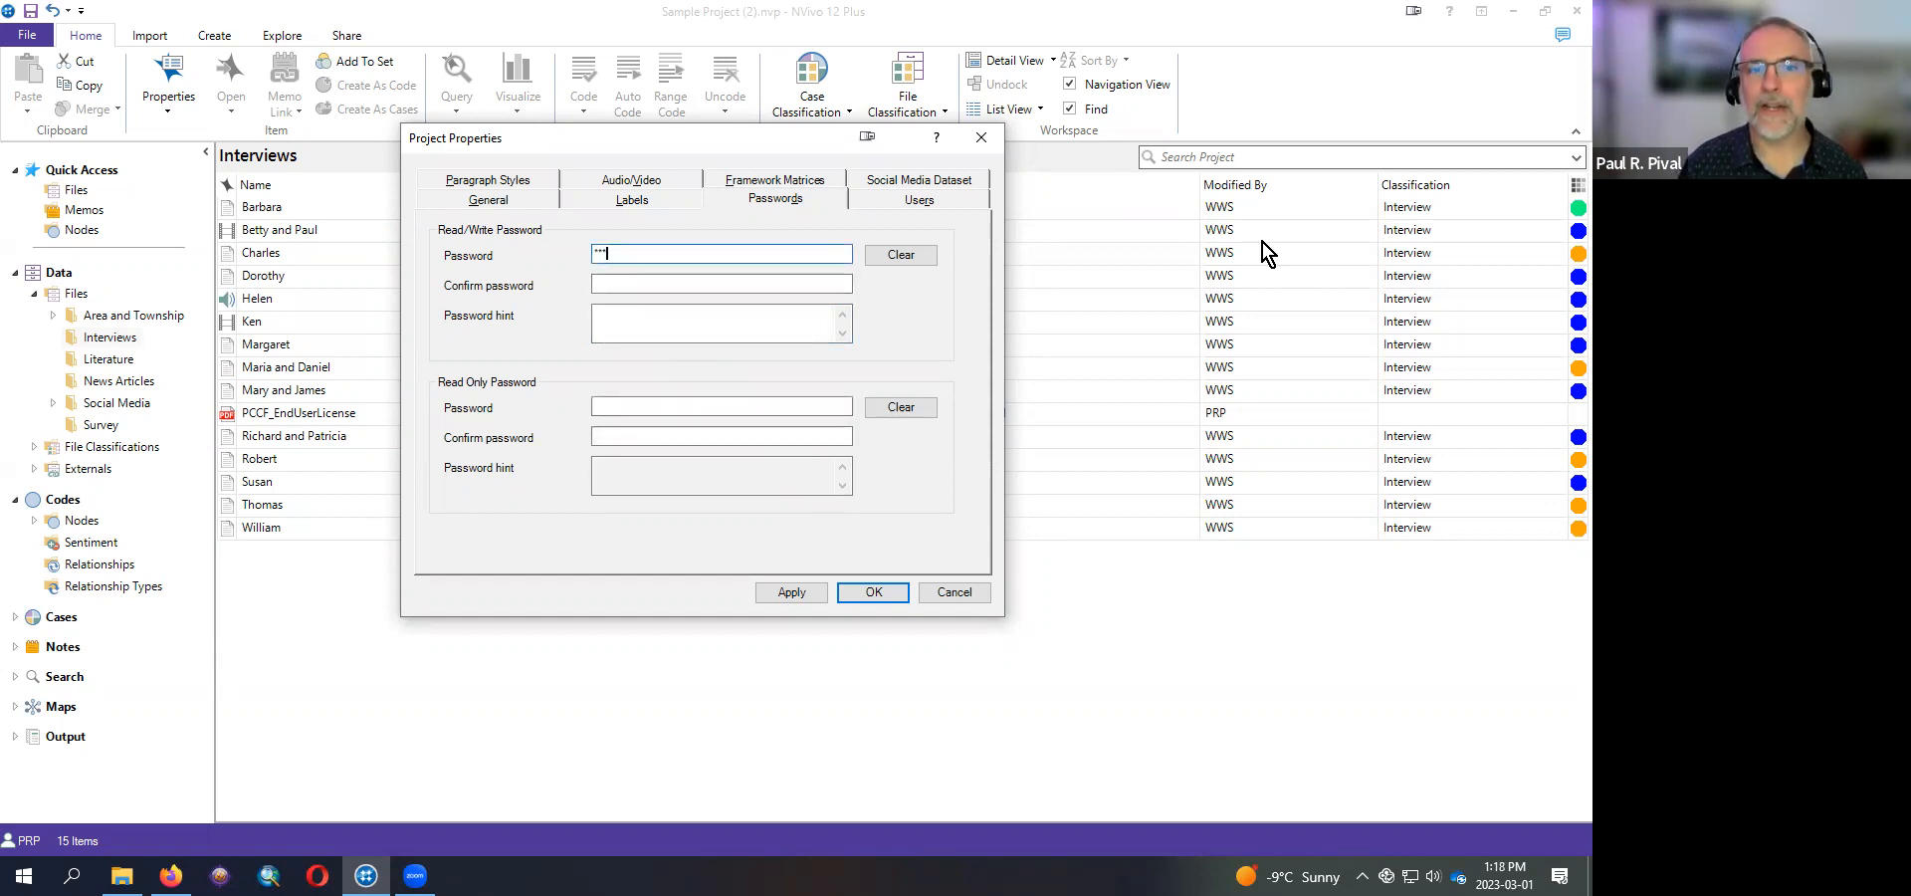
pyautogui.click(747, 281)
pyautogui.write('***')
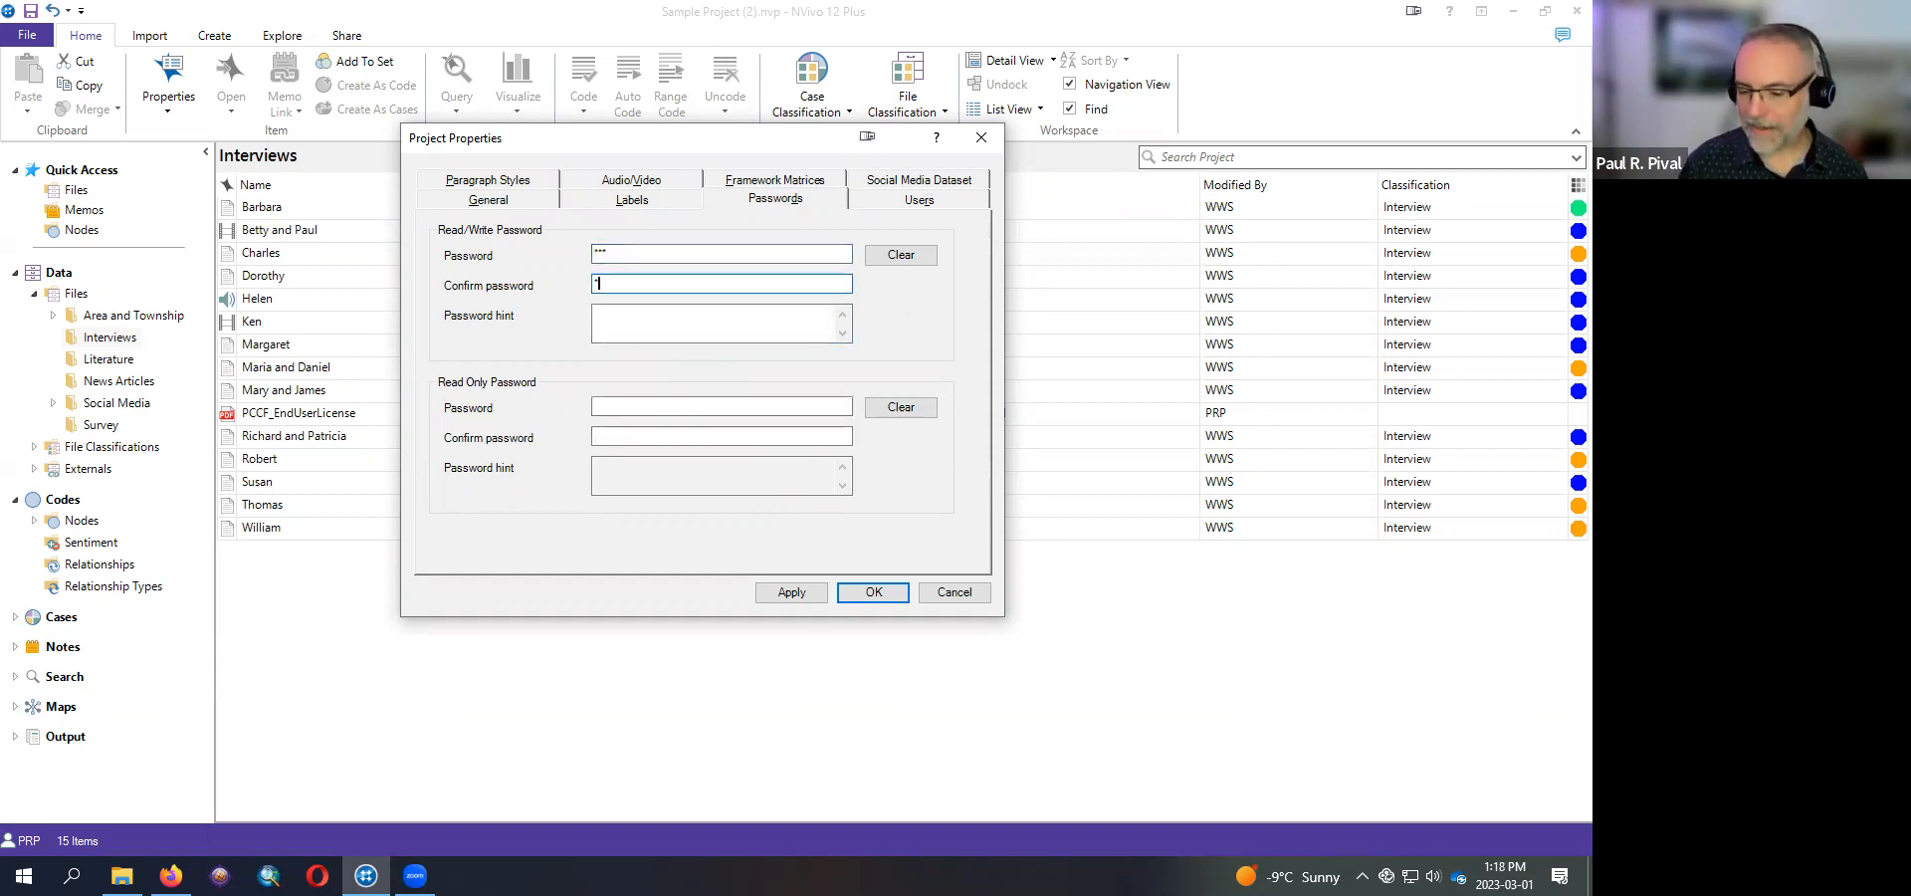
pyautogui.click(730, 316)
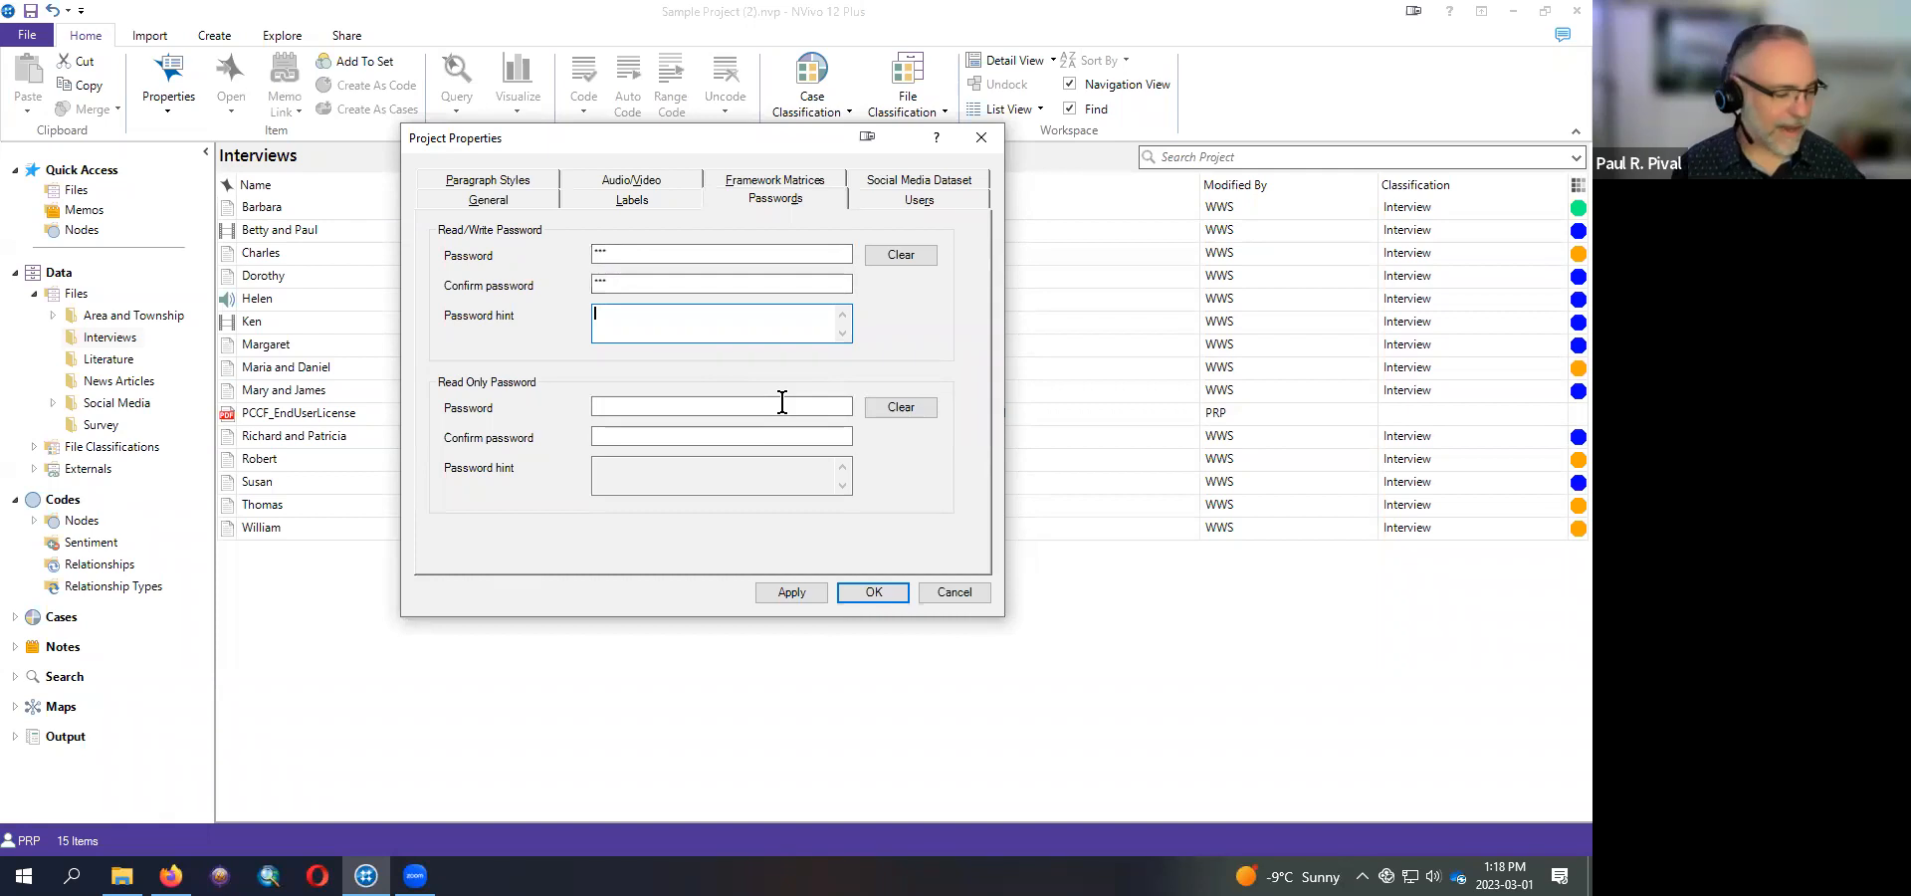
pyautogui.write('Sesame ')
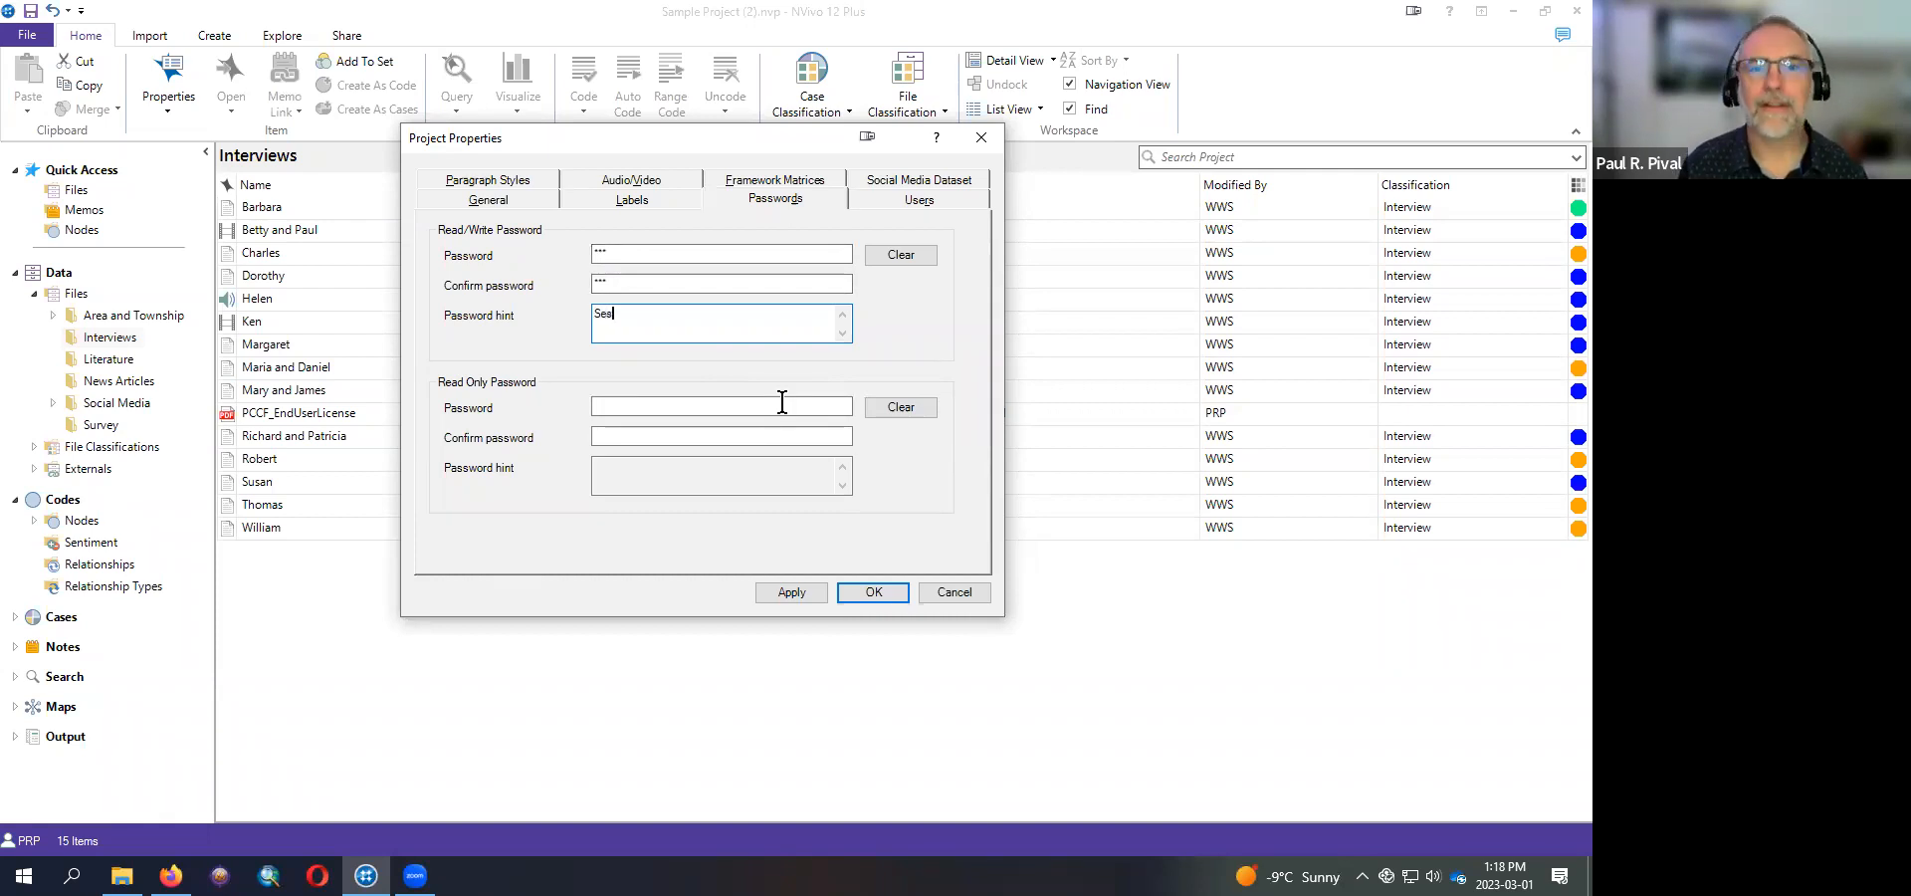
pyautogui.write('Street')
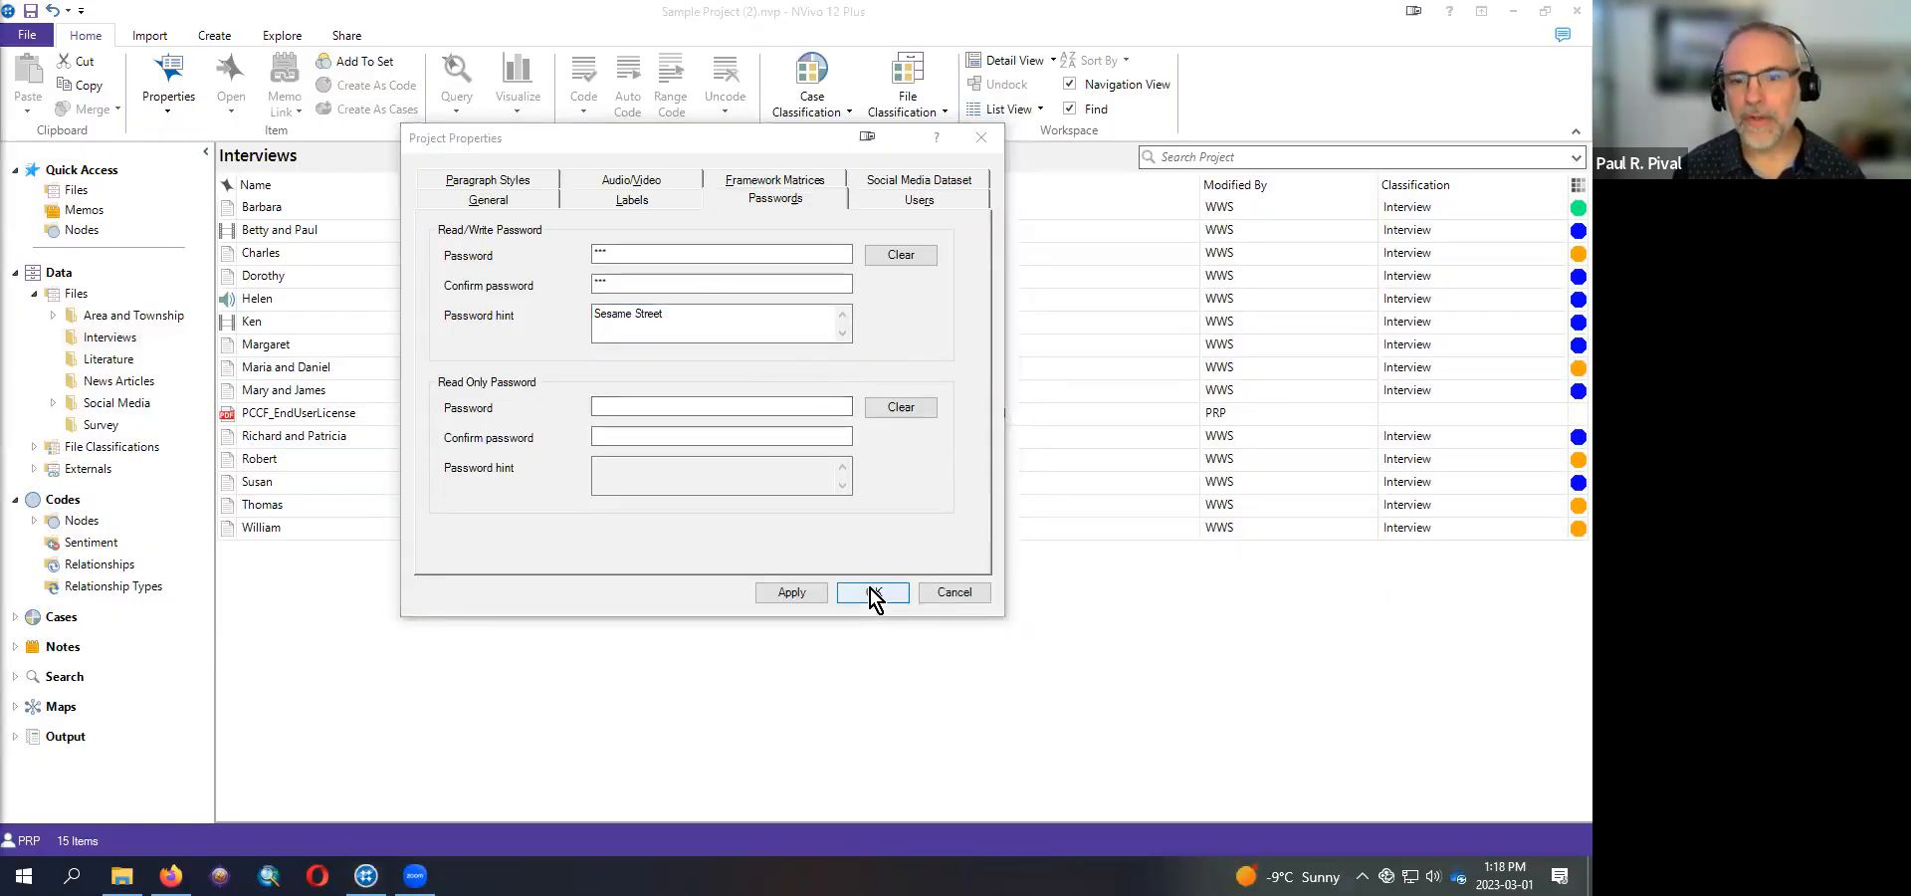
pyautogui.click(871, 591)
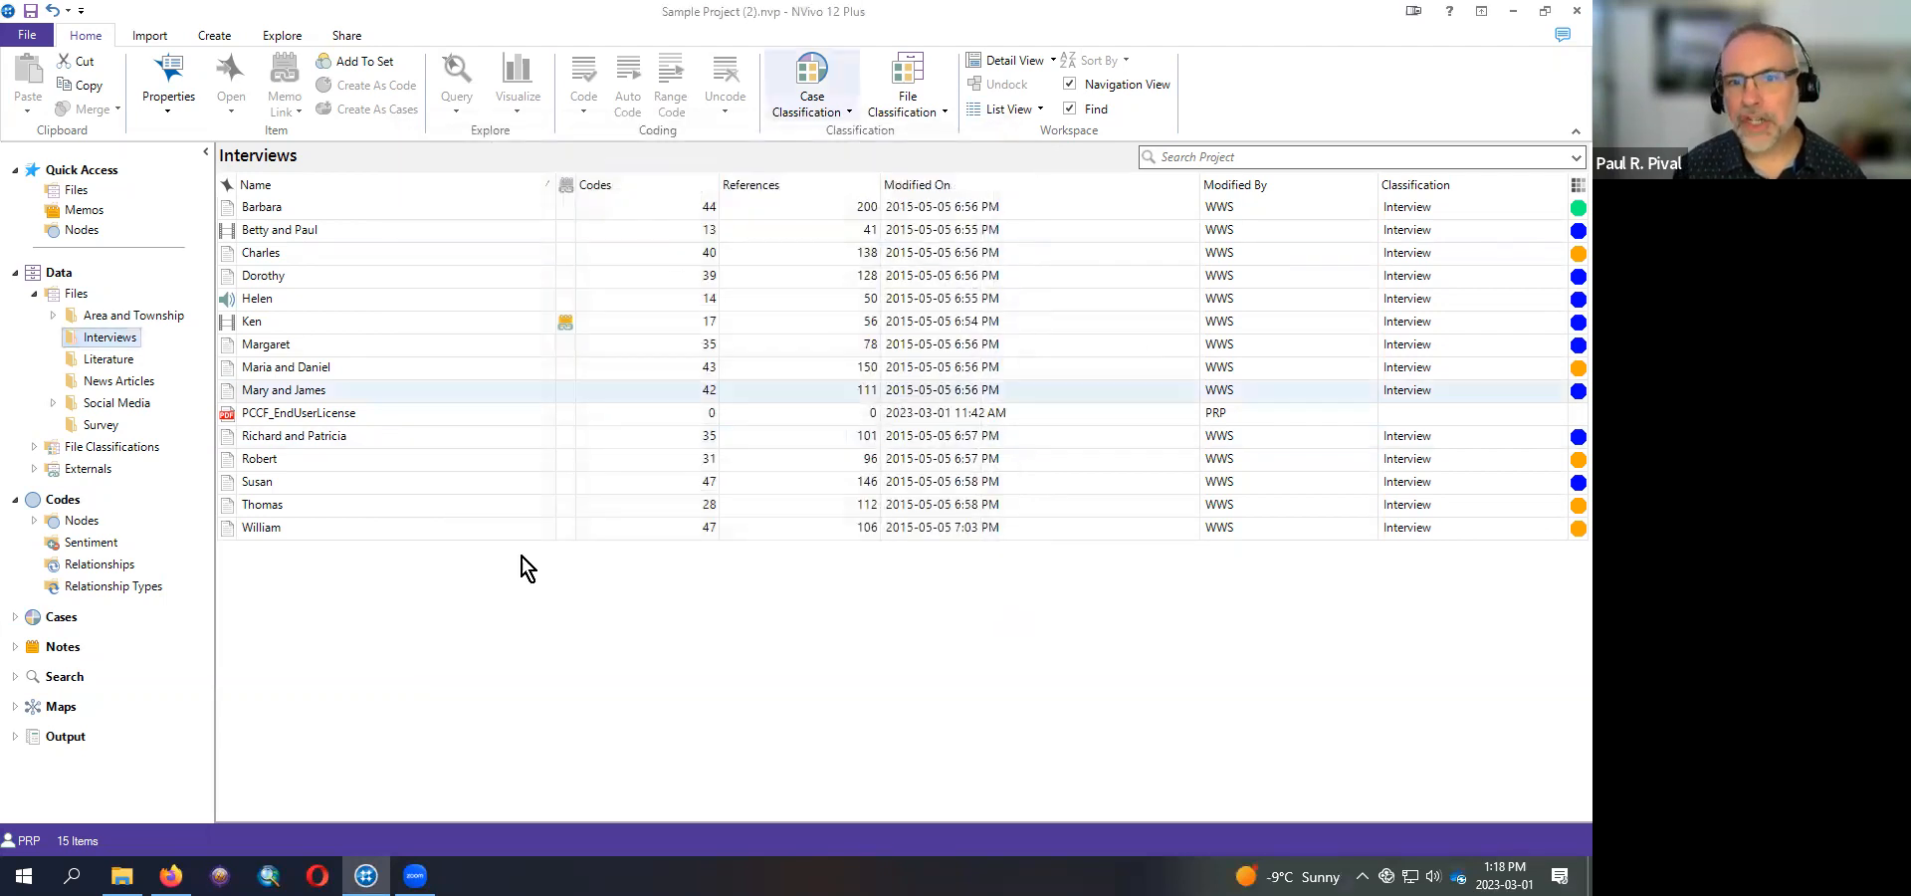
# - Close the project with its changes saved, and relaunch NVivo
pyautogui.click(1569, 12)
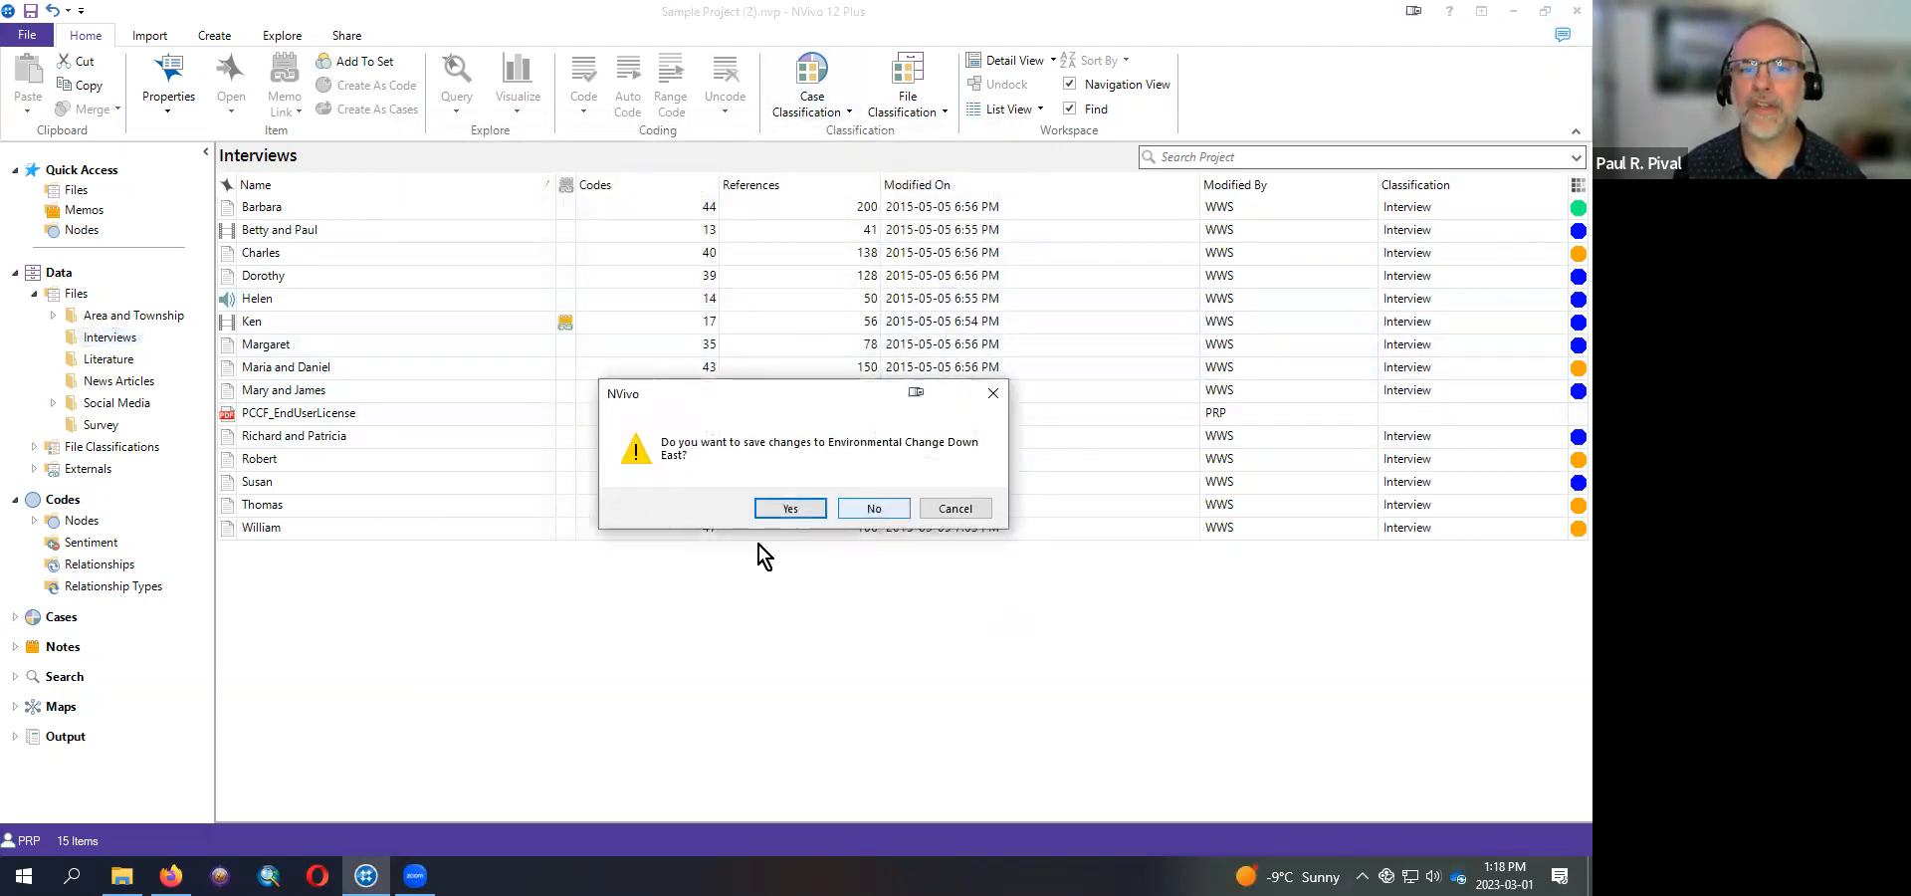
pyautogui.click(789, 508)
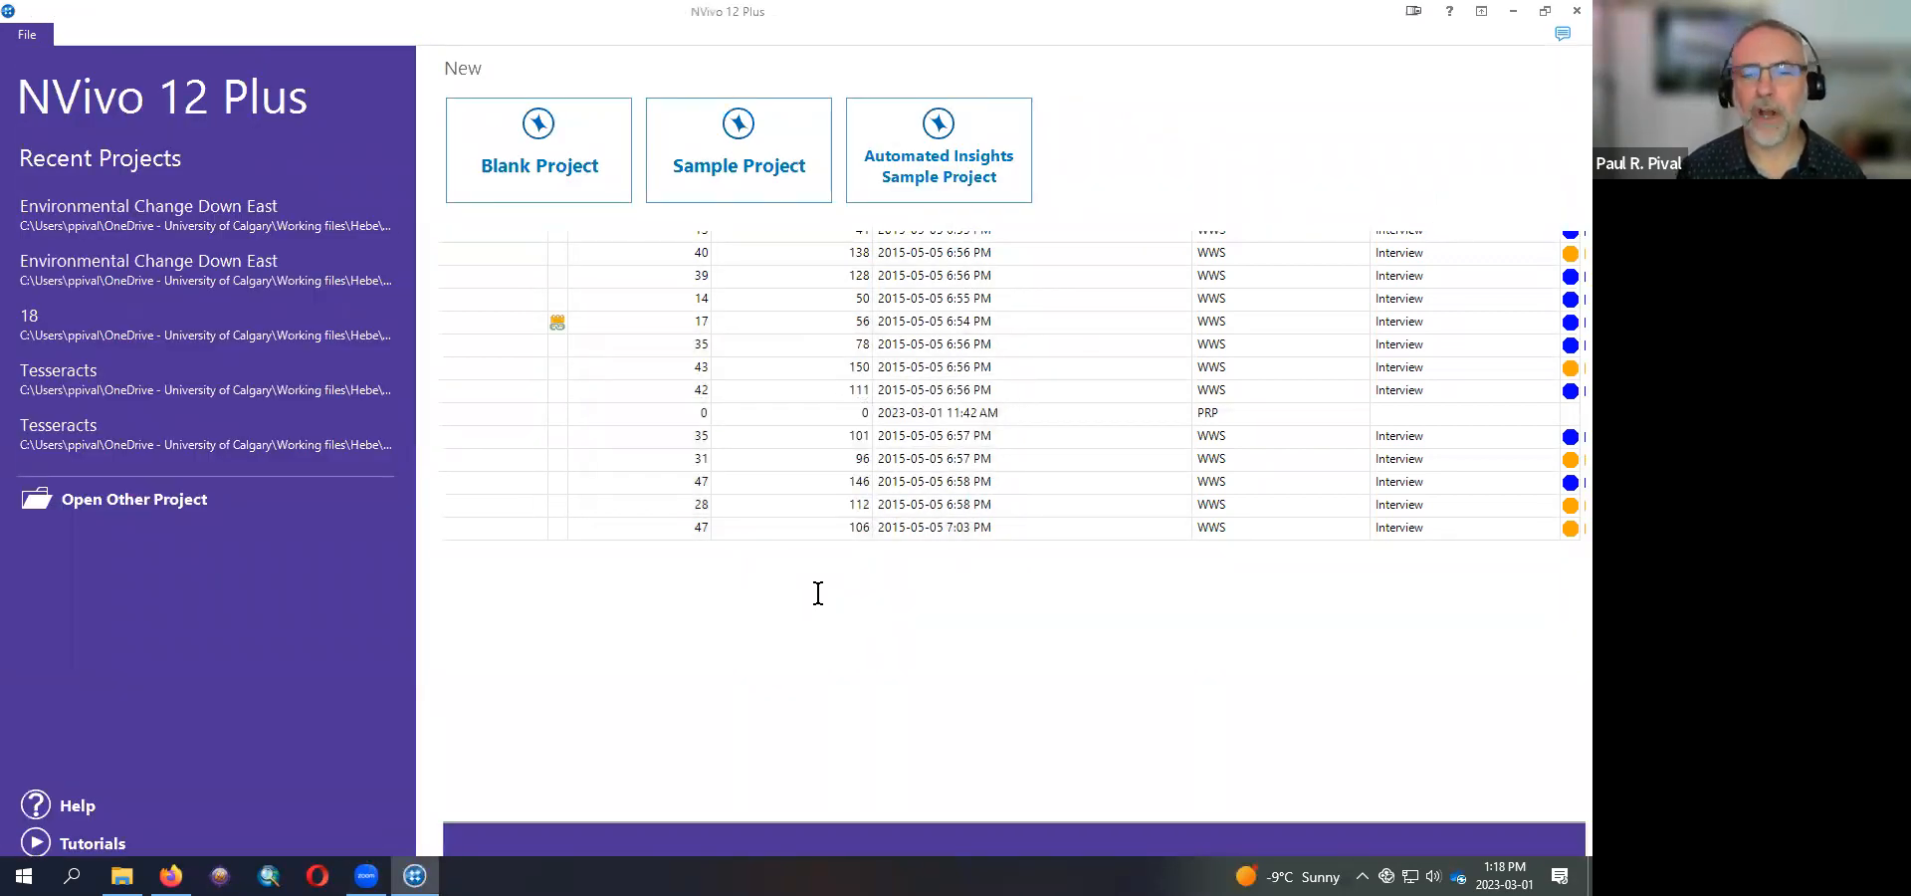
pyautogui.hotkey('alt', 'space')
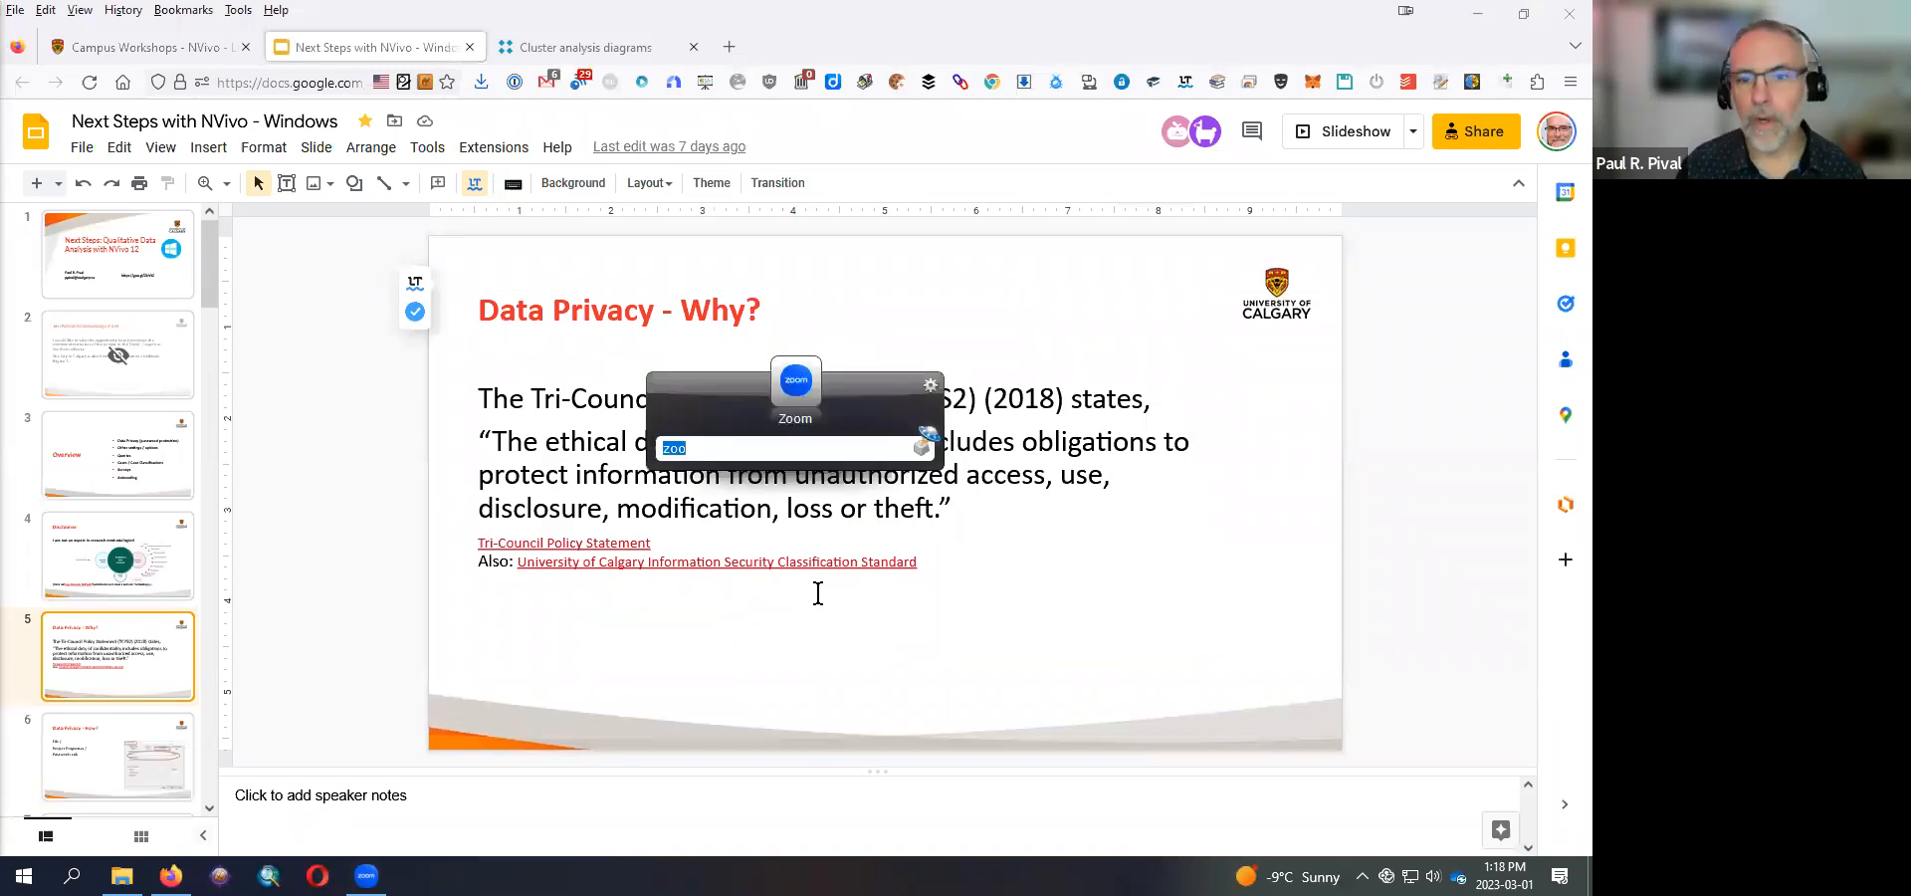
pyautogui.write('nv')
pyautogui.press('Return')
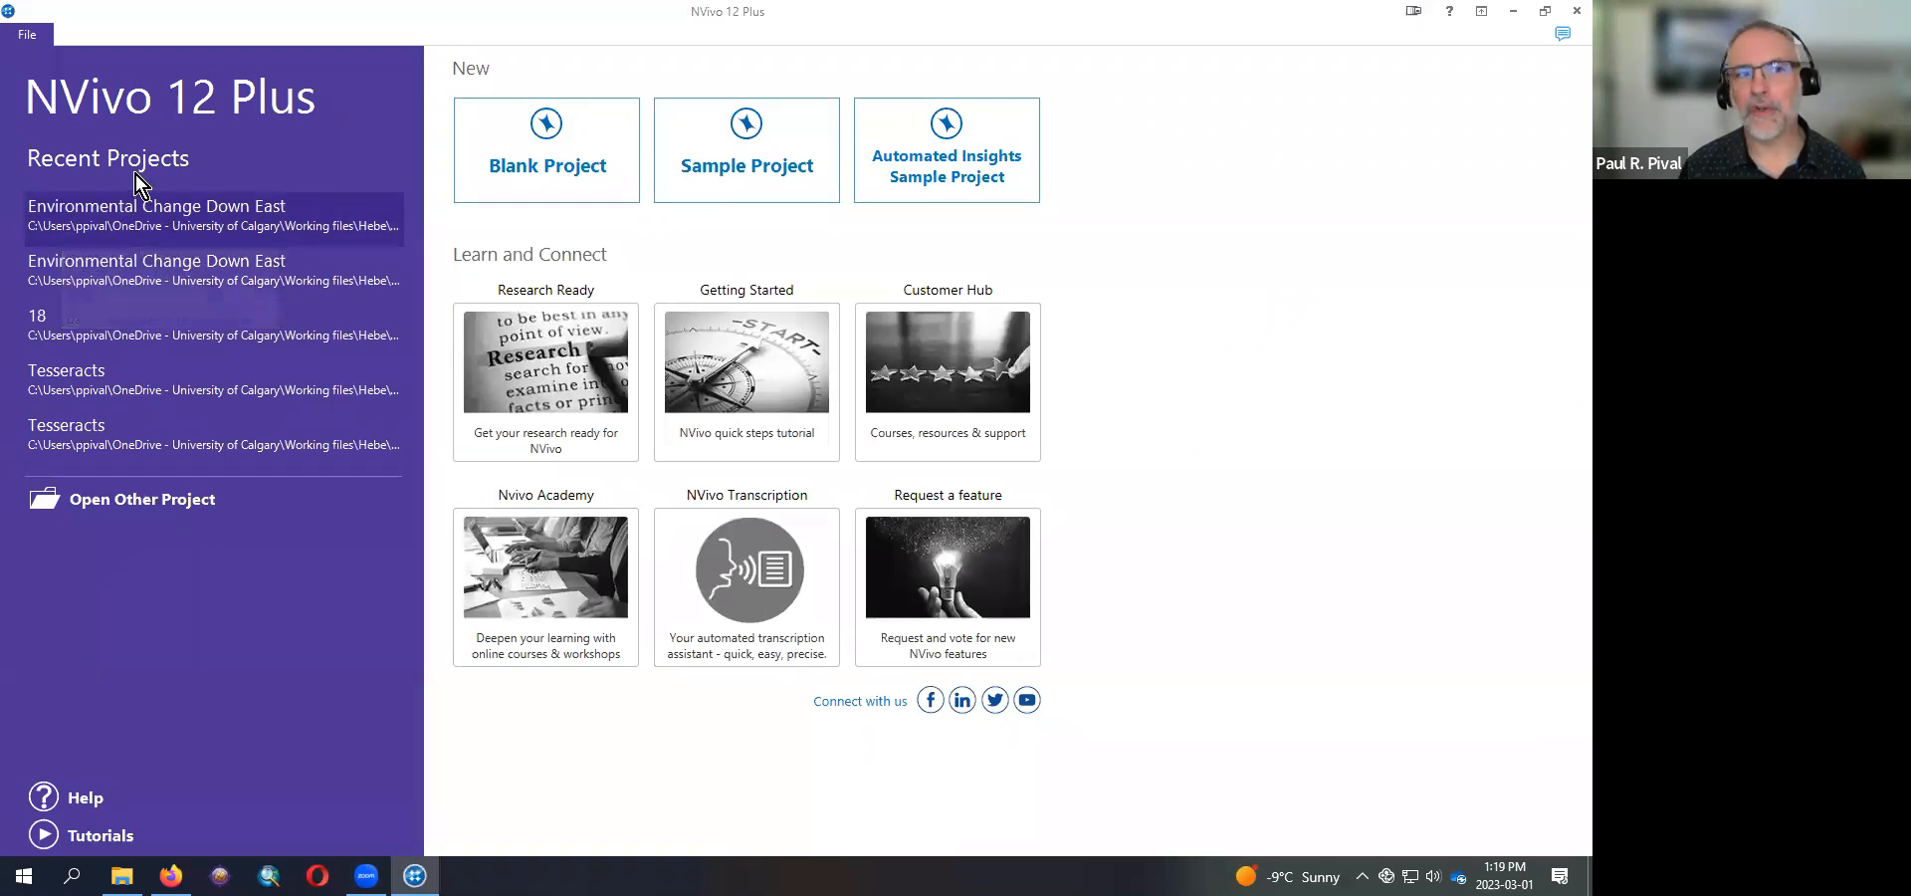
# - Try to open the first recent project, Environmental Change Down East, with a wrong password
pyautogui.click(143, 221)
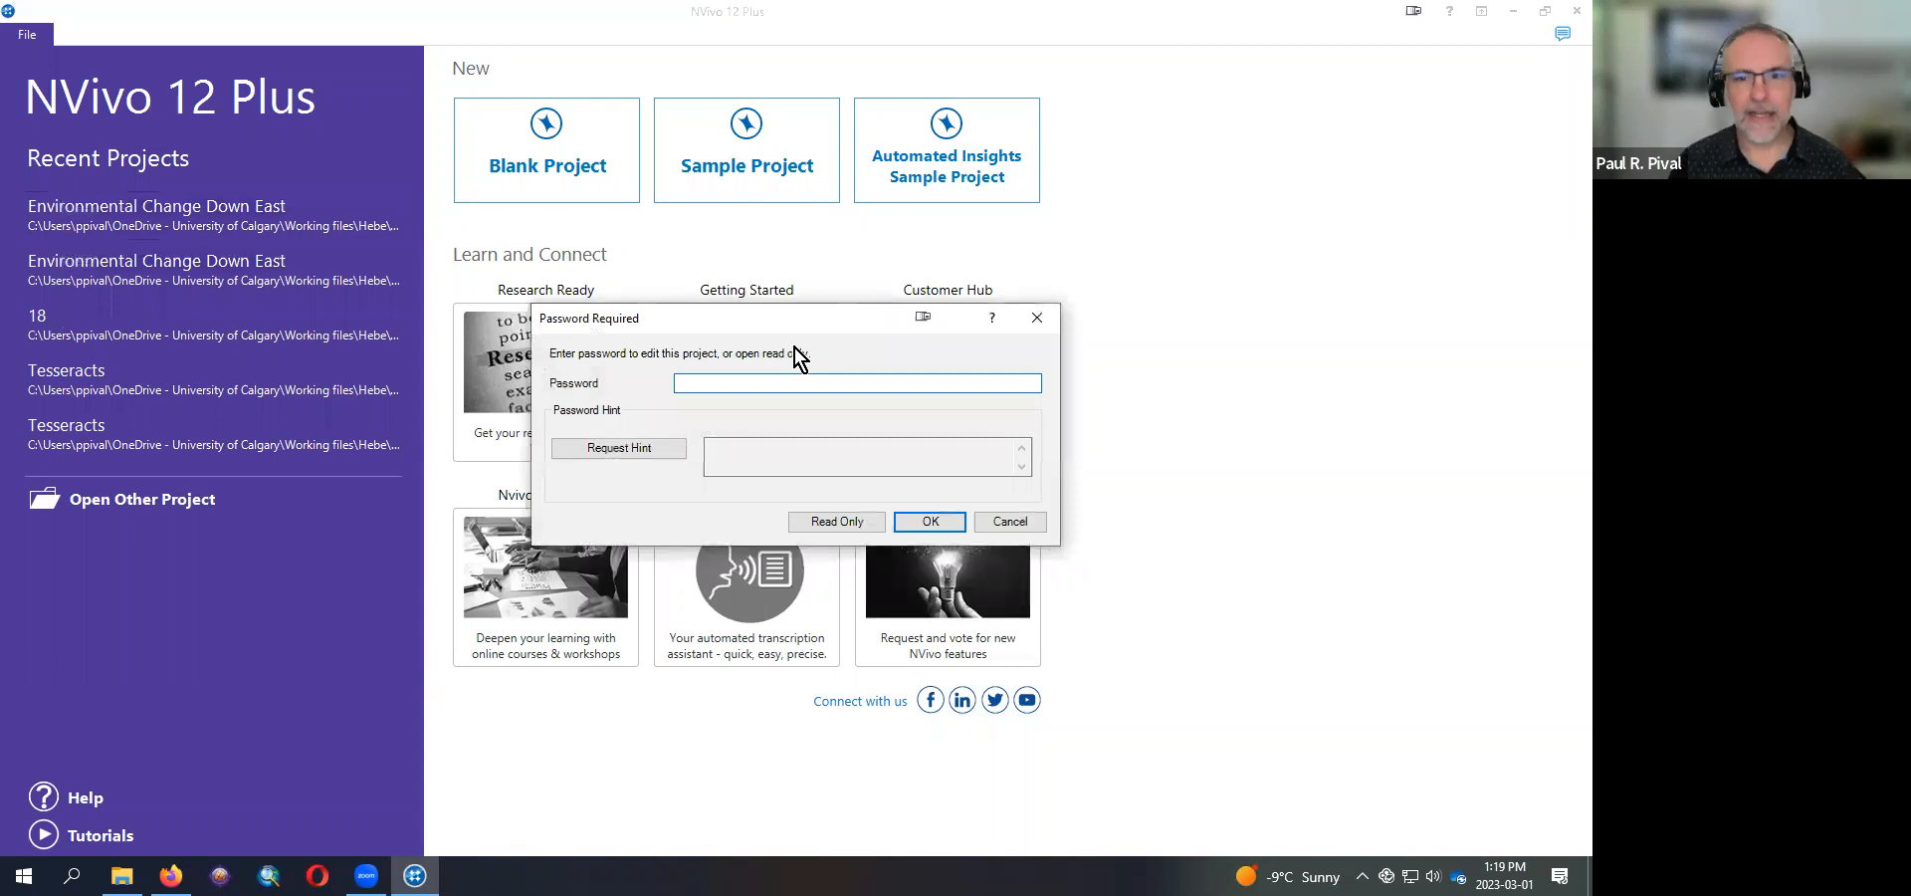
pyautogui.write('********')
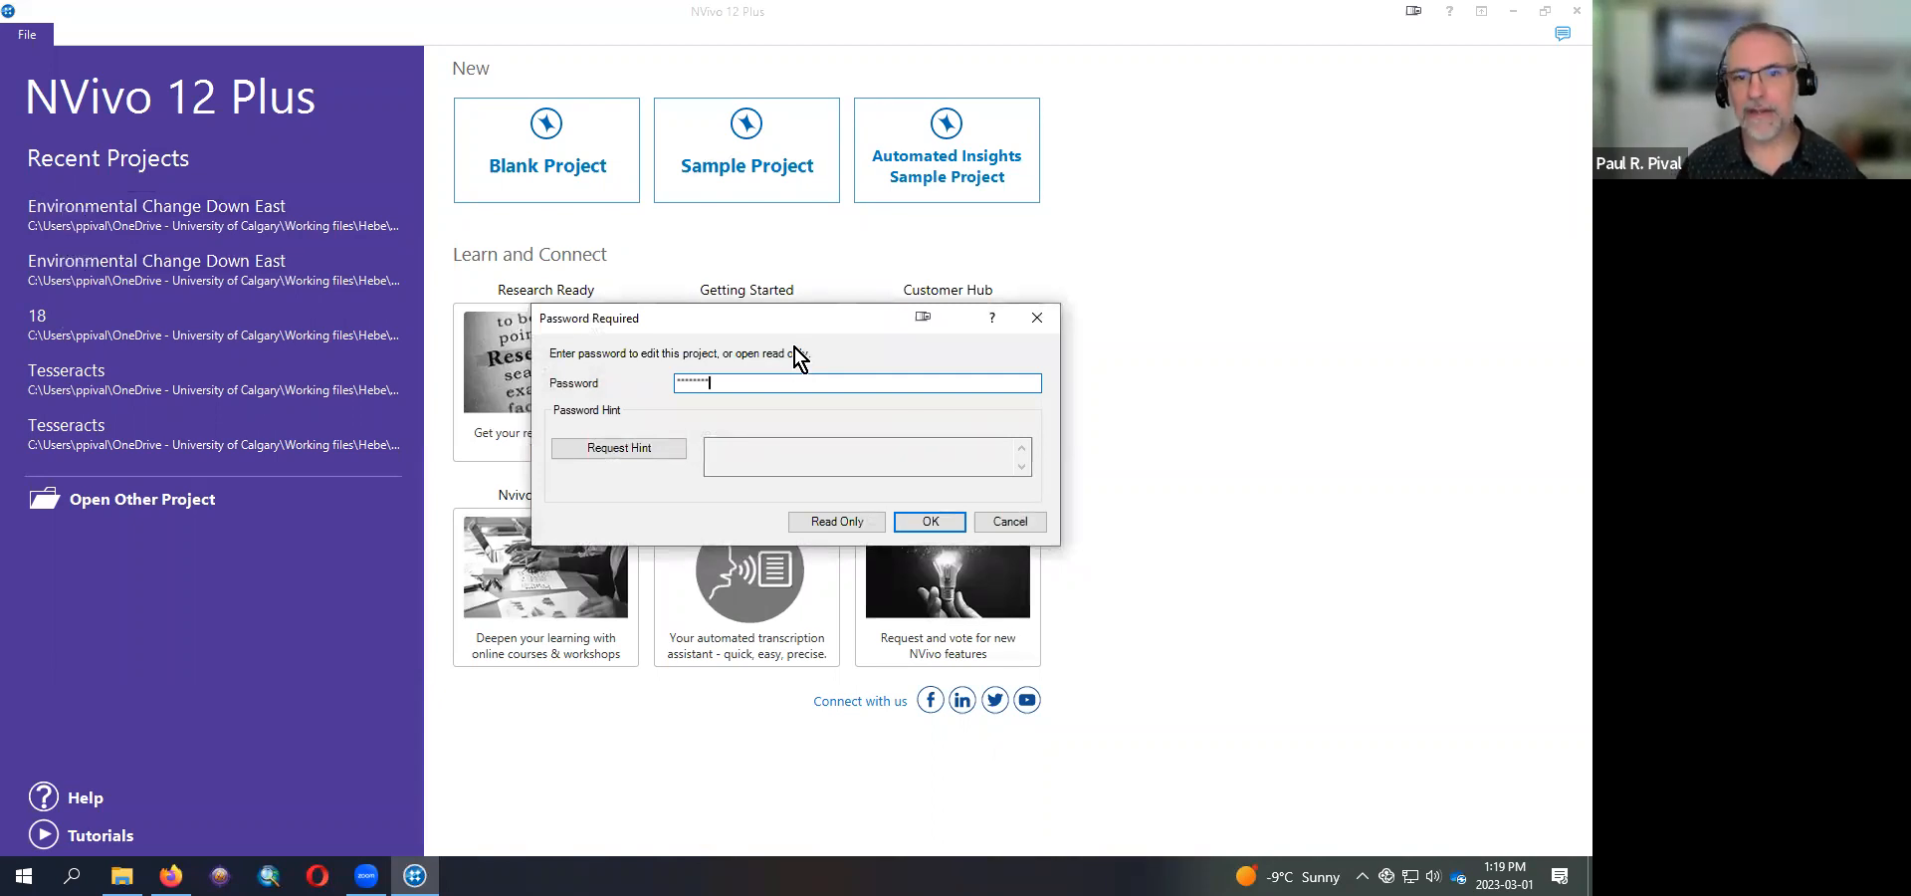
pyautogui.press('Return')
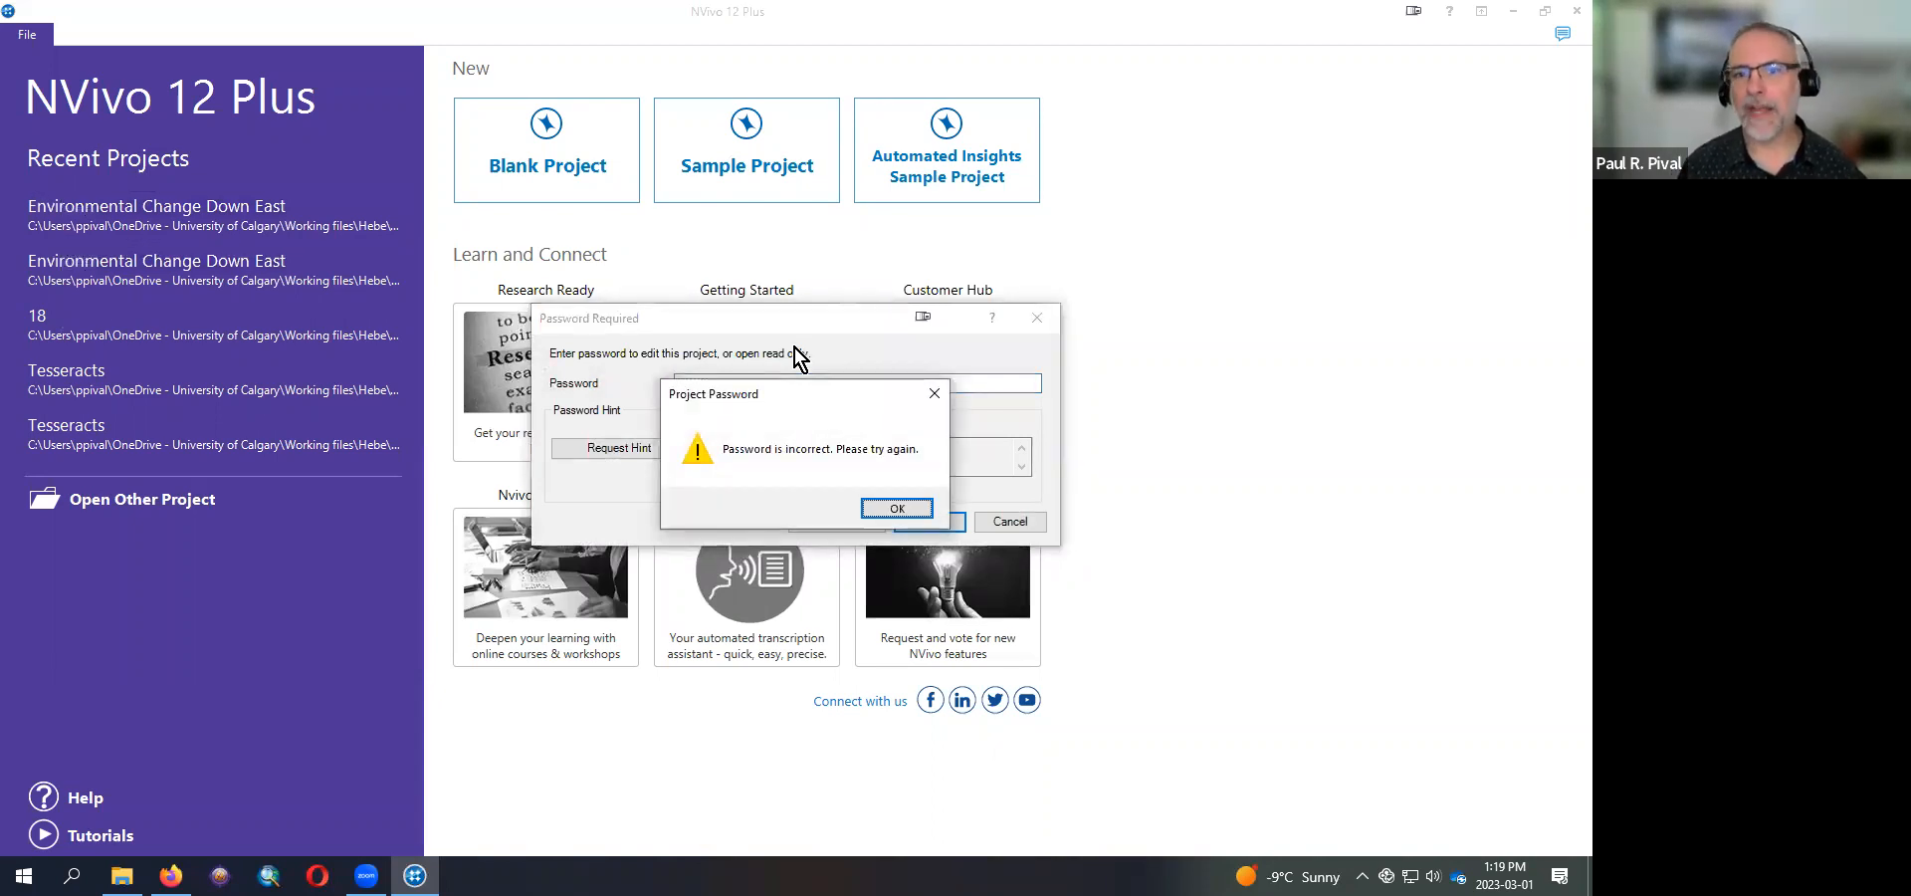
pyautogui.click(897, 508)
# - Enter the project's correct password, request the password hint, and open the project for editing
pyautogui.write('***')
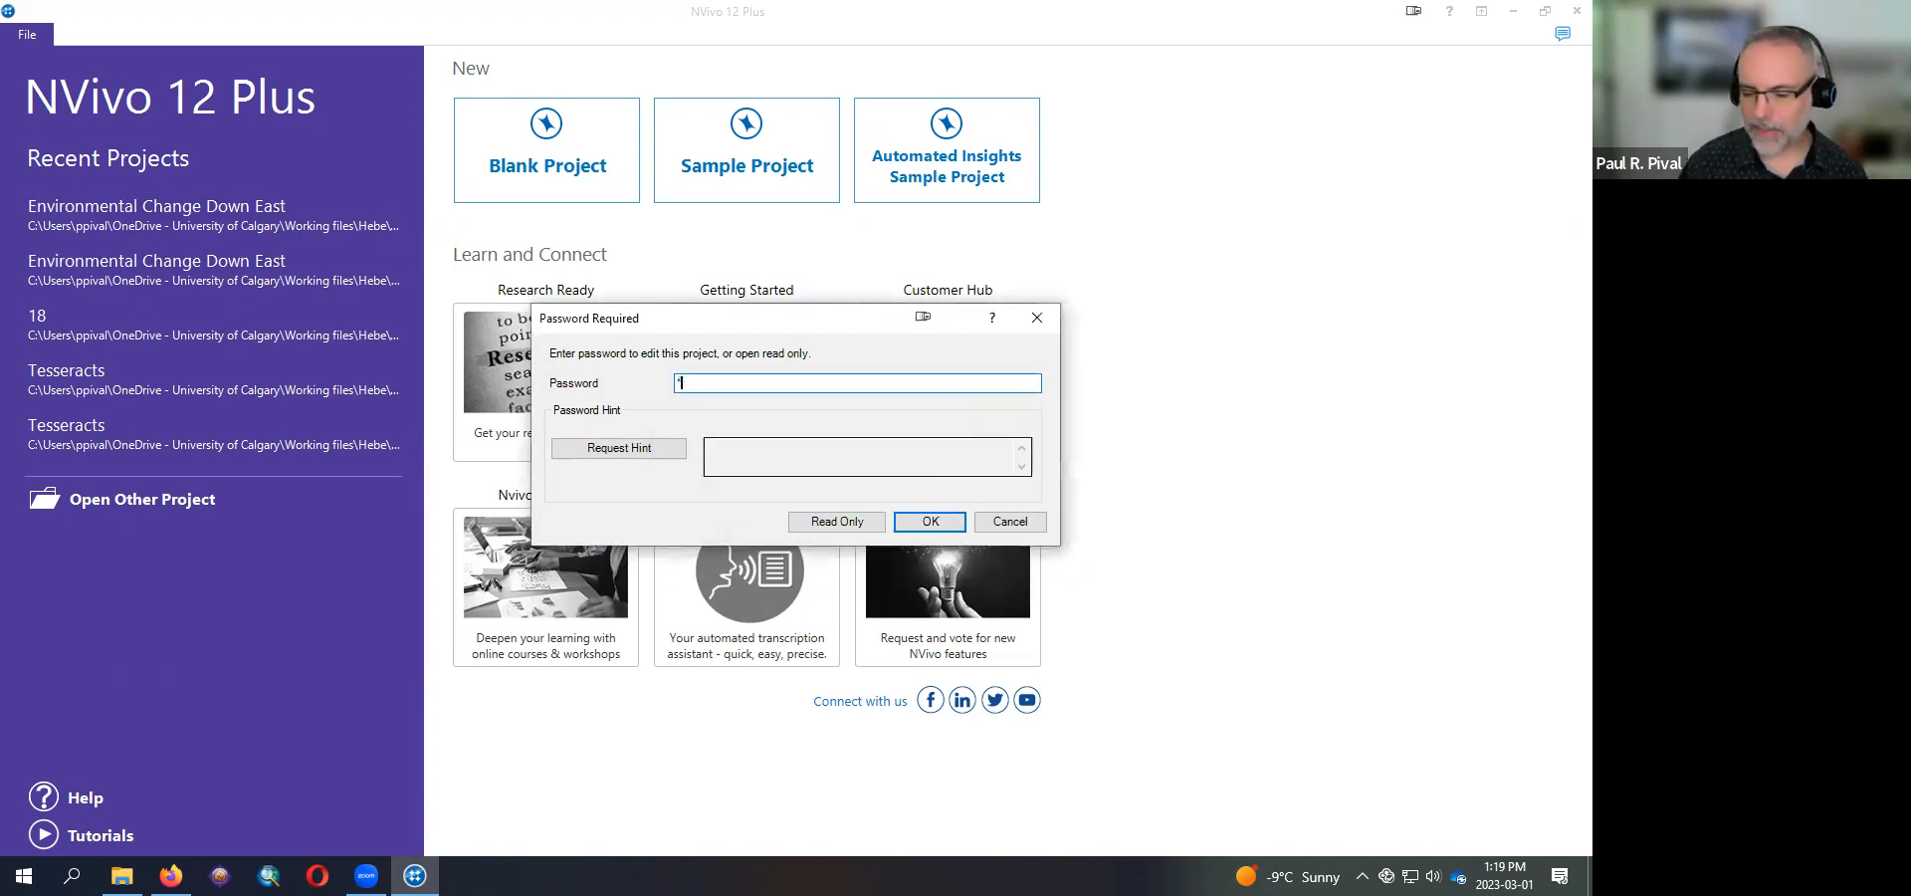
pyautogui.click(619, 450)
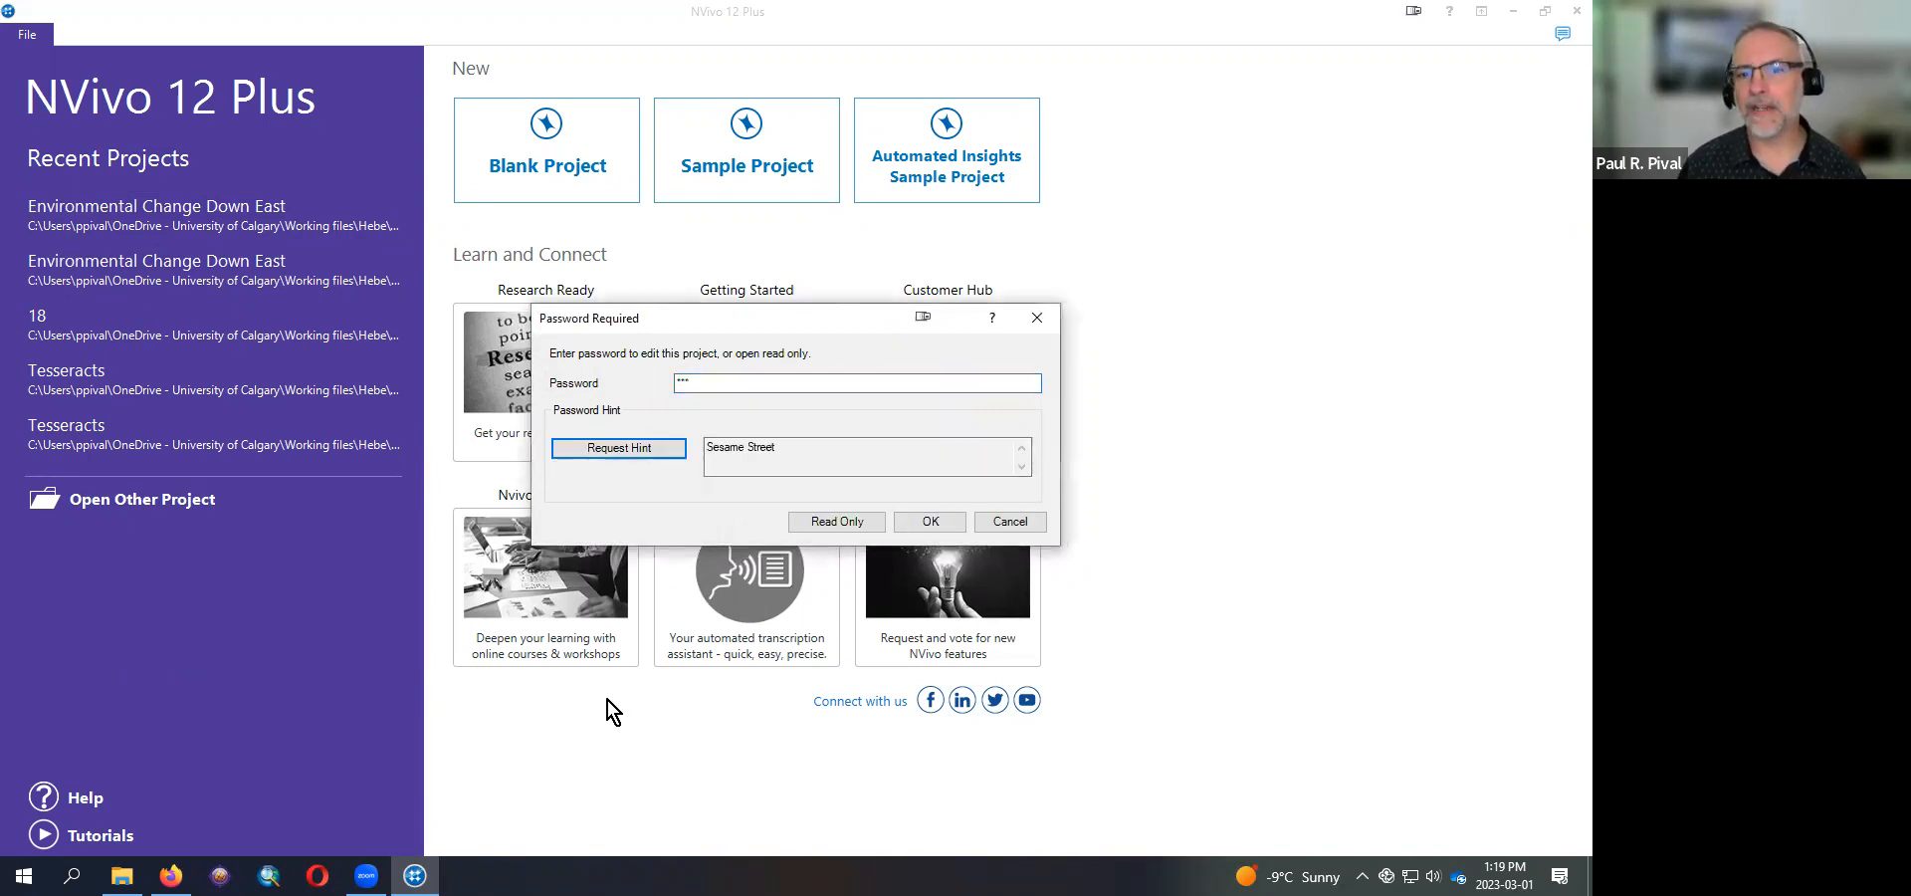
pyautogui.click(928, 521)
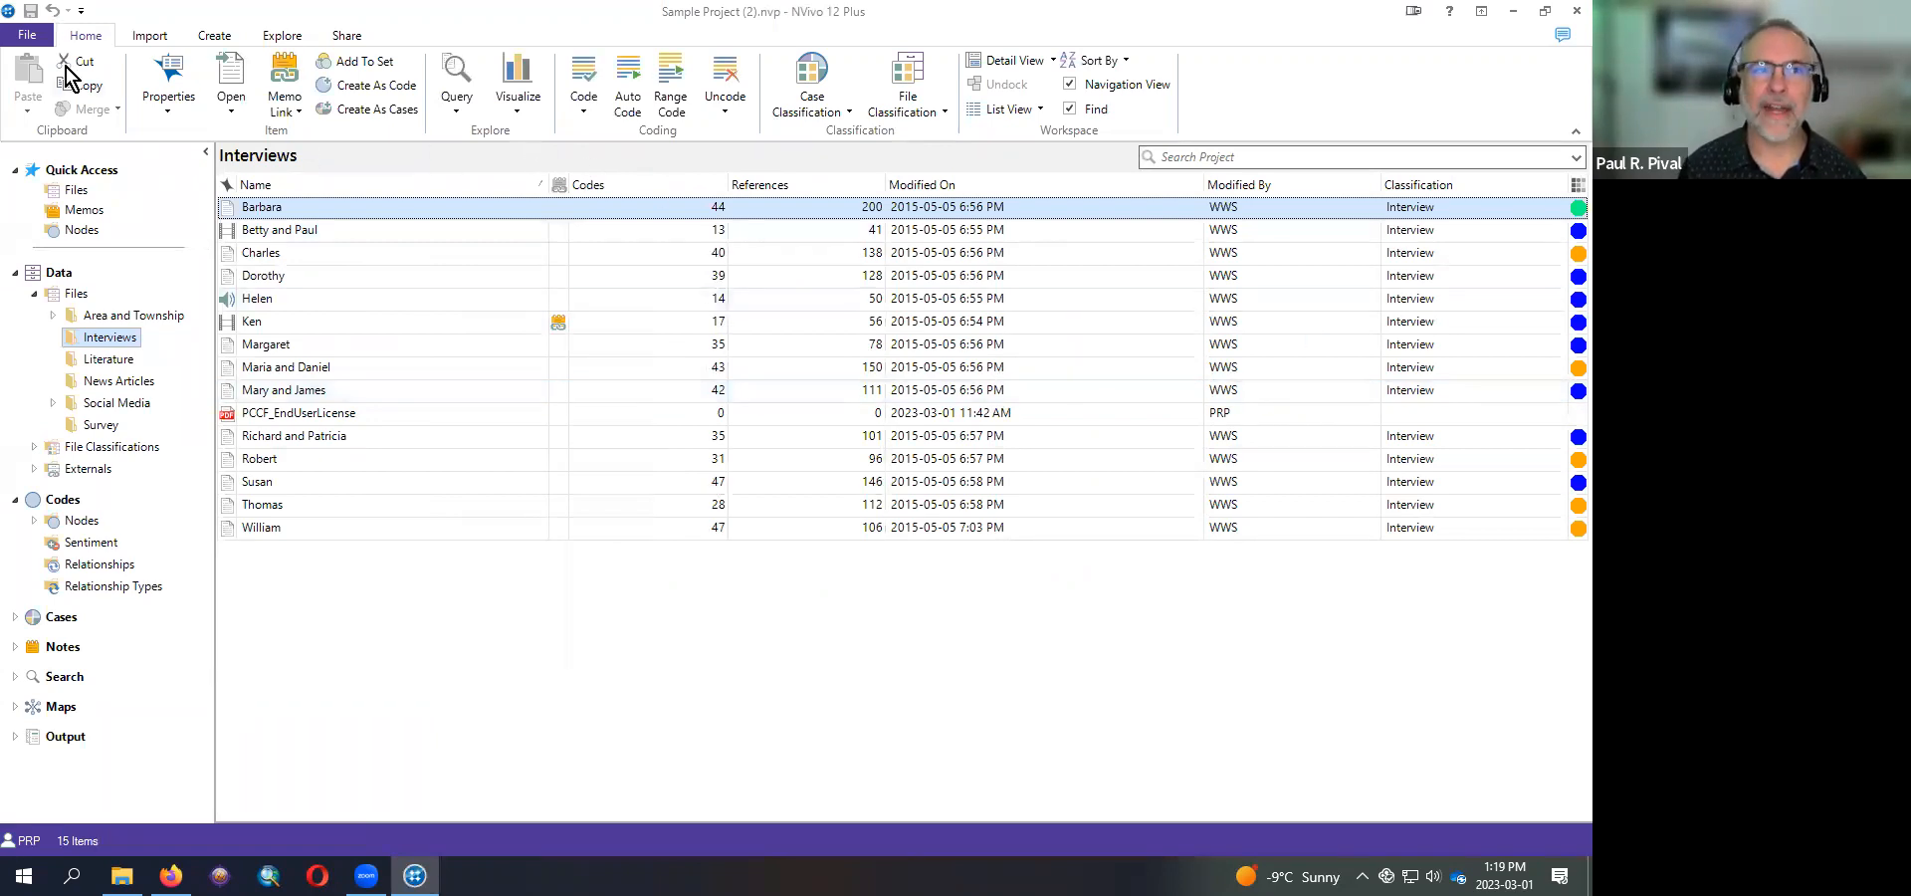
# - Clear the read/write password in the project properties
pyautogui.click(30, 37)
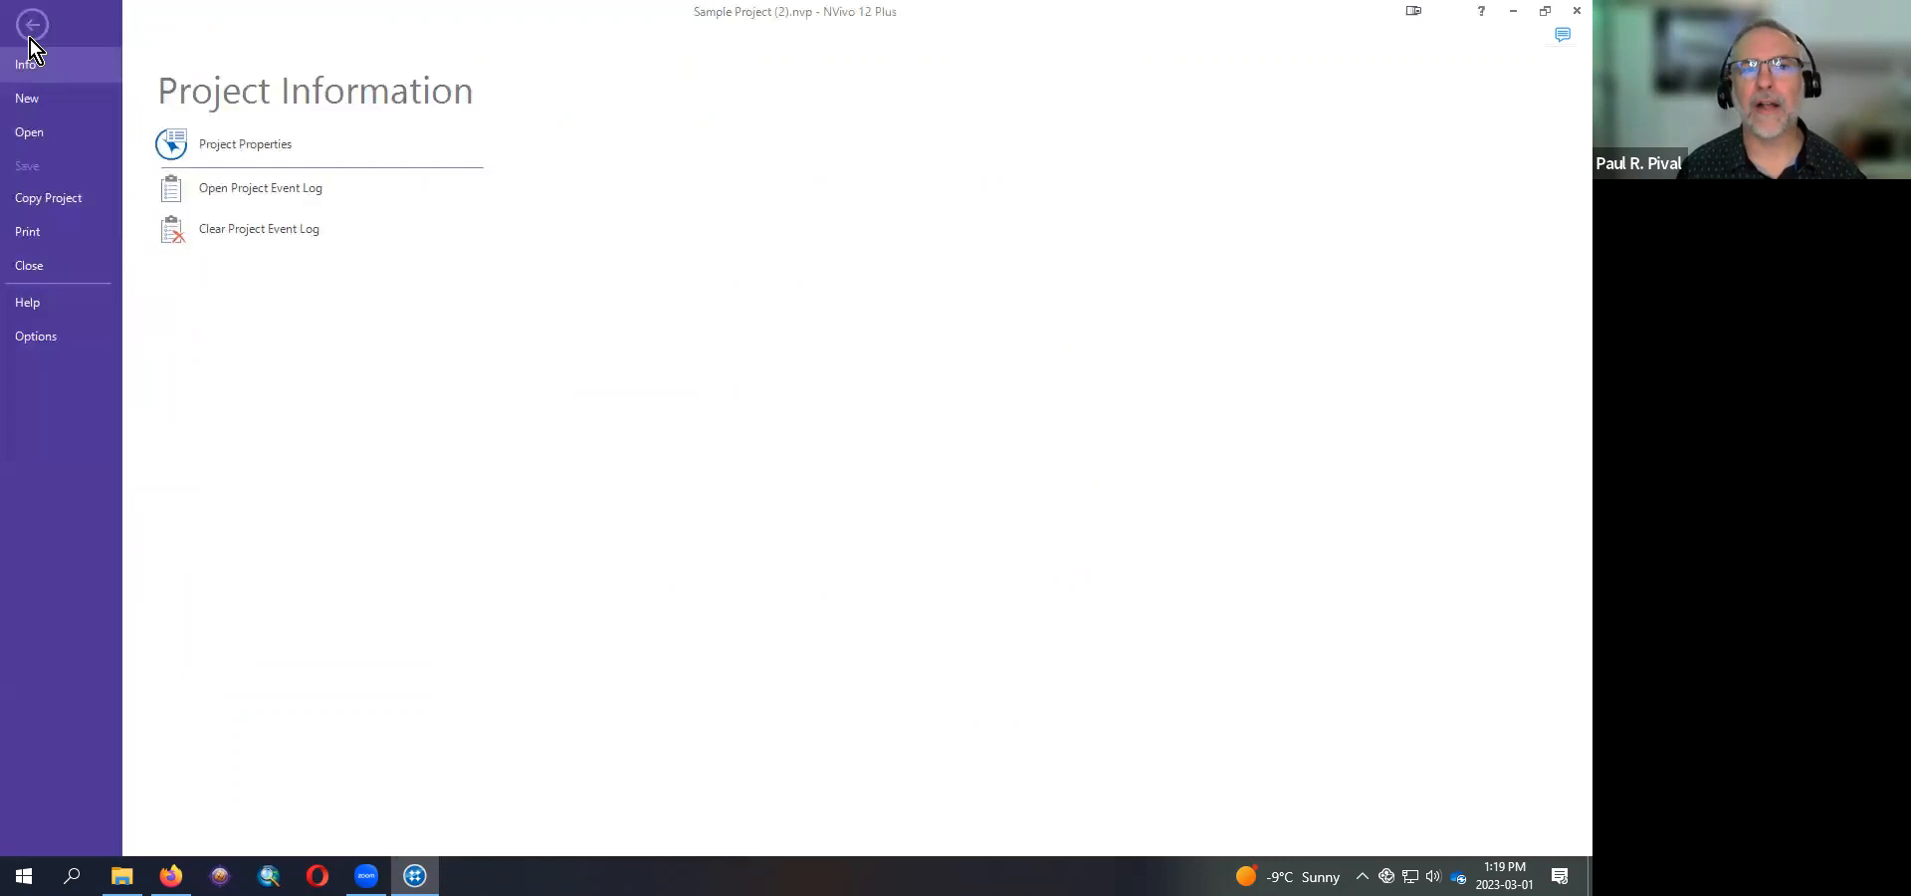
pyautogui.press('Escape')
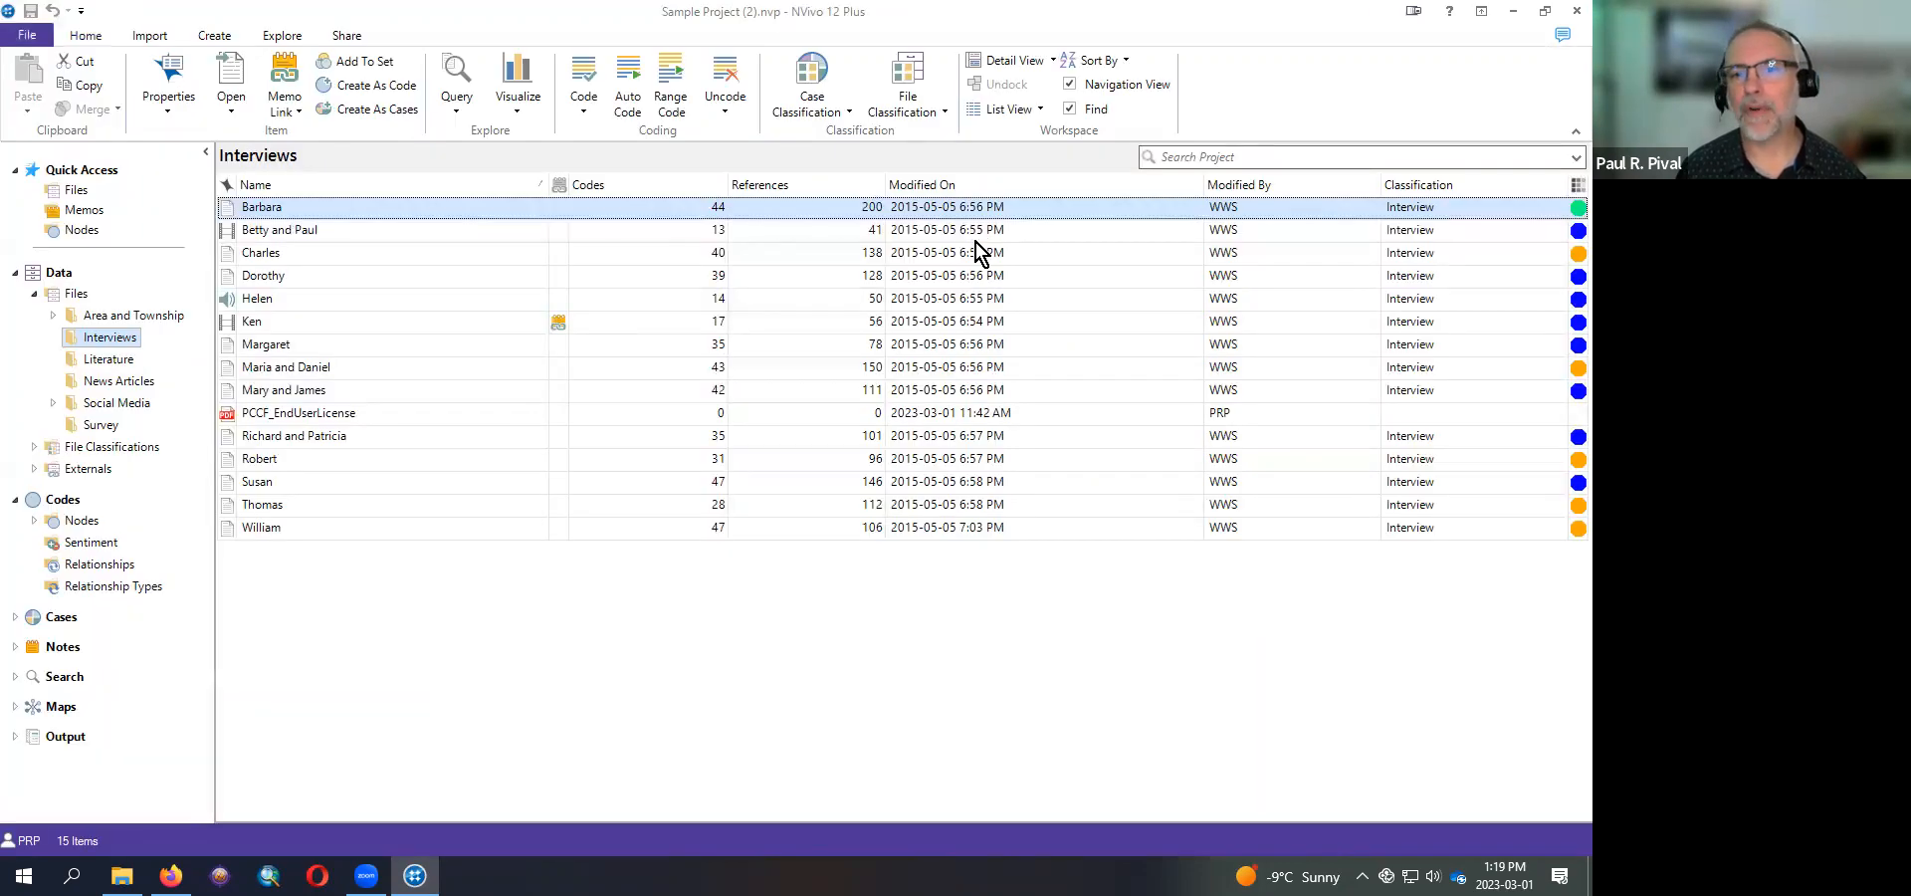
pyautogui.click(866, 255)
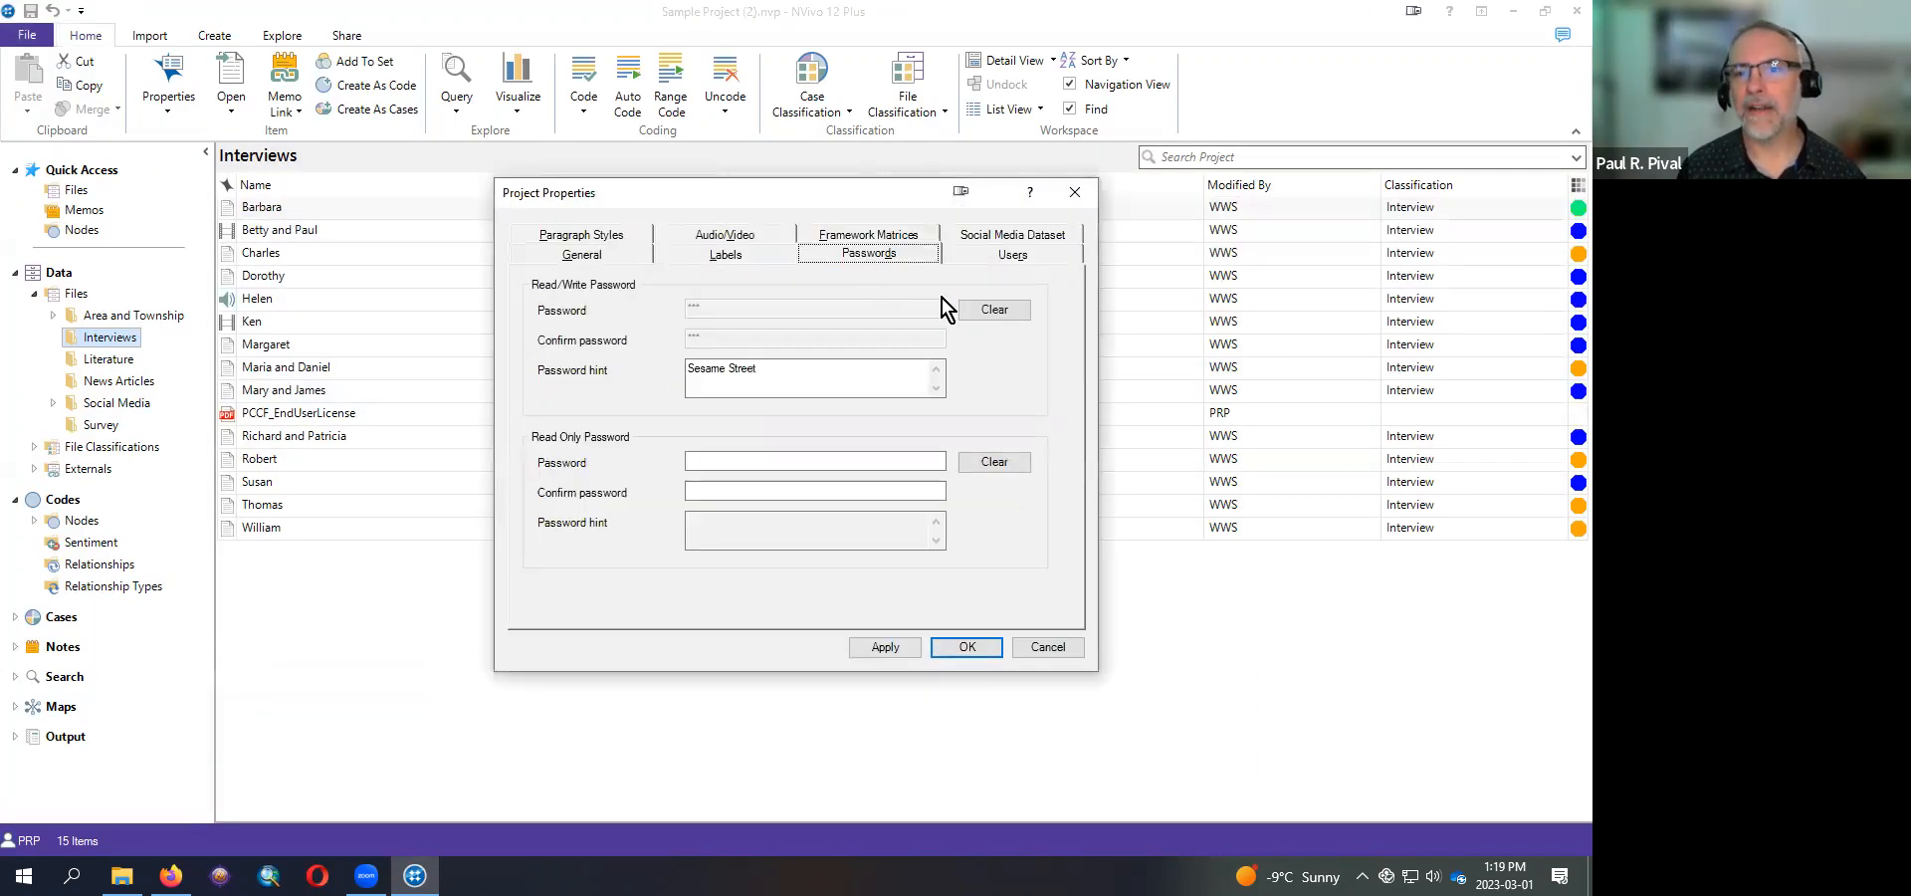
pyautogui.click(993, 310)
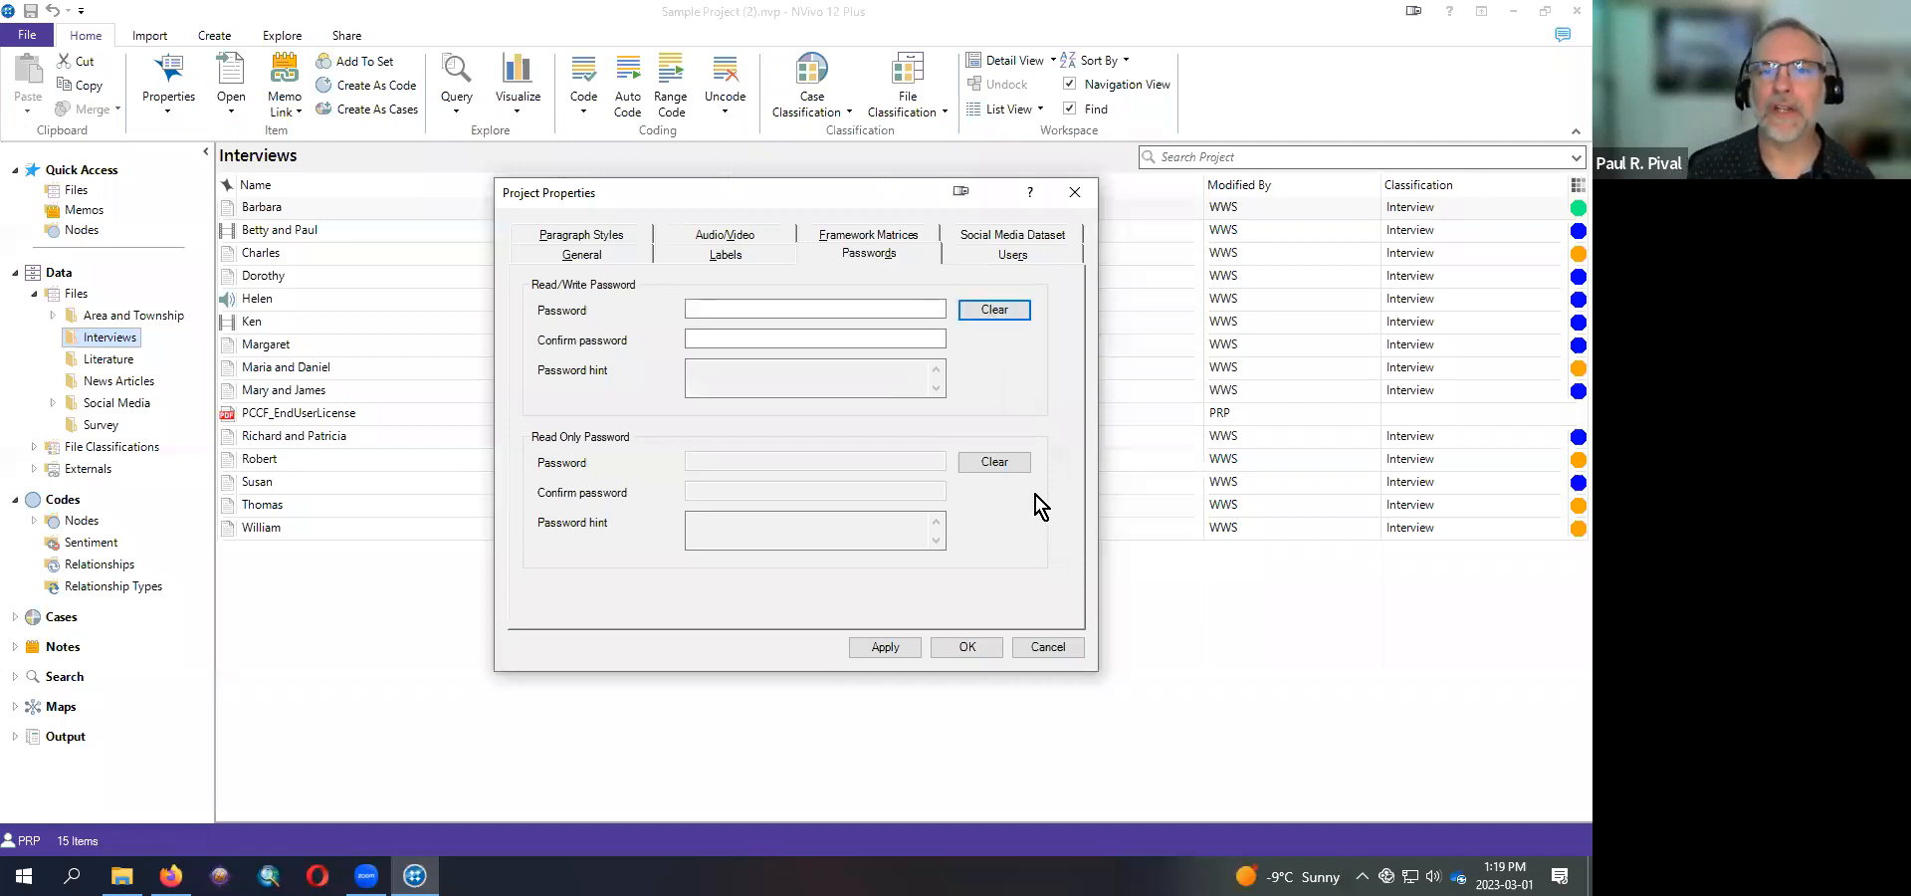
# - Review the available text content languages in the general project properties and open the English (US) stop words list
pyautogui.click(582, 254)
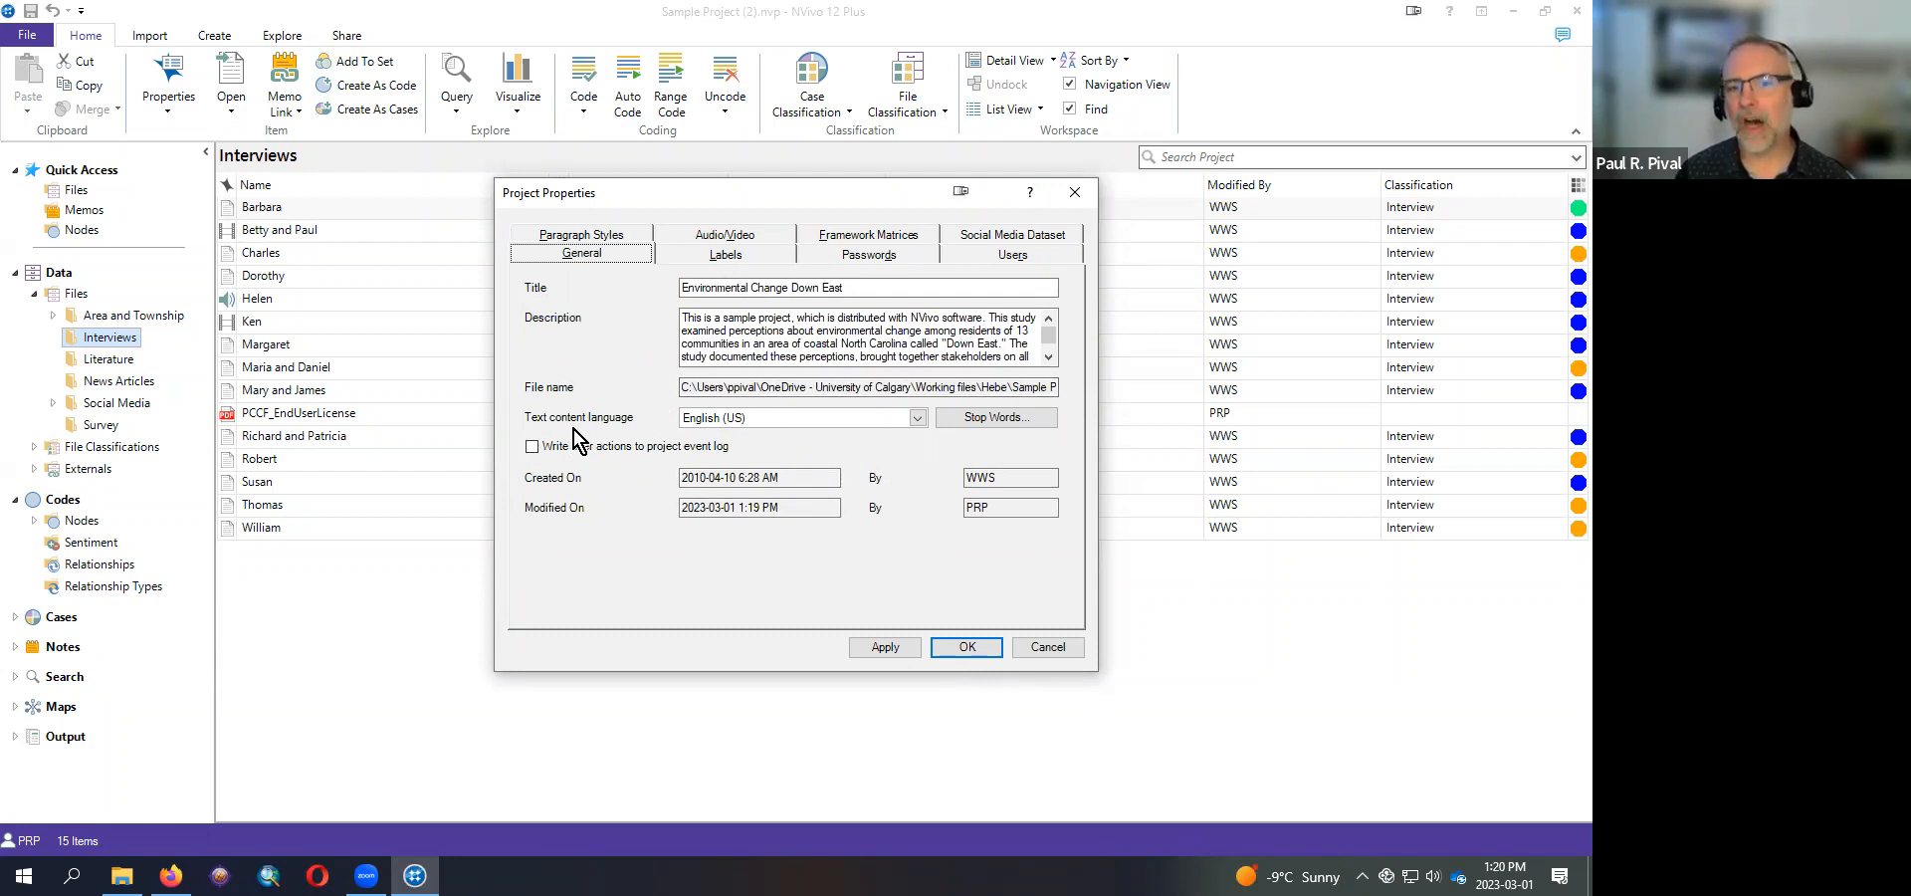
pyautogui.click(736, 420)
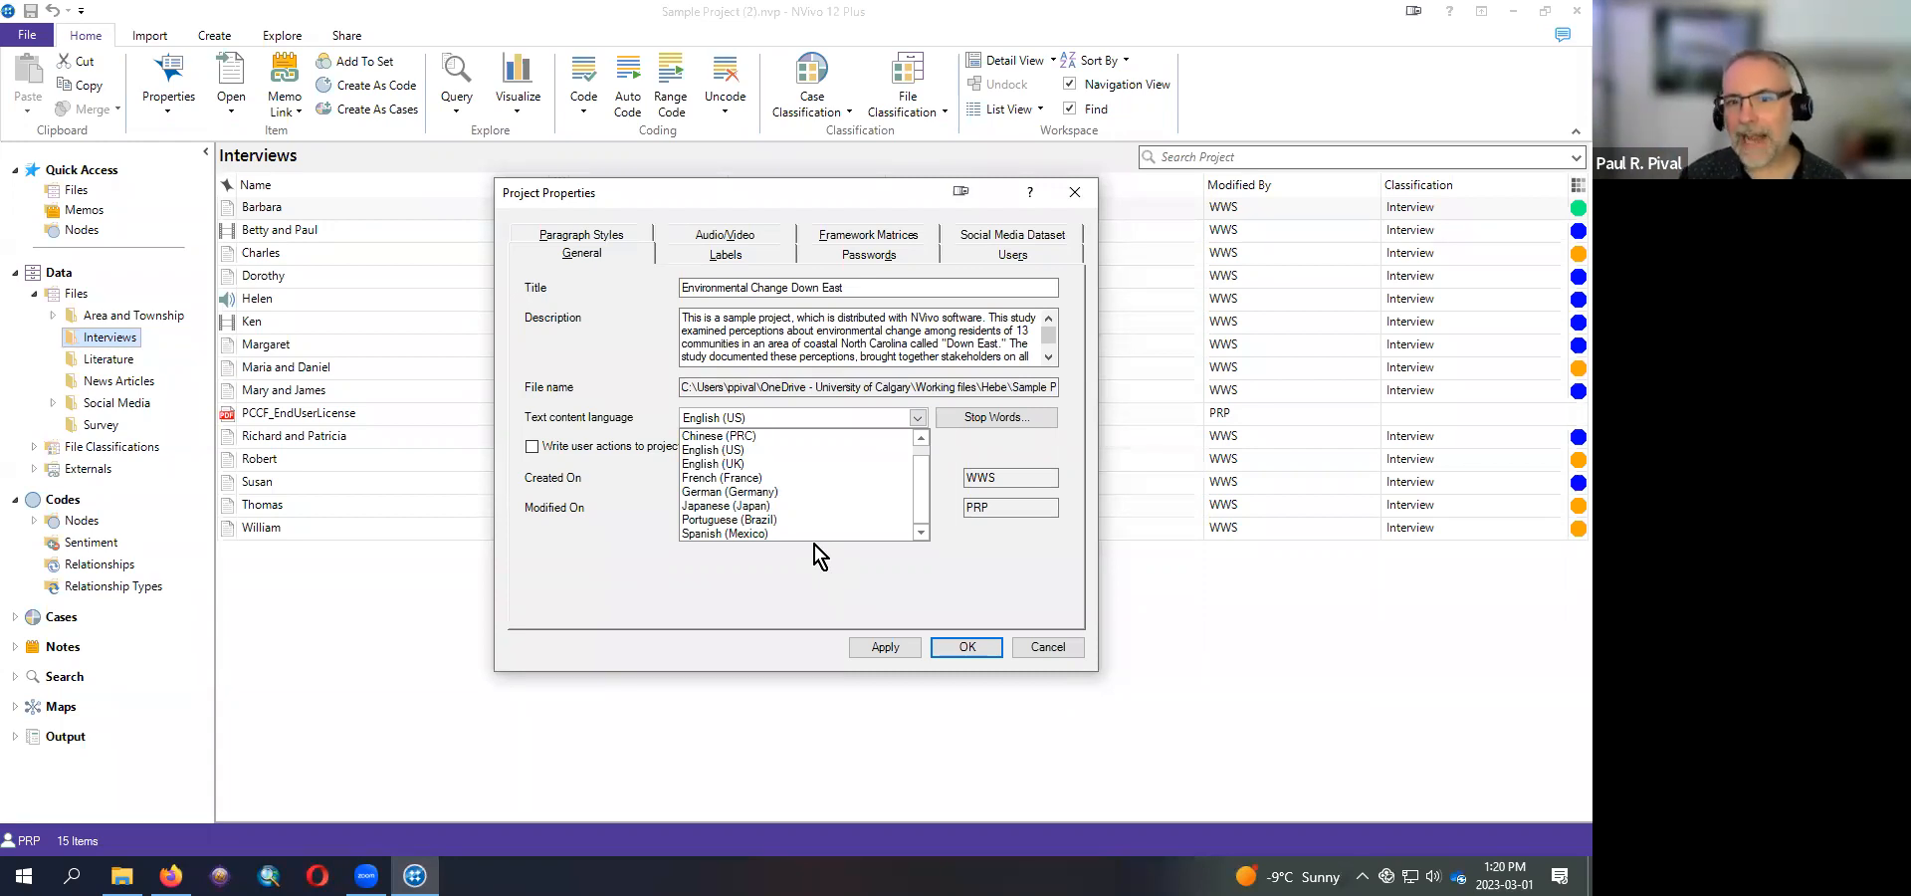
pyautogui.click(943, 439)
pyautogui.click(1016, 427)
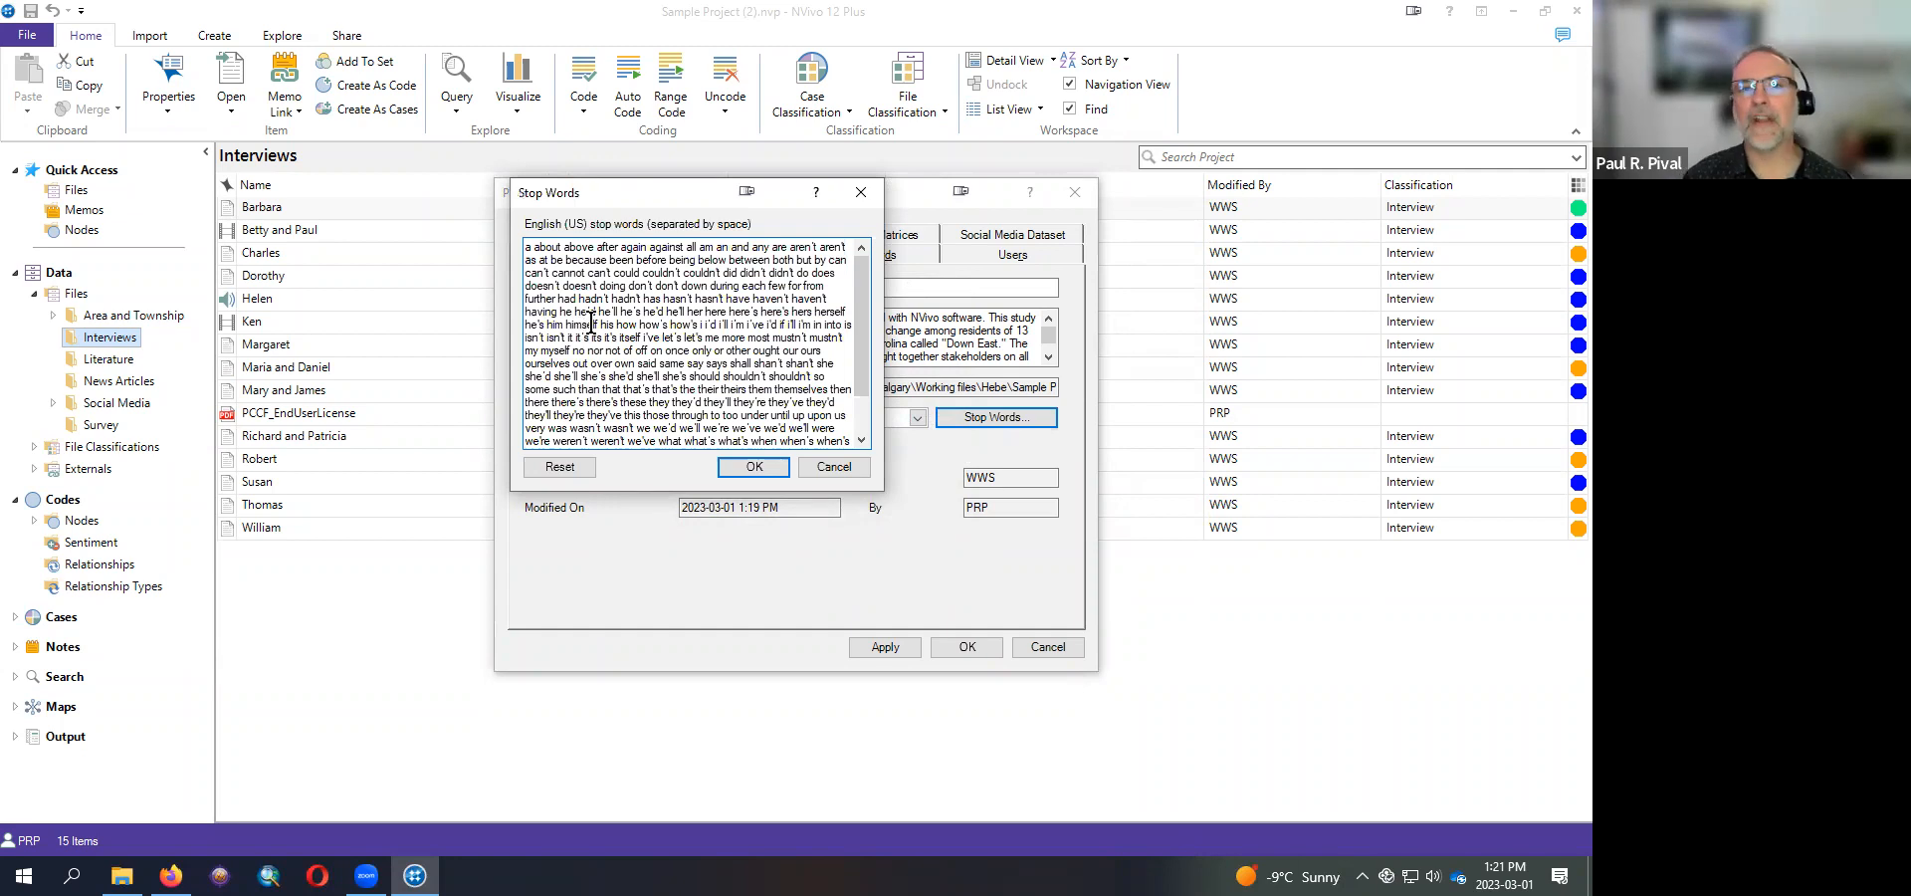
# - Insert "east" and "Calgary" before "again" in the English (US) stop words and confirm the list
pyautogui.doubleClick(635, 246)
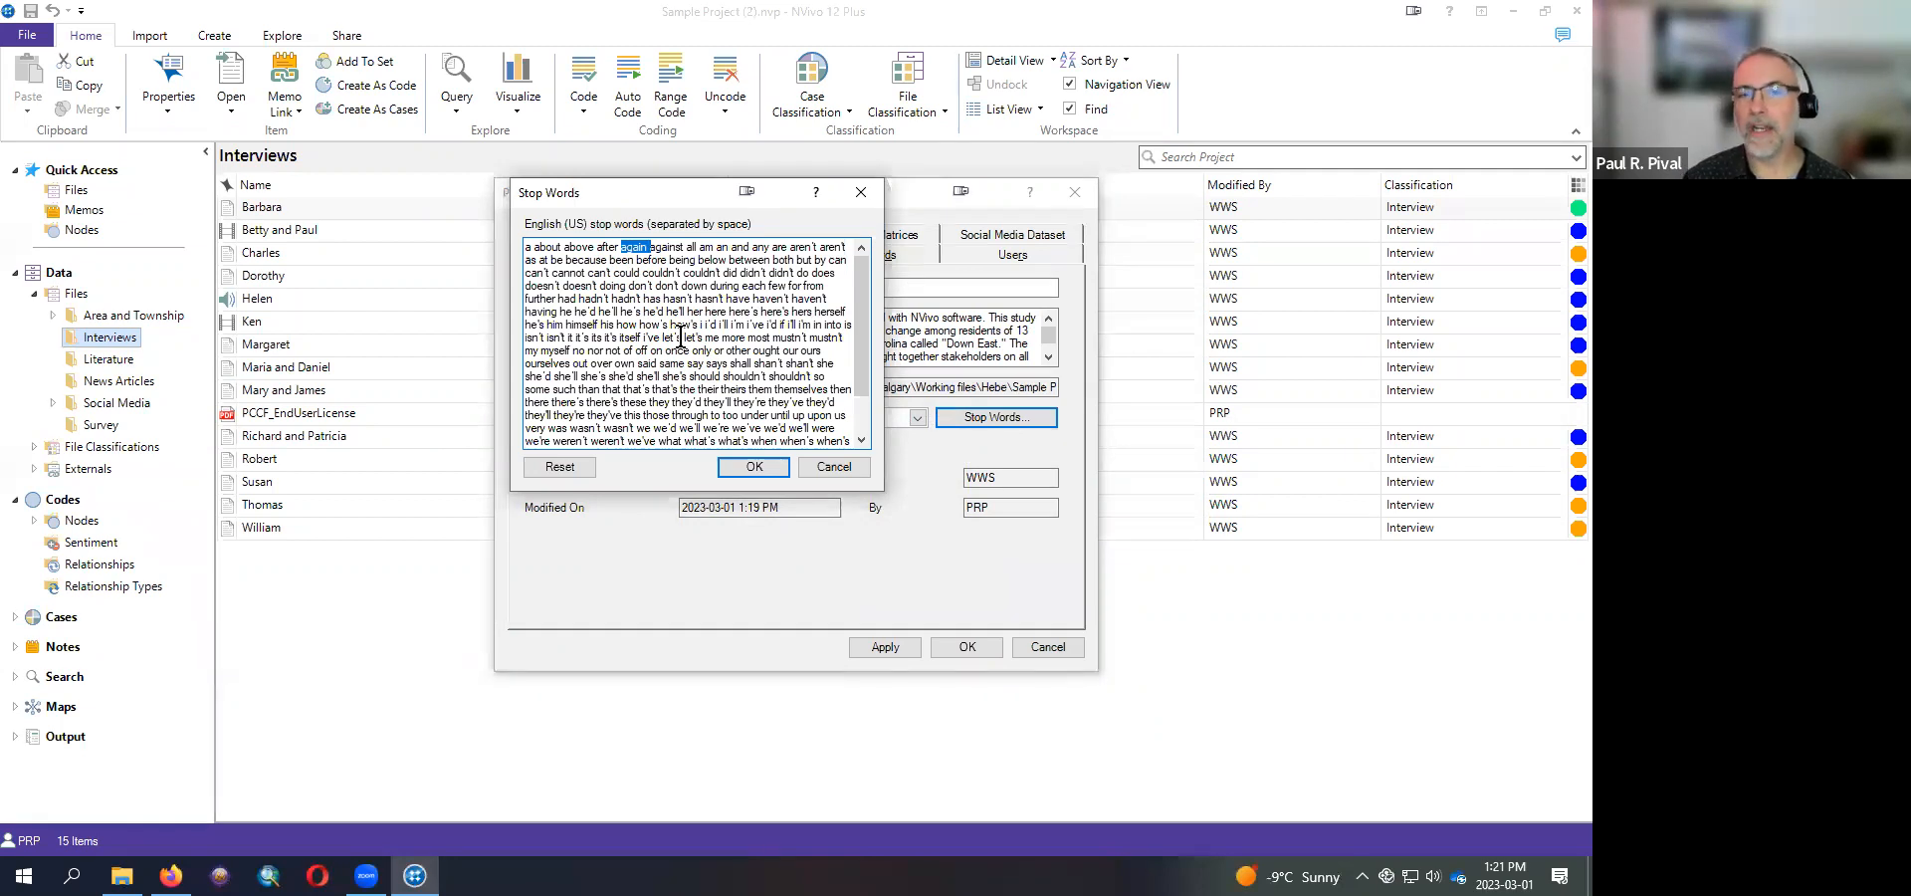
pyautogui.click(658, 272)
pyautogui.click(619, 245)
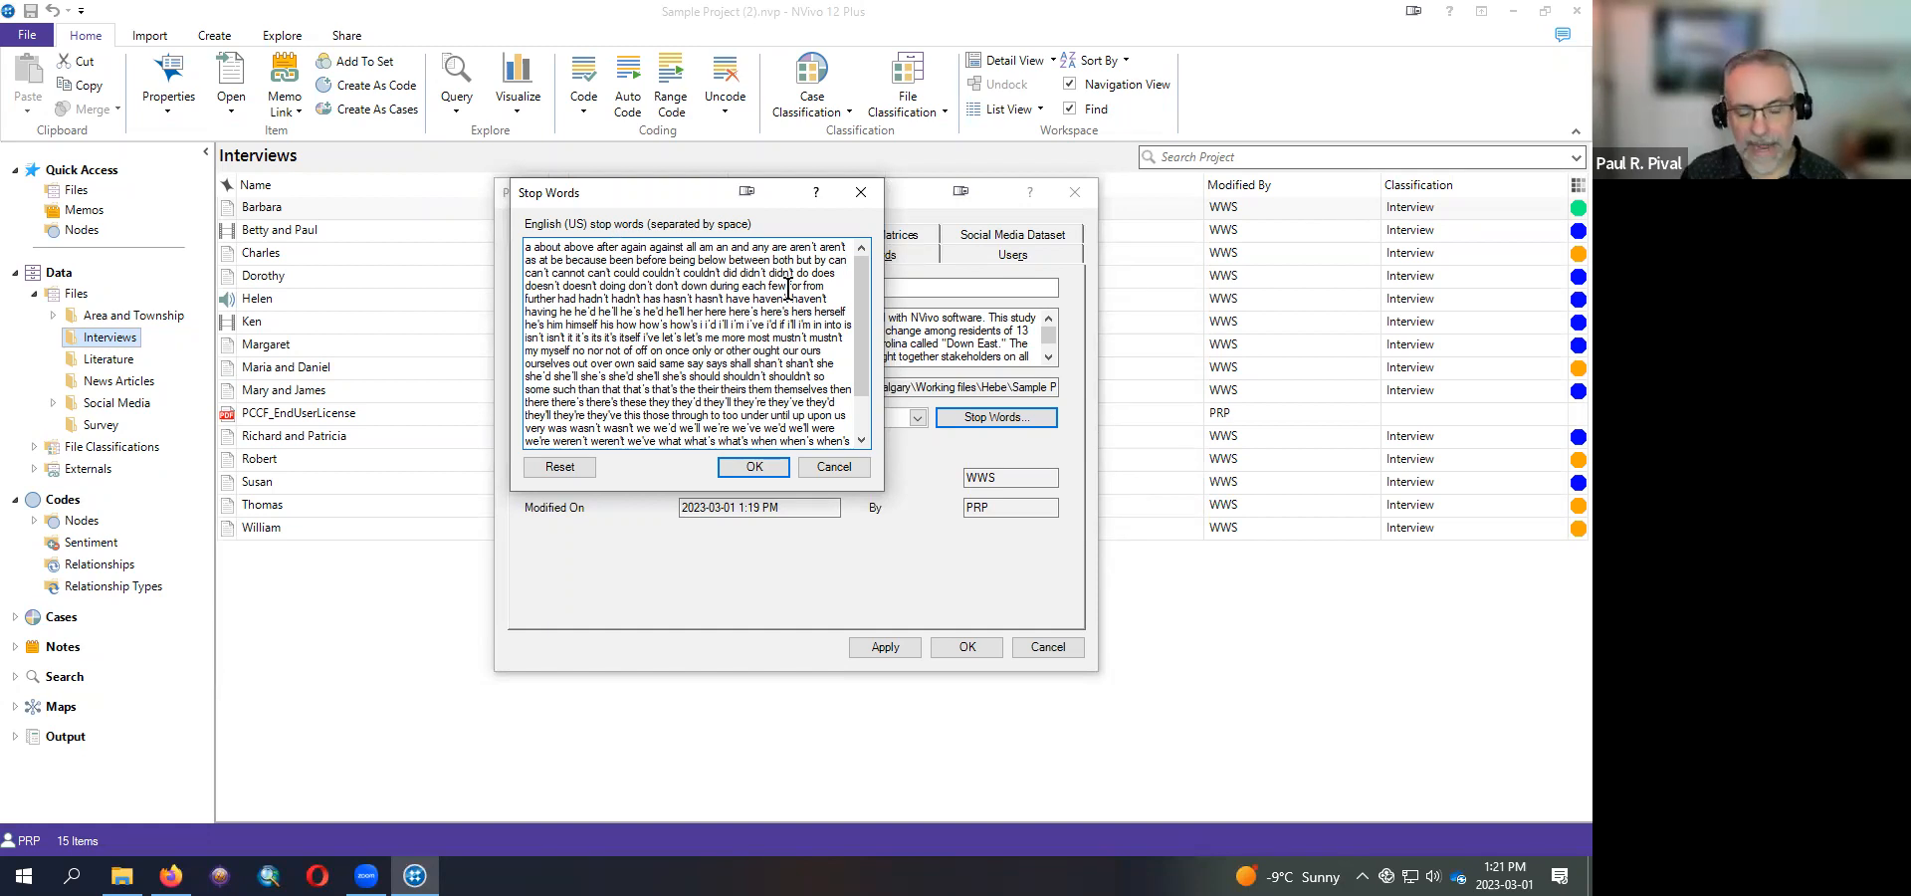
pyautogui.write('east')
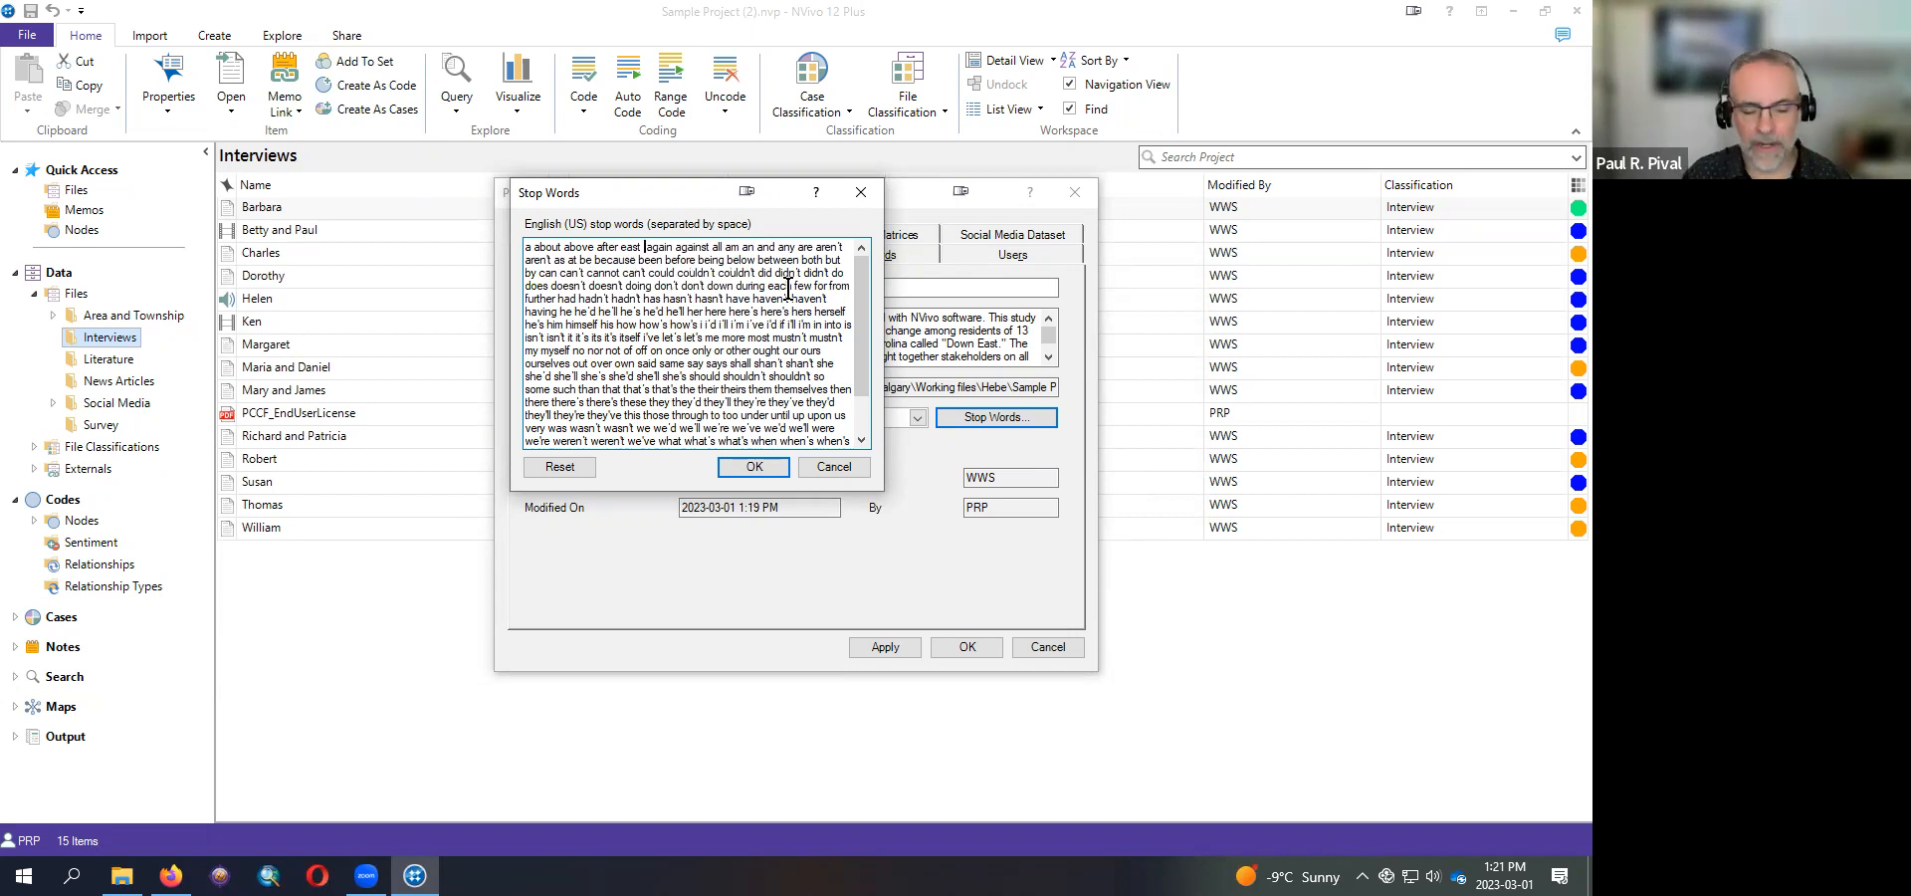
pyautogui.write('Calgary')
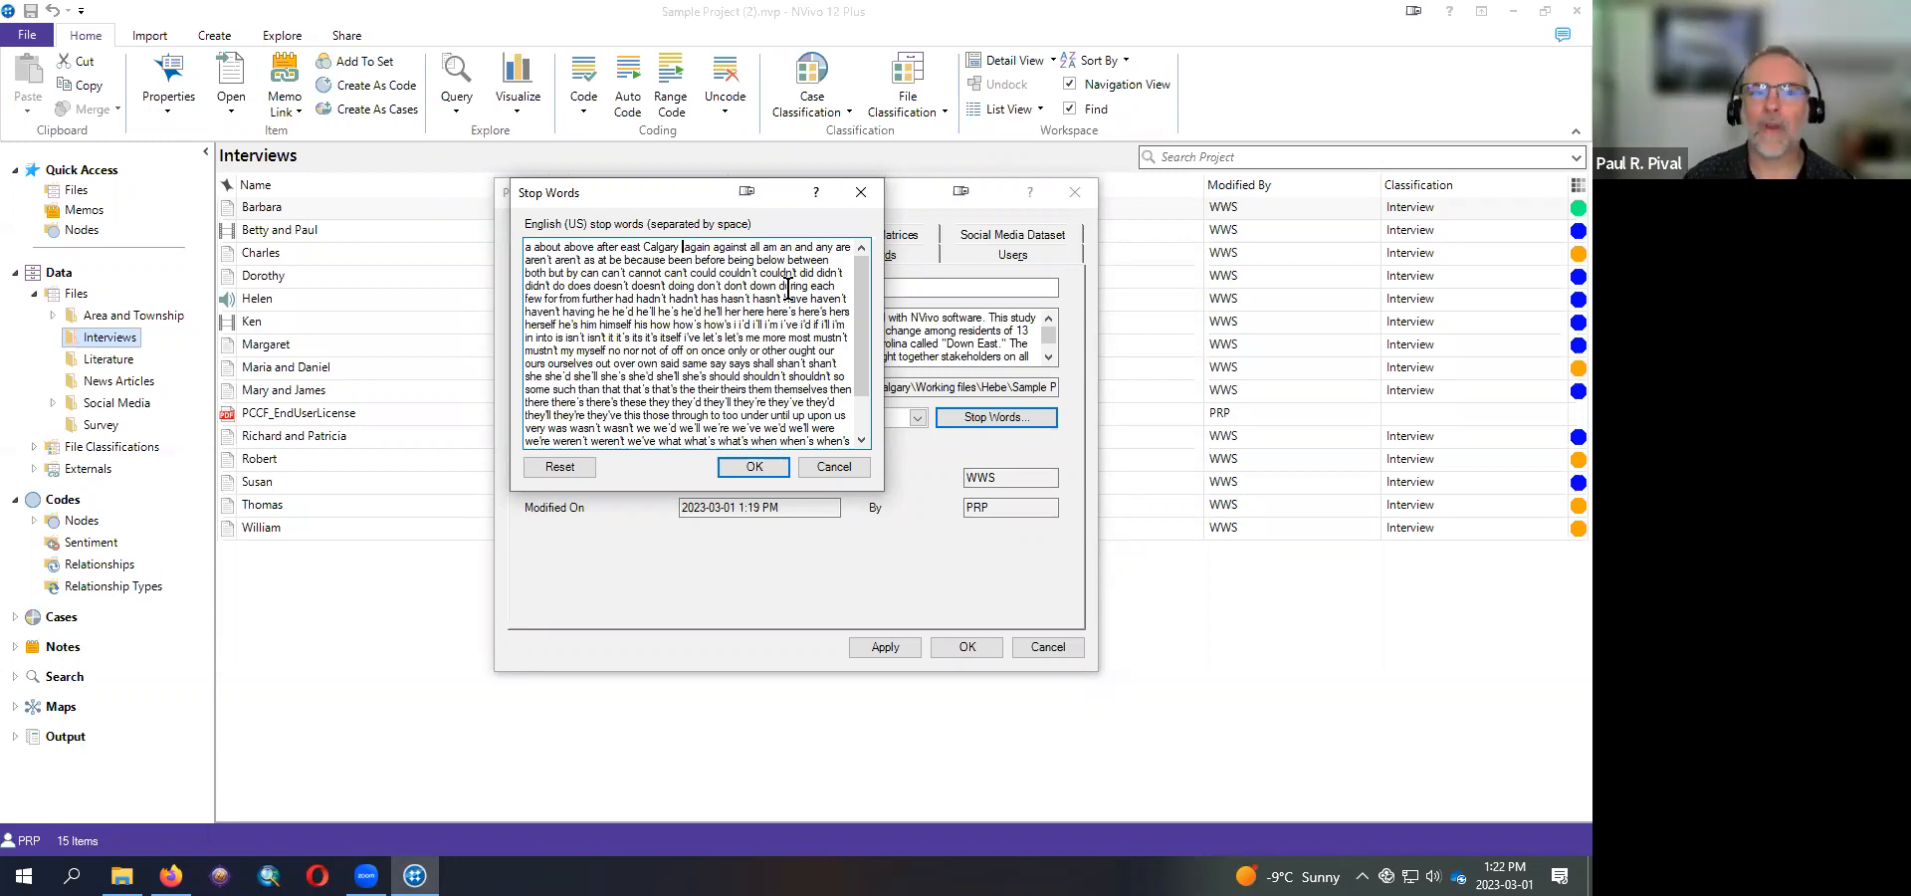
pyautogui.click(749, 466)
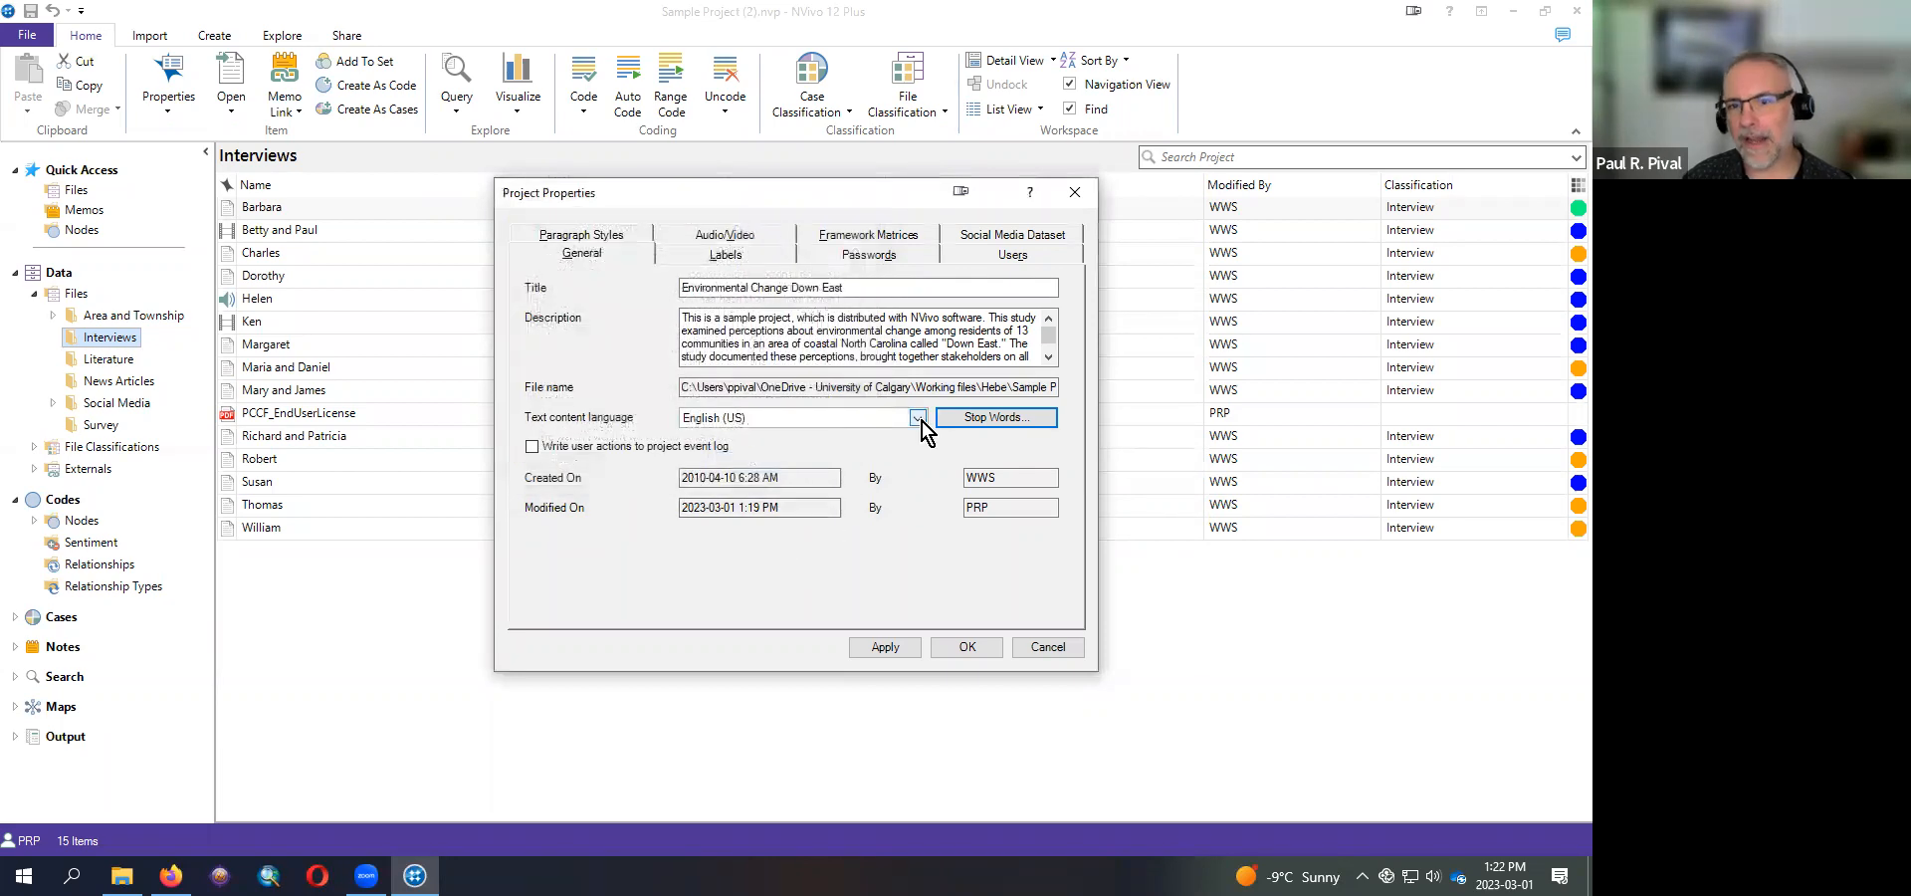
# - Reopen the English (US) stop words, highlight "east" and "calgary", and reset the list to its defaults
pyautogui.click(961, 423)
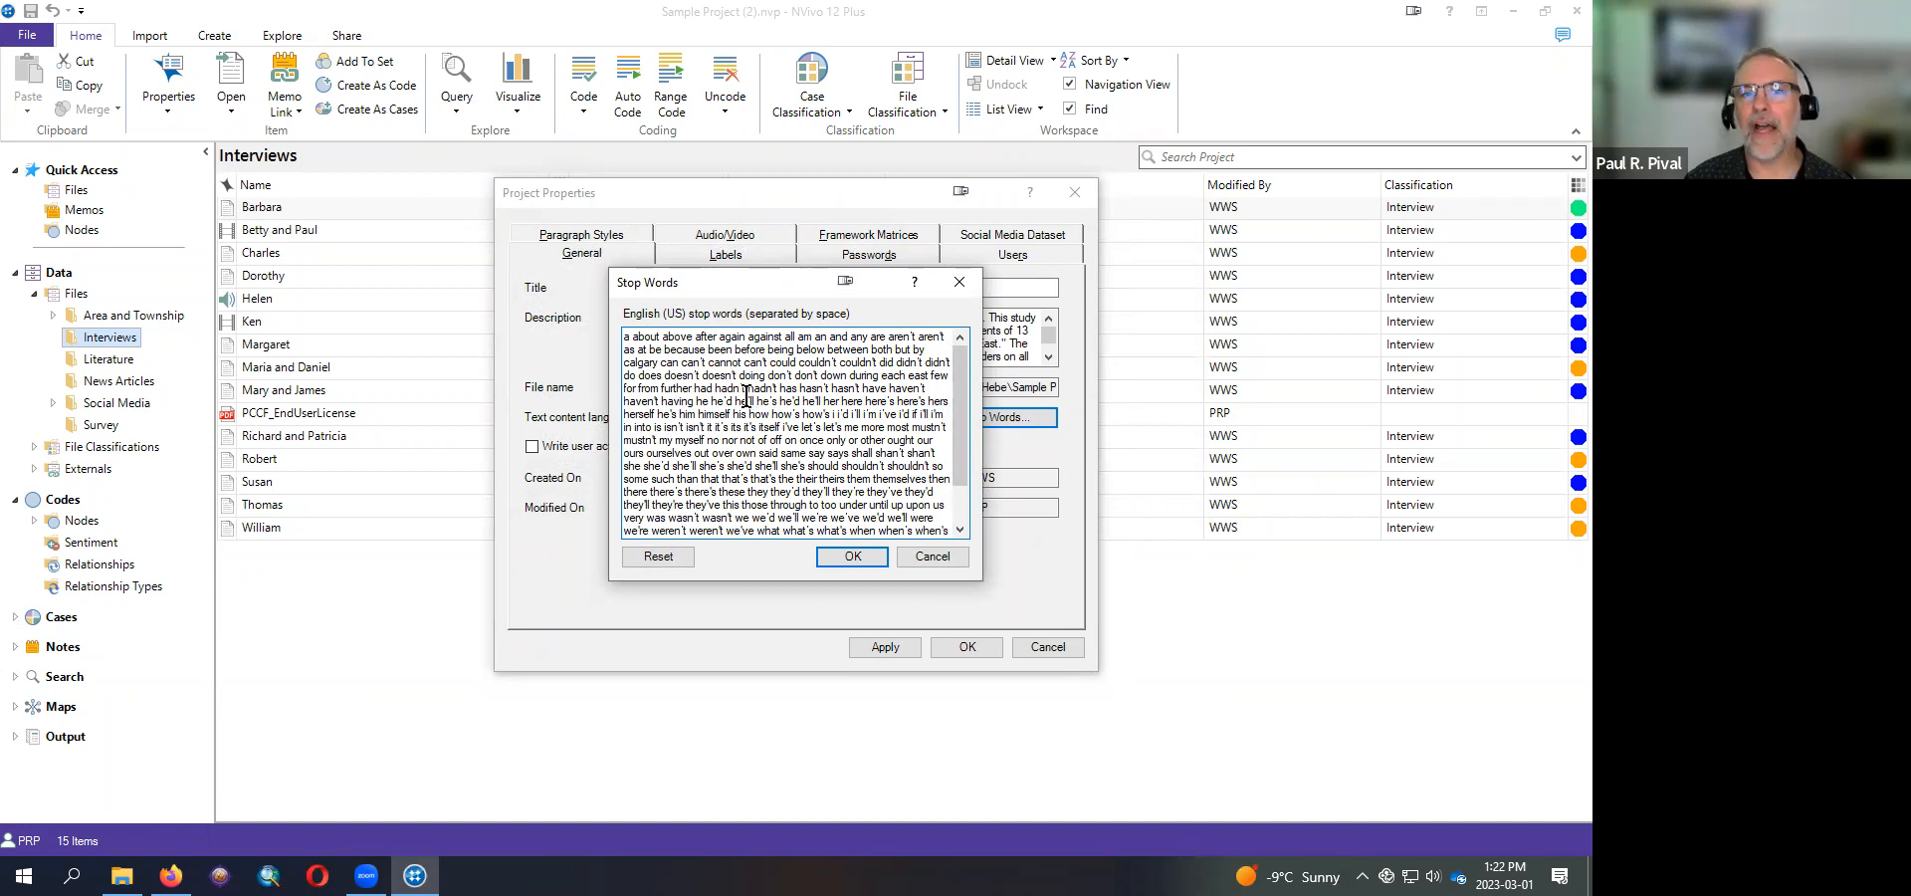
pyautogui.doubleClick(920, 375)
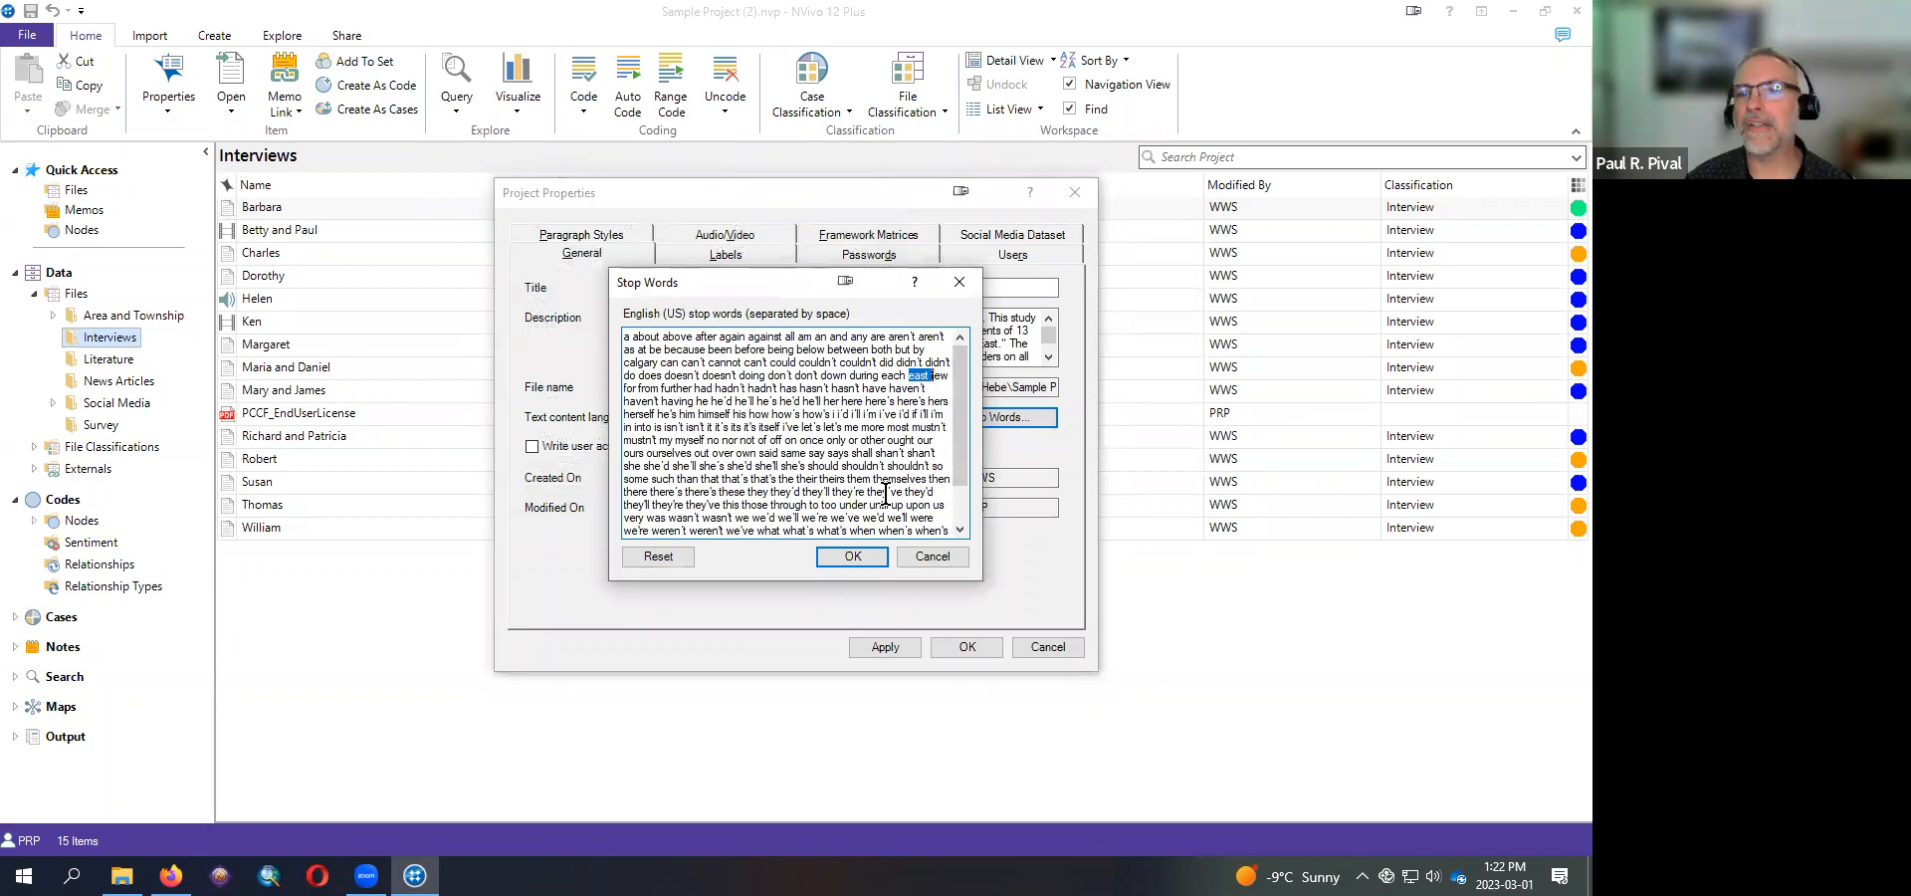
pyautogui.doubleClick(629, 362)
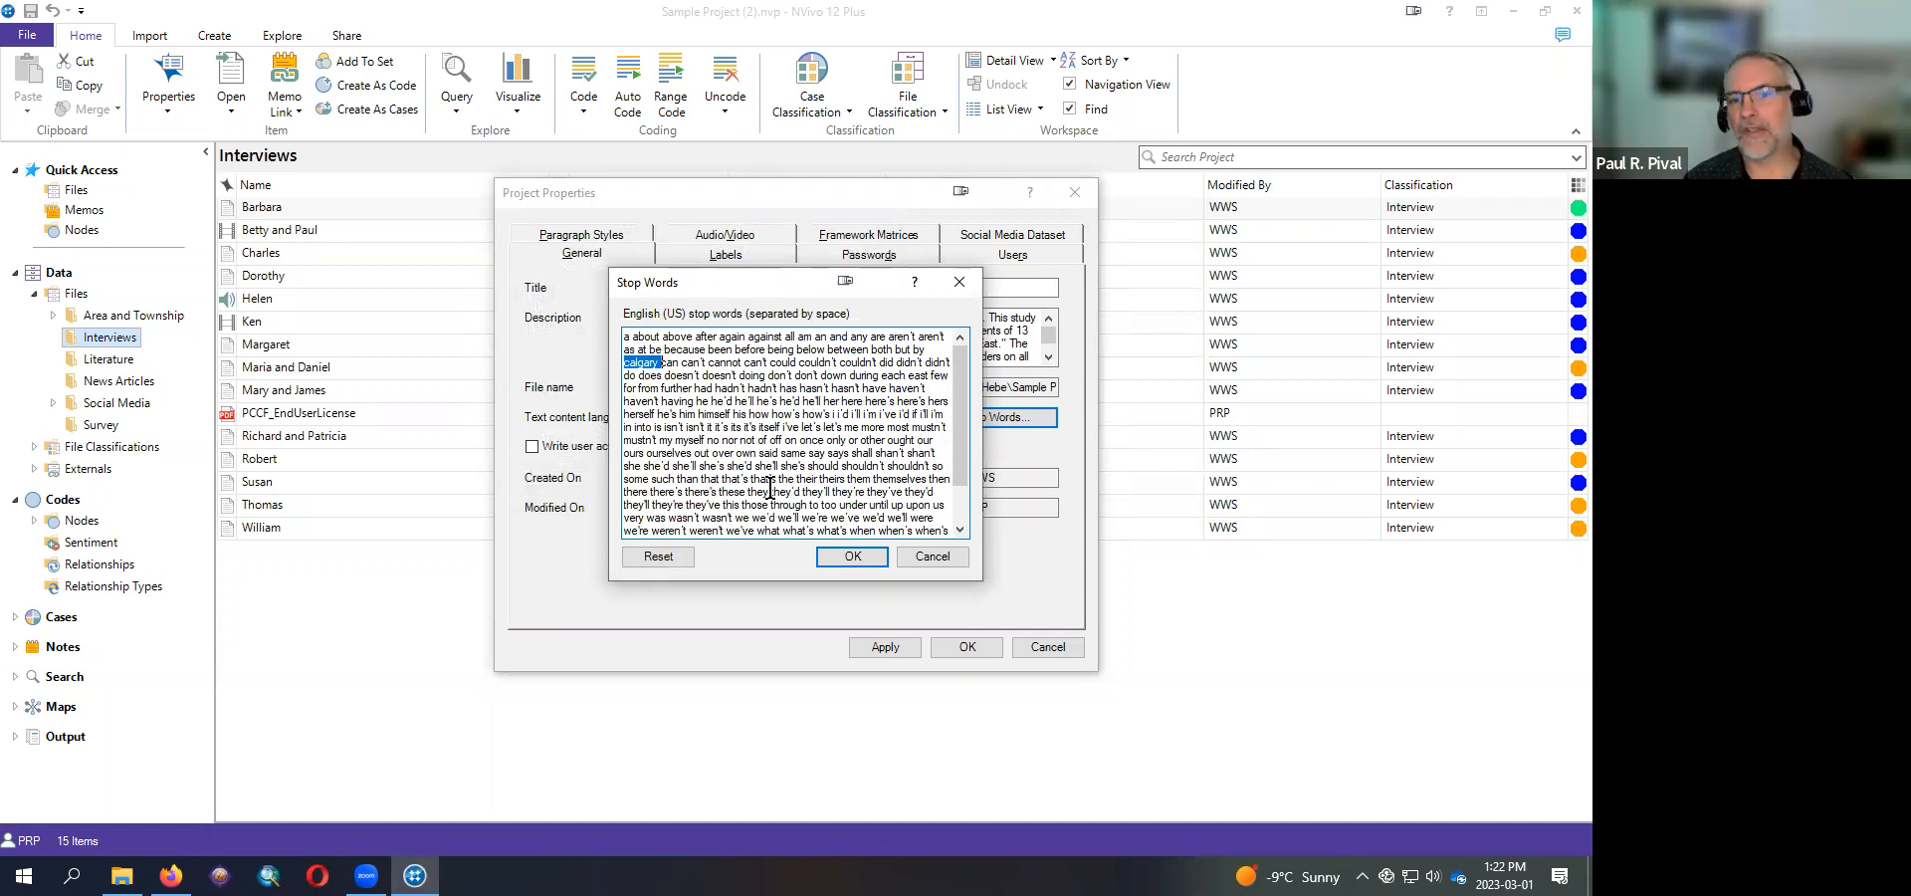
pyautogui.click(666, 554)
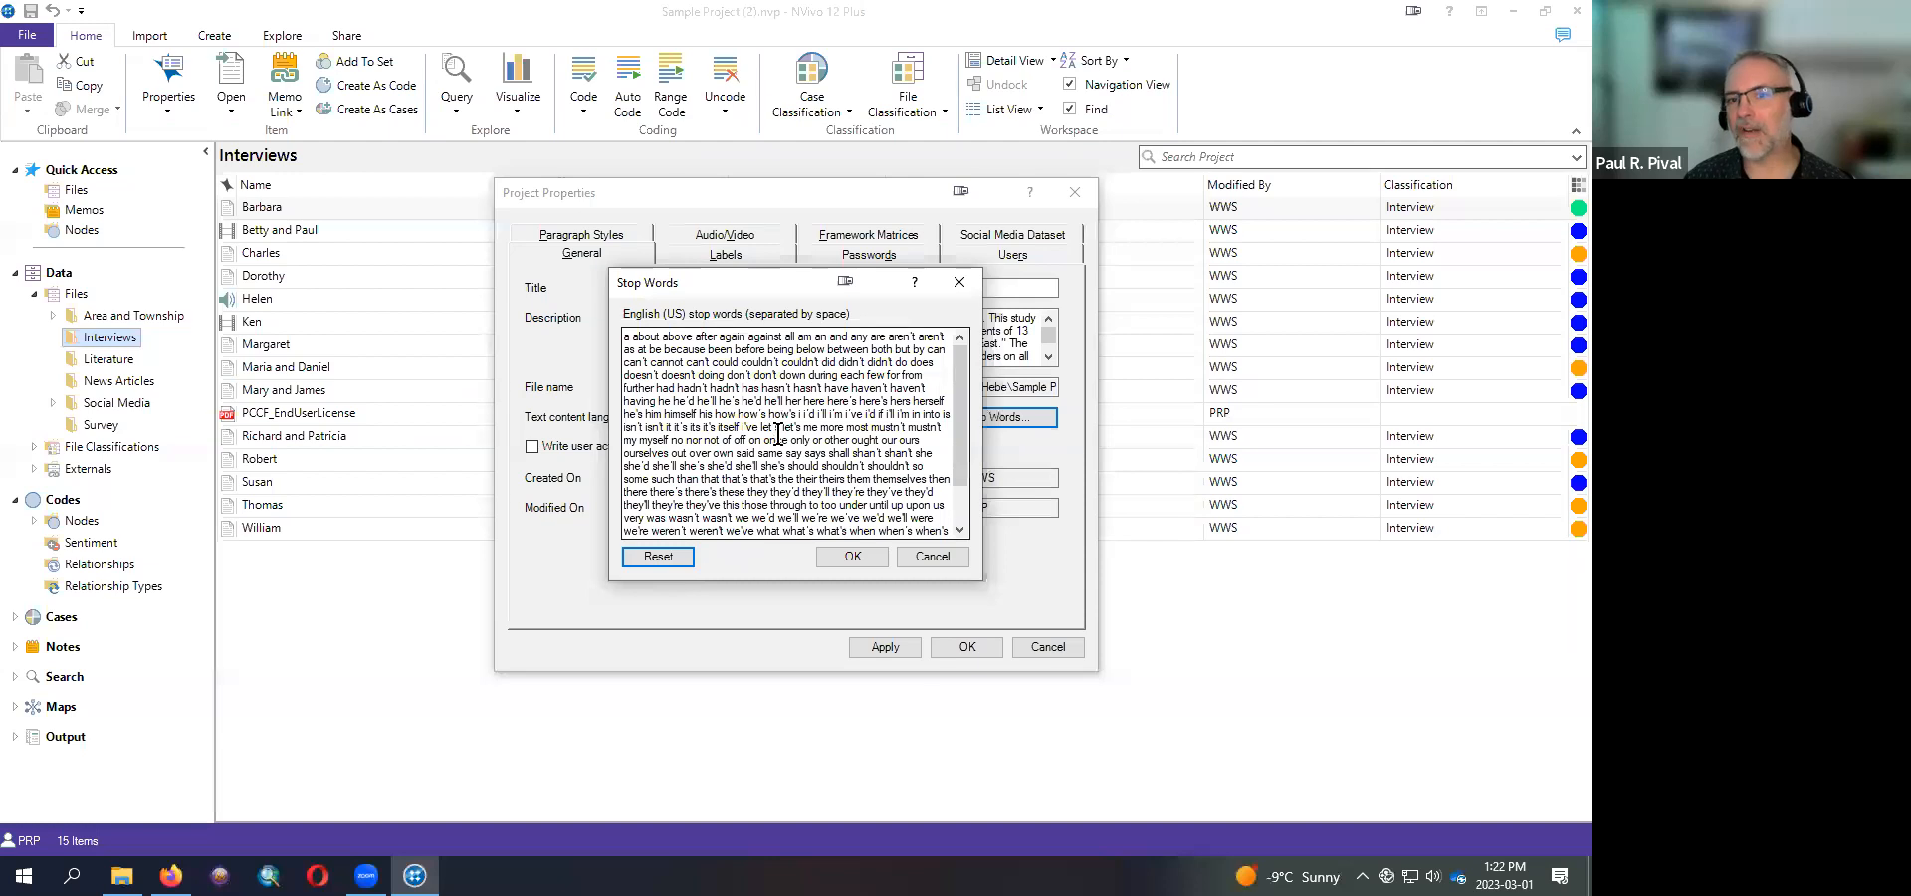
# - Delete two large blocks of English (US) stop words, reset the list to its defaults, and cancel the stop words dialog
pyautogui.keyDown('shift'); pyautogui.click(695, 376); pyautogui.keyUp('shift')
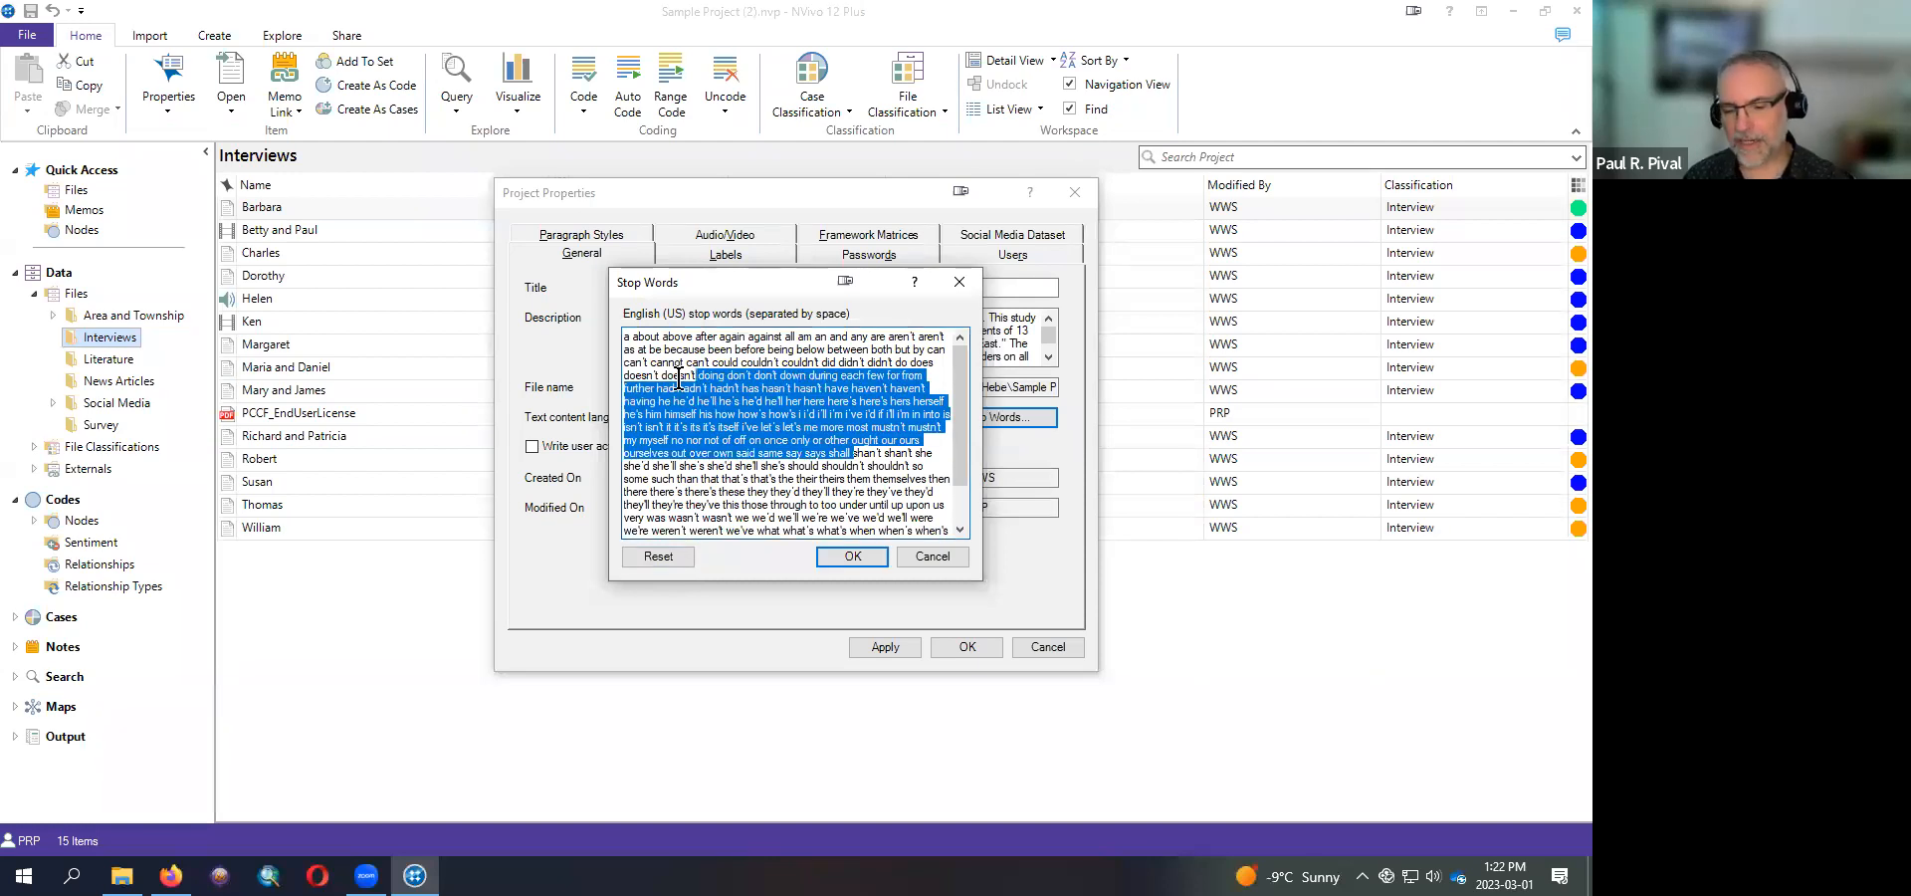
pyautogui.press('Delete')
pyautogui.moveTo(889, 495); pyautogui.dragTo(636, 398)
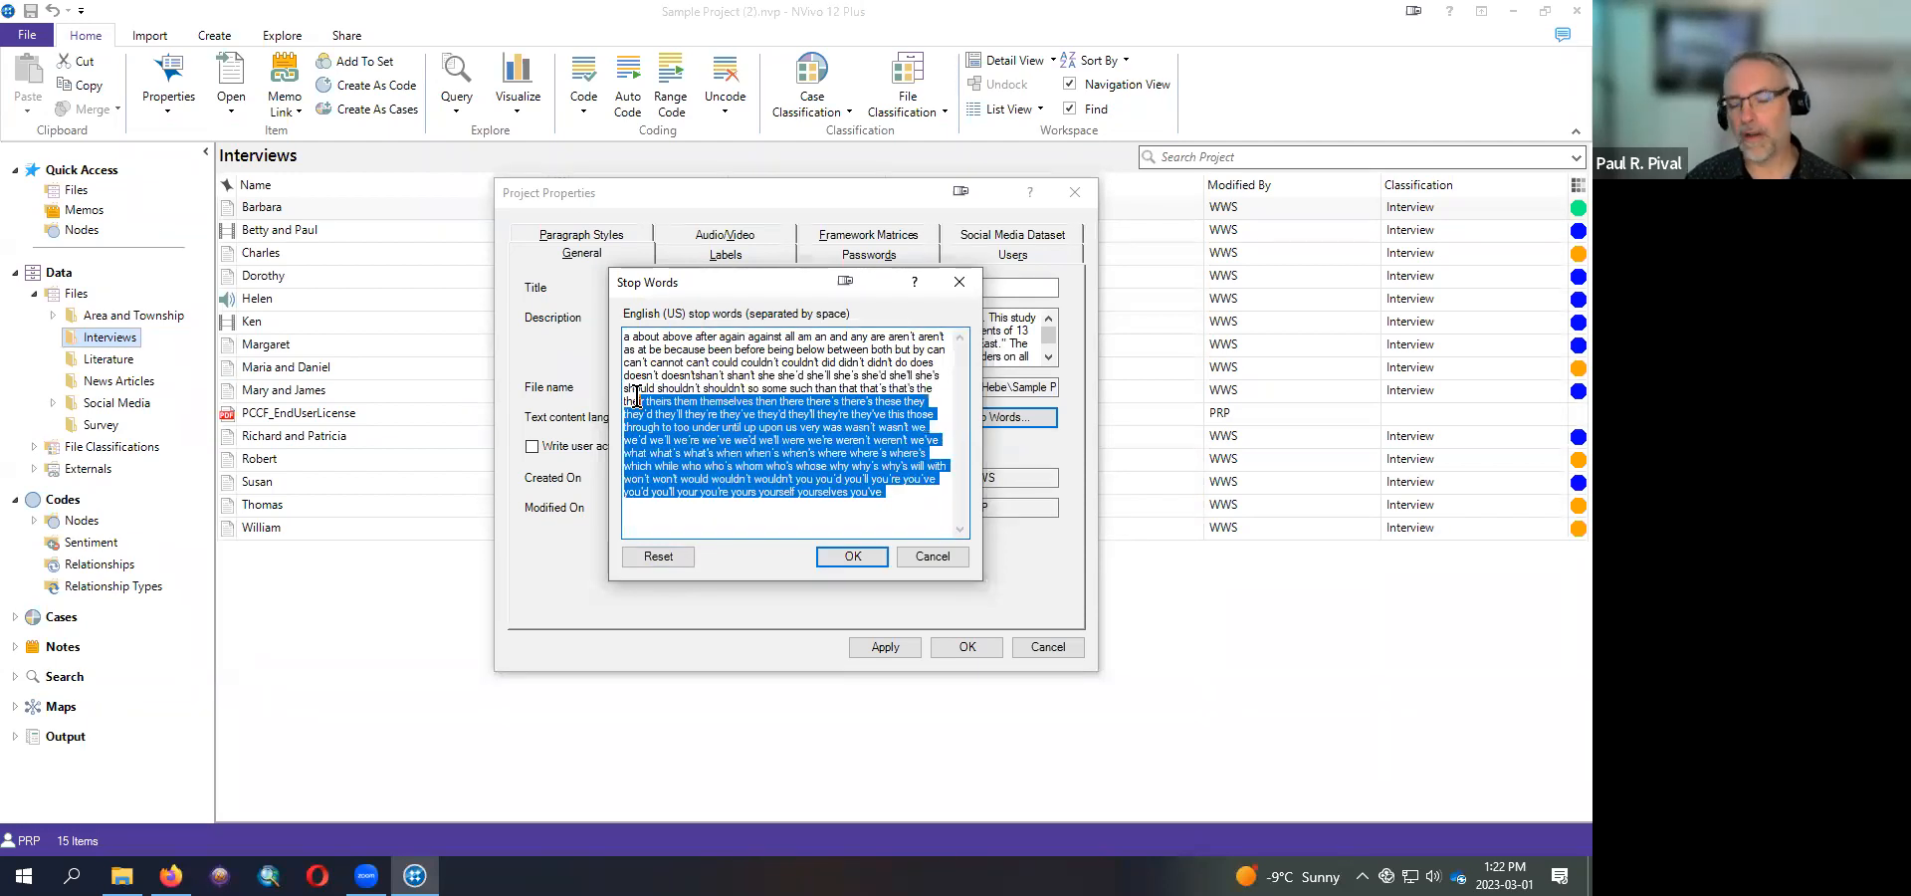
pyautogui.press('Delete')
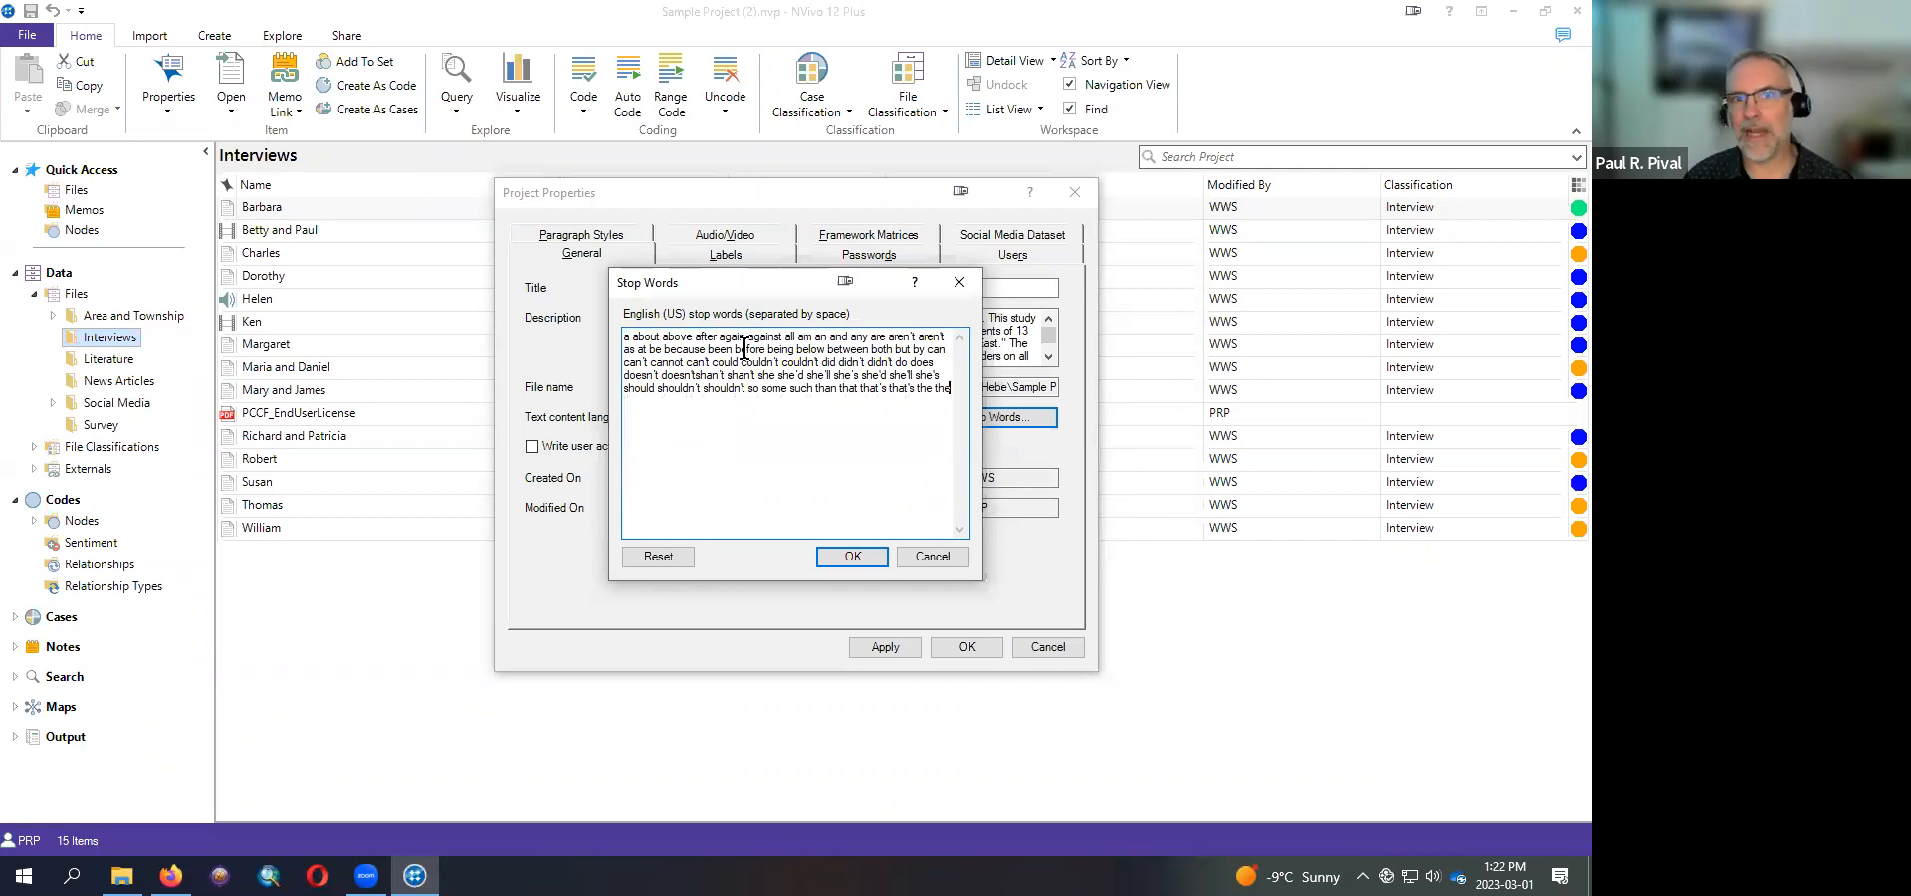
pyautogui.click(679, 559)
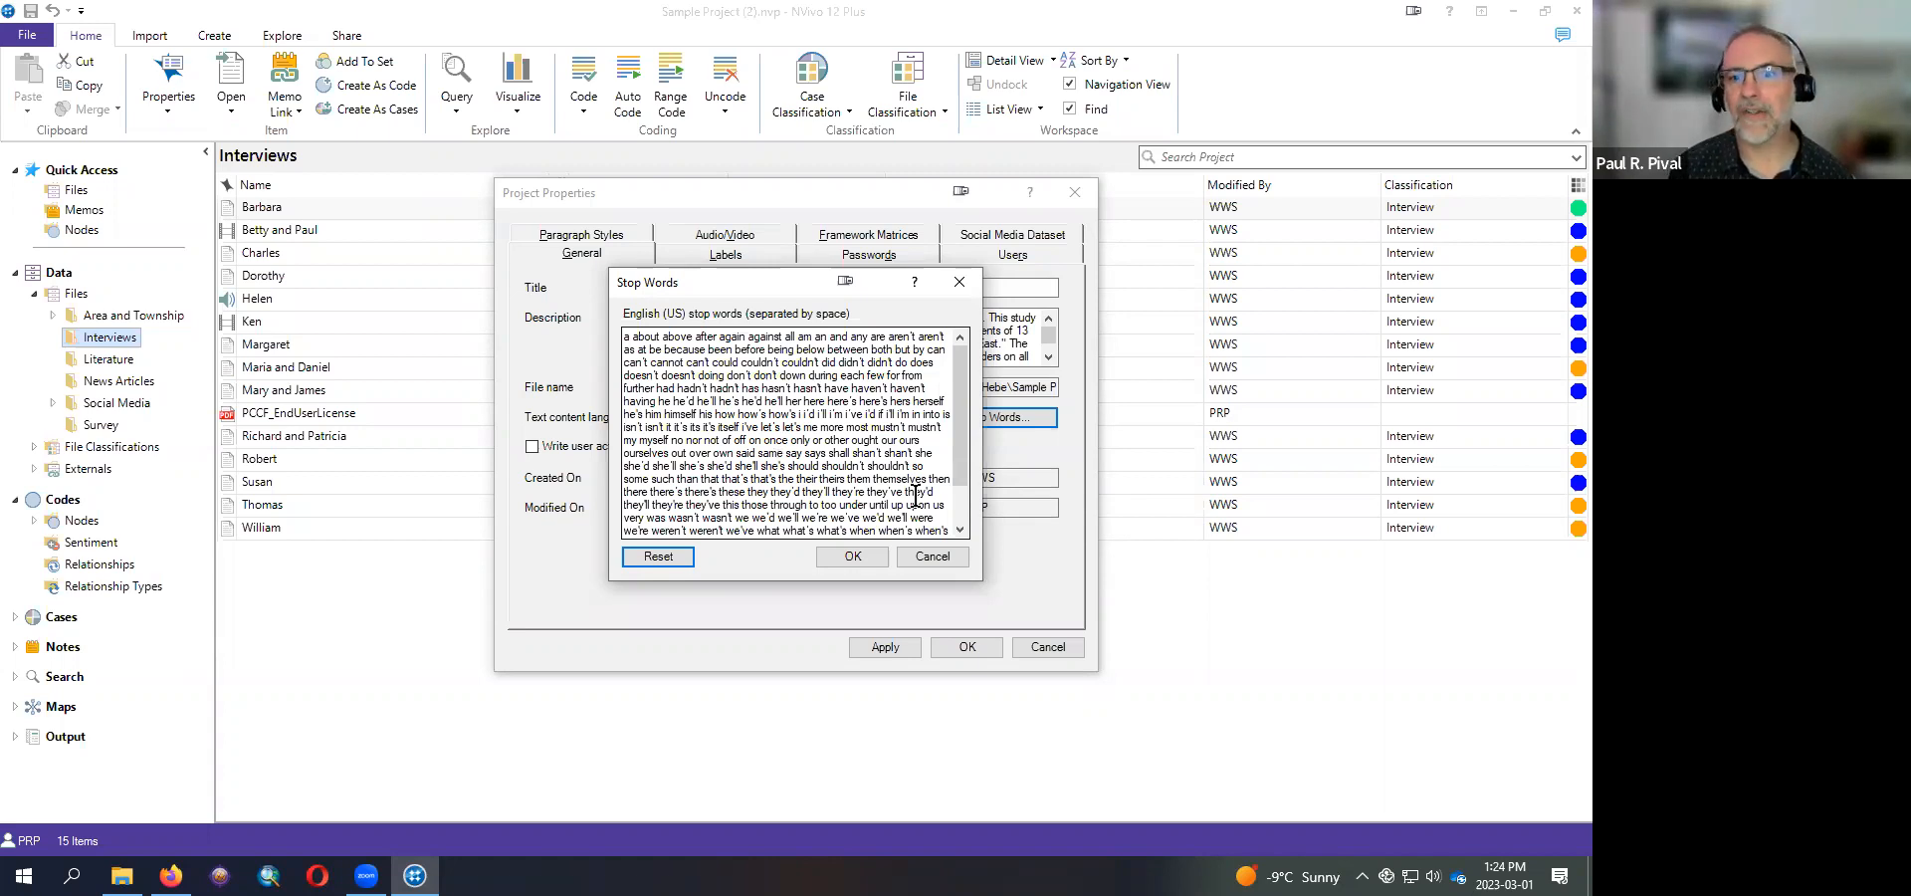
pyautogui.click(932, 555)
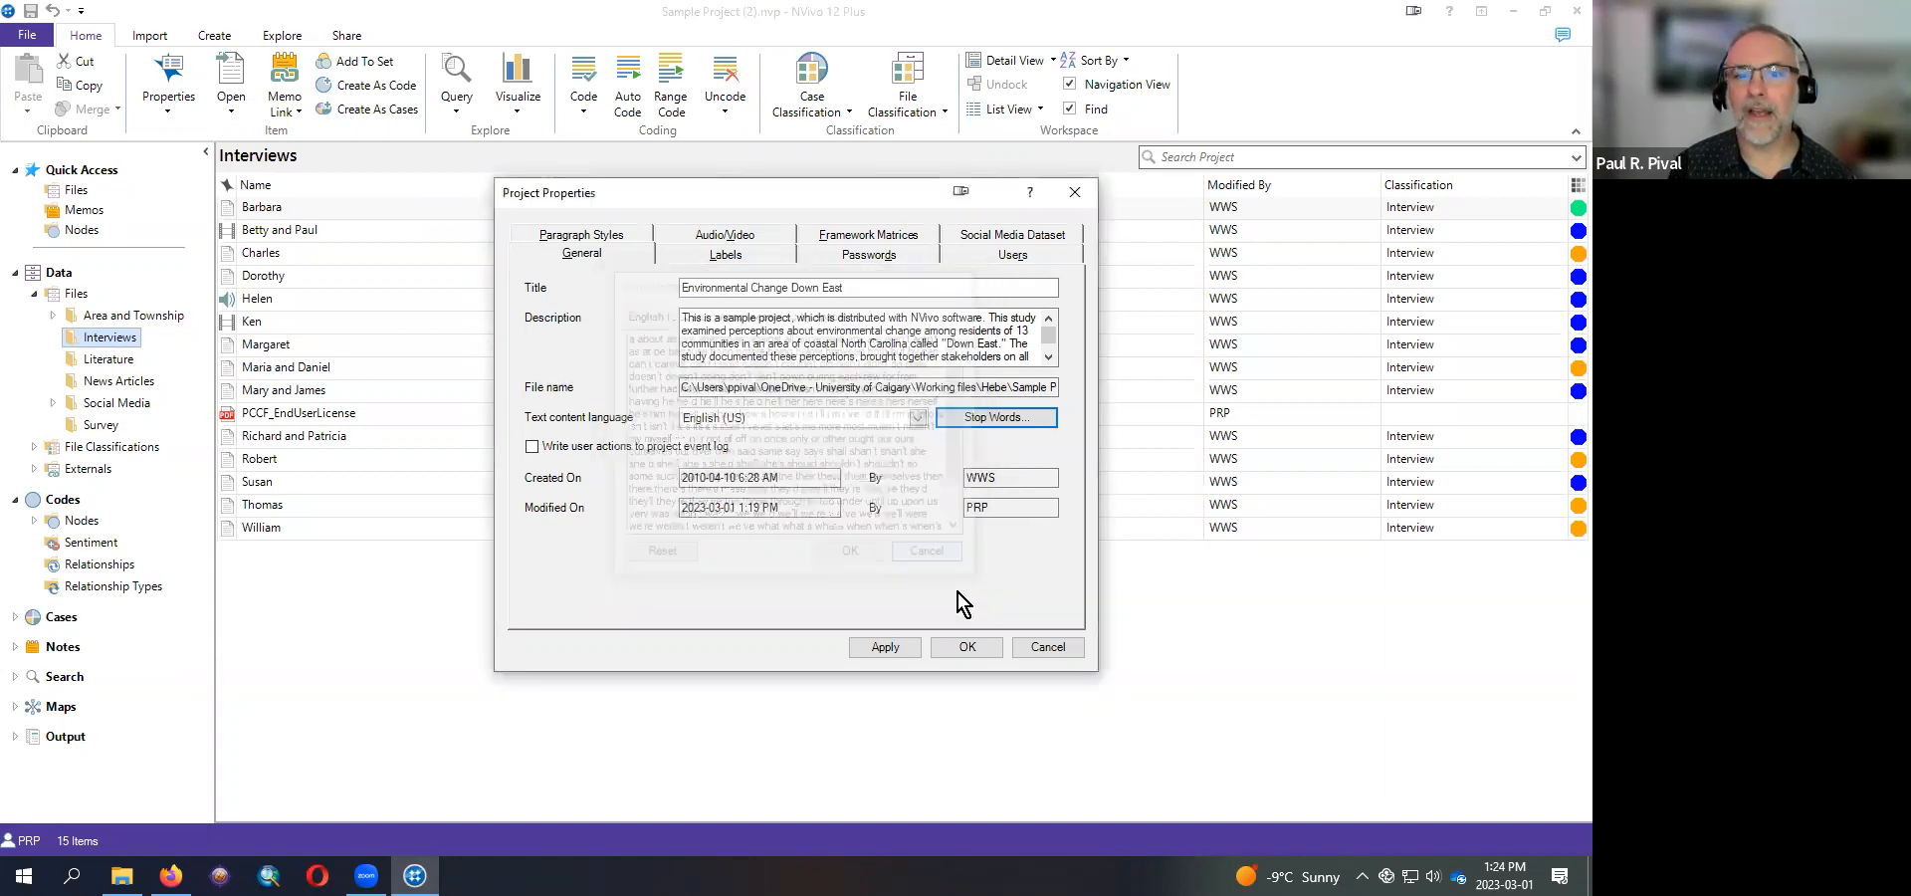
# - Set the text content language to German (Germany) and view its stop words without changing them
pyautogui.click(794, 427)
pyautogui.click(816, 487)
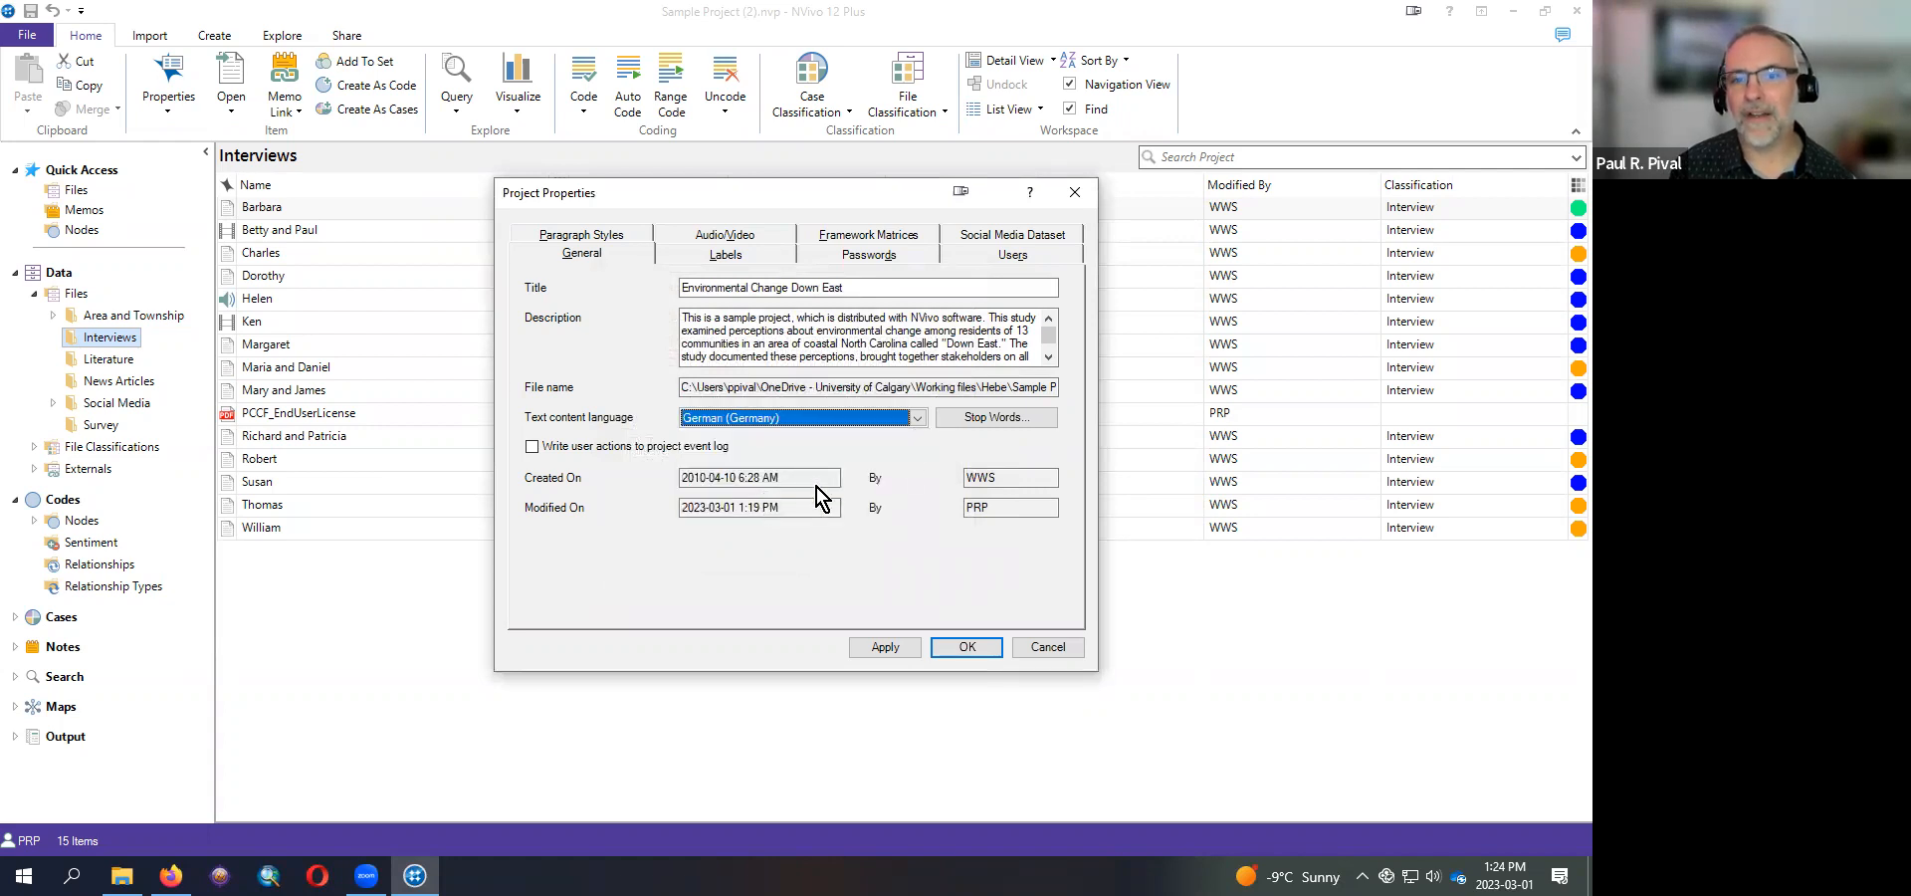
pyautogui.click(980, 418)
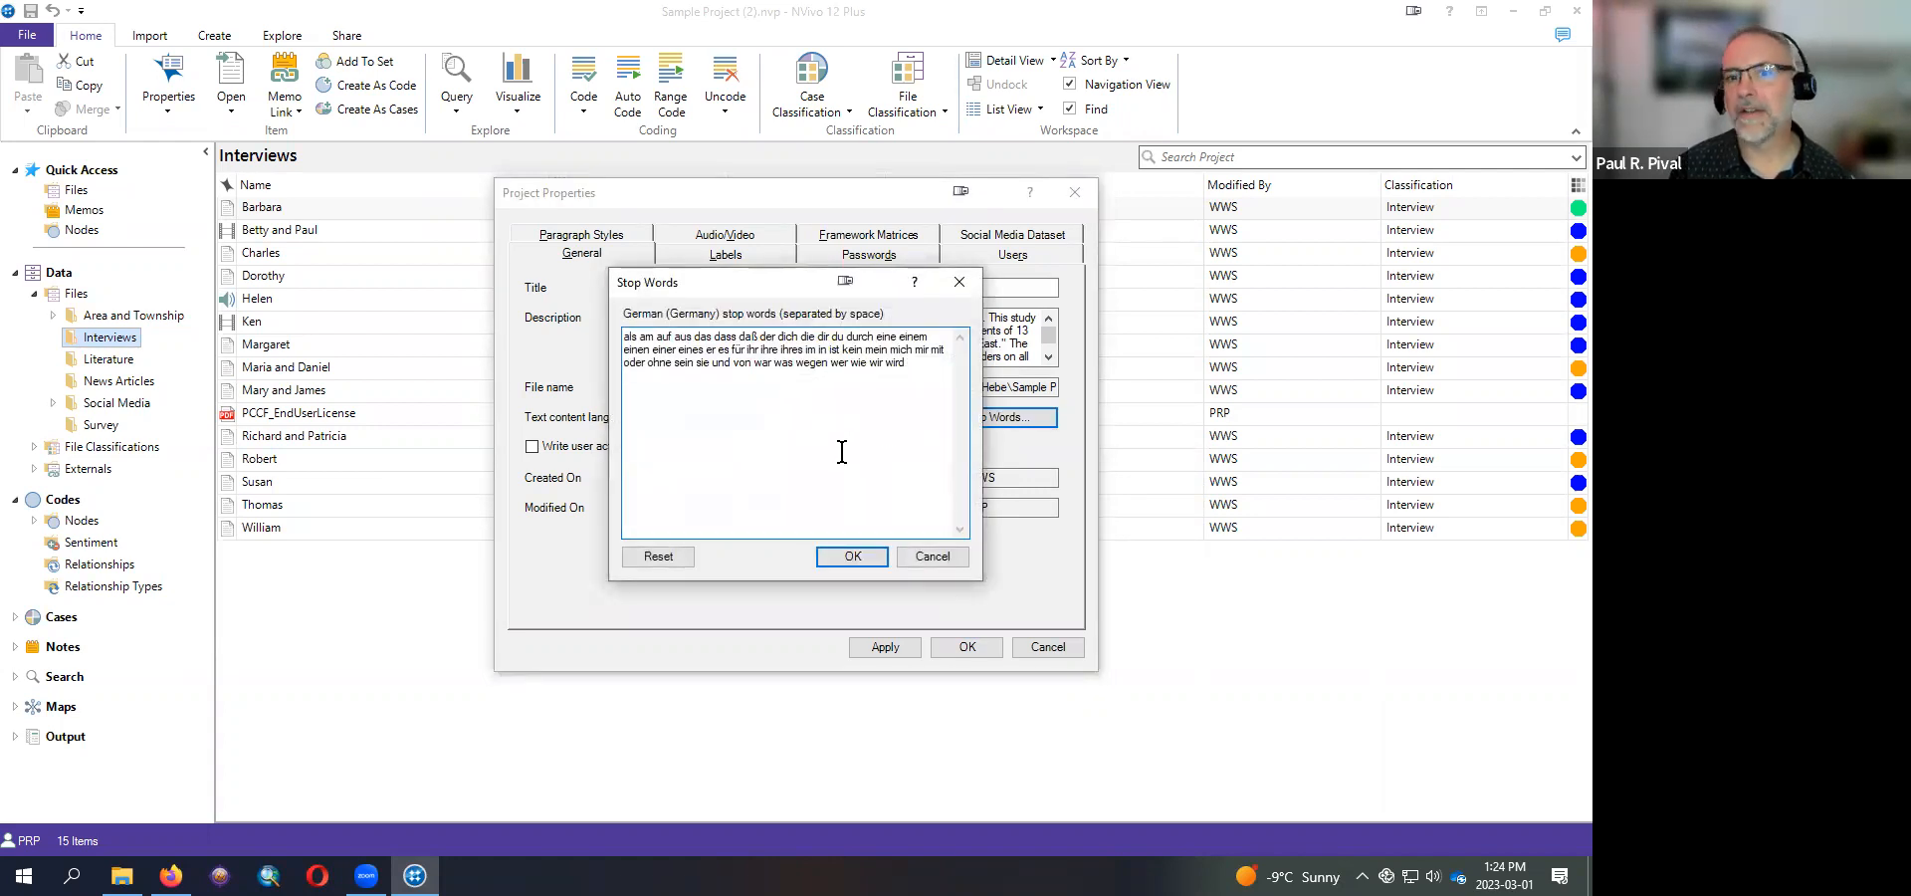
pyautogui.click(936, 557)
# - Set the text content language to Chinese (PRC) and view its stop words without changing them
pyautogui.click(775, 419)
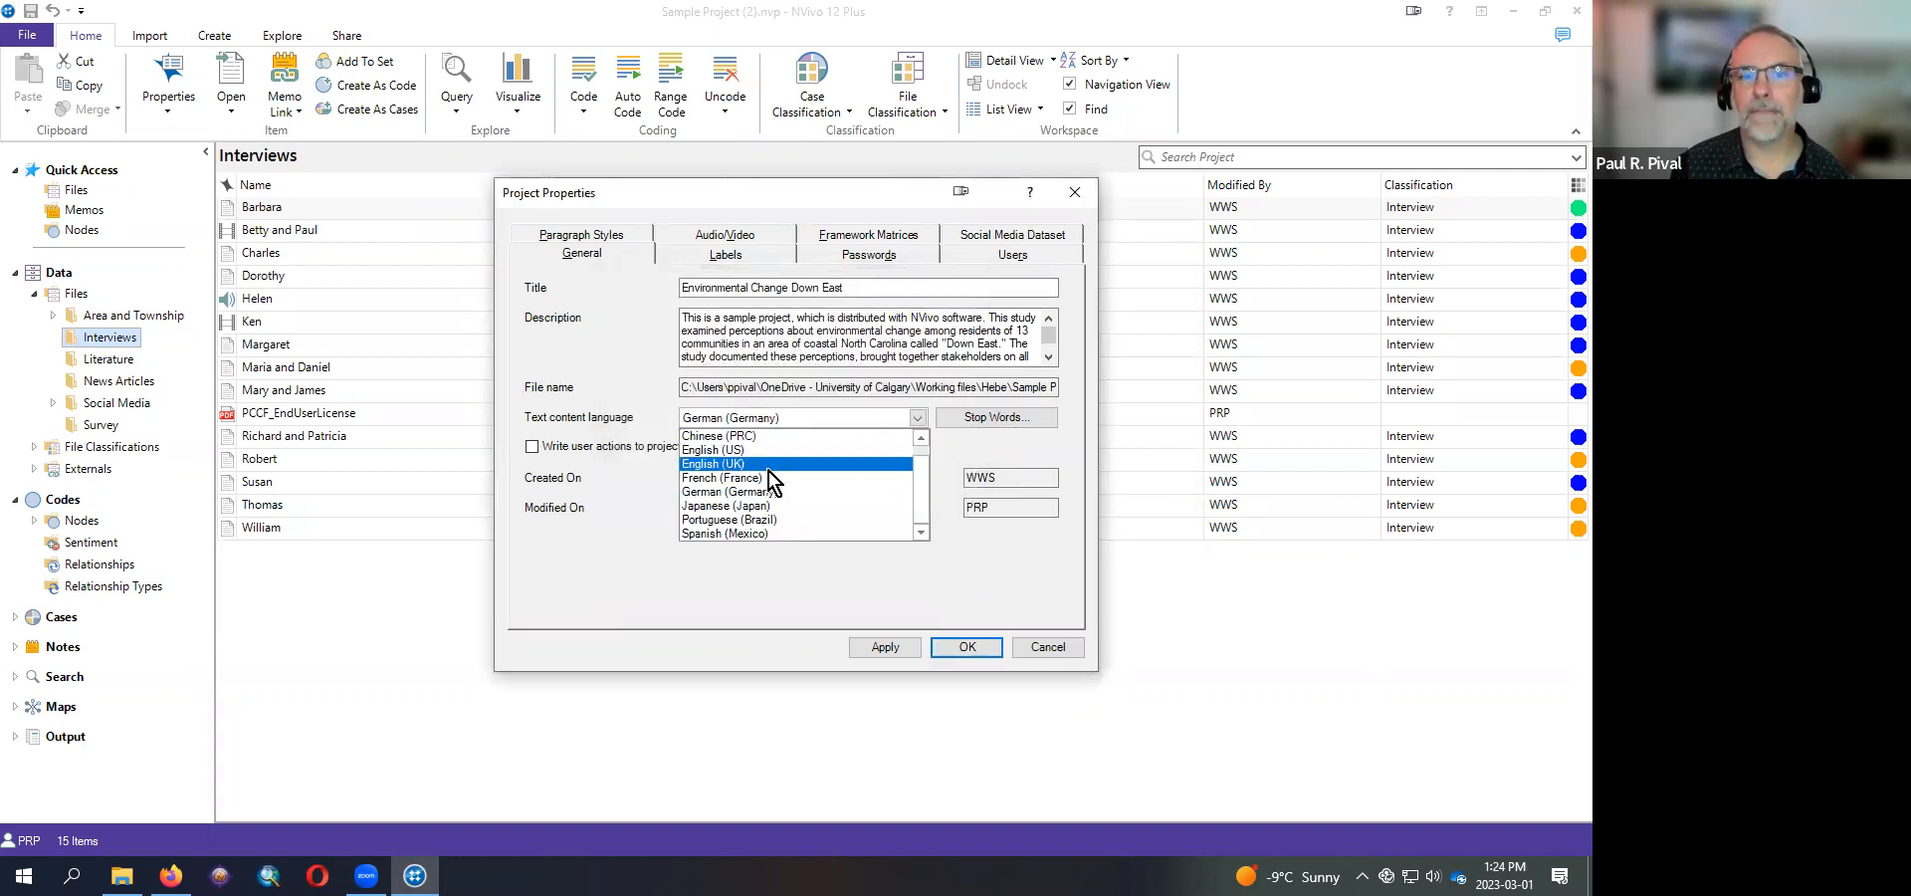
pyautogui.click(763, 435)
pyautogui.click(1003, 418)
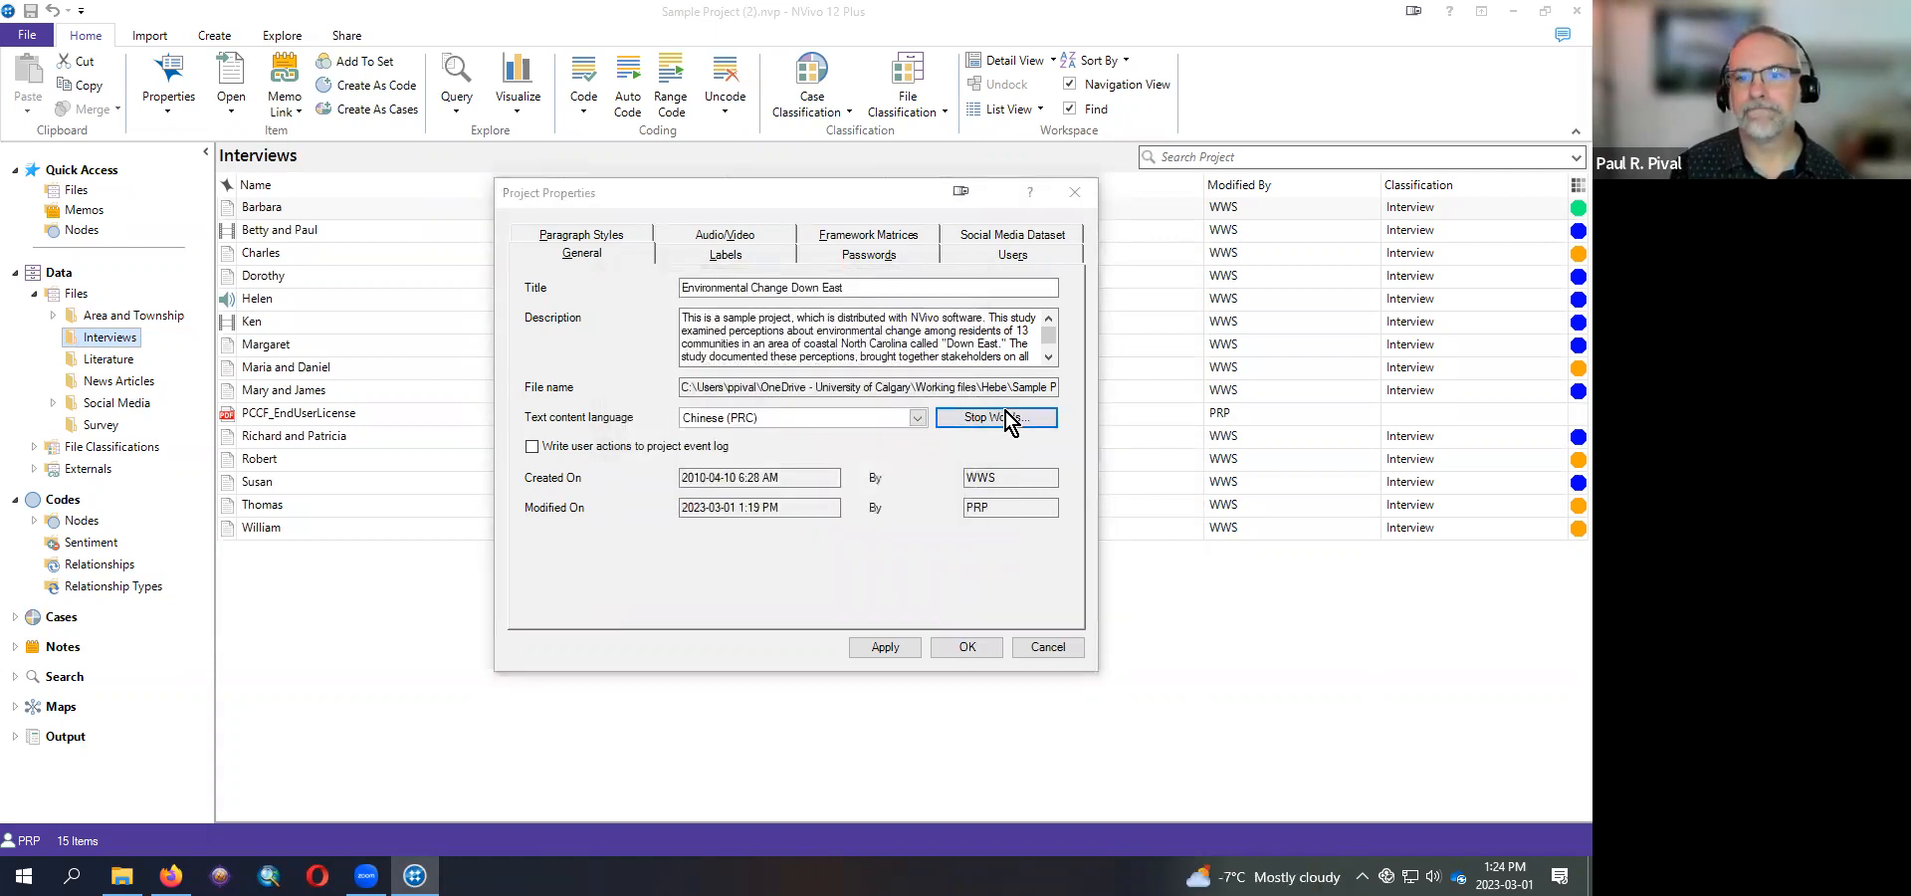
pyautogui.moveTo(964, 398)
pyautogui.mouseDown()
pyautogui.moveTo(968, 522)
pyautogui.moveTo(964, 379)
pyautogui.mouseUp()
pyautogui.click(934, 557)
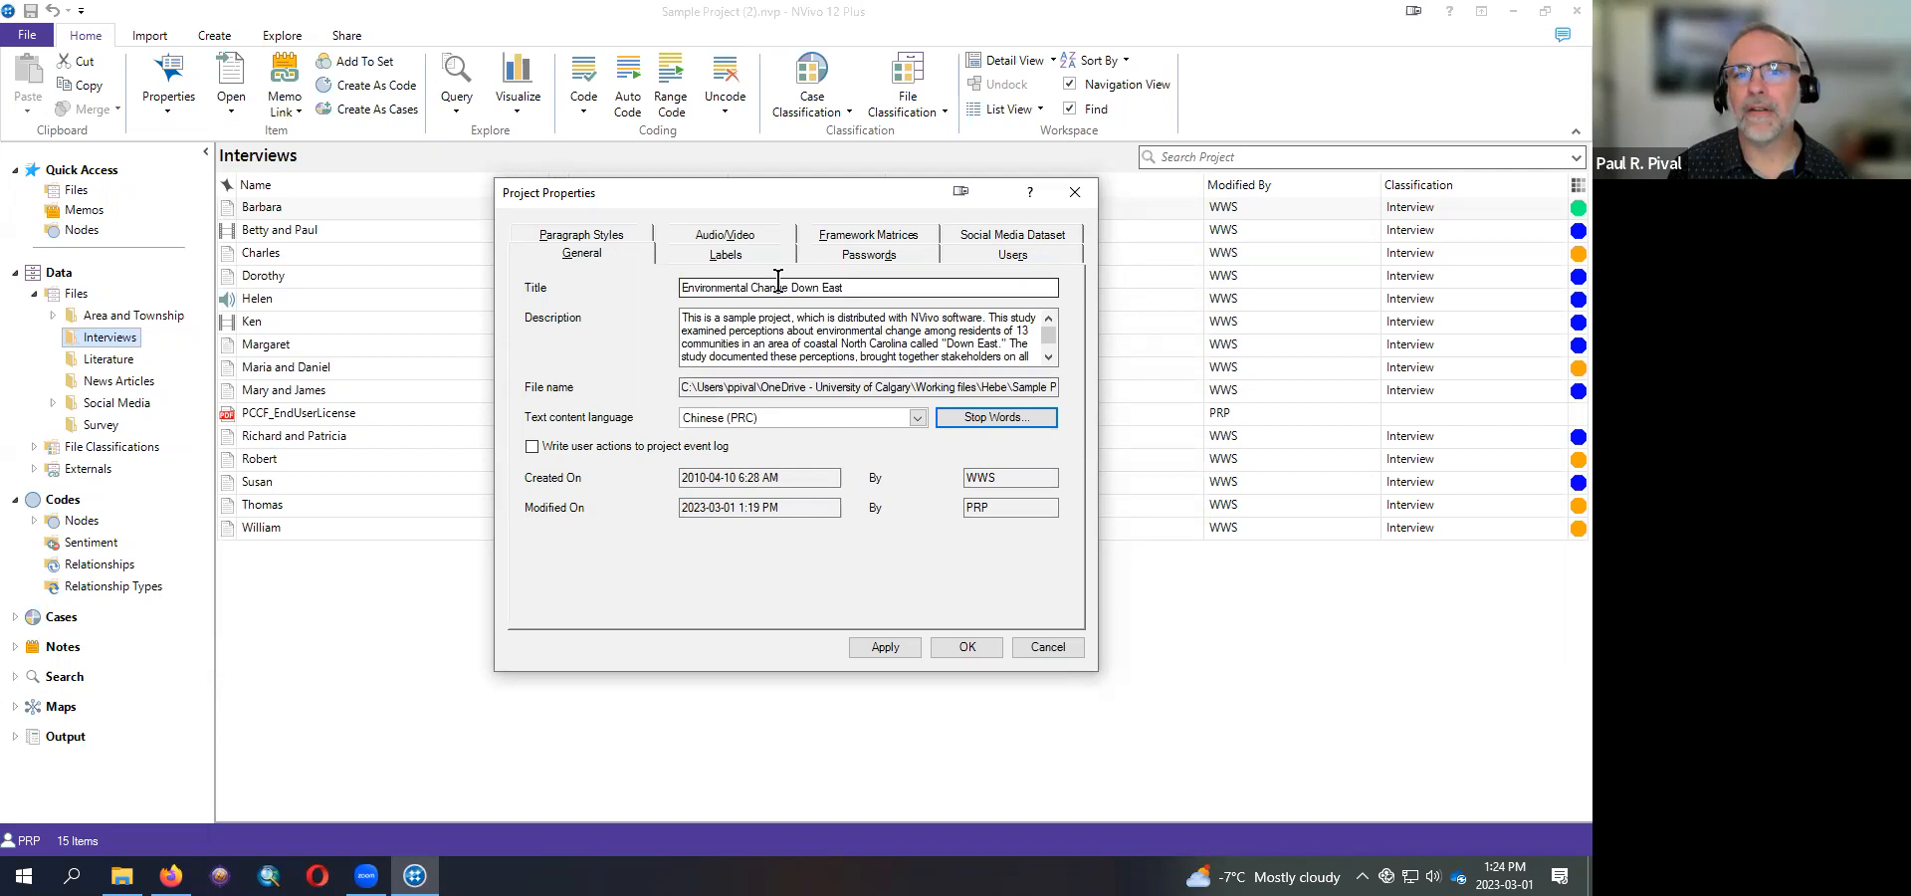
# - Change the current user's initials to PDDD in the project's user list and apply the change
pyautogui.click(1008, 256)
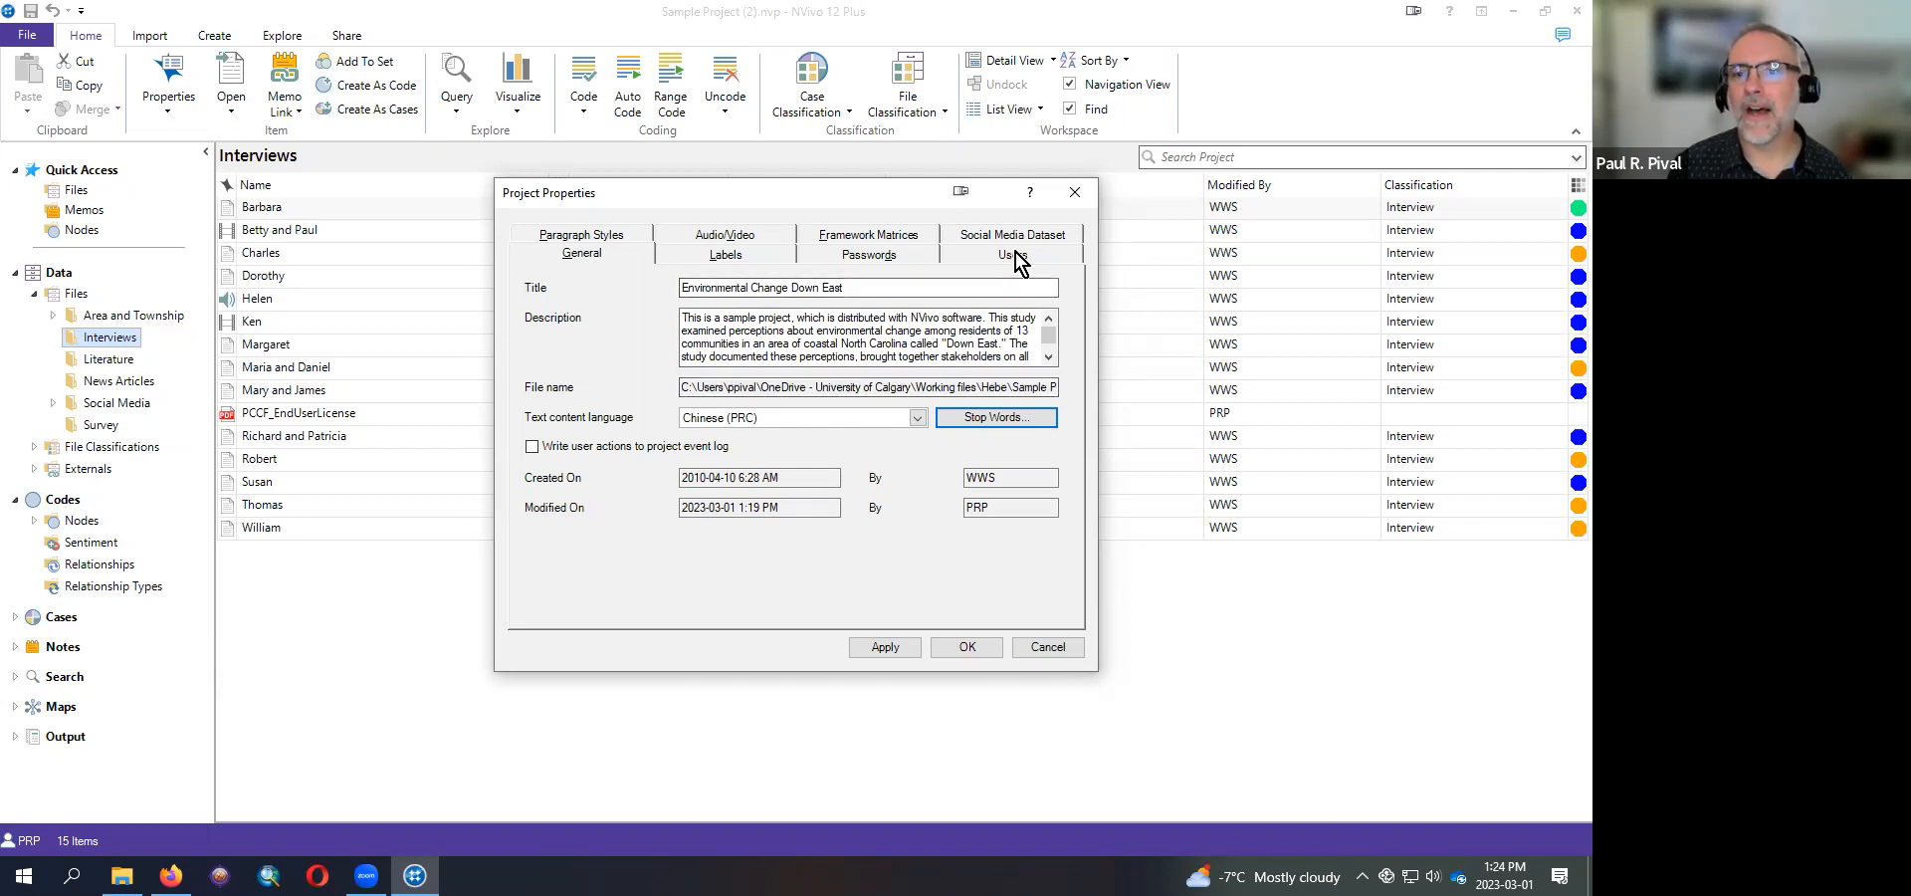
pyautogui.click(885, 460)
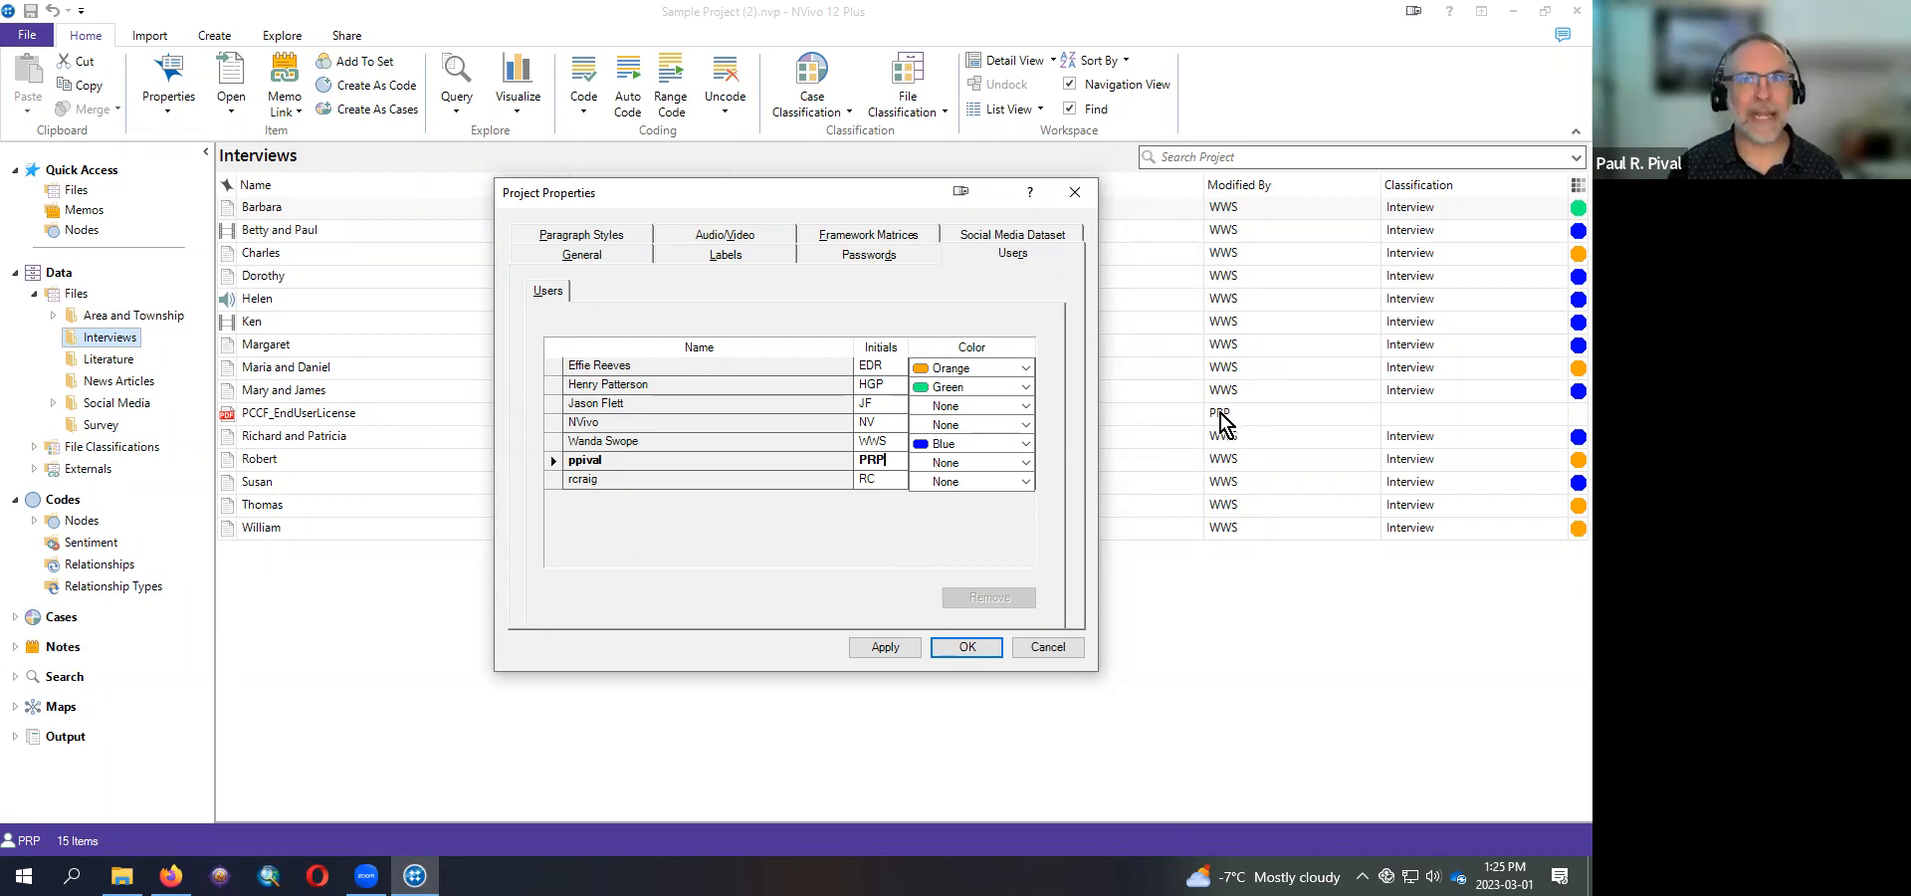
pyautogui.click(894, 454)
pyautogui.press('BackSpace')
pyautogui.press('BackSpace')
pyautogui.press('BackSpace')
pyautogui.write('PDDD')
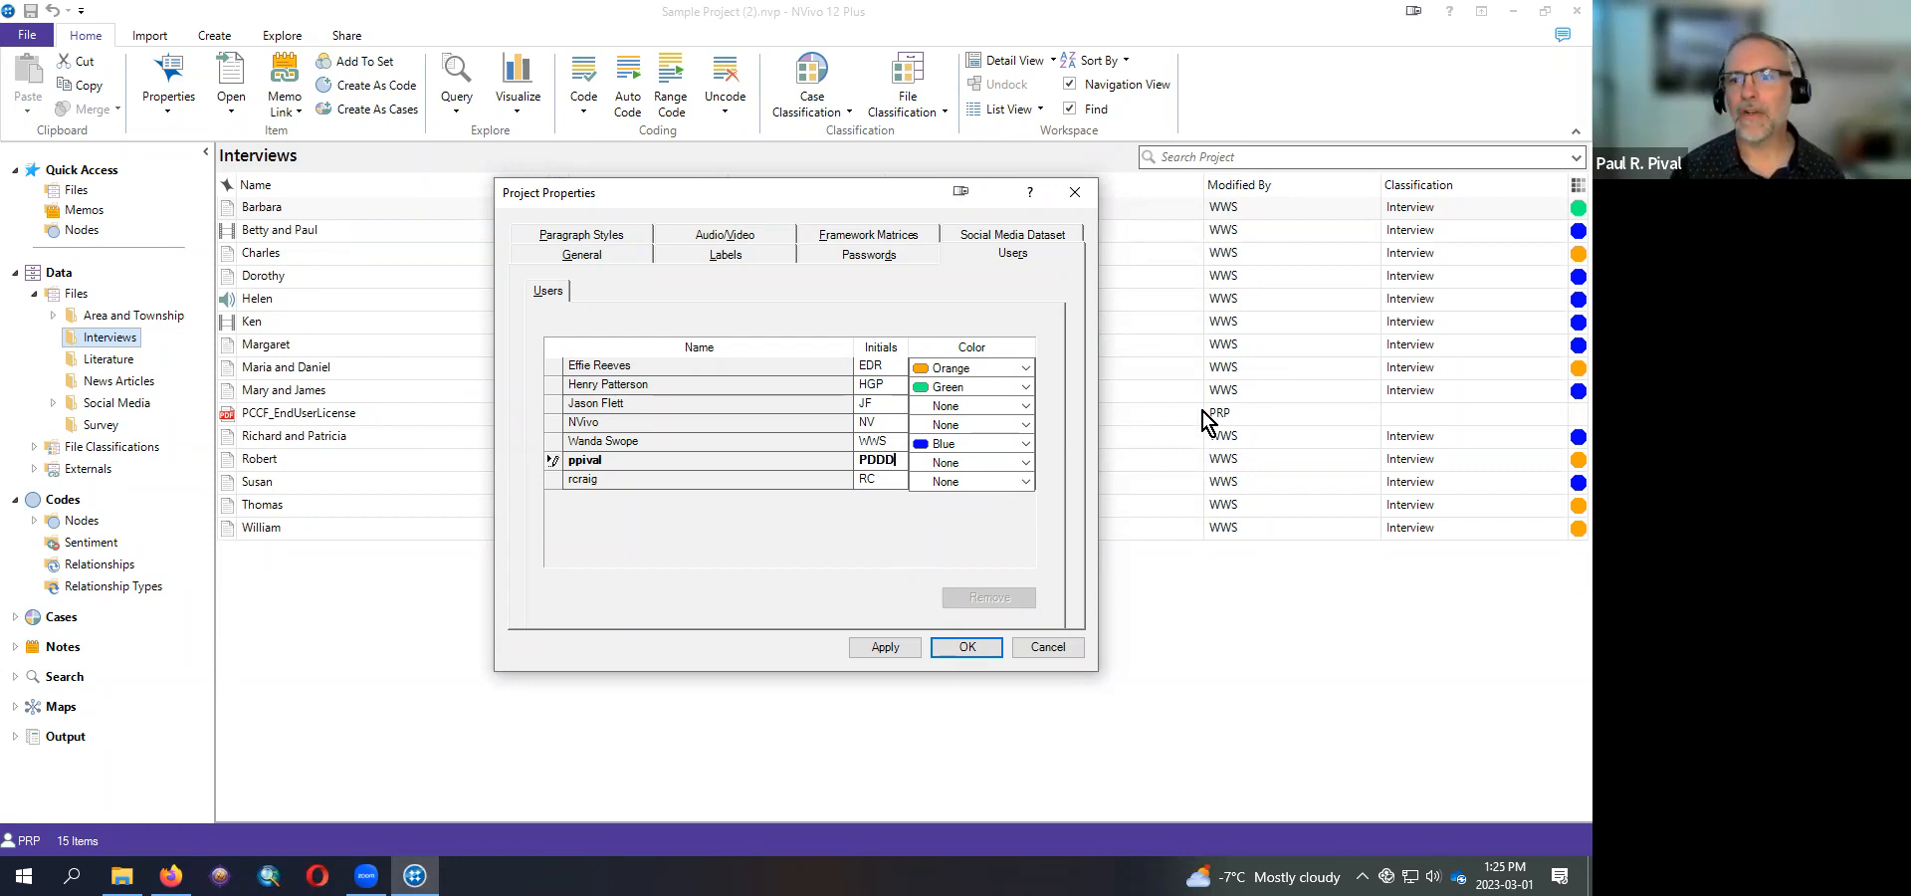
pyautogui.click(896, 647)
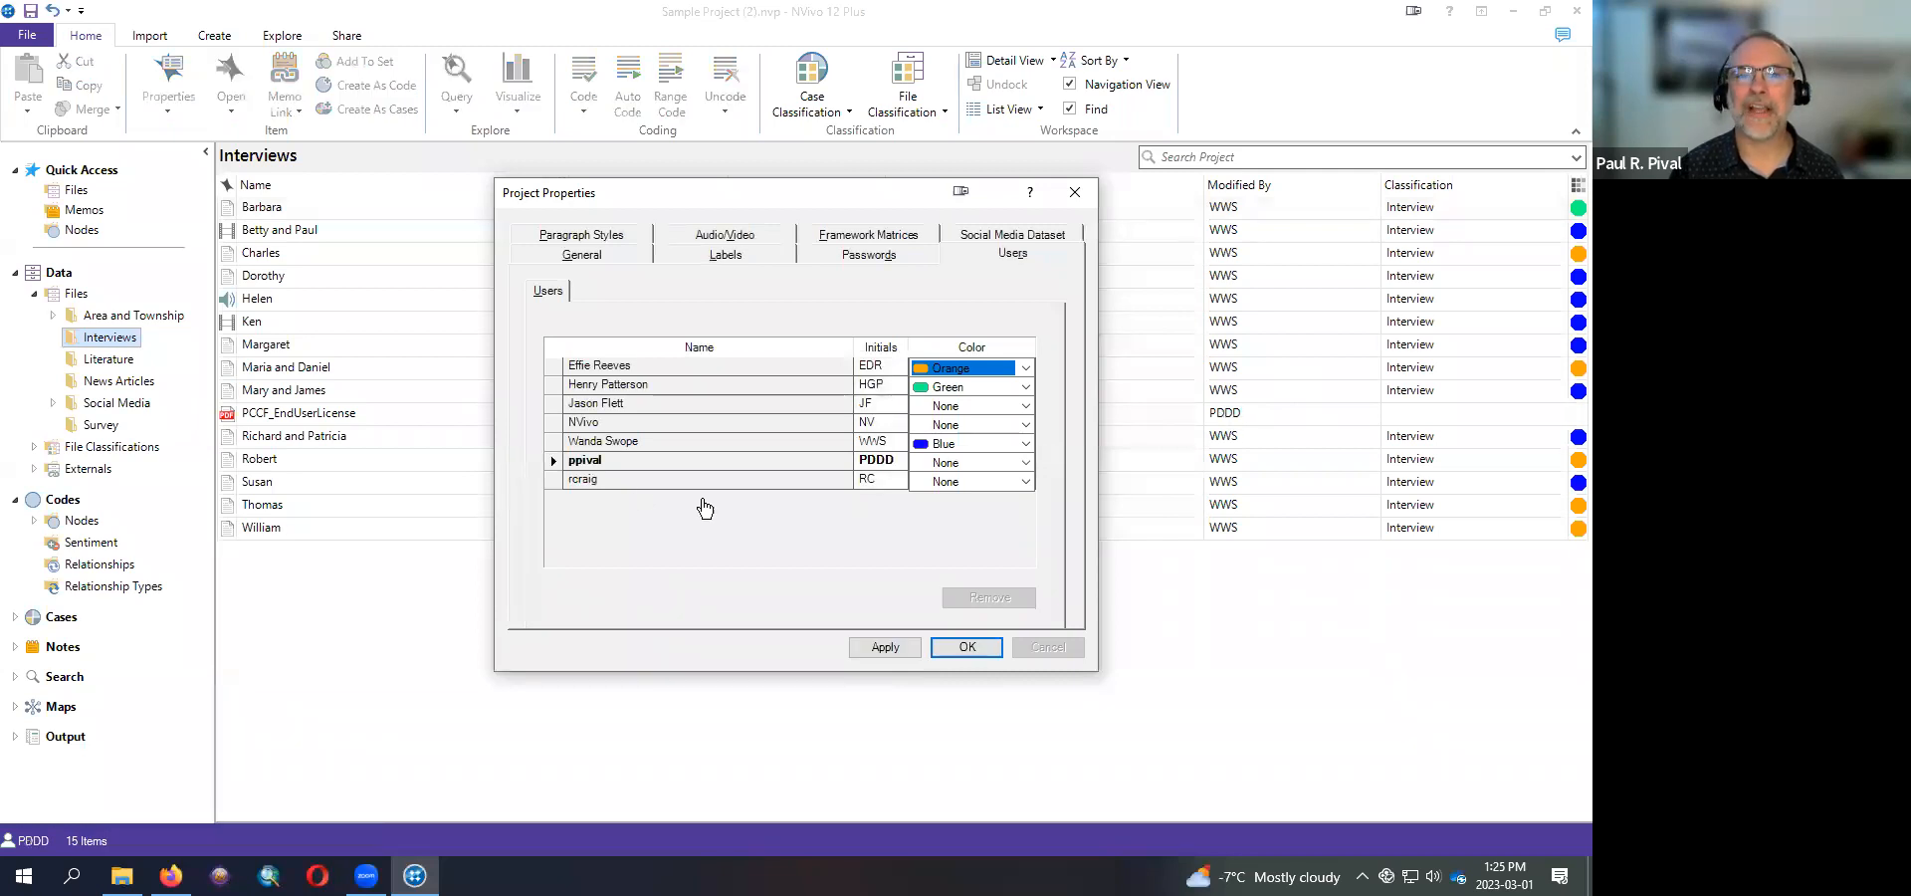
# - Set the current user's initials to PRP in the project's user list and apply the change
pyautogui.click(892, 463)
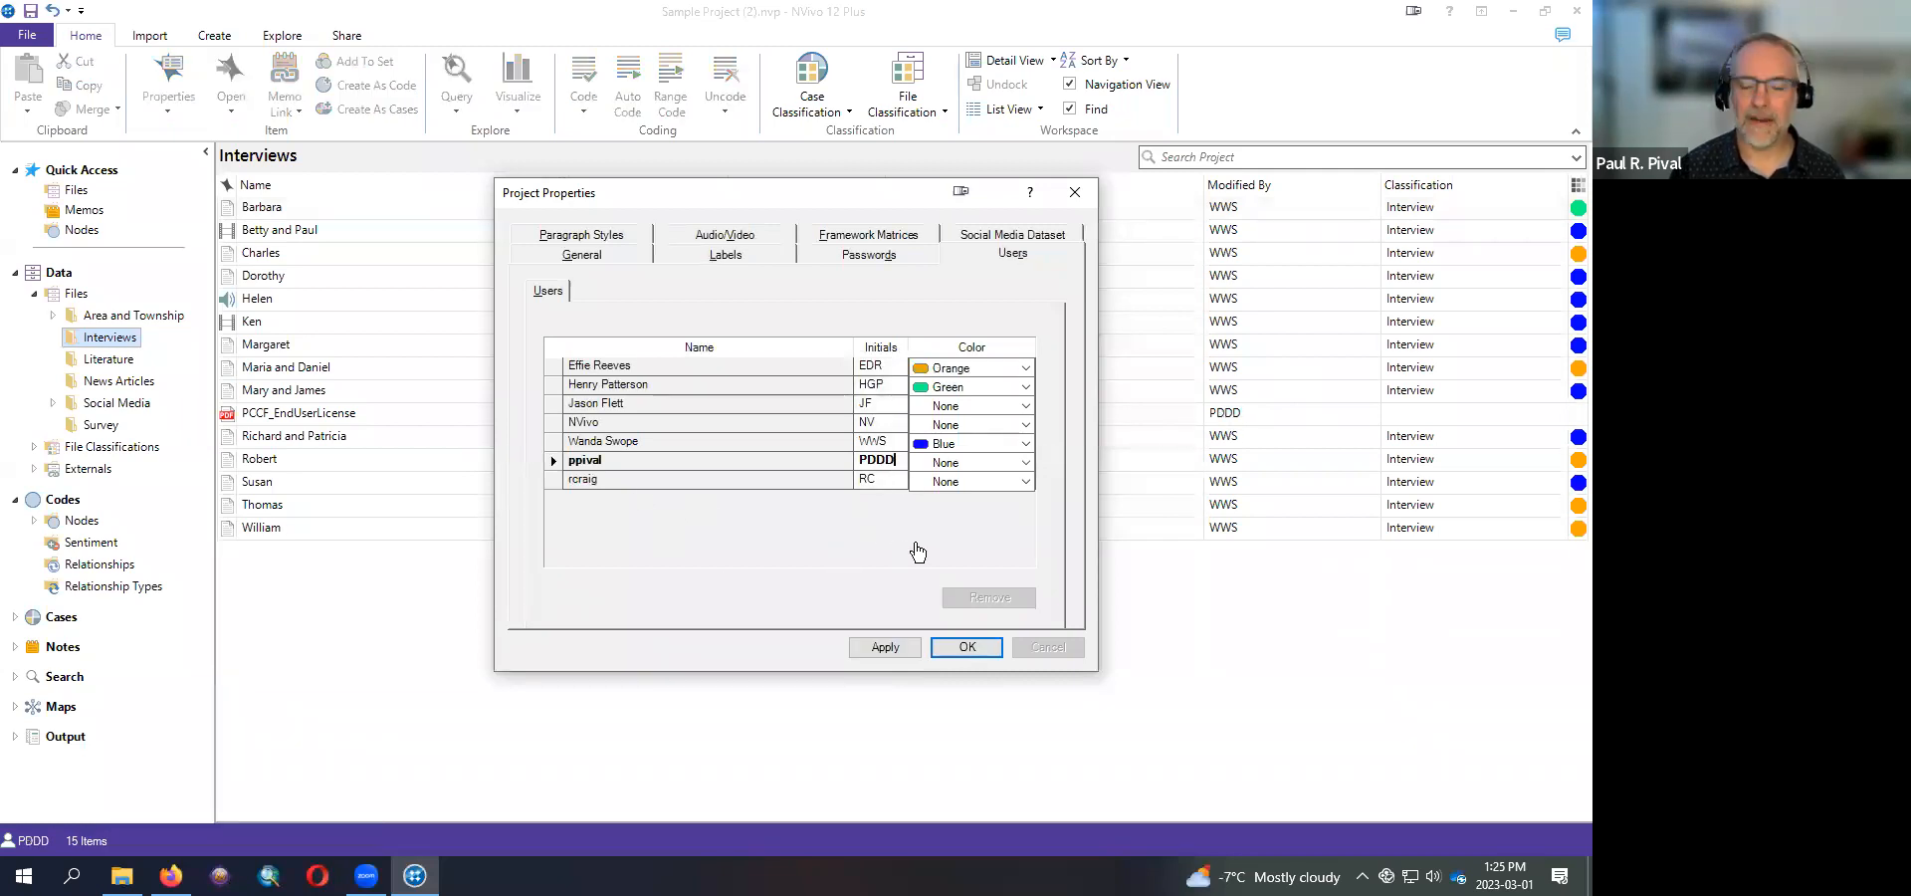
pyautogui.press('BackSpace')
pyautogui.press('BackSpace')
pyautogui.press('BackSpace')
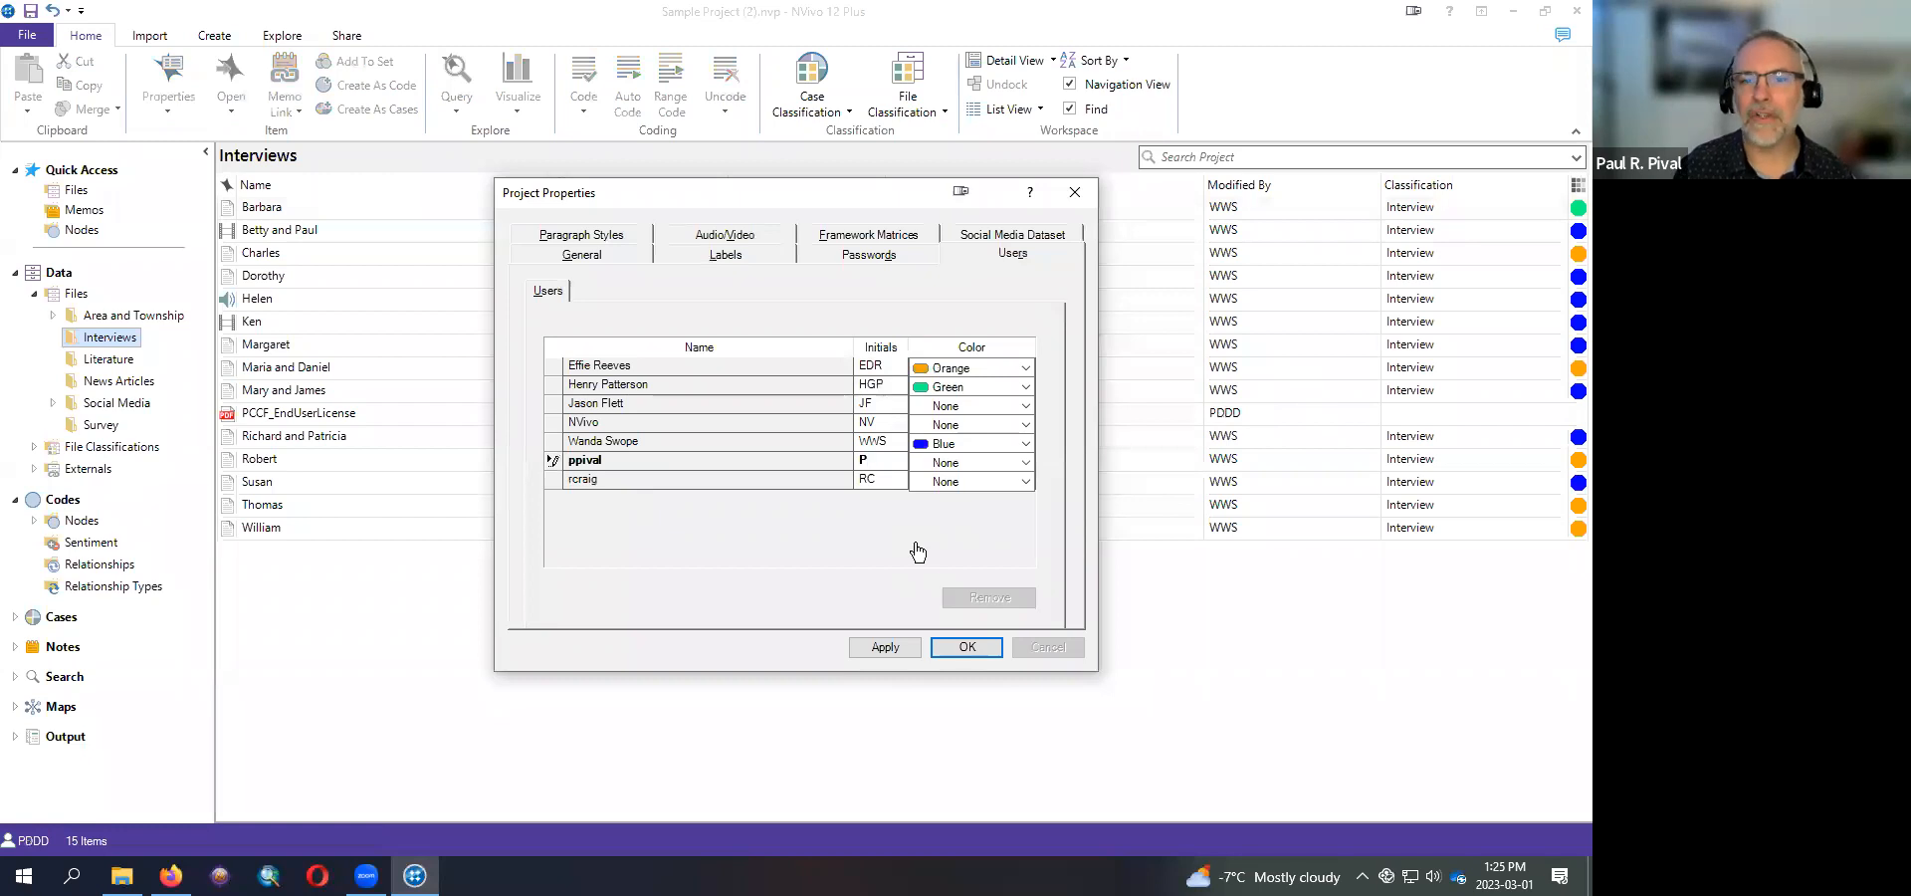
pyautogui.write('RP')
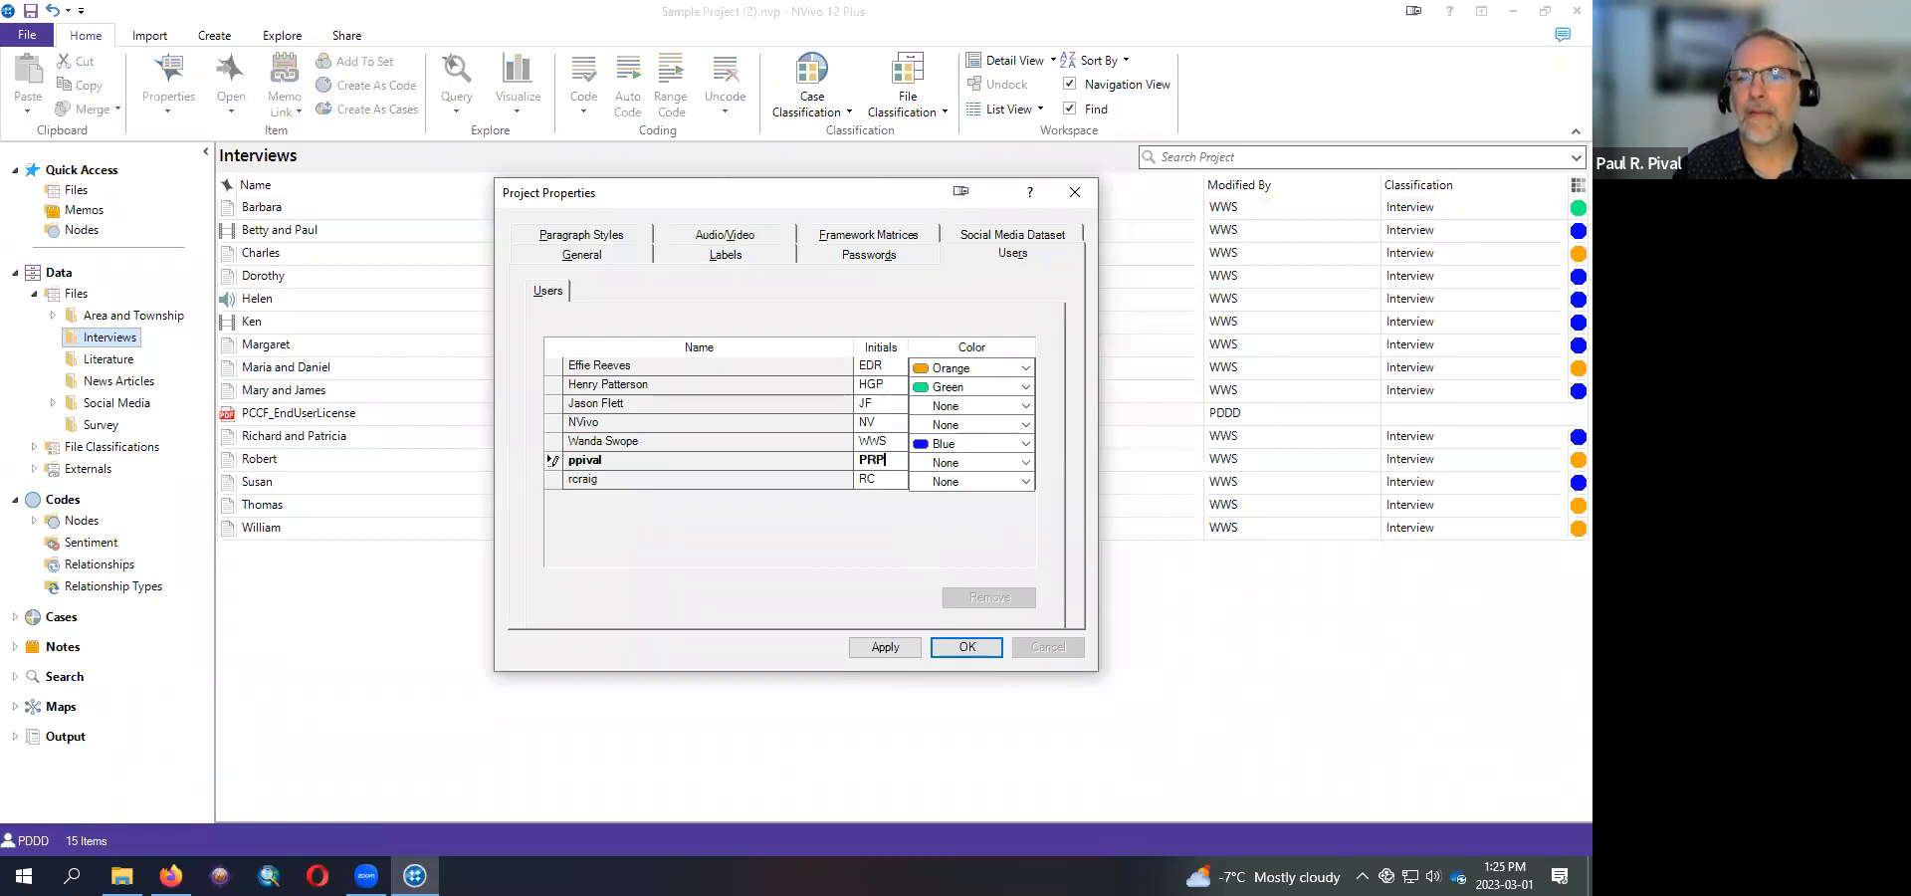
pyautogui.click(953, 649)
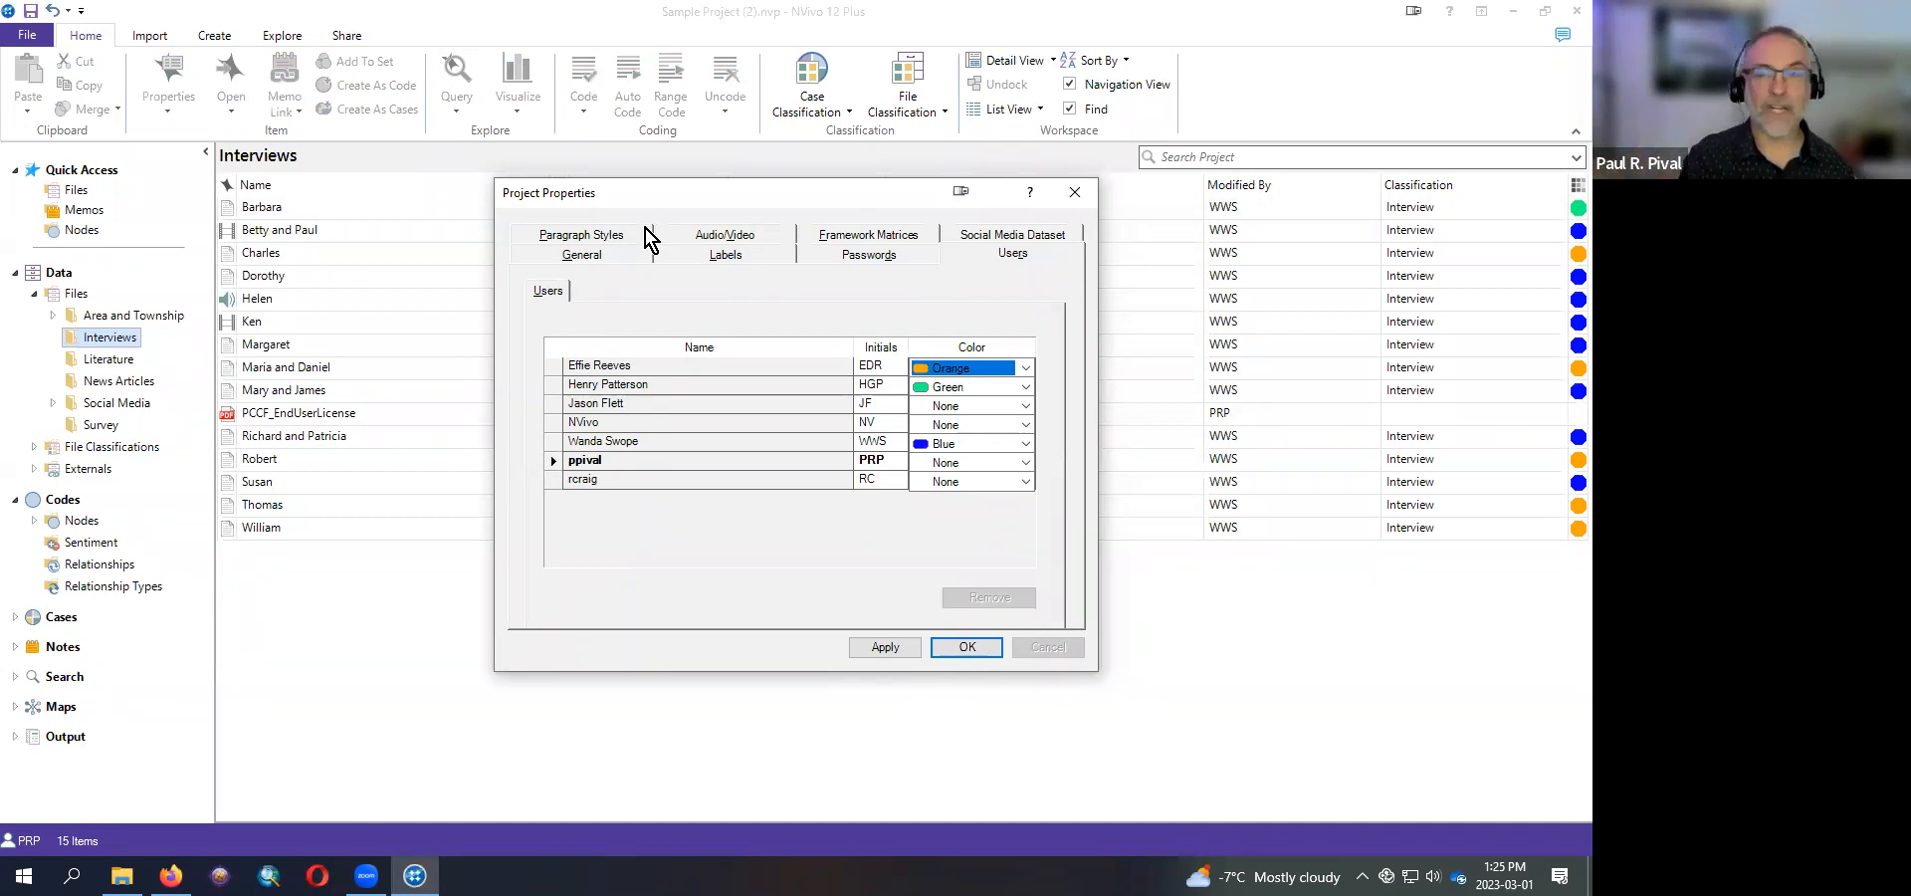
# - Set the project's text content language to English (US) and confirm the project properties
pyautogui.click(599, 253)
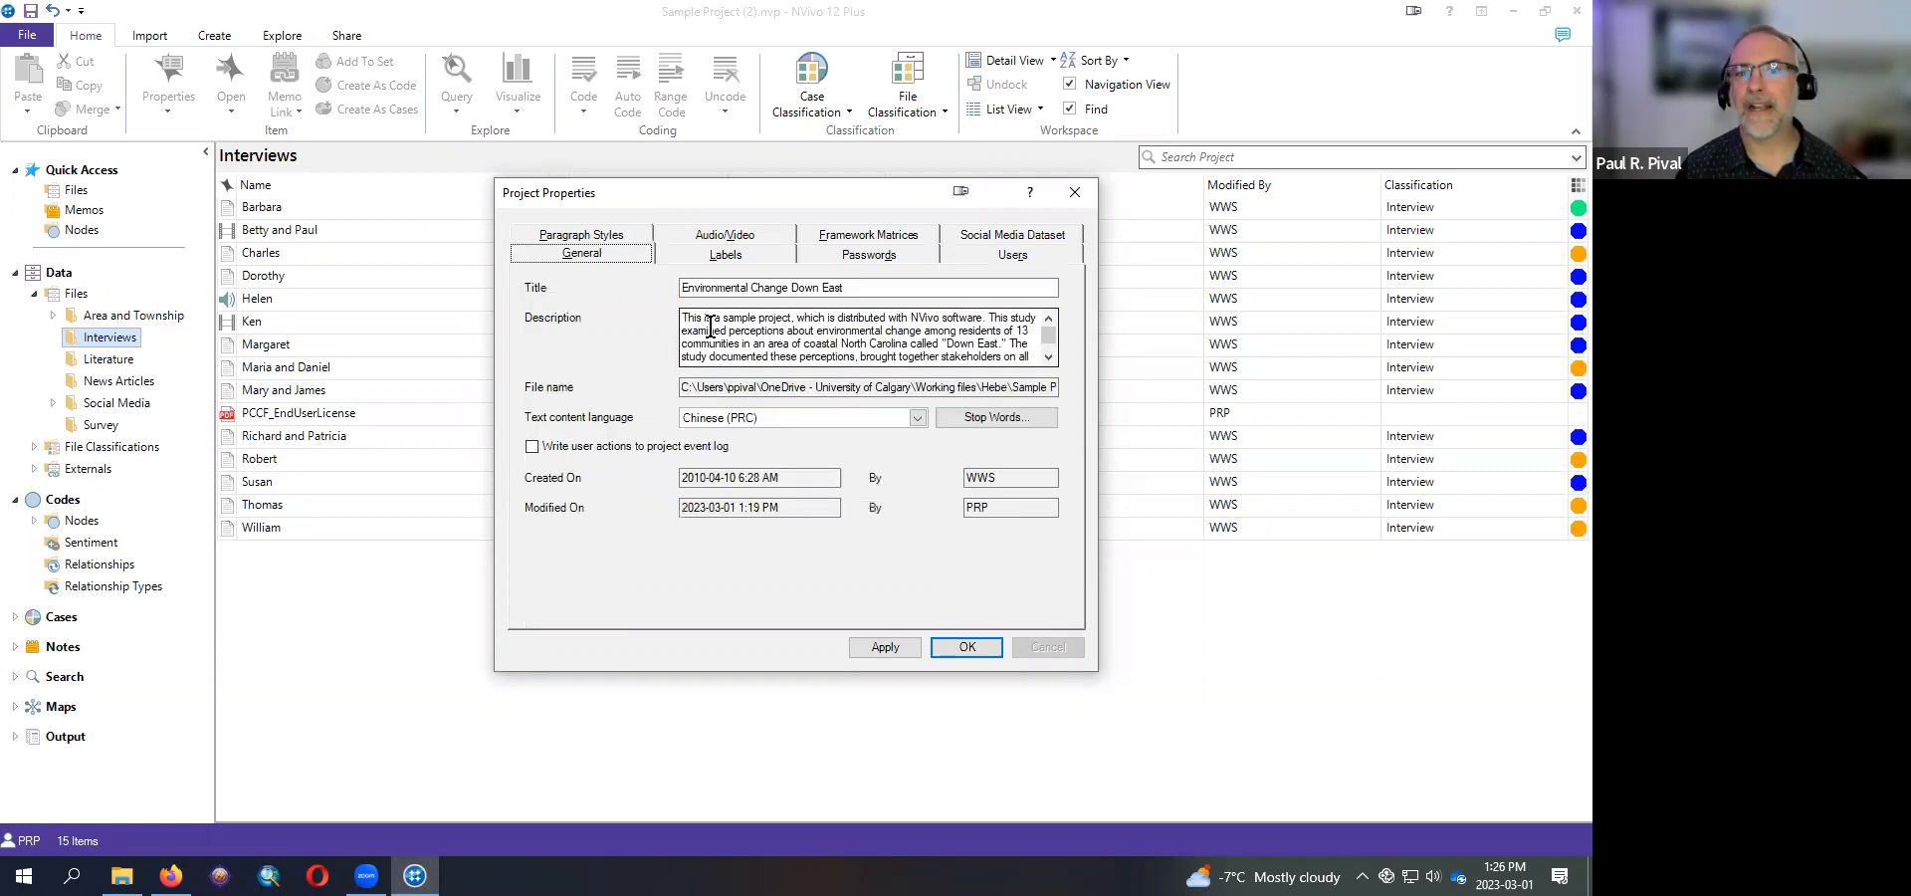
pyautogui.click(805, 420)
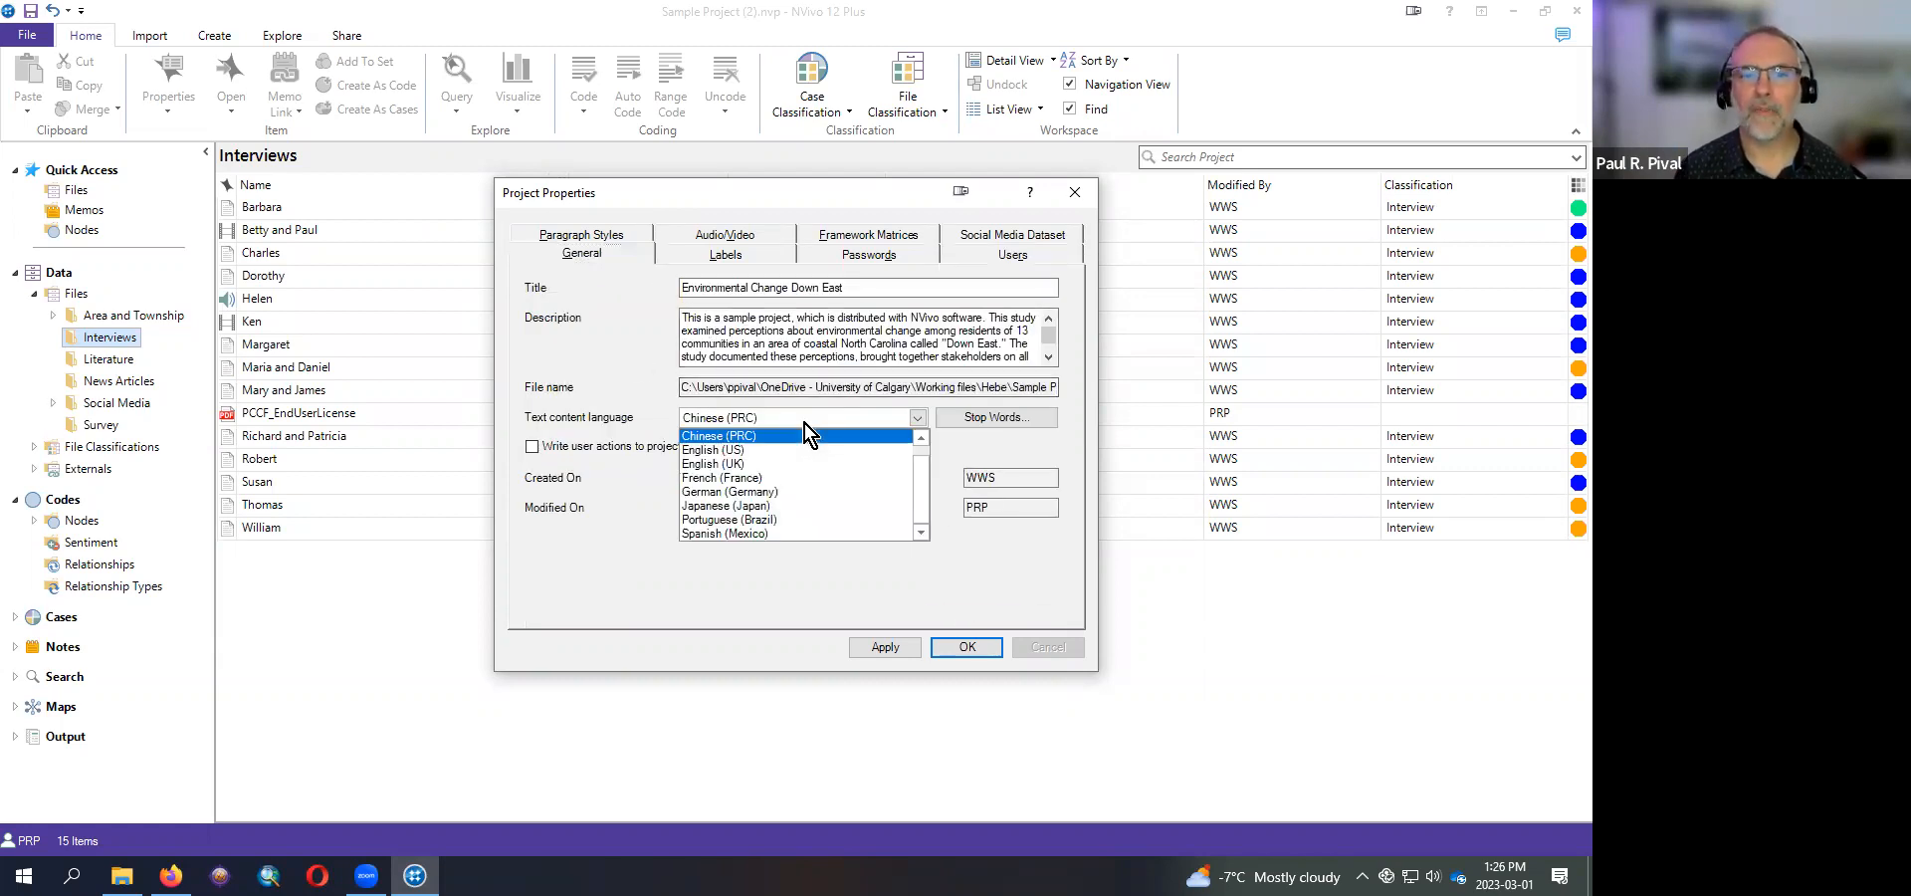
pyautogui.click(778, 453)
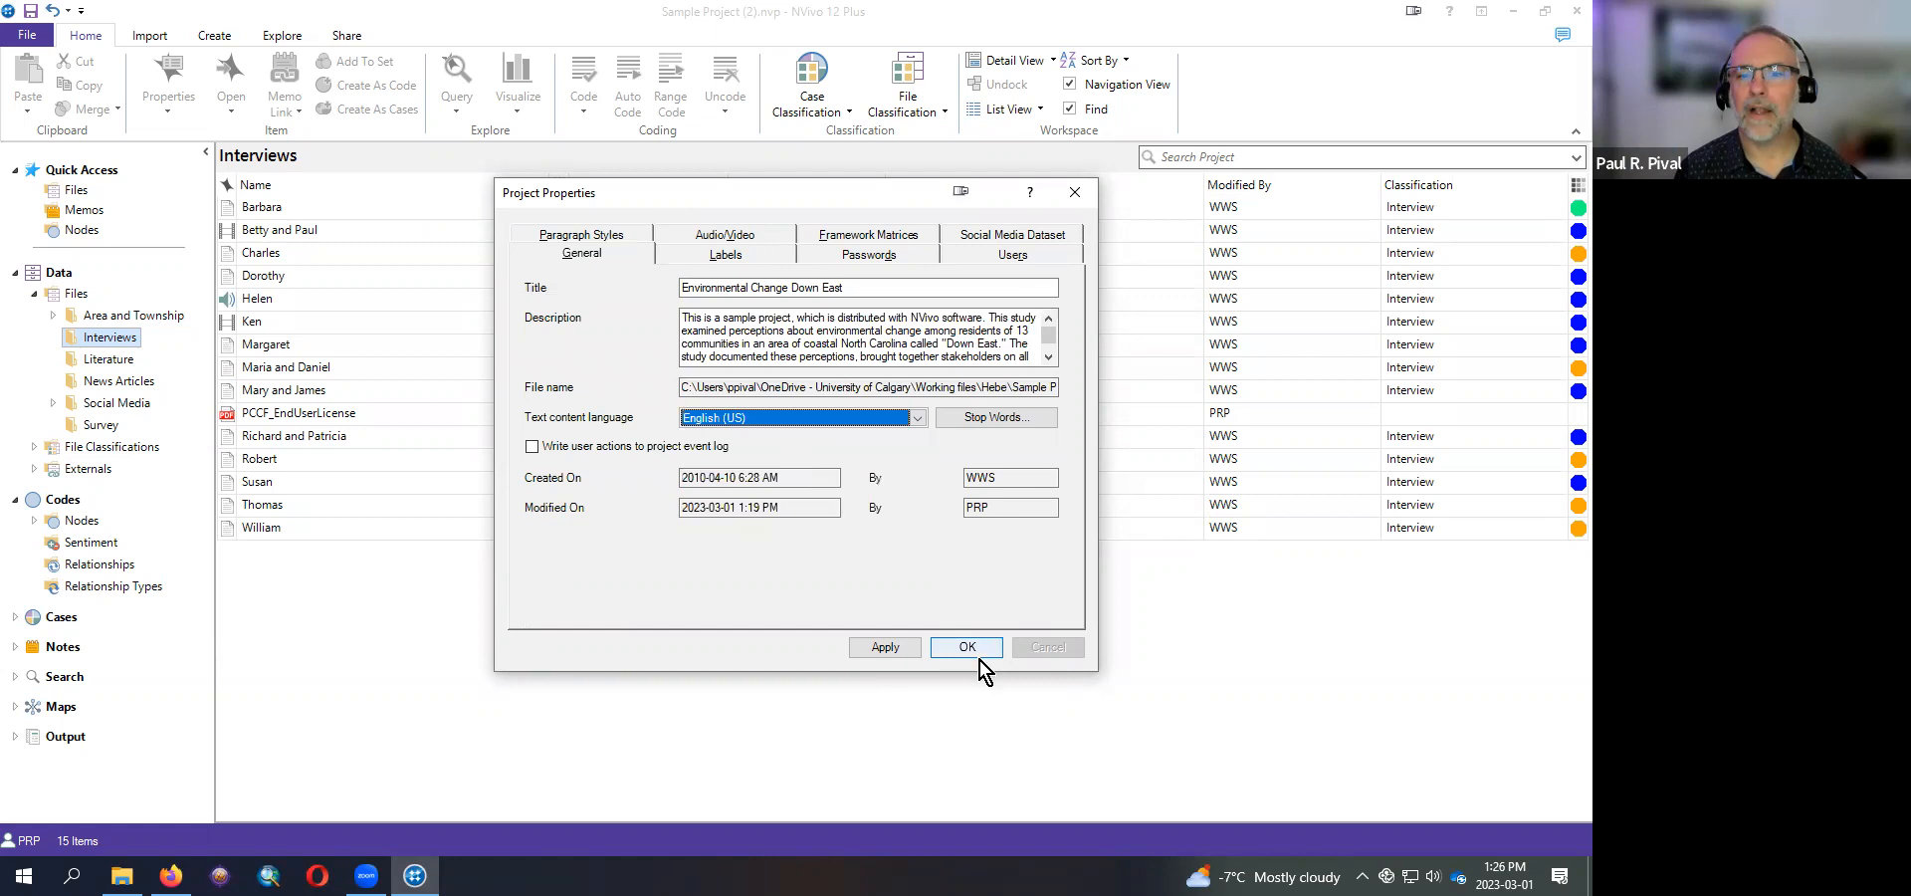
pyautogui.click(970, 649)
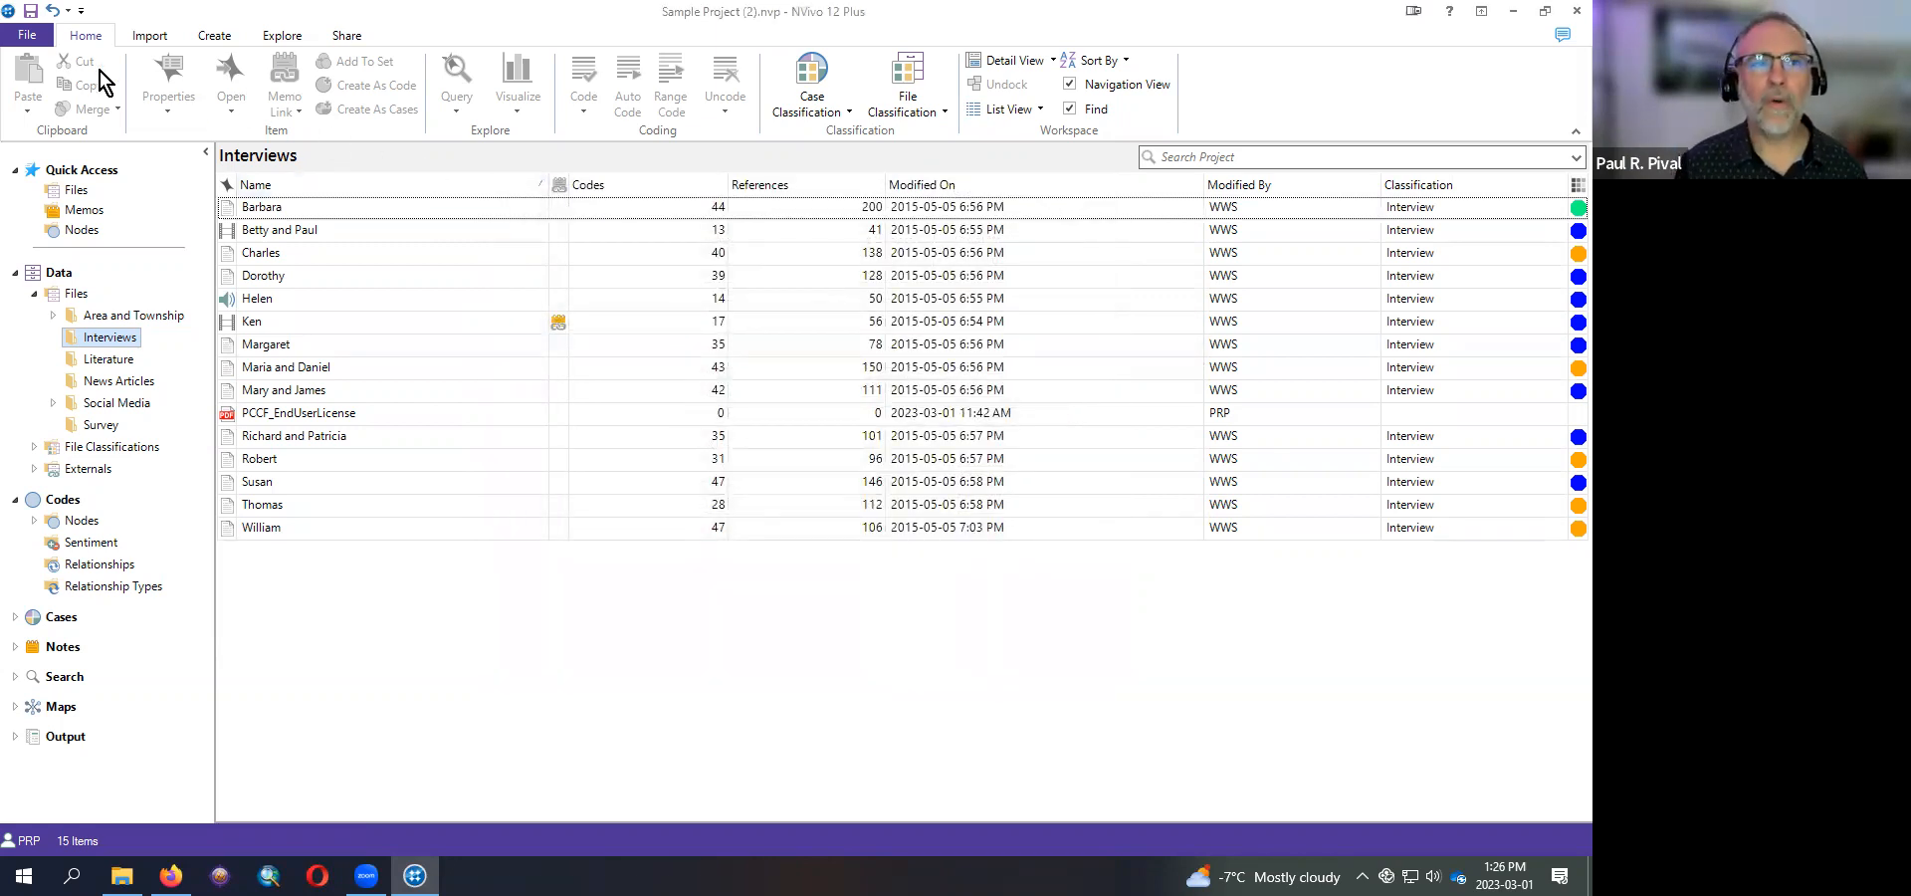
# - Open the application options and view the user profile initials and the available user interface languages
pyautogui.click(38, 43)
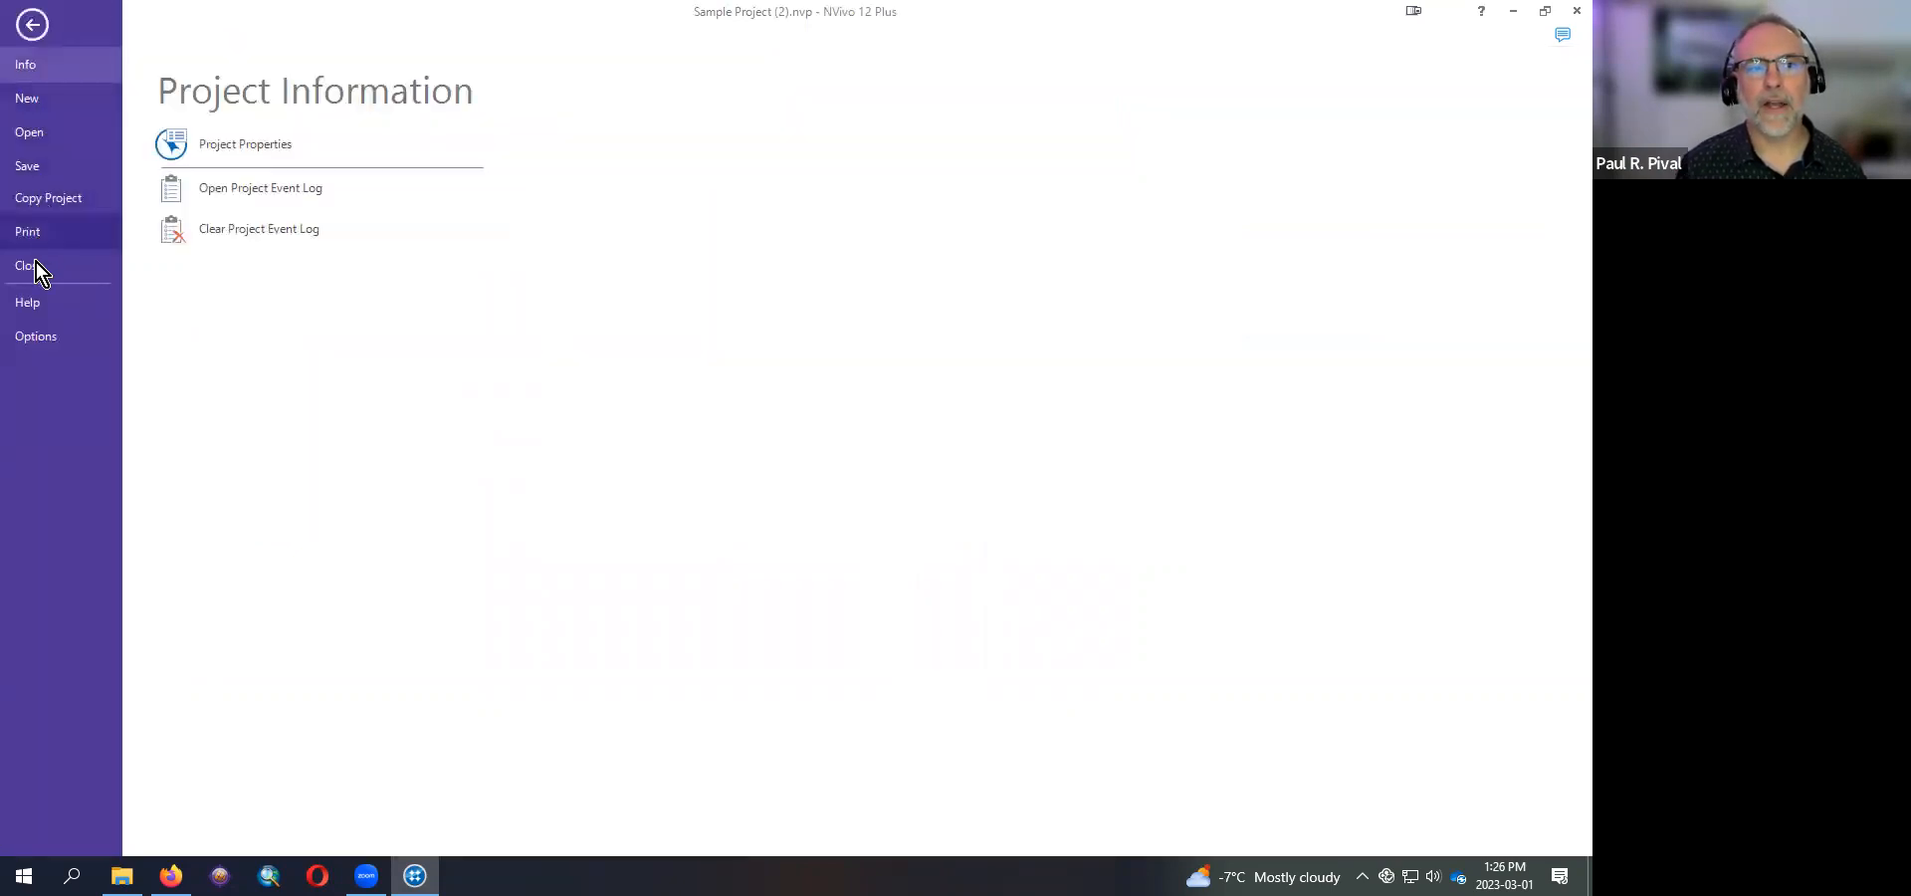
pyautogui.click(28, 339)
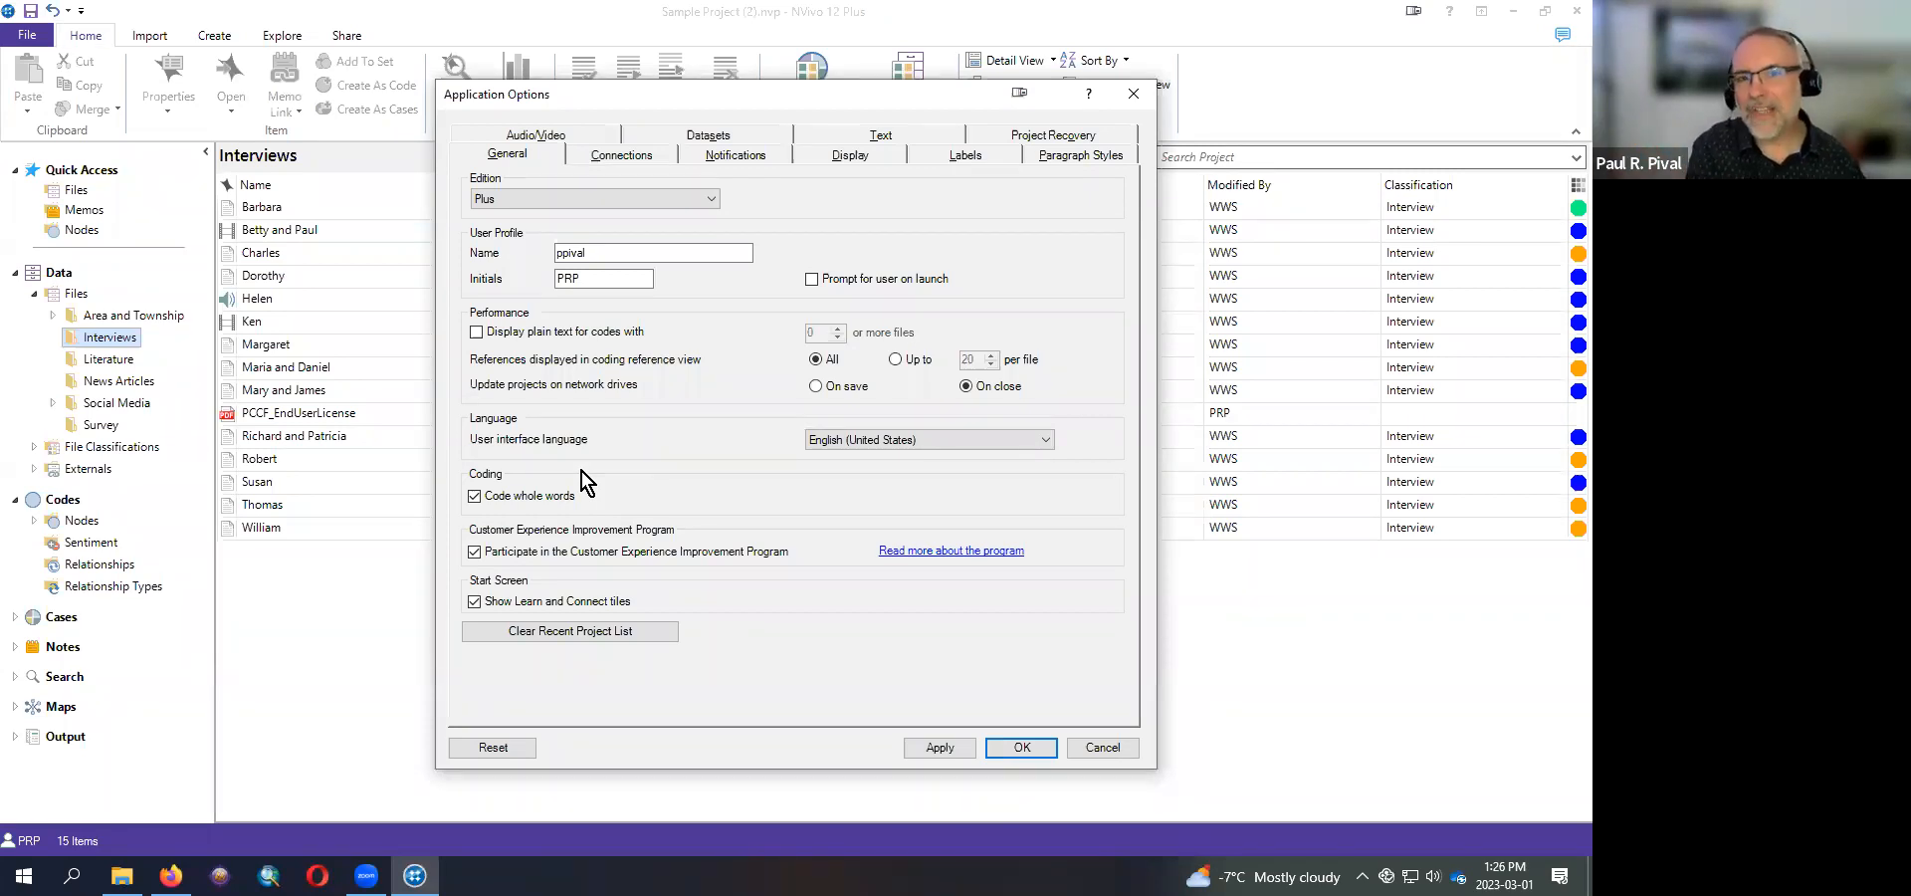
pyautogui.doubleClick(594, 284)
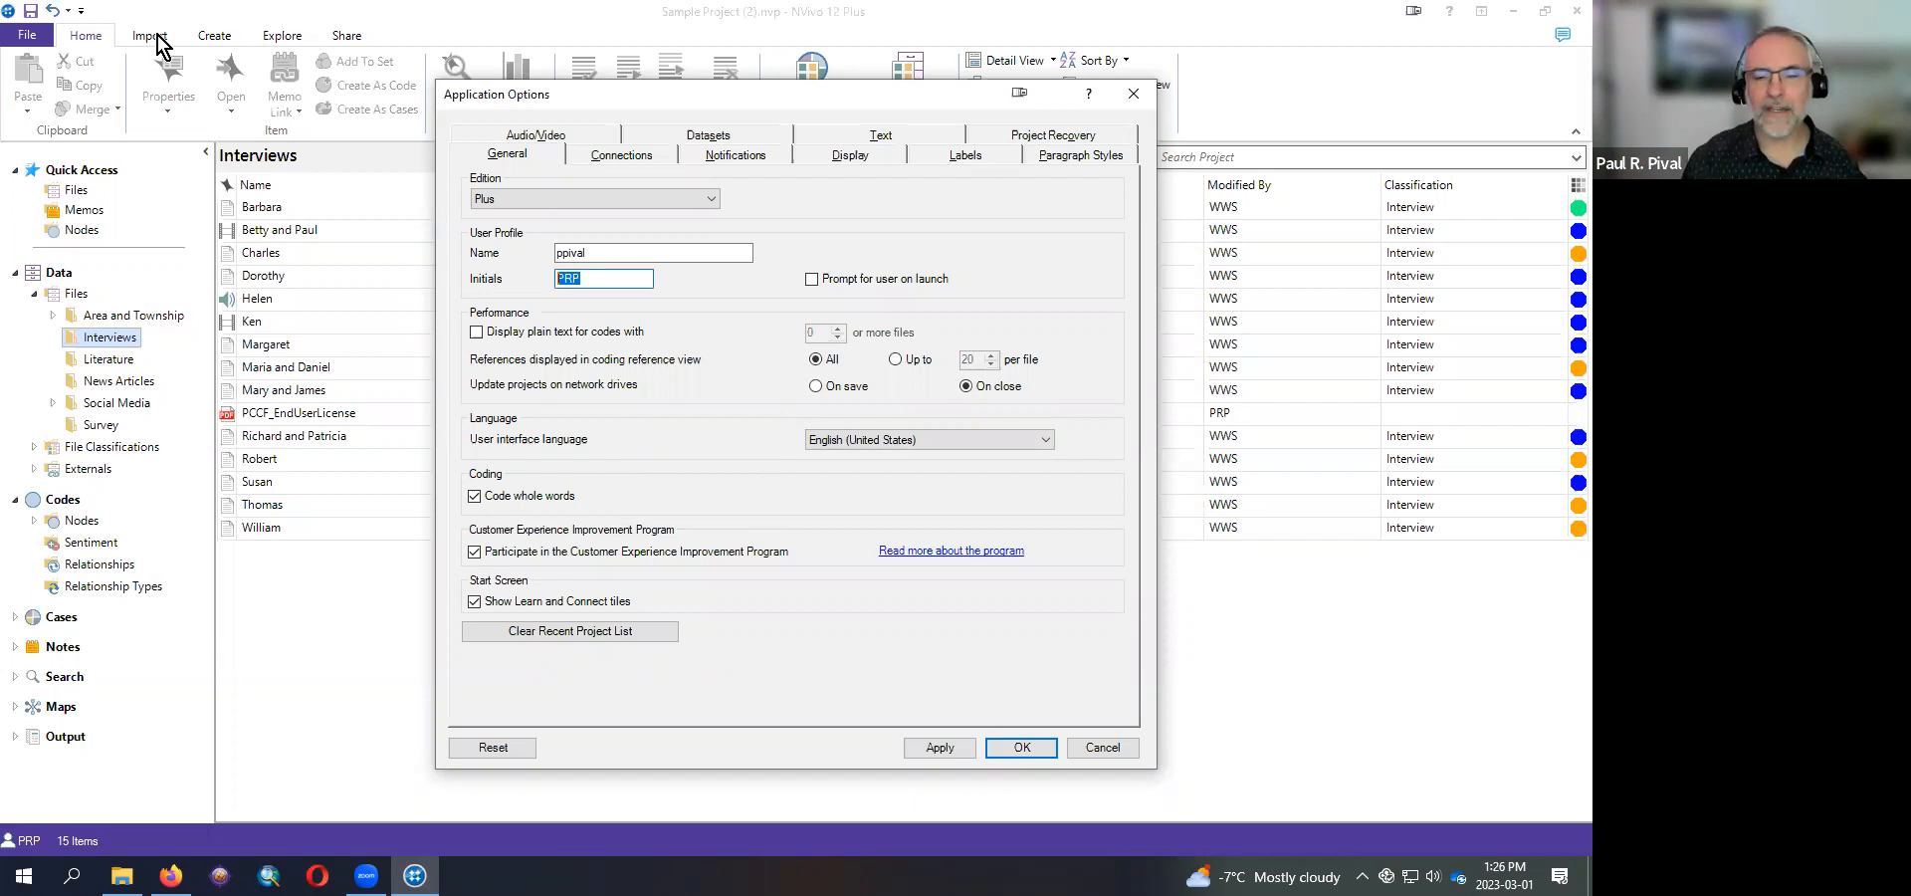
pyautogui.click(836, 441)
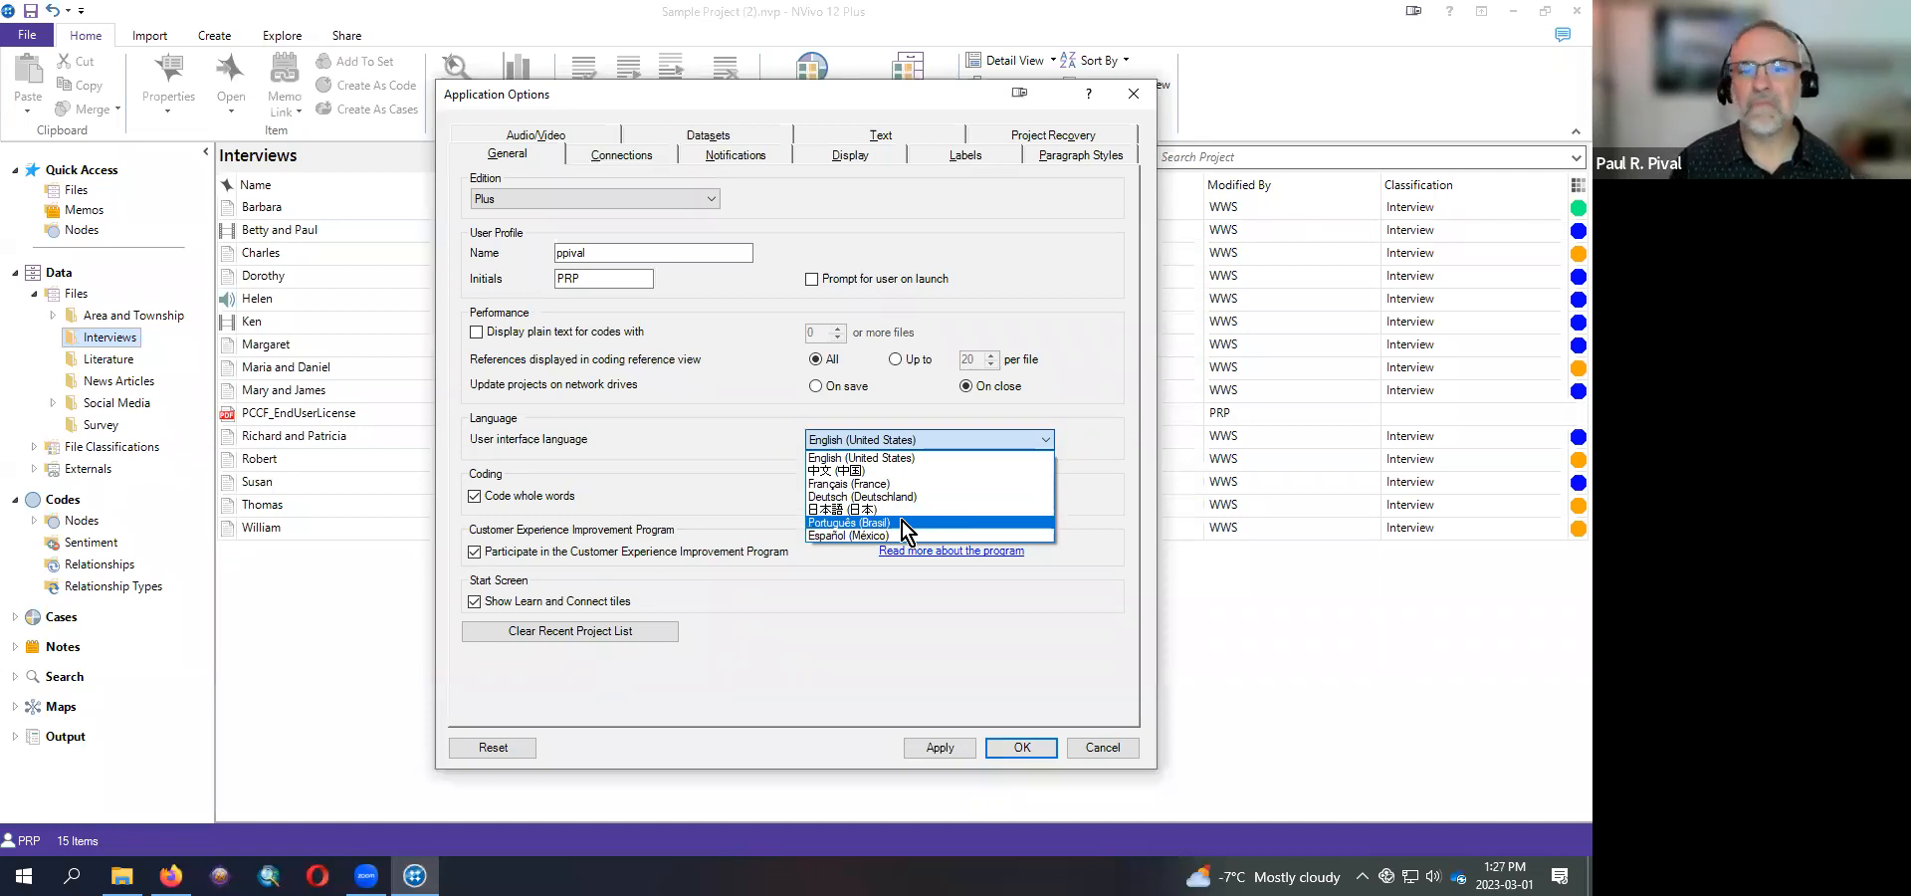
pyautogui.click(1026, 219)
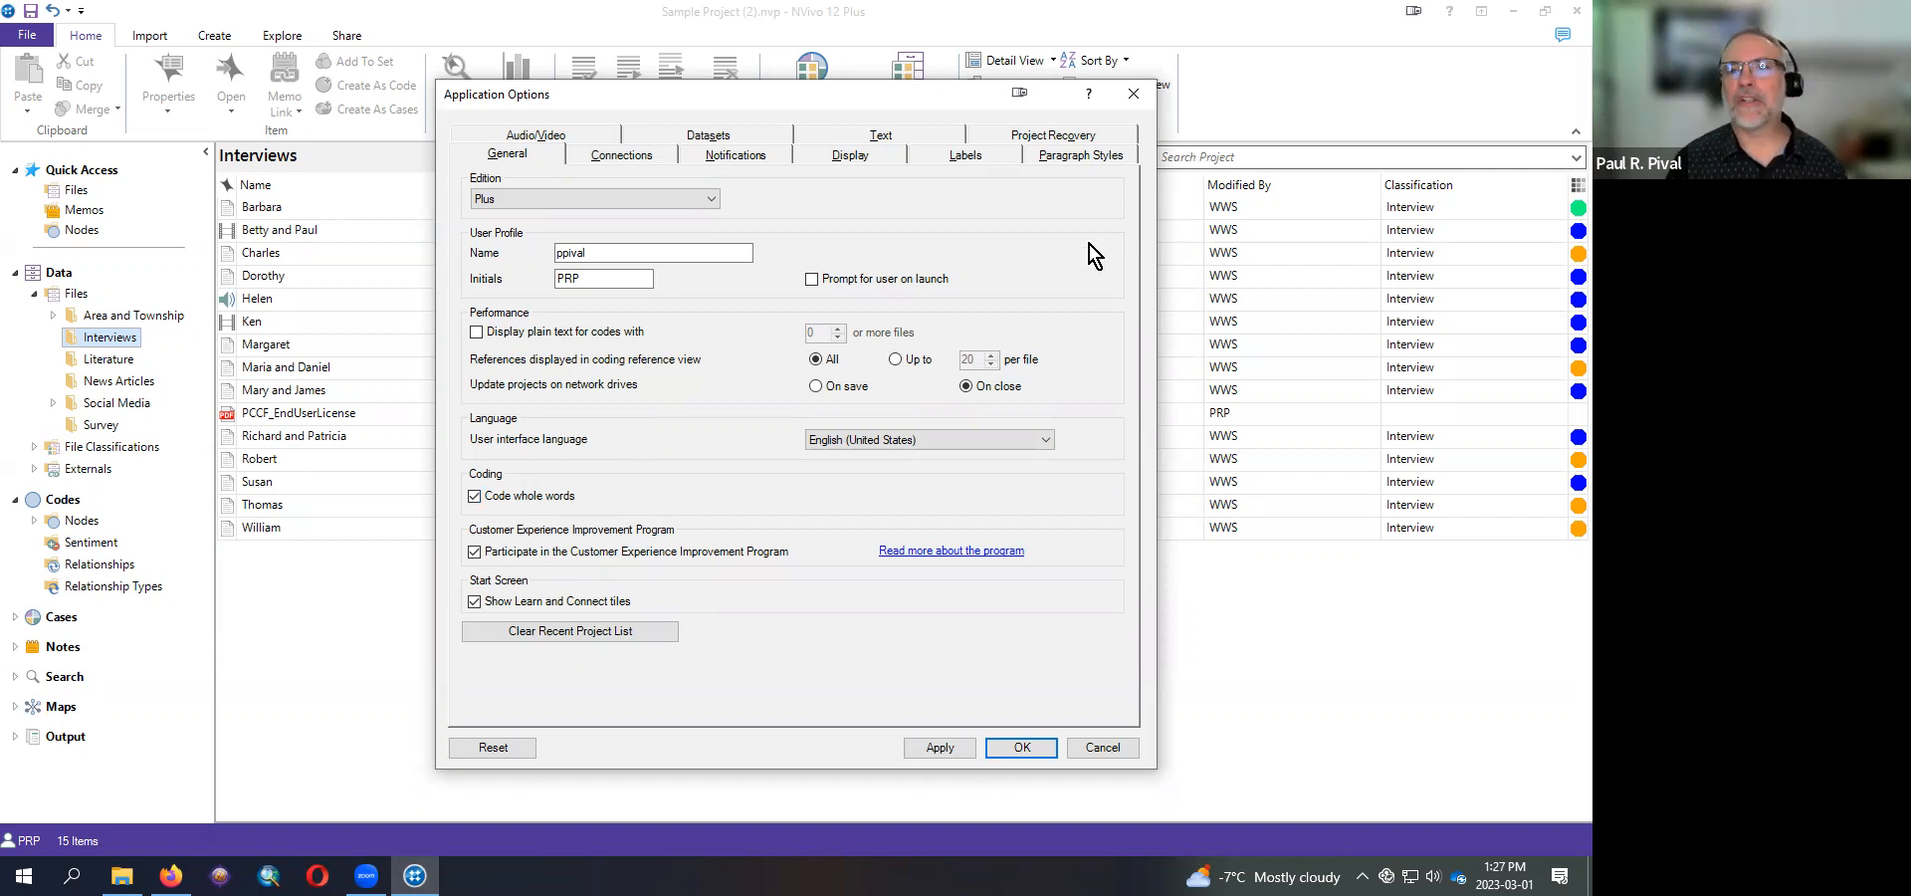
# - View the default Heading 1 color choices and the notification options, and close the application options without changes
pyautogui.click(1069, 155)
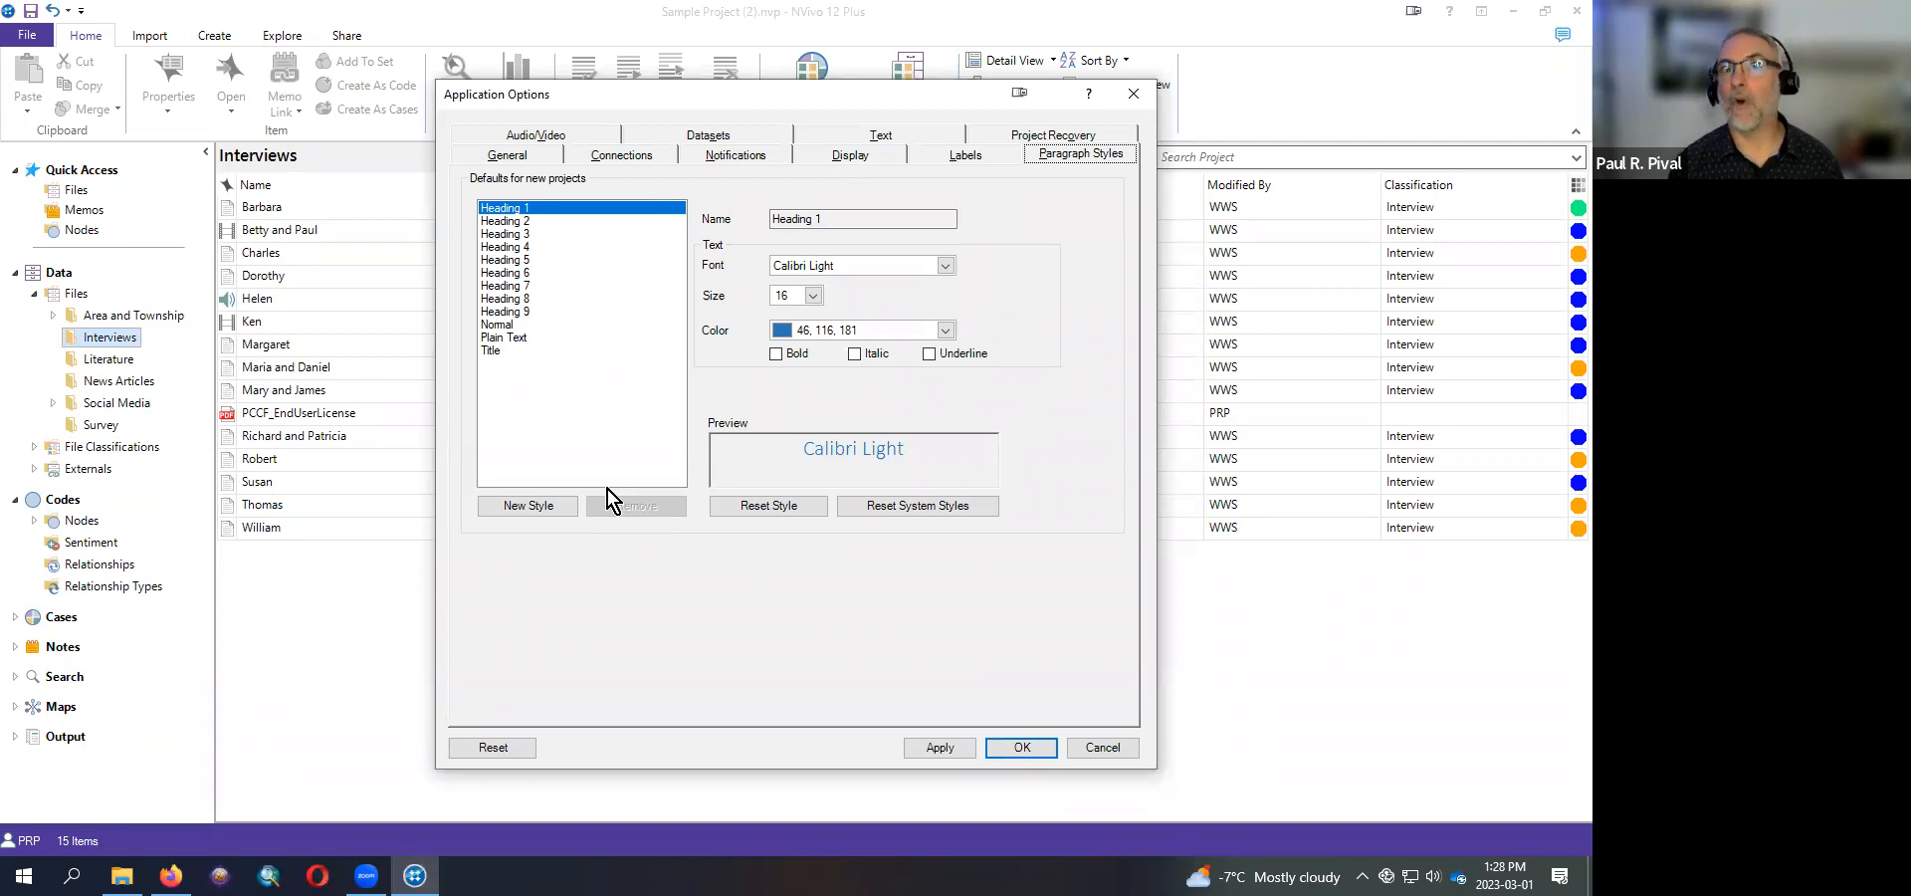
pyautogui.click(776, 329)
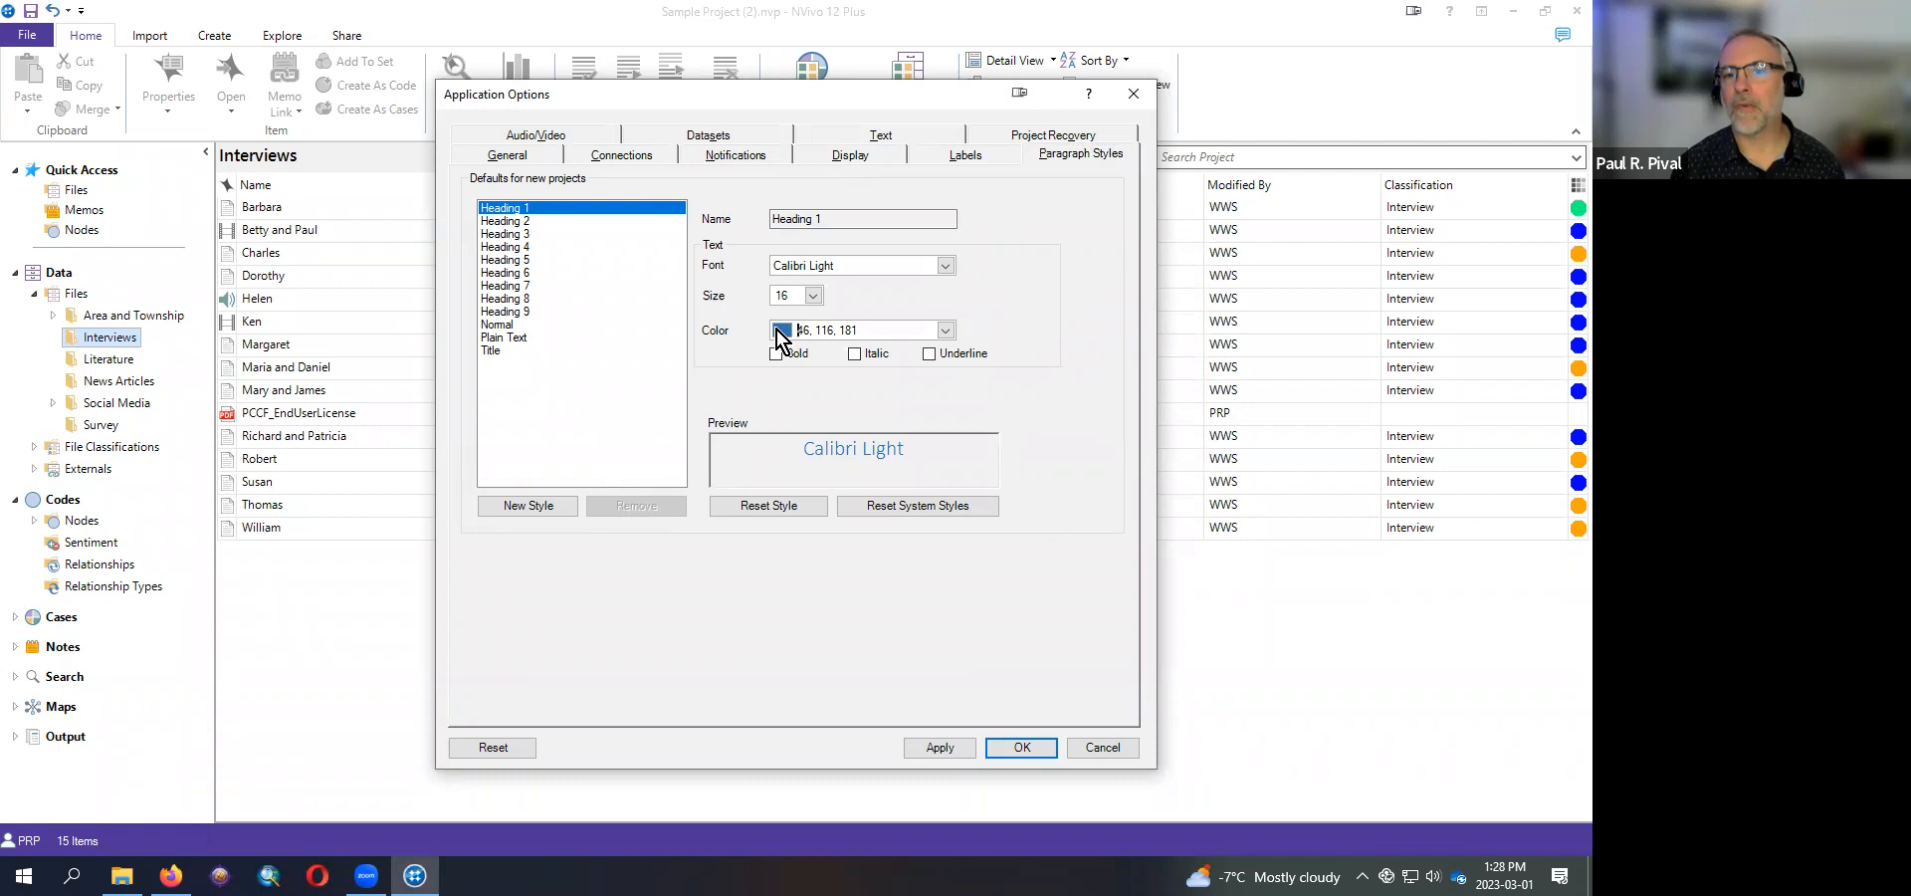
pyautogui.click(945, 330)
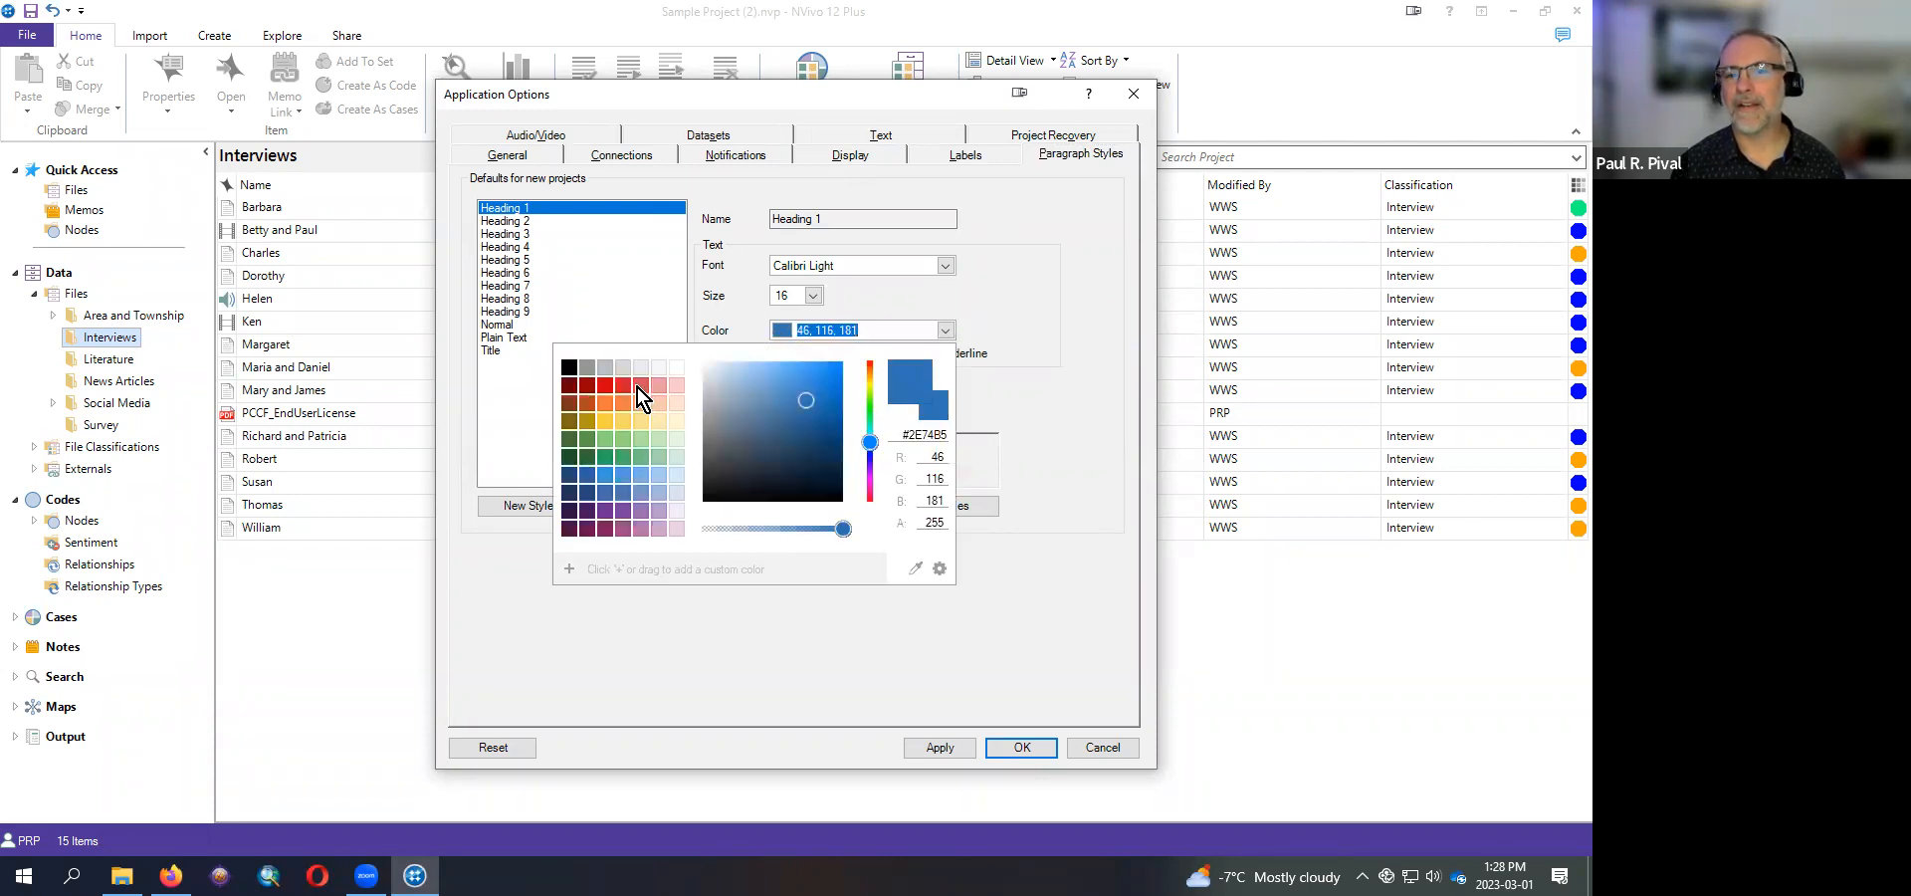
pyautogui.click(1105, 743)
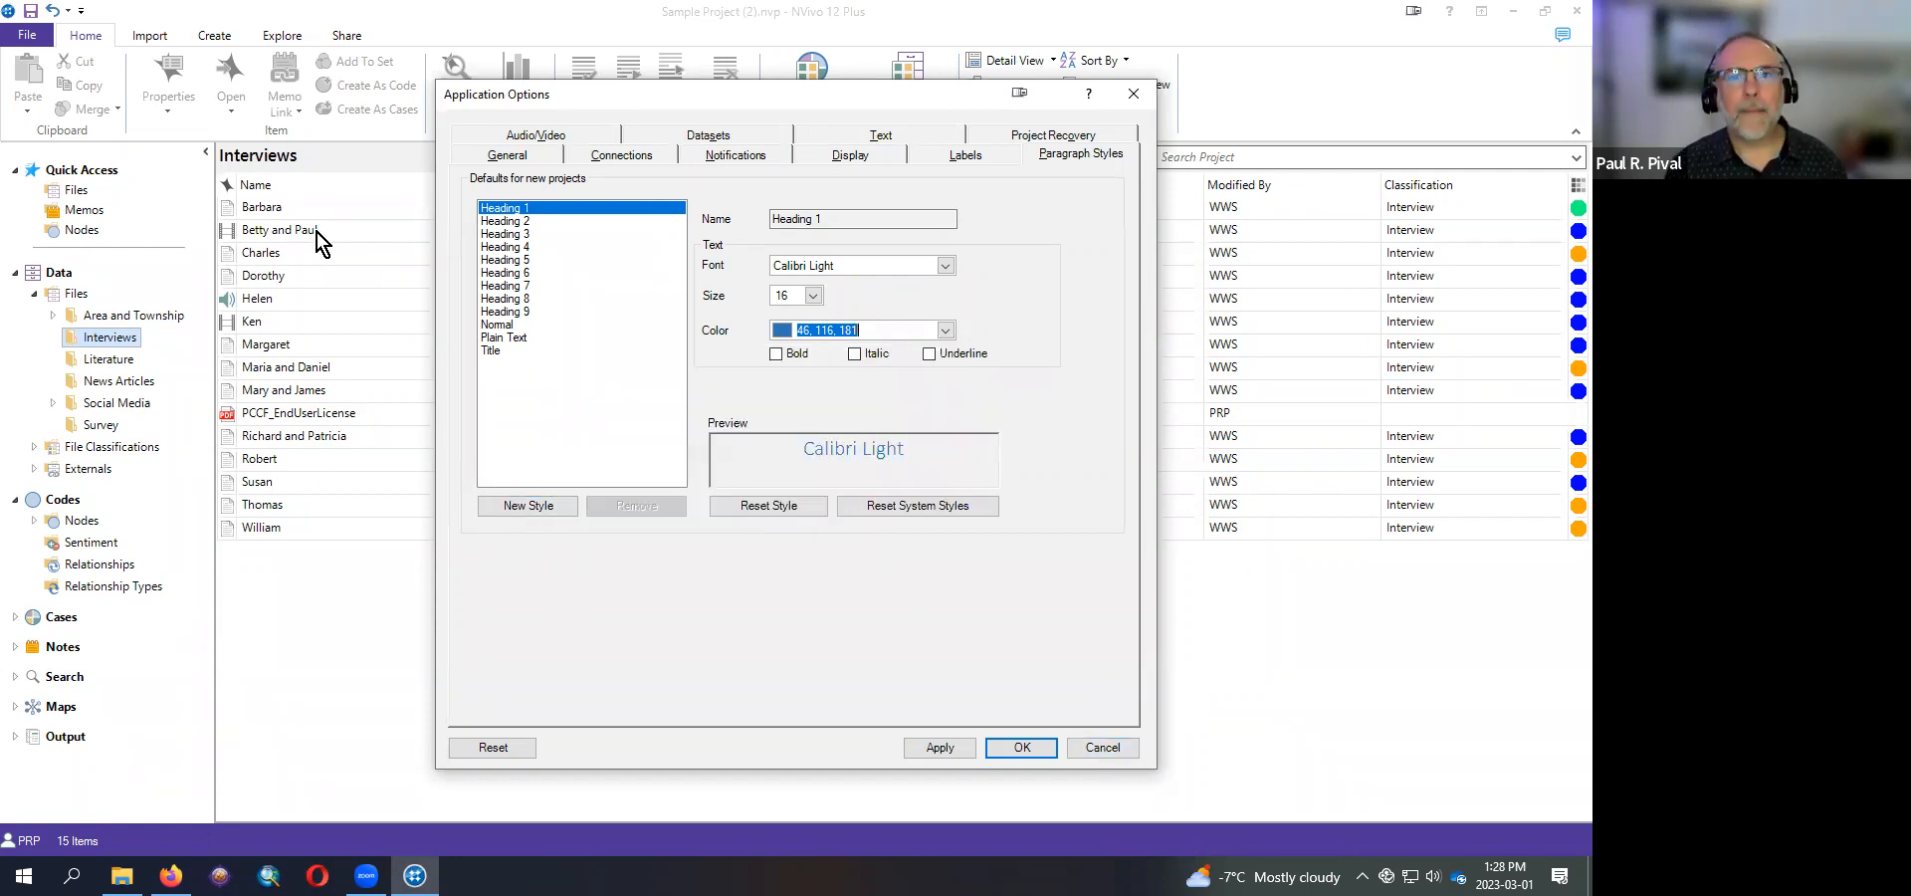
pyautogui.click(752, 156)
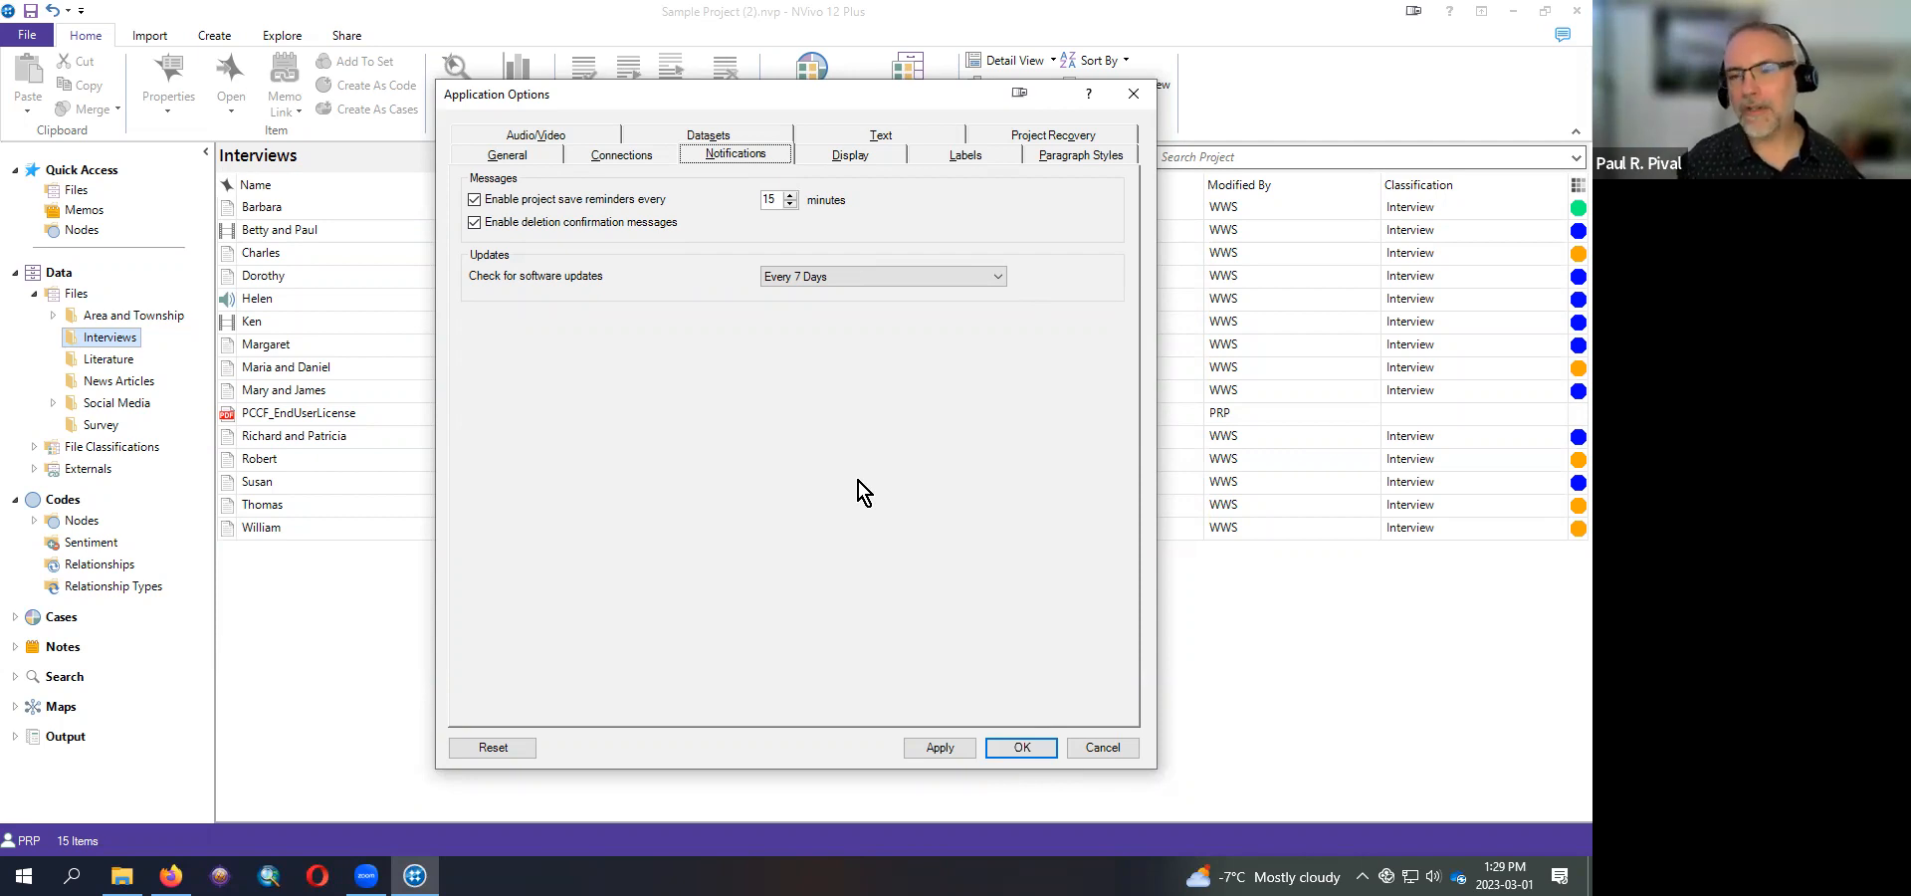
pyautogui.click(1120, 746)
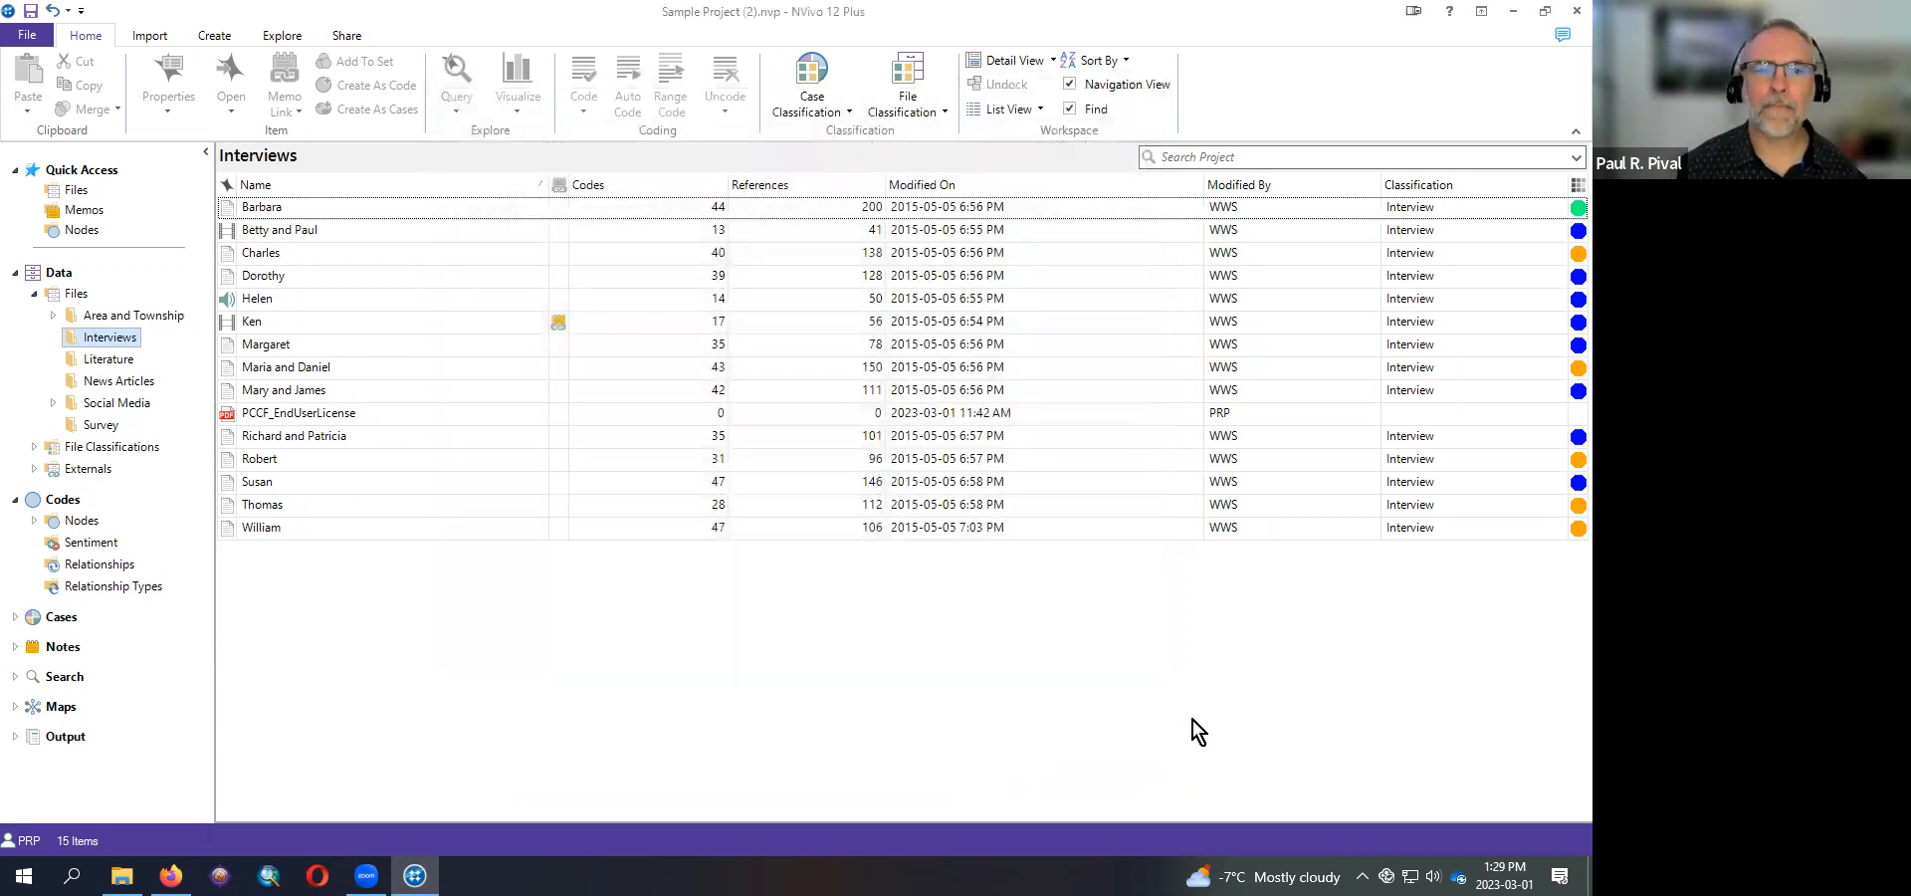
# - Switch to the "Next Steps with NVivo - Windows" presentation in Firefox and show the "Reminder!" slide
pyautogui.click(172, 875)
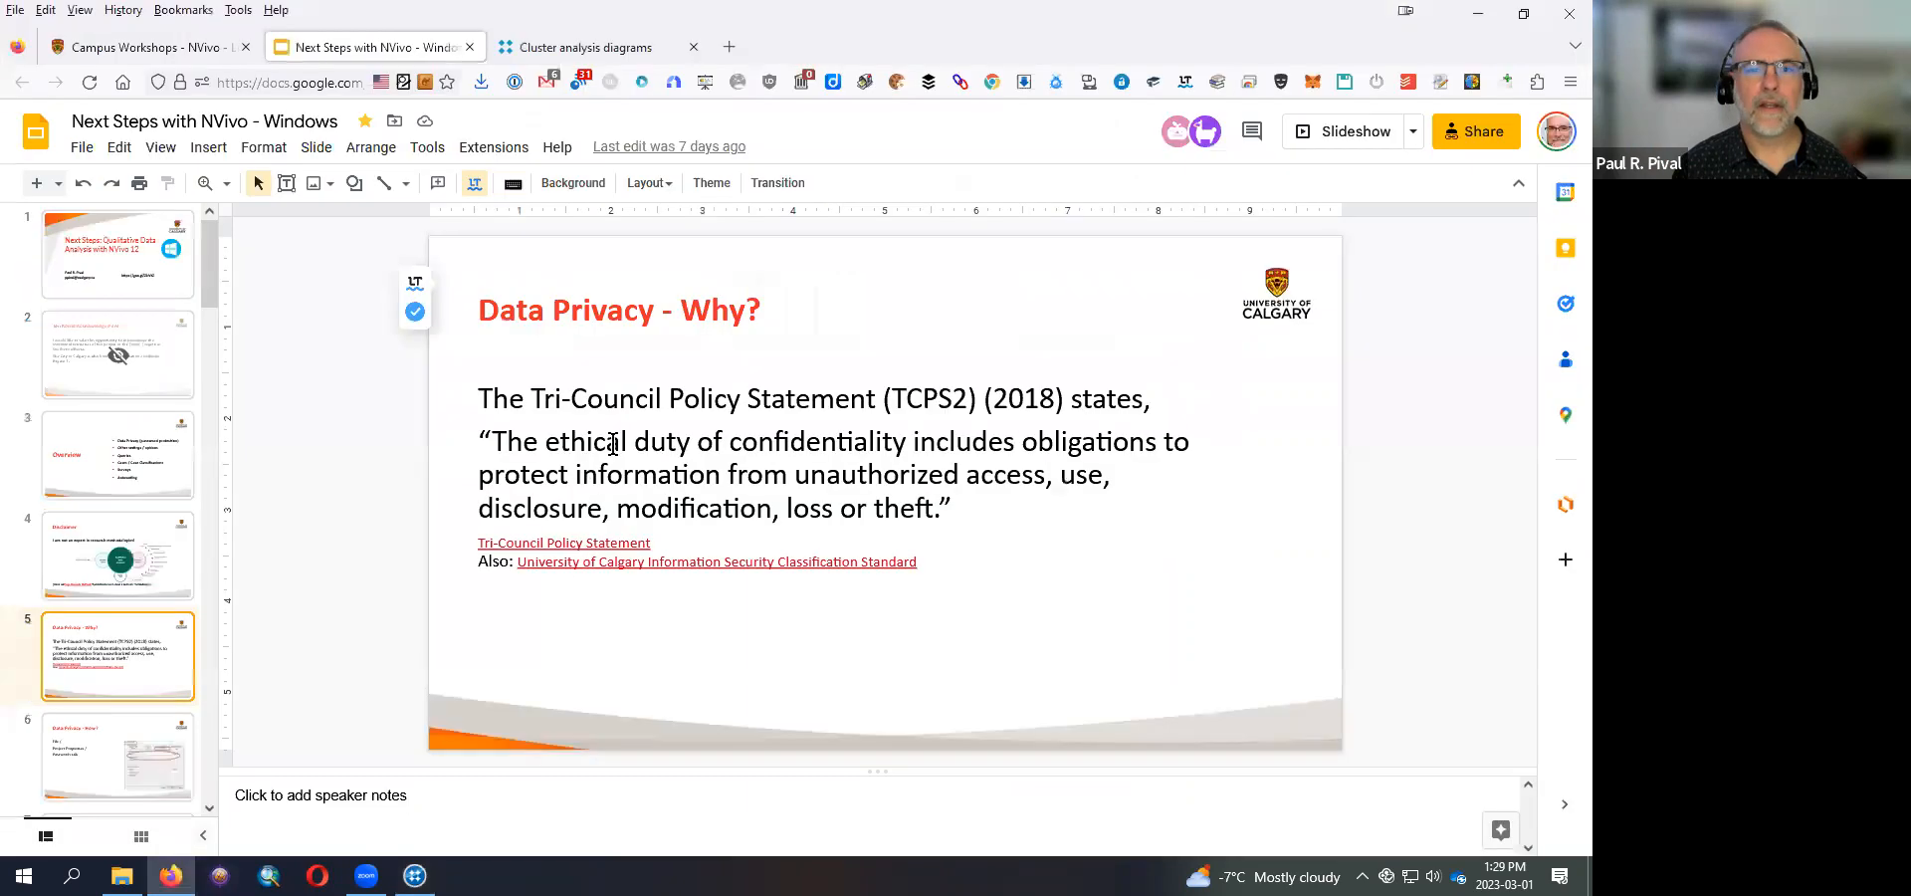
pyautogui.click(126, 773)
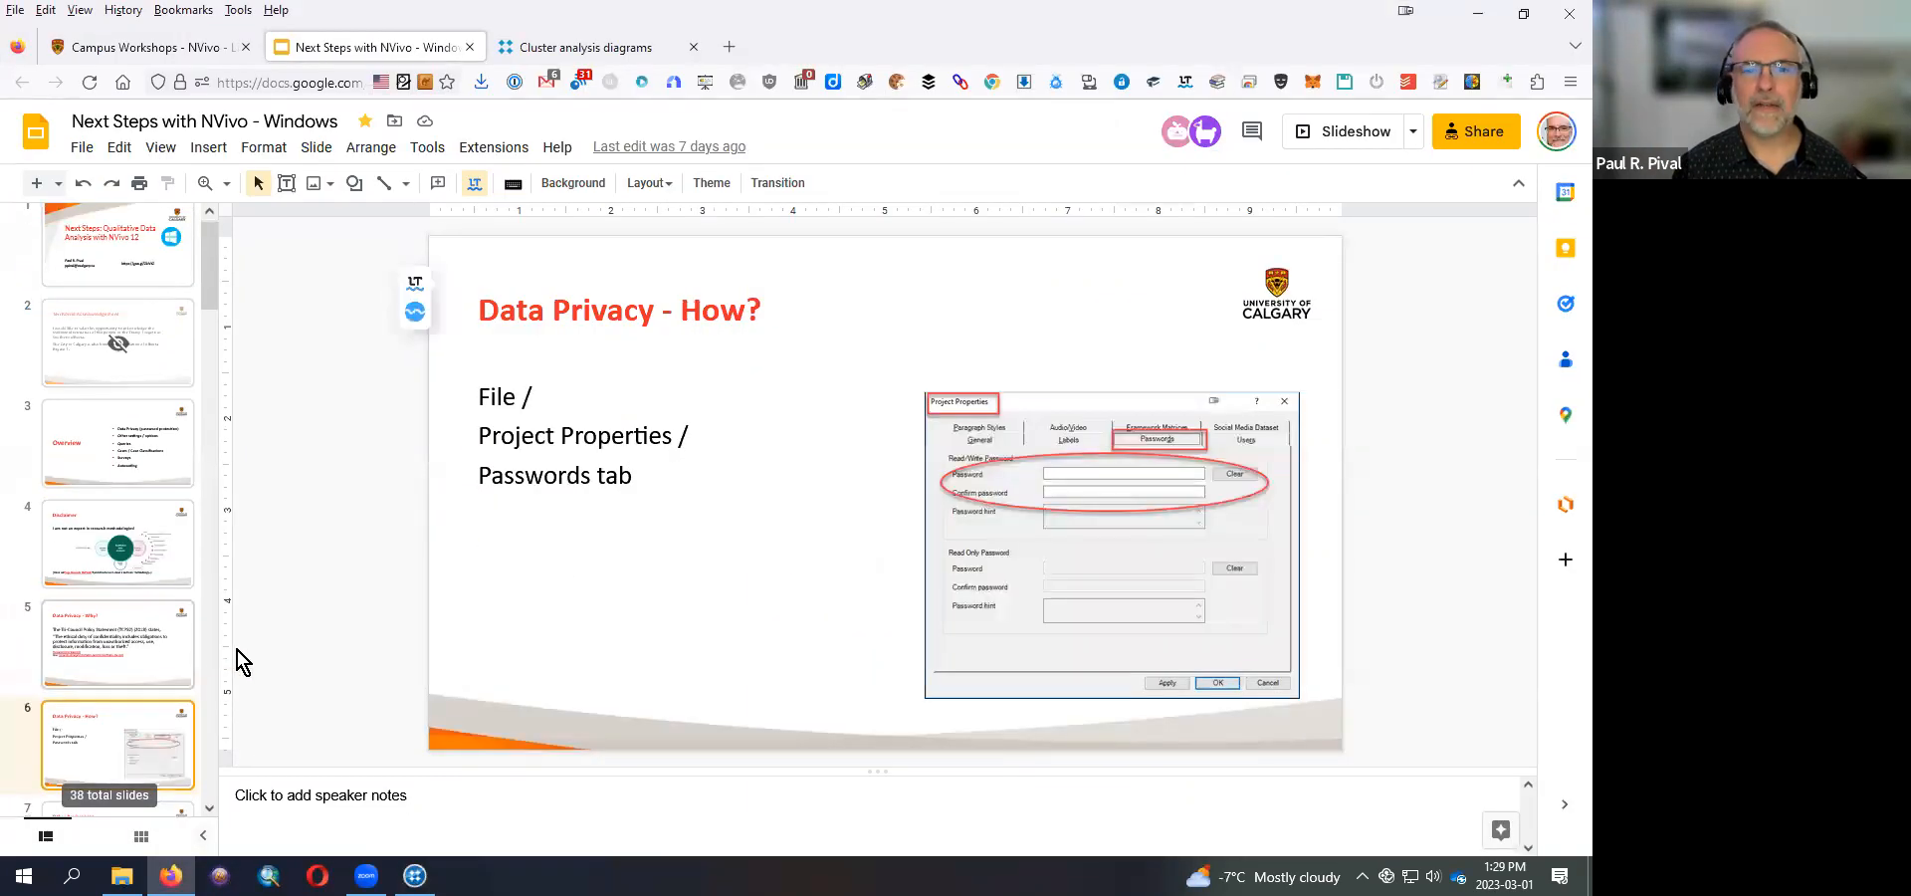
pyautogui.scroll(-5, 203, 619)
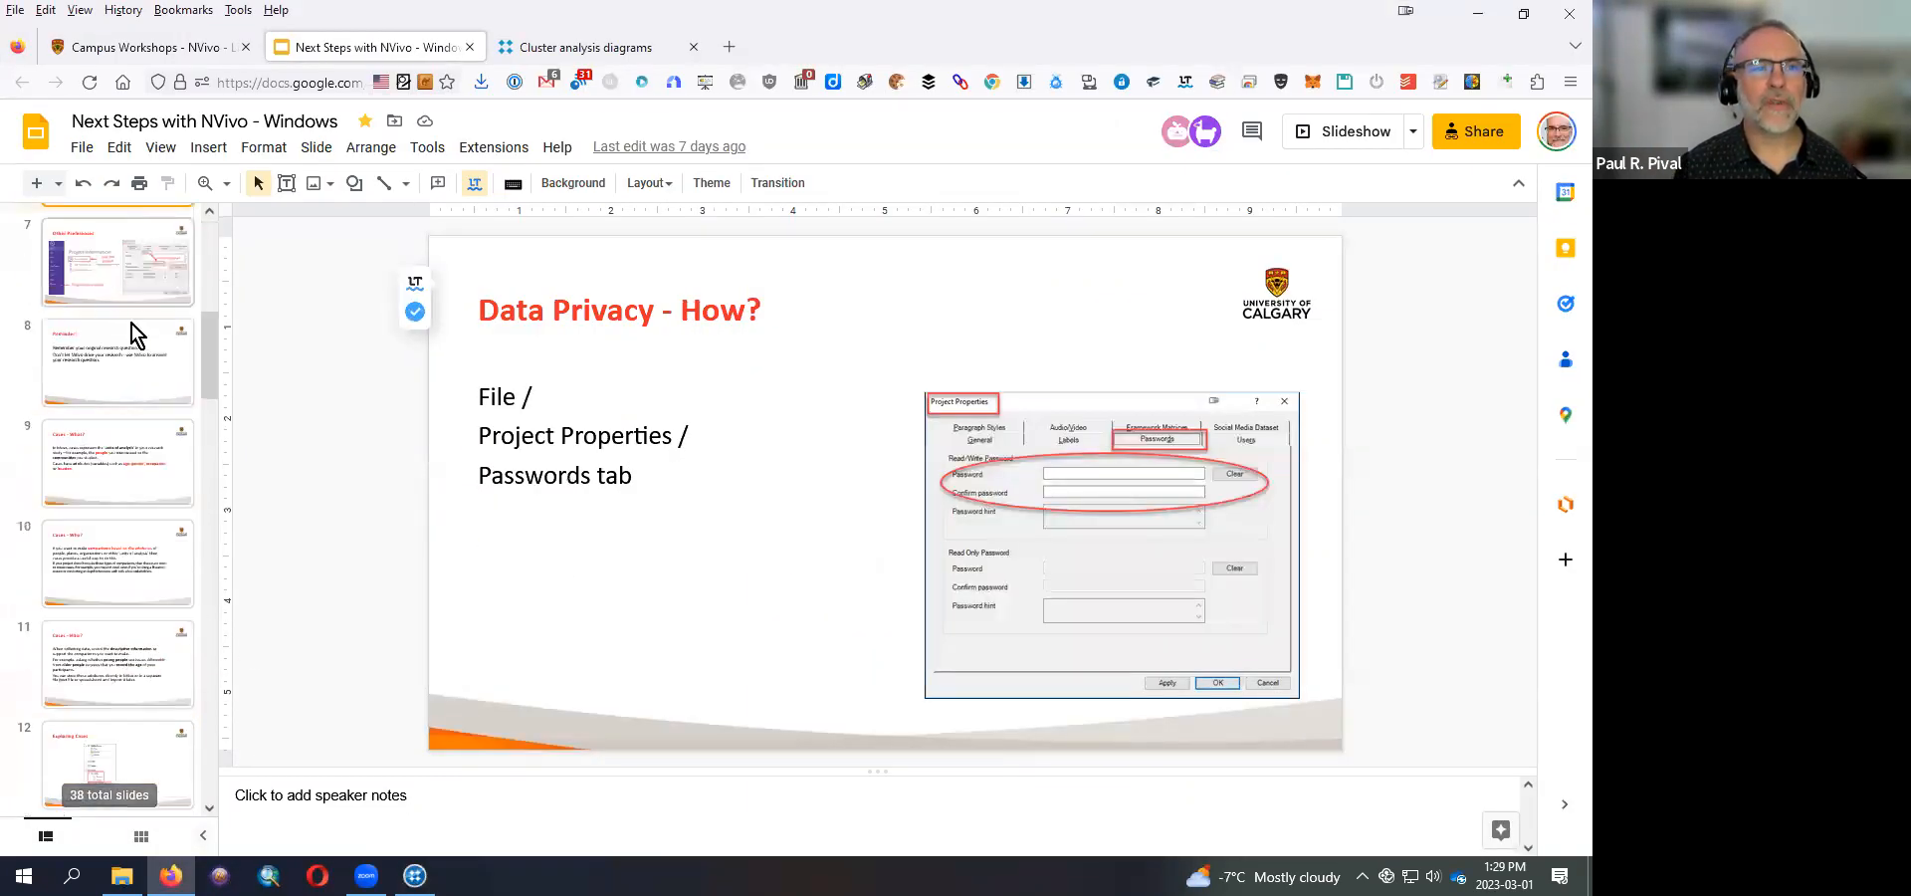
pyautogui.click(213, 213)
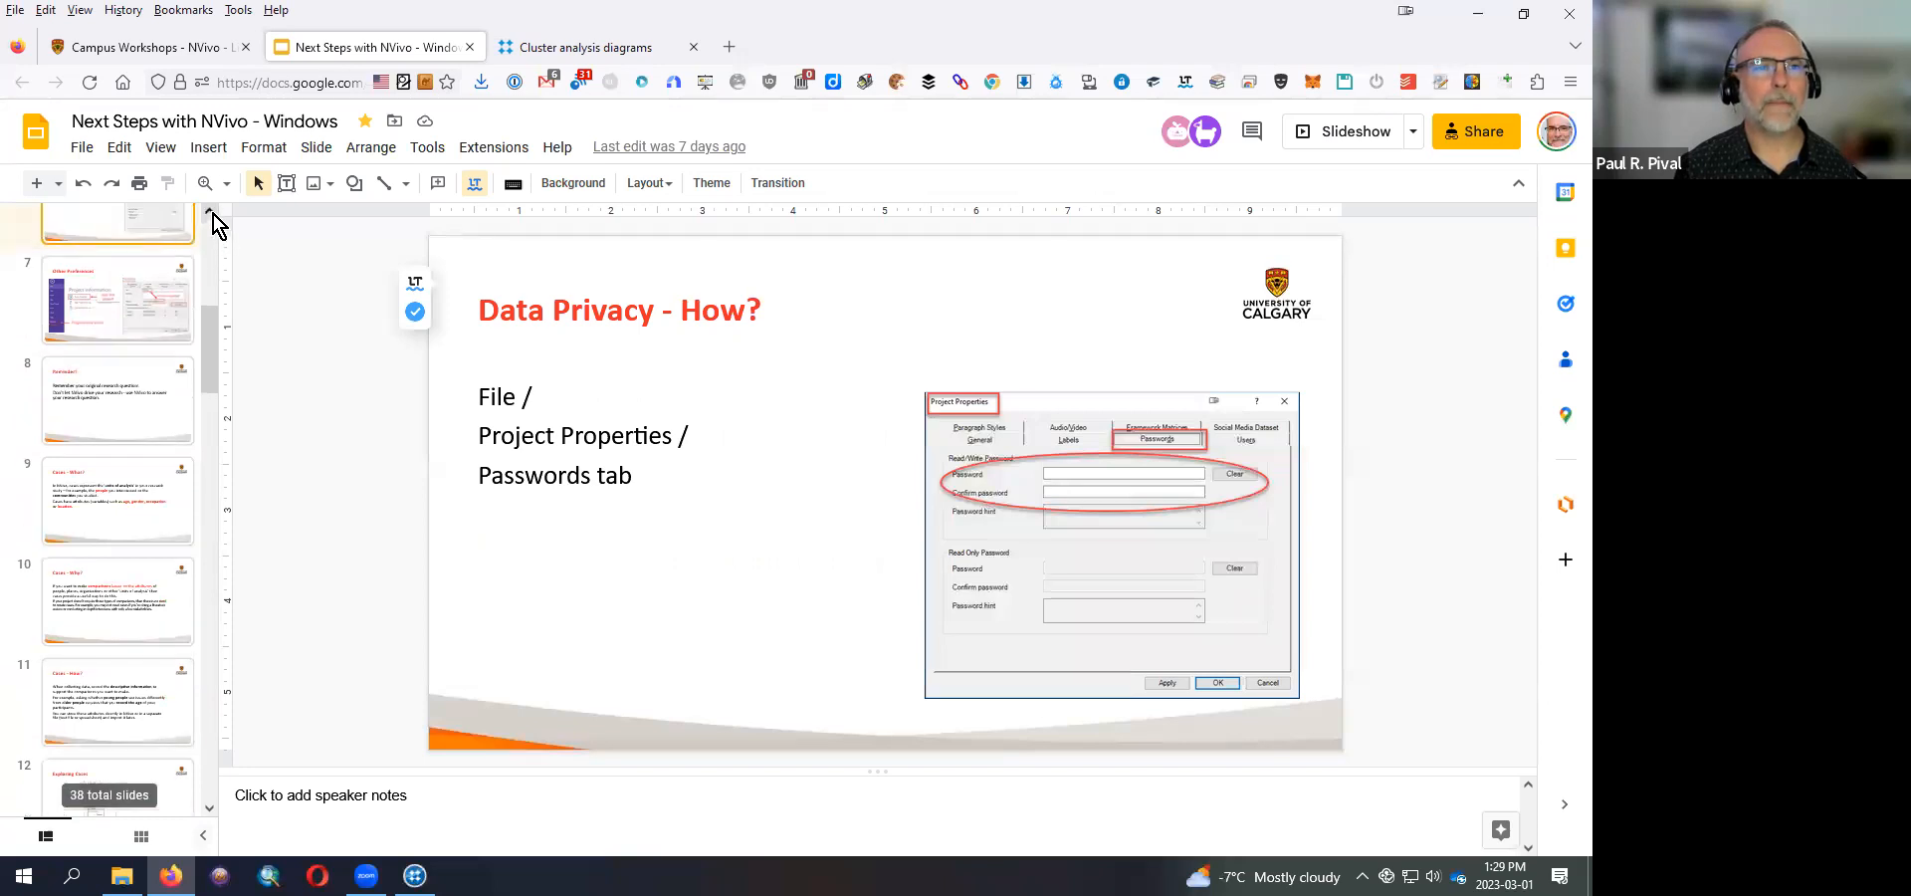
pyautogui.click(147, 343)
pyautogui.click(137, 405)
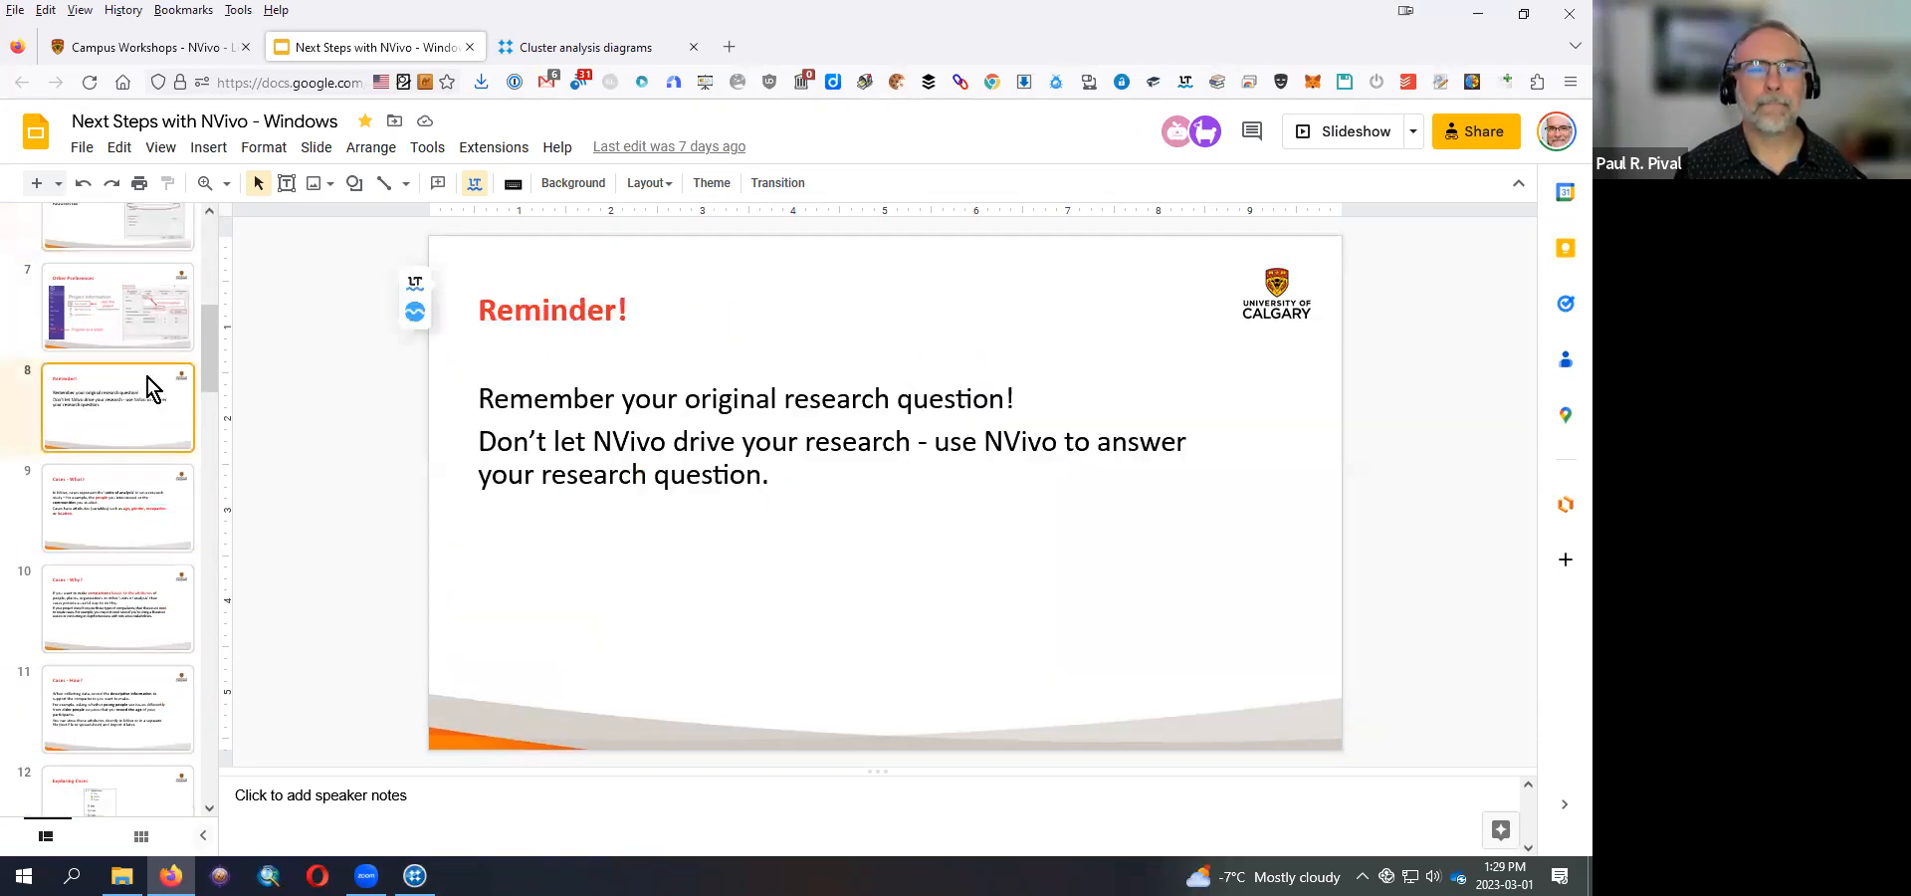
pyautogui.click(131, 522)
pyautogui.press('Up')
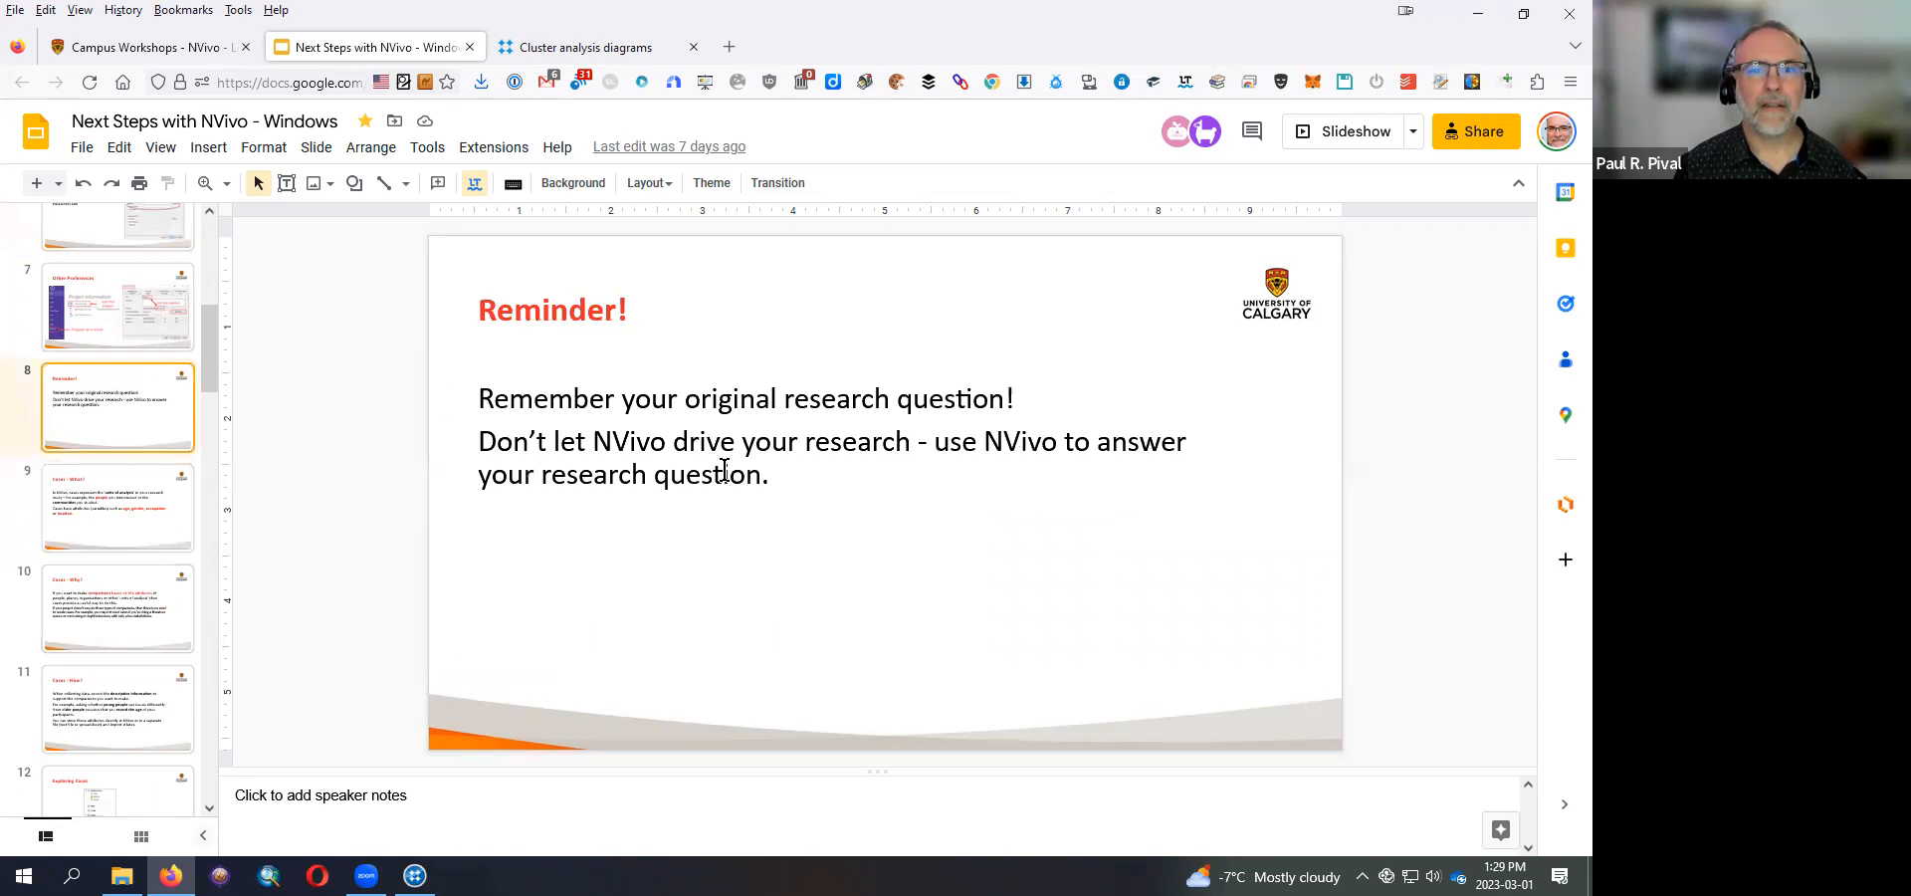
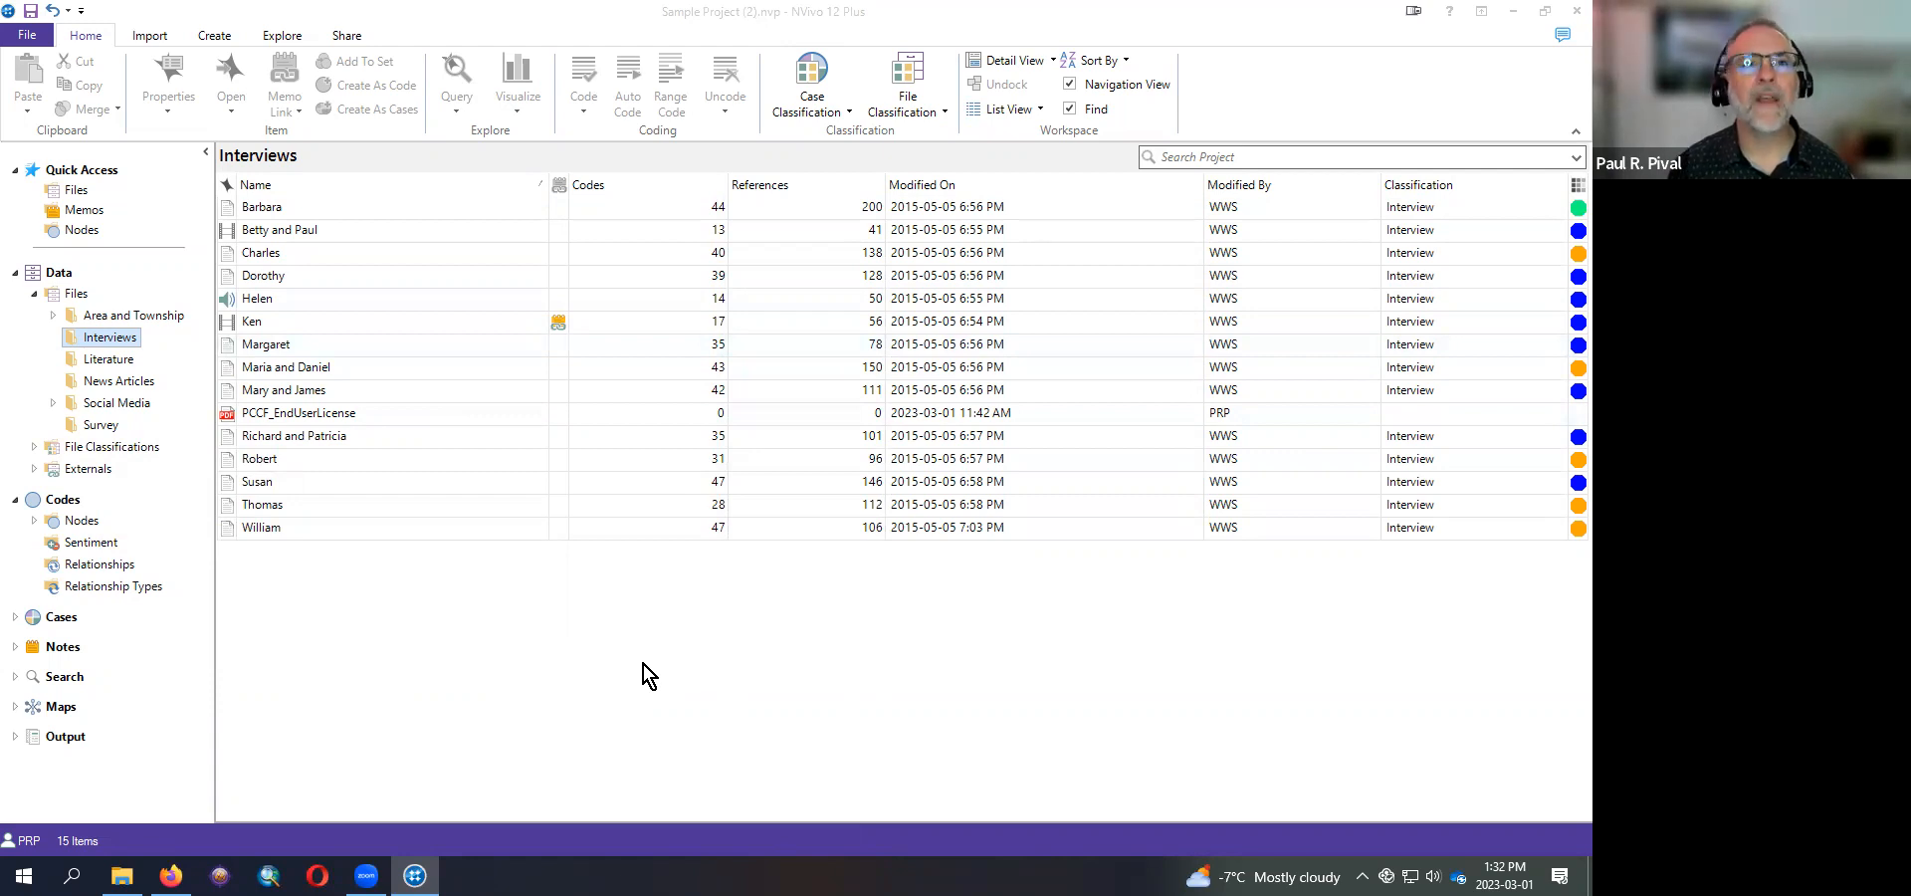
# - Start a crosstab query and add the Policy, management node to its codes
pyautogui.click(285, 38)
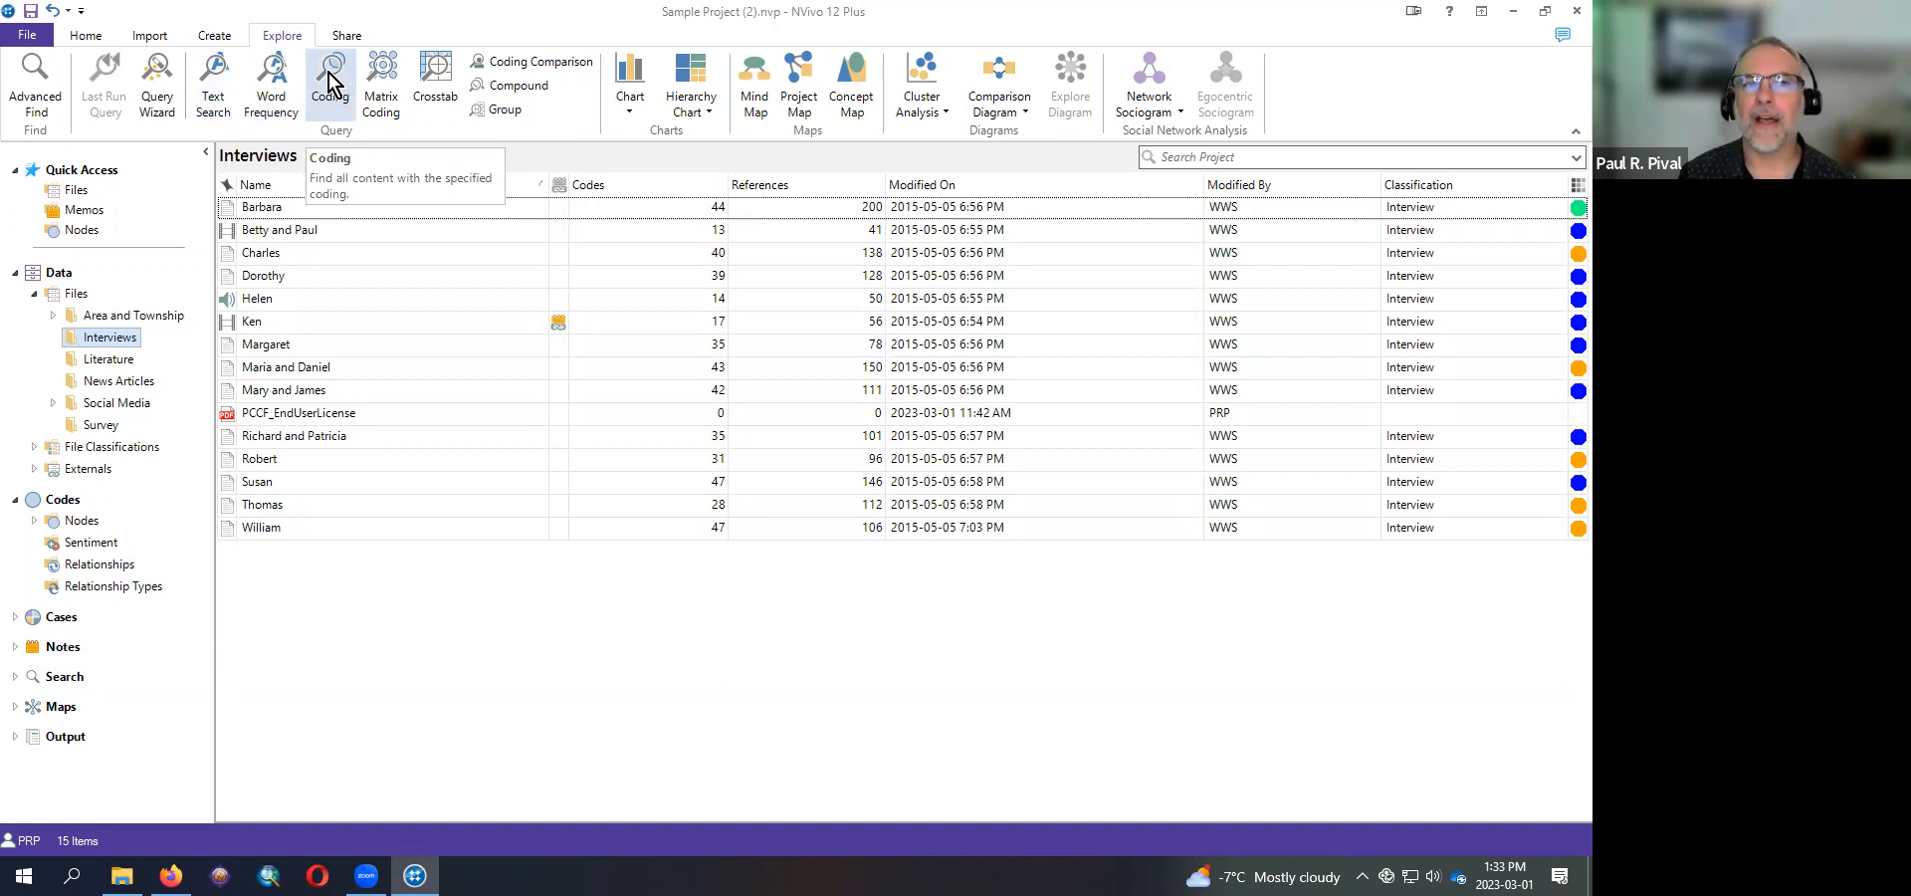
pyautogui.click(80, 519)
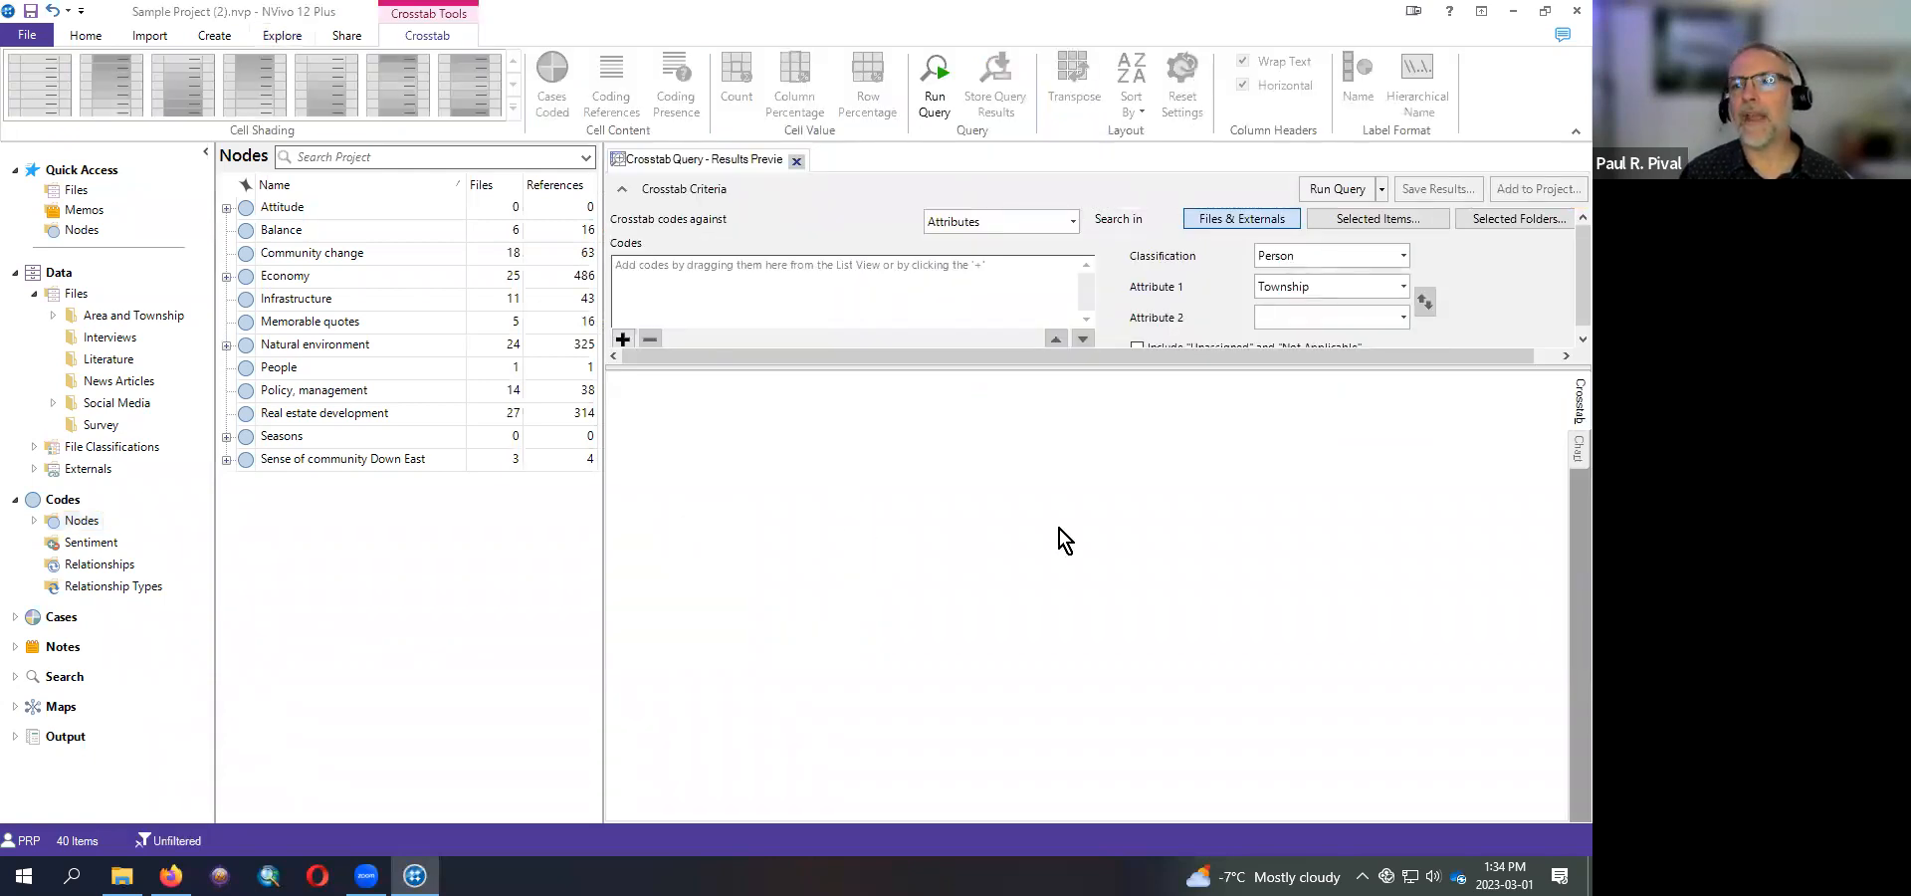
pyautogui.moveTo(1161, 367); pyautogui.dragTo(1153, 438)
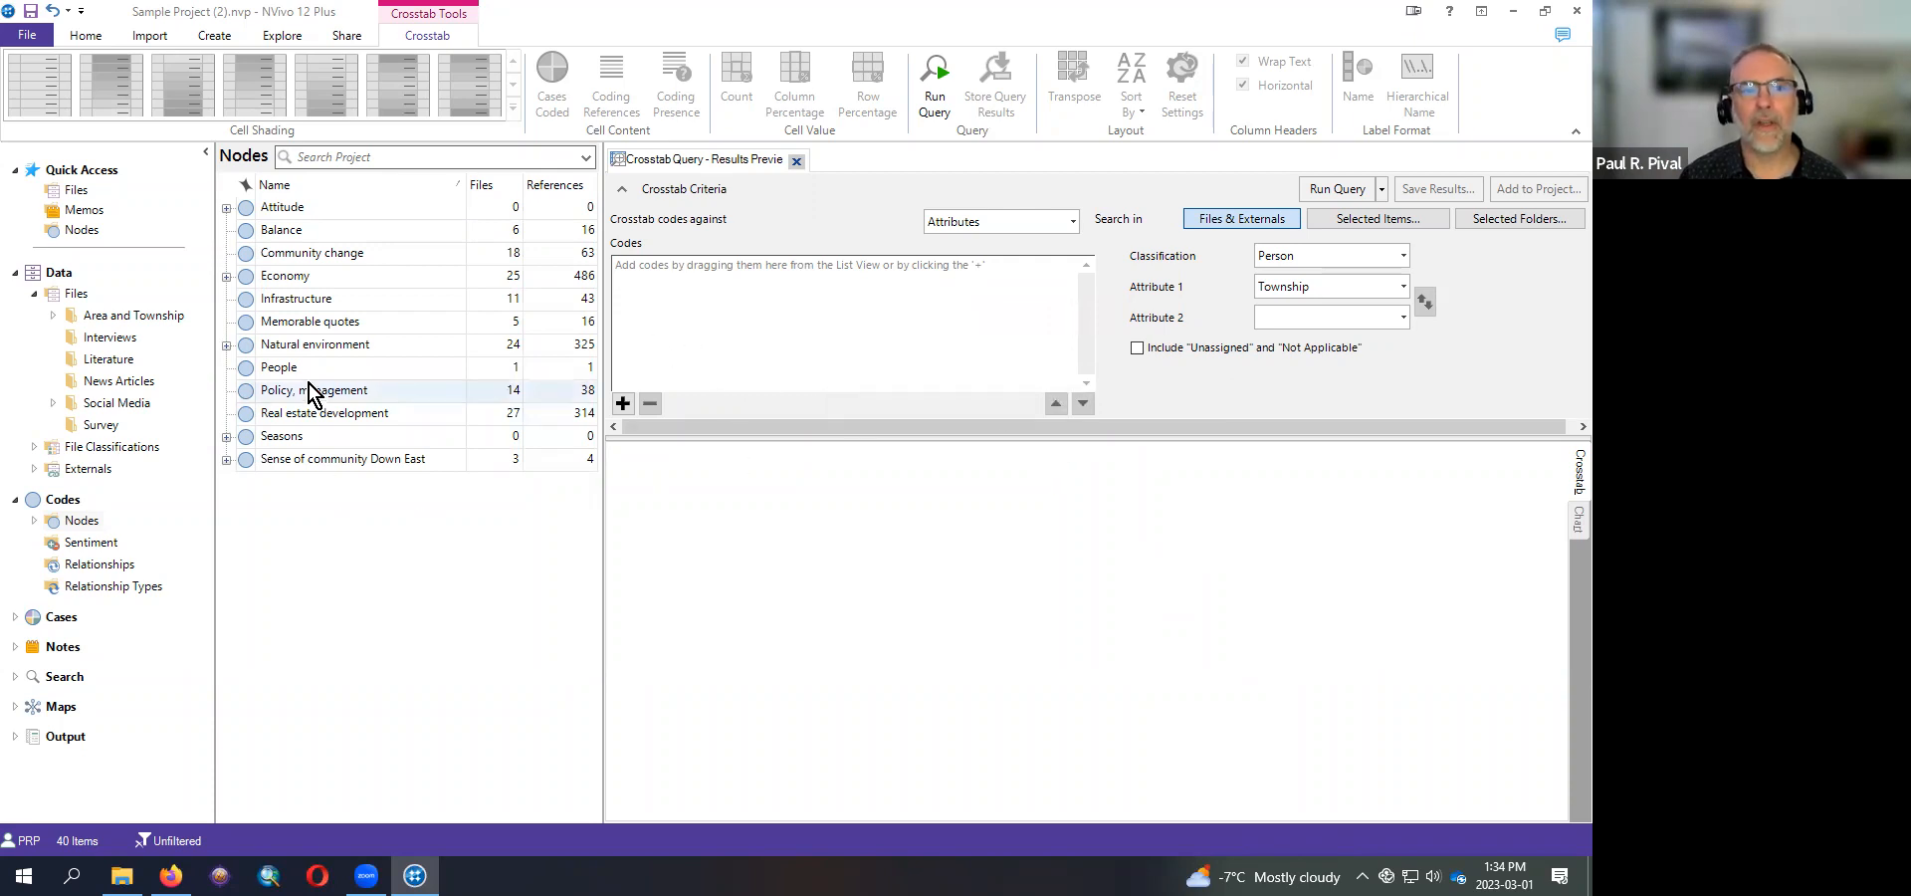
pyautogui.moveTo(305, 391); pyautogui.dragTo(850, 375)
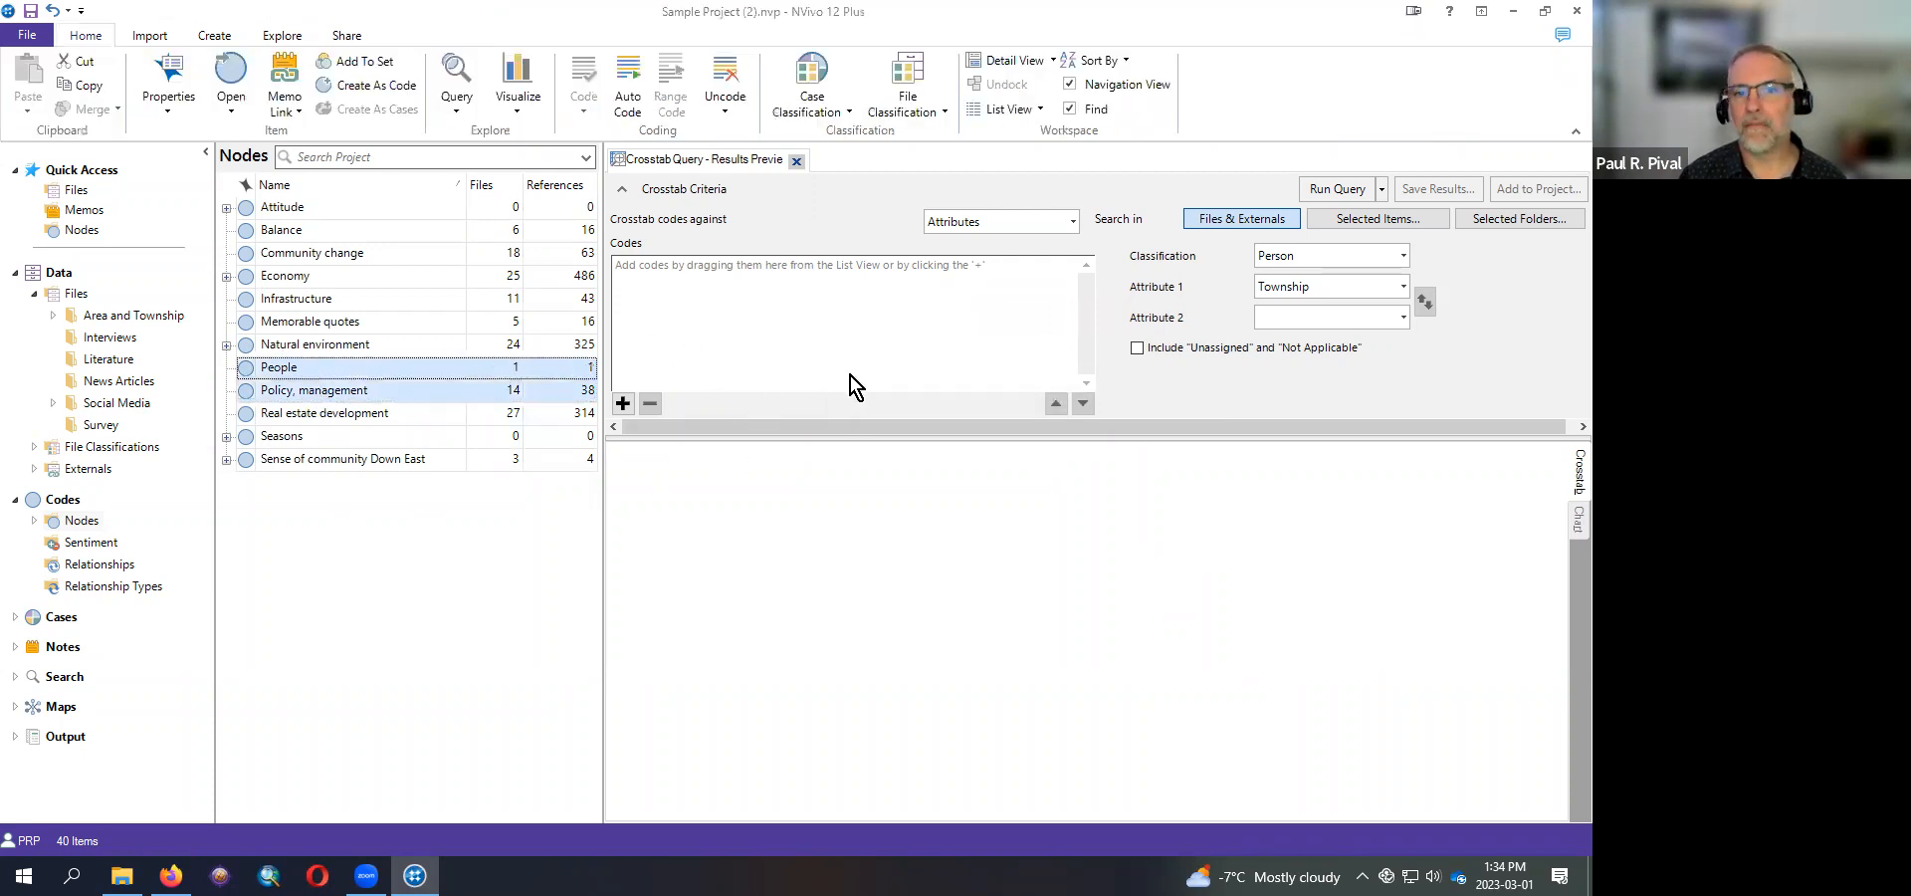
pyautogui.click(282, 396)
pyautogui.moveTo(683, 338); pyautogui.dragTo(687, 339)
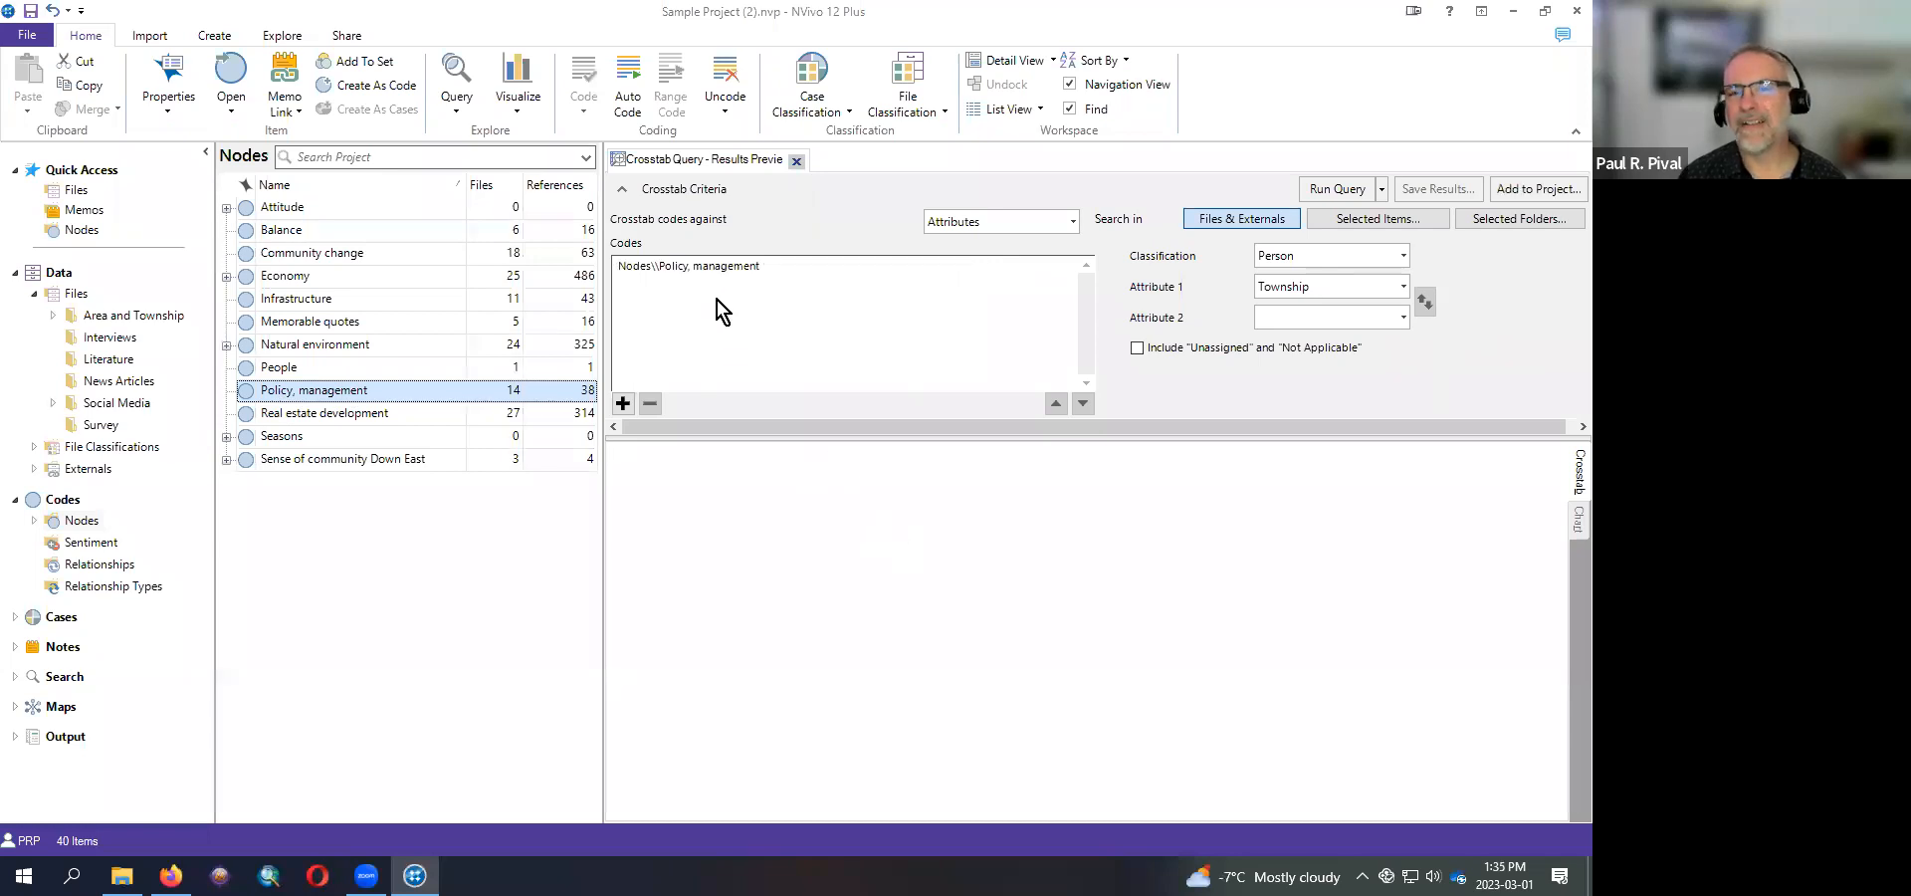
# - Add the Infrastructure node to the crosstab query's codes by selecting it from the project items
pyautogui.click(271, 416)
pyautogui.click(271, 419)
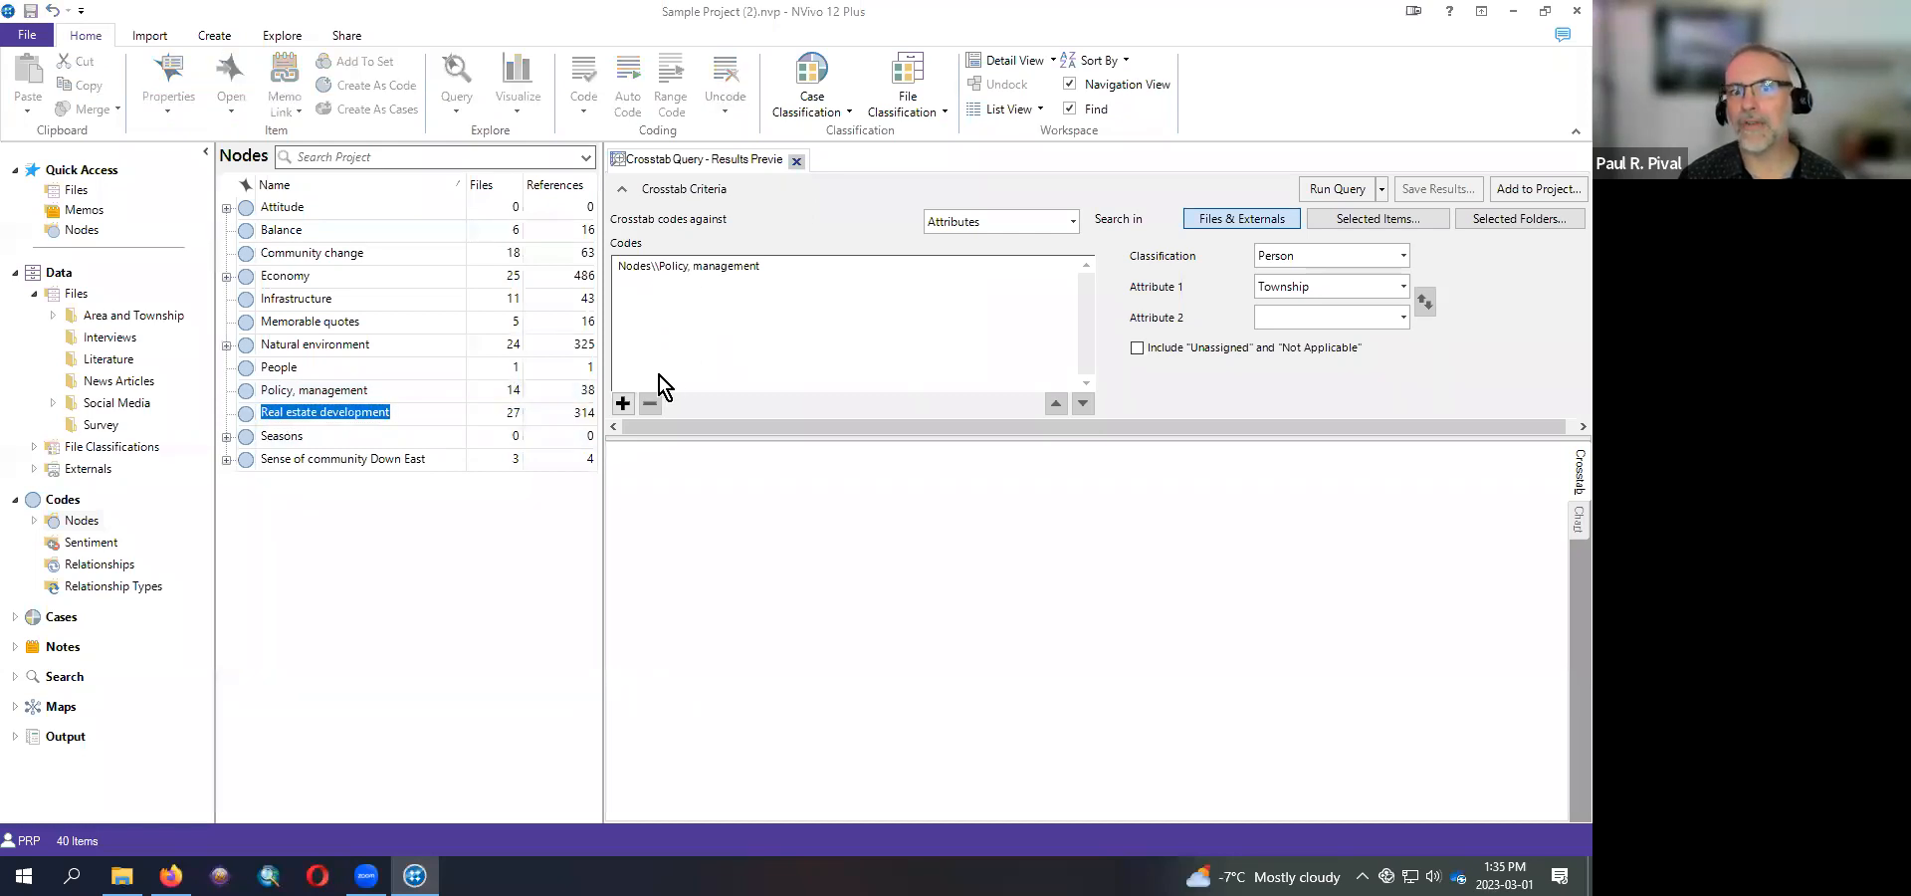
pyautogui.click(624, 404)
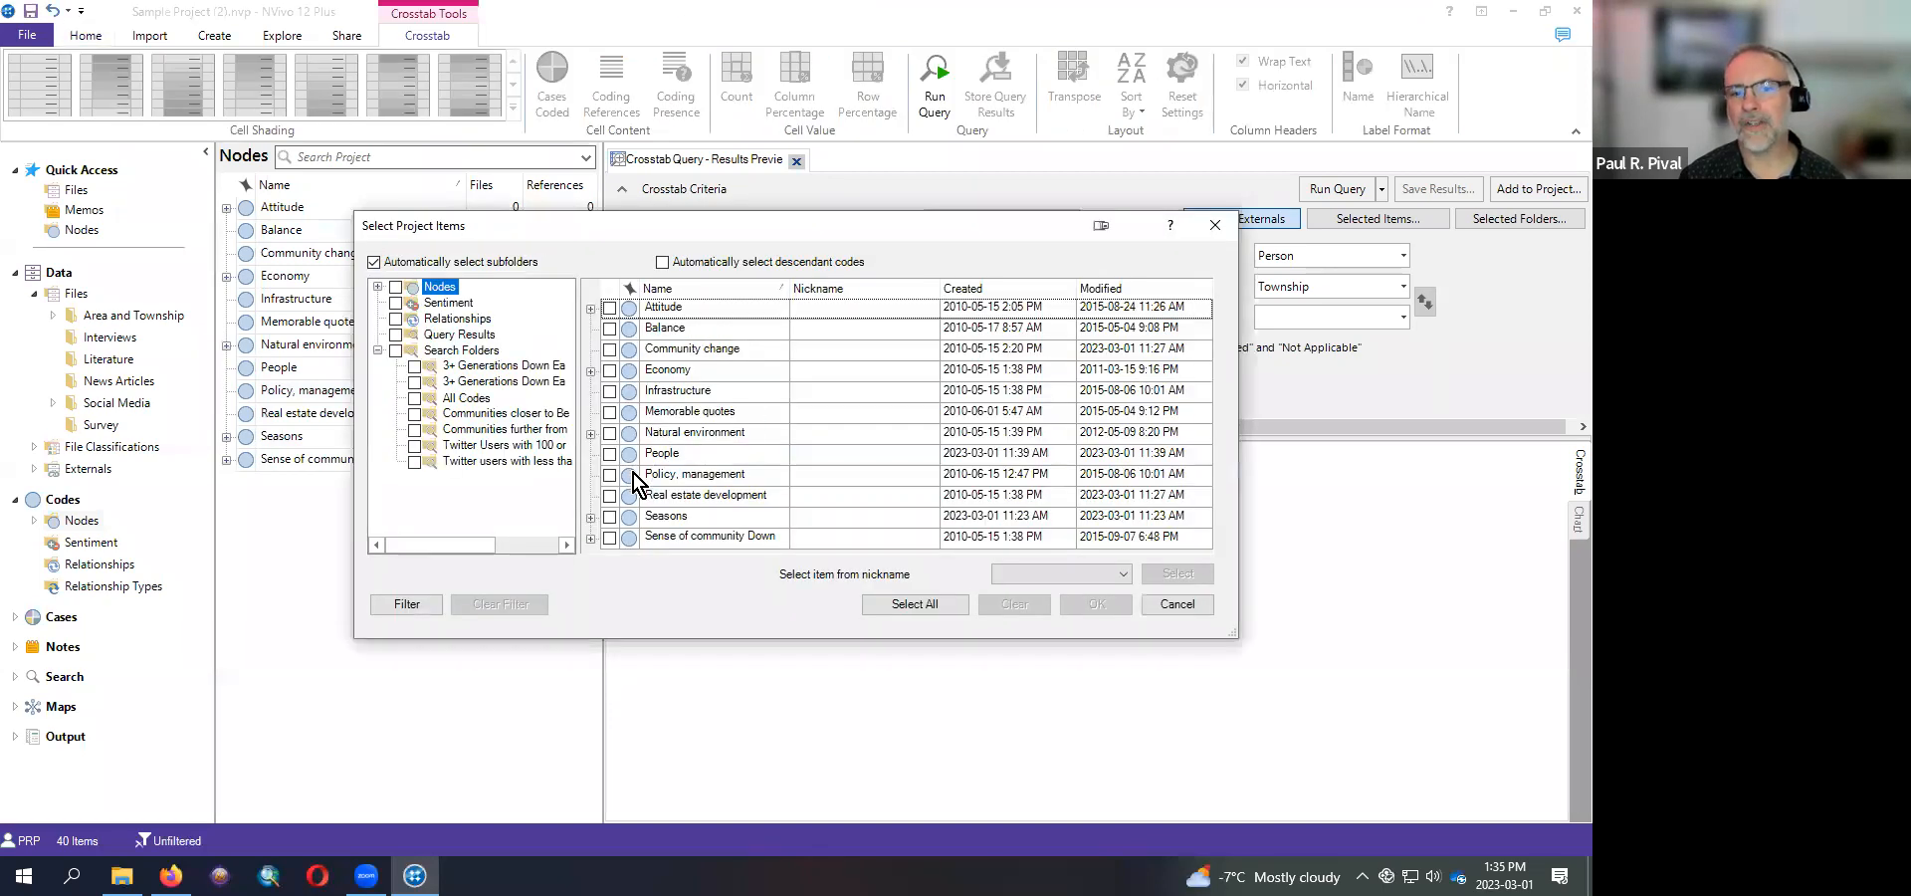
pyautogui.click(609, 391)
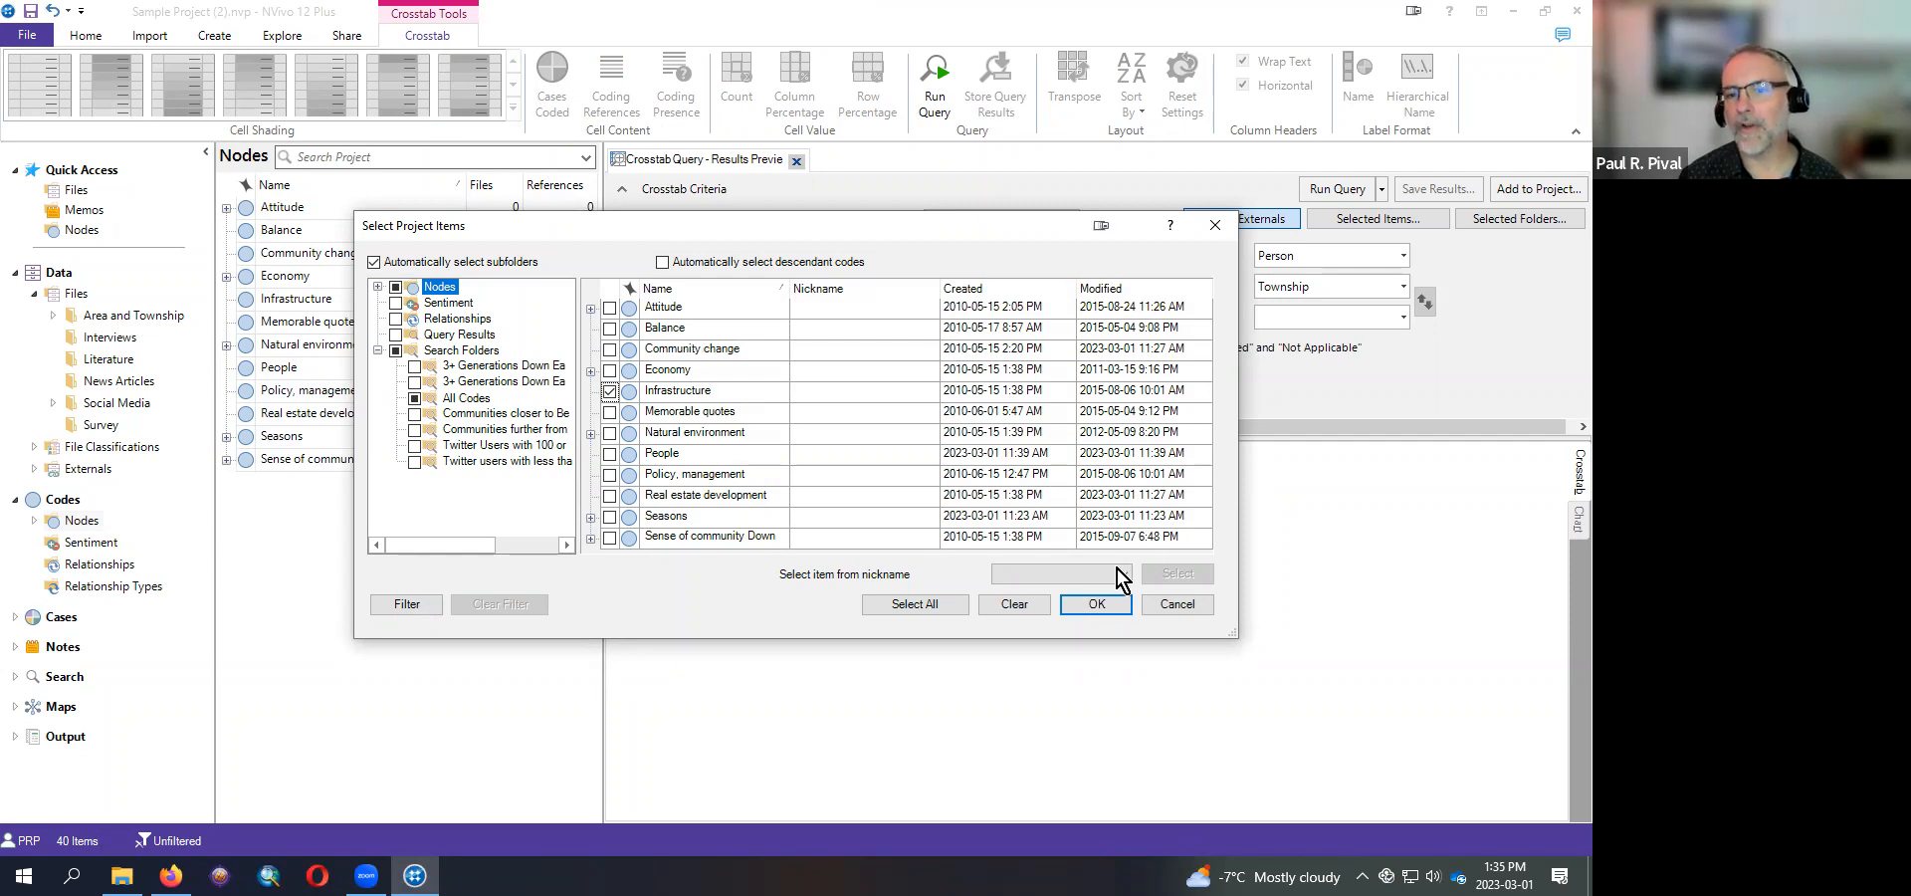
pyautogui.click(1097, 608)
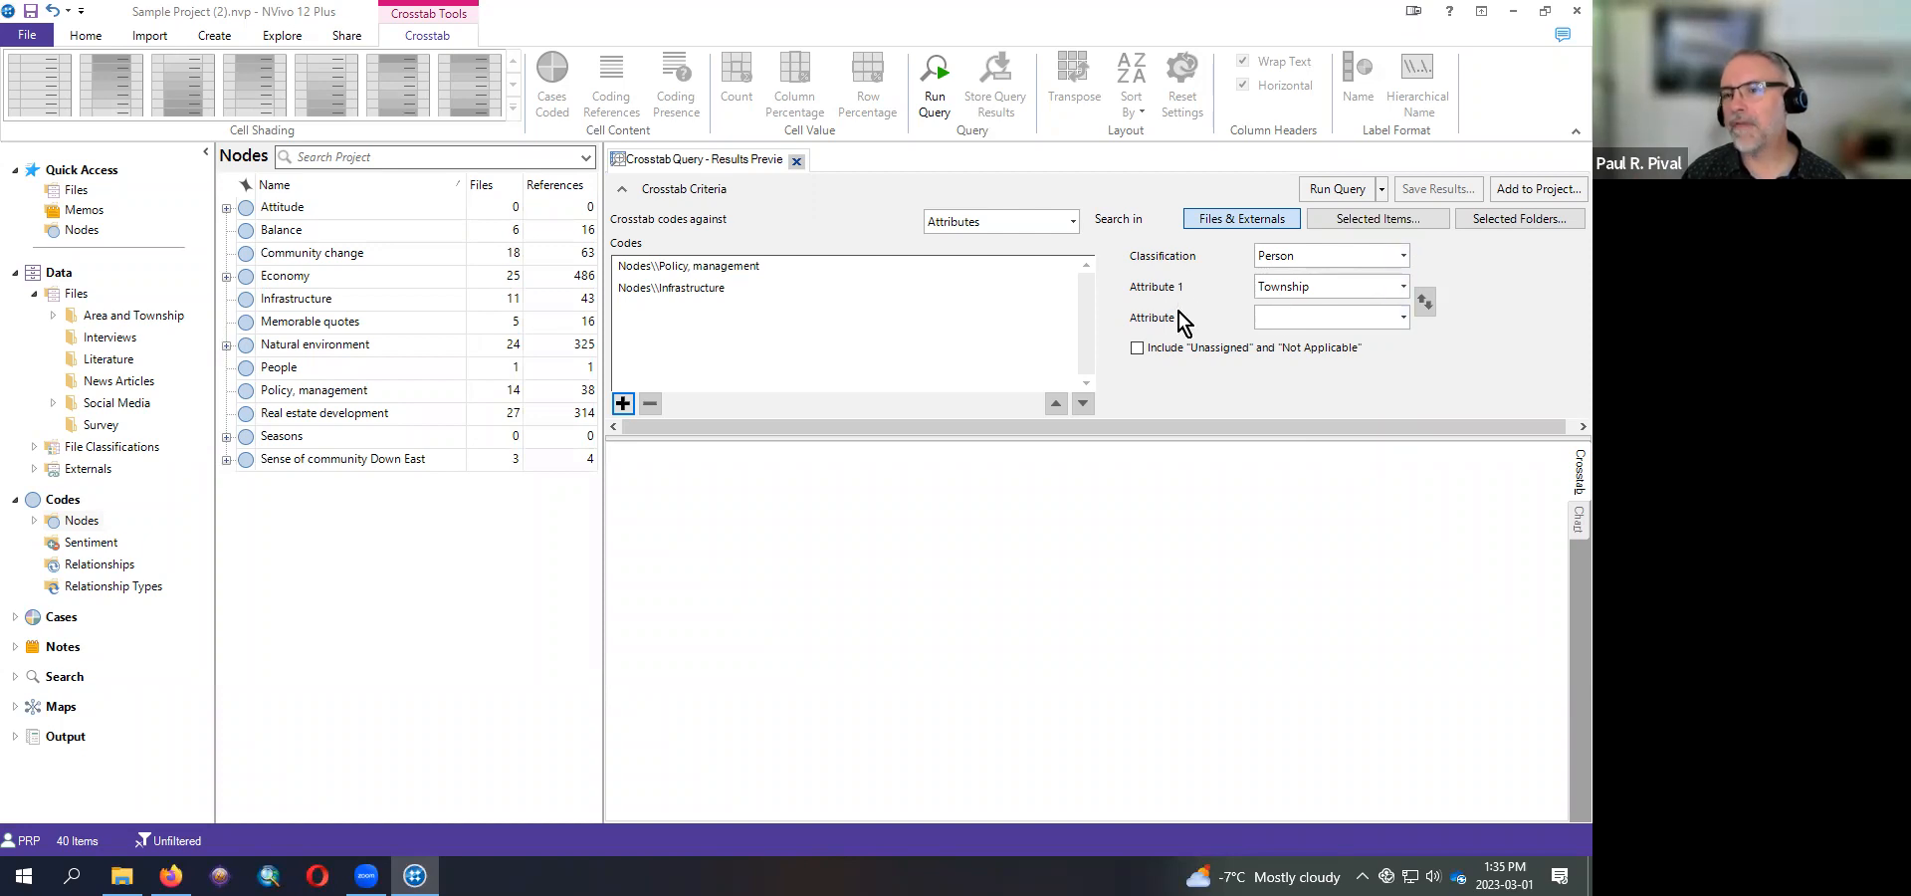
# - Set the crosstab's Attribute 1 to Age Group for the Person classification and run the query
pyautogui.click(1270, 289)
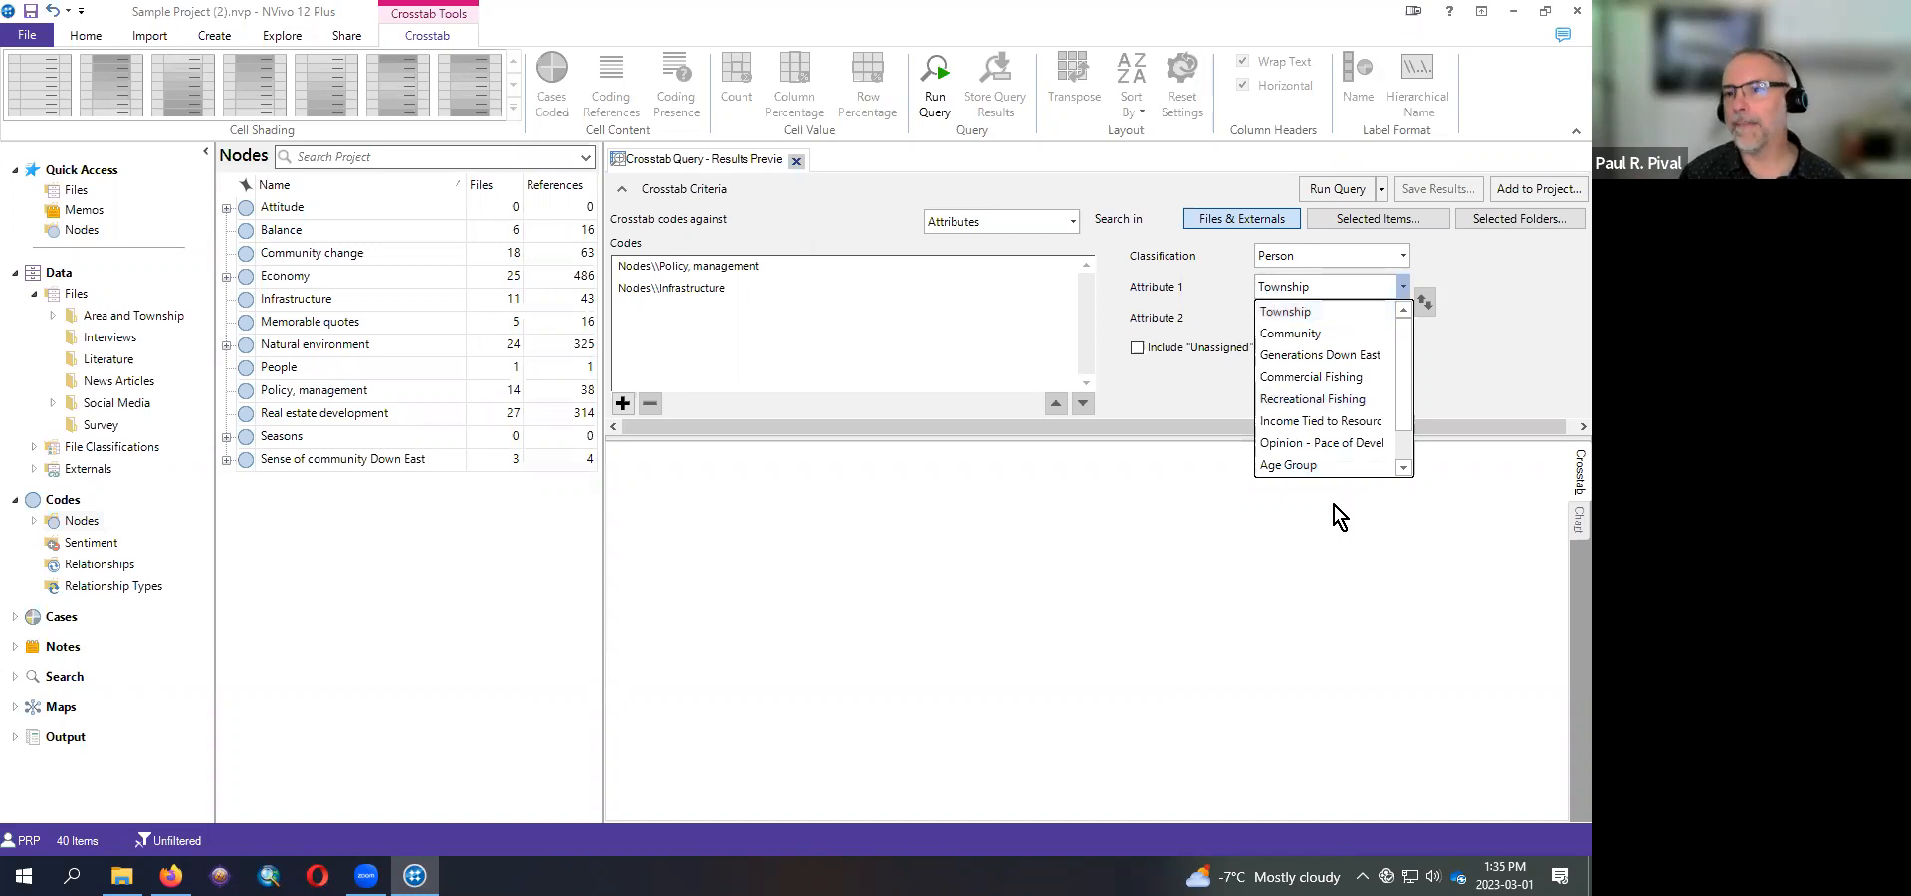
pyautogui.click(1344, 464)
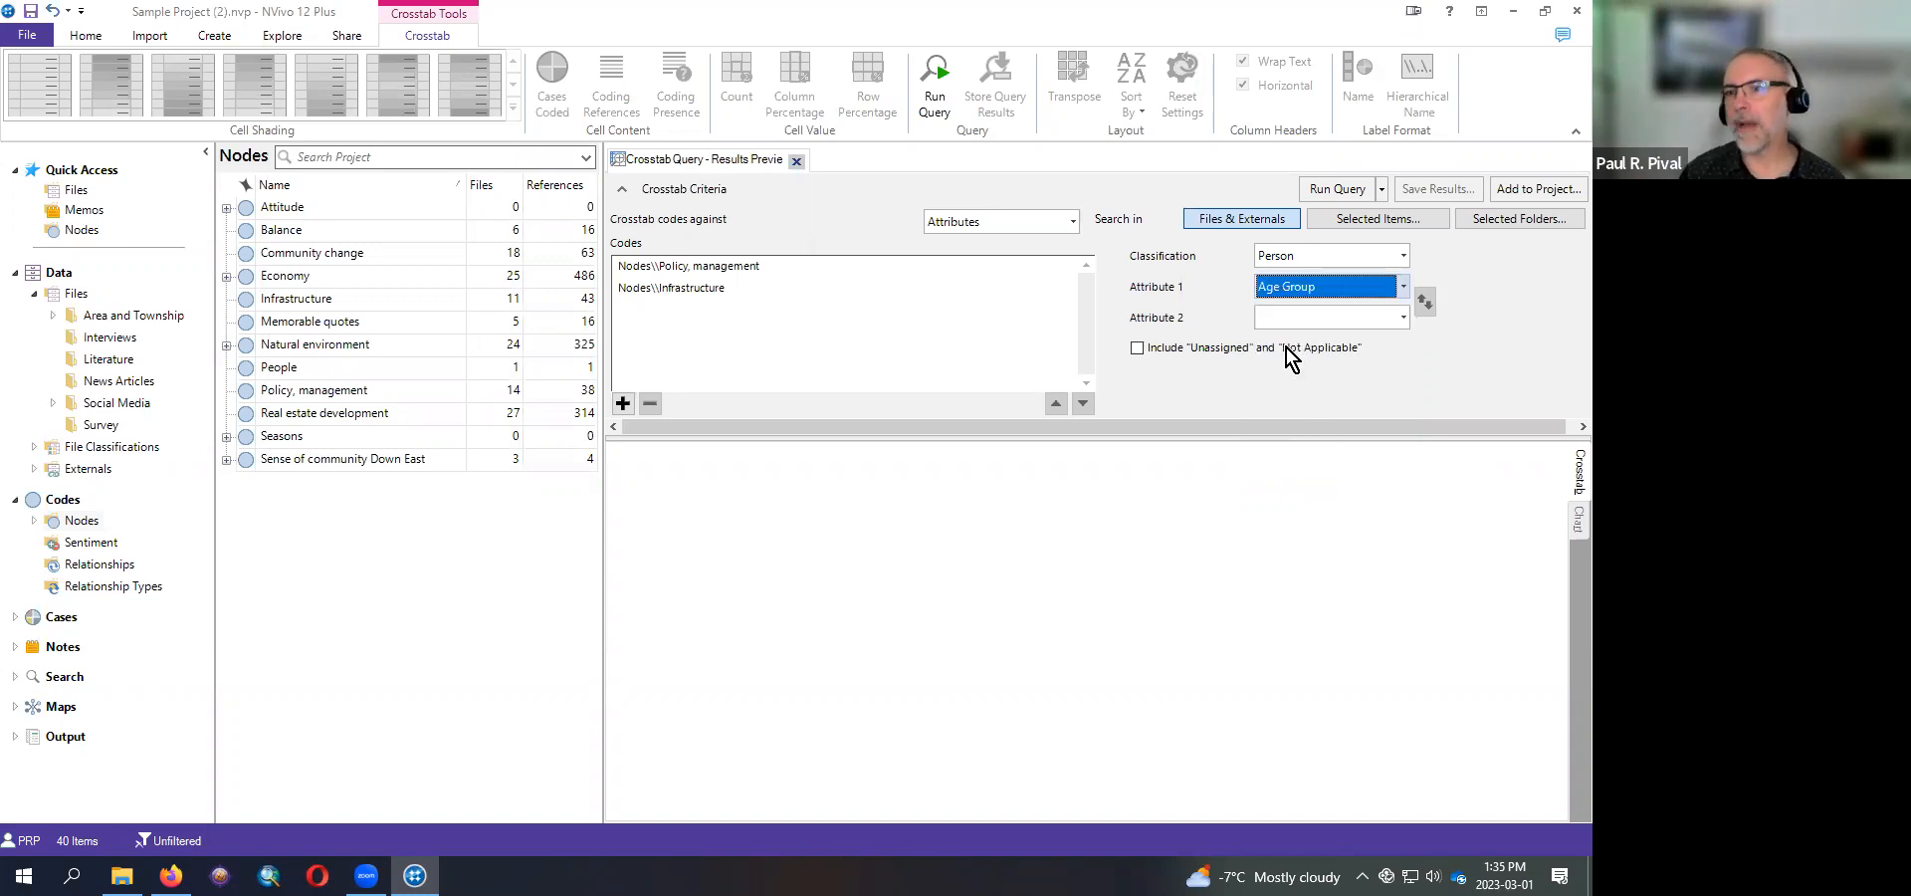
pyautogui.click(1404, 286)
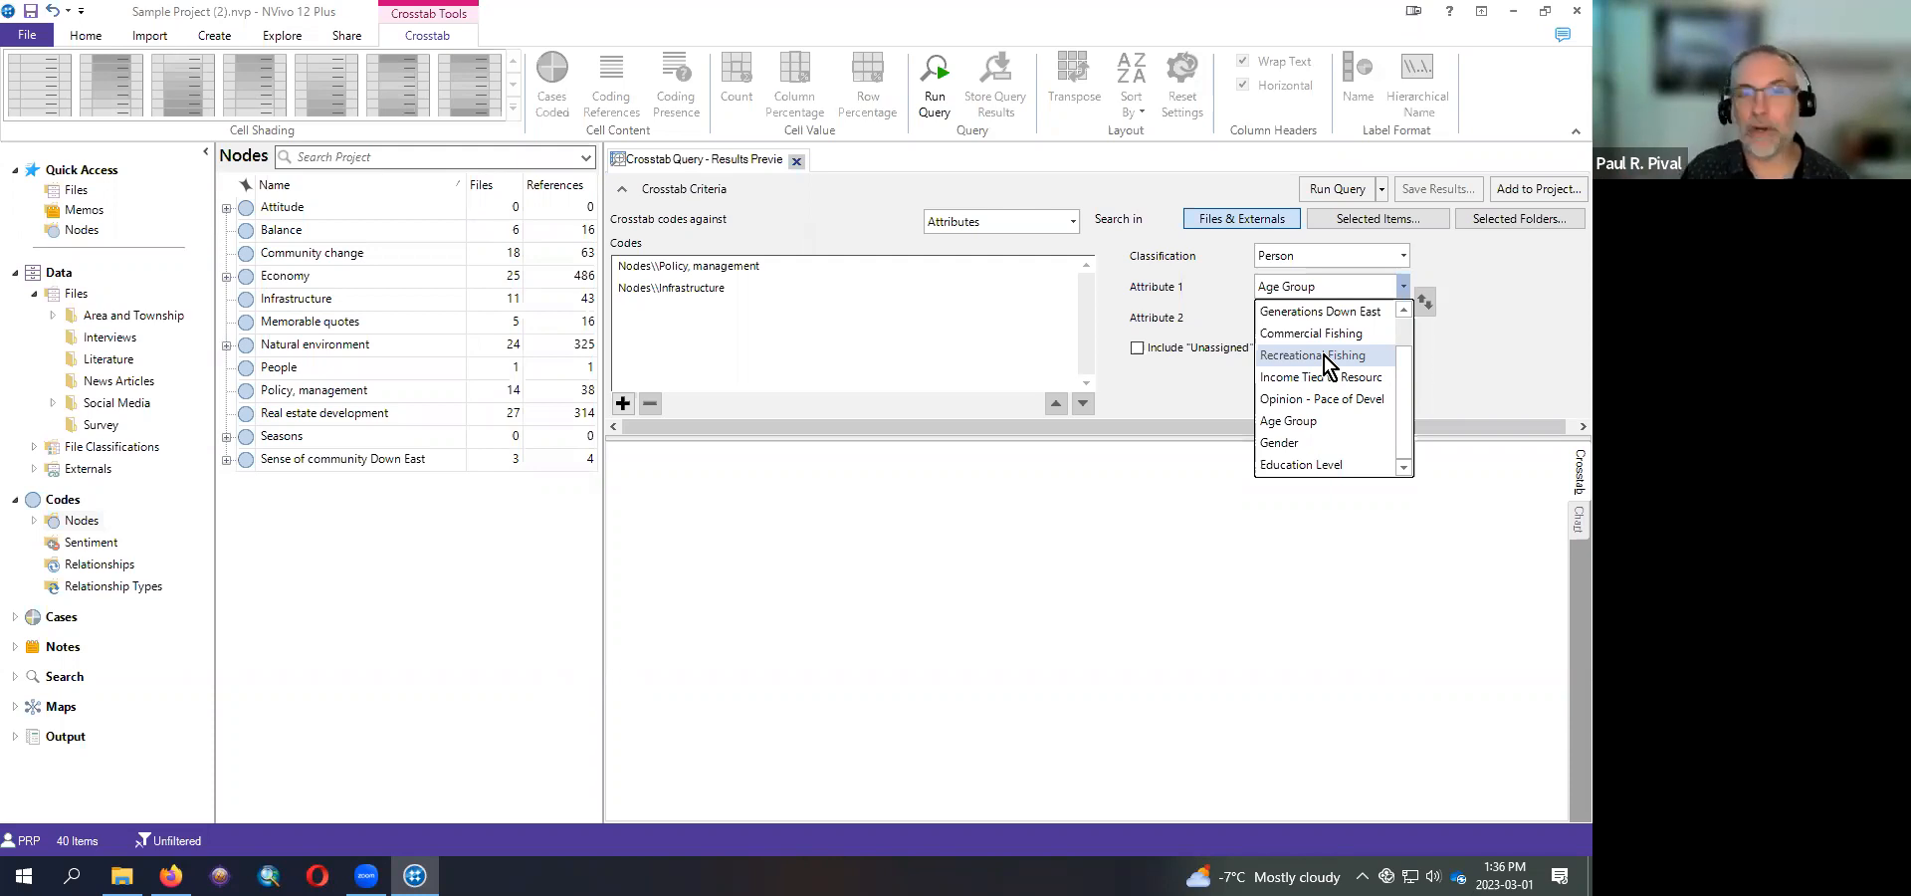
pyautogui.click(1286, 421)
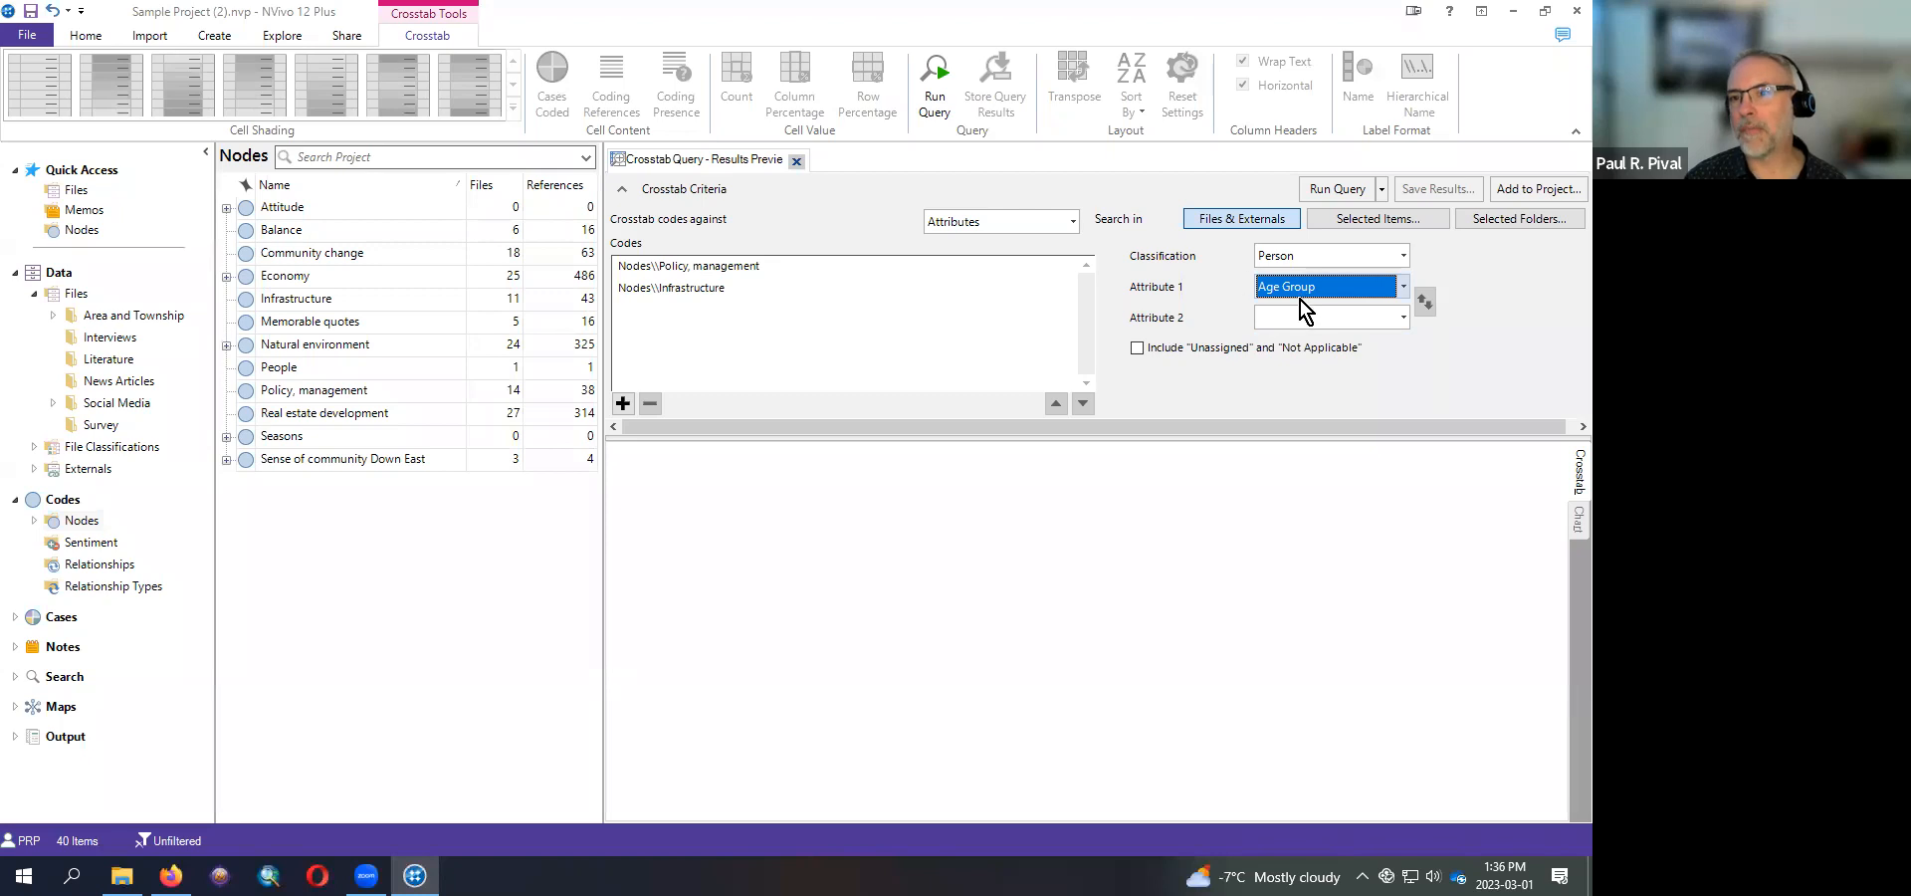
pyautogui.click(1330, 189)
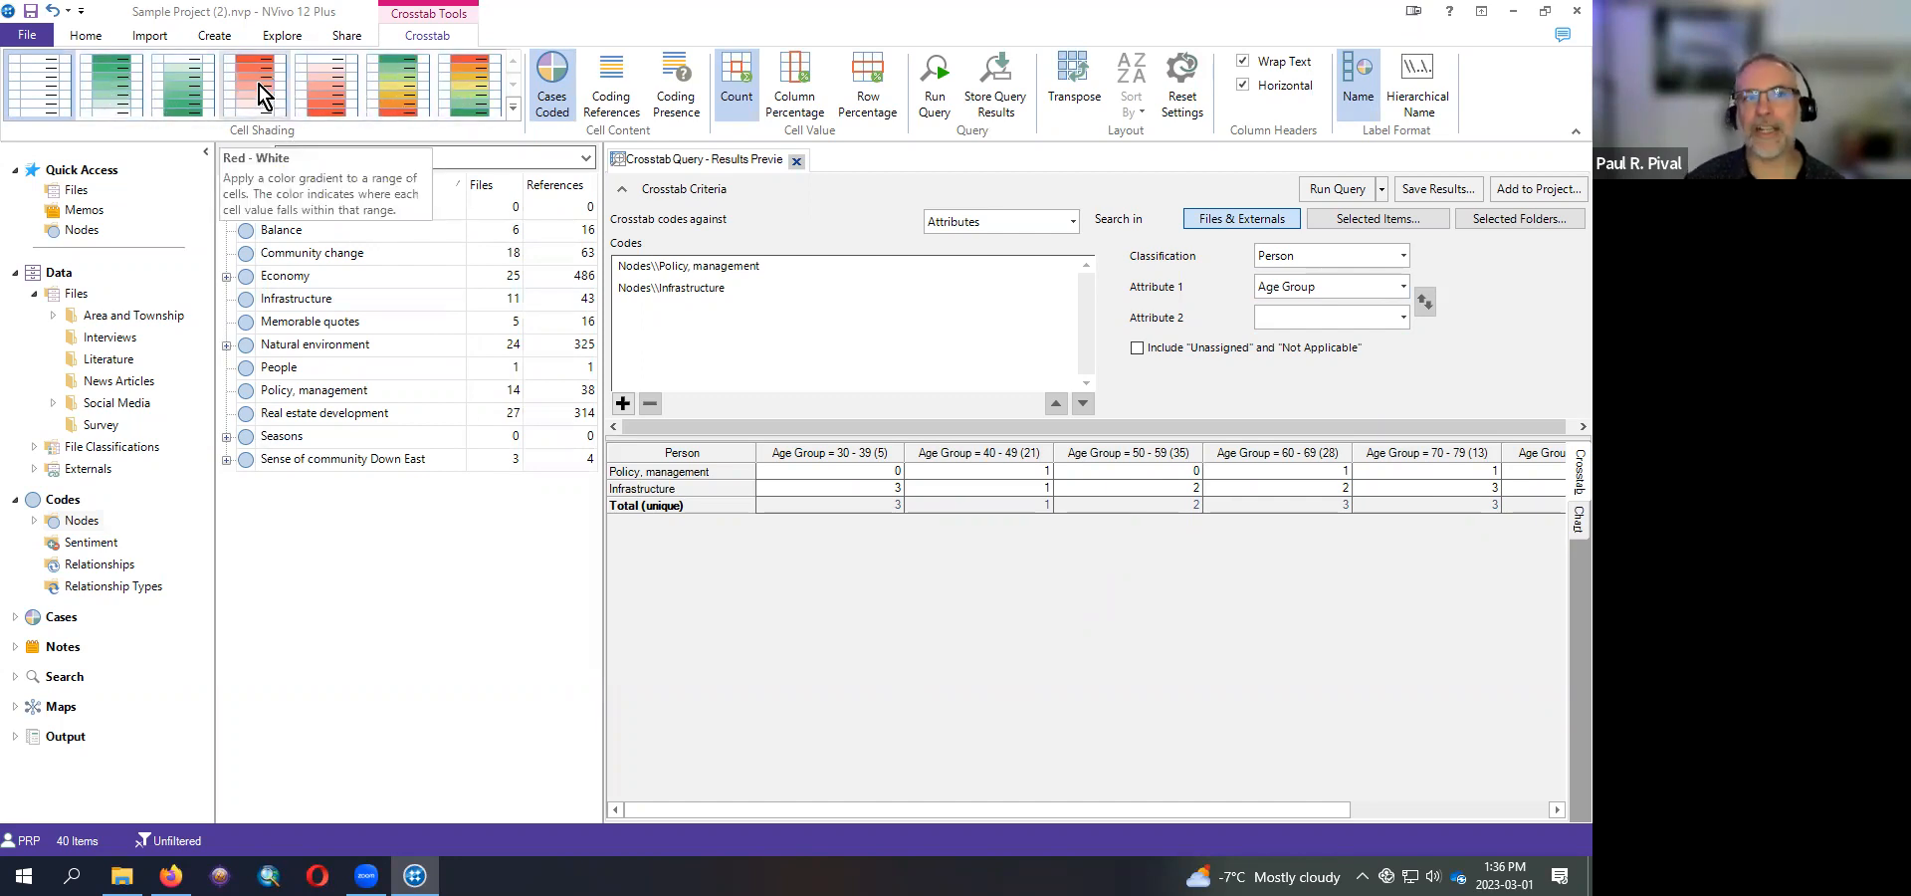
# - Display coding reference counts with a green gradient that darkens low values, and open the Infrastructure cell for age group 40 - 49
pyautogui.click(211, 94)
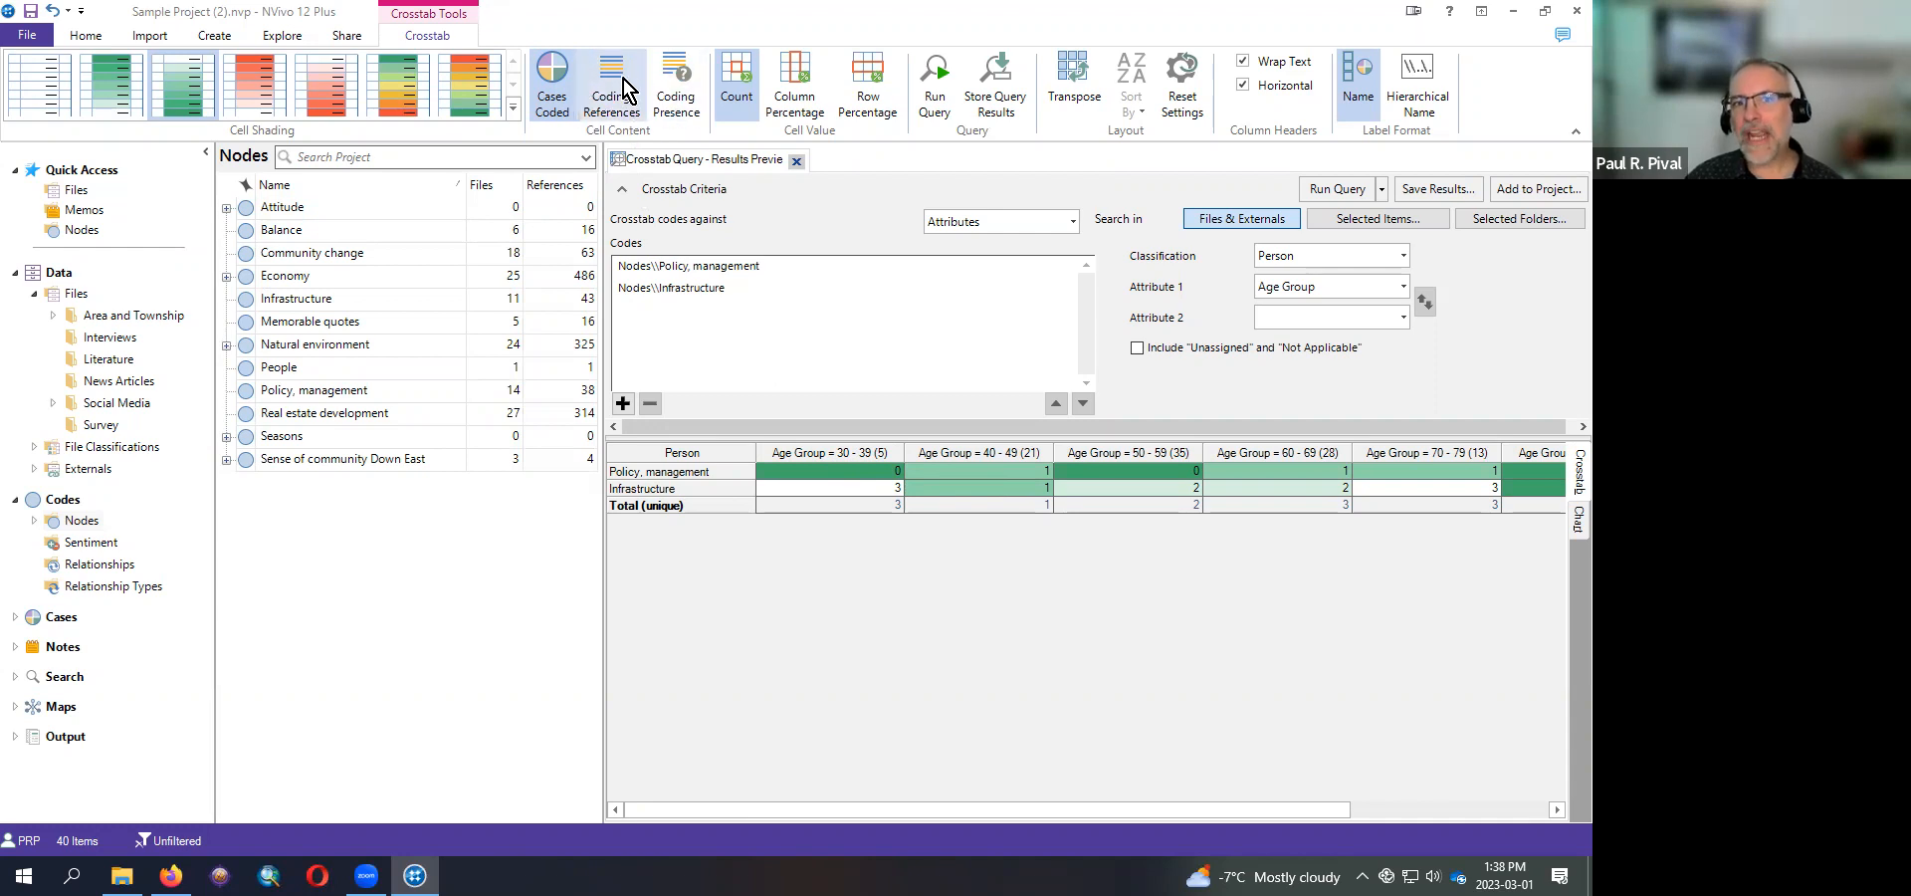
pyautogui.click(612, 102)
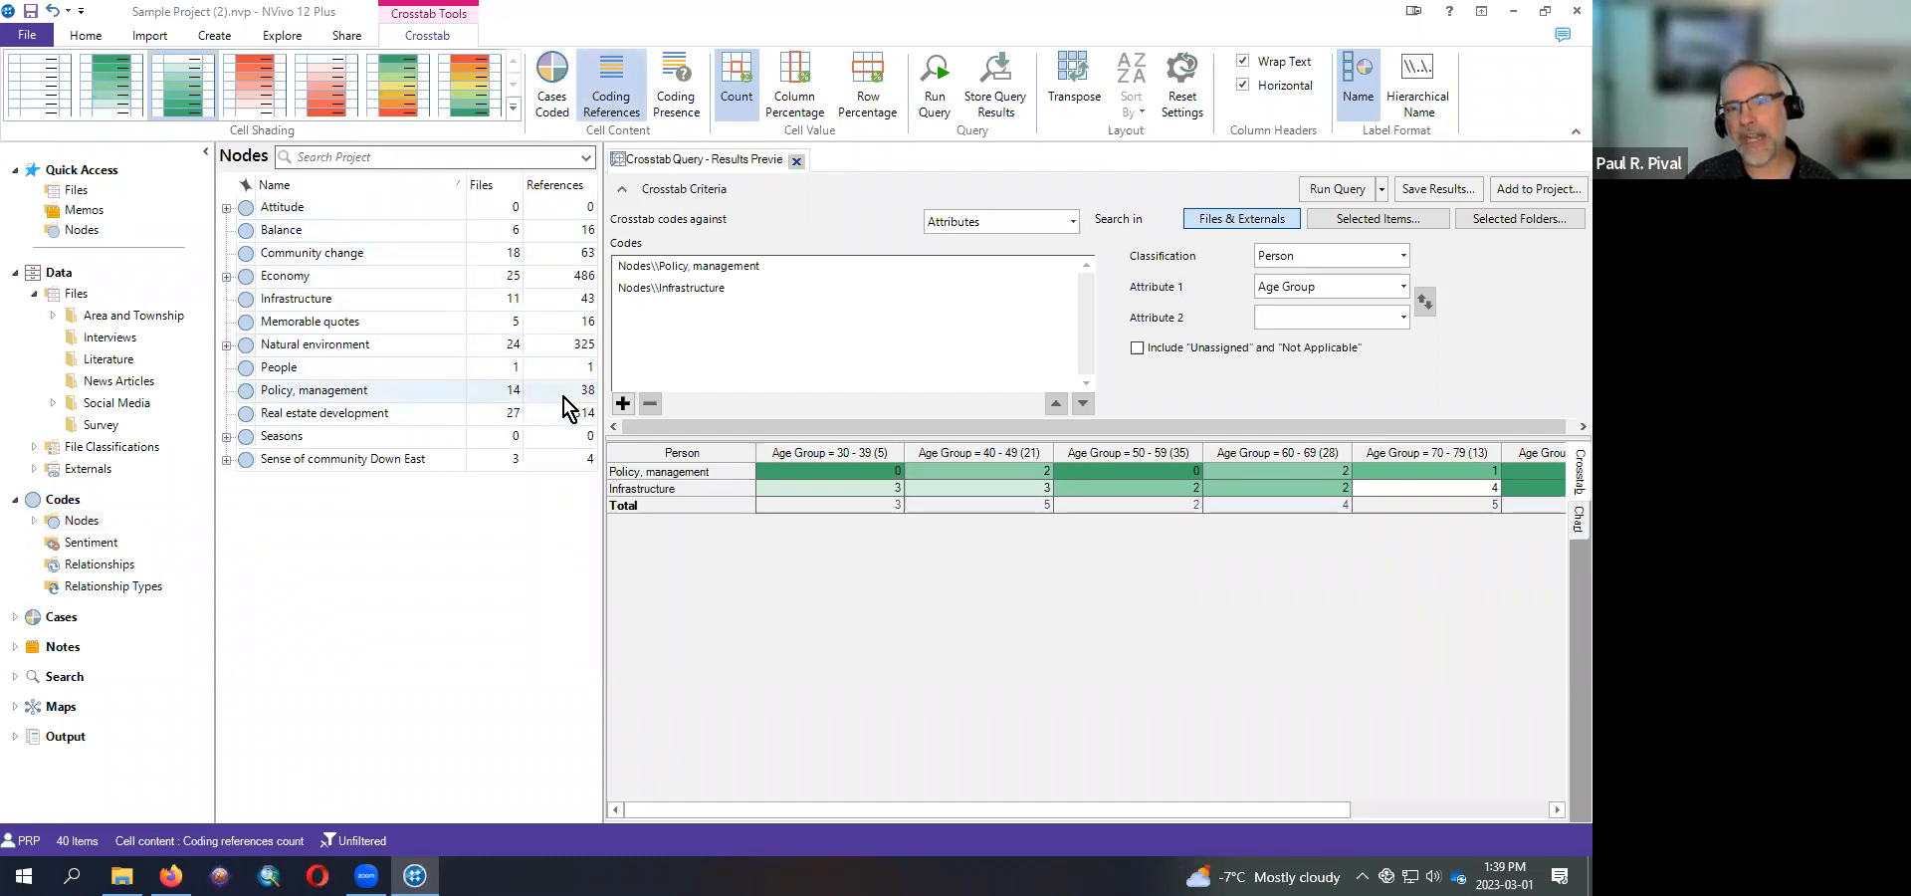
pyautogui.doubleClick(888, 488)
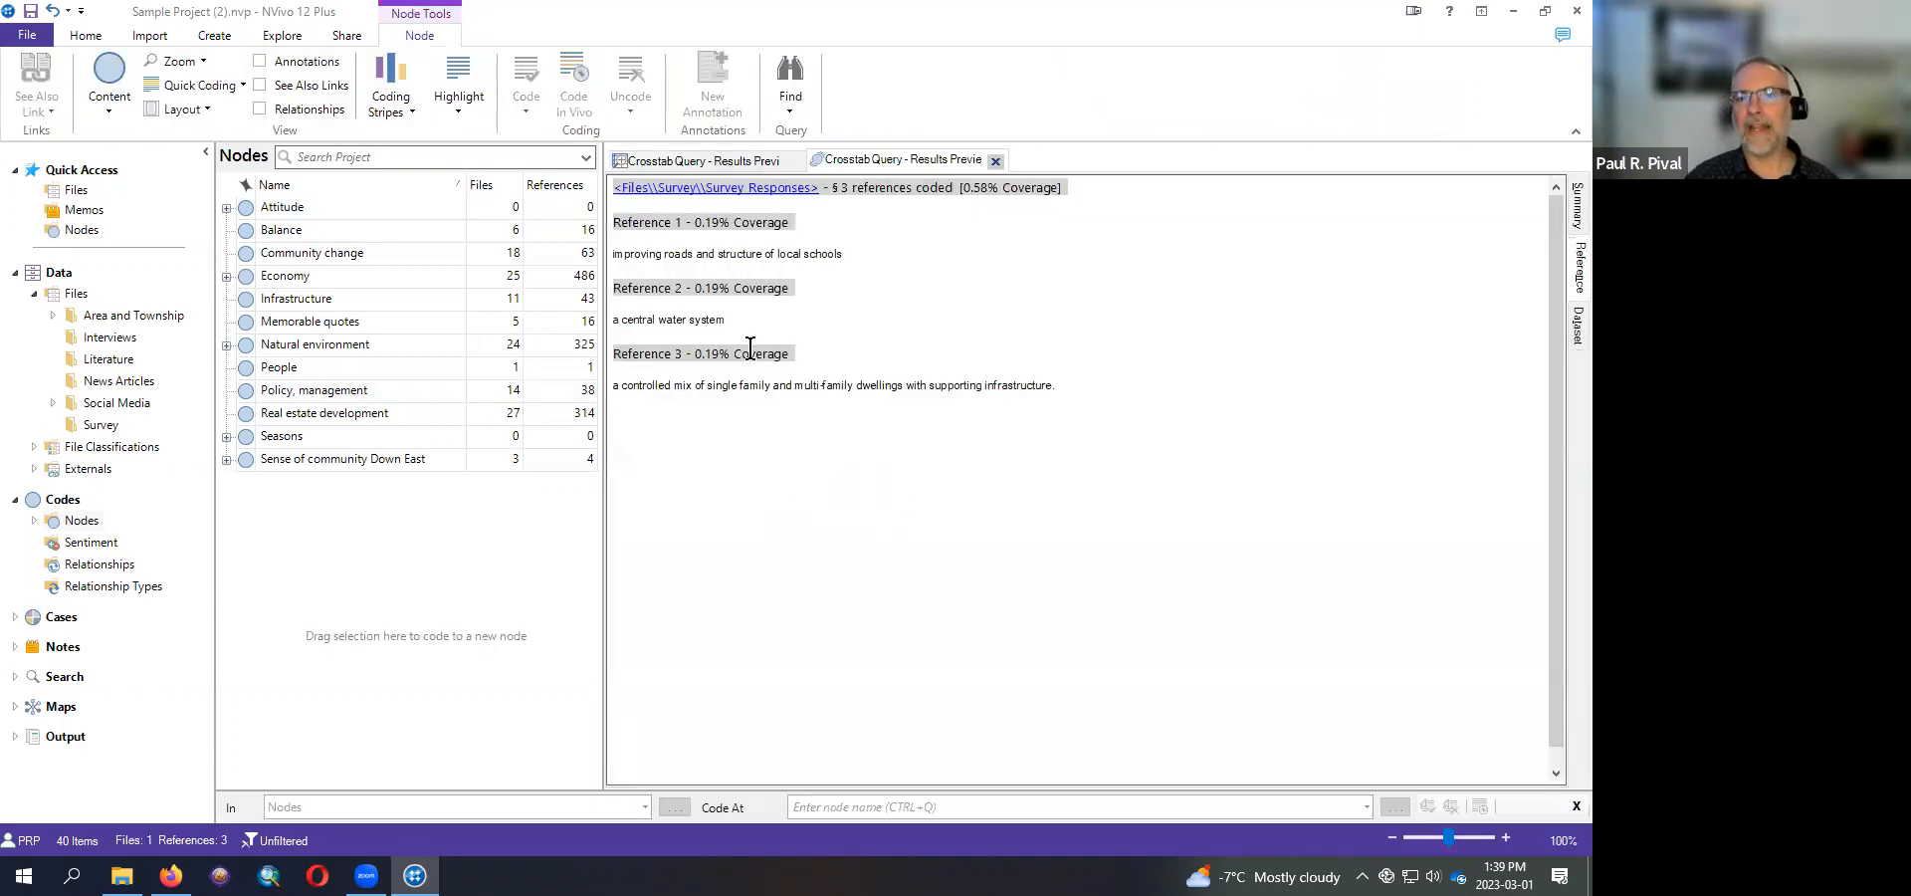
# - Enlarge the text of the coded Infrastructure references to 130% zoom
pyautogui.click(1506, 837)
pyautogui.click(1507, 838)
pyautogui.click(1506, 837)
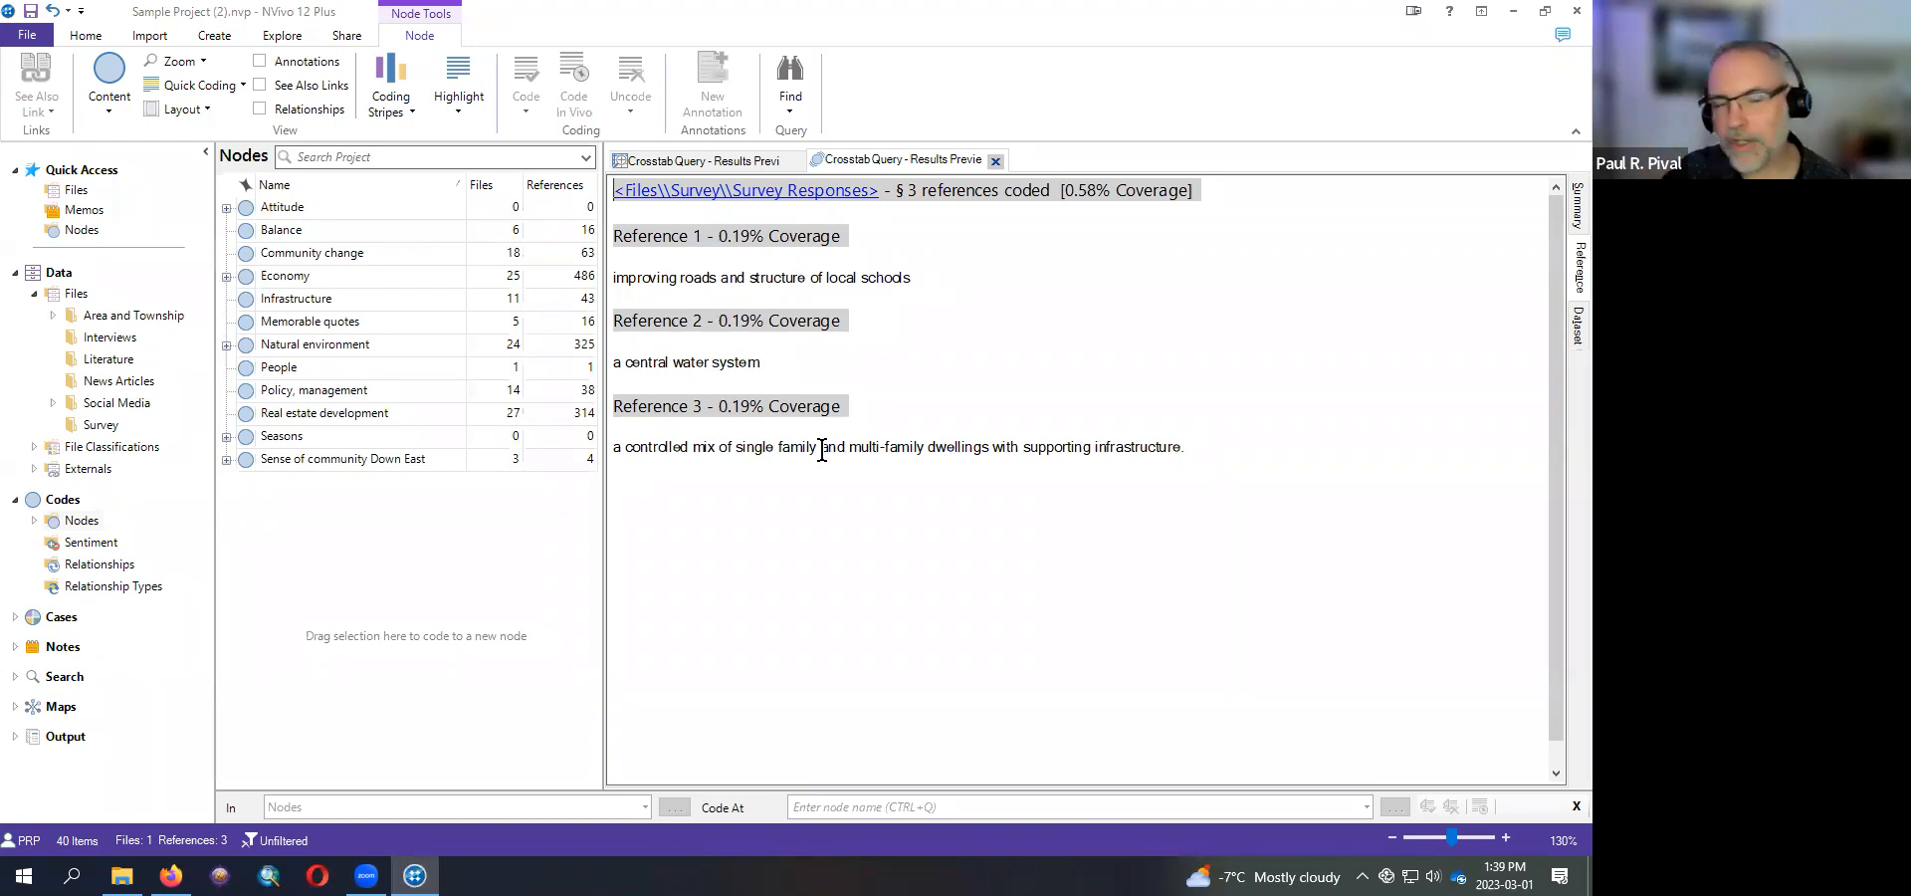
# - Return to the crosstab results, open the Infrastructure cell for age group 70 - 79, and read through its coded references
pyautogui.click(739, 161)
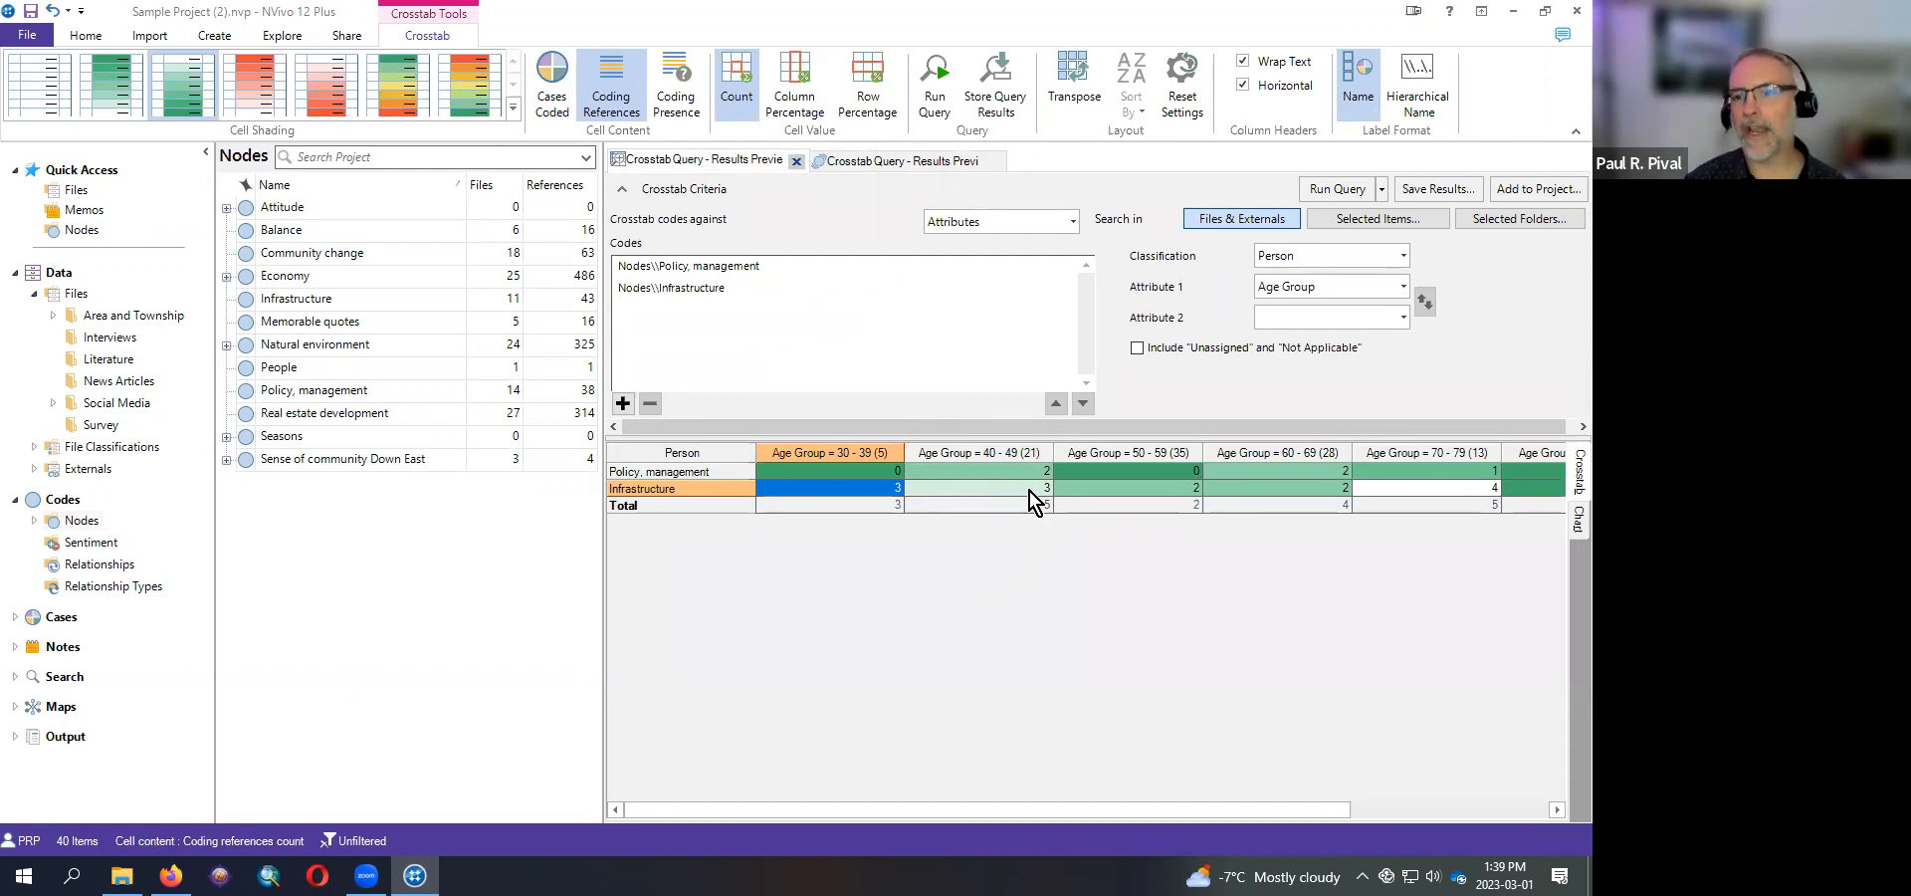
pyautogui.moveTo(971, 811); pyautogui.dragTo(1185, 808)
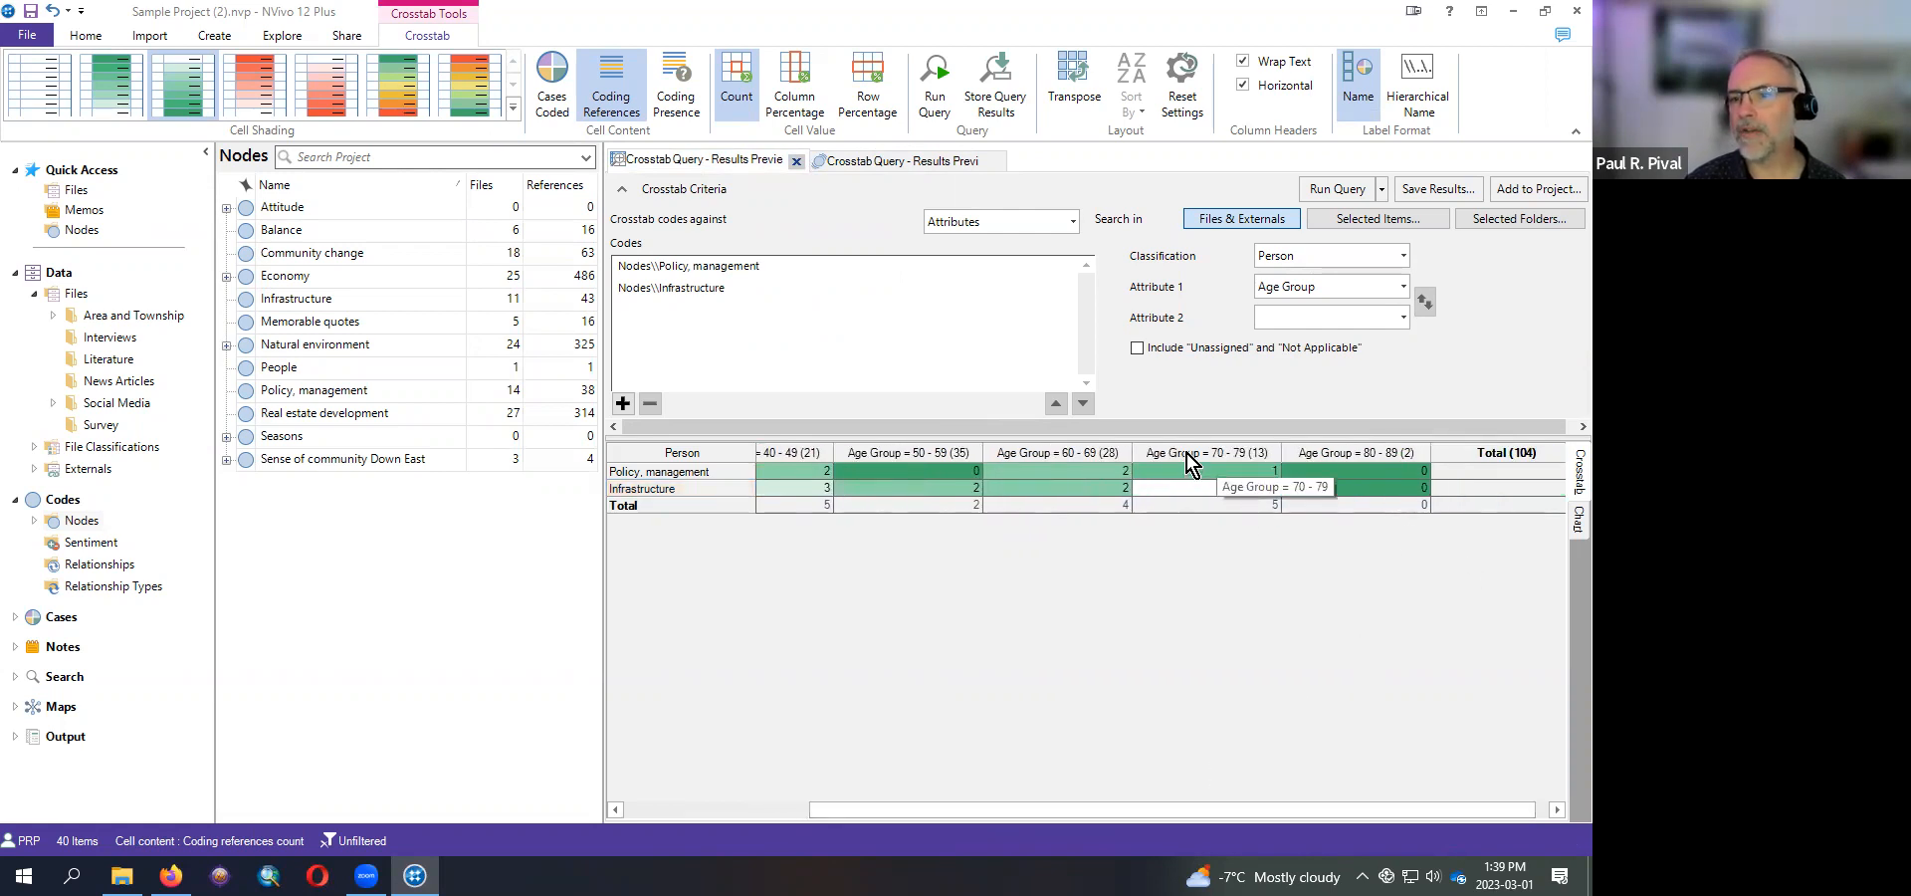
pyautogui.doubleClick(1238, 486)
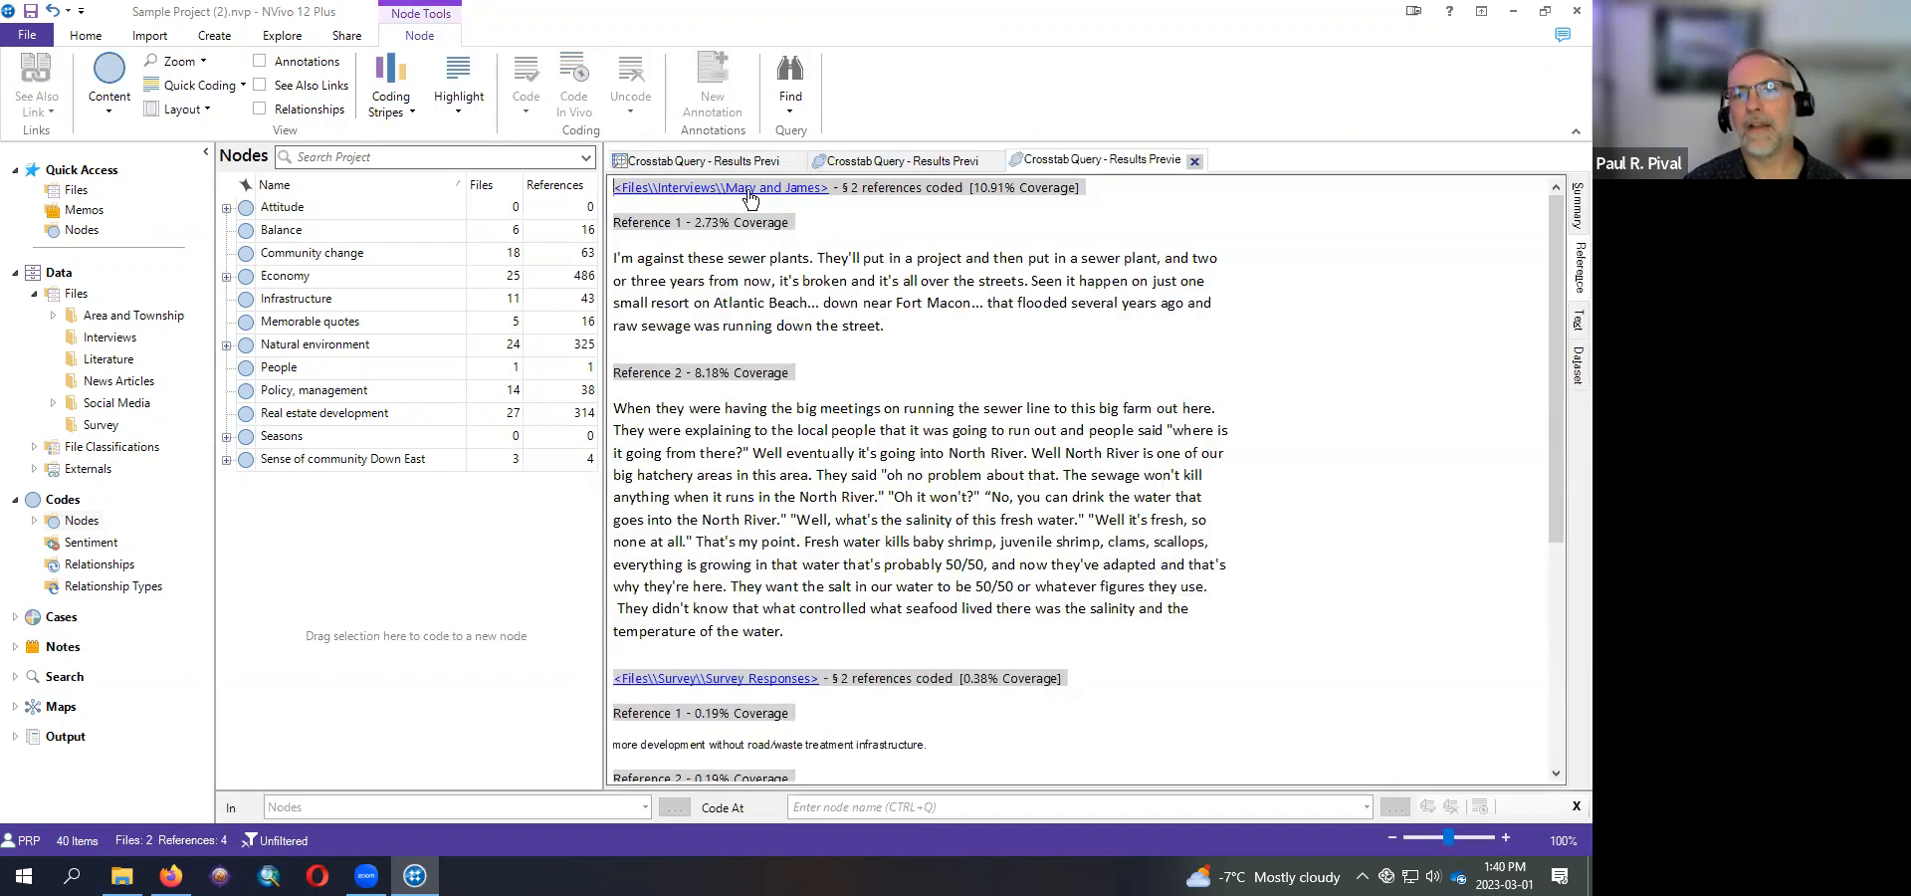
pyautogui.scroll(-3, 1013, 577)
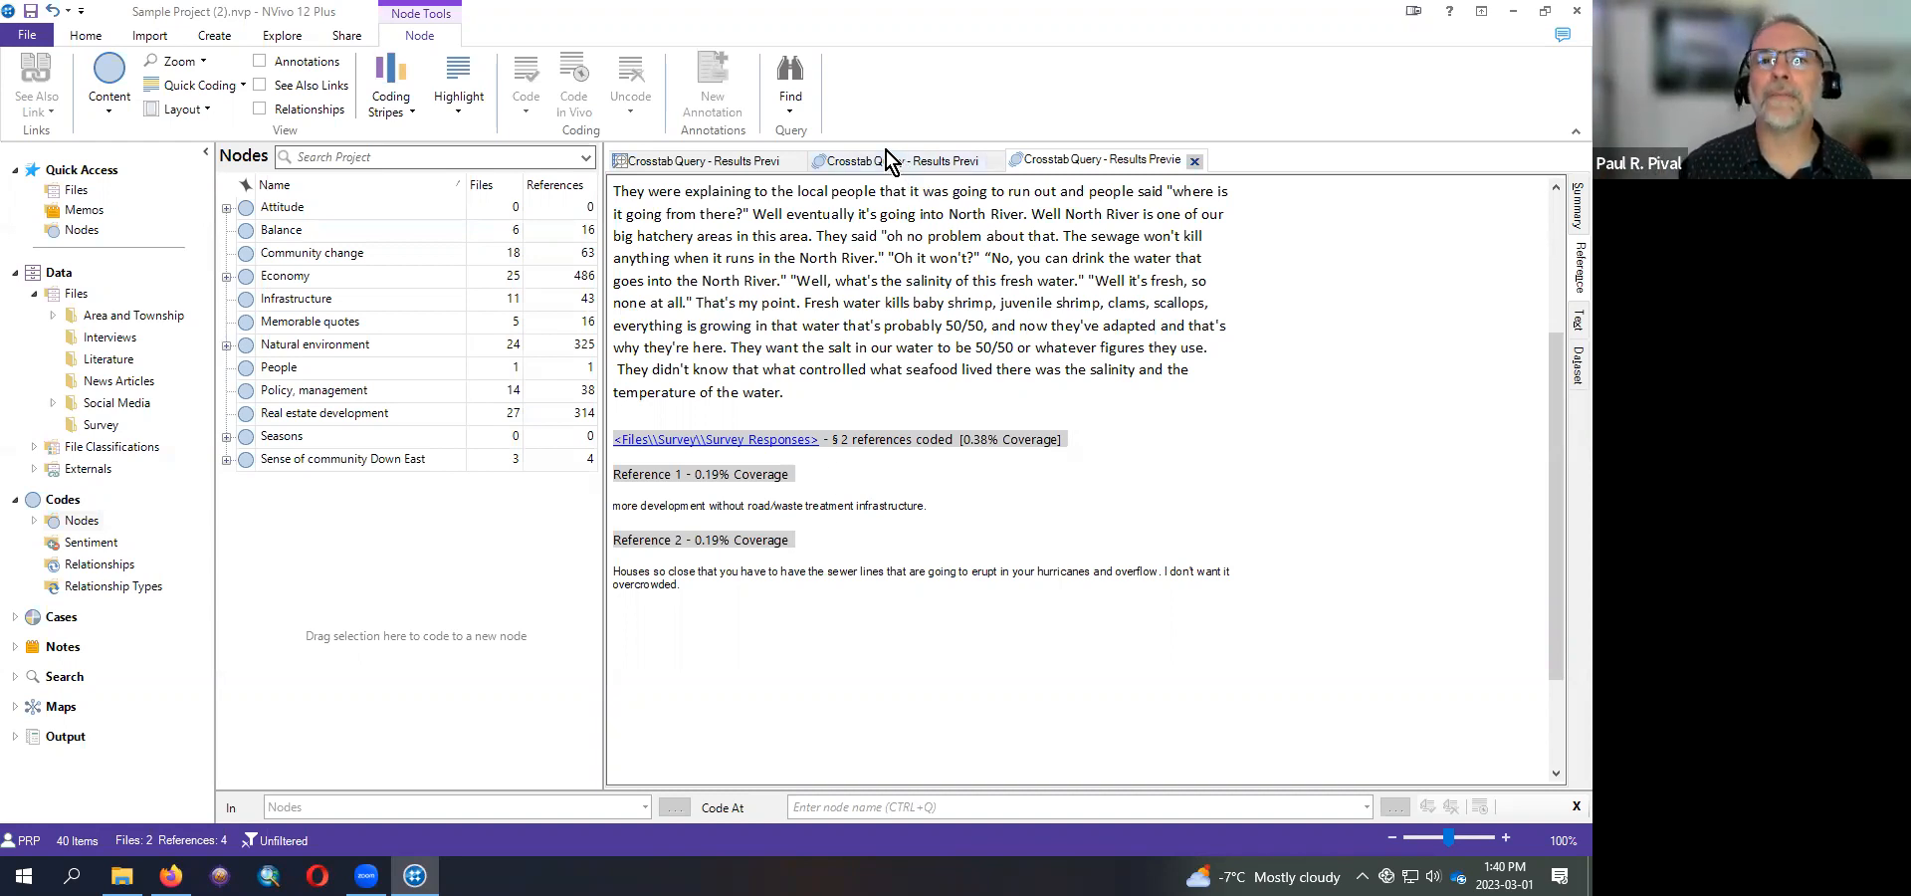
# - View the crosstab results as a chart in the 3D Stacked Bar and Grouped Column types, and return to the table
pyautogui.click(703, 162)
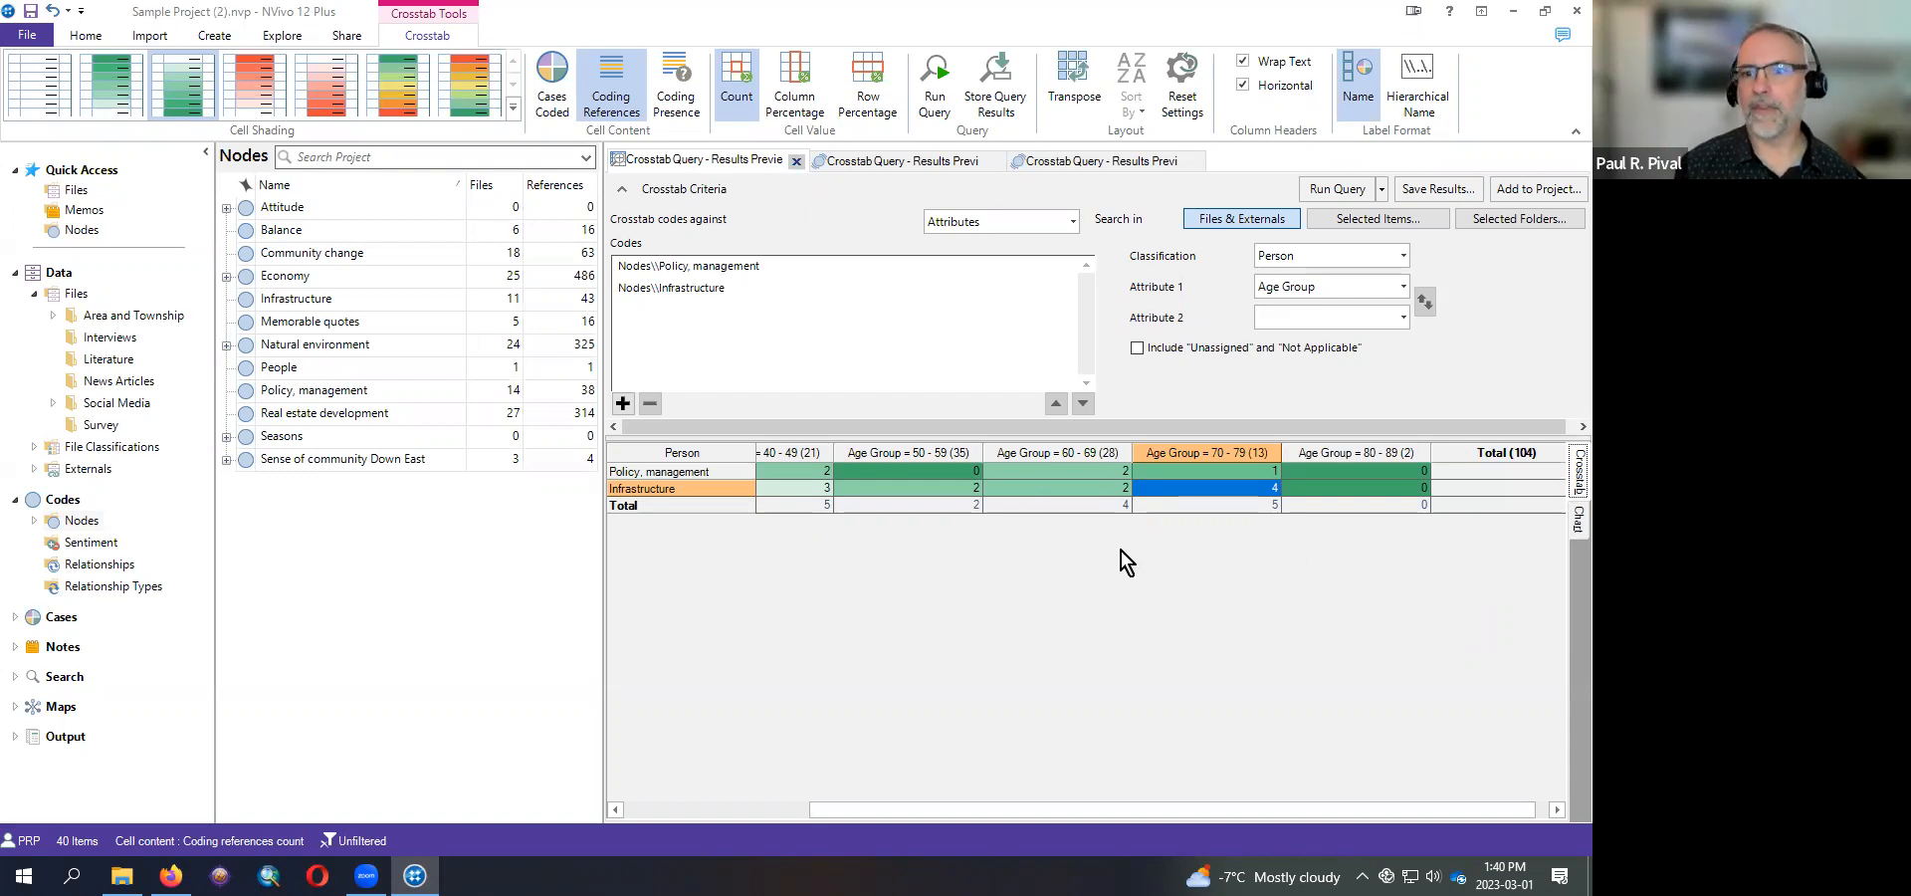
pyautogui.click(1576, 520)
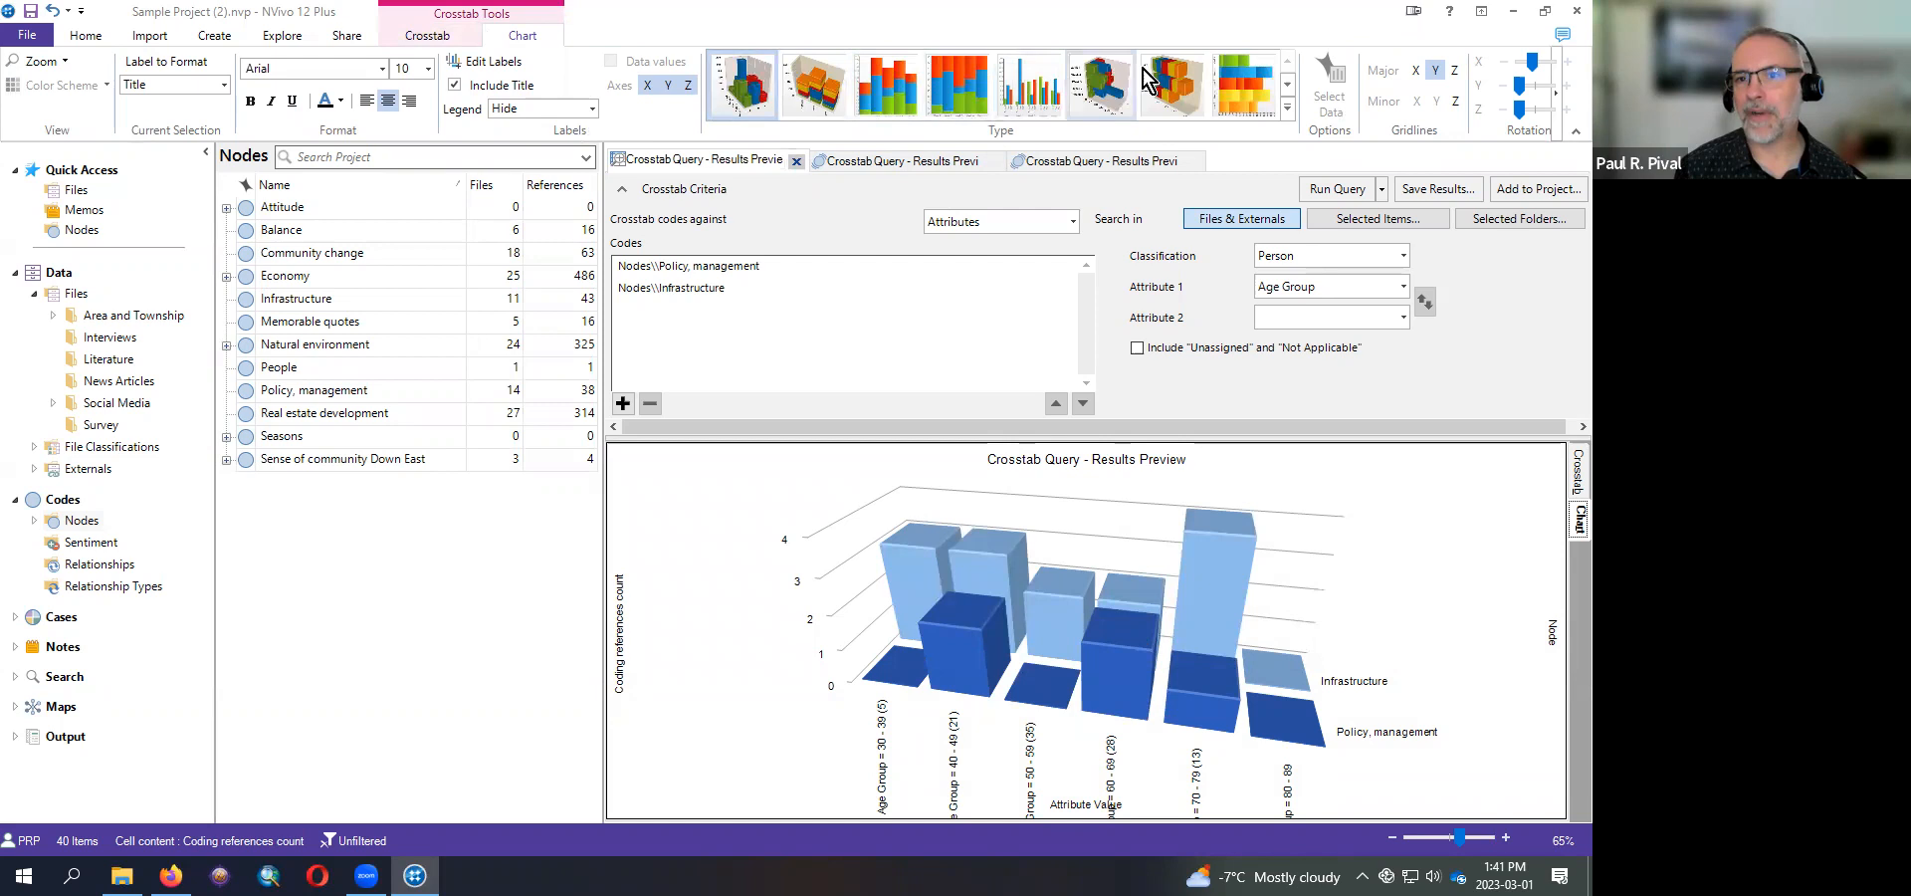
pyautogui.click(1239, 82)
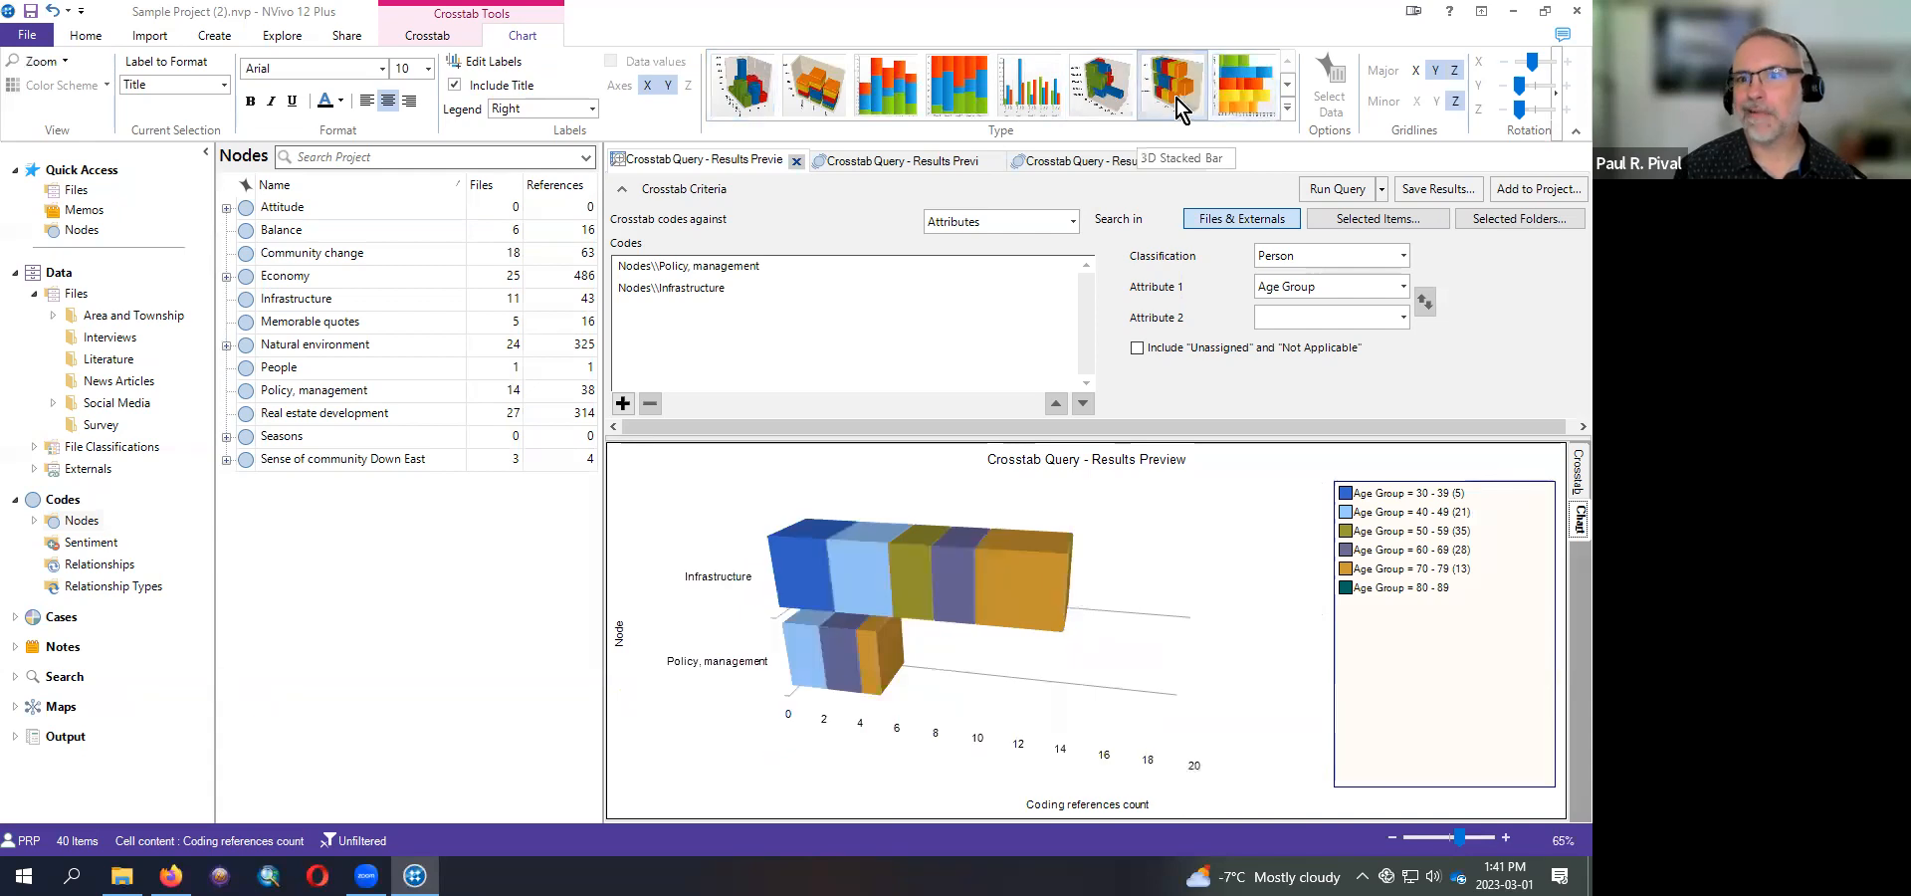
pyautogui.click(1049, 112)
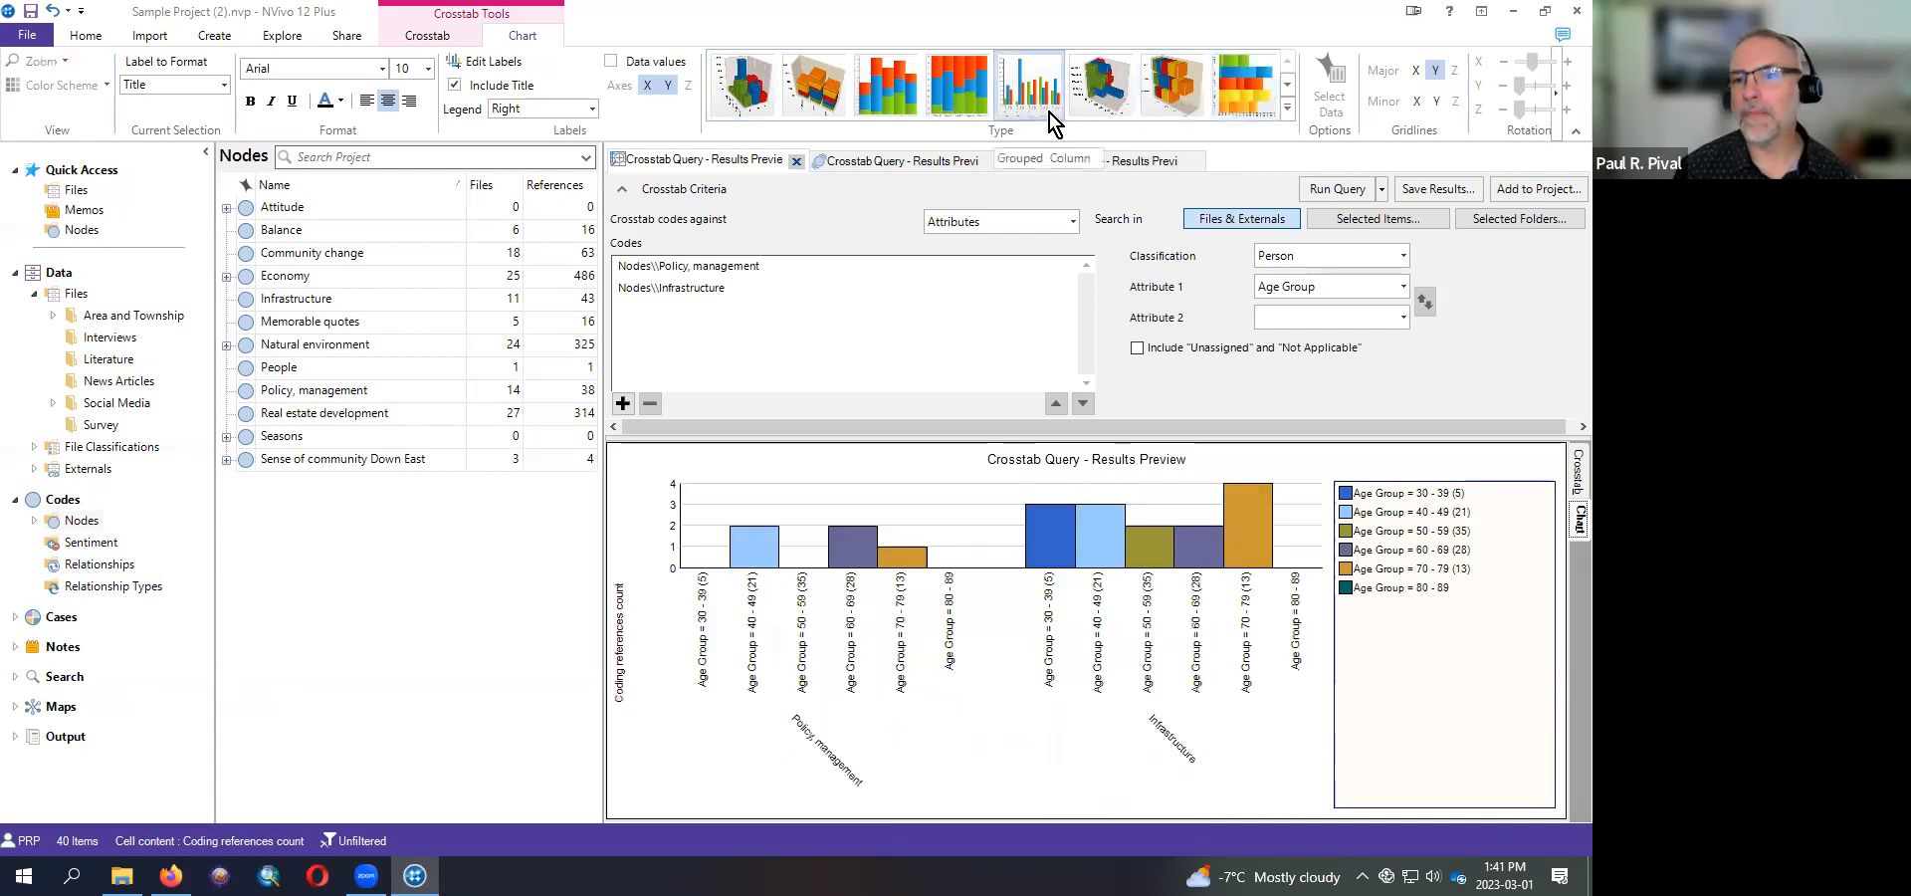
pyautogui.click(1566, 478)
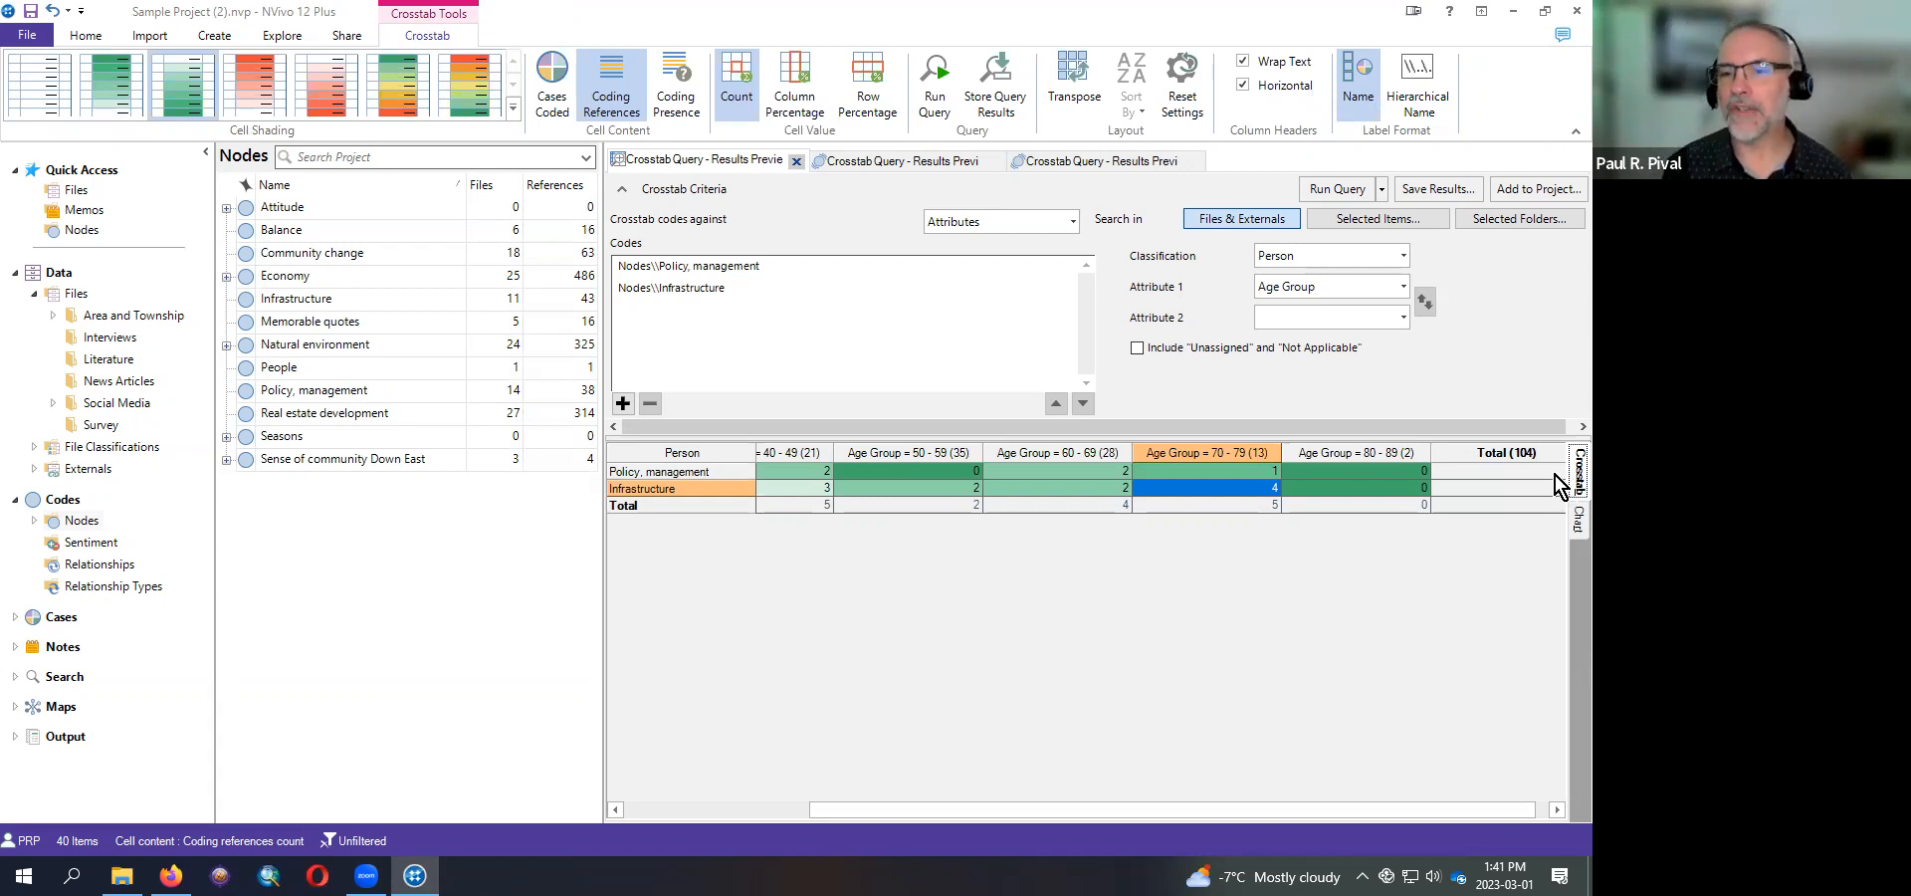
# - Check the file types available for exporting the crosstab results, and cancel the export
pyautogui.click(1155, 643)
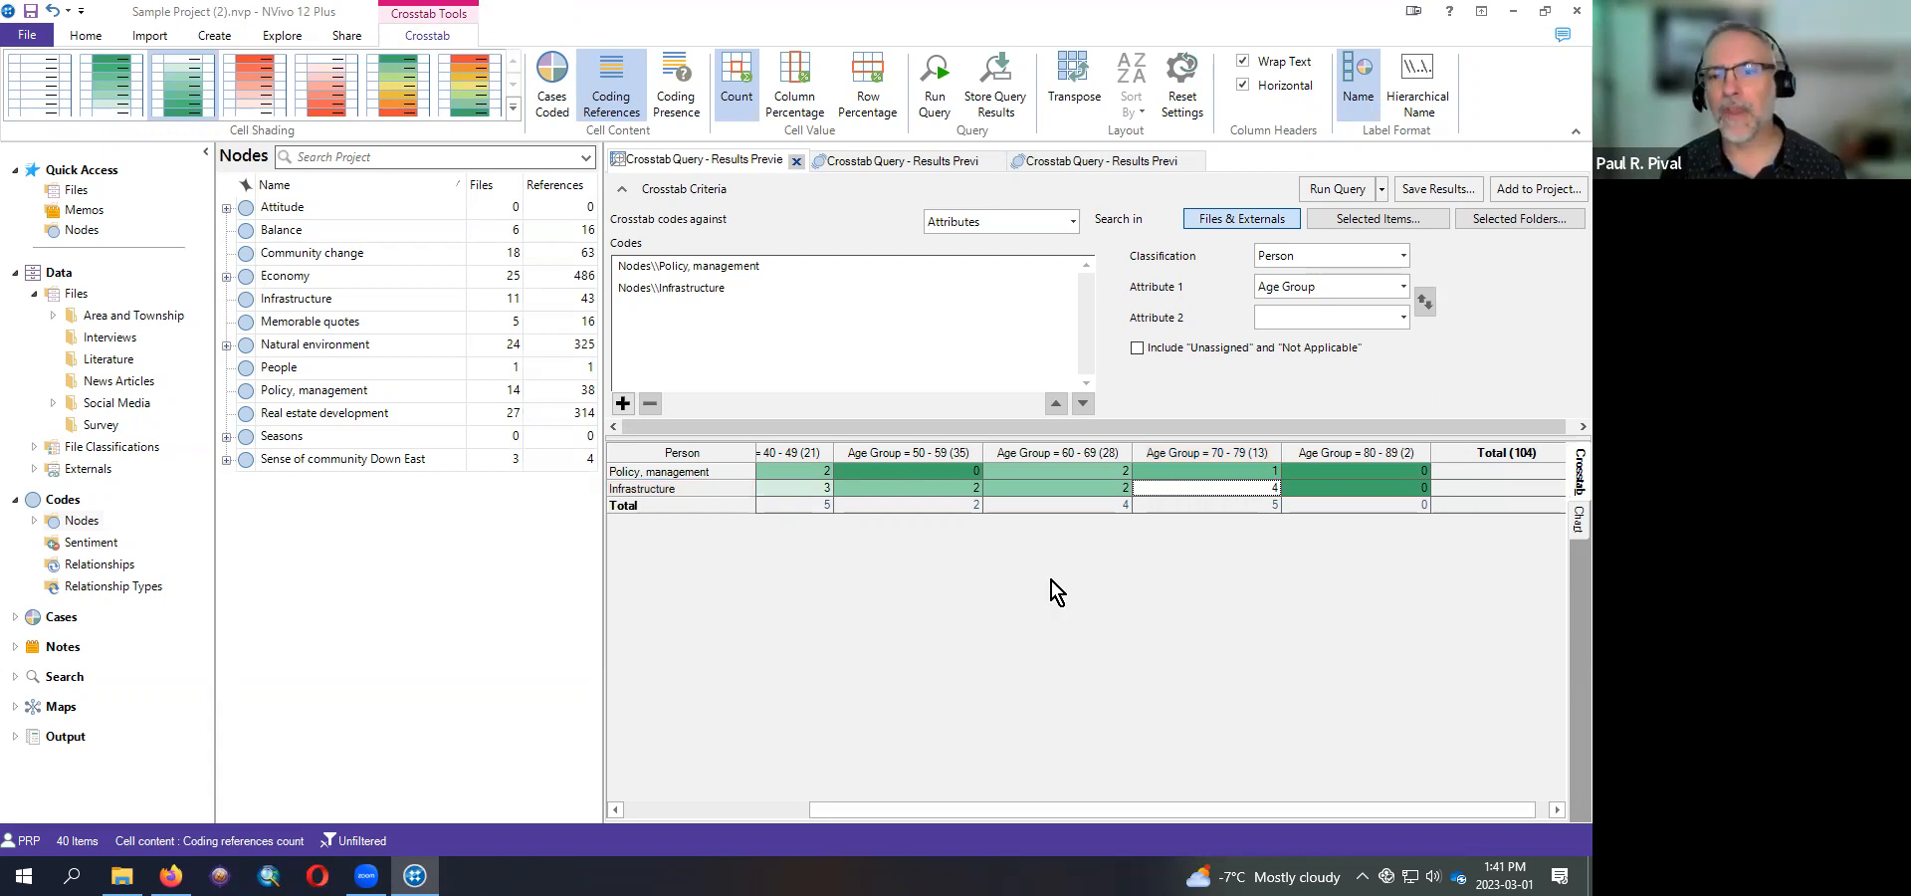
pyautogui.rightClick(927, 614)
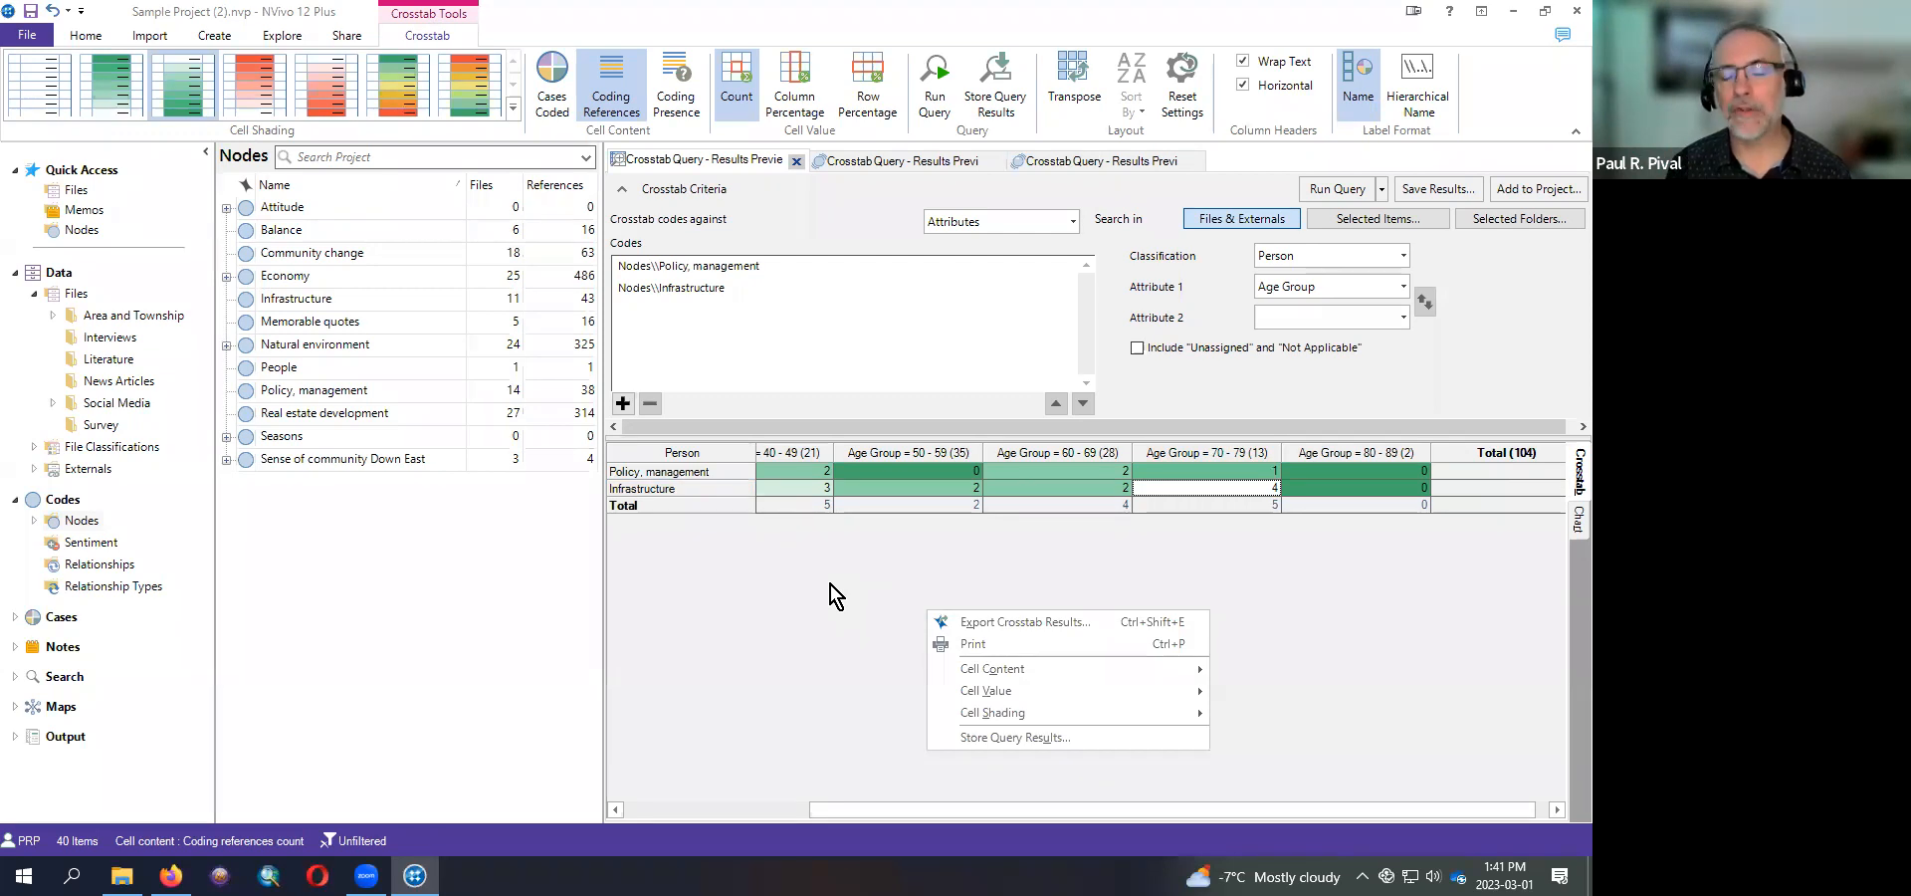
pyautogui.click(1013, 629)
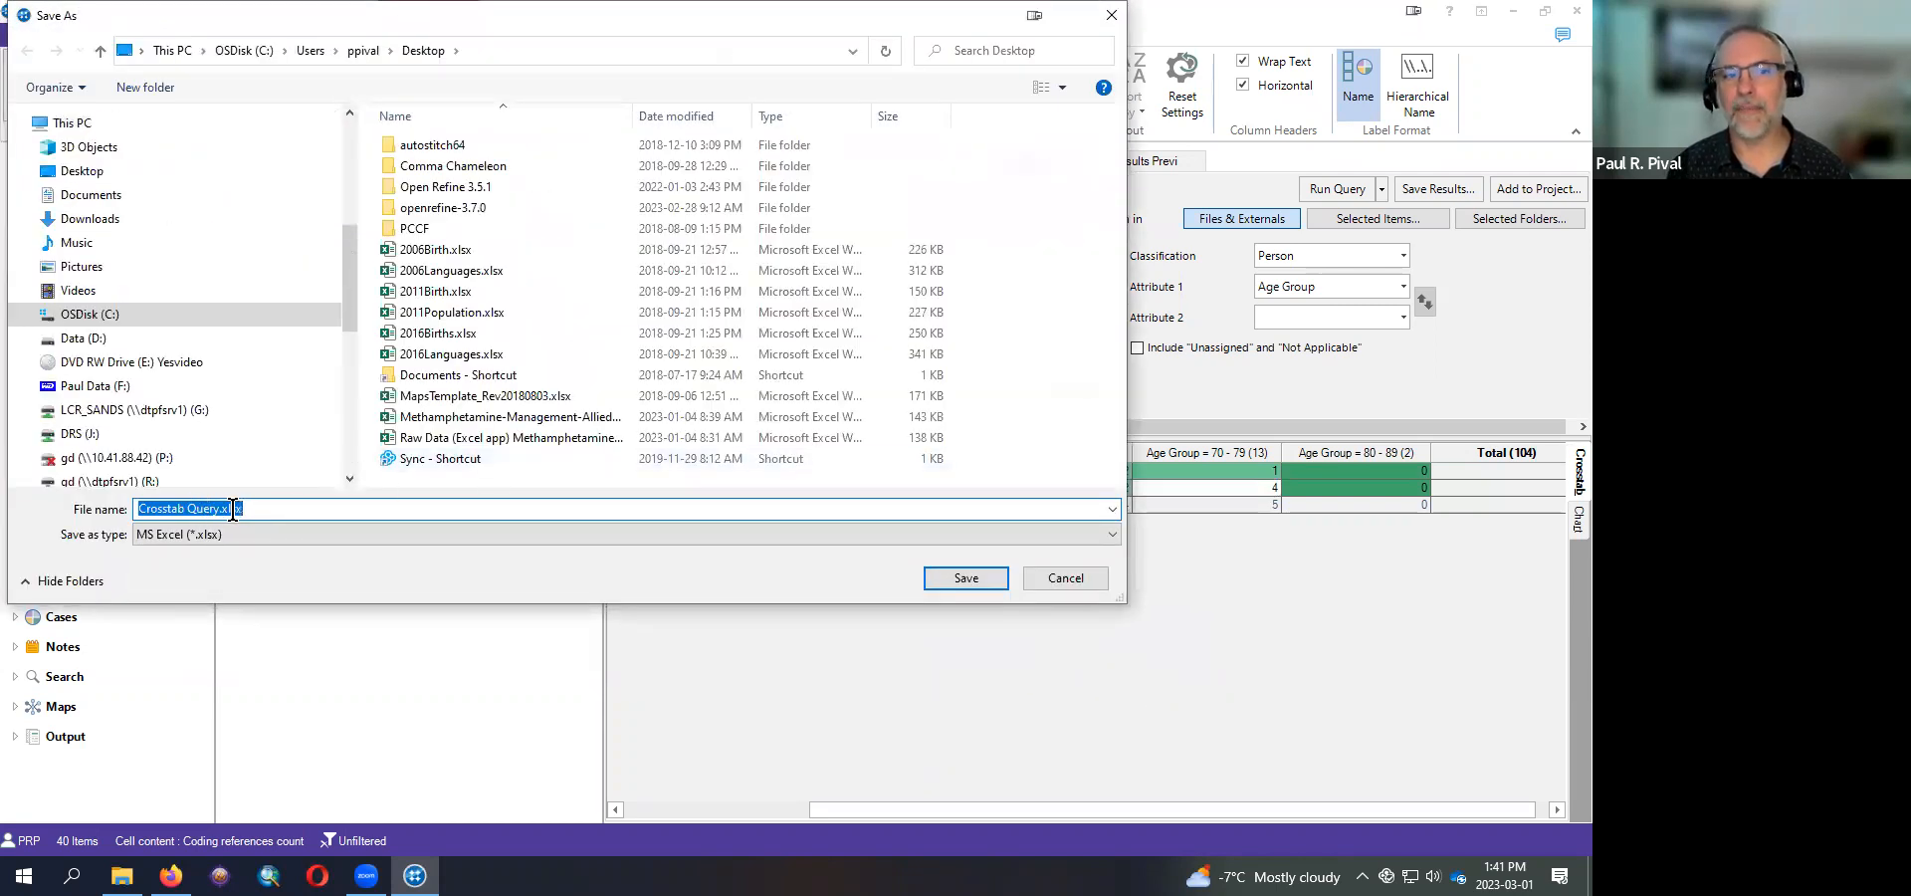
pyautogui.click(237, 534)
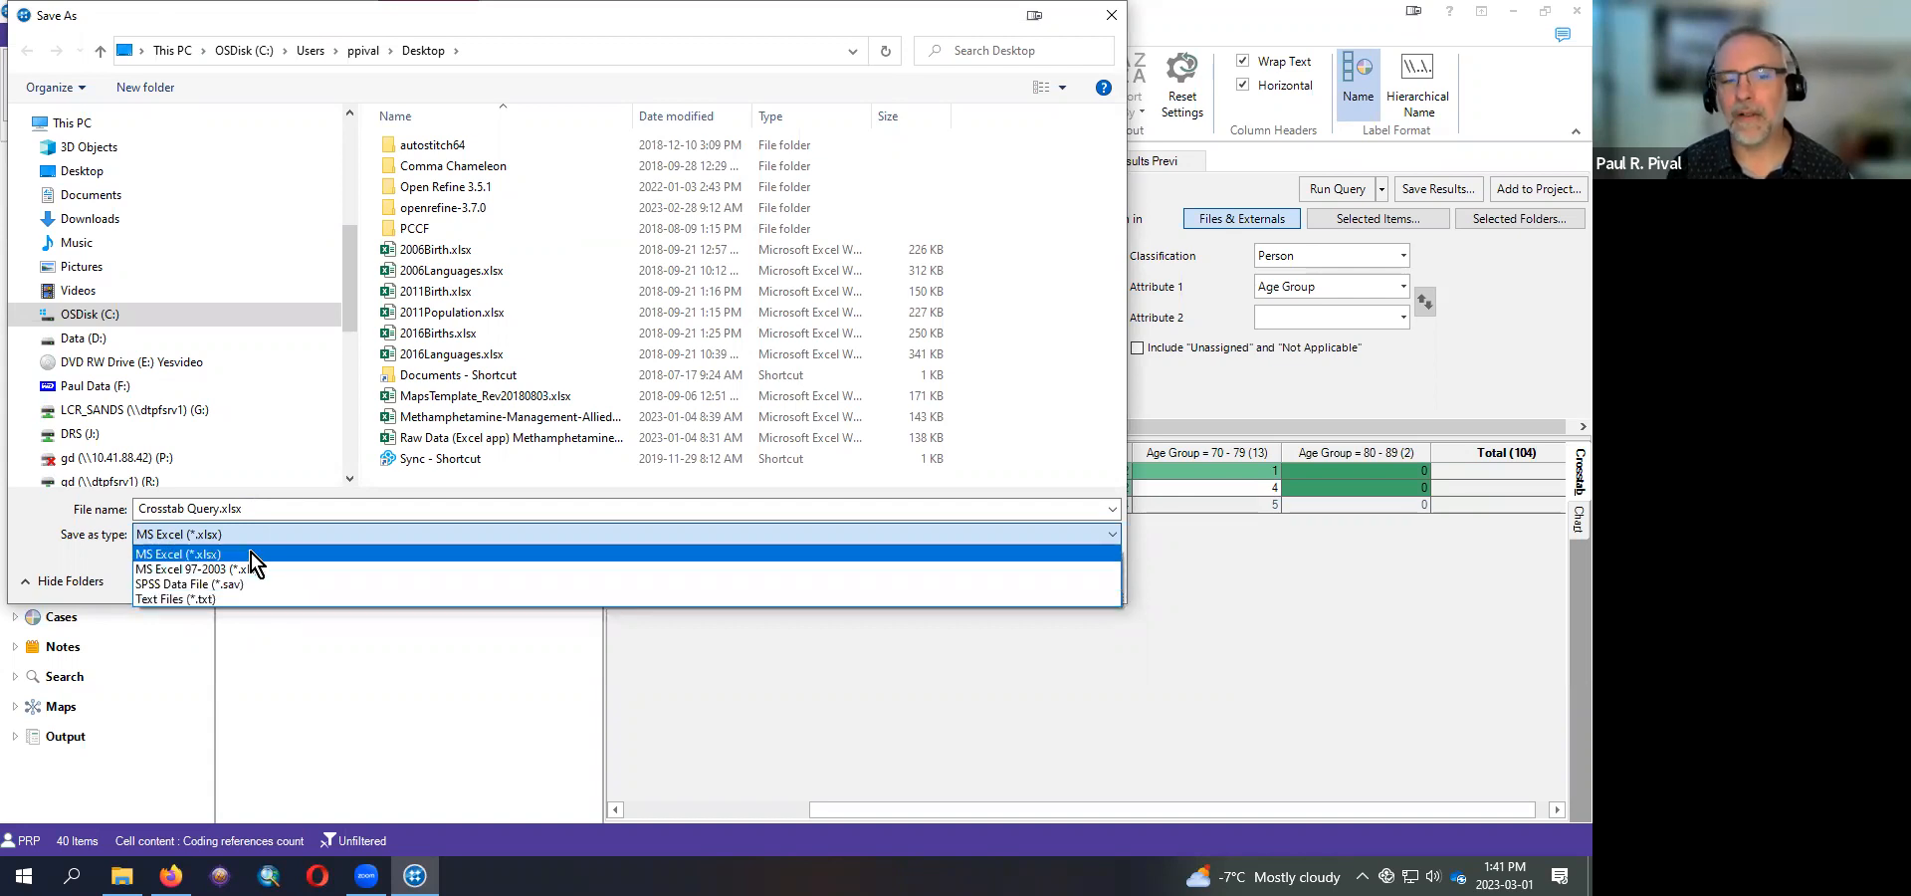
pyautogui.click(251, 554)
pyautogui.click(1098, 570)
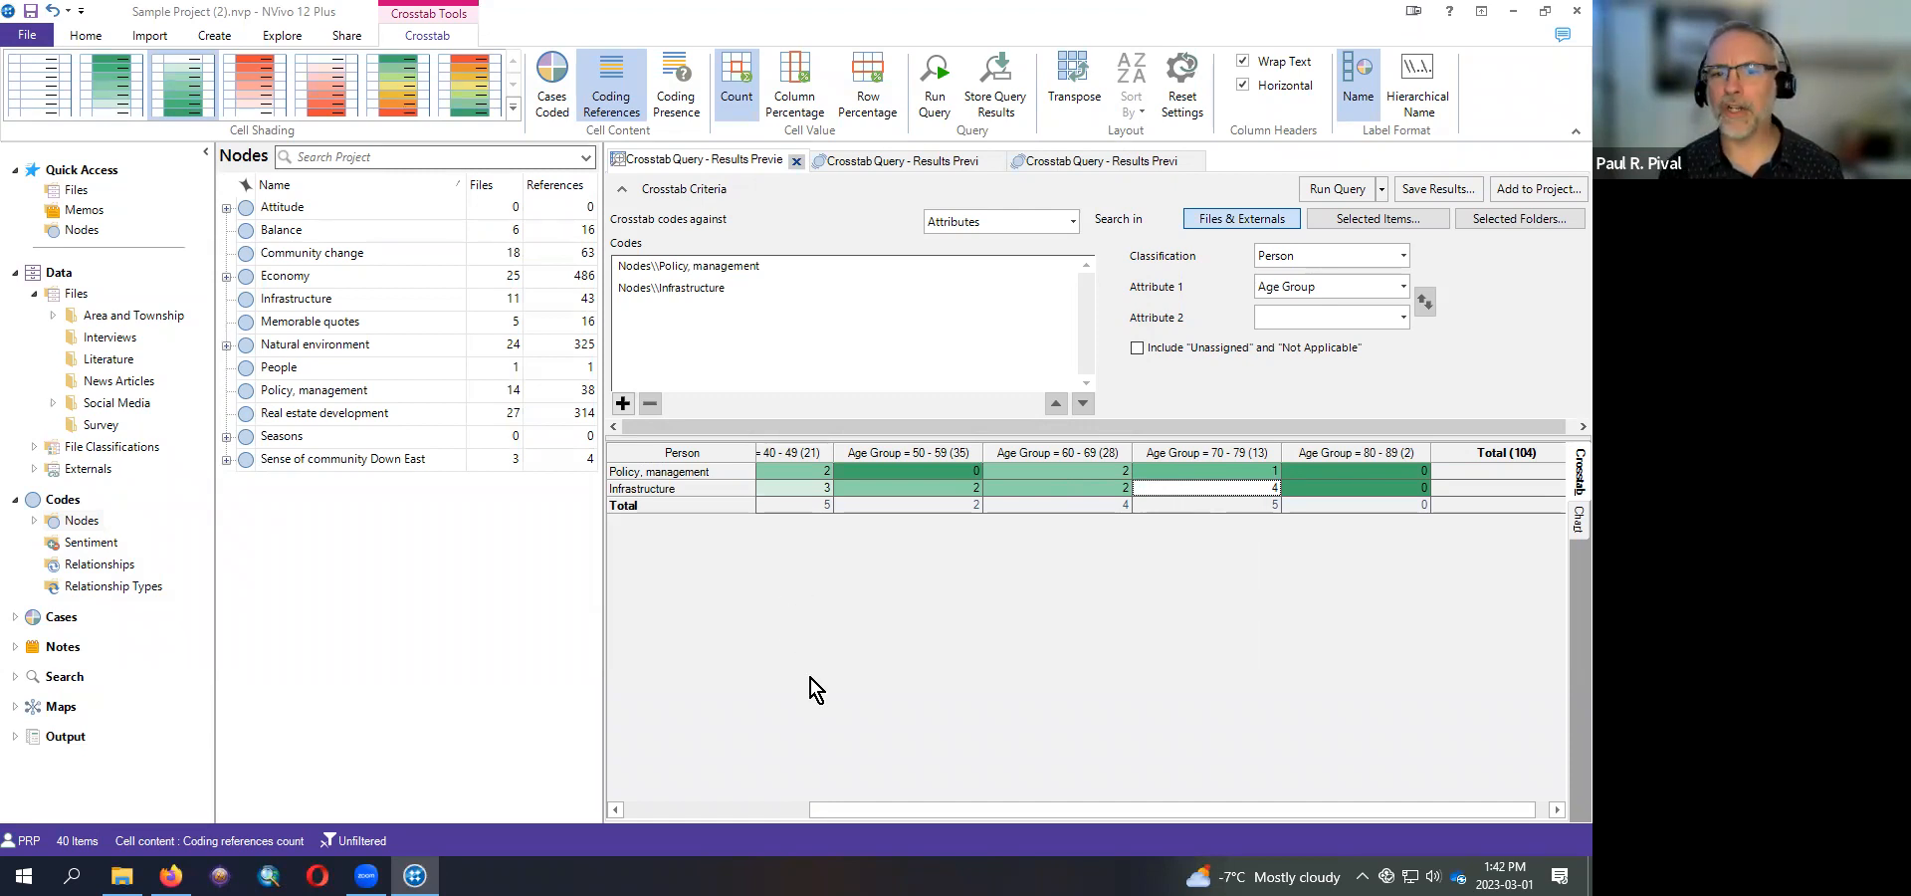
# - Transpose the crosstab so the age groups form the rows and the two nodes form the columns
pyautogui.moveTo(912, 803); pyautogui.dragTo(709, 790)
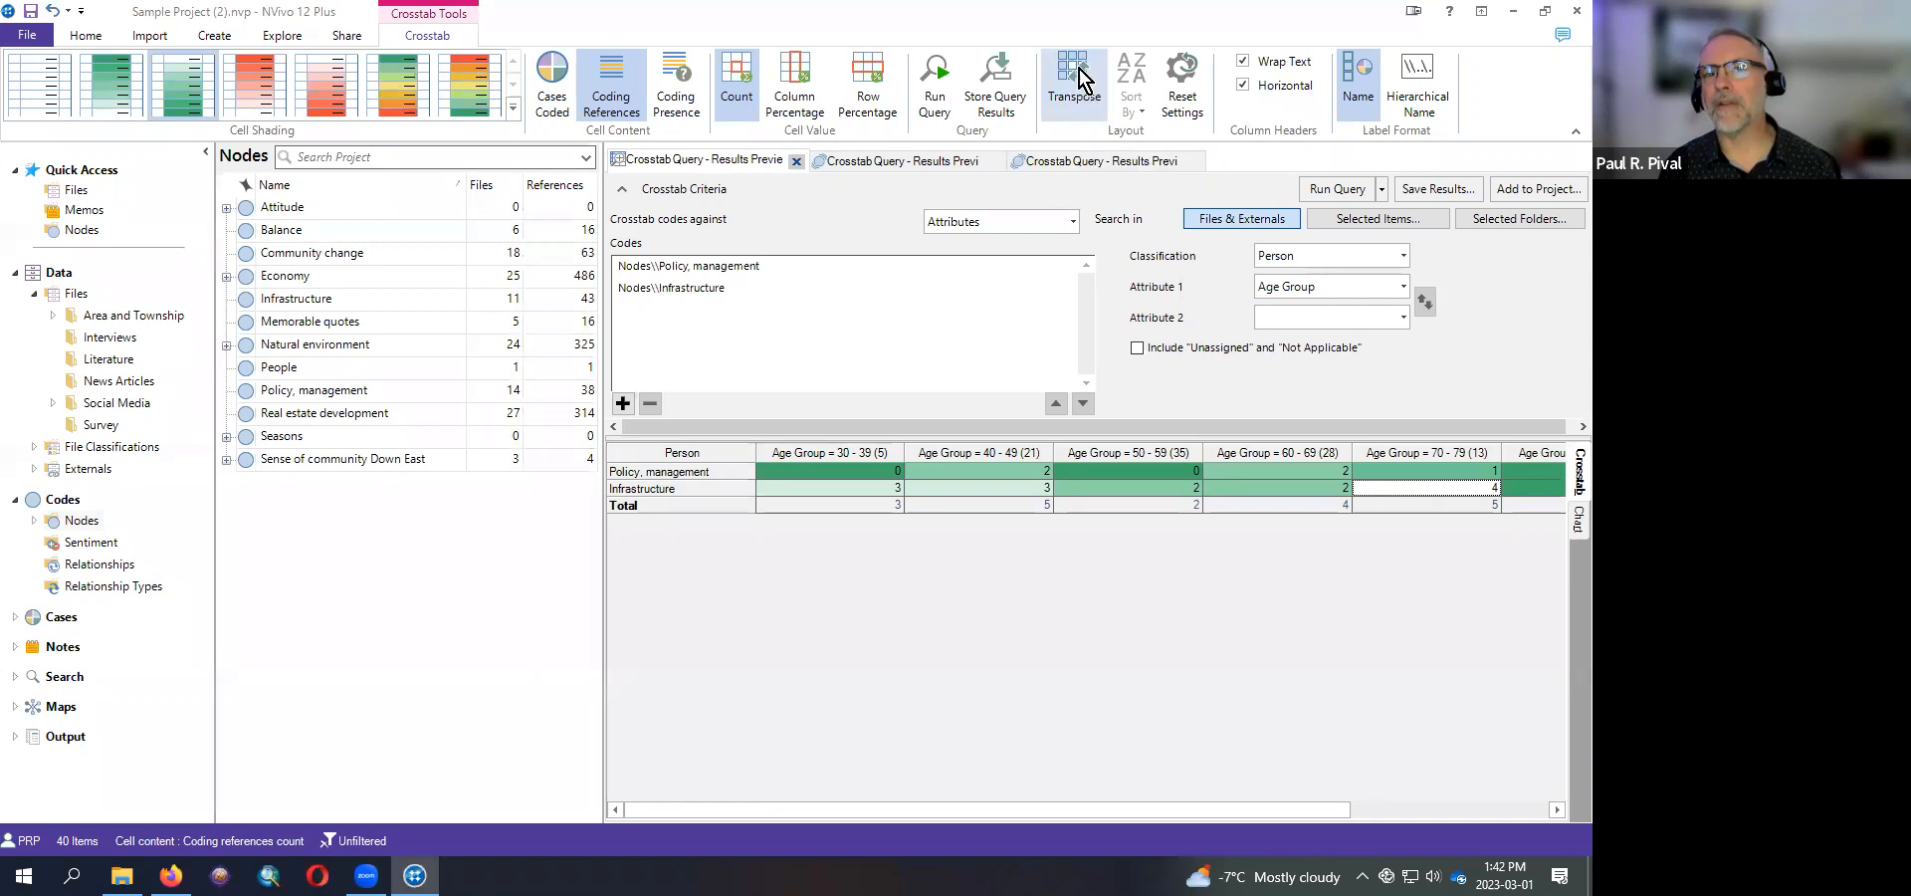
pyautogui.click(1073, 101)
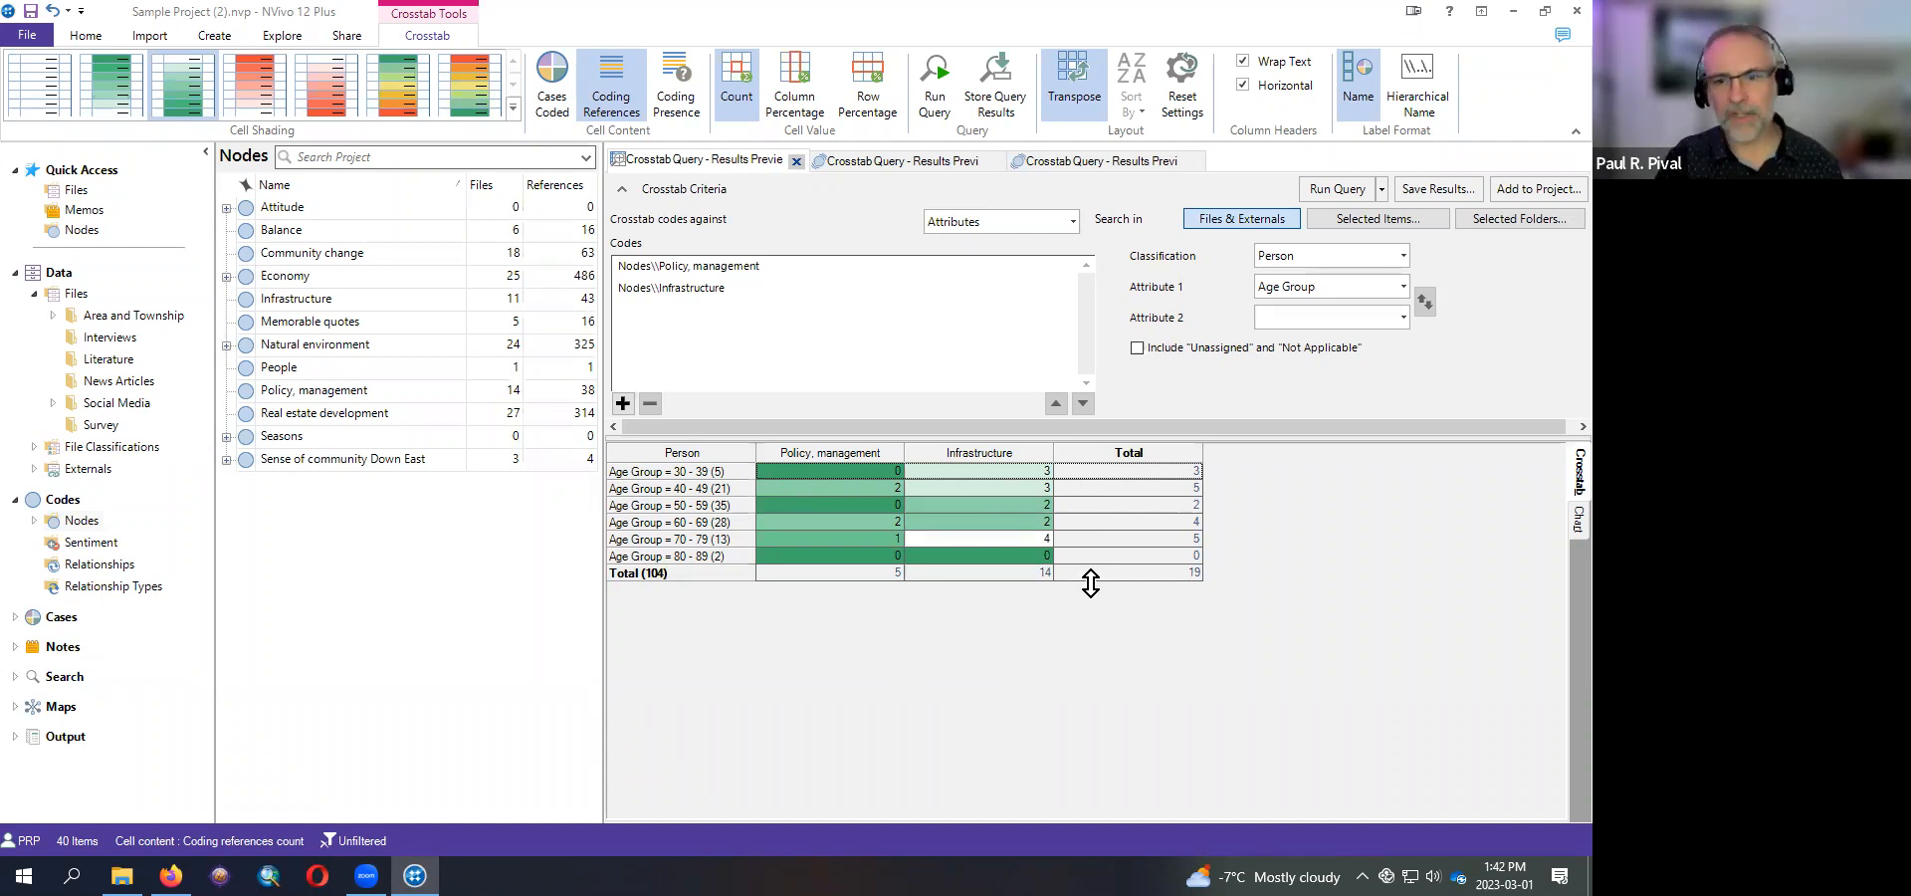
pyautogui.click(1085, 101)
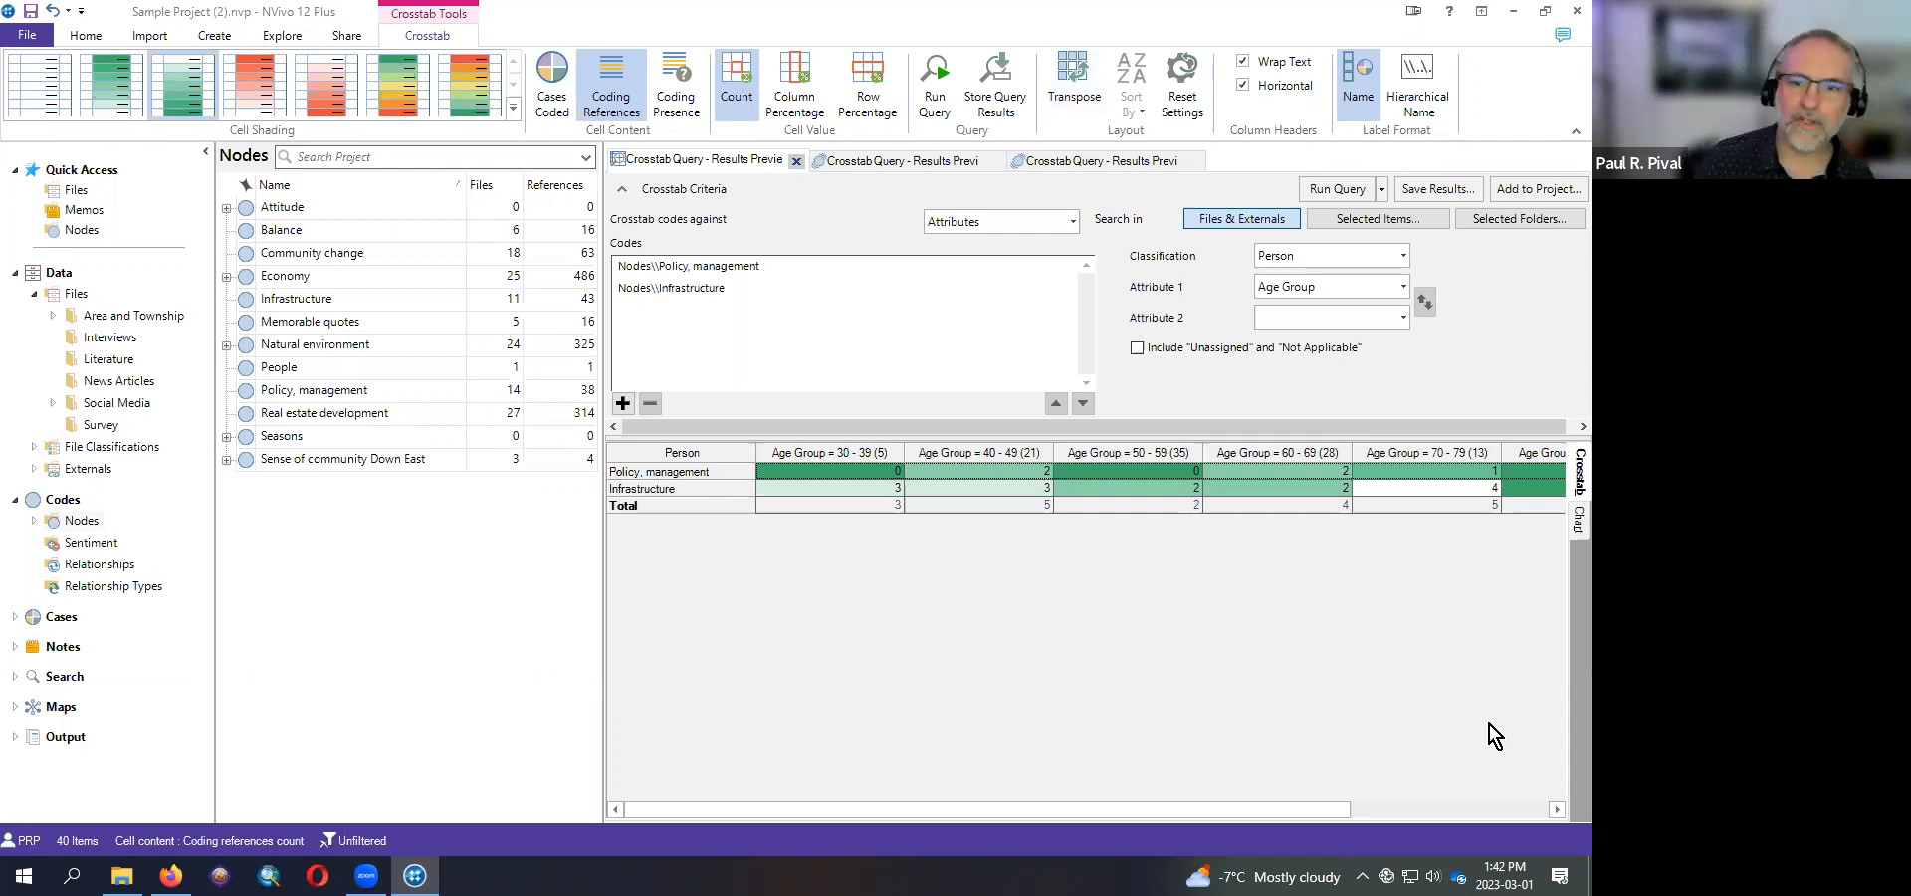
pyautogui.click(1076, 88)
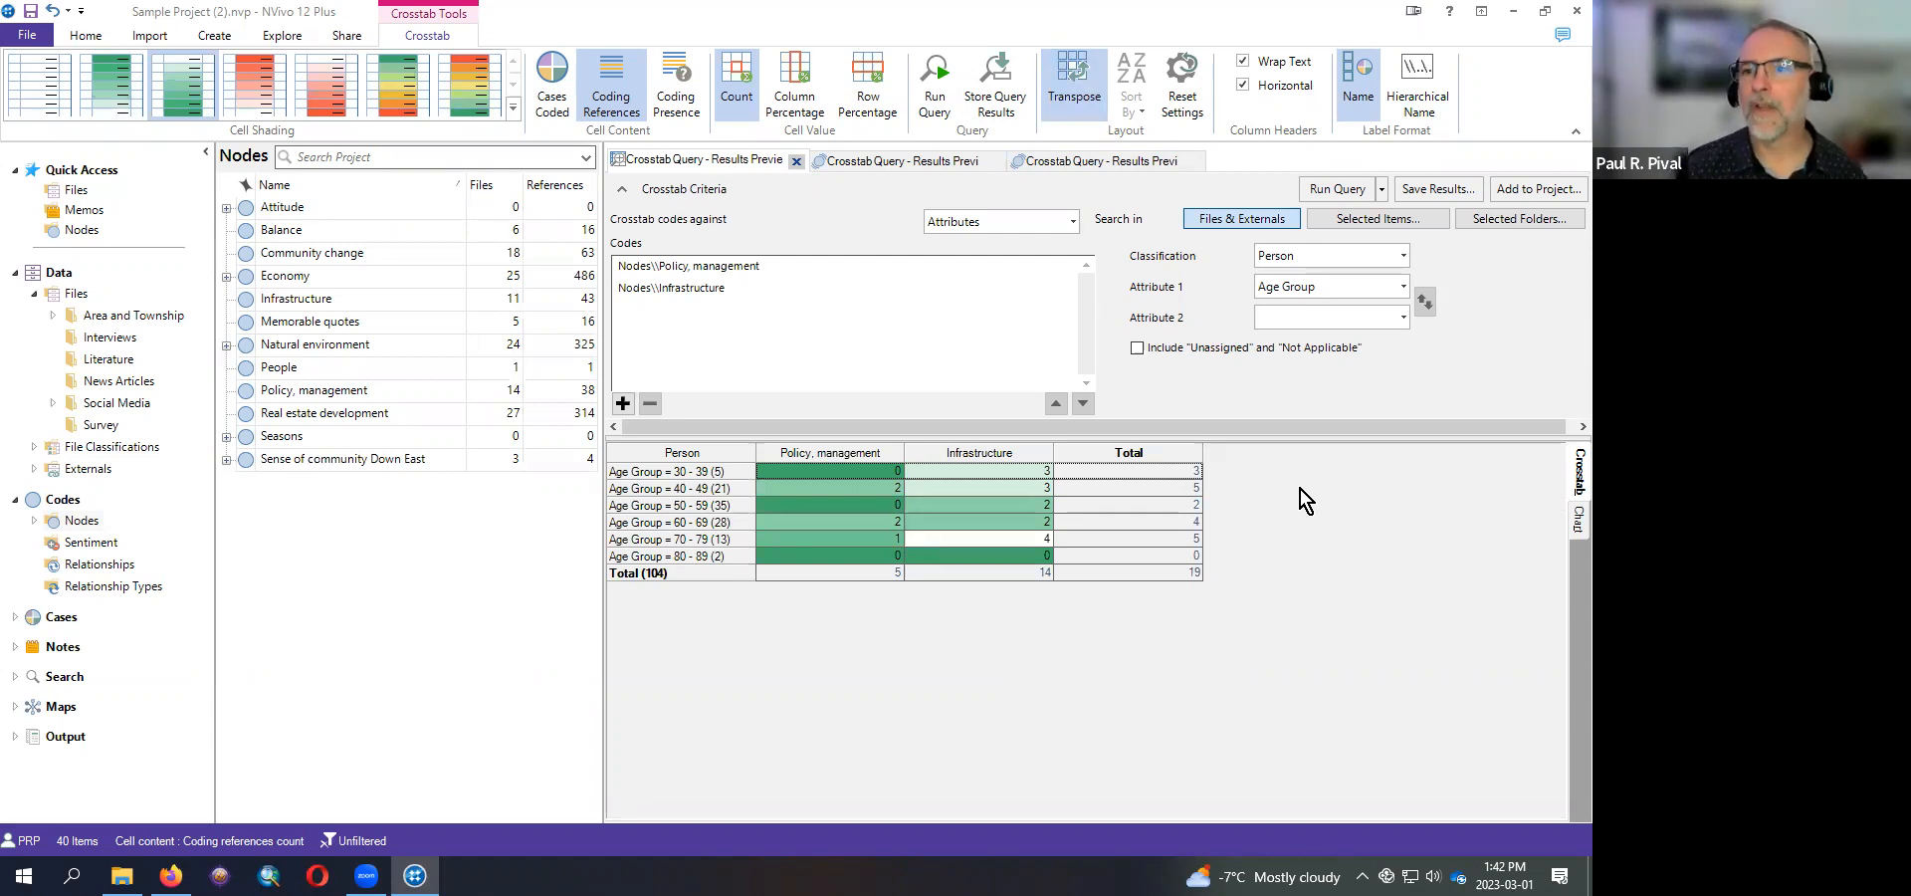
# - Set the crosstab's Attribute 2 to Recreational Fishing, rerun the query, and look through the grouped results
pyautogui.click(1318, 320)
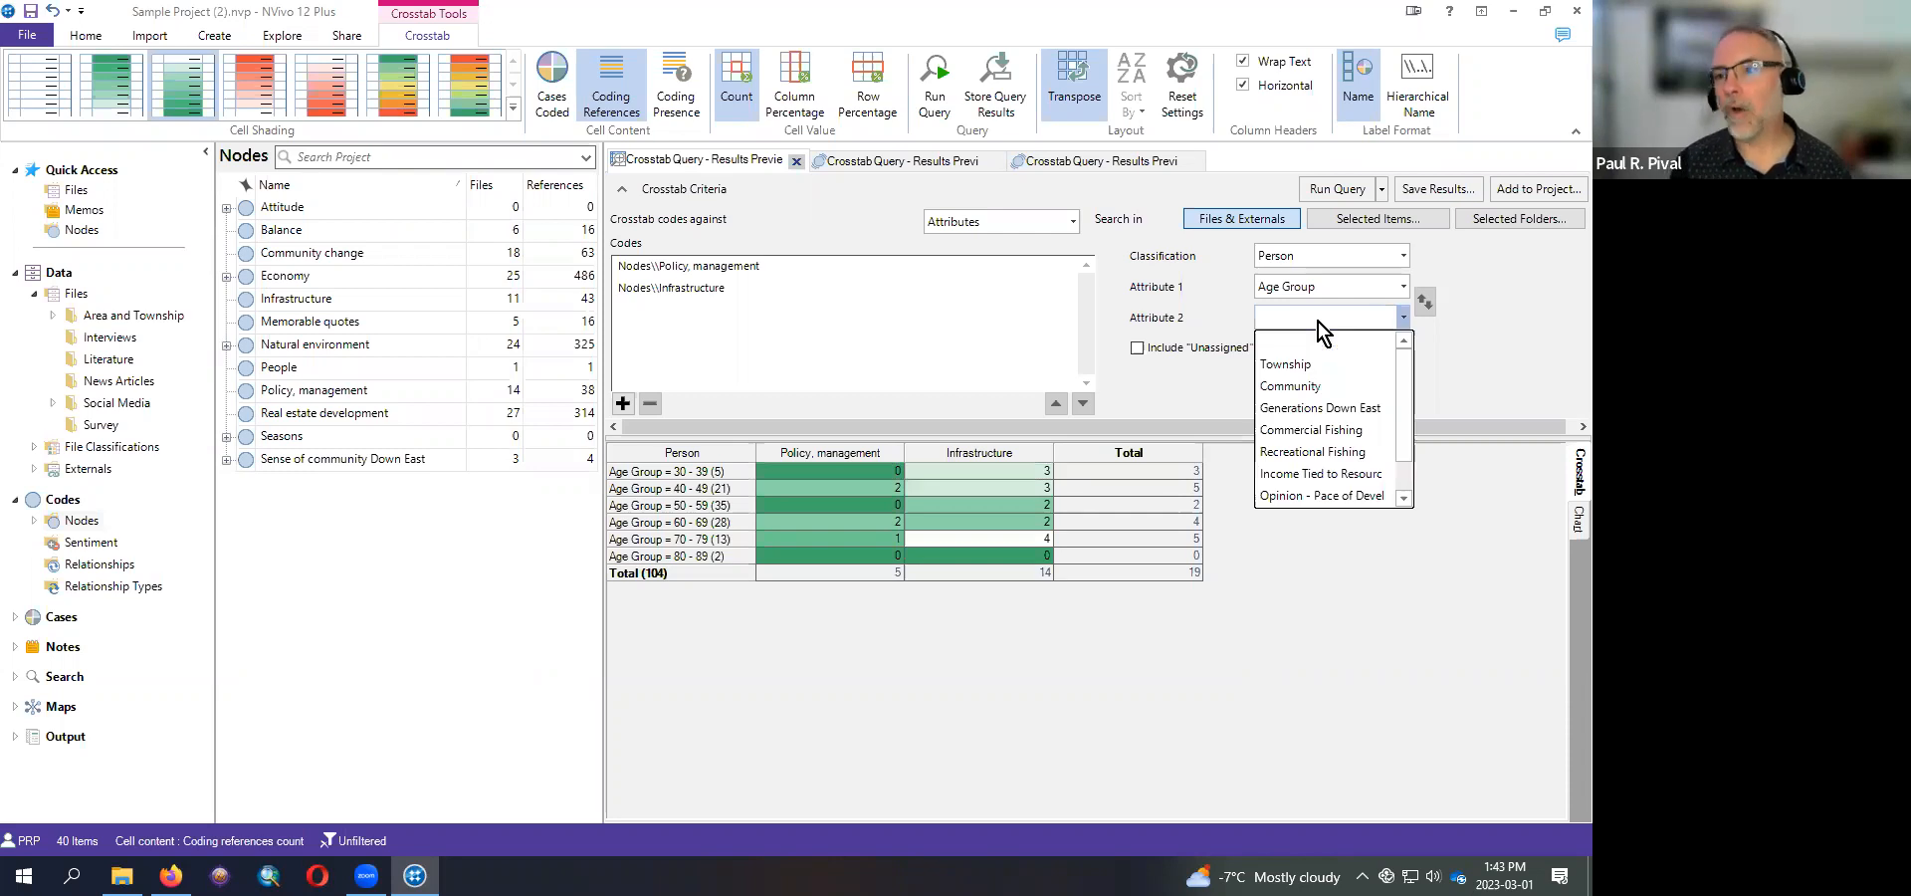
pyautogui.moveTo(1414, 403); pyautogui.dragTo(1410, 480)
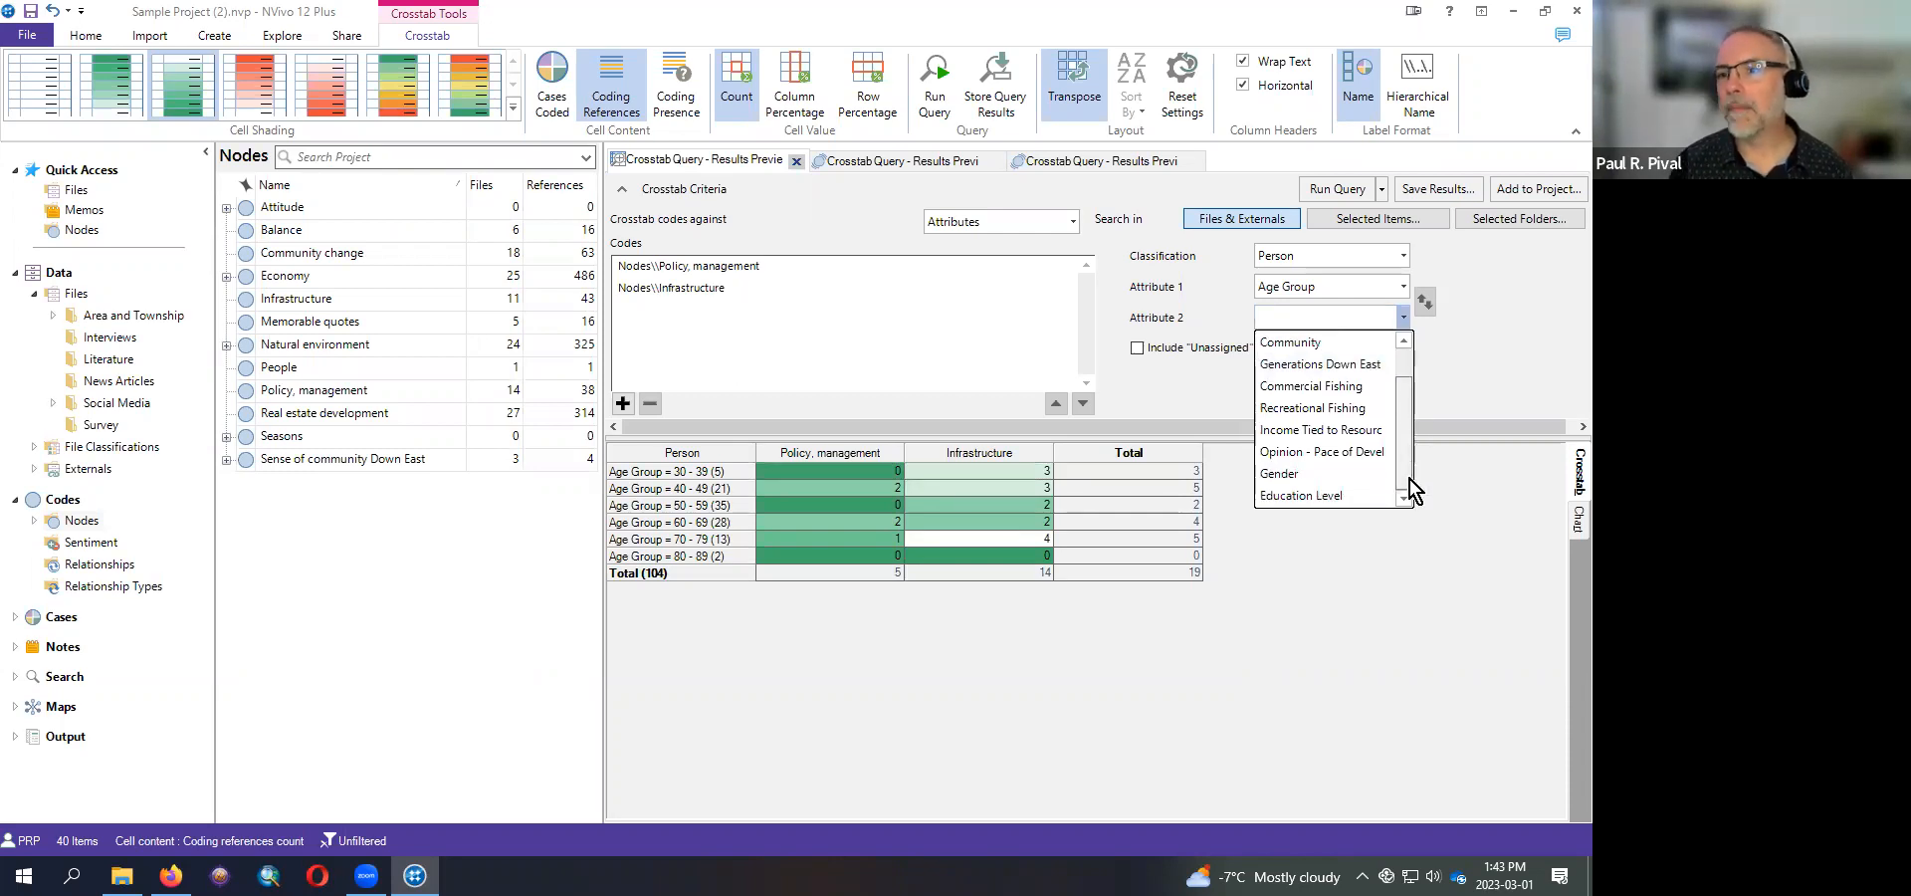
pyautogui.click(1307, 409)
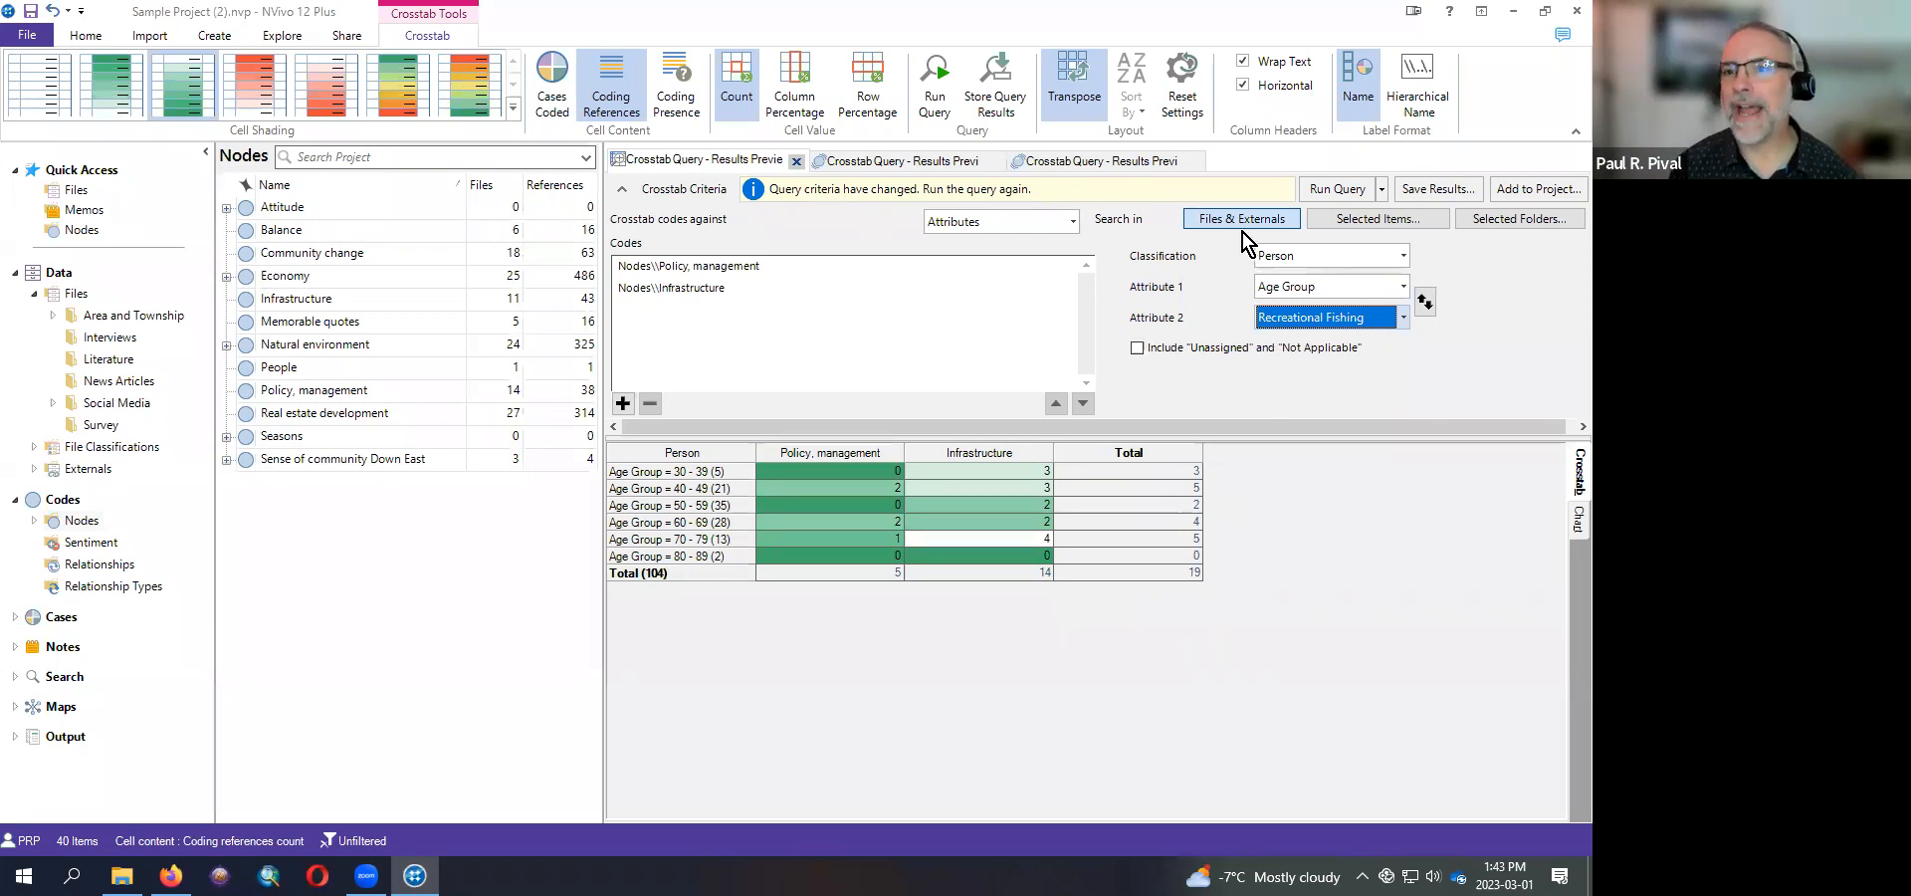
pyautogui.click(1337, 189)
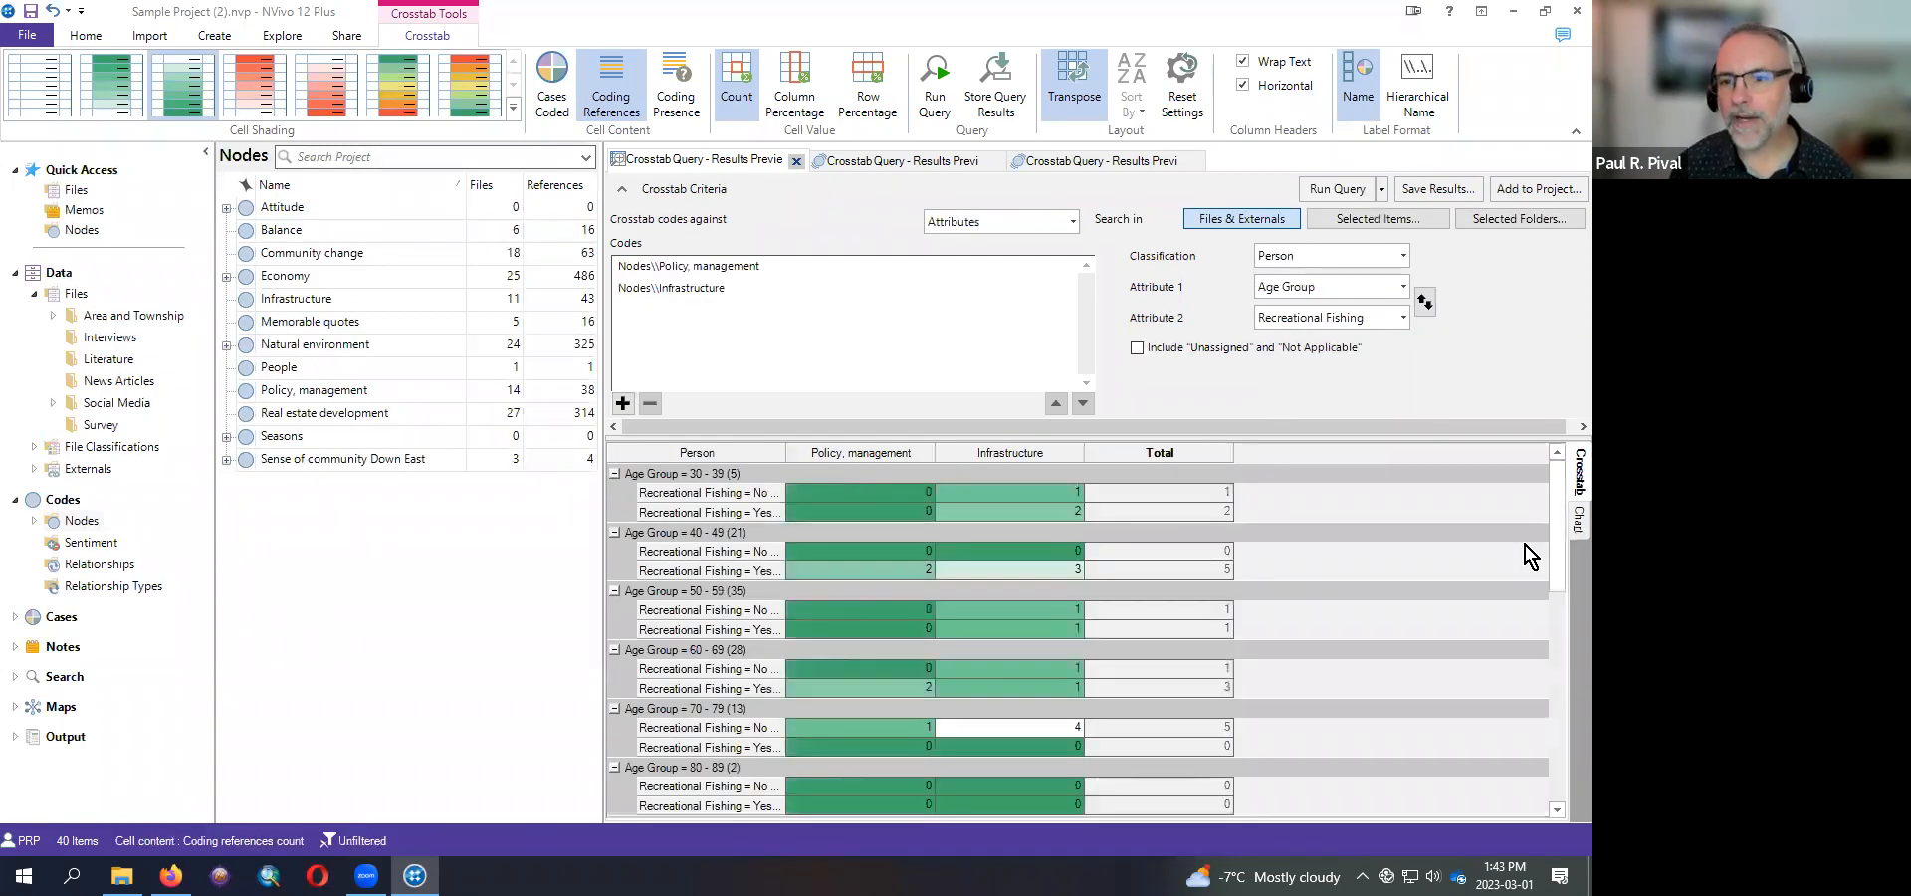
pyautogui.moveTo(1557, 510); pyautogui.dragTo(1563, 607)
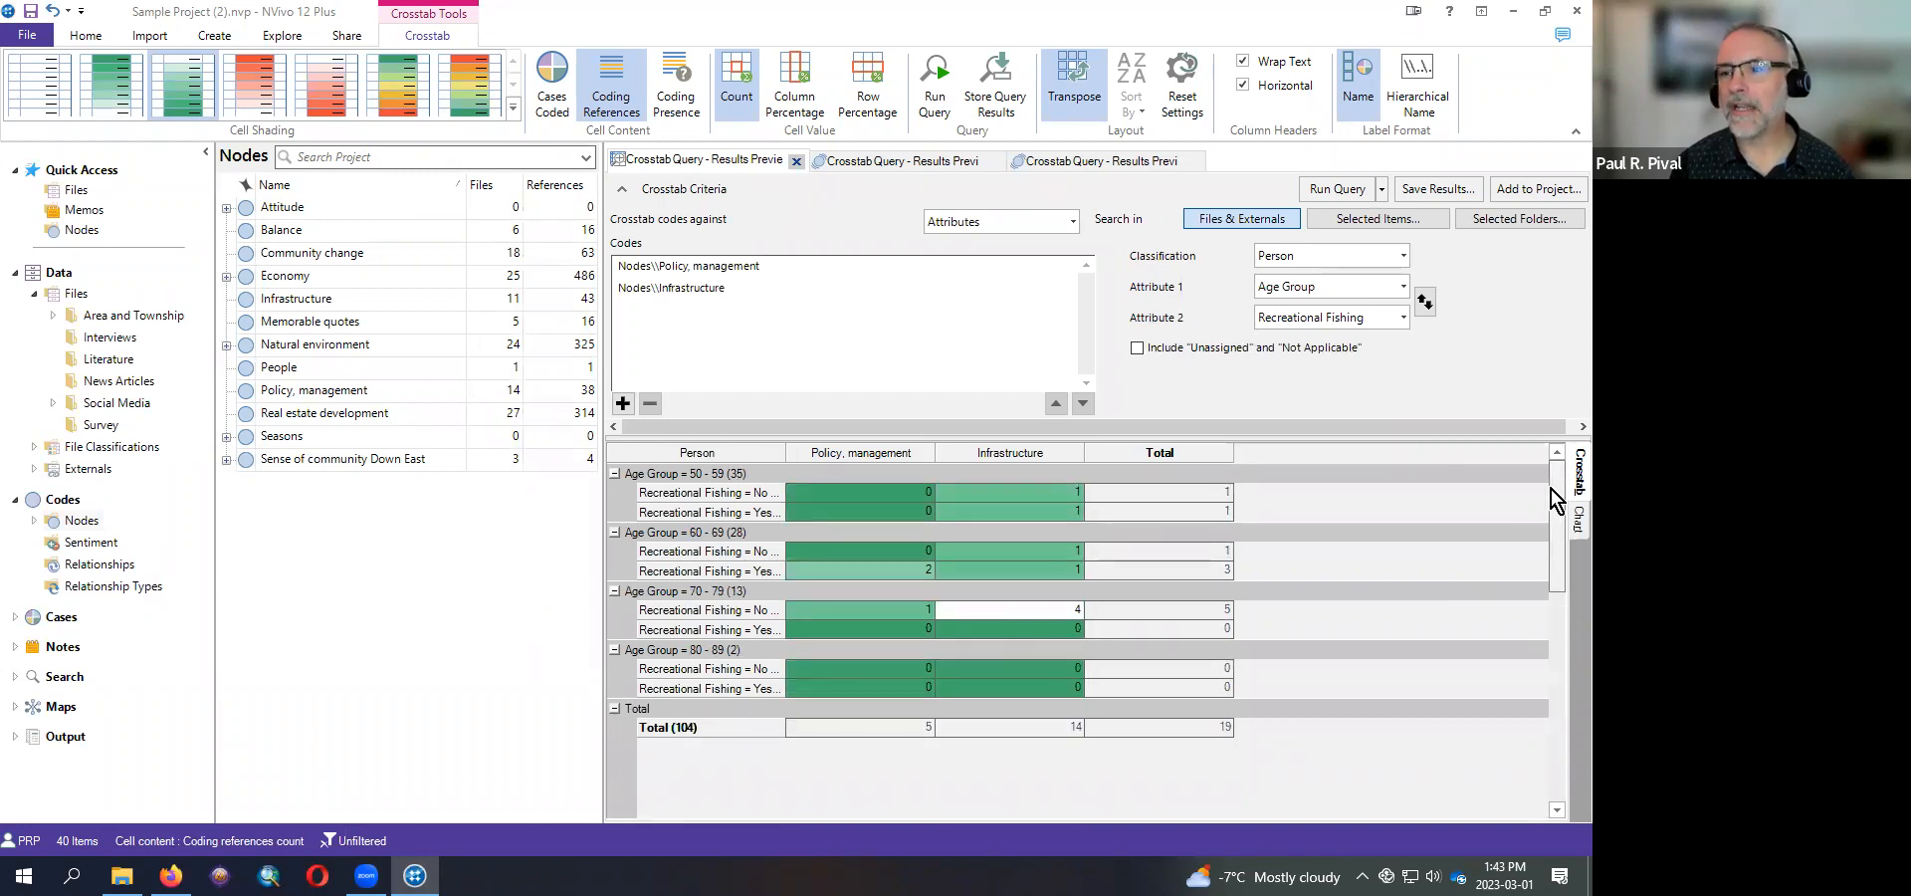
pyautogui.scroll(2, 868, 469)
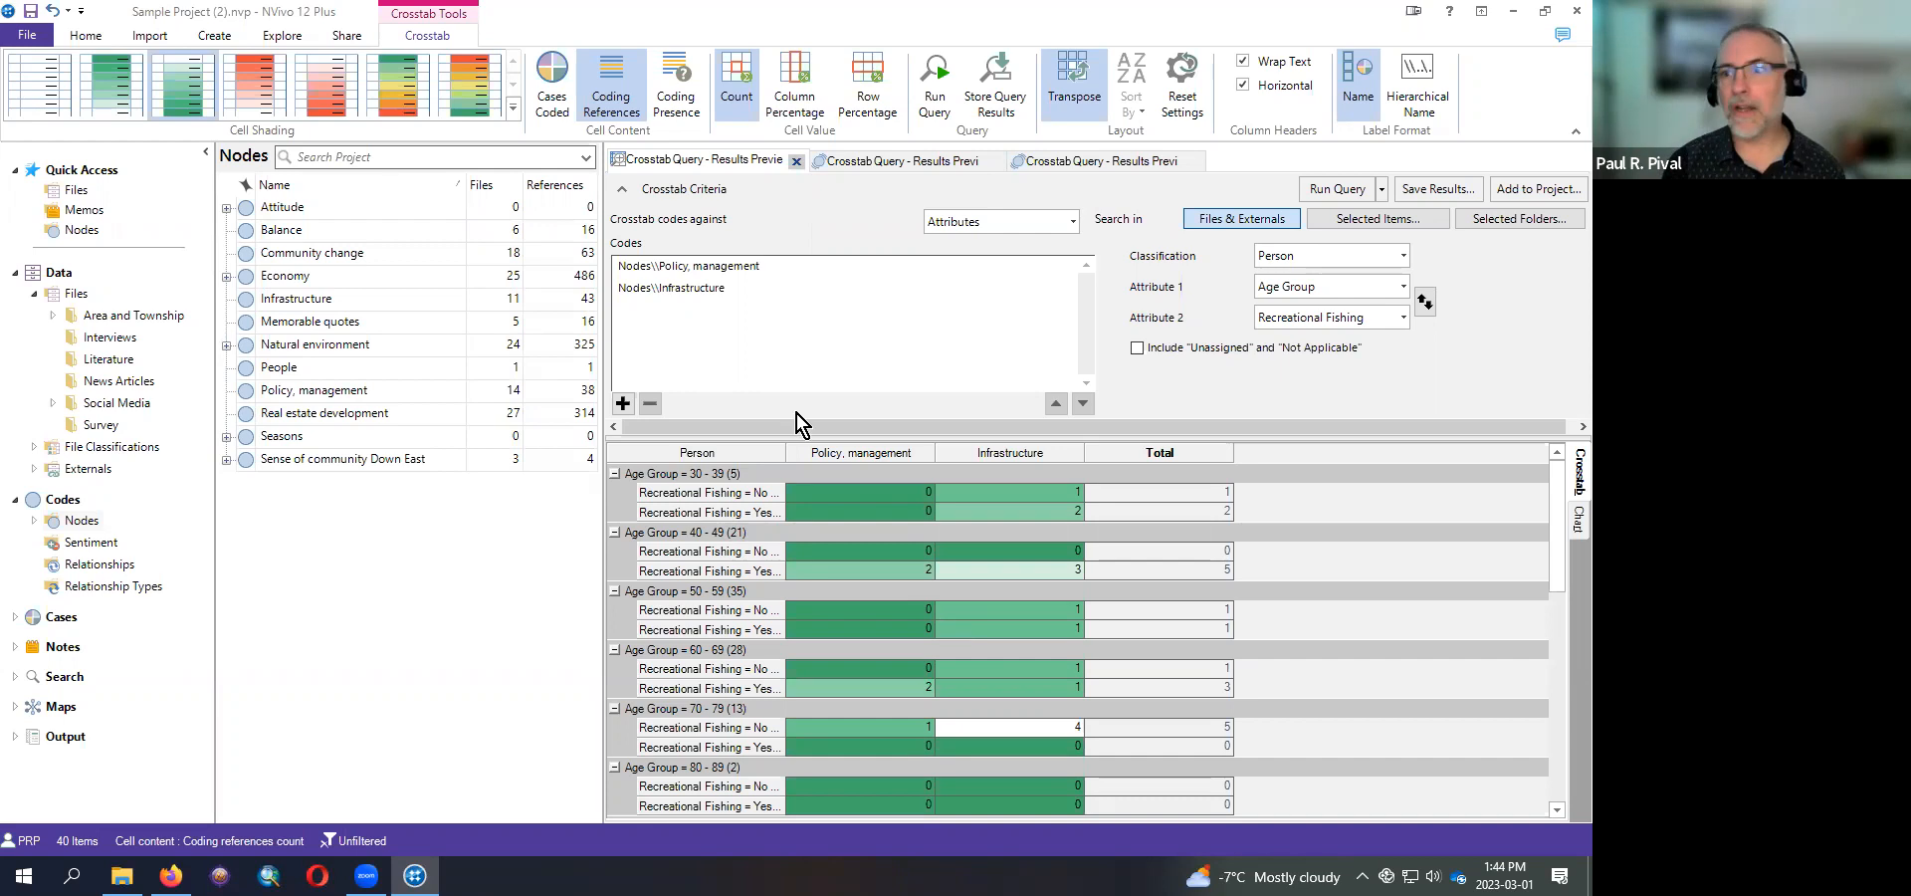
# - Swap the crosstab's two attributes and rerun the query, shading the cells from green for low values to red for high values
pyautogui.click(1426, 300)
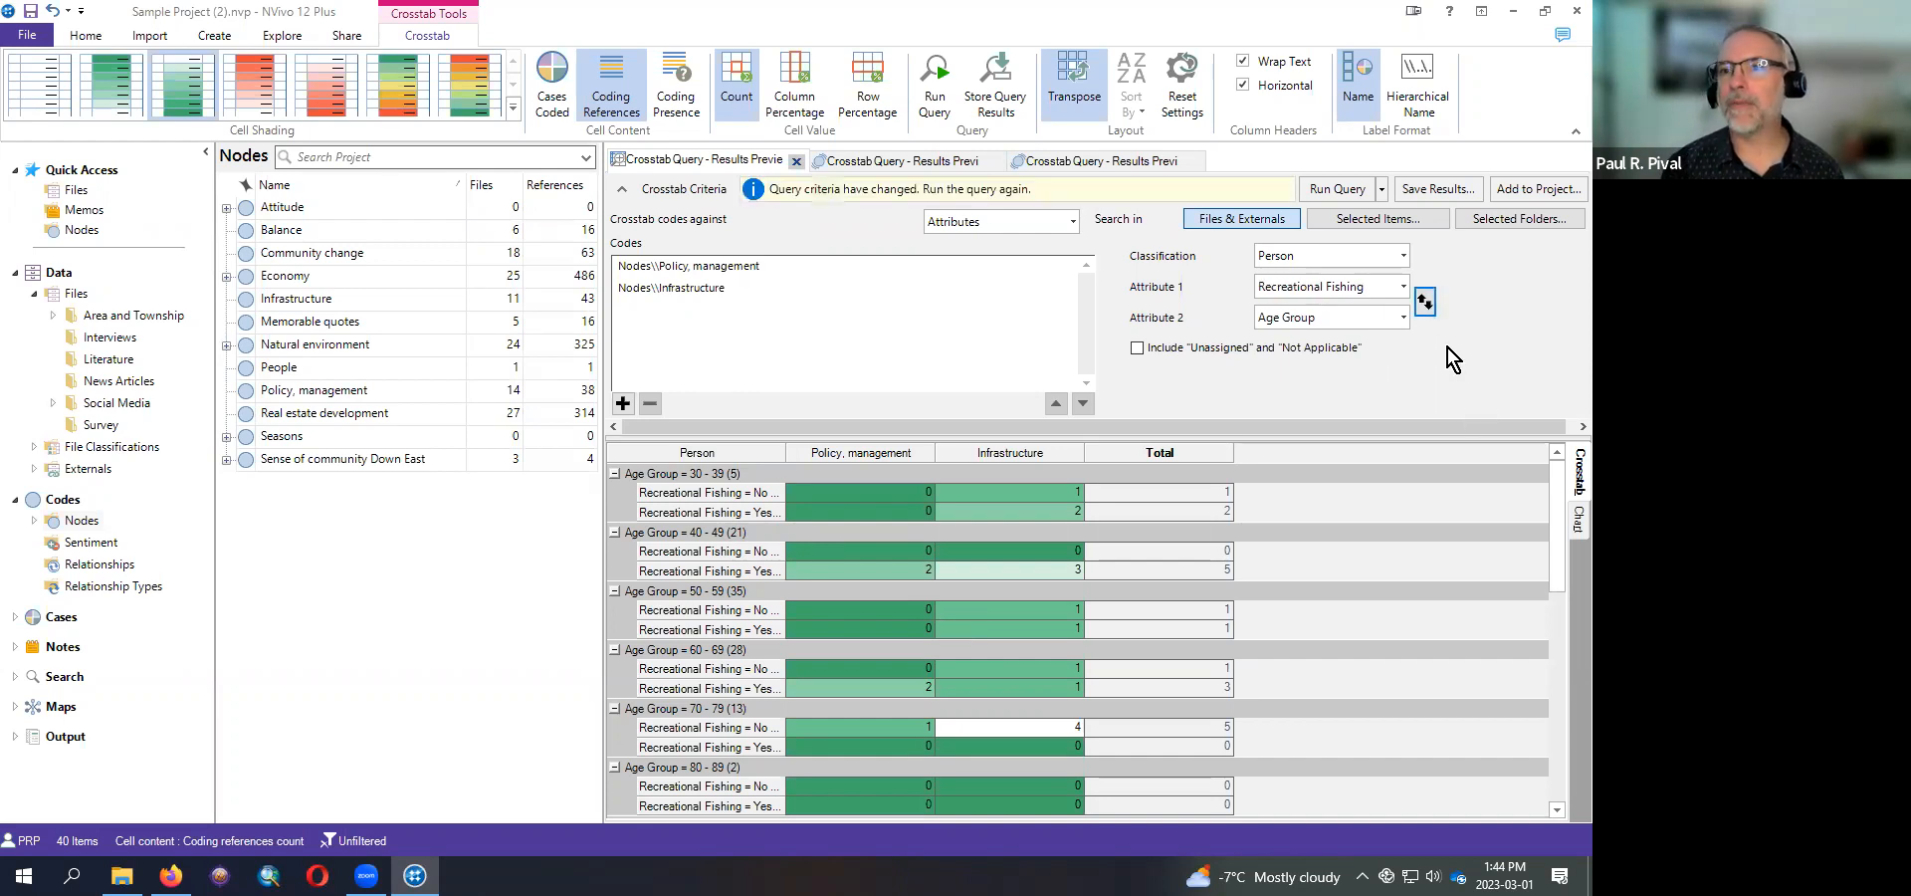
pyautogui.click(1354, 191)
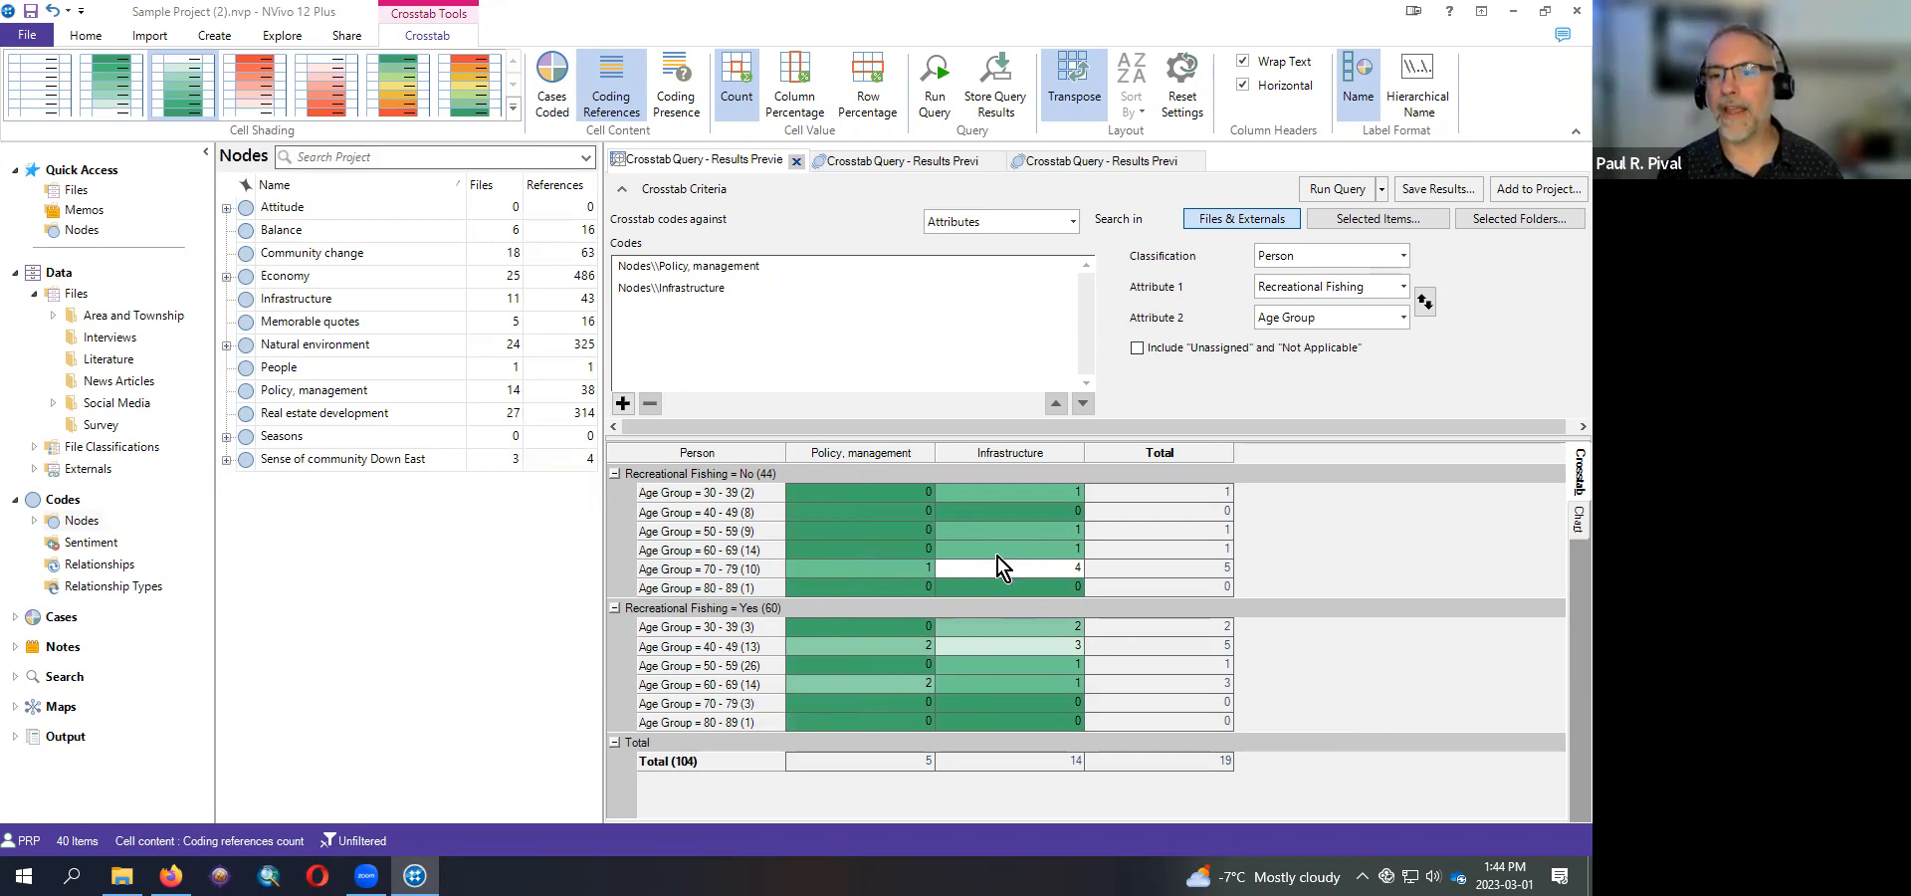
pyautogui.click(267, 110)
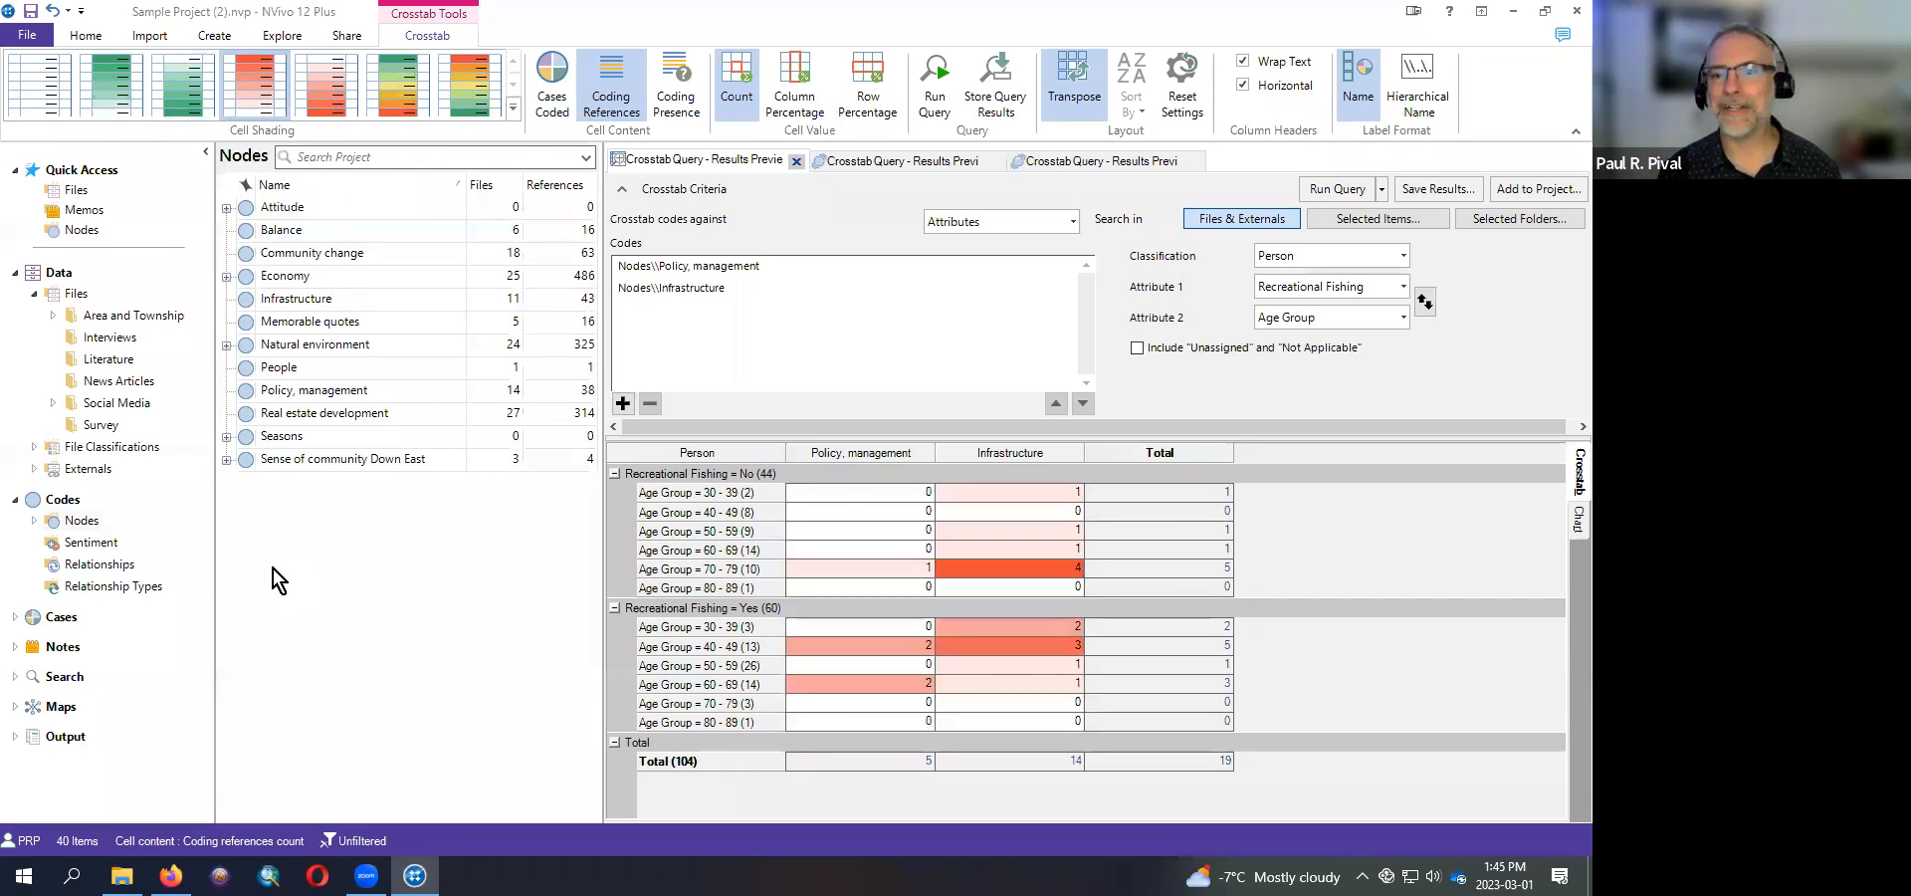
pyautogui.click(467, 110)
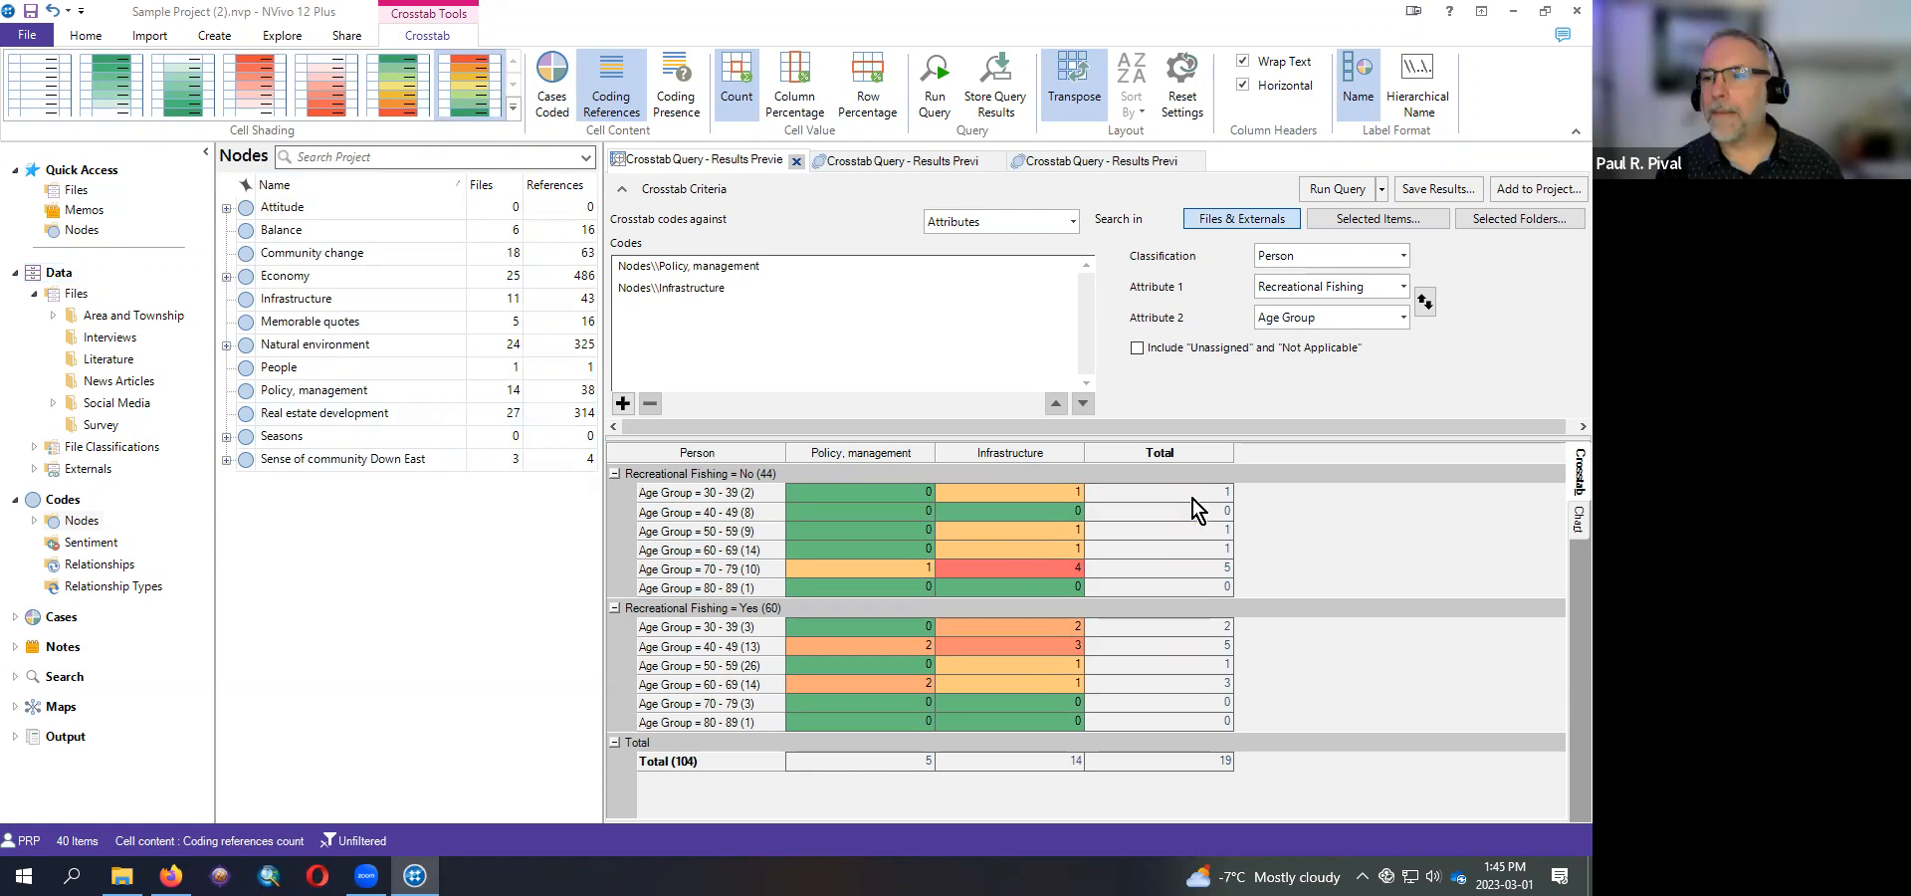
# - View the two-attribute results as a 3D stacked column chart, and return to the crosstab table
pyautogui.click(1572, 527)
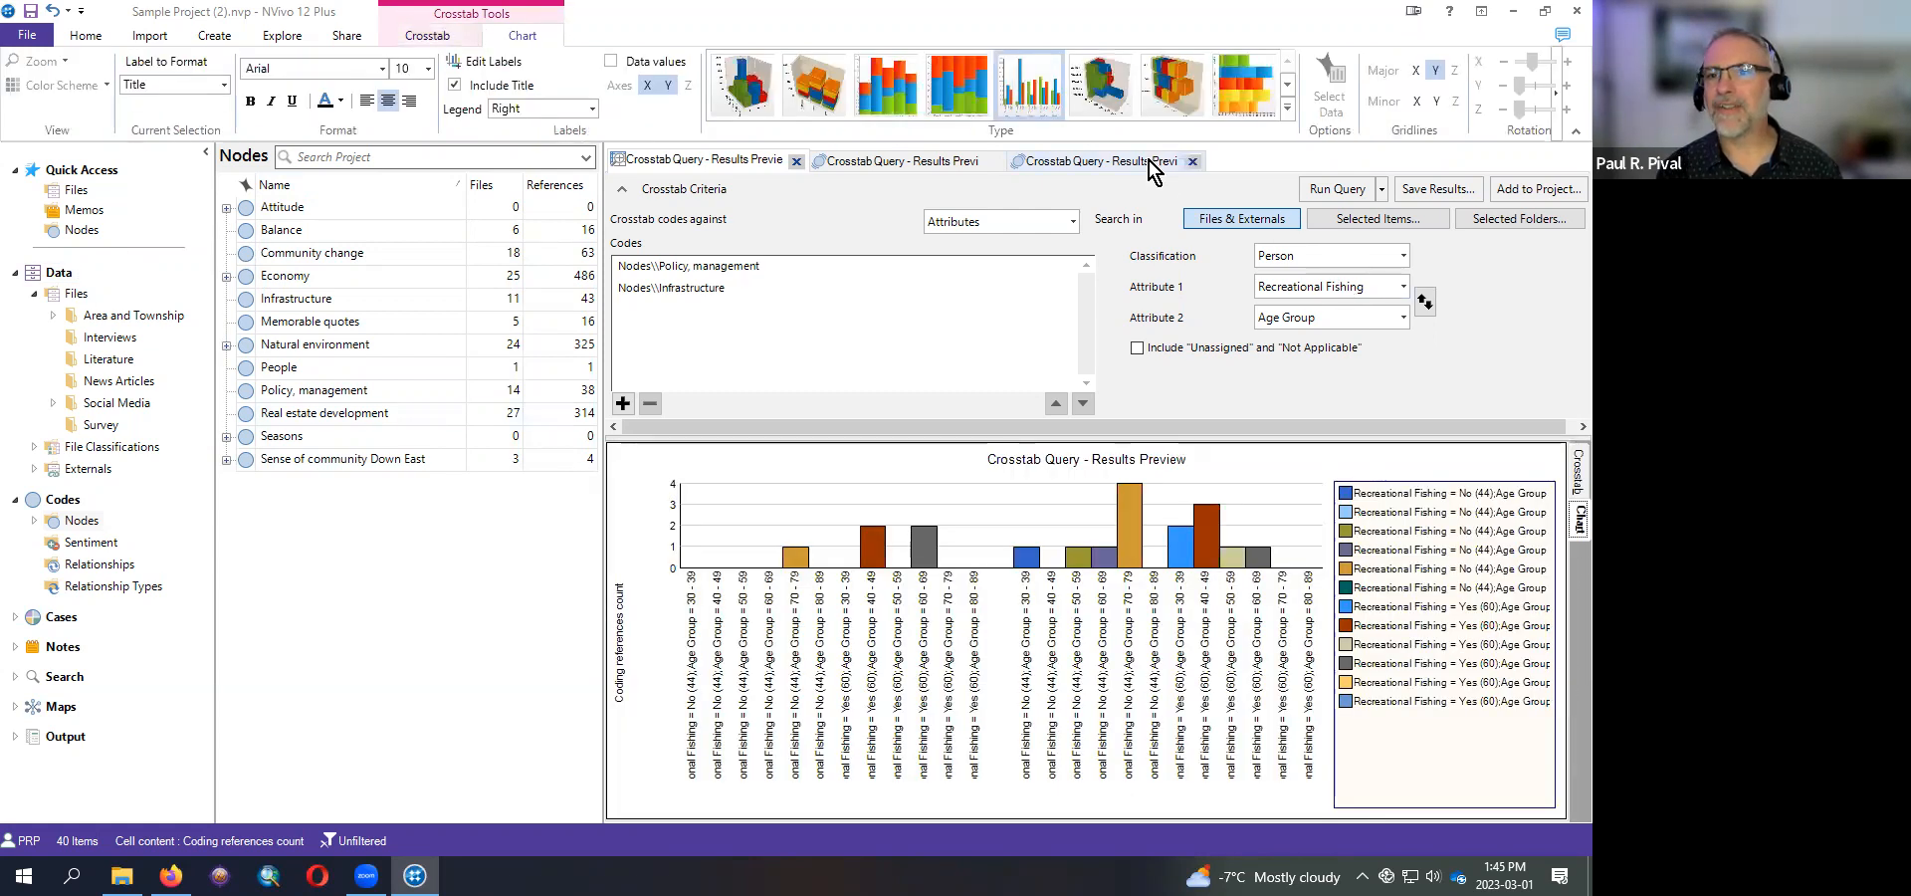
pyautogui.click(1100, 84)
pyautogui.click(1164, 78)
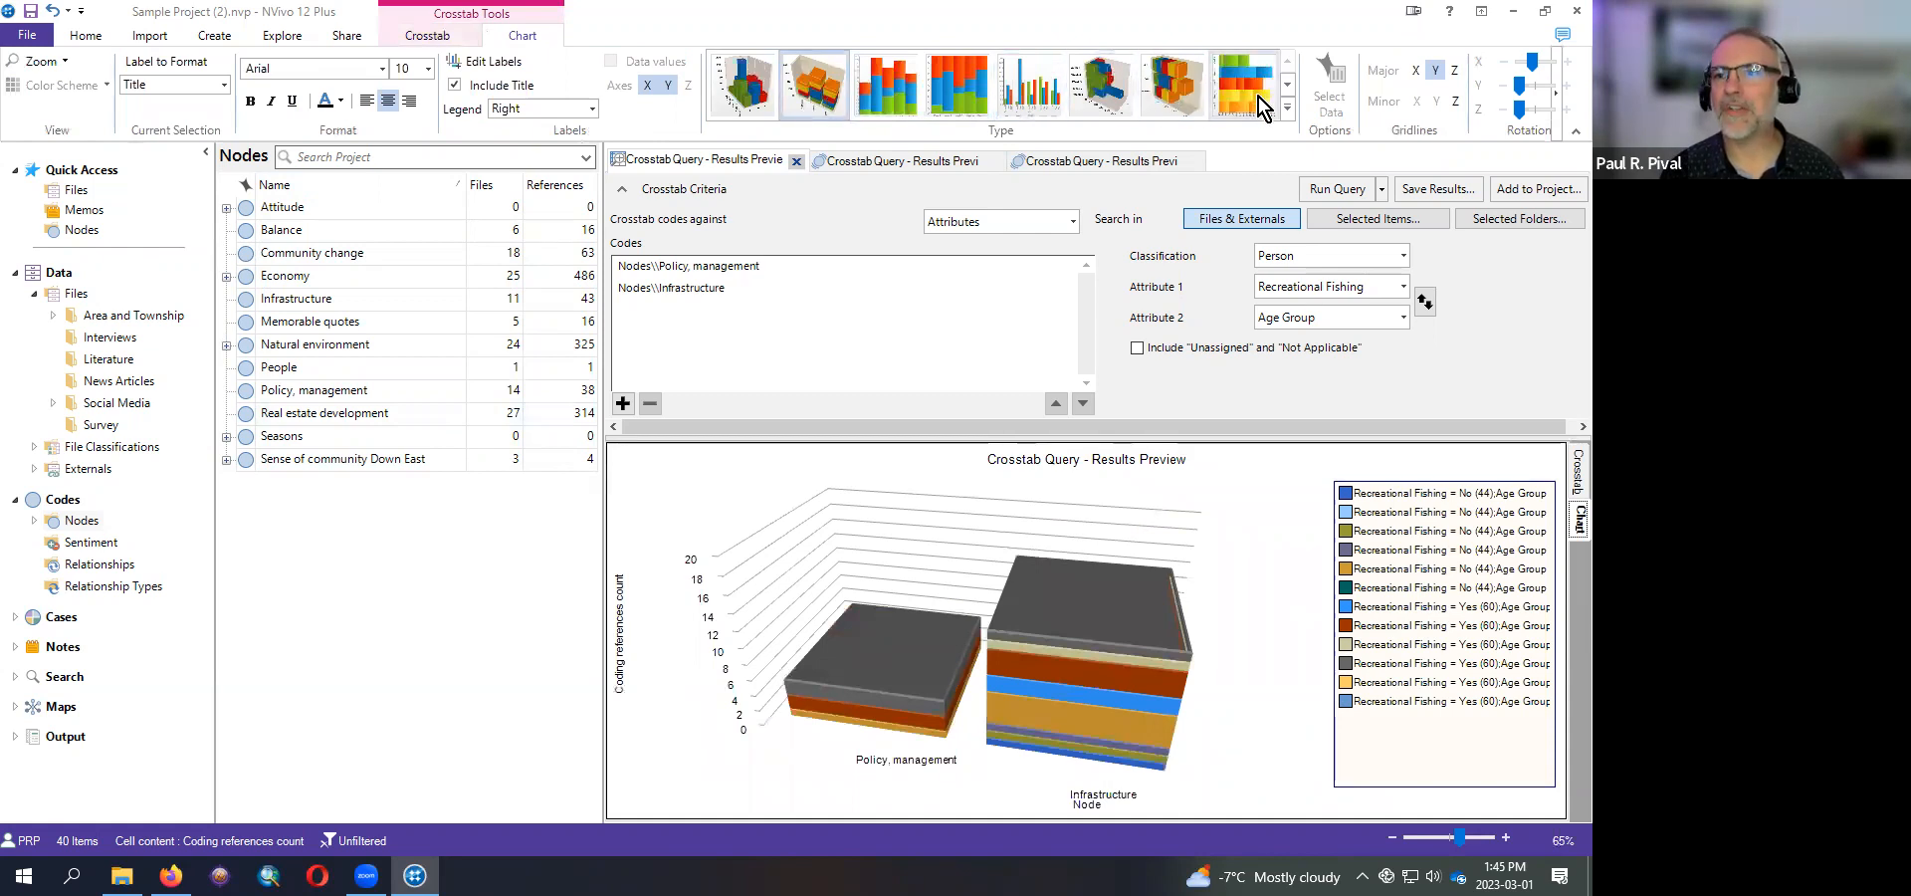
pyautogui.click(1565, 490)
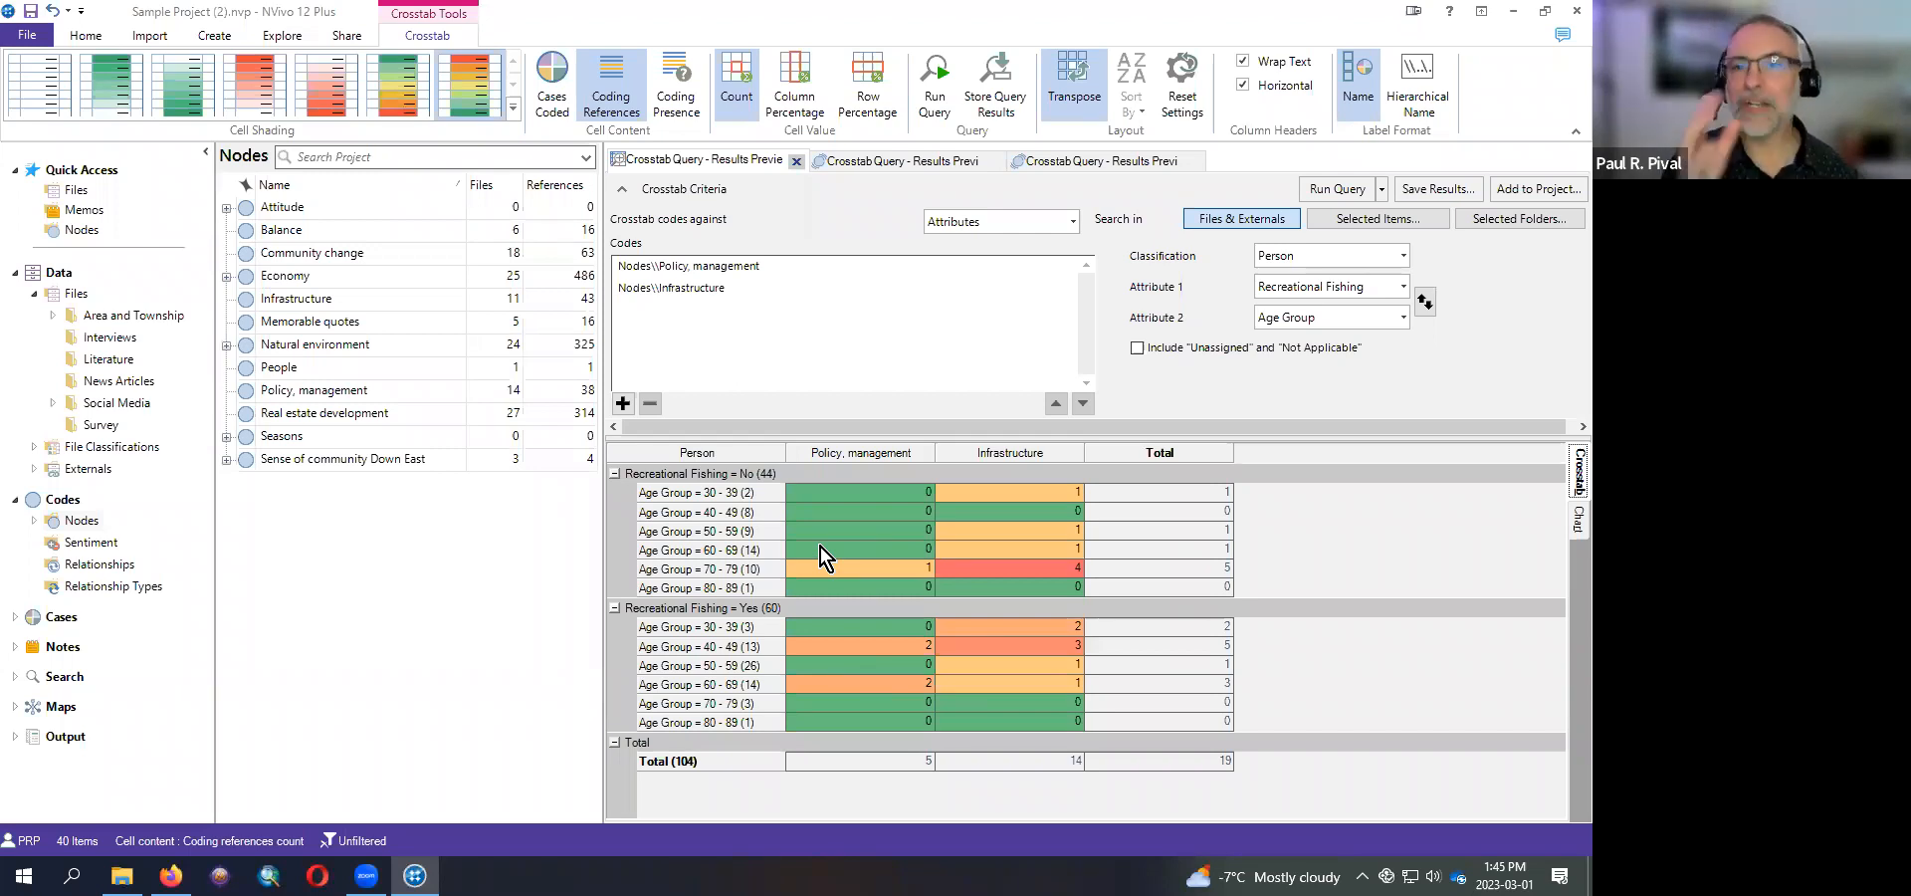
# - Start a new coding query and enlarge its criteria area
pyautogui.click(229, 40)
pyautogui.click(283, 35)
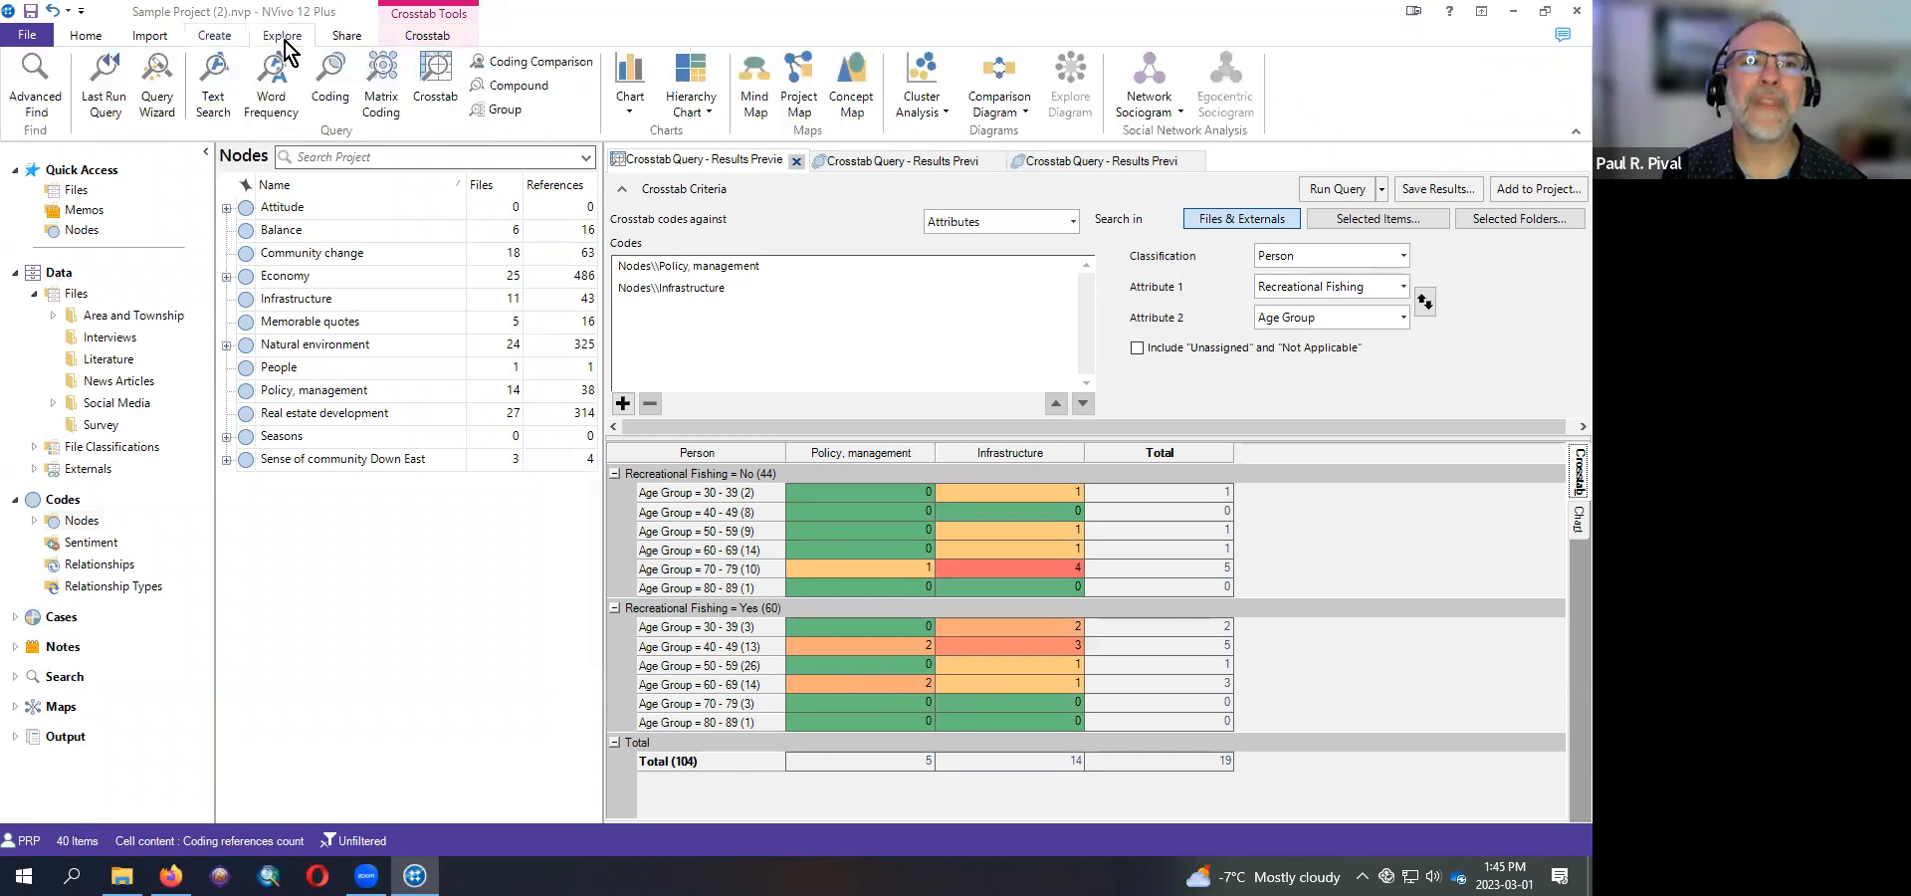
pyautogui.click(330, 85)
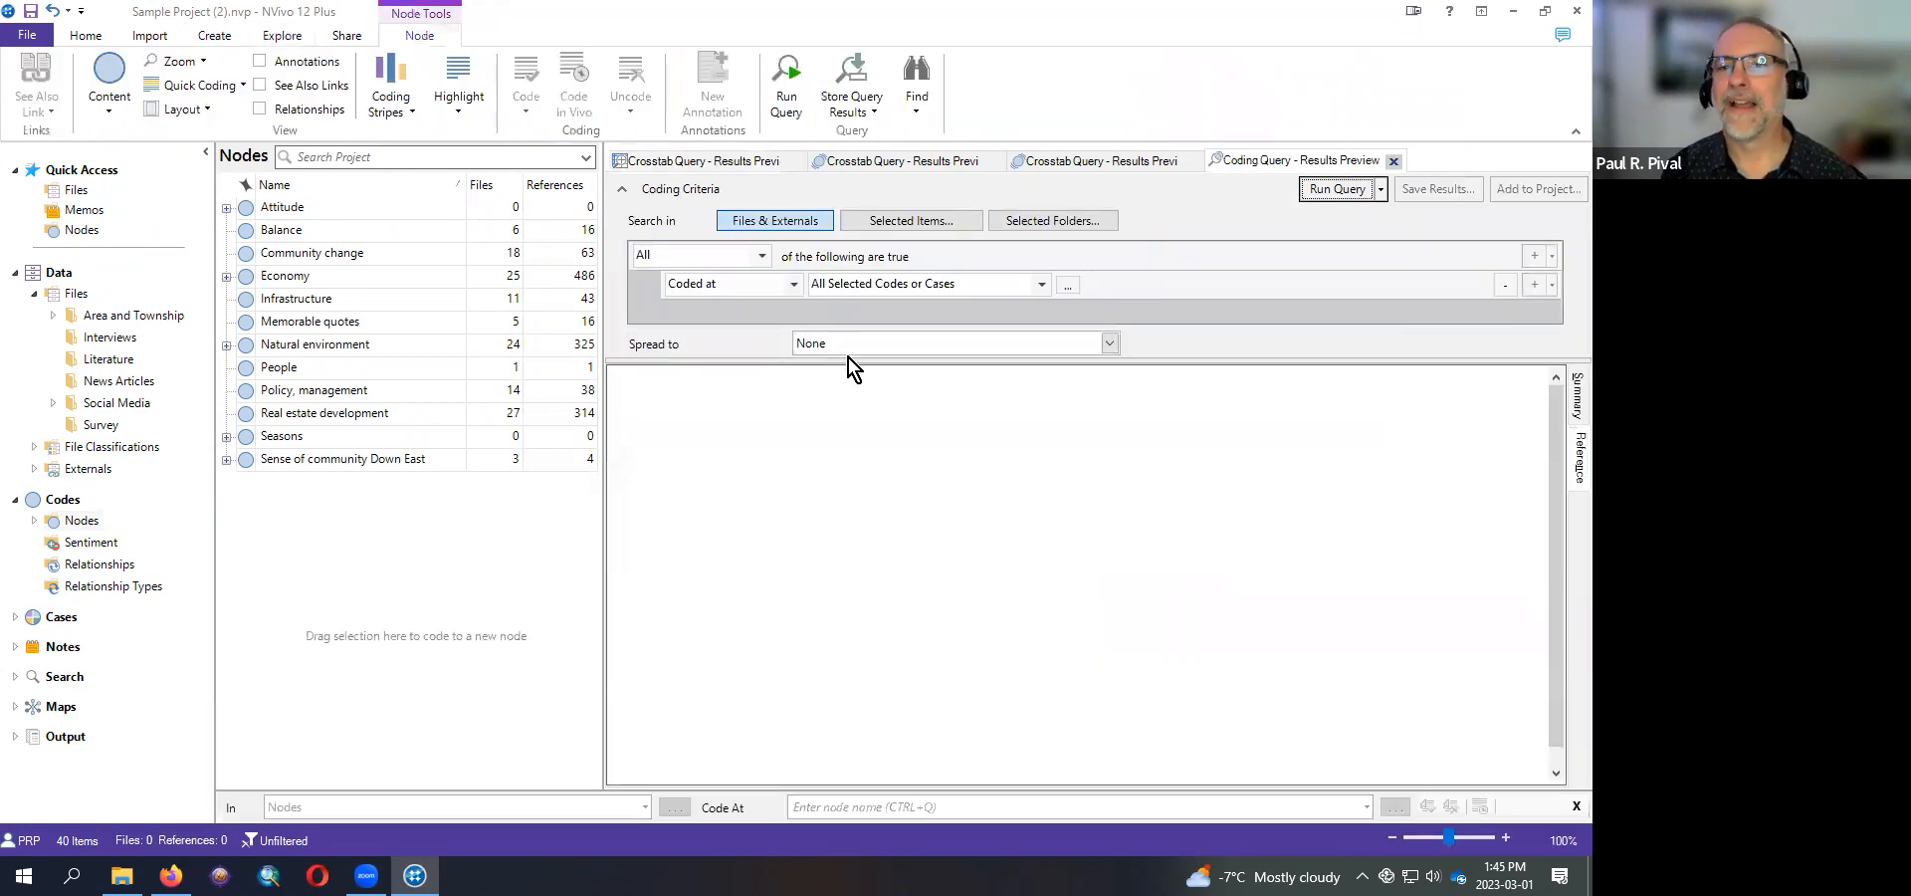
pyautogui.moveTo(882, 365); pyautogui.dragTo(897, 435)
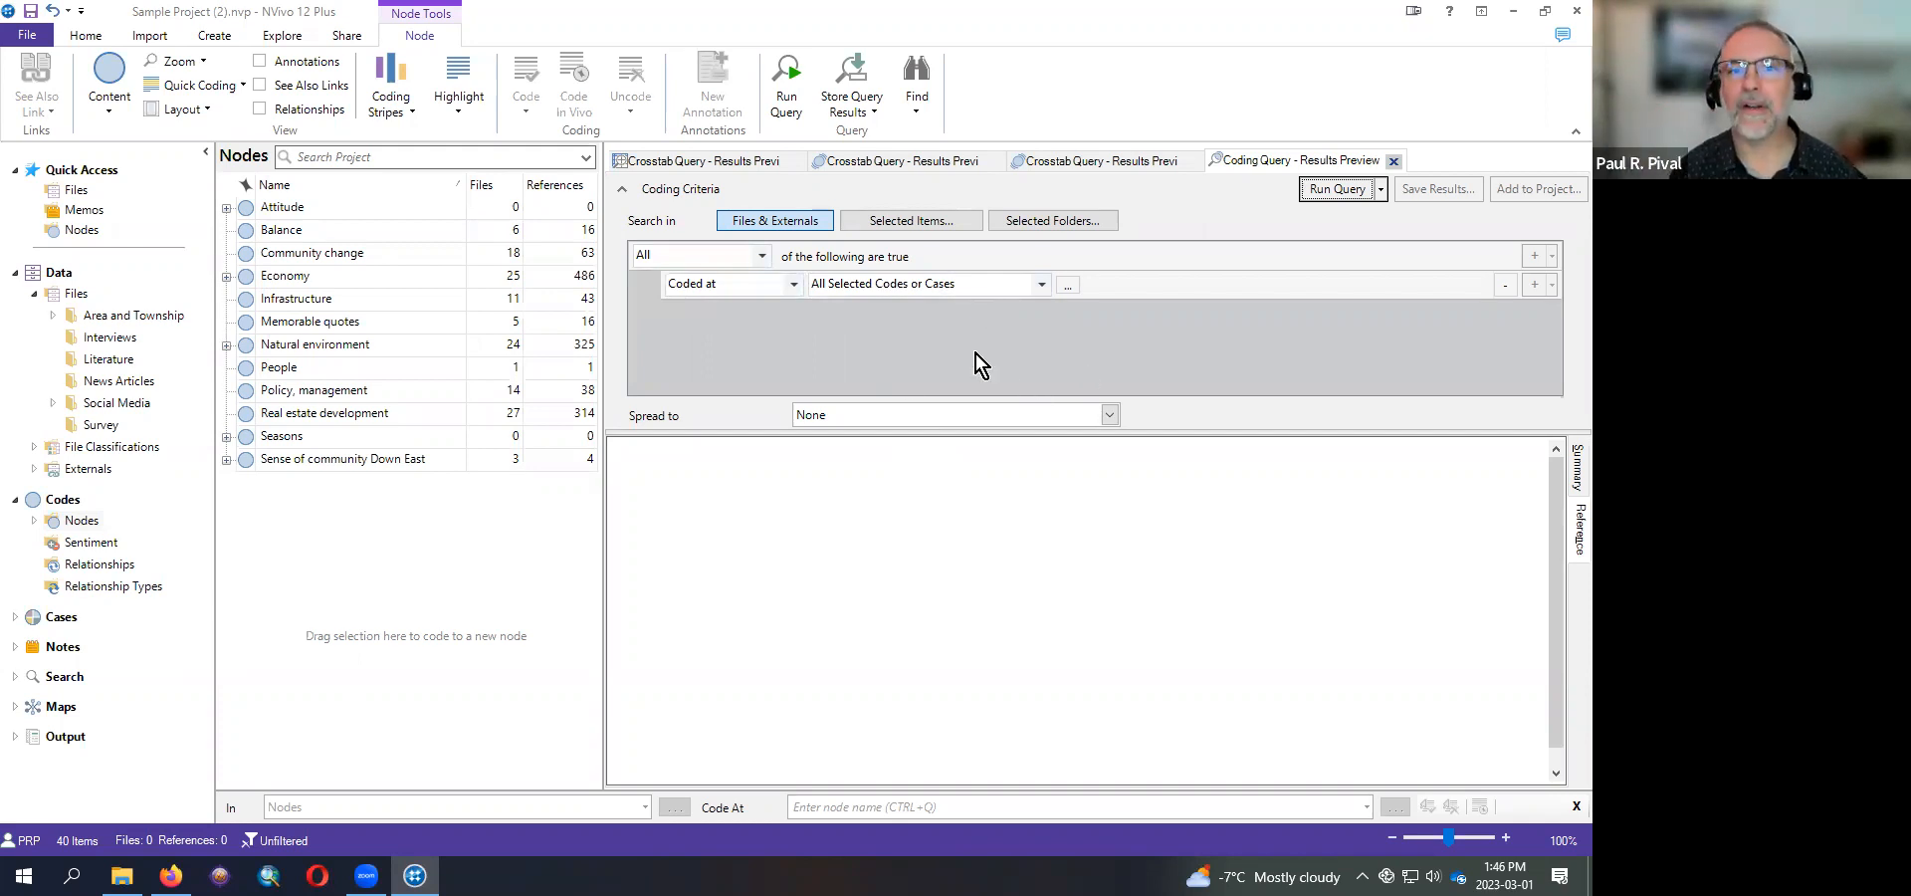
# - Require all criteria to be true, set the coding criterion to the Infrastructure and Policy, management nodes, and run the query
pyautogui.click(760, 255)
pyautogui.click(689, 305)
pyautogui.click(764, 255)
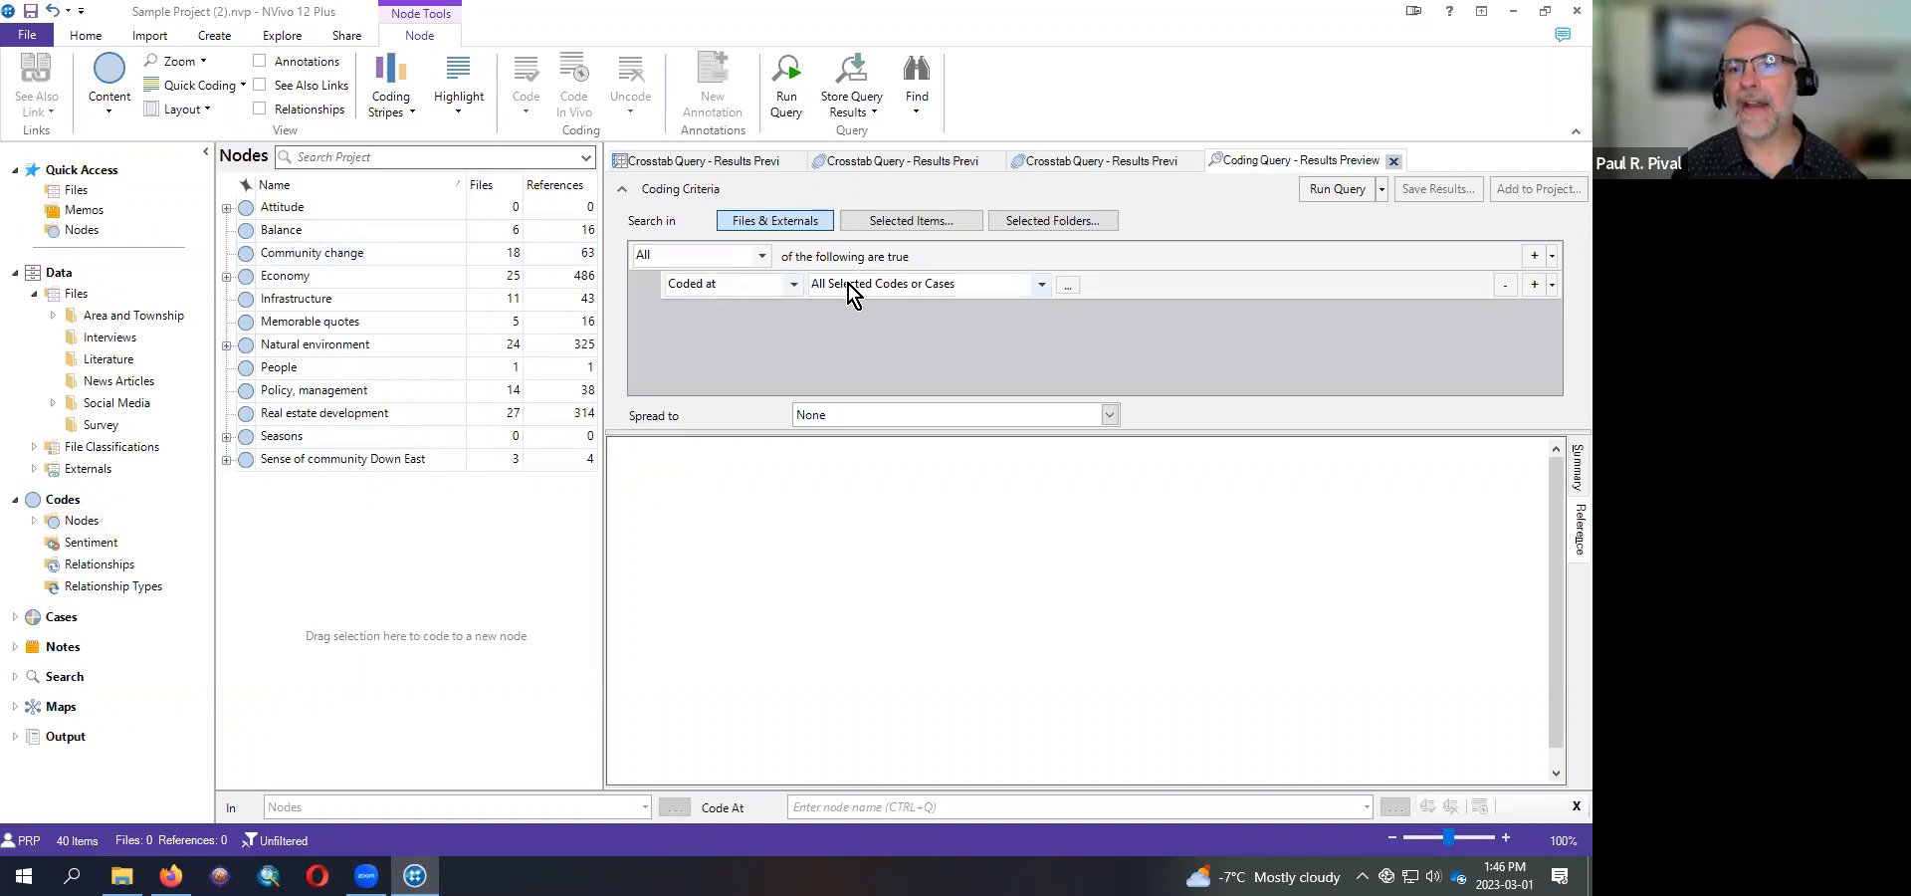
pyautogui.click(1069, 289)
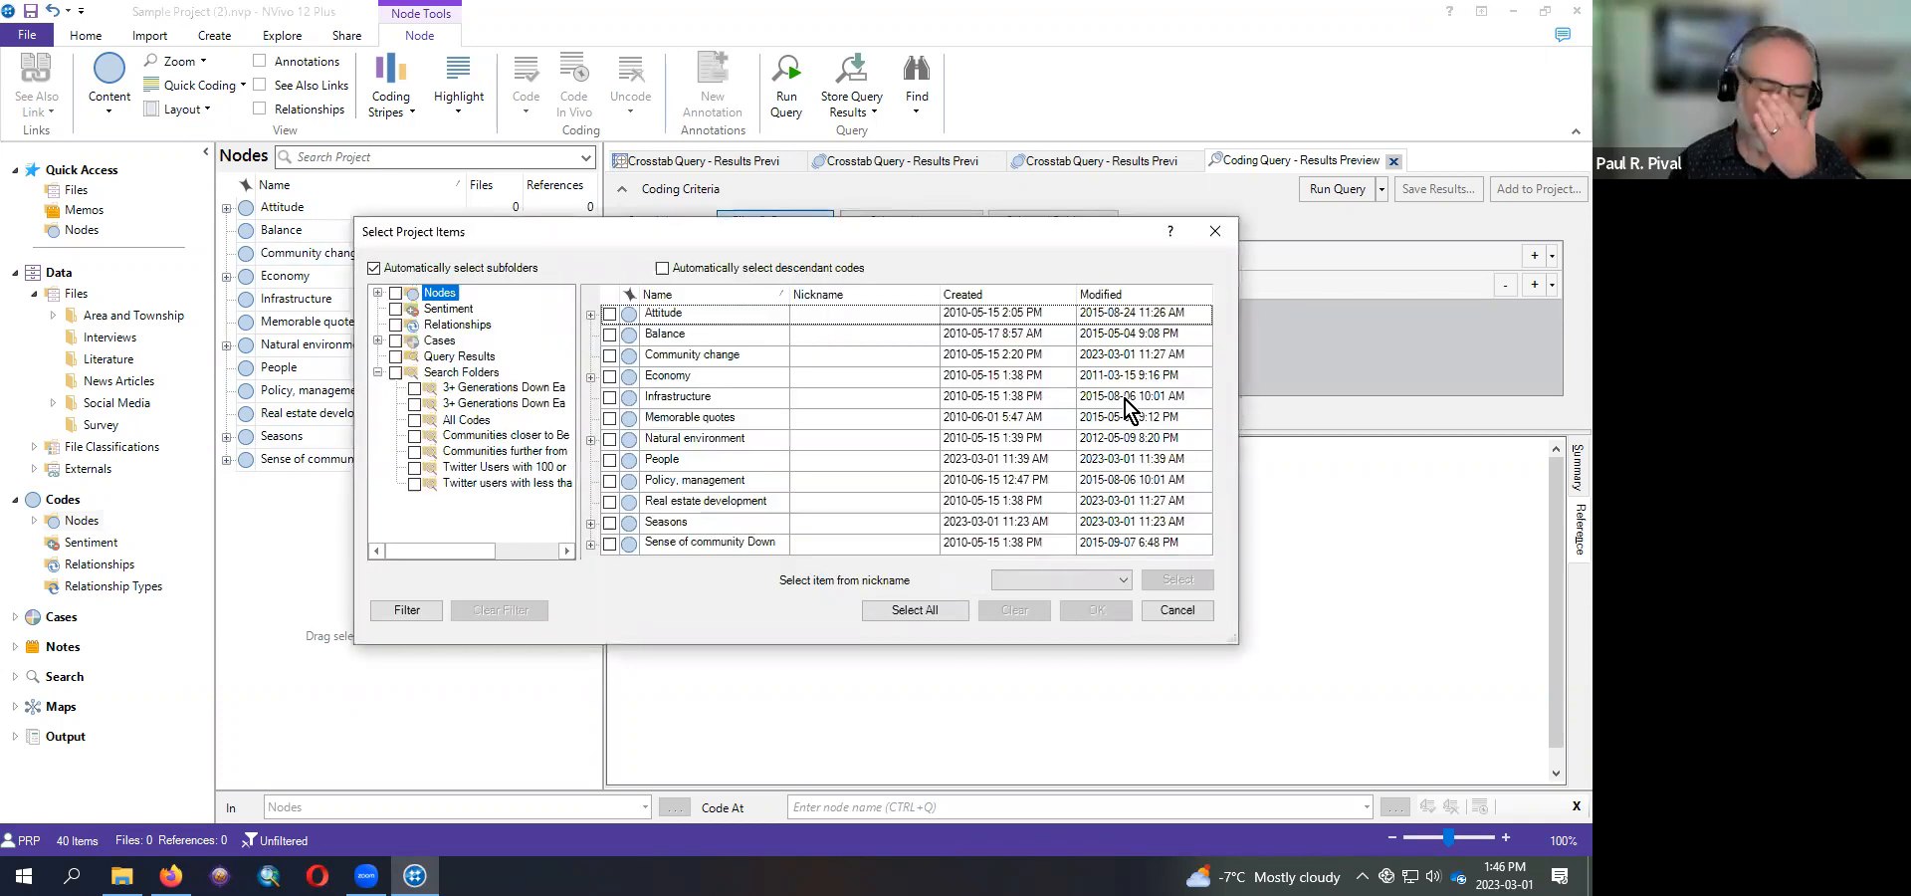
pyautogui.click(611, 397)
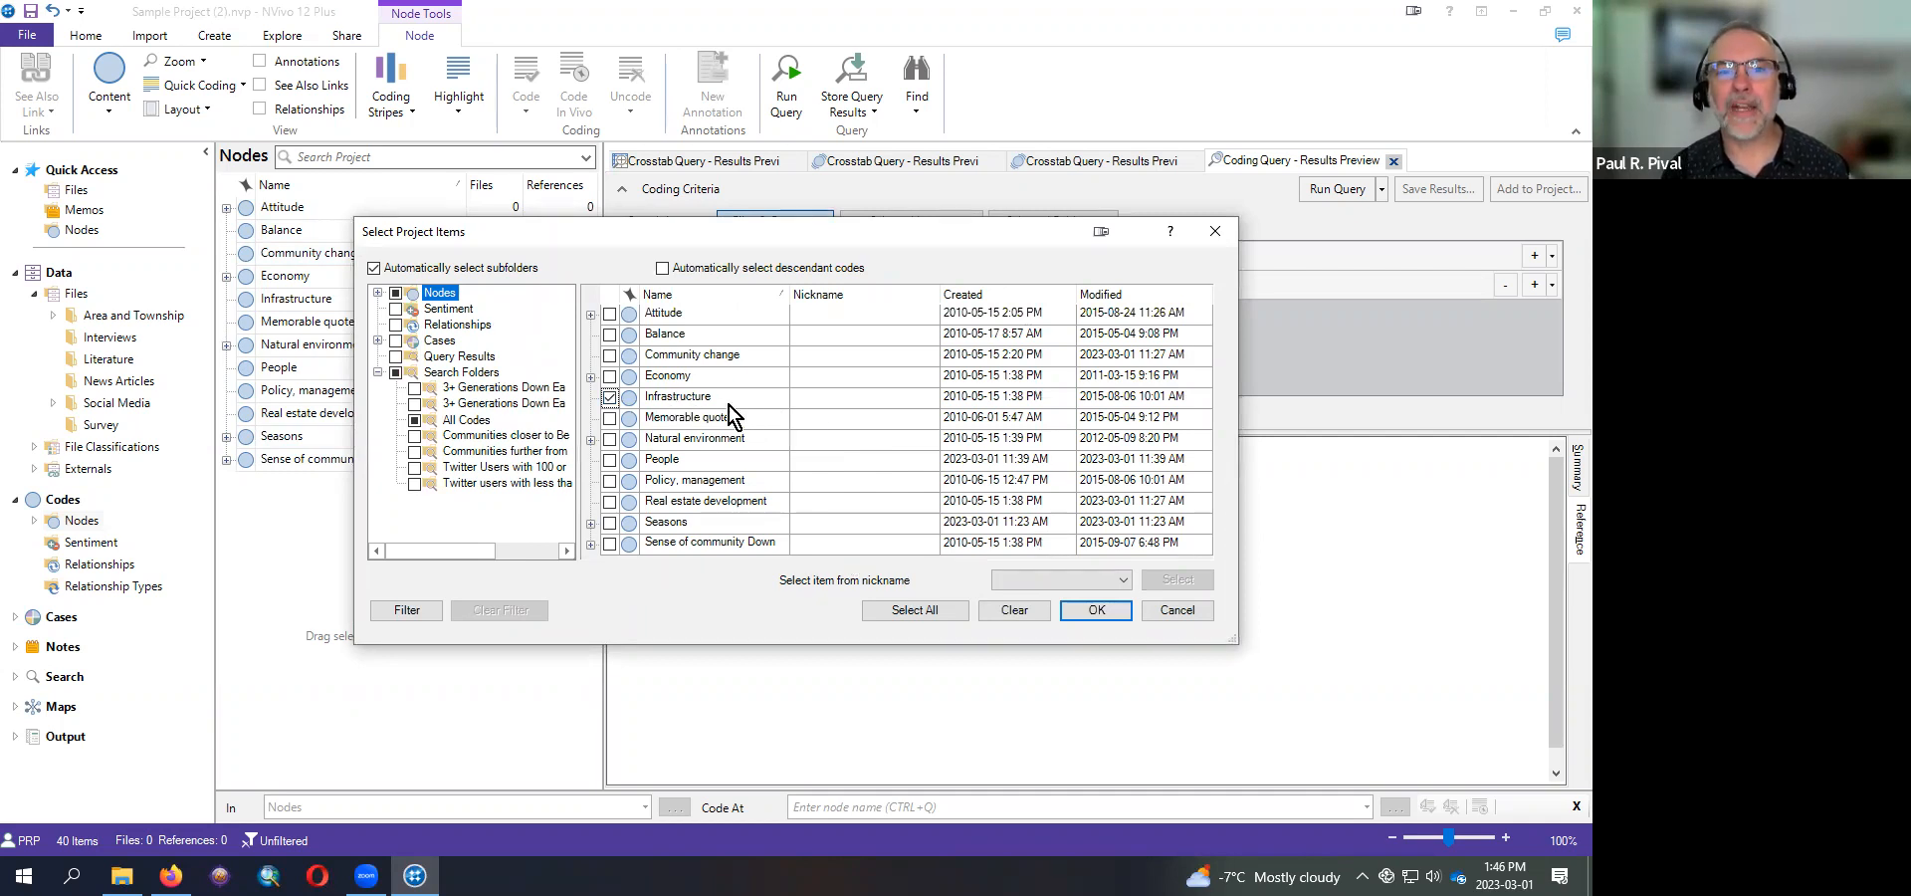
pyautogui.click(610, 481)
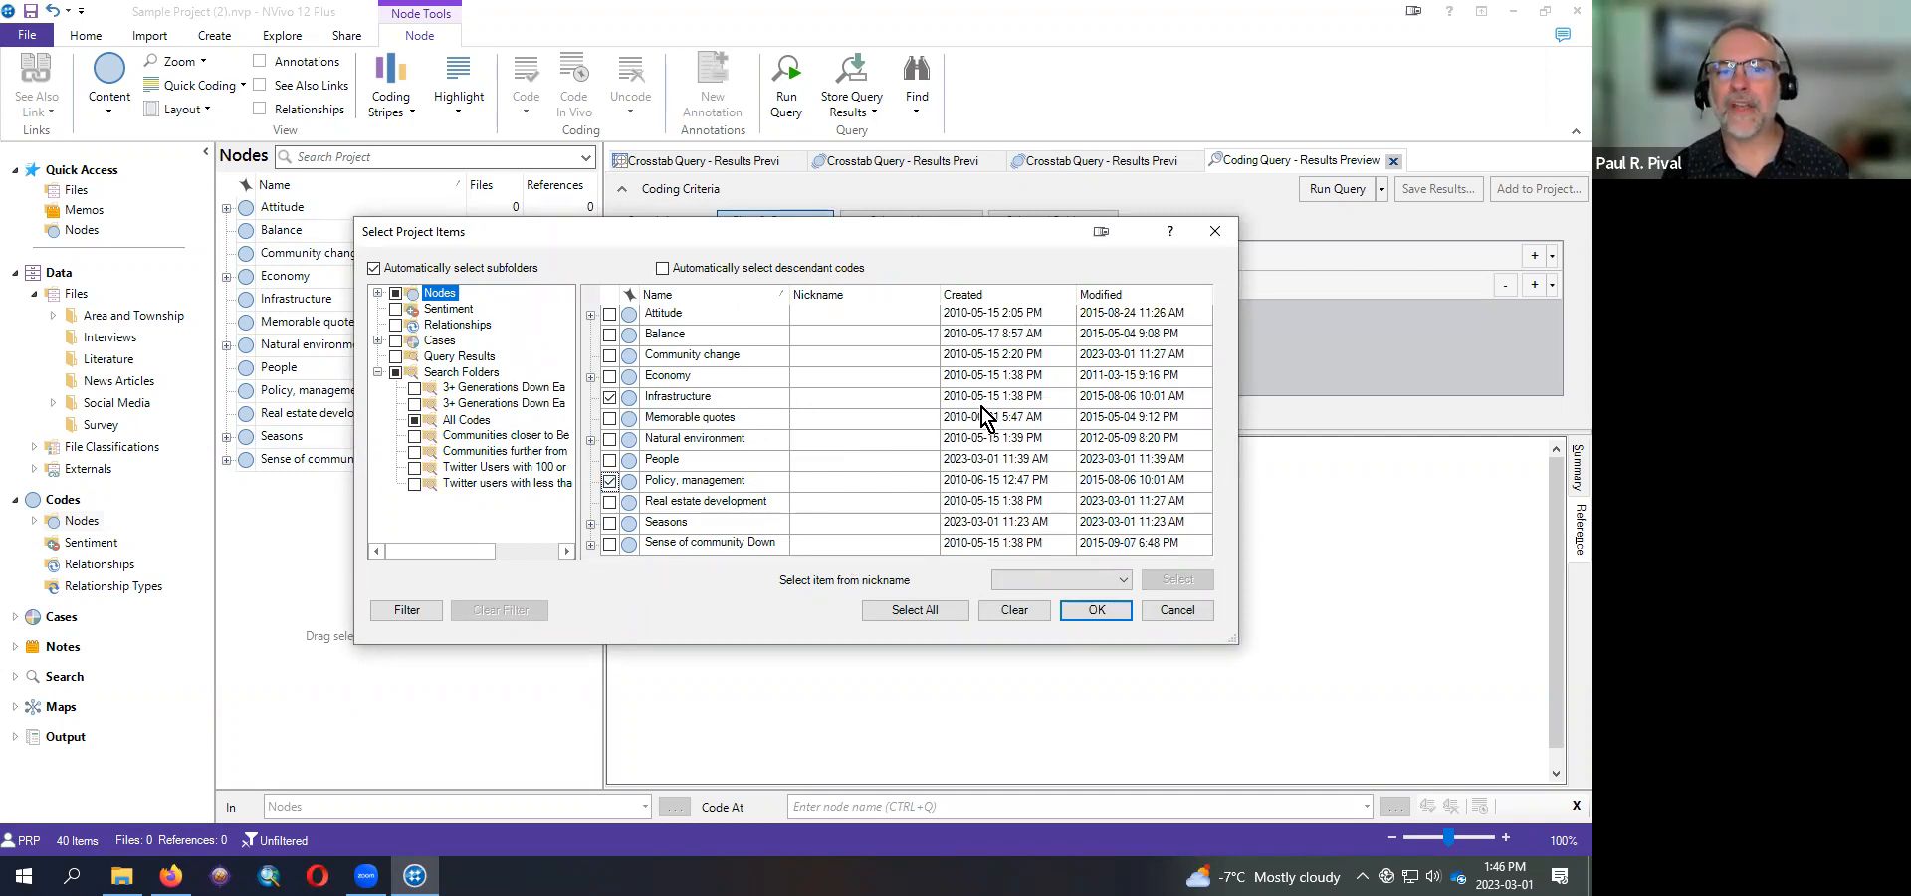
pyautogui.click(1111, 607)
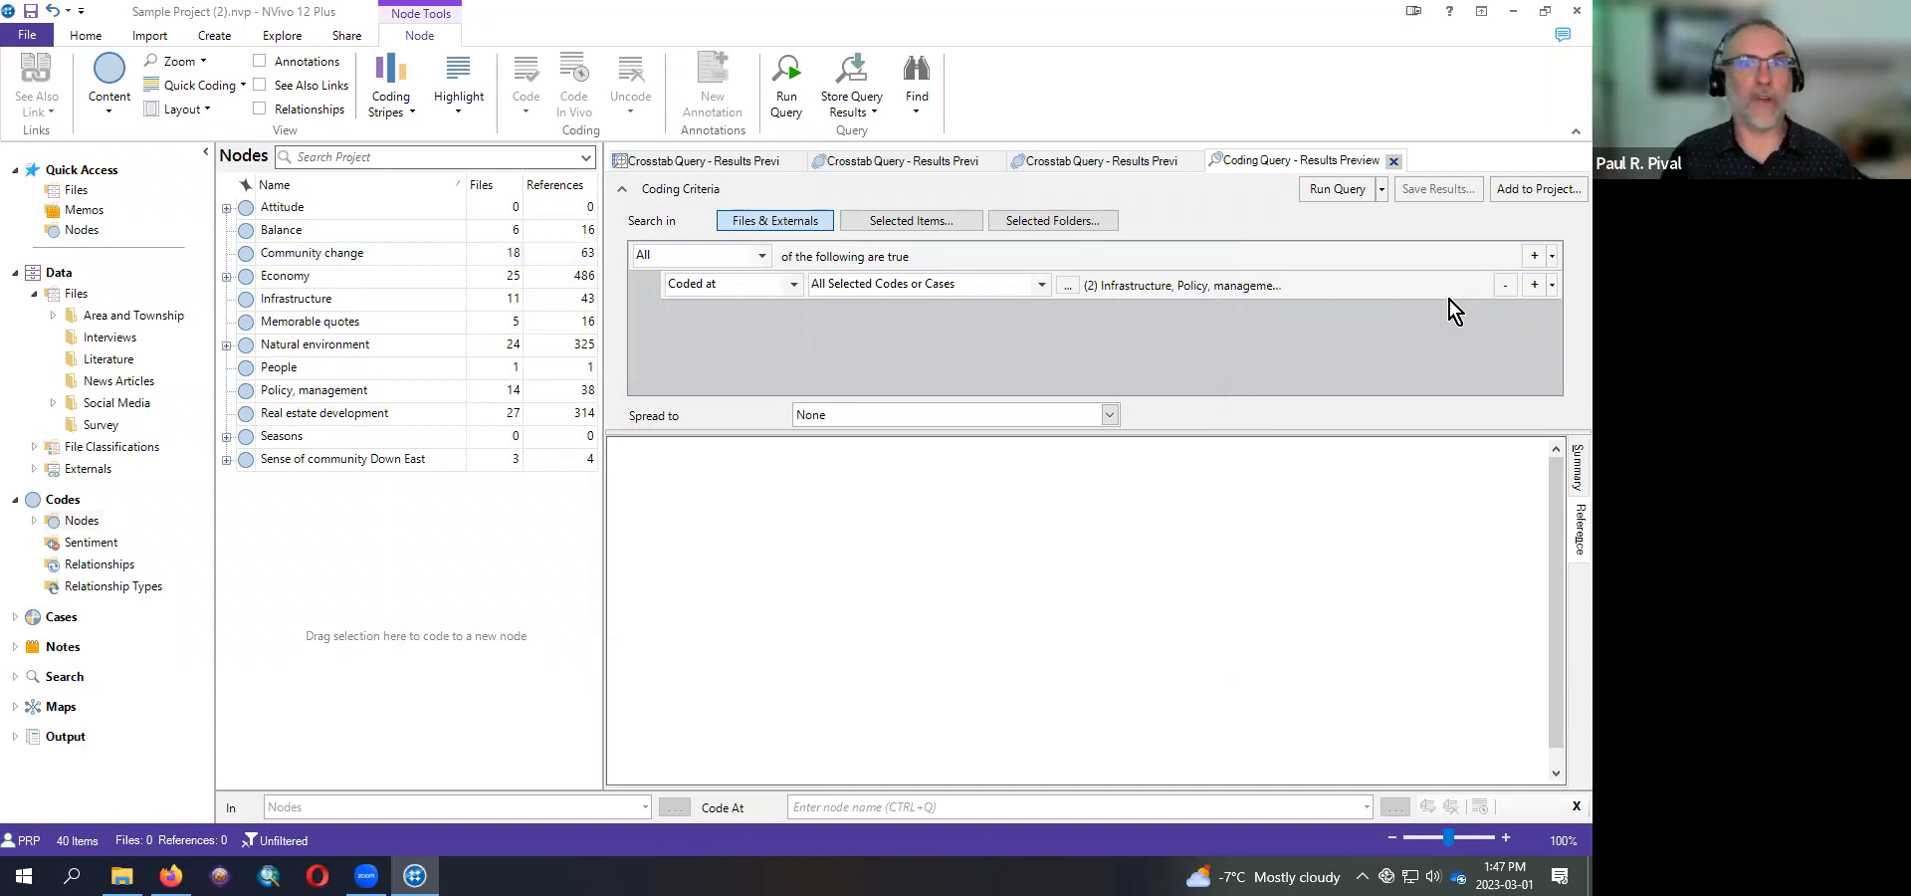
pyautogui.click(1350, 189)
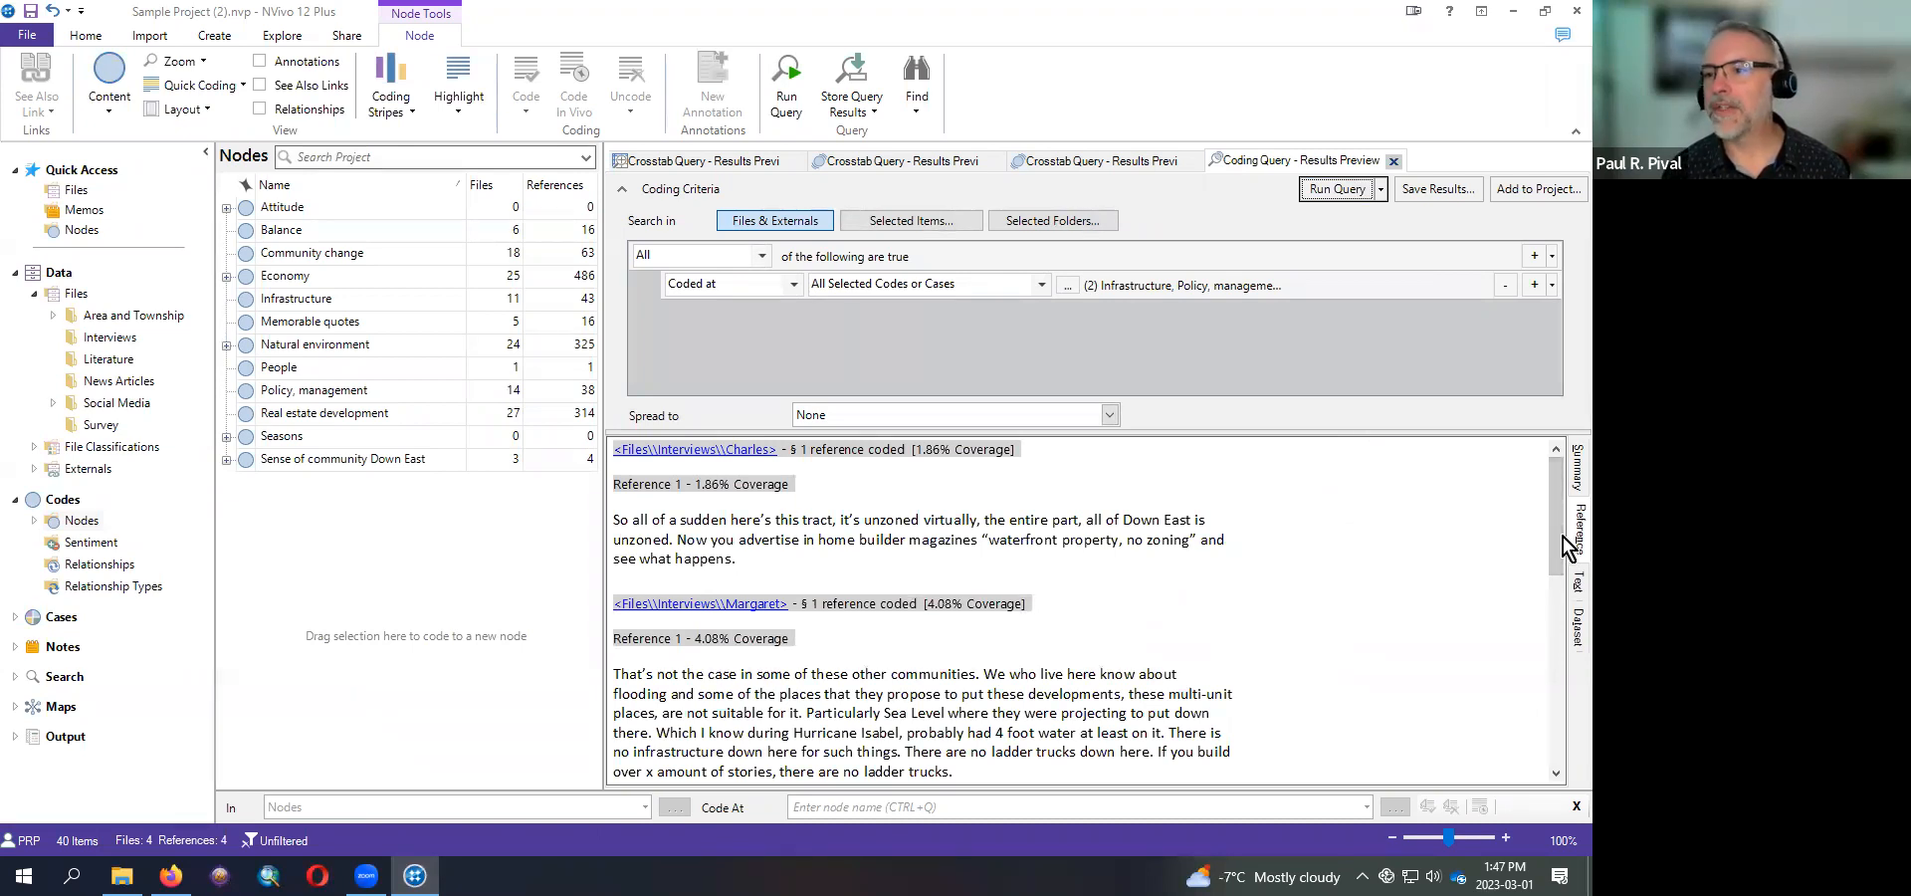
# - Look through the coding query results in the summary and text views, and return to the summary
pyautogui.moveTo(1555, 541); pyautogui.dragTo(1563, 476)
pyautogui.click(1569, 474)
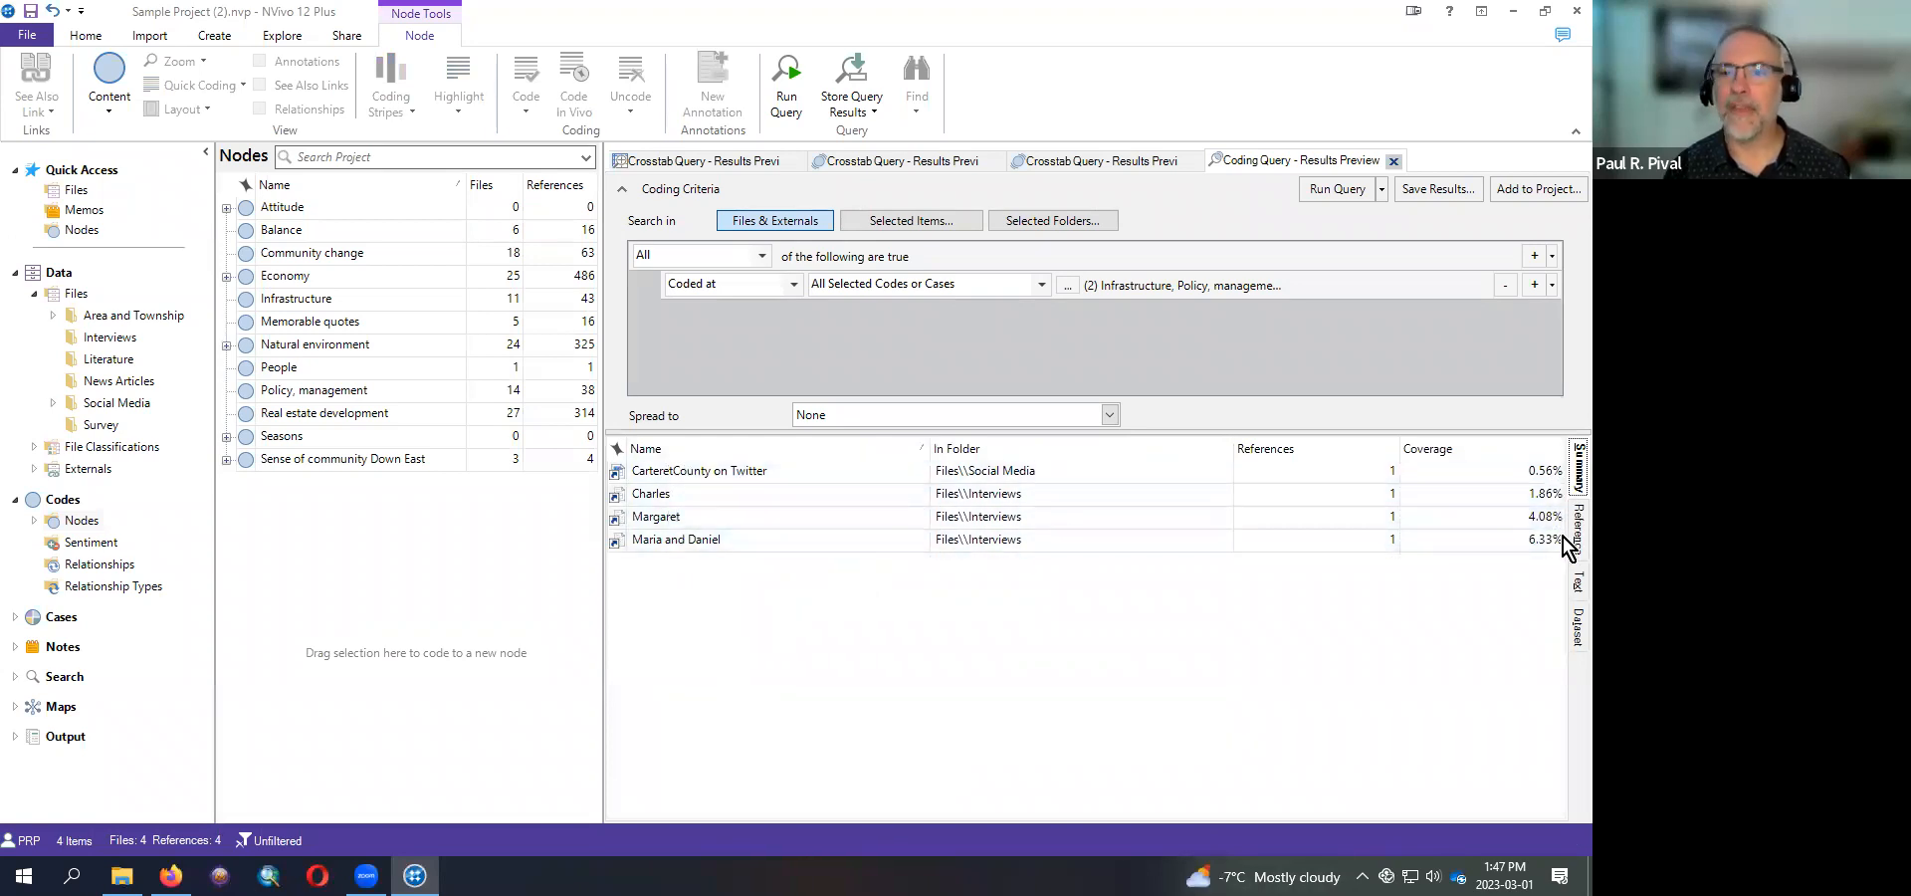
pyautogui.click(1565, 585)
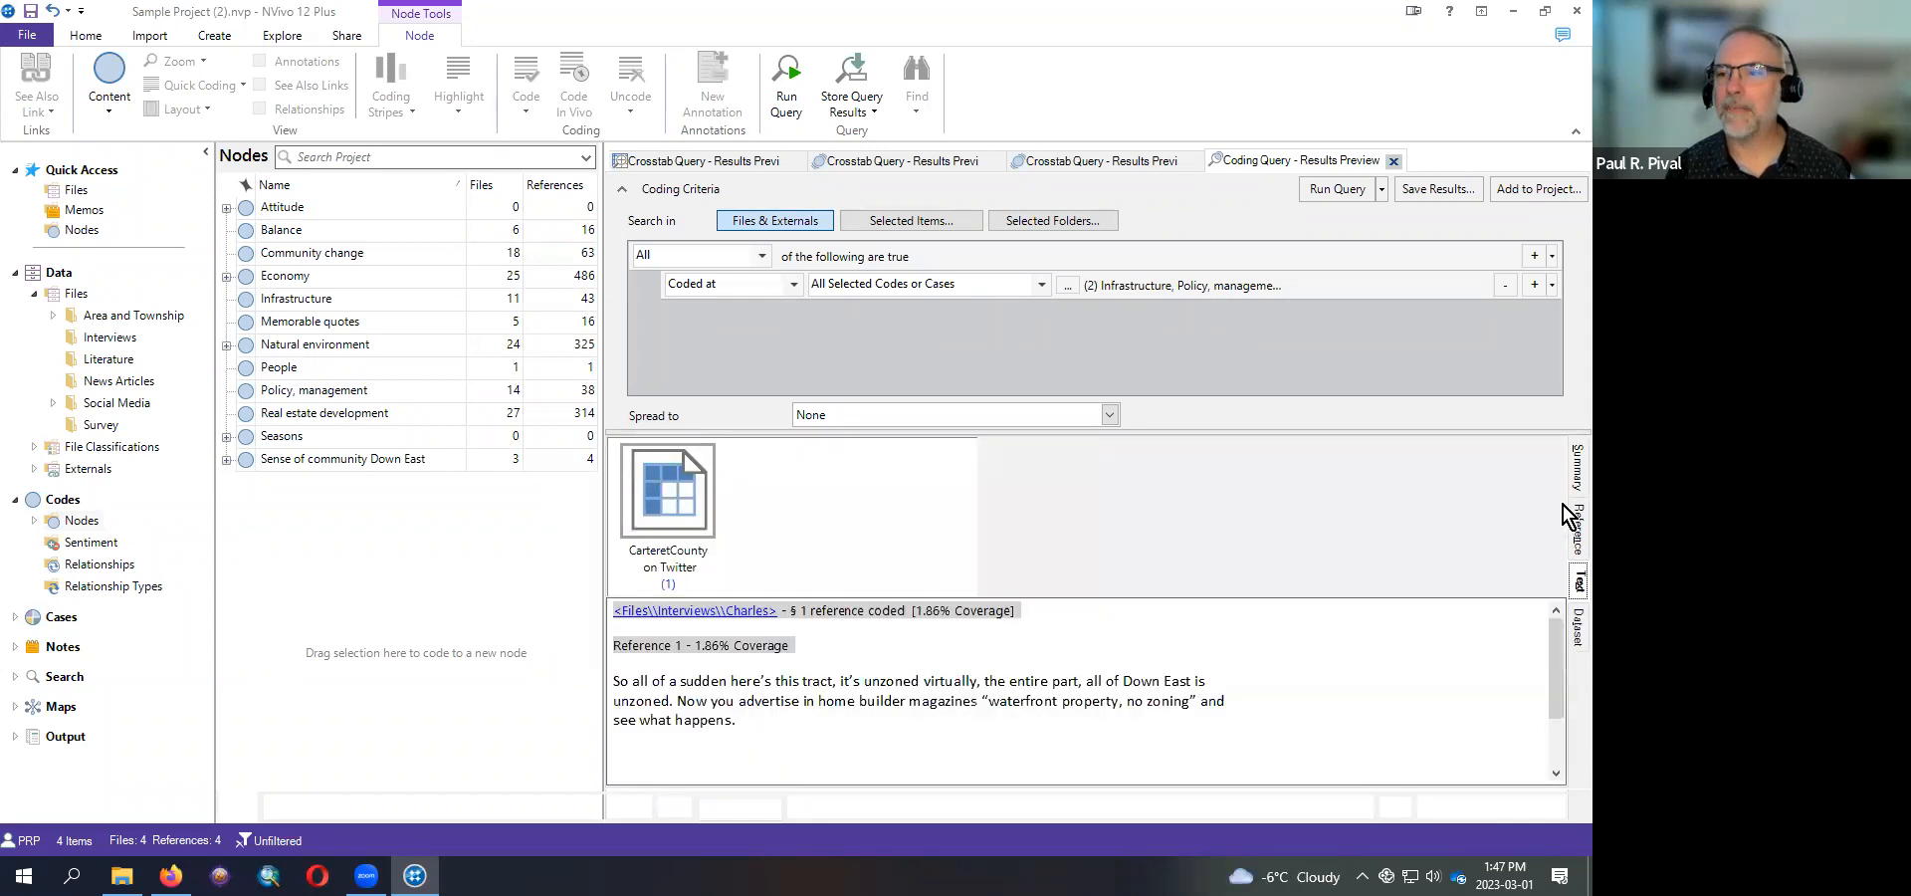
pyautogui.click(1577, 466)
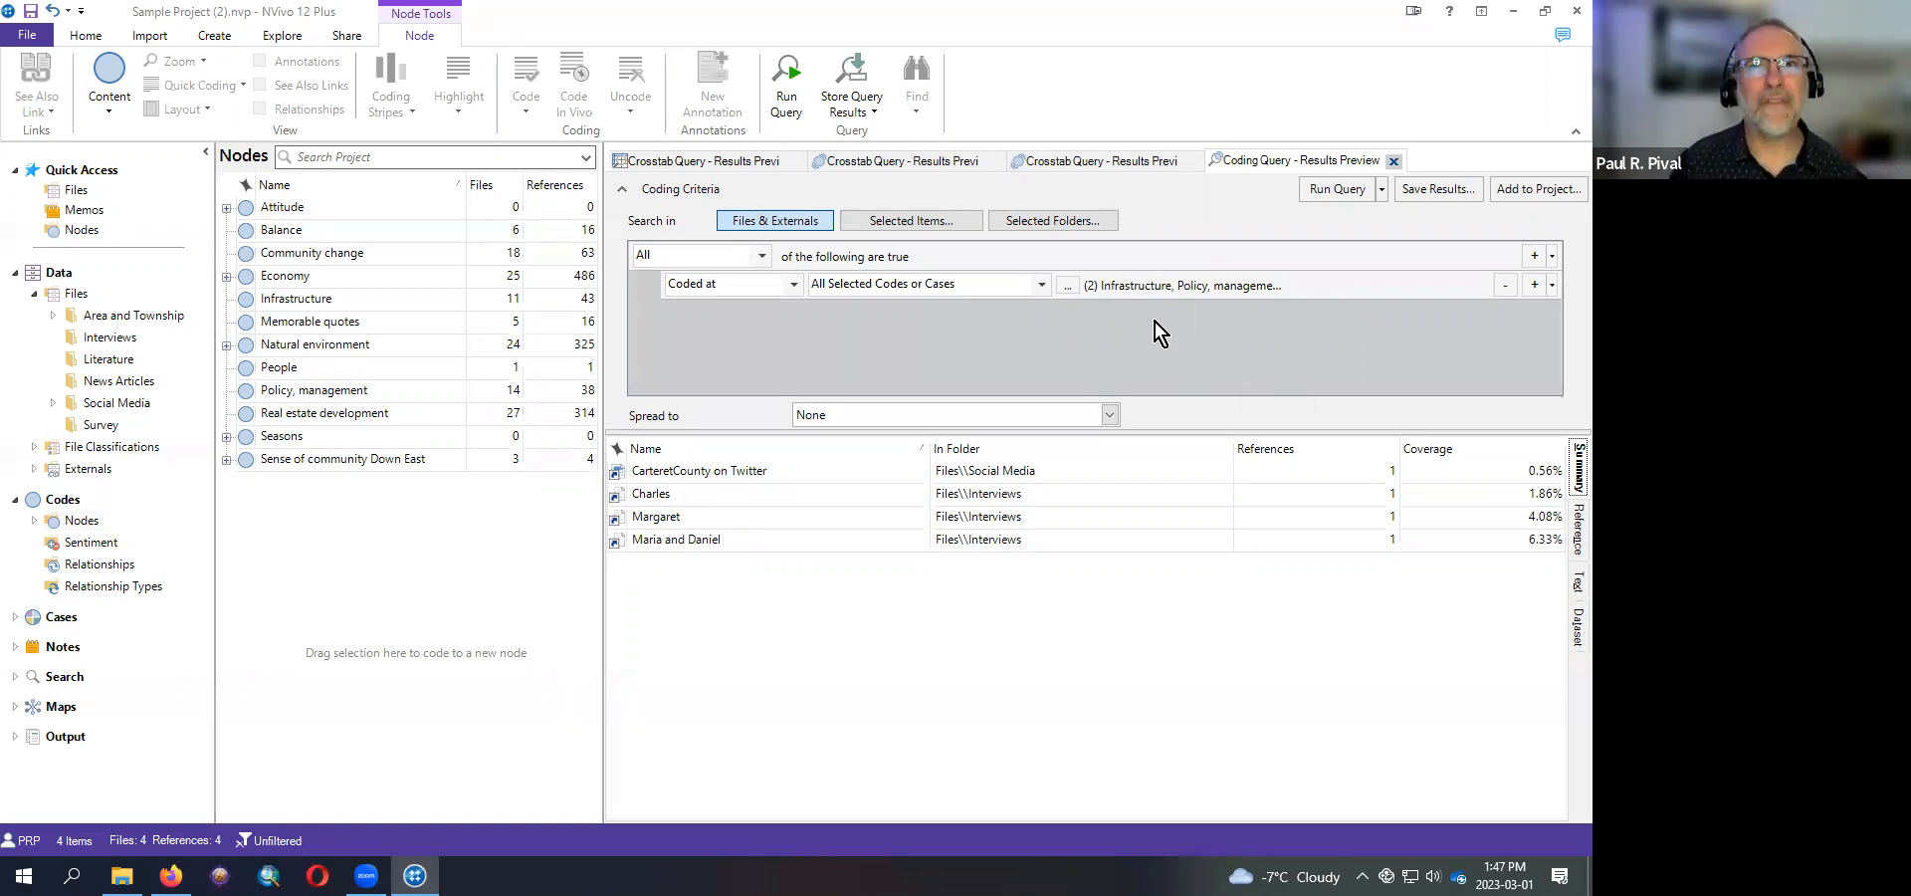
# - Remove the Policy, management node from the first criterion so that it covers only Infrastructure
pyautogui.click(1067, 286)
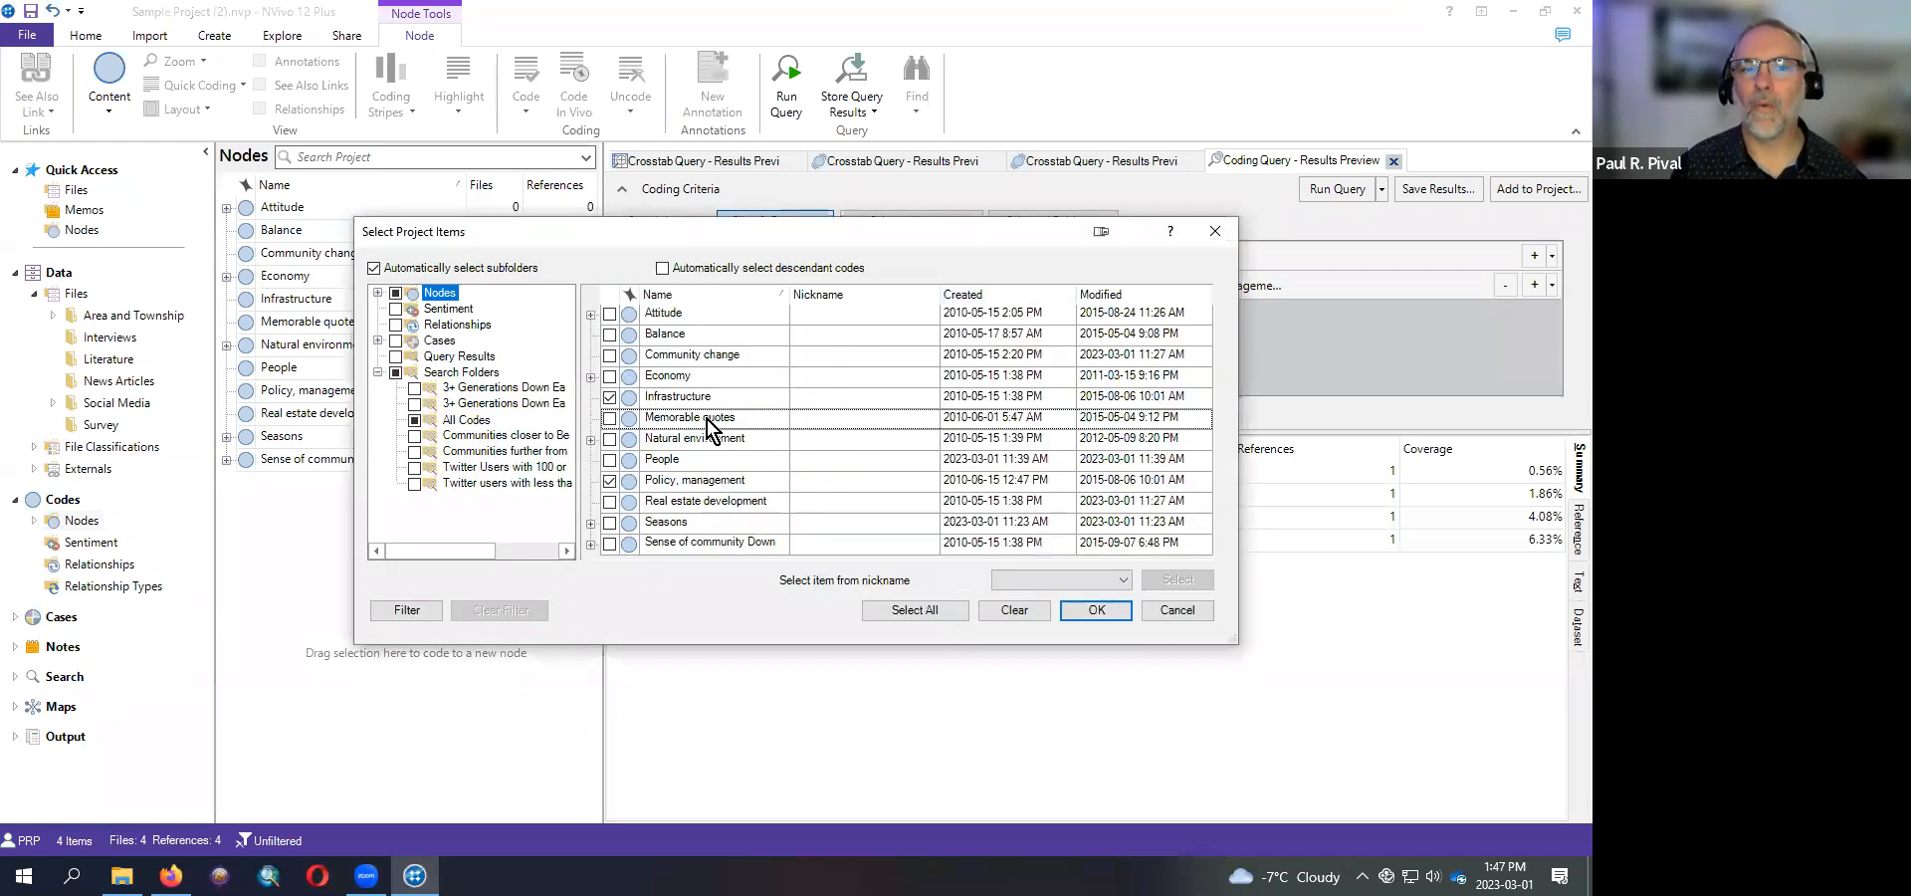
pyautogui.click(609, 480)
pyautogui.click(1103, 610)
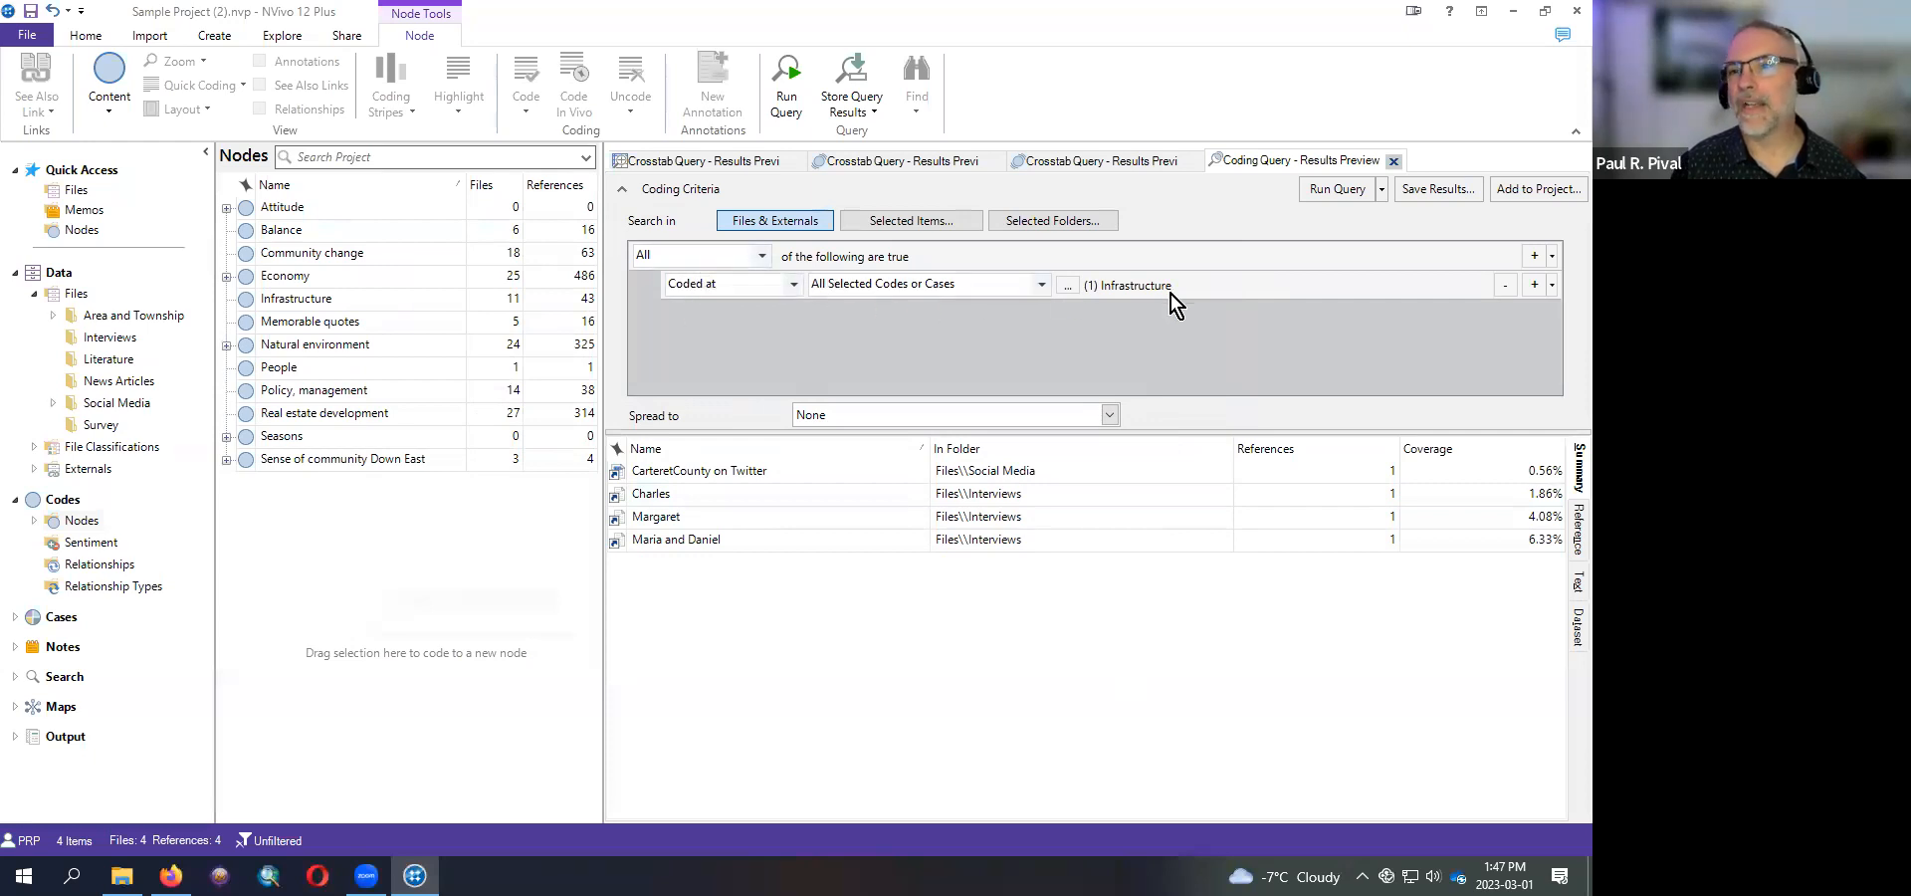
# - Add a second criterion for content coded at the Community change node
pyautogui.click(1535, 286)
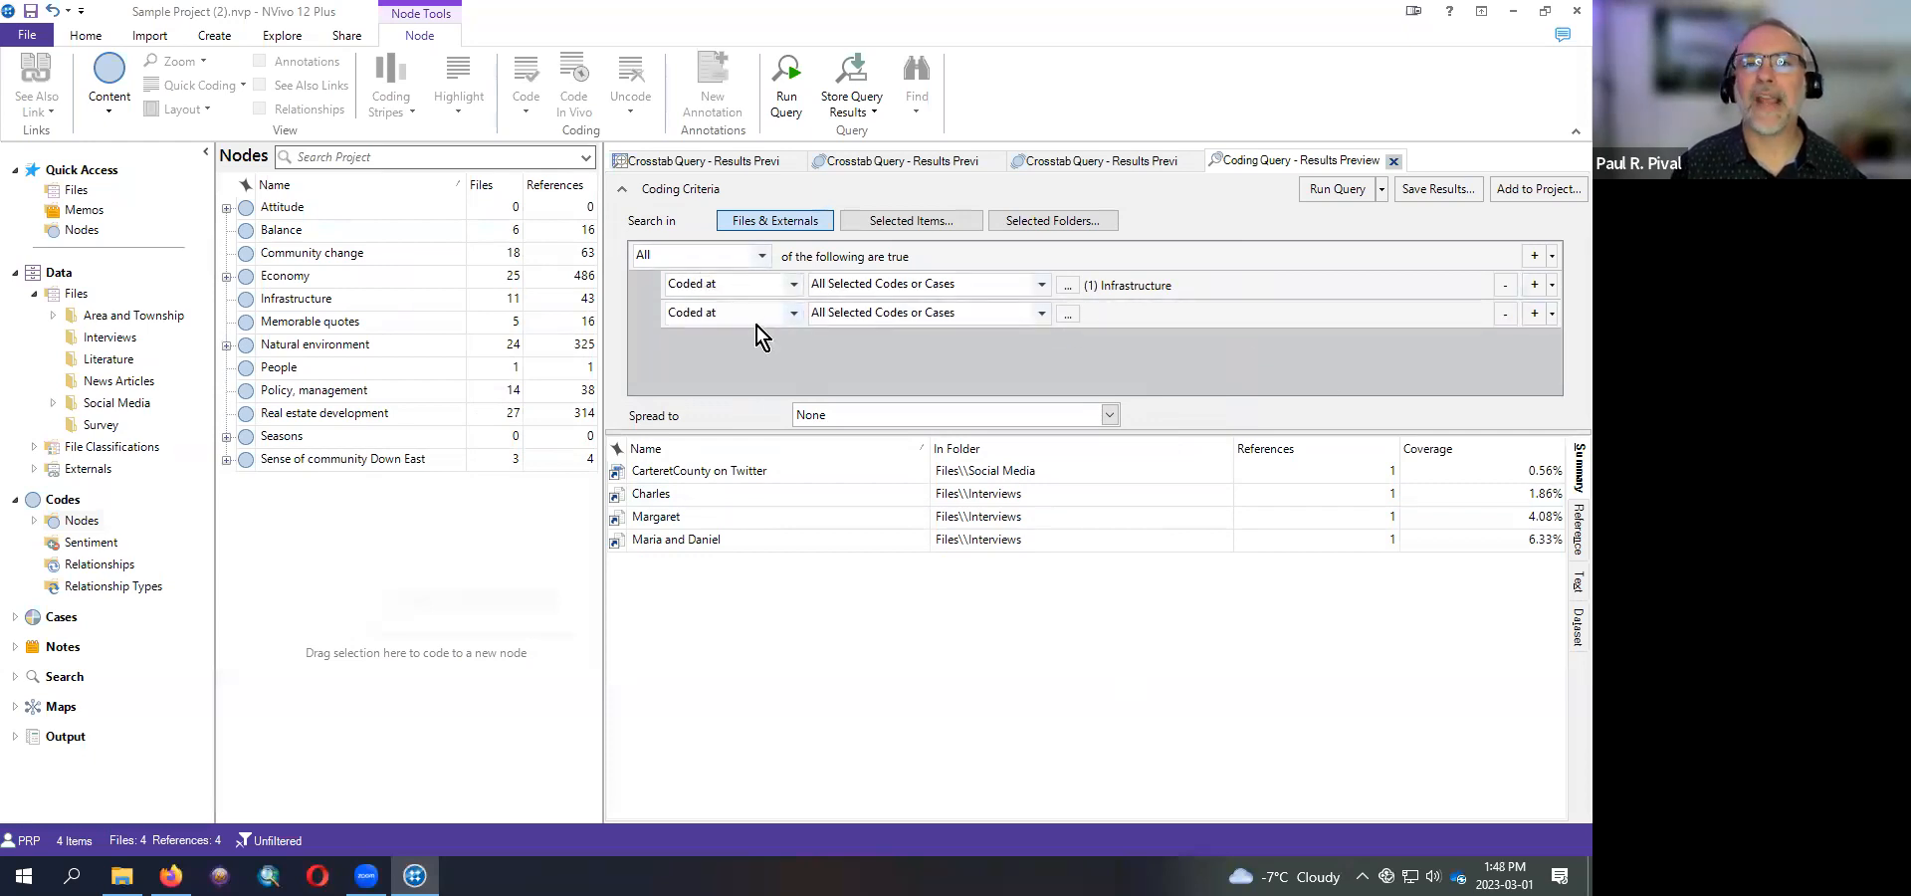
pyautogui.click(1068, 313)
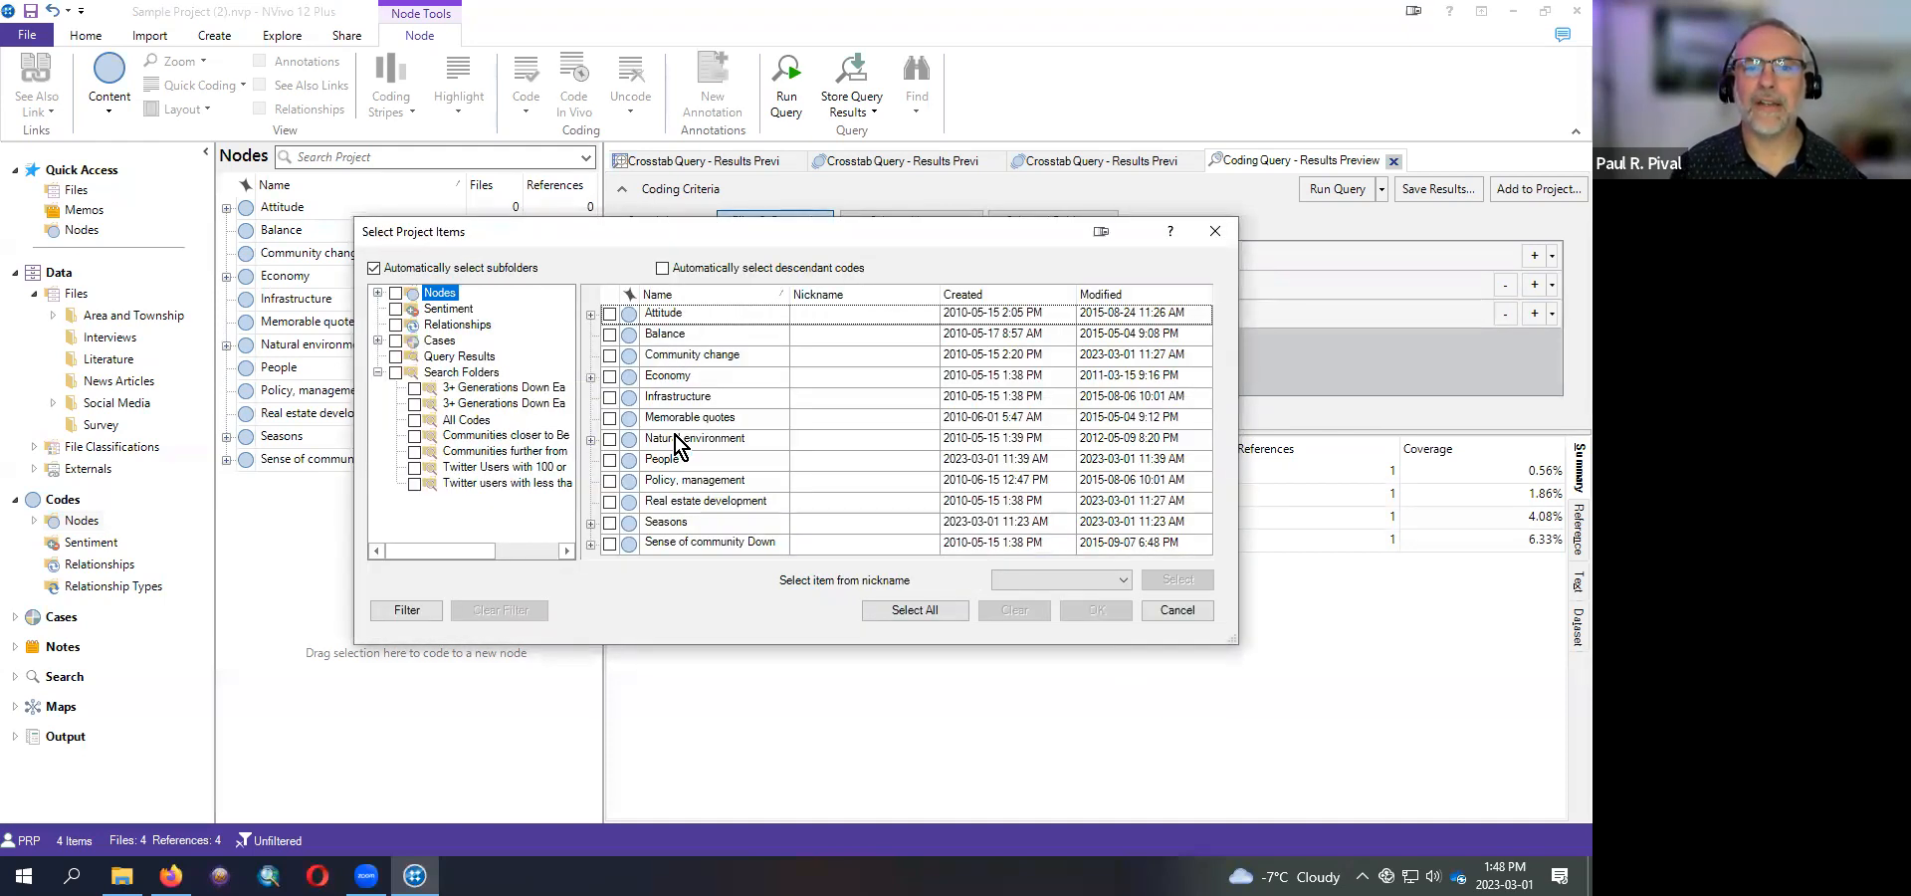
pyautogui.click(669, 359)
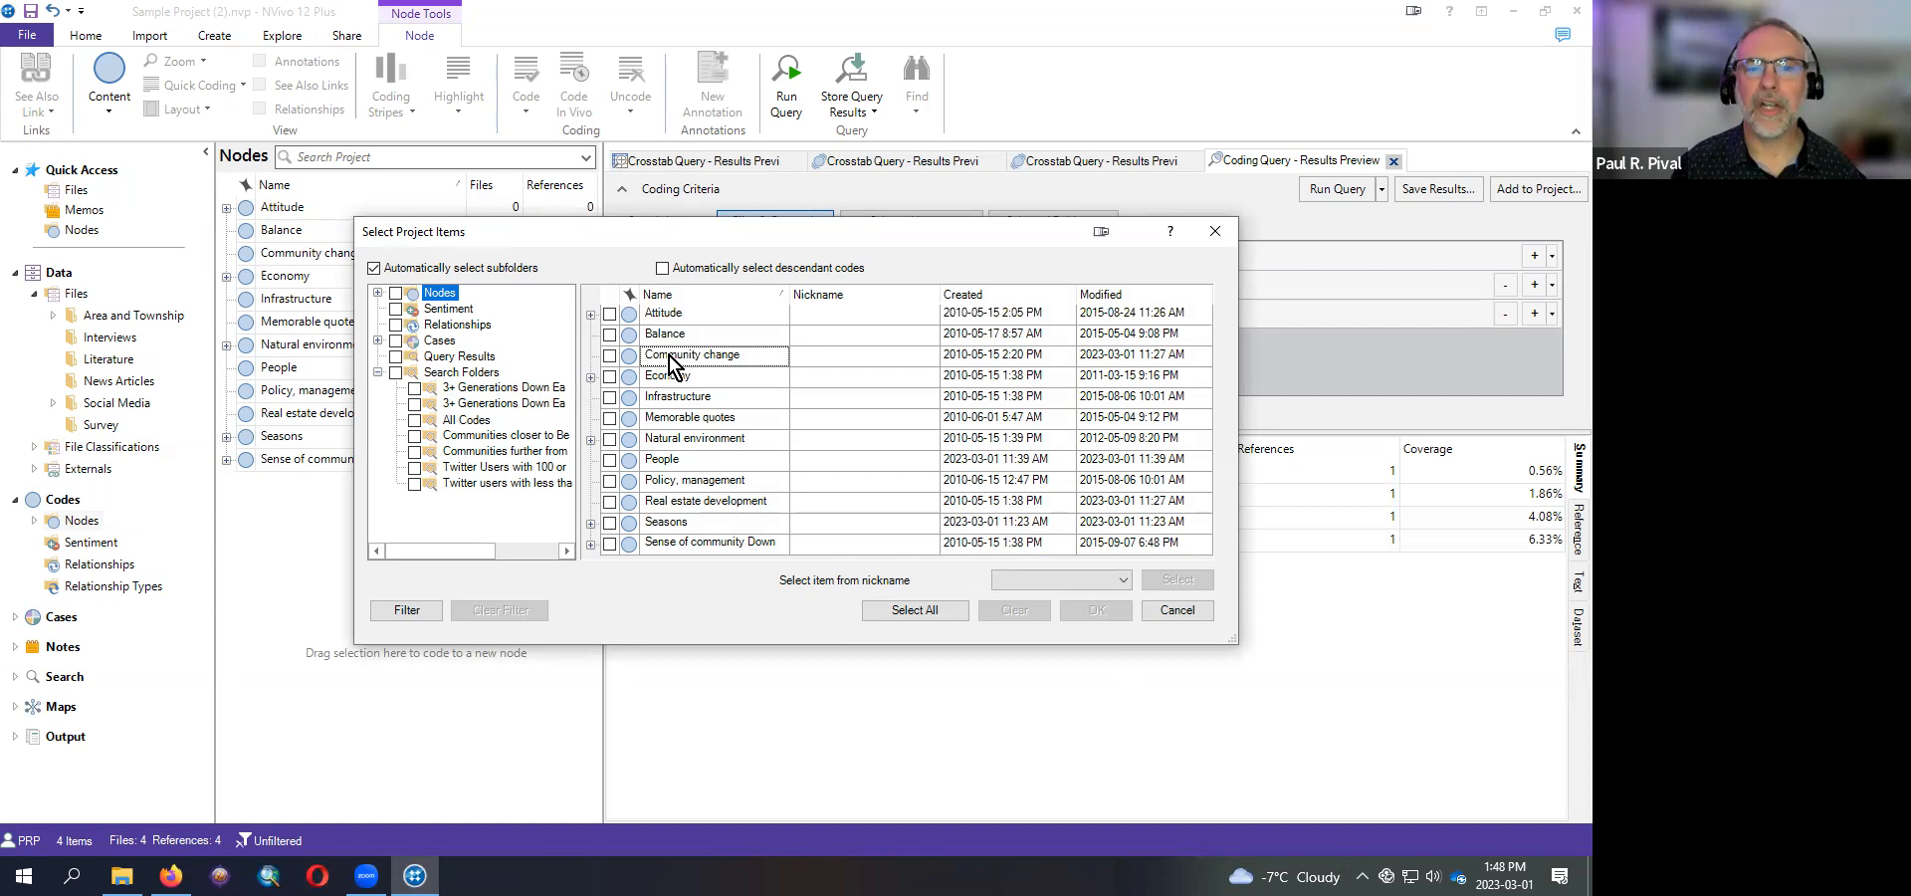
pyautogui.click(609, 355)
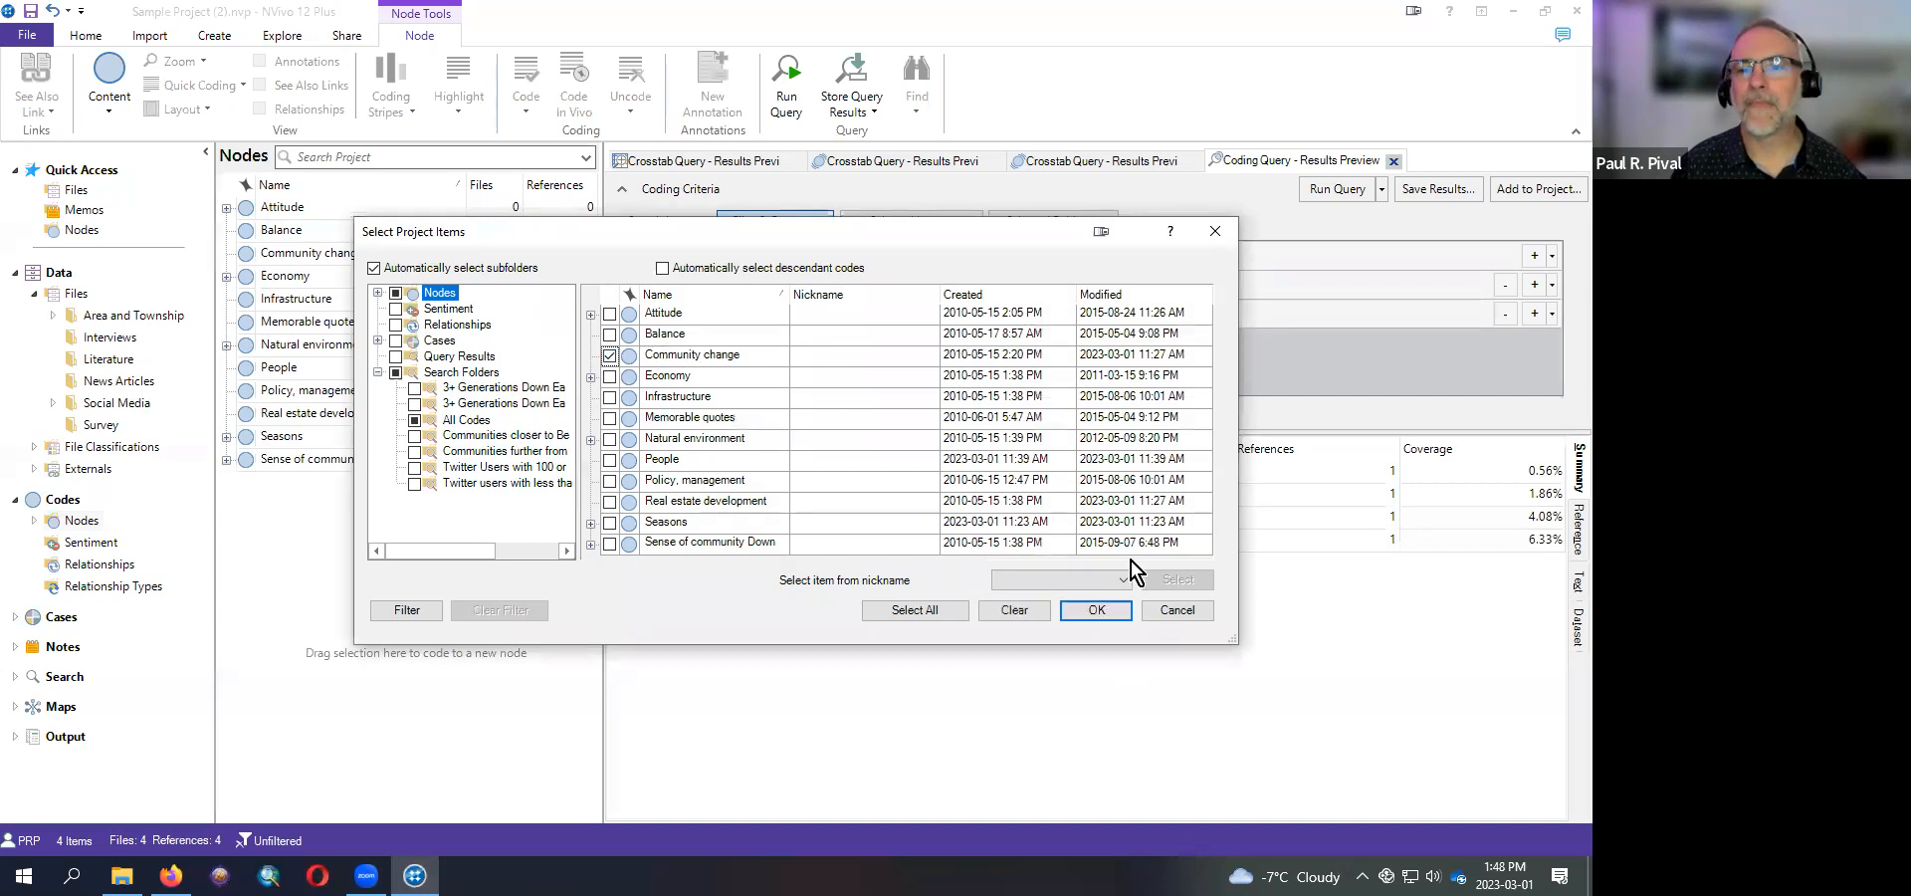
pyautogui.click(1111, 621)
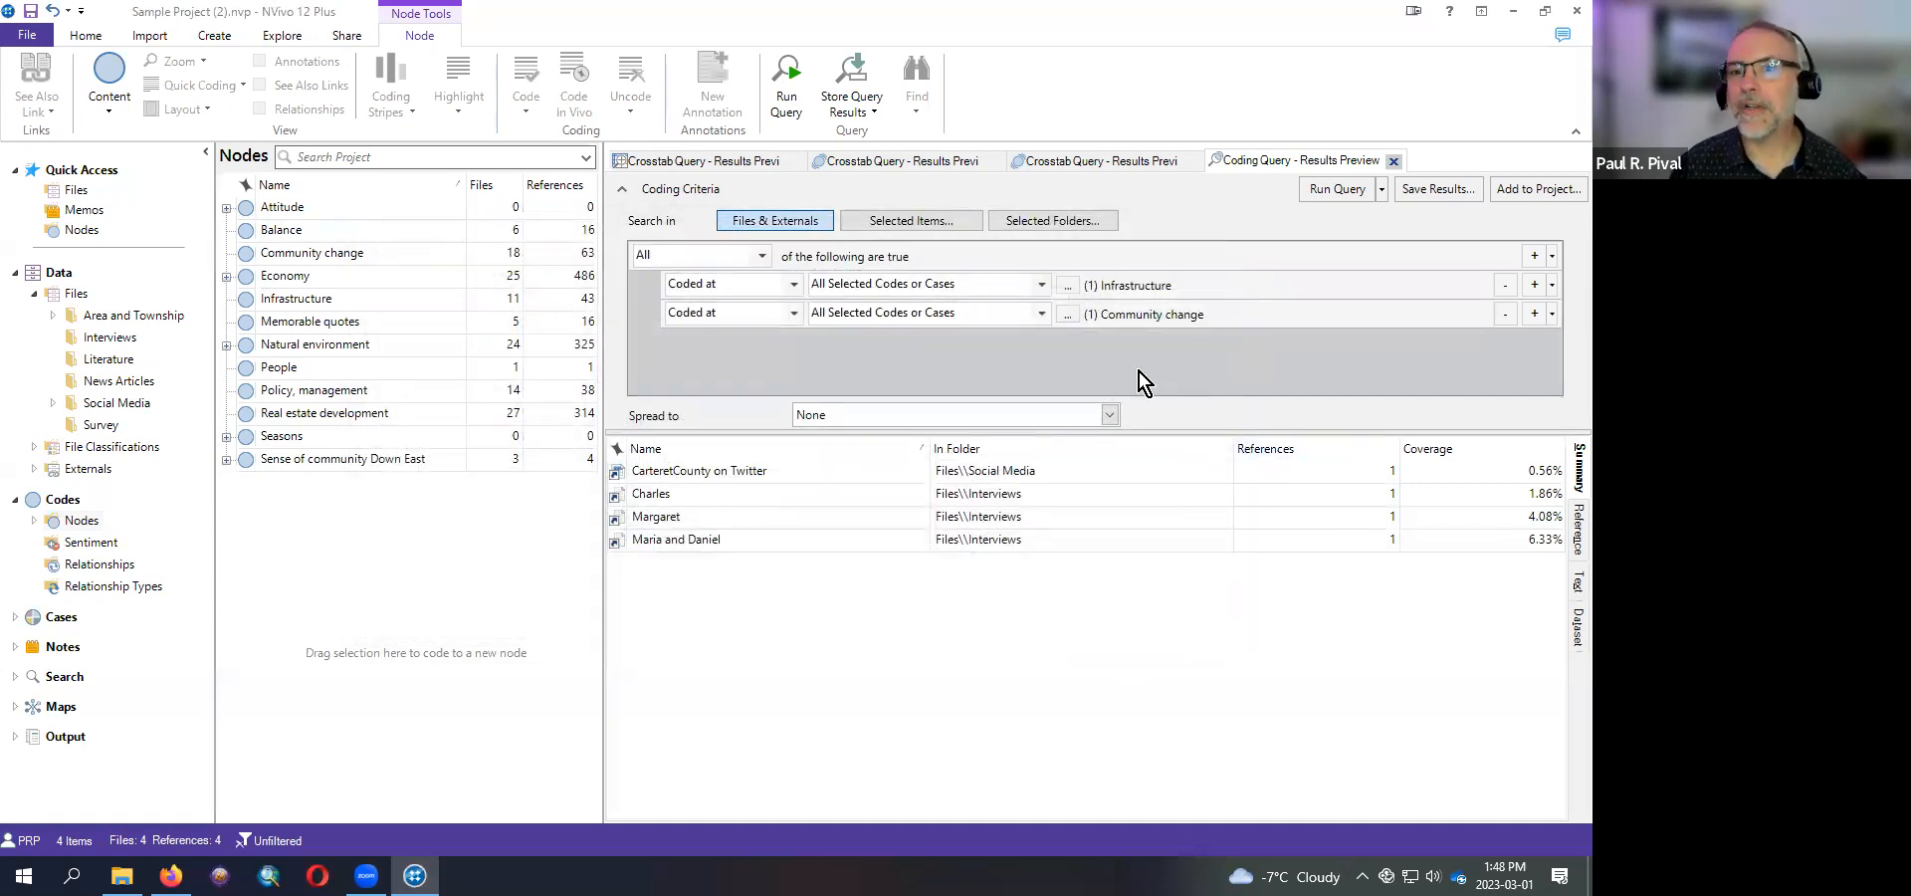
# - Add a third criterion for content coded at Policy, management and run the query
pyautogui.click(1534, 314)
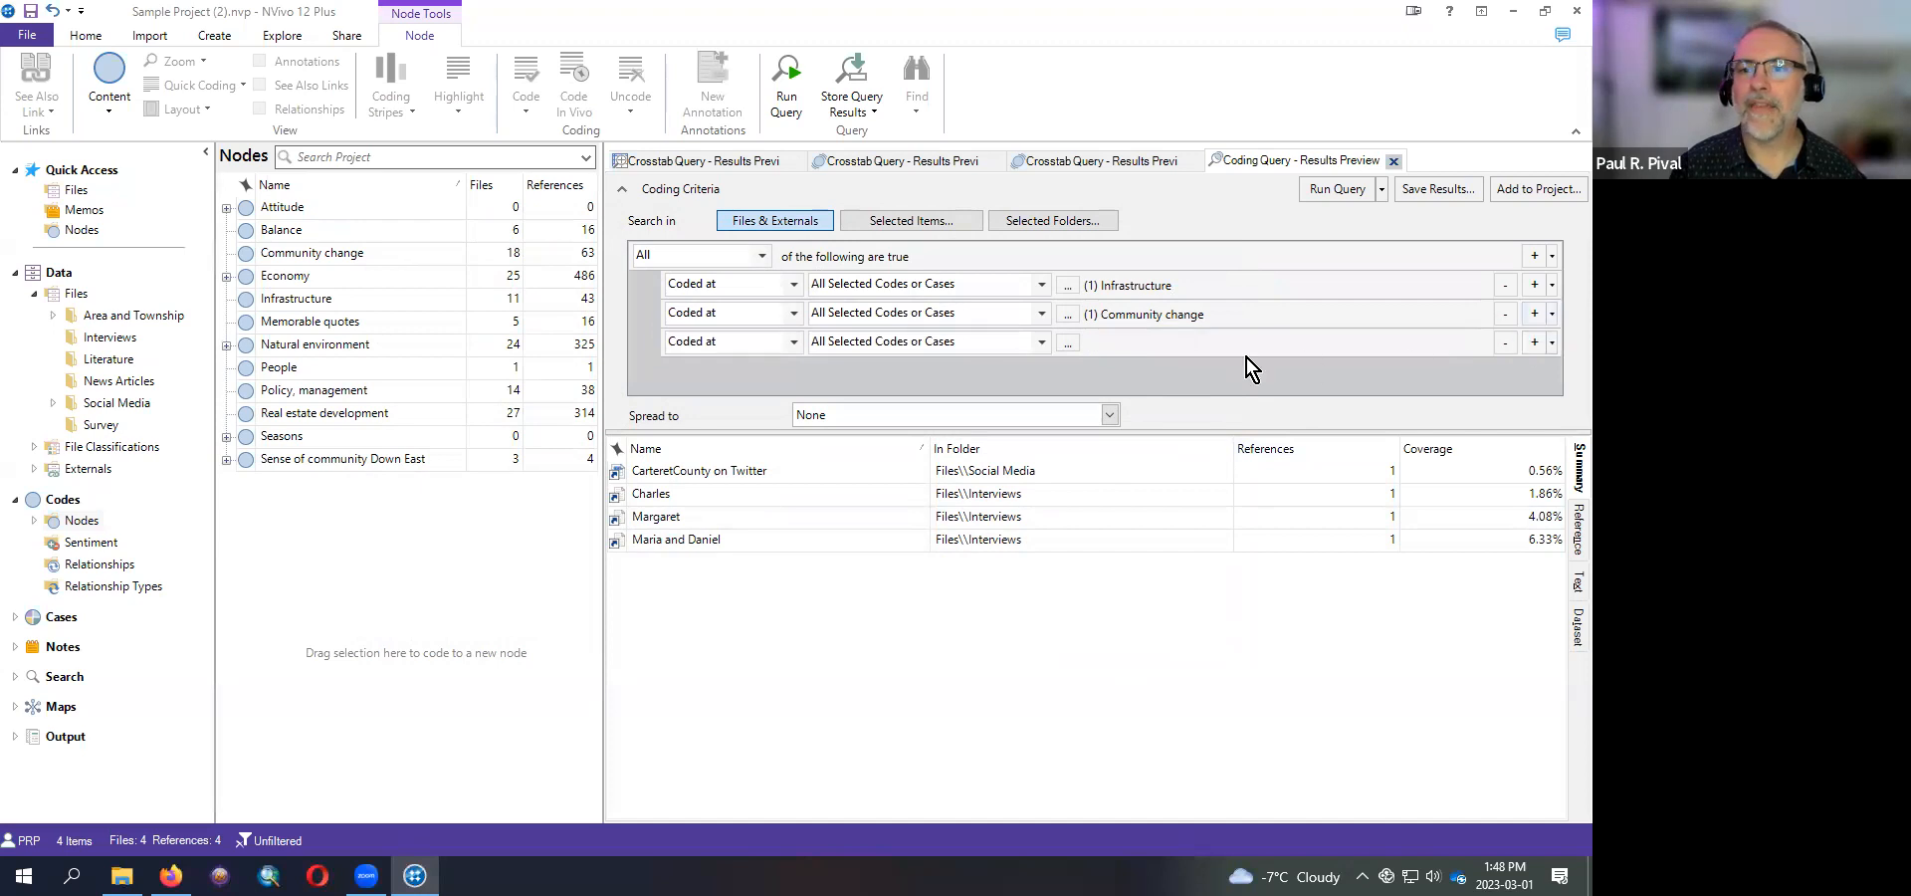
pyautogui.click(1067, 342)
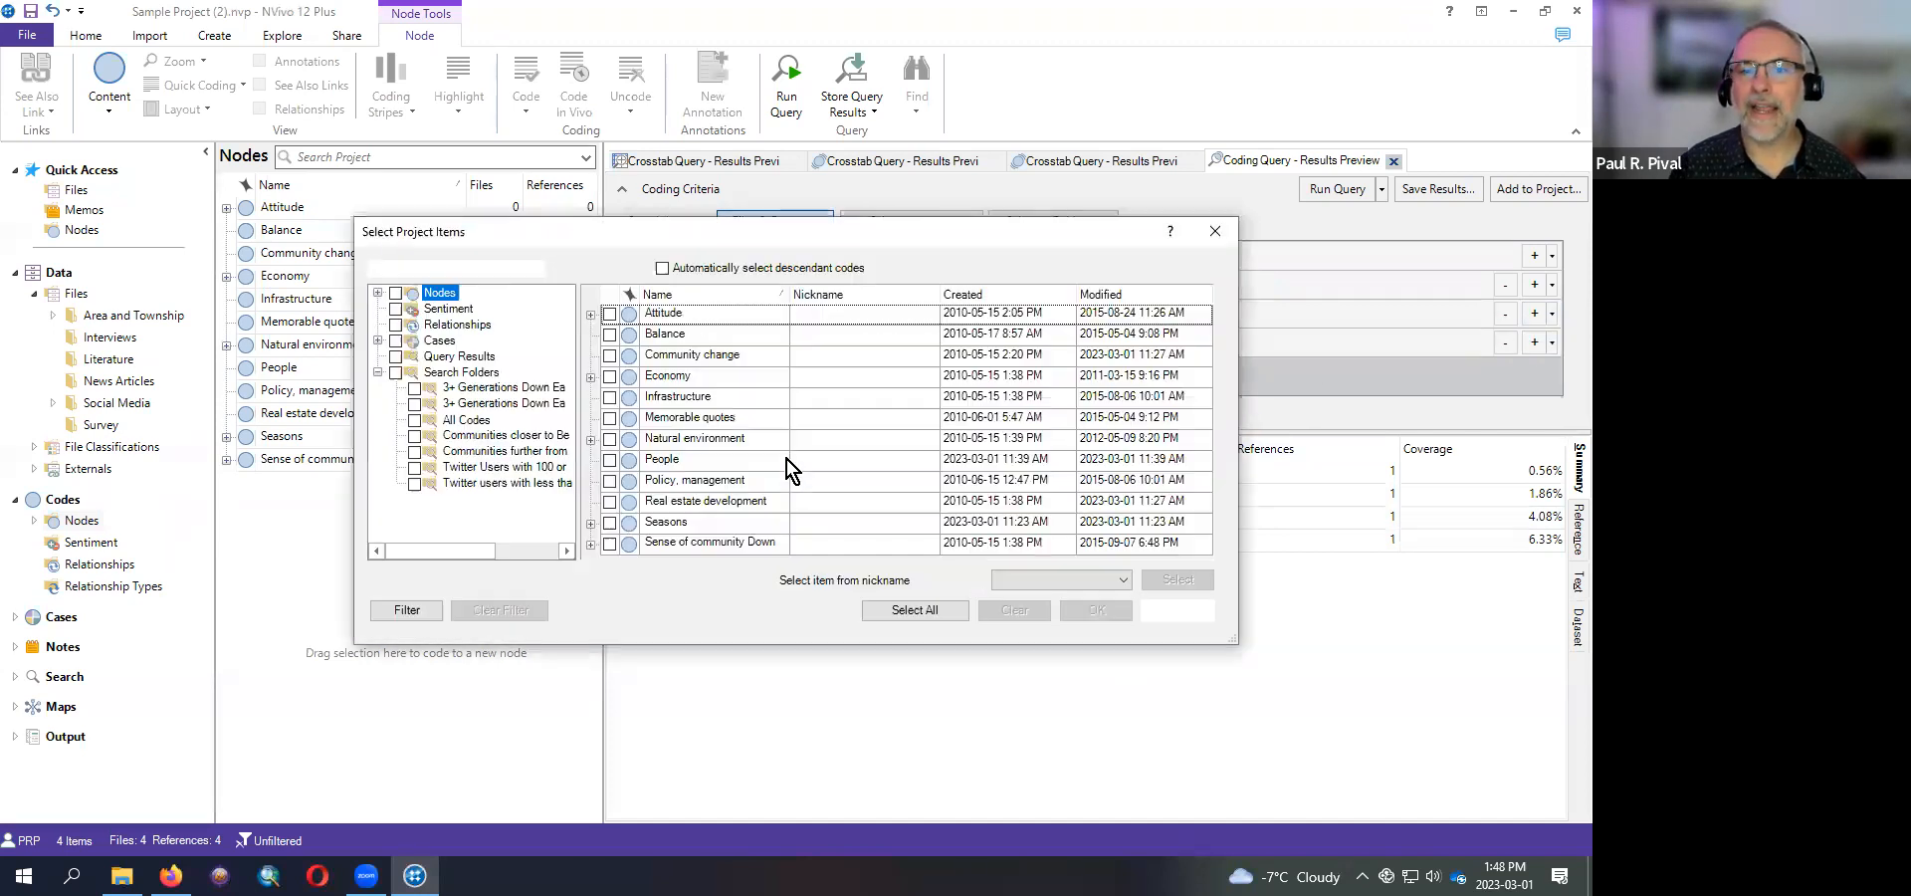
pyautogui.click(609, 481)
pyautogui.click(1099, 610)
pyautogui.click(1338, 191)
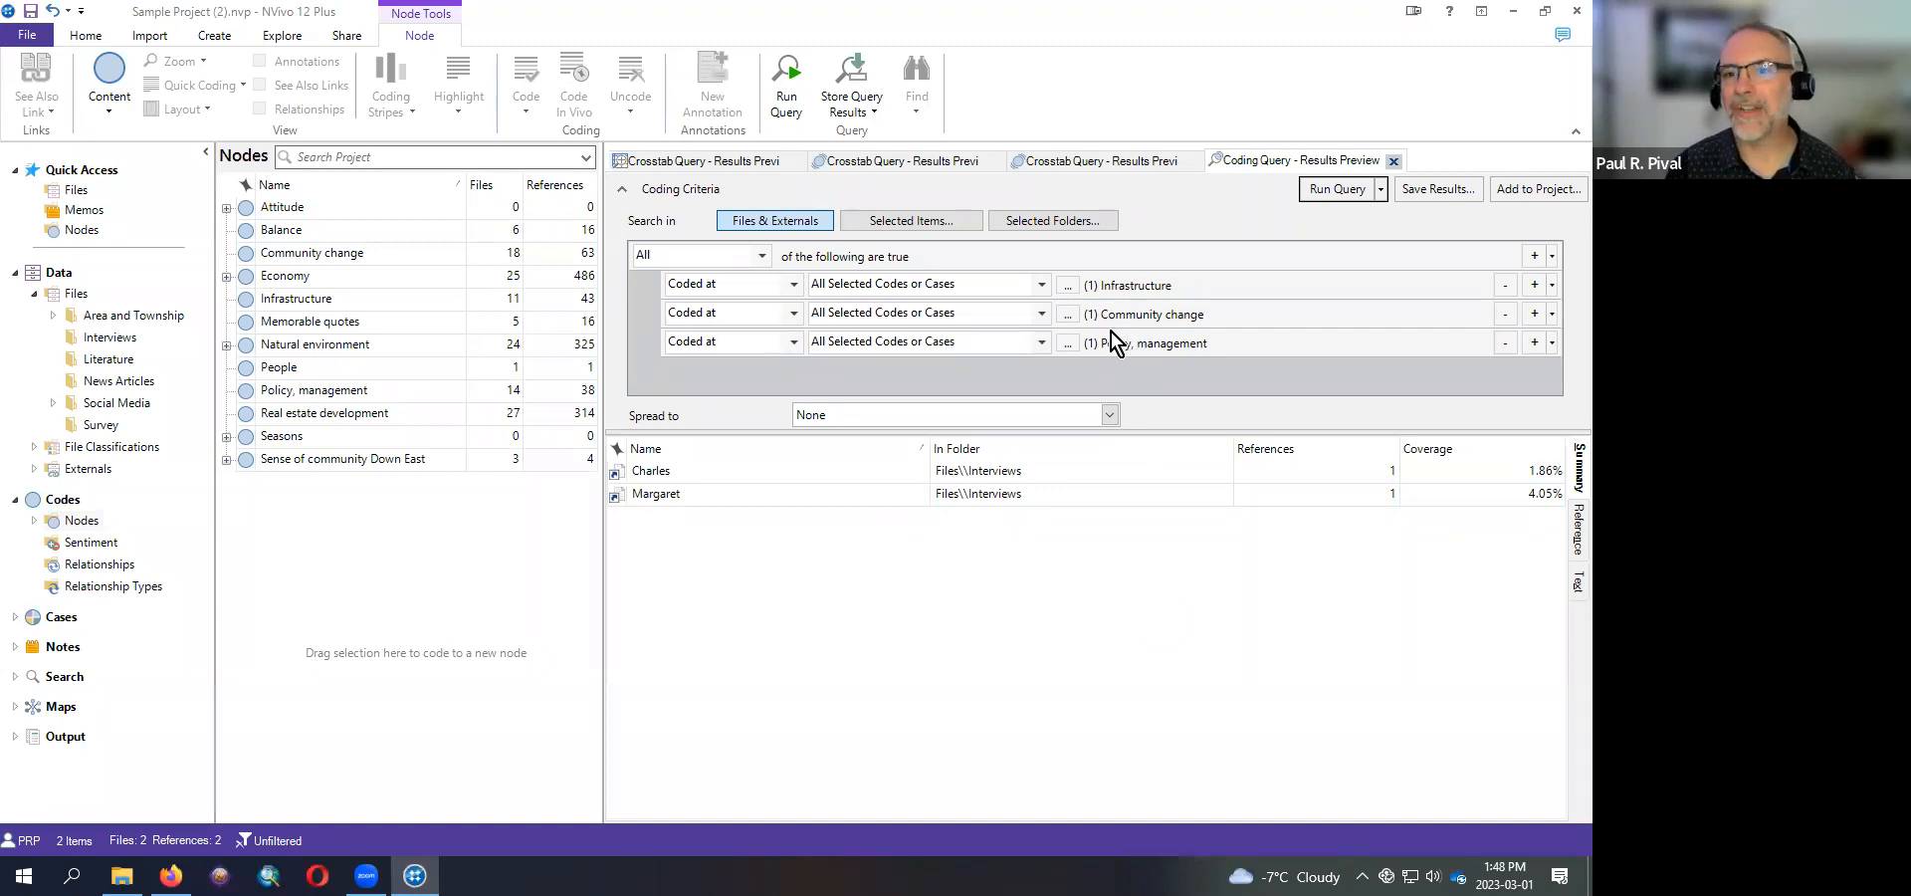
# - Replace the Community change criterion with one for content coded at Real estate development and rerun the query
pyautogui.moveTo(1184, 314); pyautogui.dragTo(1551, 320)
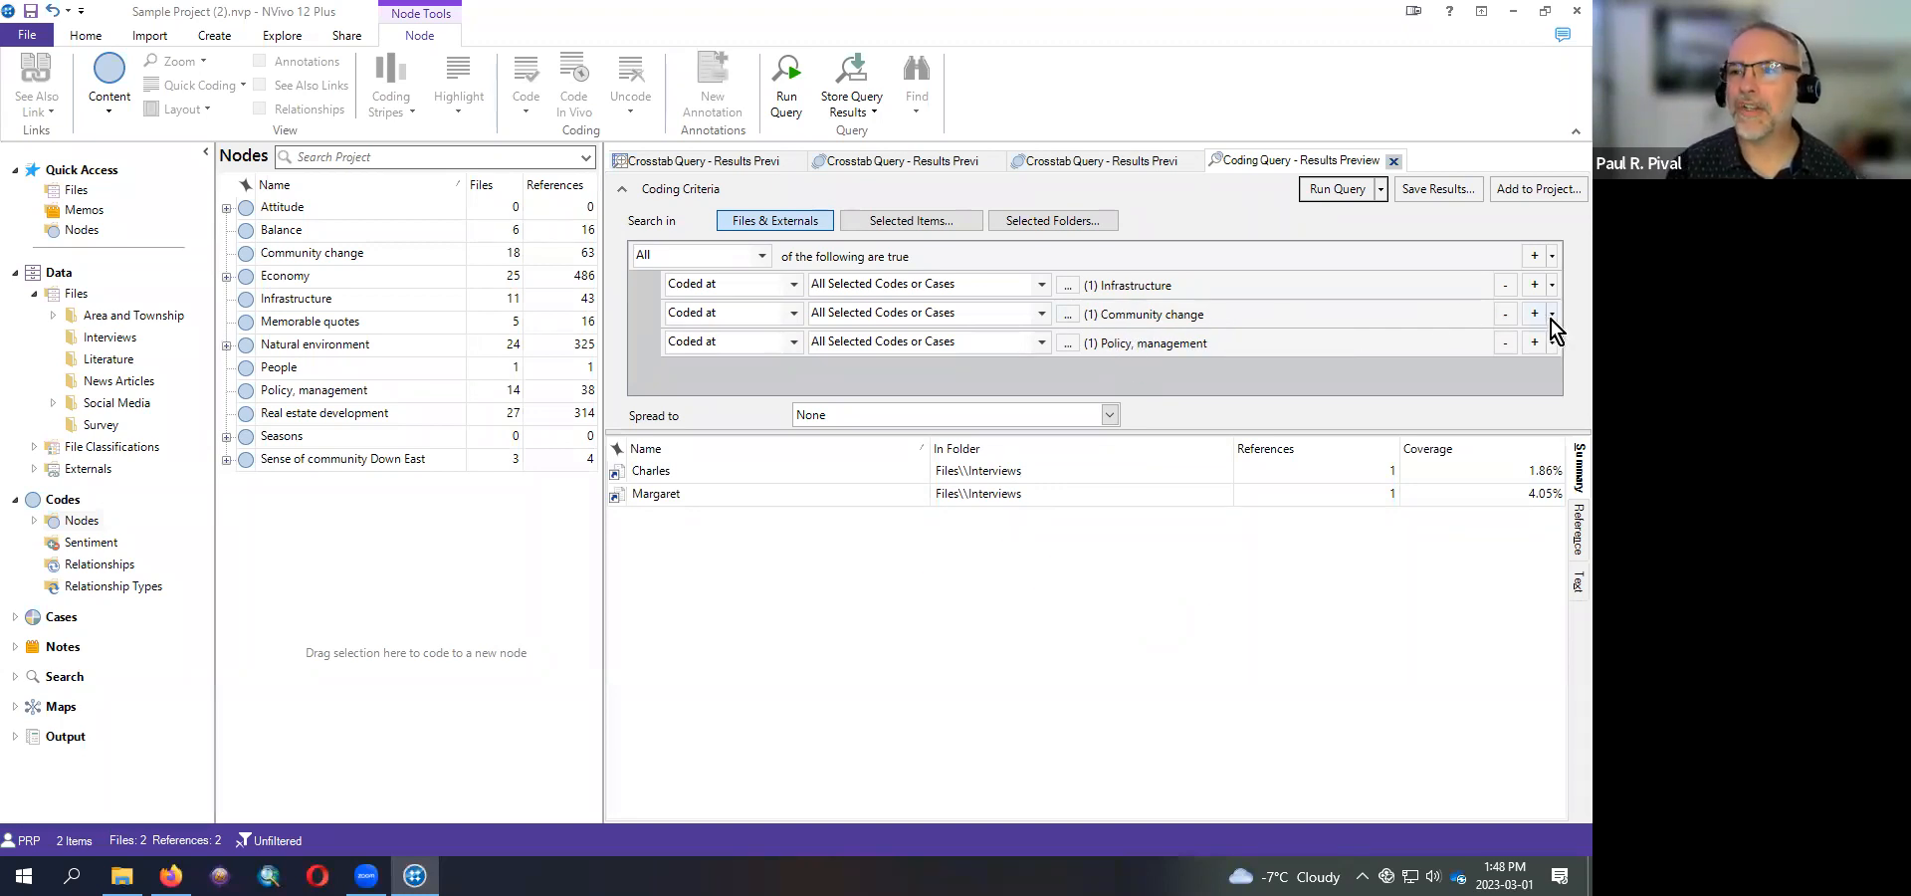
pyautogui.click(1507, 315)
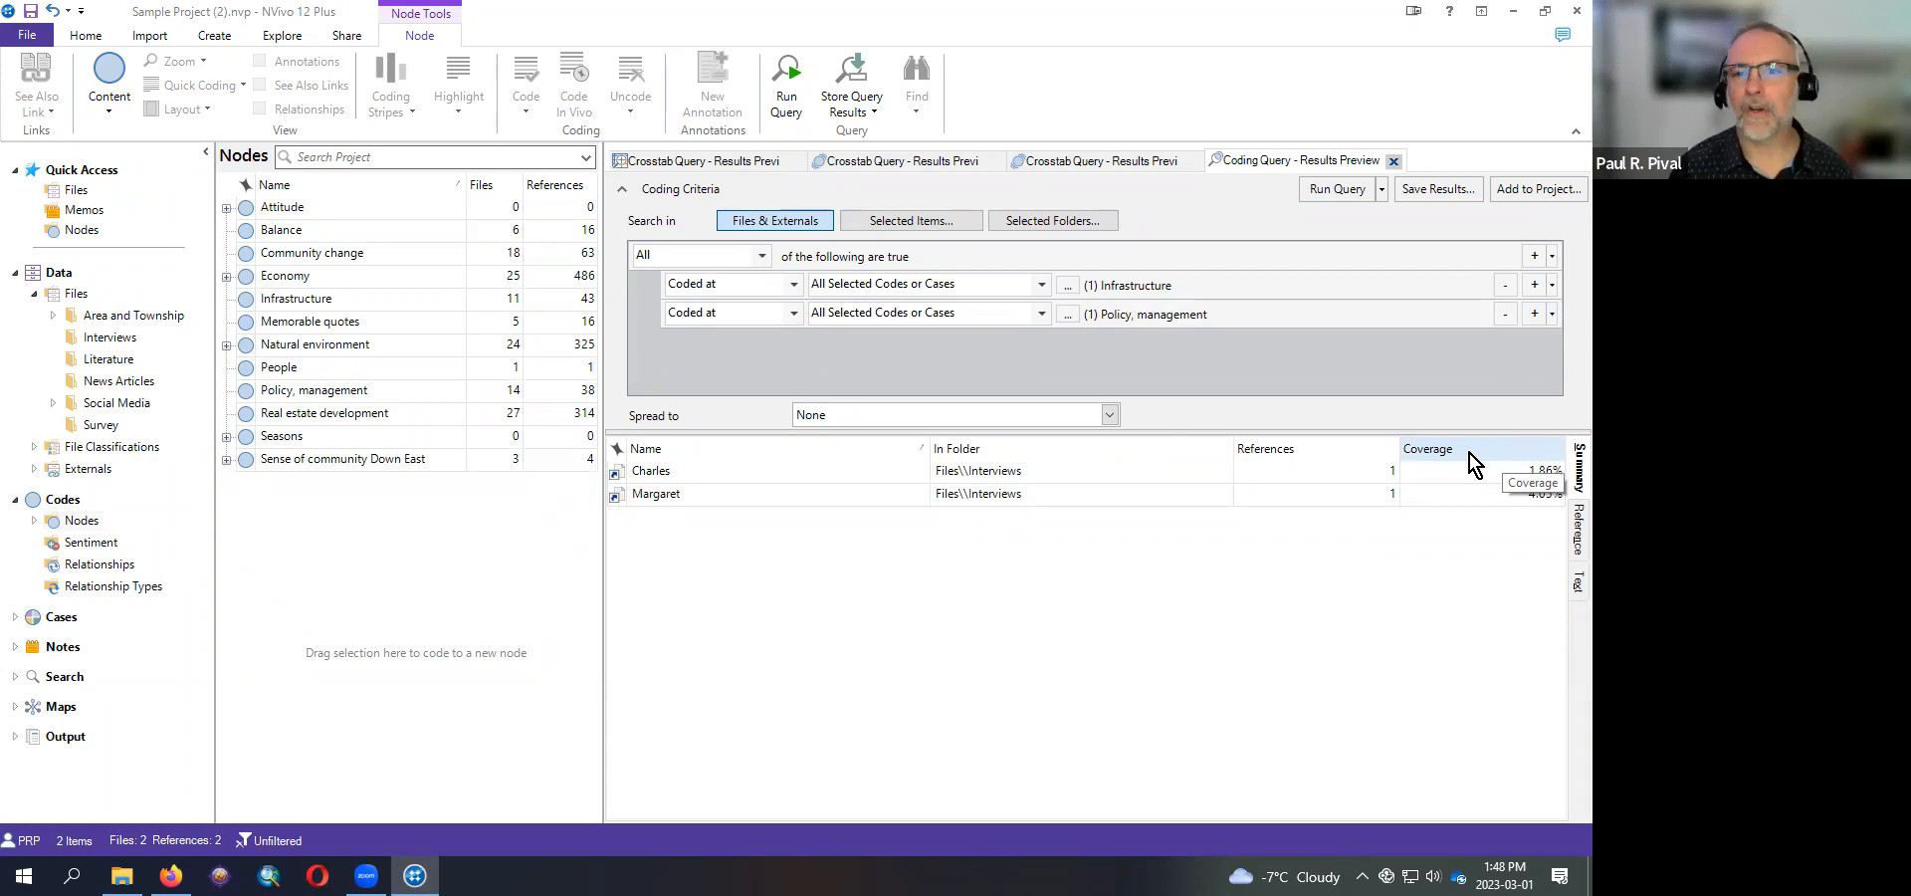
pyautogui.click(1533, 314)
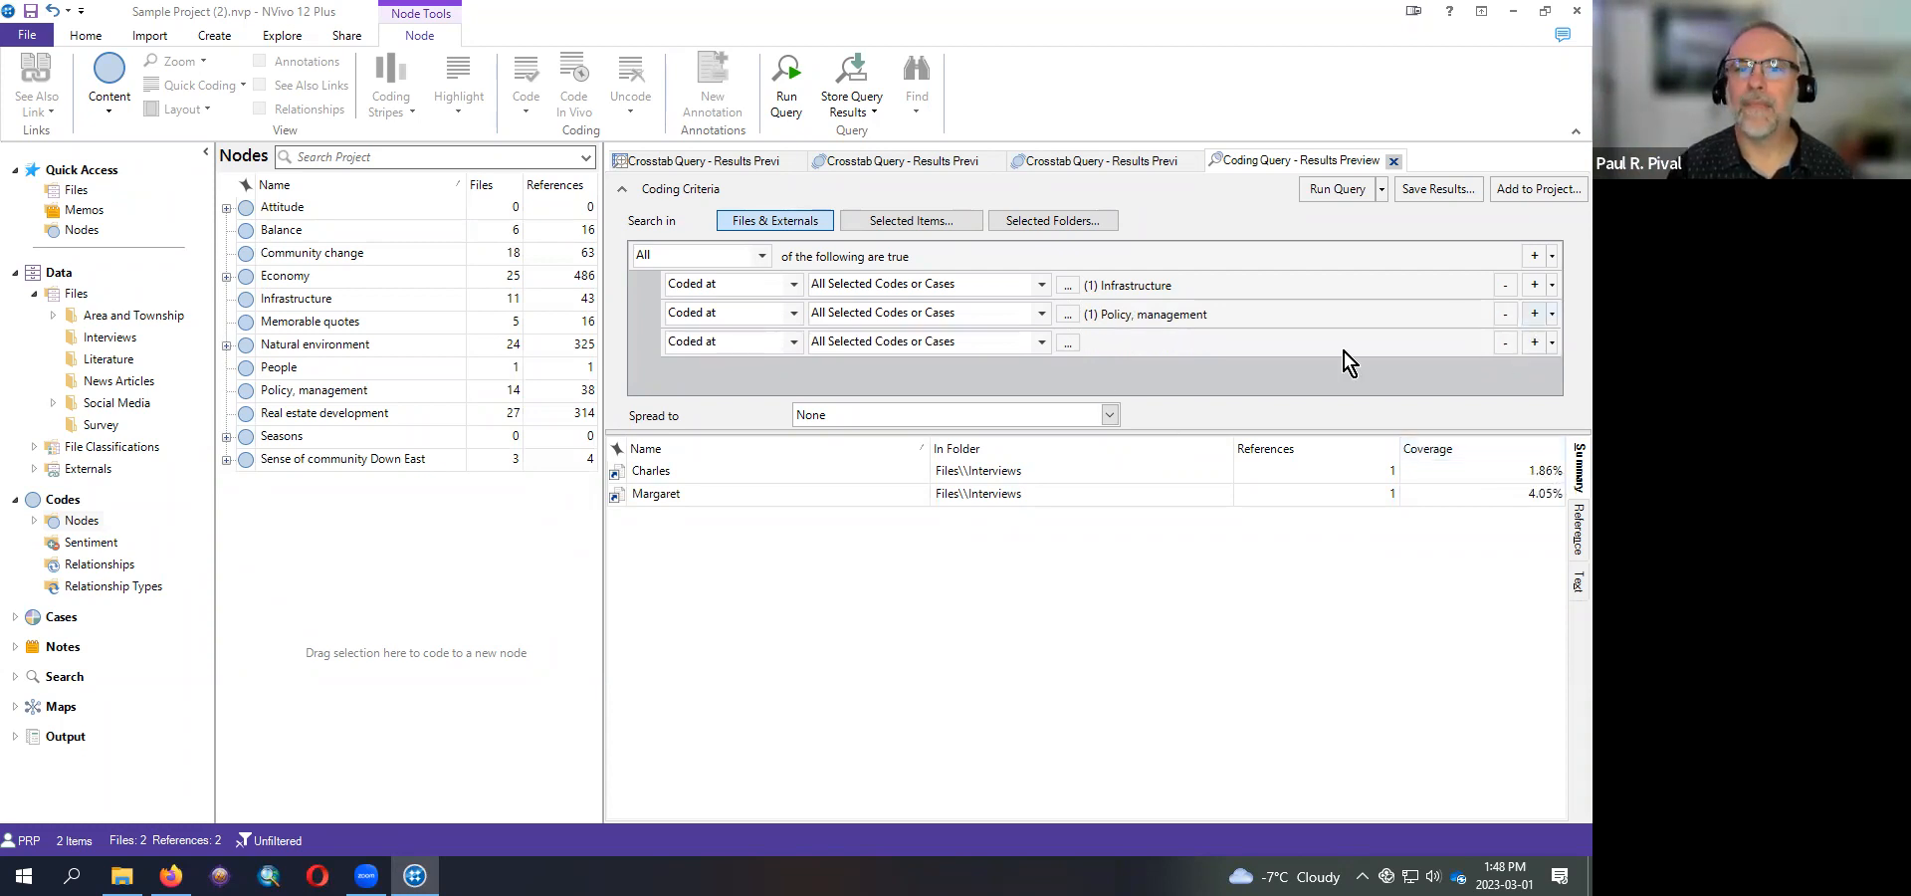
pyautogui.click(1043, 342)
pyautogui.click(1045, 343)
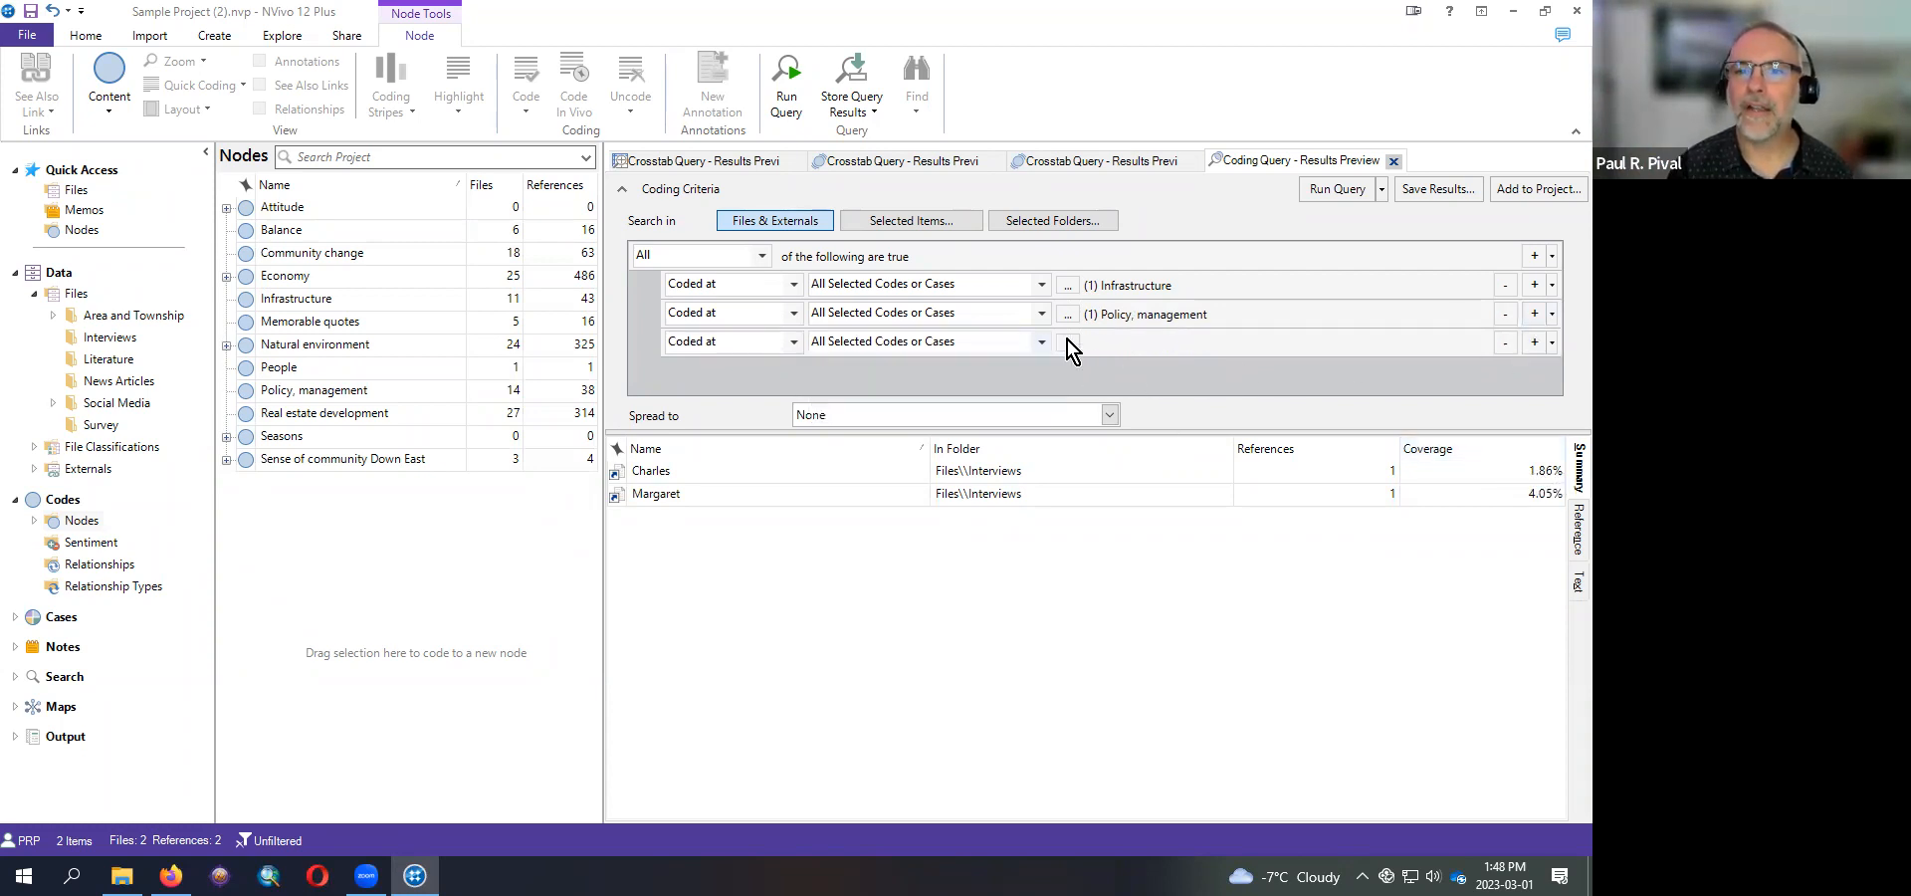
pyautogui.click(1069, 343)
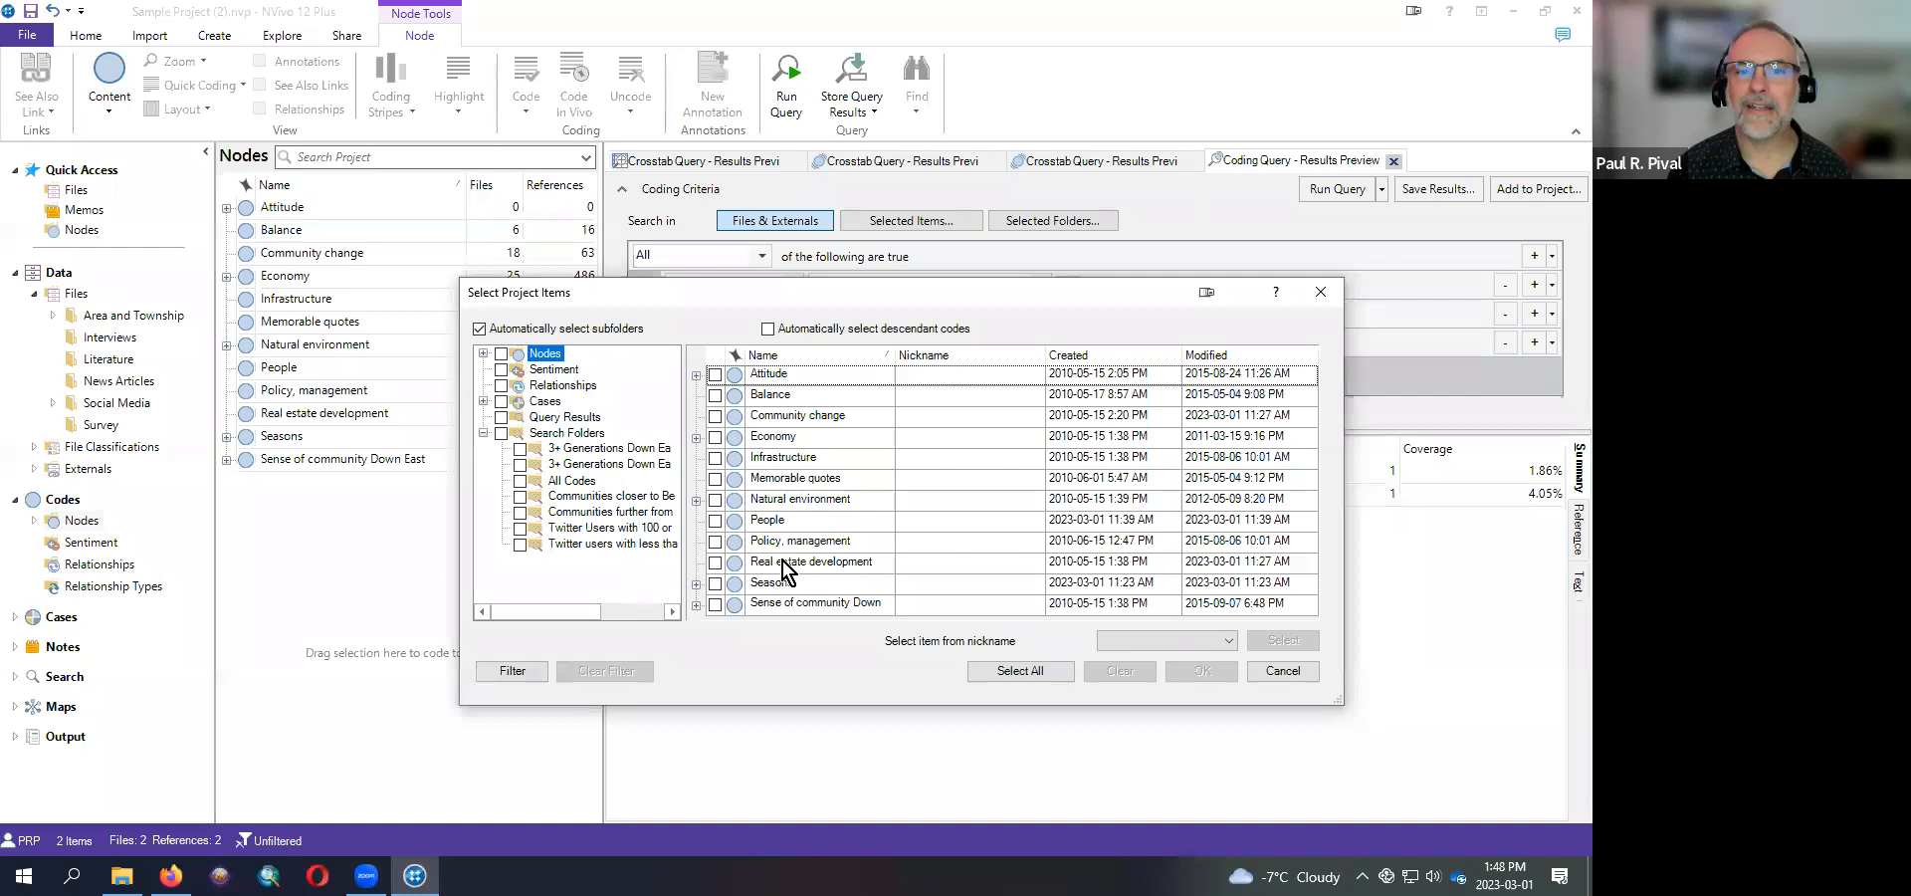
pyautogui.click(715, 562)
pyautogui.click(1201, 671)
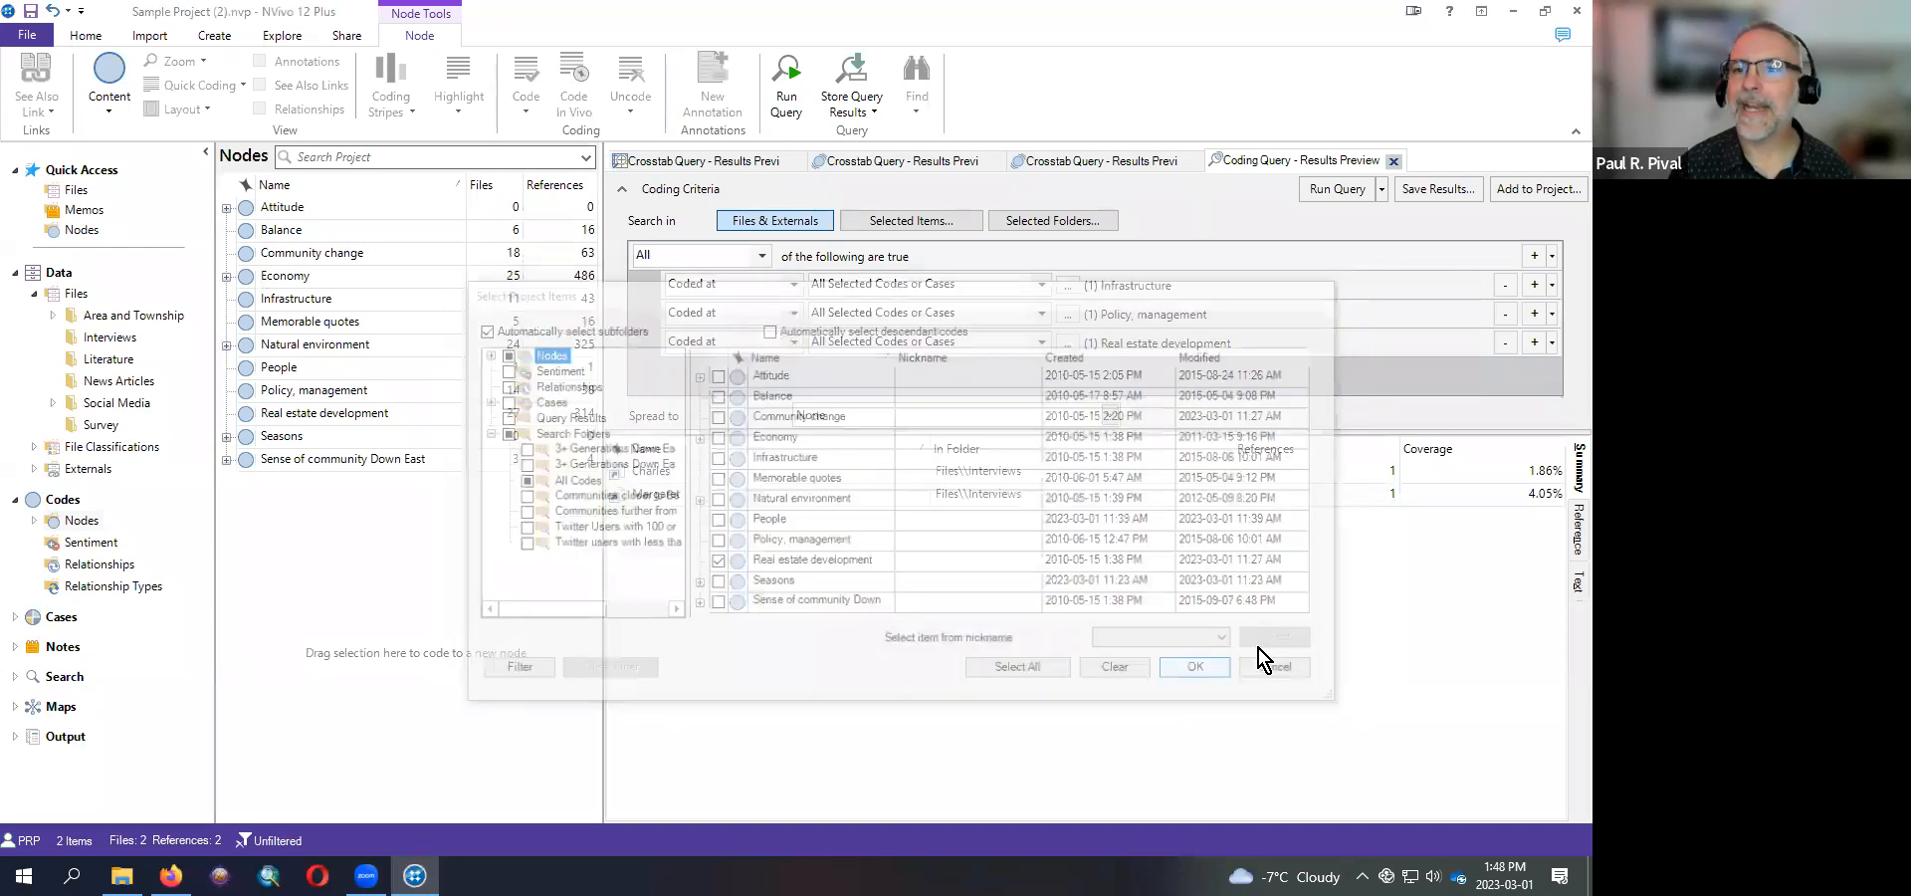
pyautogui.click(1328, 189)
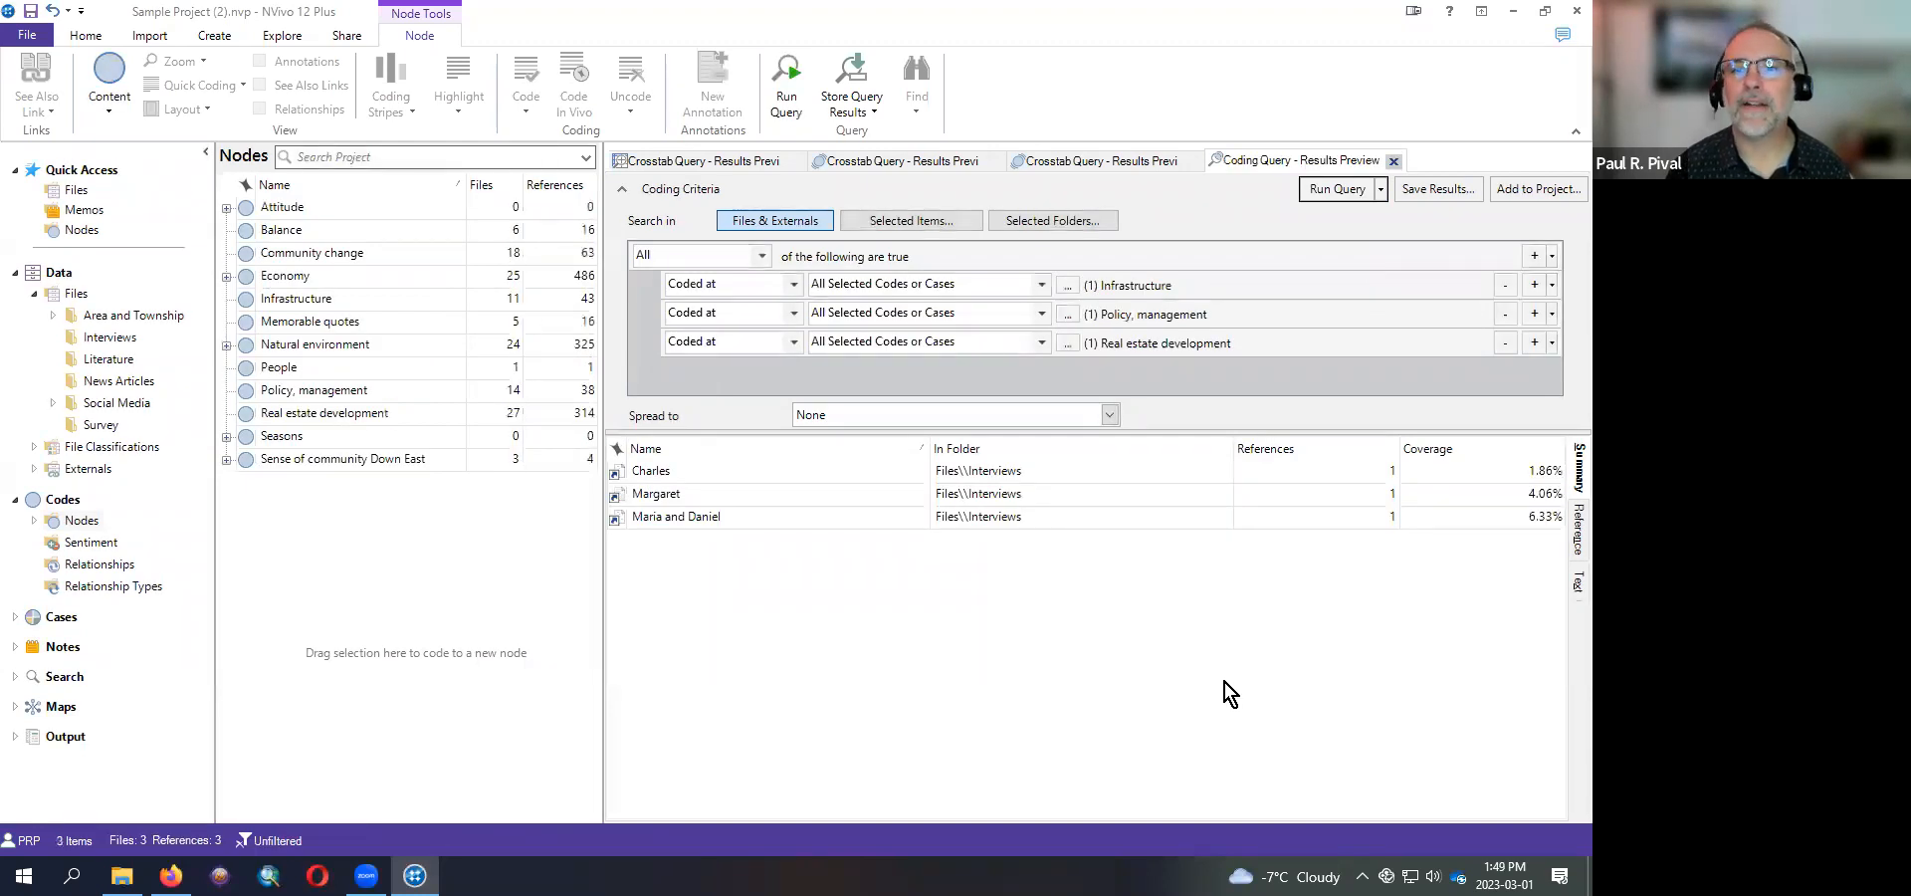
# - Show the results as coded references with coding stripes, and read through the interview excerpts and their stripes
pyautogui.click(1569, 530)
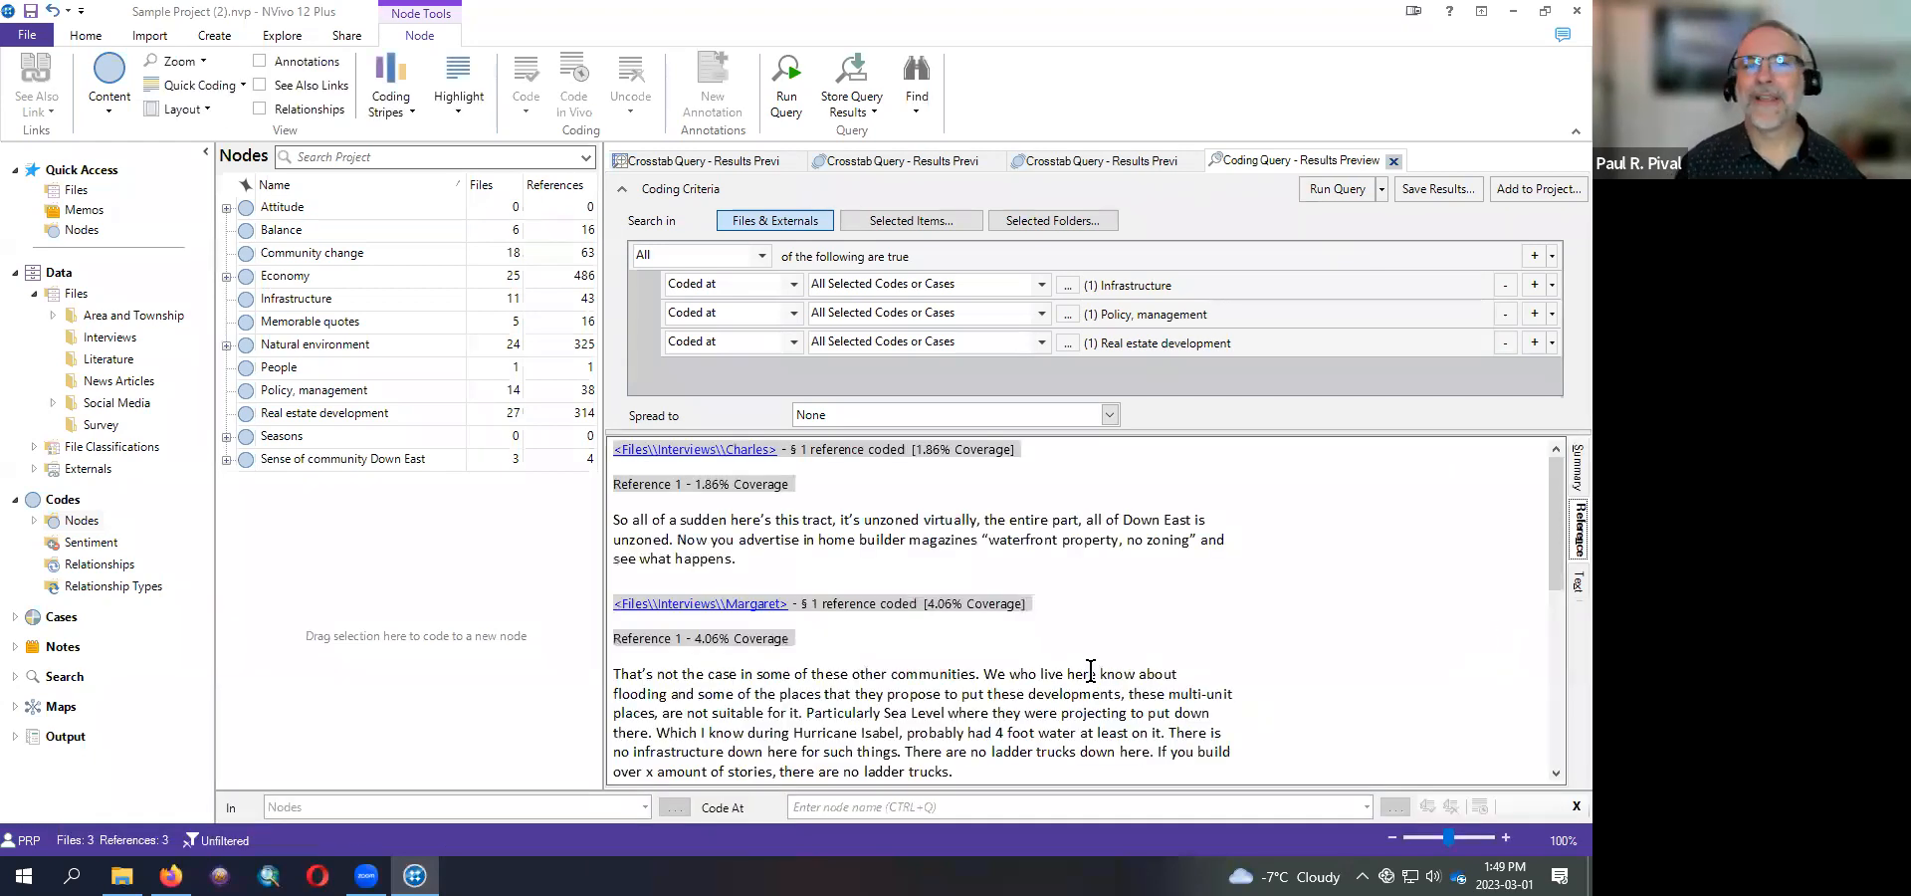
pyautogui.moveTo(1559, 514); pyautogui.dragTo(1472, 470)
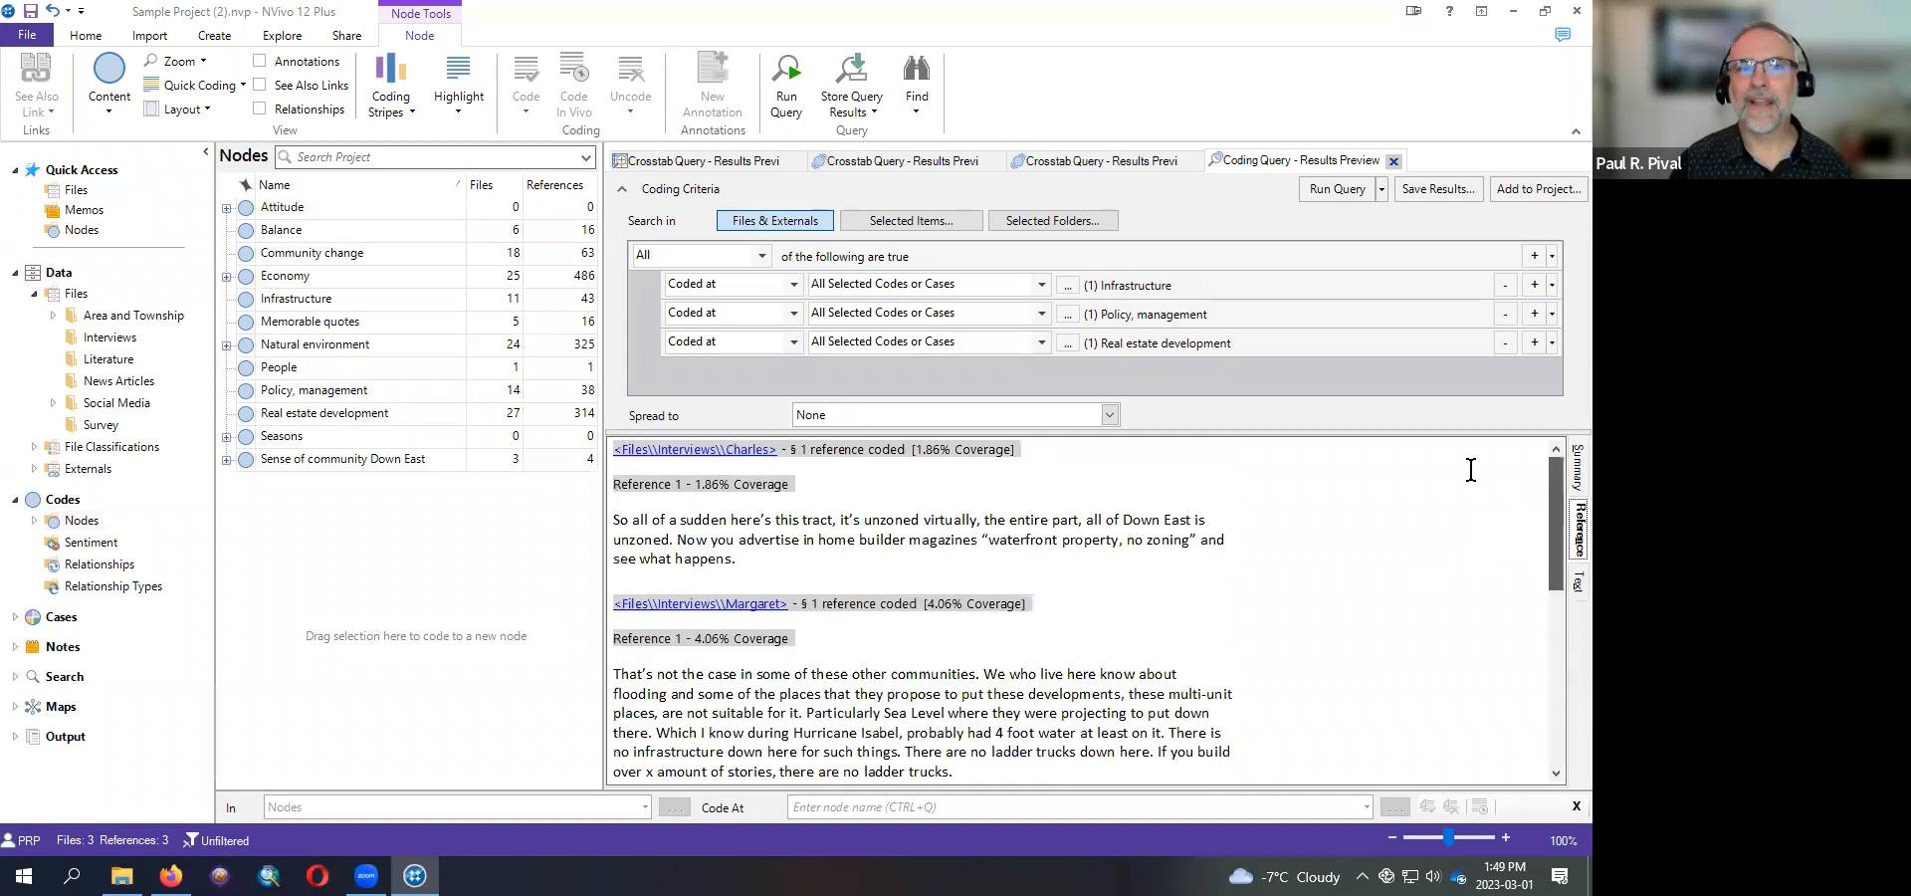
pyautogui.click(379, 112)
pyautogui.click(418, 200)
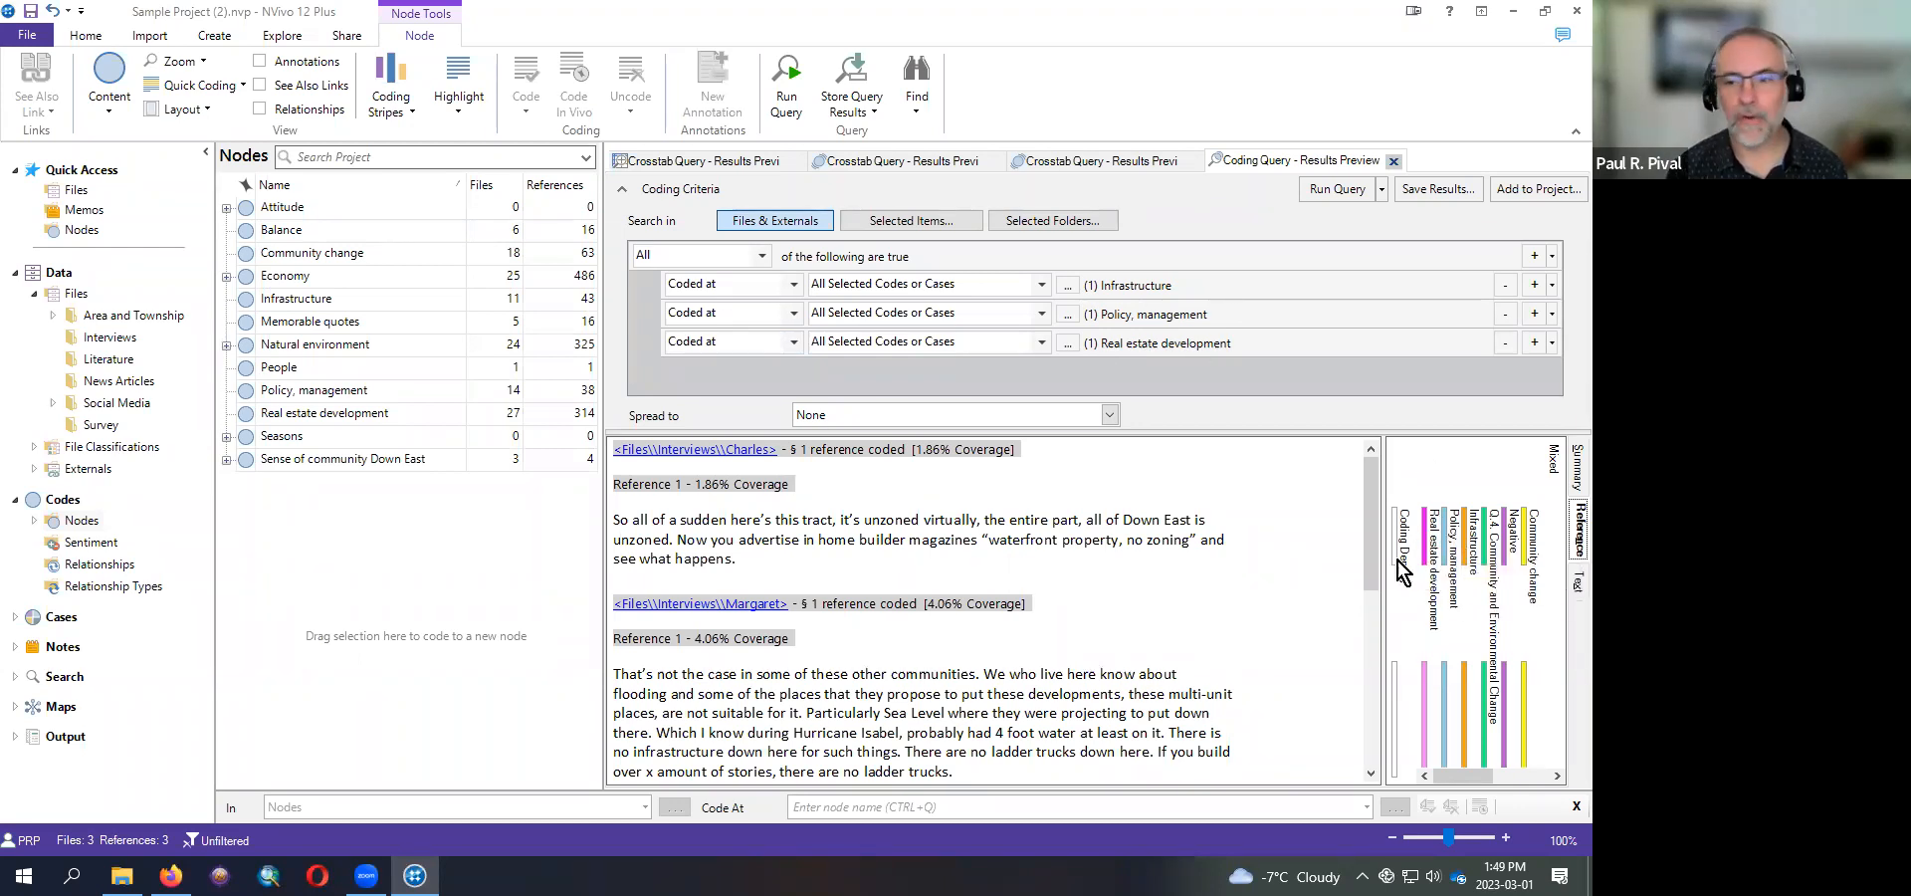
pyautogui.moveTo(1368, 535)
pyautogui.mouseDown()
pyautogui.moveTo(1376, 588)
pyautogui.moveTo(1376, 553)
pyautogui.mouseUp()
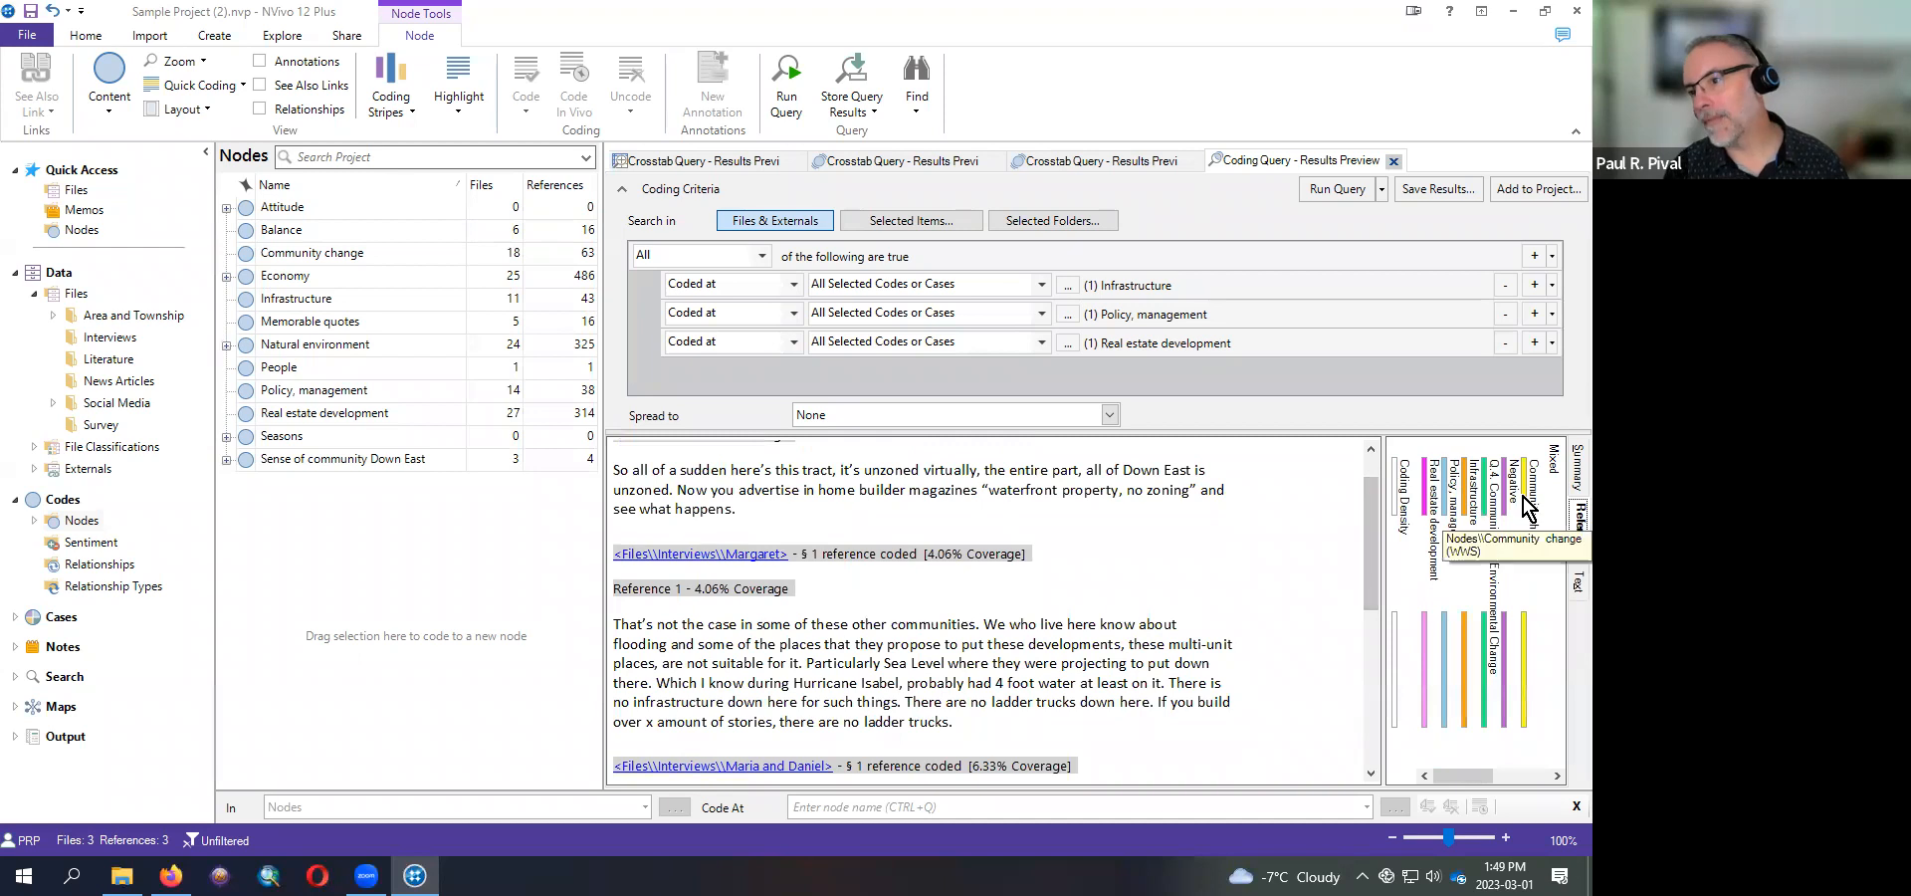
pyautogui.moveTo(1368, 594); pyautogui.dragTo(1376, 697)
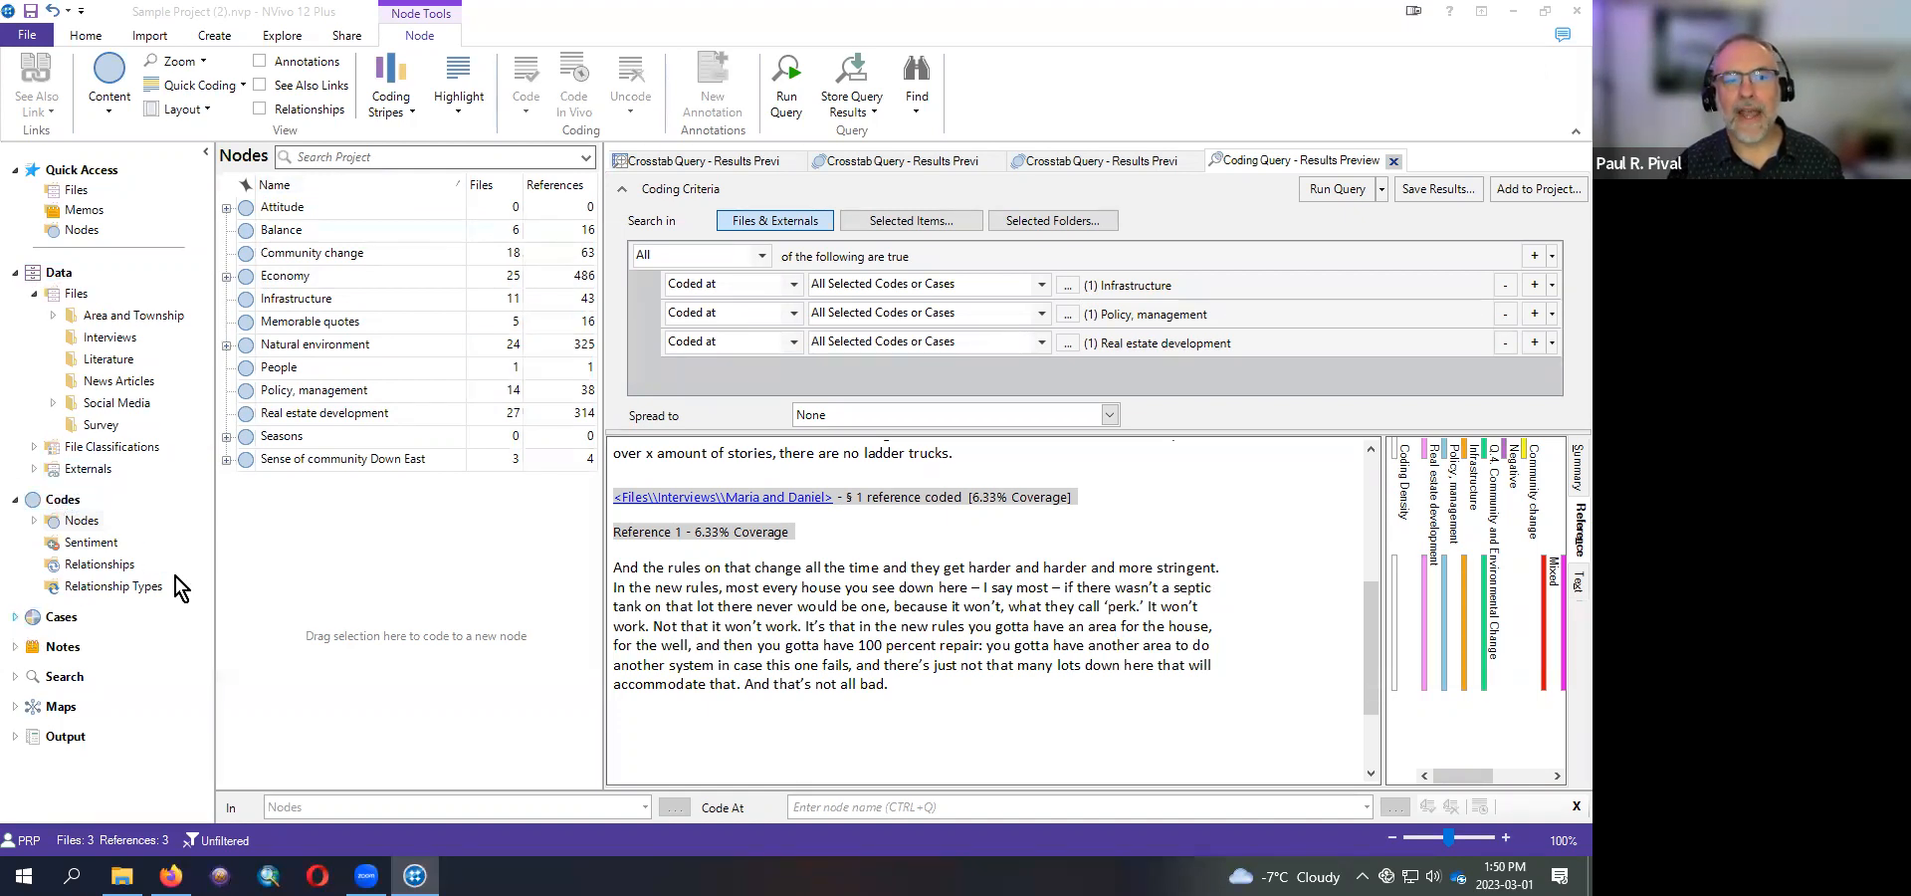
# - Open the People folder under Cases, look through the Interview Participants group, and collapse it again
pyautogui.click(64, 620)
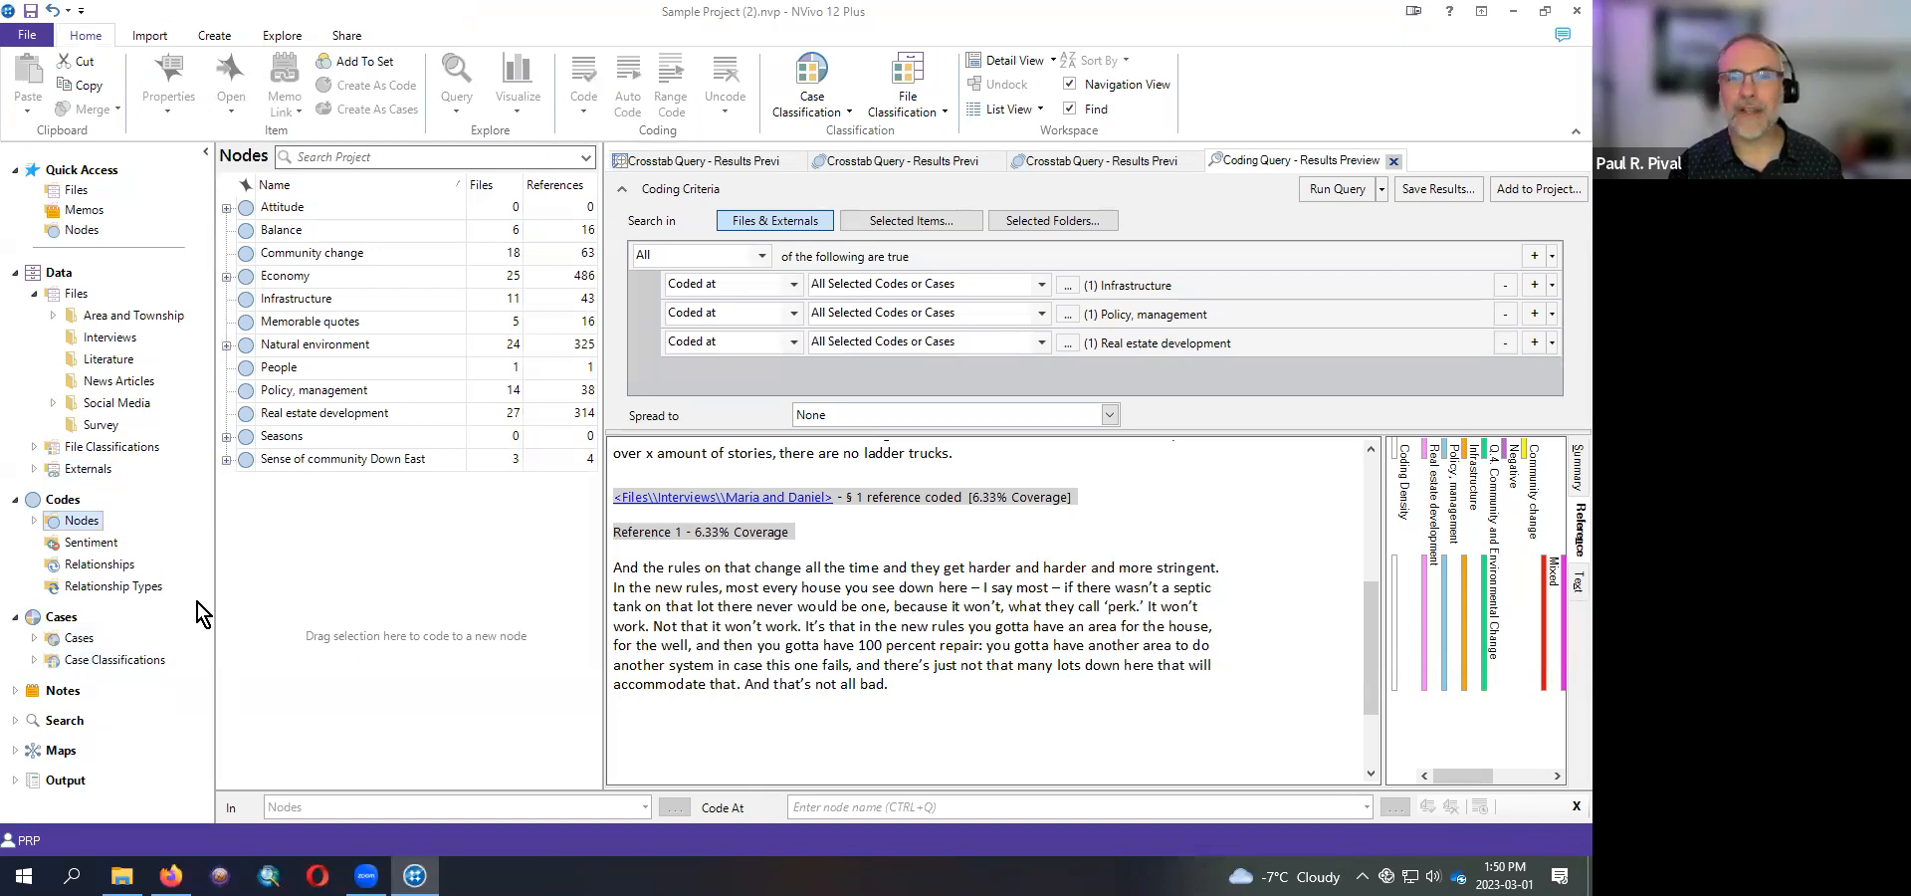
pyautogui.click(81, 637)
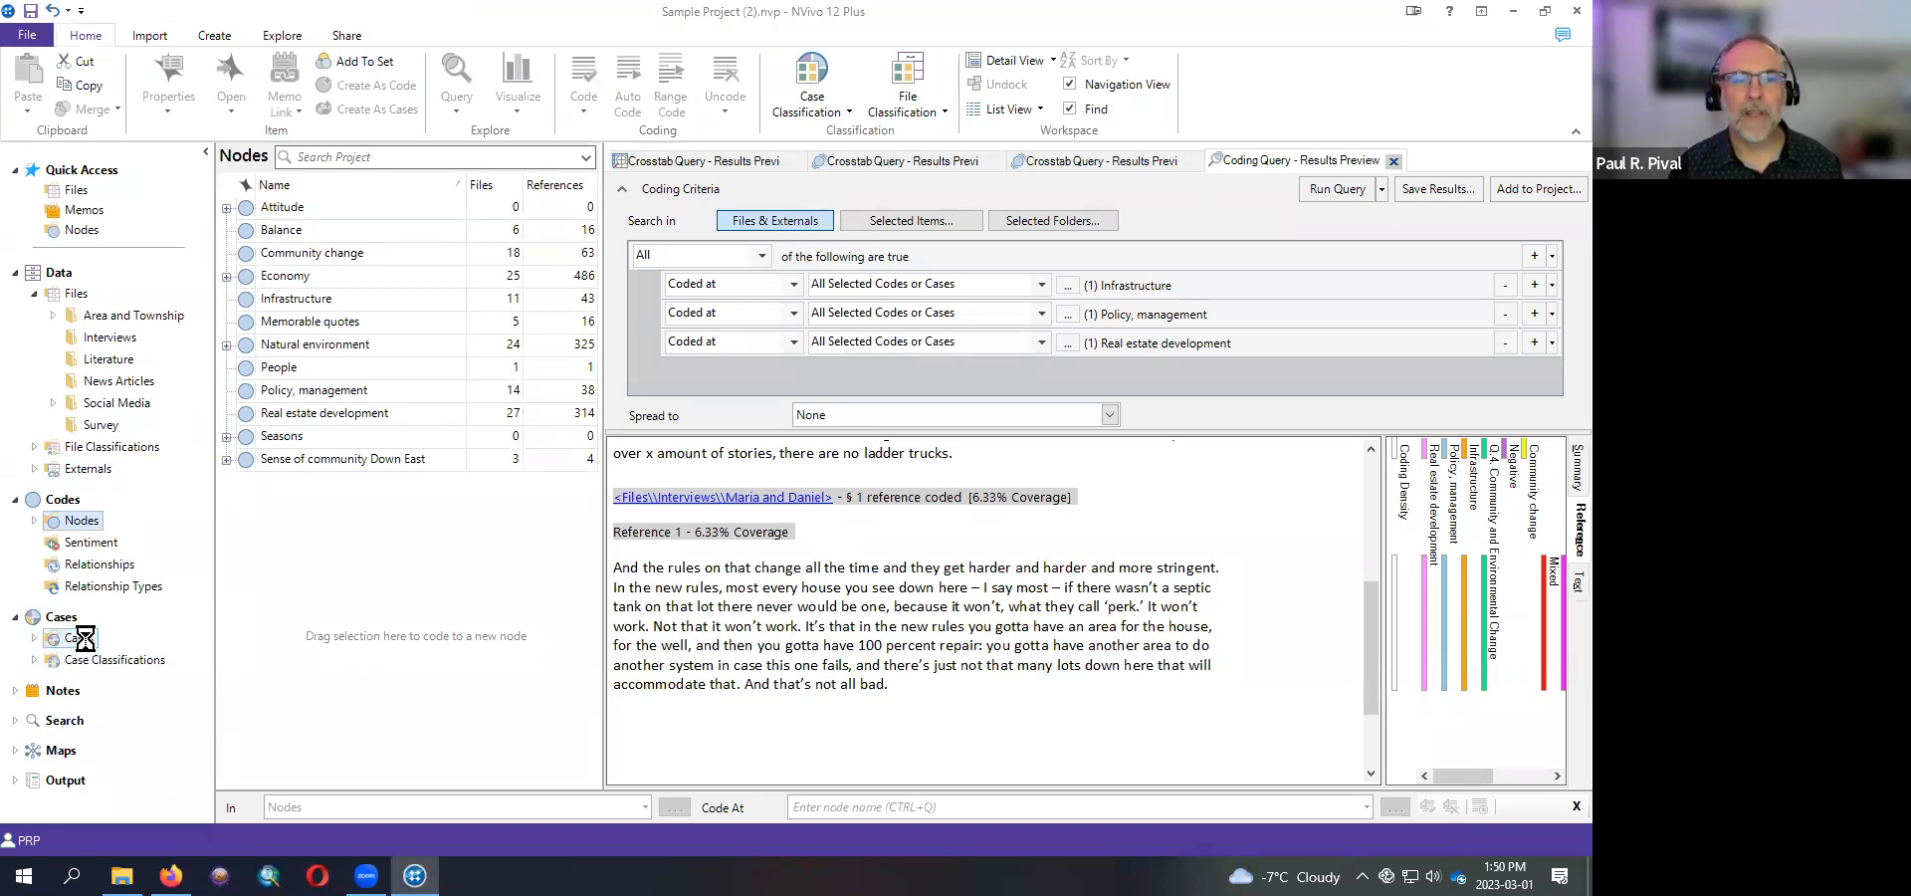
pyautogui.click(33, 637)
pyautogui.click(100, 659)
pyautogui.click(226, 207)
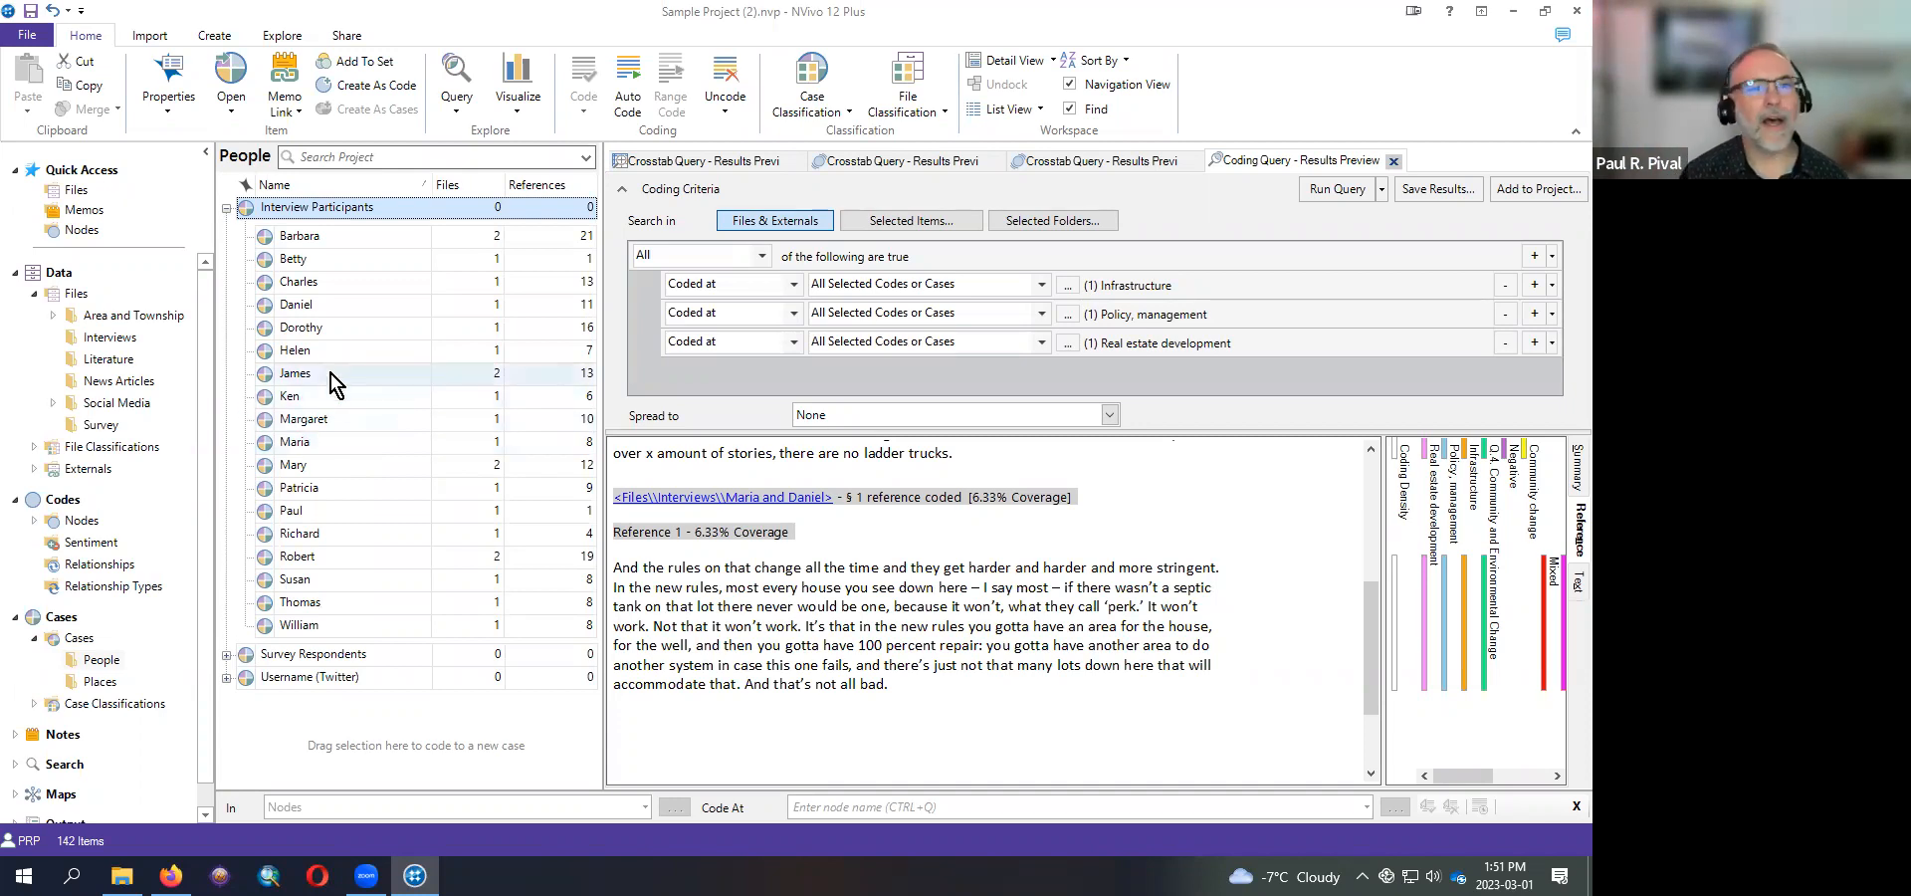
pyautogui.click(226, 209)
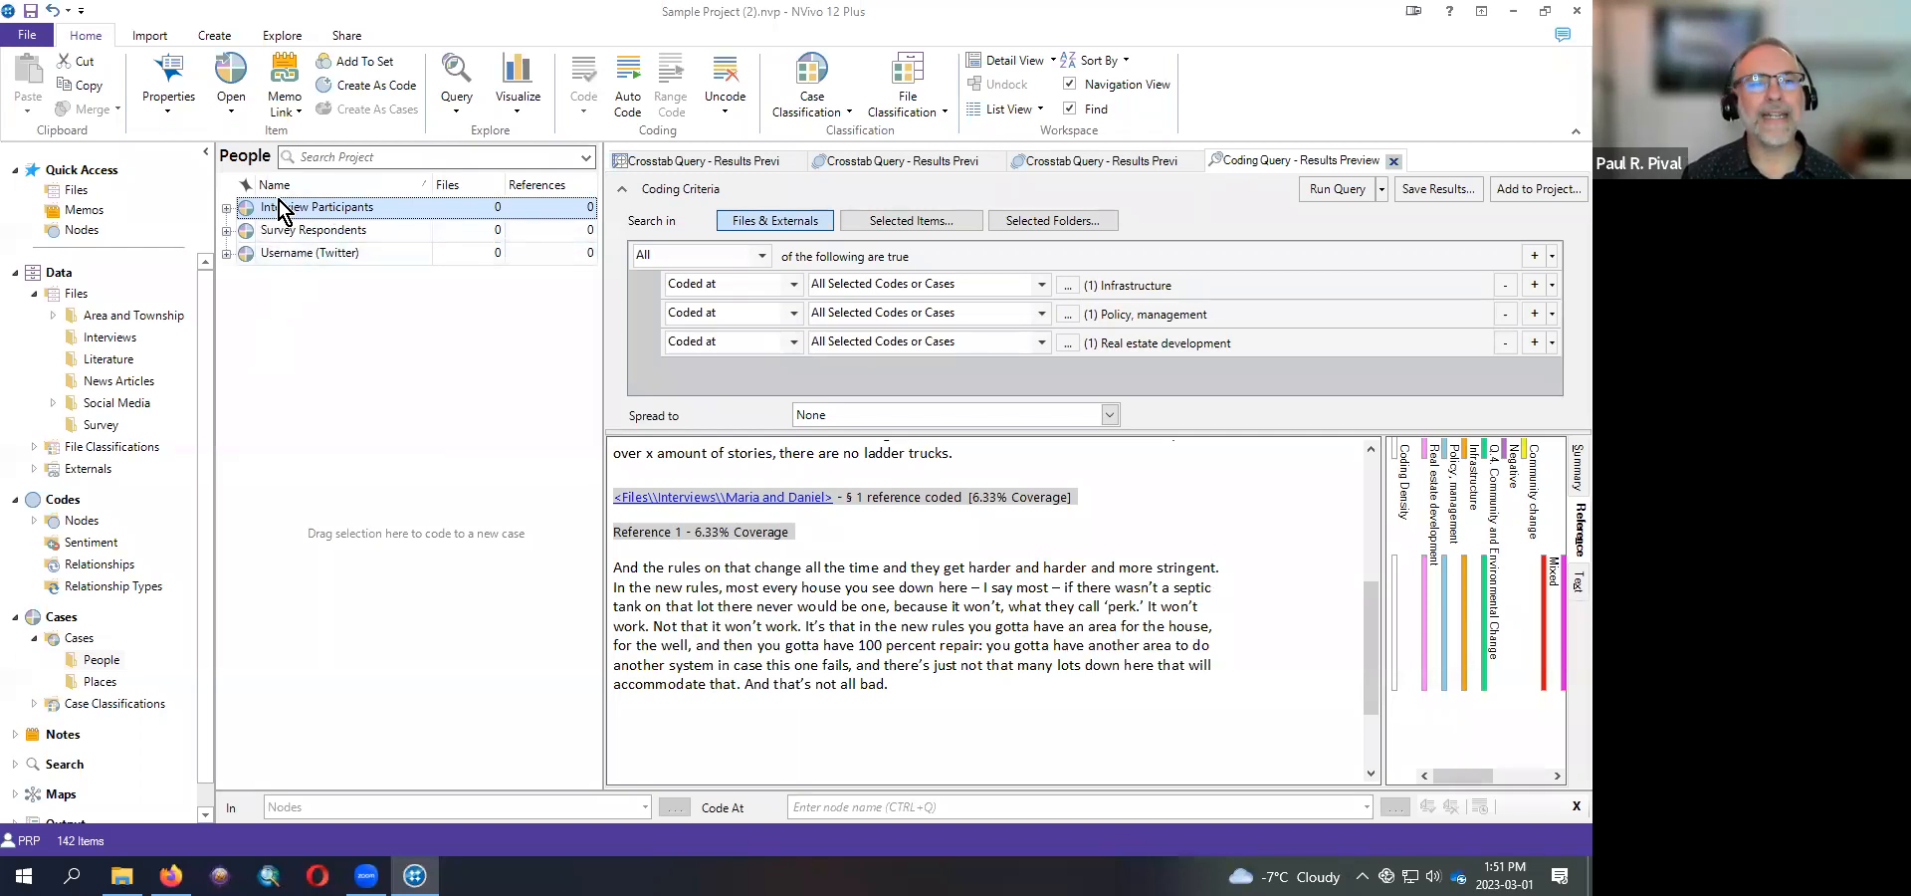
# - Open the Places folder under Cases and look inside the Carteret County case, collapsing it again
pyautogui.click(96, 663)
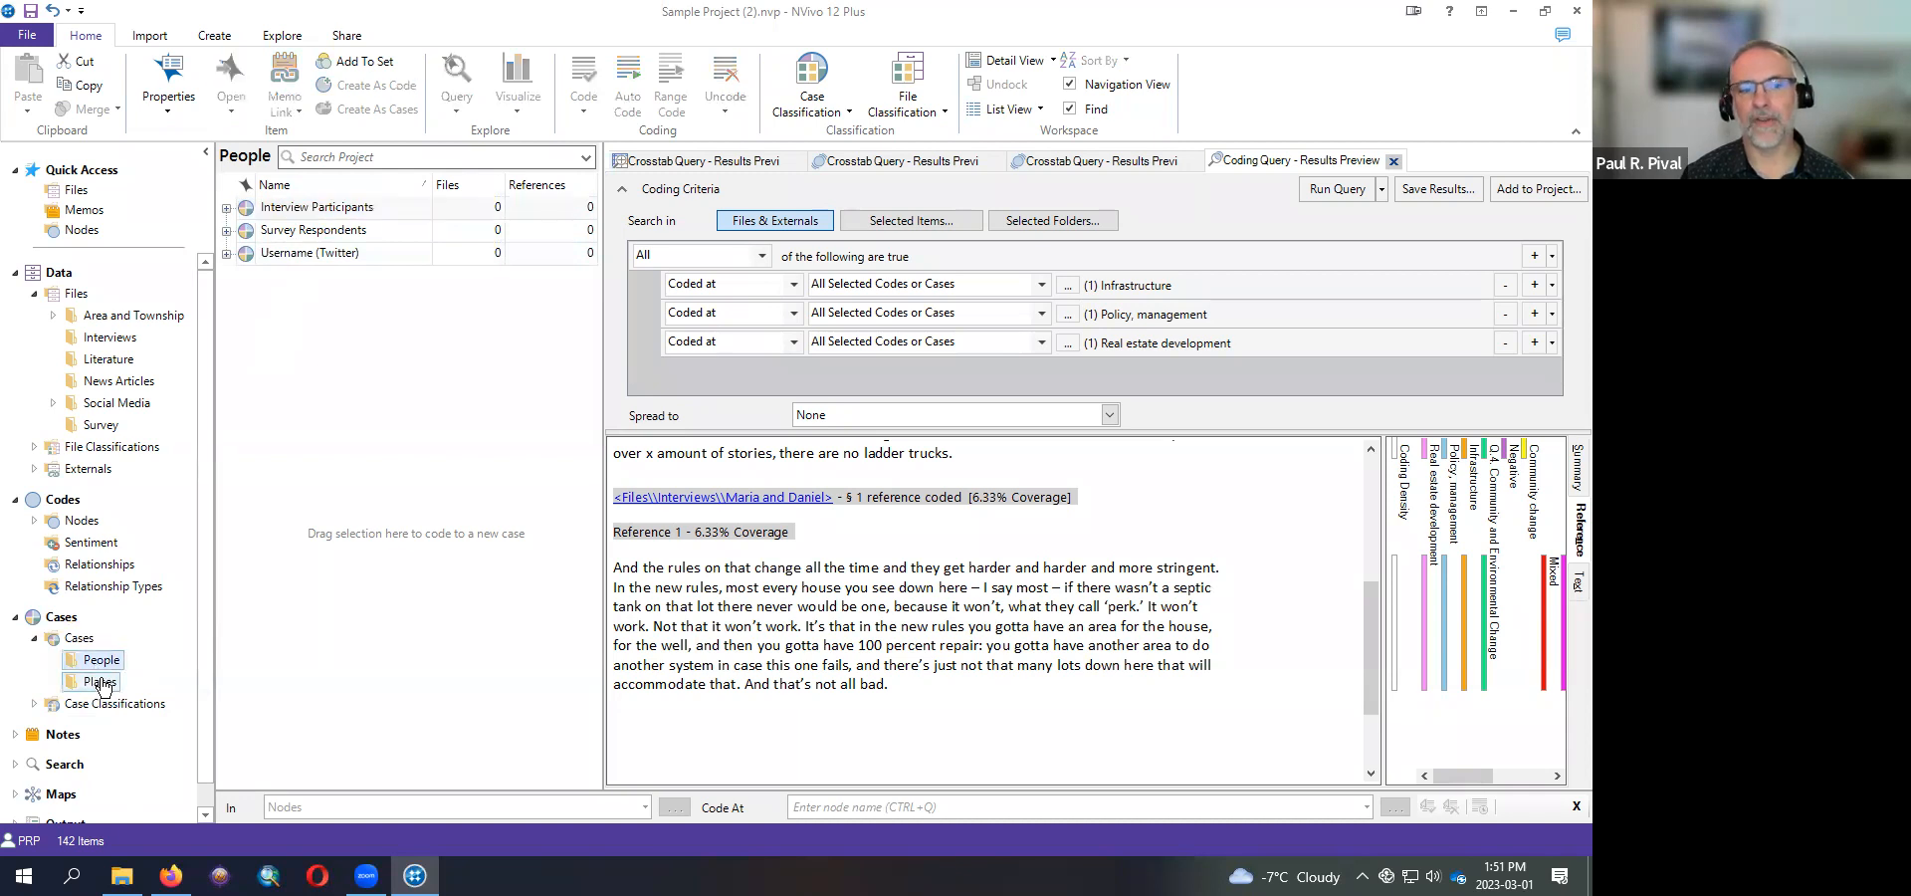
pyautogui.click(99, 681)
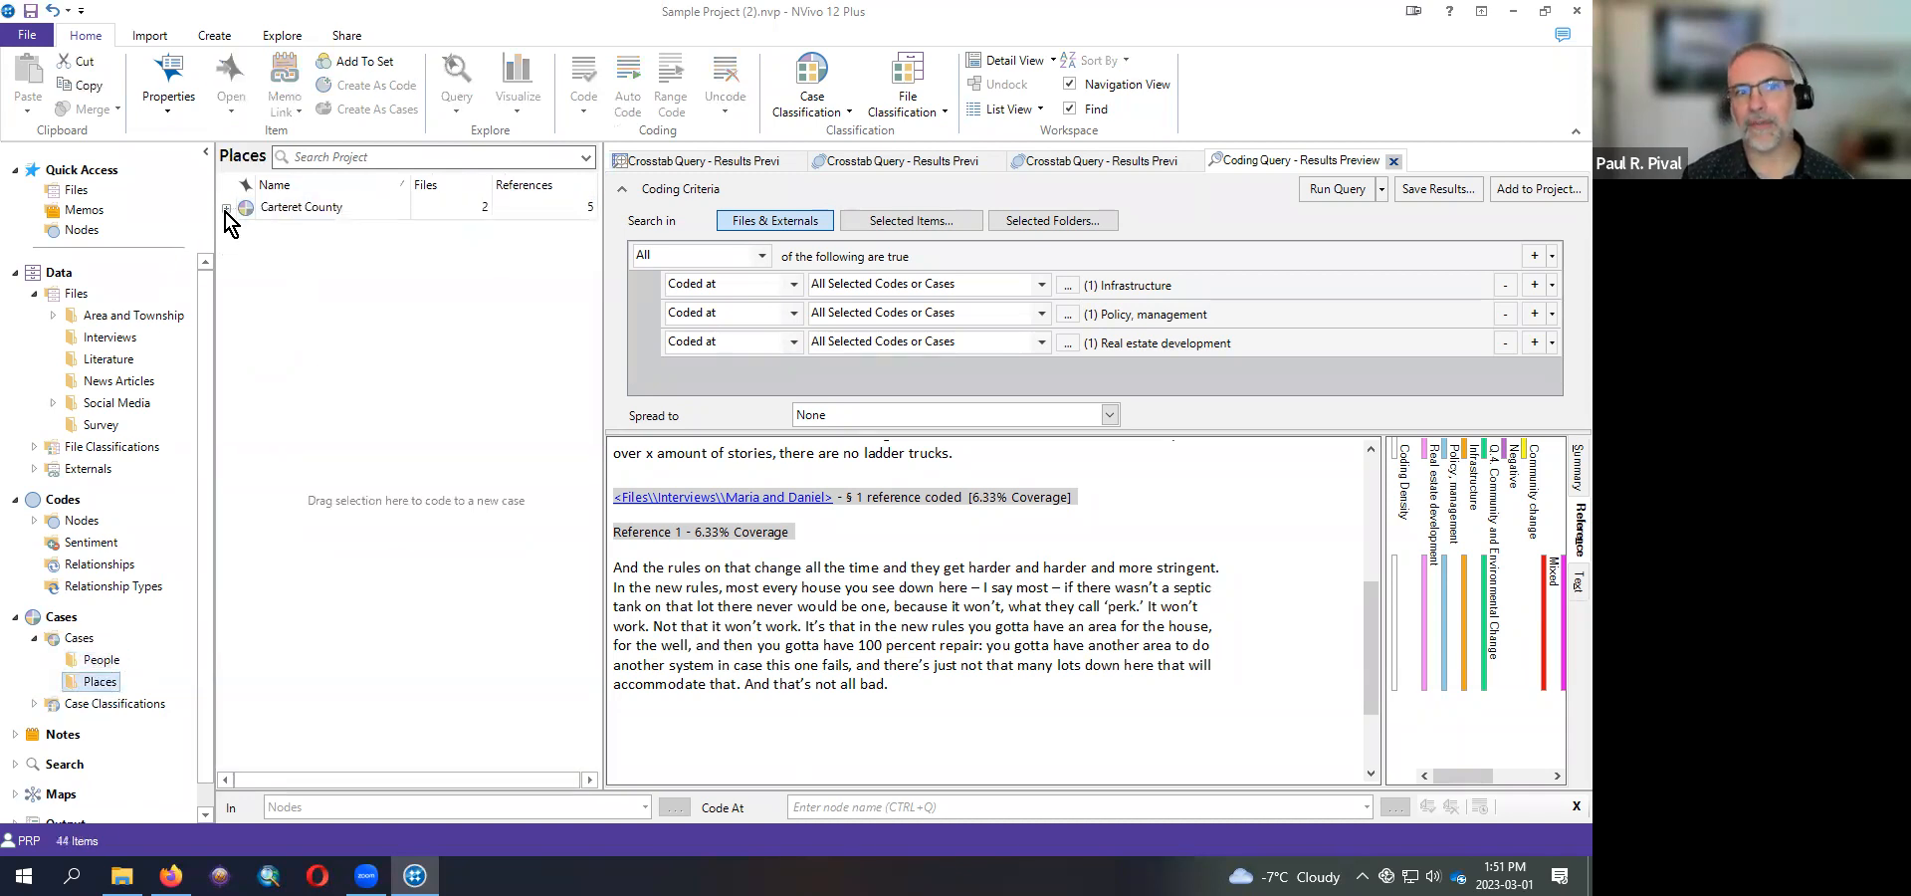
pyautogui.click(226, 209)
pyautogui.click(227, 209)
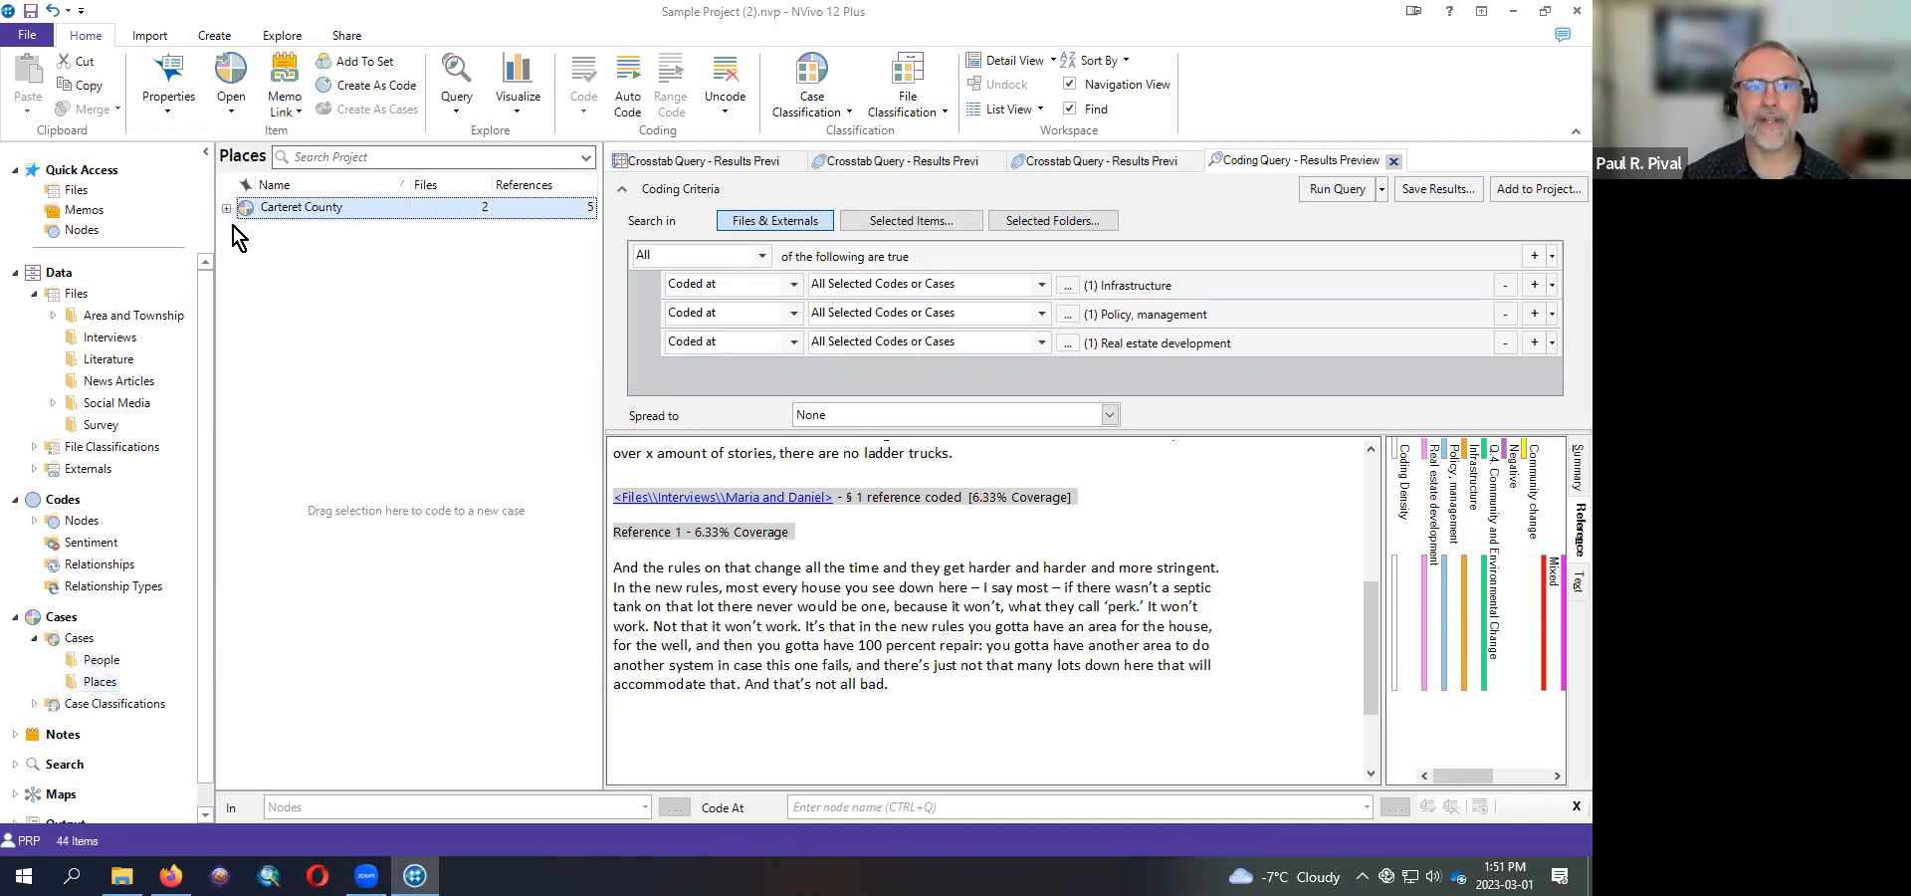
# - Review the groups in the People cases folder, expand Interview Participants, and compare the list with the Nodes folder before returning to People
pyautogui.click(100, 661)
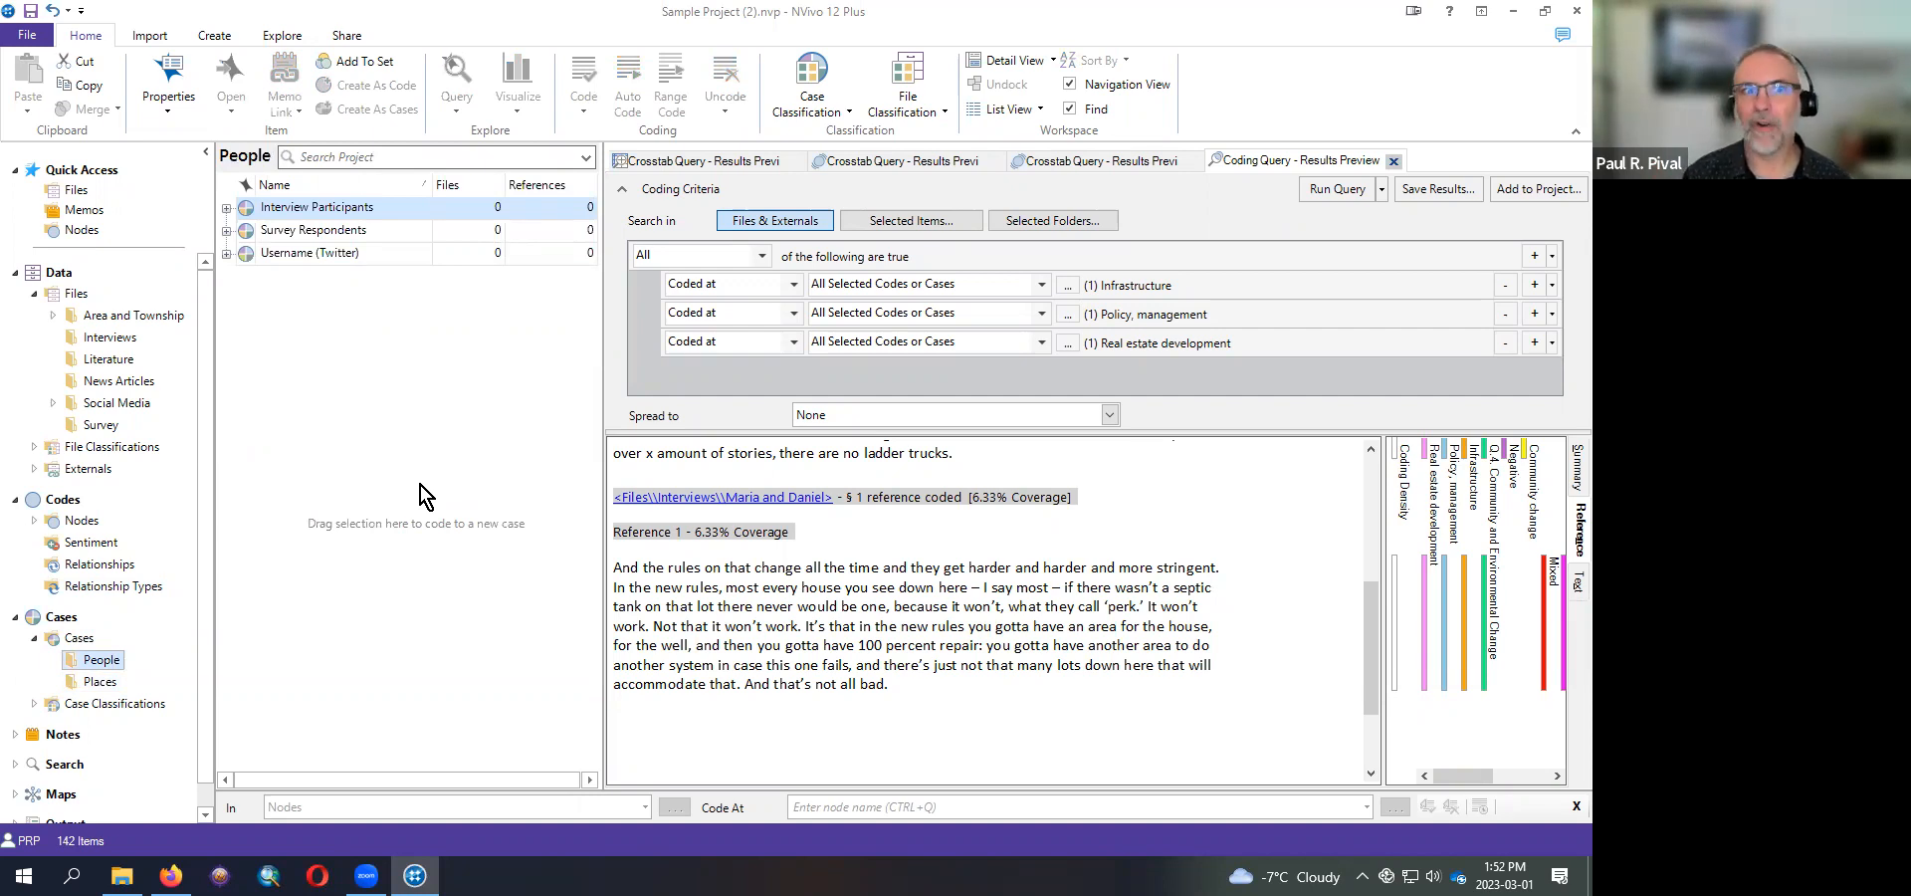
pyautogui.click(288, 232)
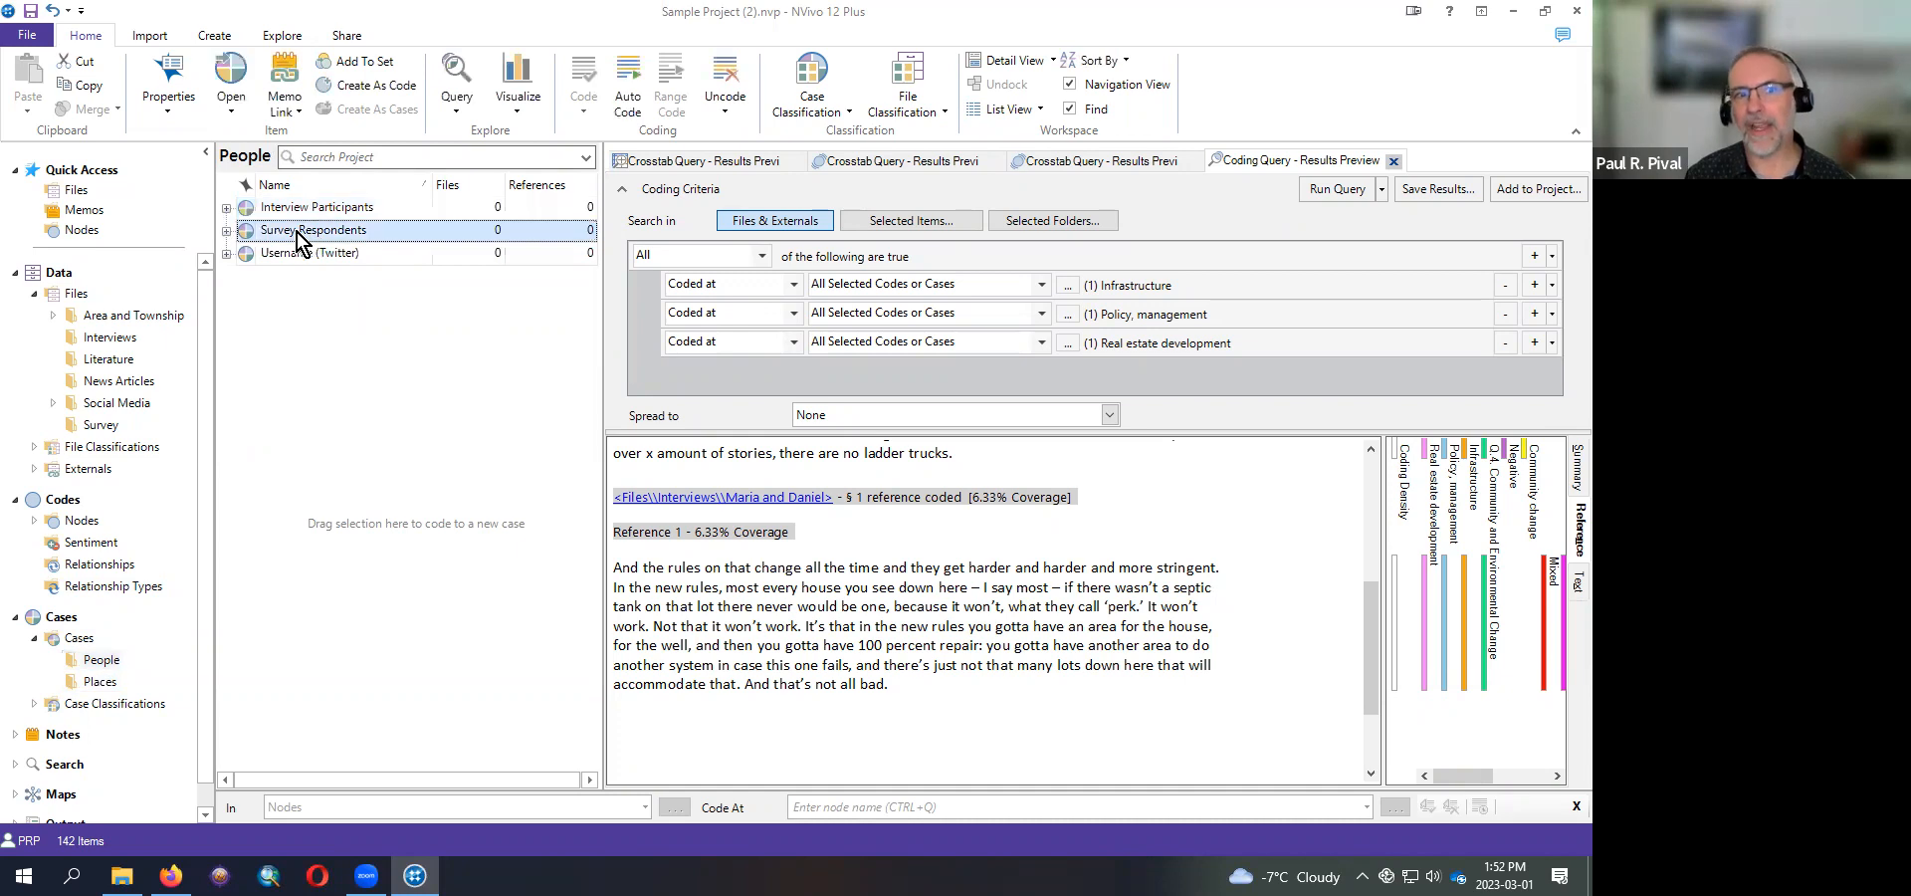
pyautogui.click(281, 216)
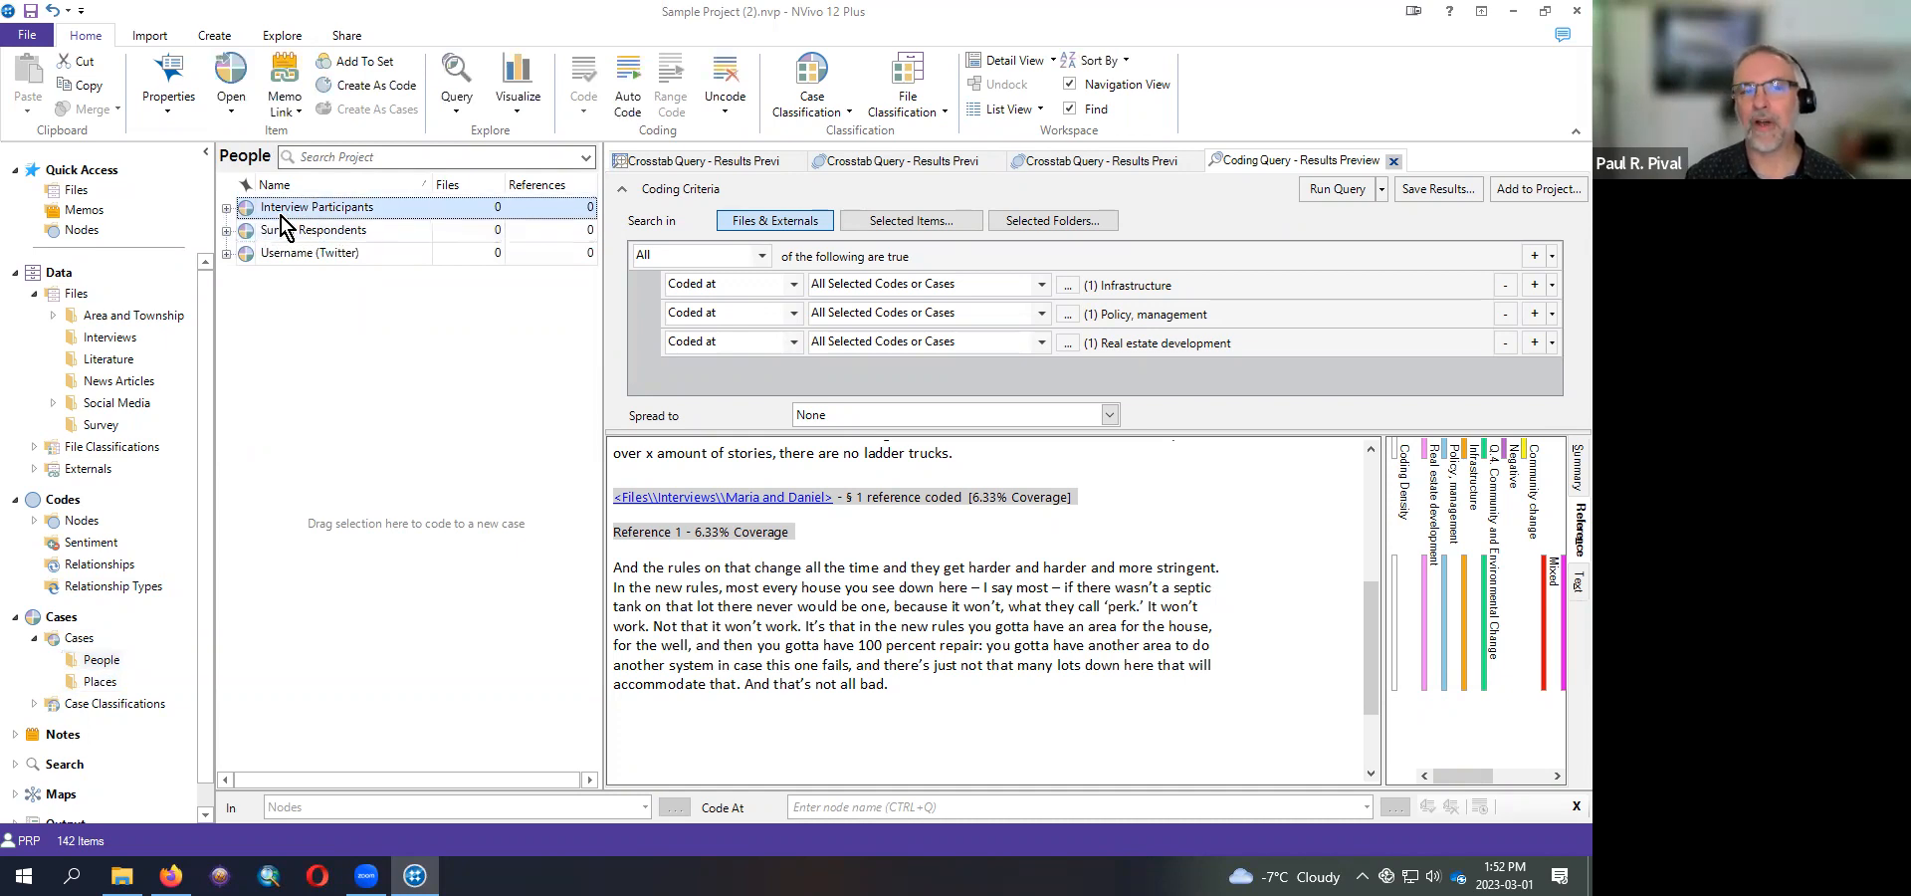
pyautogui.click(226, 207)
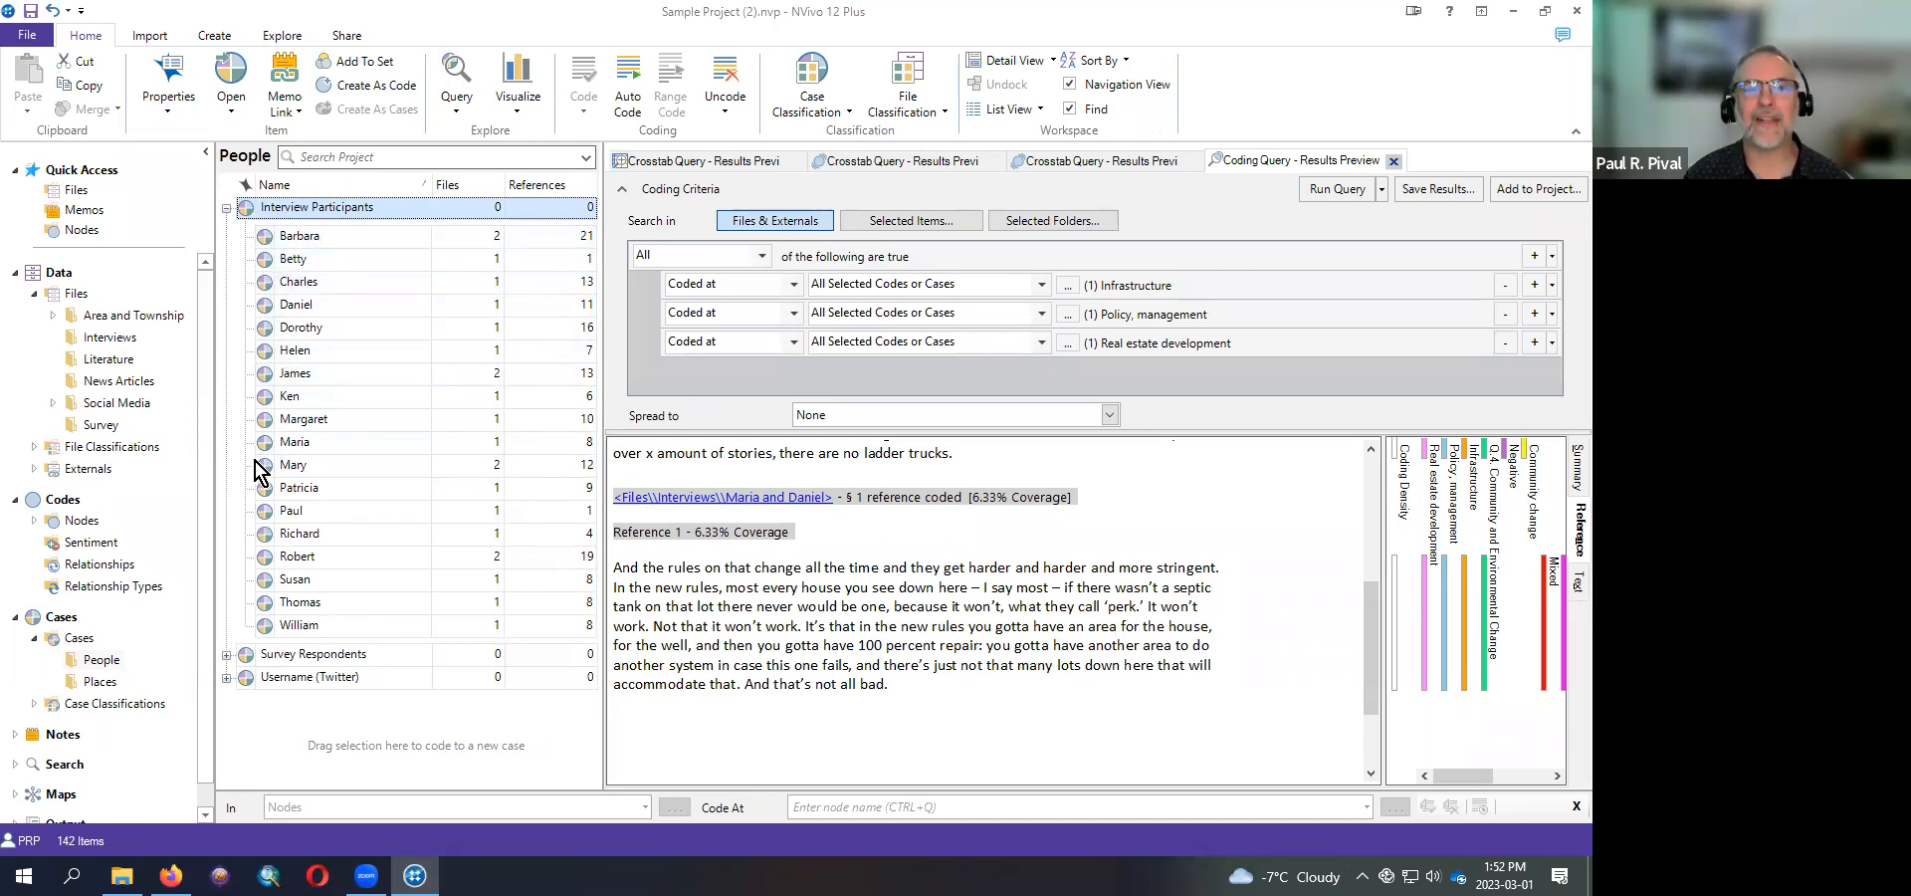
pyautogui.click(80, 522)
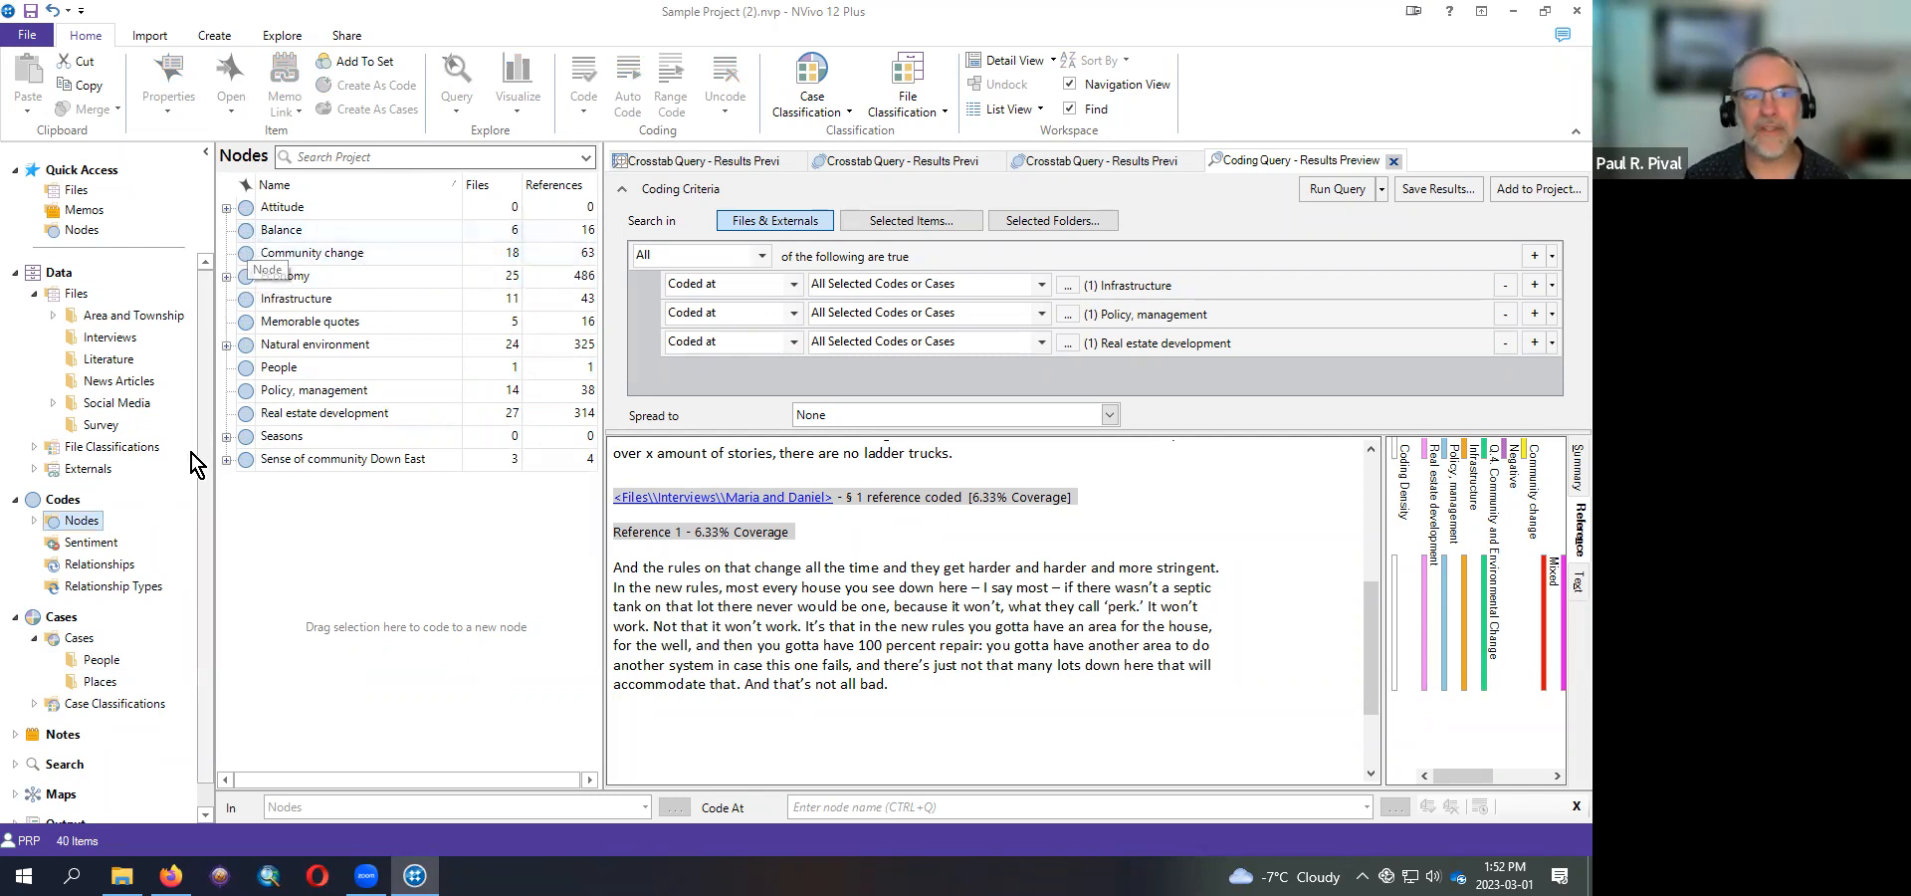
pyautogui.click(100, 660)
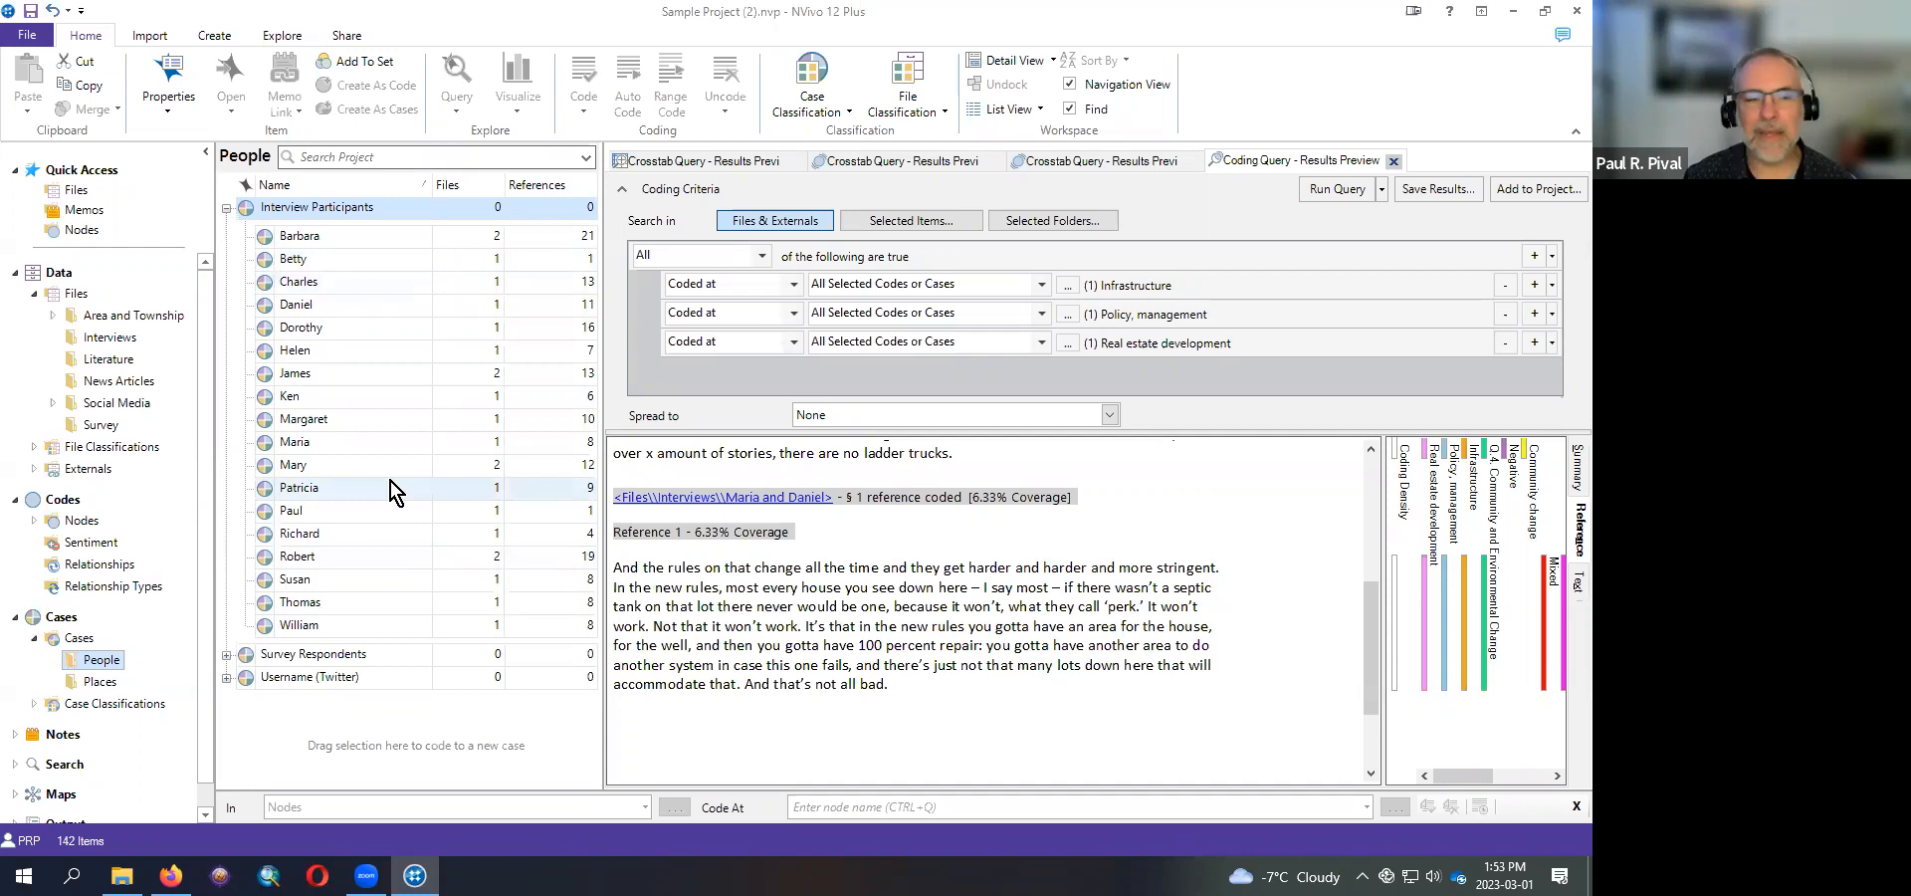
# - Open the Person case classification and examine the attributes and values of the first participant listed
pyautogui.click(33, 704)
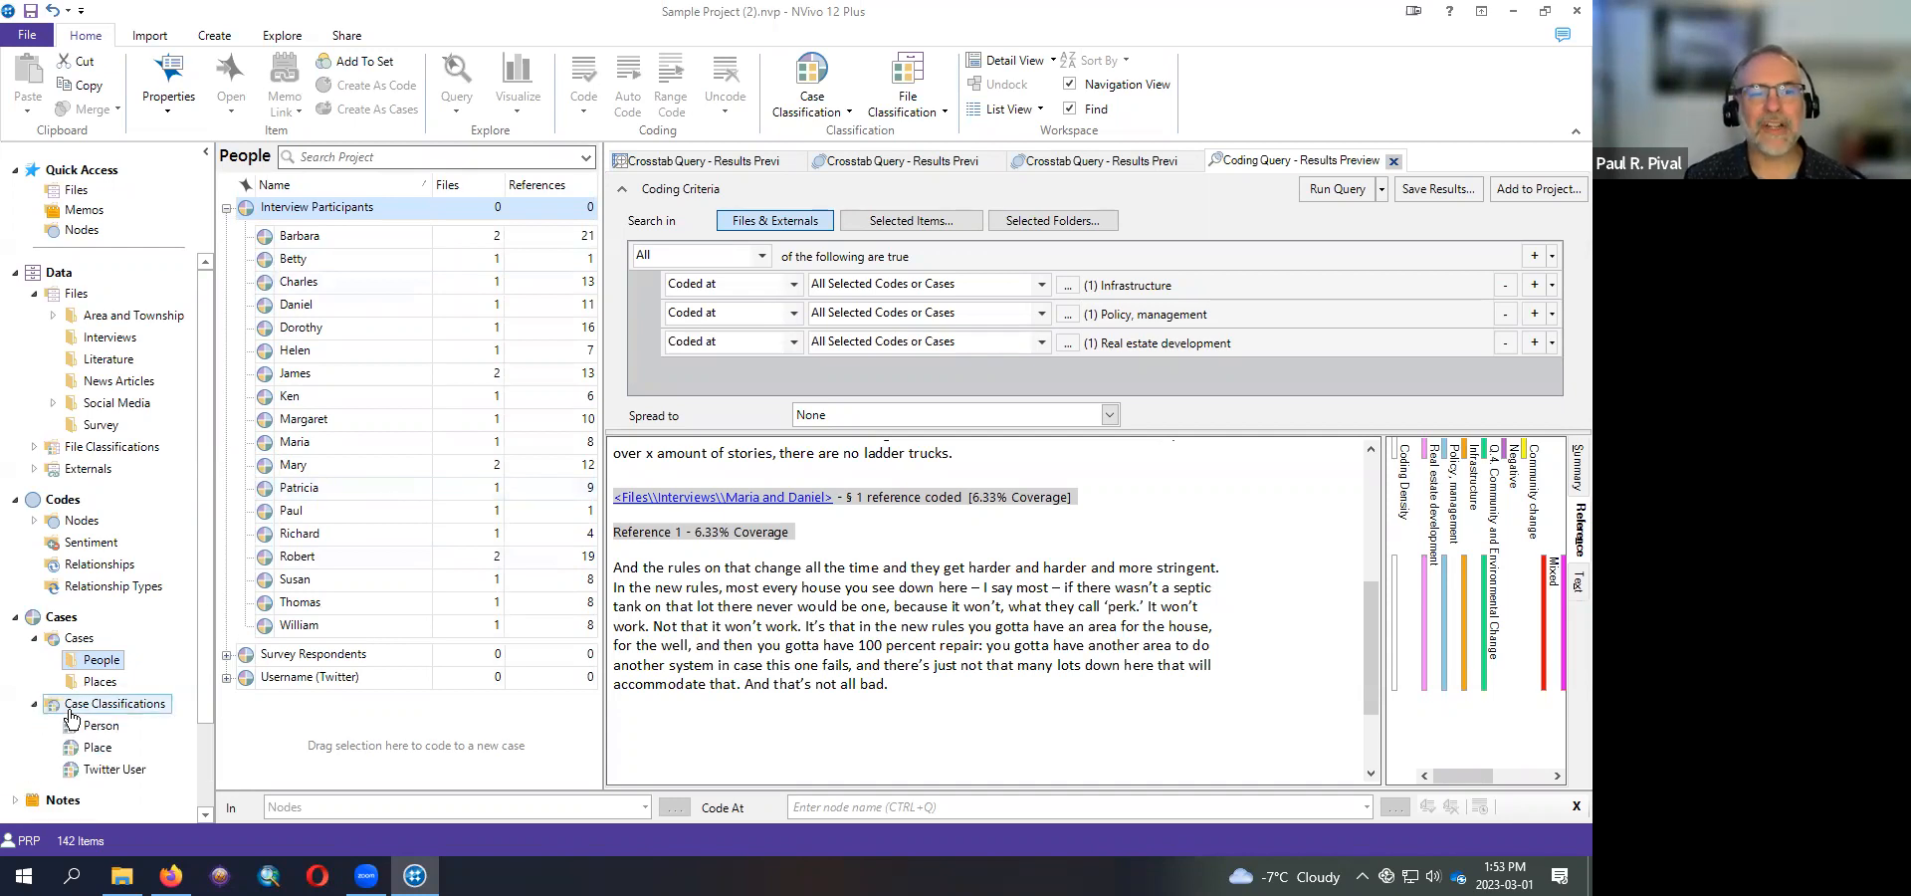
pyautogui.click(100, 726)
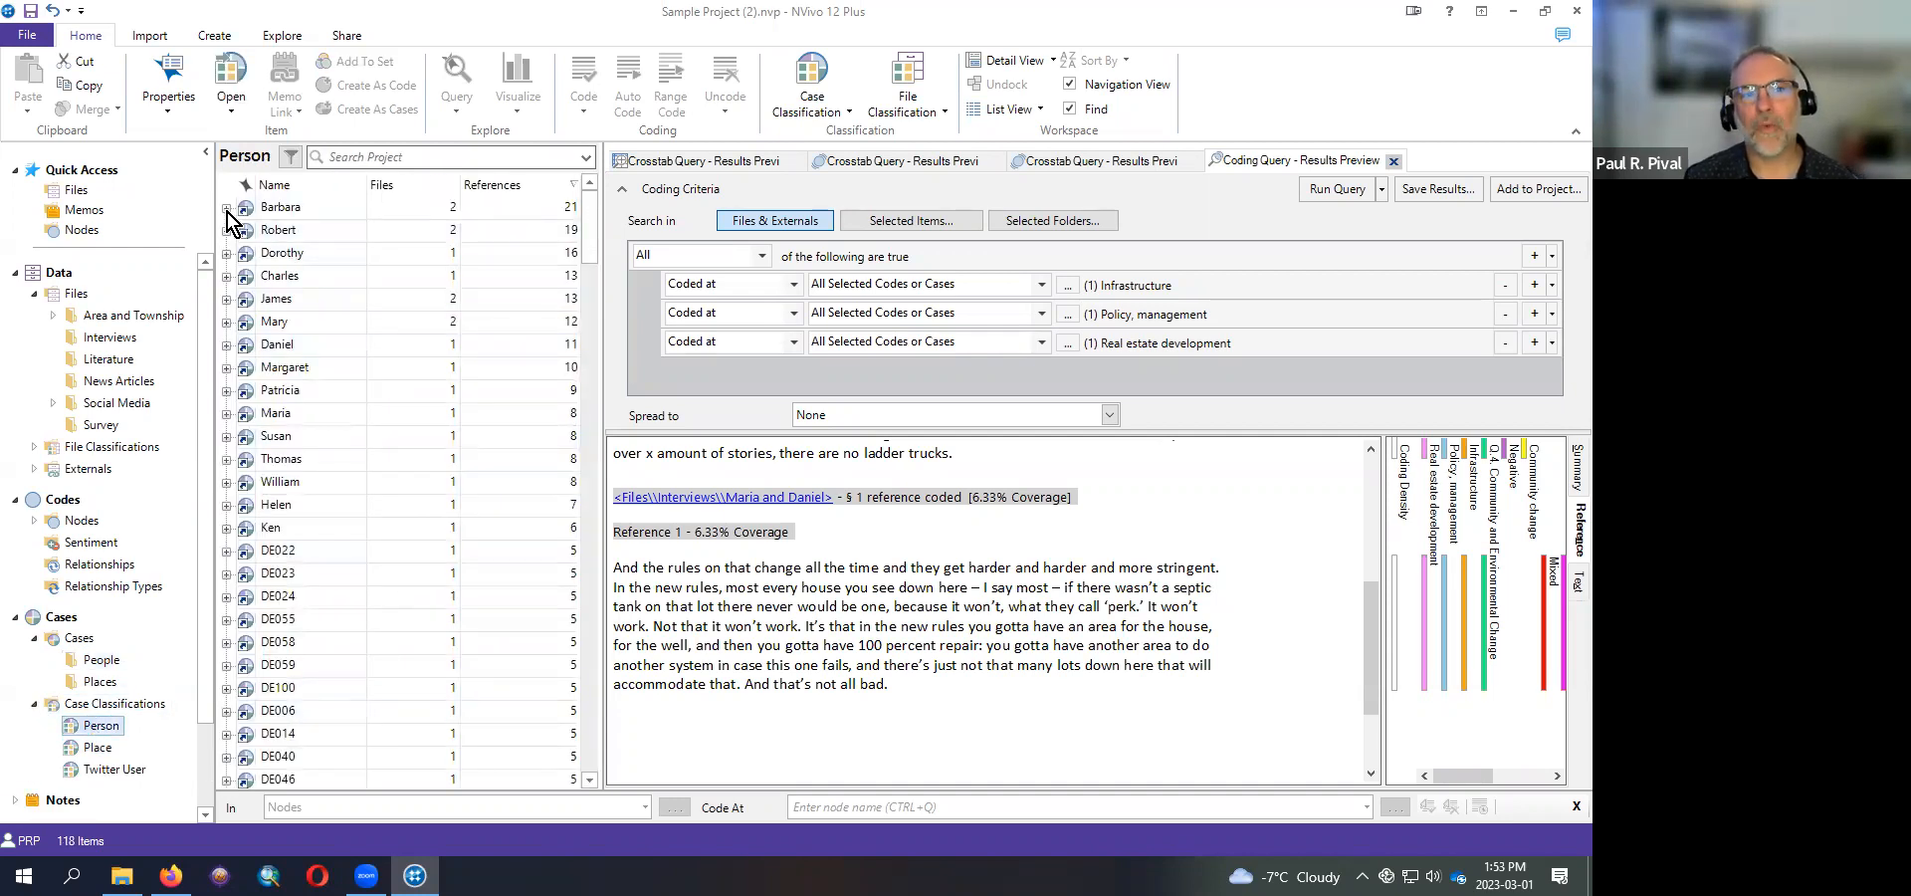
pyautogui.click(226, 207)
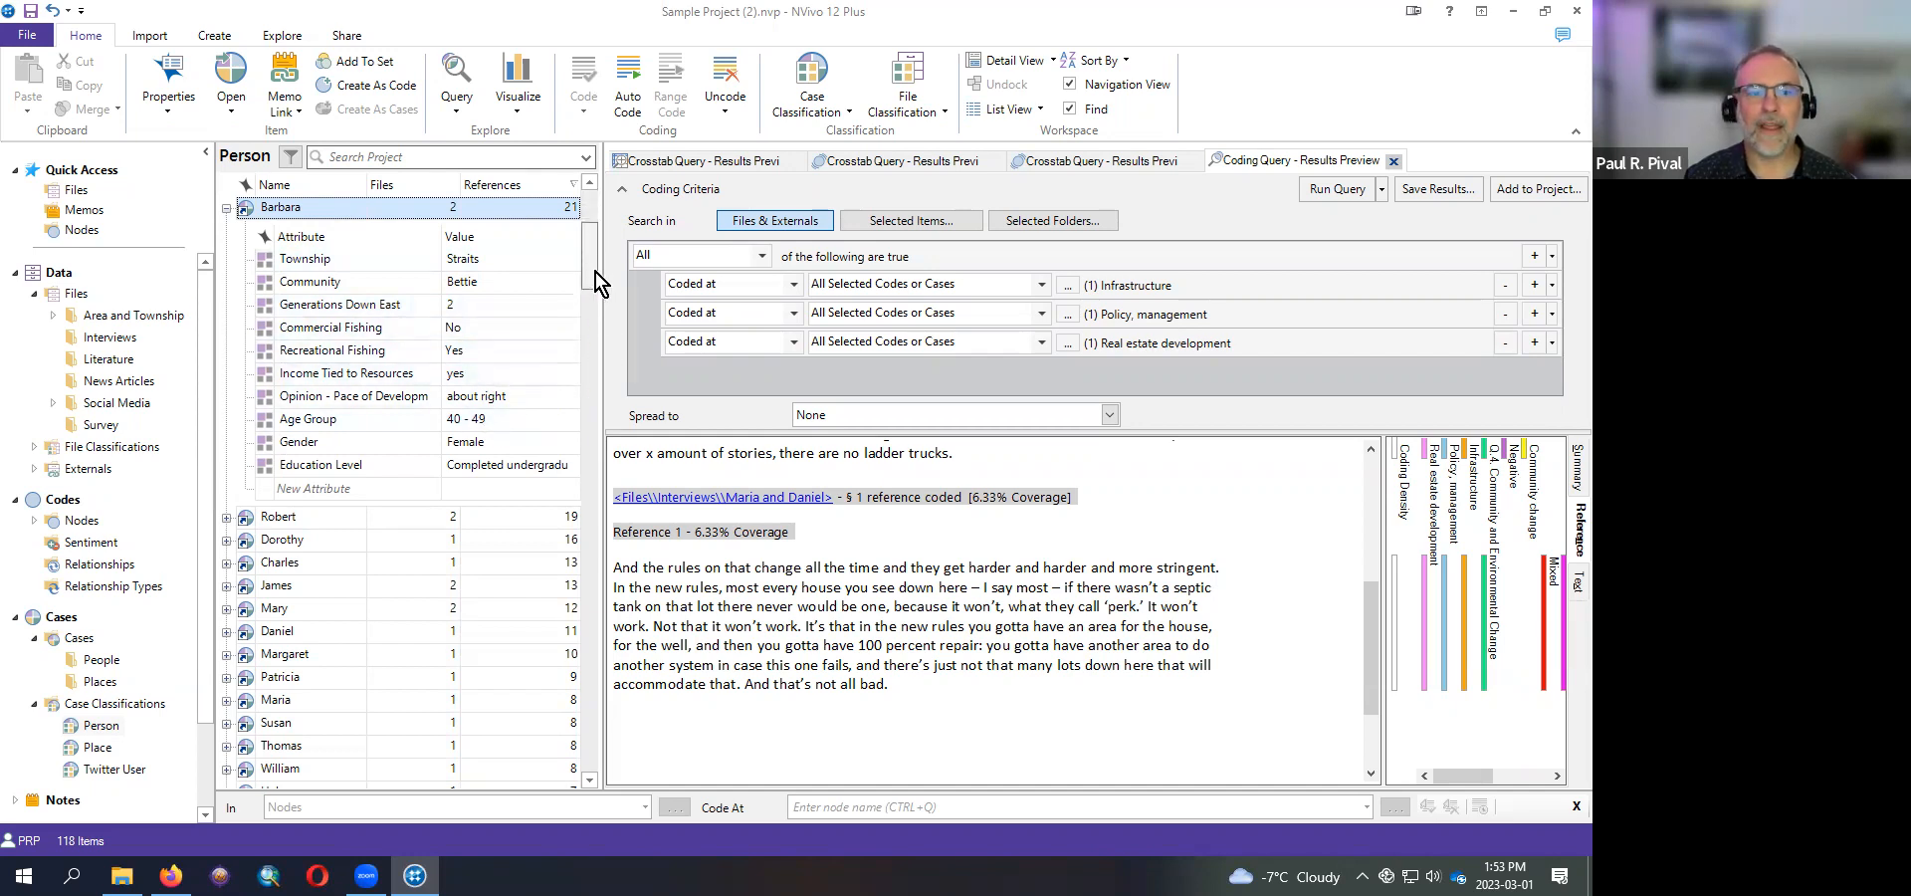
pyautogui.scroll(-3, 594, 272)
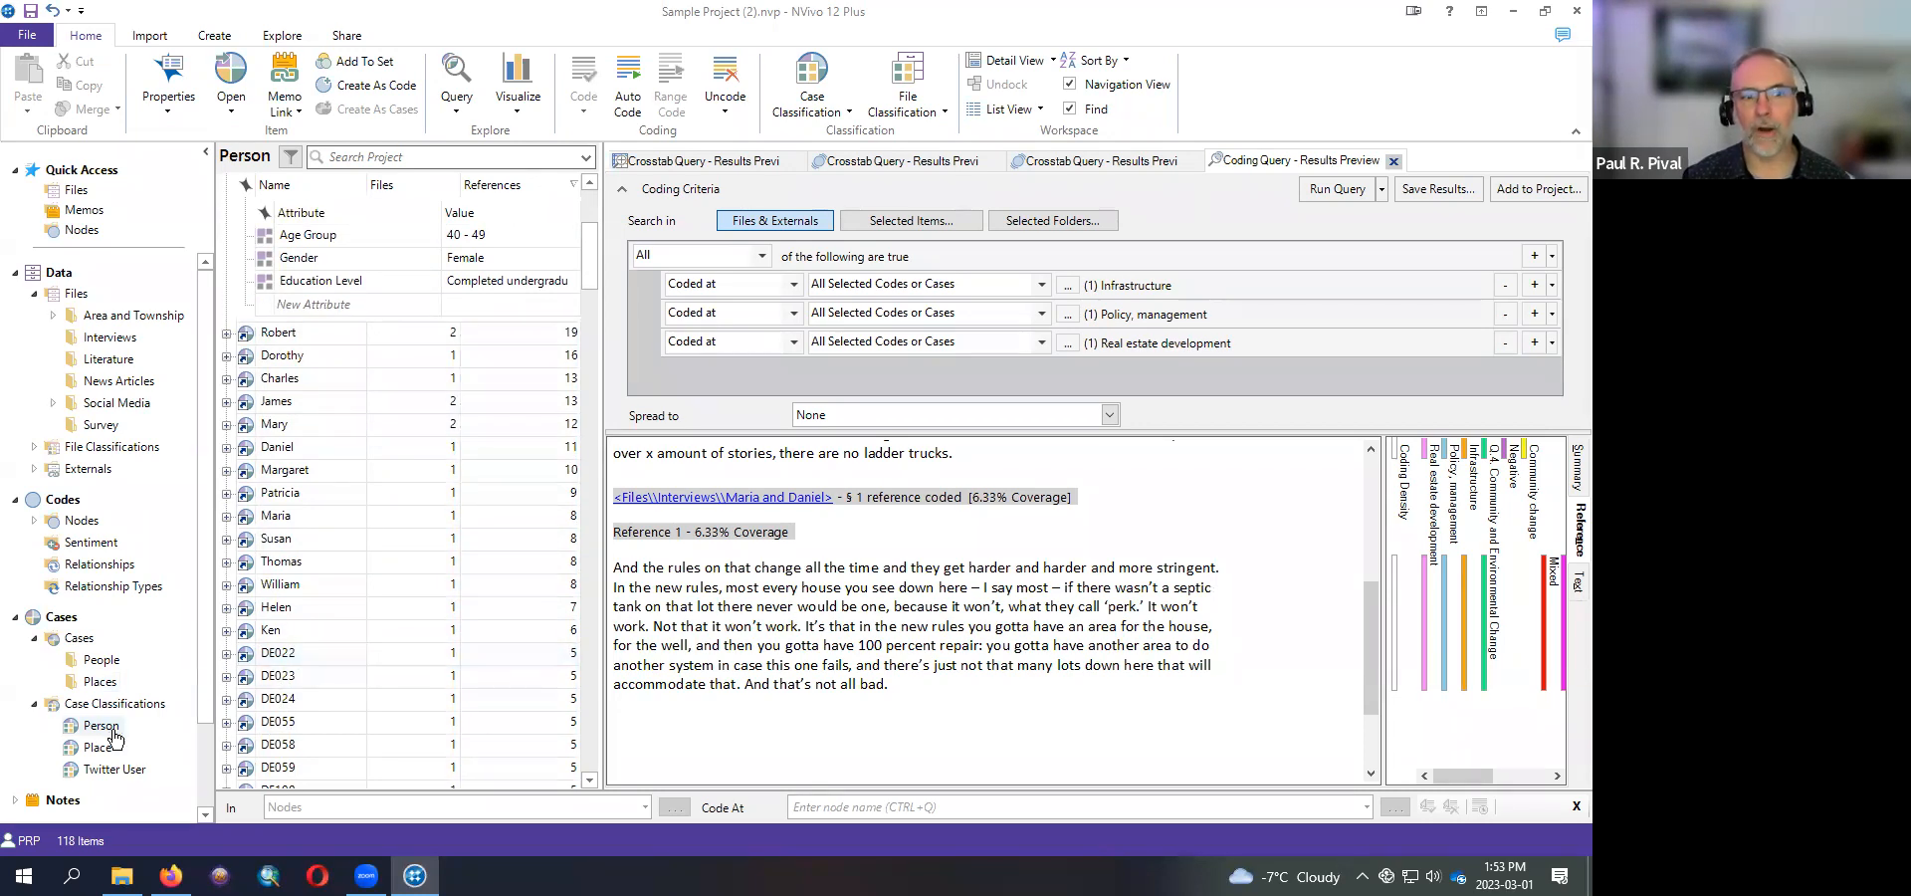
# - Expand survey respondent DE022 and the interview participant just above it, and compare their attribute values
pyautogui.click(226, 654)
pyautogui.moveTo(597, 267); pyautogui.dragTo(595, 295)
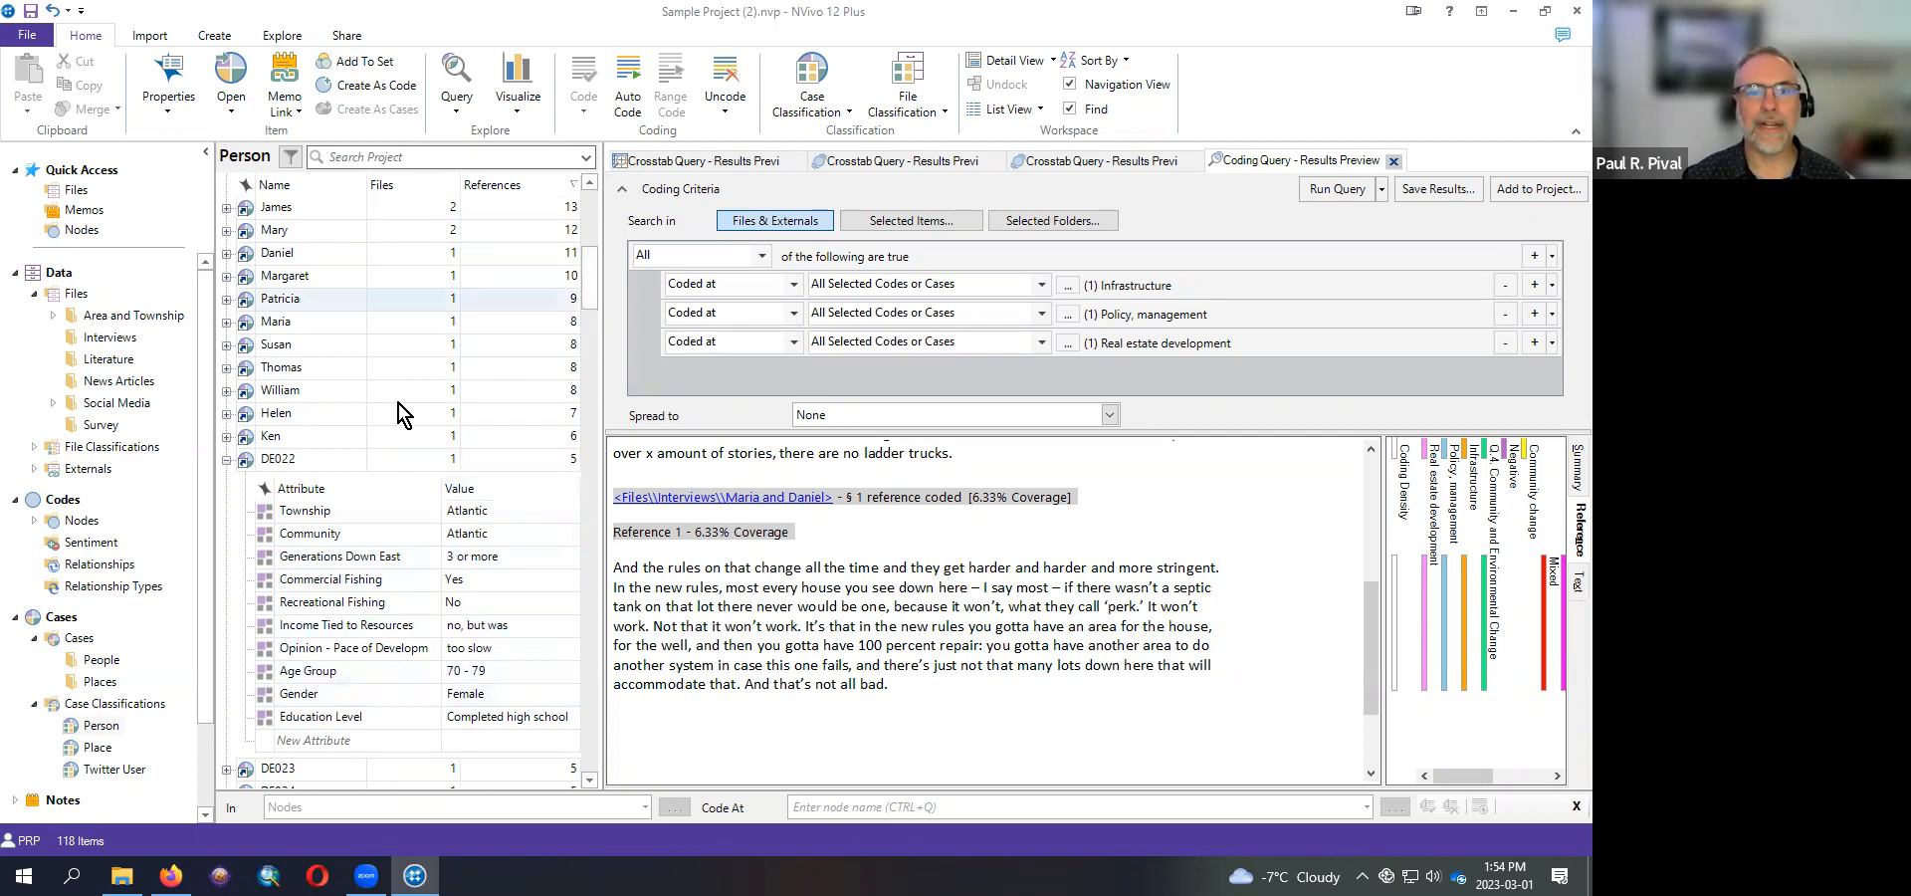
pyautogui.click(227, 436)
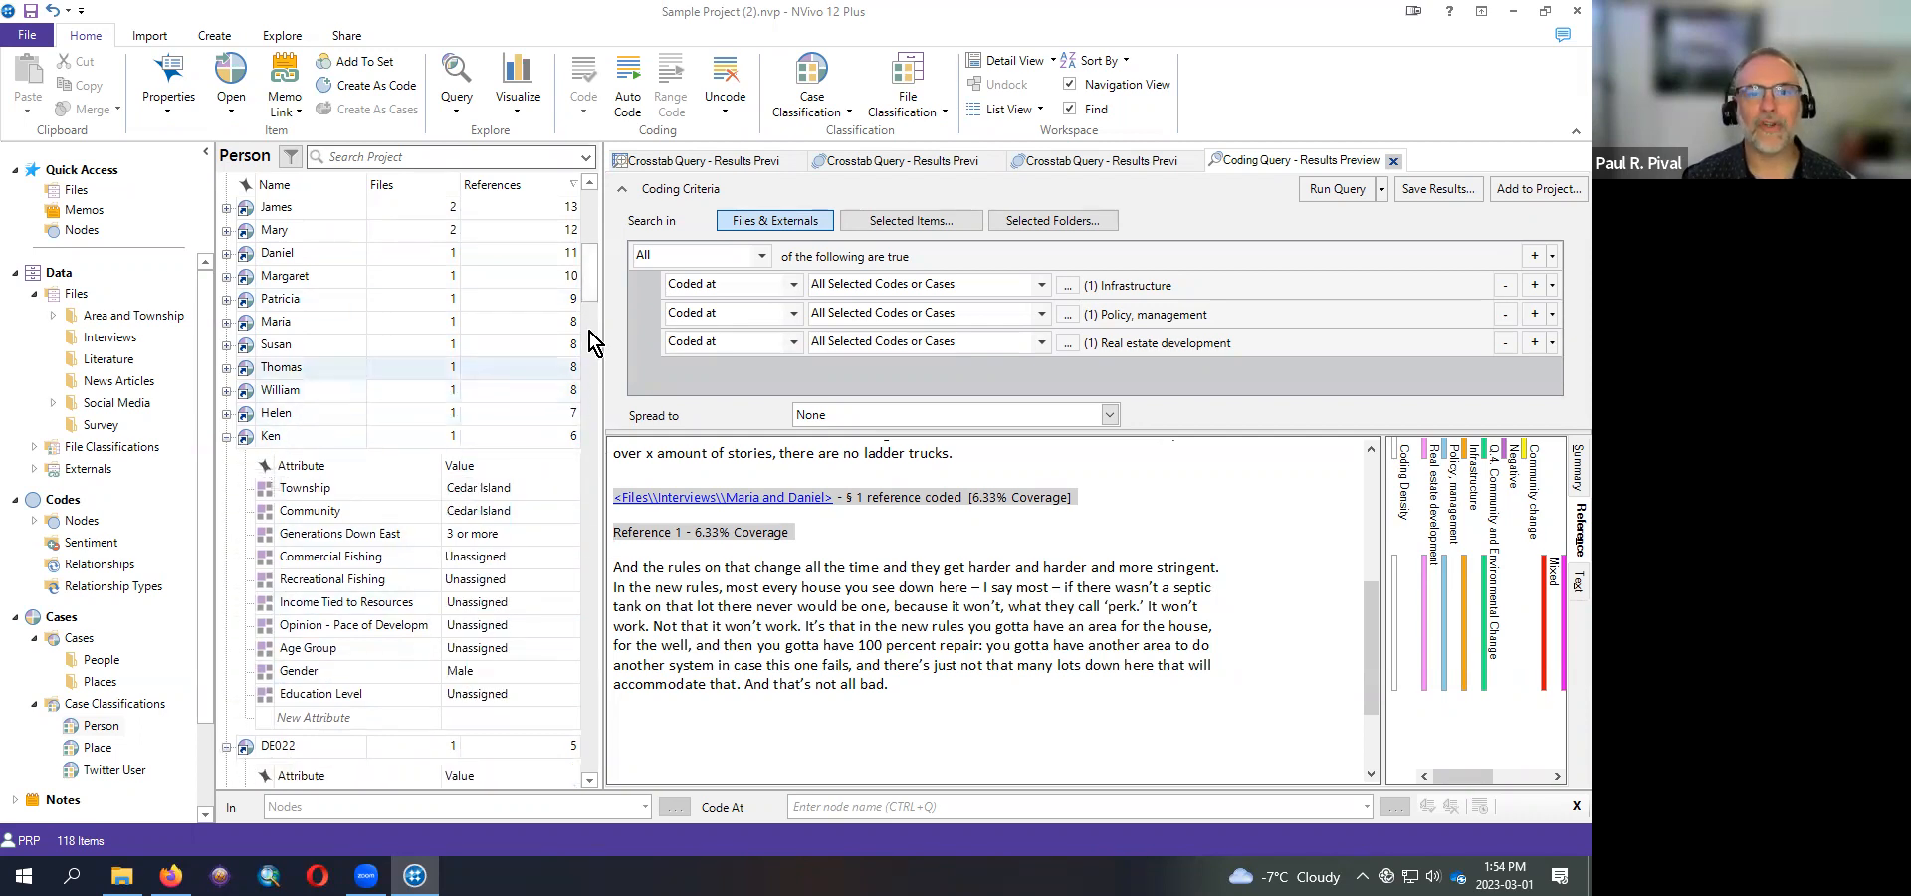
pyautogui.moveTo(591, 289); pyautogui.dragTo(594, 319)
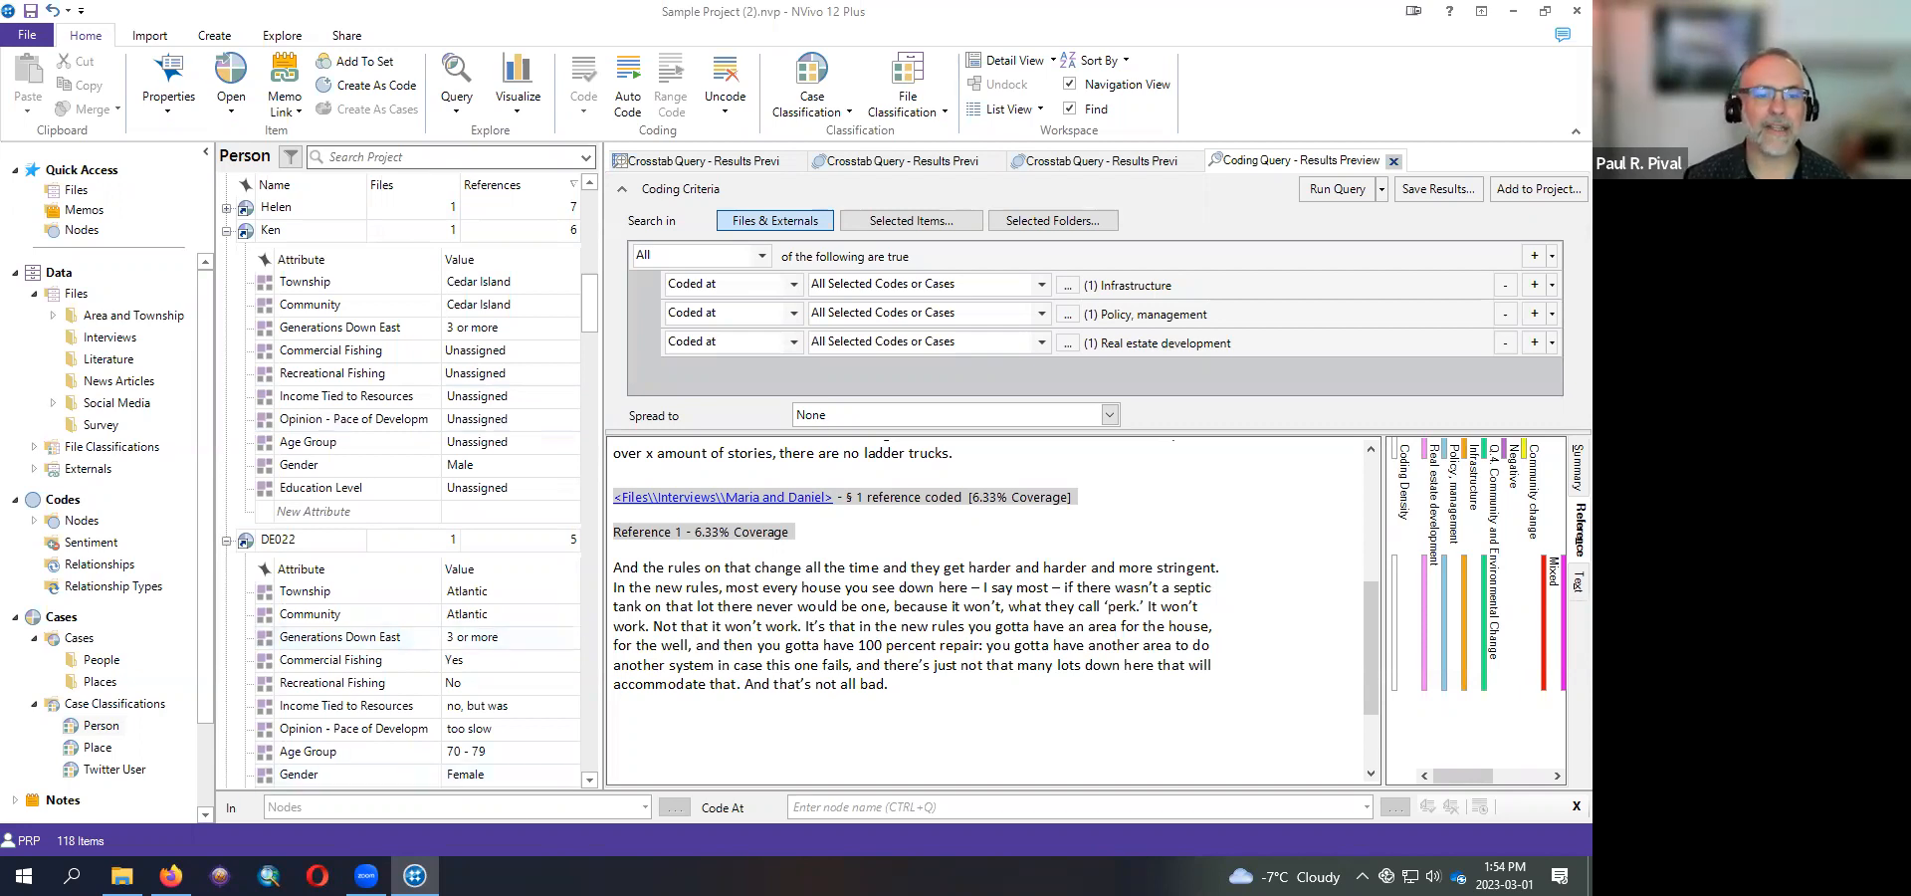
# - Switch to File Explorer and browse the university OneDrive to the Classification Sheets folder inside NVivo, Workshops
pyautogui.moveTo(121, 876)
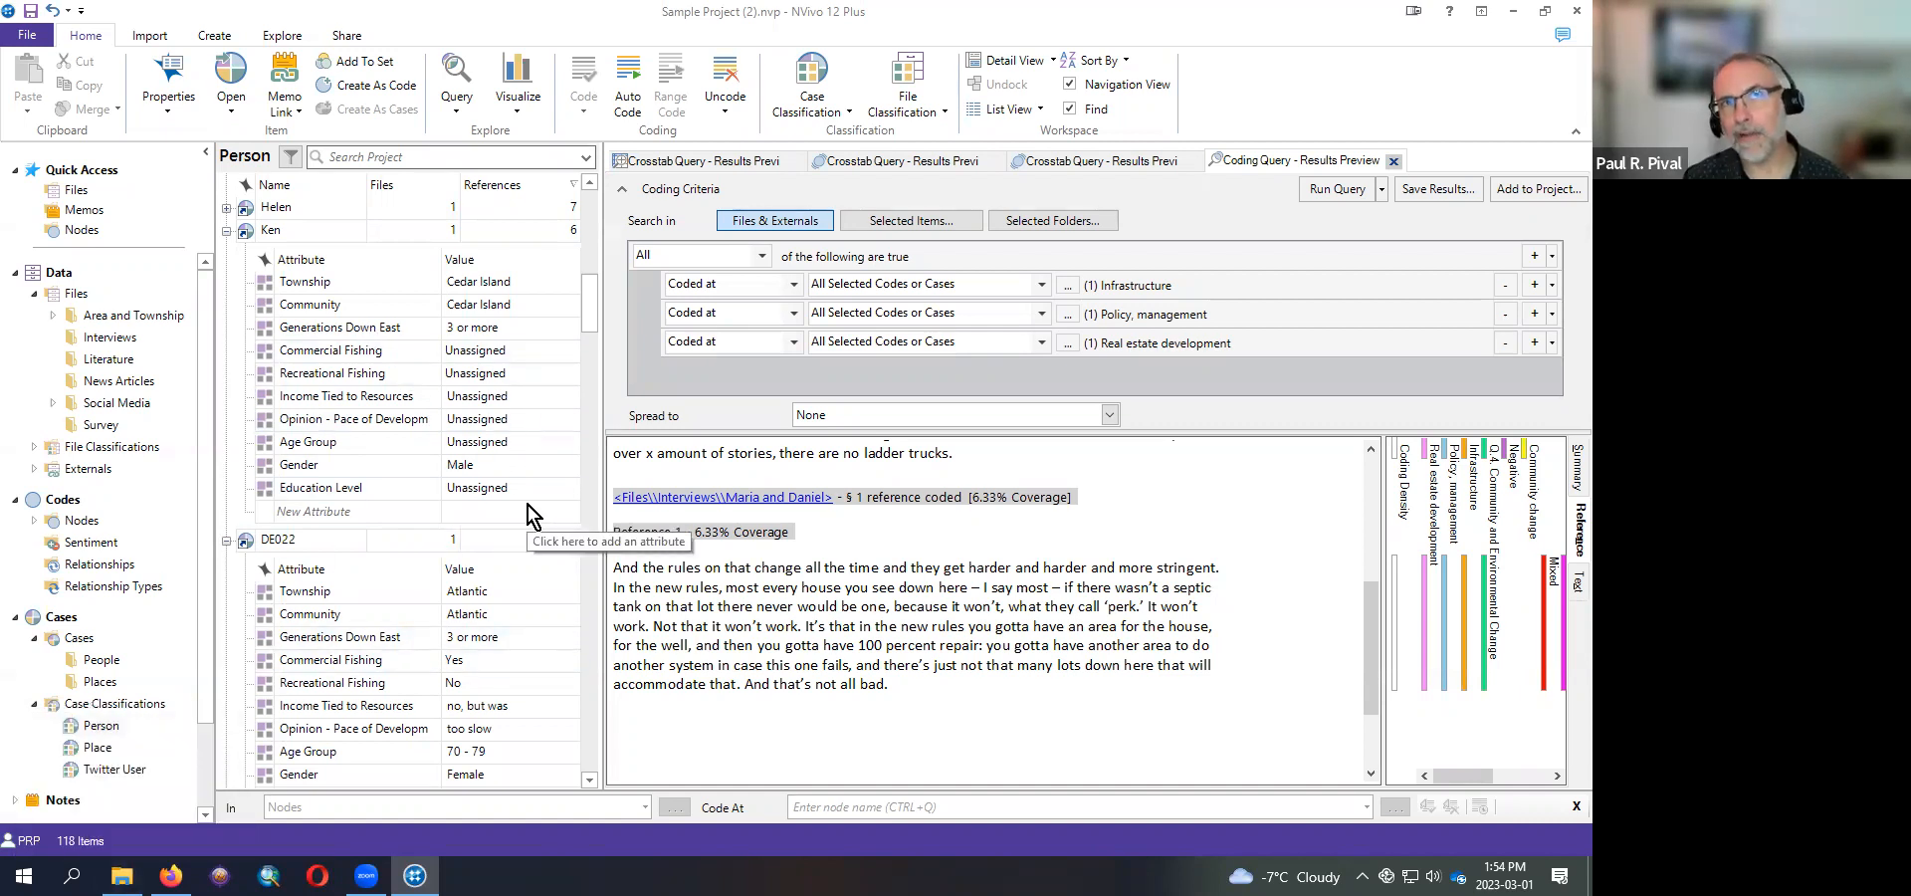
pyautogui.click(122, 876)
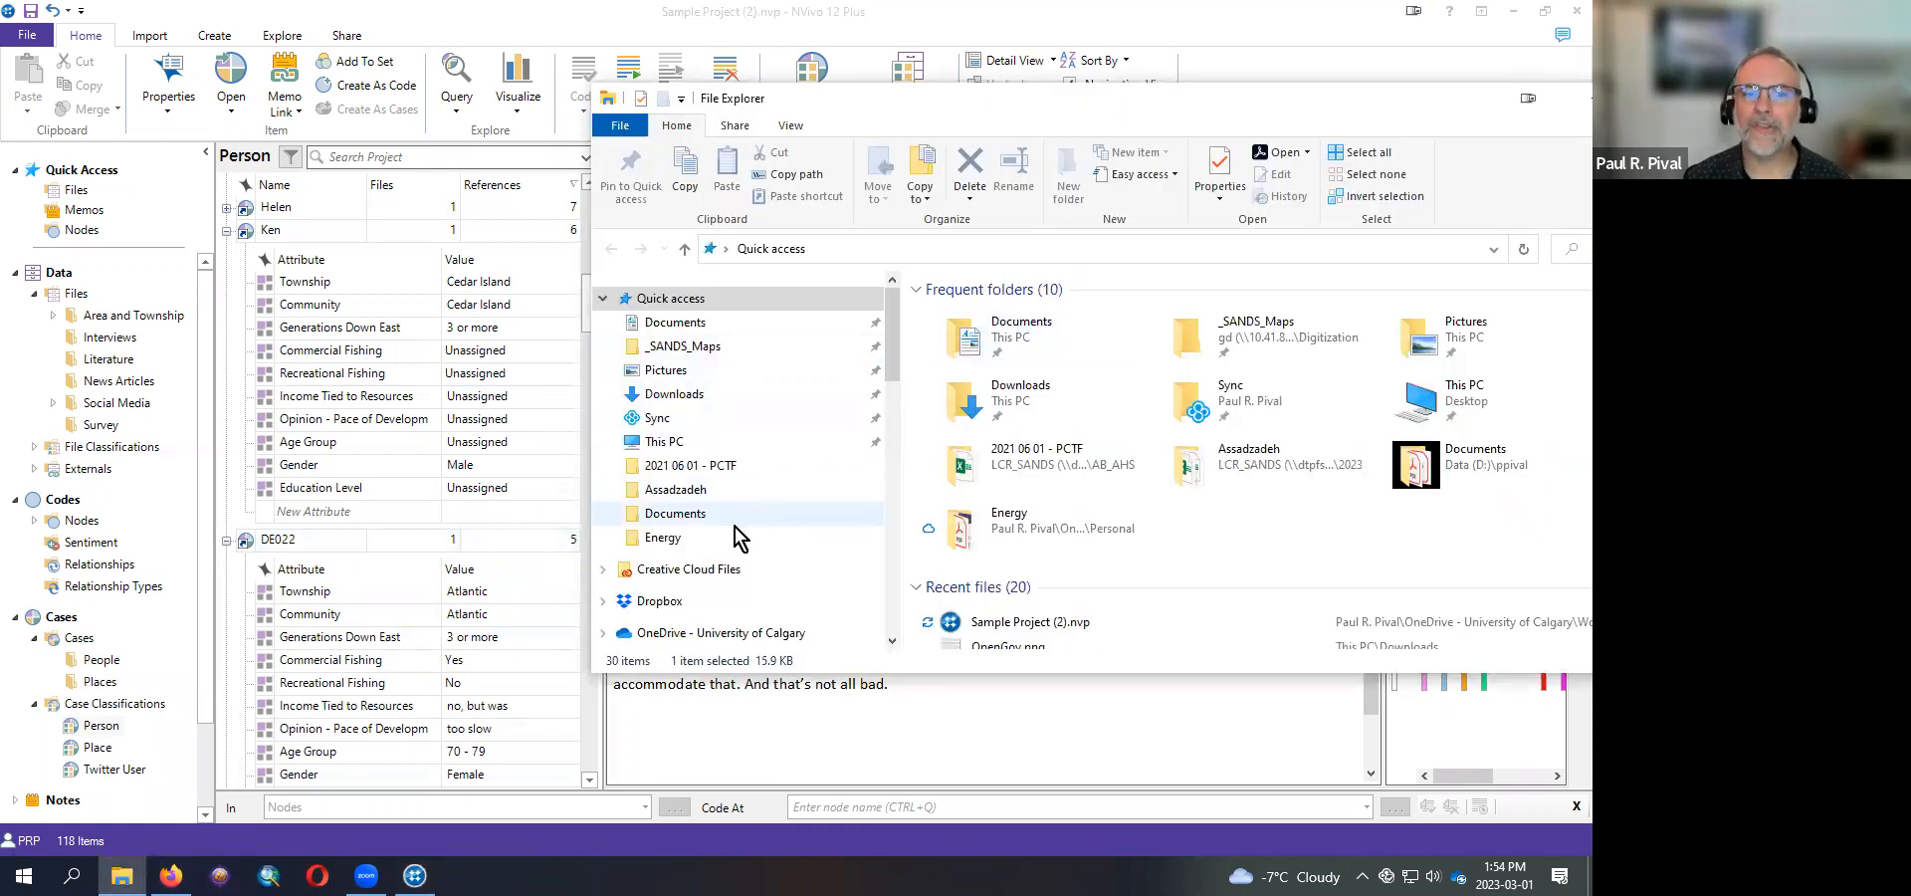
pyautogui.click(702, 633)
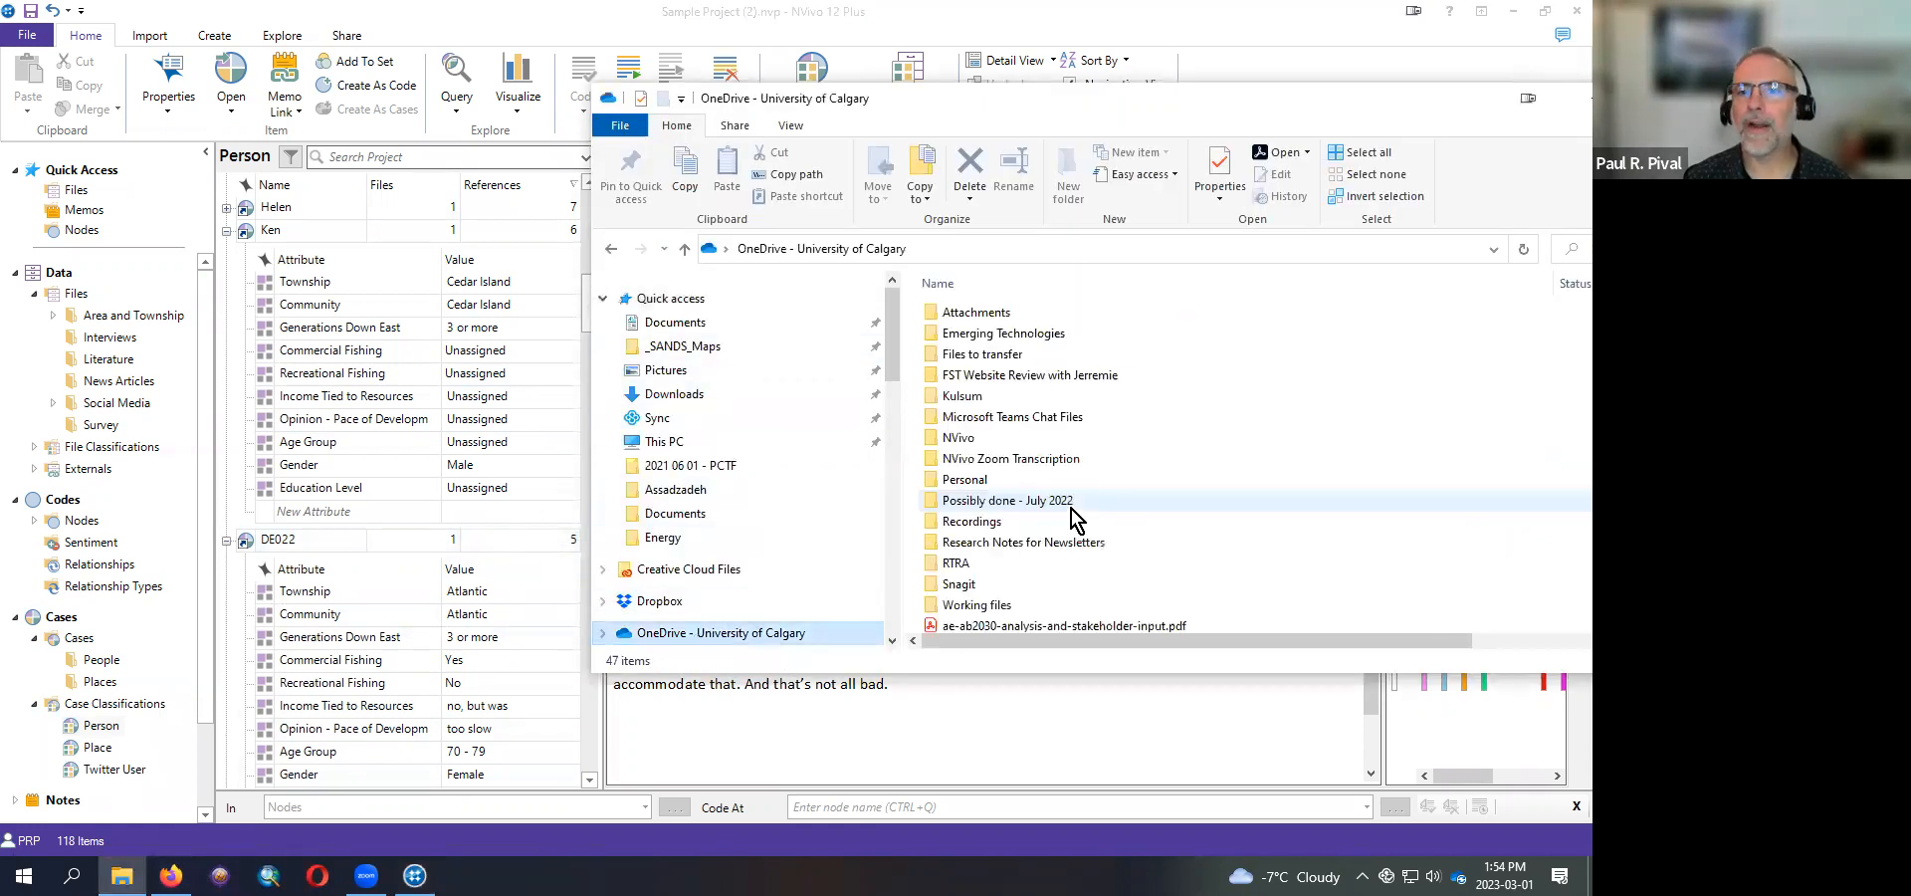
pyautogui.doubleClick(973, 450)
pyautogui.doubleClick(1005, 356)
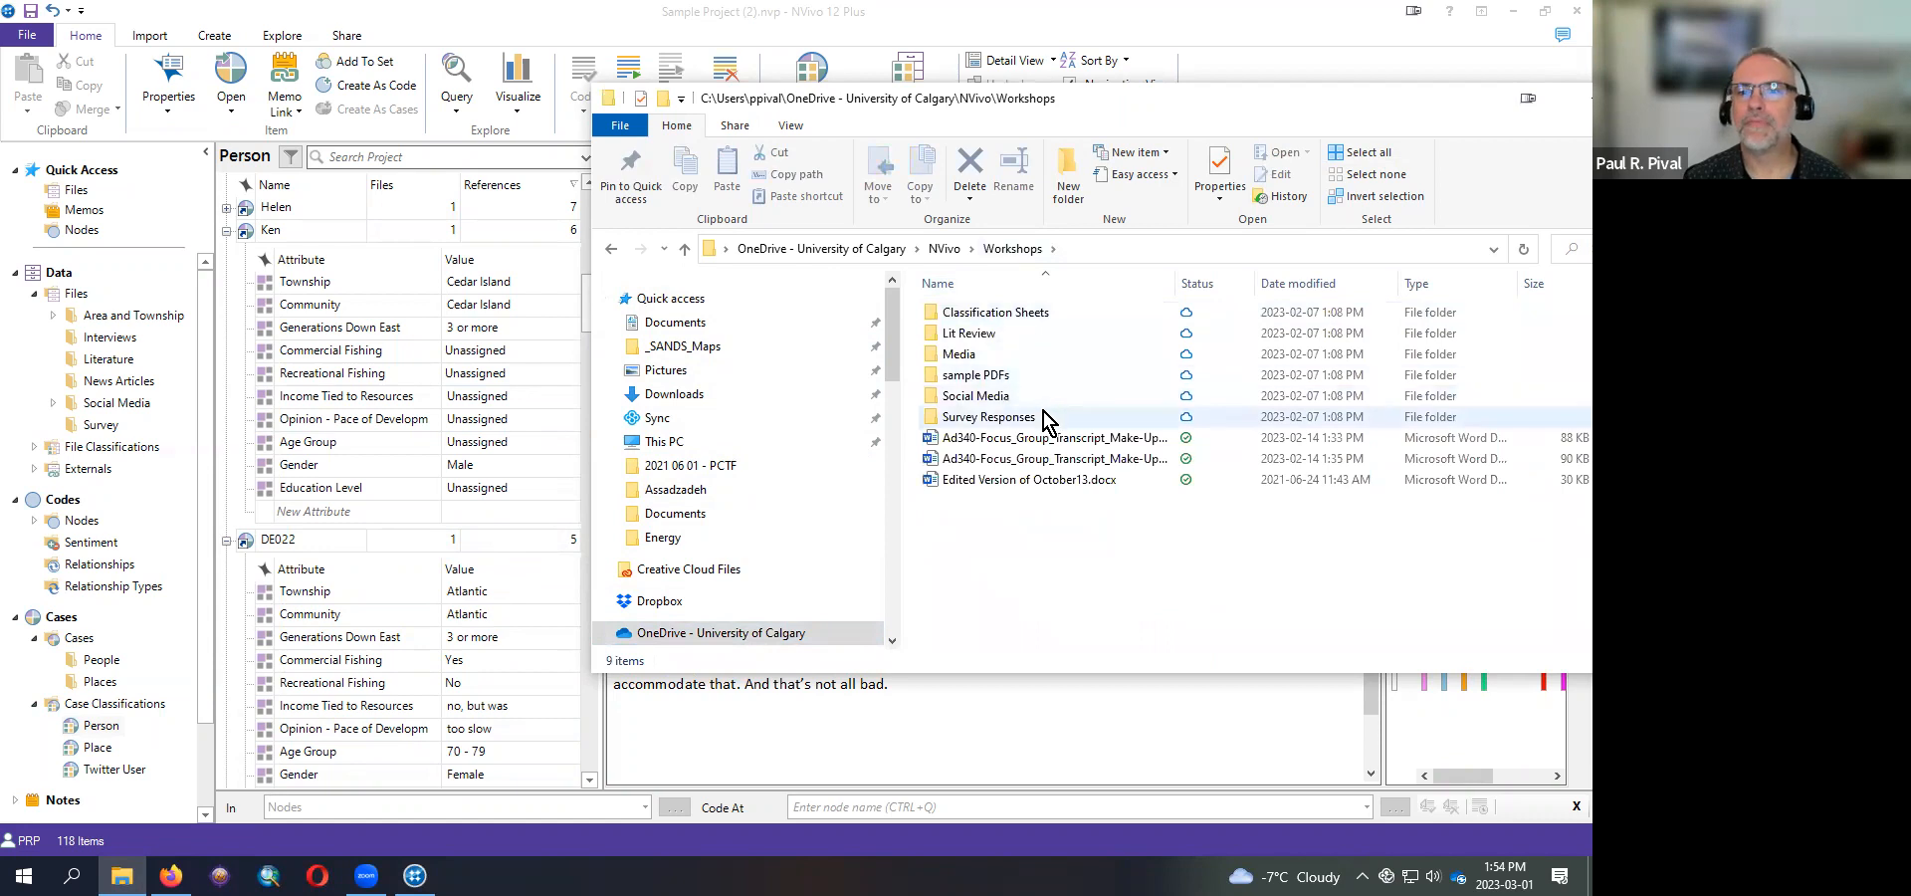
pyautogui.doubleClick(1023, 317)
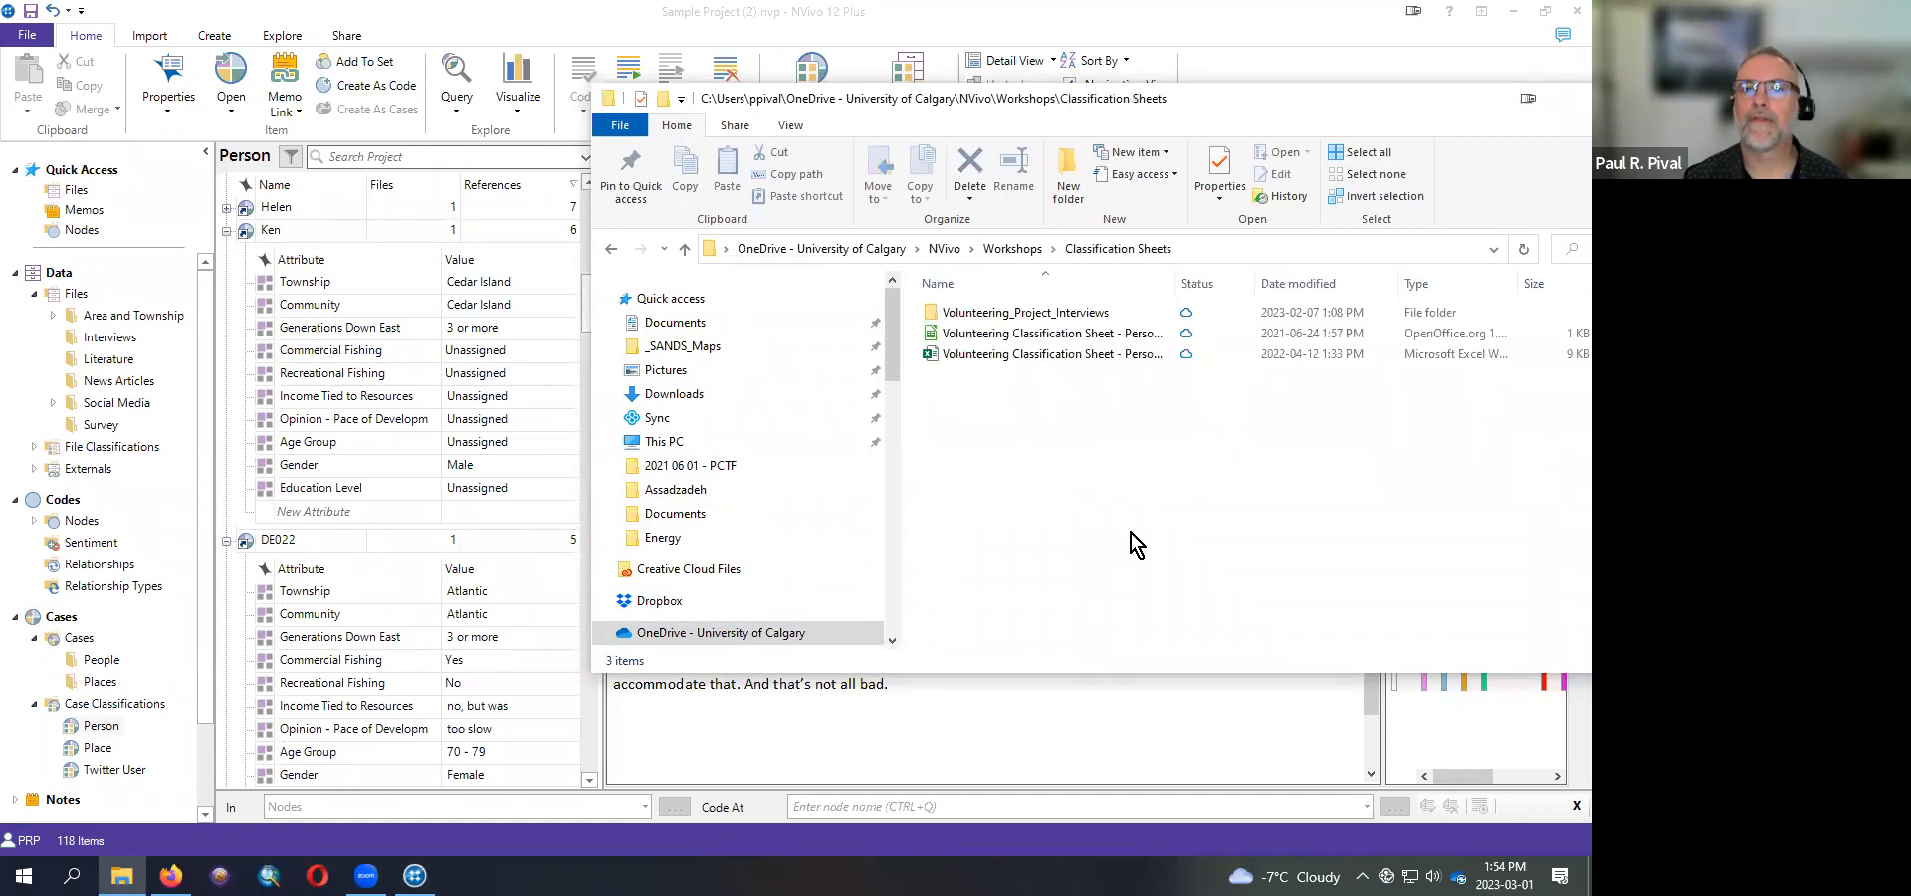
pyautogui.moveTo(1194, 103); pyautogui.dragTo(853, 166)
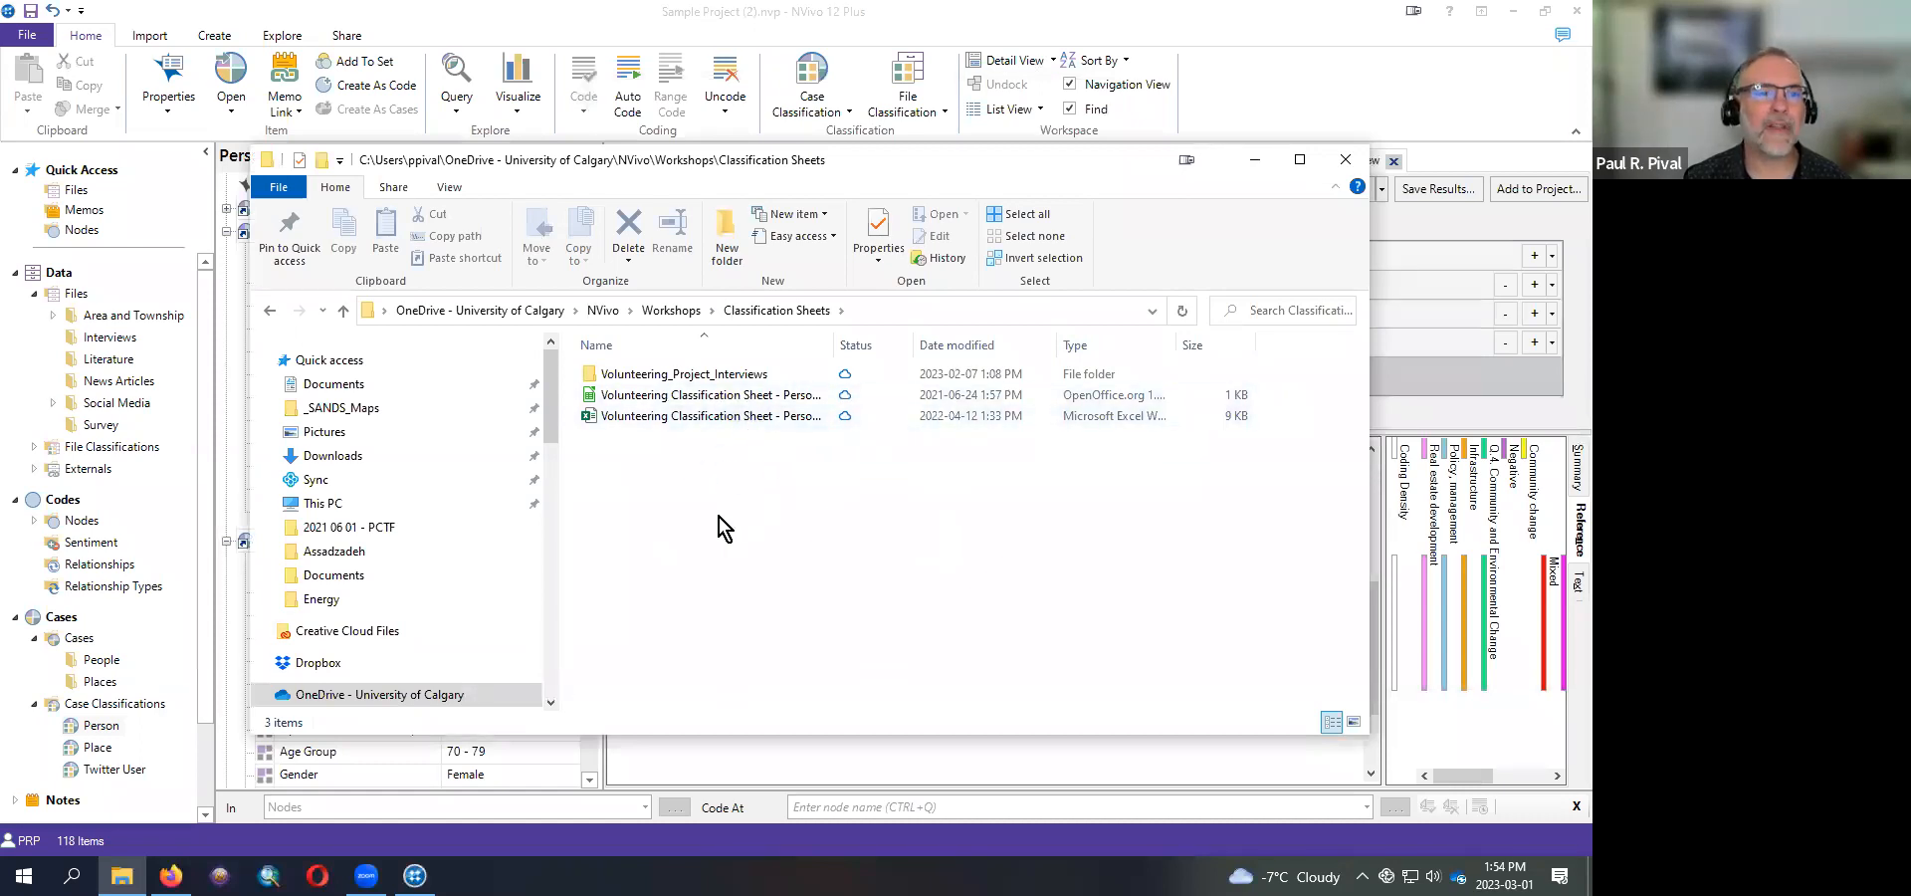
# - Go back to the Workshops folder and open NVivo_Survey_Responses.xlsx from Survey Responses in Excel, dismissing the Protected View warning
pyautogui.click(673, 312)
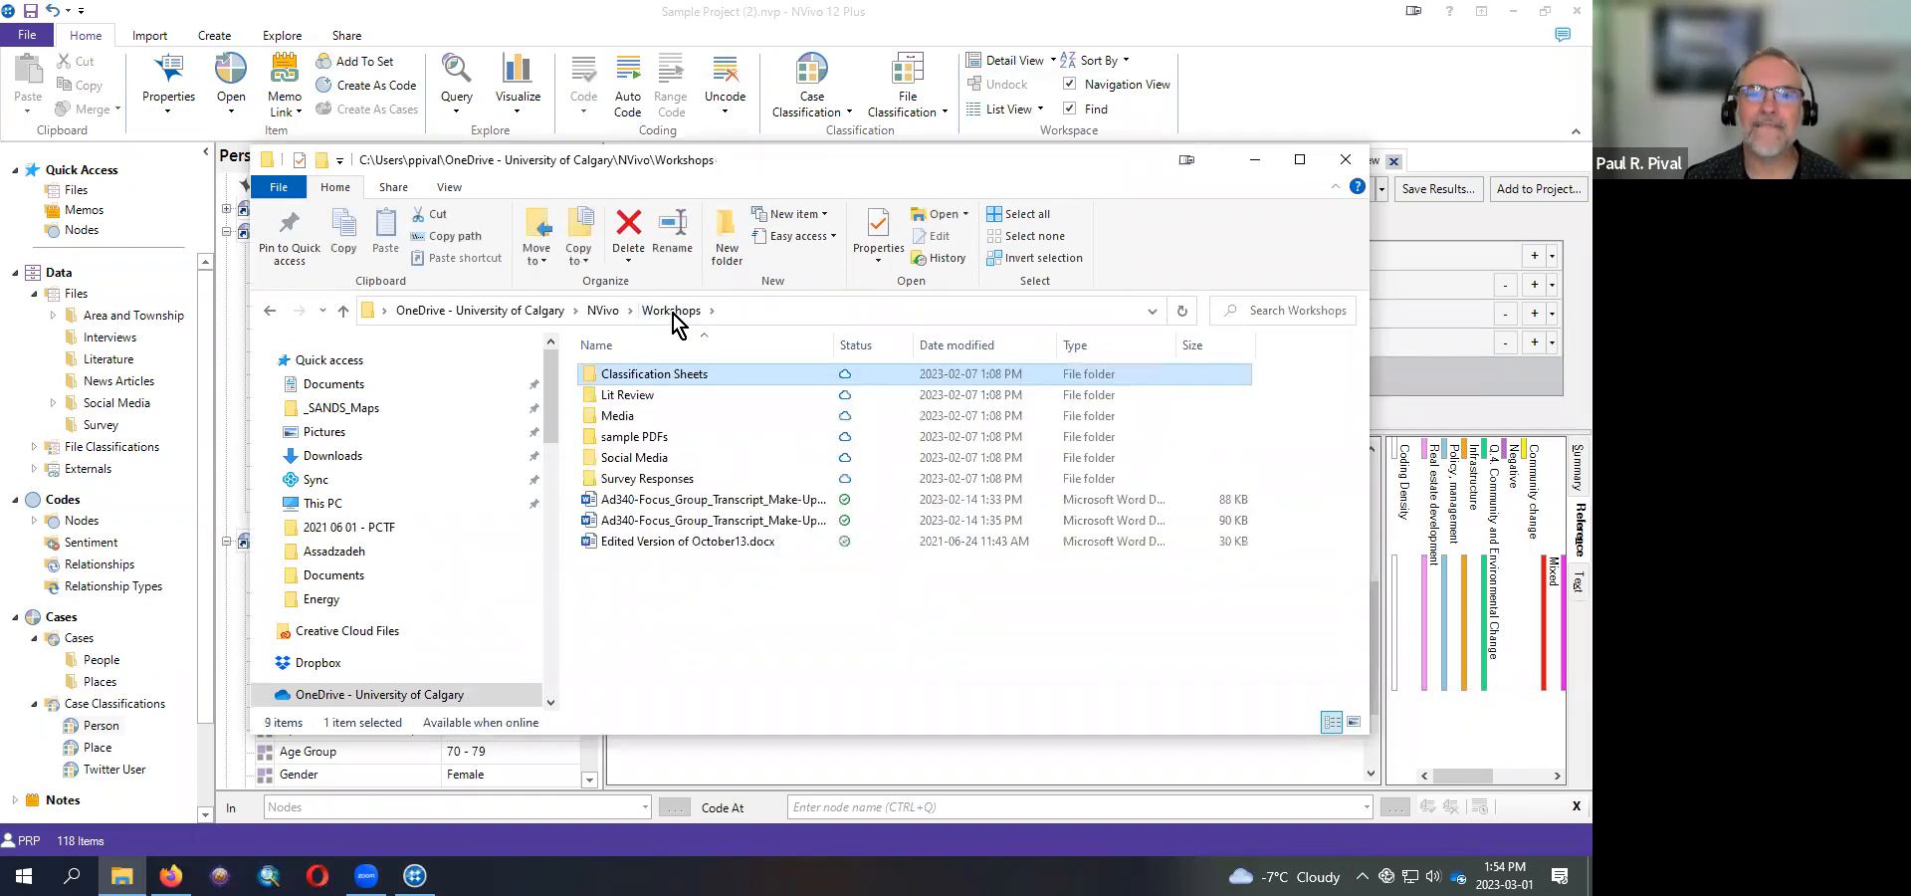
pyautogui.doubleClick(695, 478)
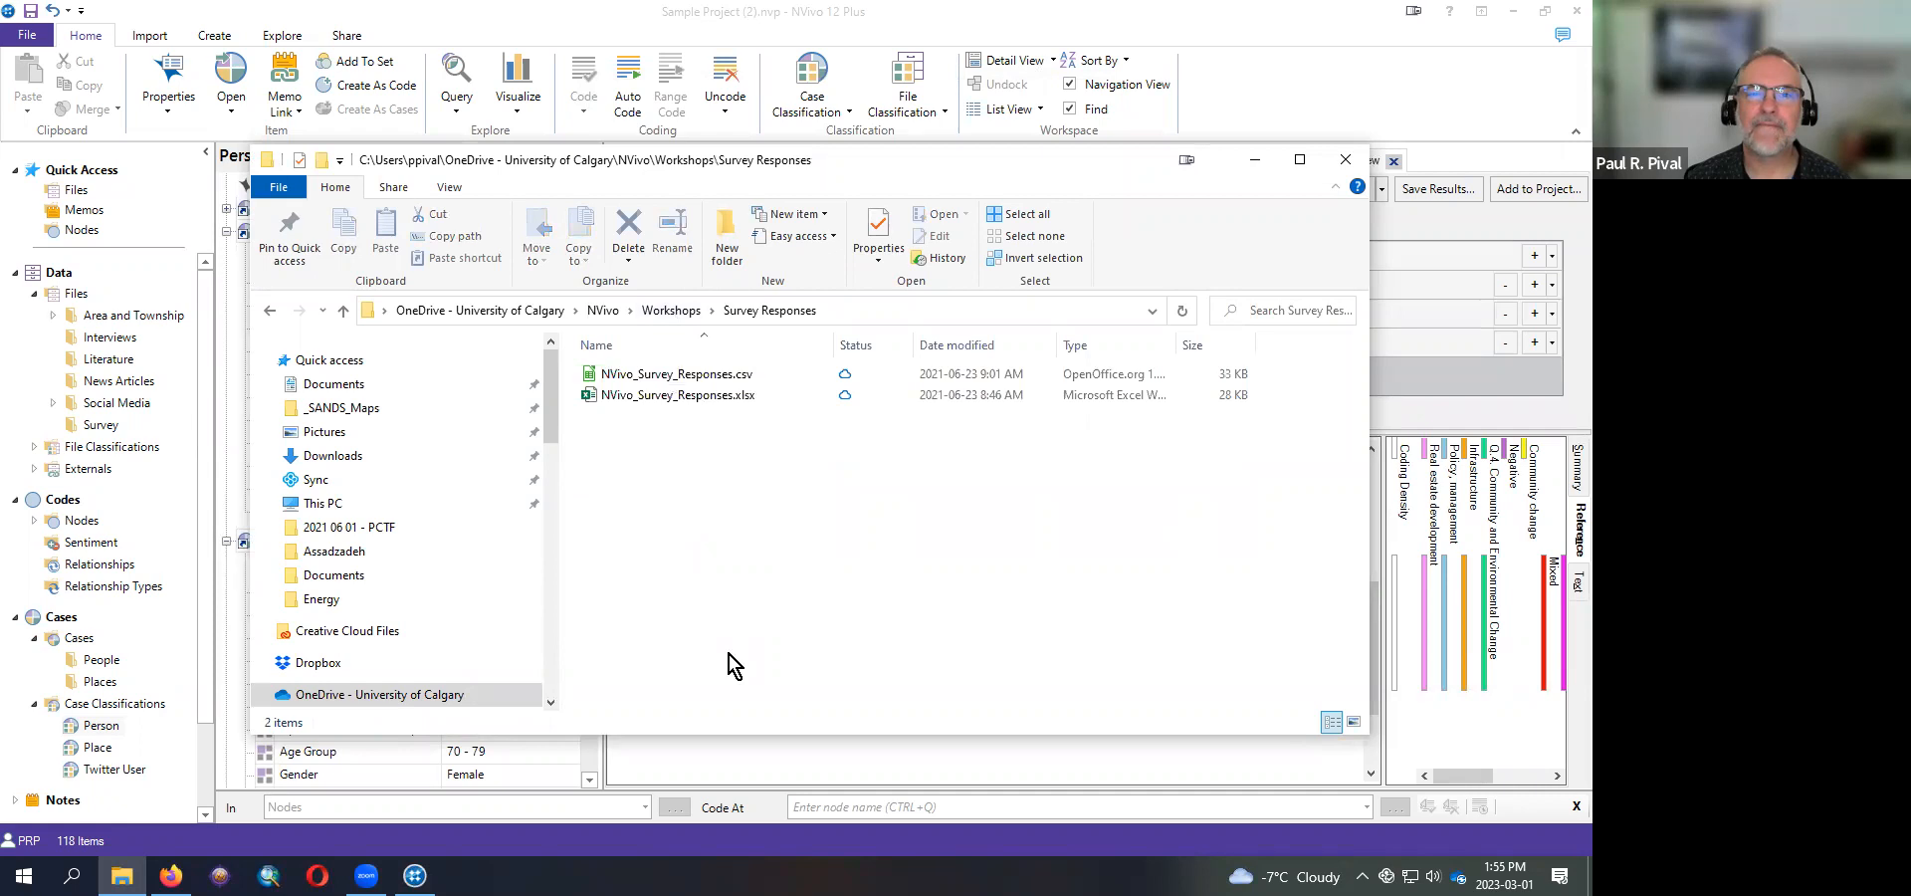
pyautogui.doubleClick(680, 396)
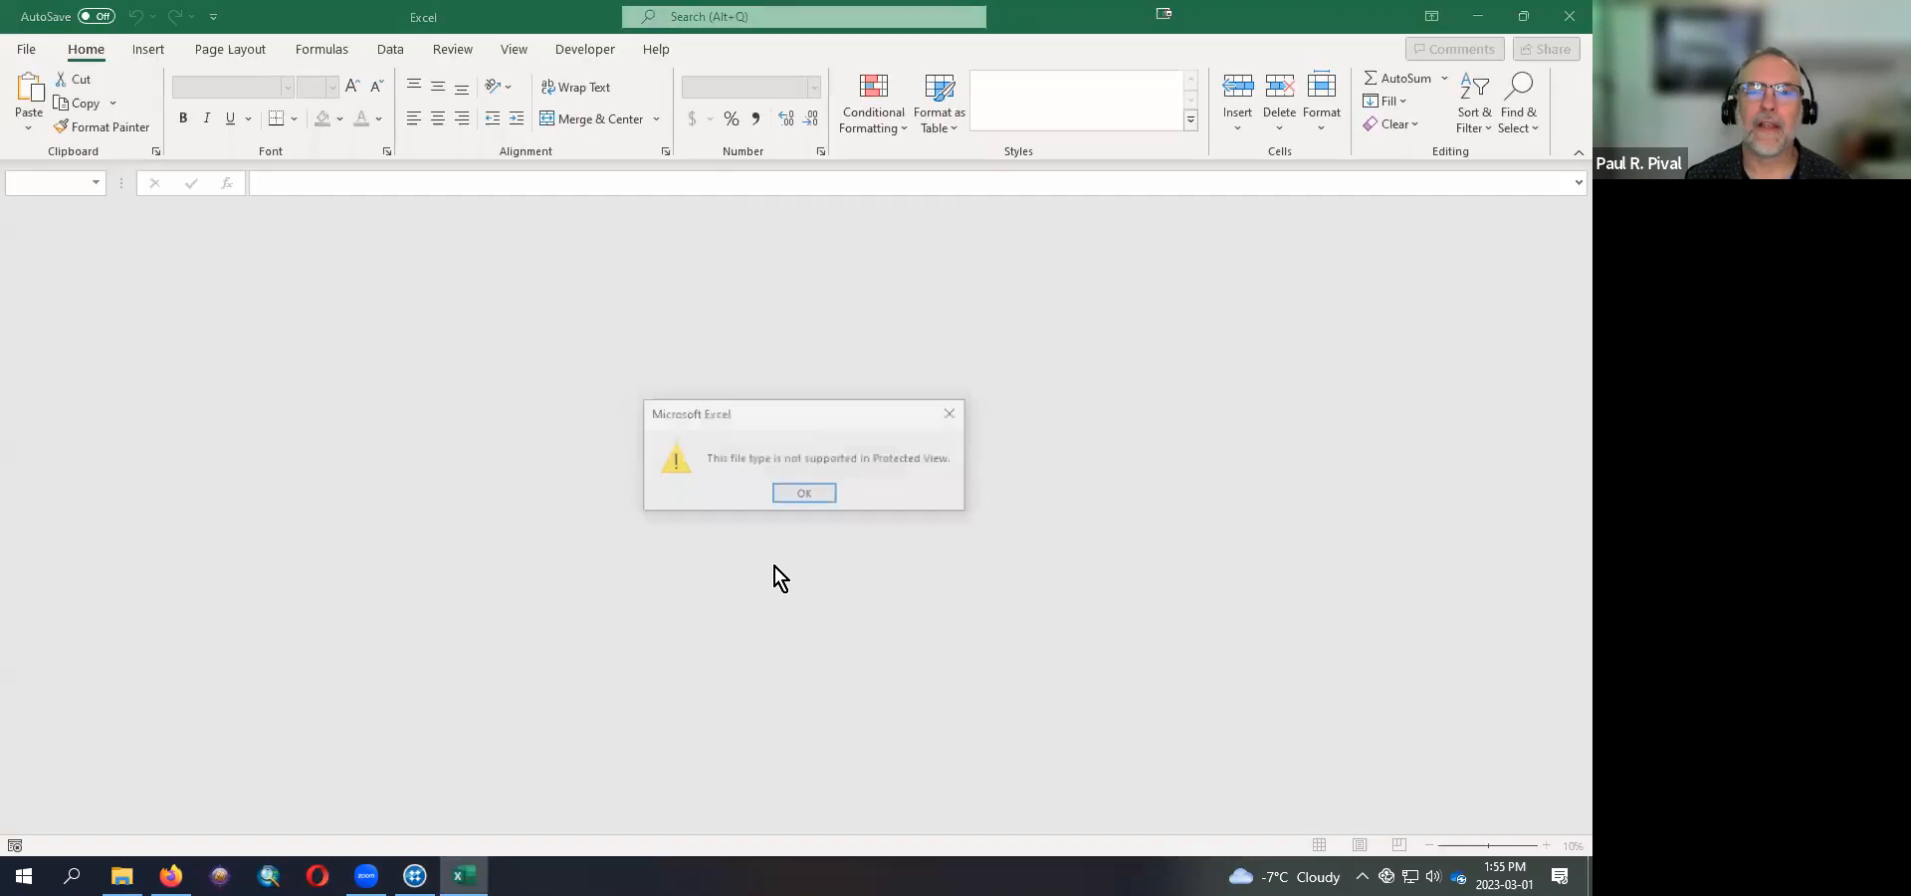
pyautogui.click(795, 495)
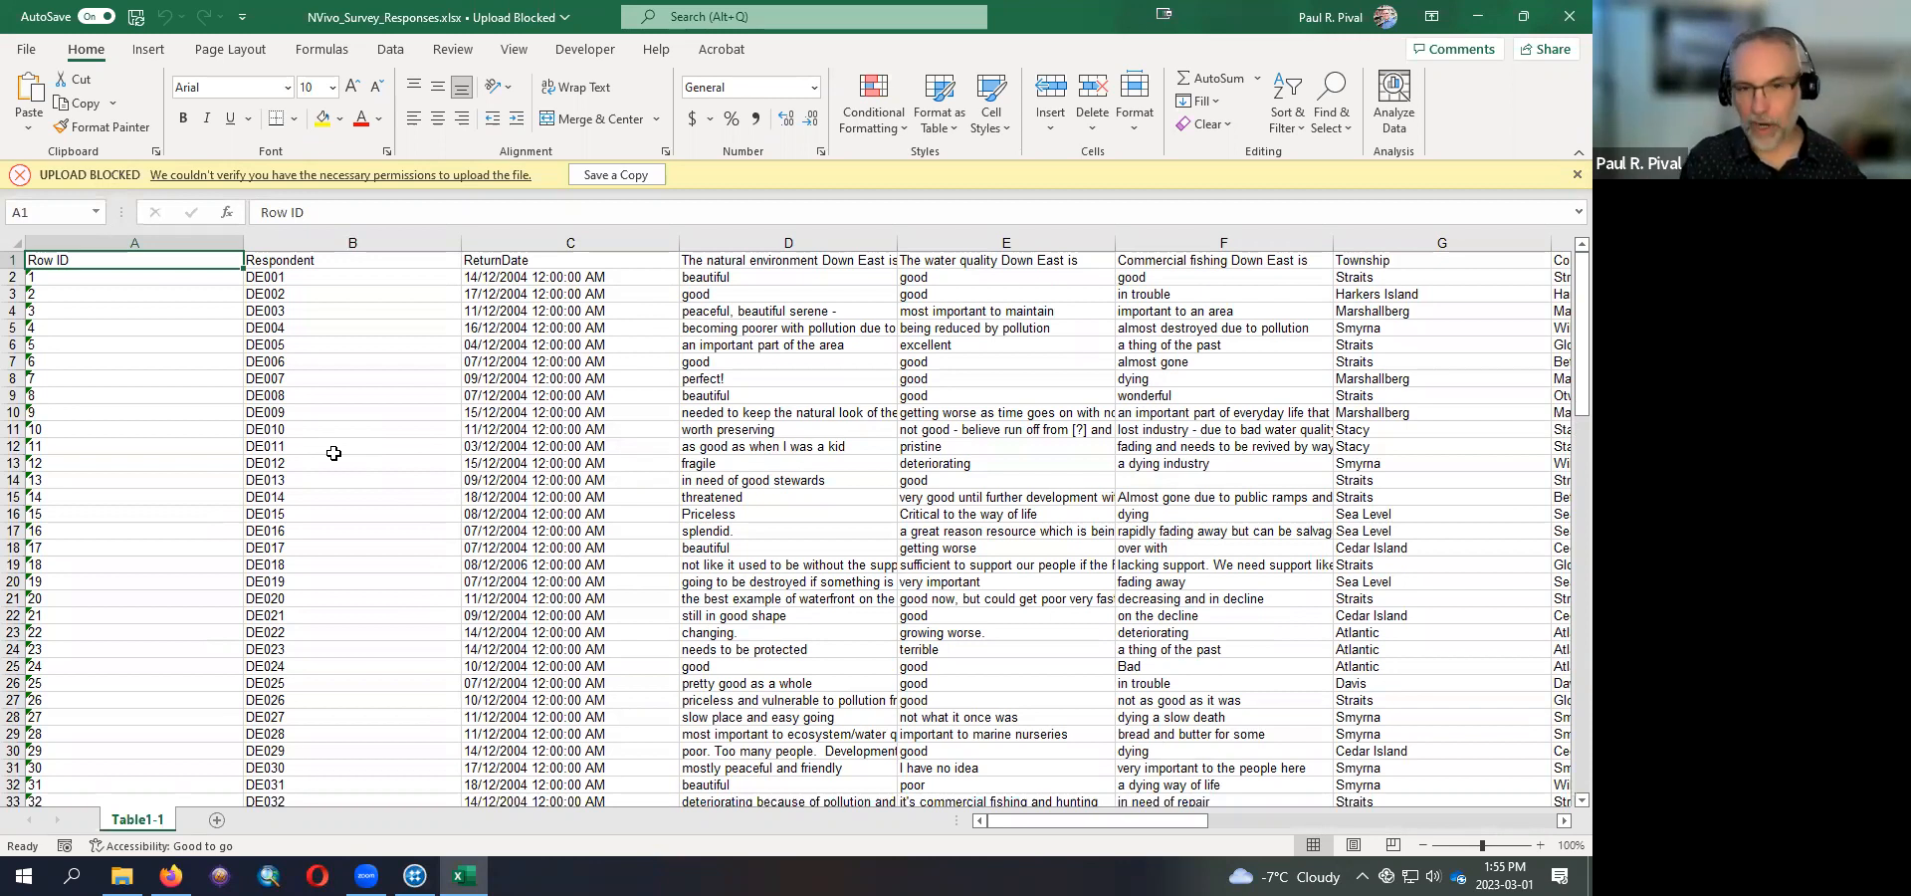
# - Look down the respondent IDs in the survey sheet's Respondent column
pyautogui.click(306, 293)
pyautogui.press('Down')
pyautogui.press('Down')
pyautogui.press('Down')
pyautogui.press('Down')
pyautogui.press('Down')
pyautogui.press('Down')
pyautogui.press('Down')
pyautogui.click(341, 600)
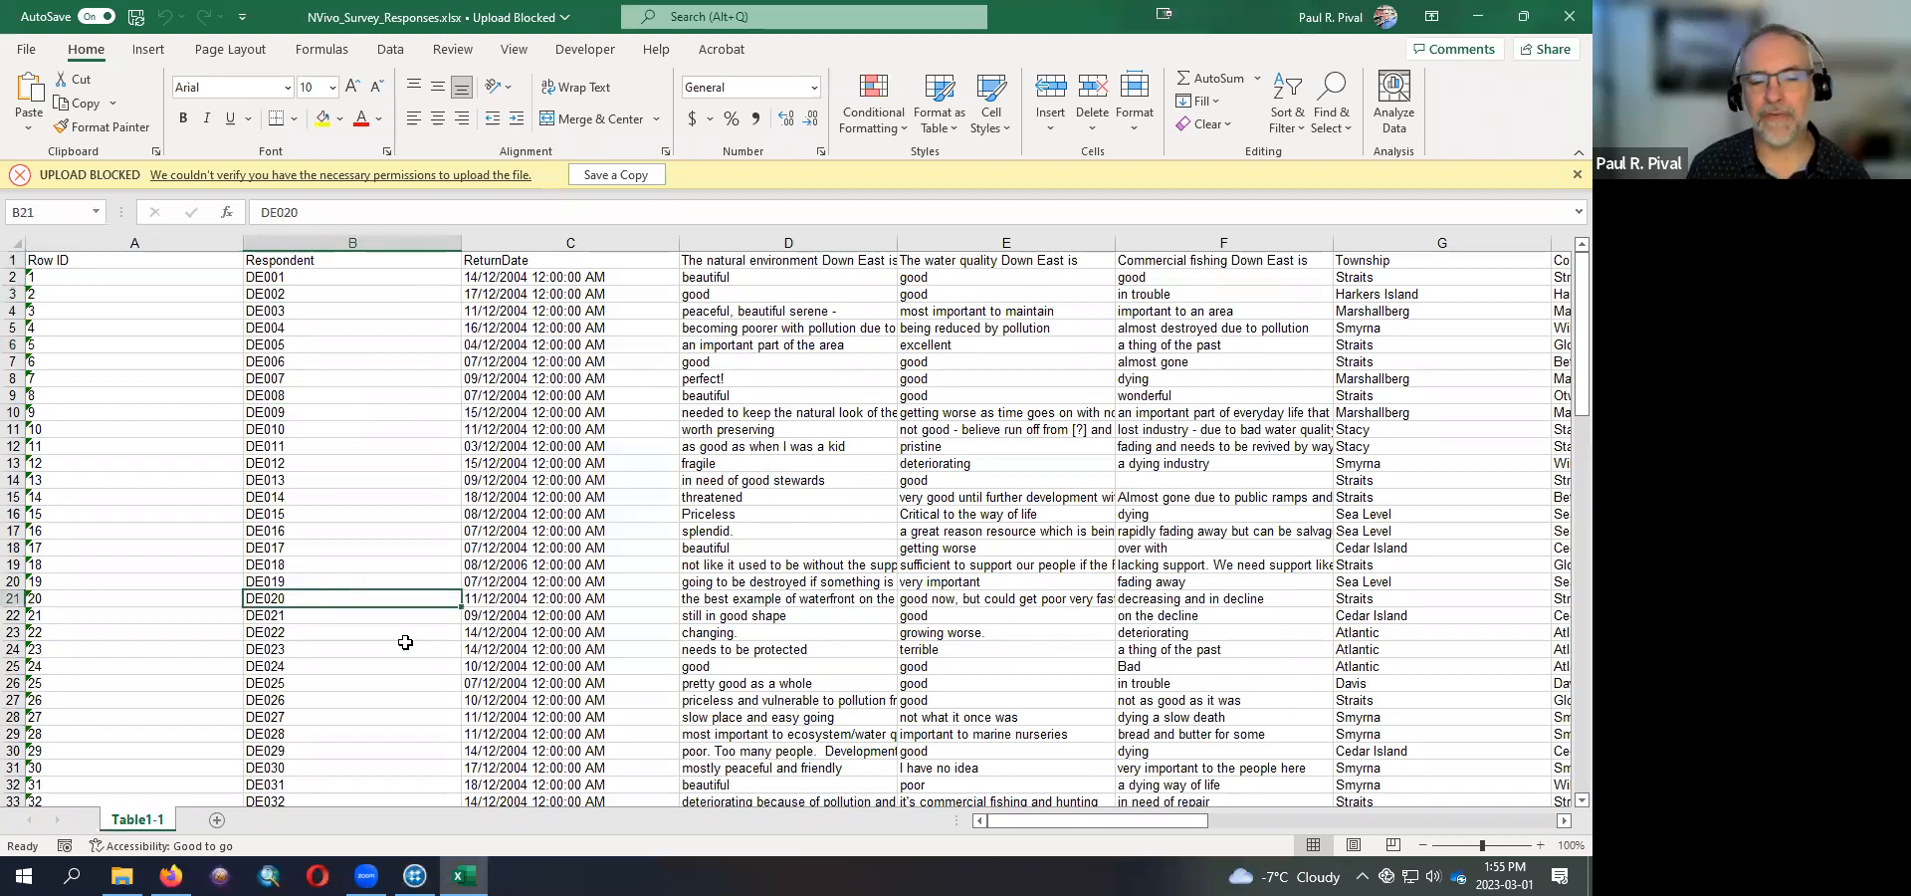
# - Check the Person cases in NVivo, return to the Excel sheet, and review the Respondent heading and its first IDs
pyautogui.click(414, 876)
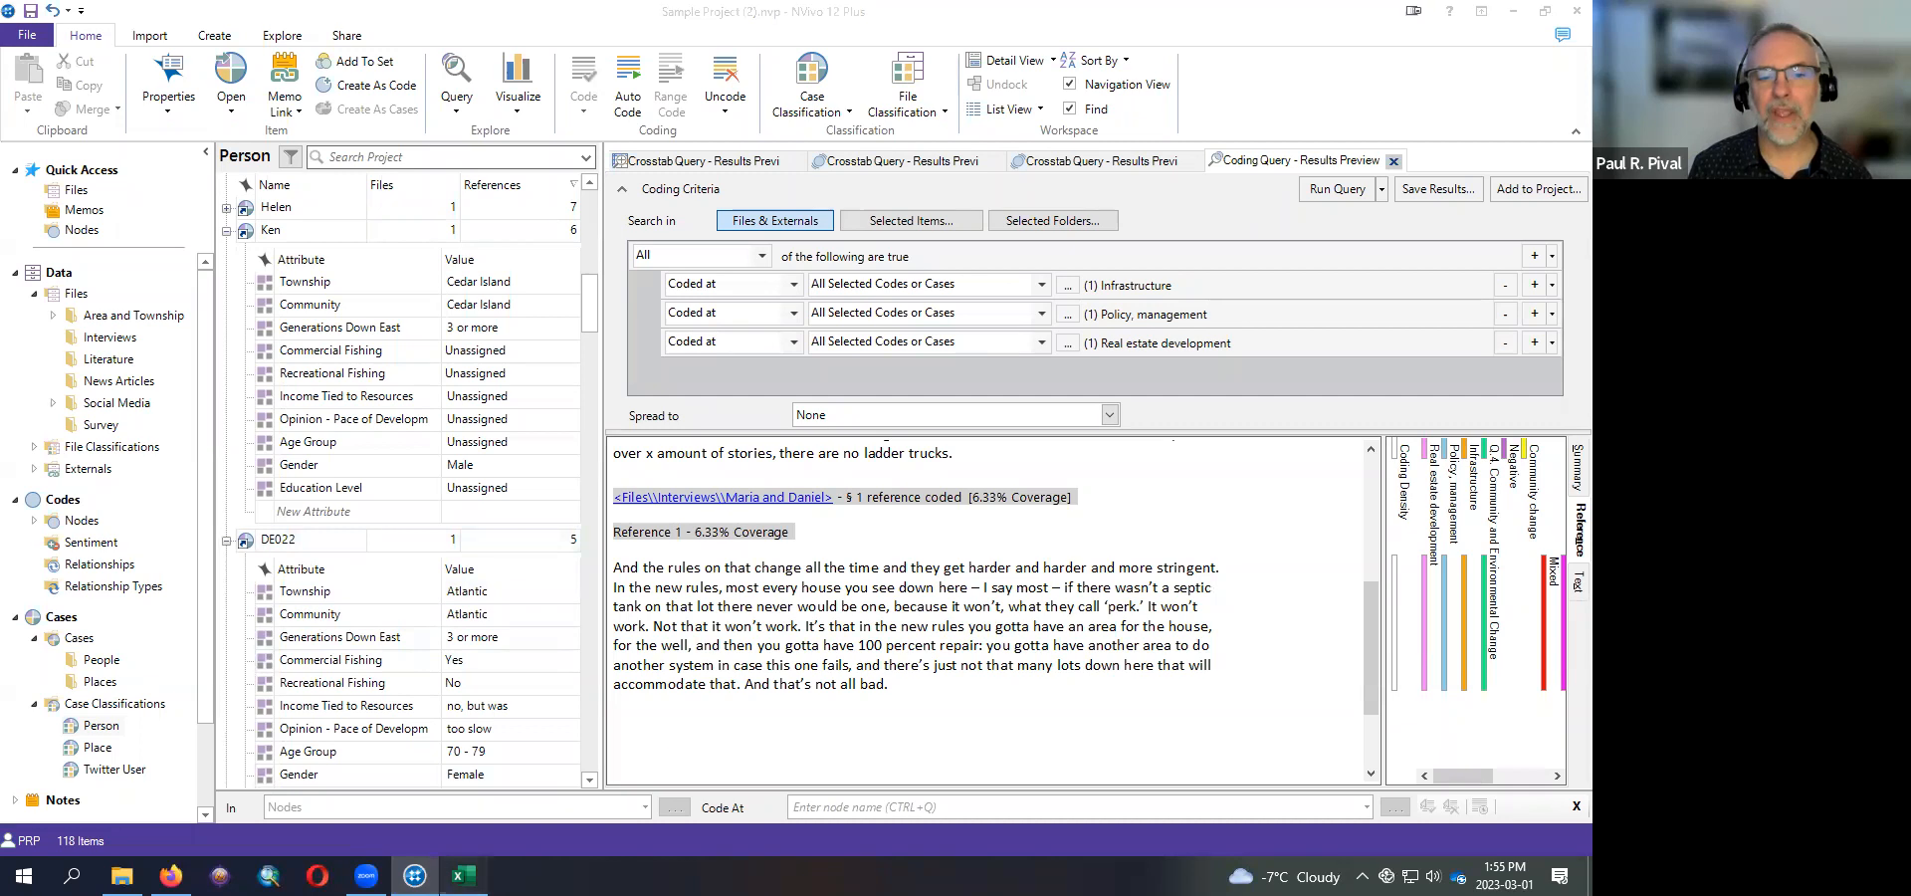
pyautogui.click(461, 876)
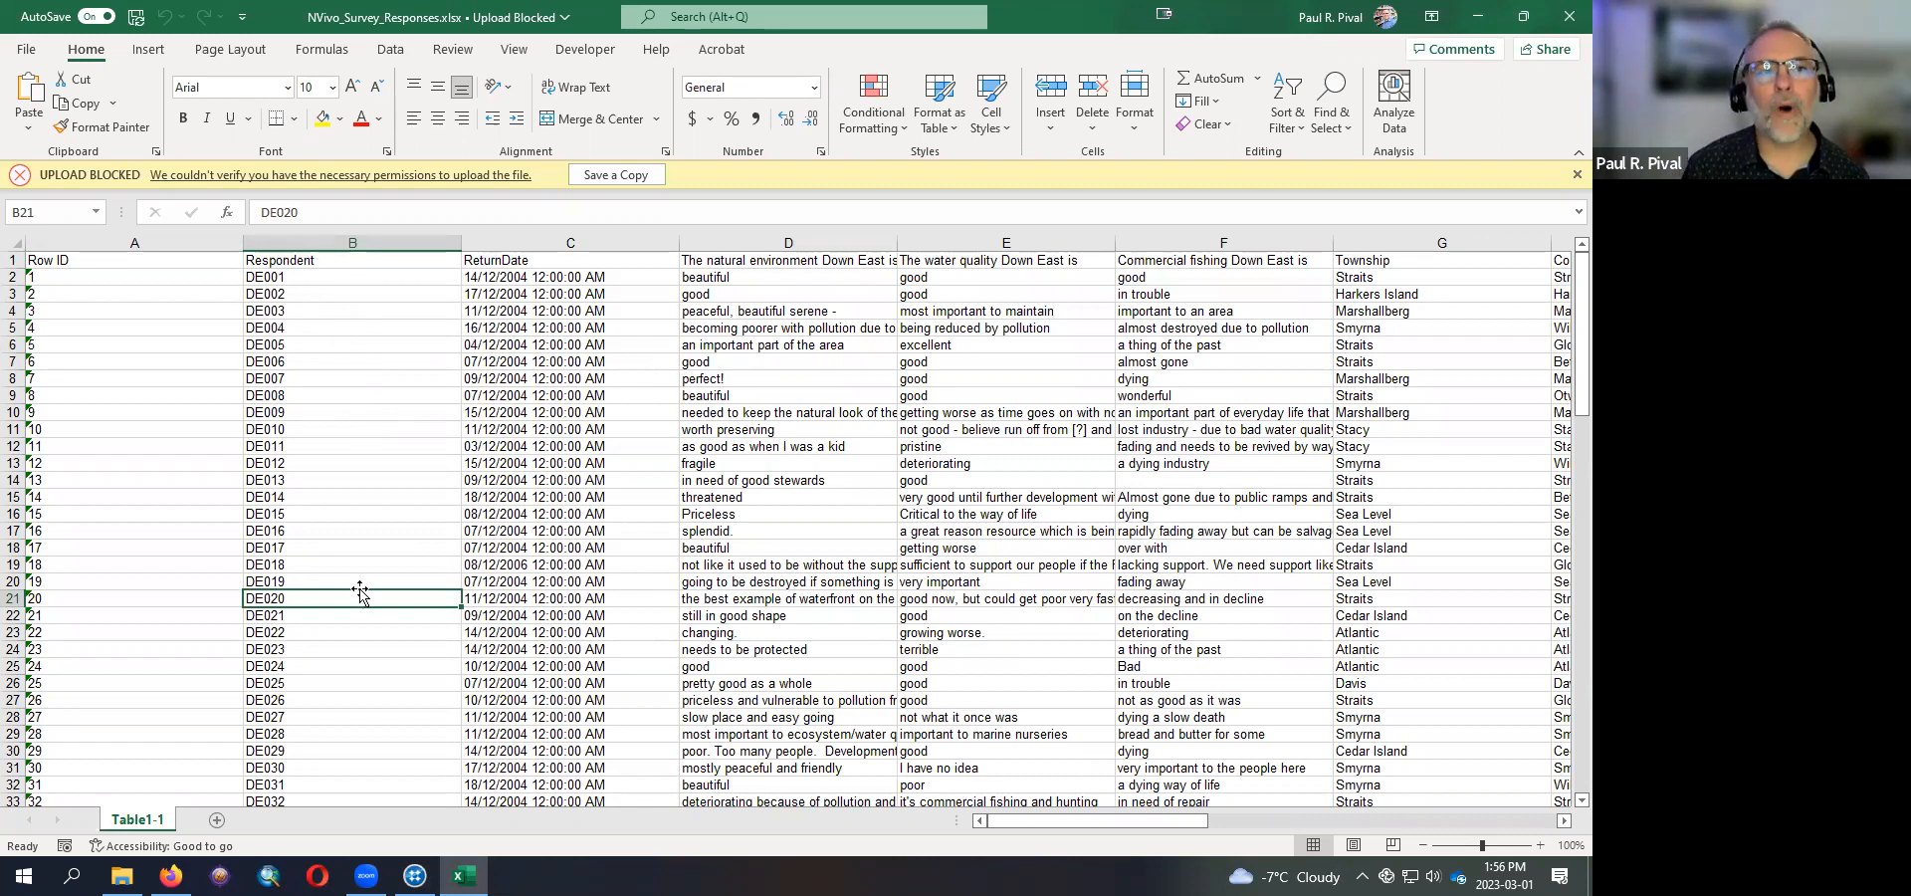
pyautogui.click(318, 262)
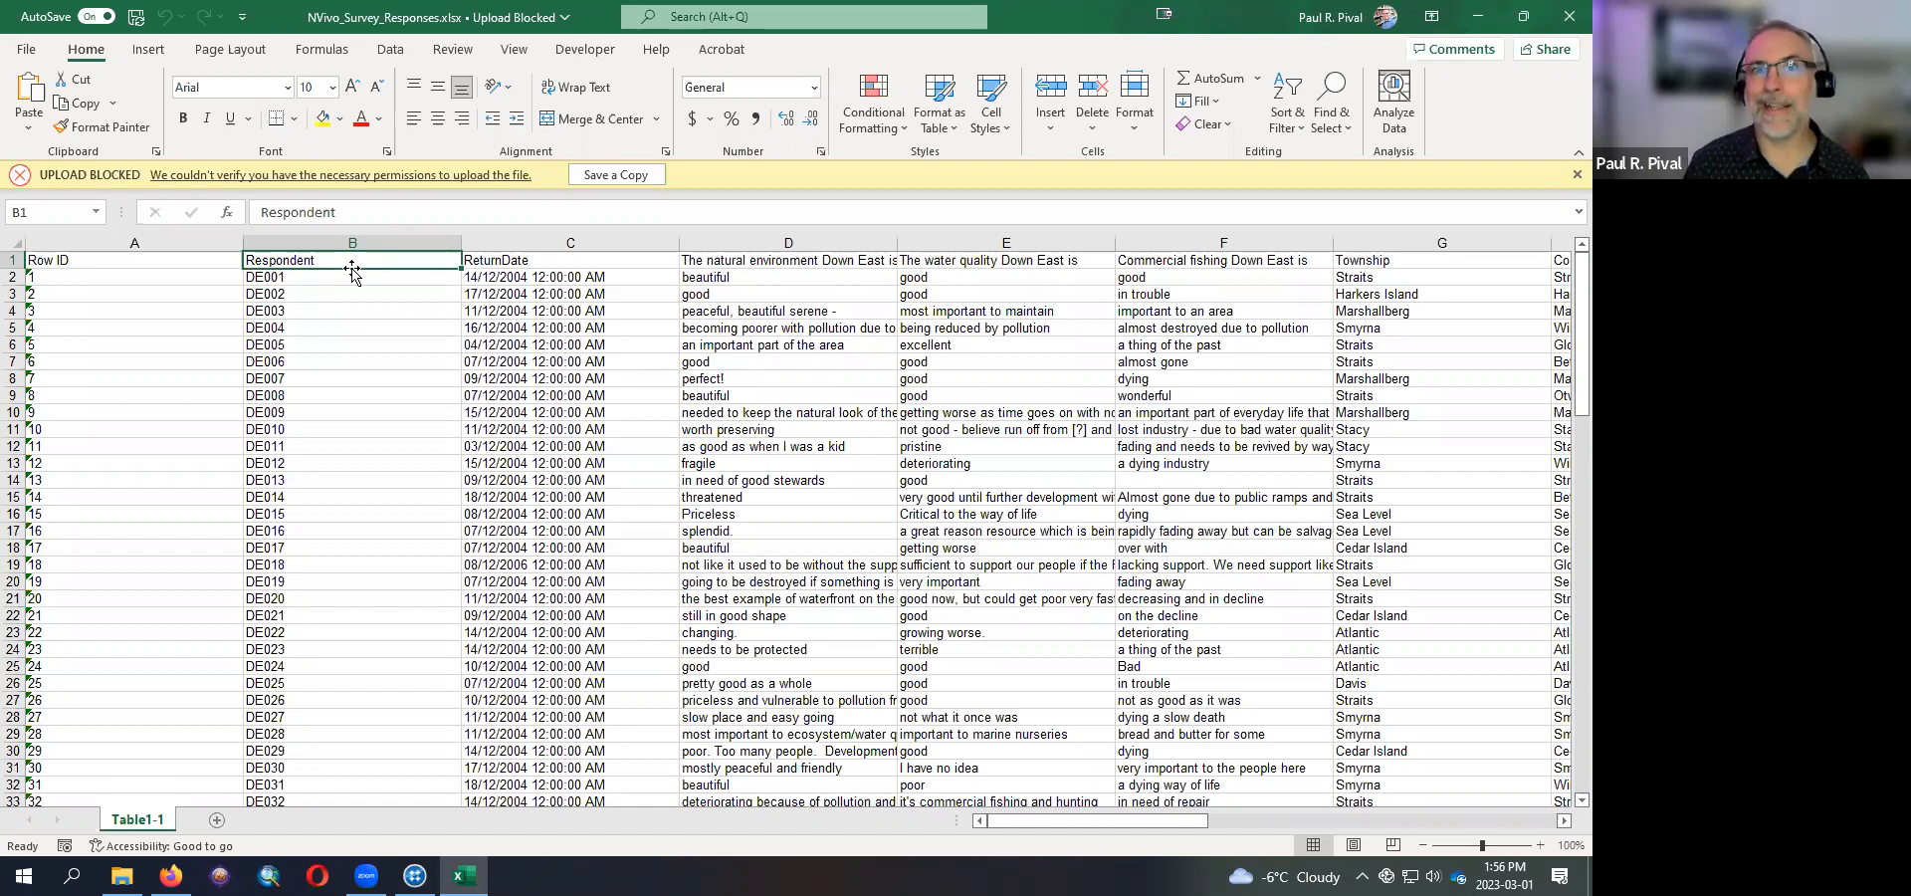
pyautogui.click(299, 294)
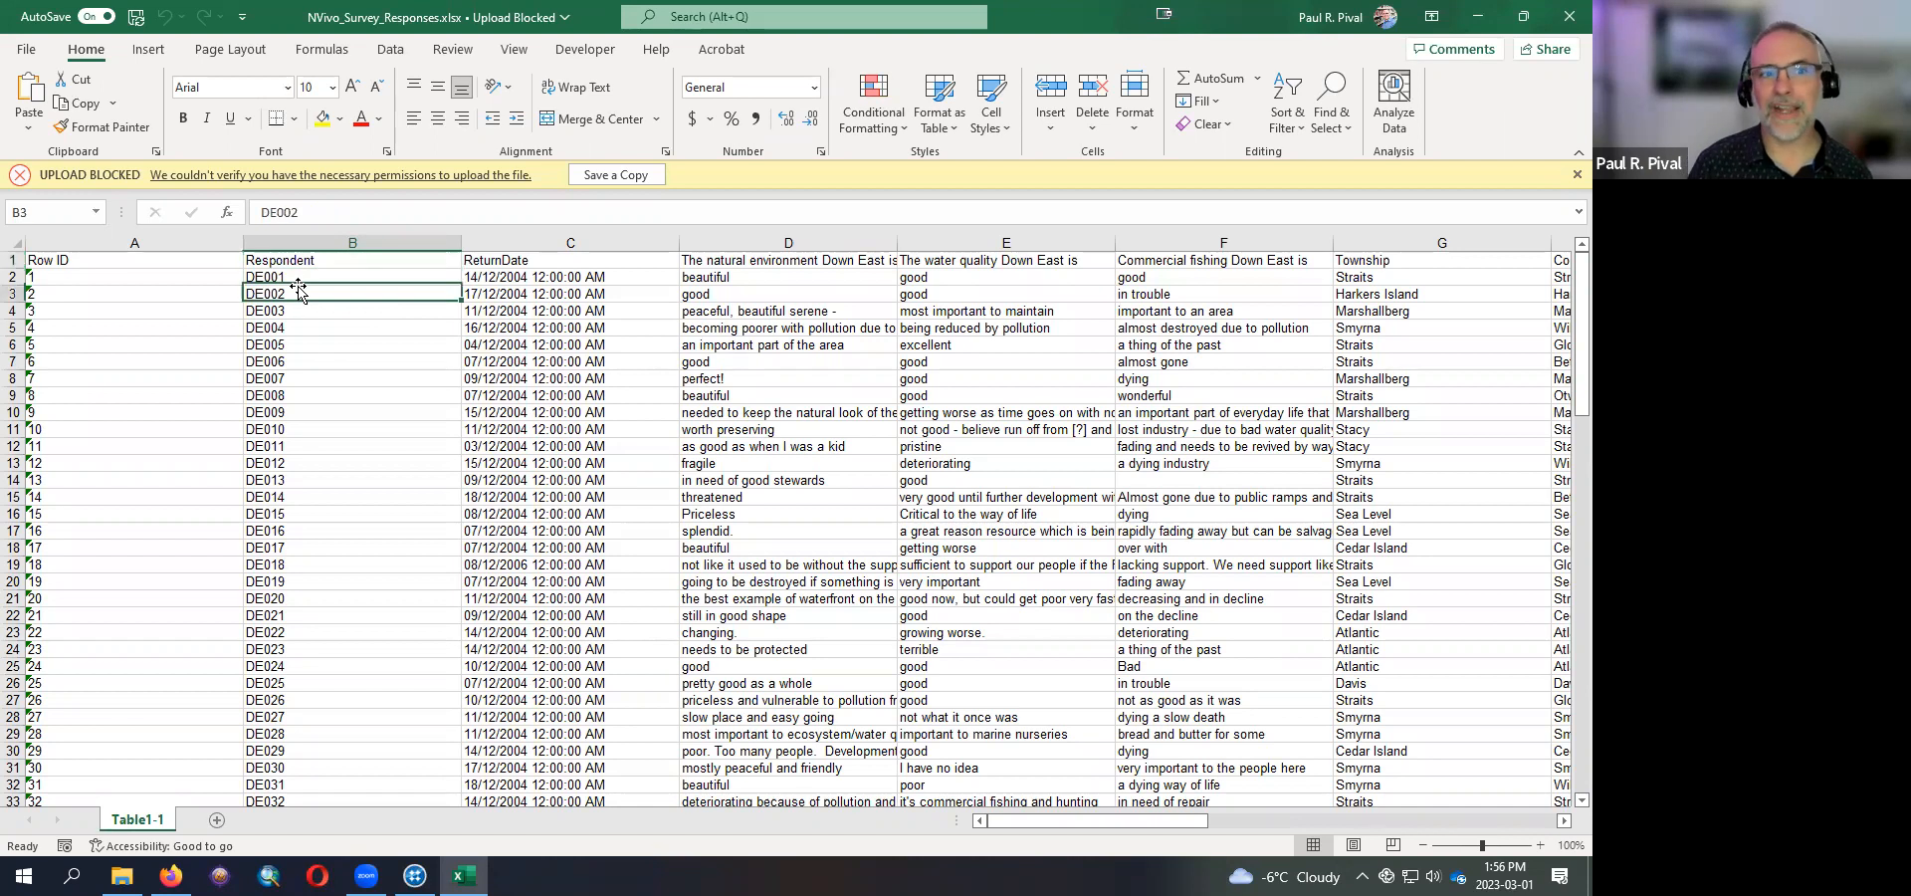
pyautogui.click(310, 279)
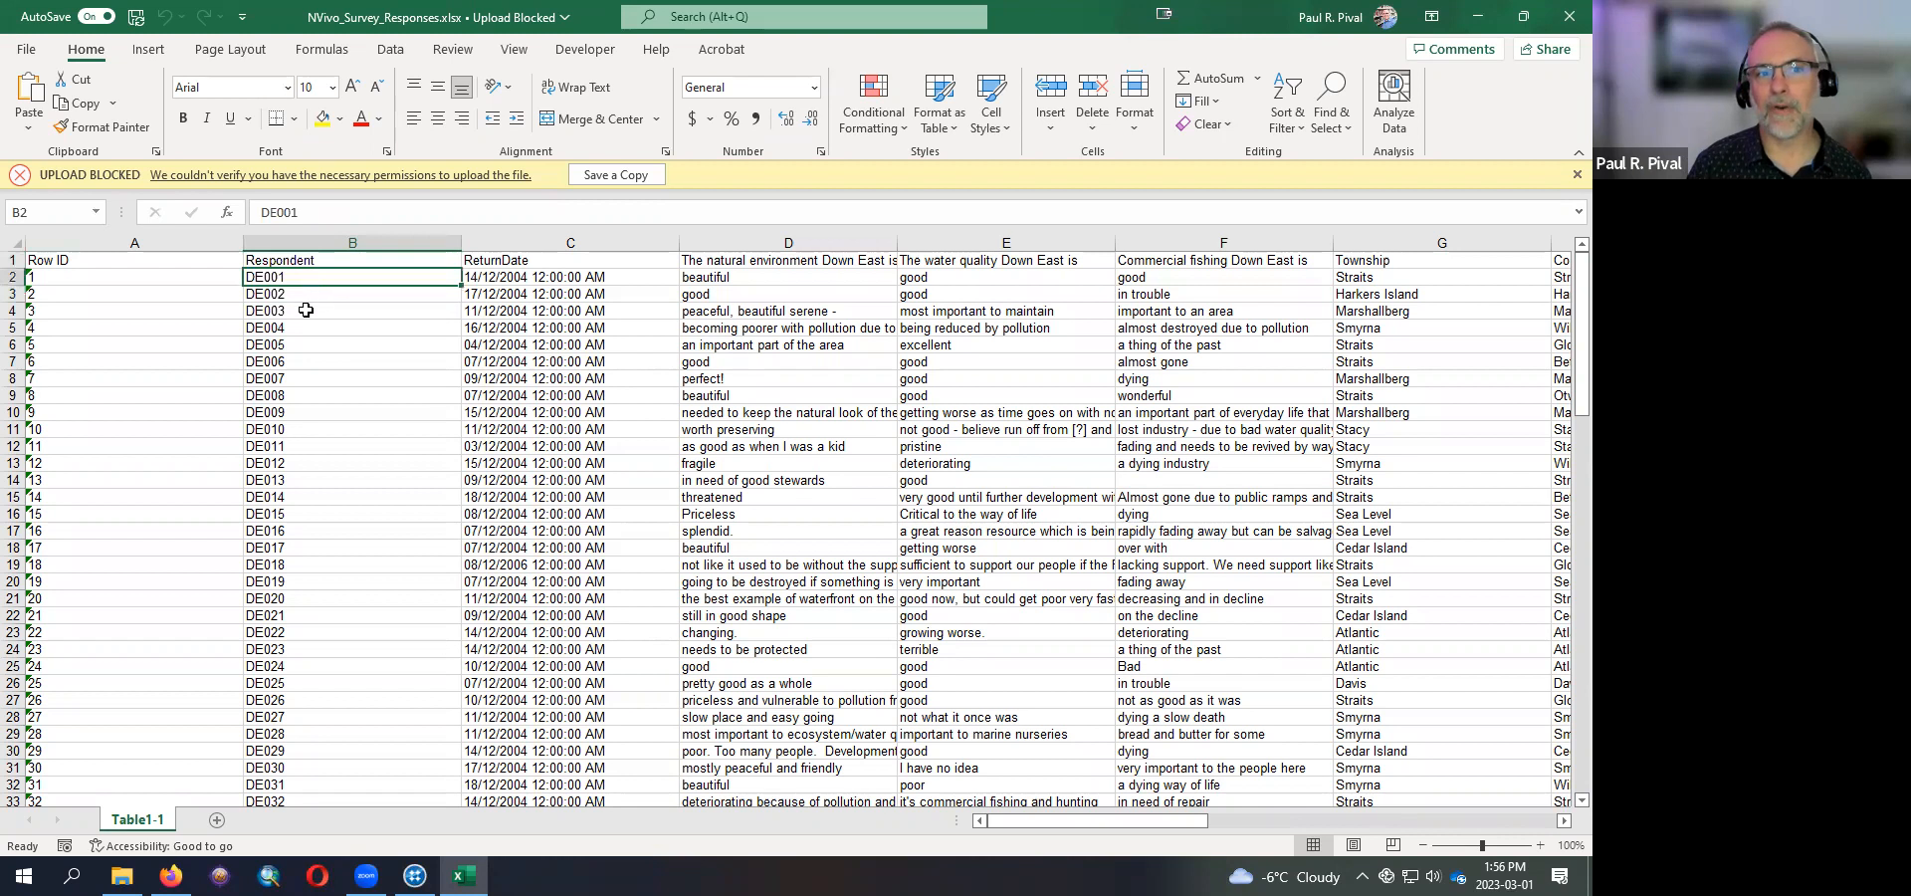
pyautogui.click(311, 293)
pyautogui.click(324, 379)
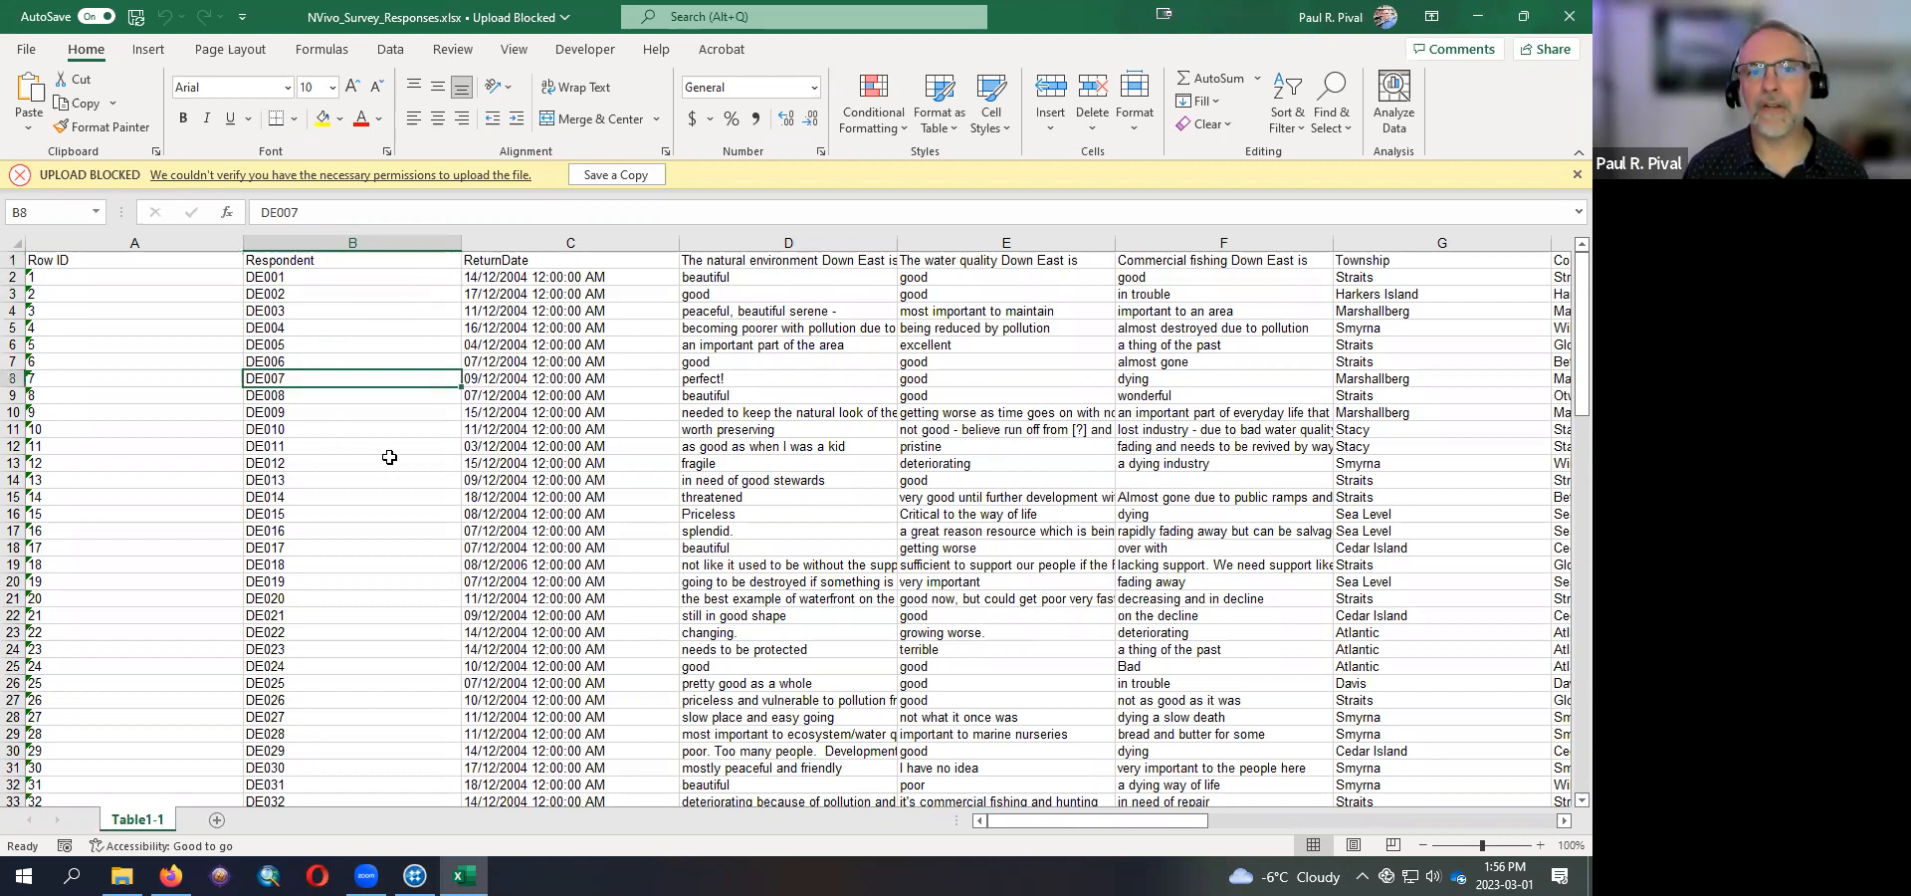
# - Review the ReturnDate column, the three open-ended Down East question headings, and the columns from Township to Pace of development
pyautogui.click(542, 243)
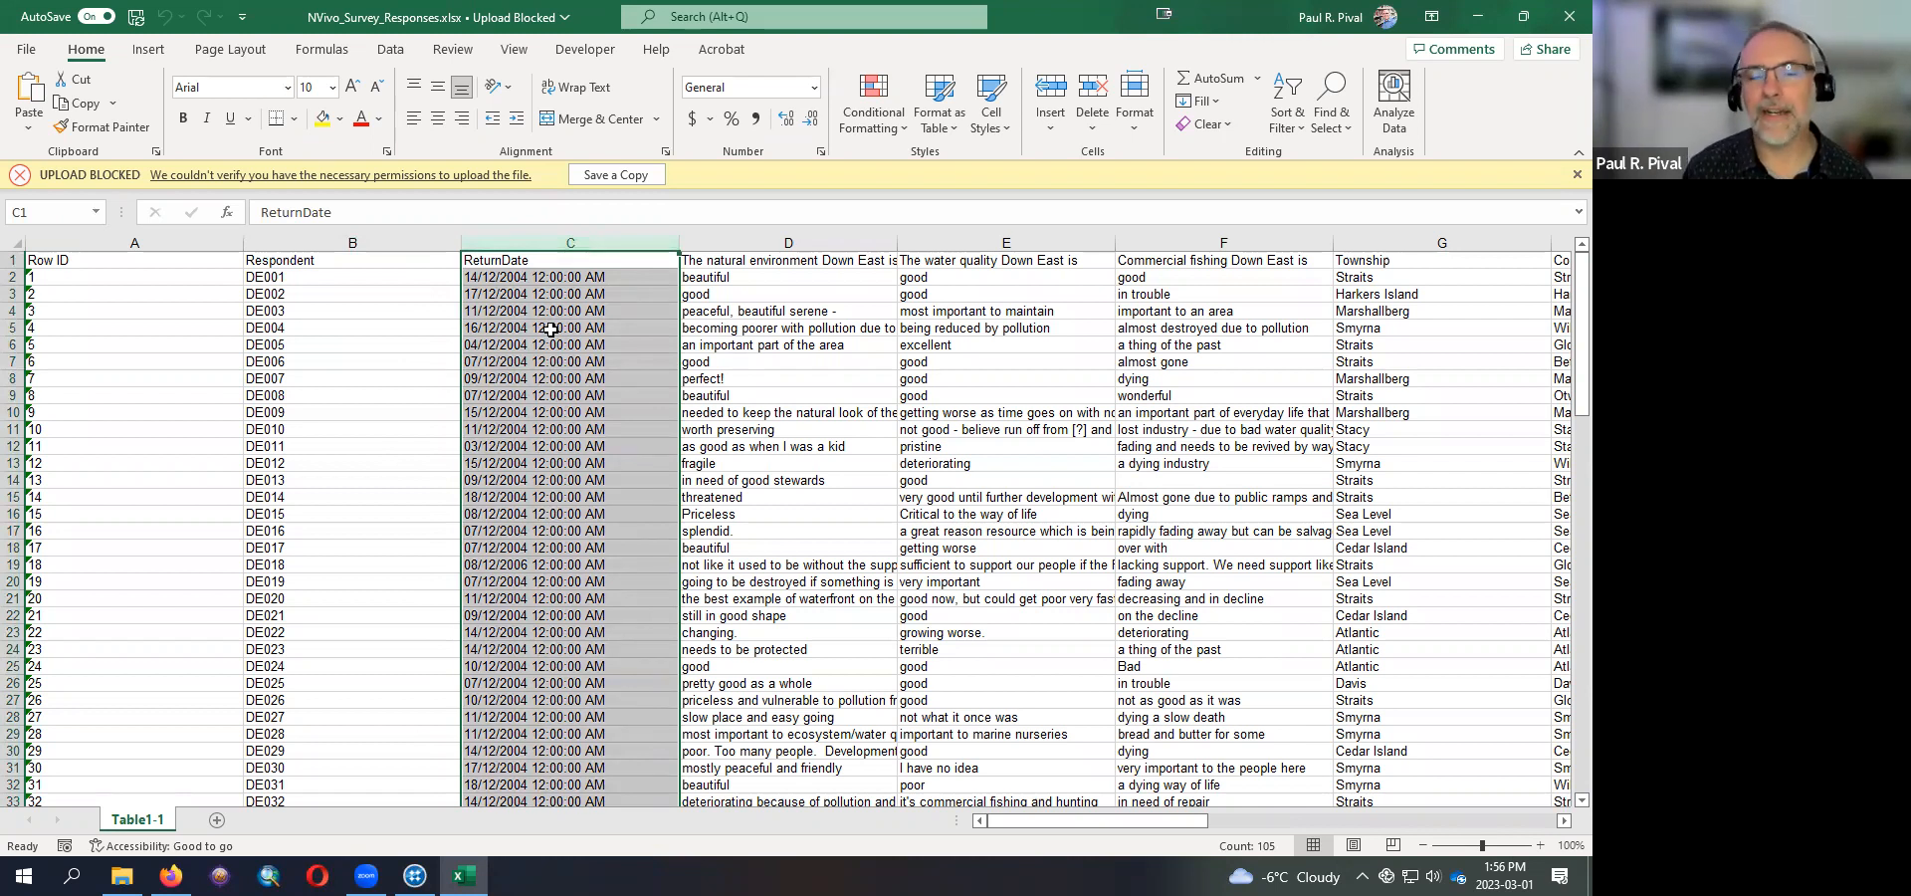
pyautogui.click(755, 262)
pyautogui.click(963, 264)
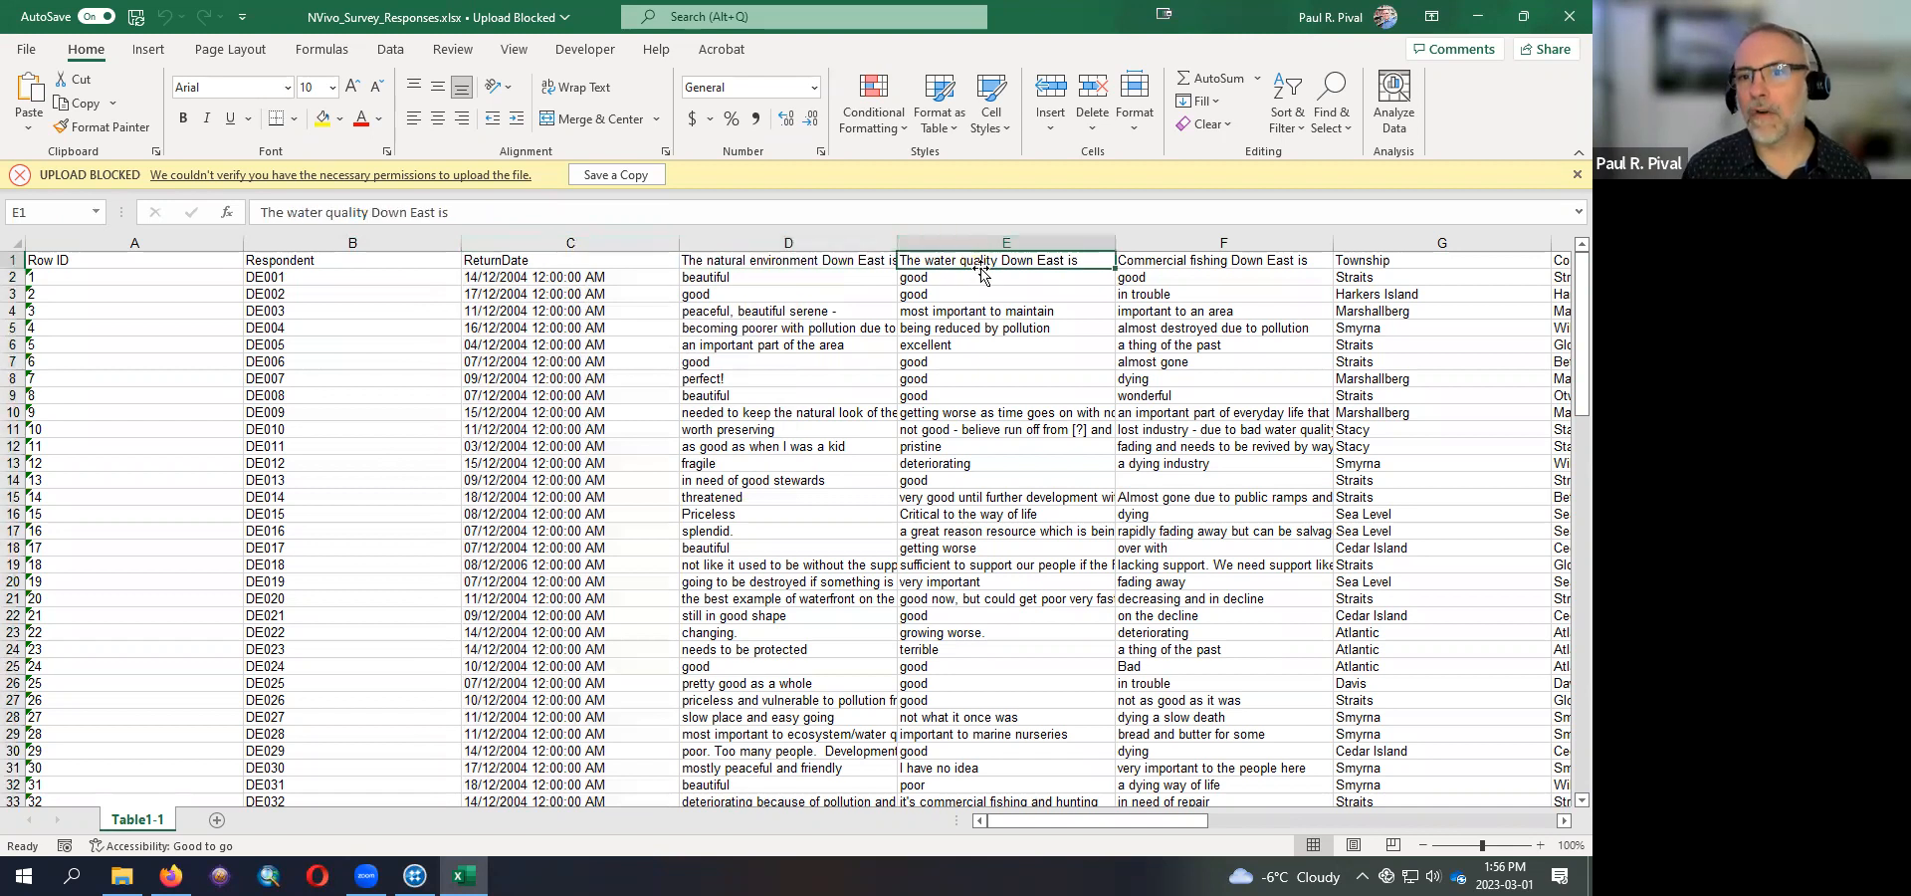
pyautogui.click(1216, 267)
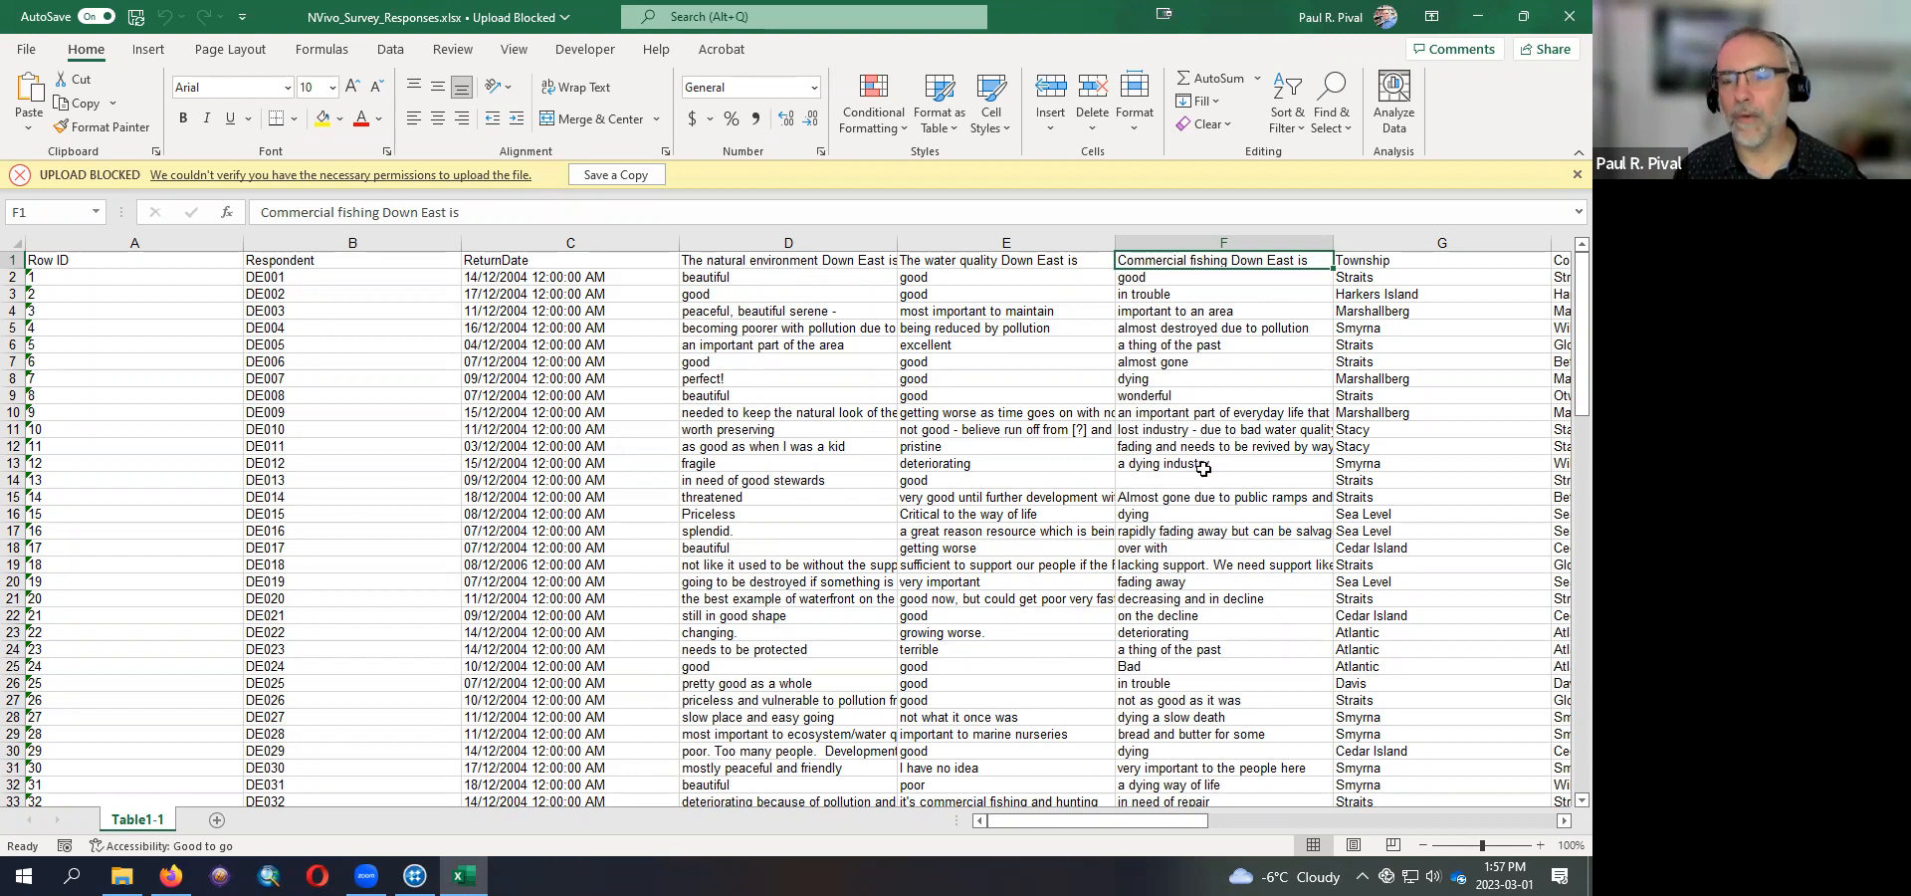
pyautogui.moveTo(1054, 816); pyautogui.dragTo(1242, 809)
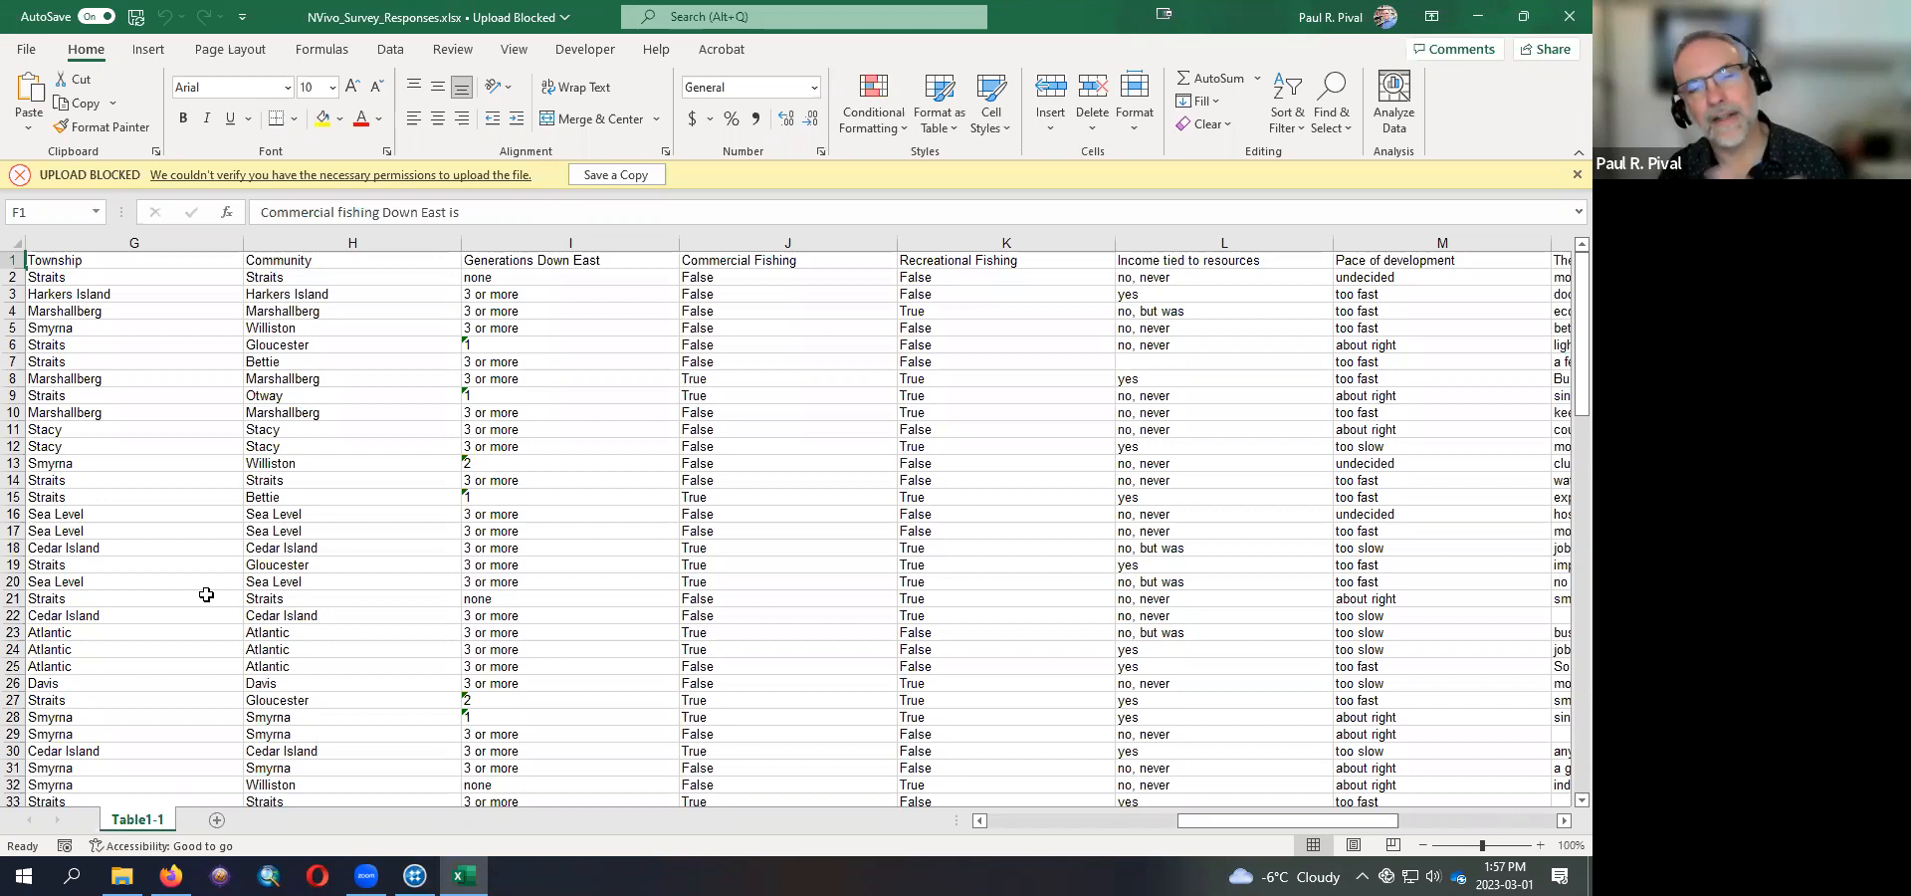
# - Close the survey workbook and open Volunteering Classification Sheet - Person.xlsx from the Workshops' Classification Sheets folder, dismissing the Protected View warning
pyautogui.click(1570, 16)
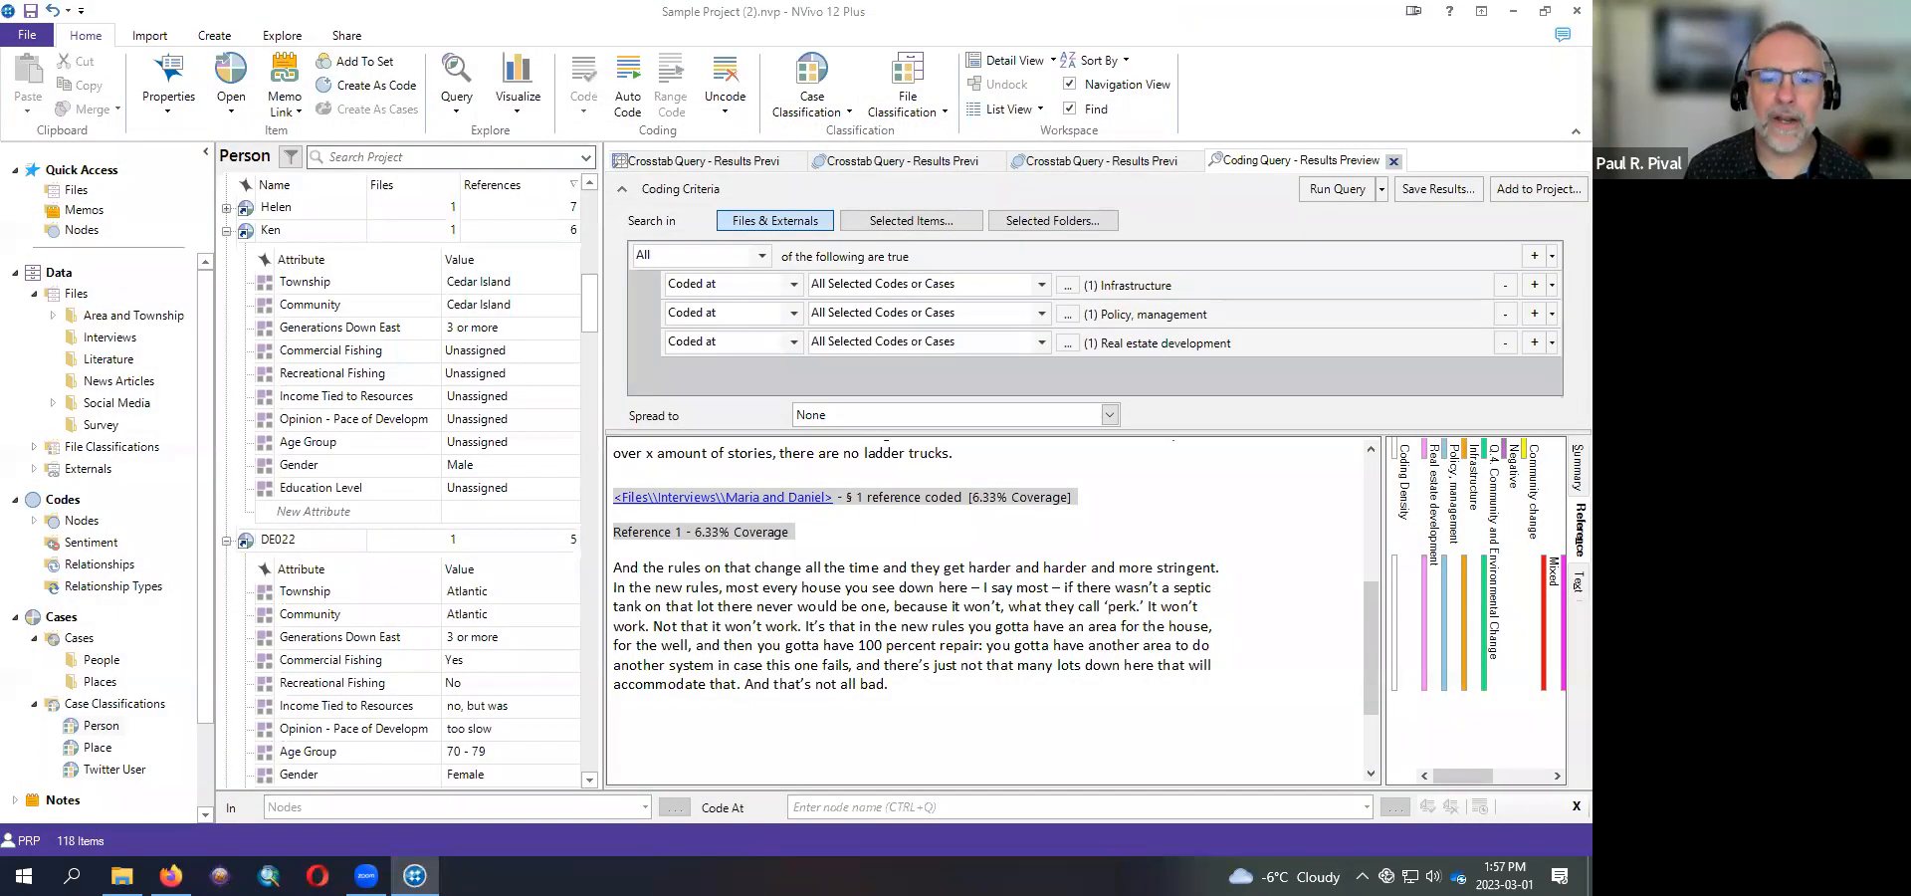
pyautogui.click(122, 876)
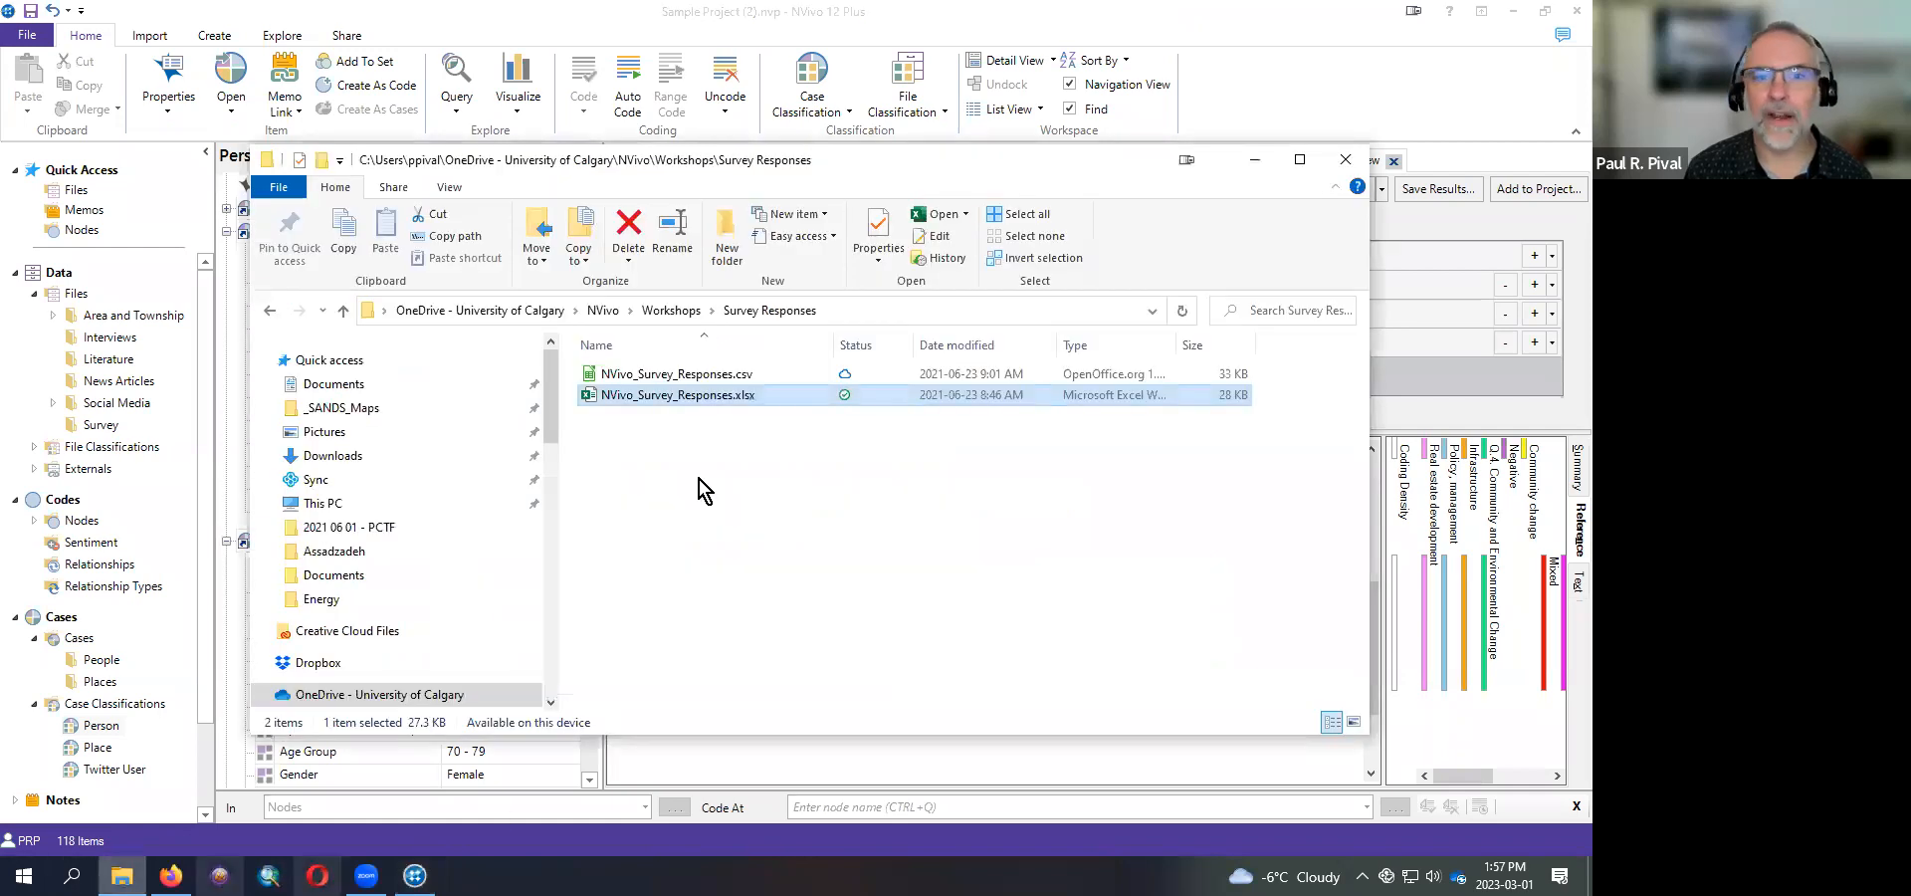
pyautogui.click(673, 312)
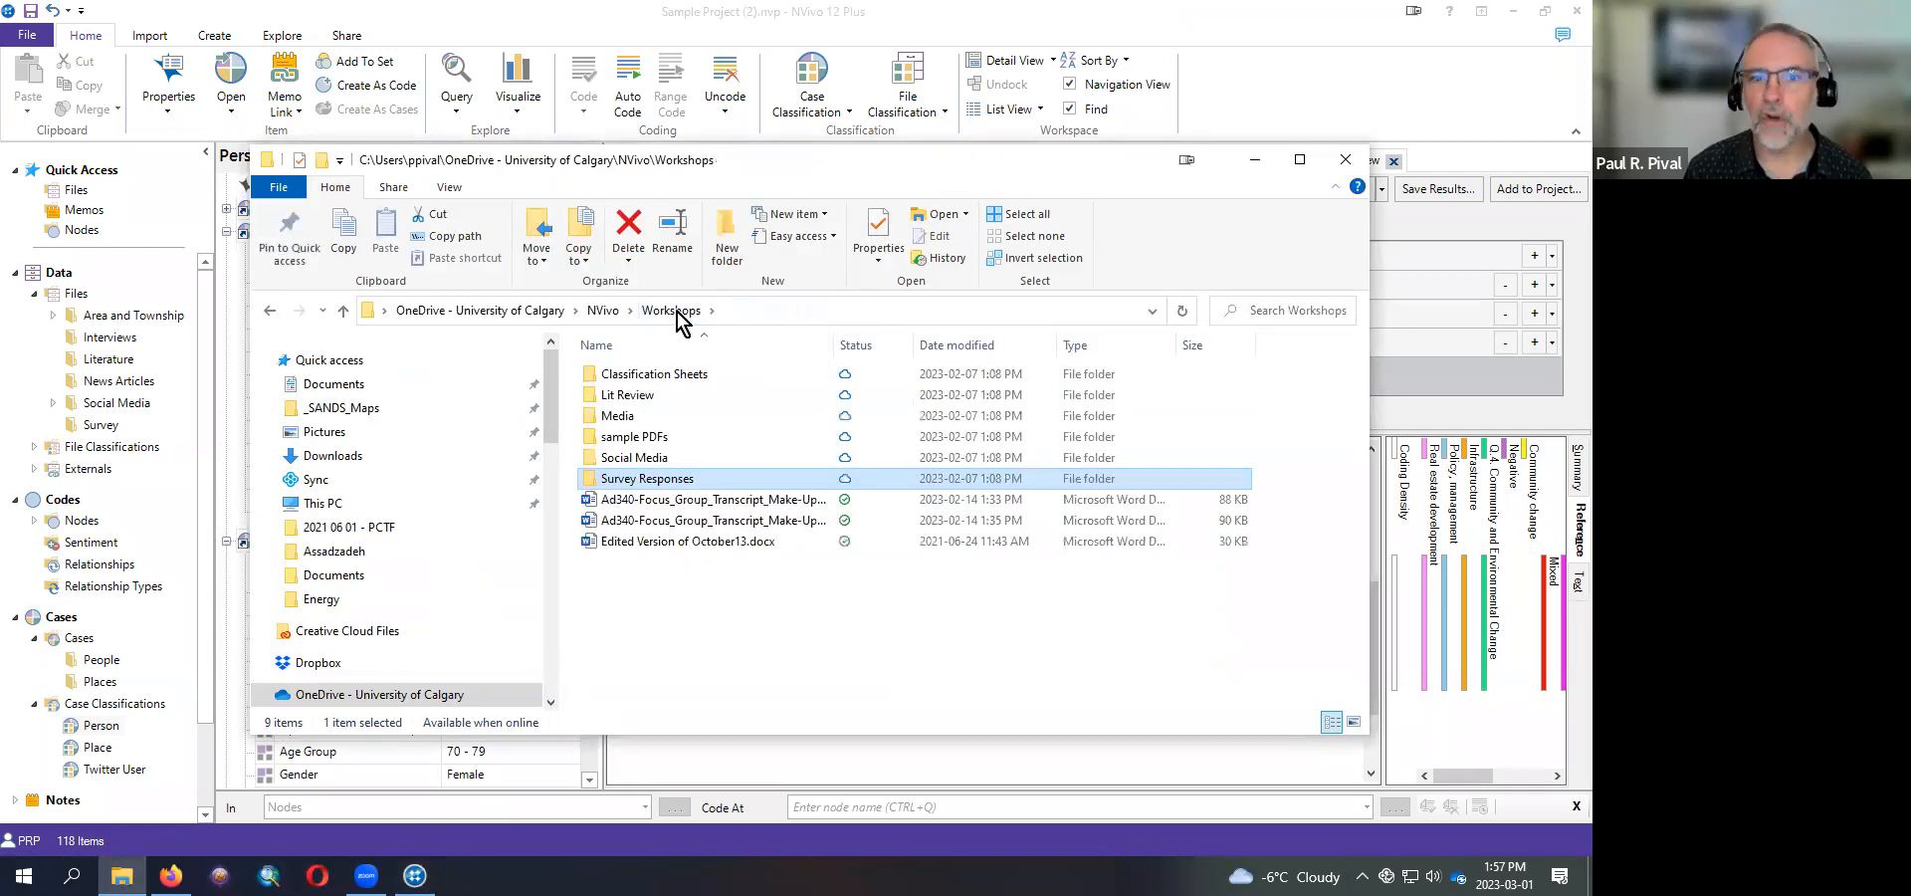
pyautogui.doubleClick(675, 376)
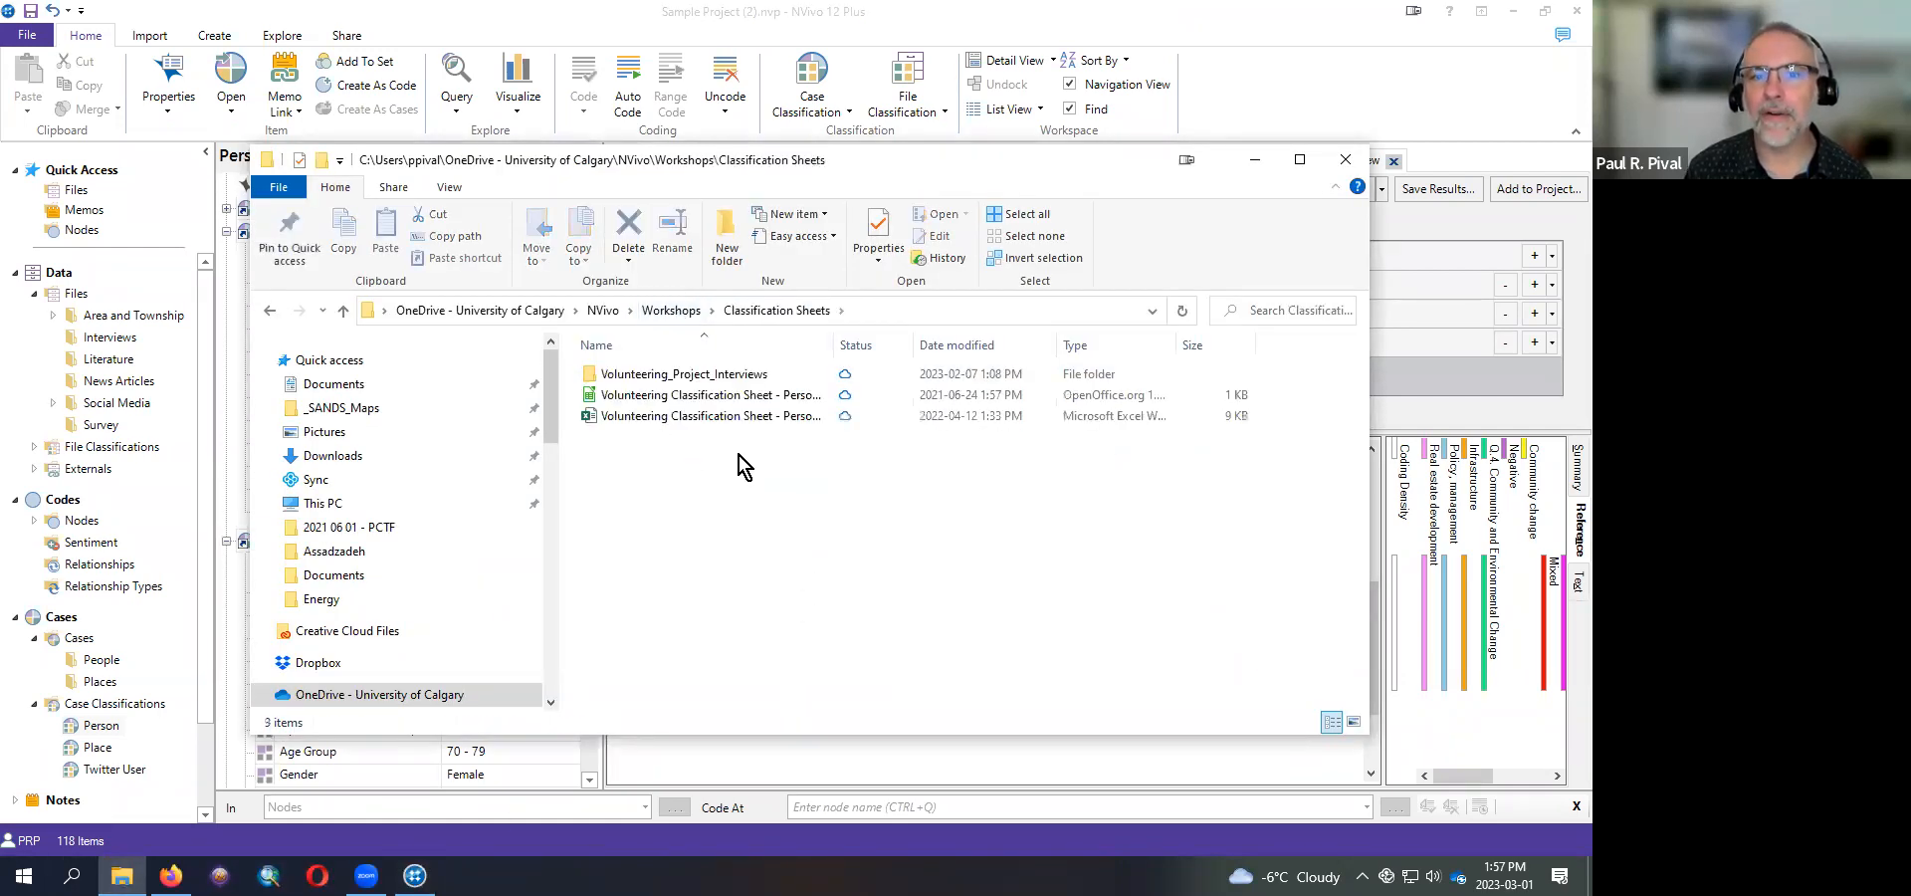
pyautogui.doubleClick(717, 417)
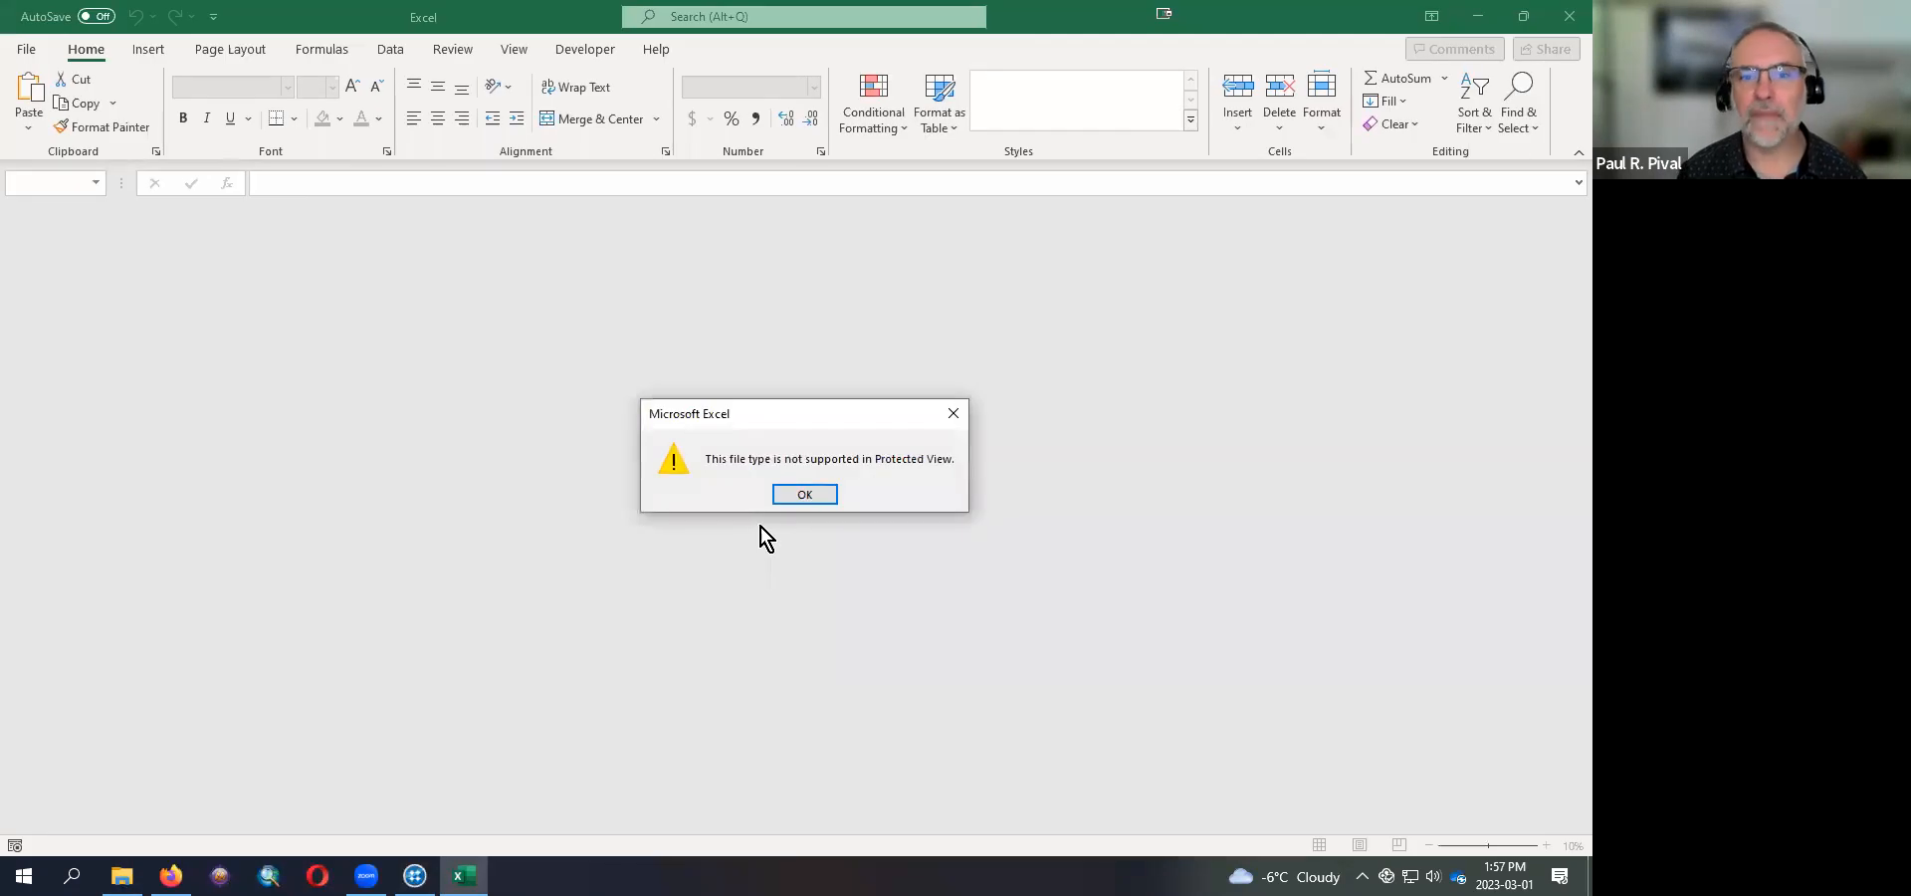
pyautogui.click(809, 495)
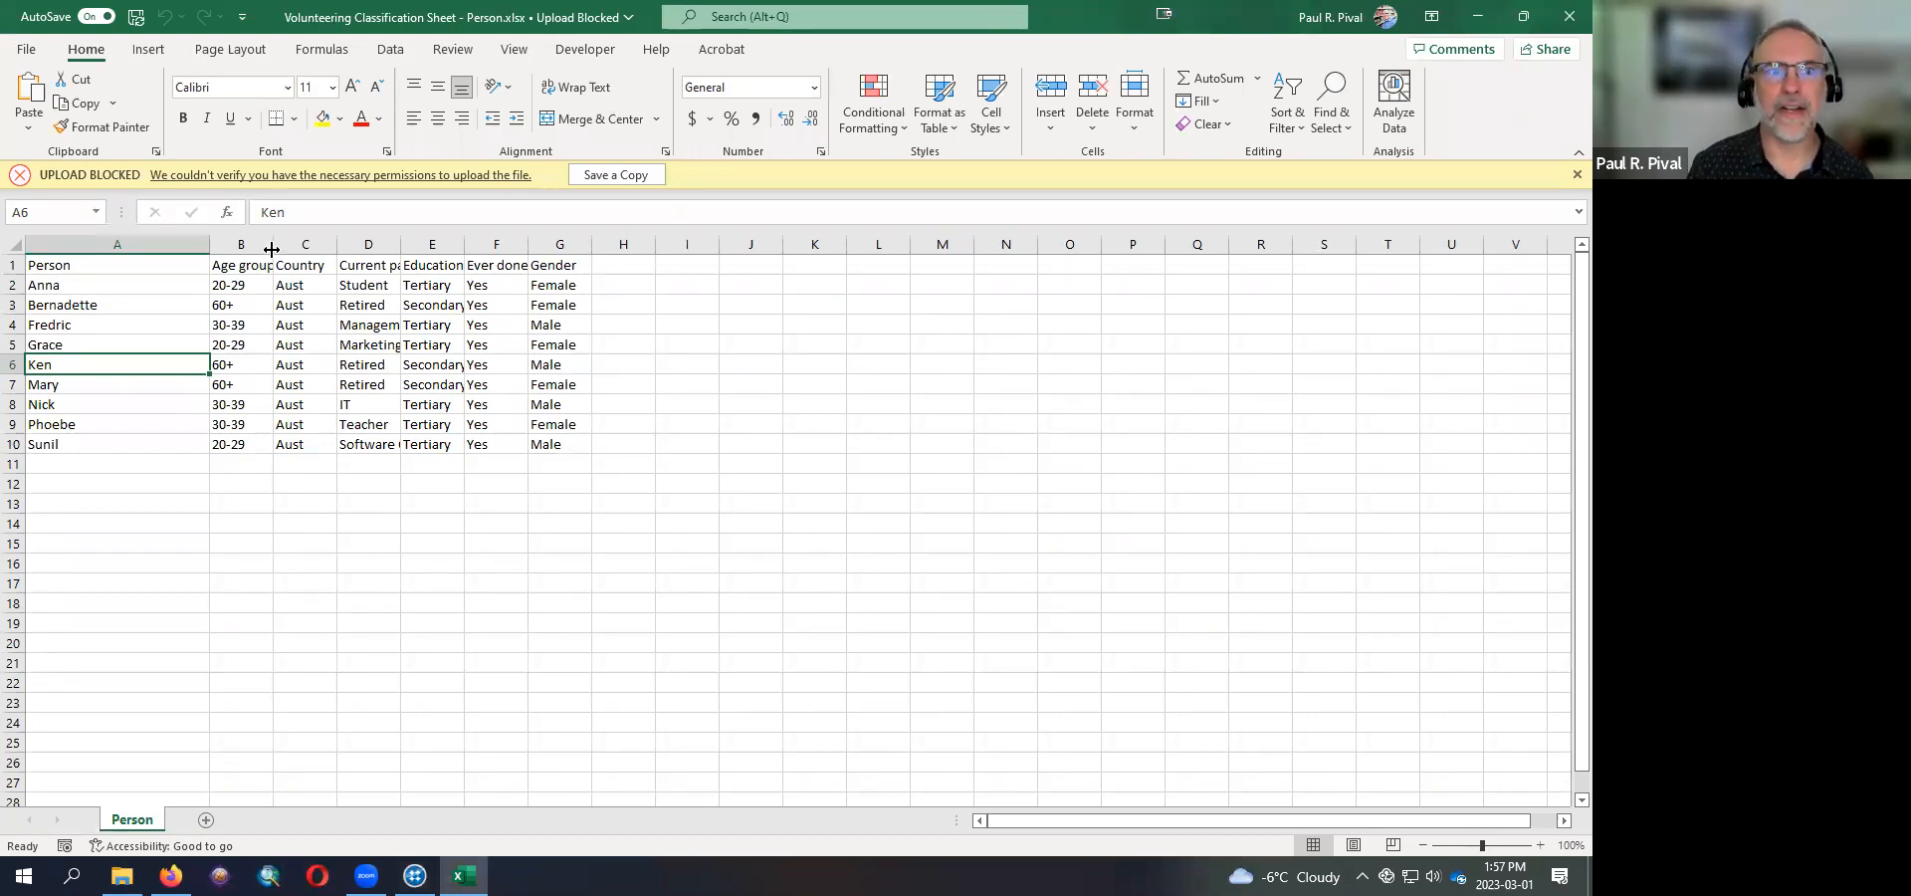
# - Go down the names in the Person column of the classification sheet, one row at a time
pyautogui.click(56, 285)
pyautogui.click(59, 305)
pyautogui.click(60, 326)
pyautogui.click(59, 345)
pyautogui.click(59, 365)
pyautogui.click(60, 384)
pyautogui.click(61, 404)
pyautogui.click(64, 424)
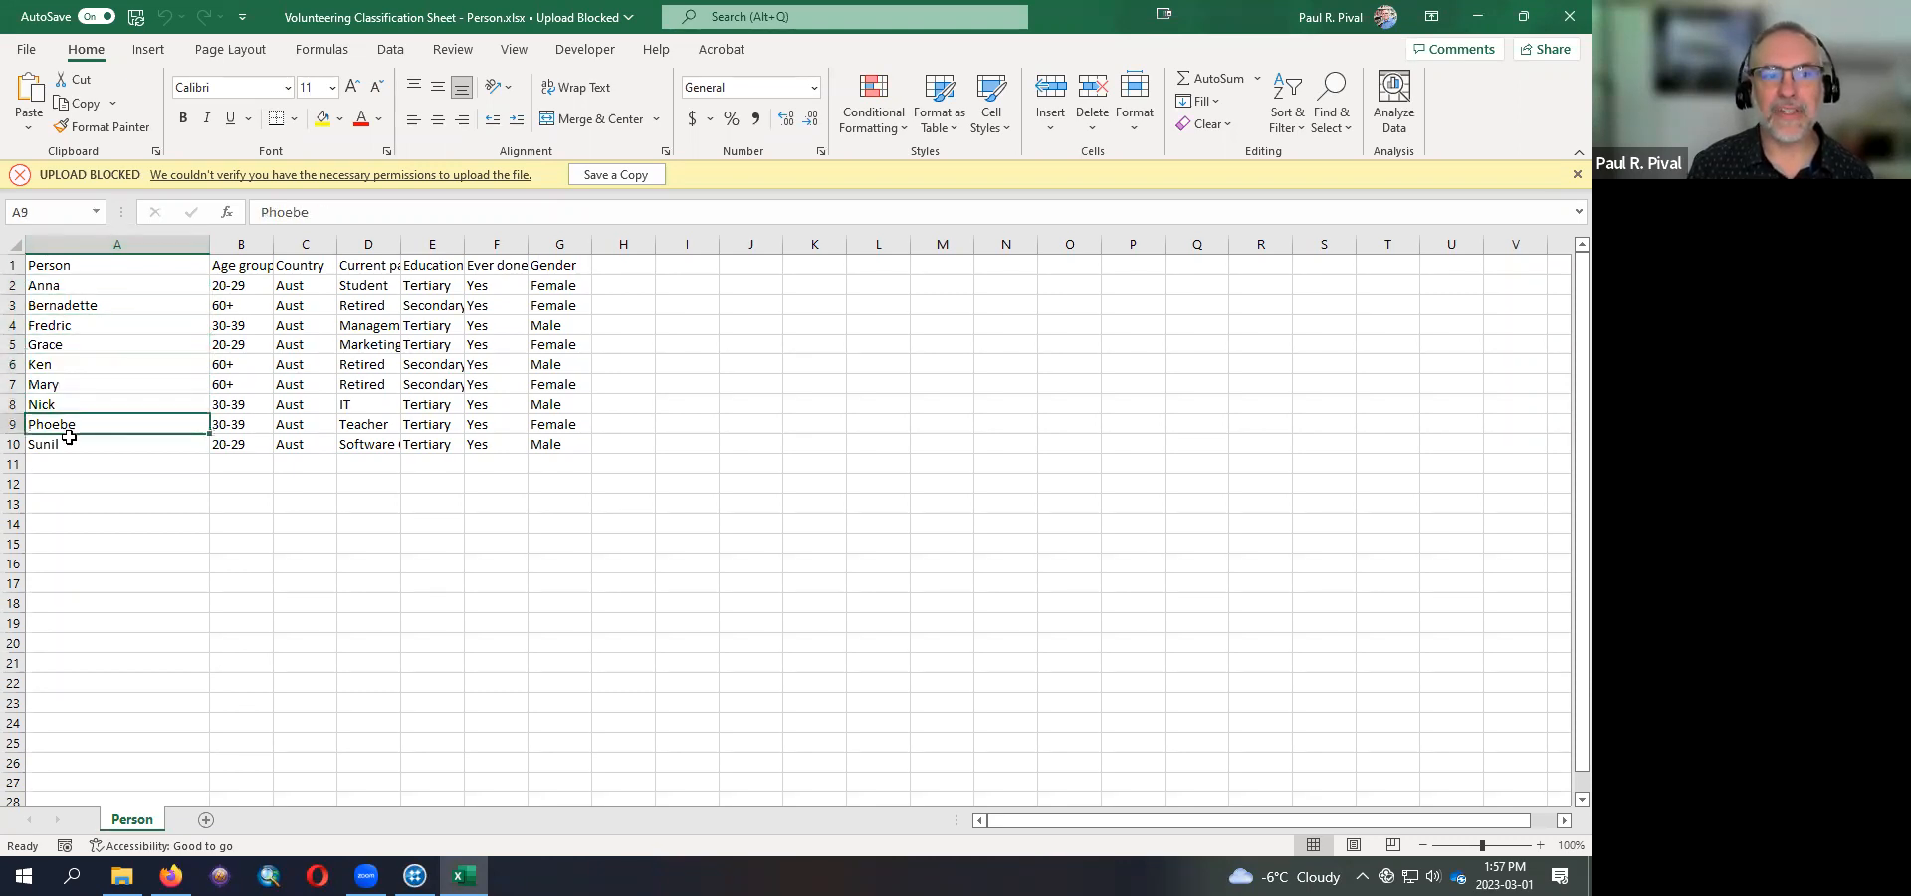
pyautogui.click(70, 460)
pyautogui.click(83, 444)
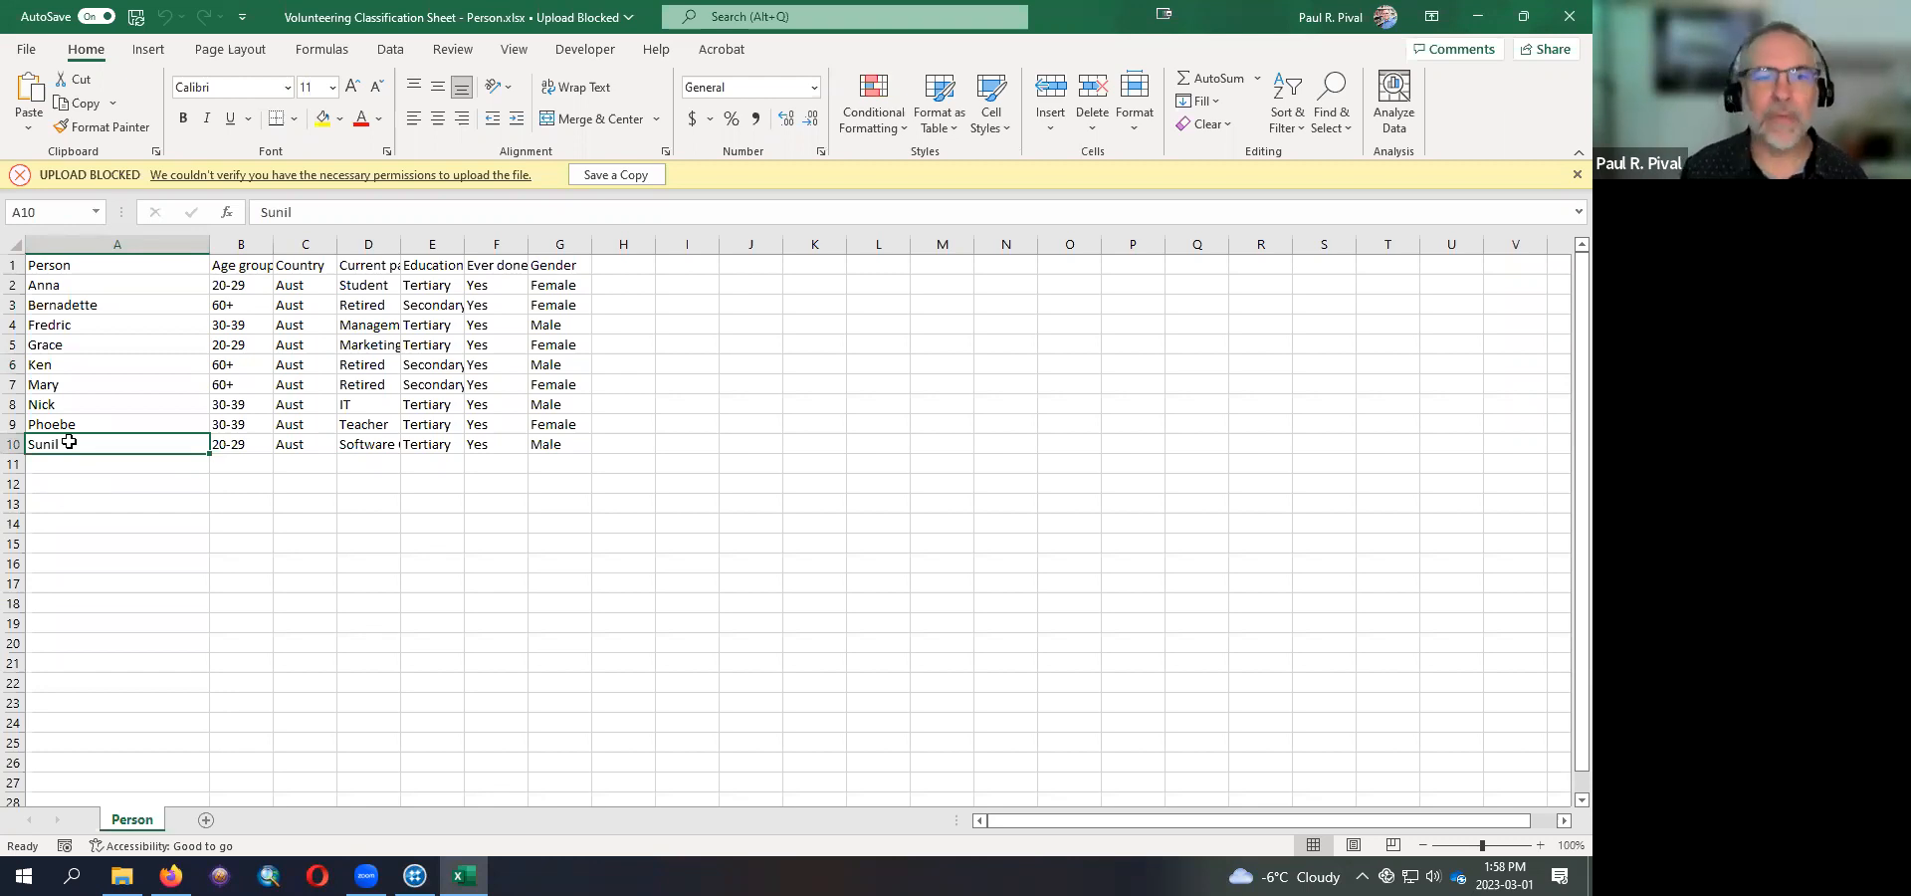
# - Go across the first person's row in the classification sheet, from the name through Age group to Gender
pyautogui.click(117, 287)
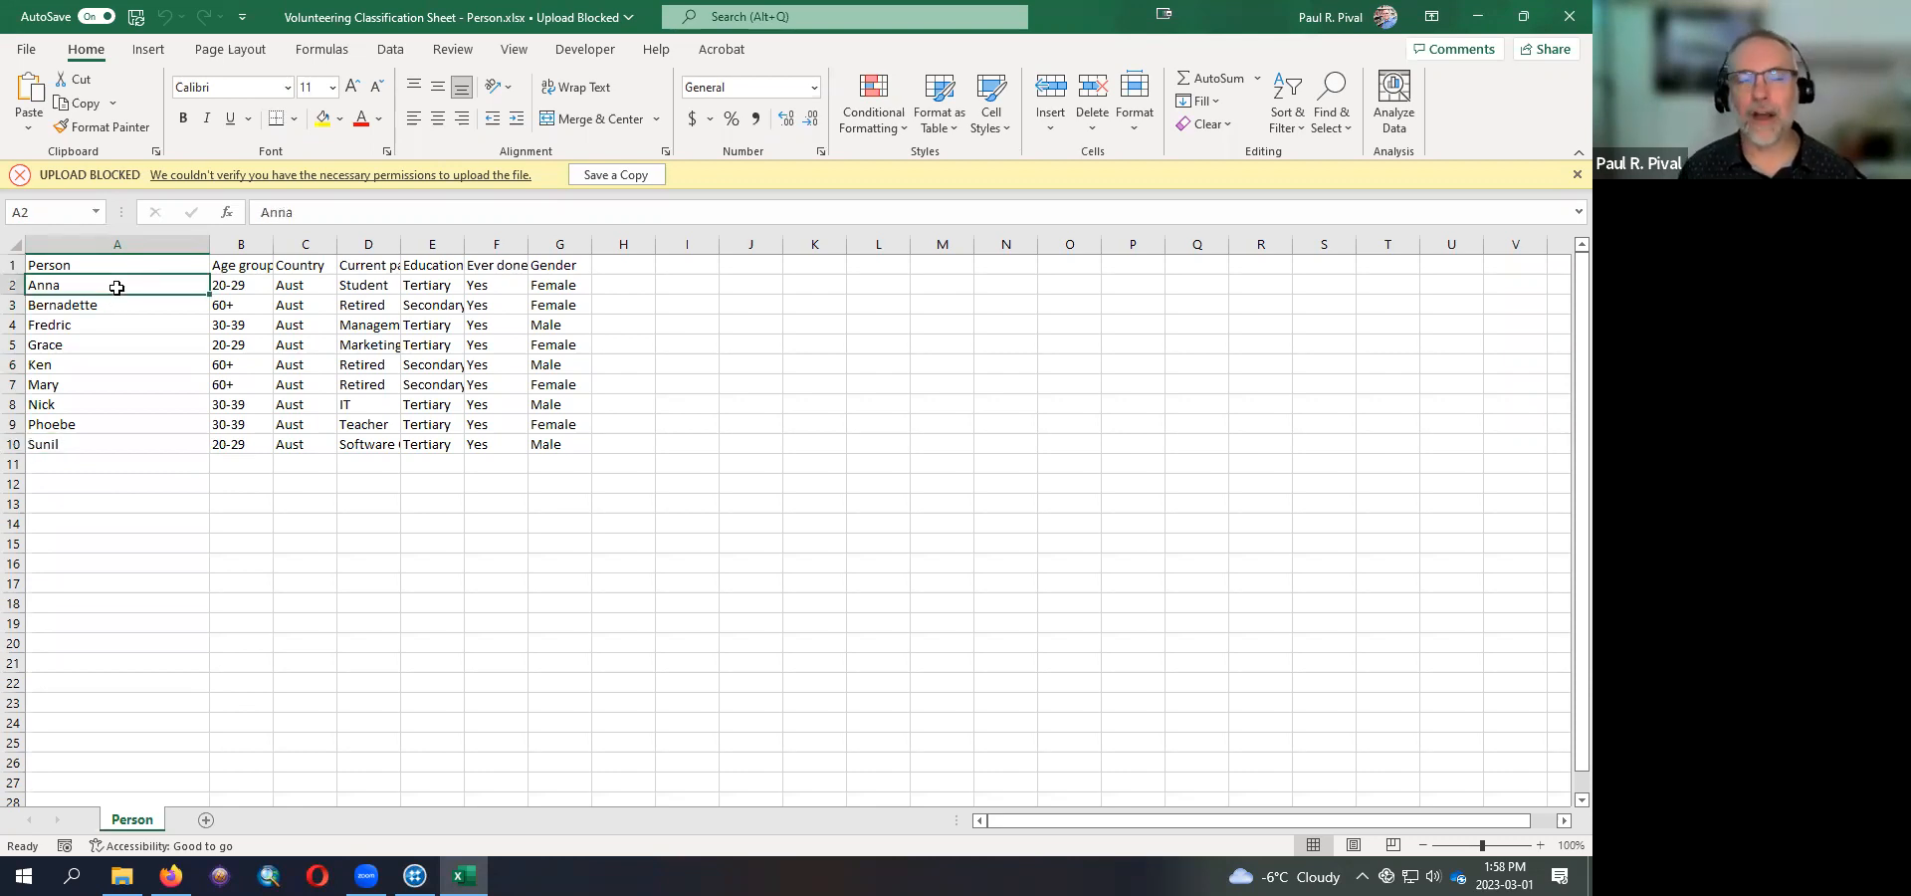
pyautogui.click(254, 290)
pyautogui.click(299, 288)
pyautogui.click(369, 288)
pyautogui.click(432, 288)
pyautogui.click(496, 288)
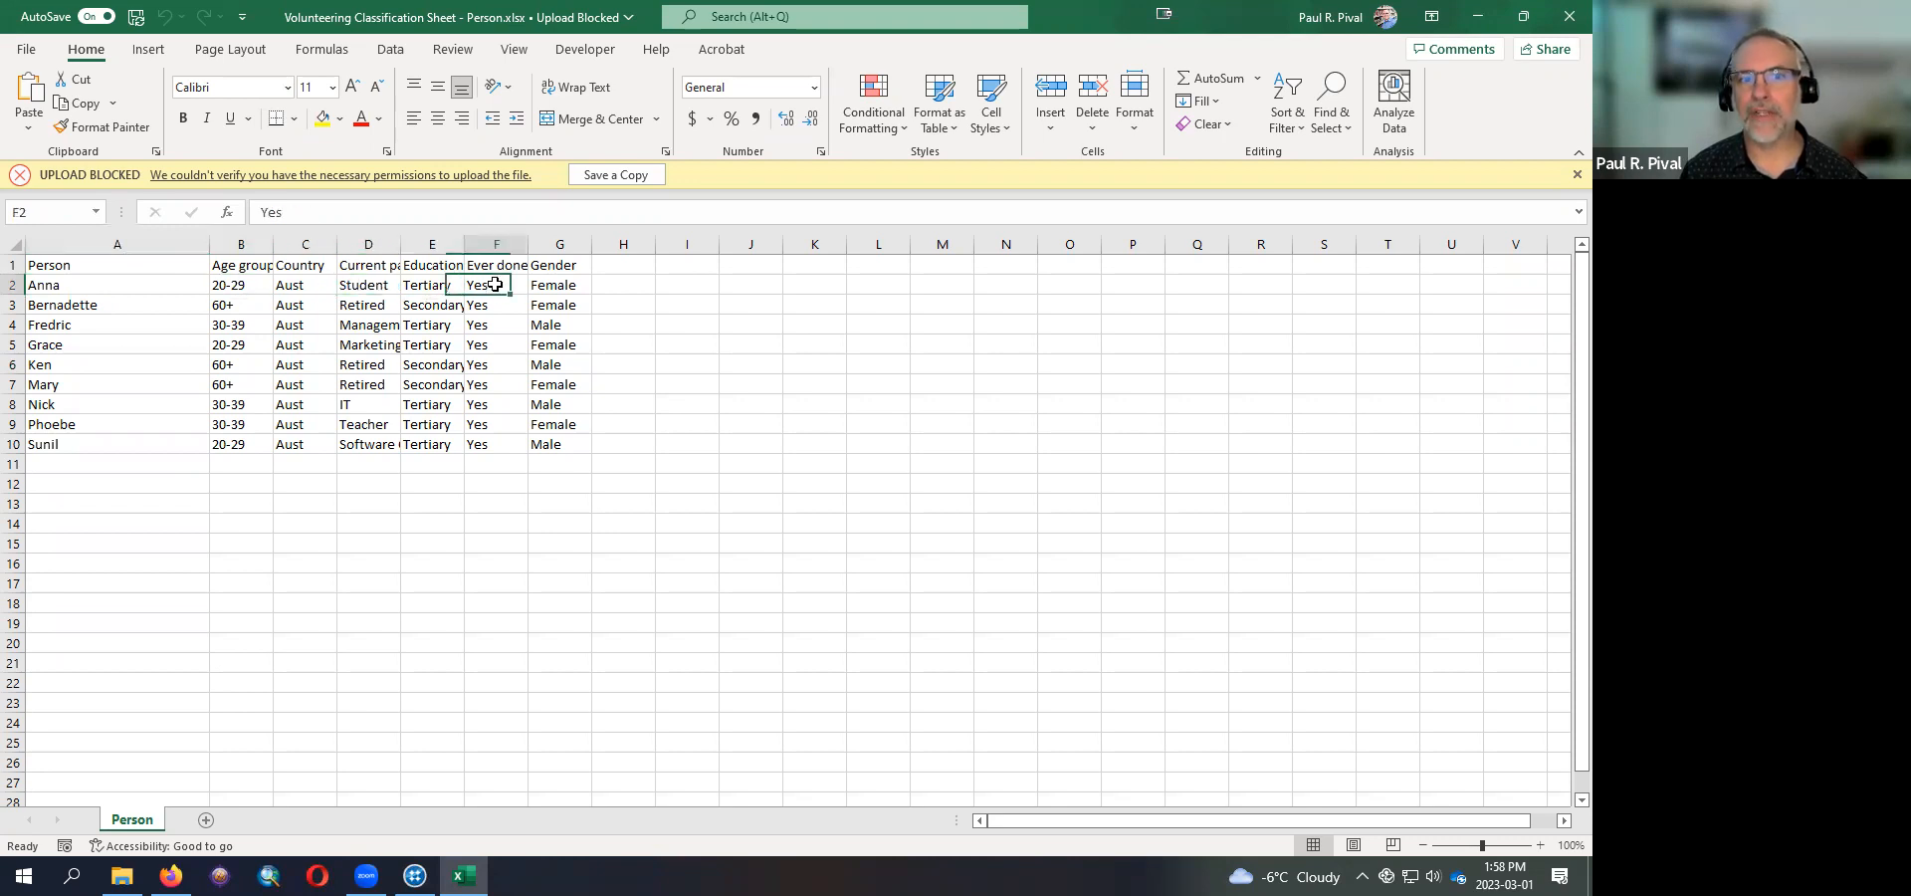
pyautogui.click(587, 288)
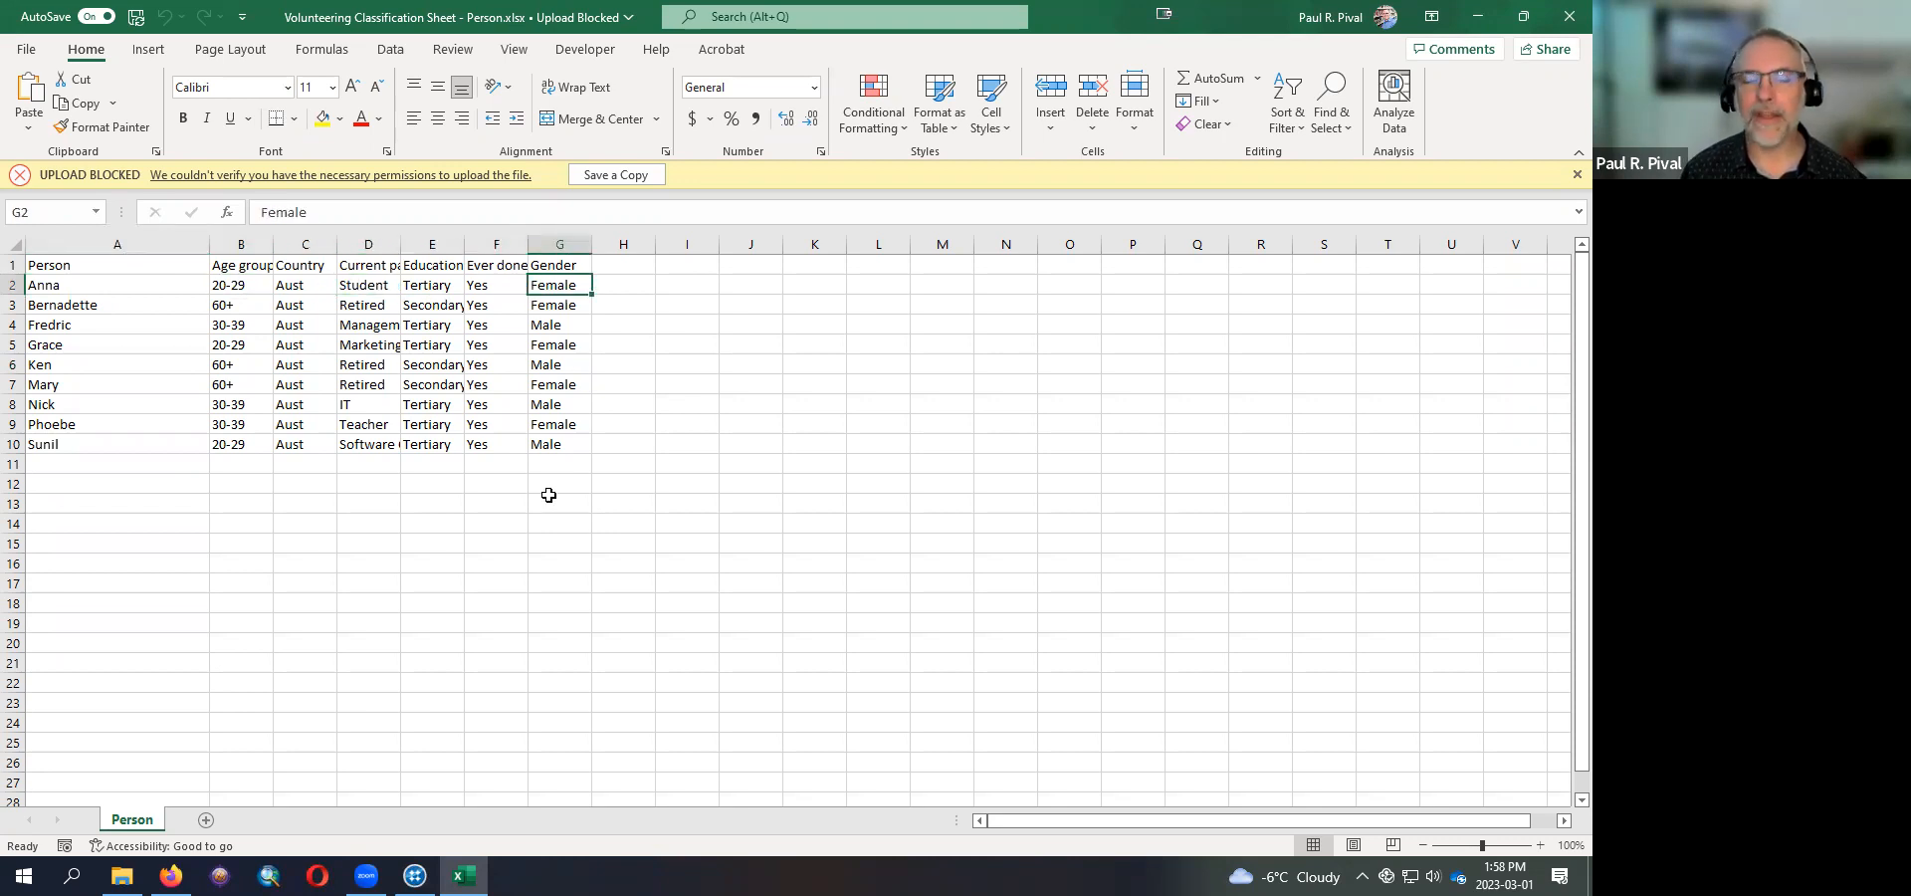
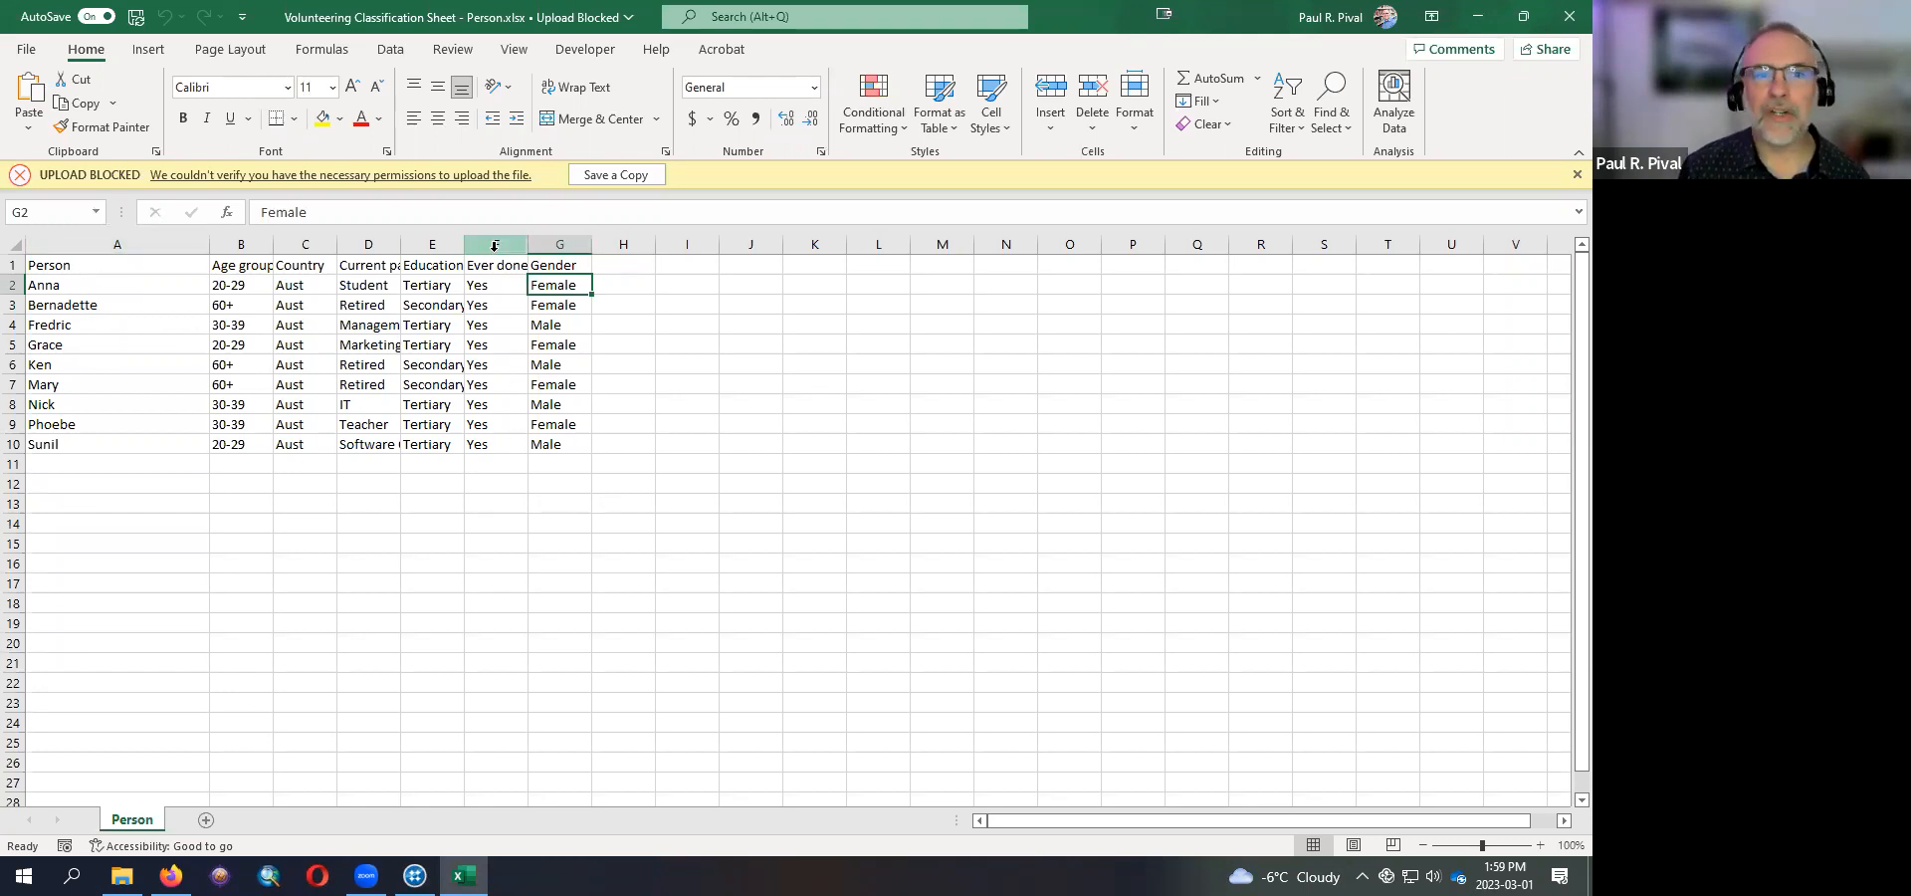
# - Widen the Current paid work and Education columns and check the Current paid work heading
pyautogui.moveTo(467, 246)
pyautogui.mouseDown()
pyautogui.moveTo(504, 246)
pyautogui.moveTo(446, 244)
pyautogui.mouseUp()
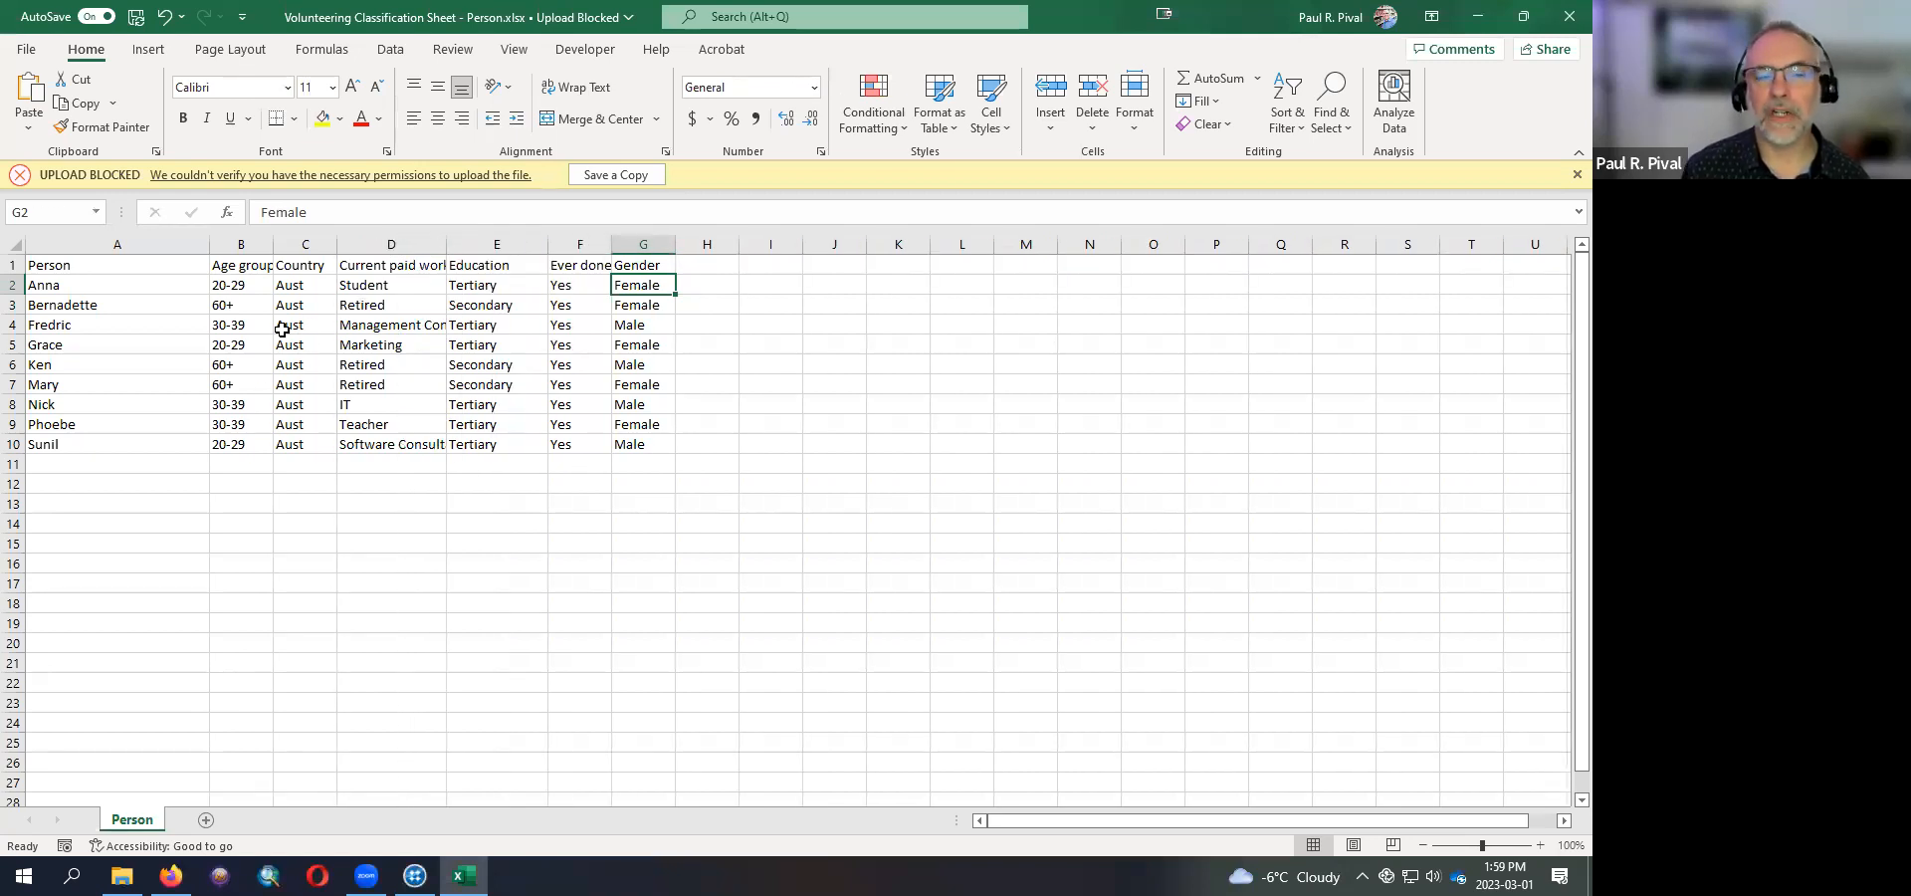
pyautogui.click(394, 267)
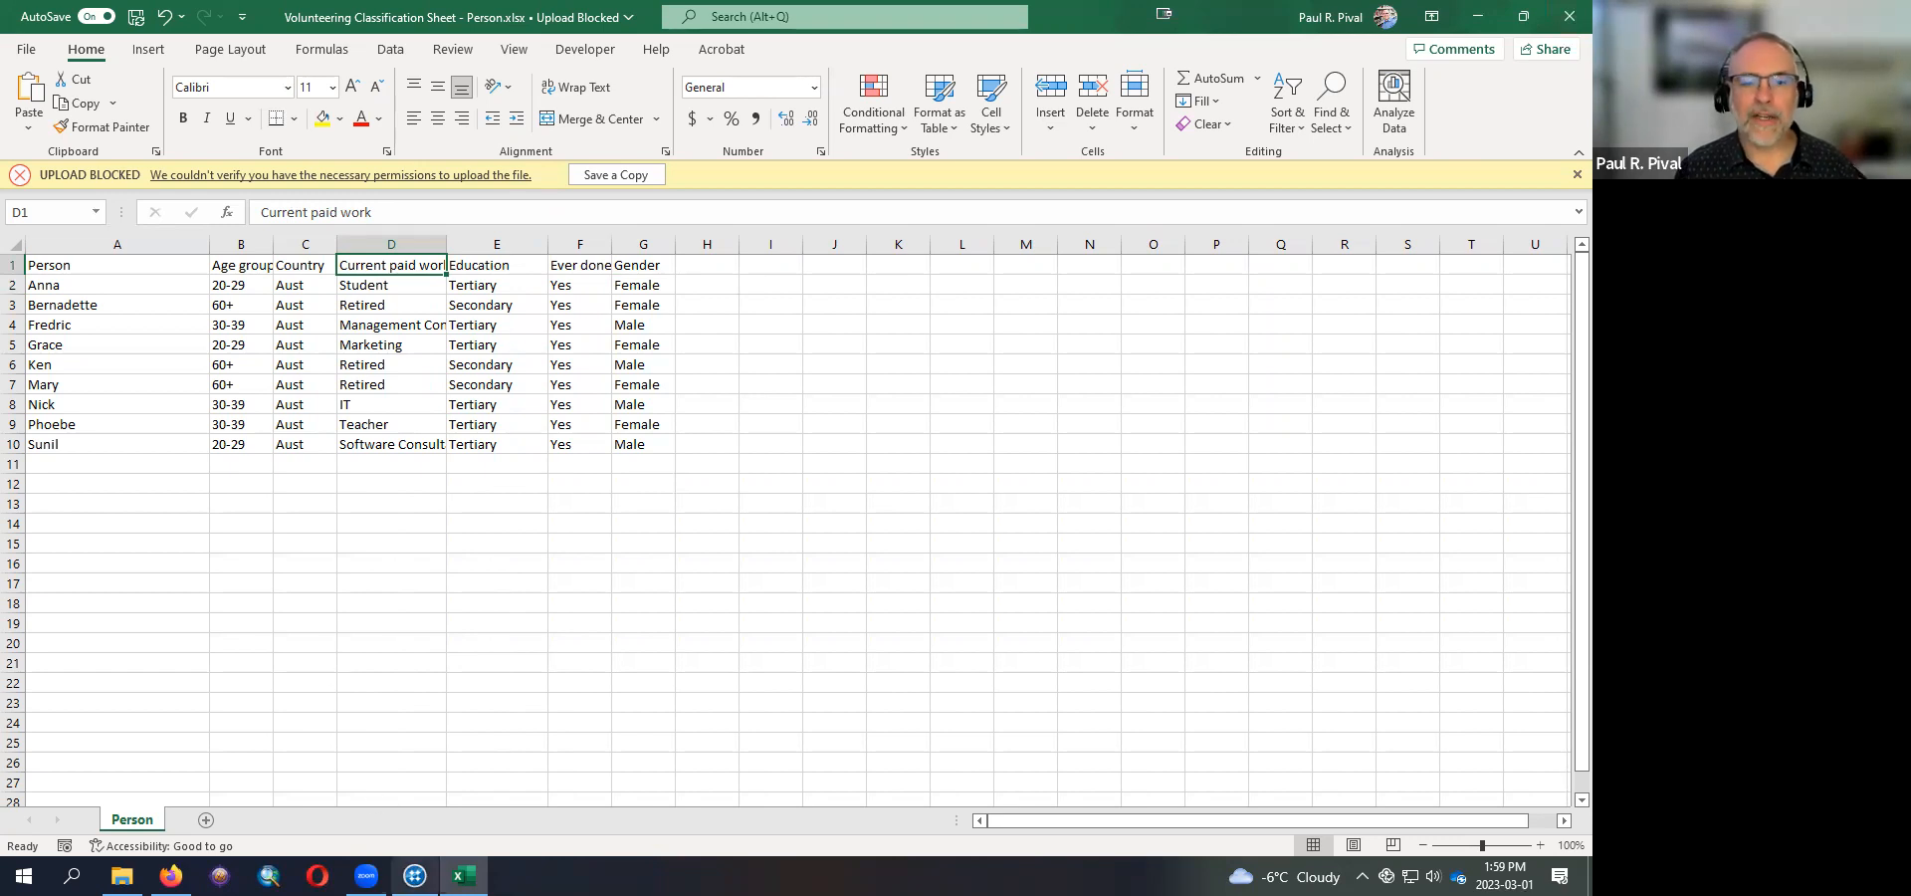
# - Switch to NVivo and start a new project titled Alert Wednesday, discarding changes to the Environmental Change Down East project
pyautogui.click(415, 876)
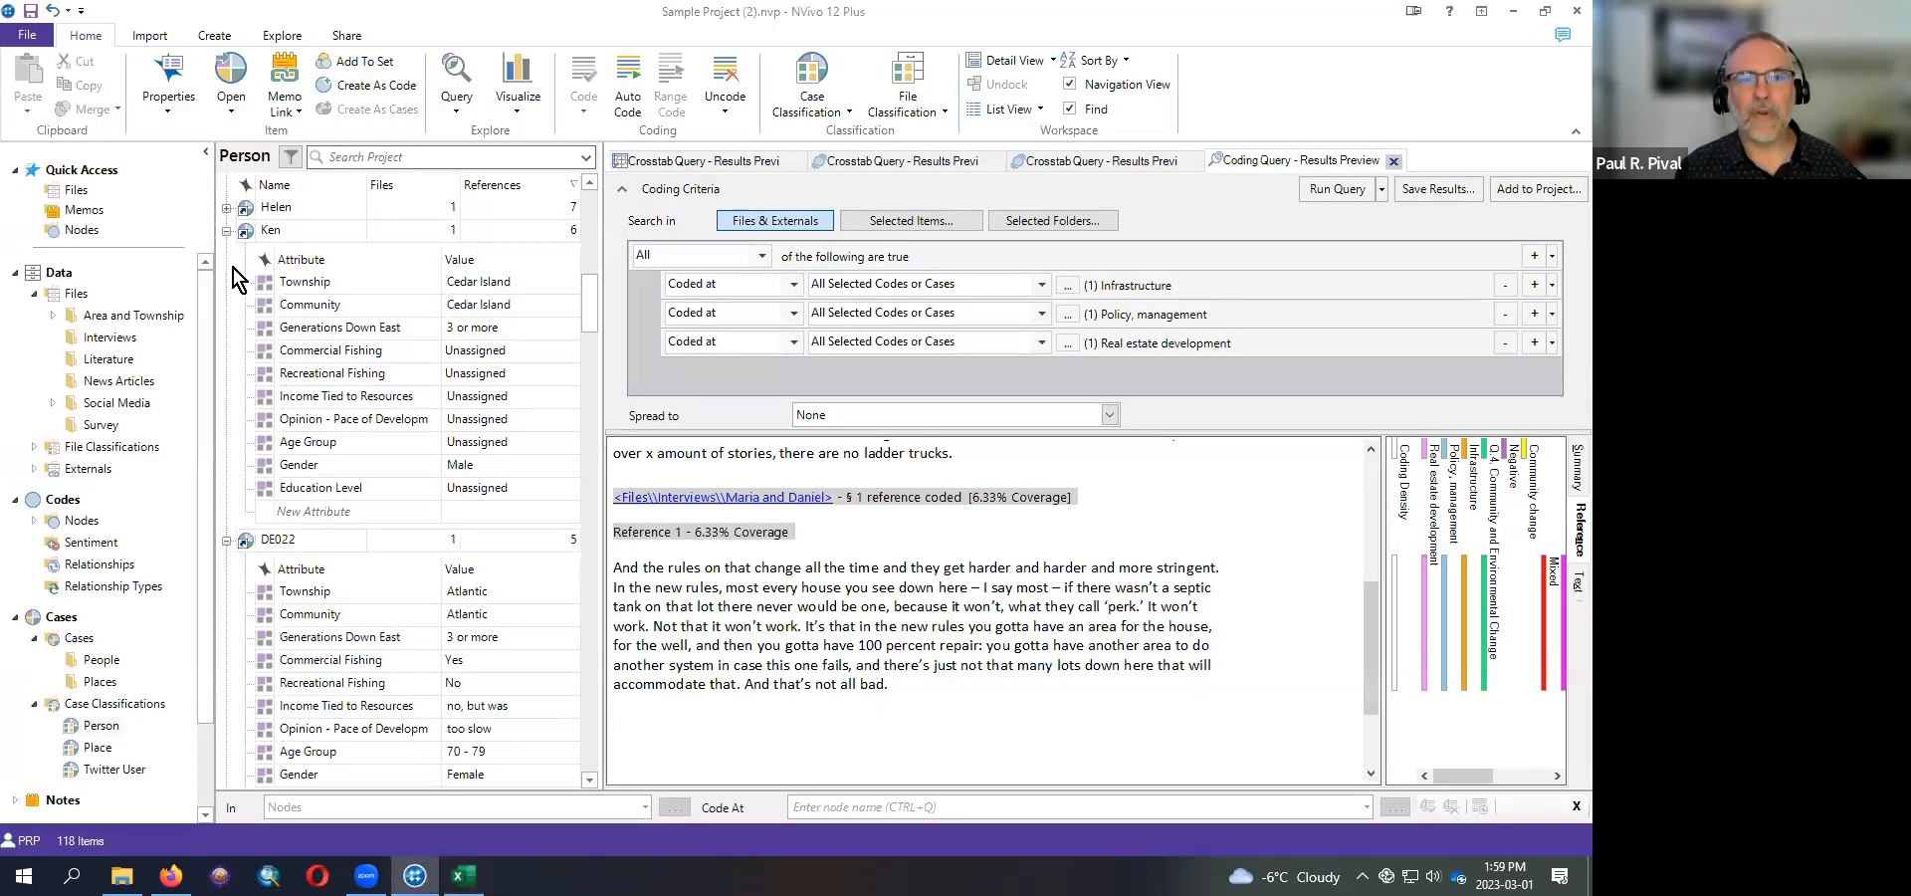
pyautogui.click(18, 39)
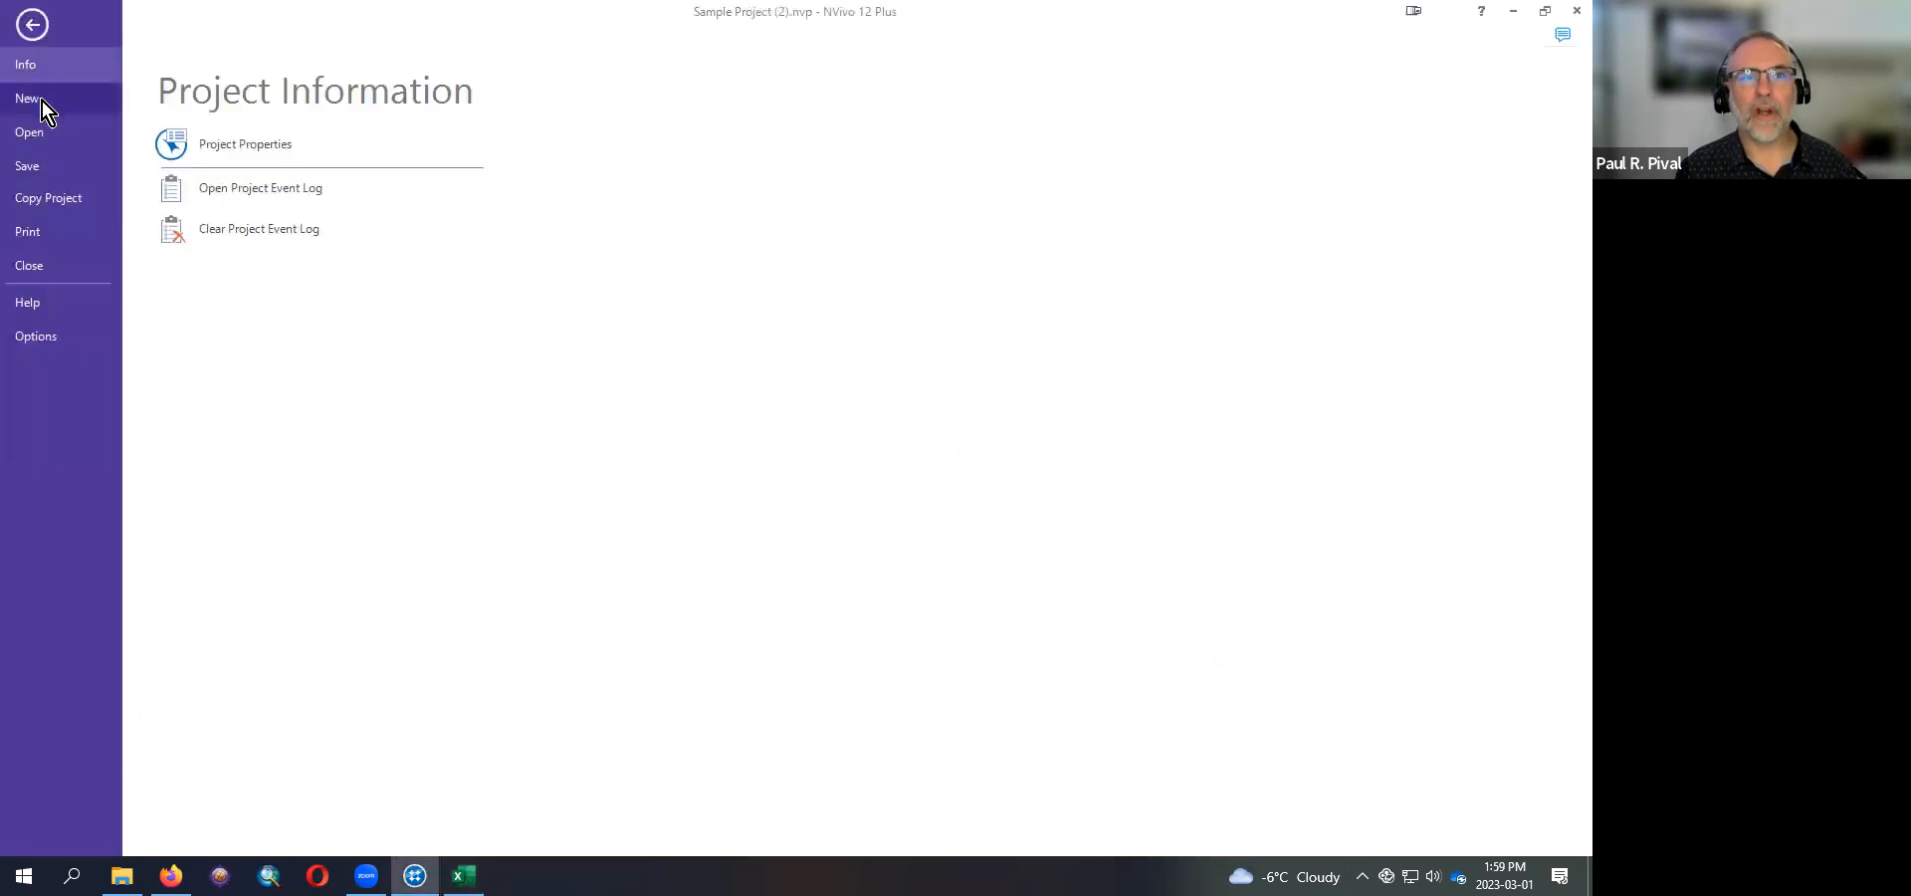
pyautogui.click(42, 100)
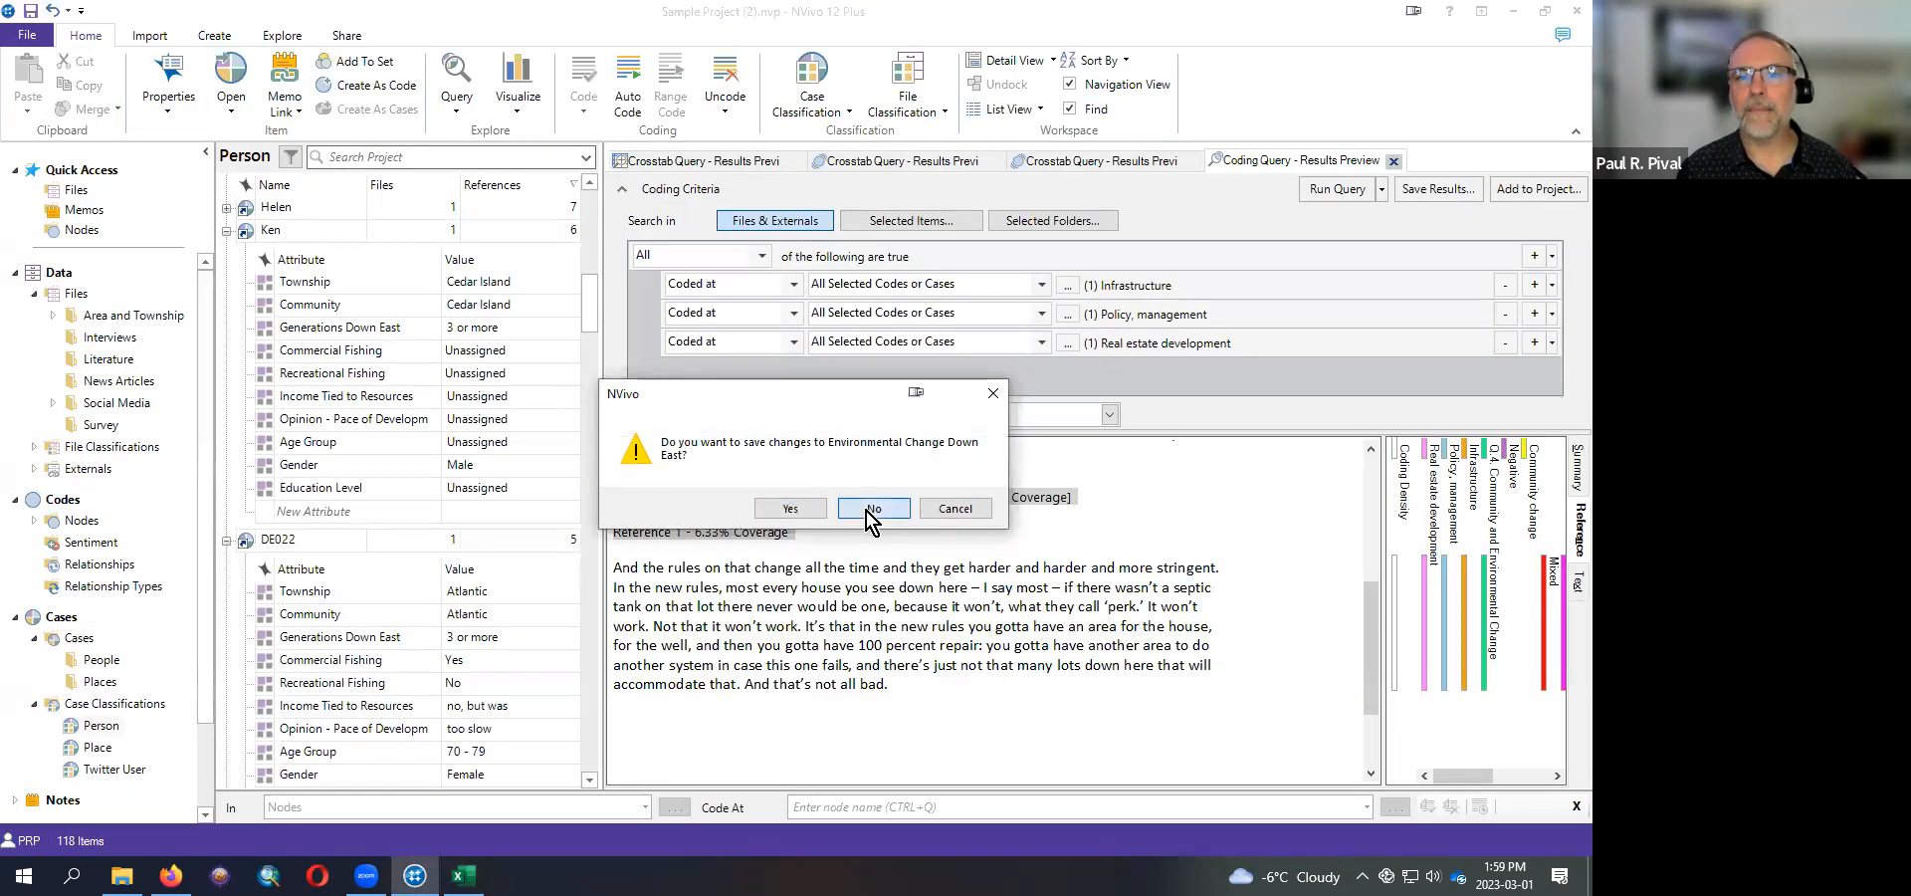
pyautogui.click(875, 508)
pyautogui.click(868, 508)
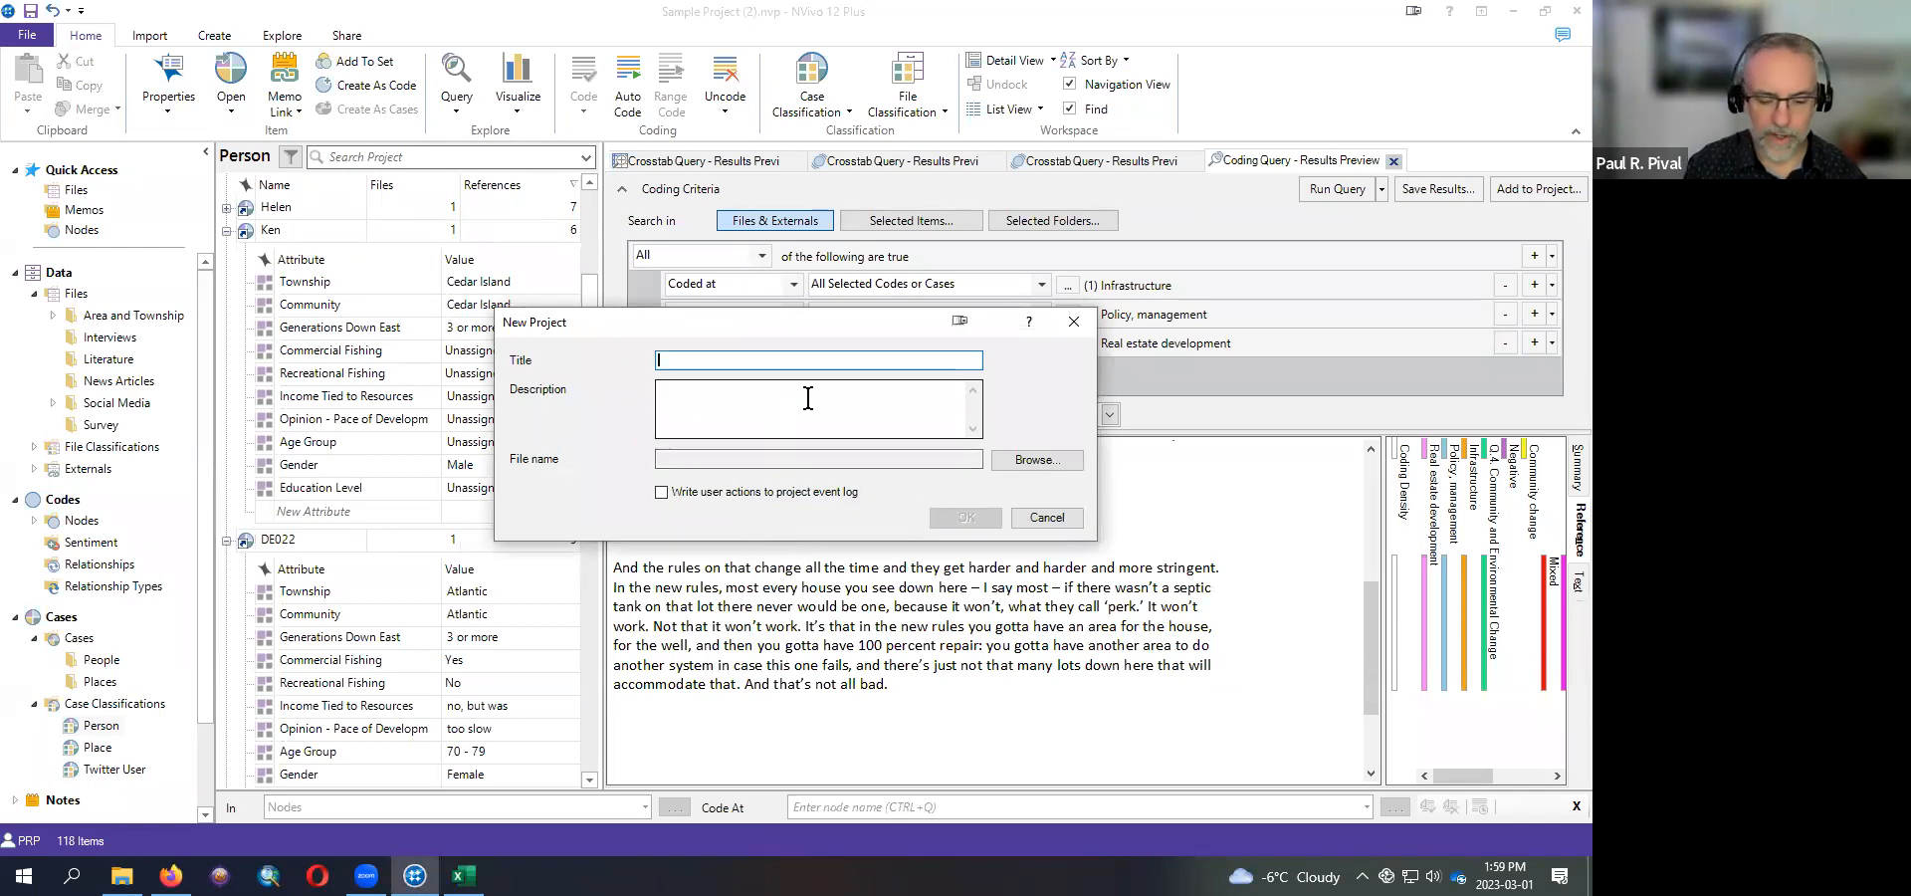
pyautogui.write('Alert ')
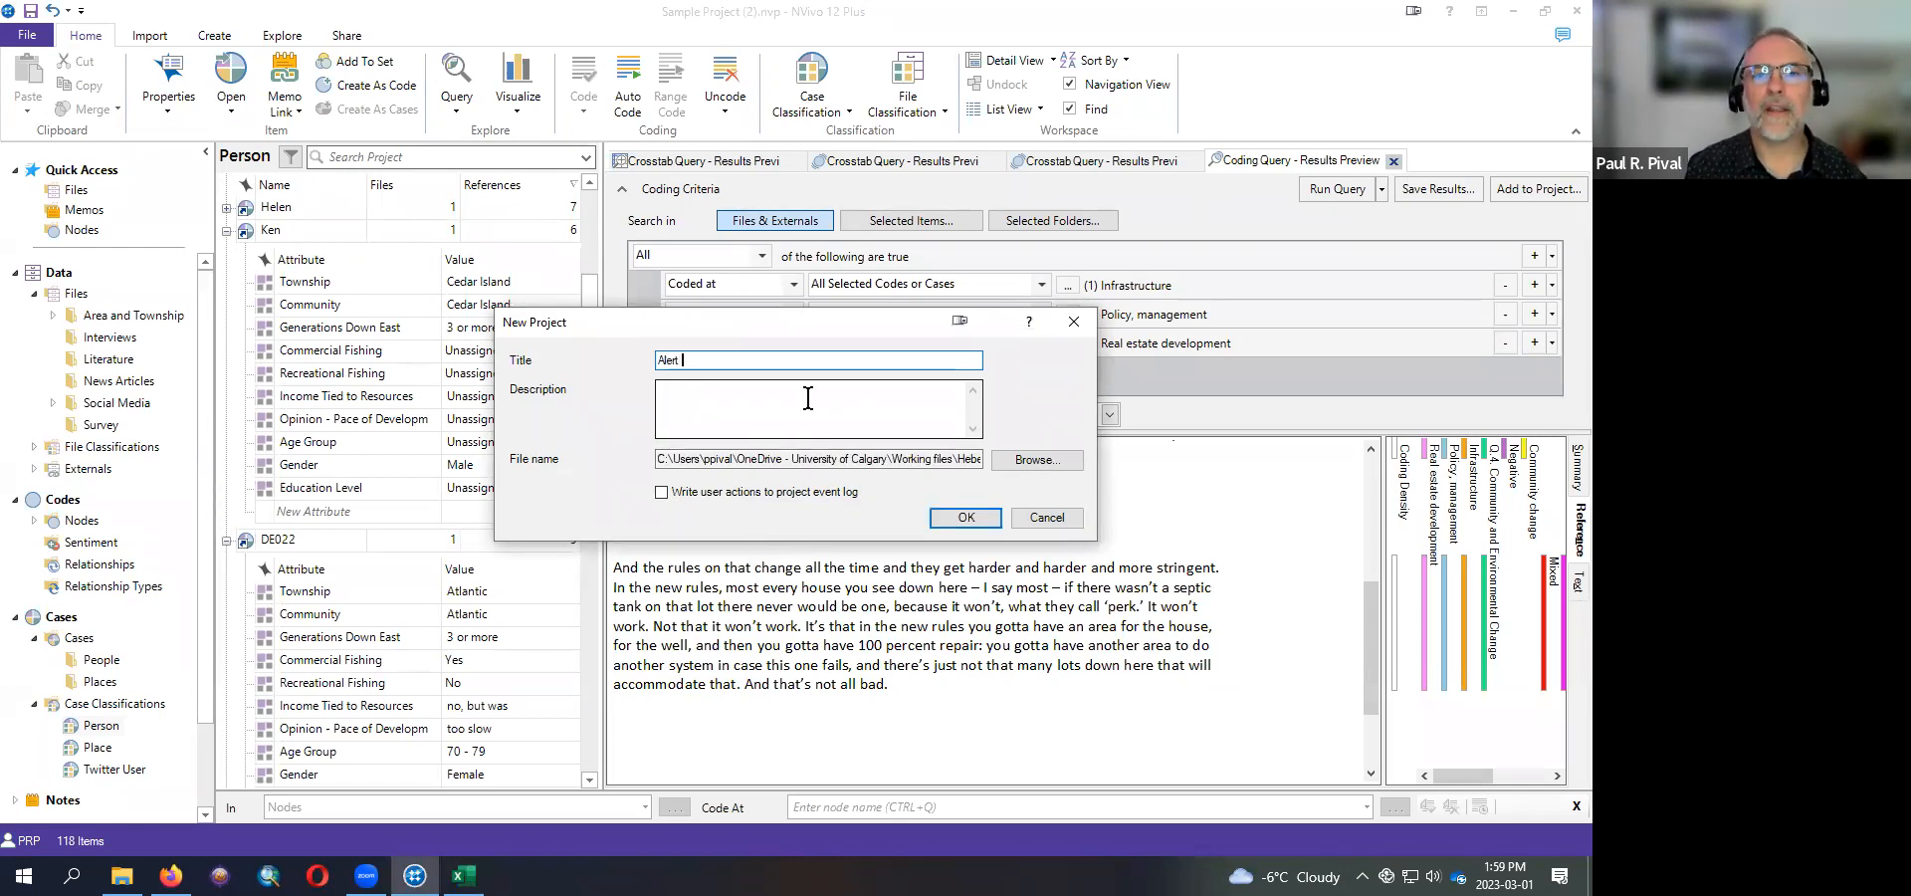
pyautogui.write('Wednesday')
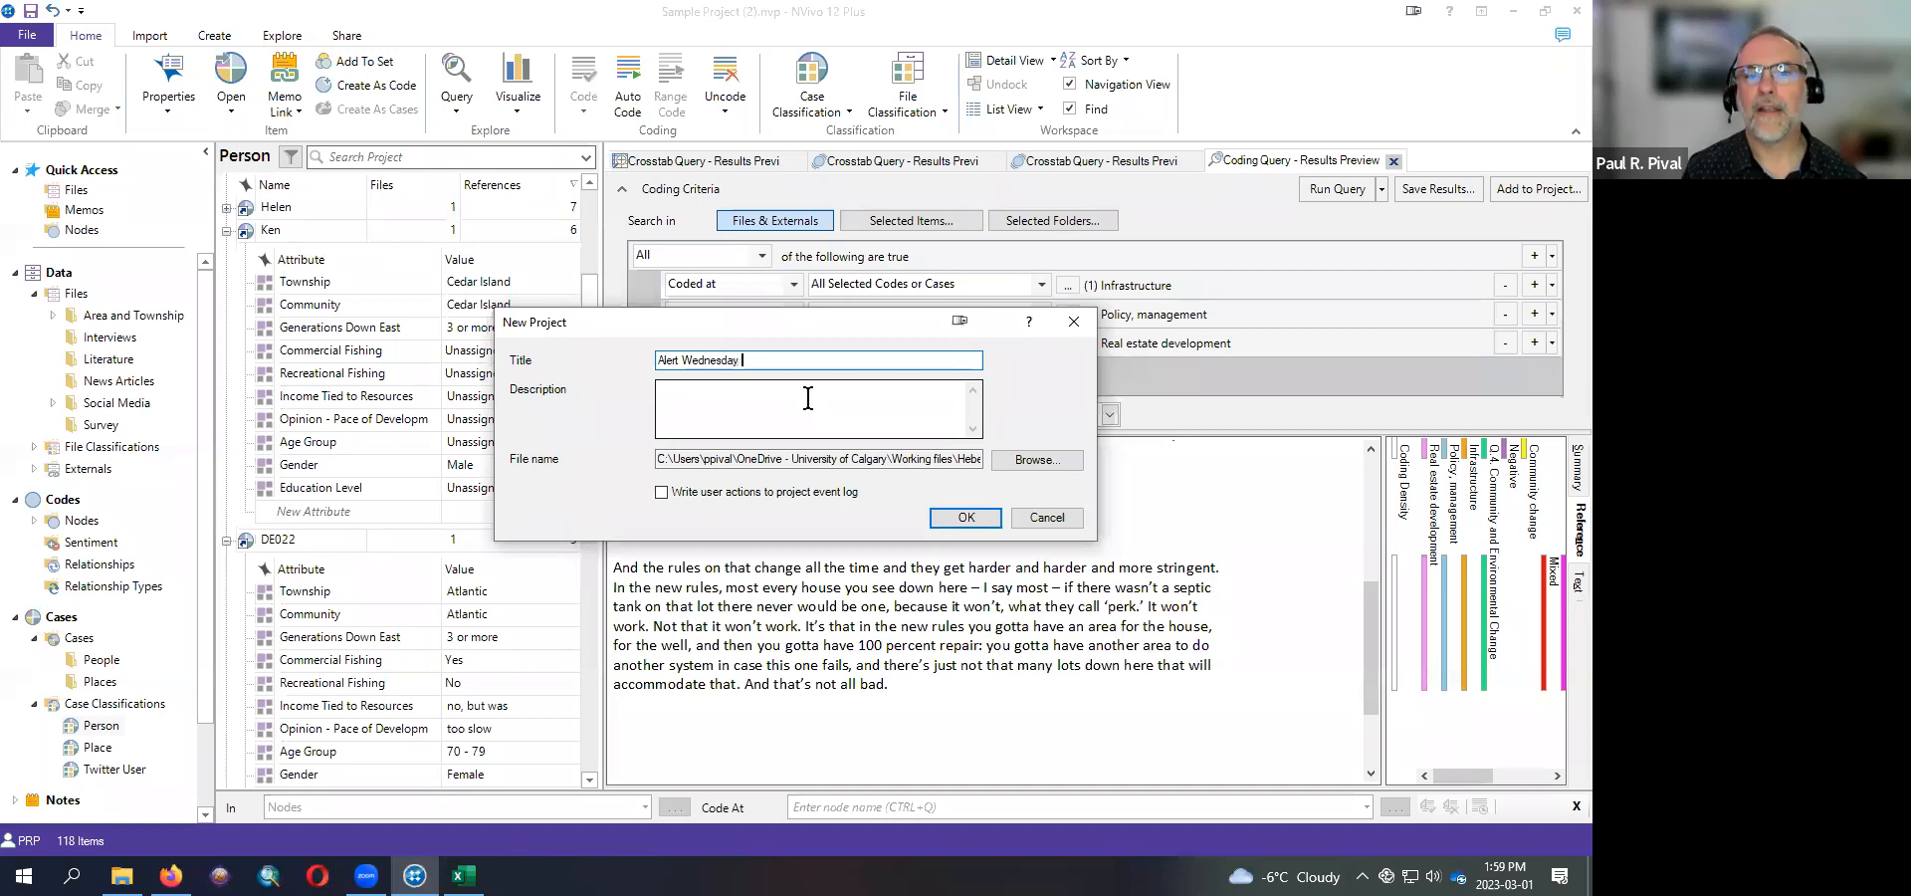
# - Set the new project's location to the Documents folder as Alert Wednesday.nvp and create the project
pyautogui.click(1040, 456)
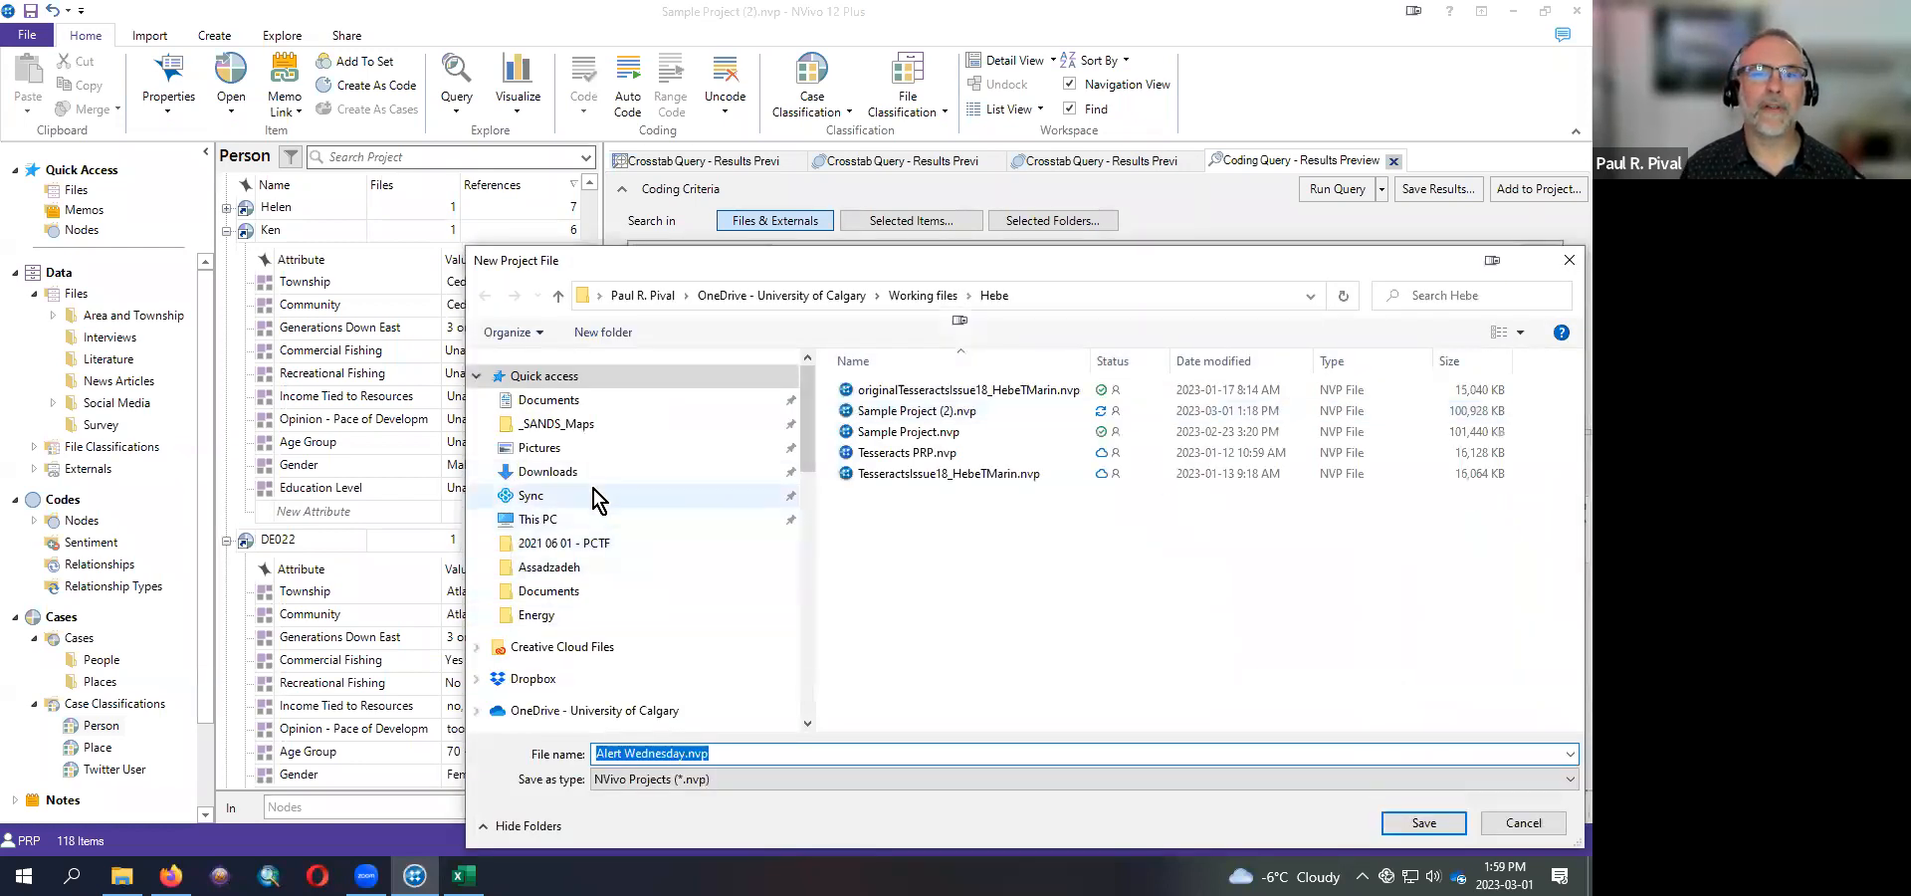
pyautogui.click(550, 400)
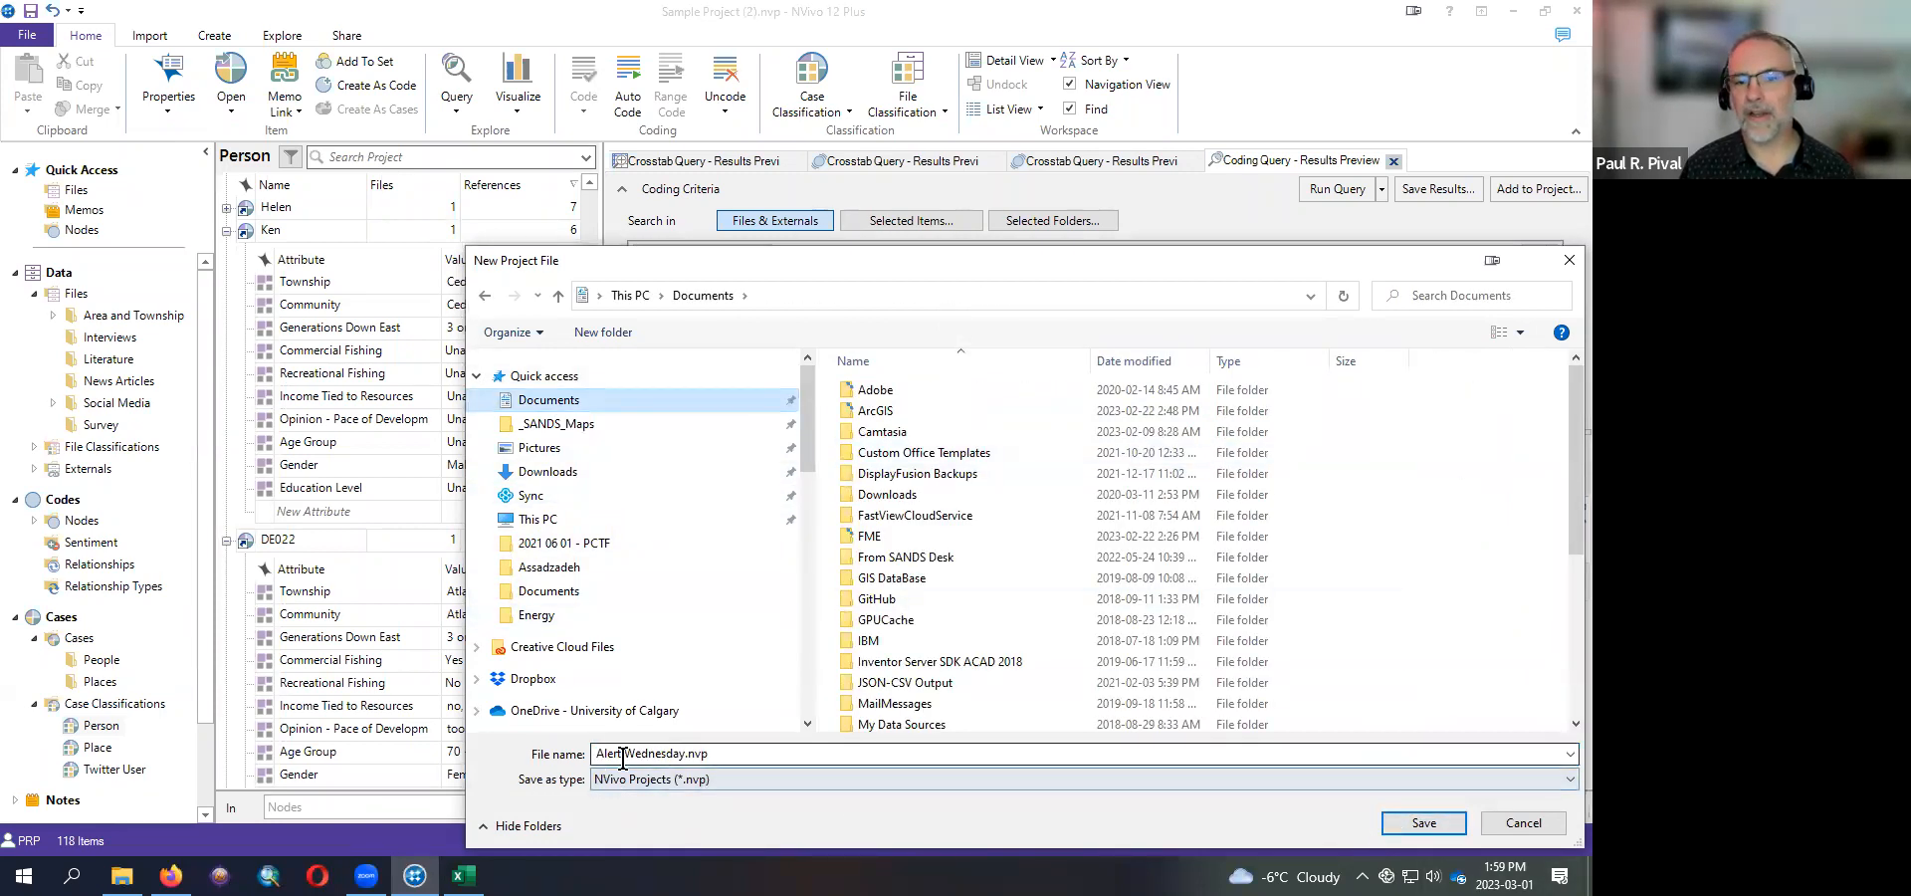
pyautogui.click(686, 759)
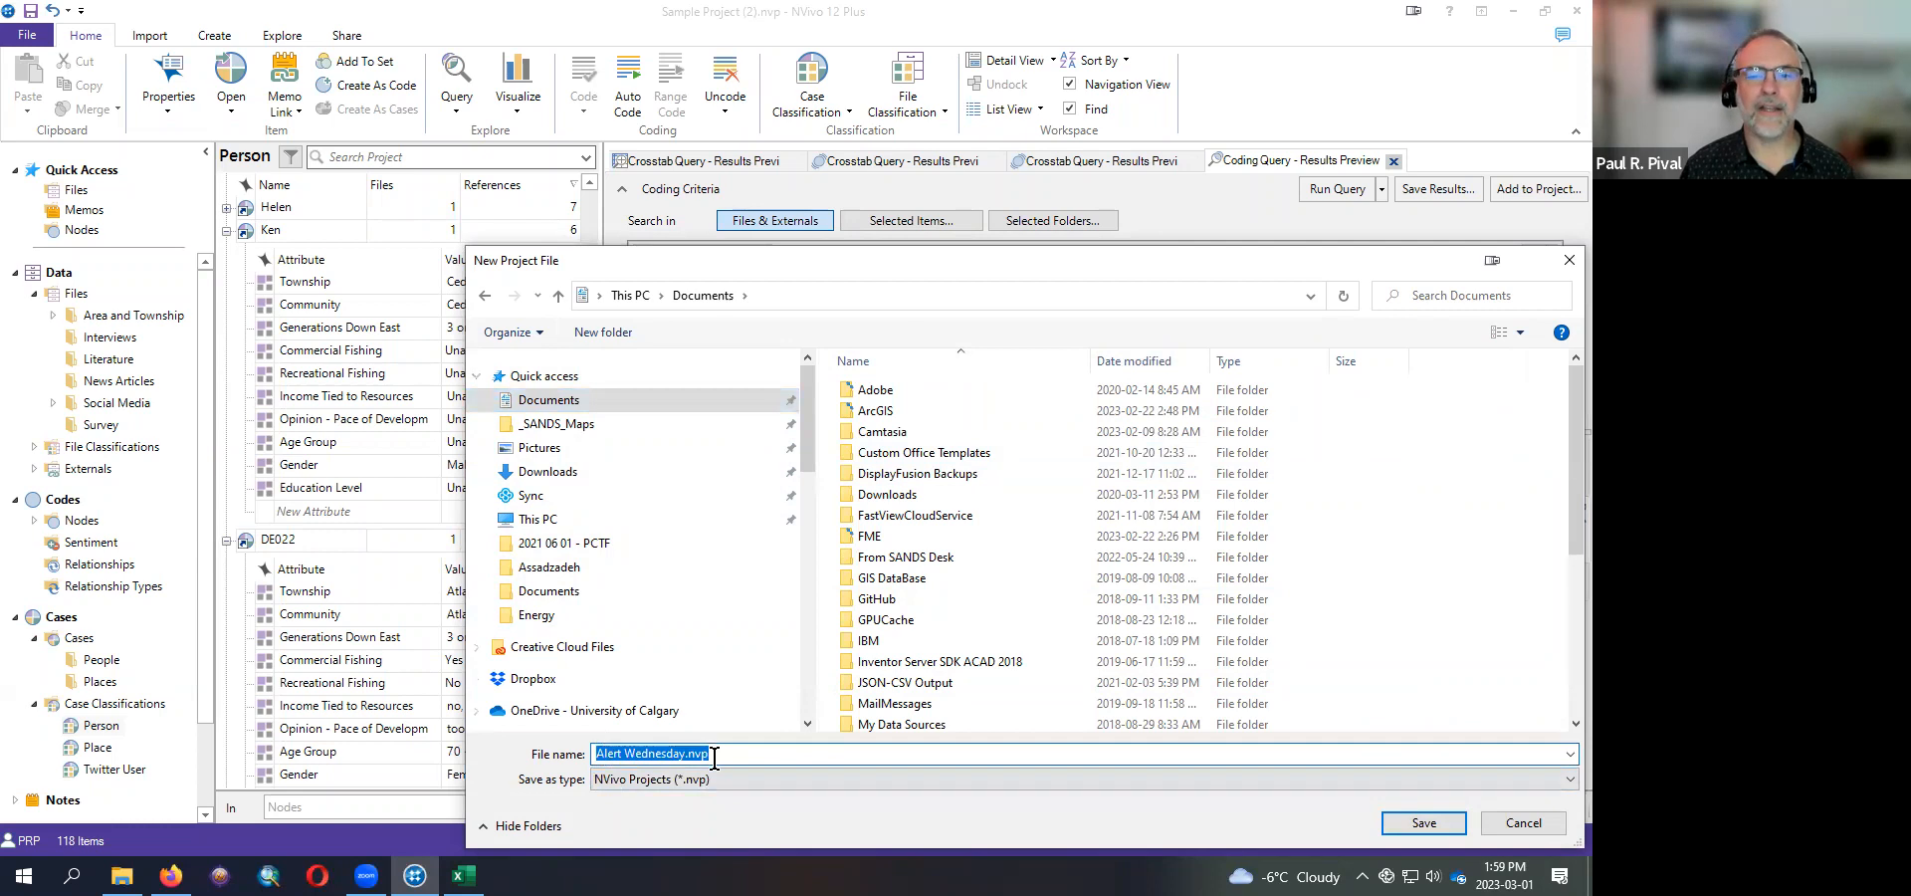
pyautogui.moveTo(786, 260); pyautogui.dragTo(573, 91)
pyautogui.click(545, 582)
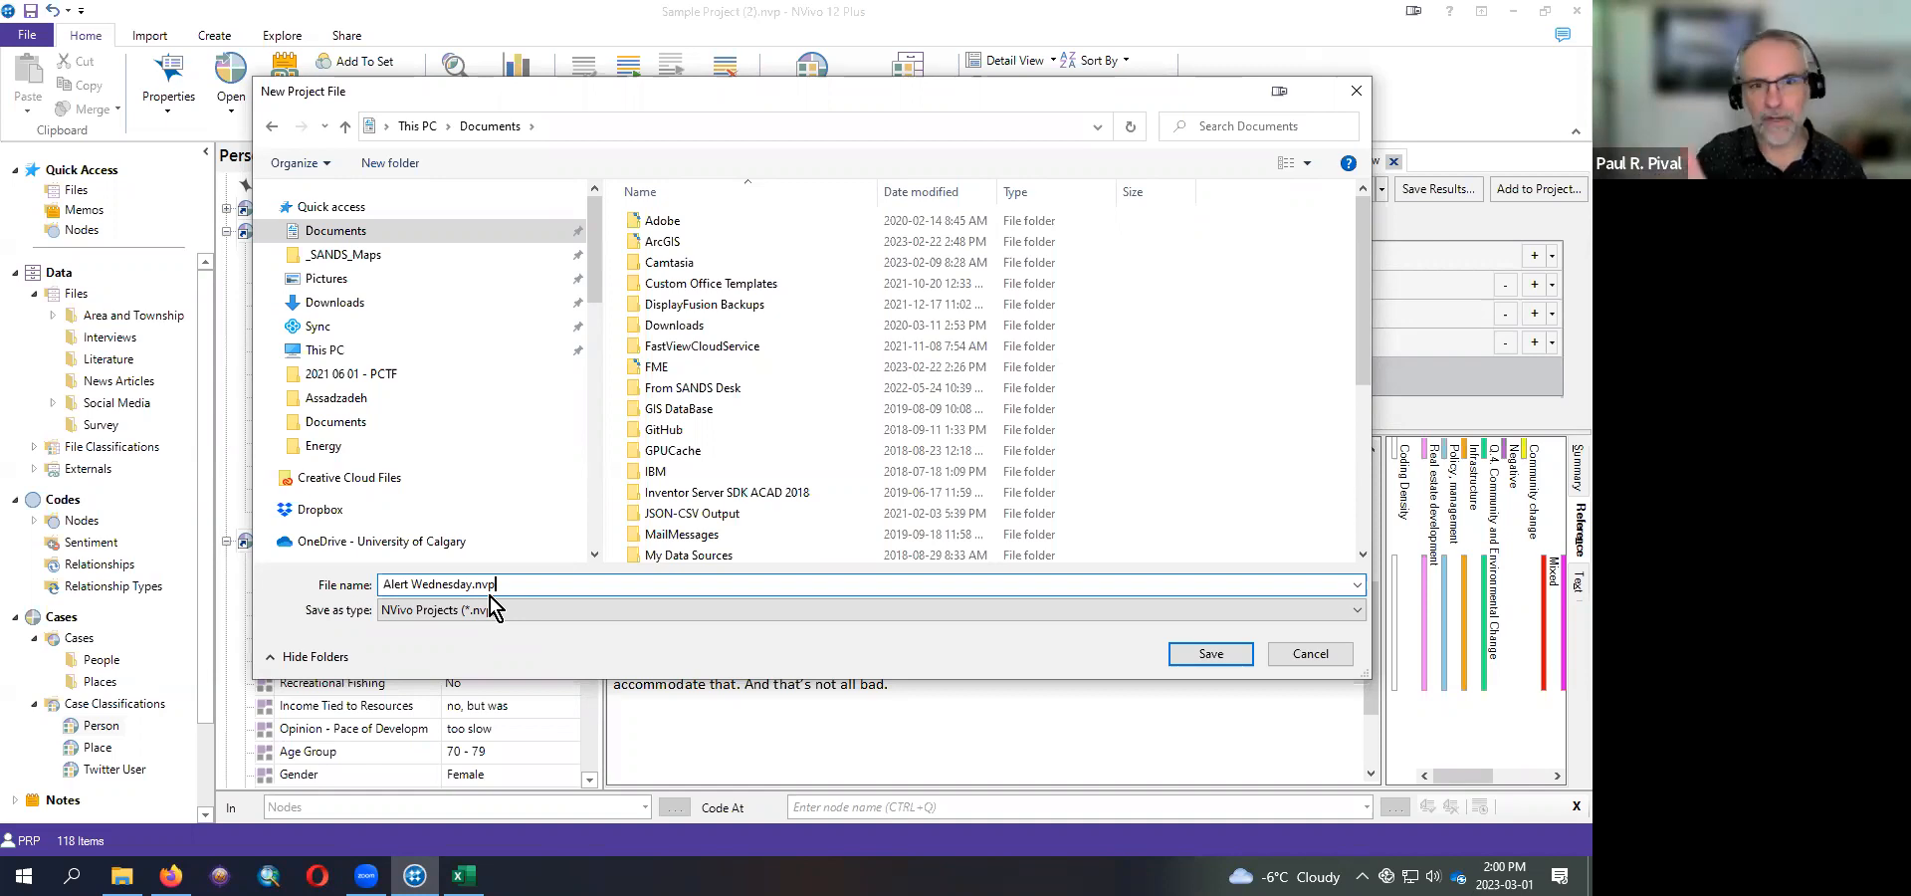
pyautogui.click(1221, 654)
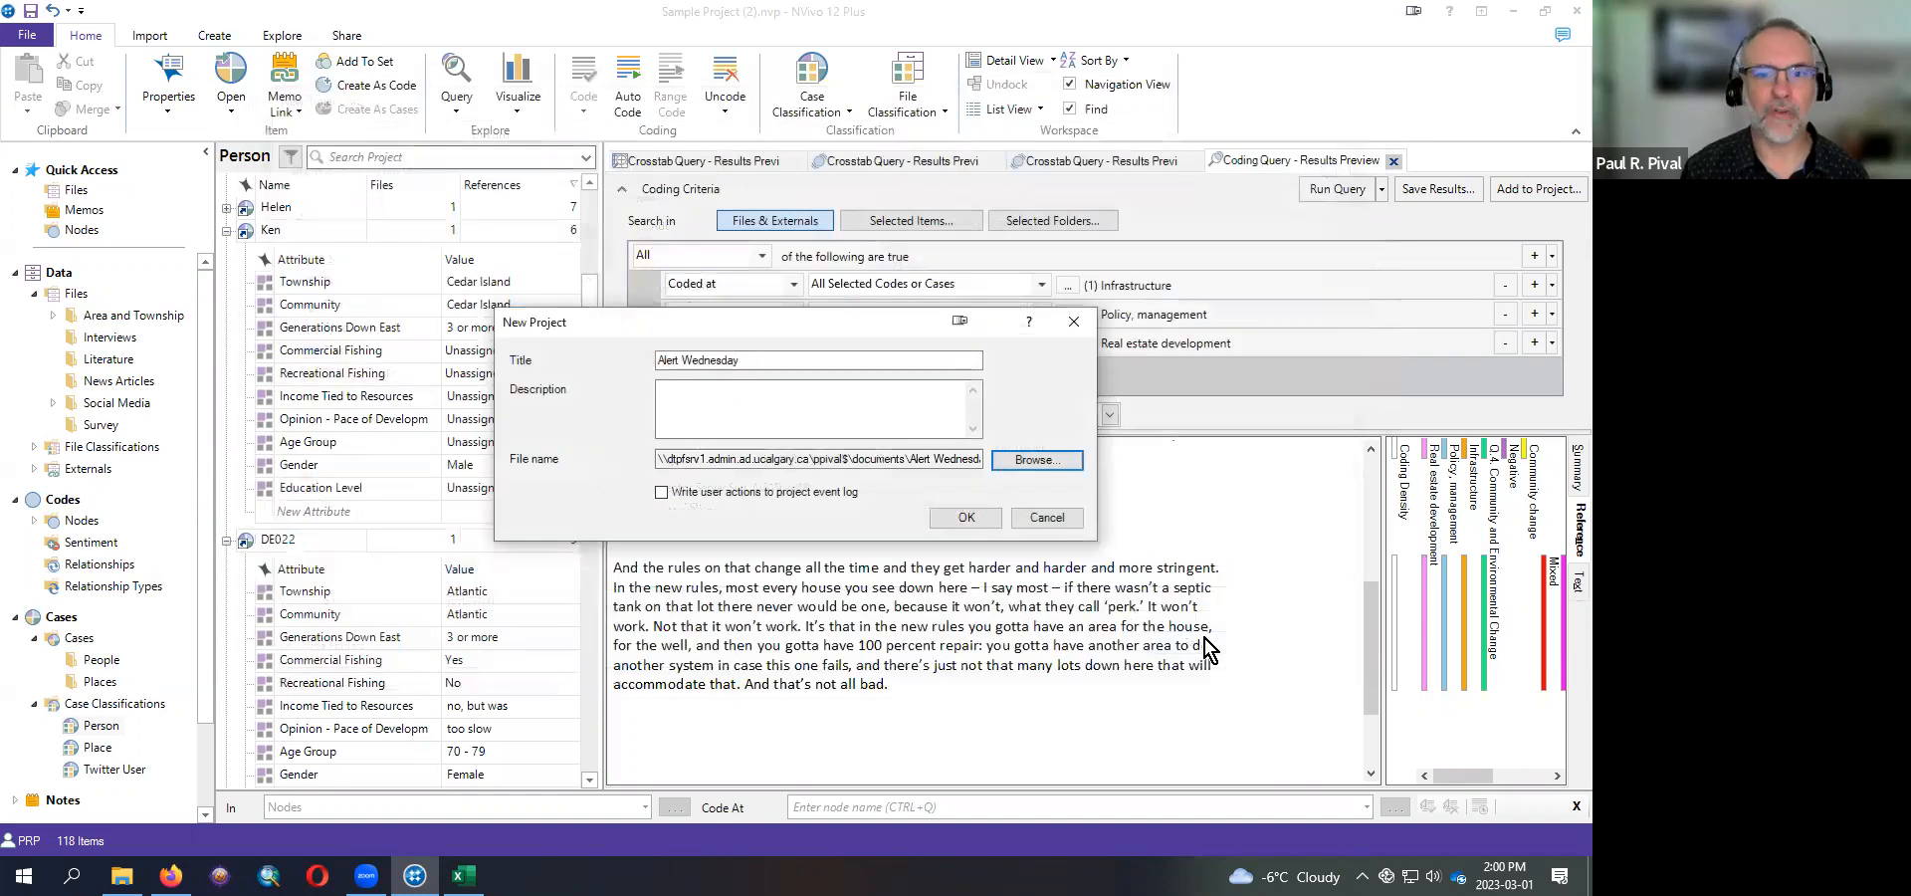
pyautogui.click(964, 517)
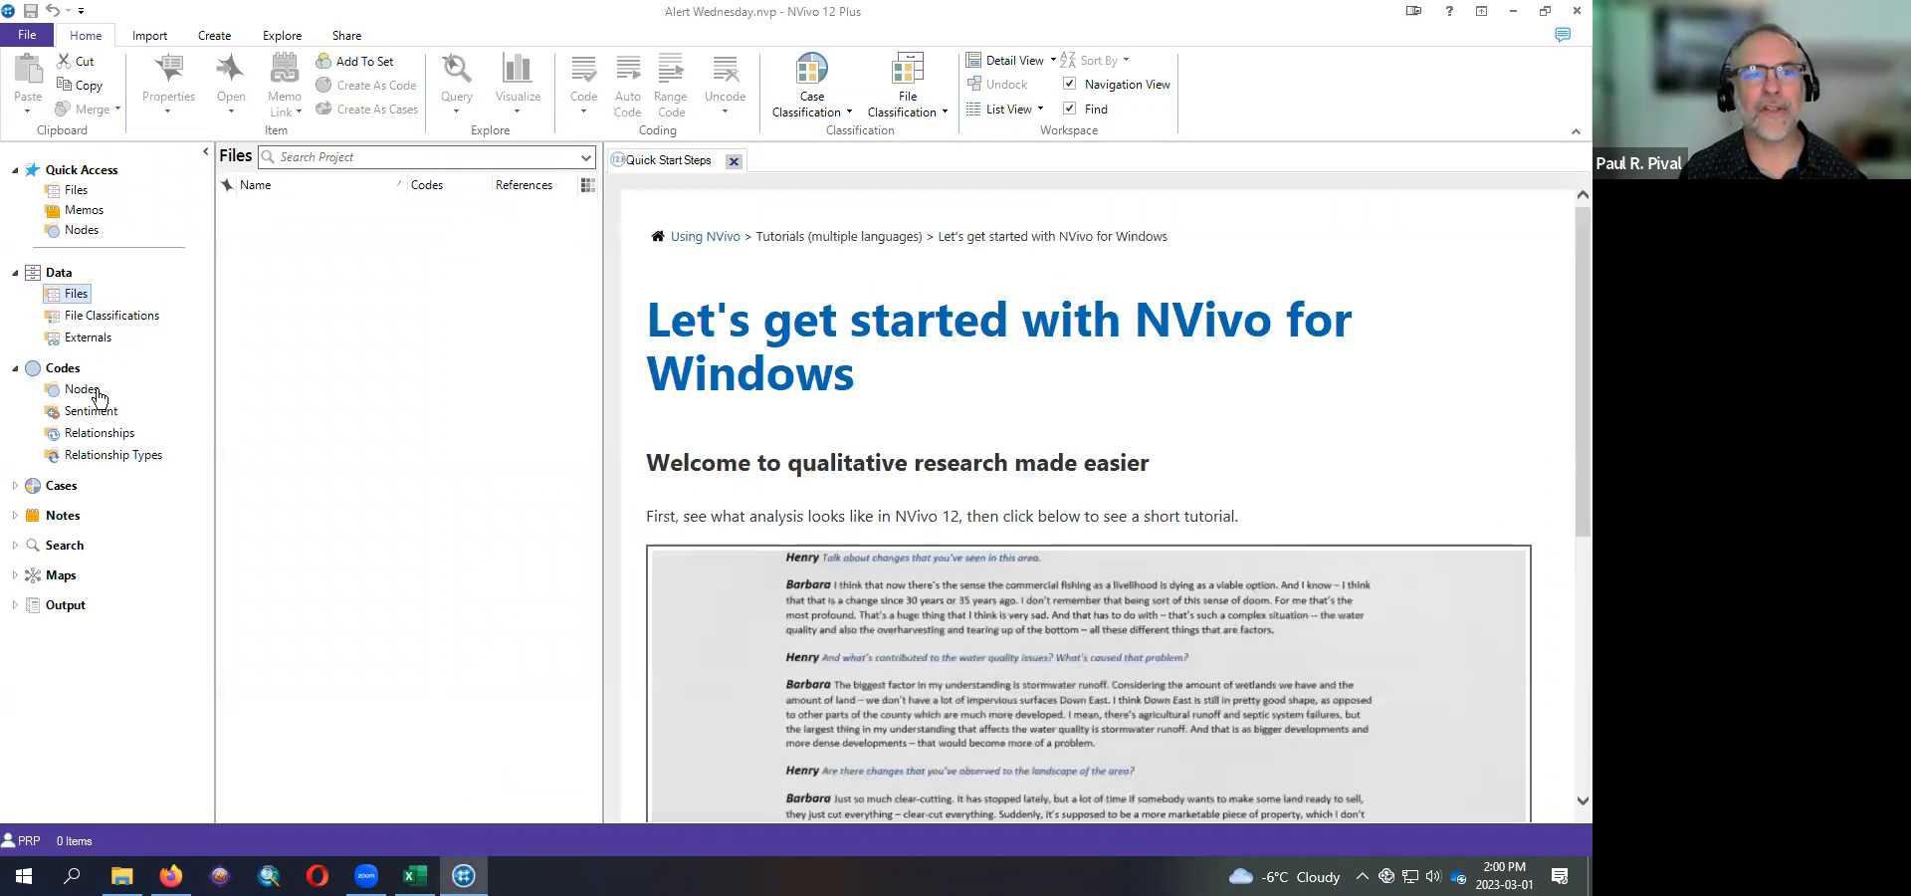
# - Check the new project's Nodes, Cases and Case Classifications lists
pyautogui.click(81, 389)
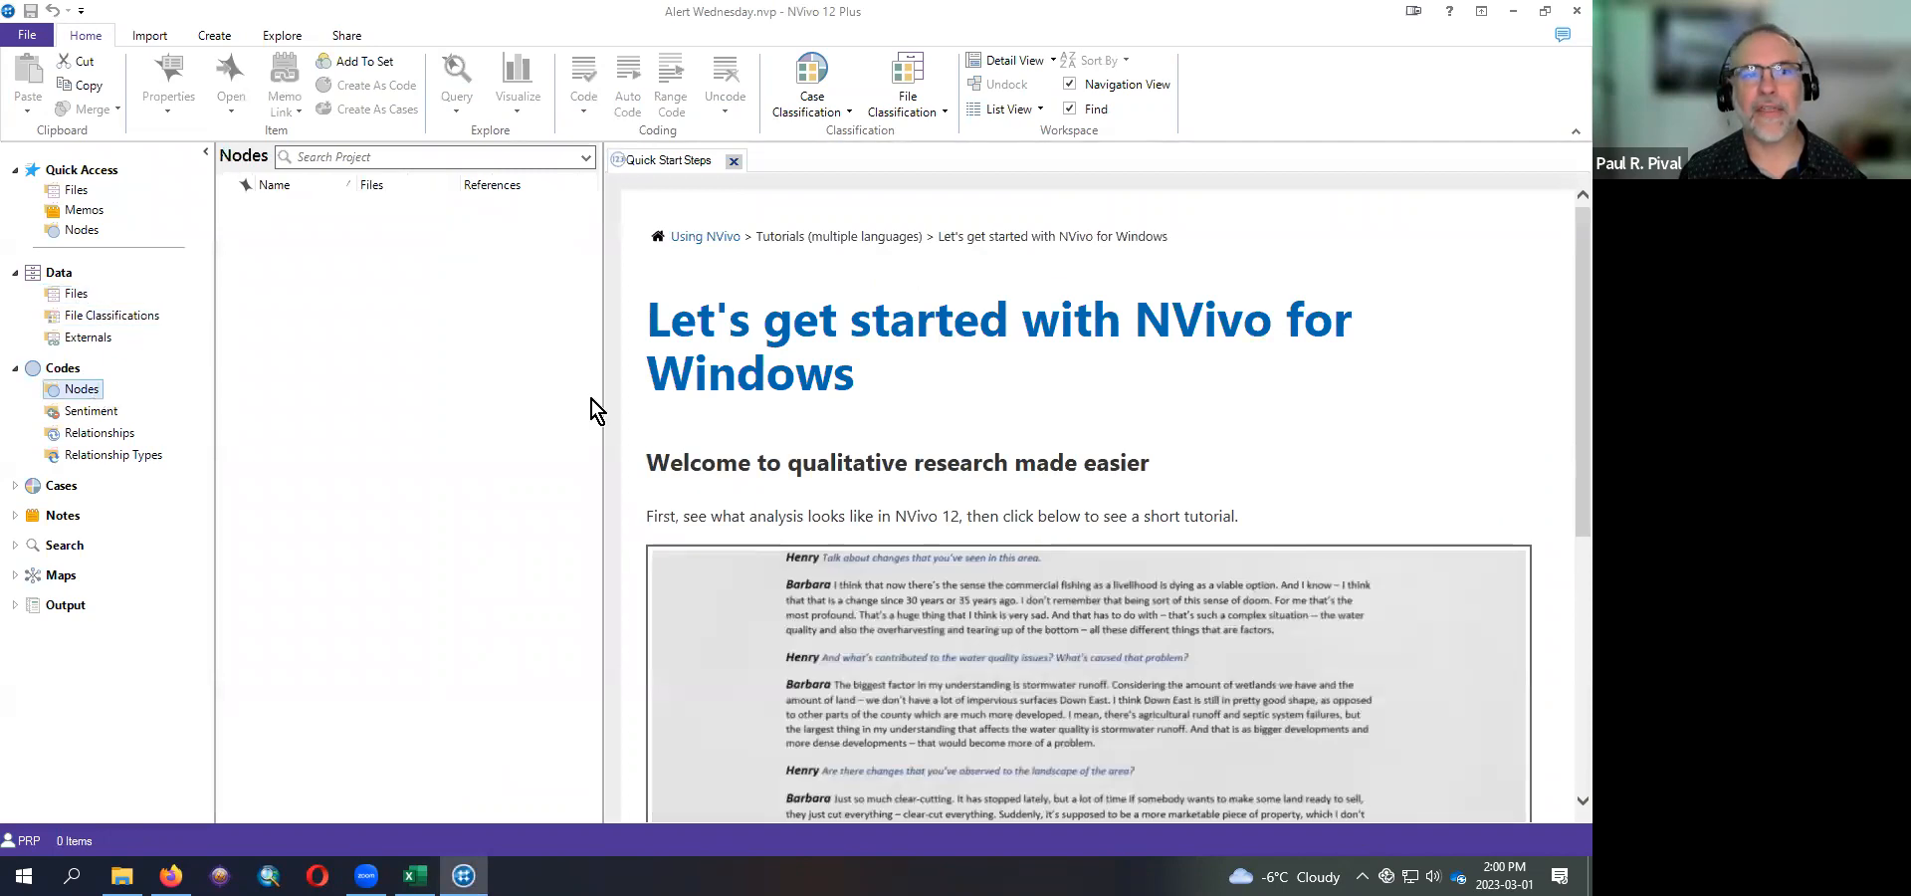
pyautogui.click(59, 485)
pyautogui.click(80, 509)
pyautogui.click(85, 528)
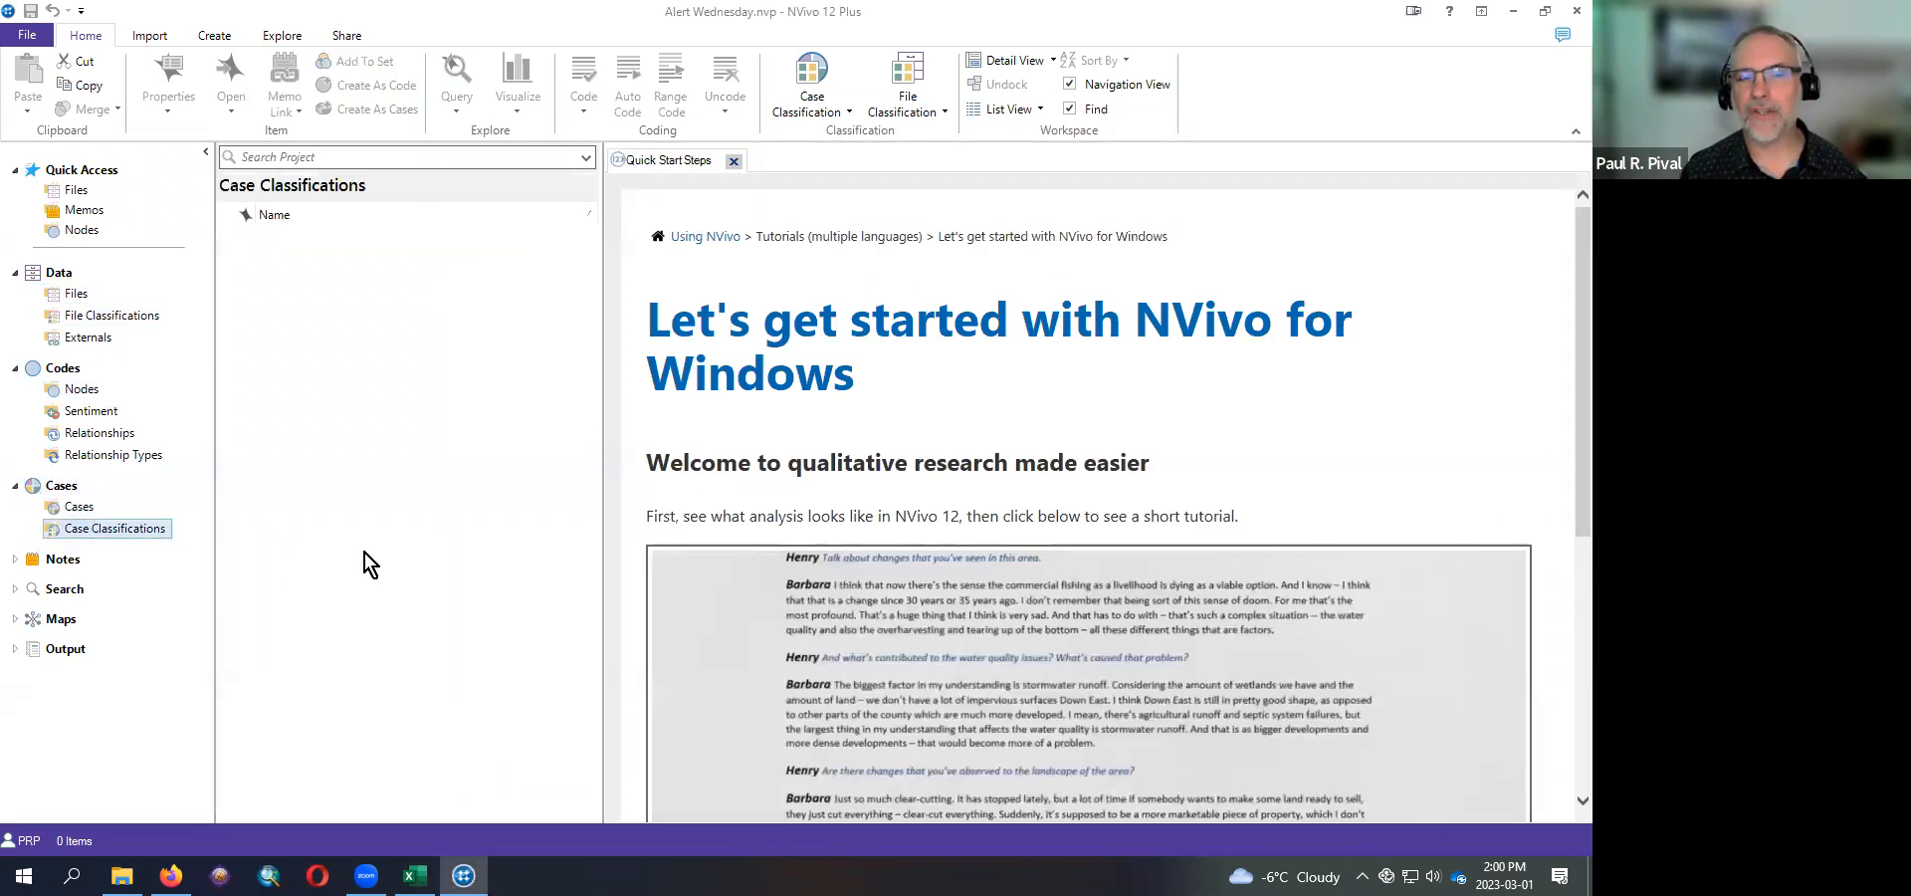
pyautogui.click(91, 510)
# - Start importing items into the project's Files and browse OneDrive to NVivo > Workshops > Classification Sheets > Volunteering_Project_Interviews
pyautogui.click(75, 293)
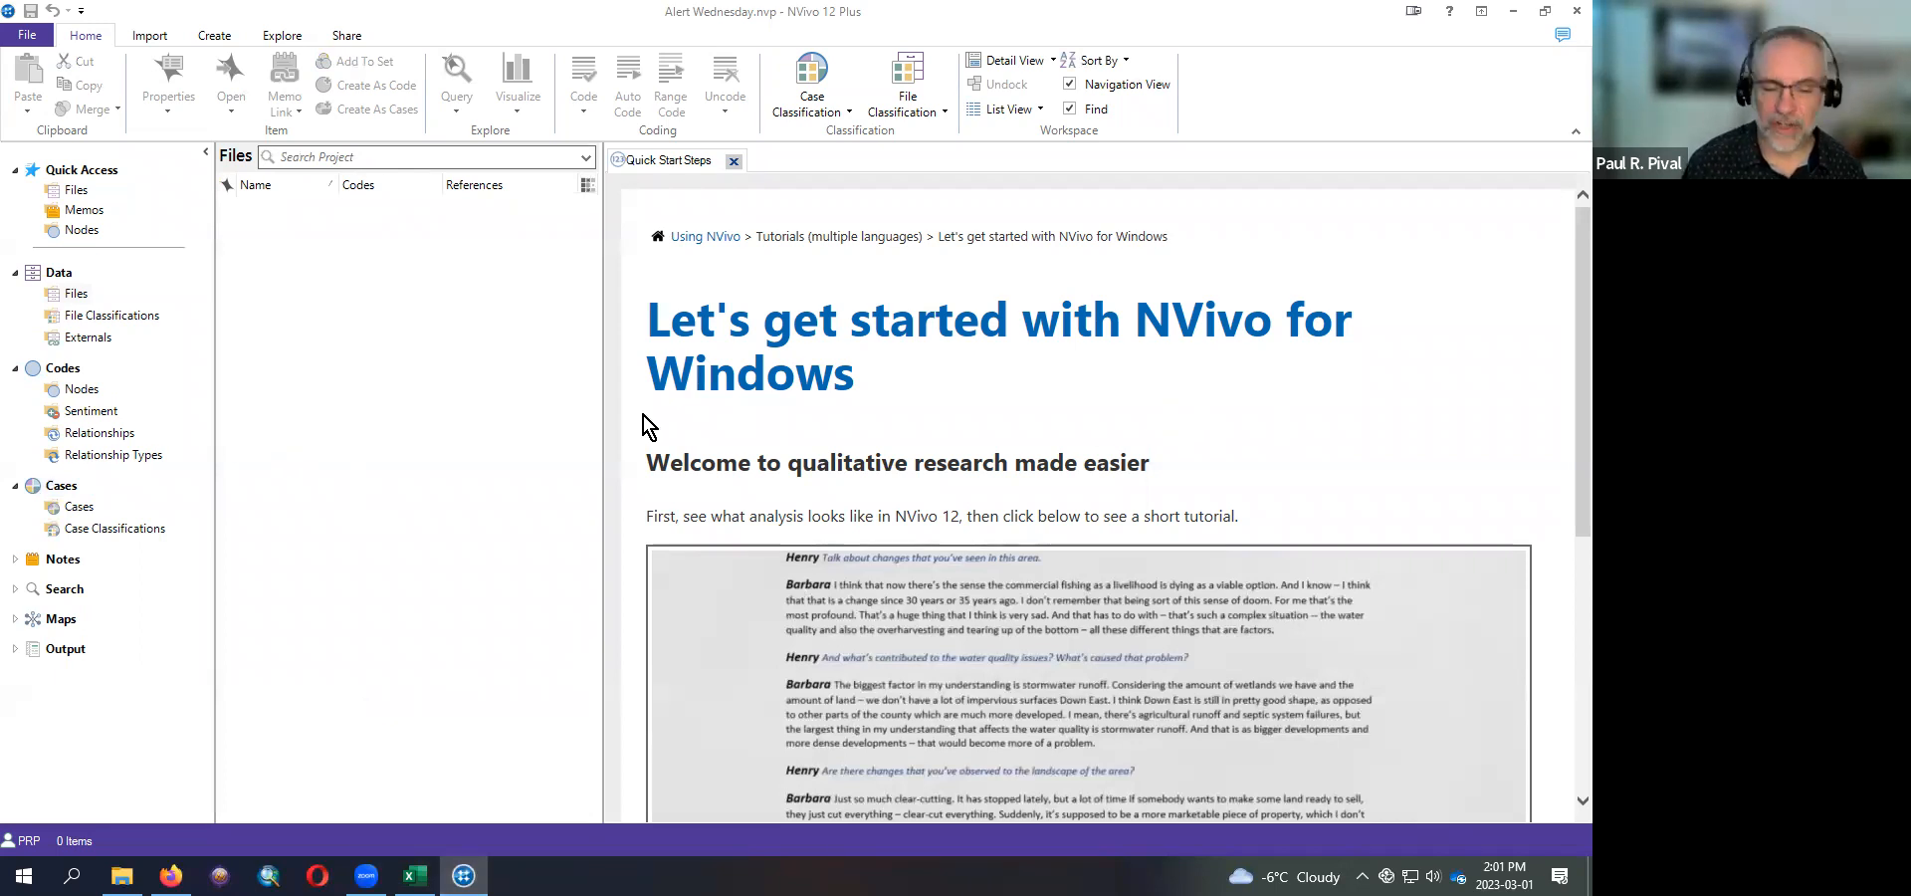
pyautogui.rightClick(342, 296)
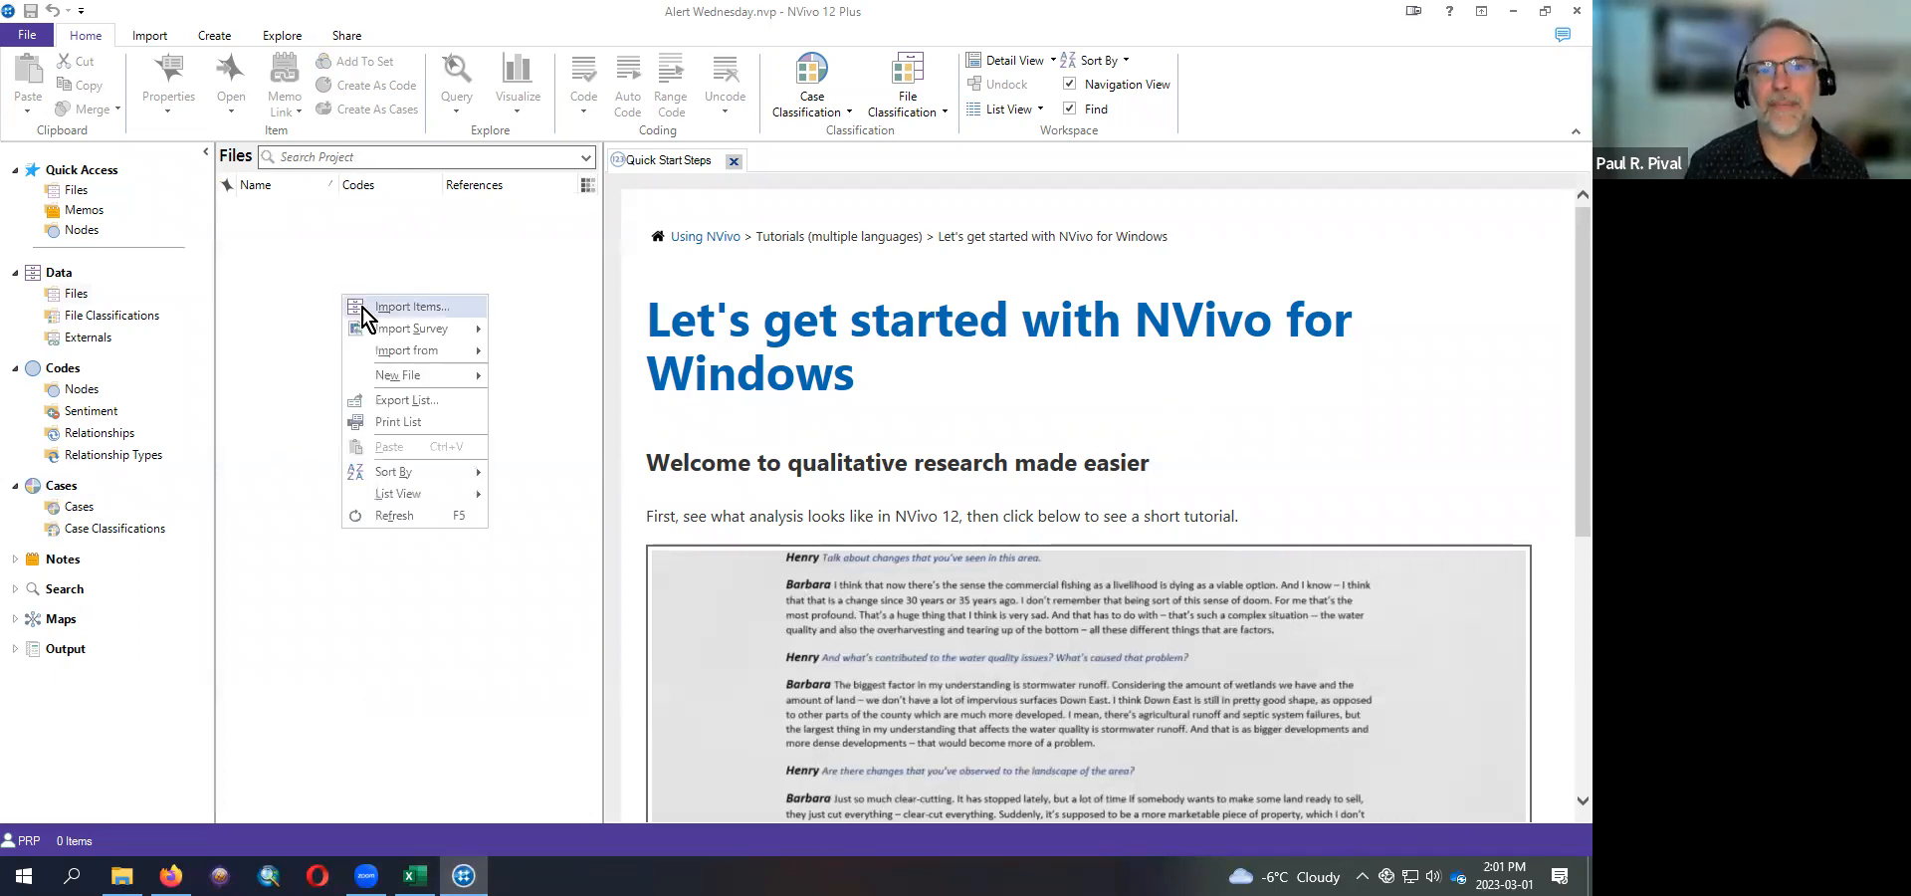
pyautogui.click(319, 581)
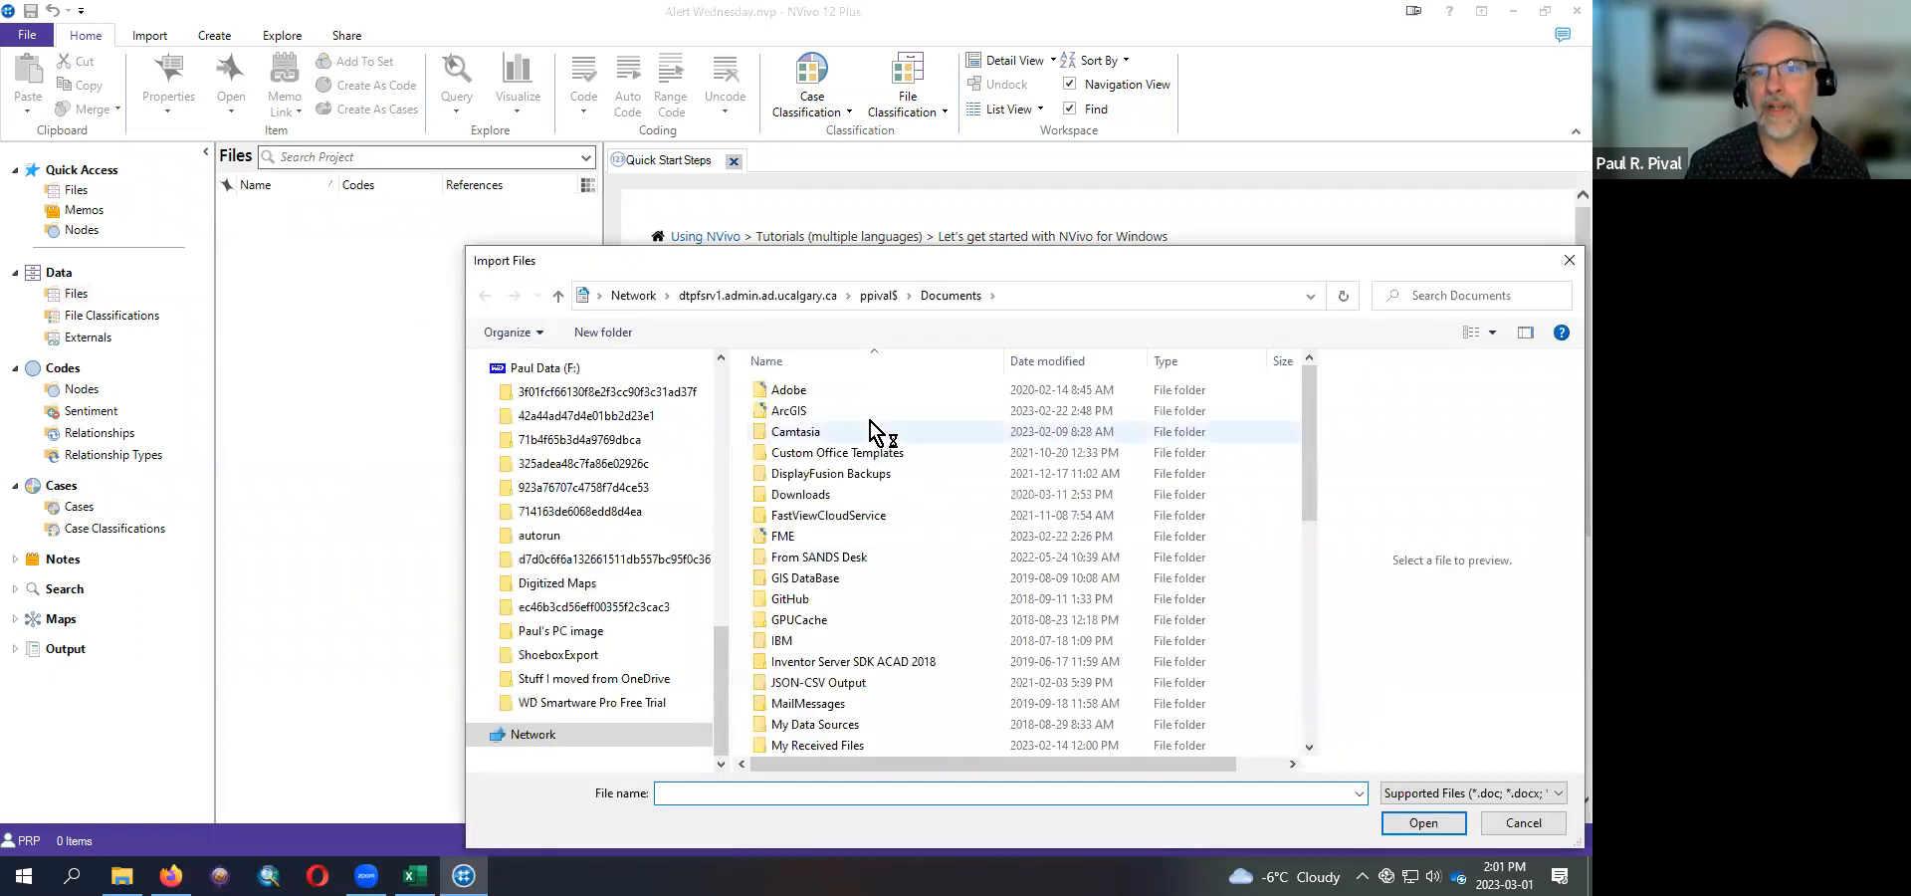
pyautogui.scroll(3, 724, 585)
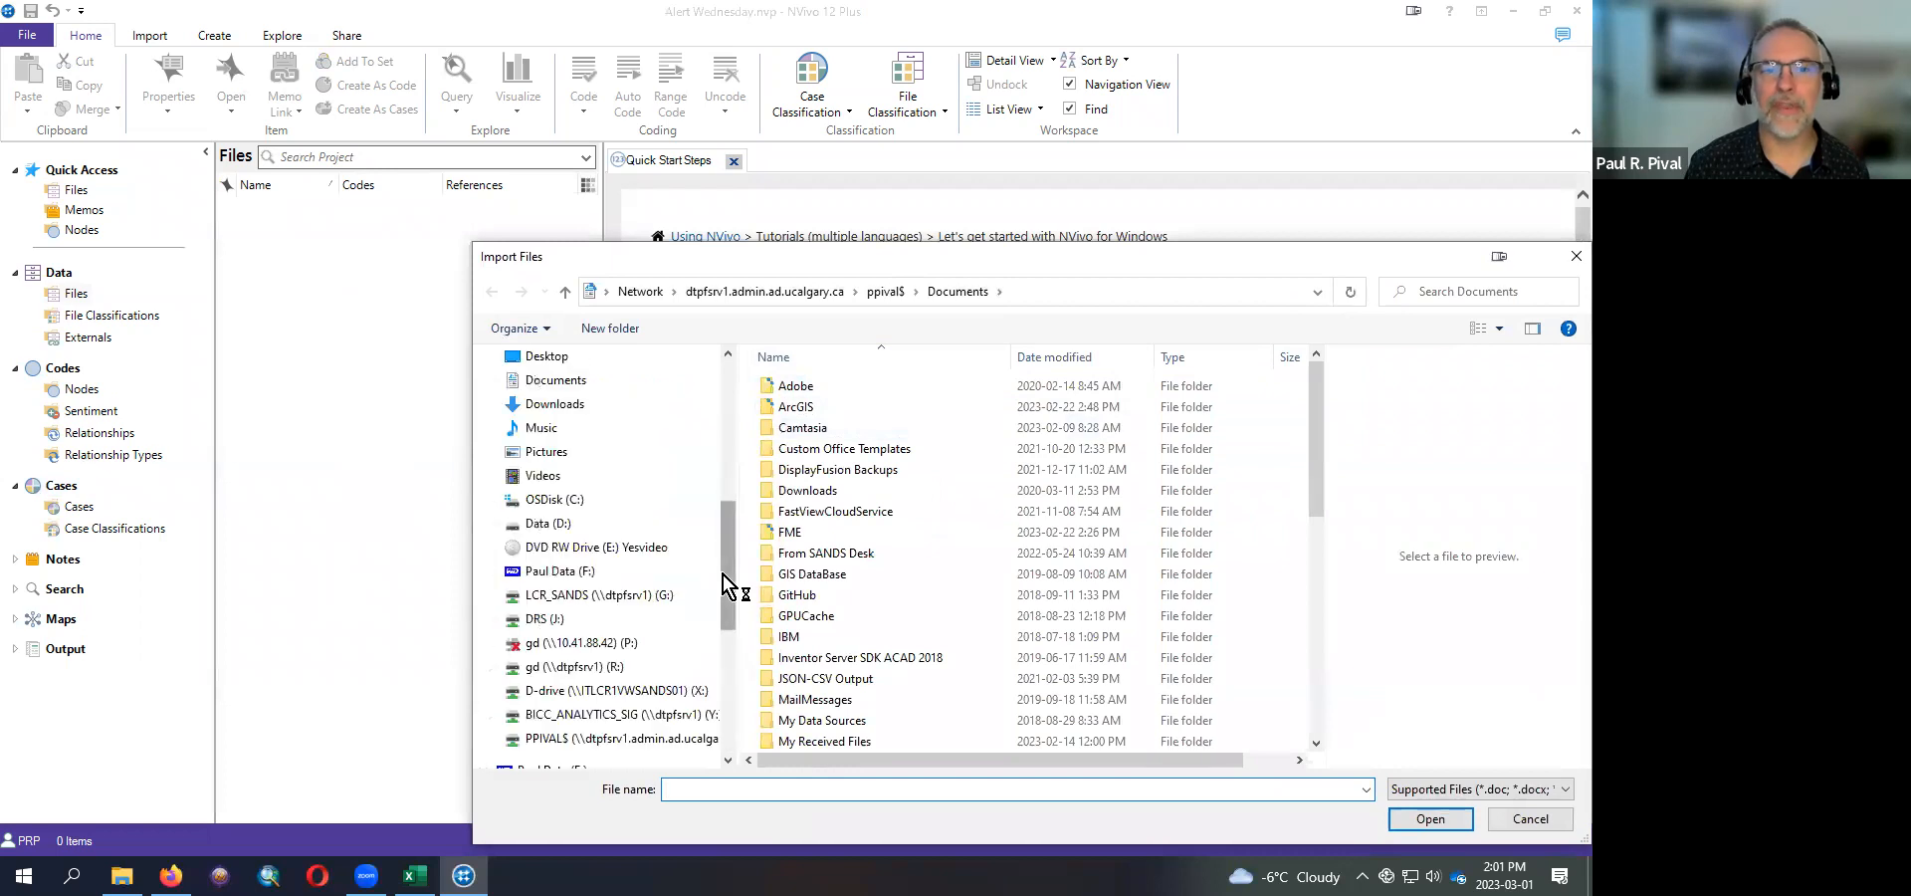
pyautogui.moveTo(724, 585); pyautogui.dragTo(716, 512)
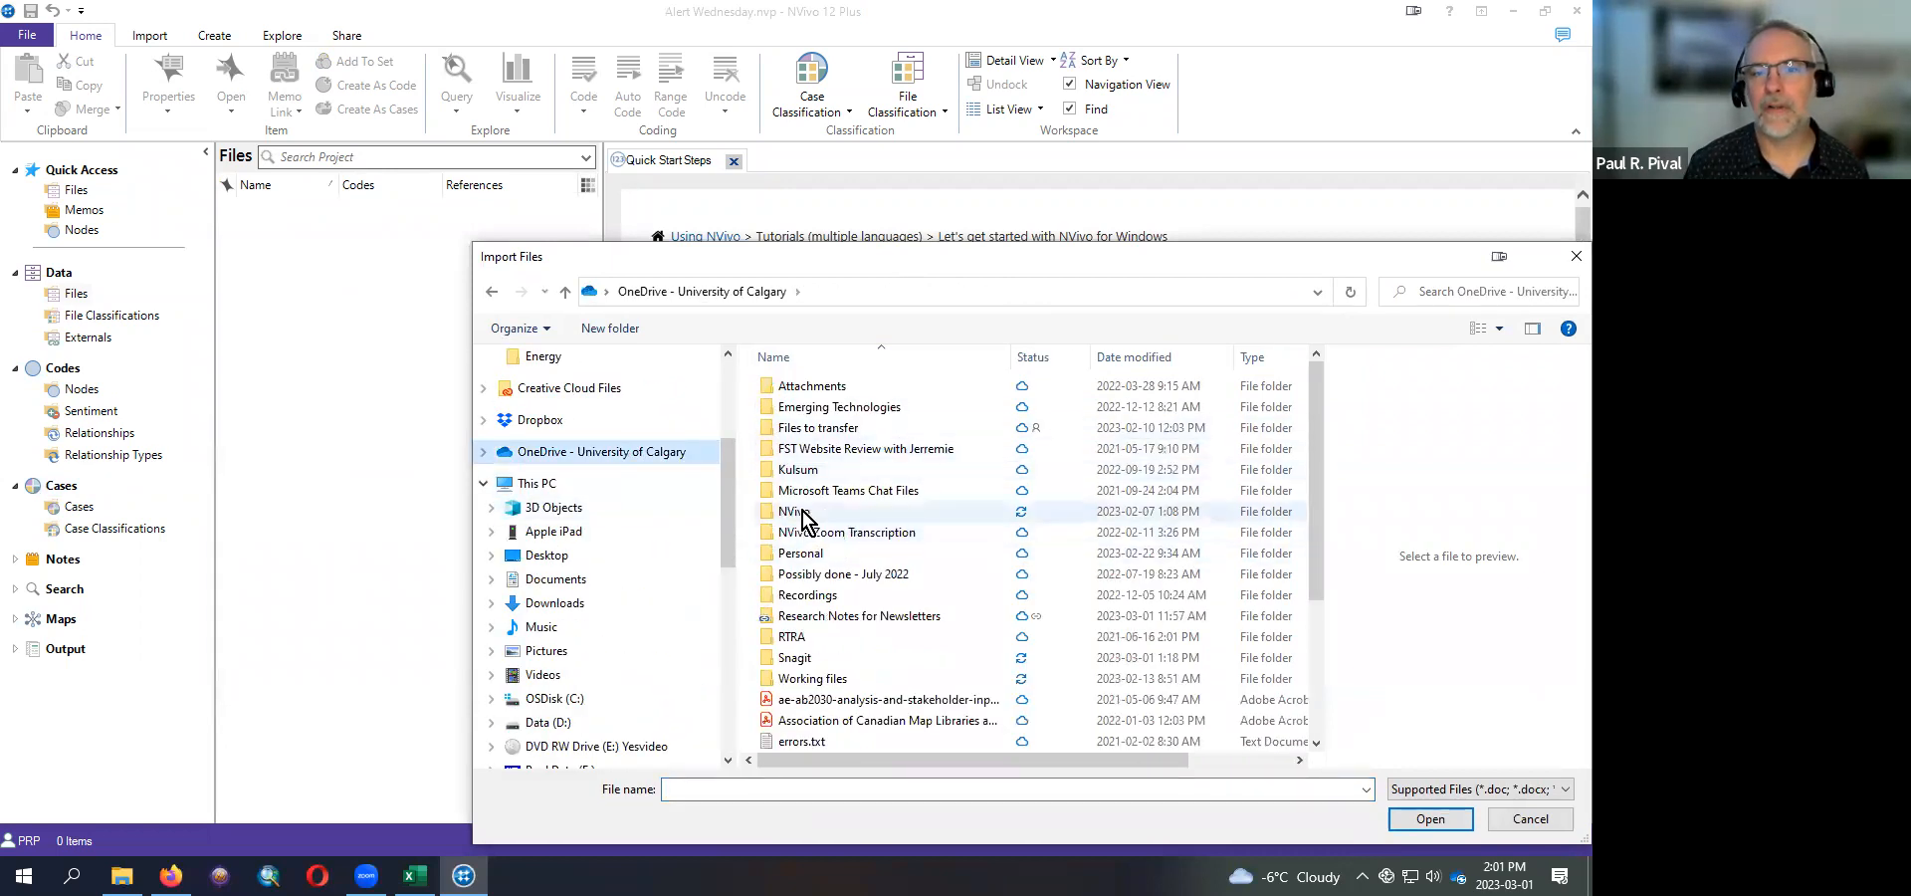
pyautogui.doubleClick(809, 513)
pyautogui.doubleClick(843, 423)
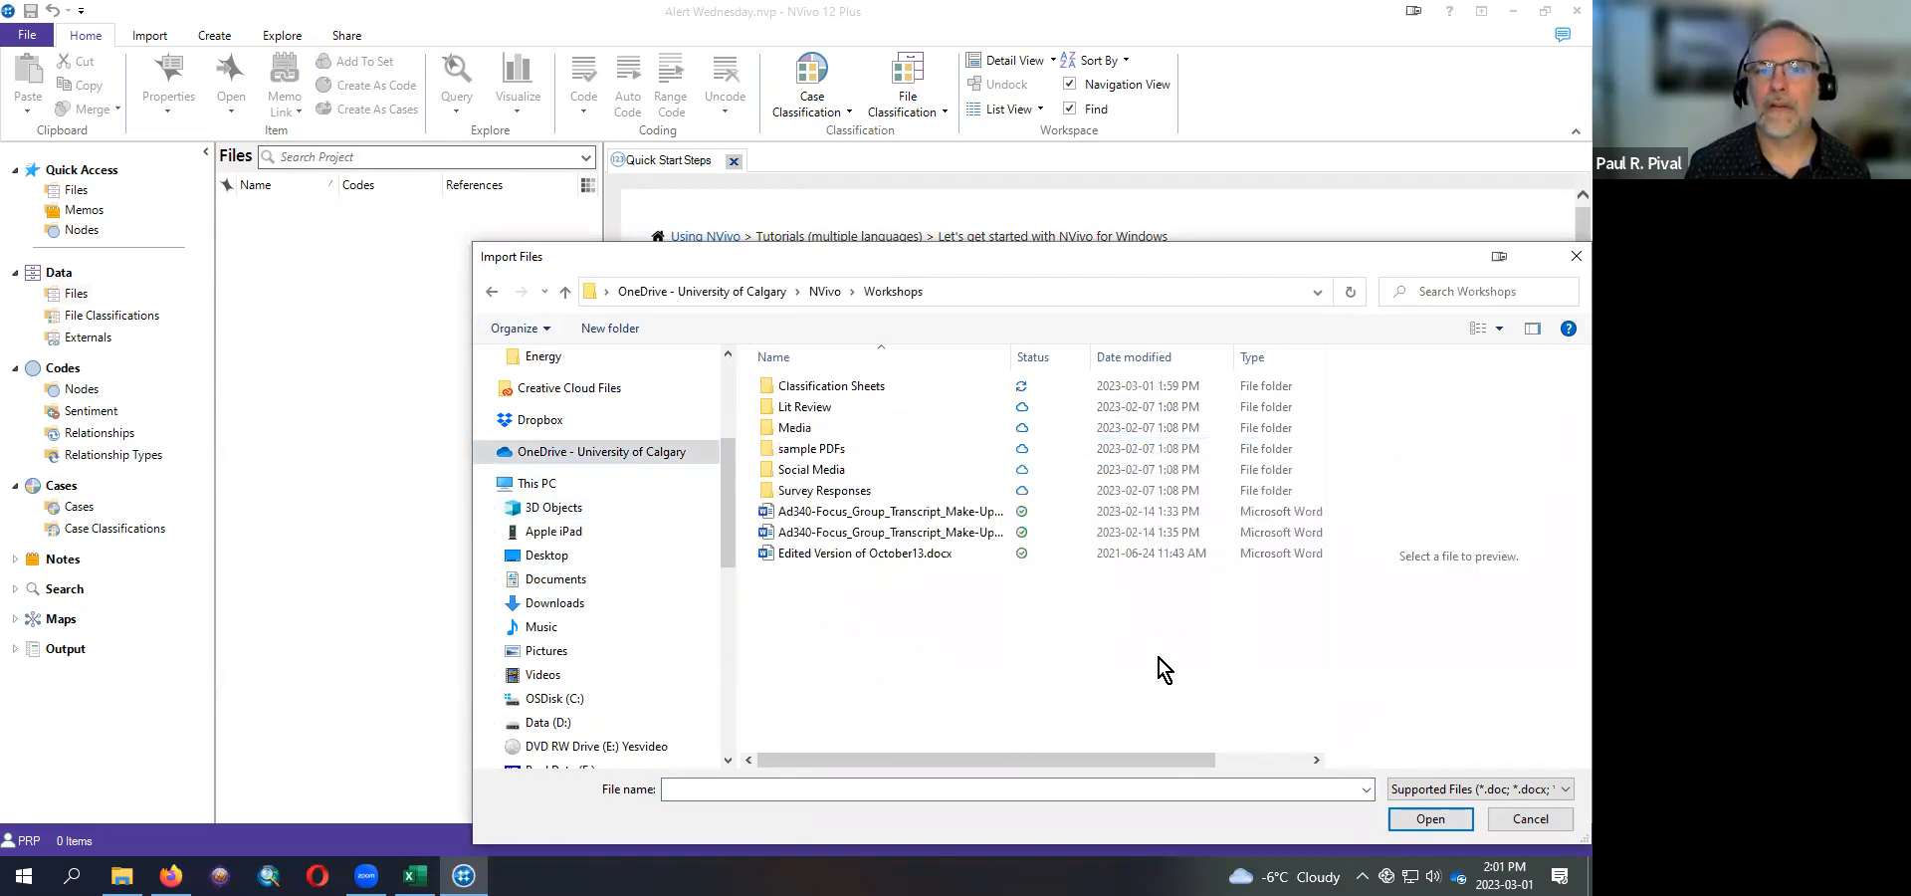
pyautogui.doubleClick(868, 387)
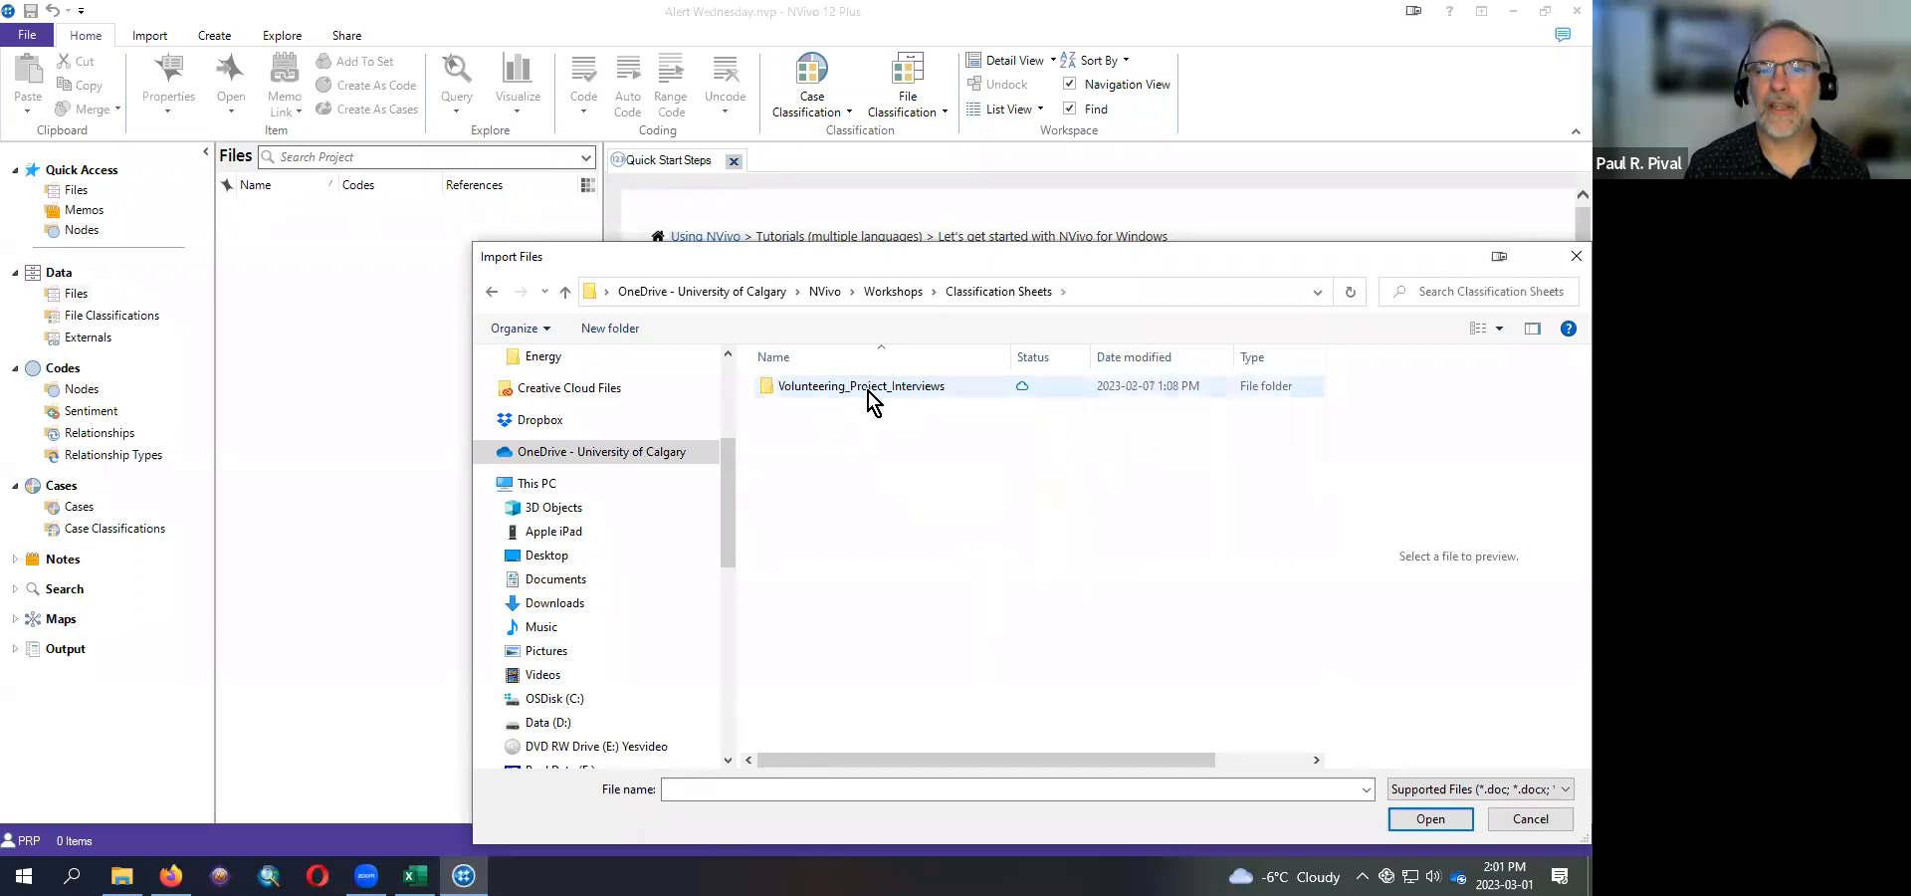
pyautogui.click(868, 387)
pyautogui.doubleClick(868, 388)
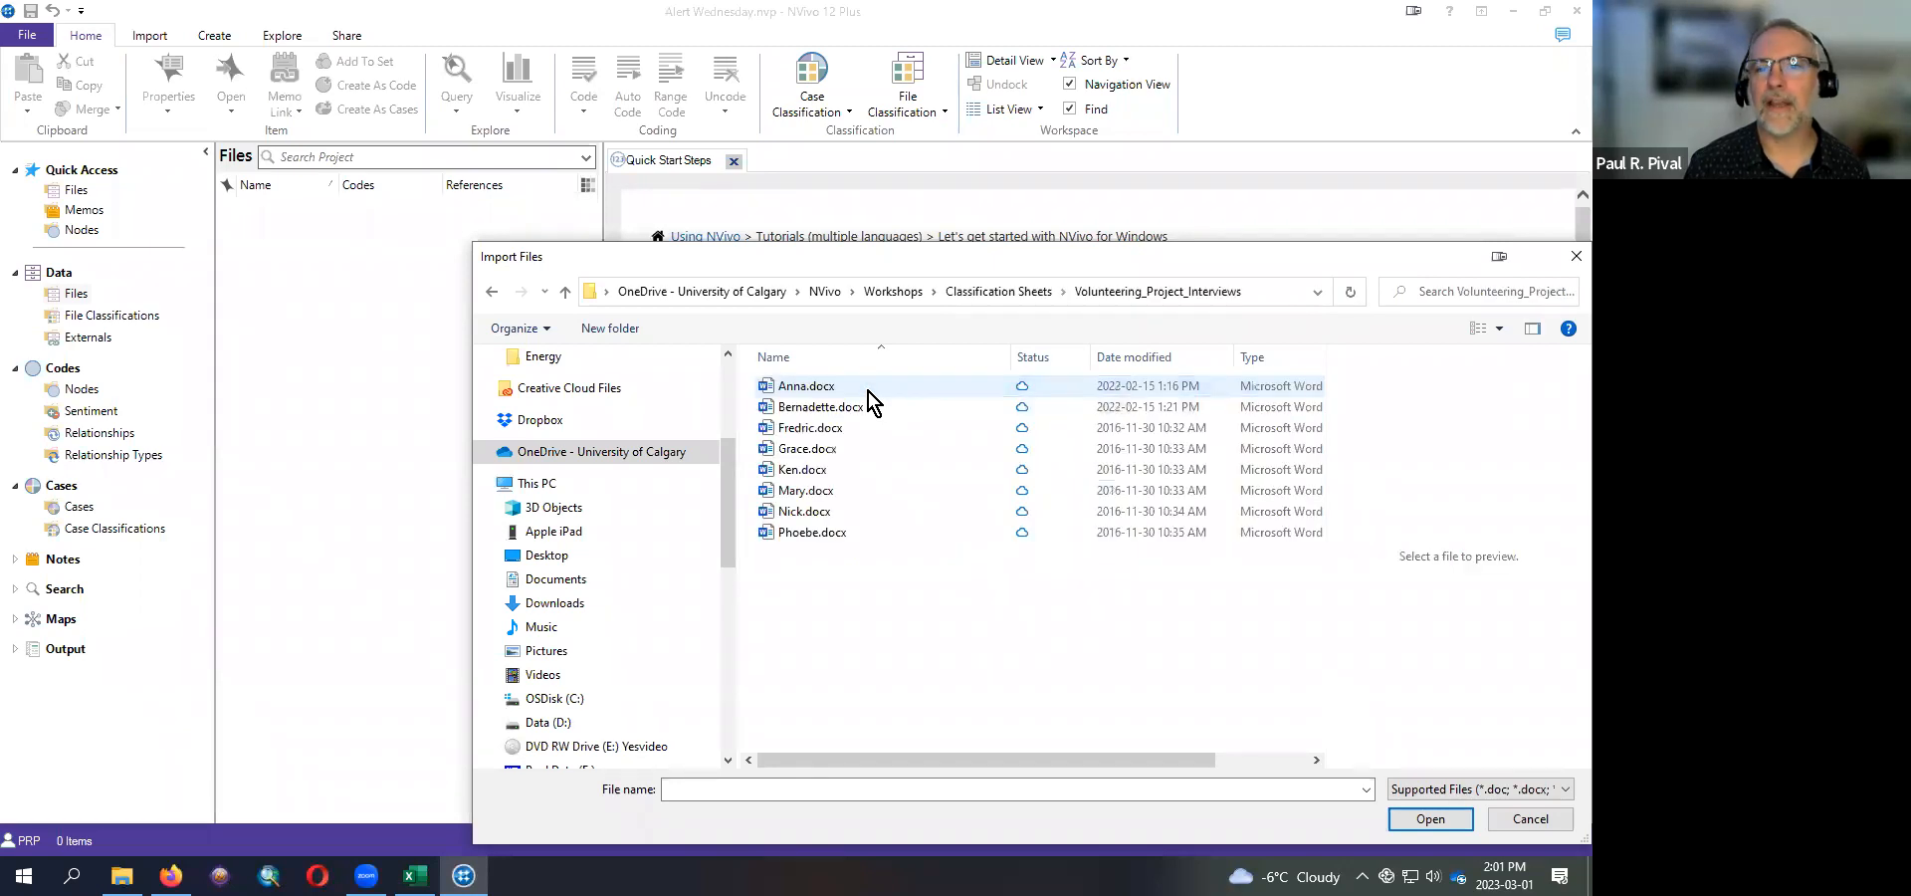
# - Import all eight Word interview transcripts from the folder without creating a case for each imported file
pyautogui.keyDown('shift'); pyautogui.click(844, 533); pyautogui.keyUp('shift')
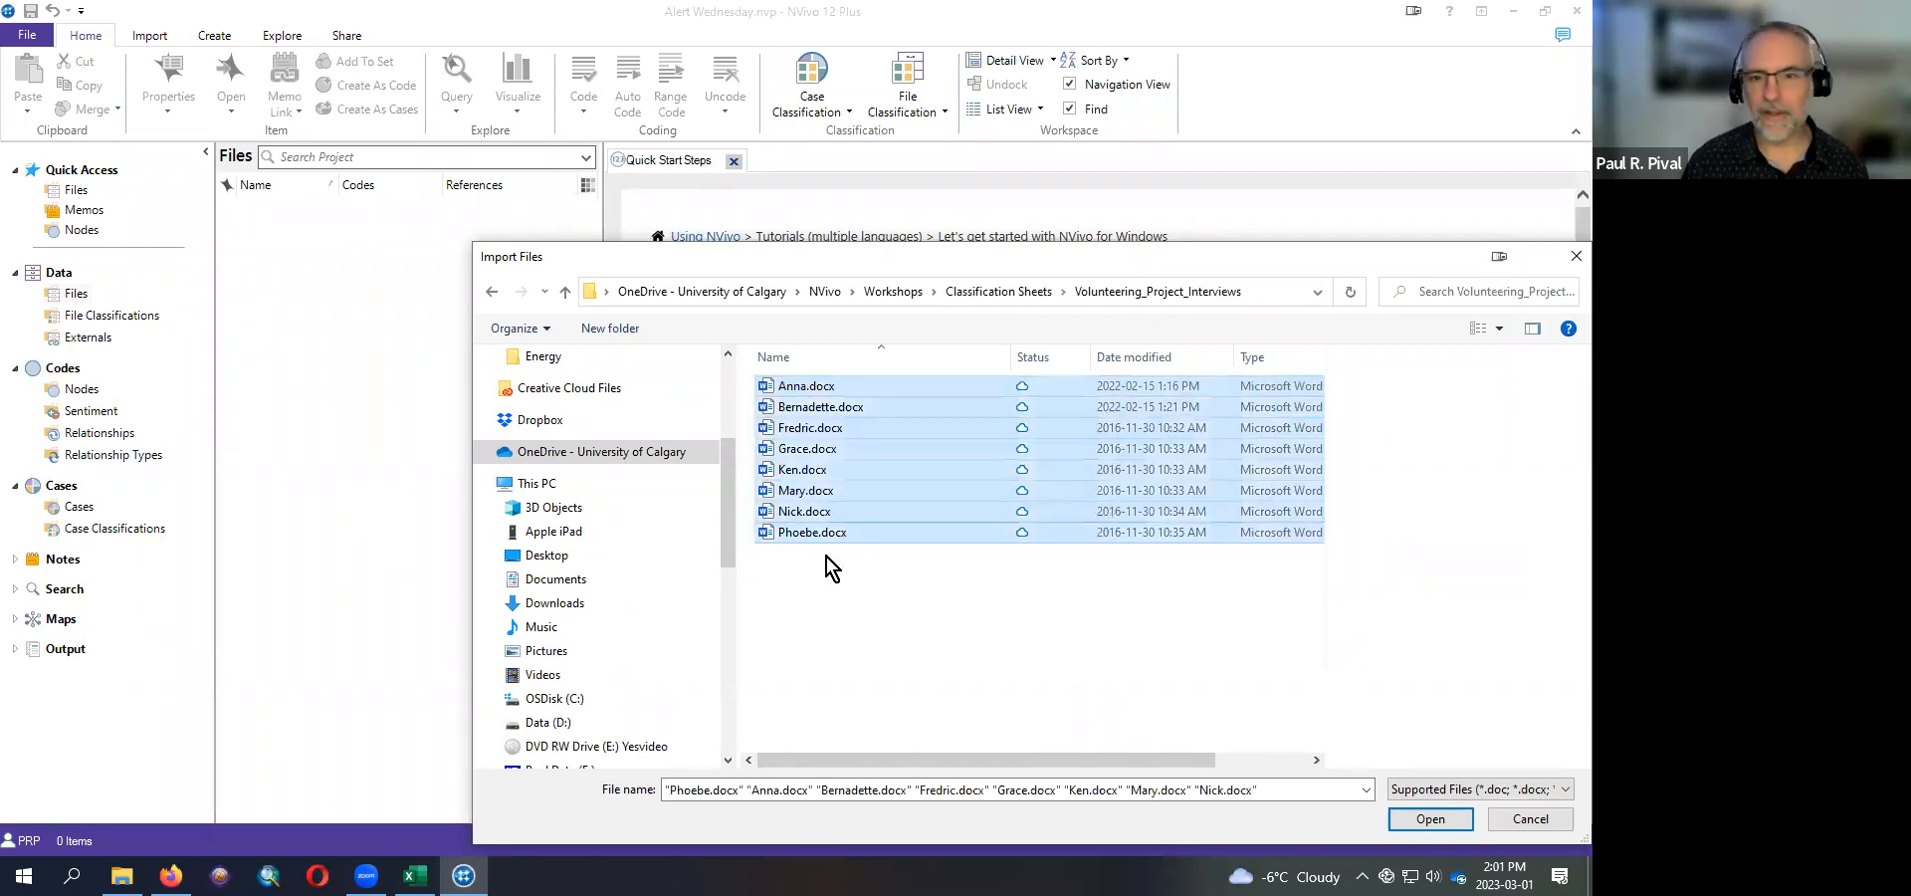
pyautogui.click(1453, 824)
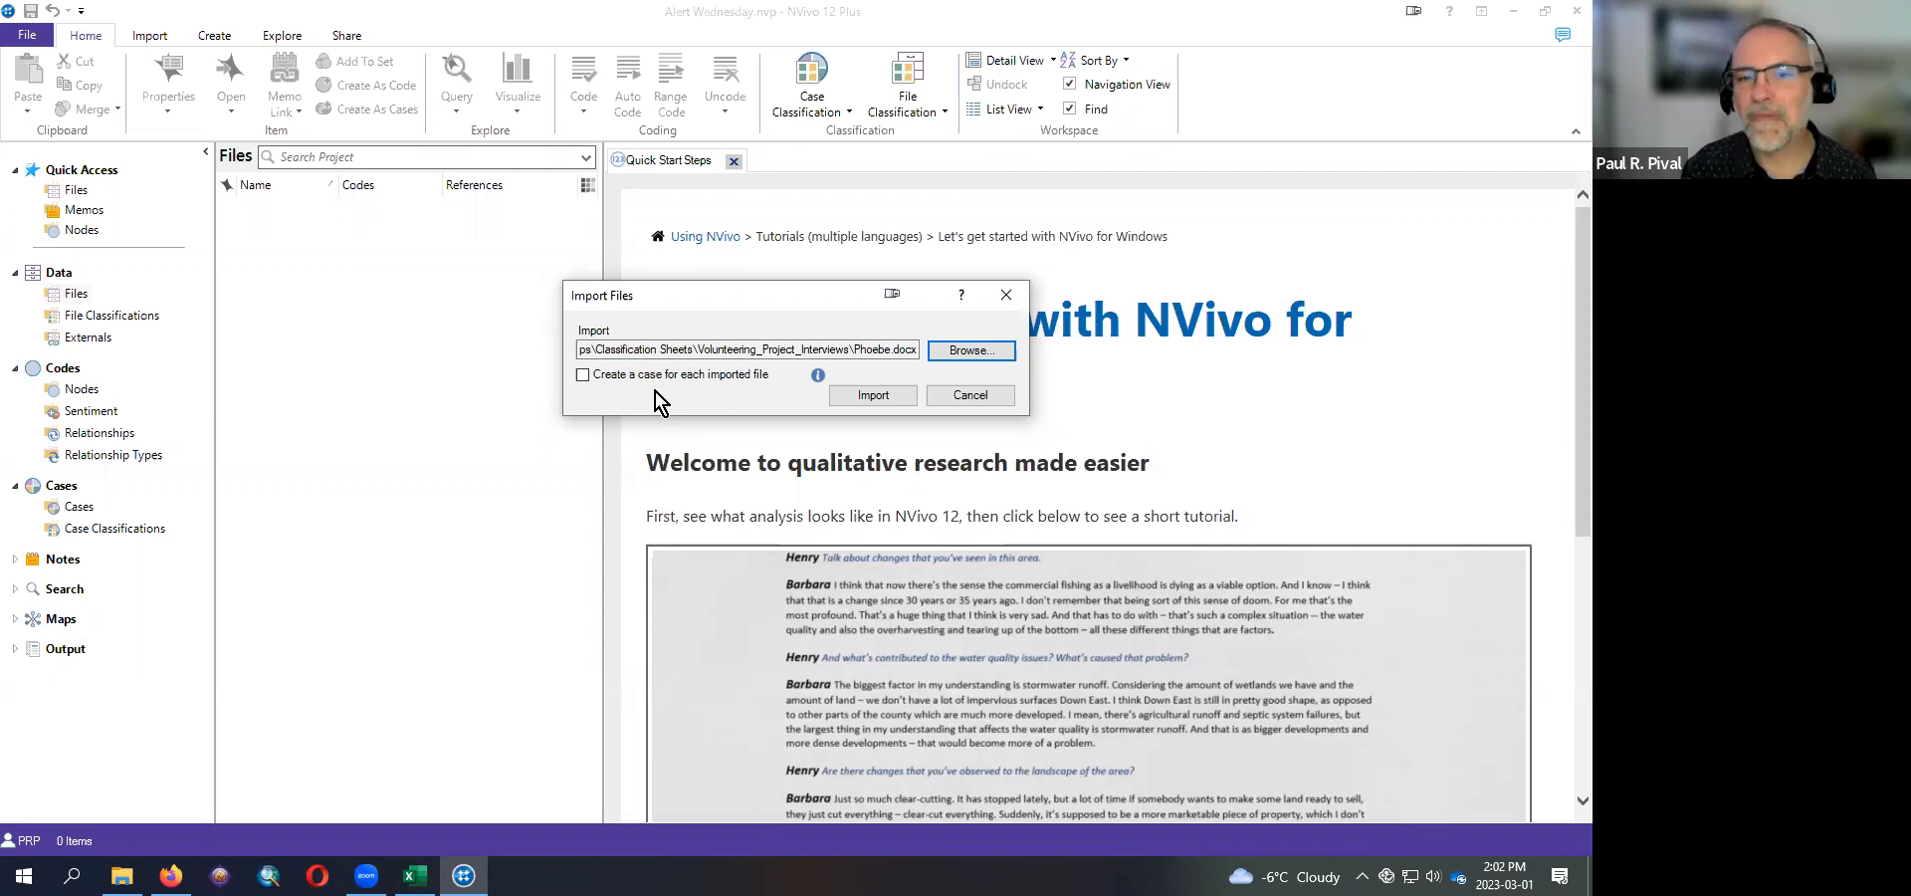
pyautogui.click(891, 394)
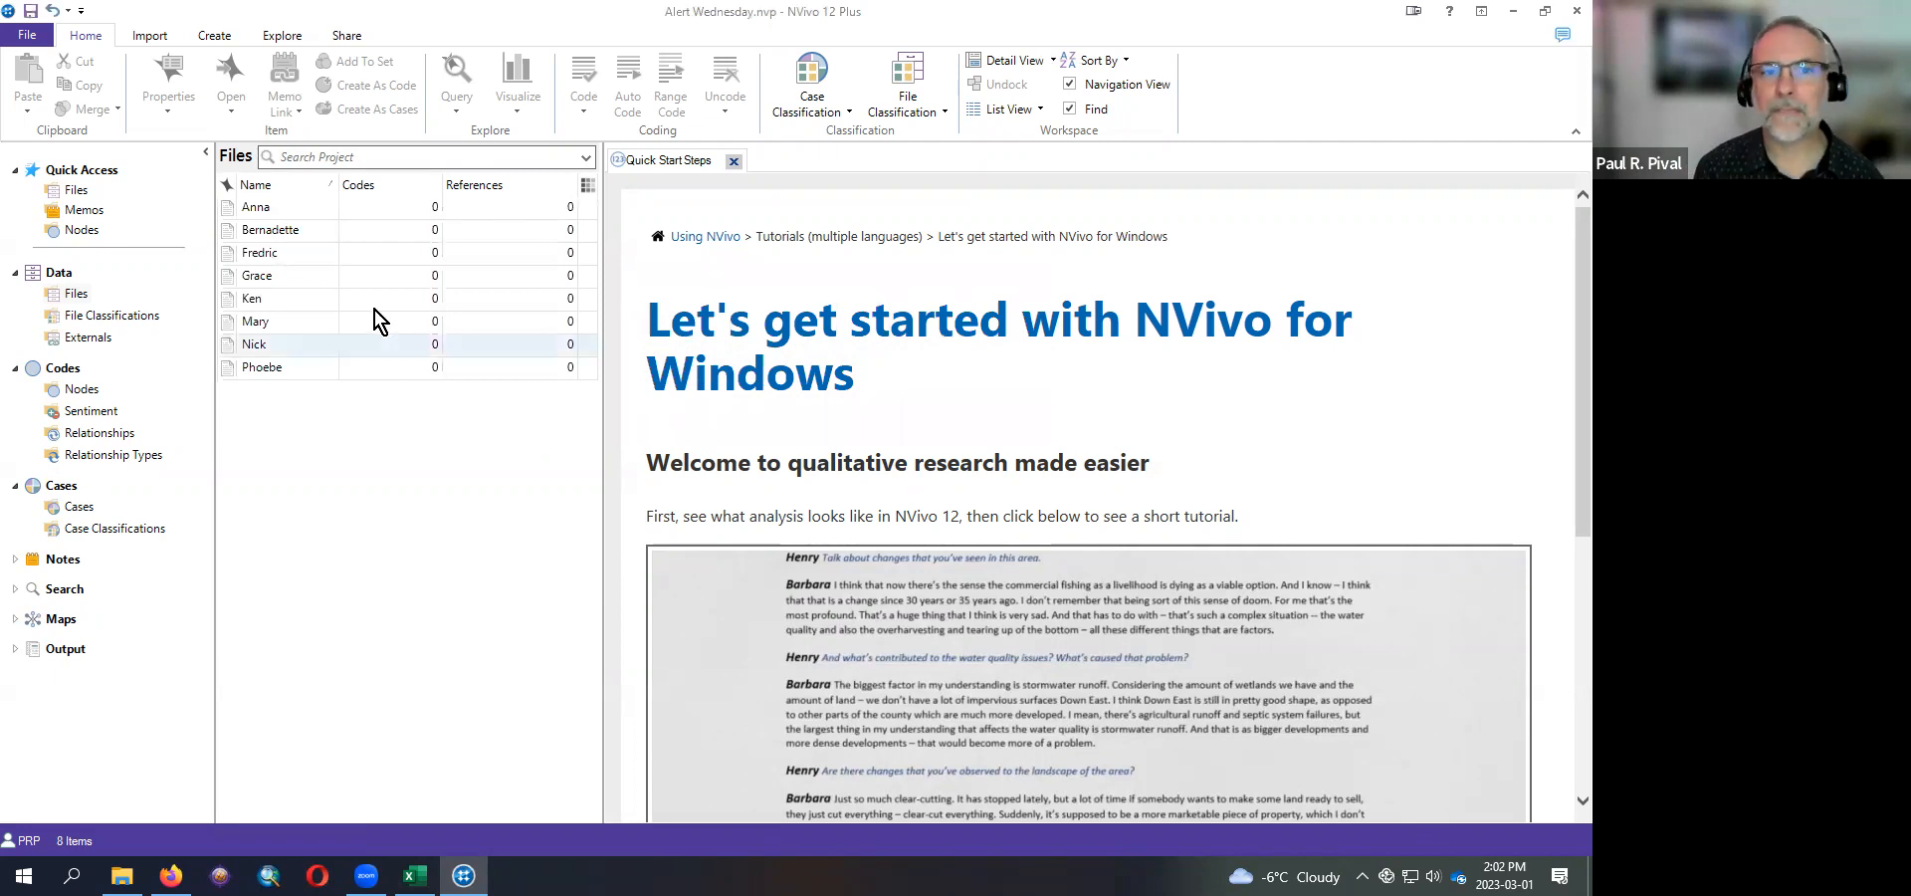
# - Open the first interview transcript in the file list and skim through its questions and answers
pyautogui.click(282, 211)
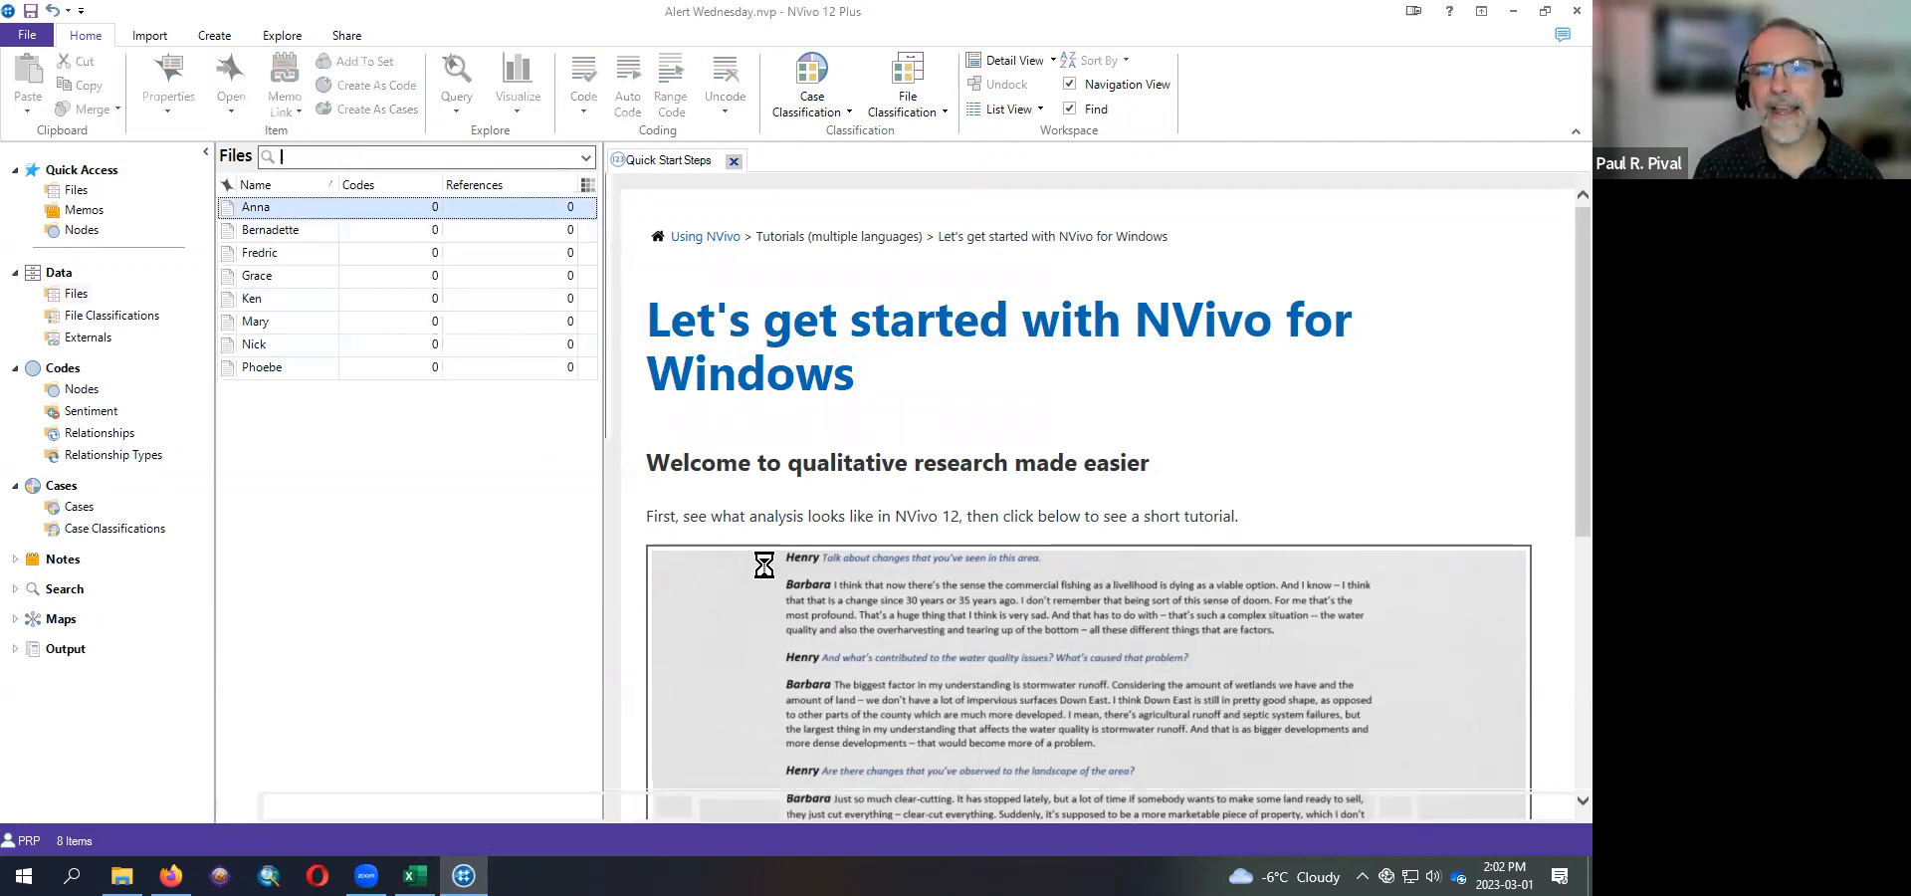
pyautogui.scroll(-4, 863, 583)
pyautogui.scroll(3, 863, 583)
pyautogui.scroll(-20, 863, 584)
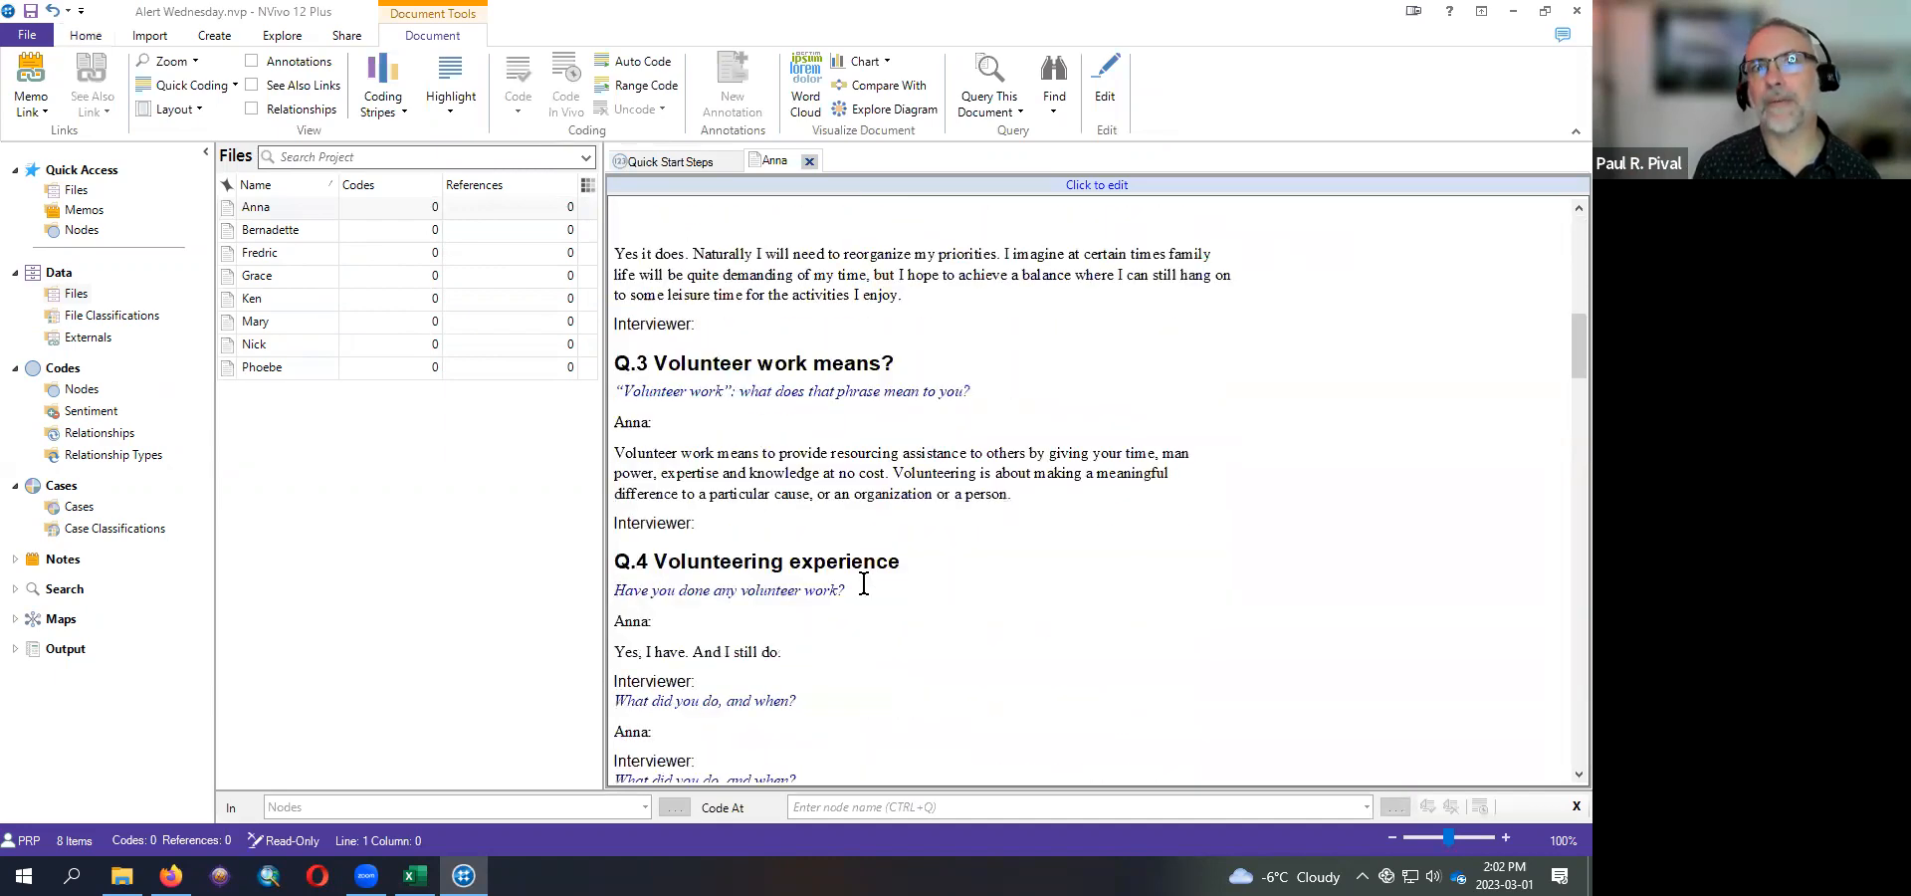
pyautogui.scroll(15, 863, 583)
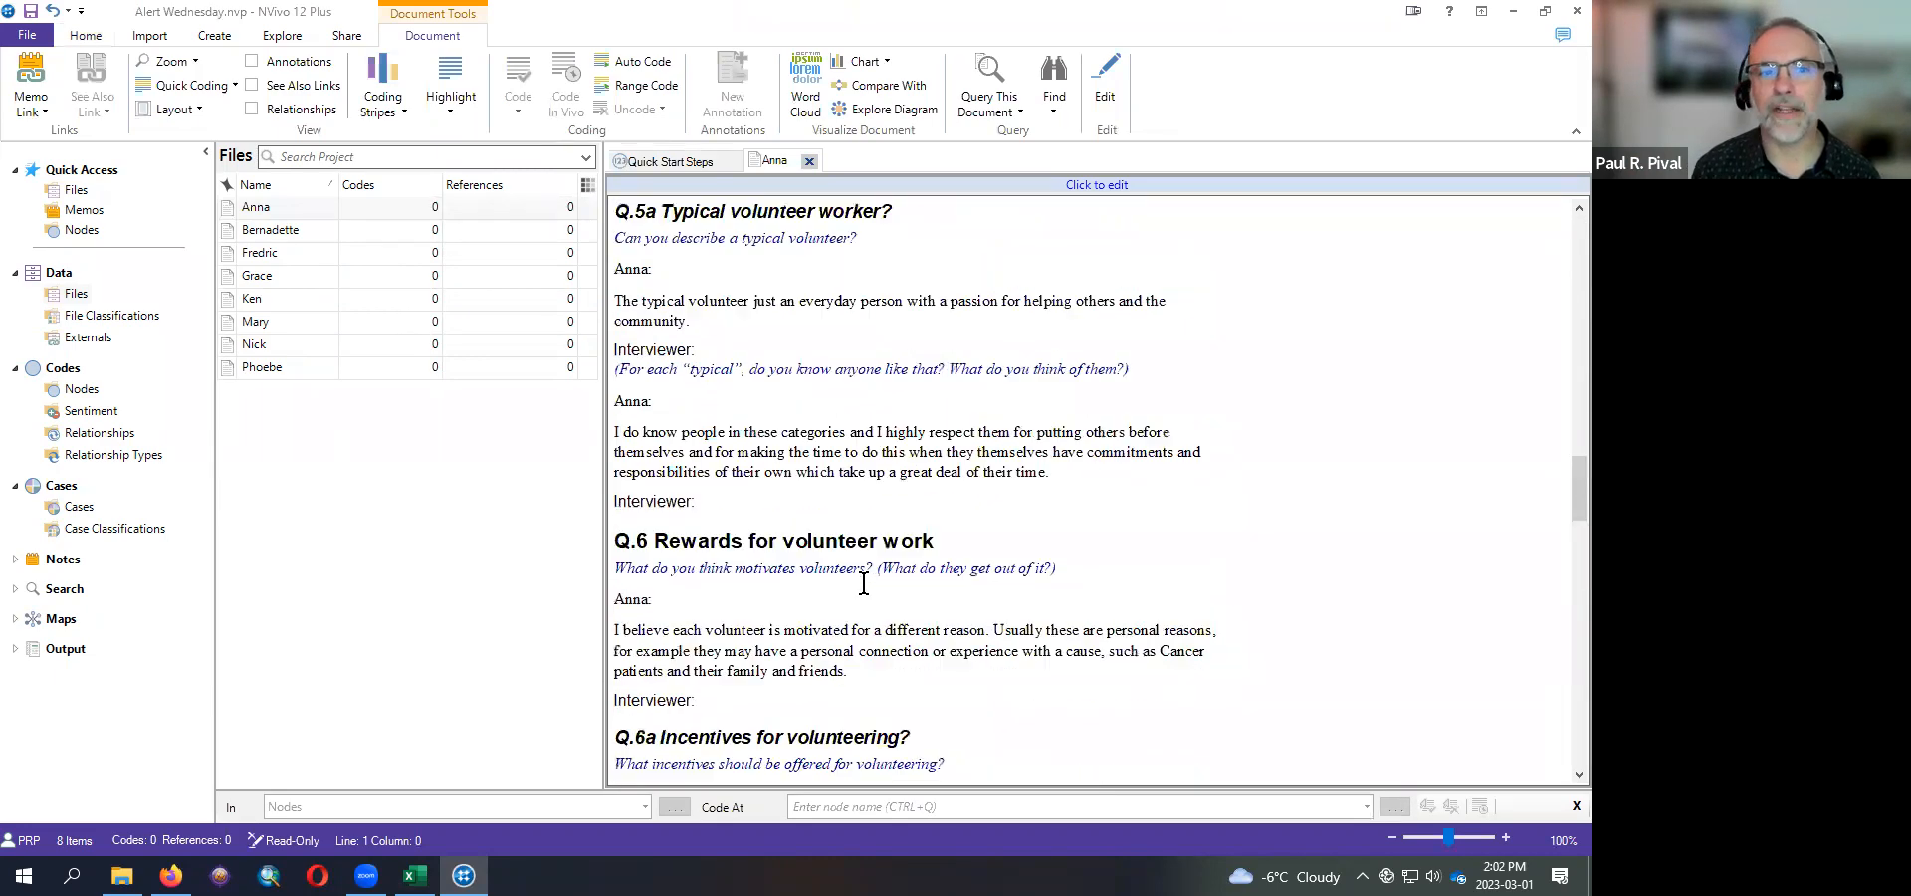
# - Look through the project's Case Classifications and Cases lists
pyautogui.click(79, 505)
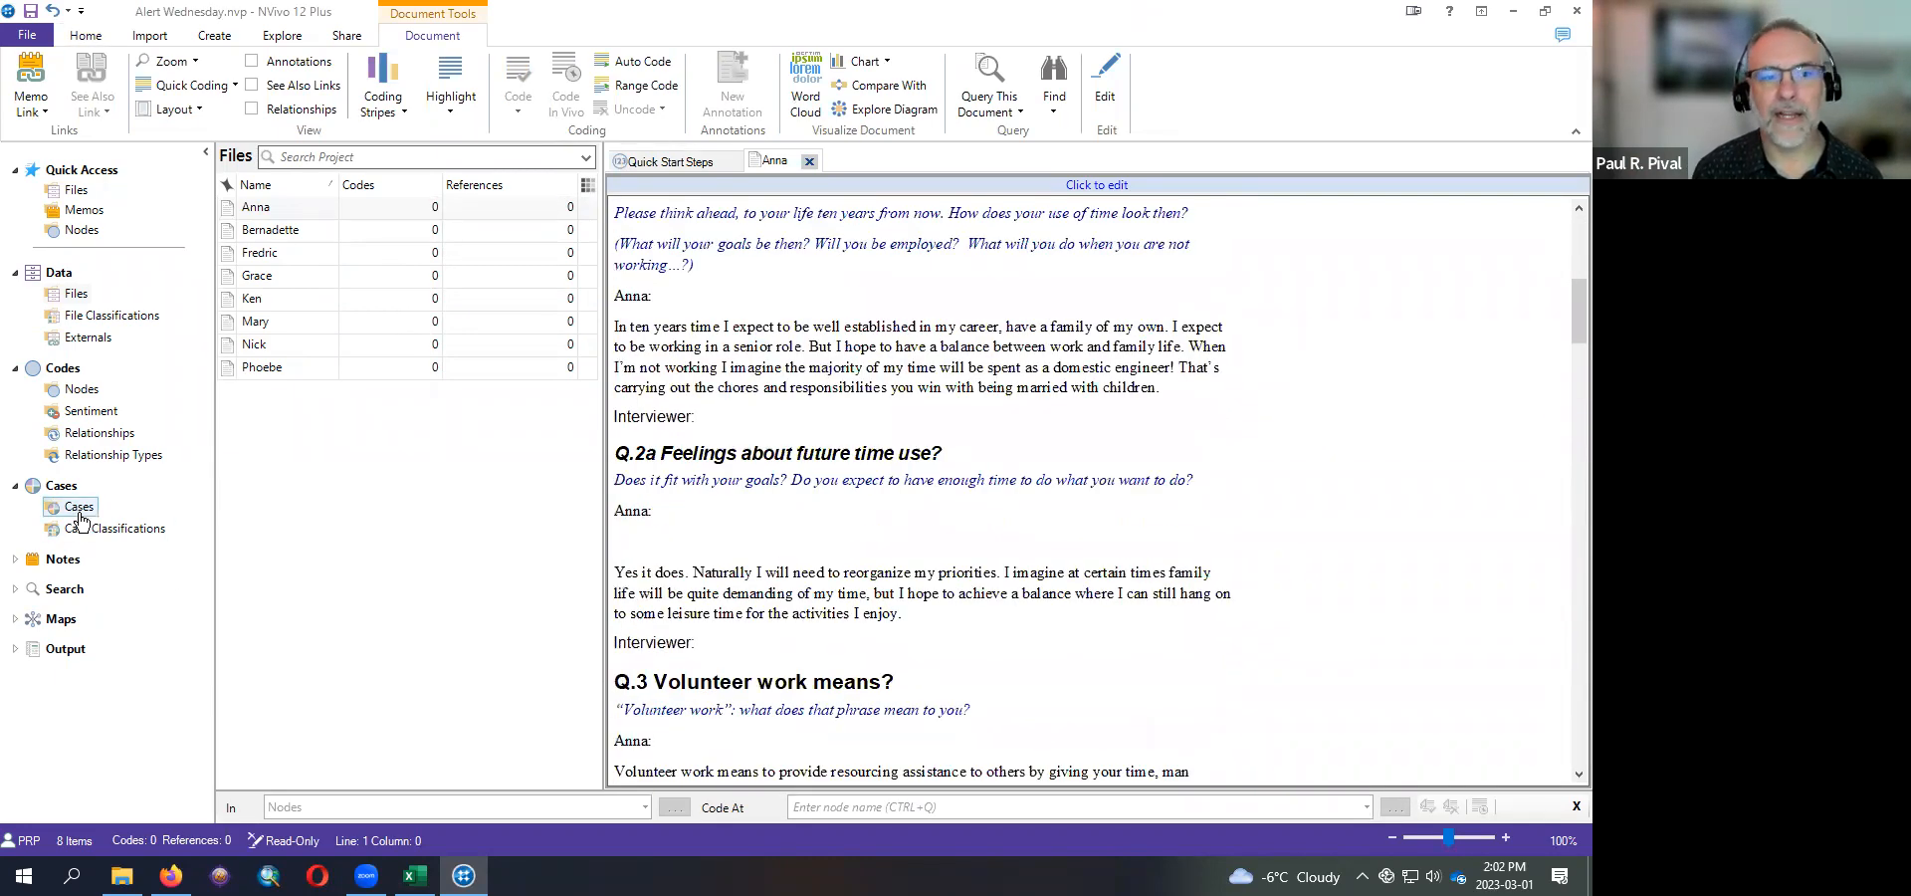
pyautogui.click(97, 528)
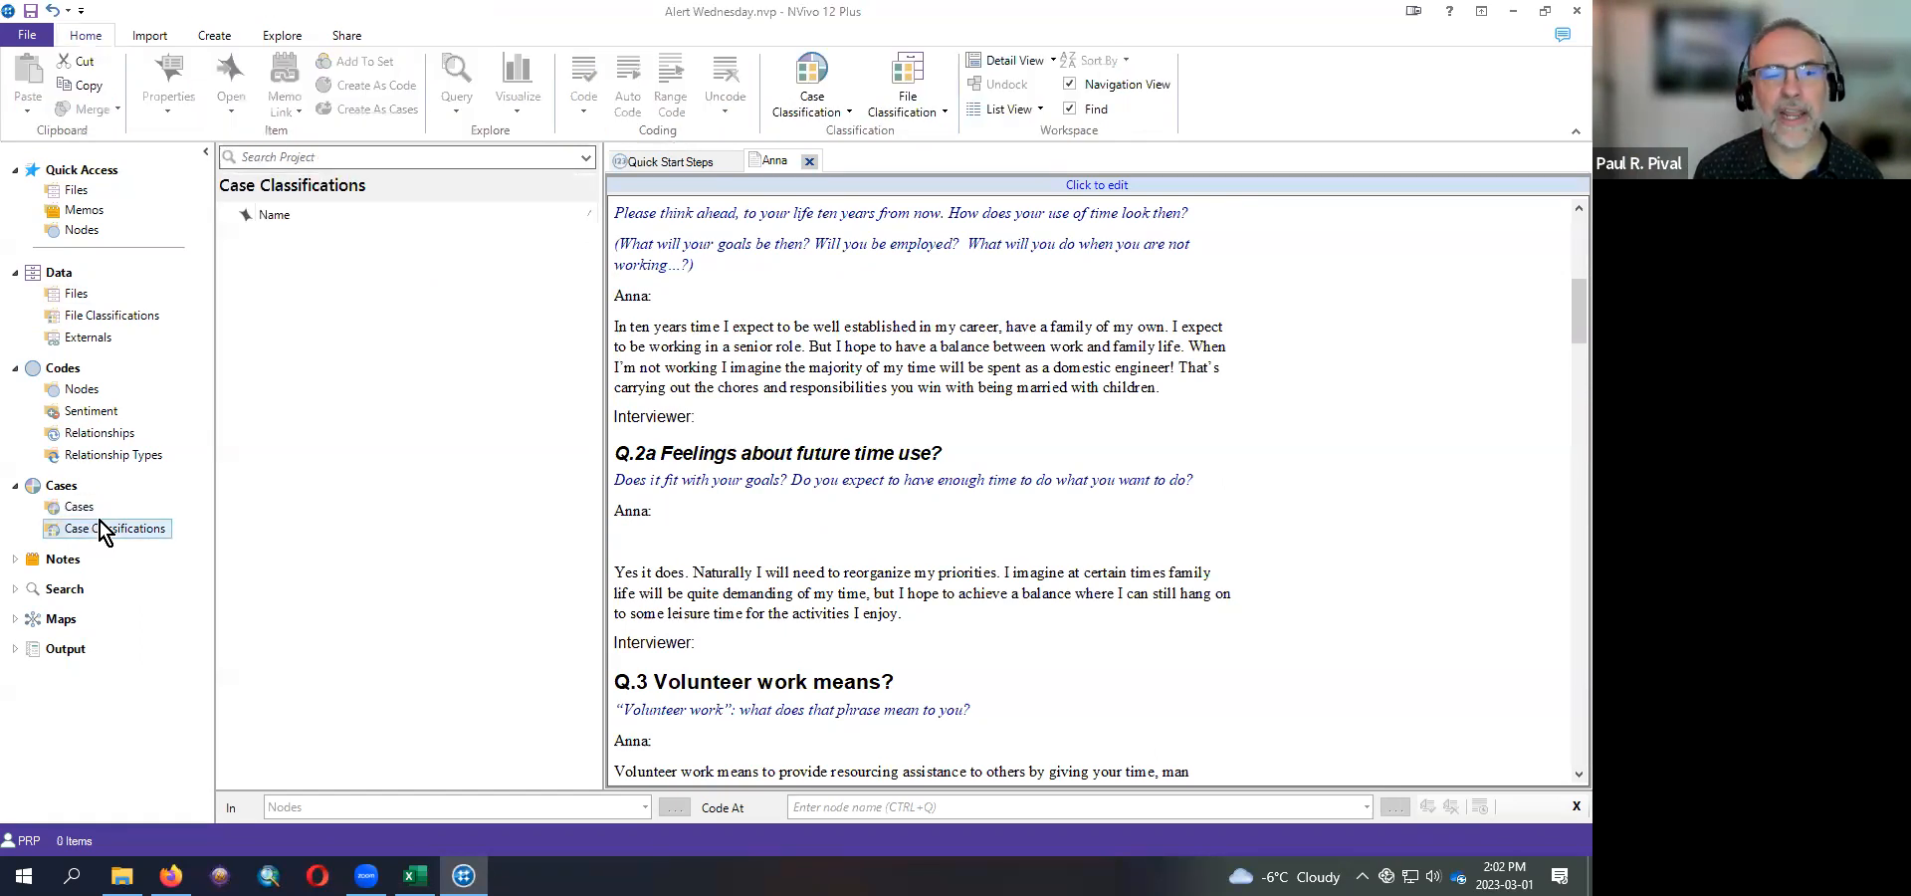
pyautogui.click(85, 506)
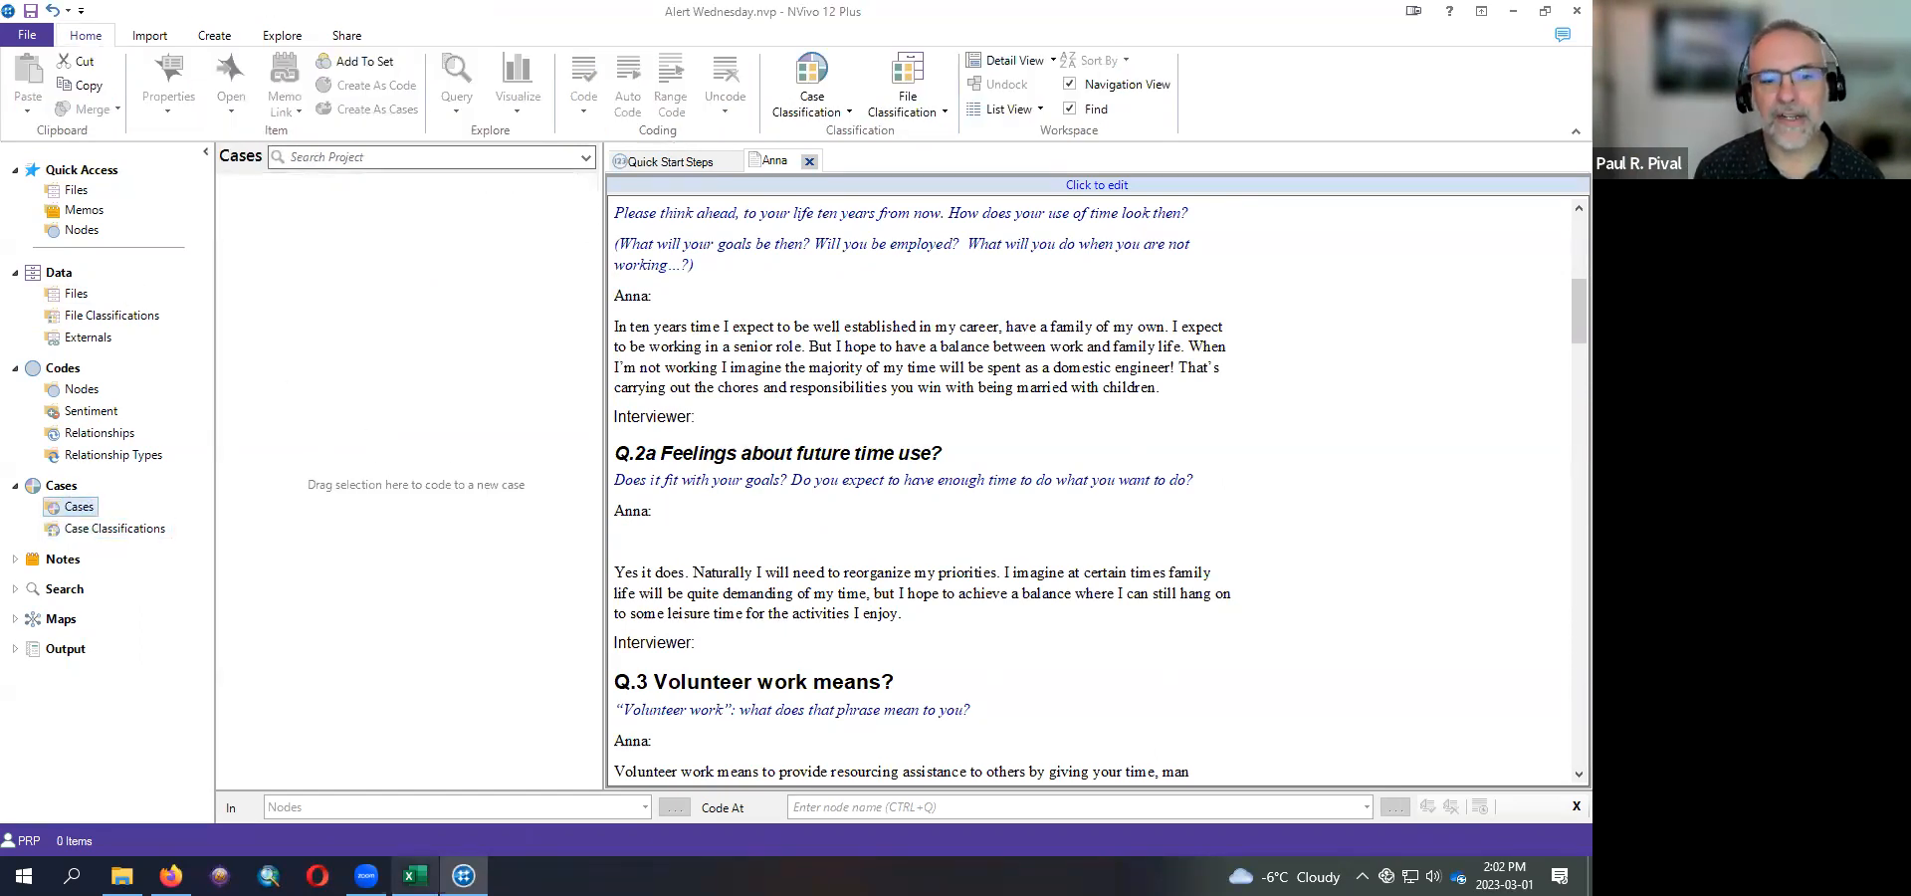
# - Switch to Excel, close the Volunteering Classification Sheet - Person.xlsx workbook and return to the NVivo project
pyautogui.click(414, 876)
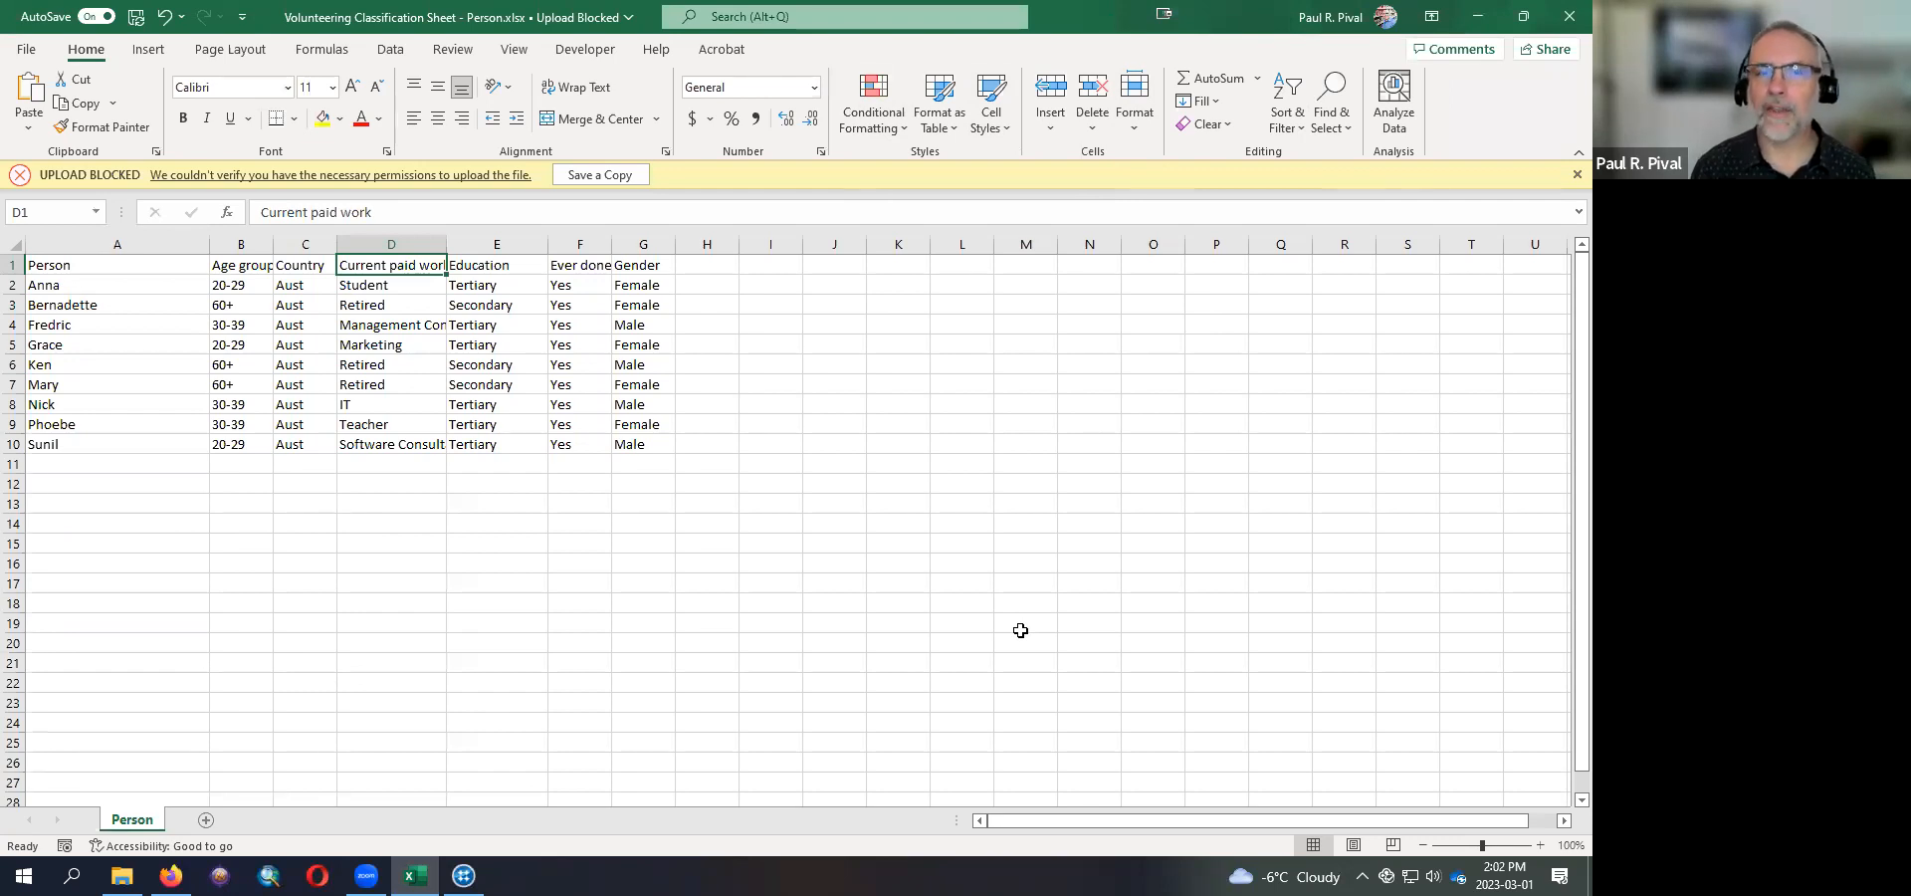
pyautogui.click(1570, 16)
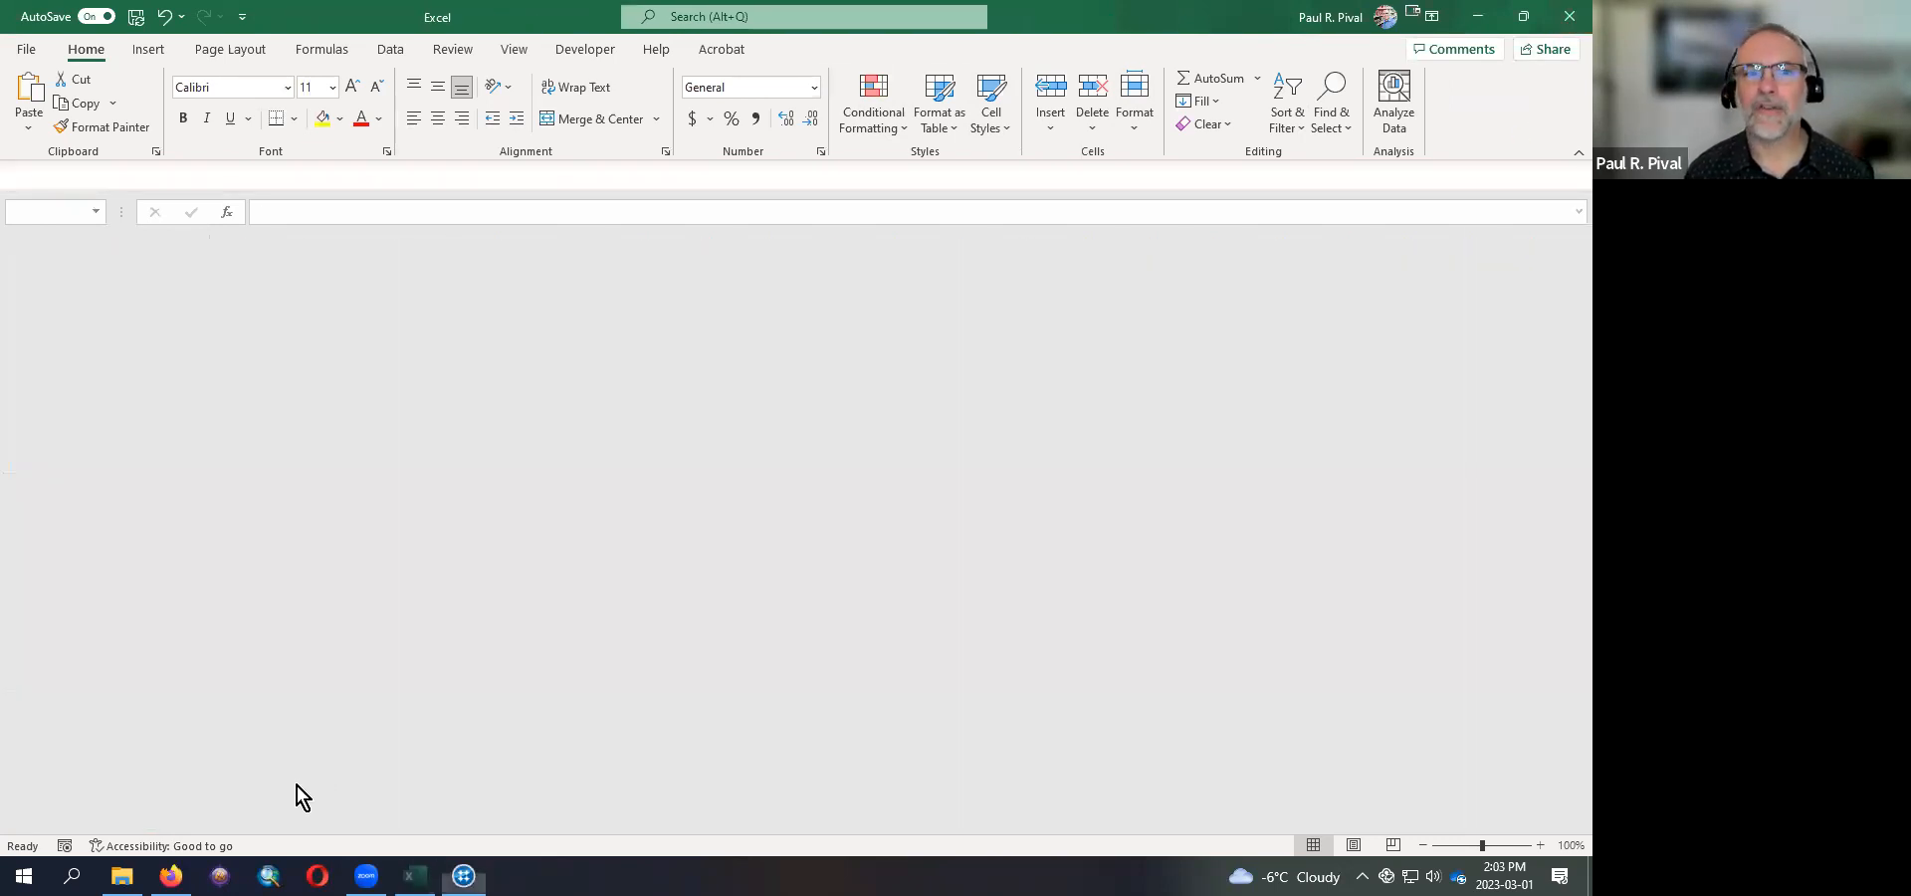
pyautogui.click(408, 464)
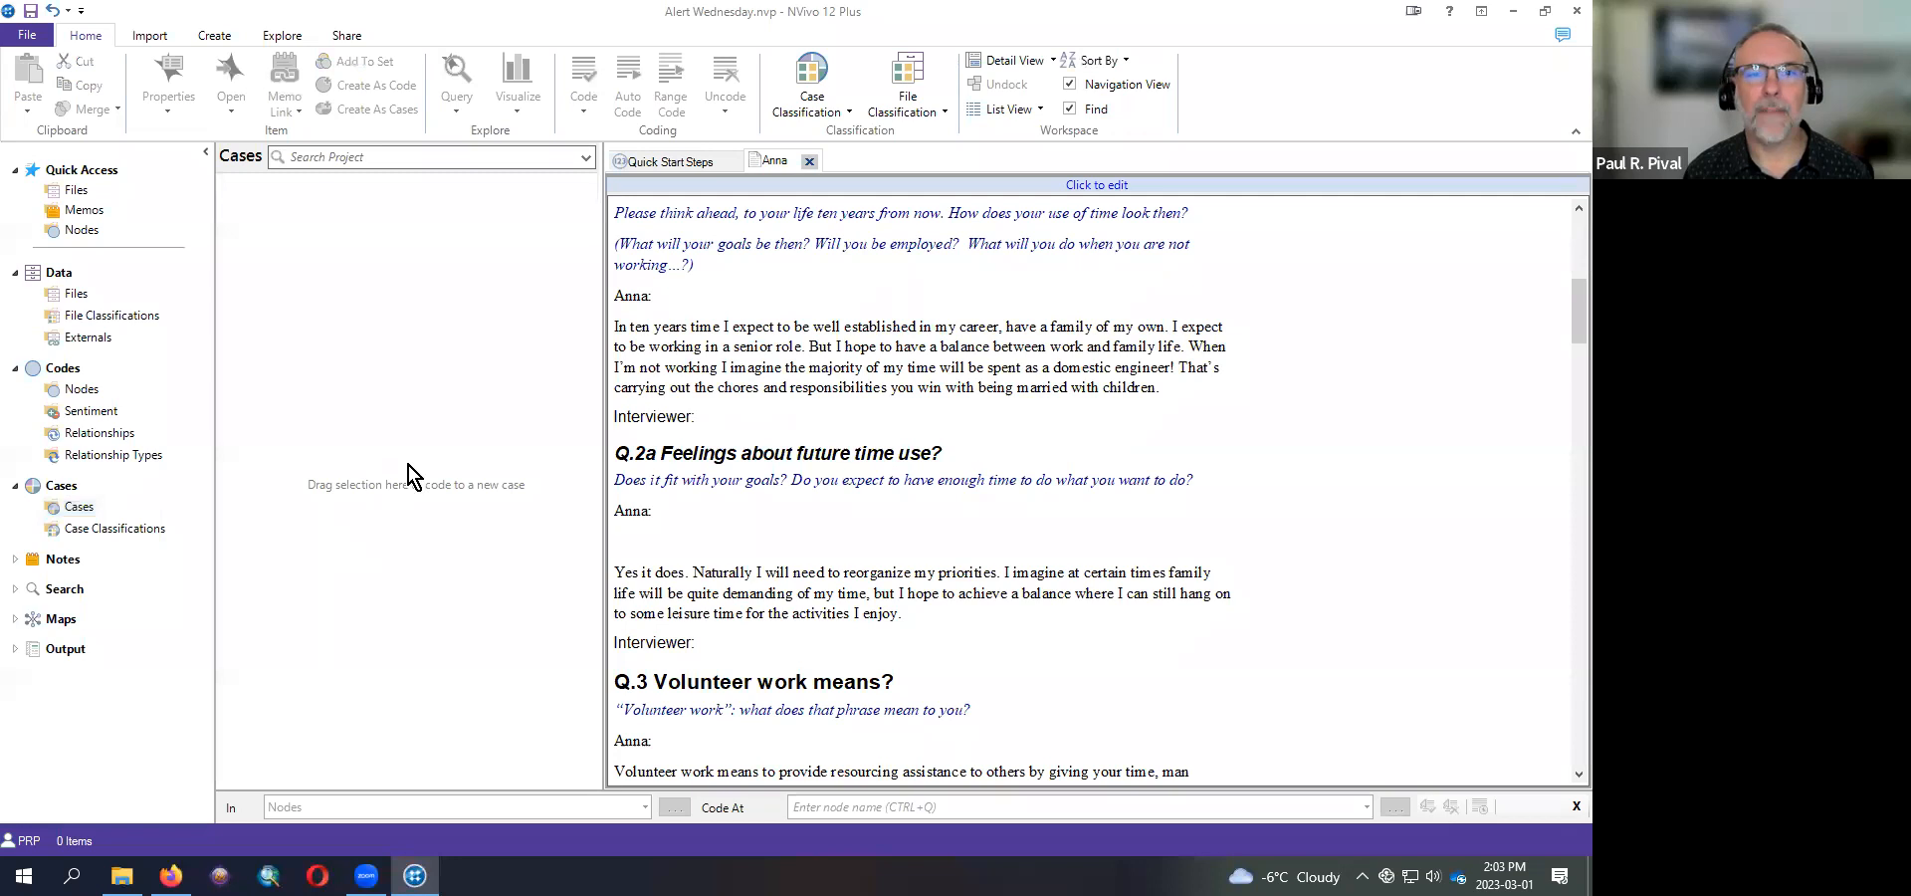
# - Check the Case Classifications list again, ending in the Cases list
pyautogui.click(81, 513)
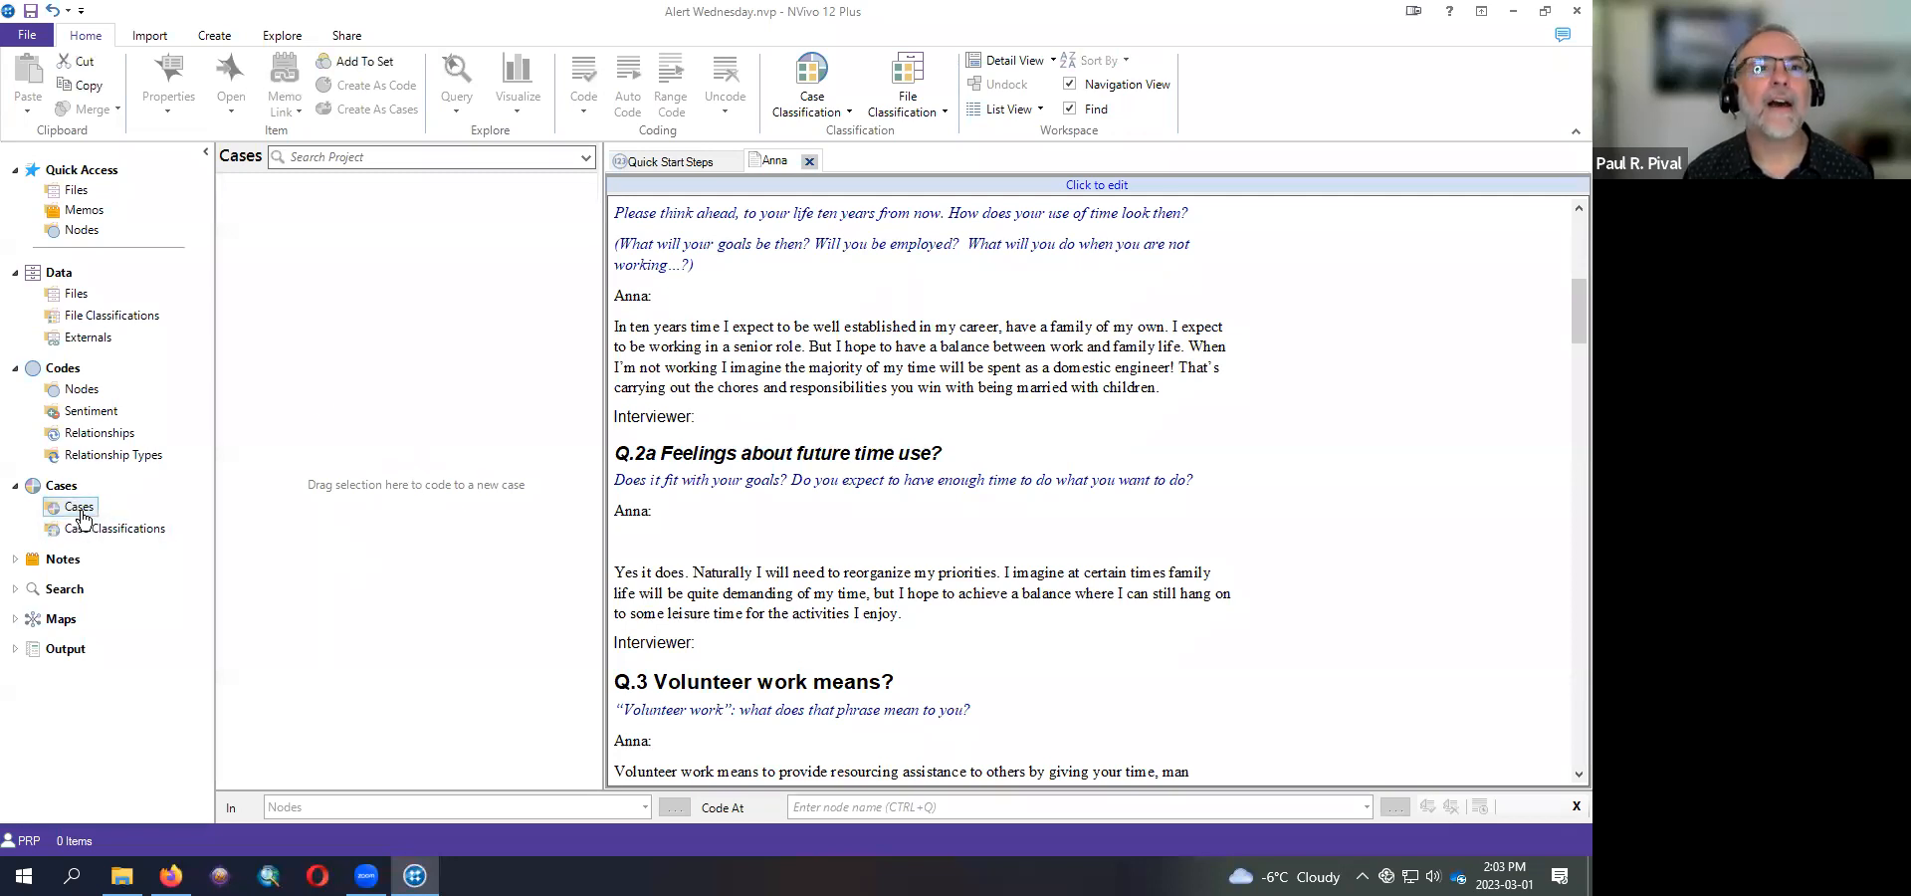
pyautogui.click(83, 528)
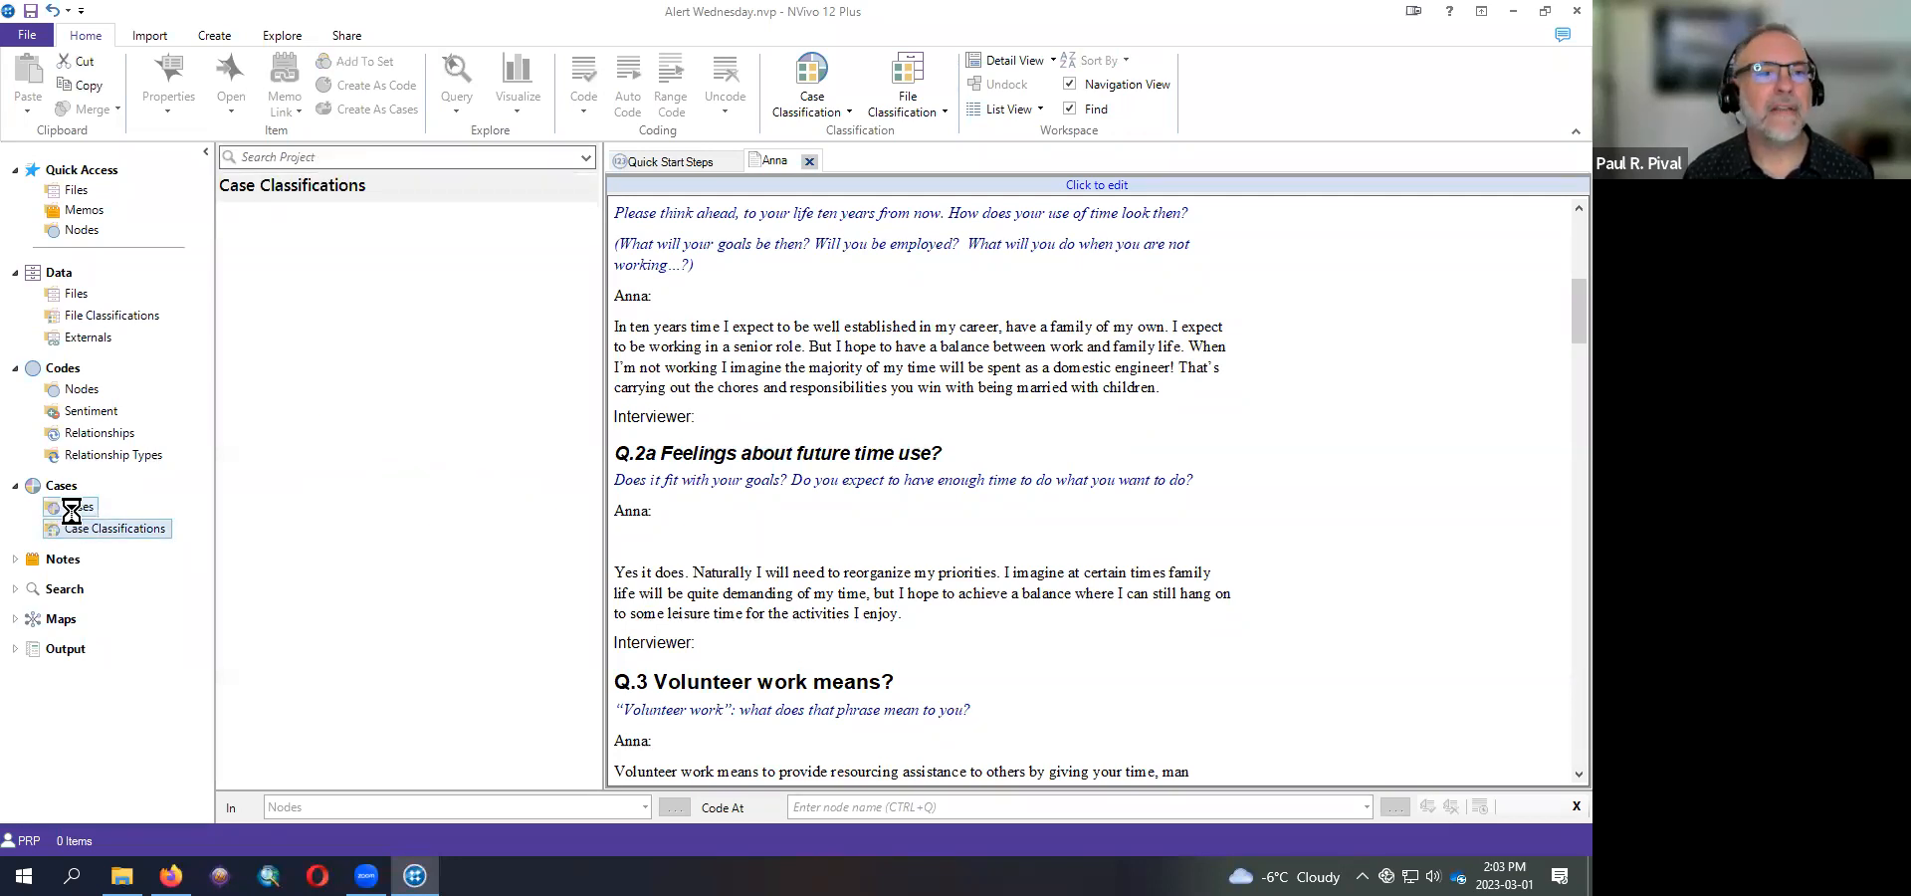
pyautogui.click(72, 507)
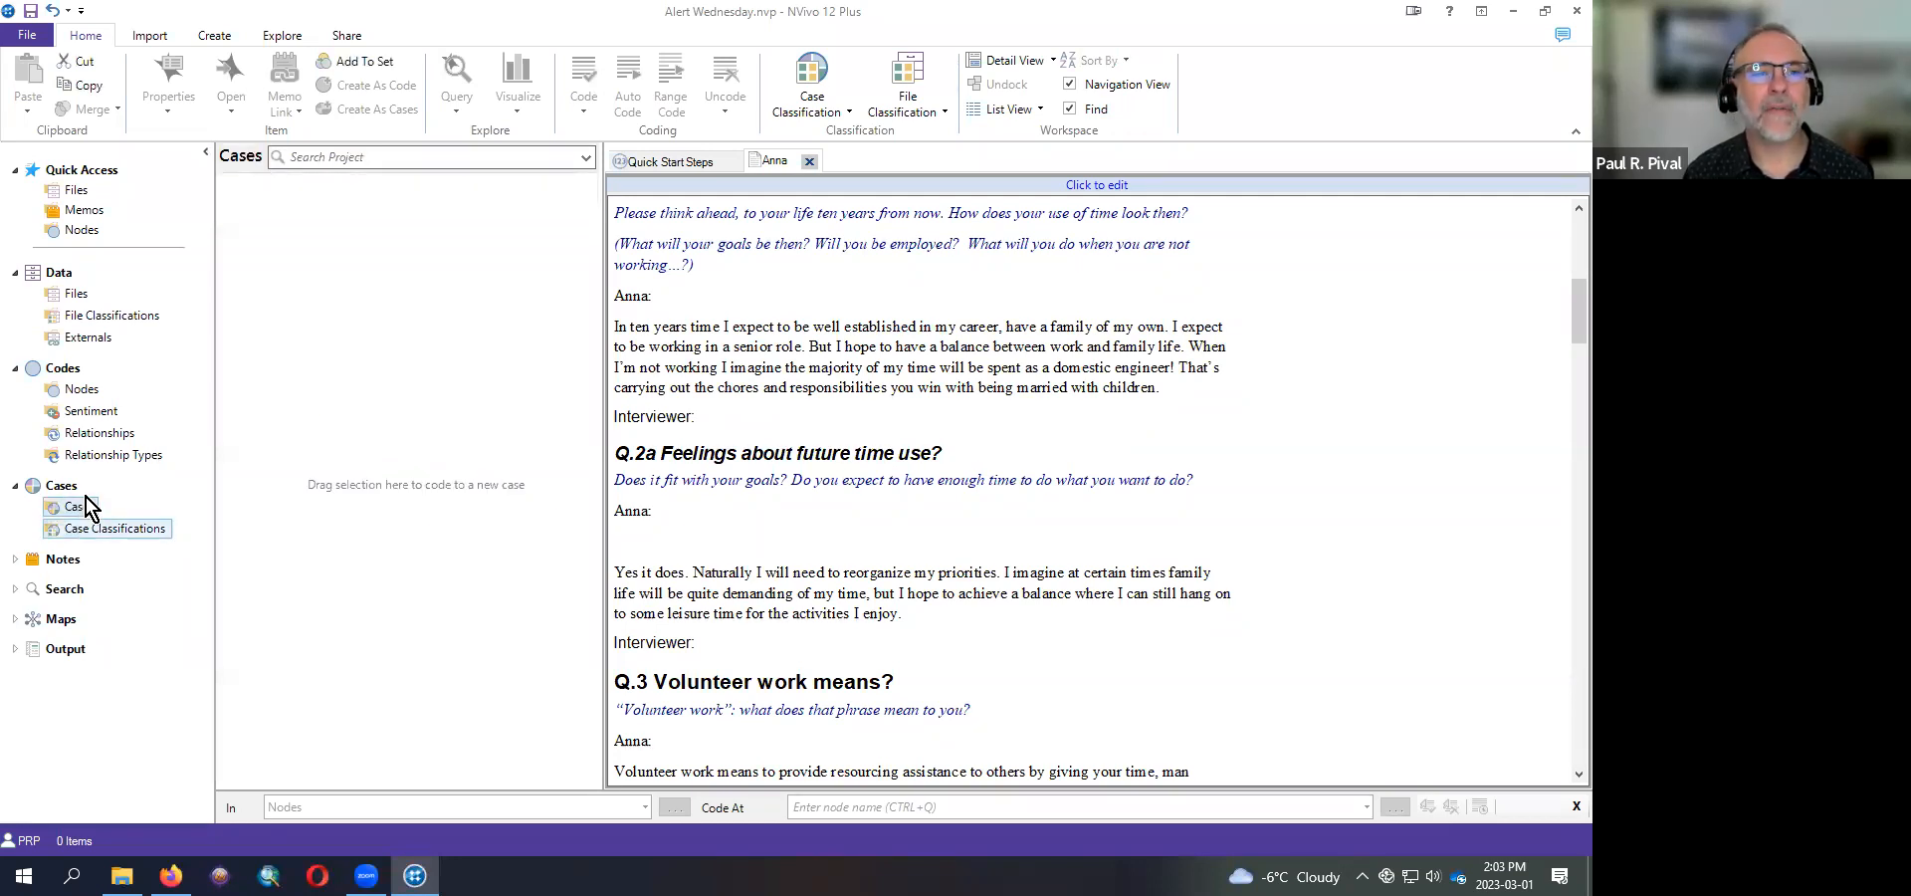
# - Start a case classification sheet import using Volunteering Classification Sheet - Person.xlsx from the OneDrive folder NVivo > Workshops > Classification Sheets
pyautogui.click(836, 111)
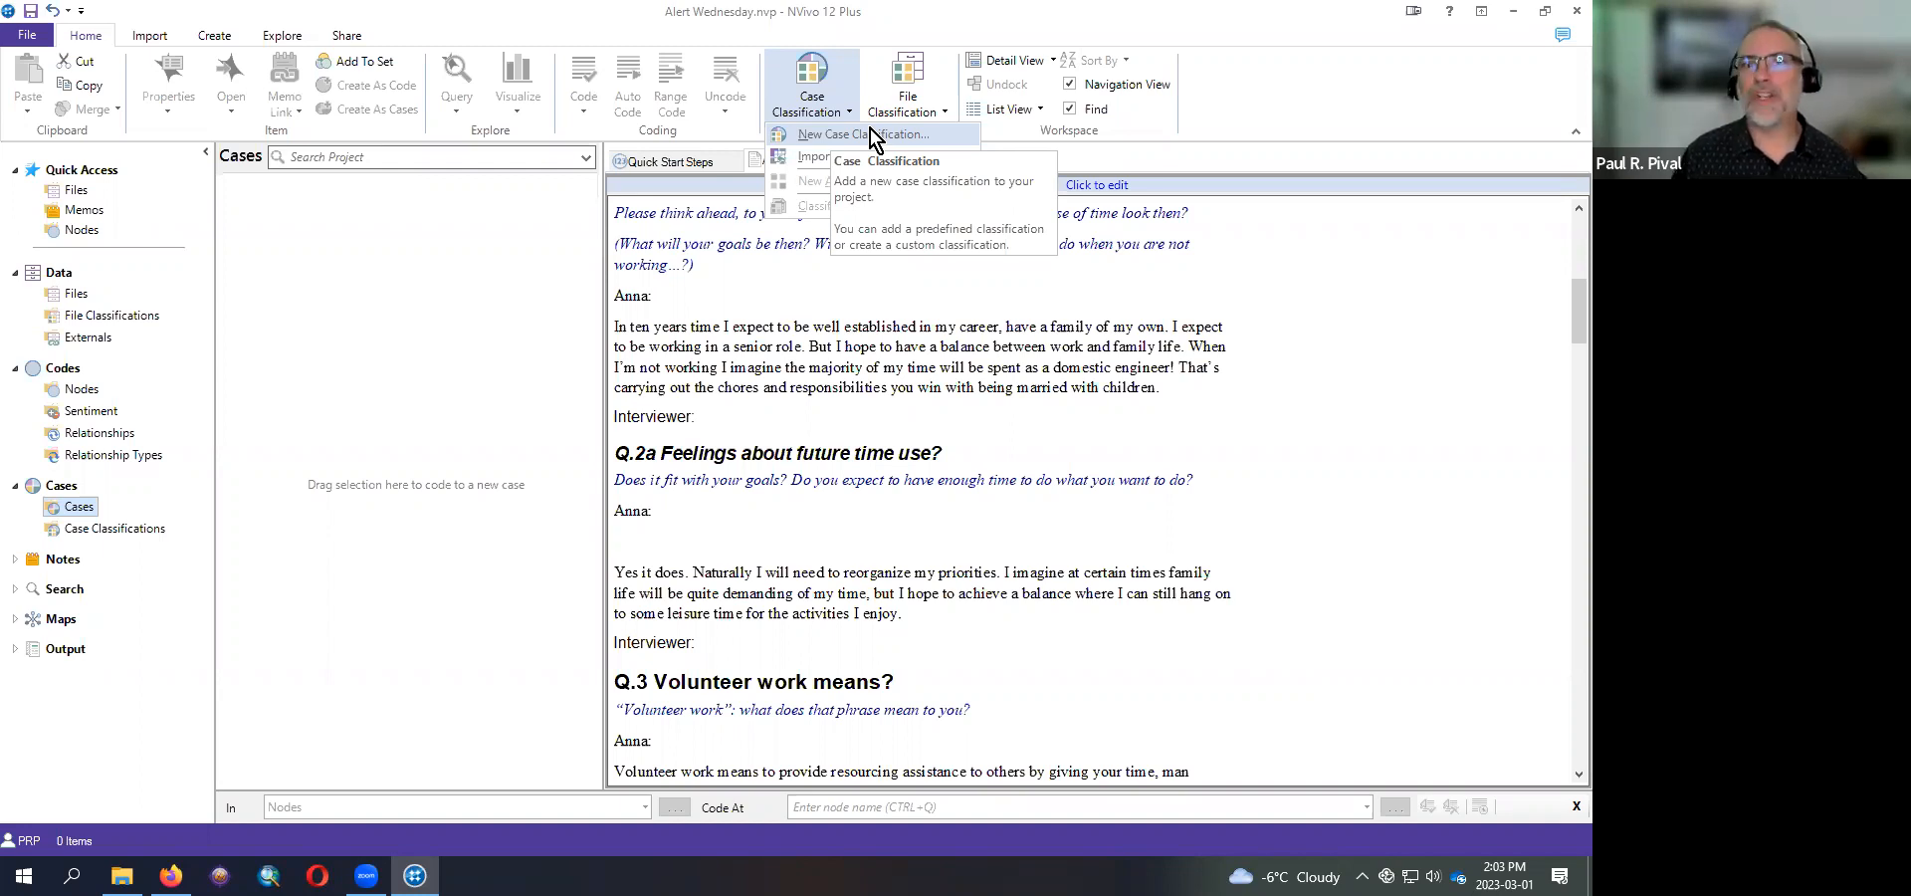
pyautogui.click(812, 158)
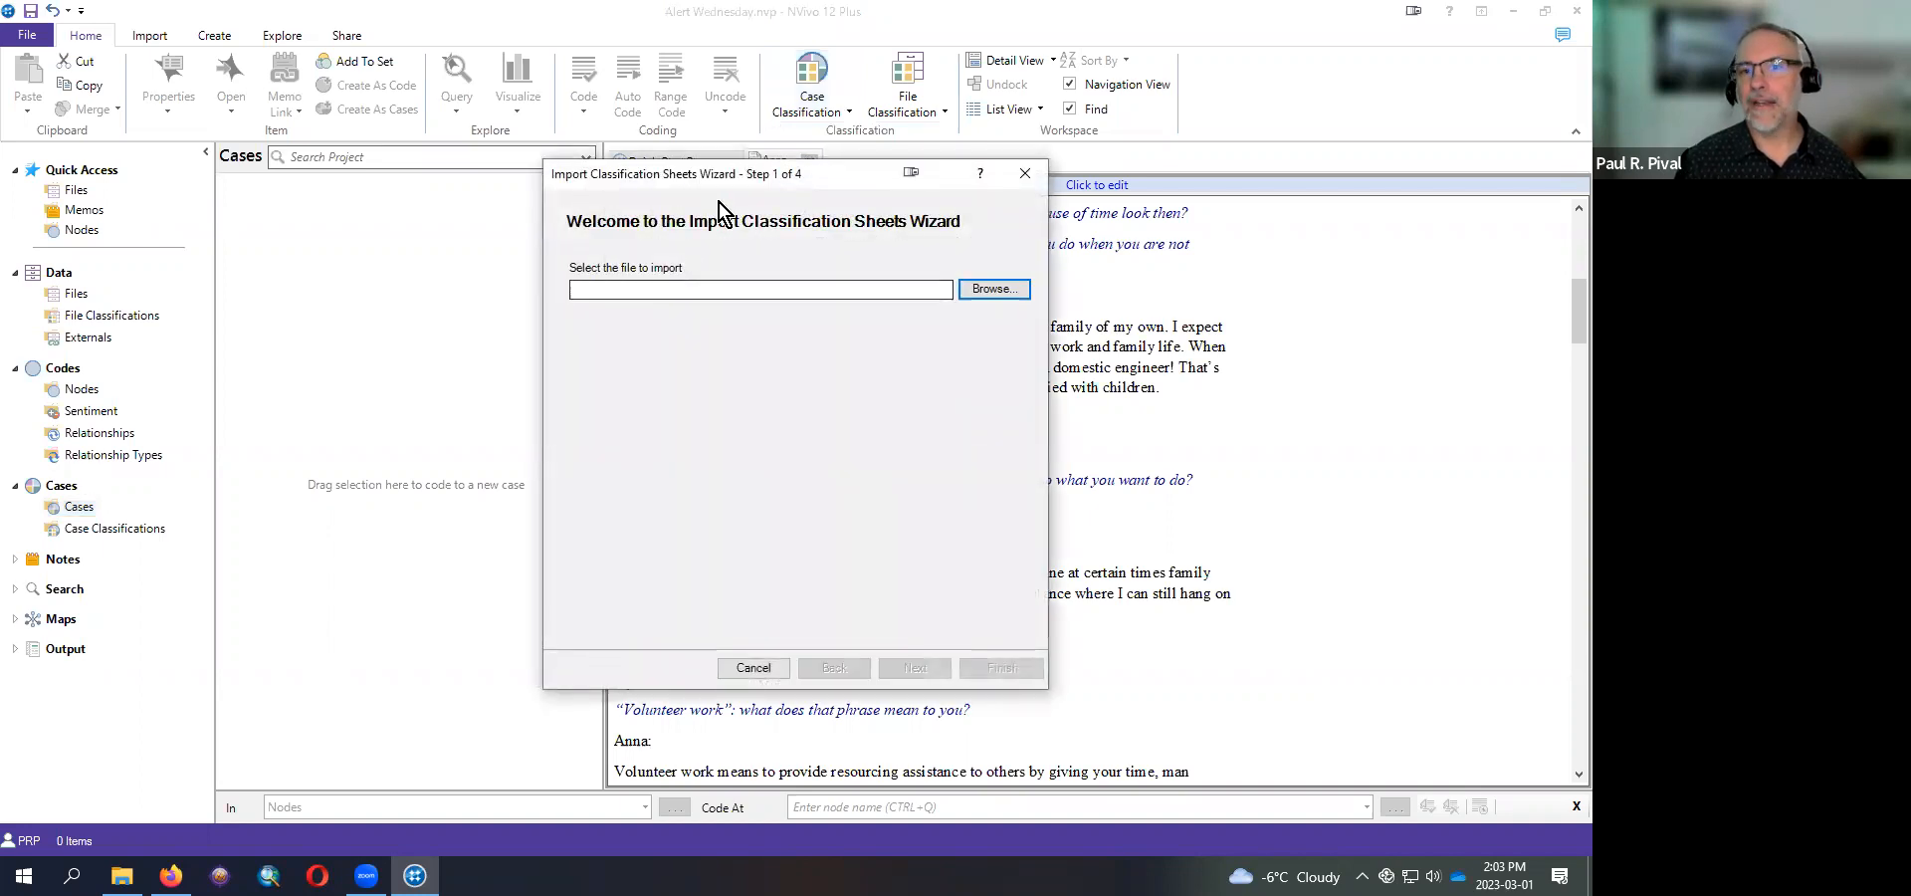
pyautogui.click(995, 289)
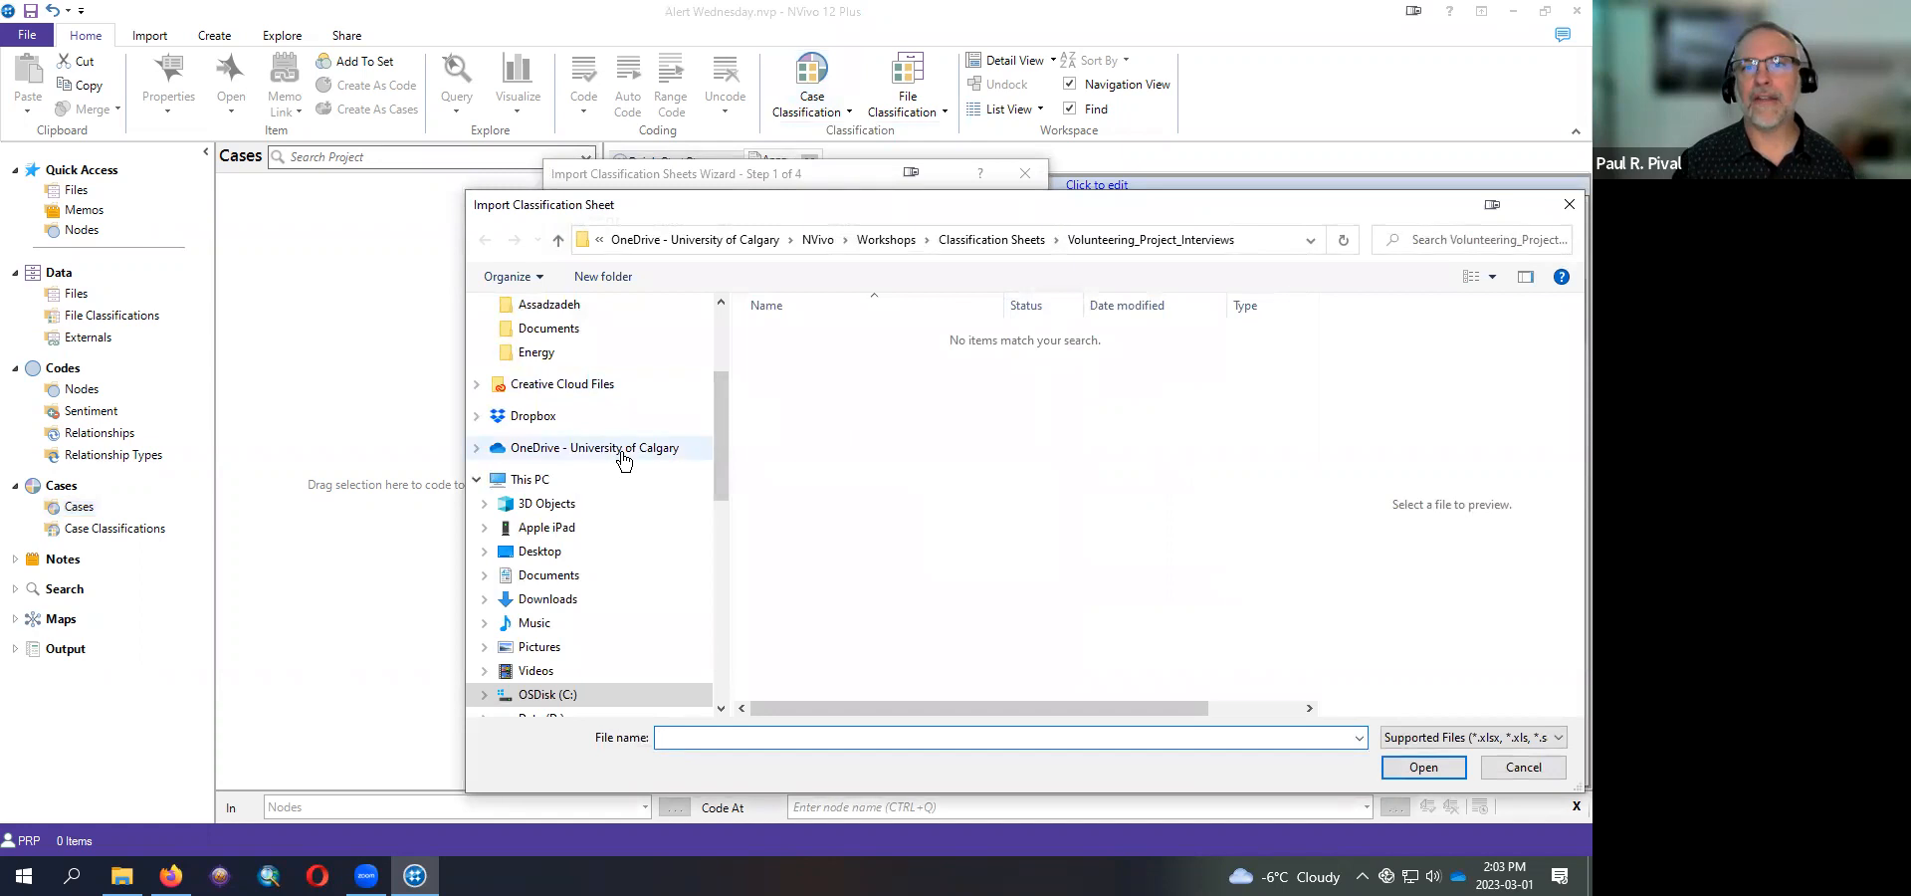
pyautogui.click(622, 450)
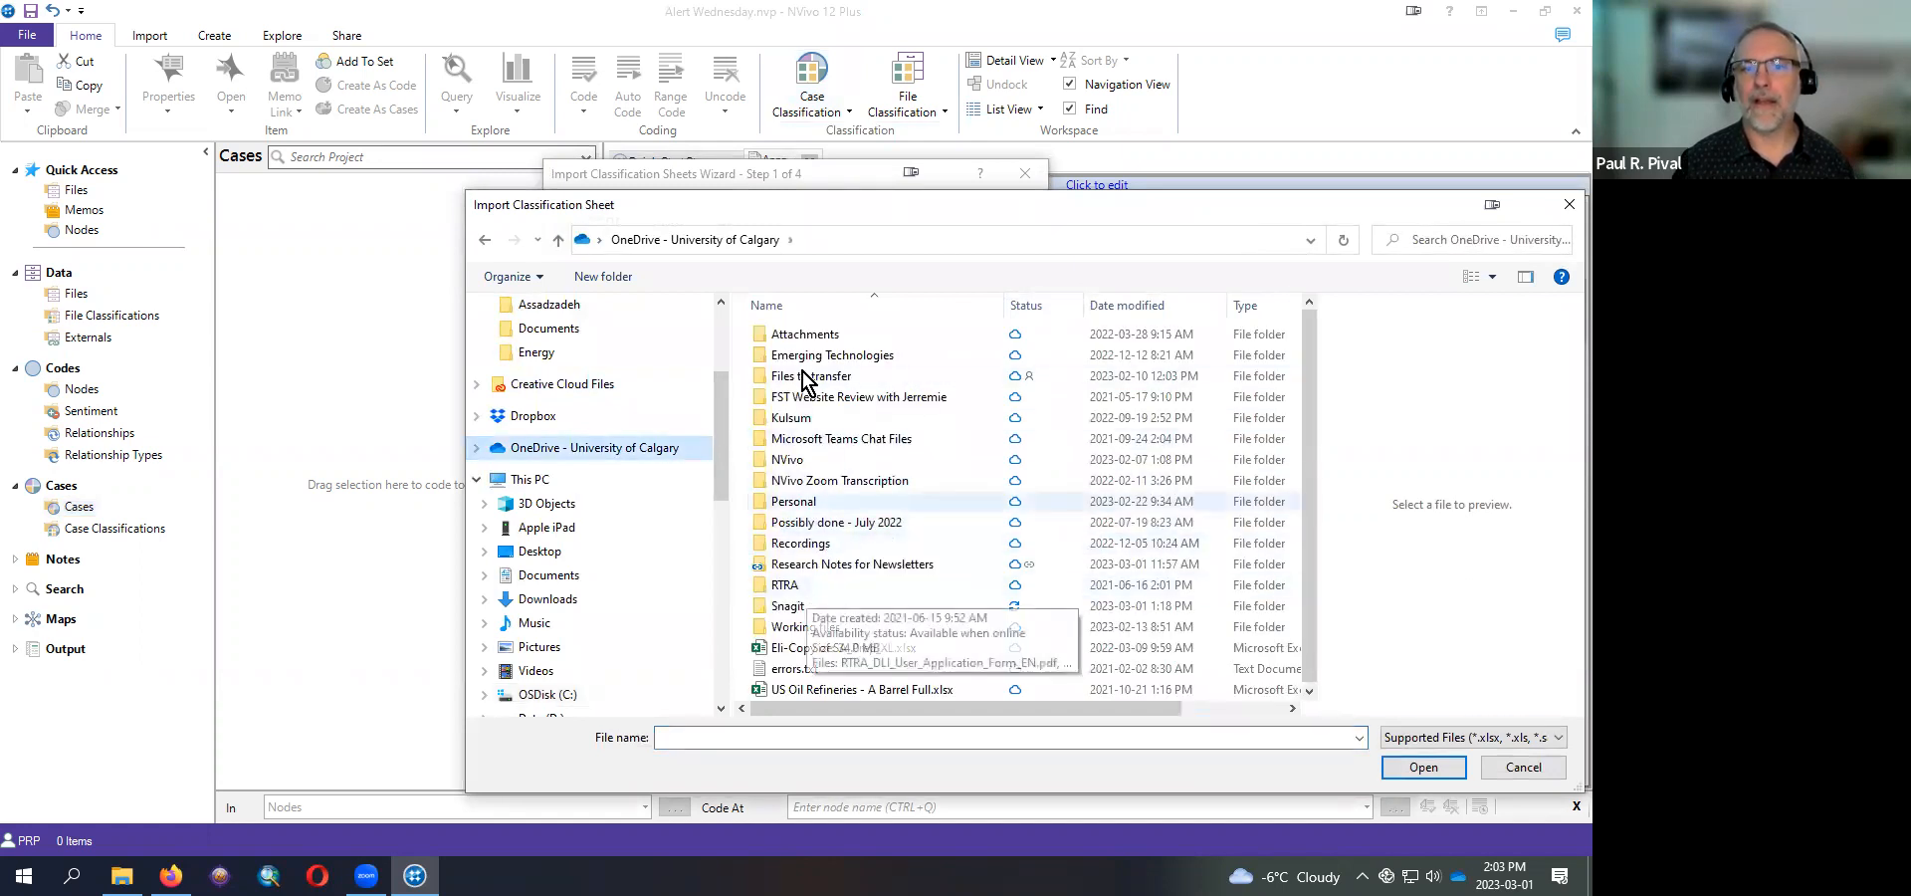
pyautogui.doubleClick(806, 459)
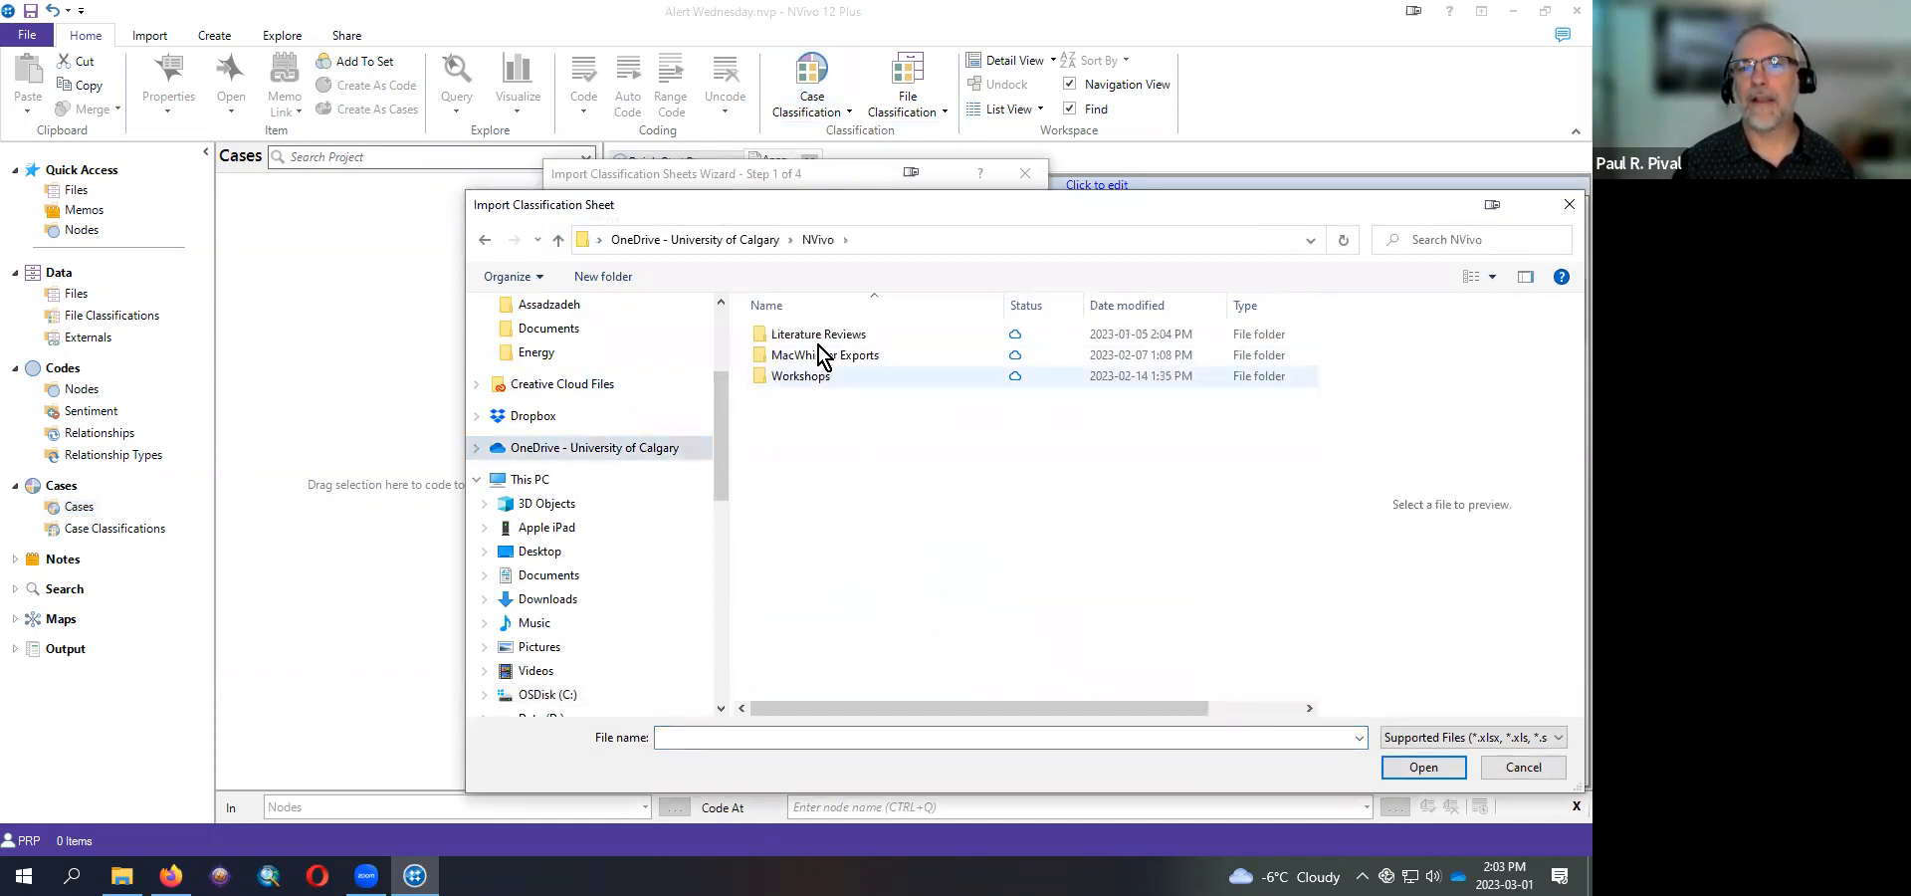
pyautogui.doubleClick(804, 377)
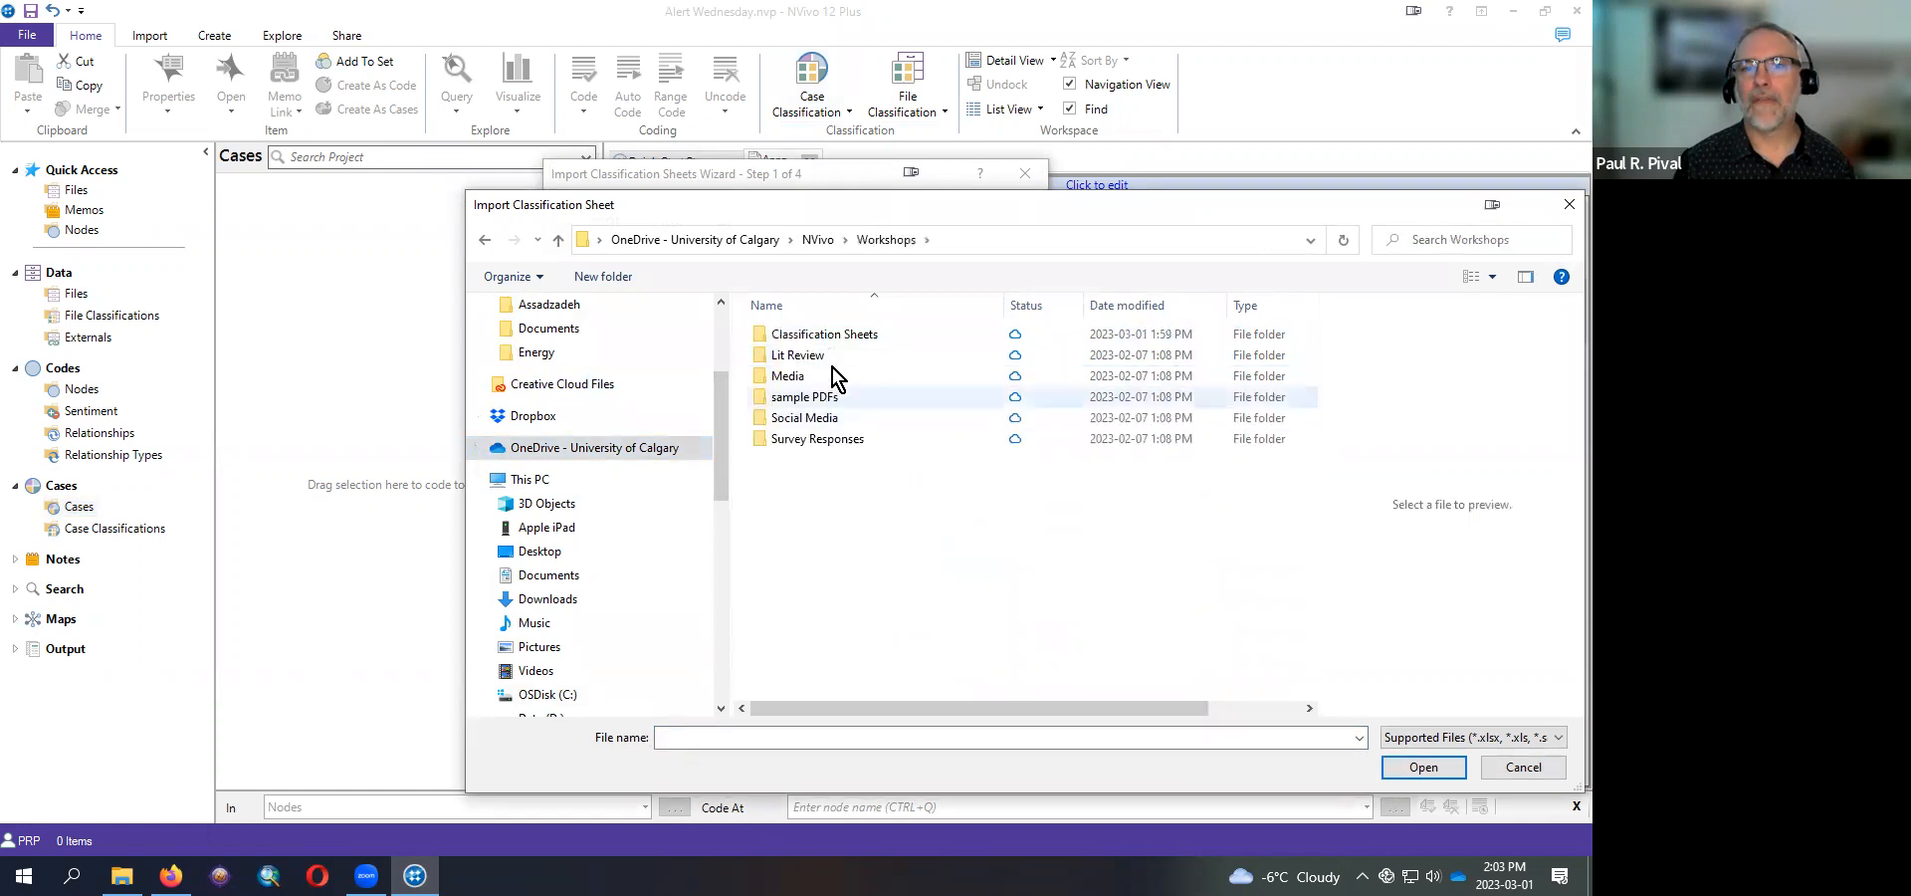
pyautogui.doubleClick(824, 334)
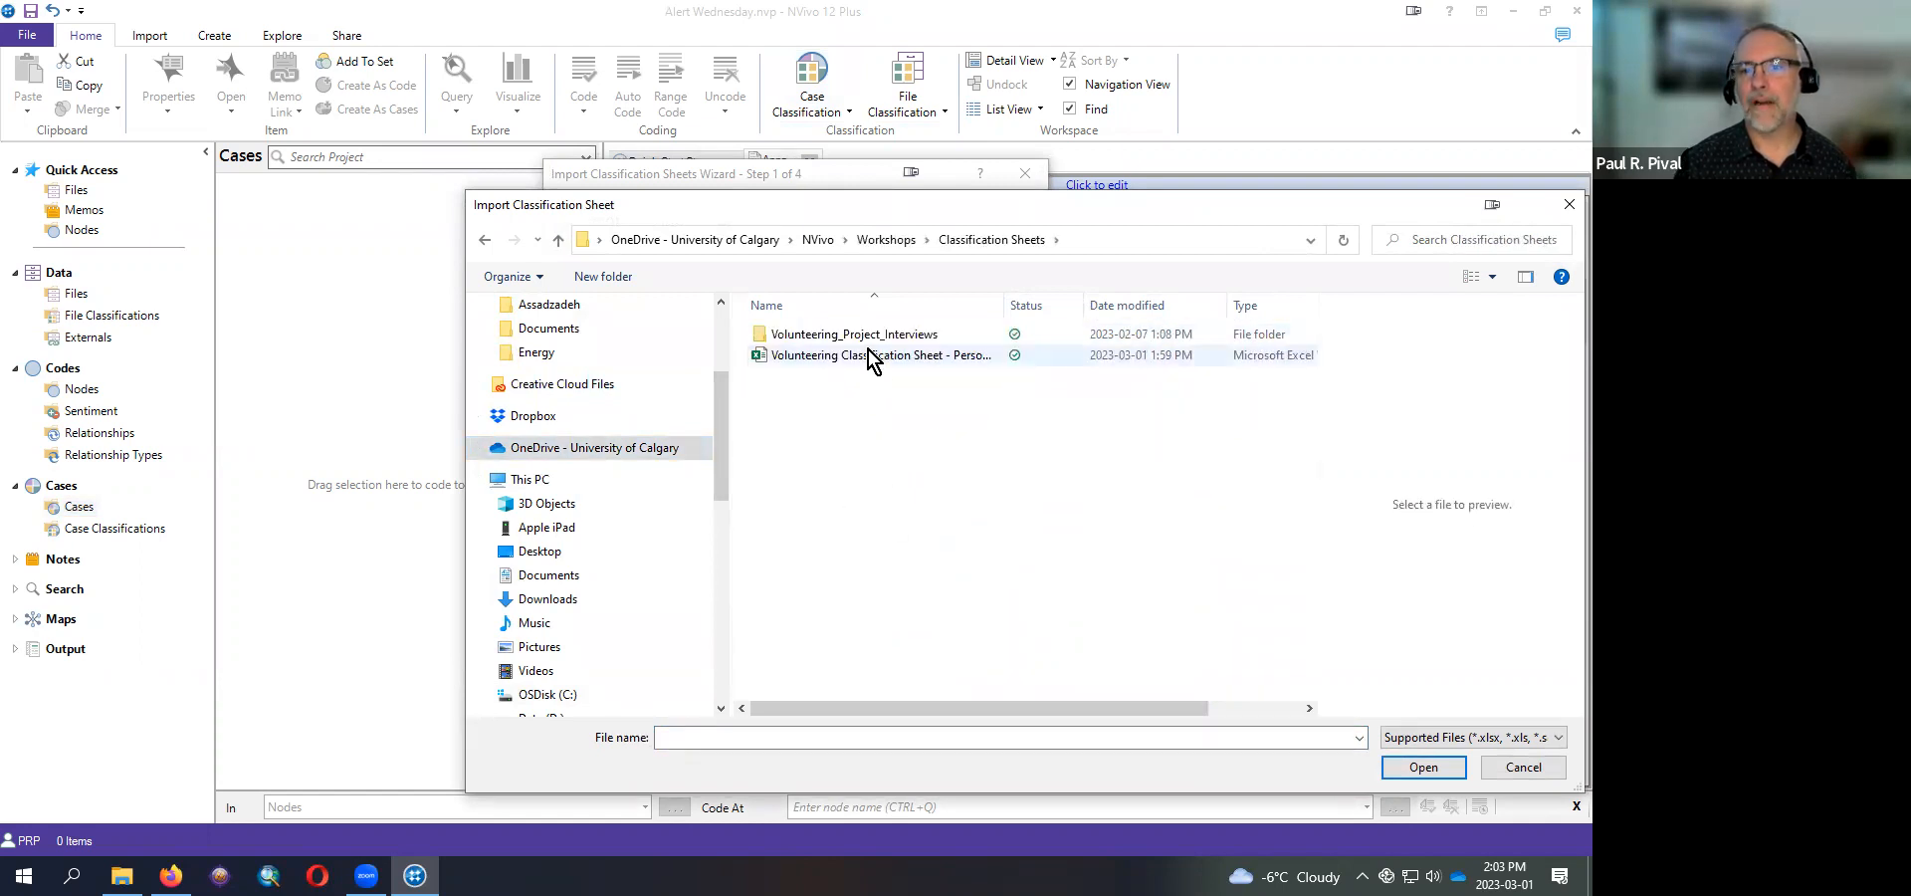
pyautogui.click(868, 352)
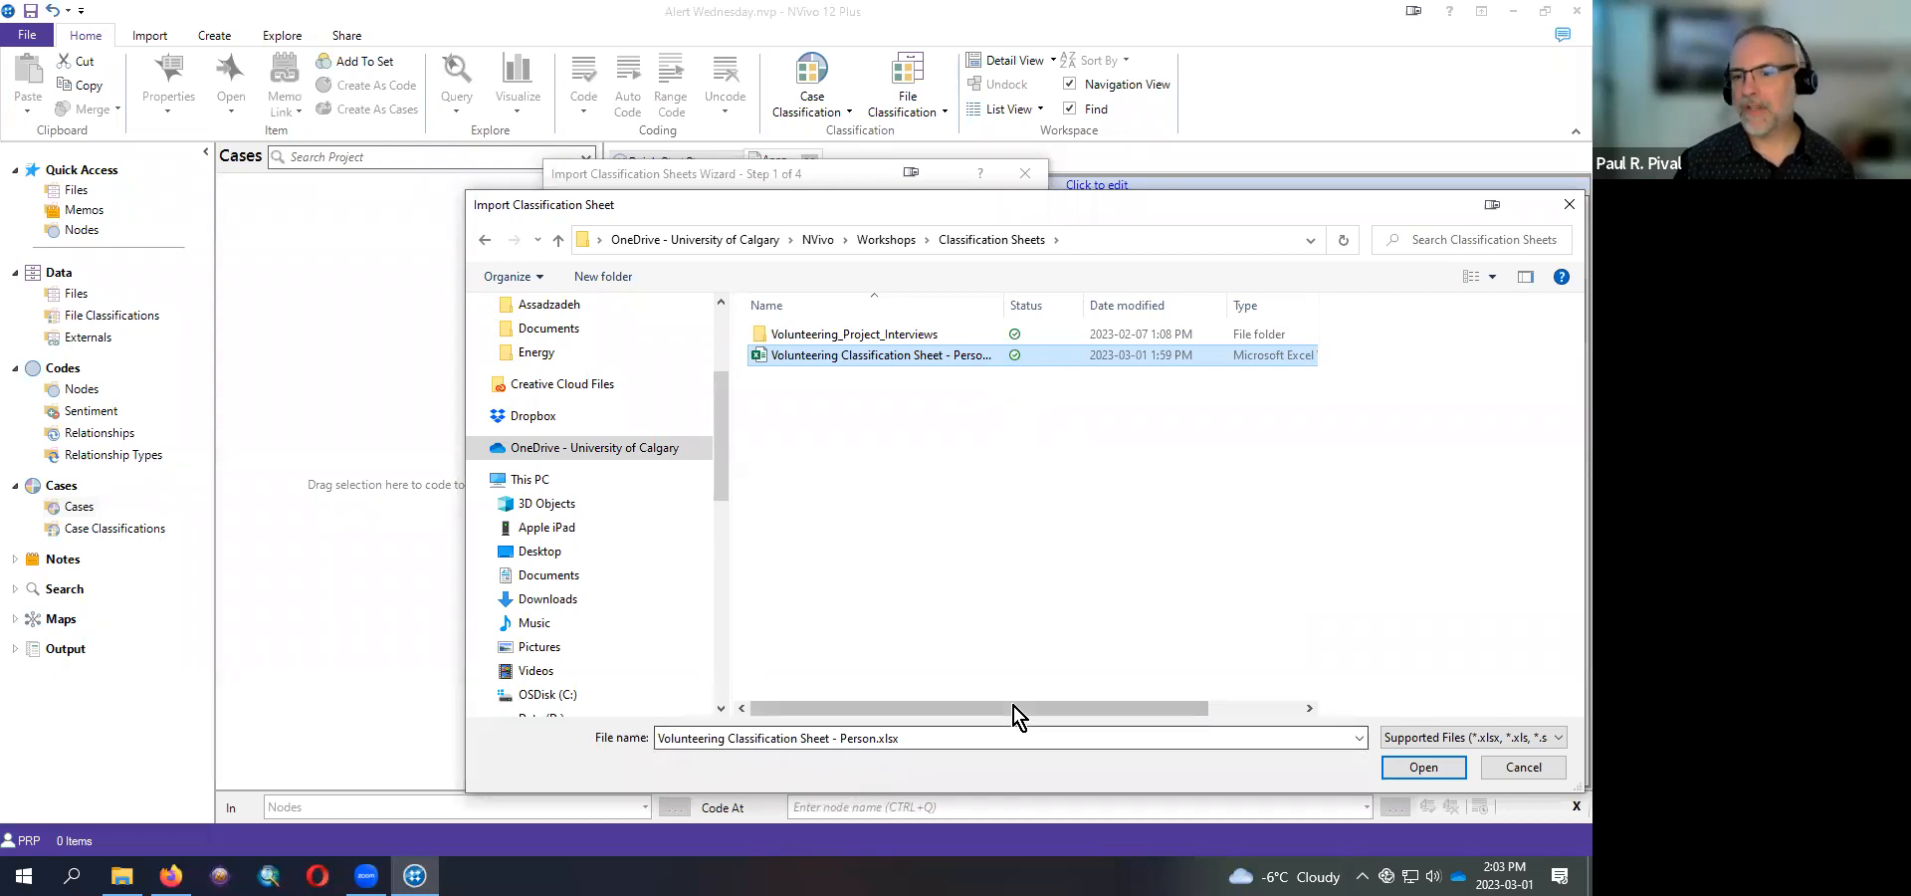
pyautogui.click(1407, 766)
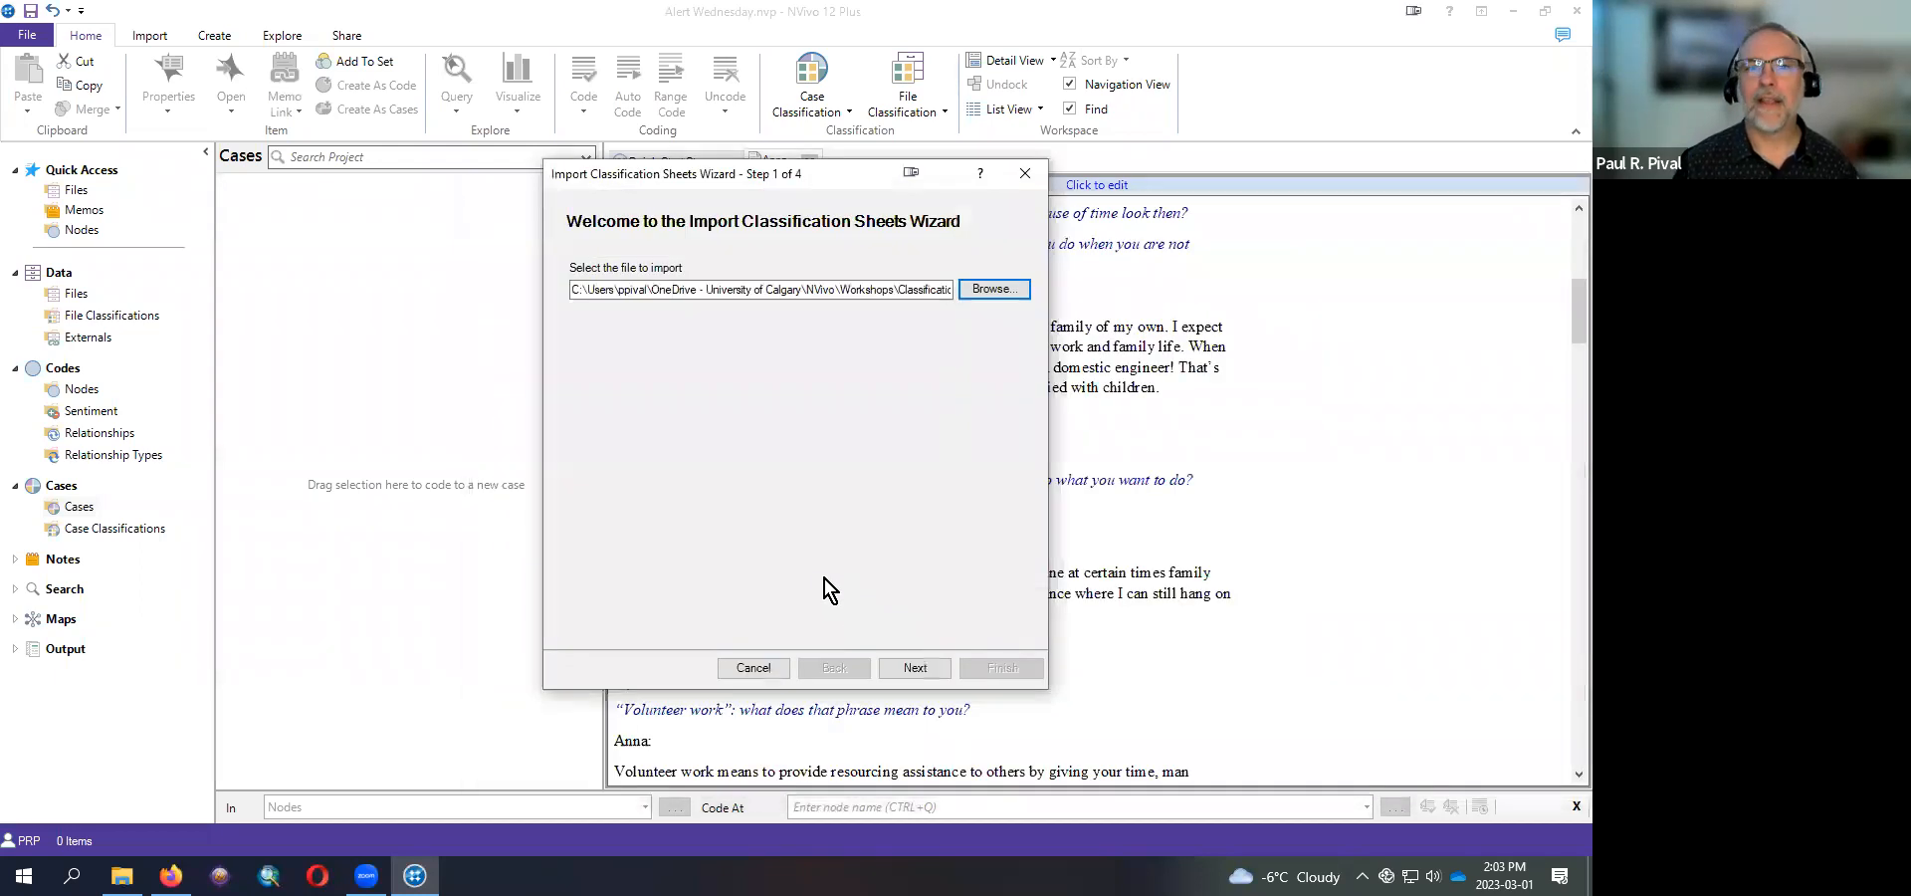
pyautogui.click(914, 668)
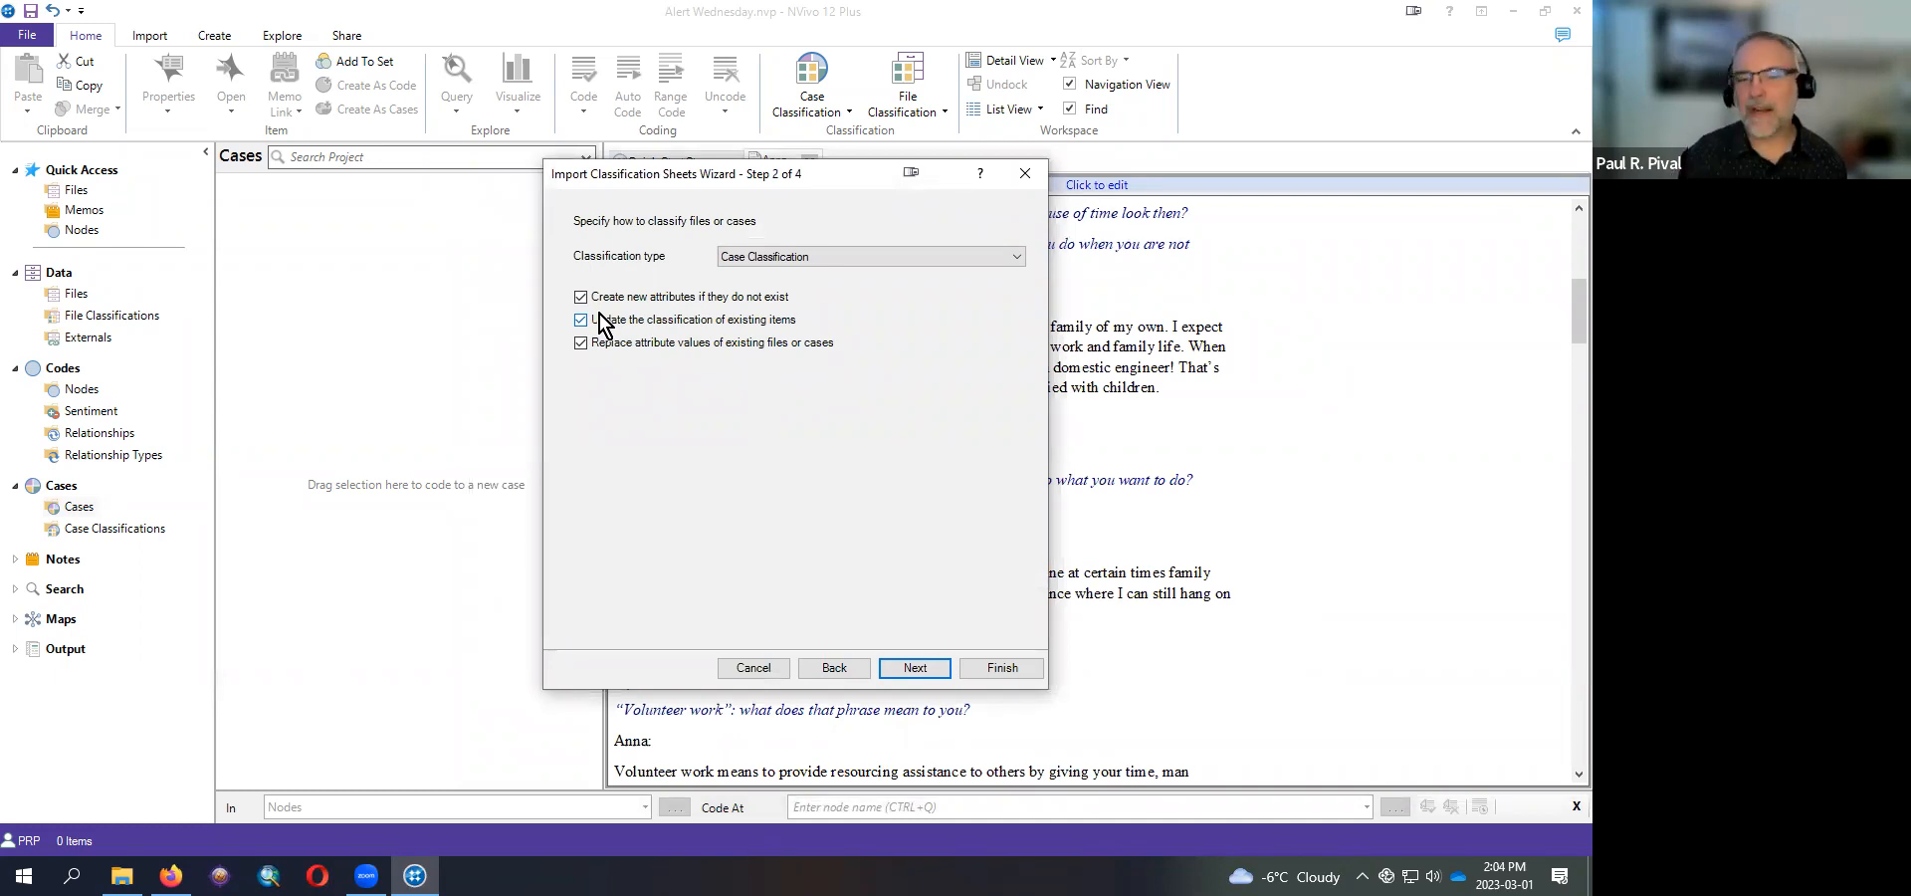
# - Review the classification type choices, keep Case Classification and continue to how cases are represented in the file
pyautogui.click(798, 263)
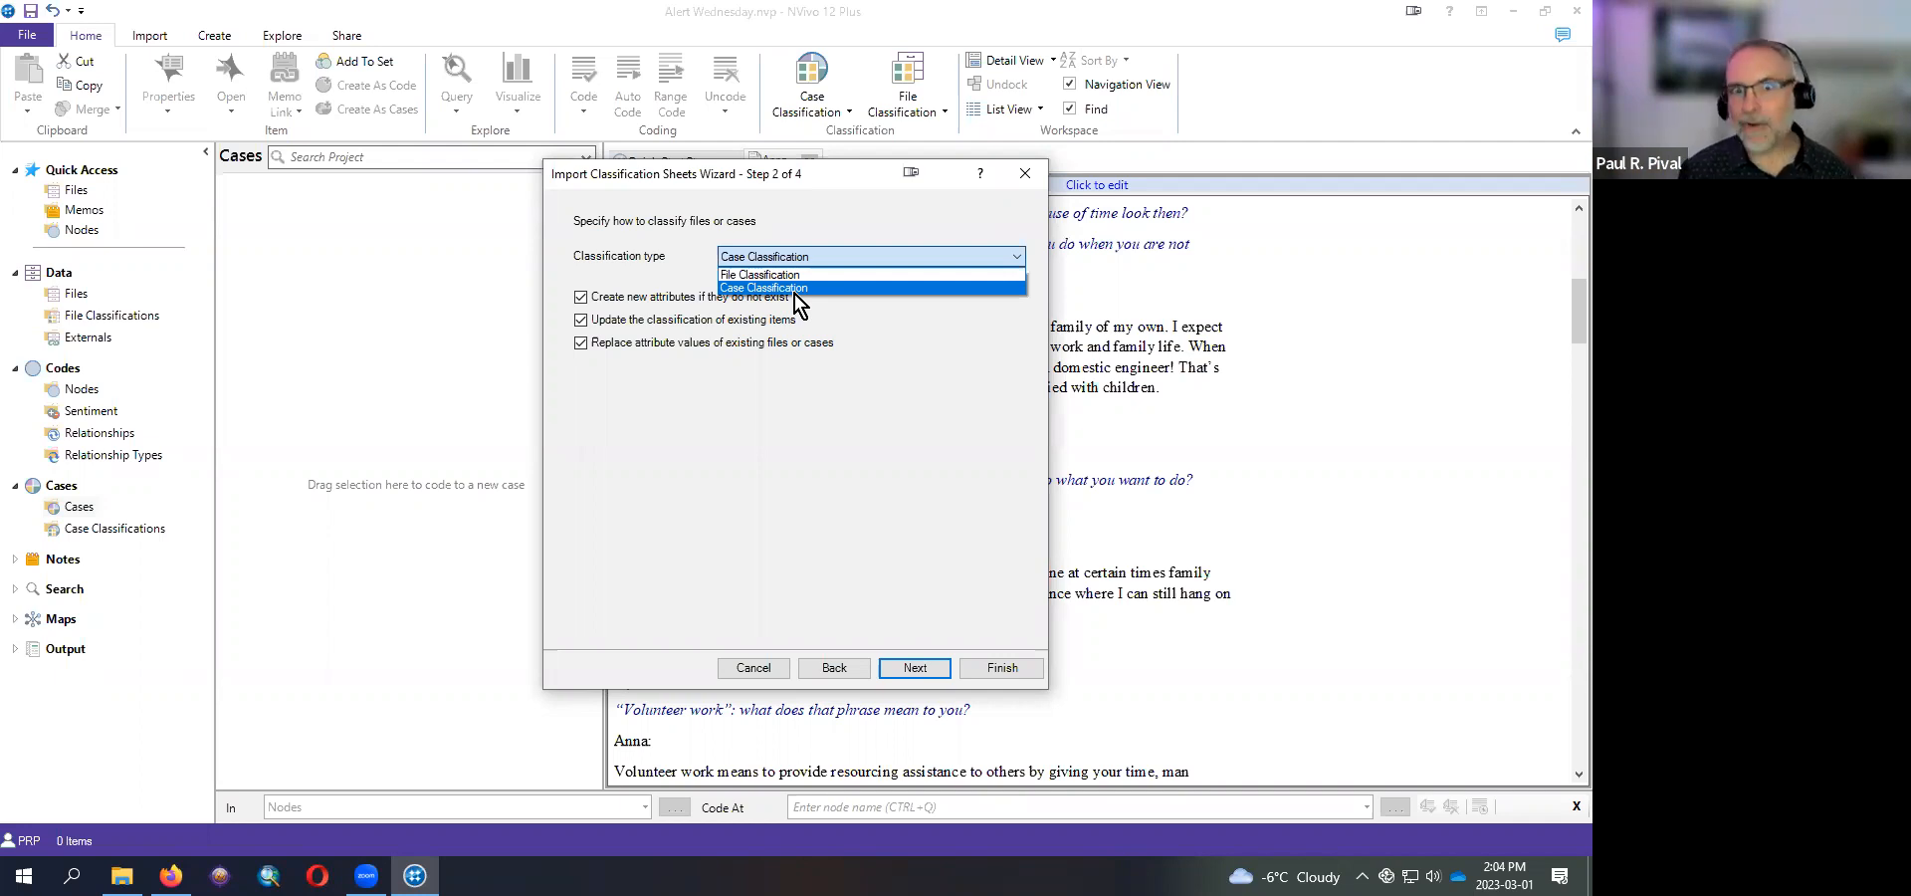
pyautogui.click(836, 392)
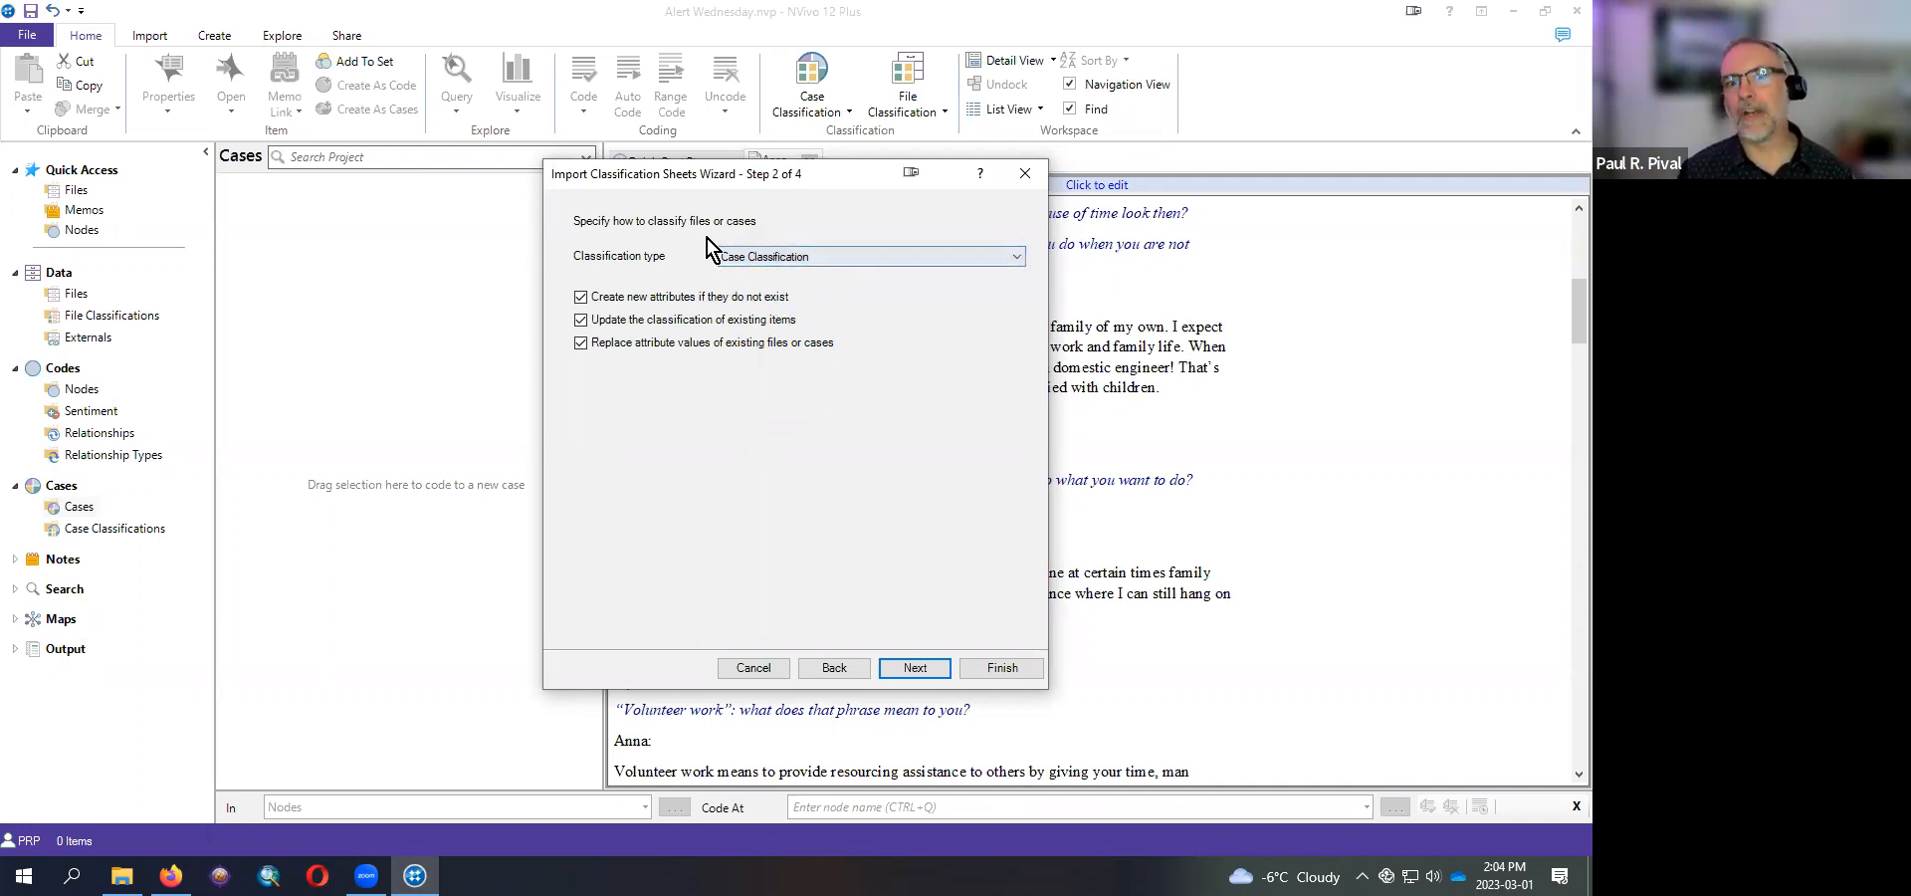
pyautogui.click(778, 249)
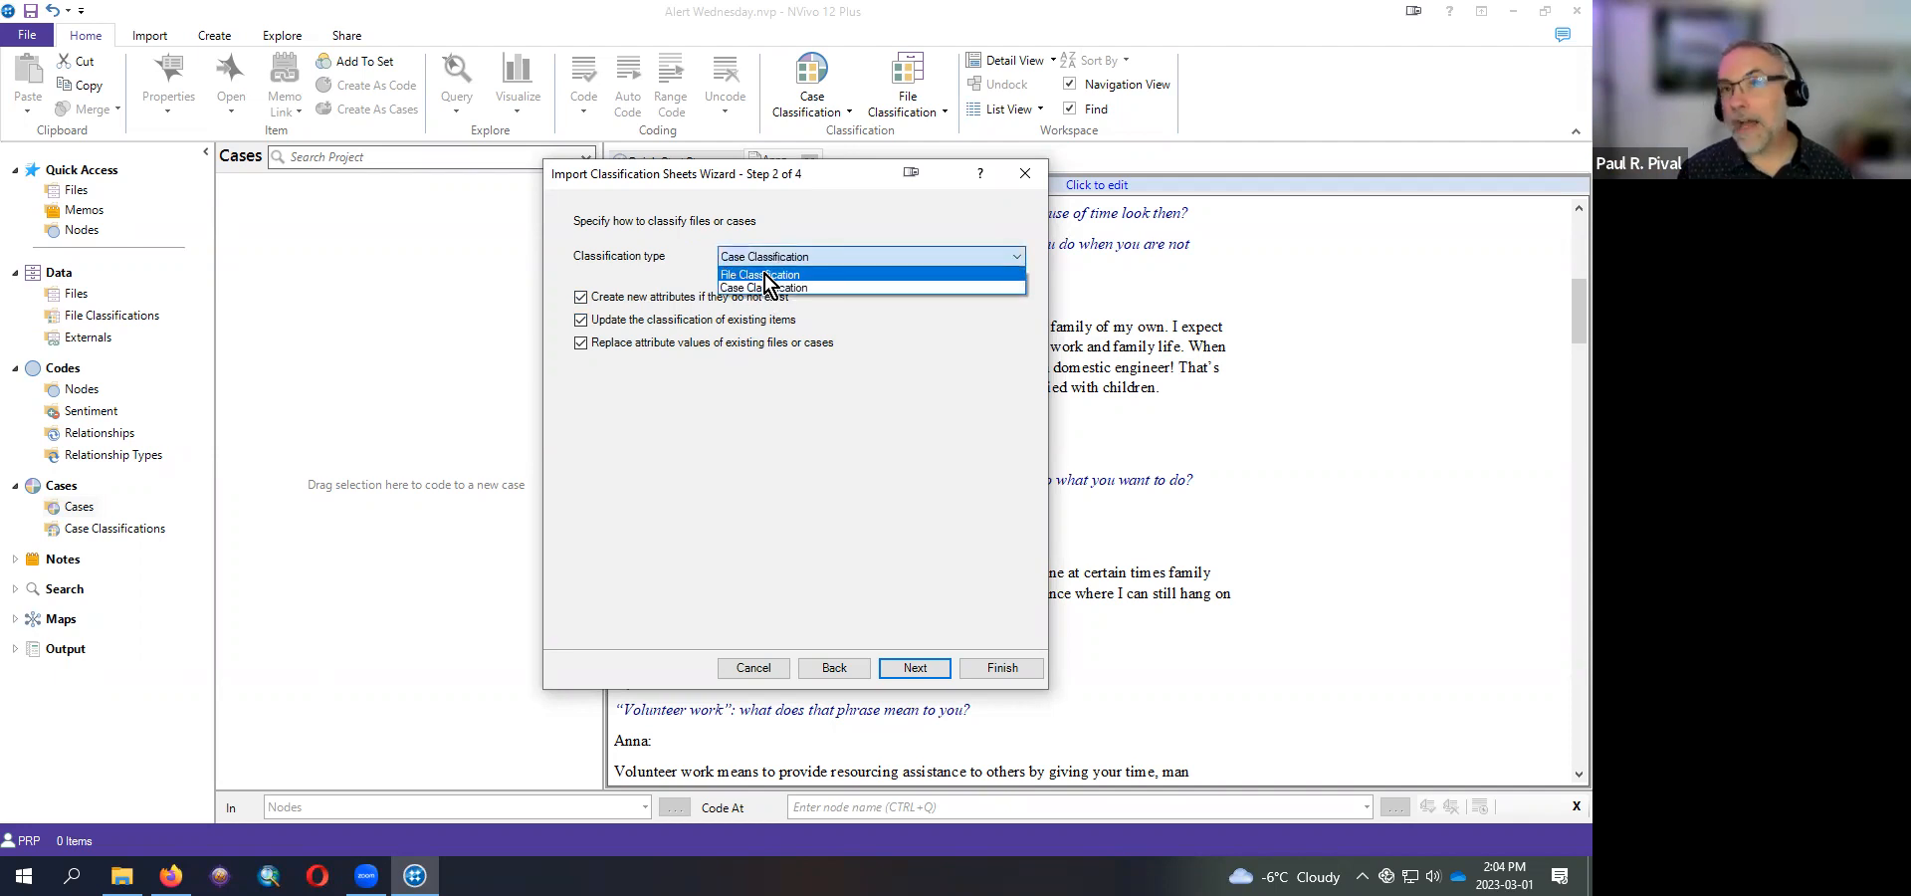
pyautogui.click(763, 392)
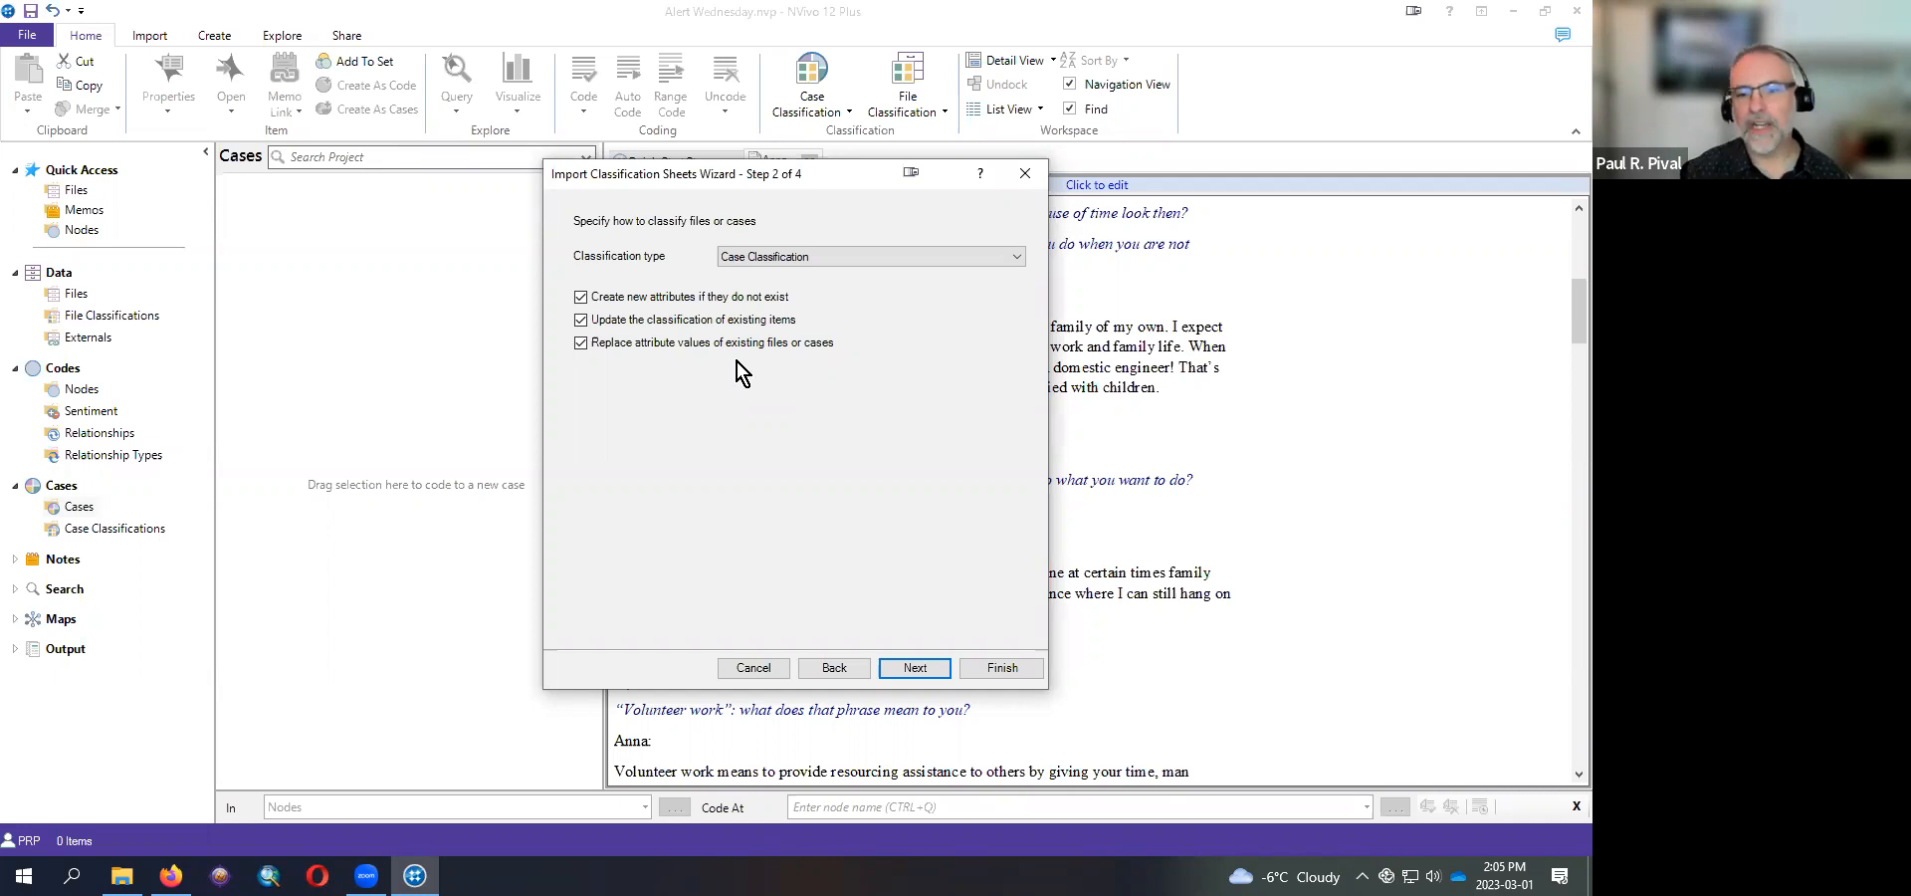
pyautogui.click(912, 668)
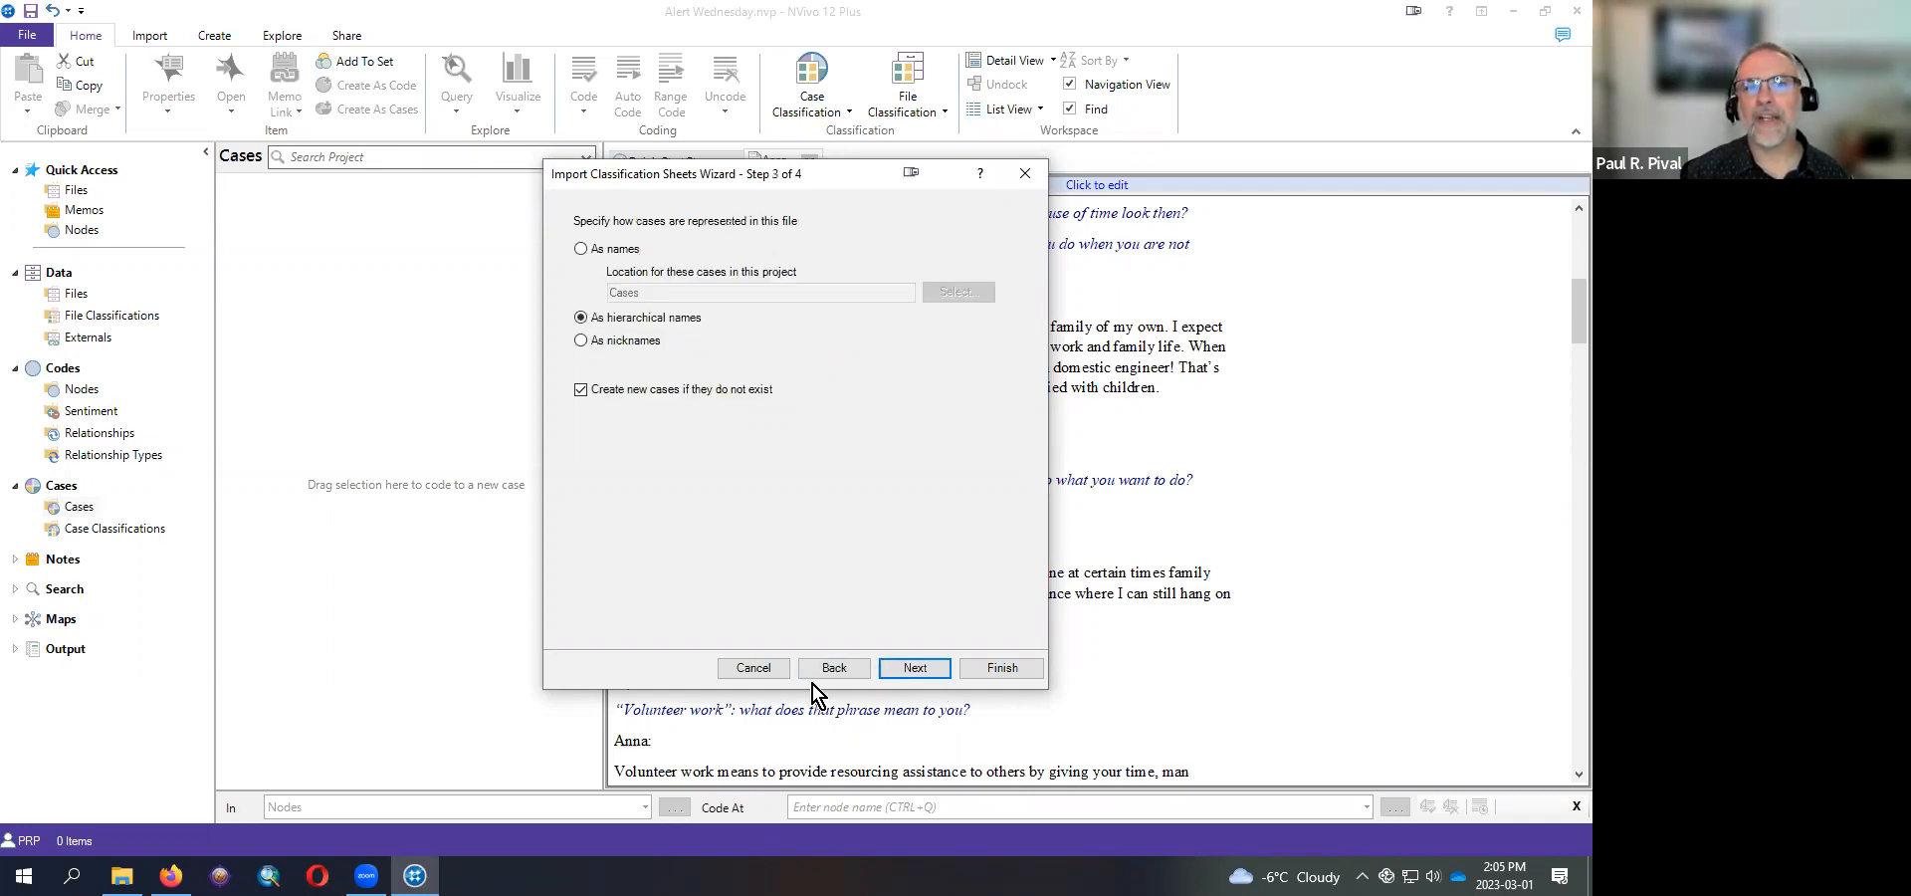
# - Represent the cases as names located in Cases, keep the default date and number formats, and finish the import
pyautogui.click(582, 249)
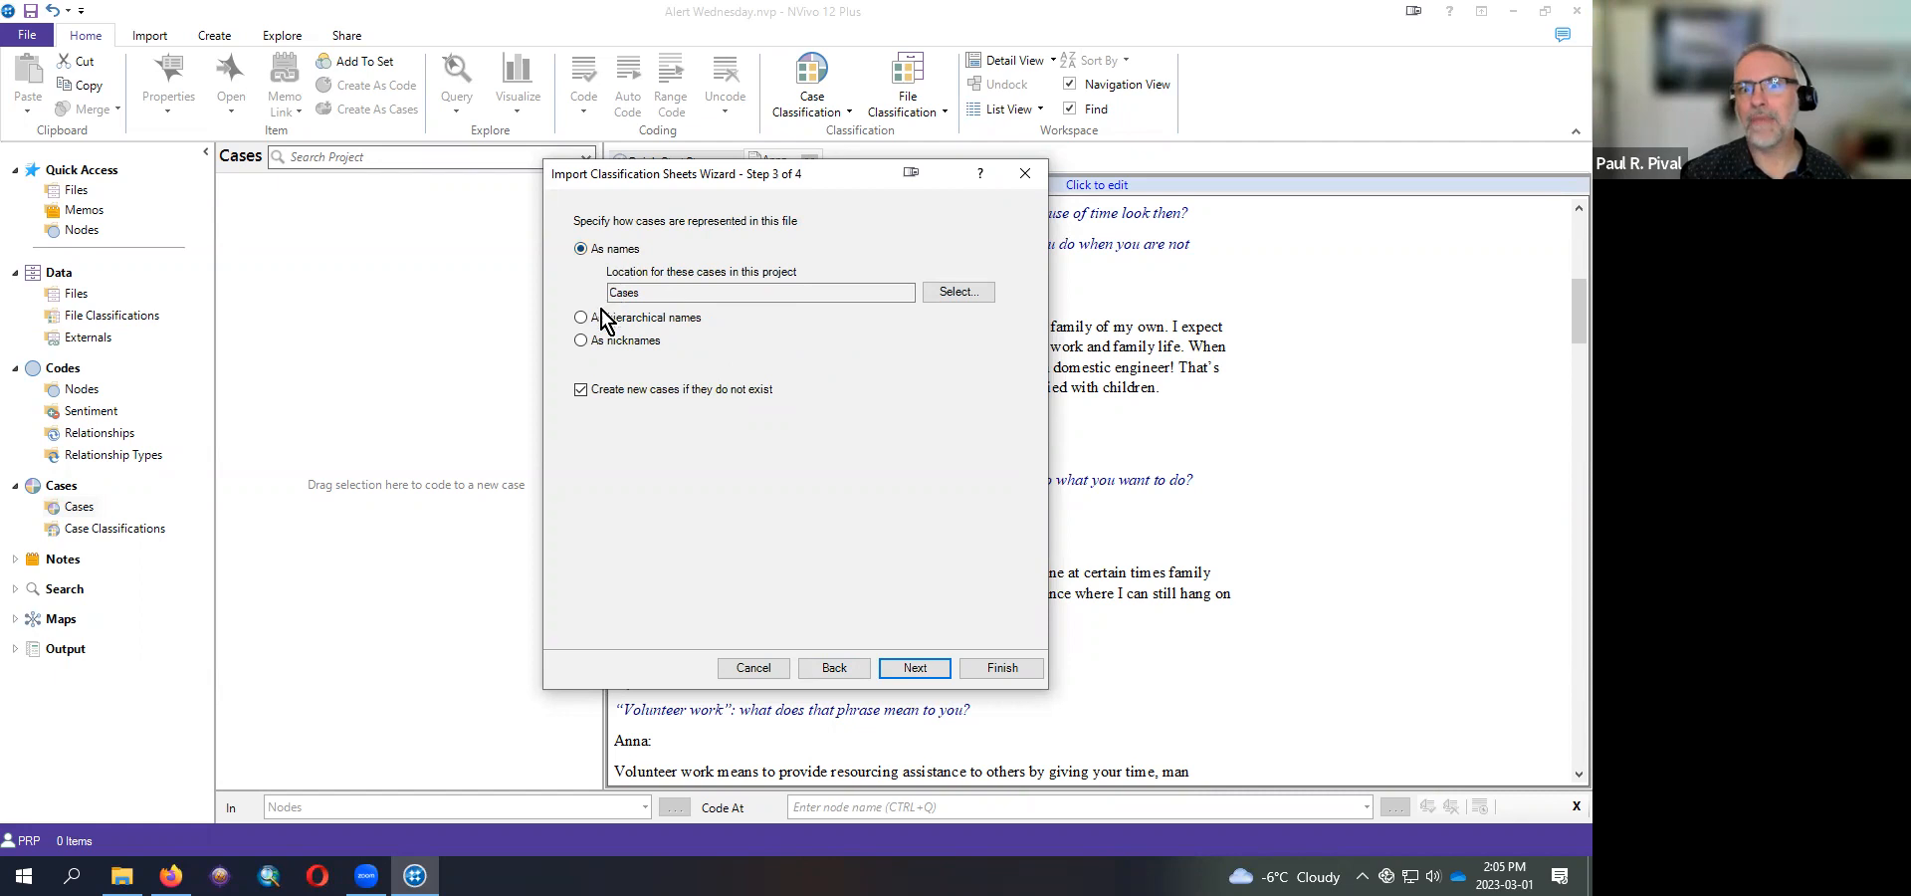
pyautogui.click(614, 319)
pyautogui.click(600, 249)
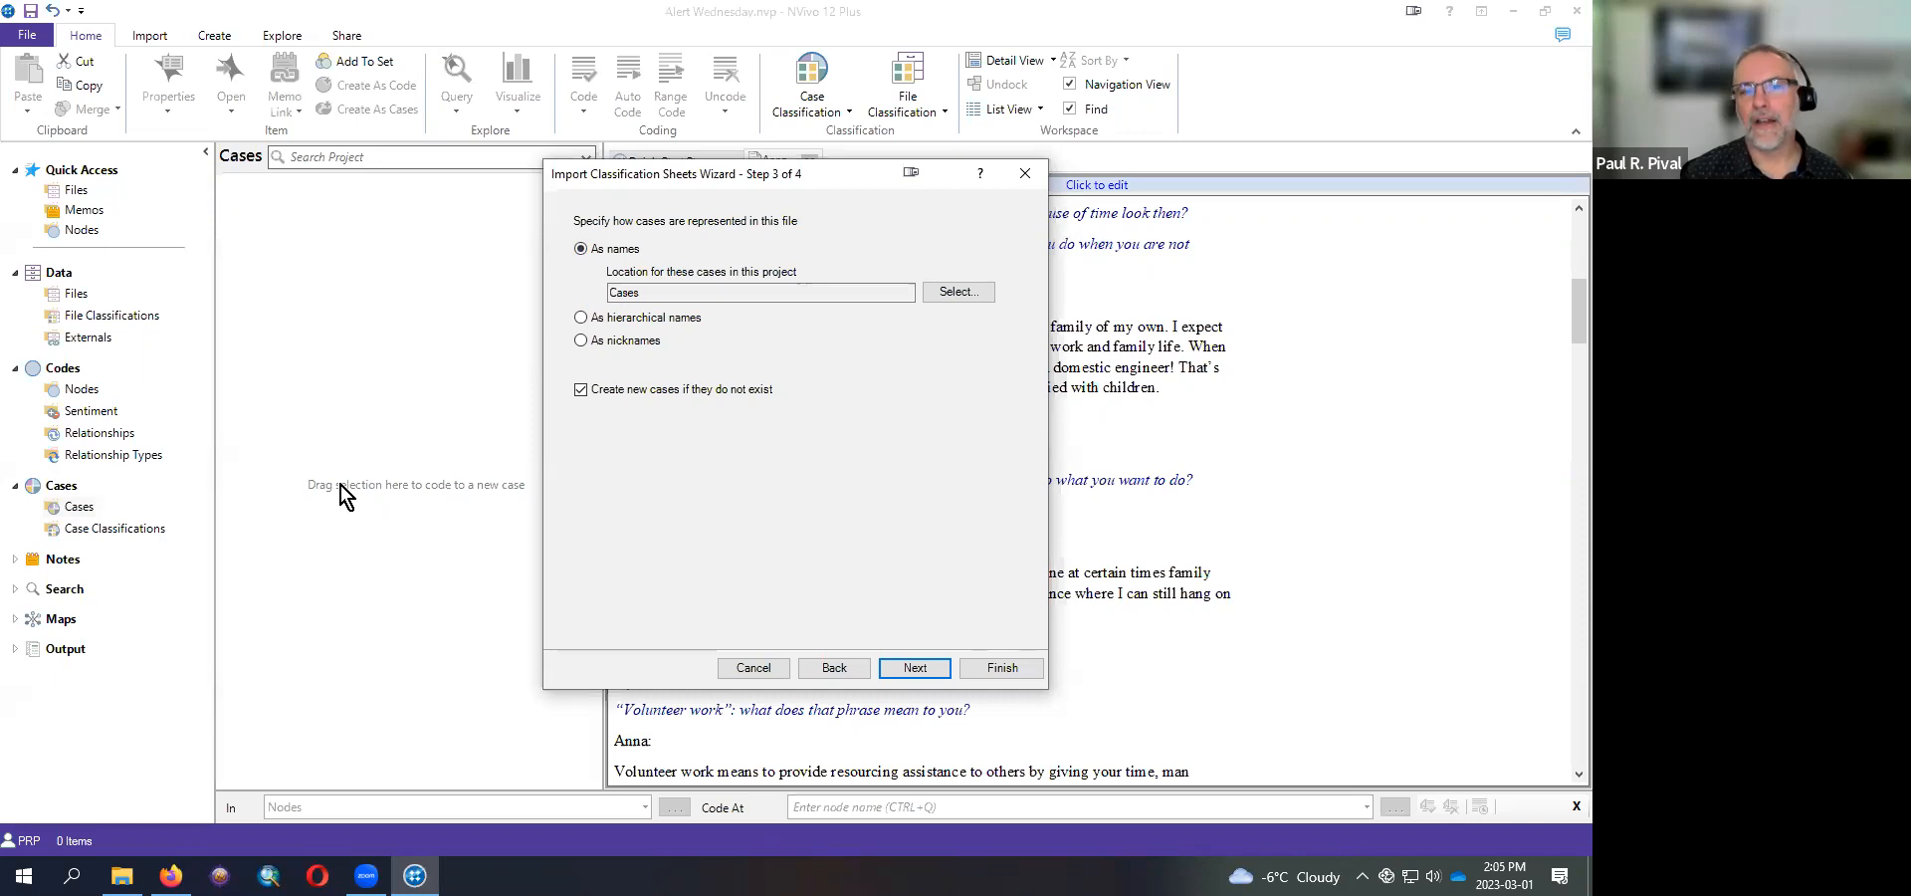
pyautogui.click(914, 668)
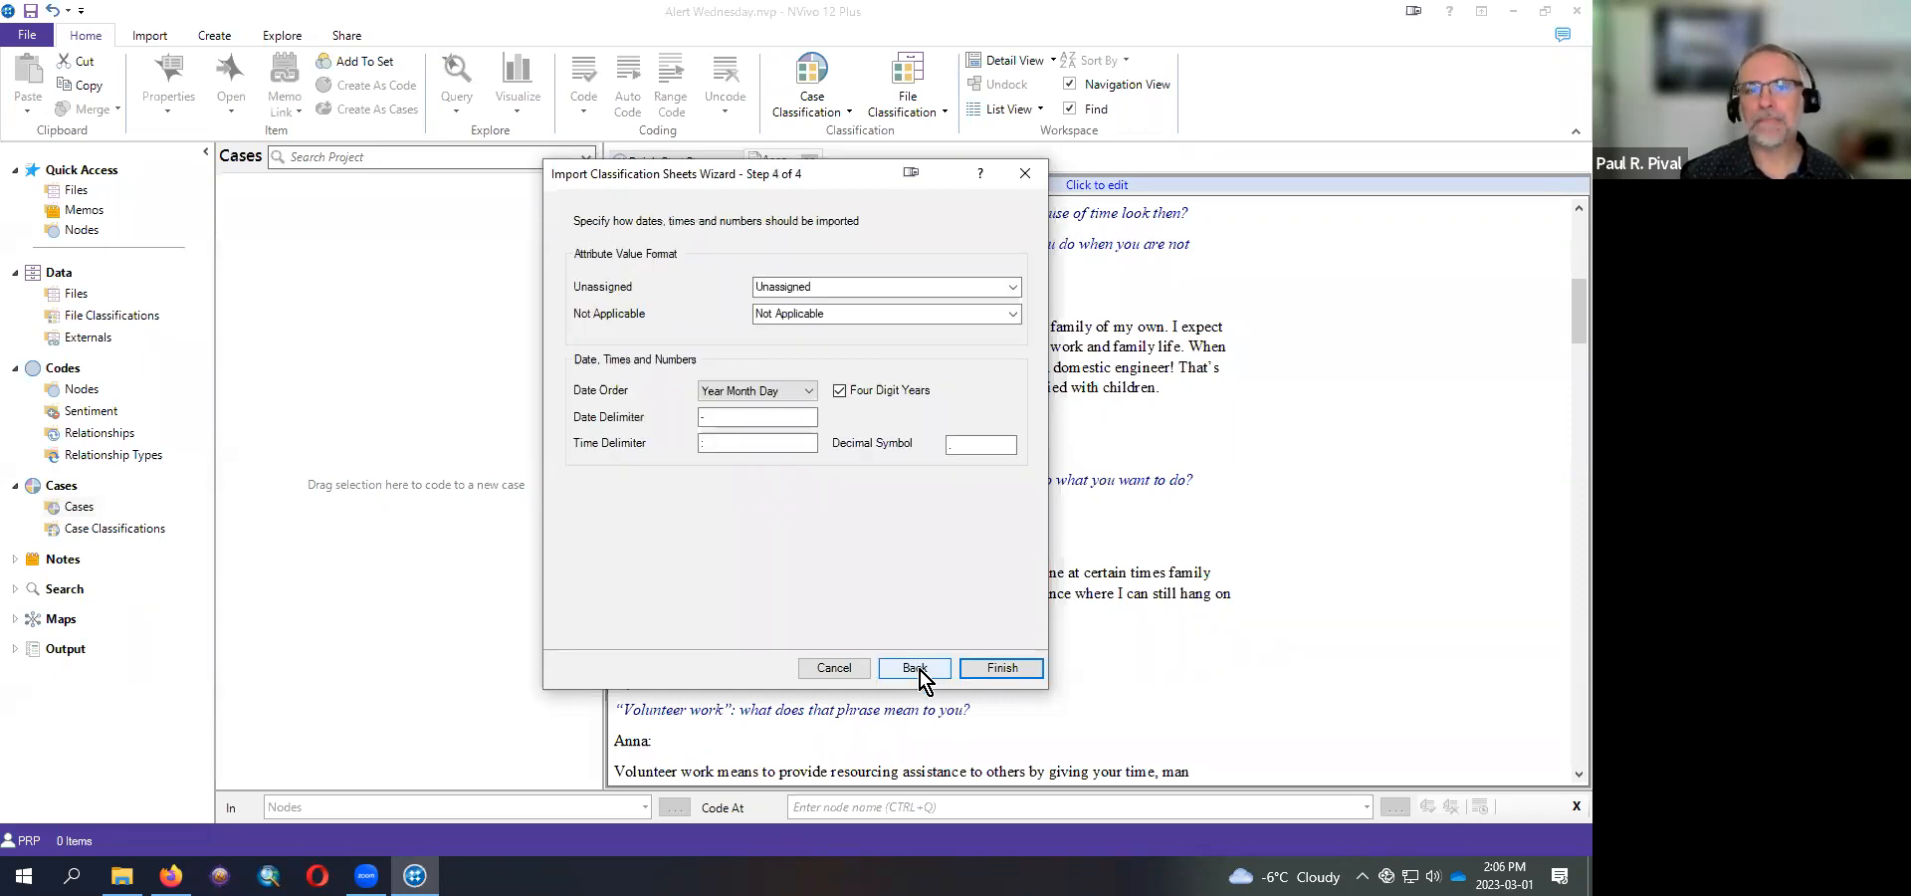
pyautogui.click(1000, 668)
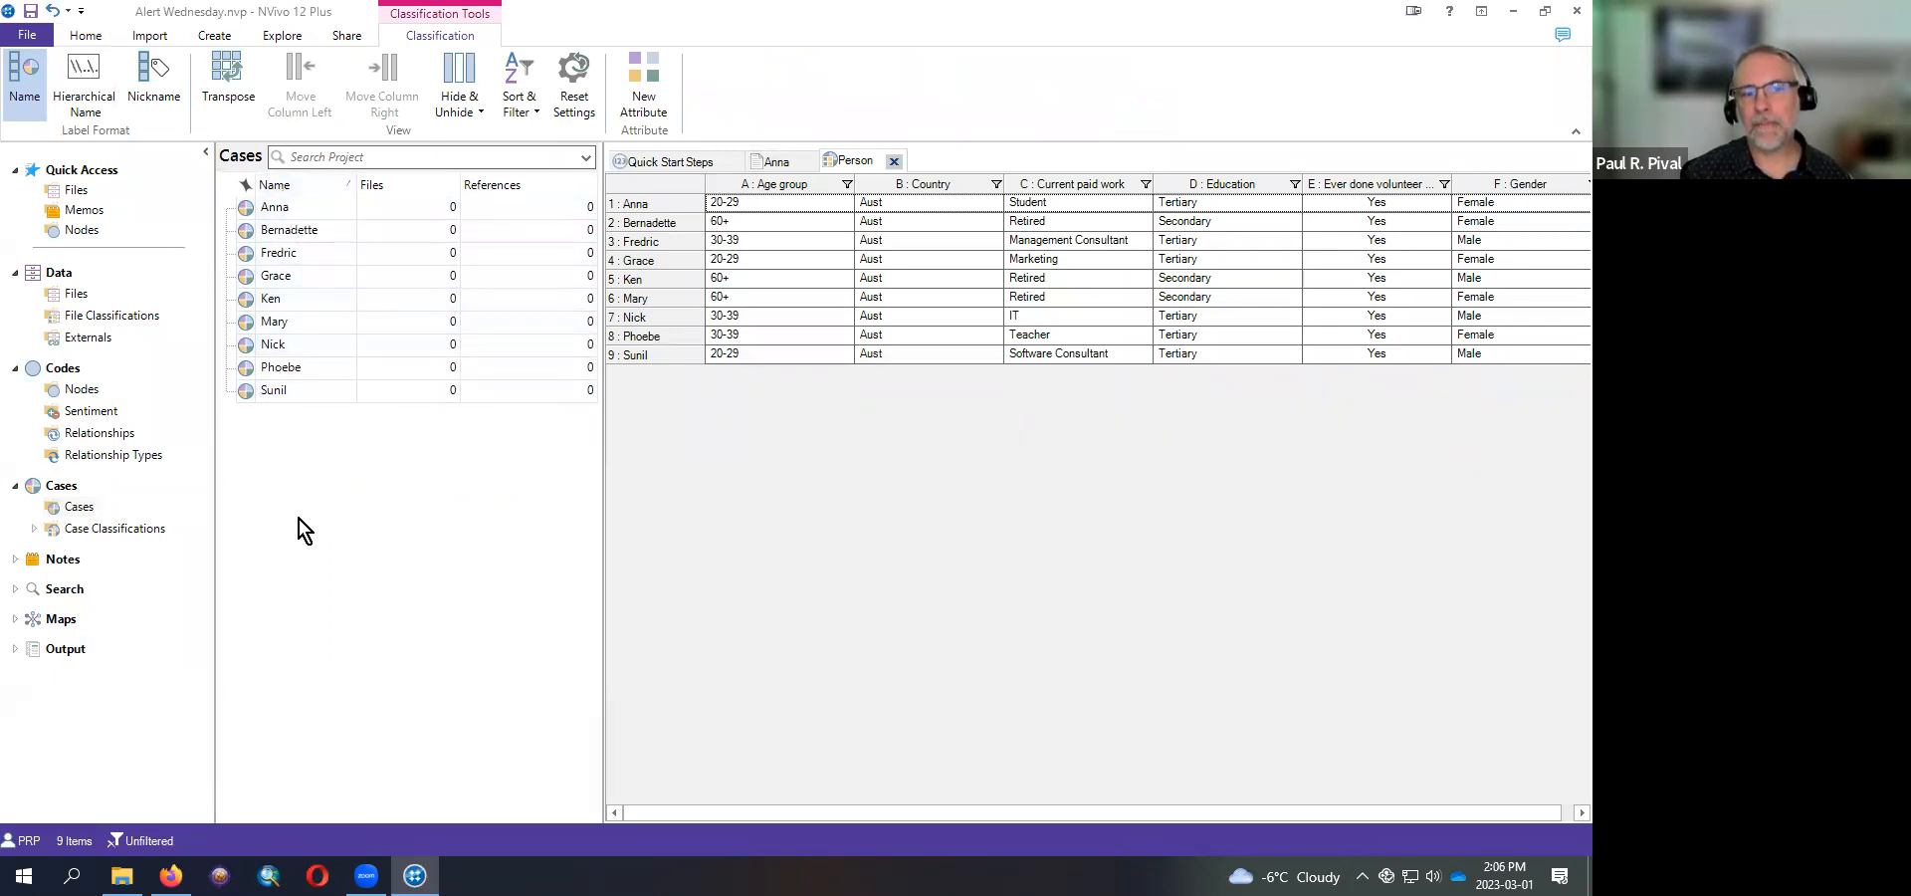
# - Examine the attributes of the Person case classification and the attribute values of its first case
pyautogui.click(103, 537)
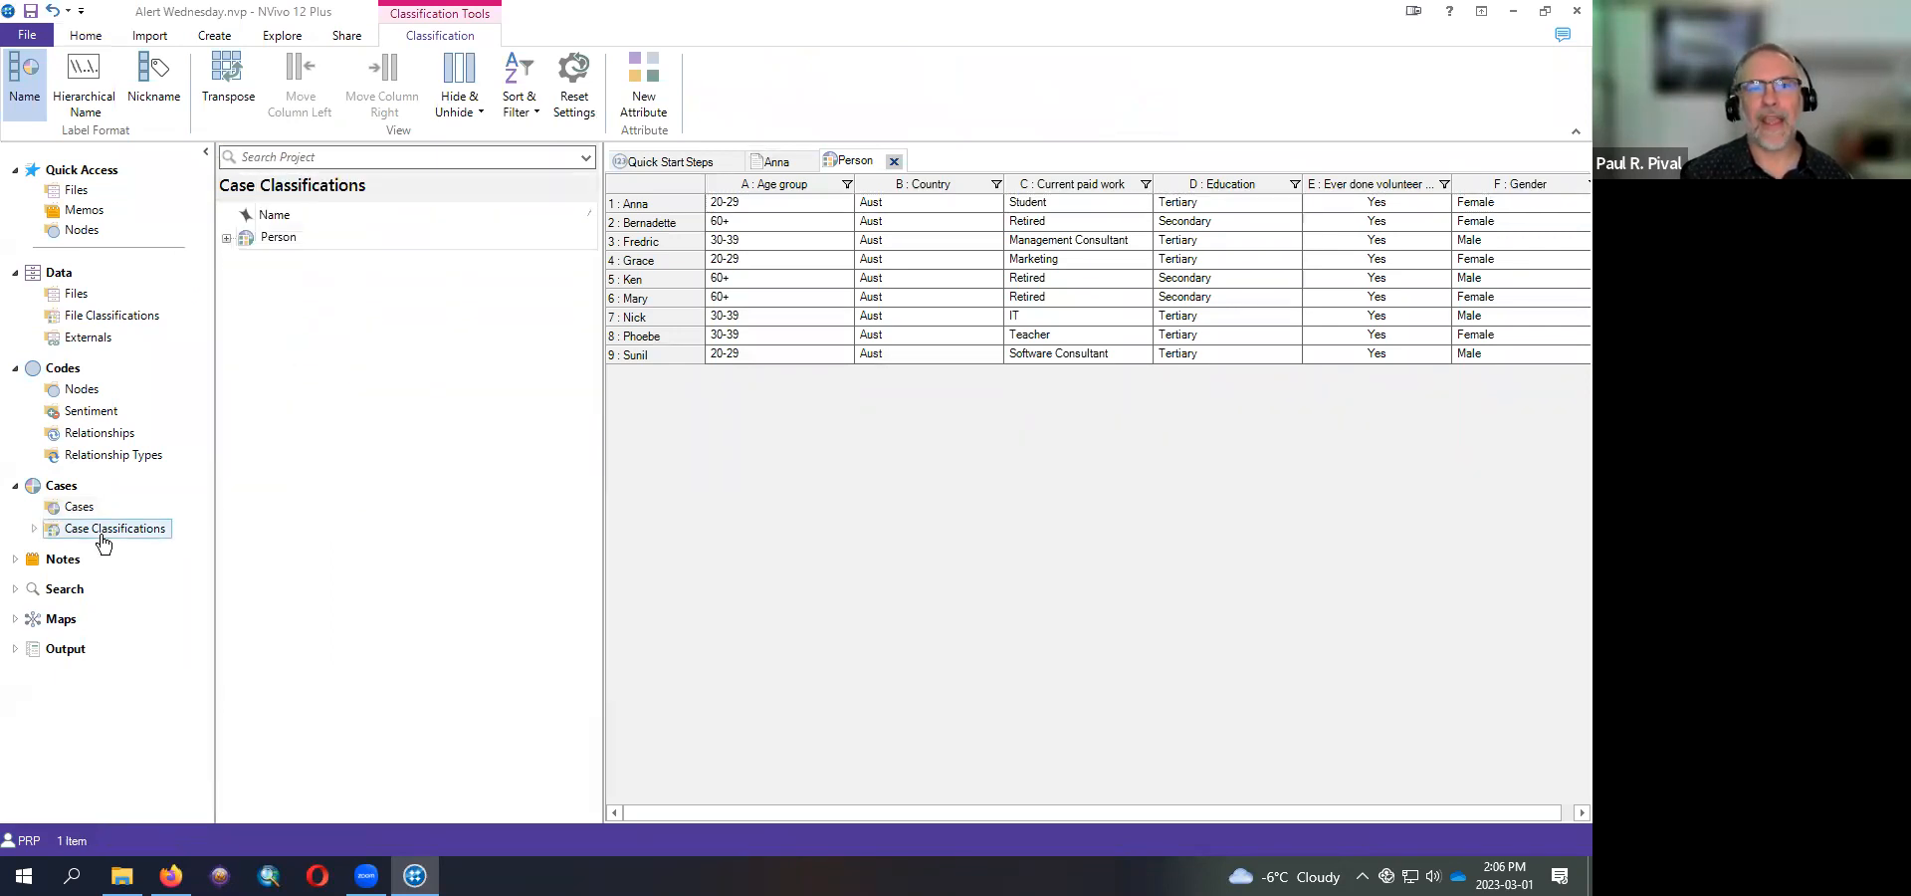
pyautogui.click(227, 239)
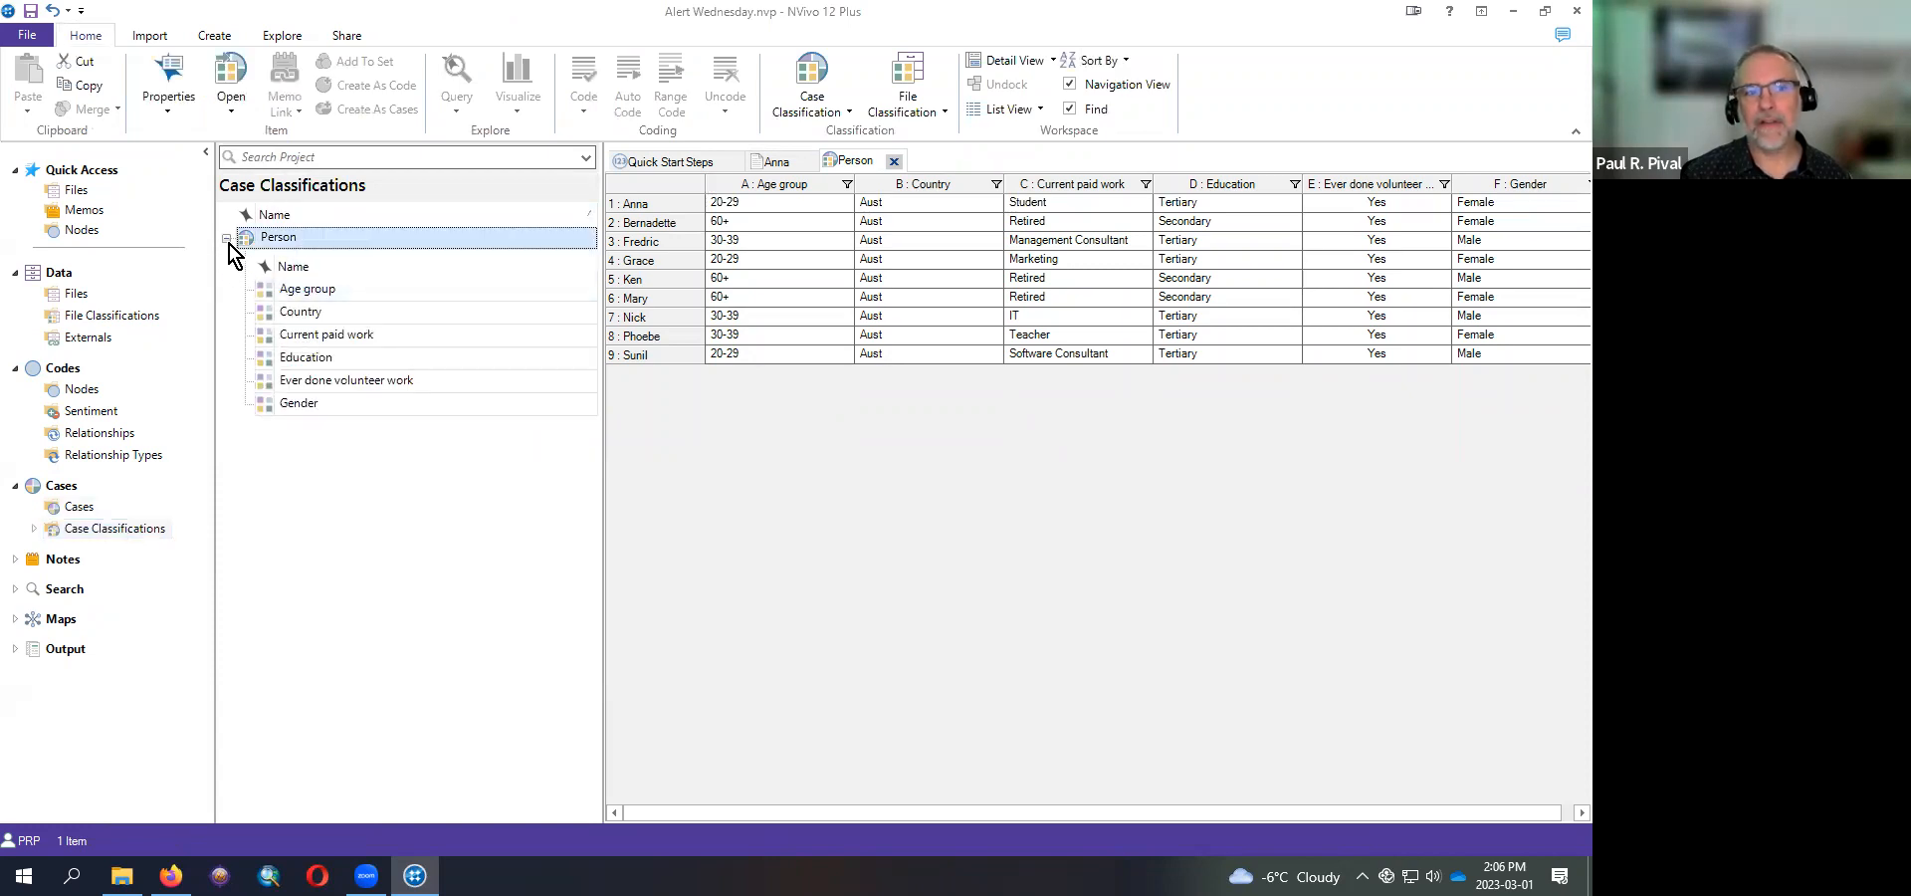
pyautogui.click(34, 529)
pyautogui.click(105, 551)
pyautogui.click(226, 208)
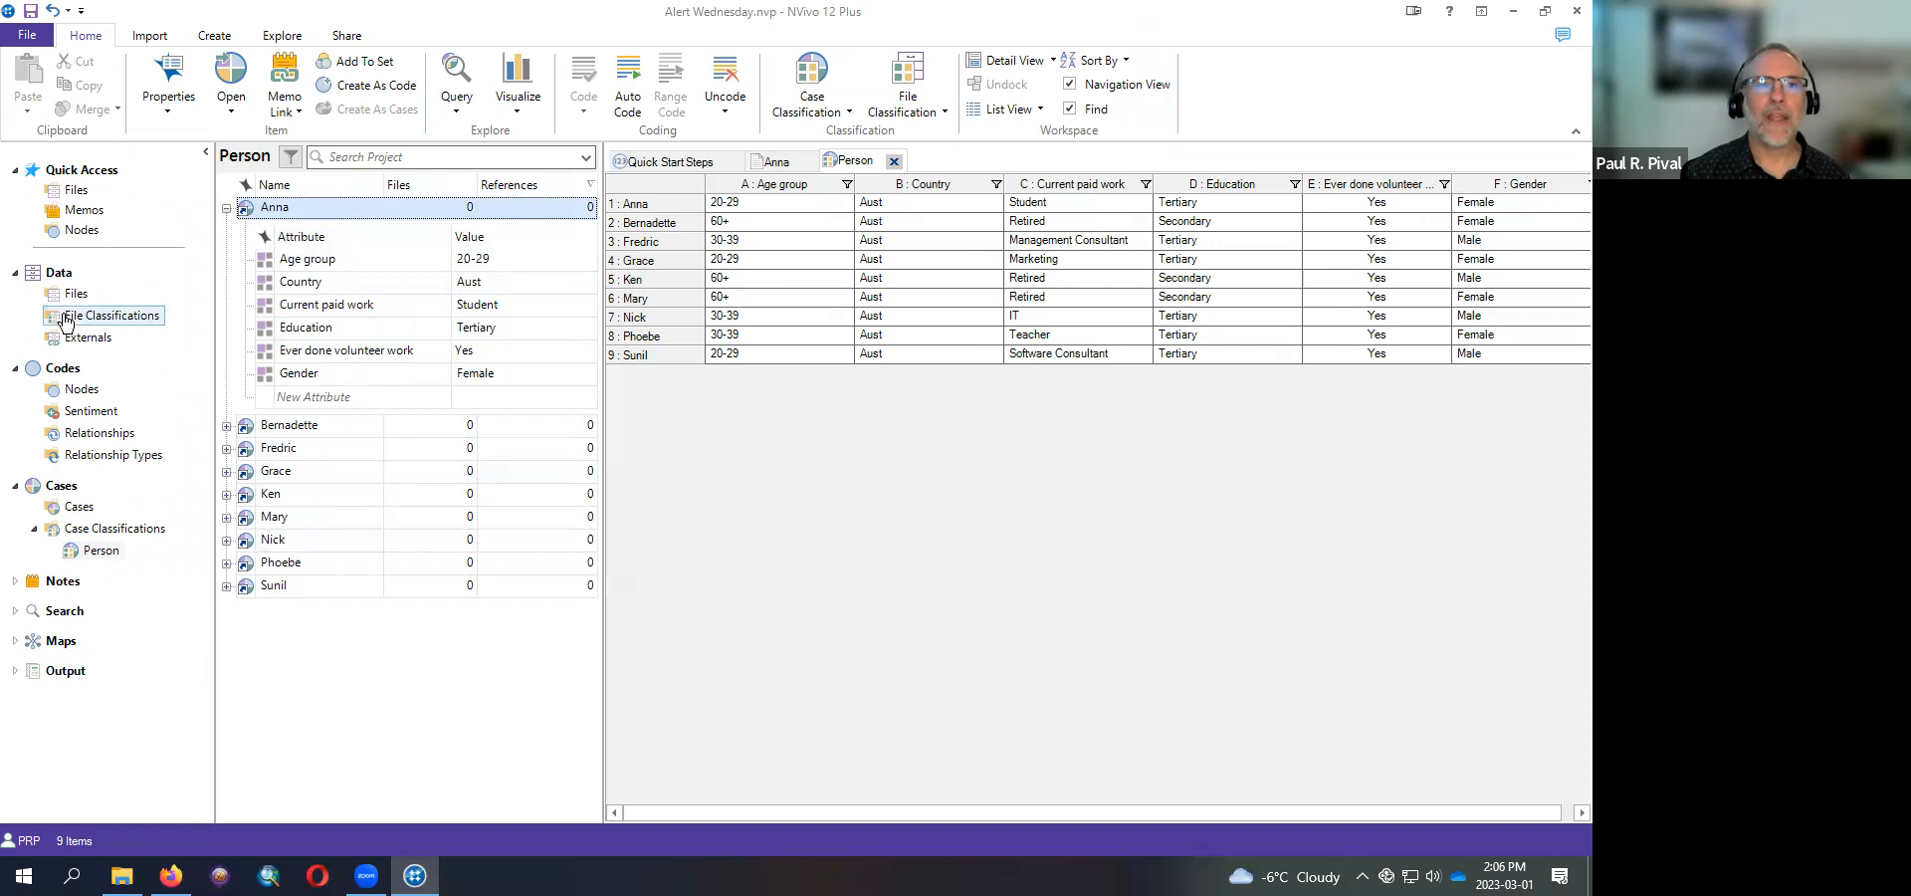
# - Code the first interview in the file list to its same-named case, and compare its transcript with the Person classification sheet
pyautogui.click(76, 189)
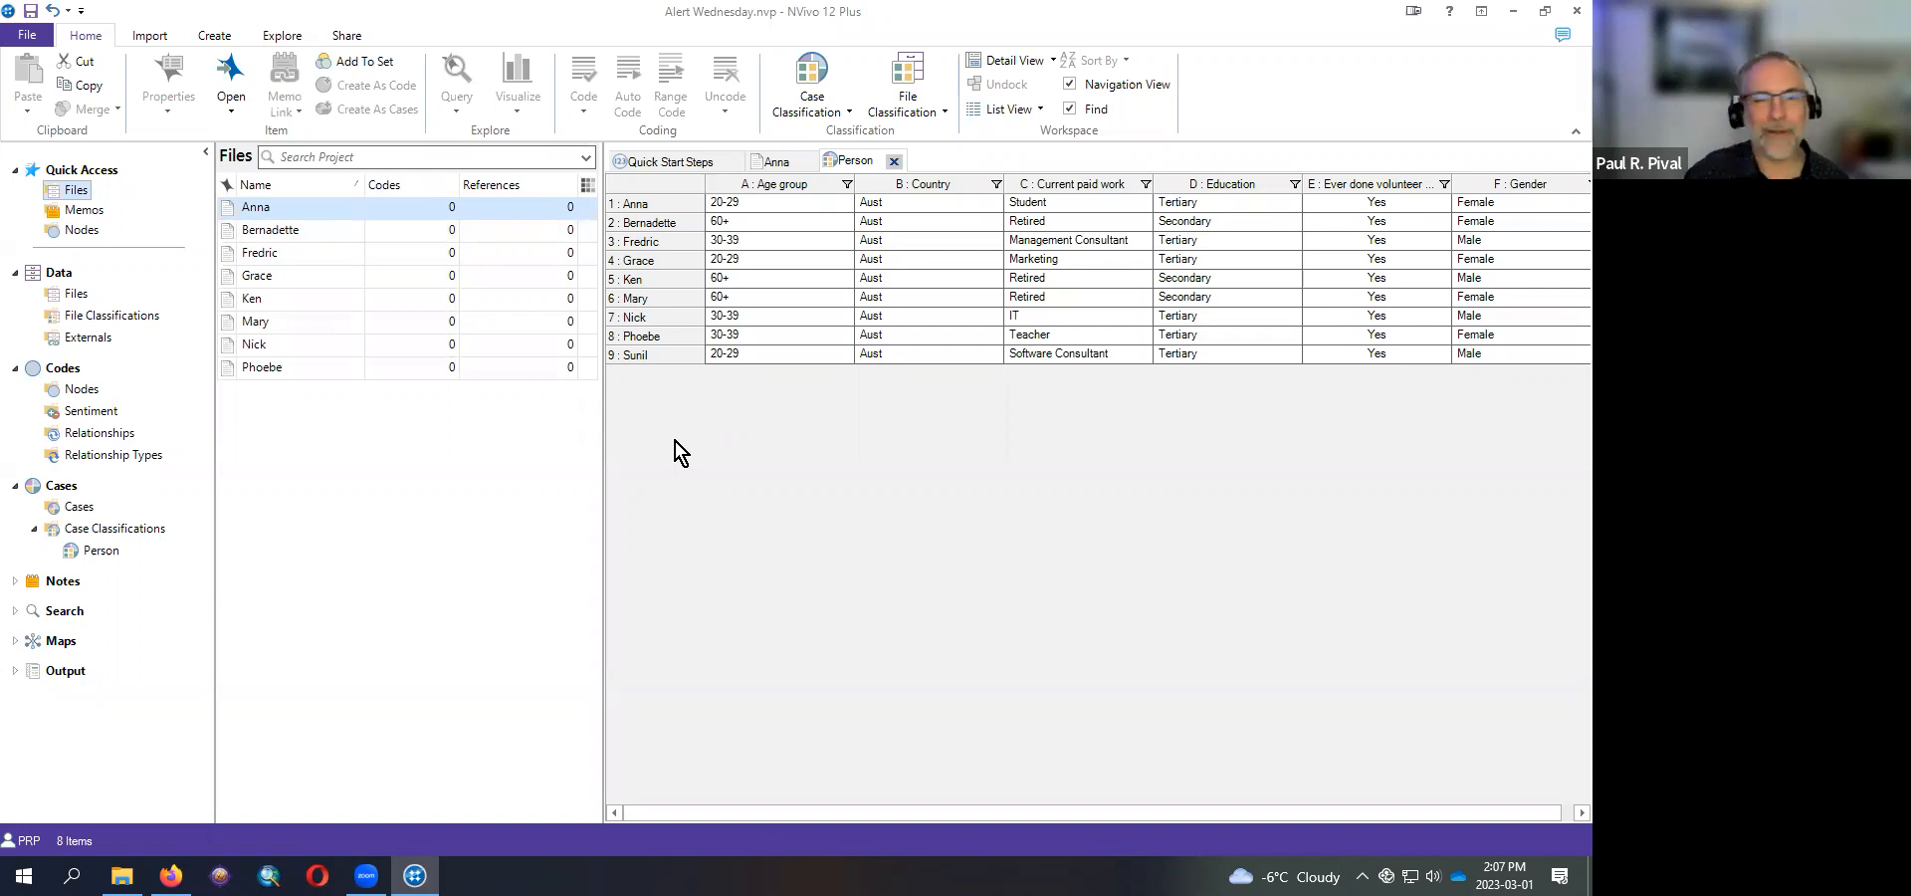
pyautogui.click(278, 210)
pyautogui.click(293, 298)
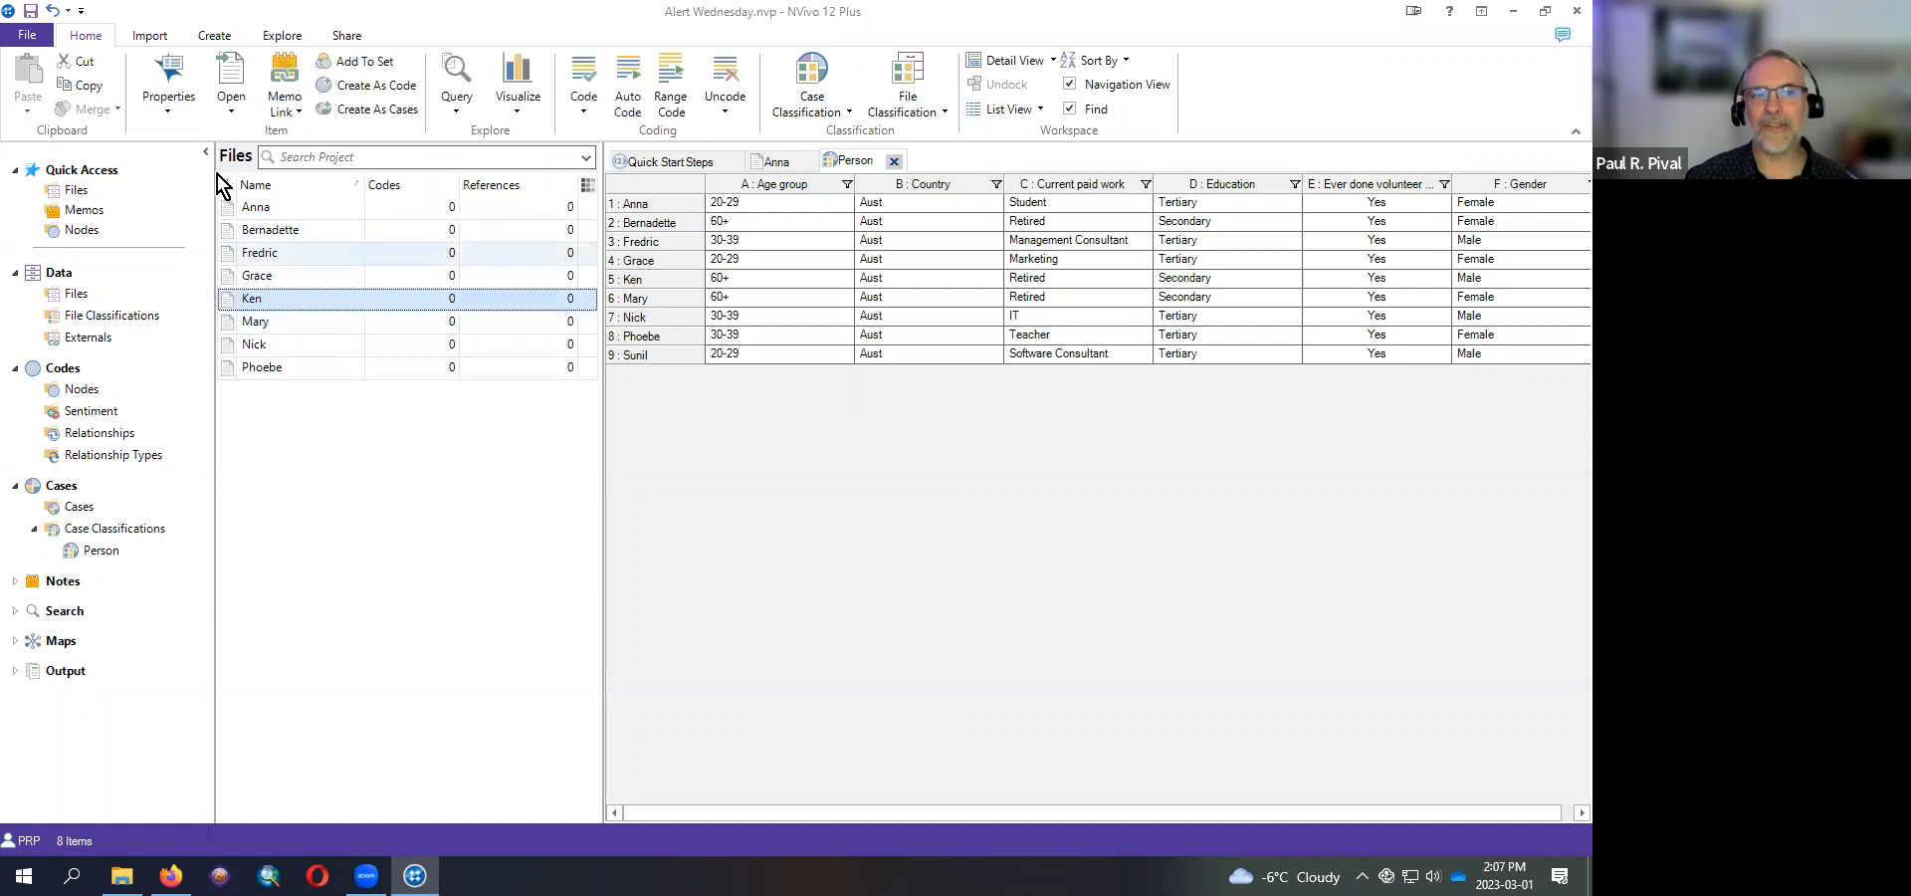
pyautogui.click(254, 207)
pyautogui.rightClick(260, 211)
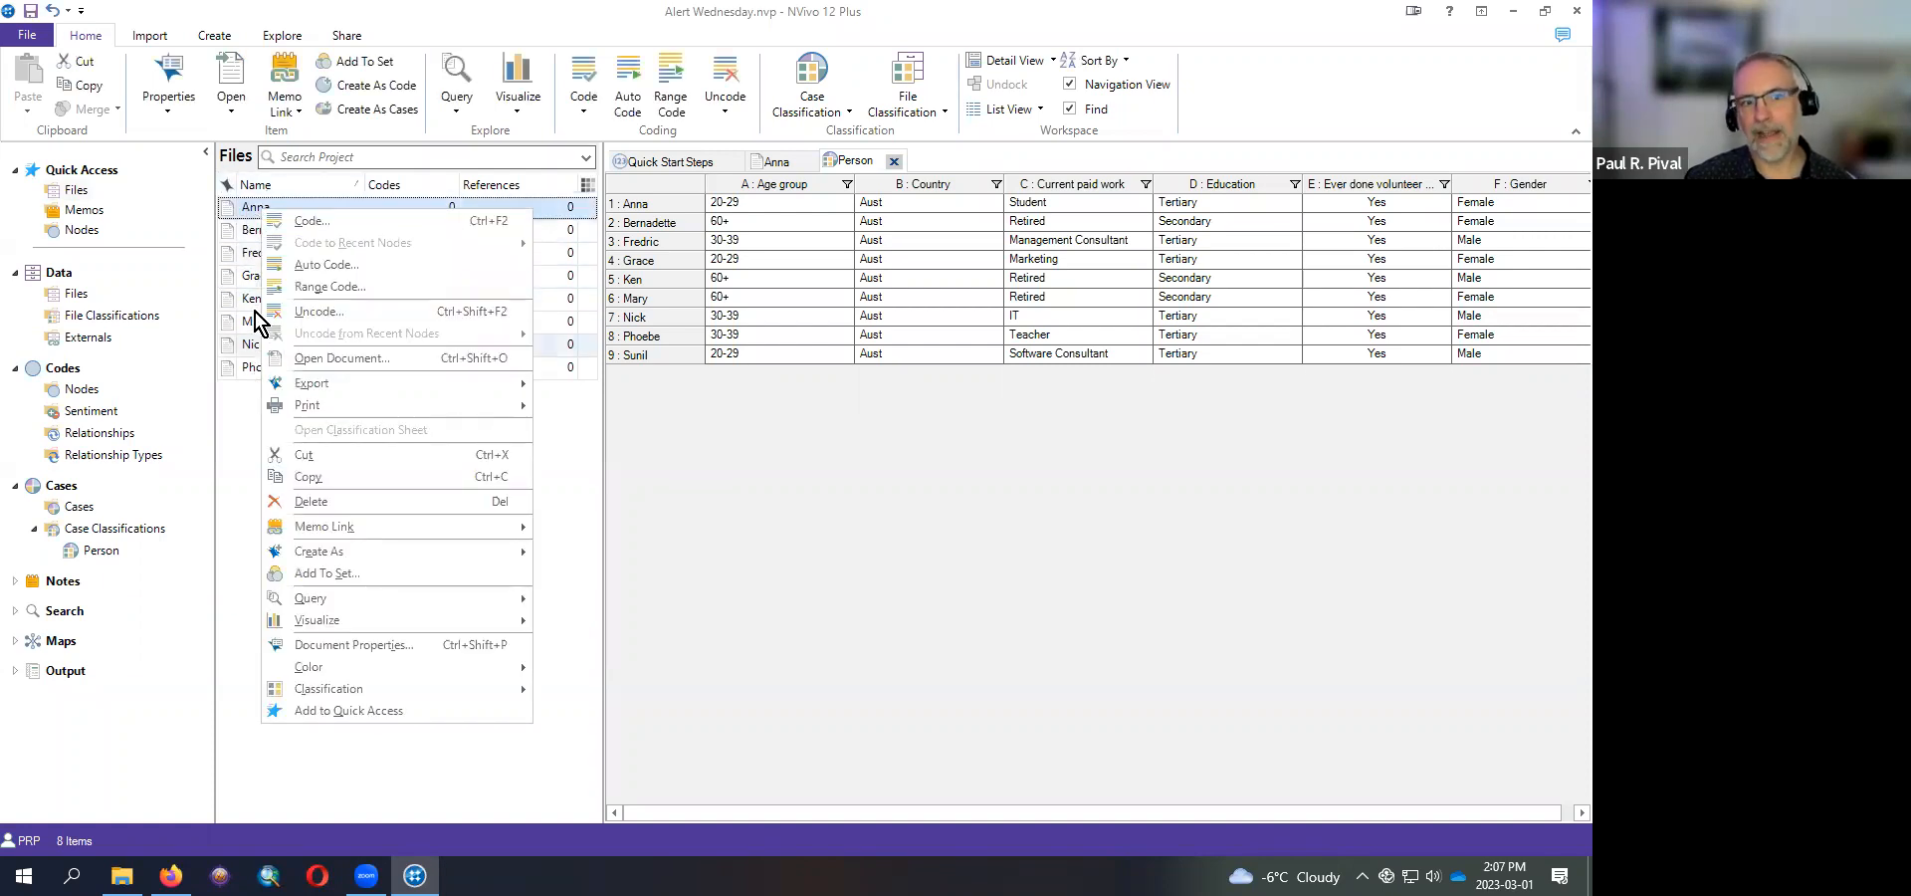
pyautogui.click(309, 222)
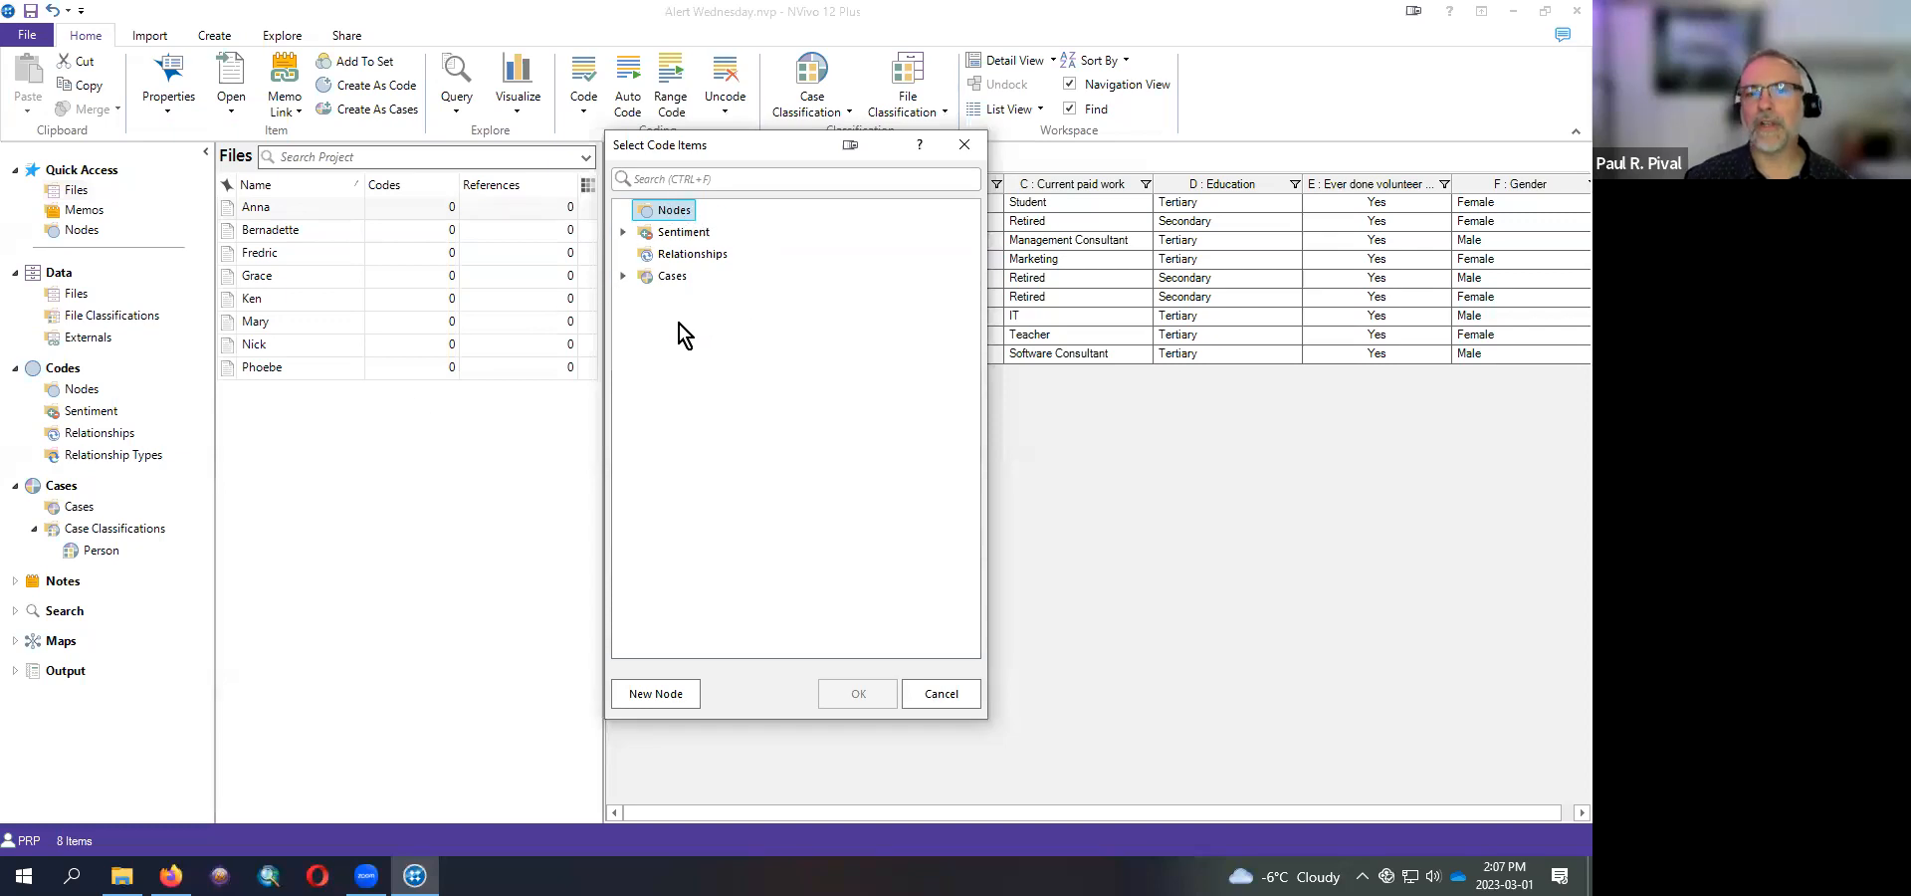
pyautogui.click(622, 277)
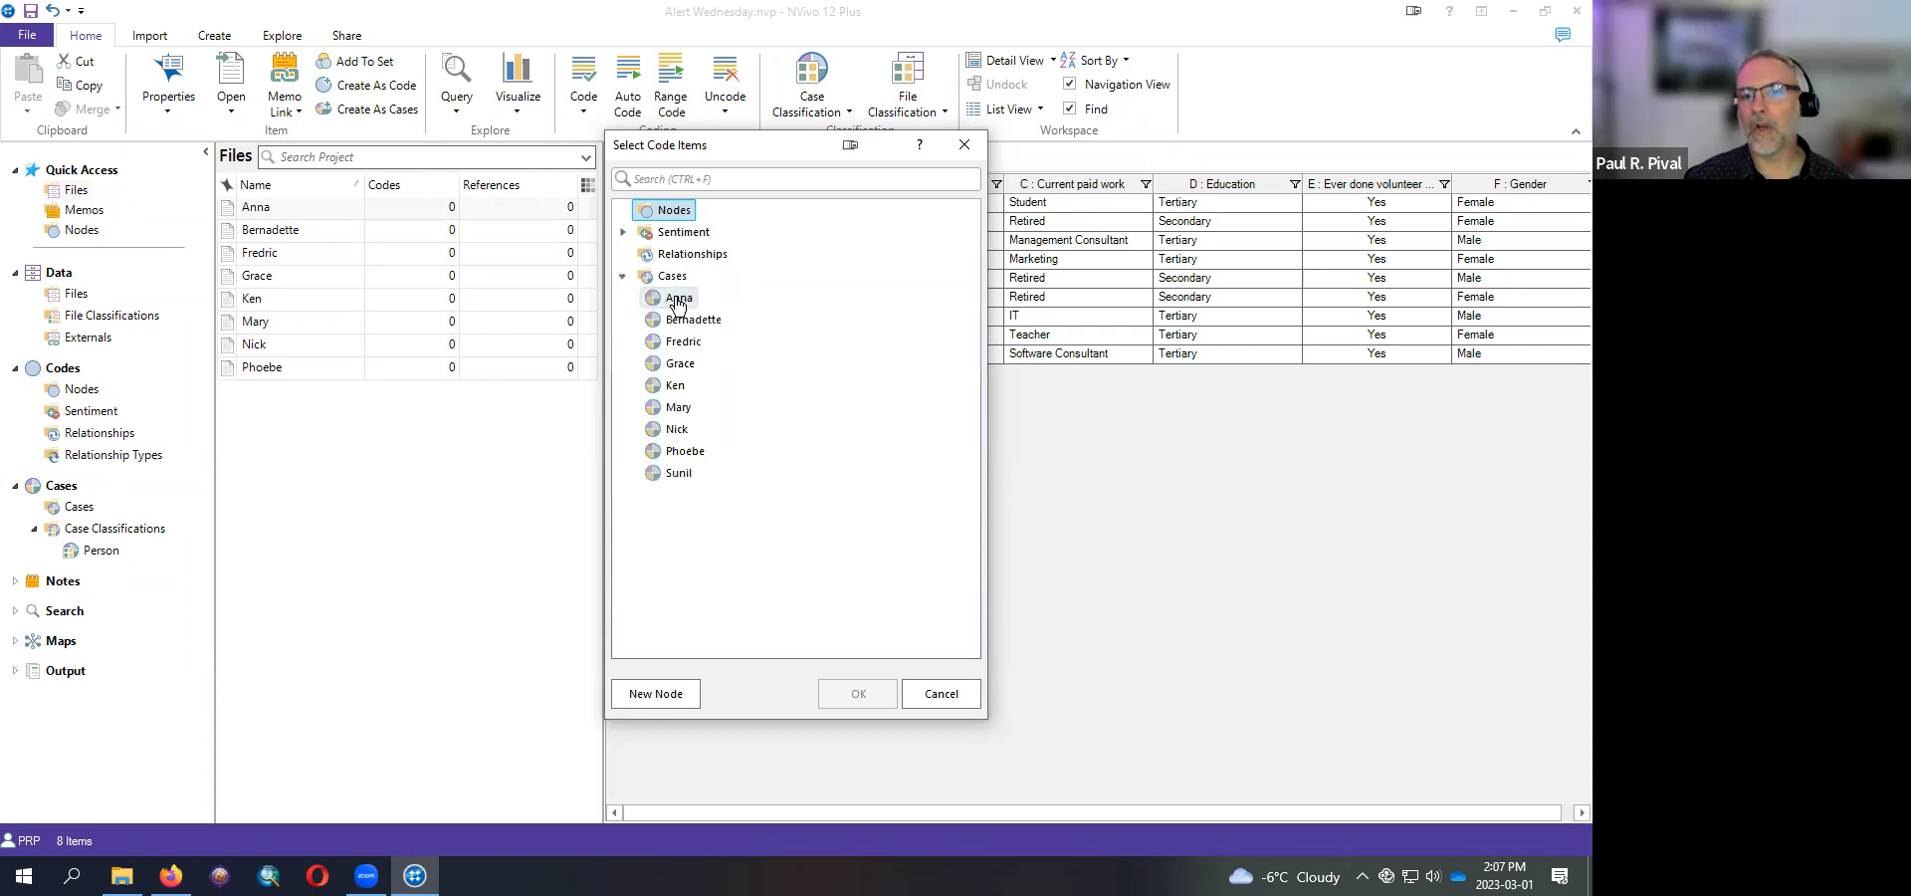
pyautogui.click(677, 298)
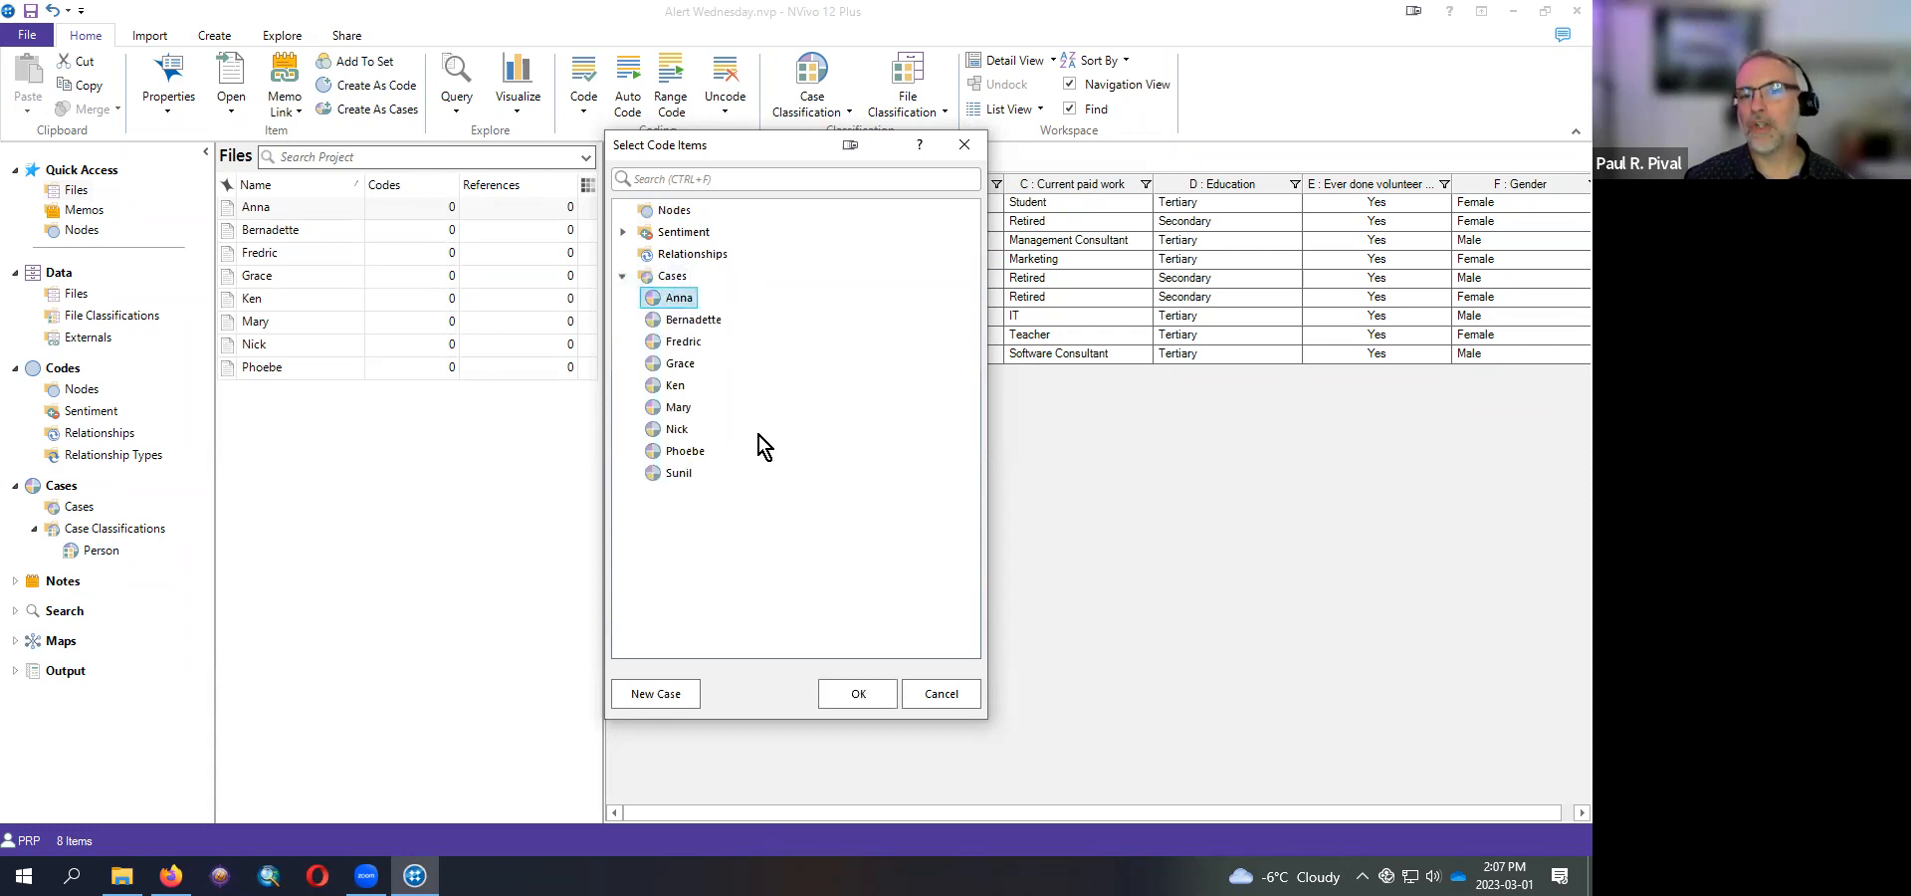
pyautogui.click(879, 697)
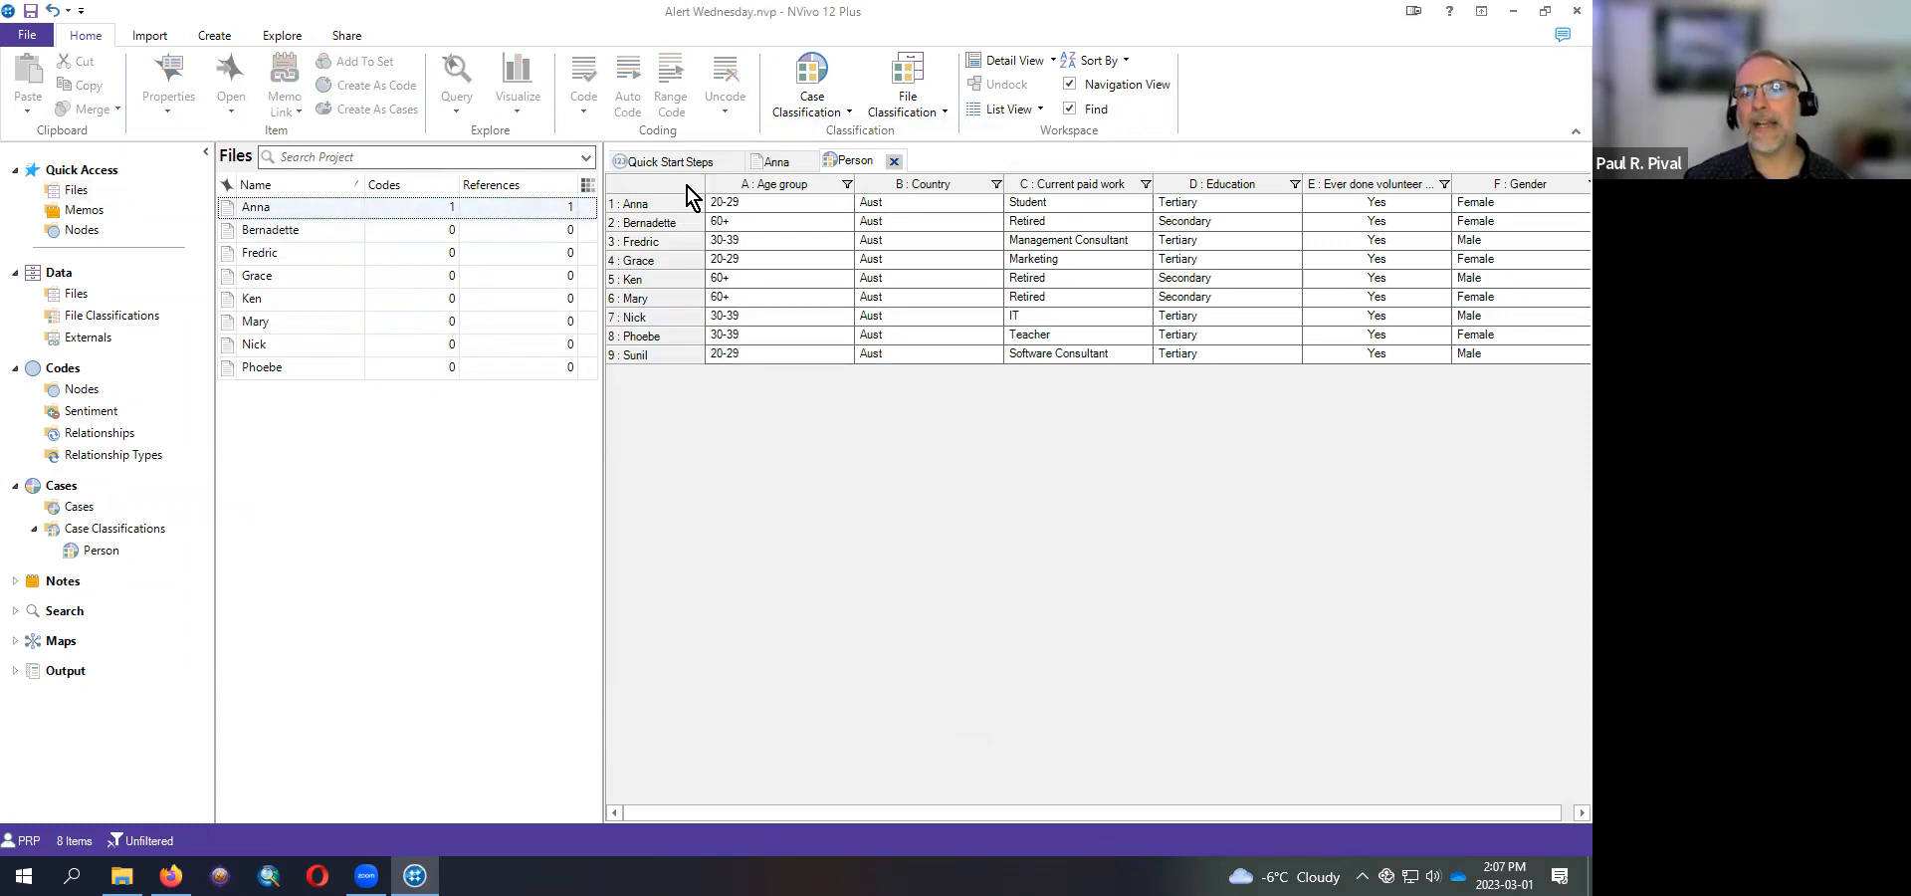
pyautogui.click(779, 164)
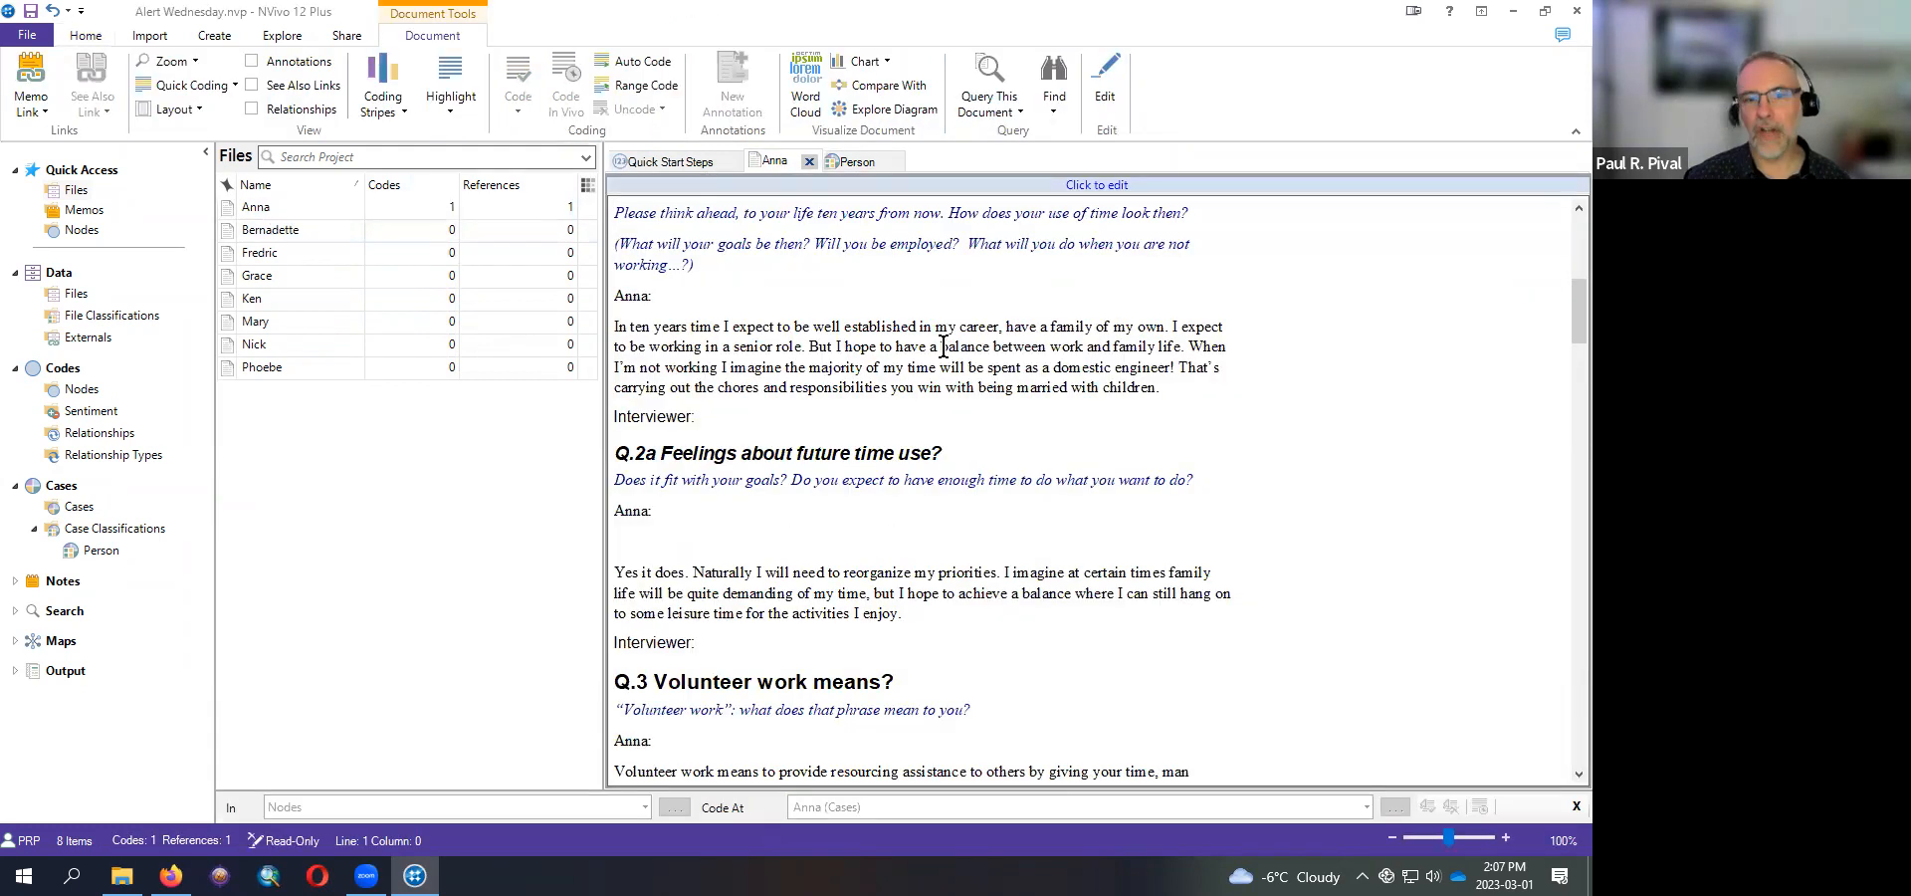
pyautogui.click(854, 165)
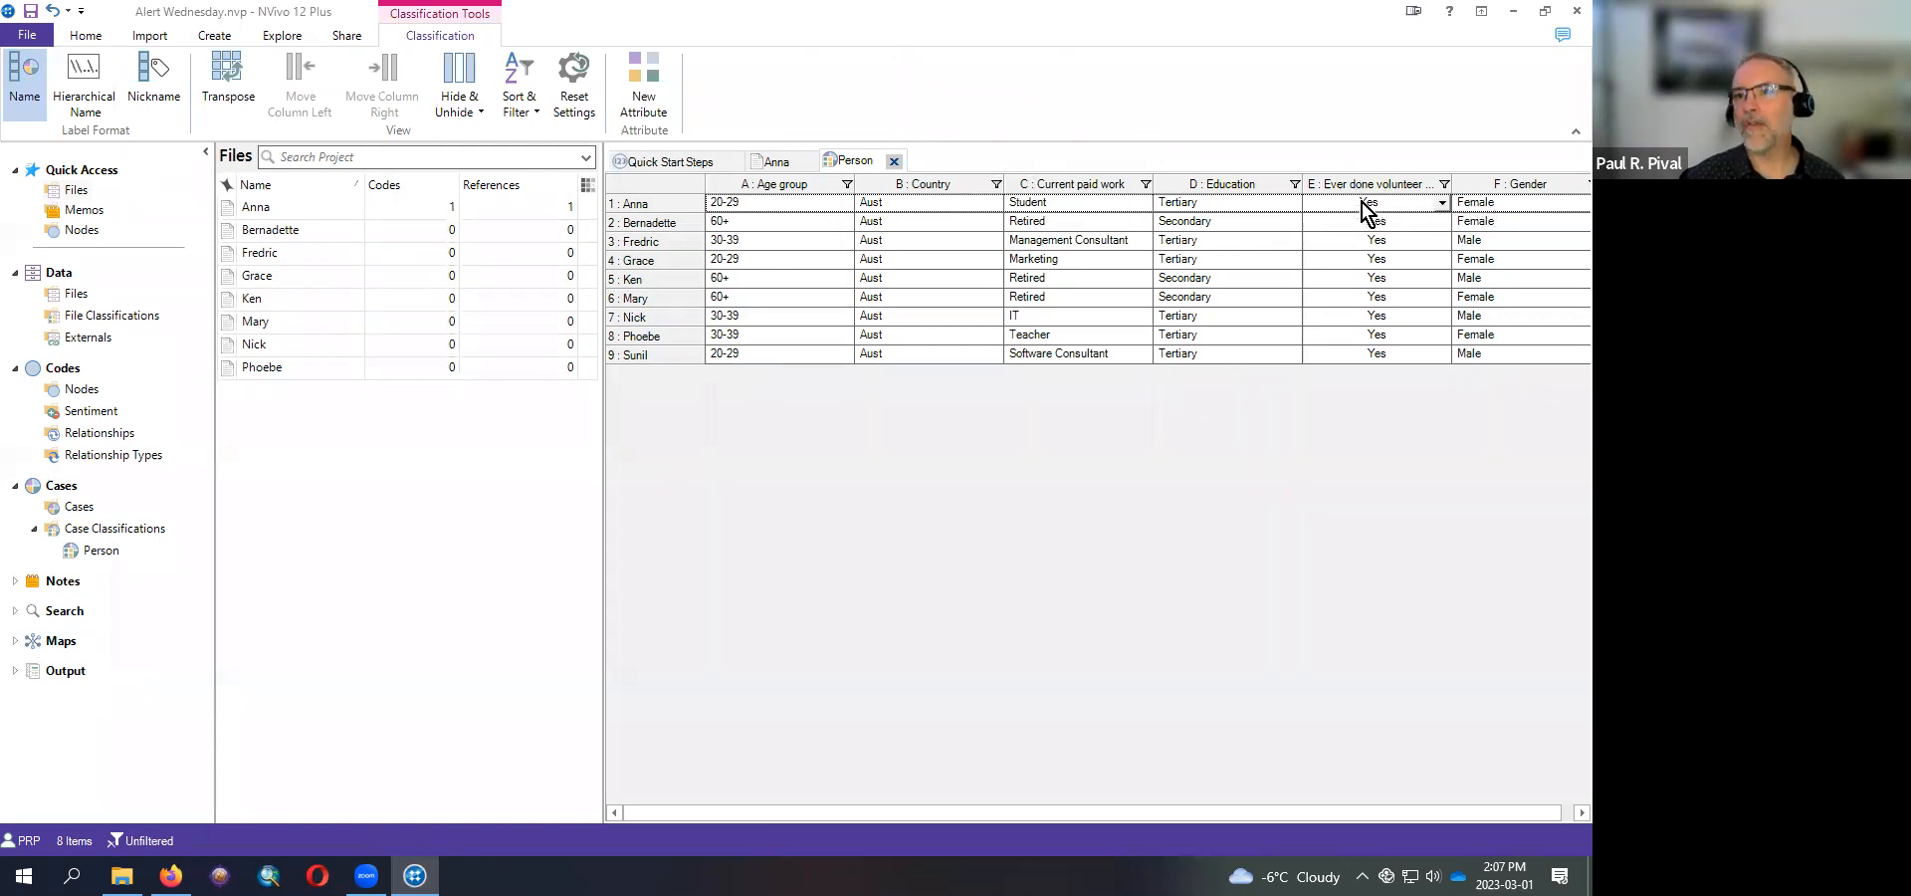
# - Code the second interview file in the list to the case that bears the same name
pyautogui.click(255, 233)
pyautogui.rightClick(255, 235)
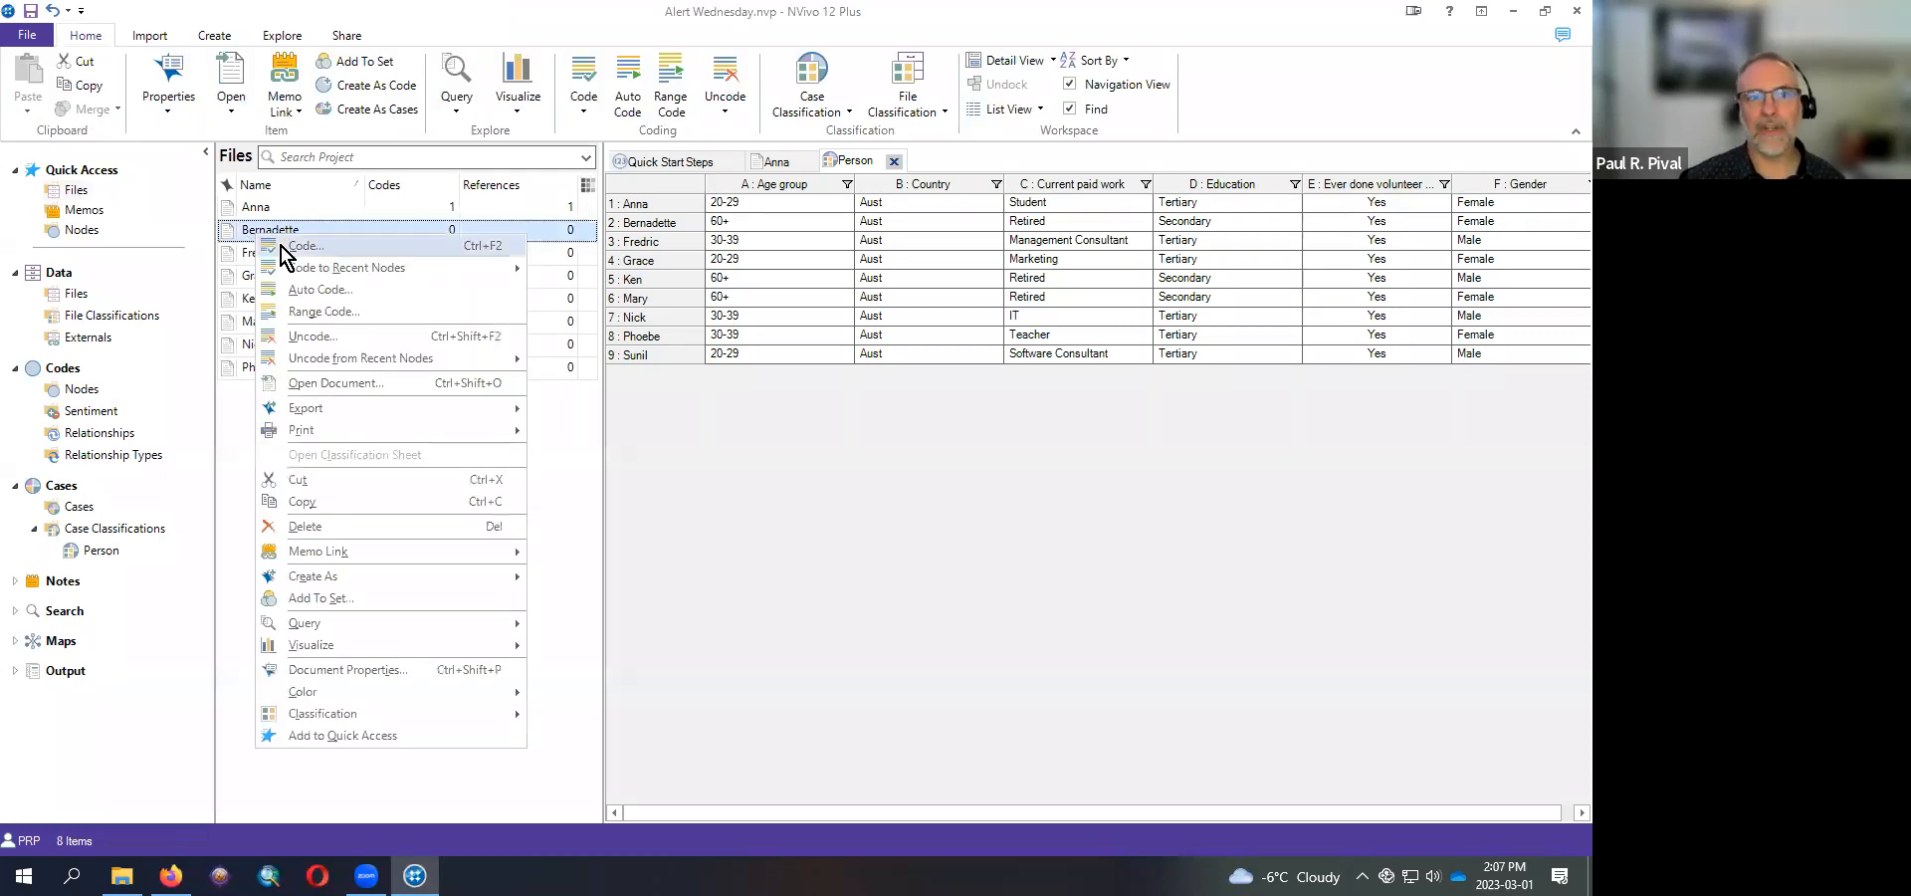
pyautogui.click(280, 247)
pyautogui.click(694, 319)
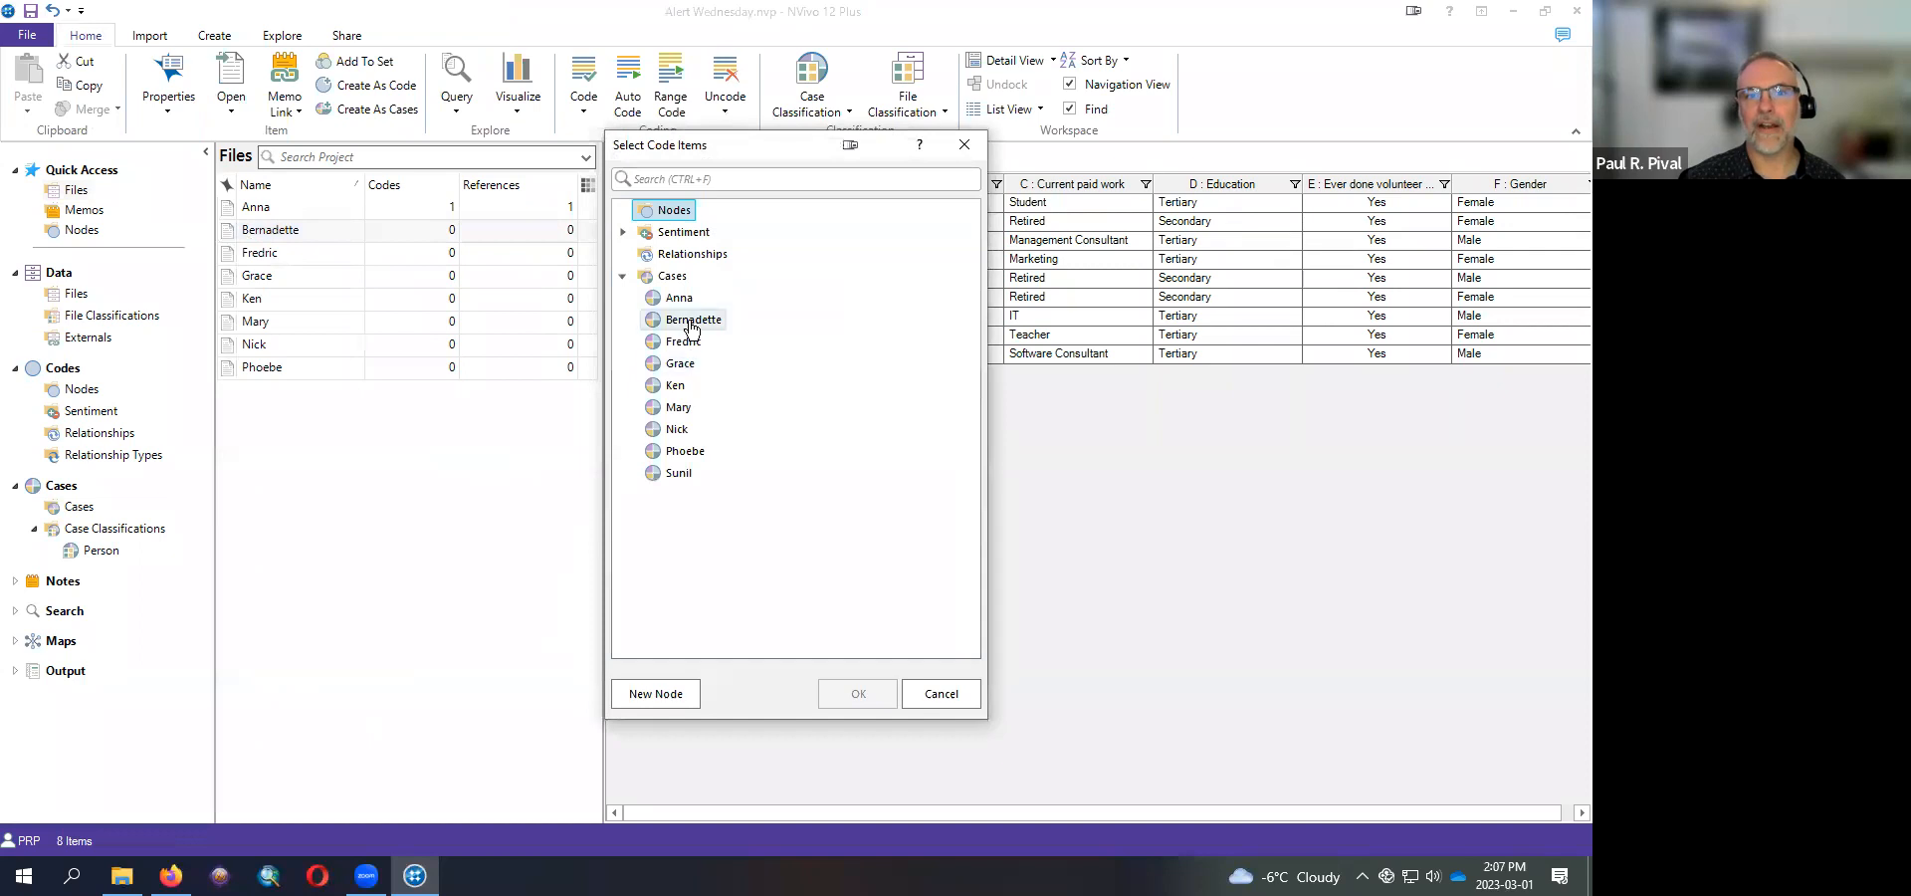
pyautogui.click(848, 683)
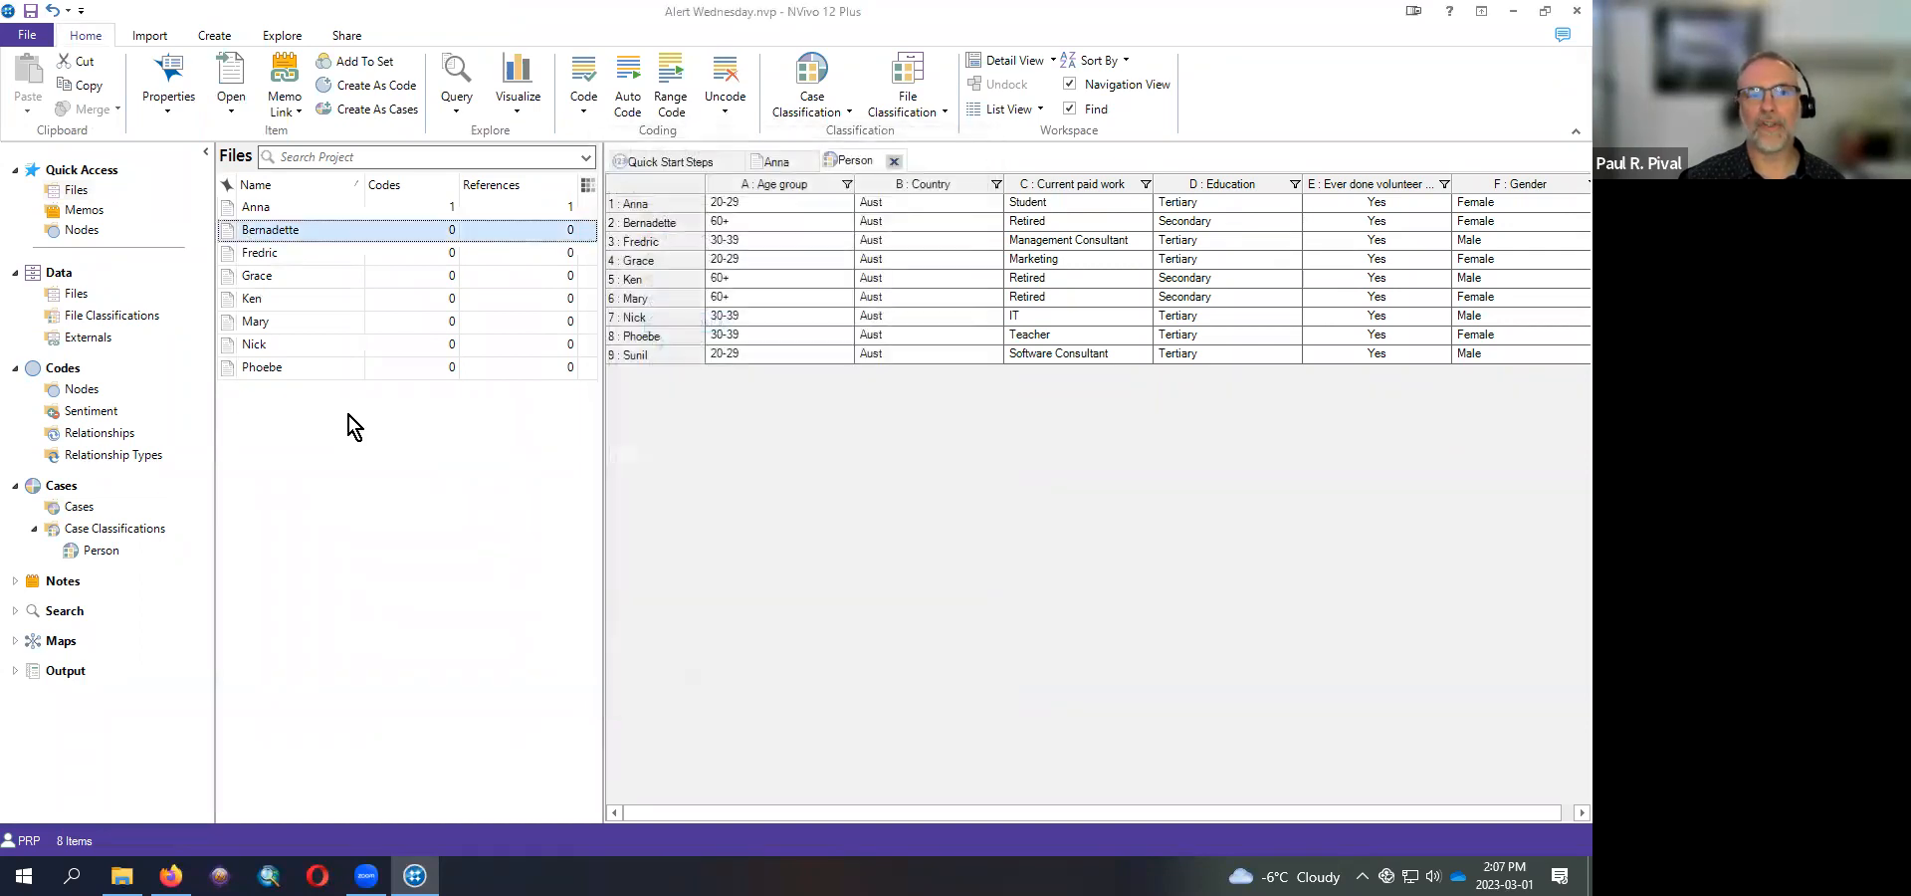
# - Code the third interview file in the list to the case that bears the same name
pyautogui.rightClick(287, 258)
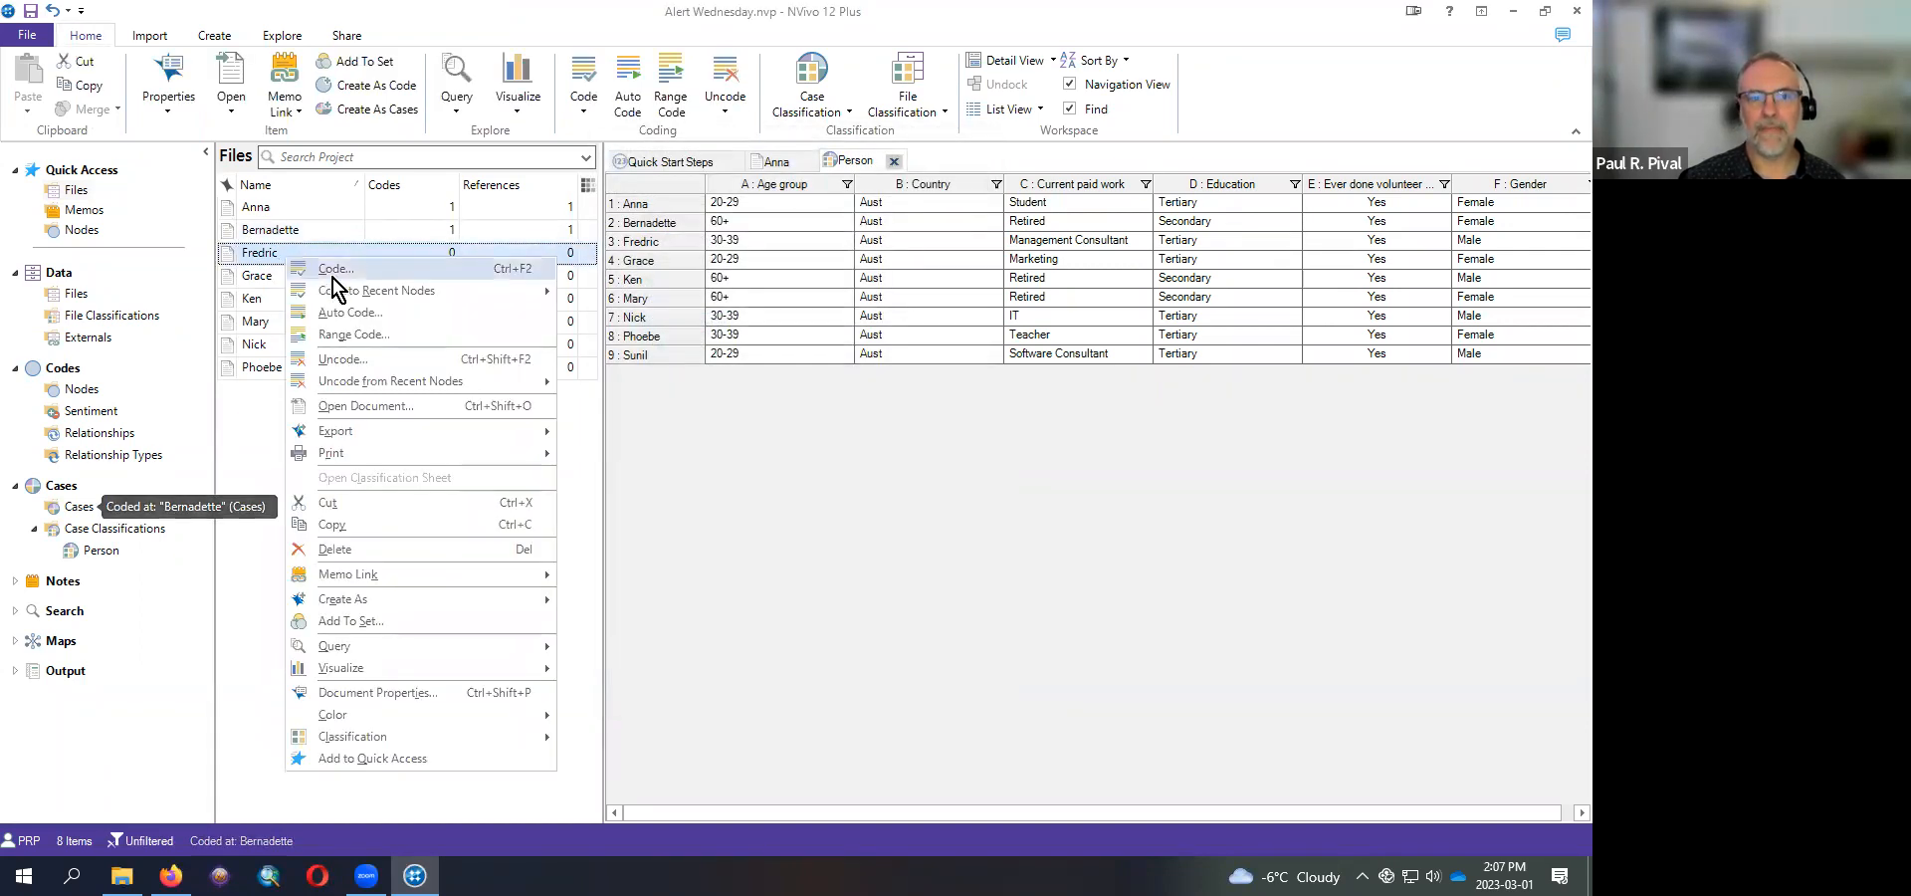
pyautogui.click(335, 271)
pyautogui.click(684, 343)
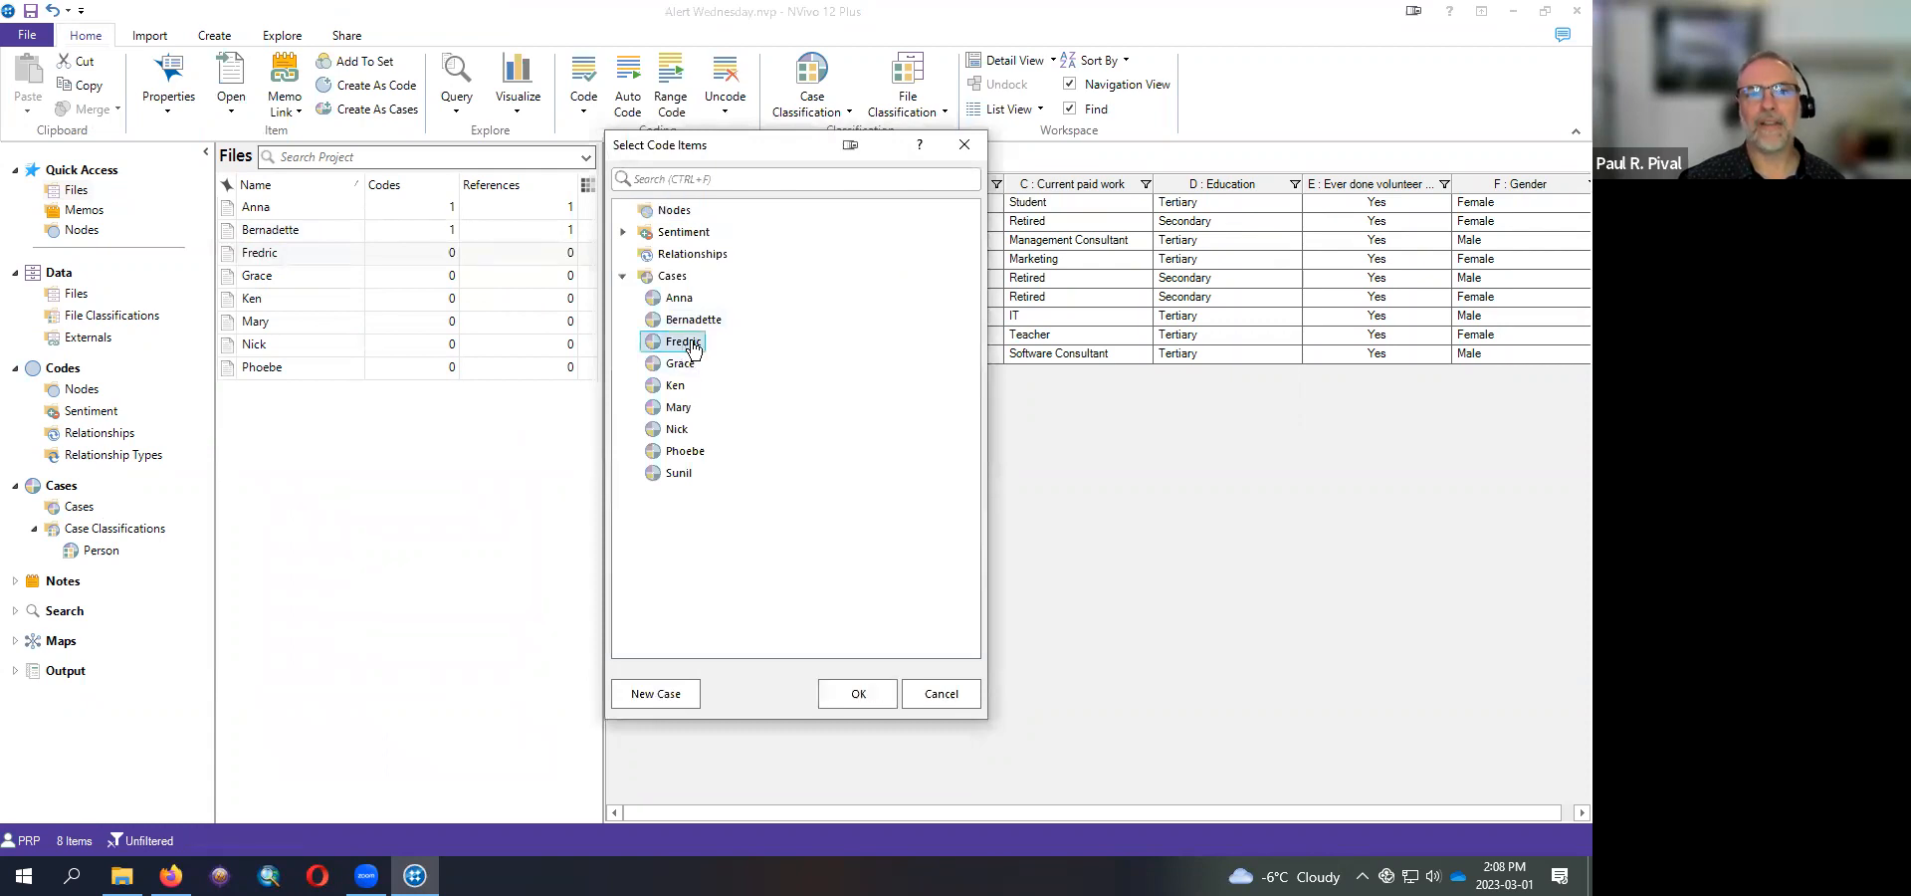
pyautogui.click(856, 702)
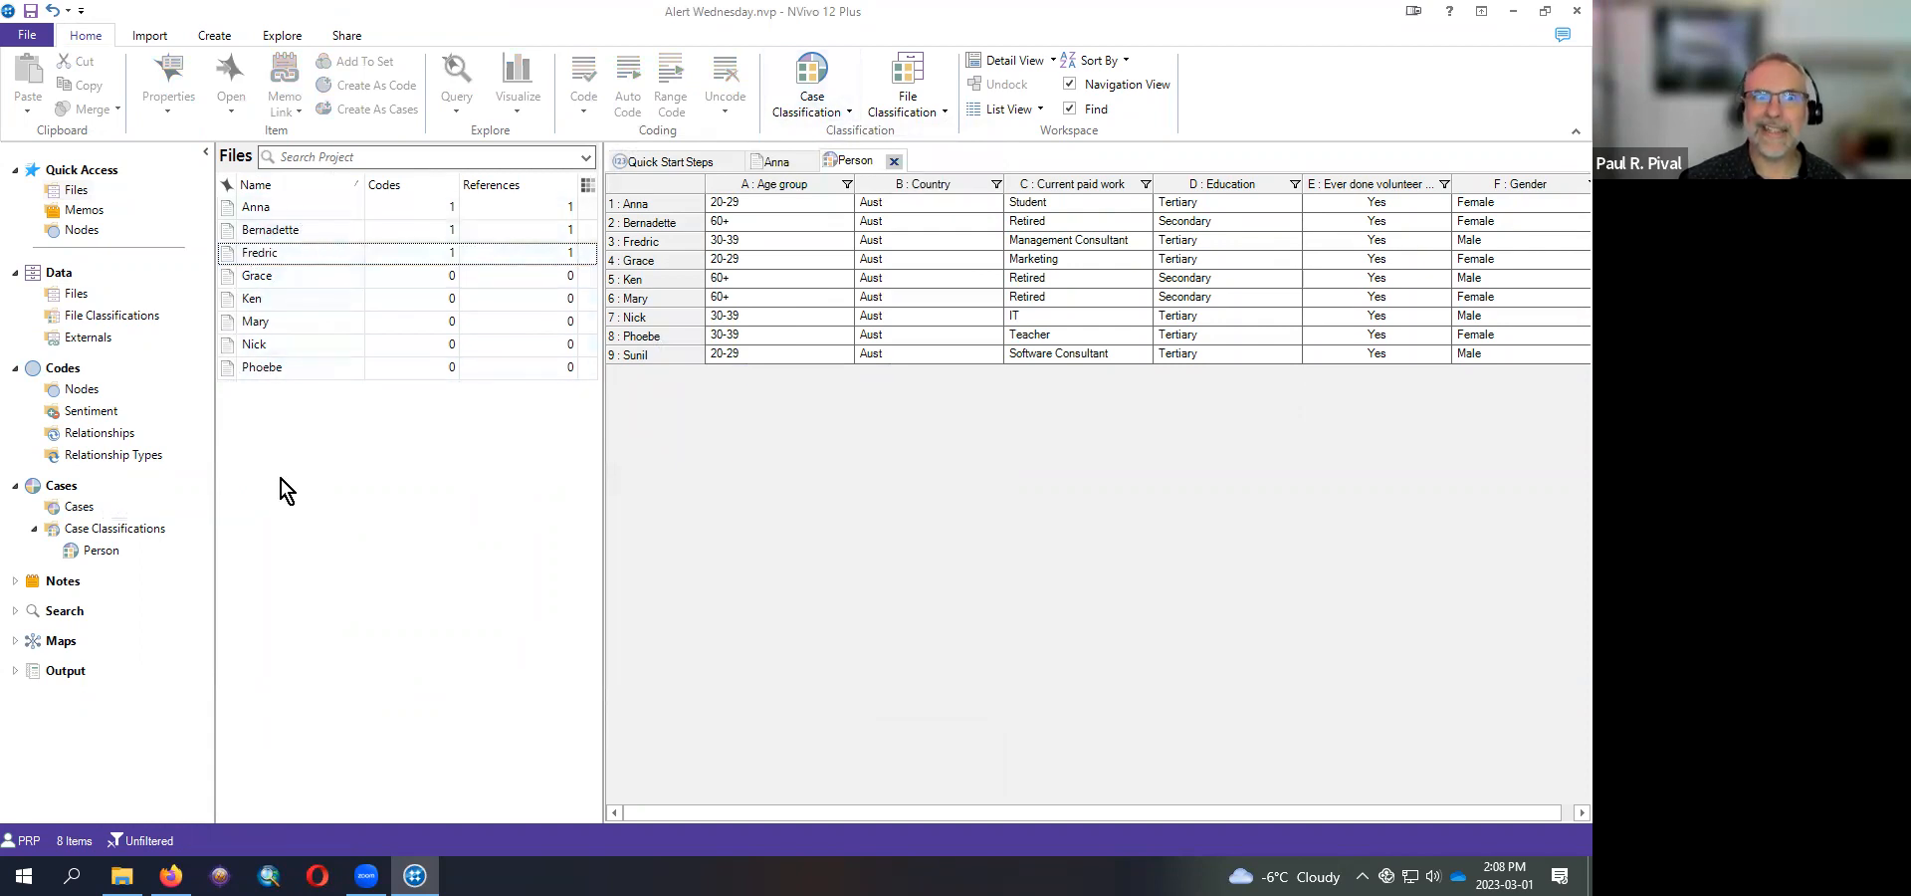
# - Code the fourth interview file in the list to the case that bears the same name
pyautogui.click(269, 278)
pyautogui.rightClick(265, 277)
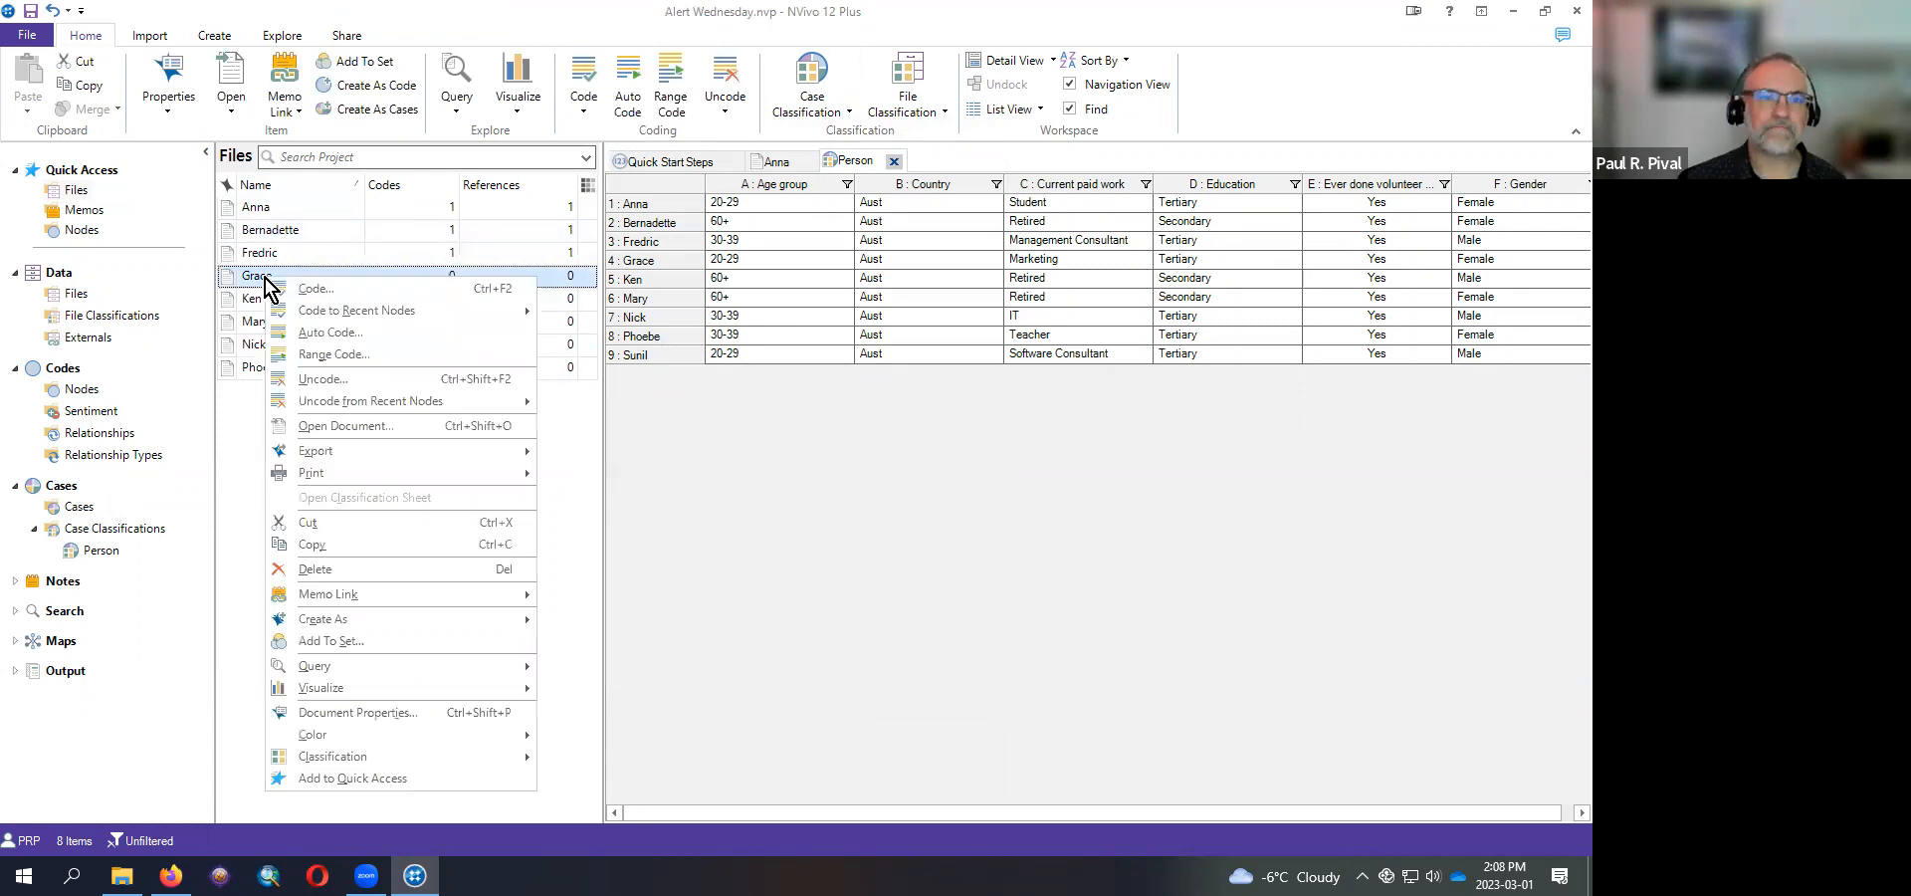
pyautogui.click(536, 374)
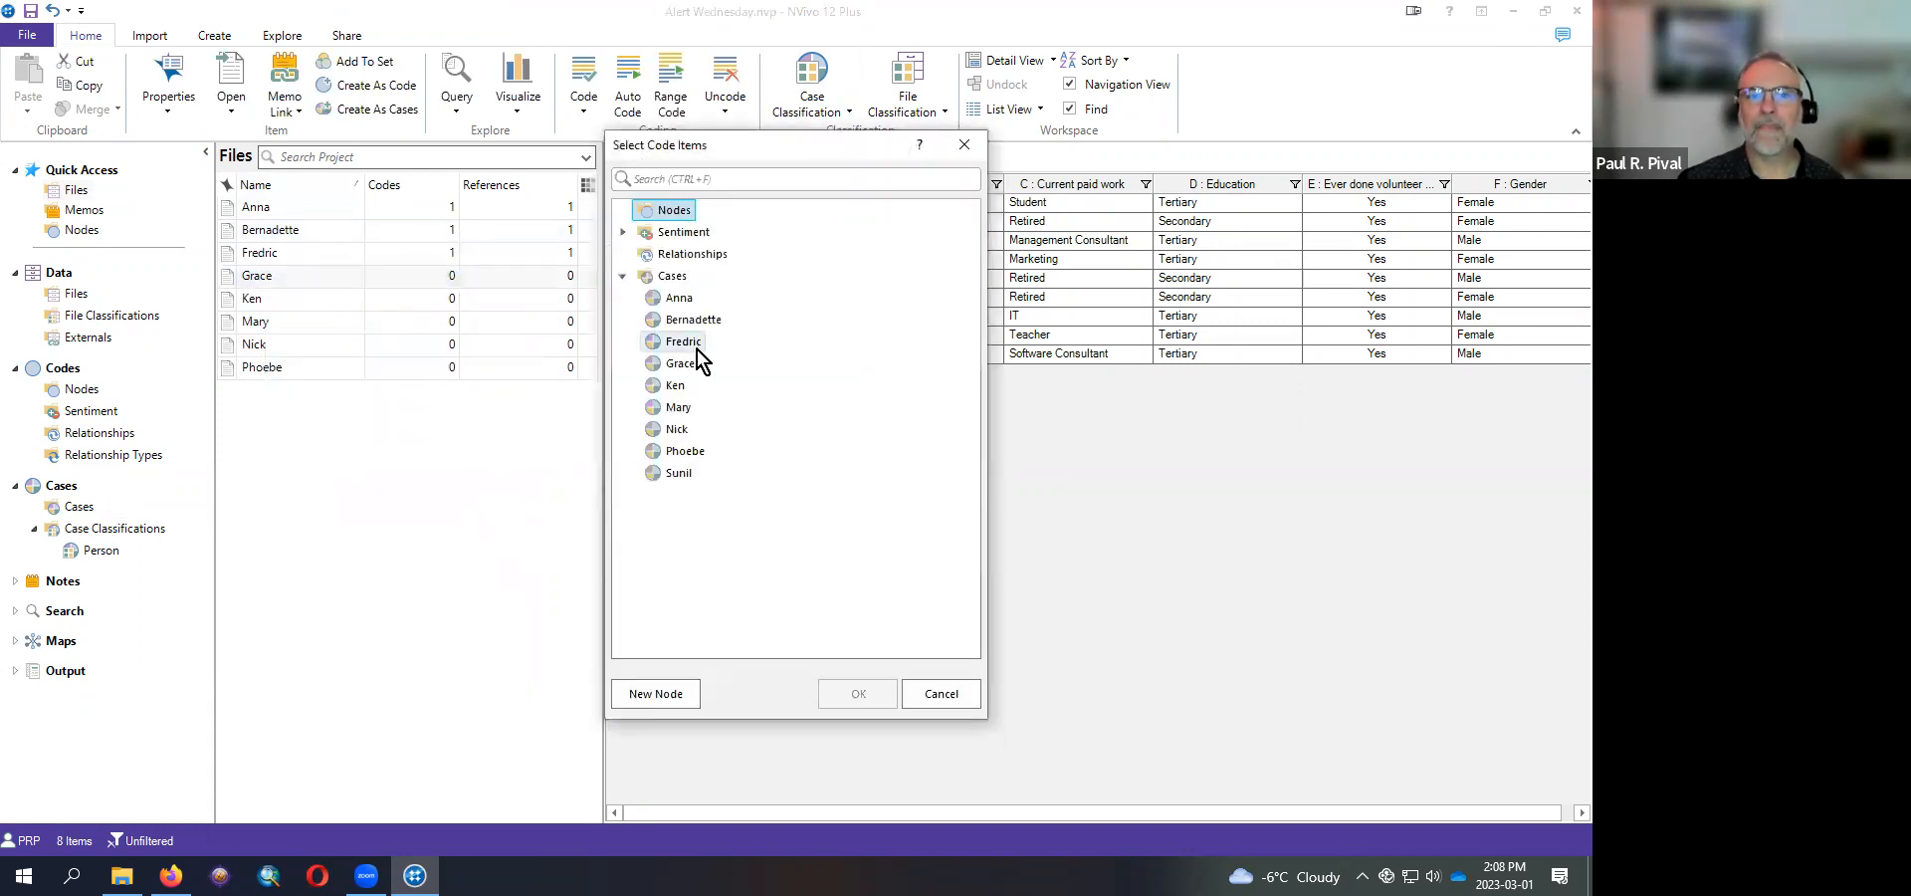
pyautogui.click(680, 363)
pyautogui.click(862, 694)
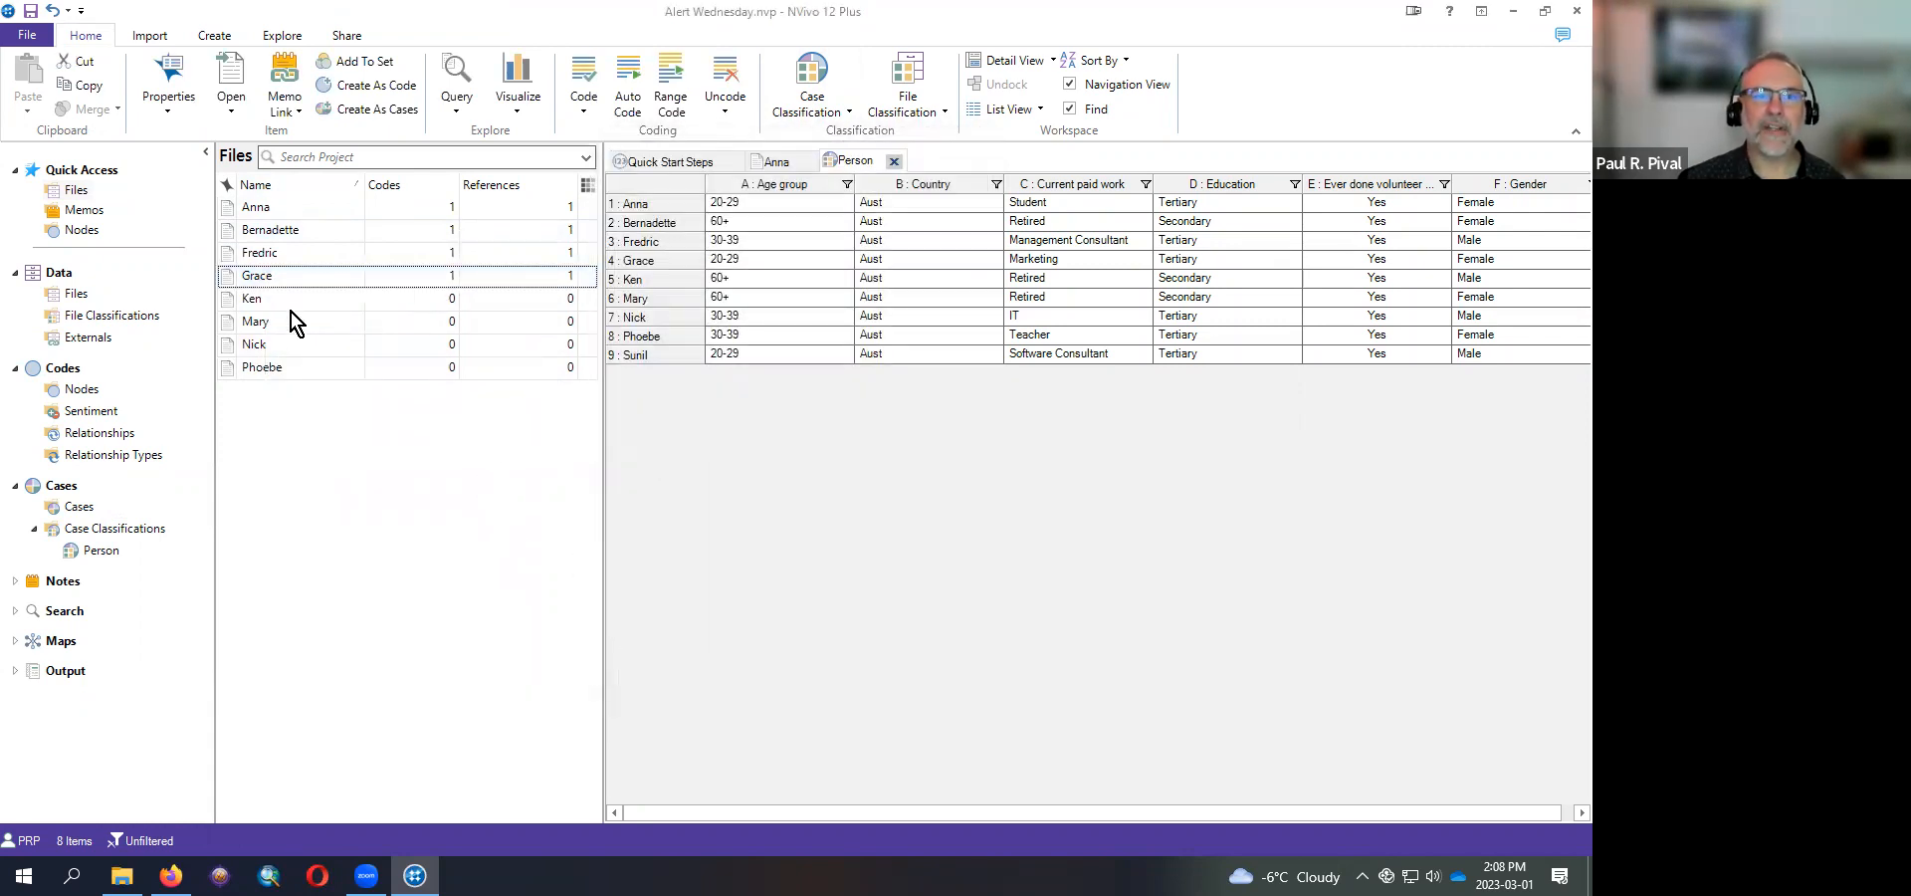
# - Code the fifth interview file in the list to the case that bears the same name
pyautogui.click(287, 306)
pyautogui.rightClick(289, 301)
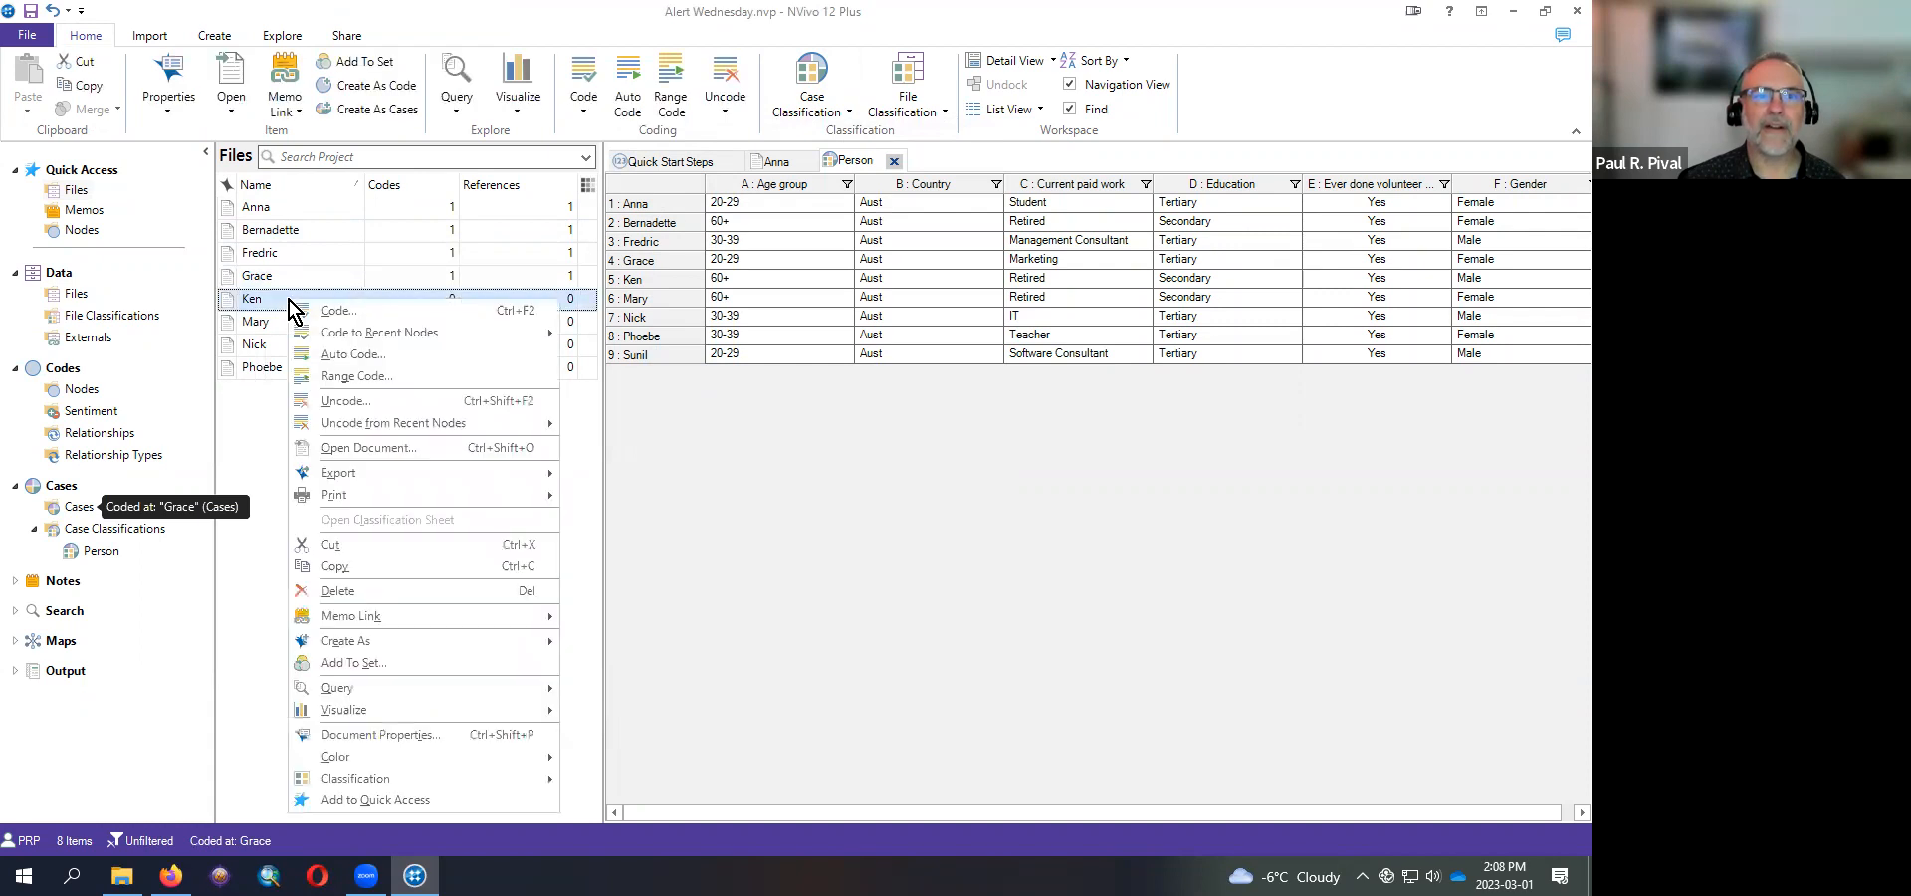
pyautogui.click(352, 311)
pyautogui.click(677, 387)
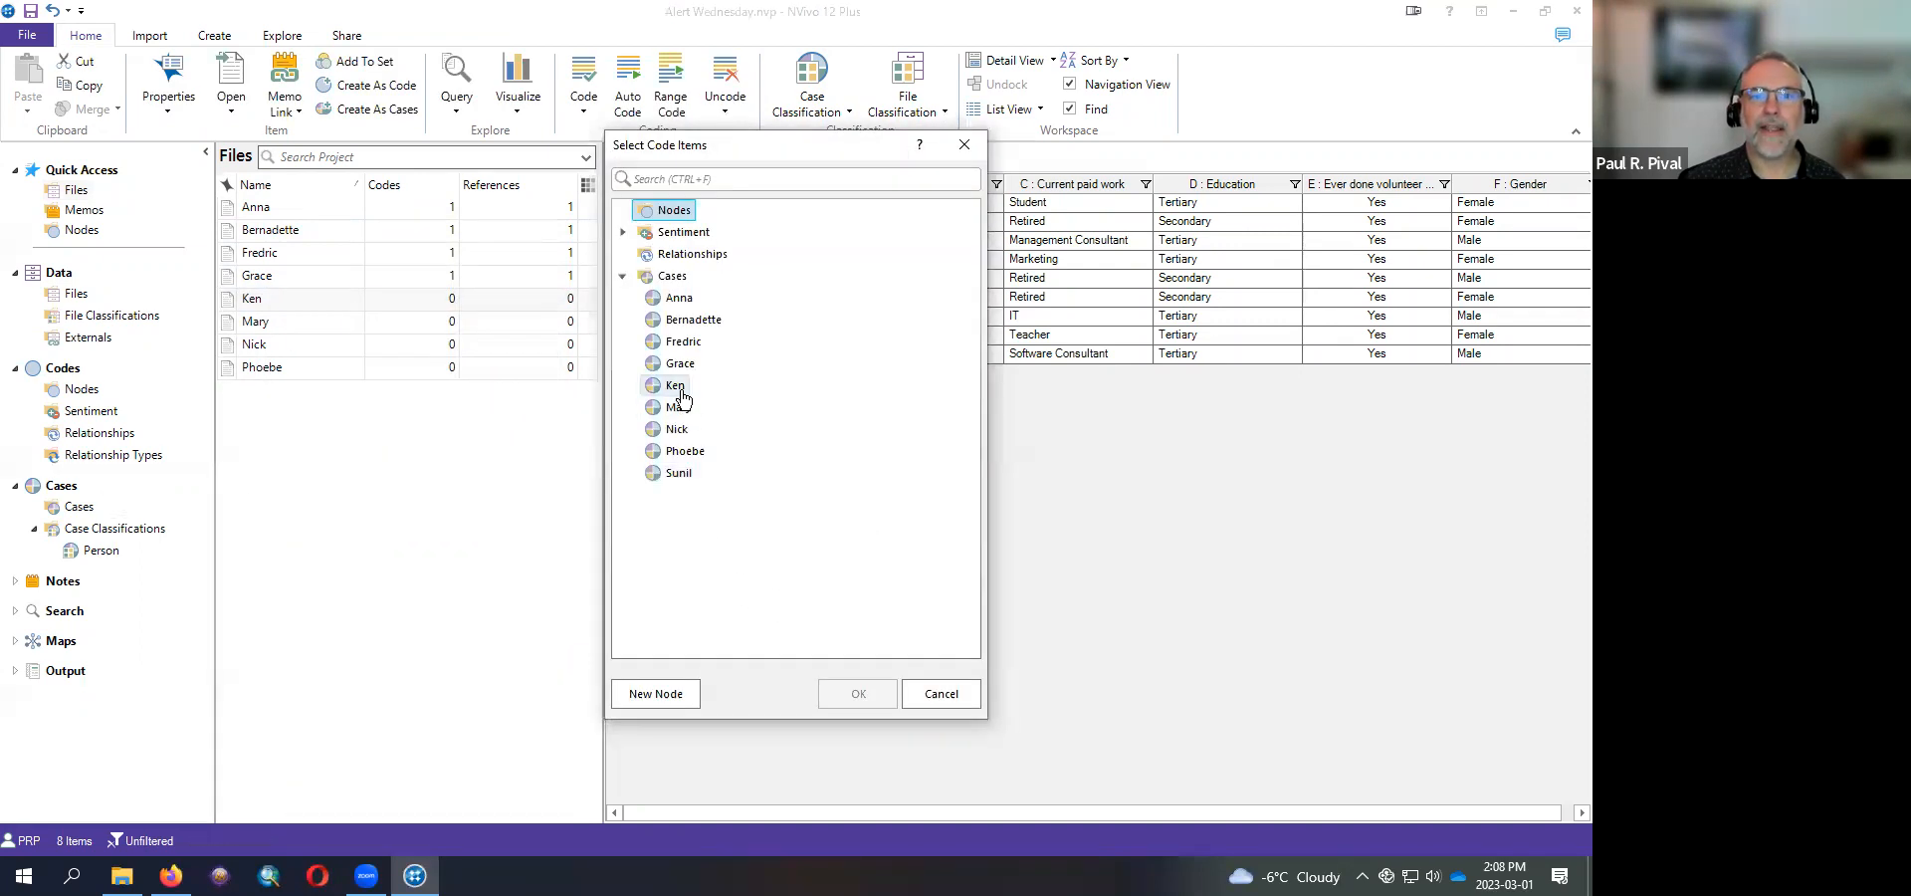
pyautogui.click(838, 691)
# - Code the sixth interview file in the list to the case that bears the same name
pyautogui.rightClick(303, 327)
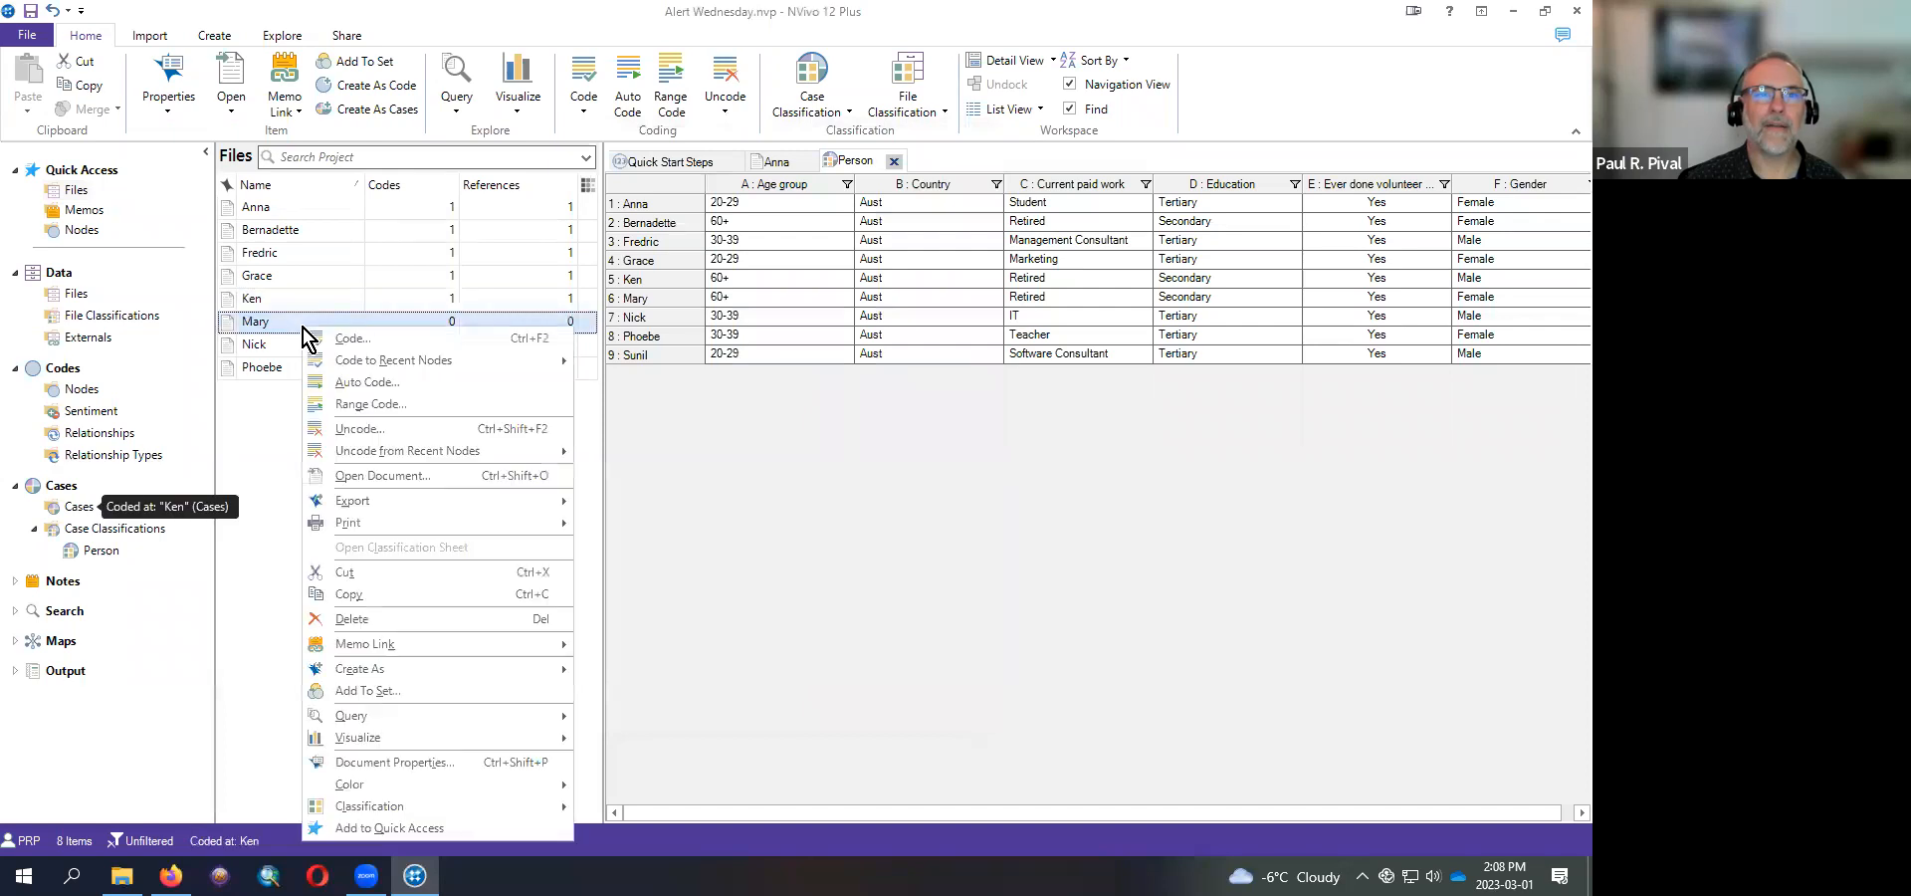
pyautogui.click(339, 339)
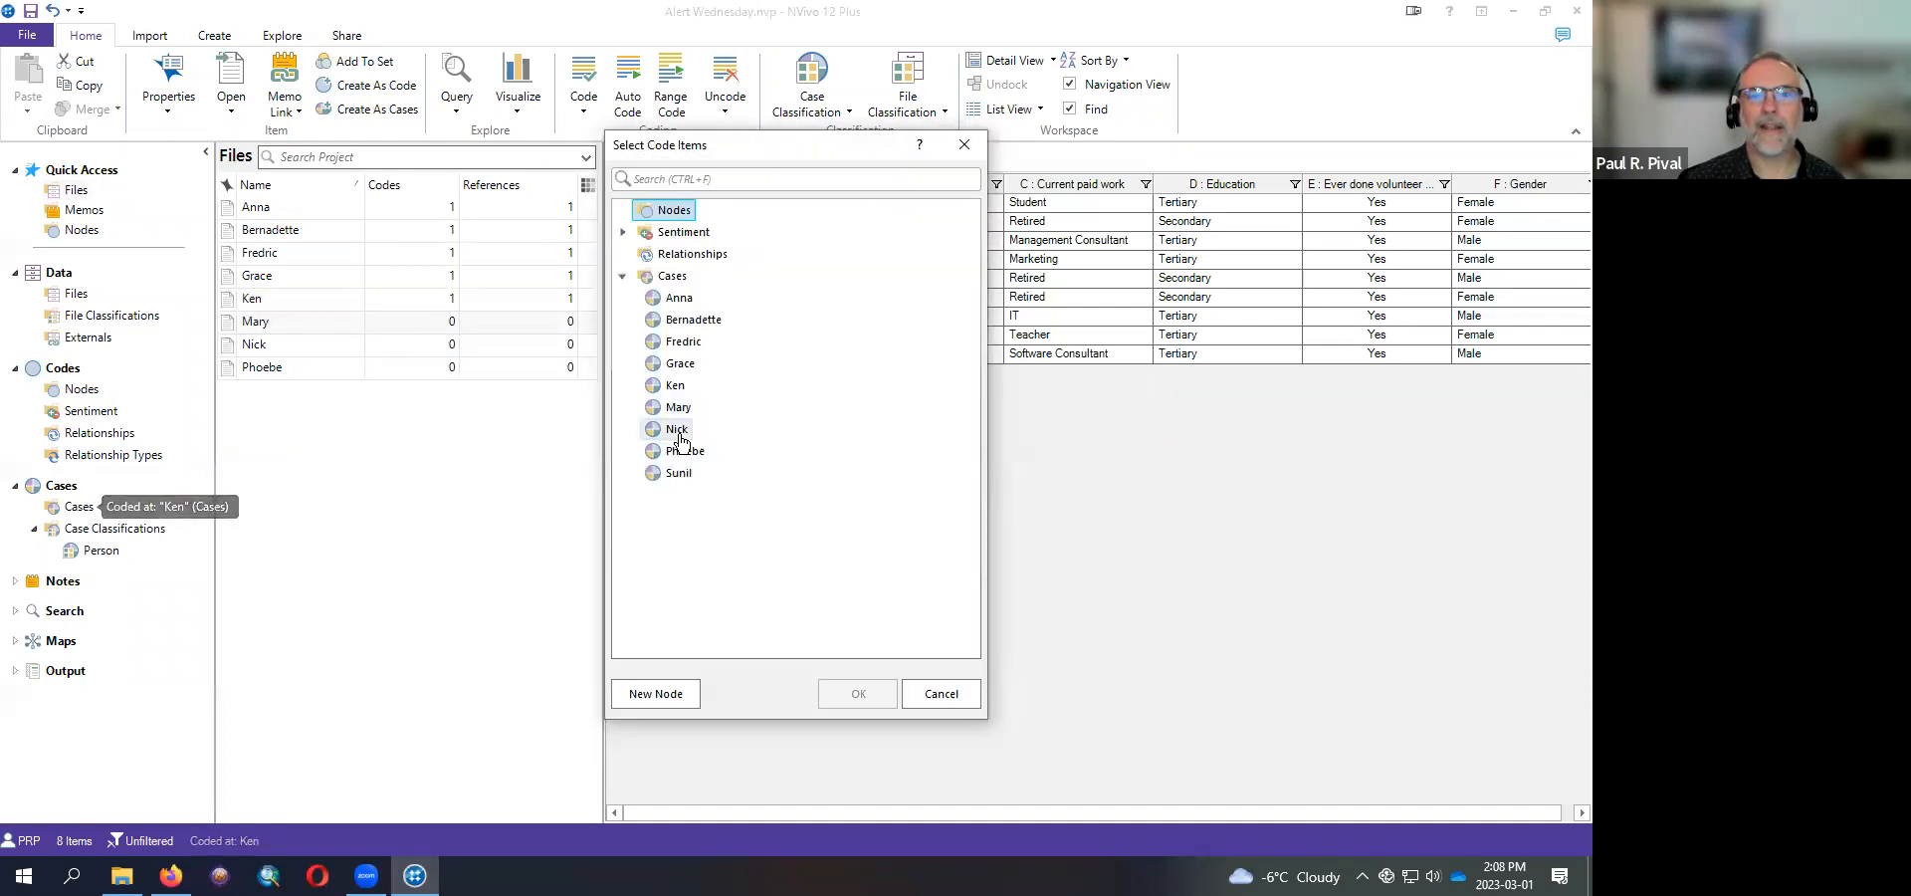
pyautogui.click(677, 409)
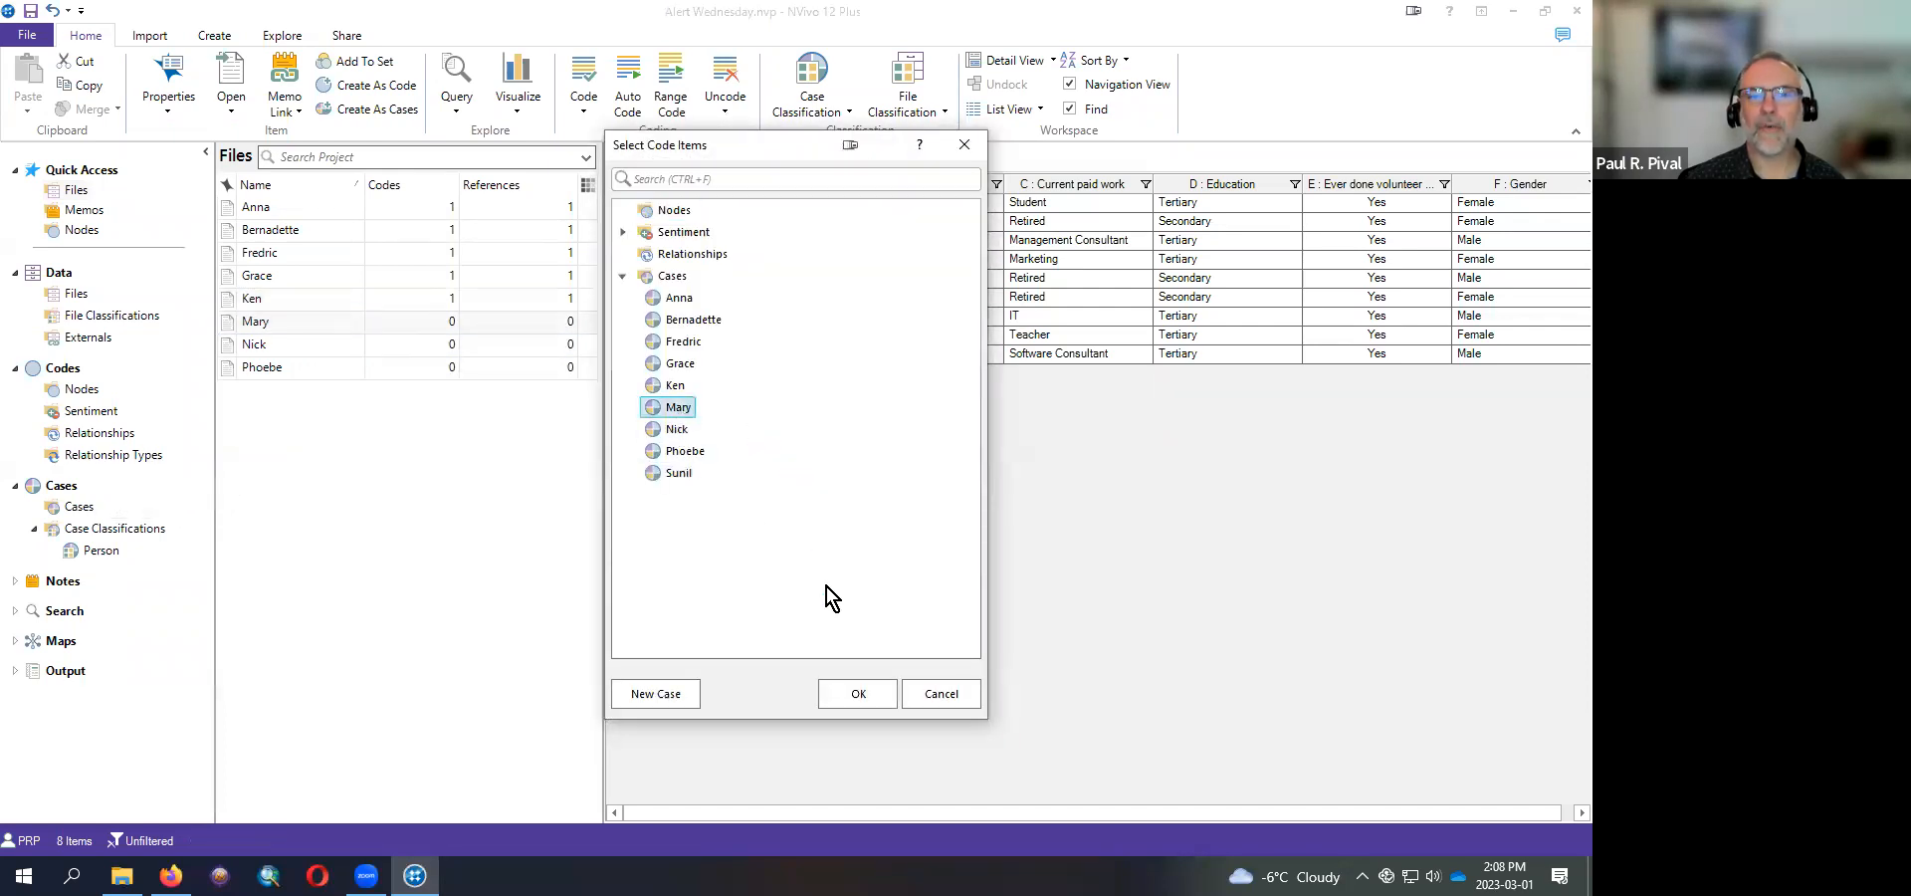
pyautogui.click(852, 693)
# - Code the seventh interview file in the list to the case that bears the same name
pyautogui.rightClick(272, 344)
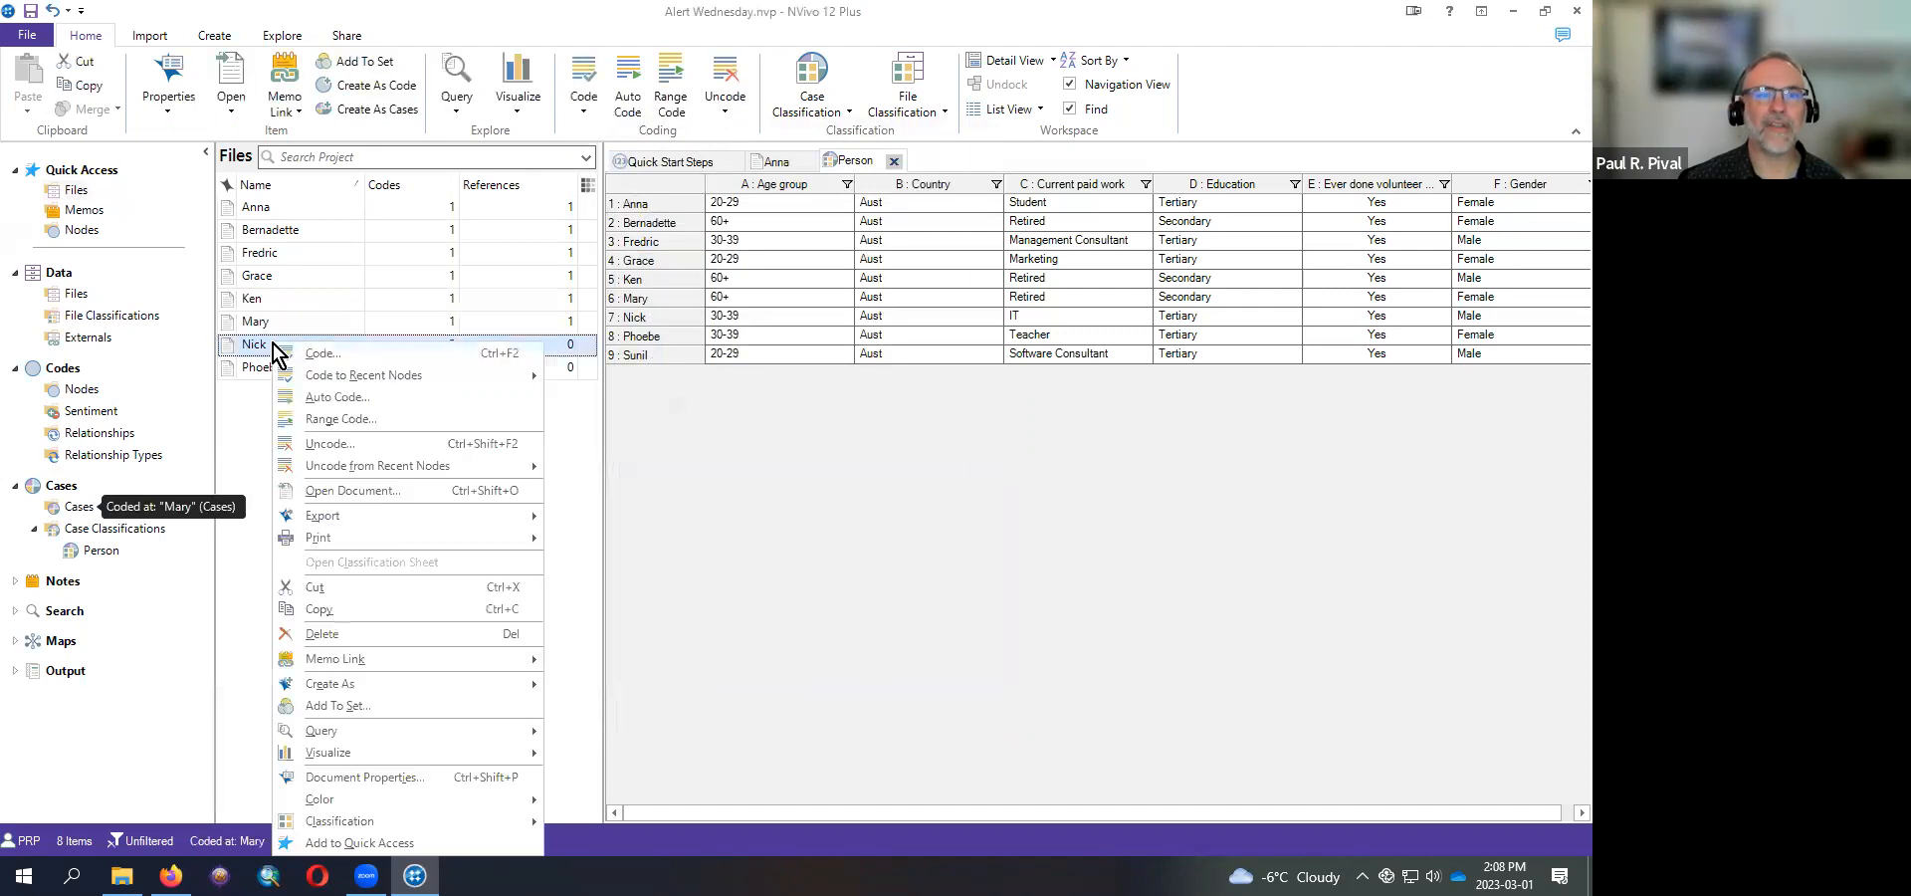
pyautogui.click(309, 353)
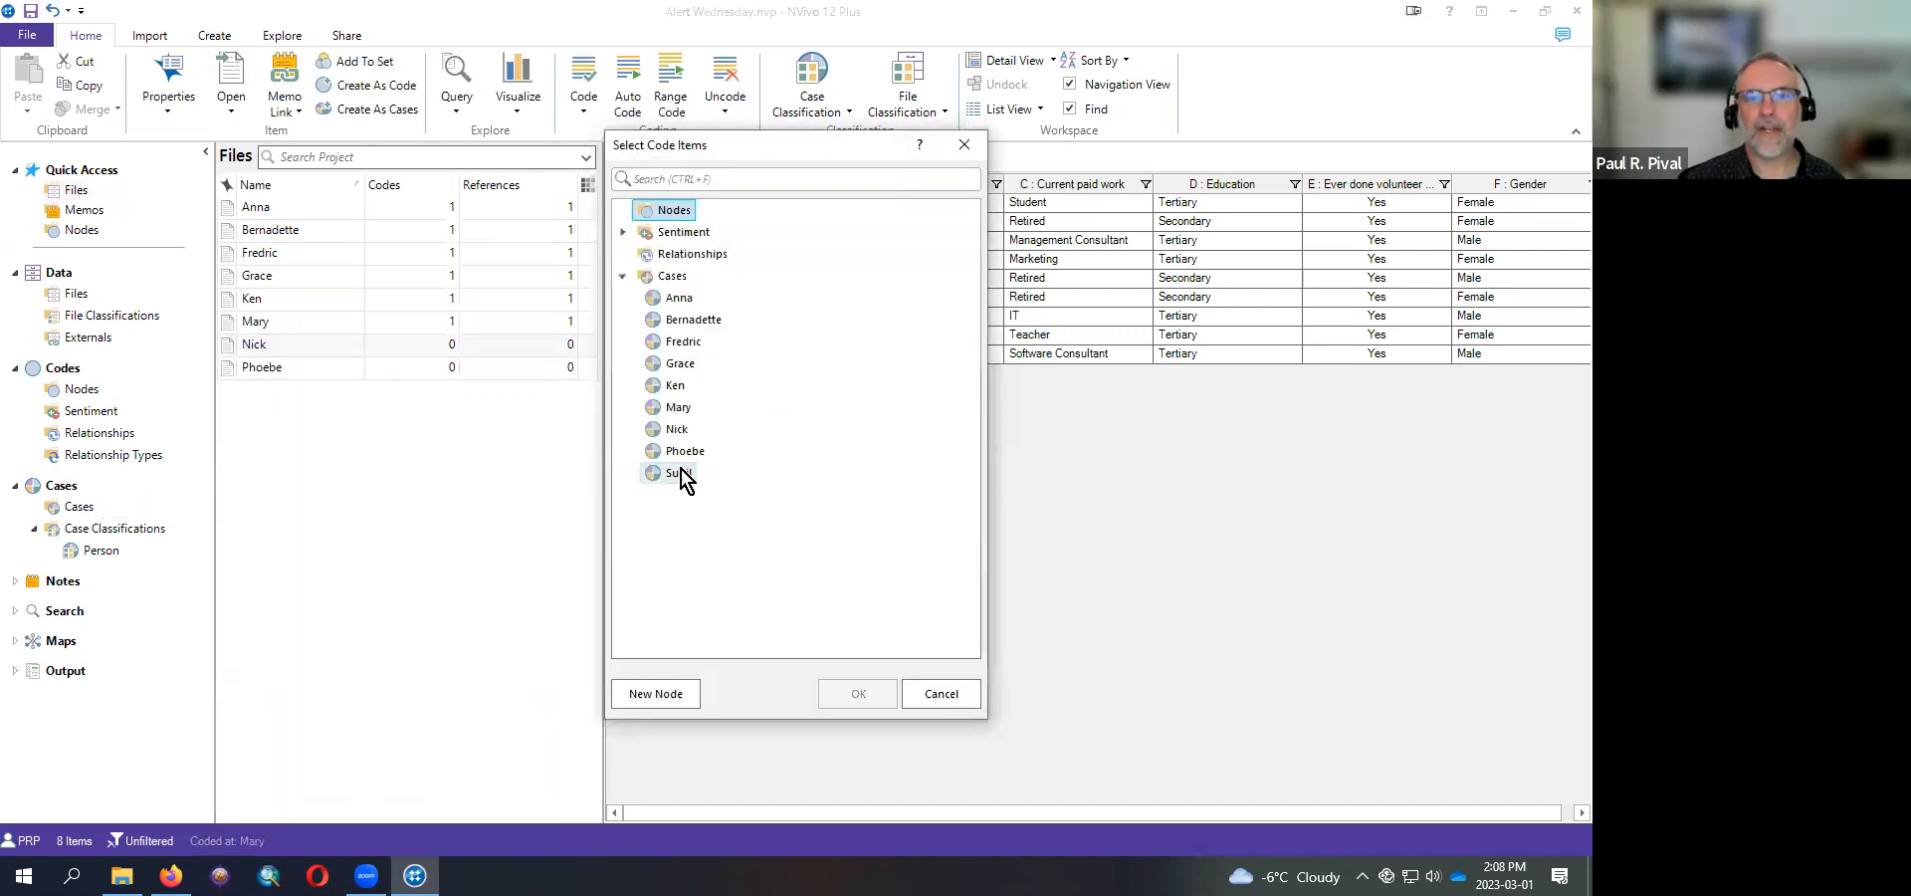
pyautogui.click(677, 429)
pyautogui.click(856, 694)
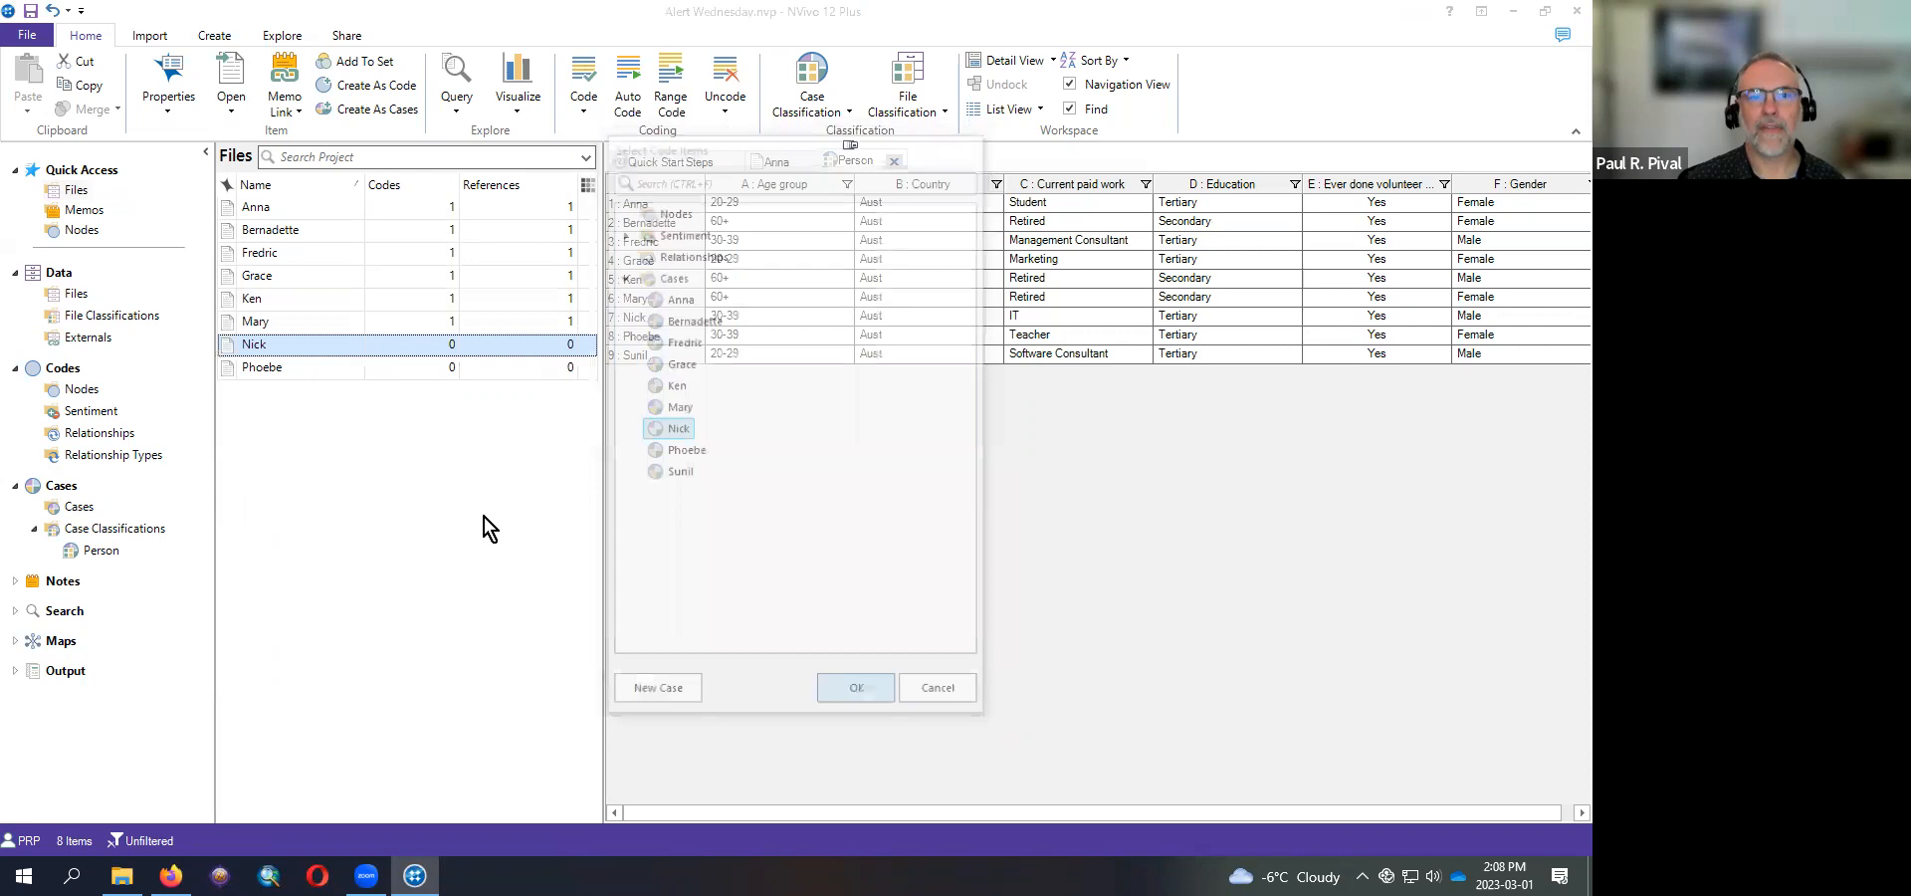
# - Code the eighth and last interview file in the list to the case that bears the same name
pyautogui.click(267, 374)
pyautogui.rightClick(272, 367)
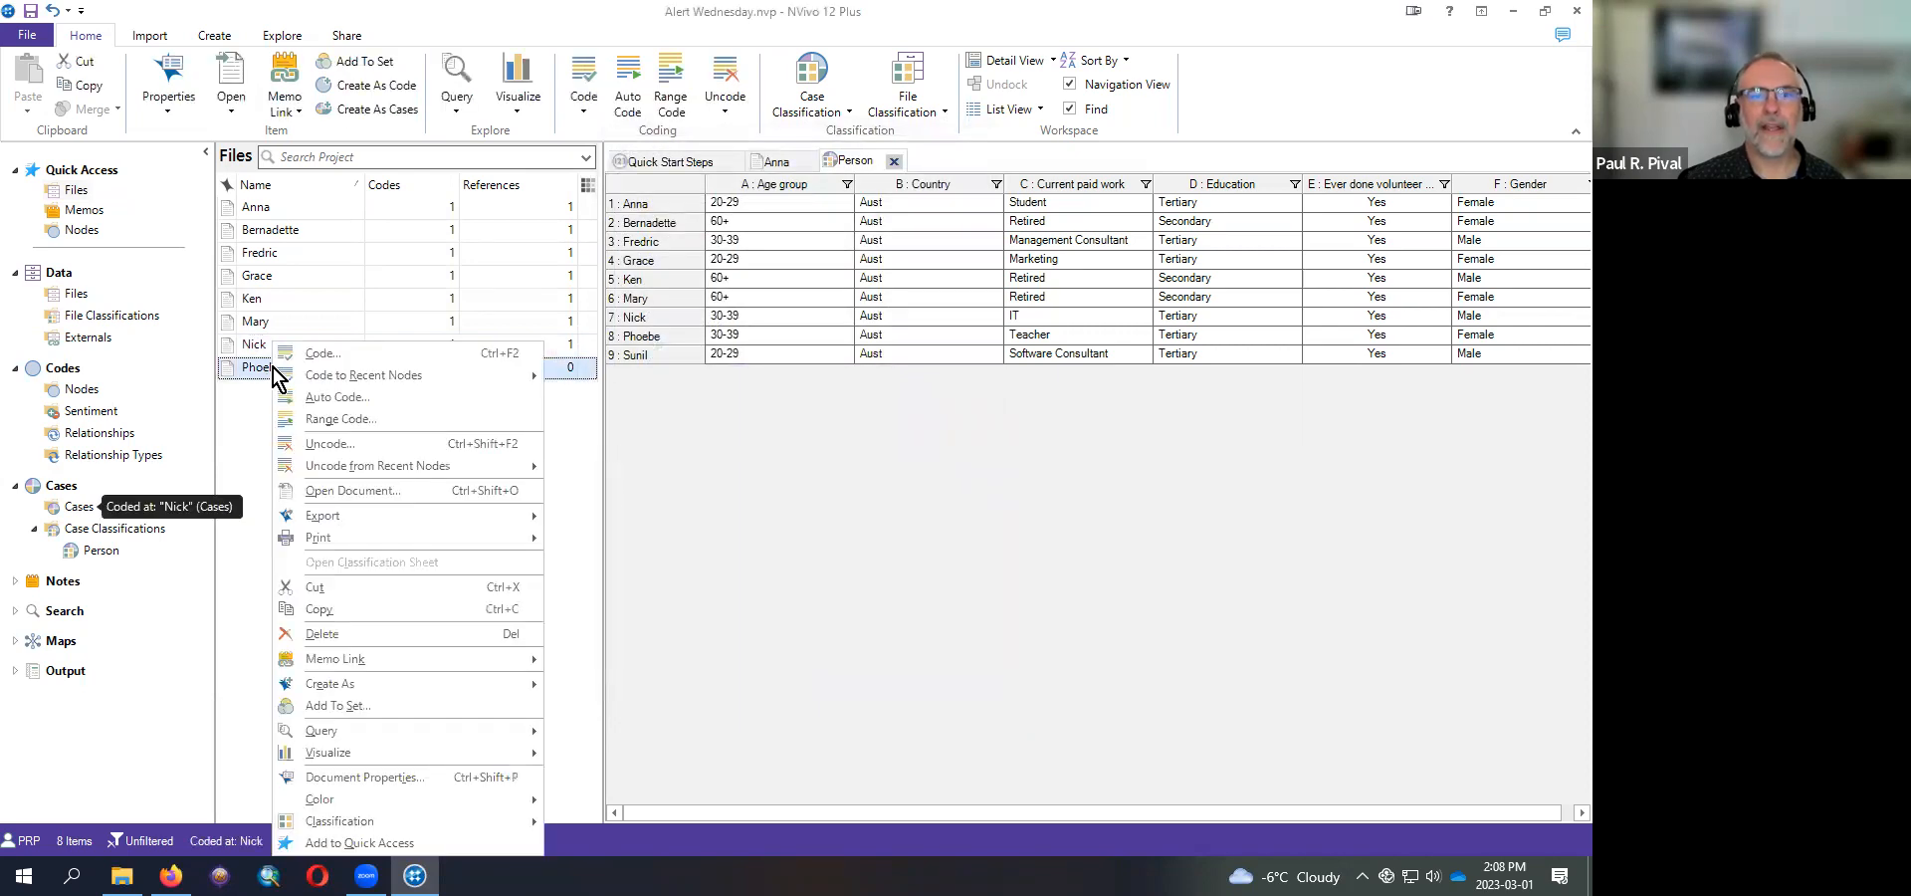
pyautogui.click(326, 360)
pyautogui.click(685, 451)
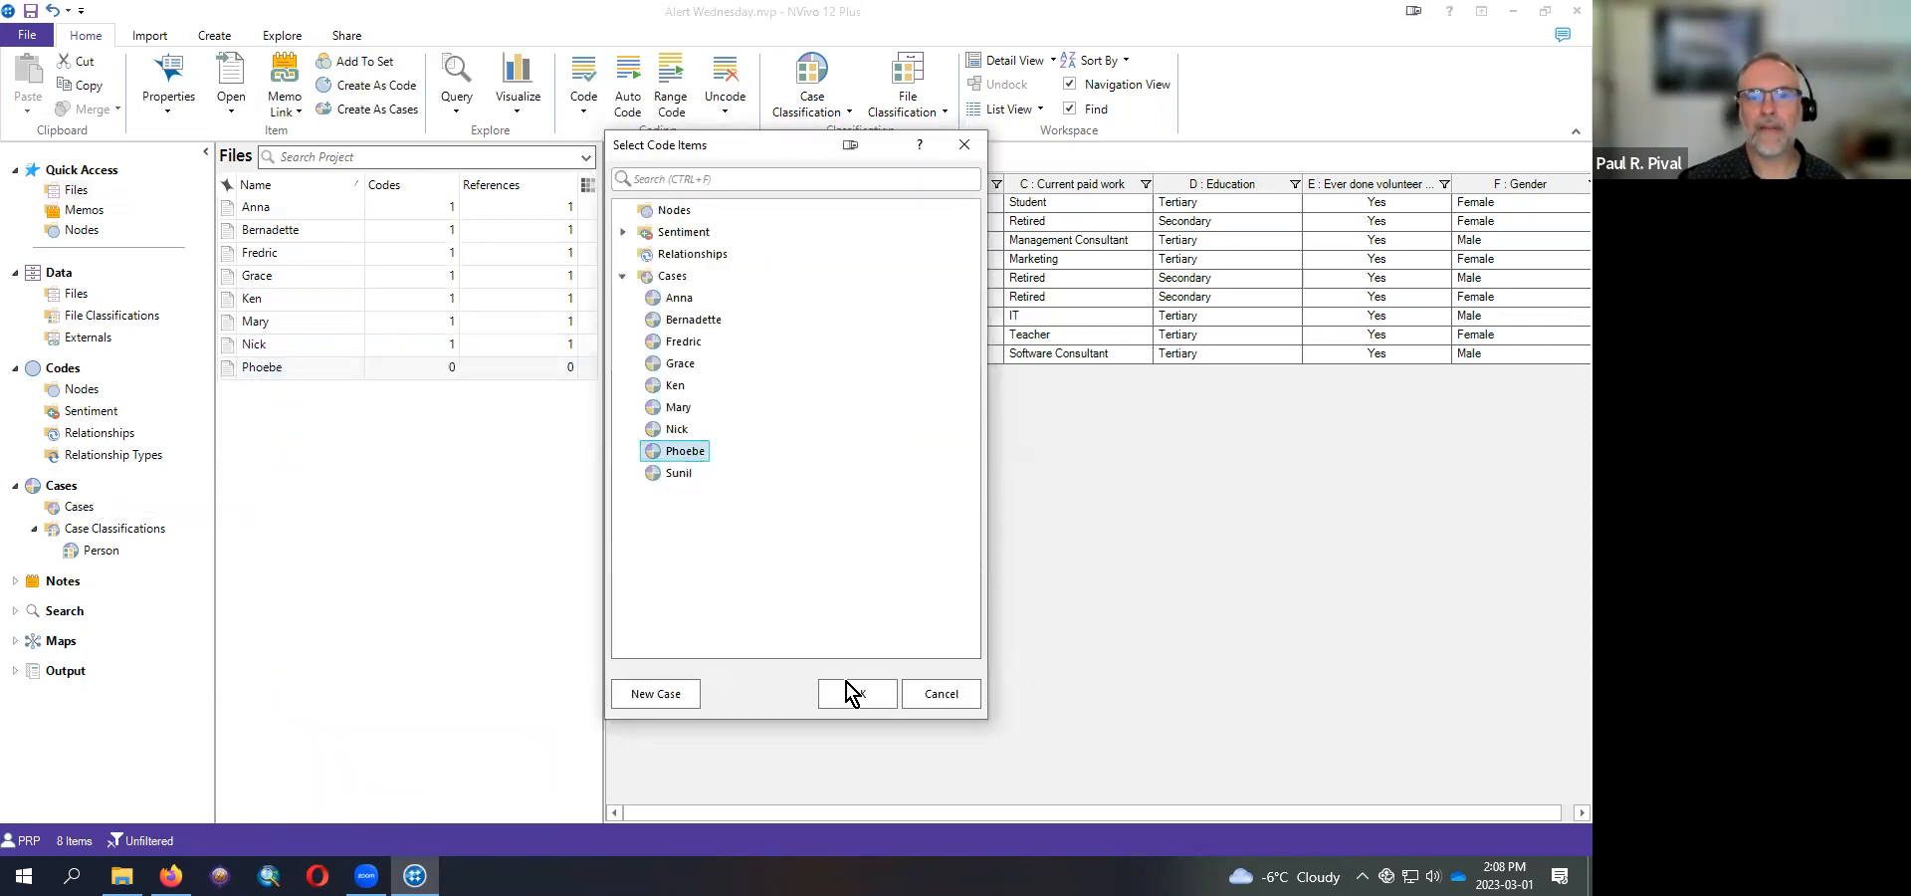
pyautogui.click(858, 694)
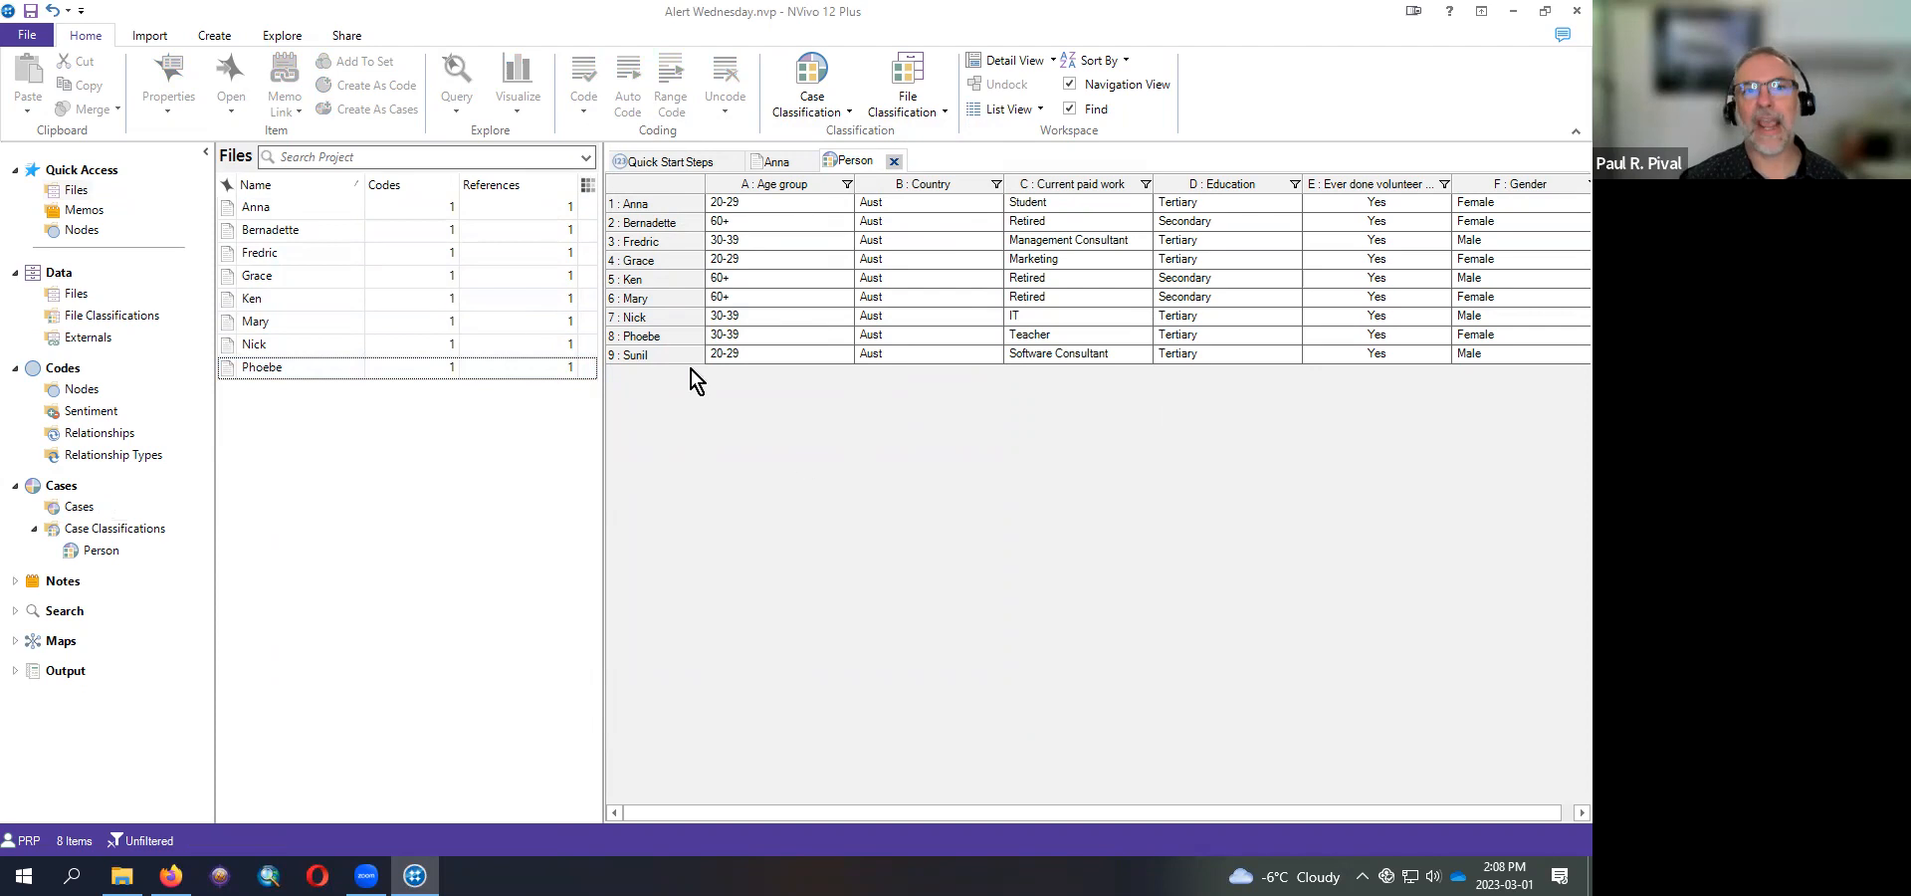
# - Review which Person classification attributes a Crosstab query can compare codes against, and close the query without running it
pyautogui.click(282, 36)
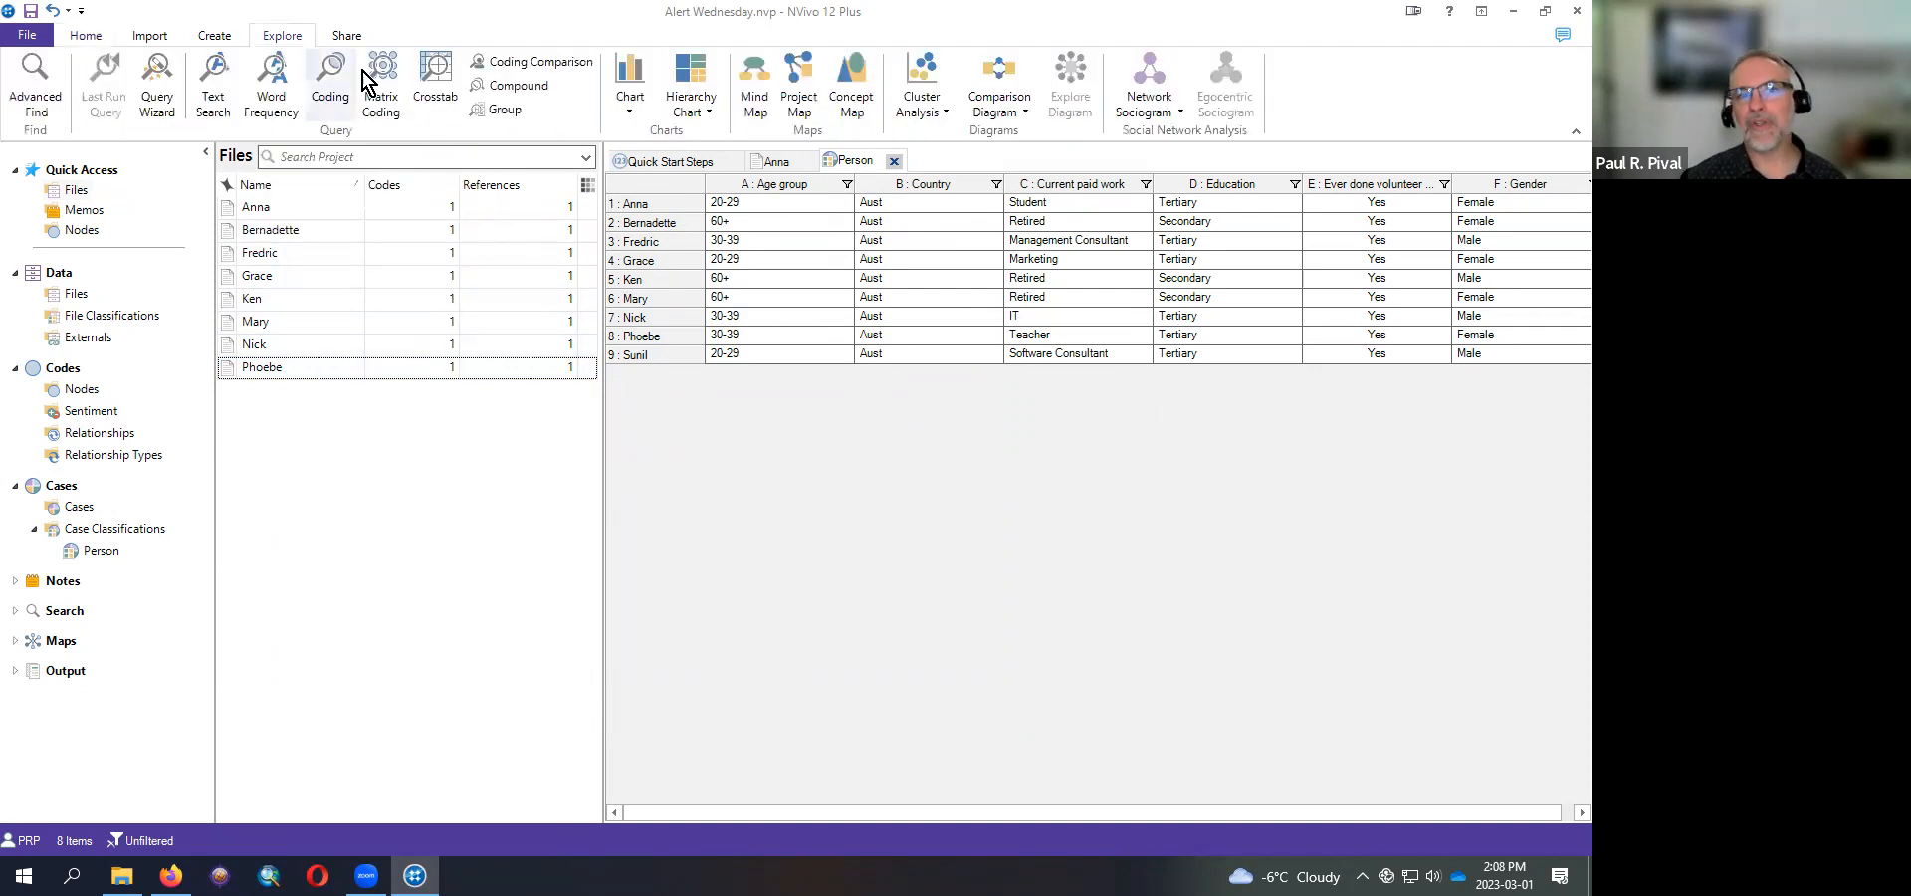
pyautogui.click(435, 84)
pyautogui.click(1299, 286)
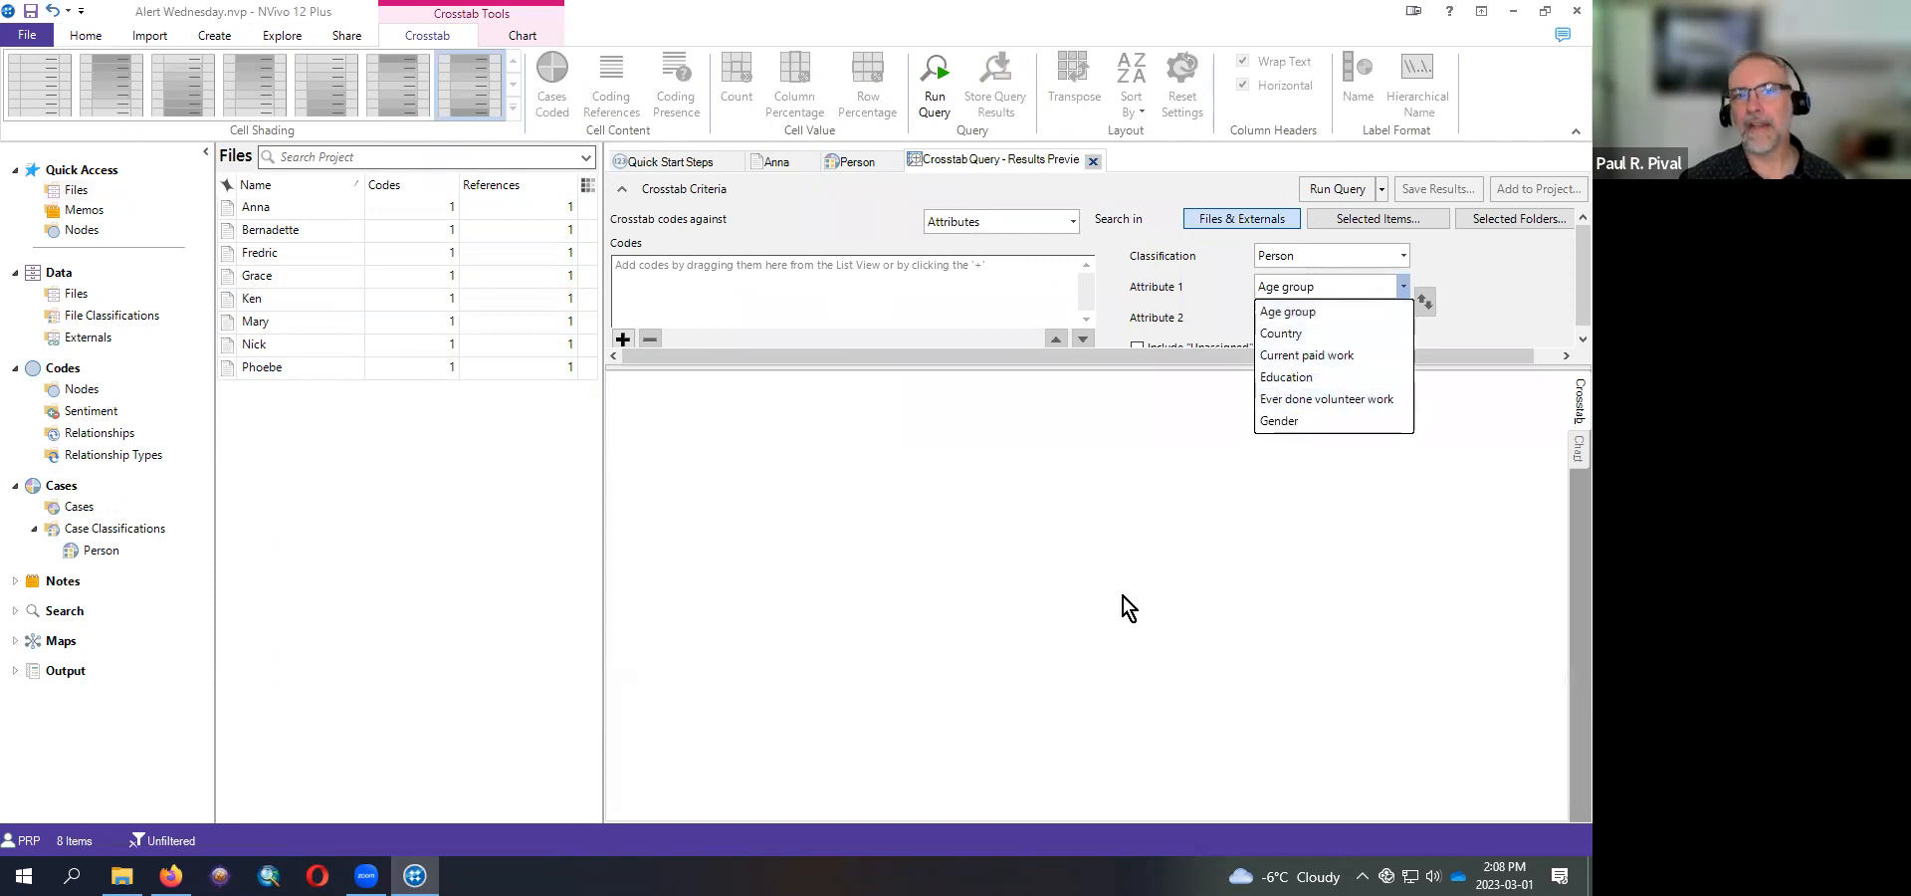
pyautogui.click(942, 592)
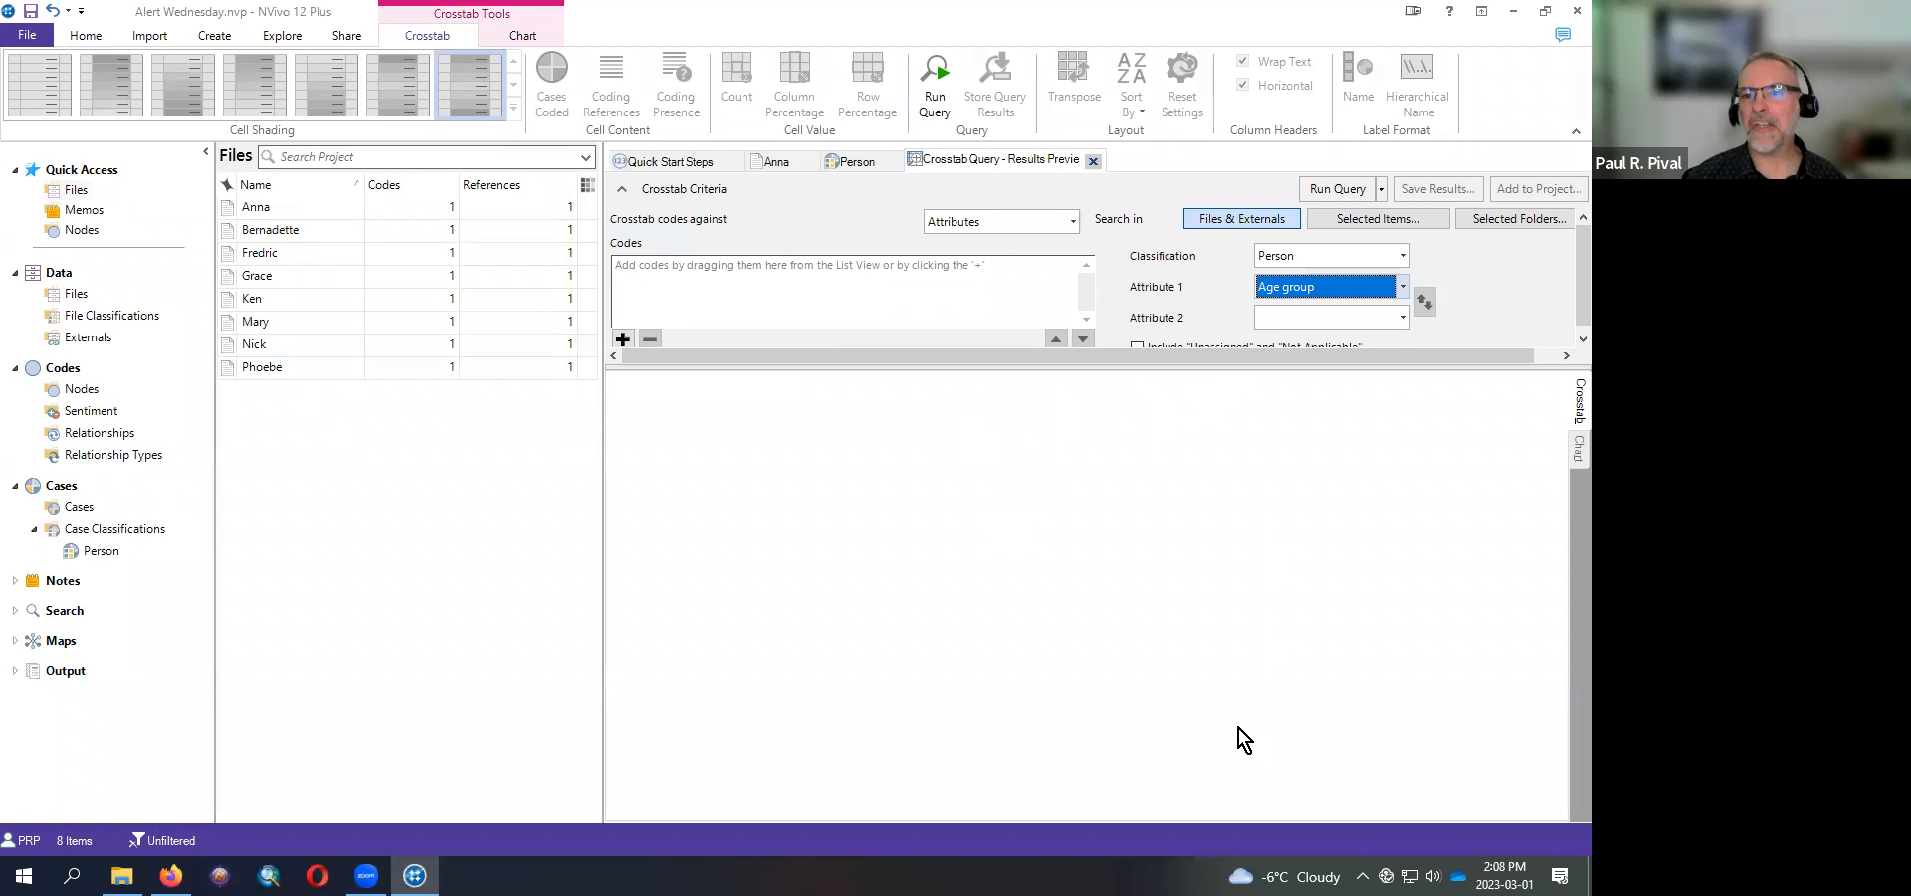
pyautogui.click(1093, 162)
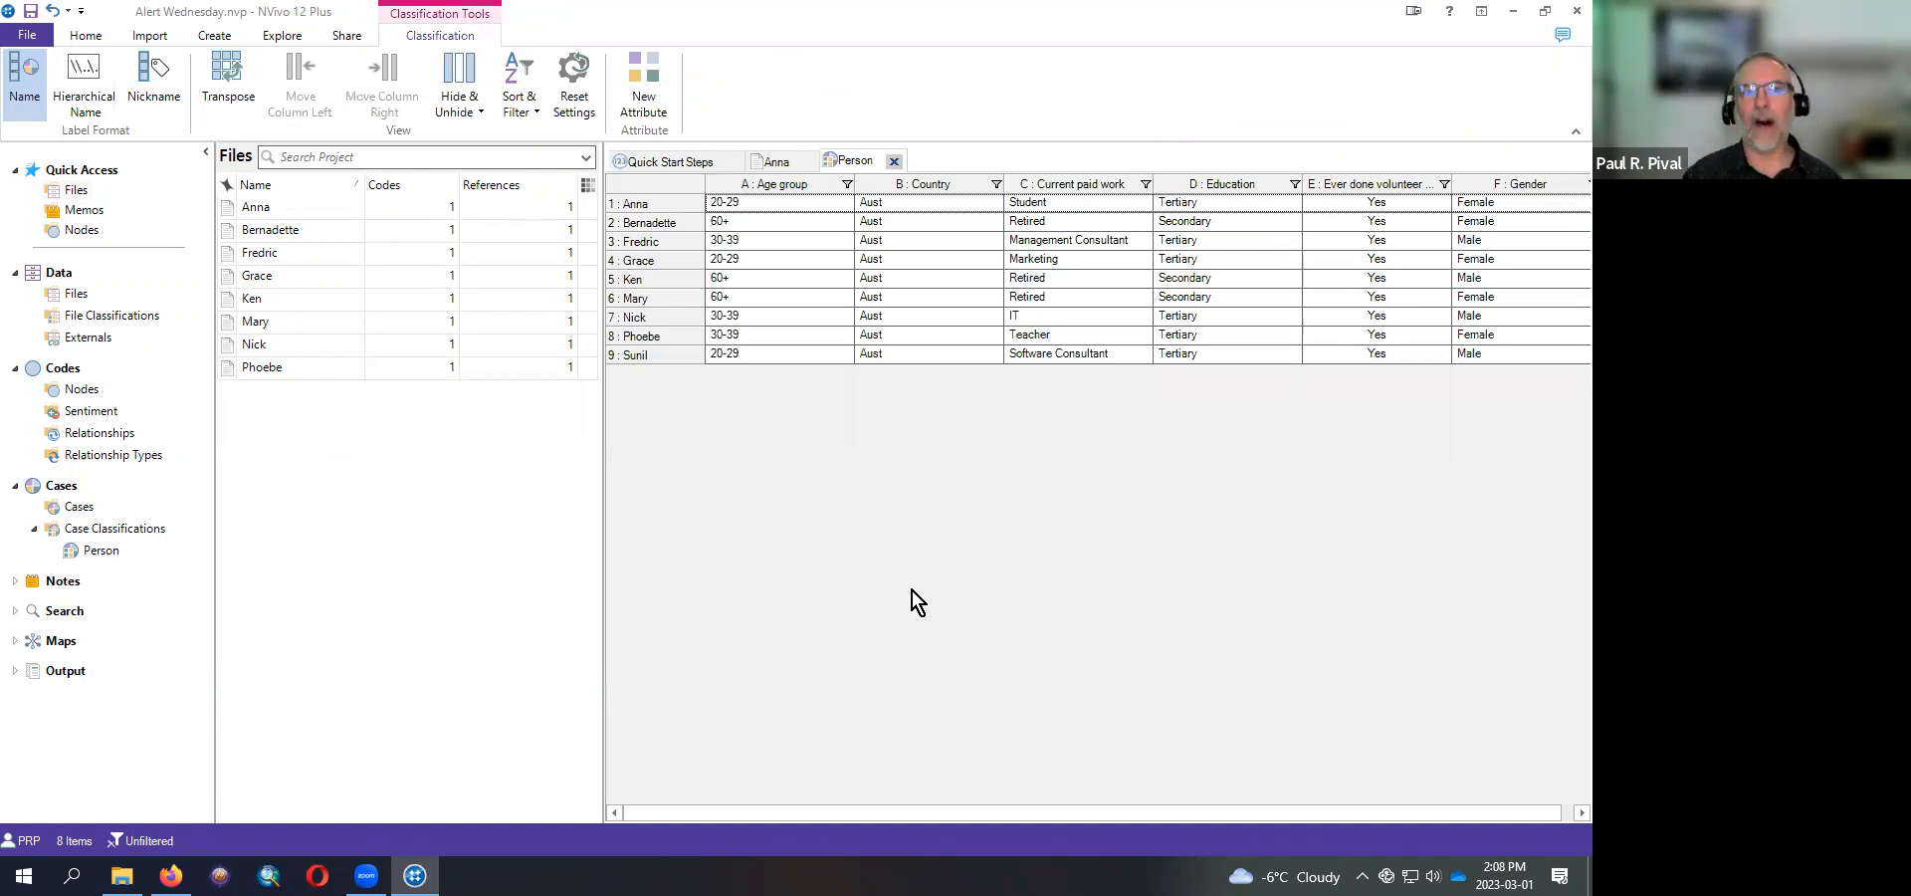
# - Display the project's list of nodes under Codes
pyautogui.click(803, 338)
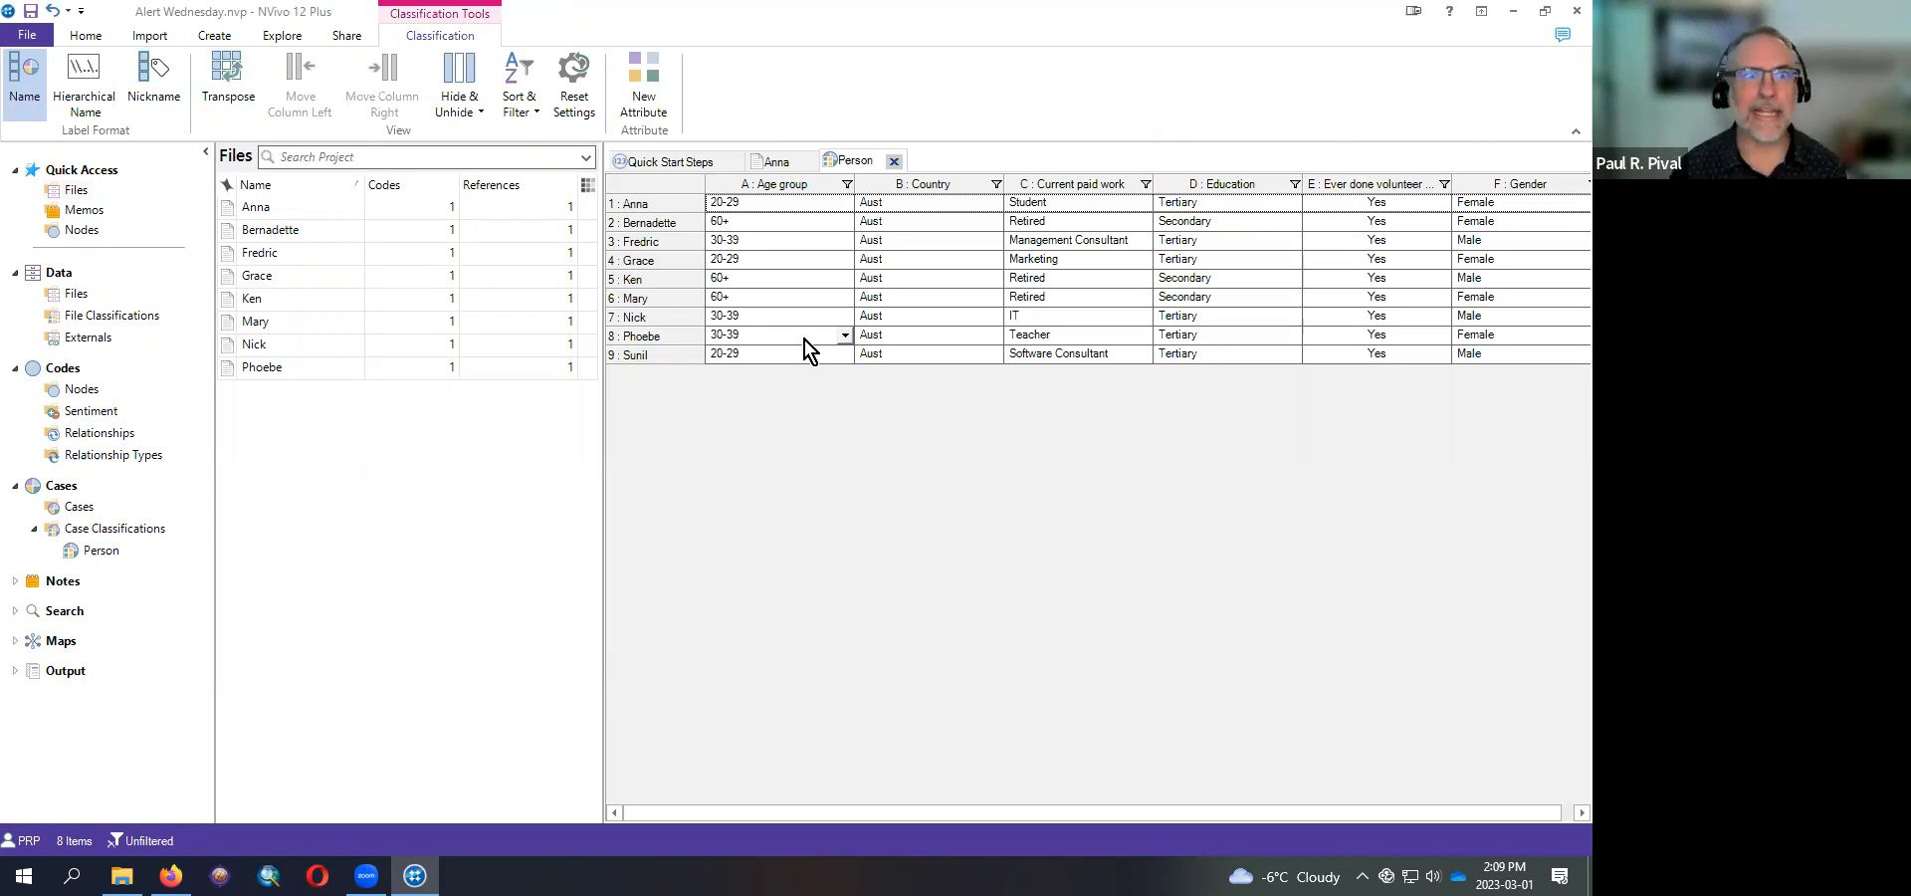
pyautogui.click(84, 389)
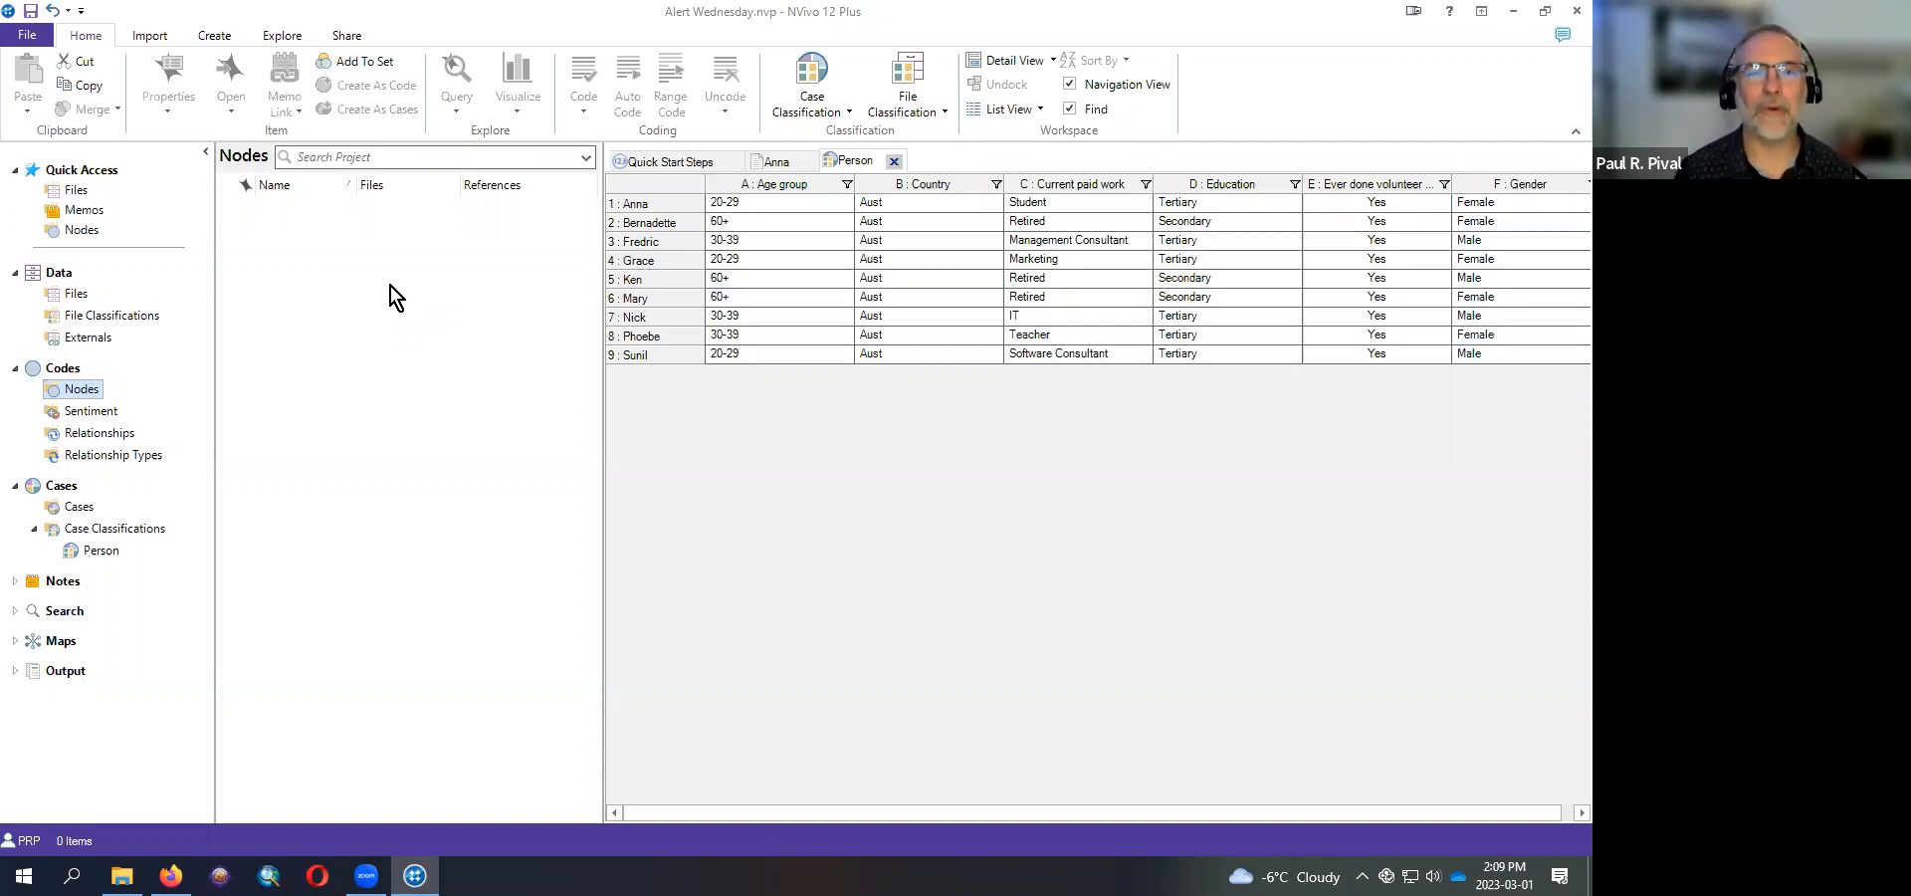
# - Select all eight interview files in the project and auto code them with the option to identify themes
pyautogui.click(75, 293)
pyautogui.click(286, 206)
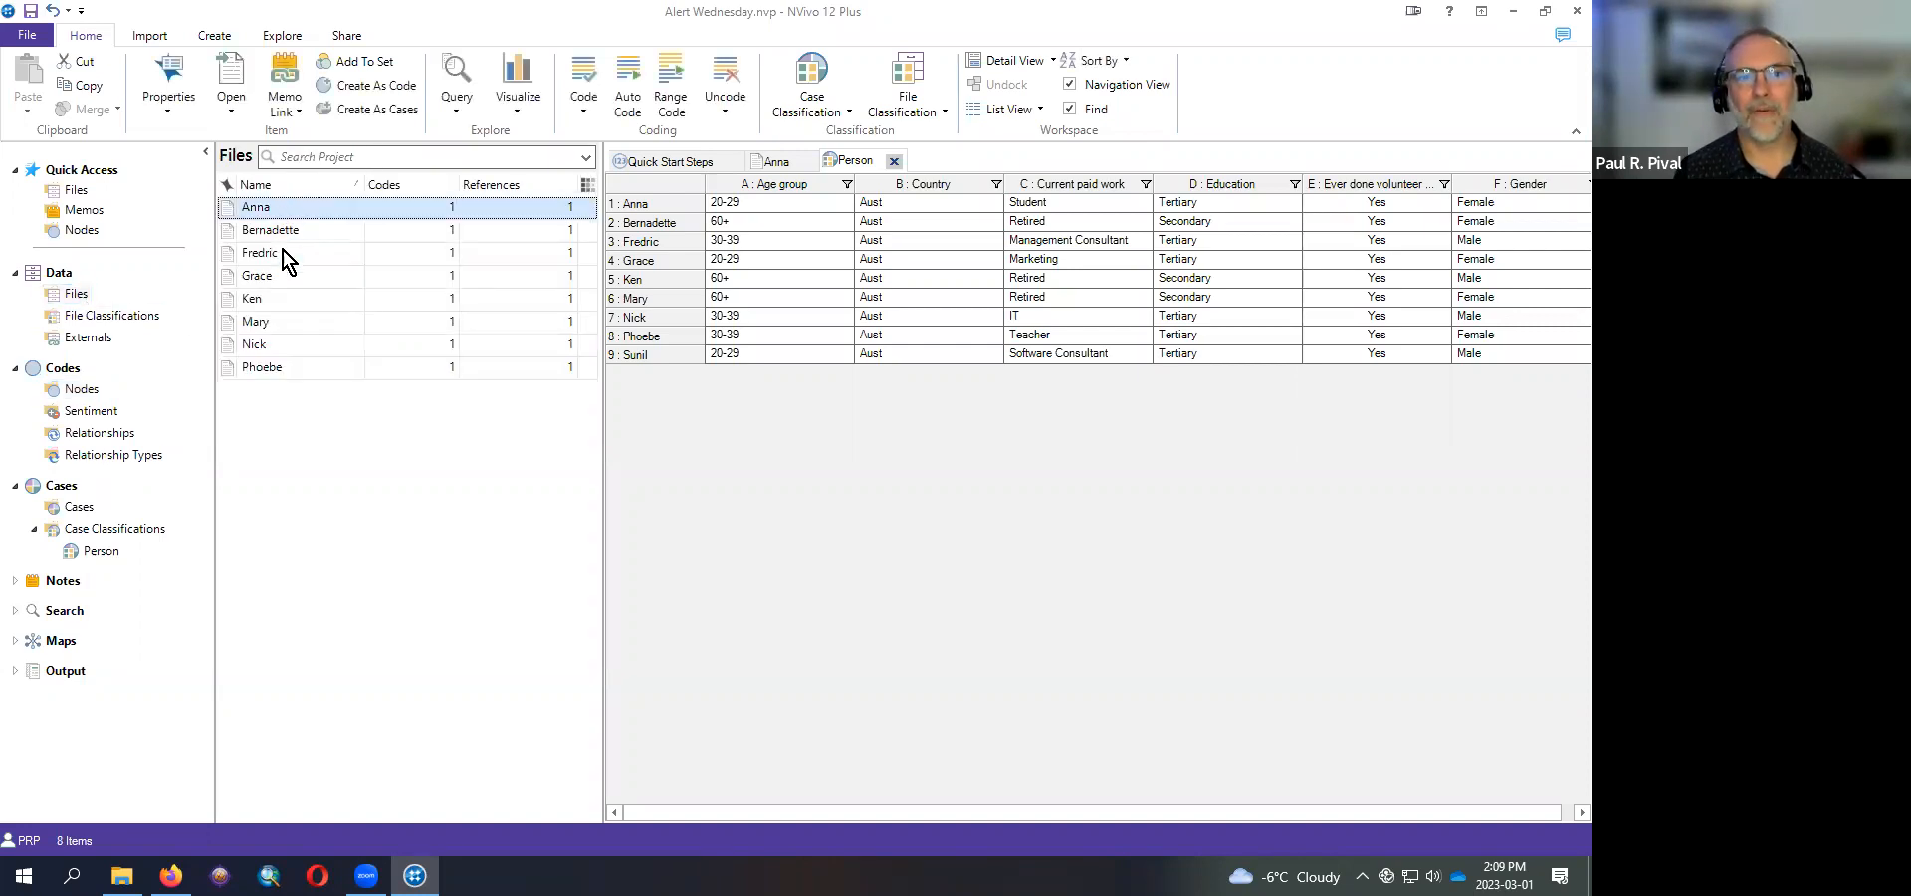
pyautogui.keyDown('shift'); pyautogui.click(277, 374); pyautogui.keyUp('shift')
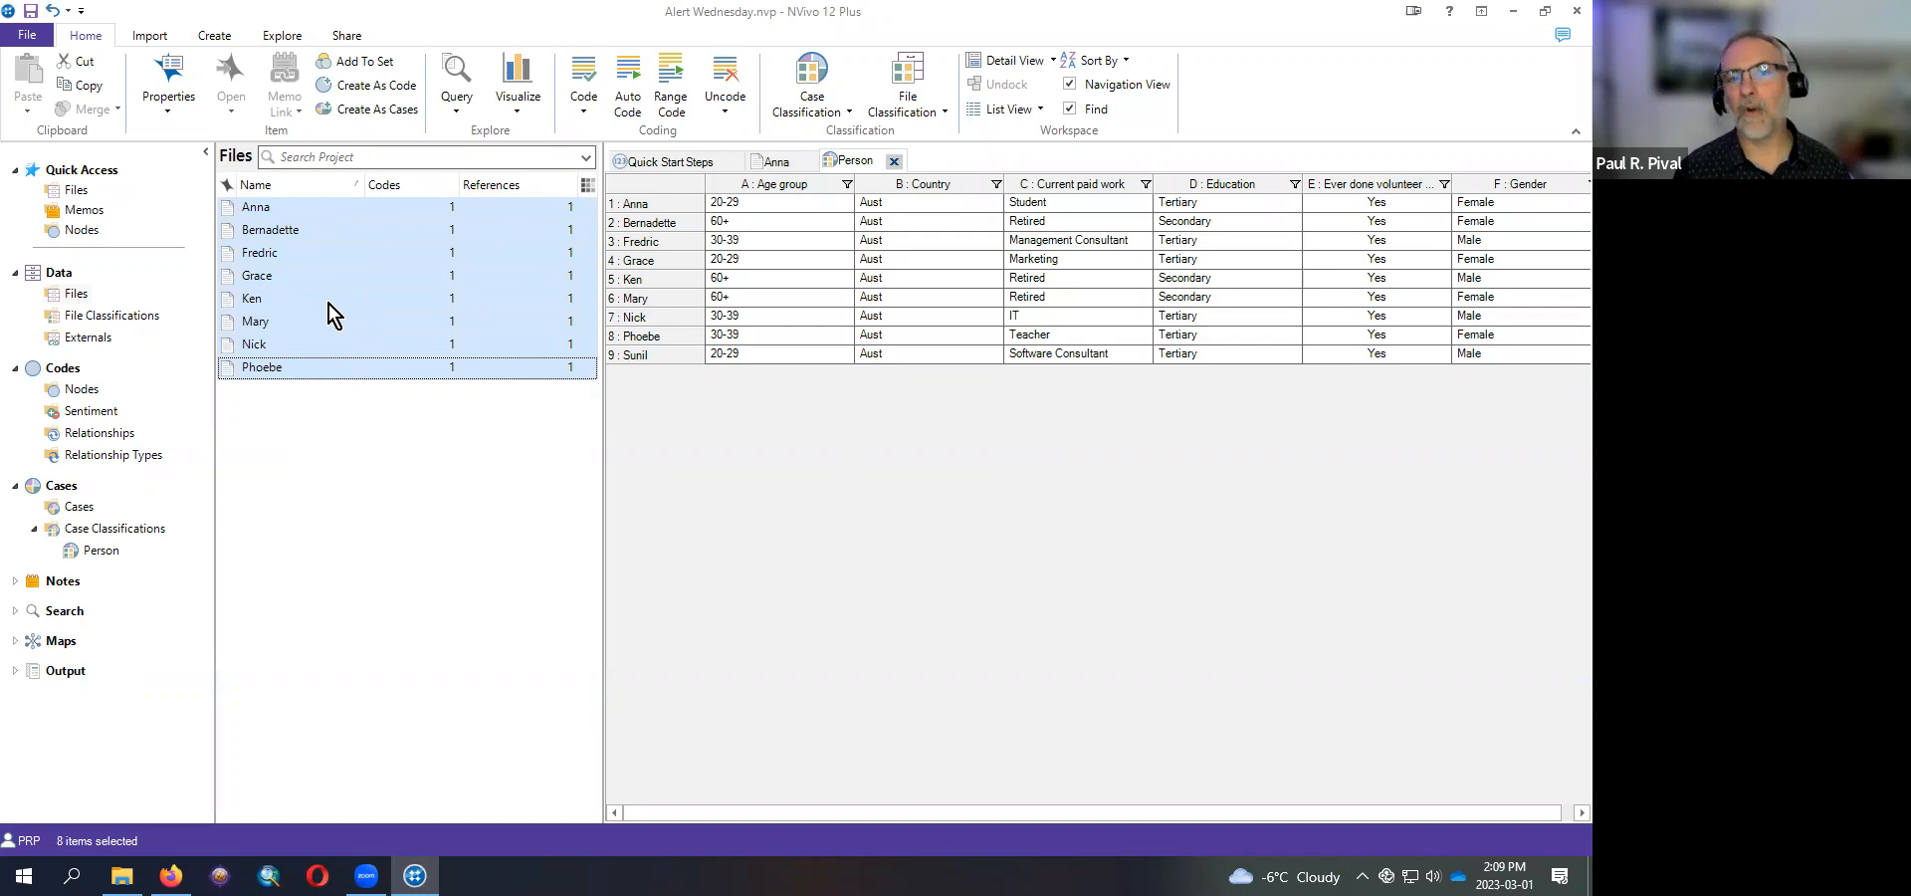
pyautogui.click(626, 112)
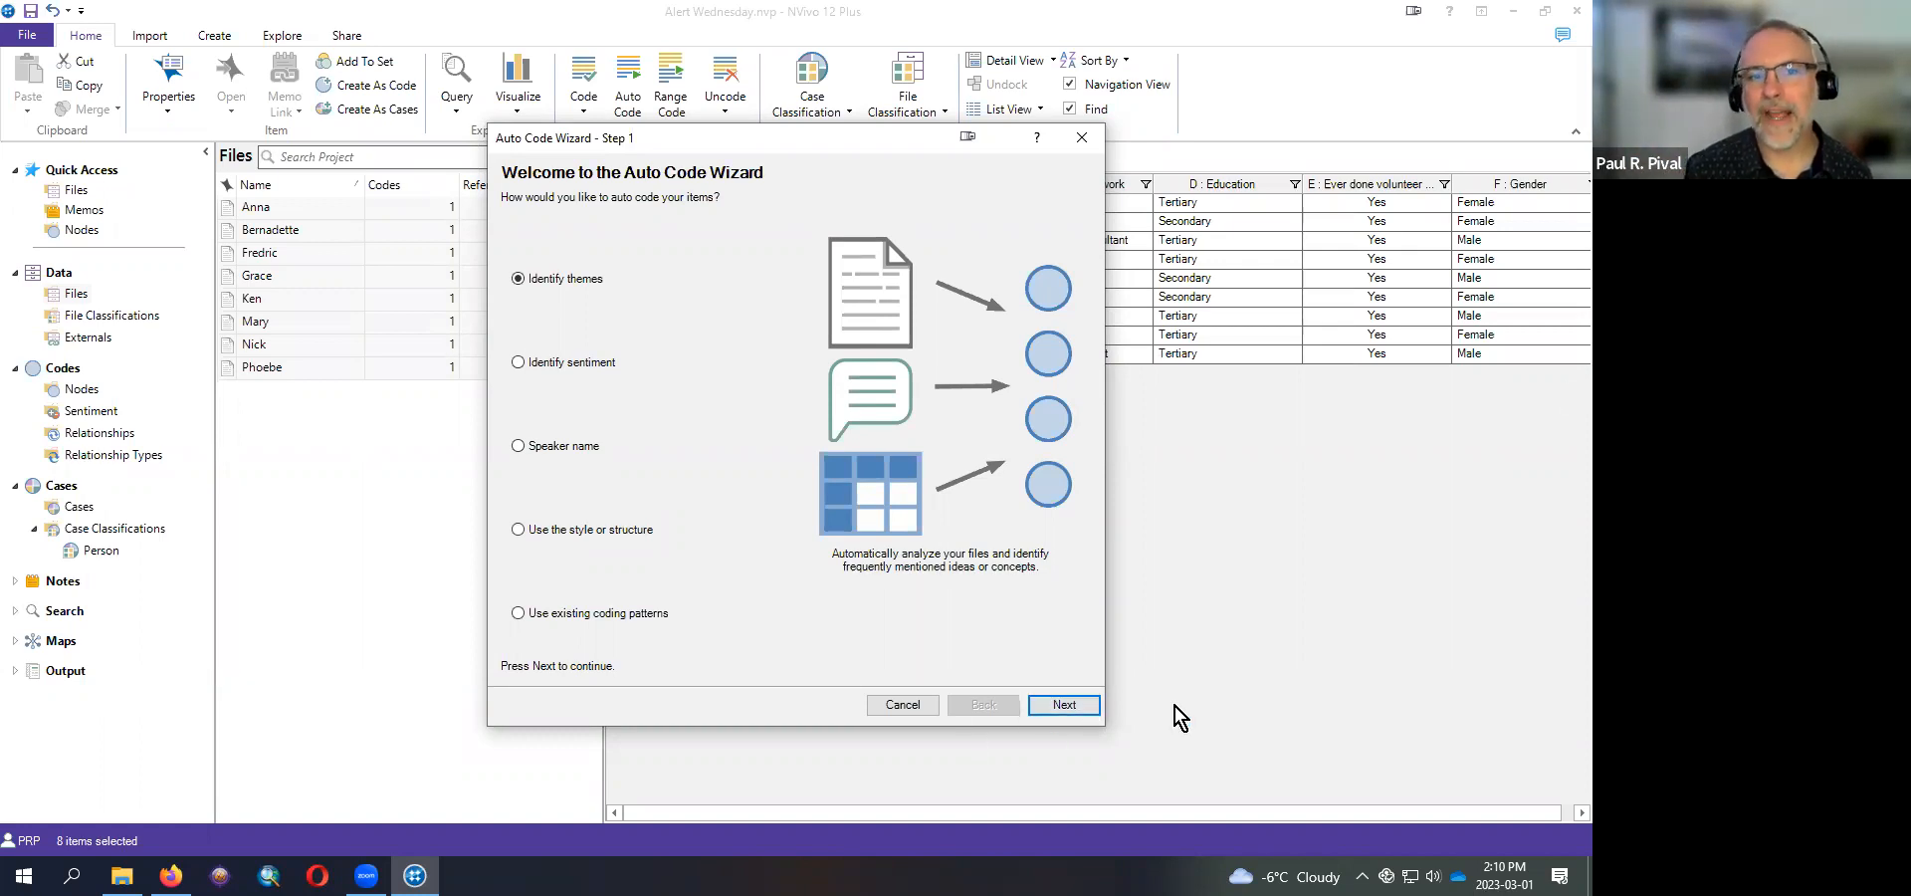
pyautogui.click(1084, 709)
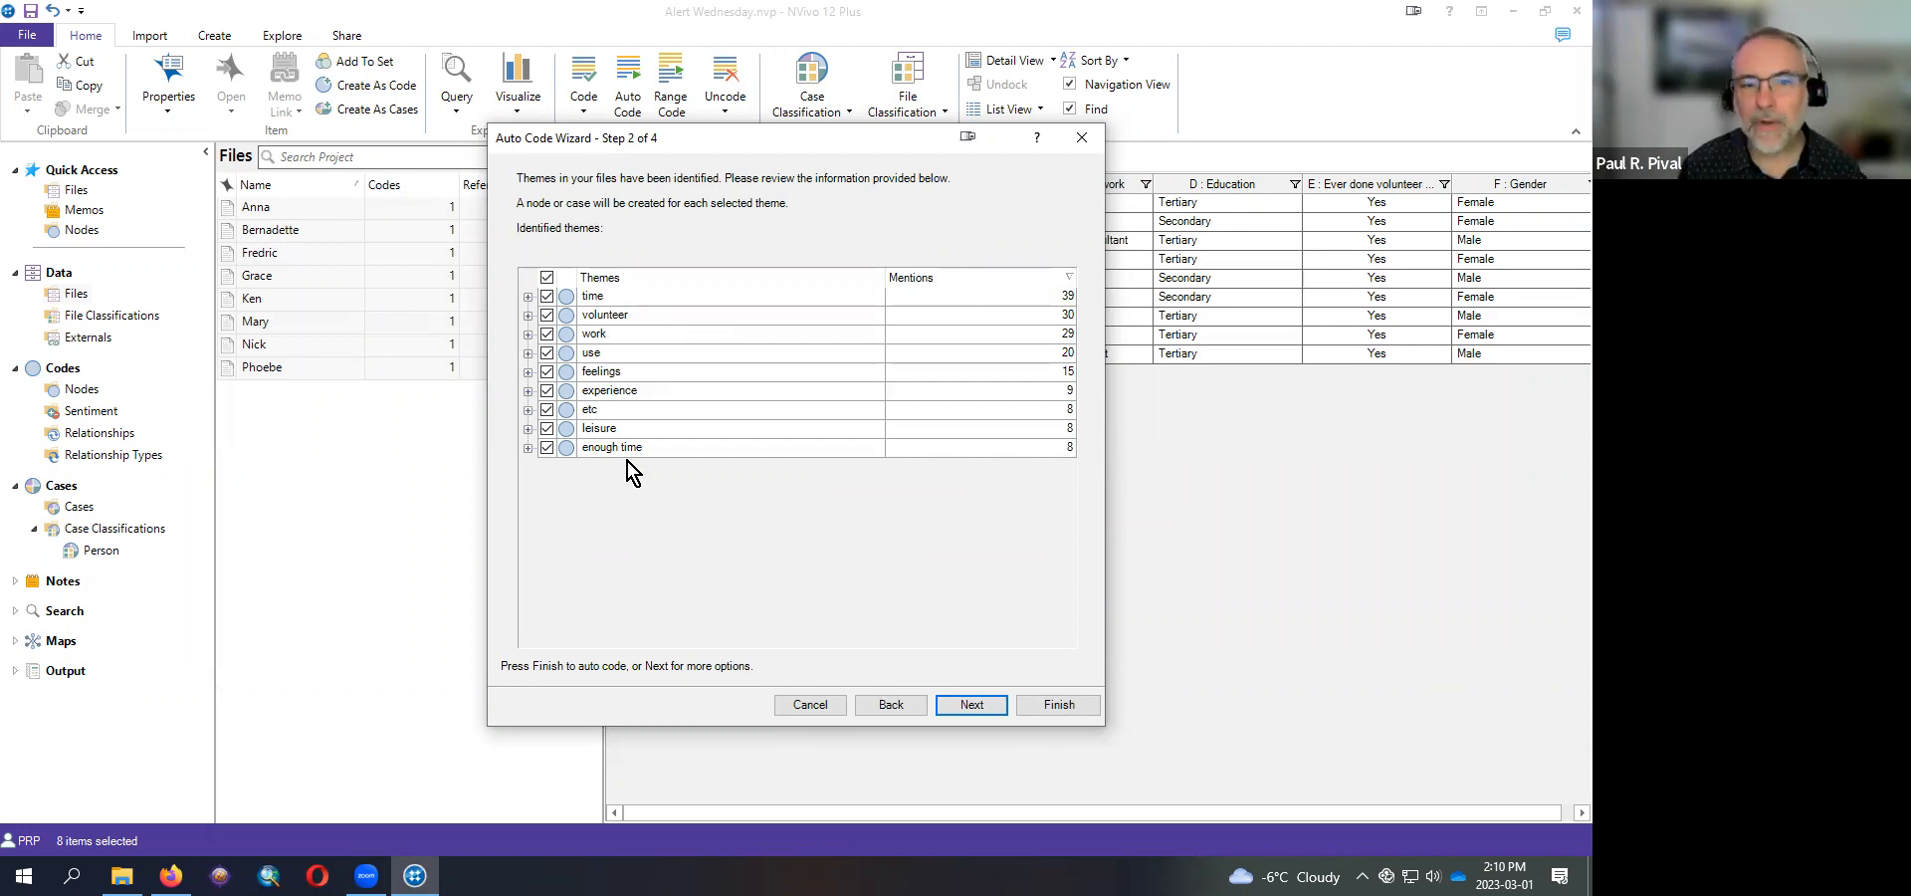
# - Examine the subthemes grouped under the identified theme time
pyautogui.click(528, 297)
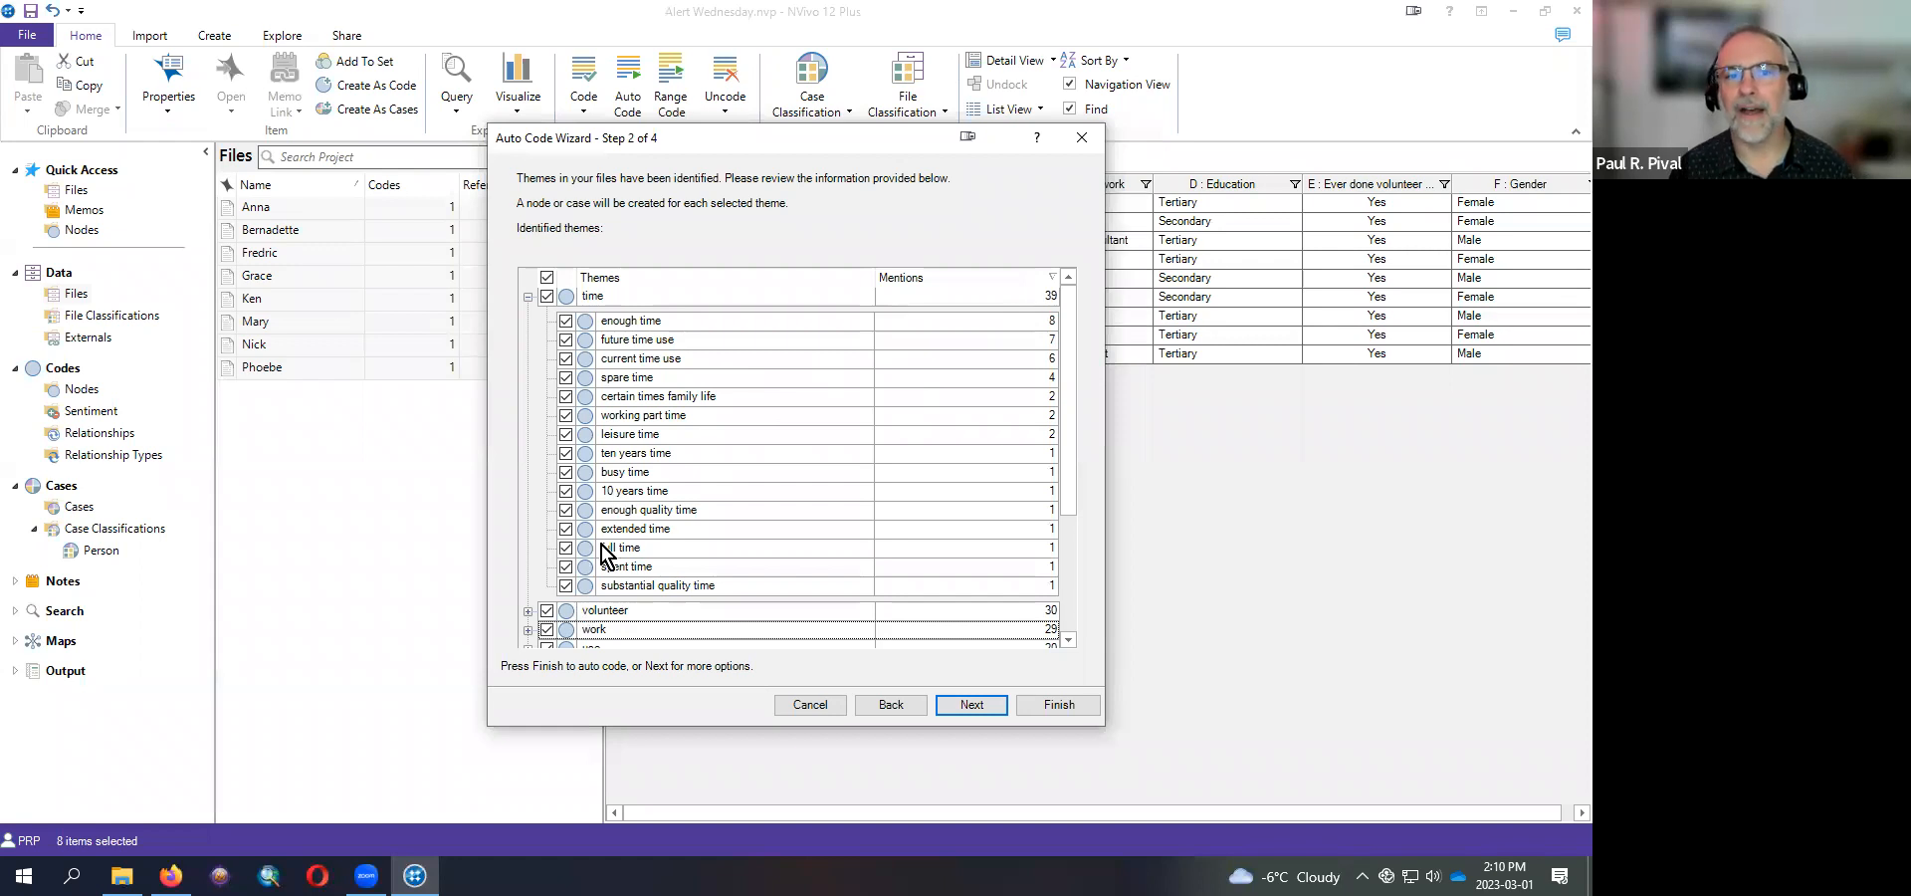
pyautogui.click(633, 456)
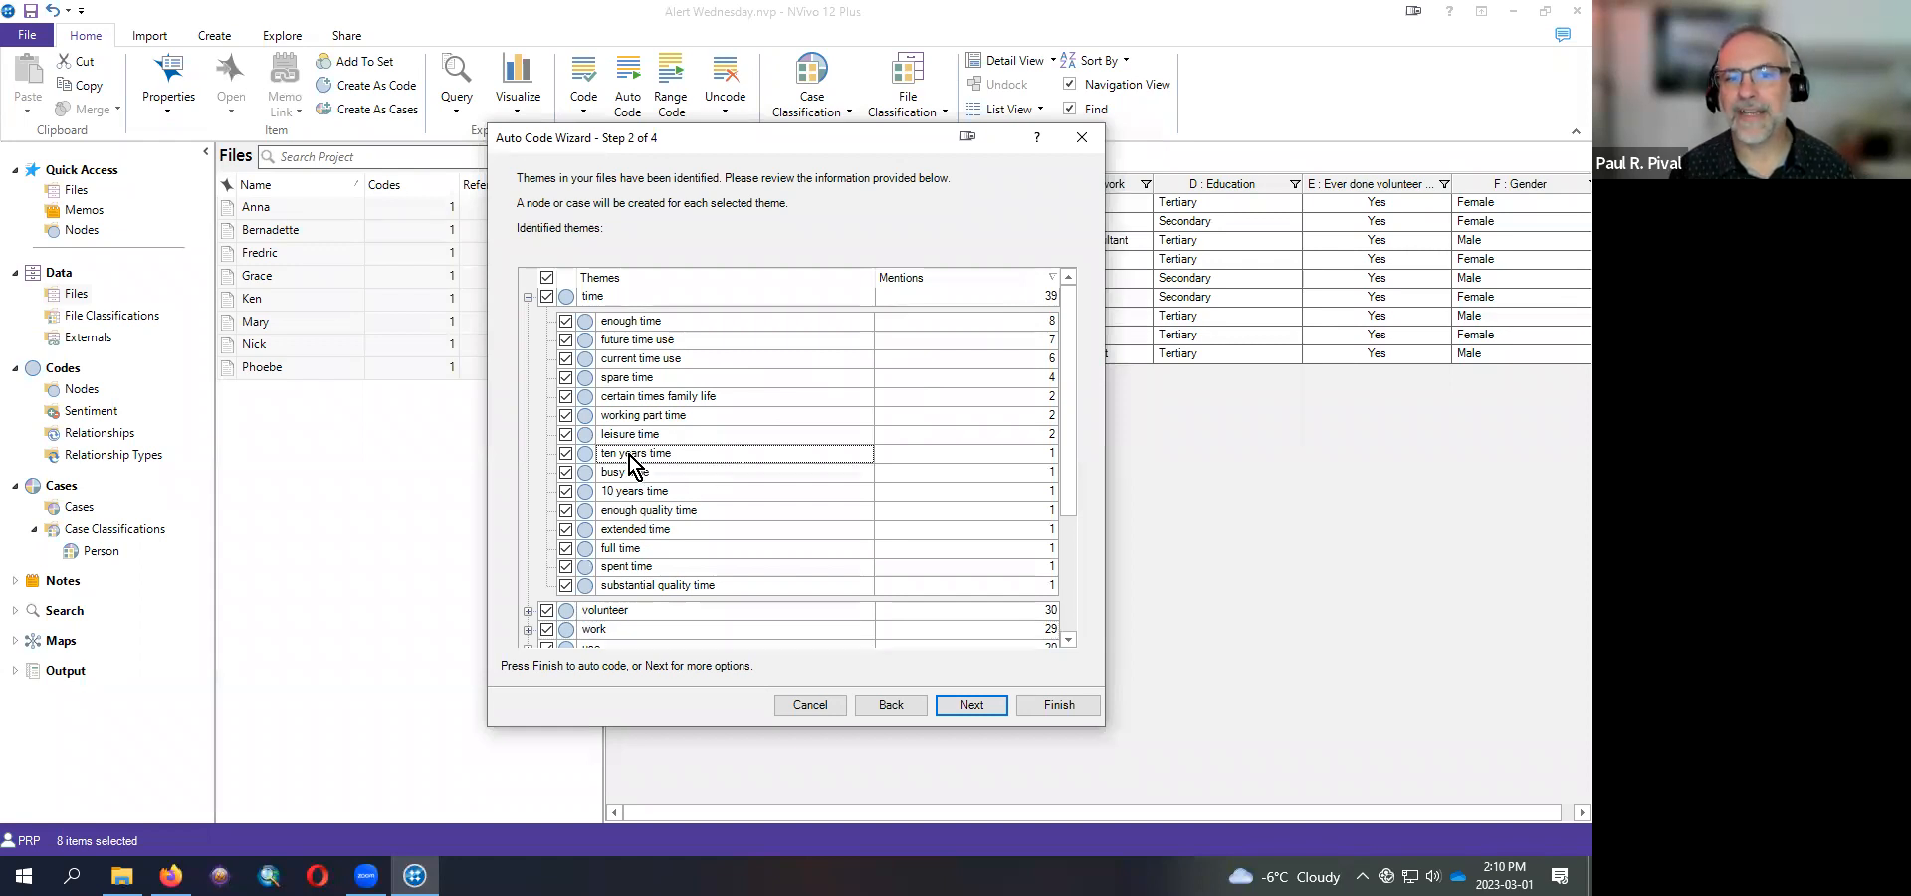
pyautogui.click(635, 488)
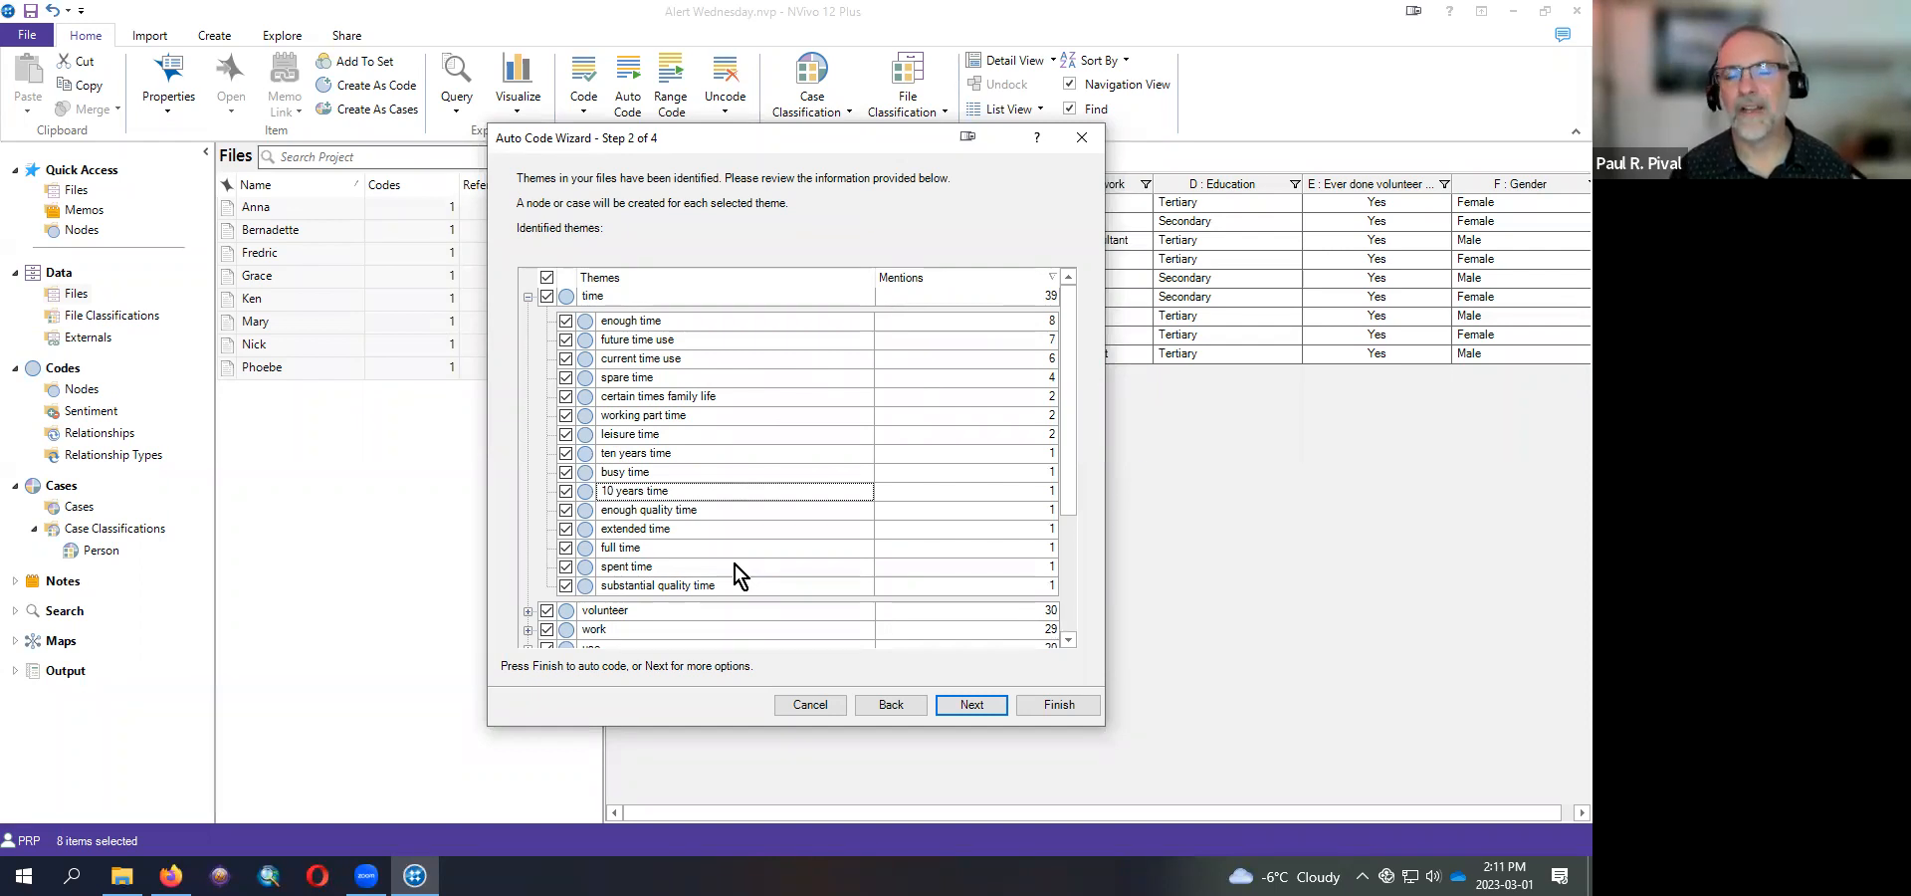
pyautogui.moveTo(1071, 385); pyautogui.dragTo(1077, 482)
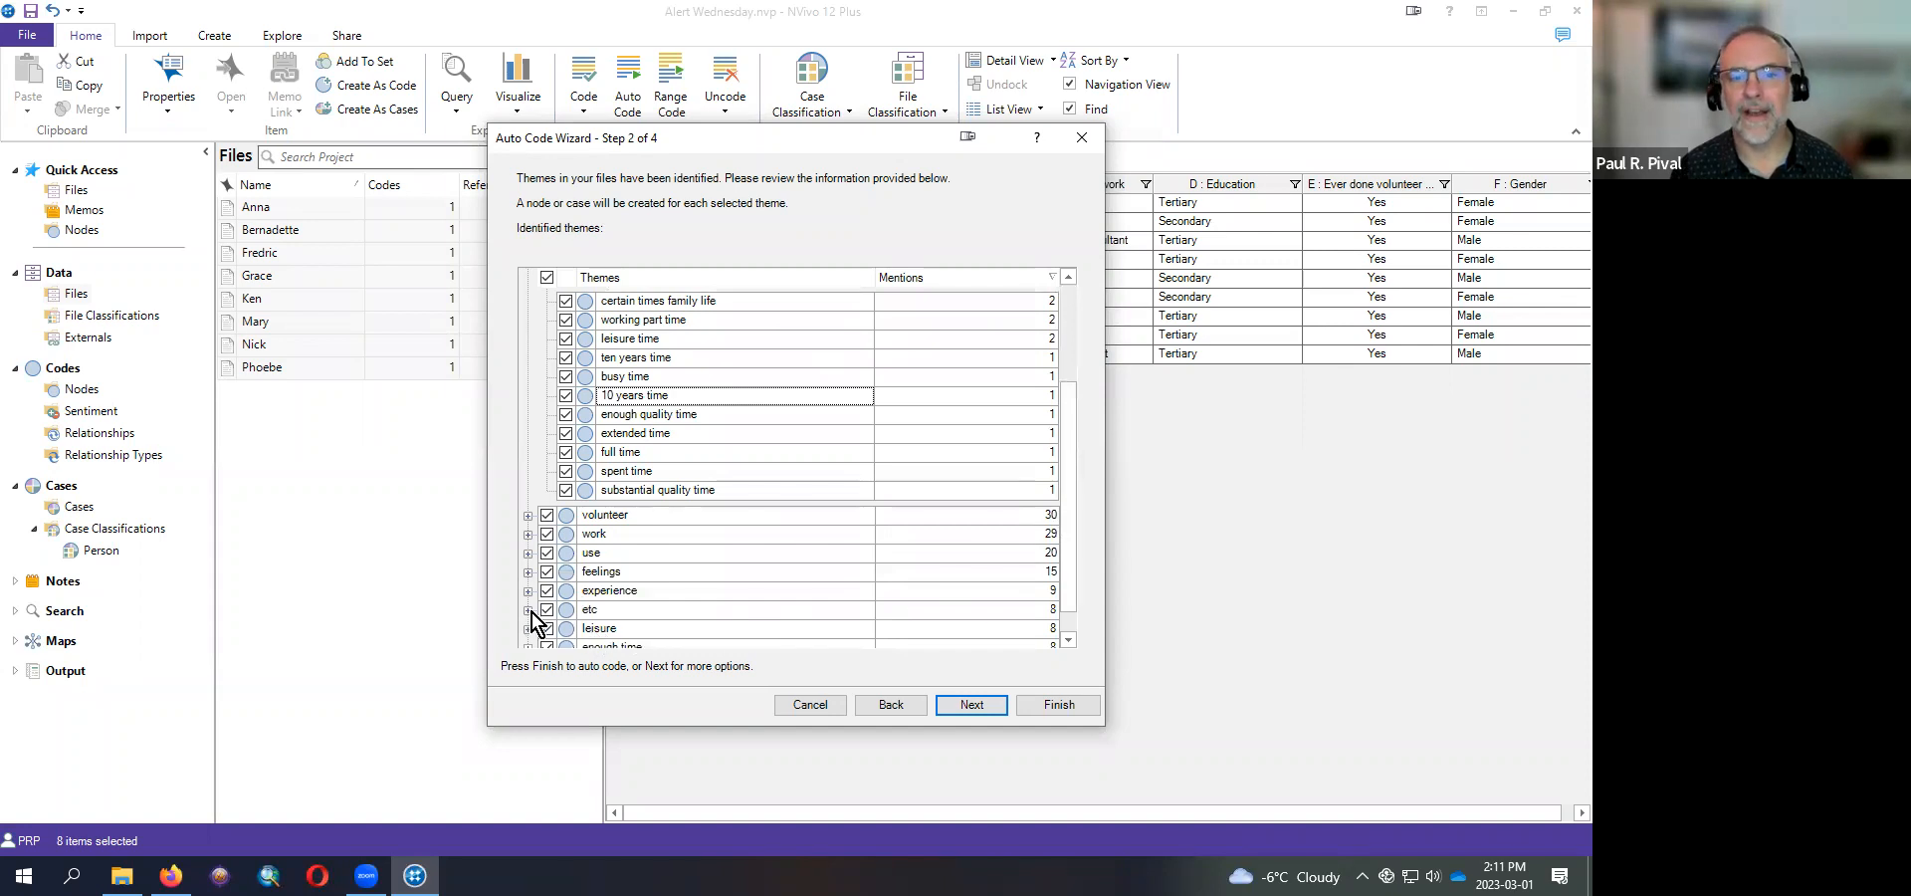
# - Exclude the etc theme with all its subthemes, and finish the auto coding with text coded by sentences
pyautogui.scroll(1, 697, 612)
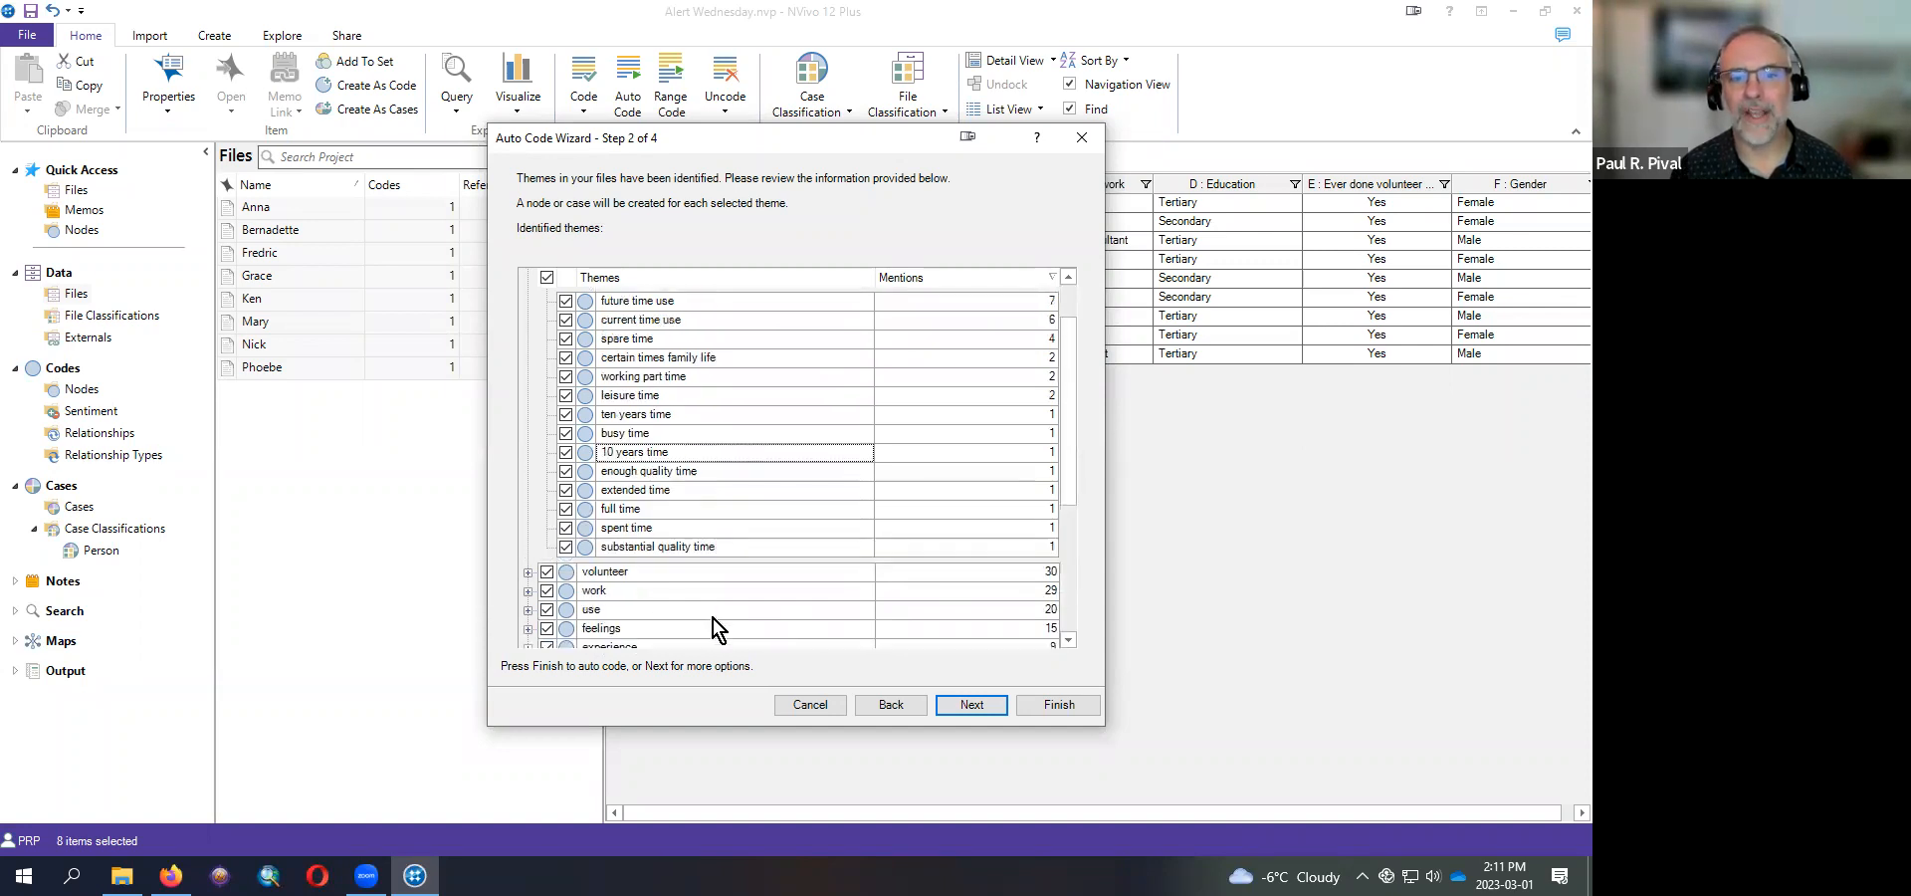
pyautogui.scroll(-1, 713, 618)
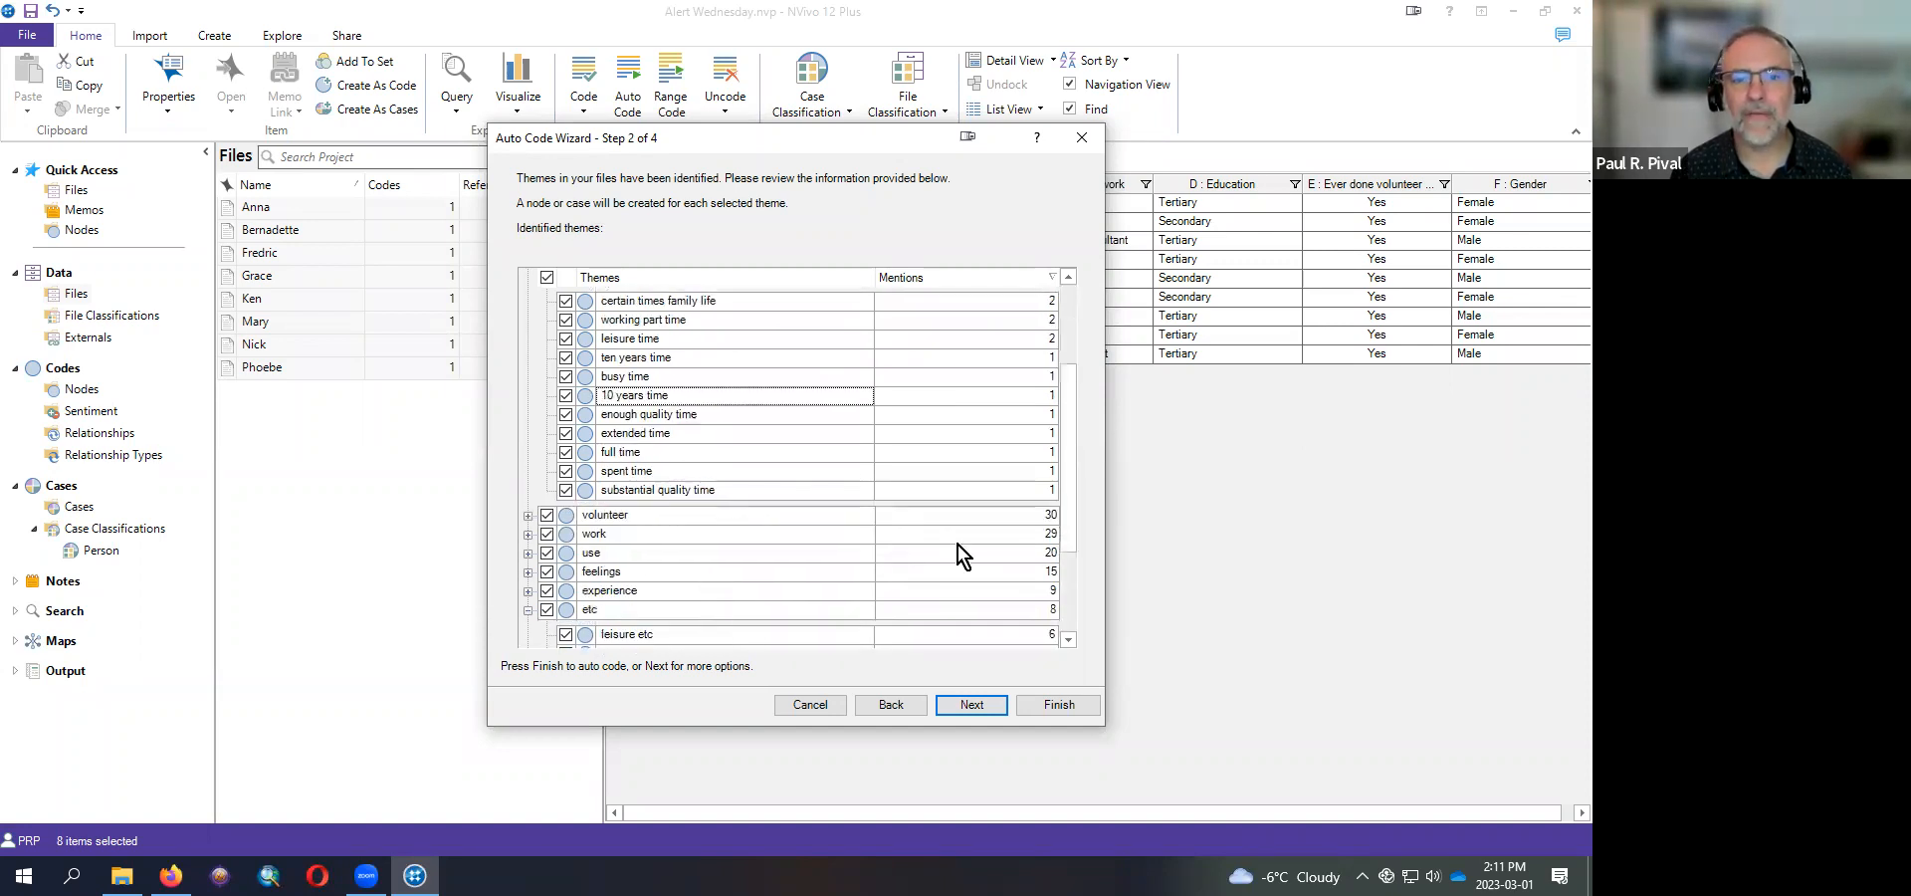
pyautogui.scroll(-1, 1074, 564)
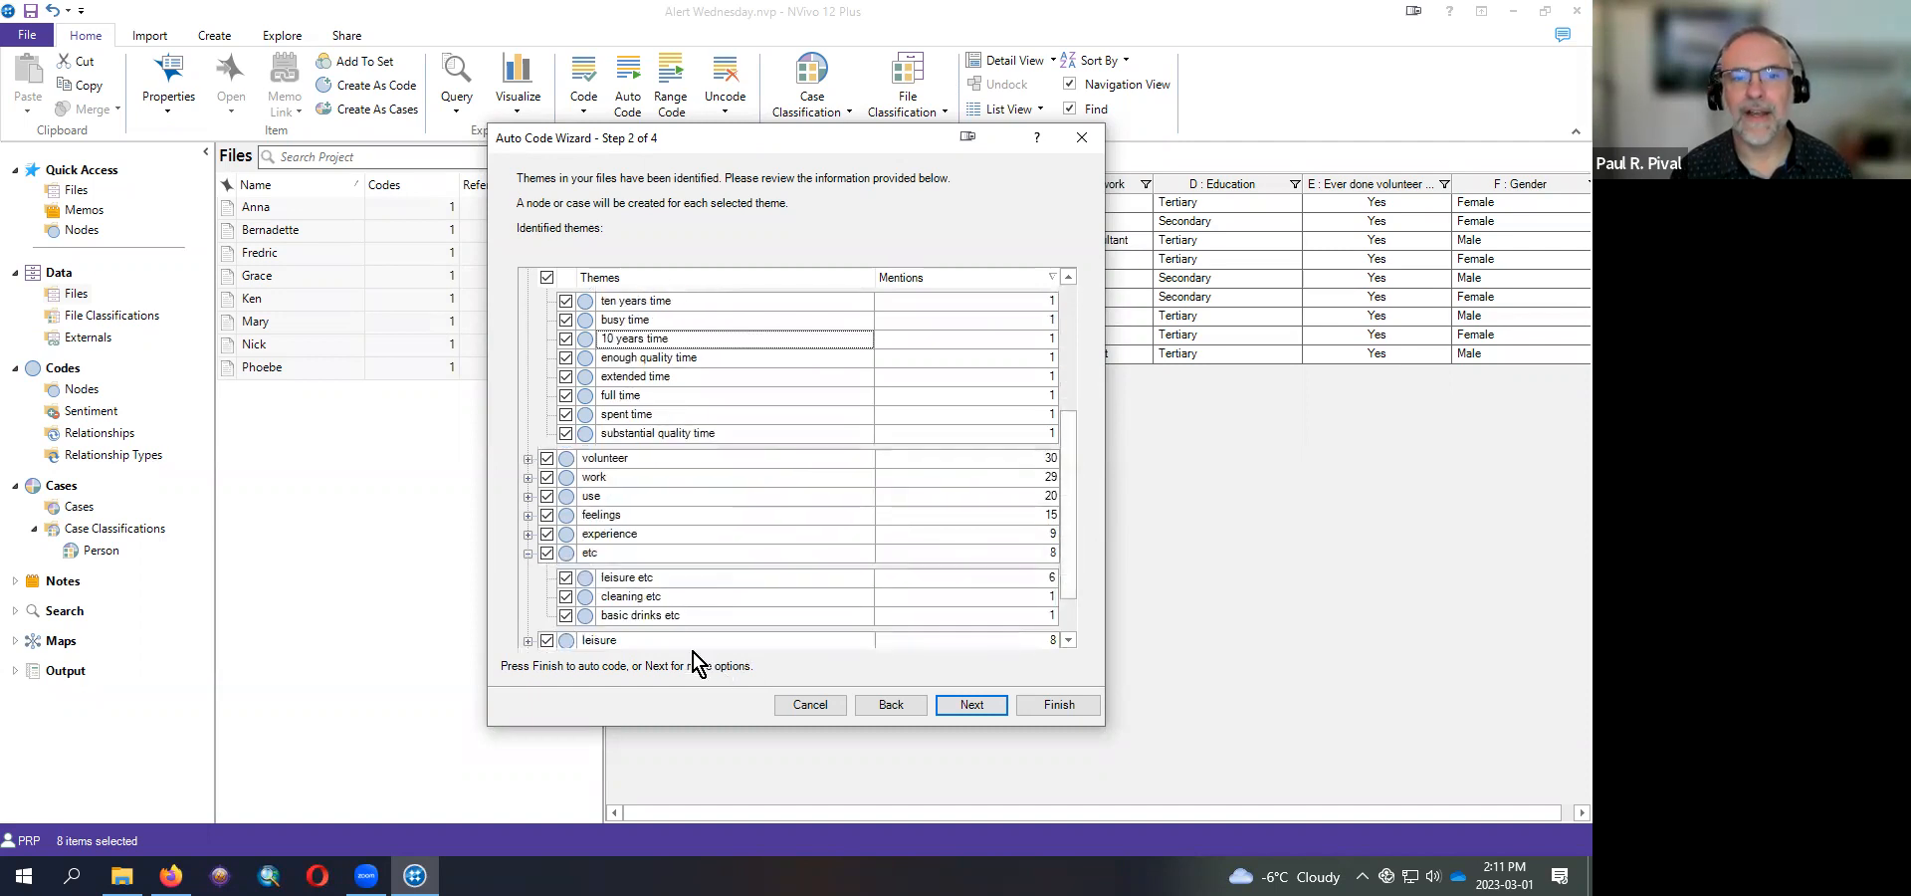
pyautogui.click(548, 554)
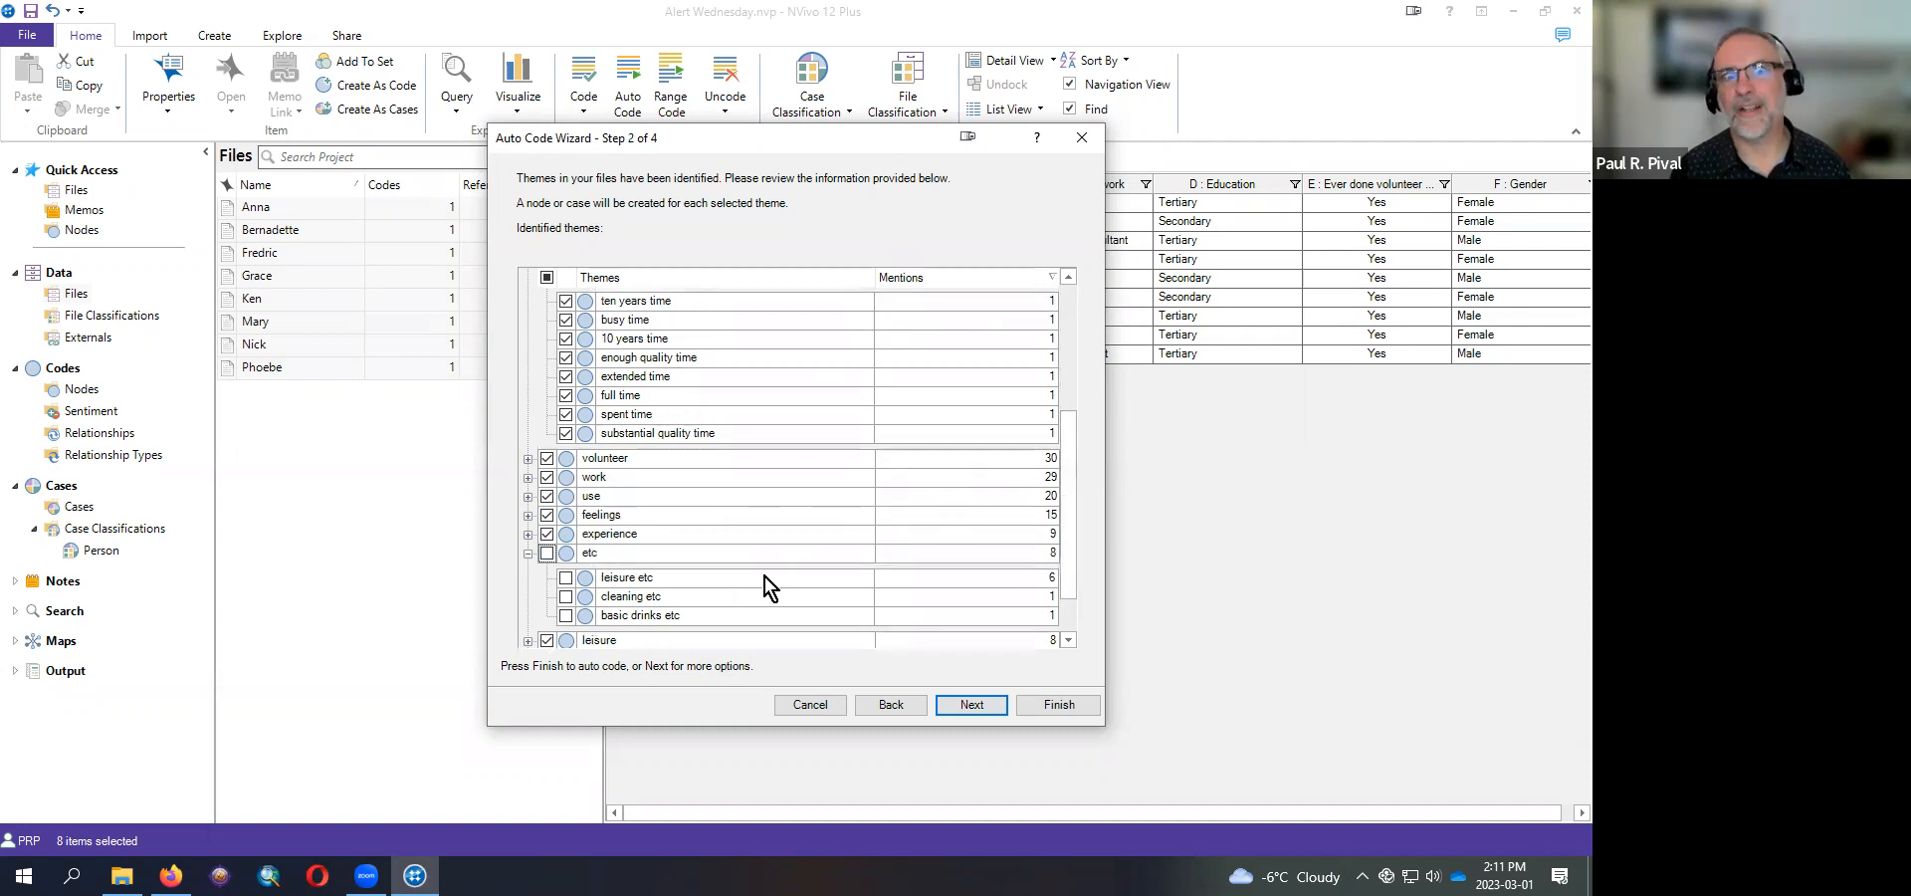
pyautogui.click(970, 709)
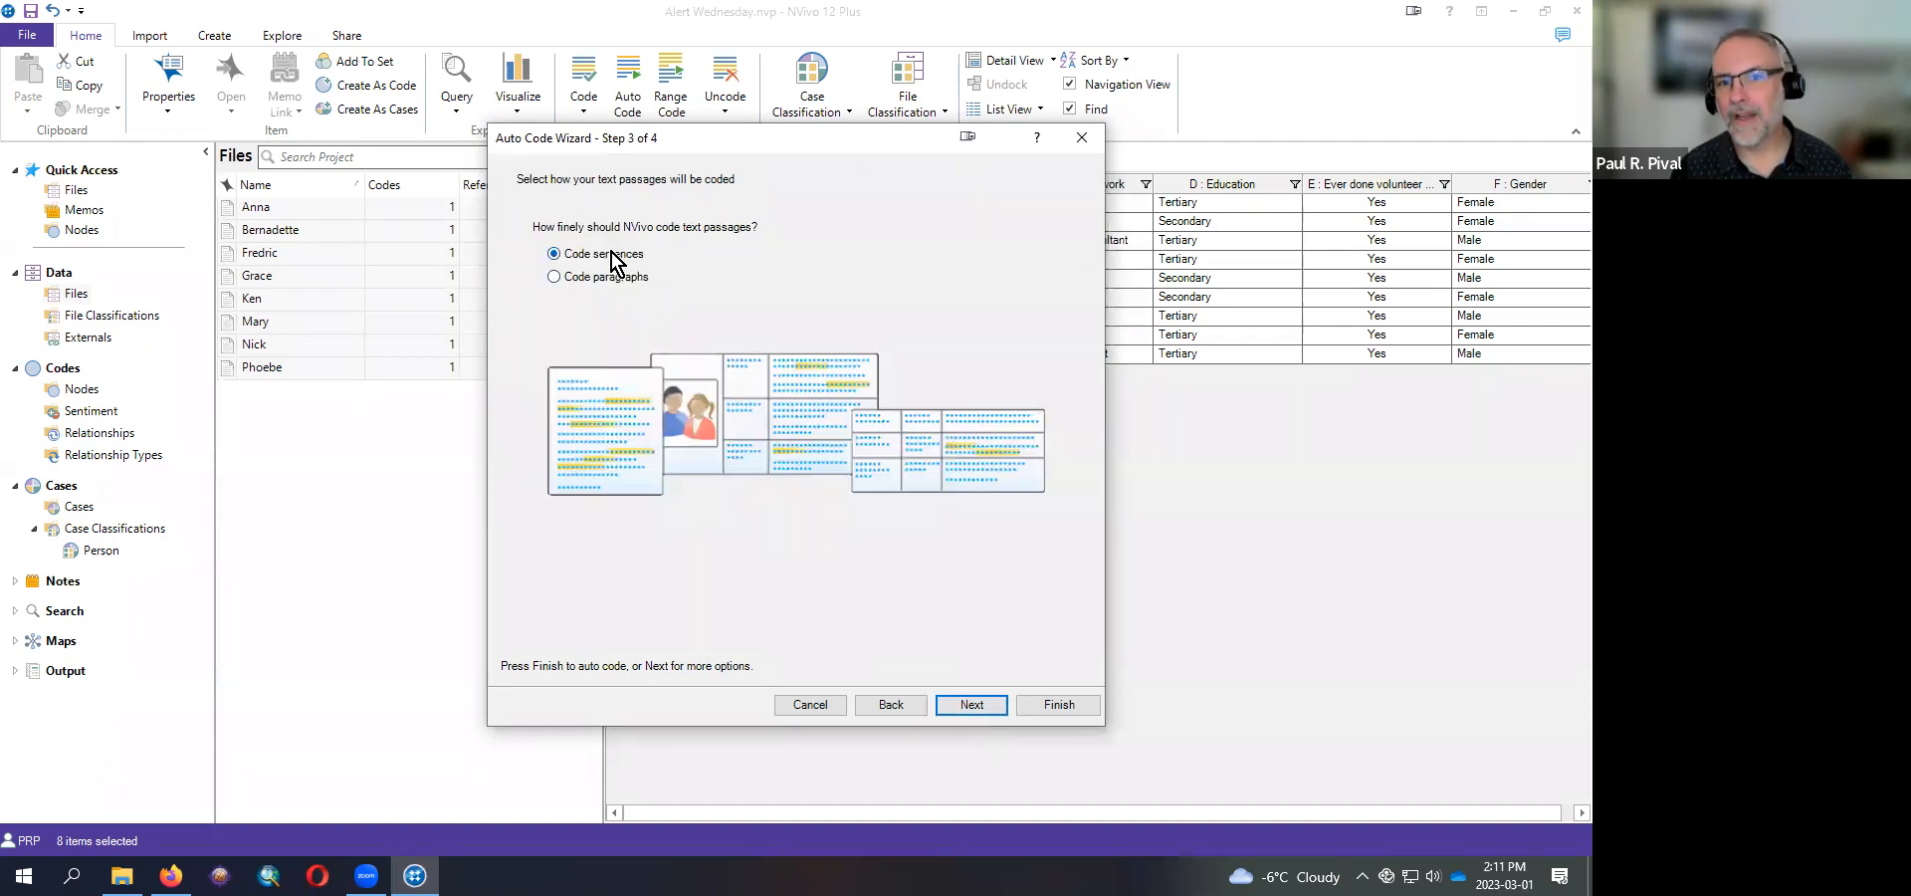
pyautogui.click(1043, 702)
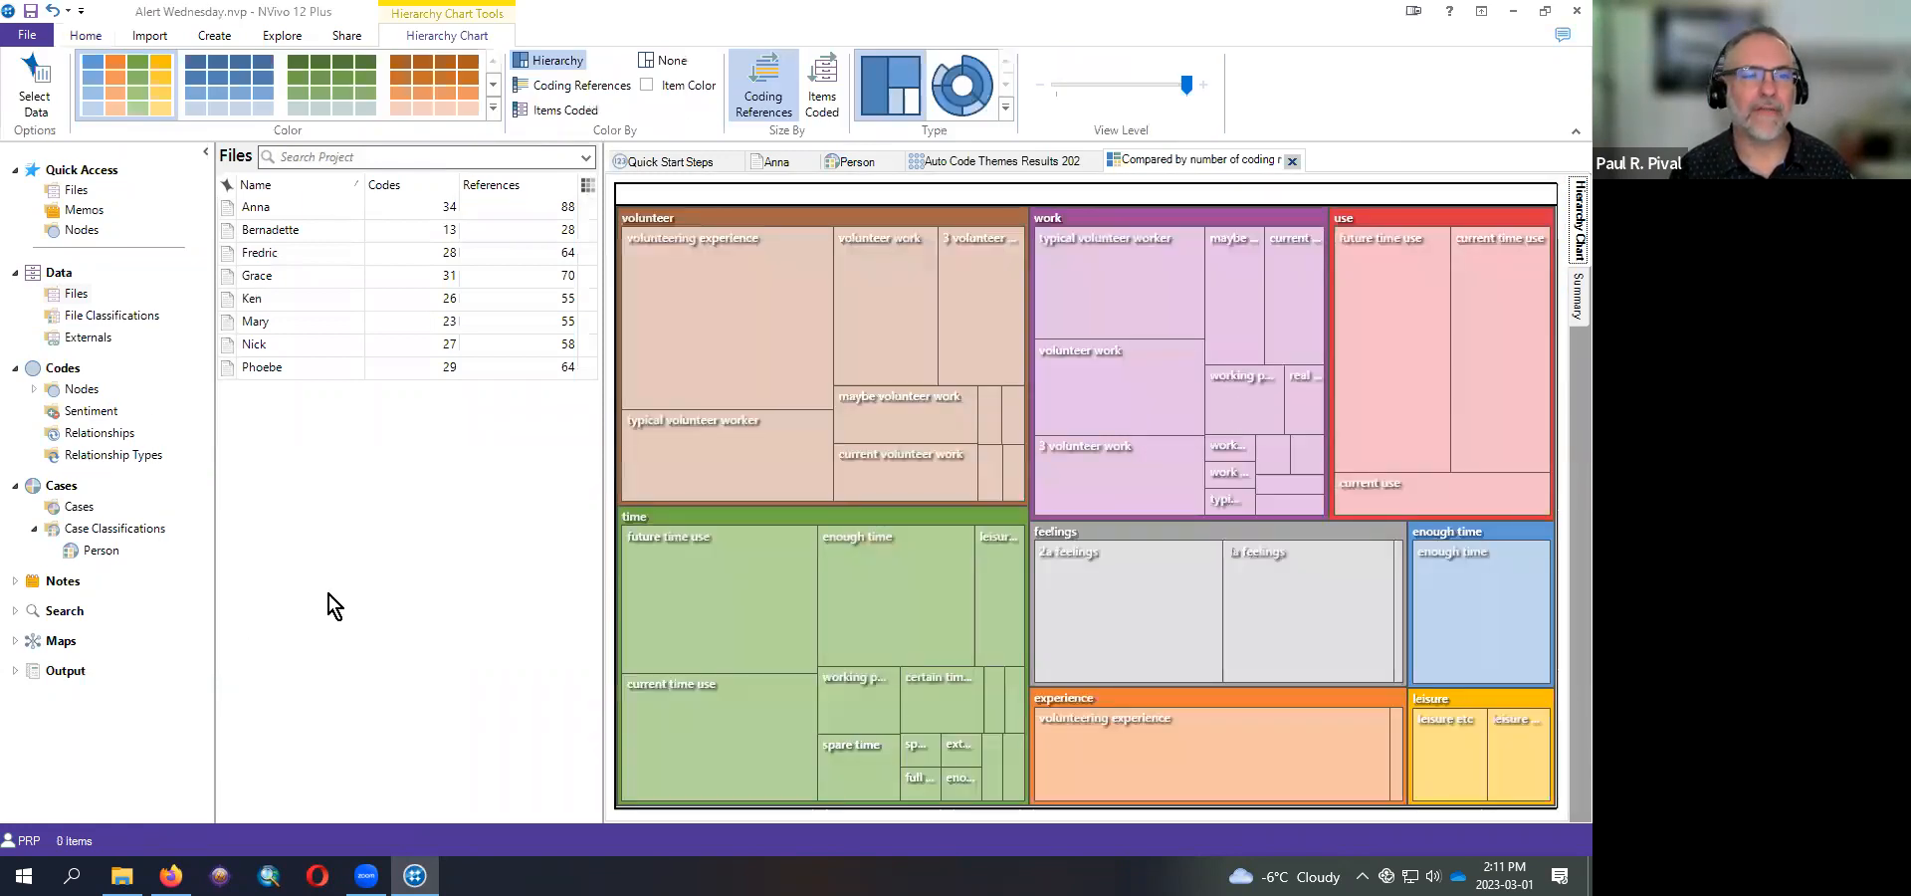
# - Display the Autocoded Themes folder under Nodes and expand the time theme to show its child nodes
pyautogui.click(34, 389)
pyautogui.click(123, 411)
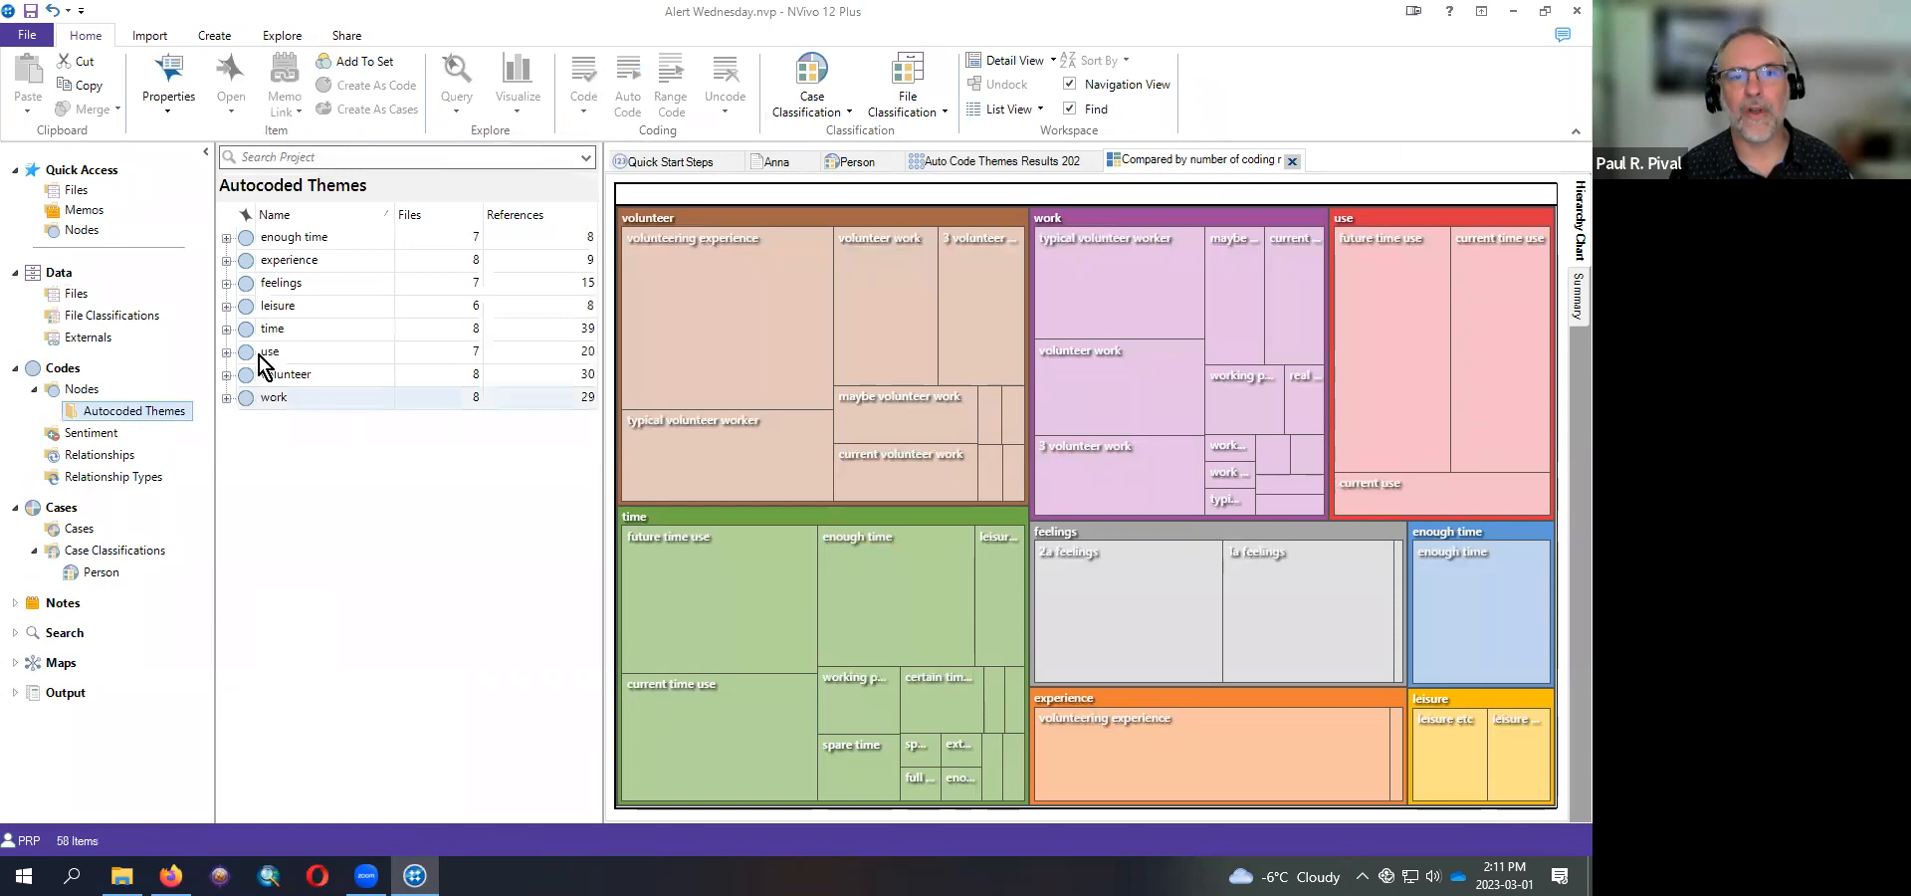
pyautogui.click(226, 329)
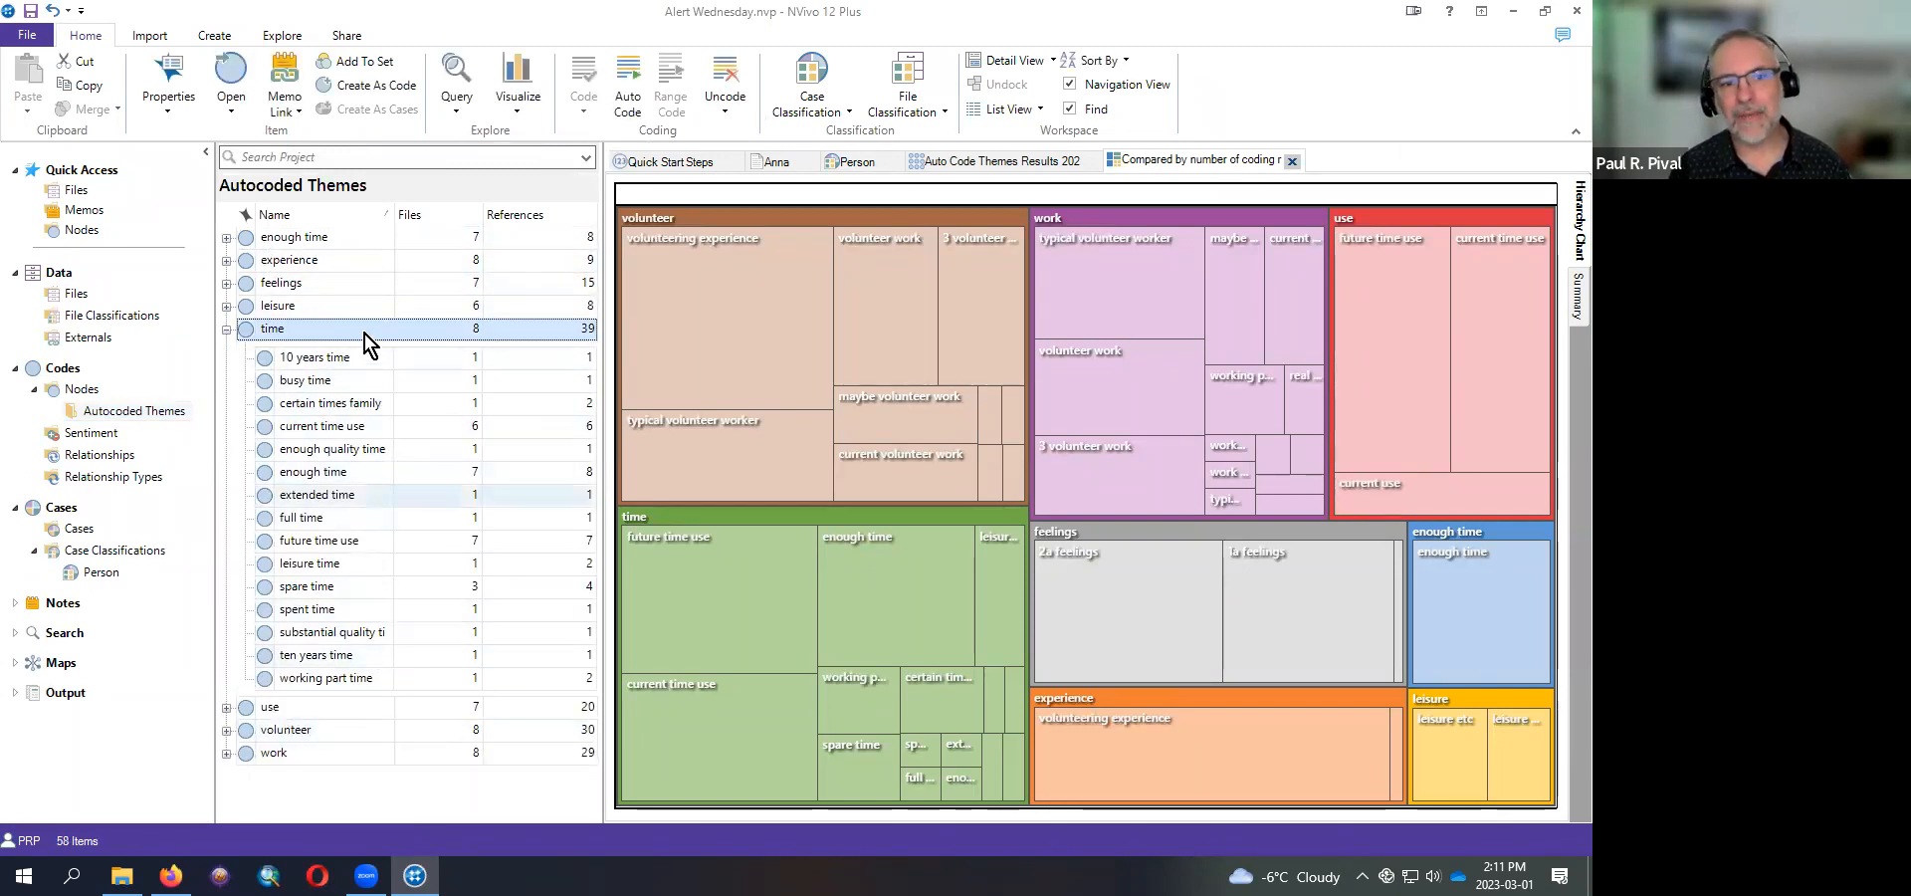
# - Query which cases are coded at the current time use node, and view the results as a list and as a connection map
pyautogui.rightClick(317, 433)
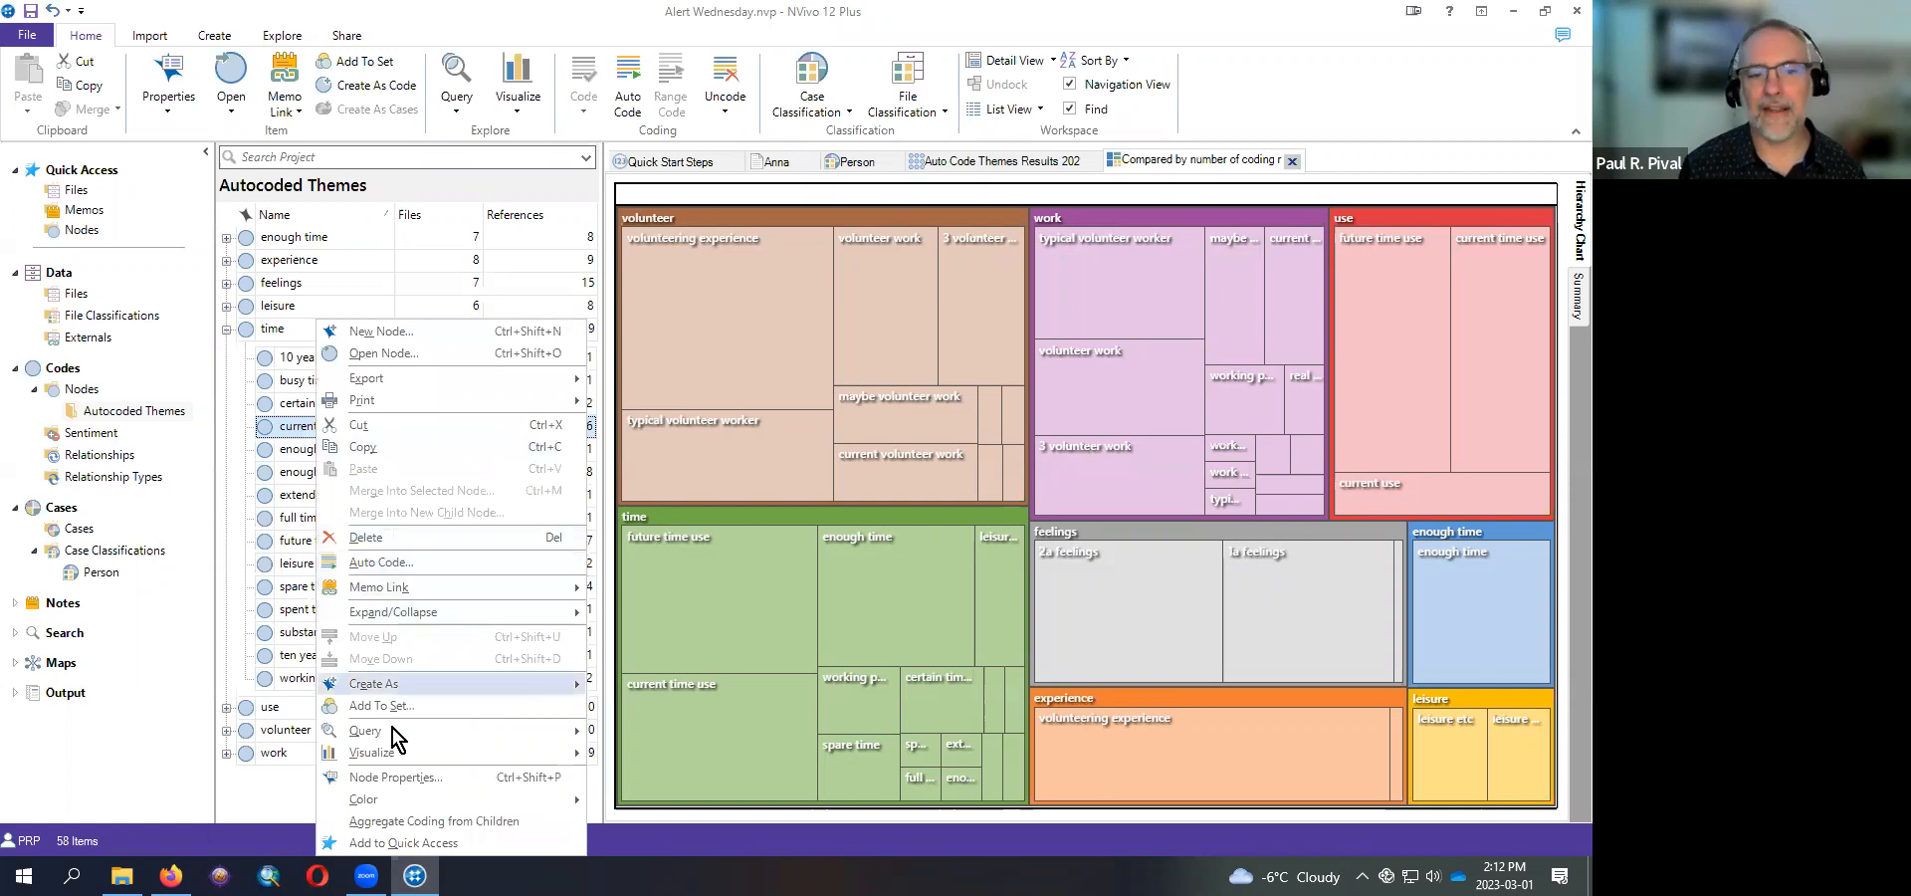
pyautogui.moveTo(383, 733)
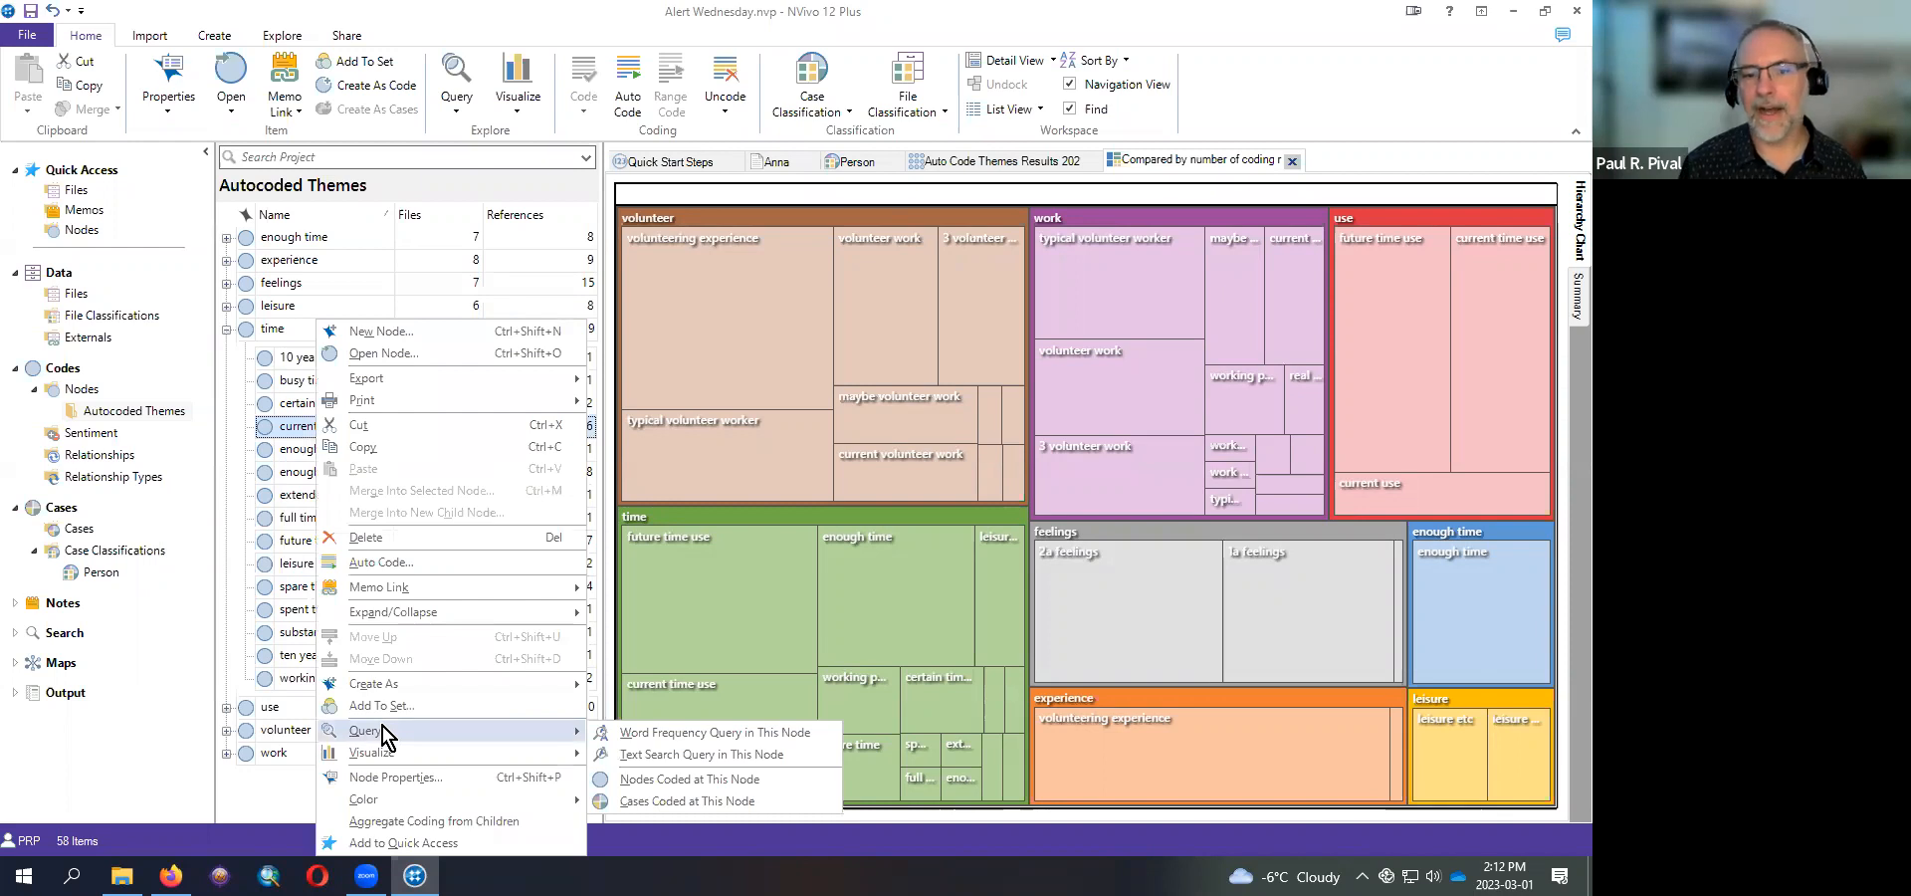
pyautogui.click(673, 804)
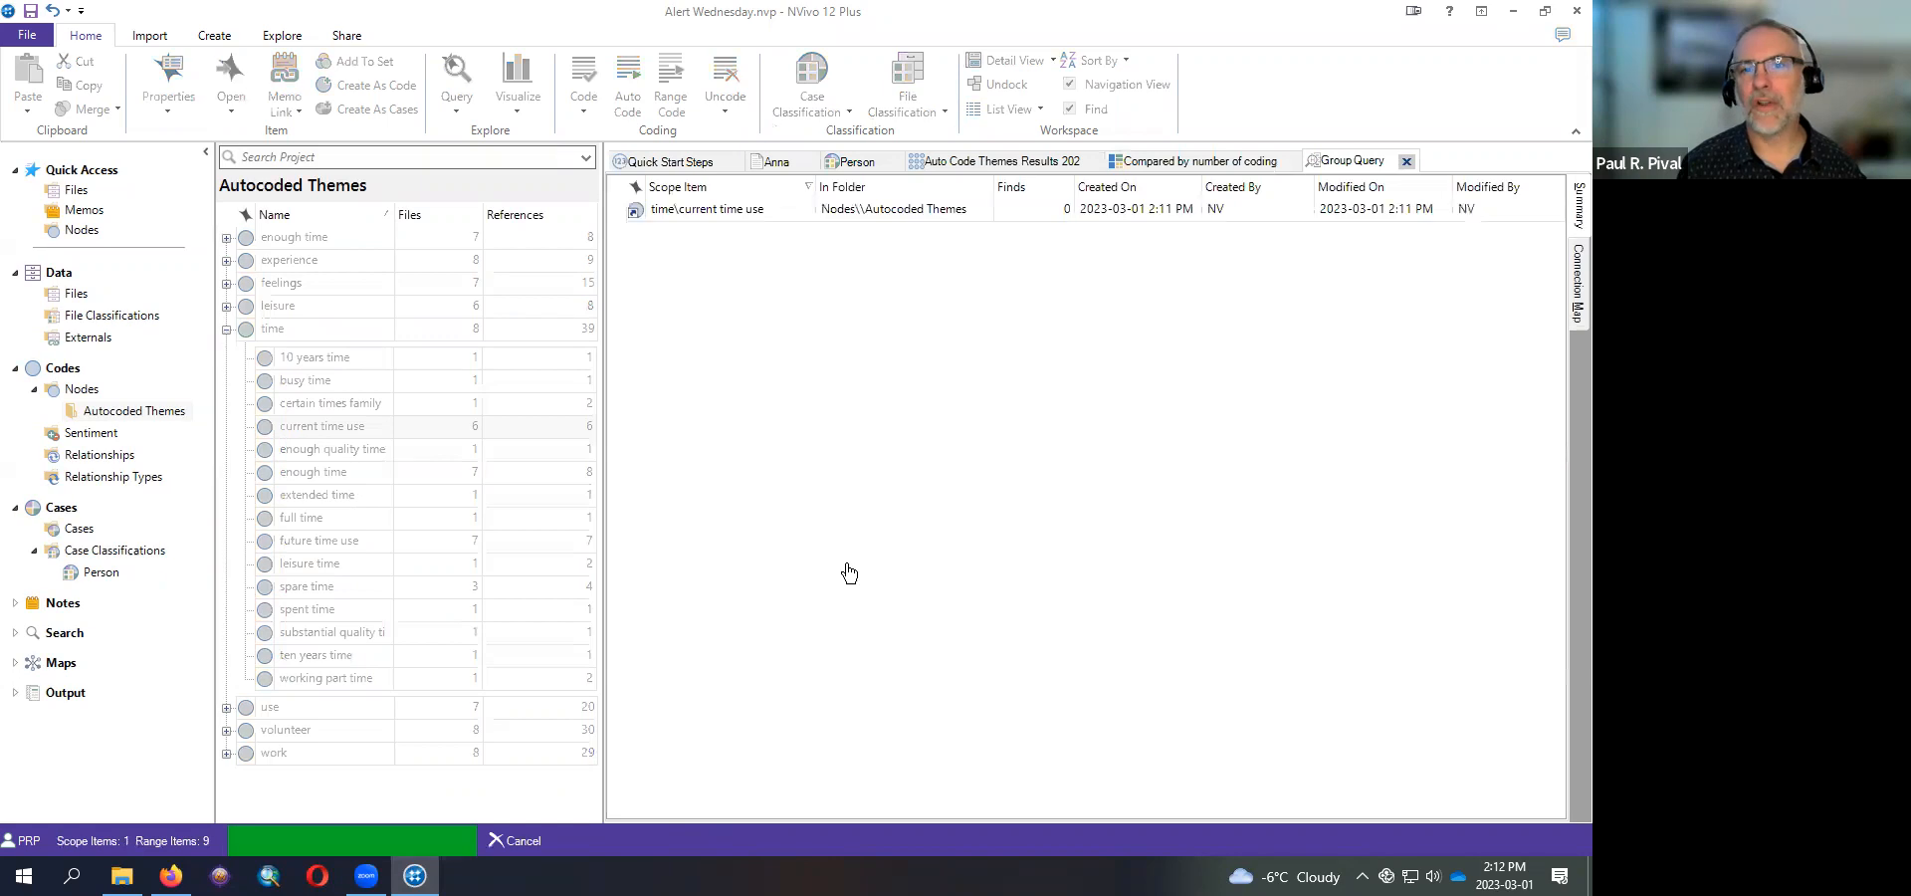
pyautogui.click(616, 210)
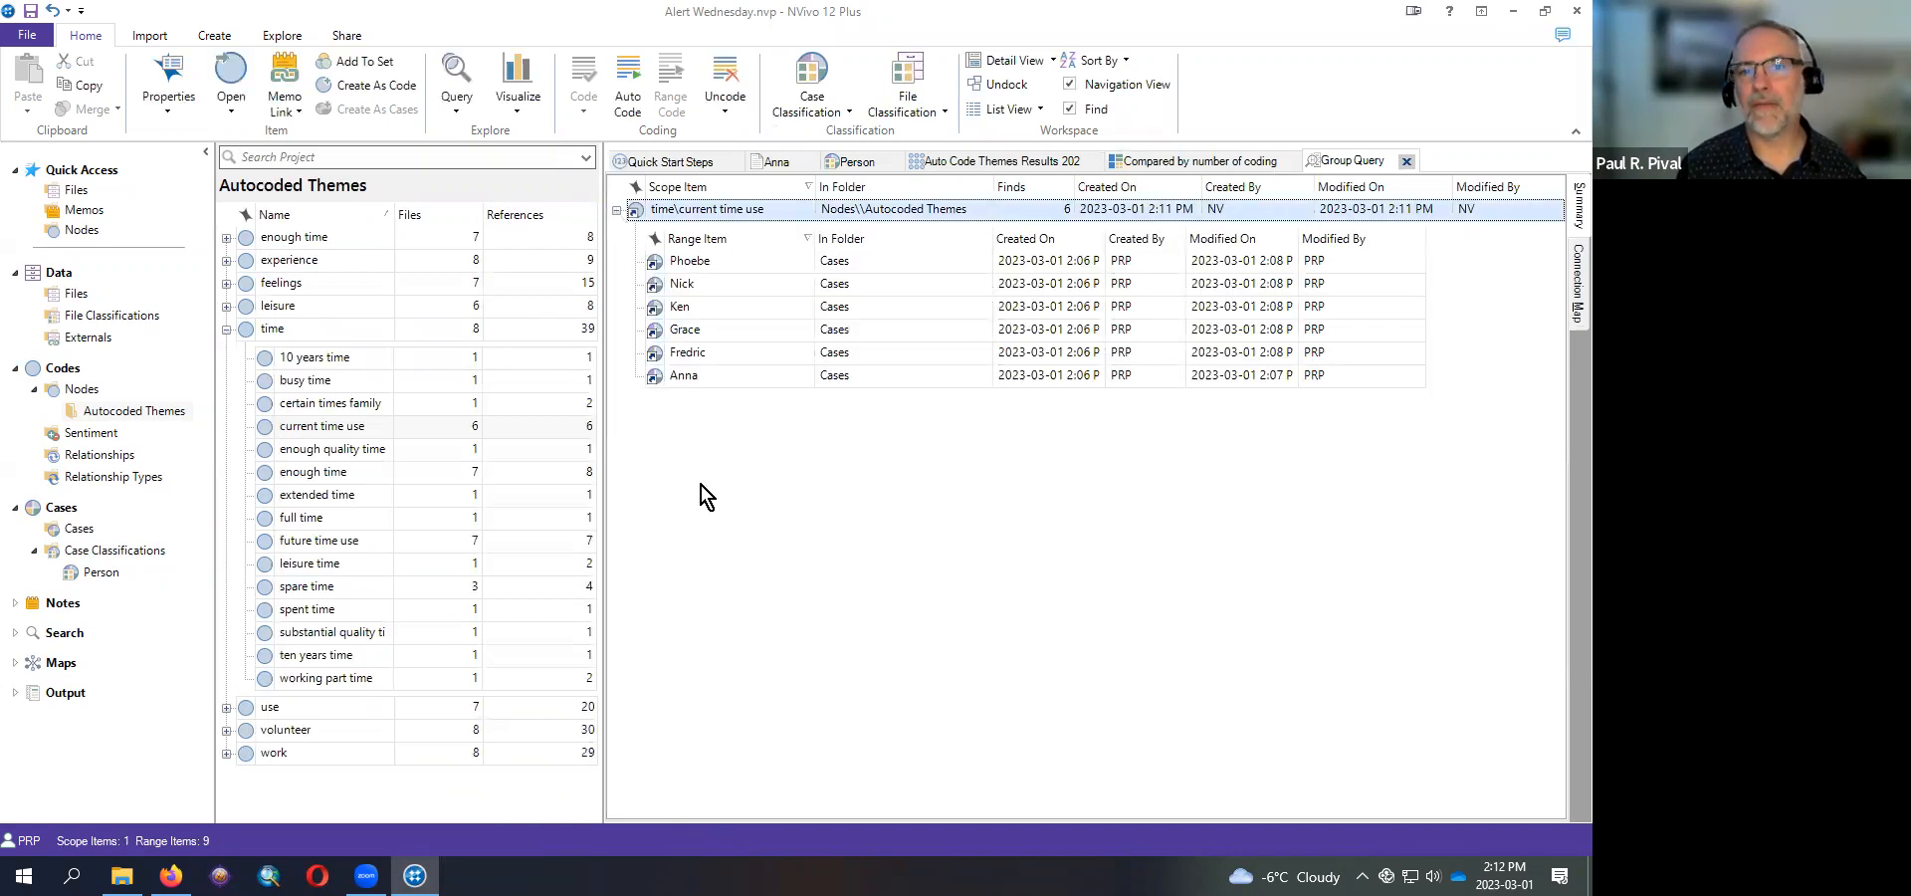
pyautogui.click(1565, 282)
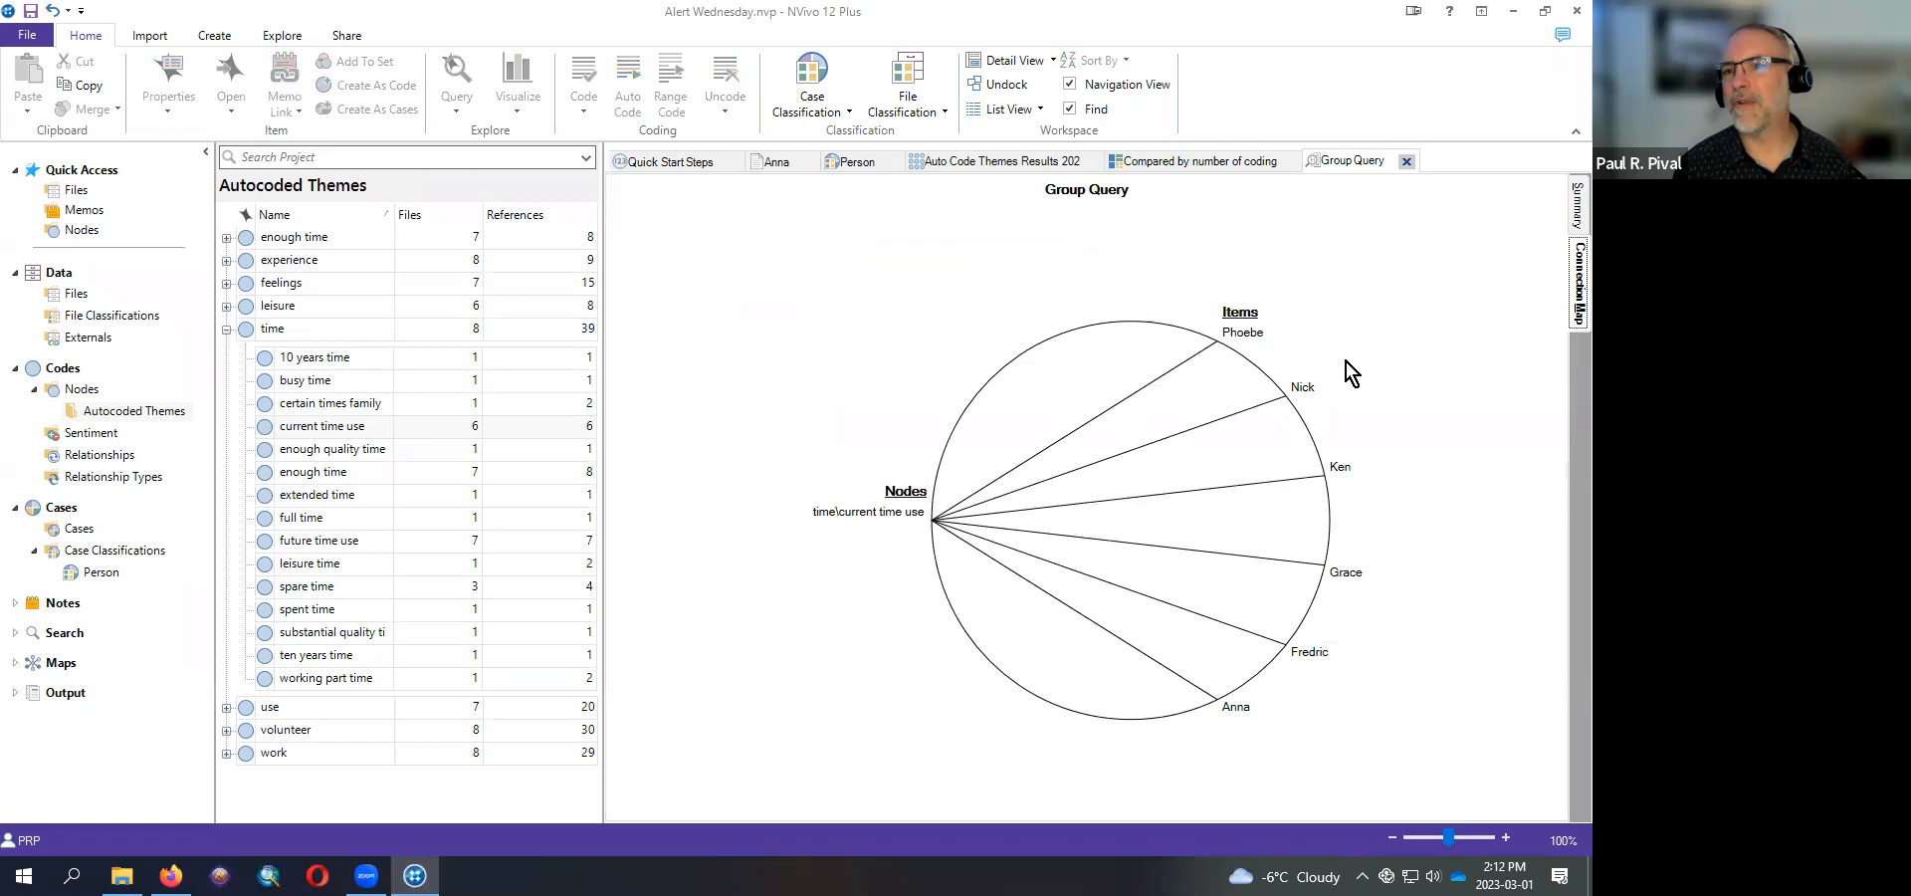
pyautogui.click(1575, 207)
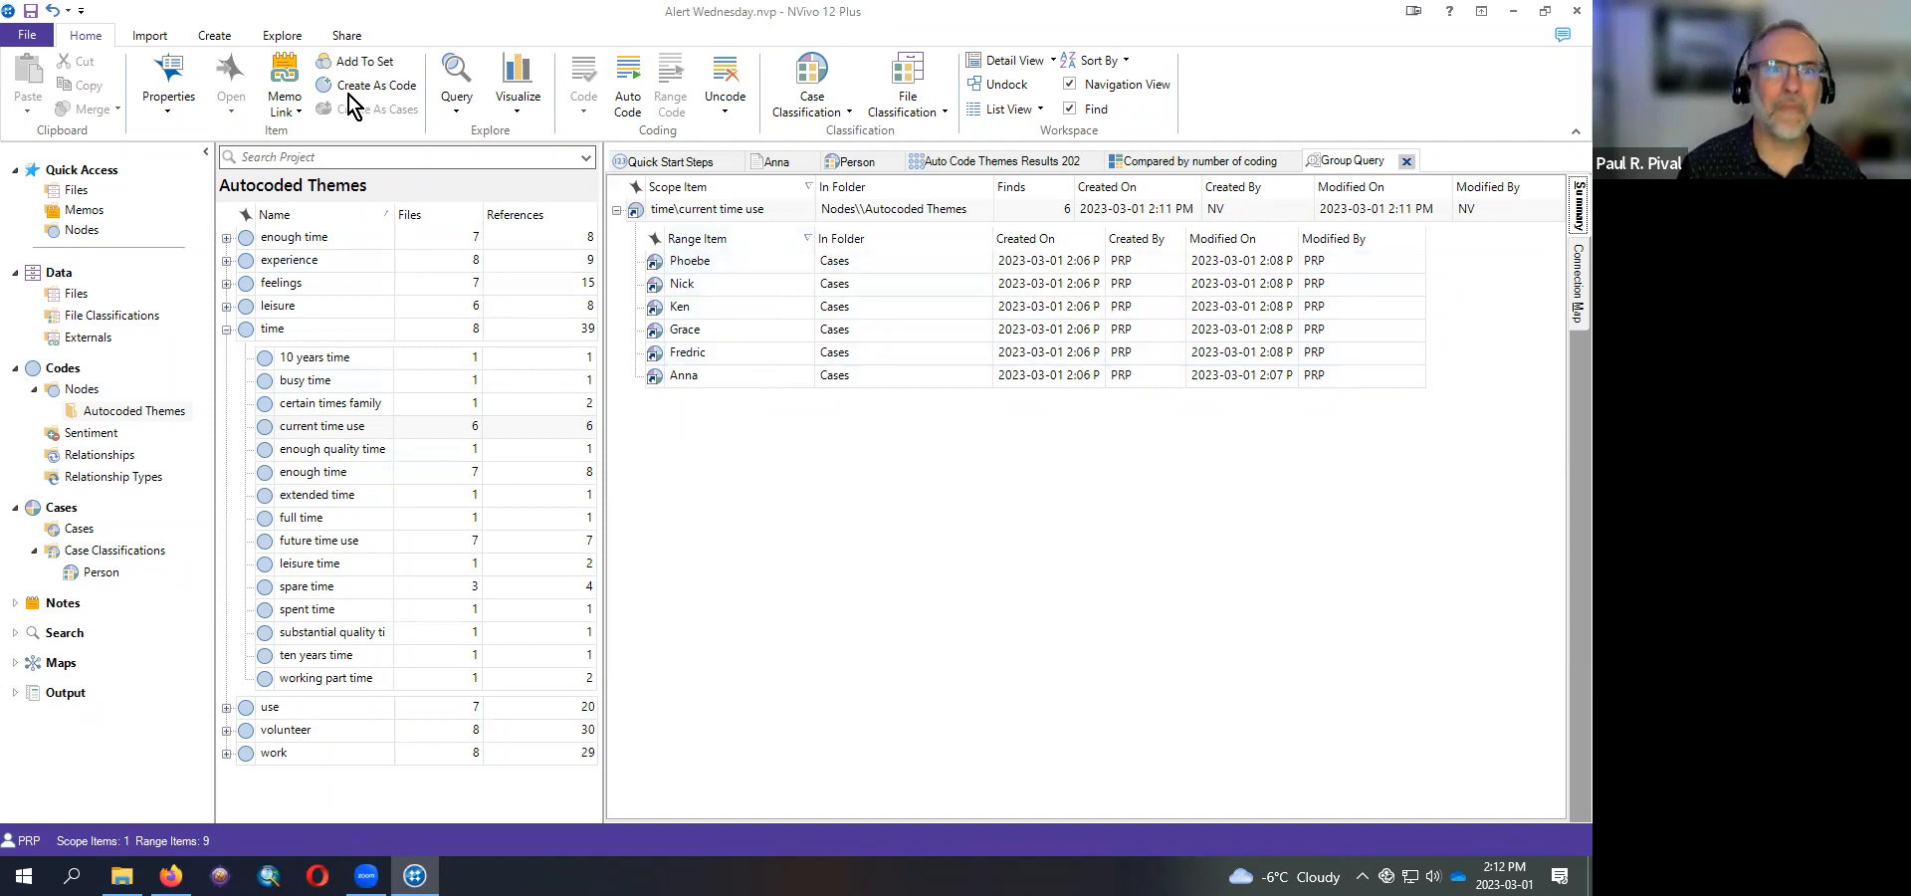
# - Run a Crosstab query of the current time use node against the Person attribute Age group, and shade the result cells red
pyautogui.click(286, 37)
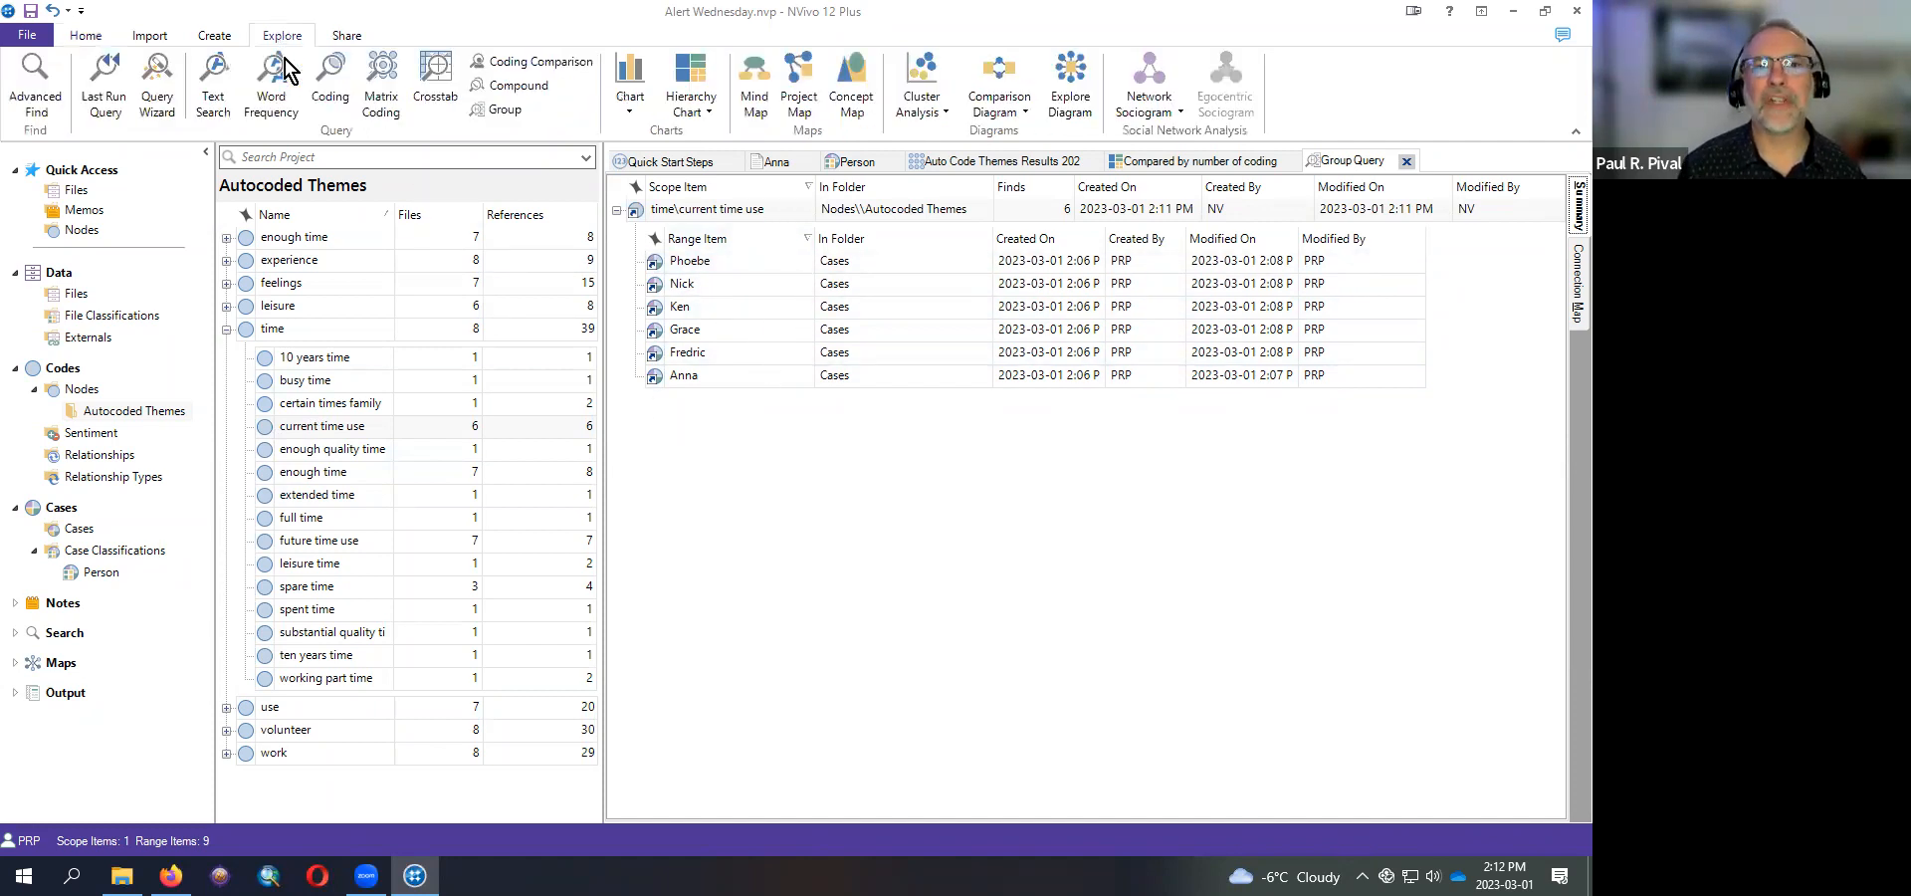
pyautogui.click(438, 84)
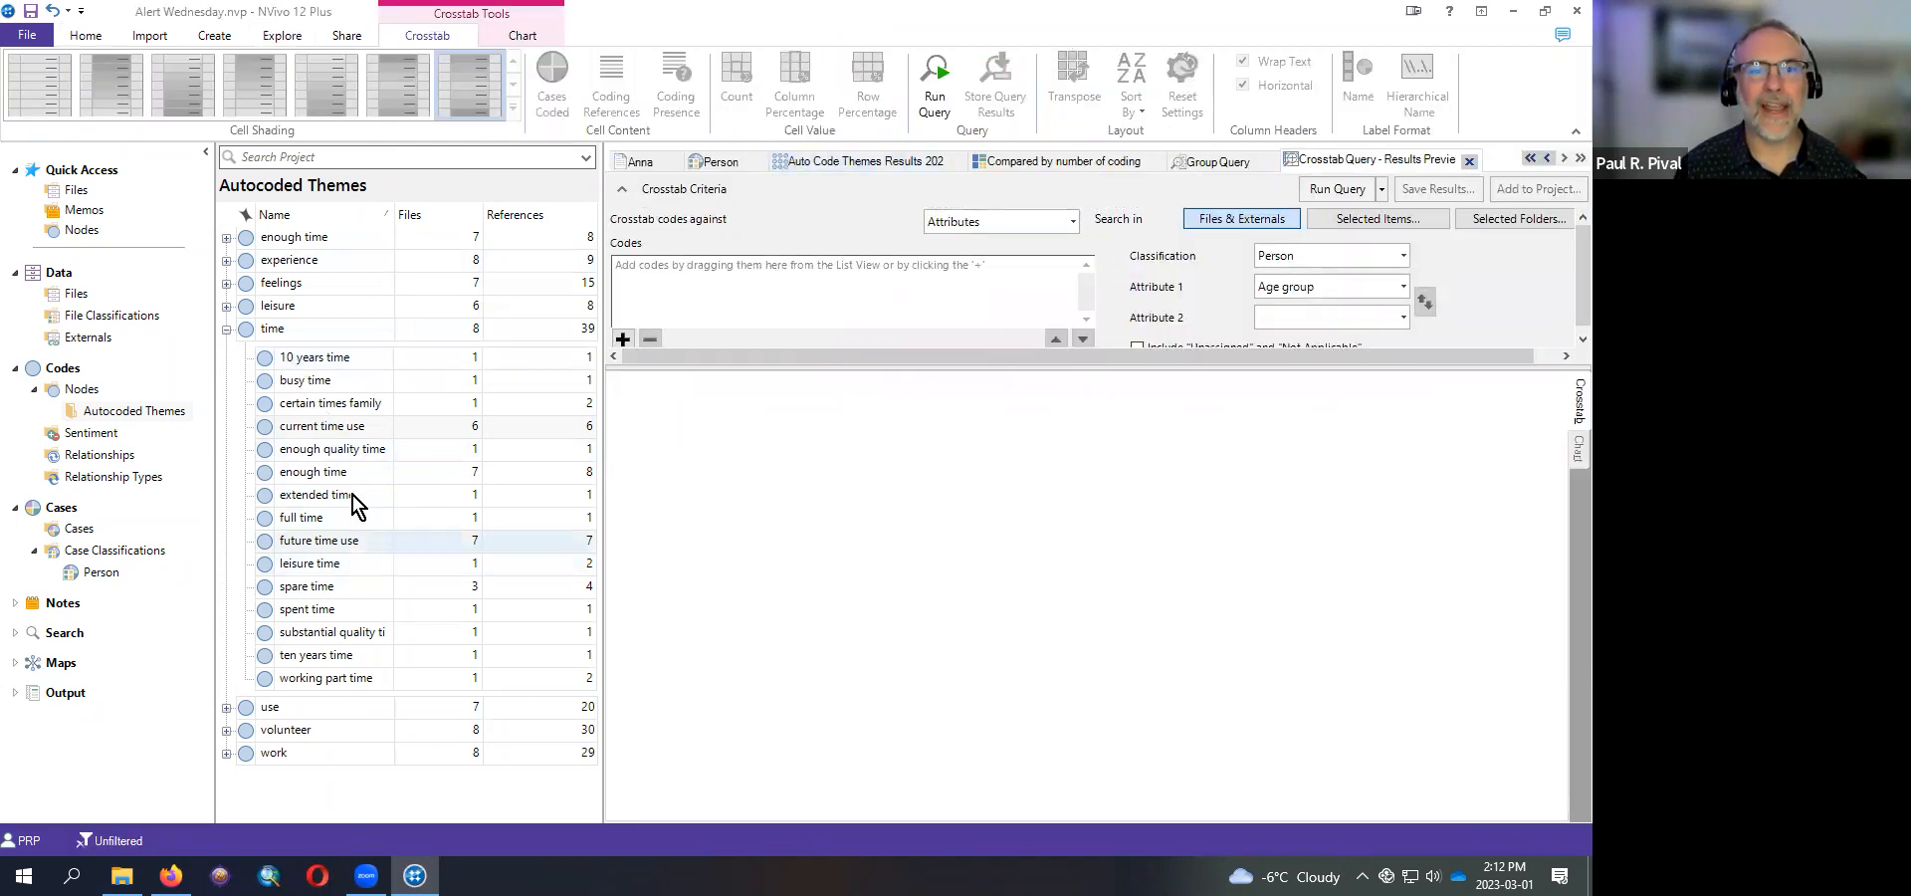
pyautogui.click(328, 426)
pyautogui.moveTo(659, 290); pyautogui.dragTo(661, 290)
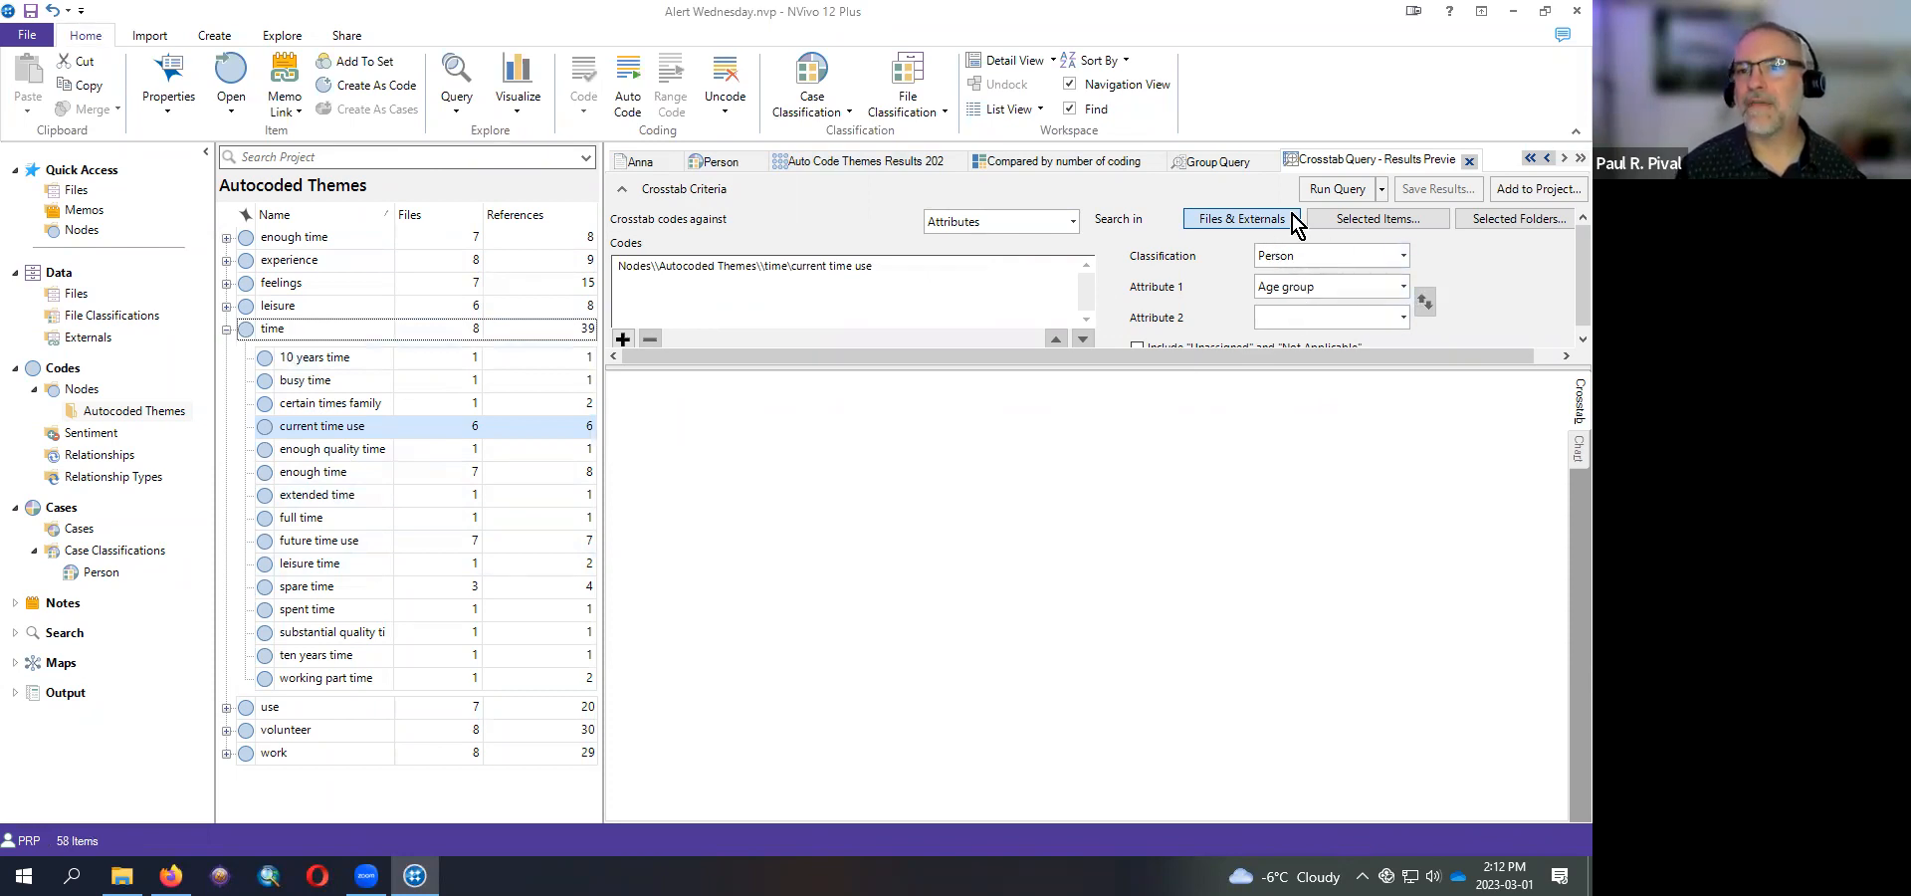
pyautogui.click(1337, 190)
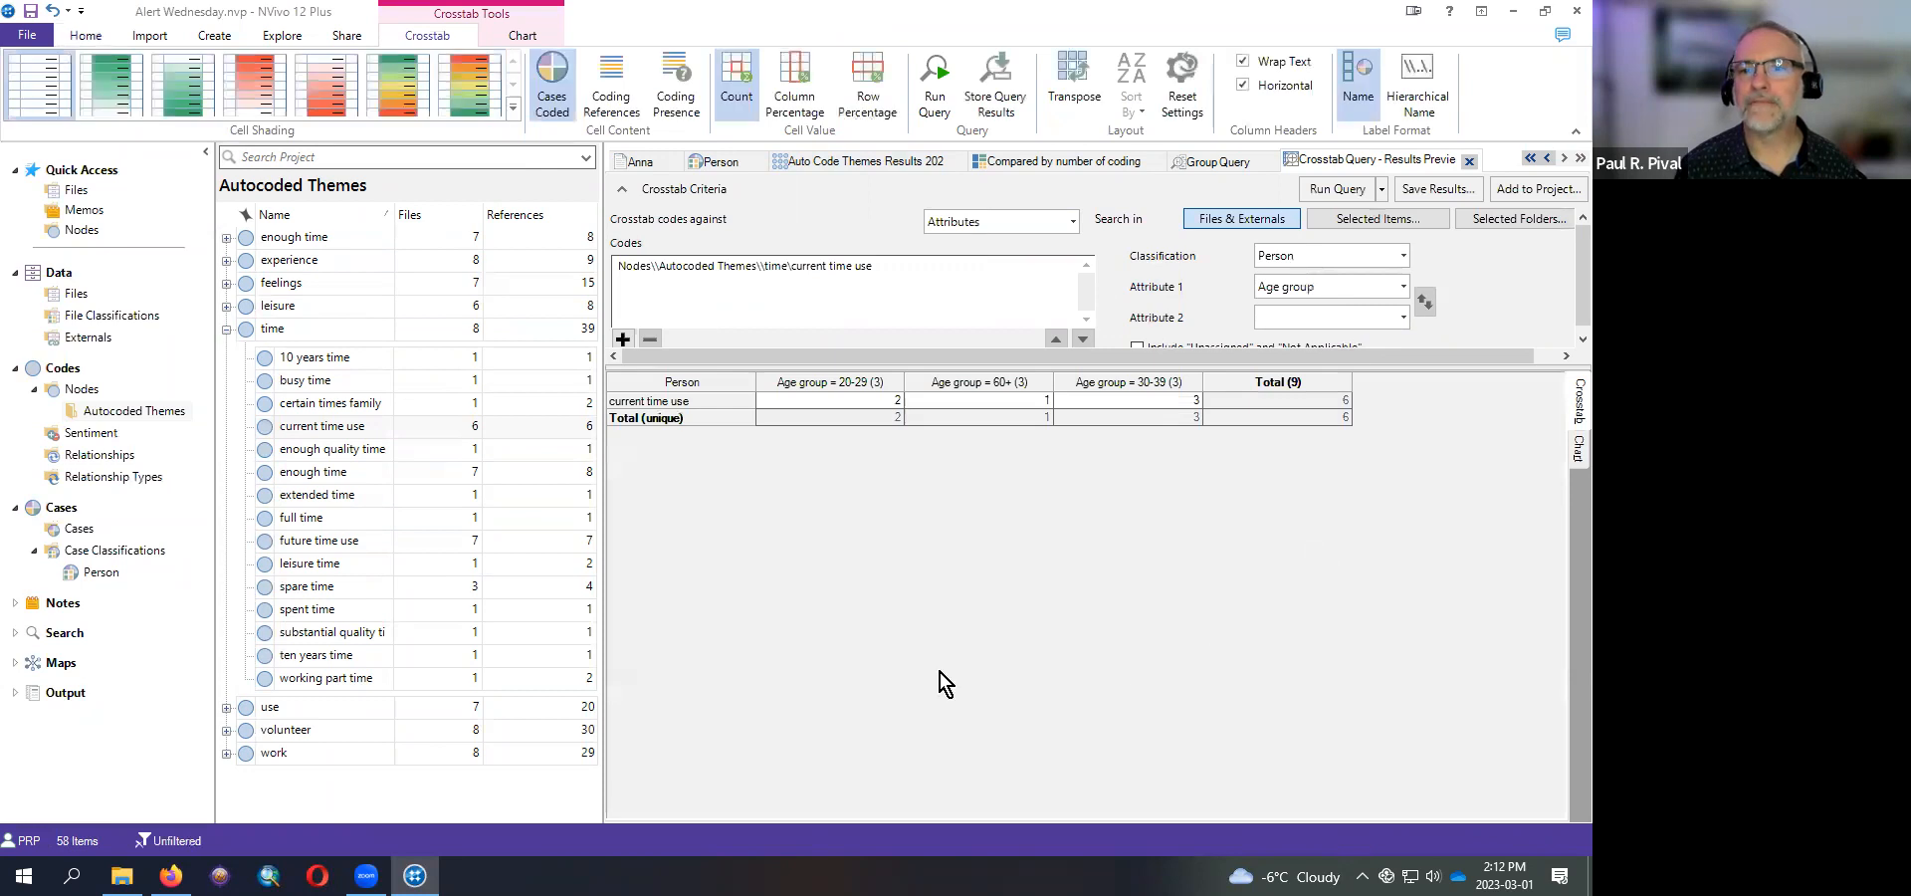
pyautogui.click(254, 84)
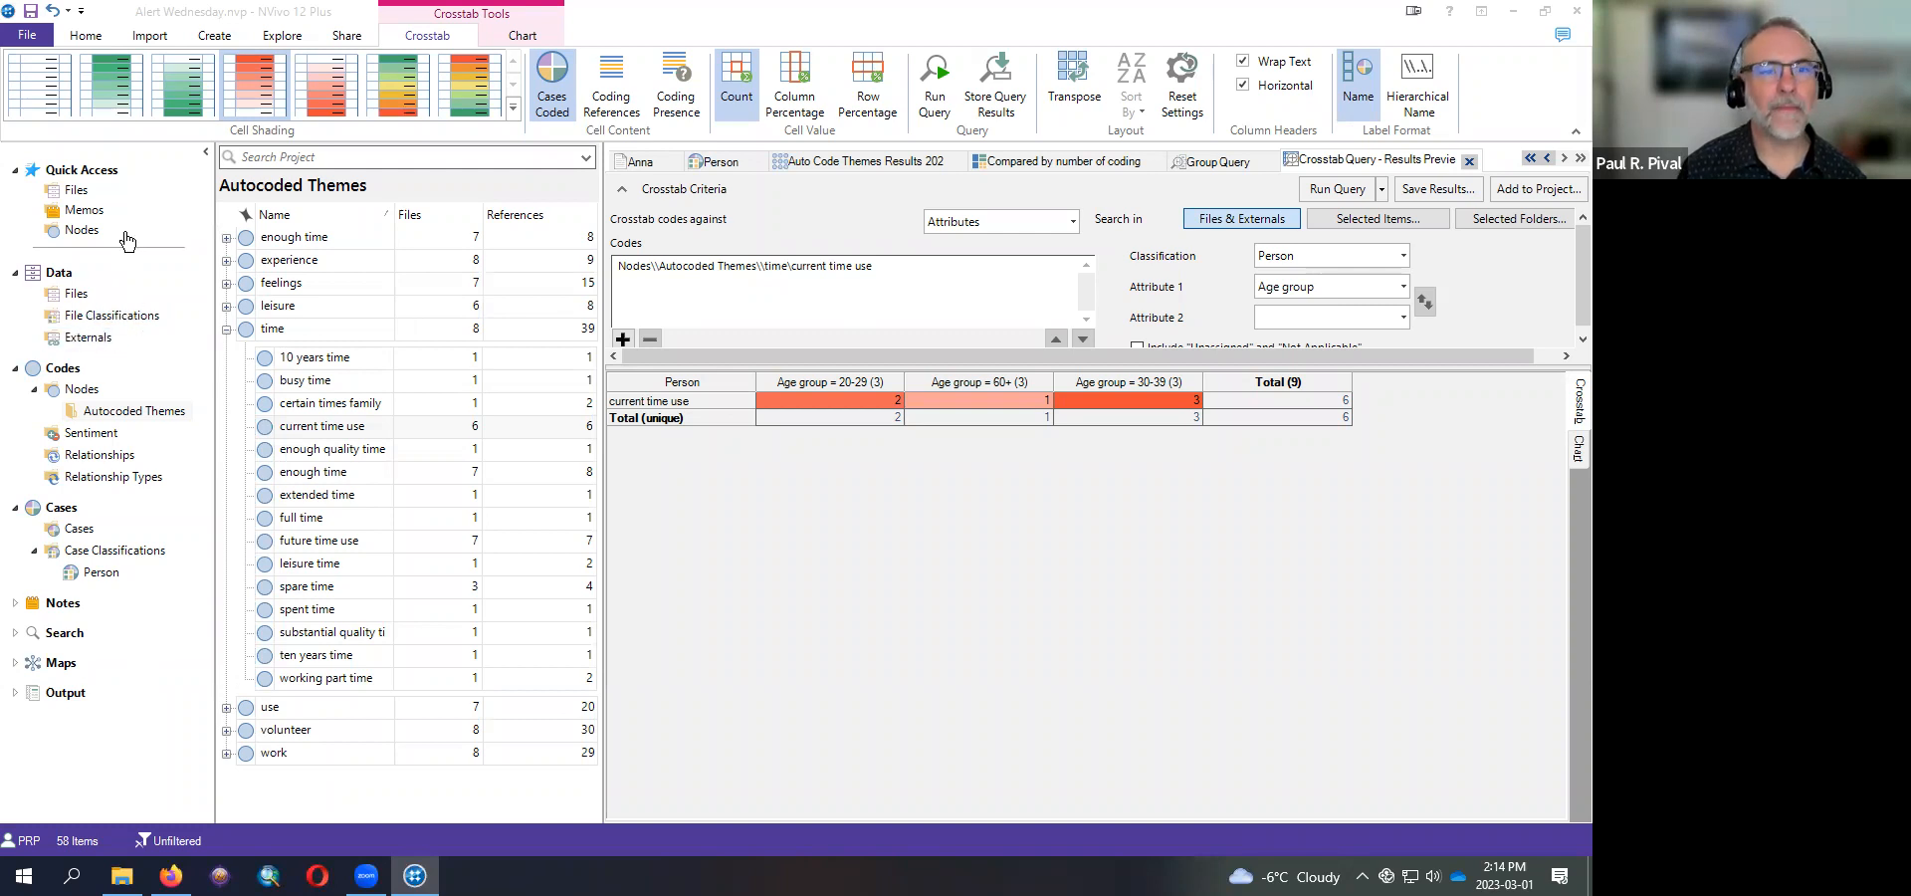
# - Save the Alert Wednesday project and open the recent project Environmental Change Down East (Sample Project (2).nvp) as read-only
pyautogui.click(25, 34)
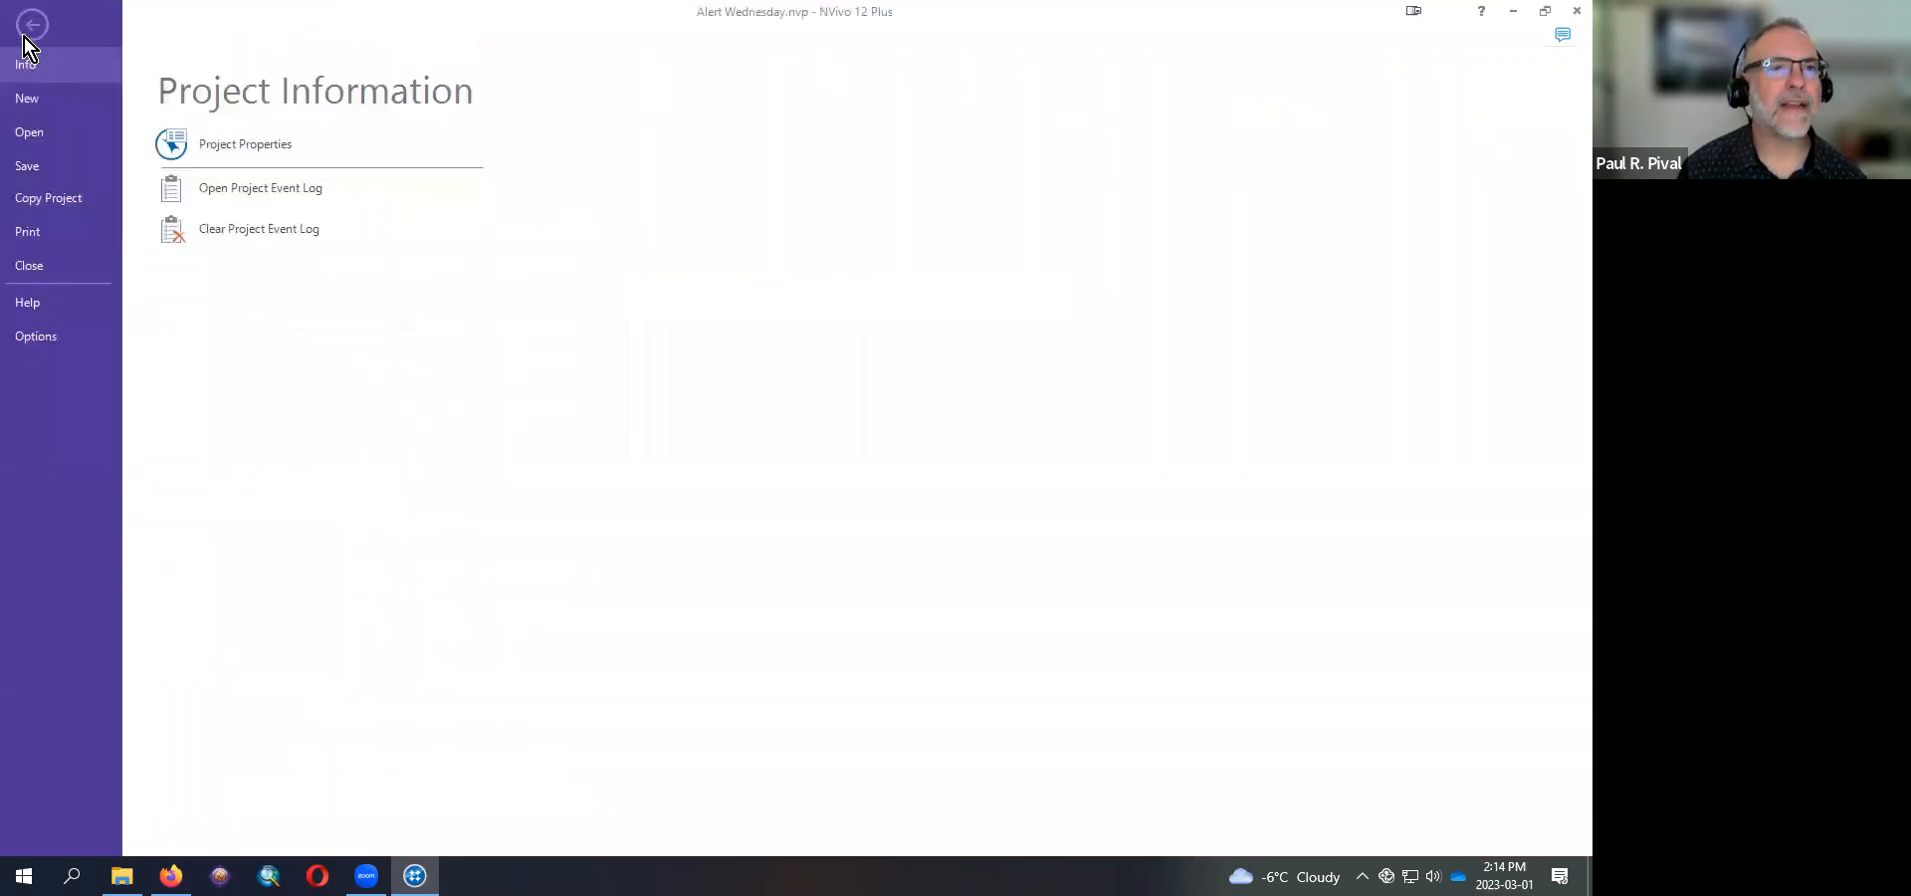
pyautogui.click(42, 129)
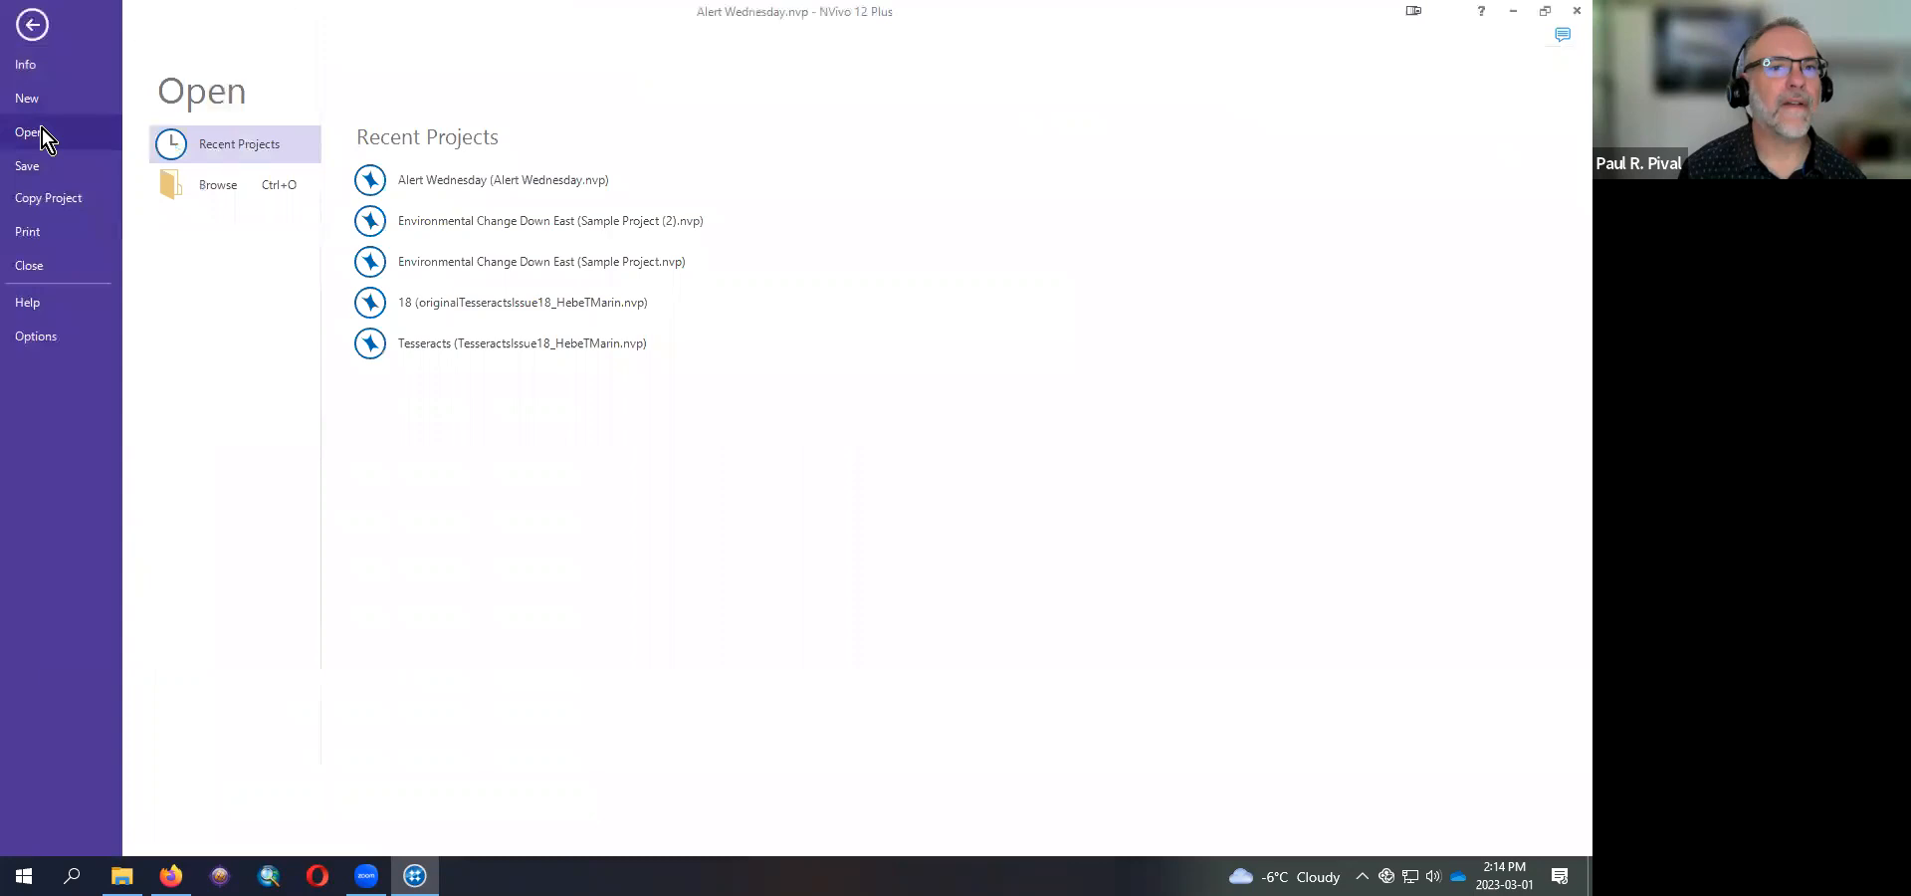
pyautogui.click(468, 221)
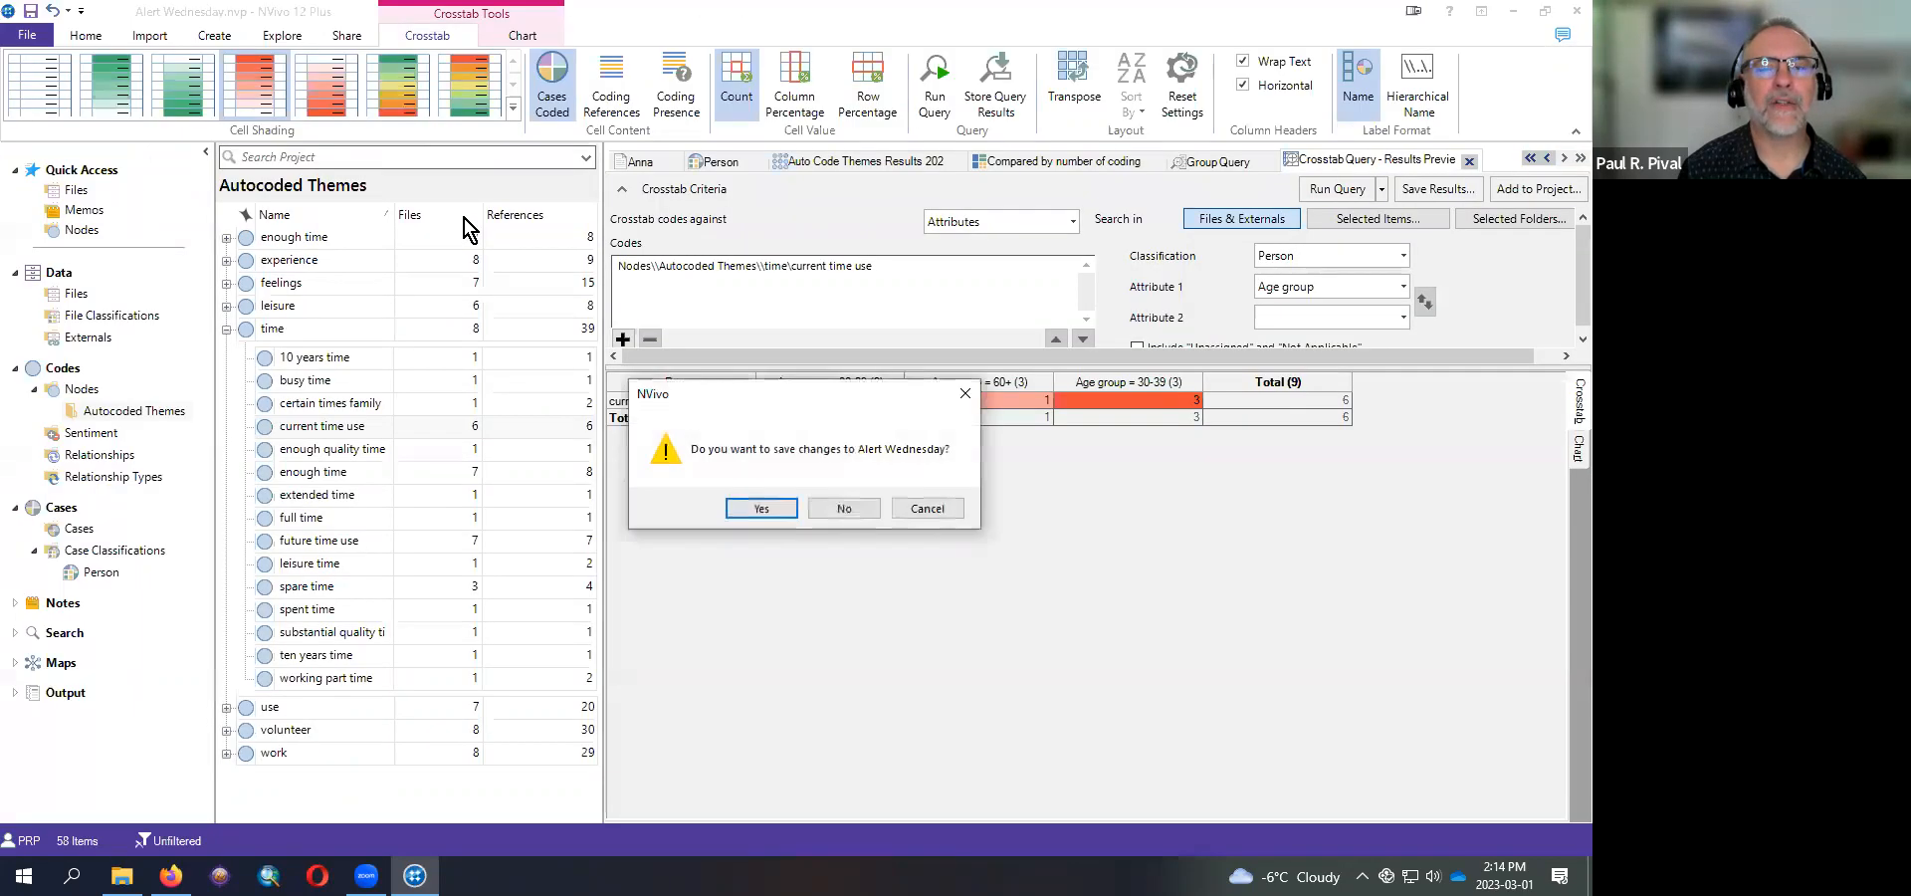
pyautogui.click(780, 510)
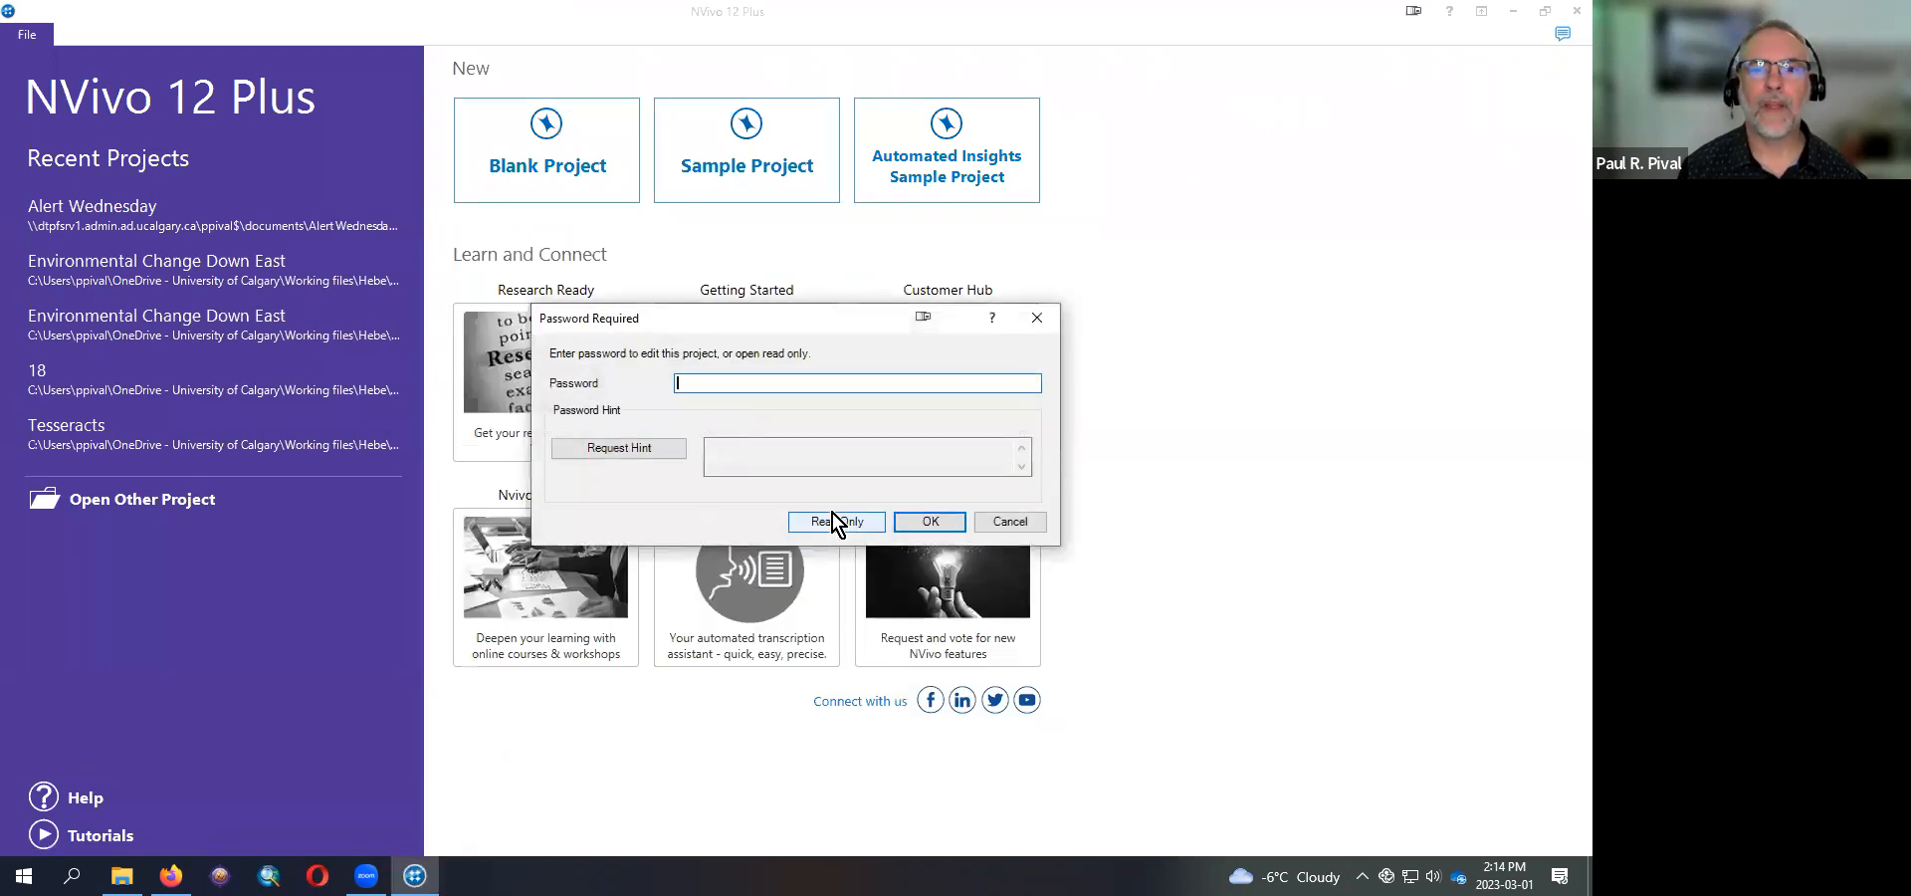
pyautogui.click(833, 519)
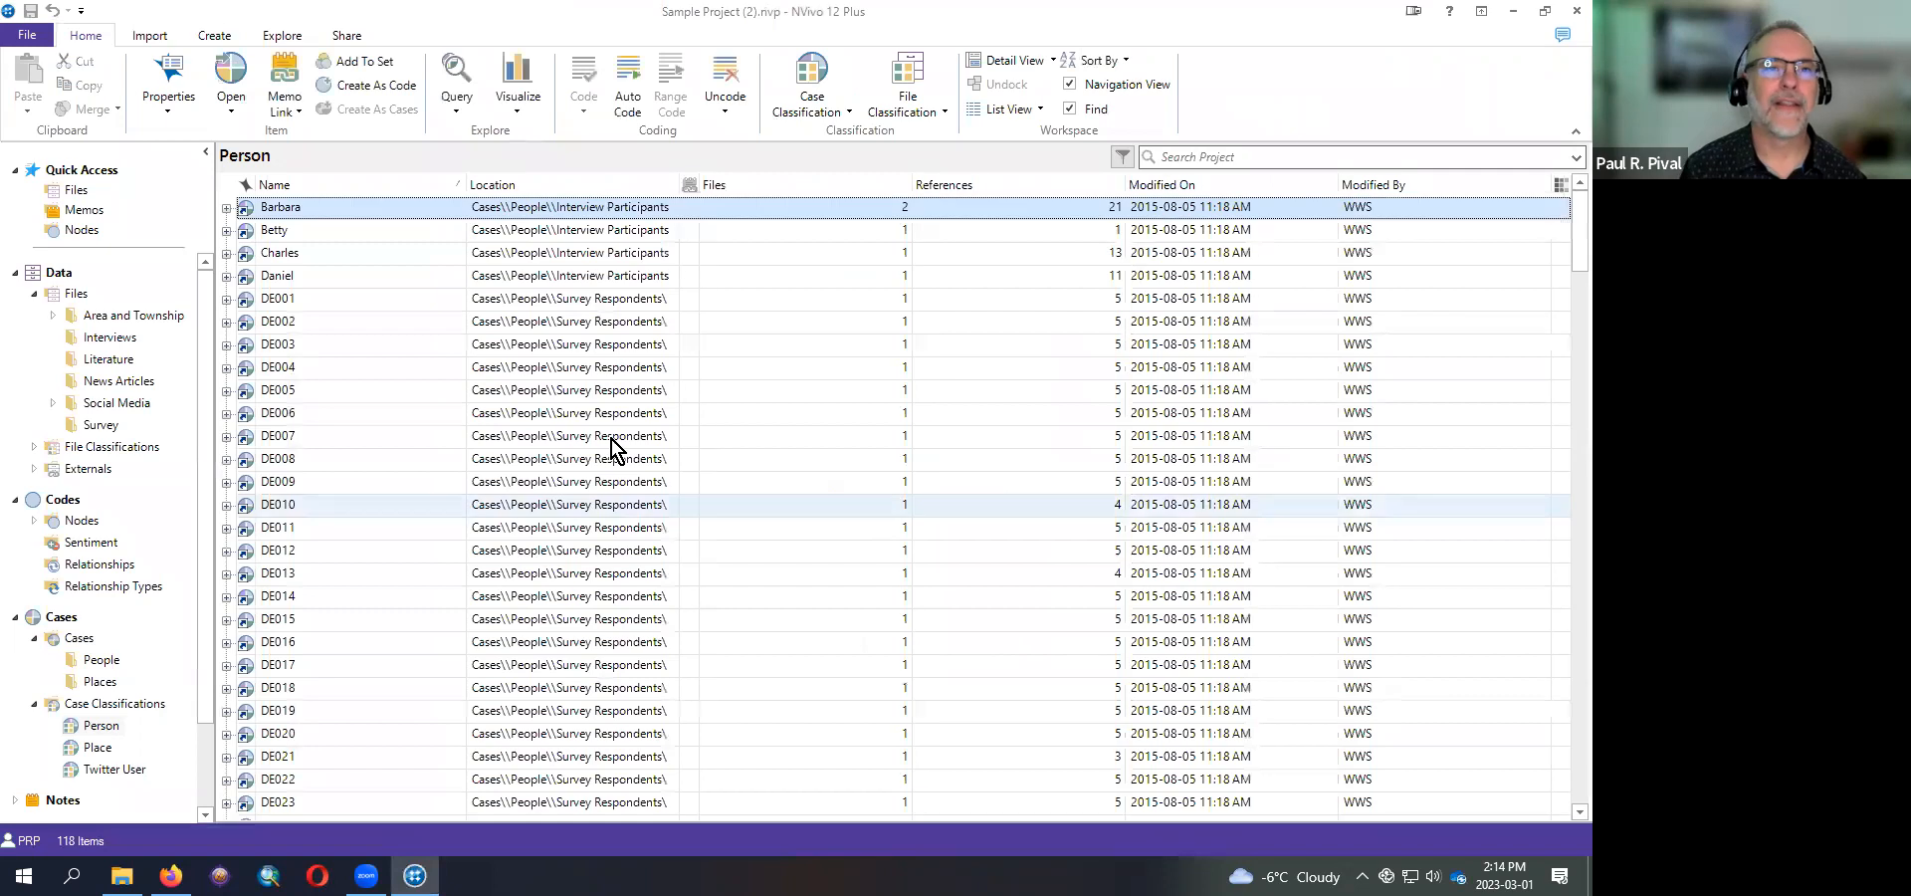
# - Look through the sample project's Interviews and Literature file folders, returning to the Interviews list
pyautogui.click(115, 341)
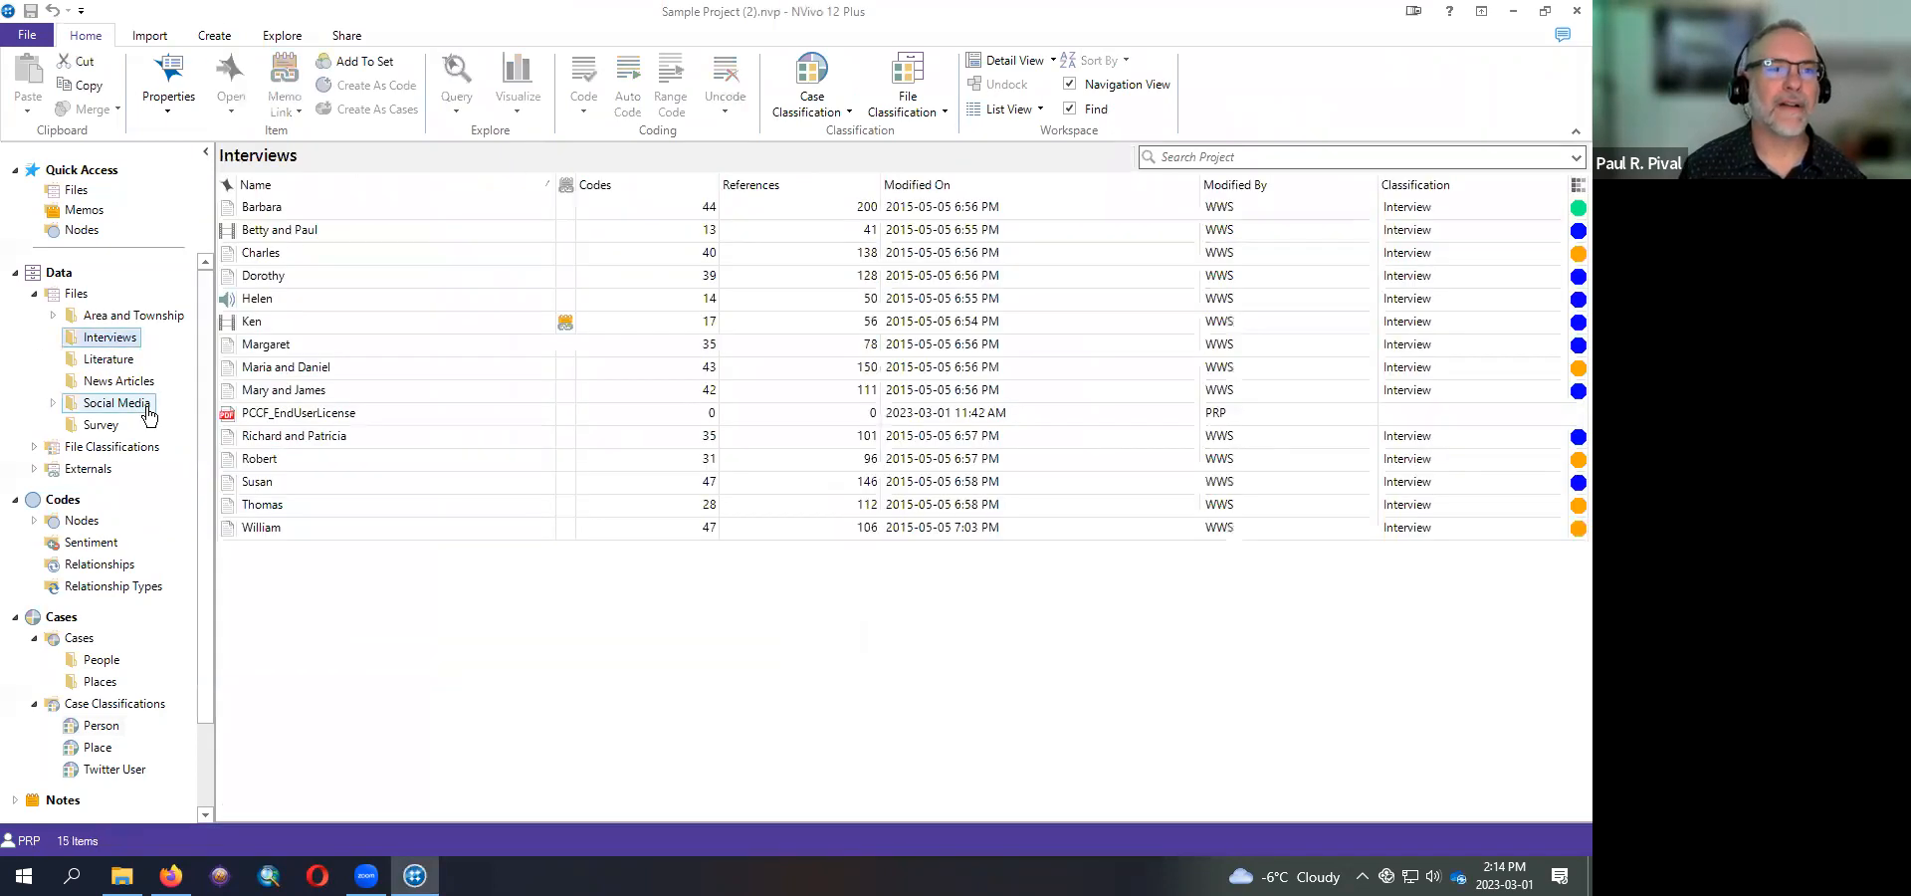
pyautogui.click(117, 357)
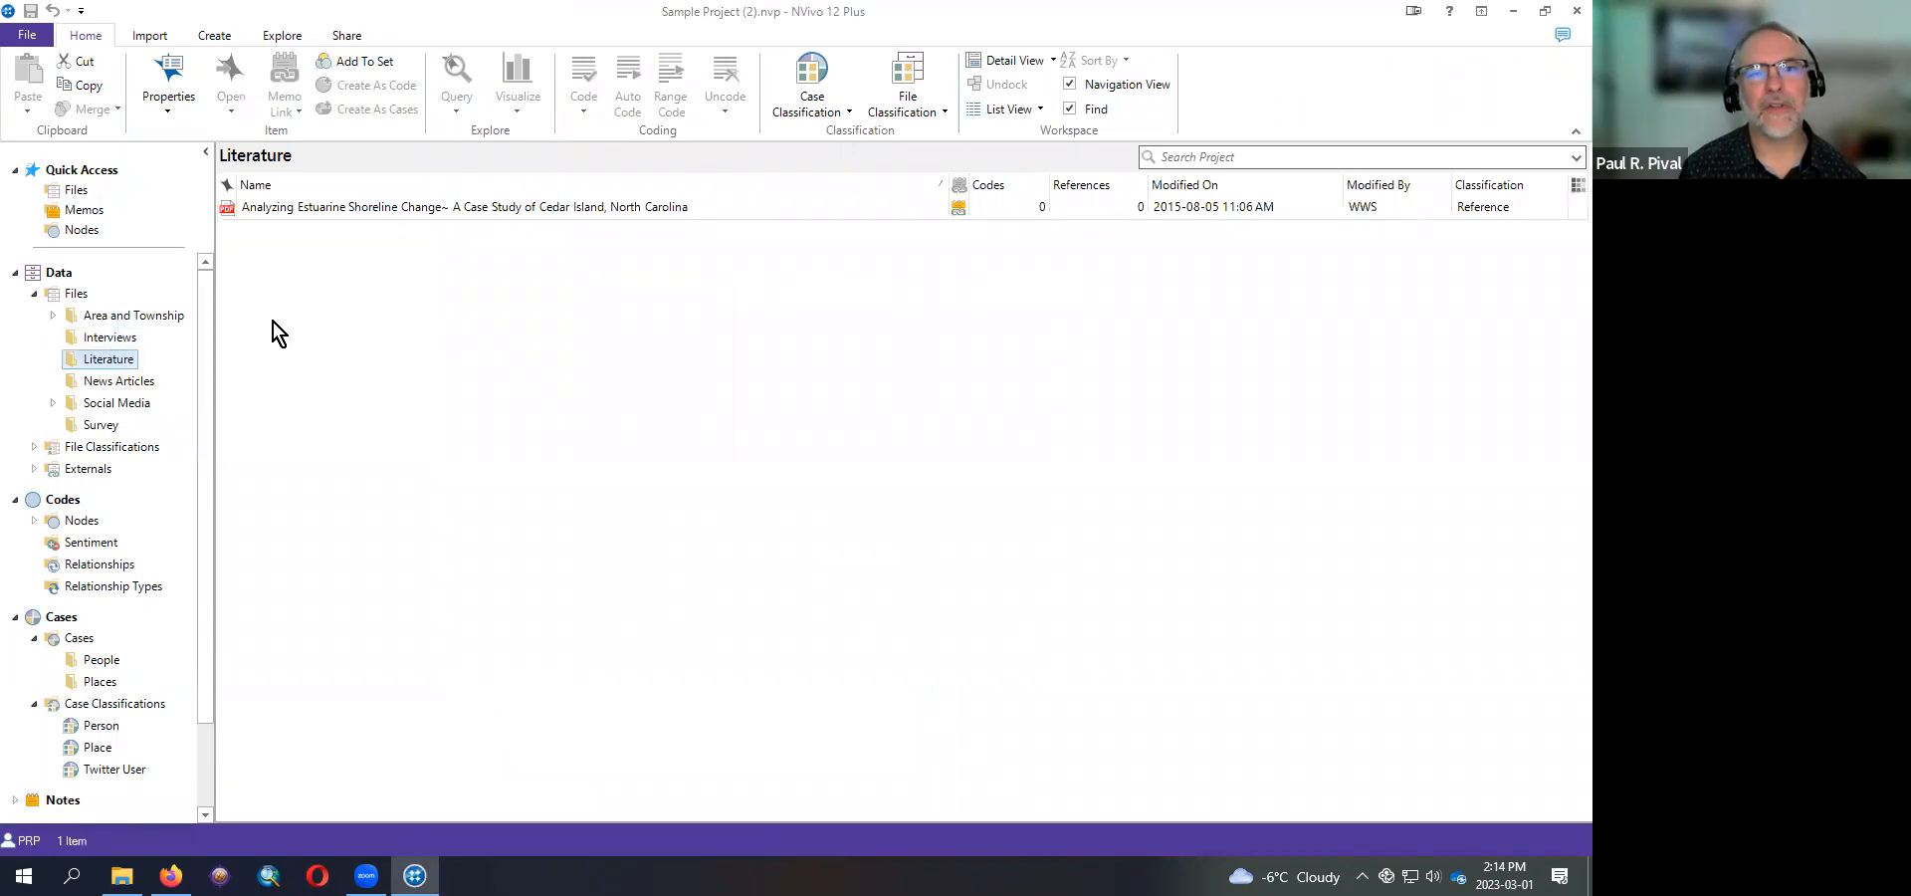
pyautogui.click(132, 338)
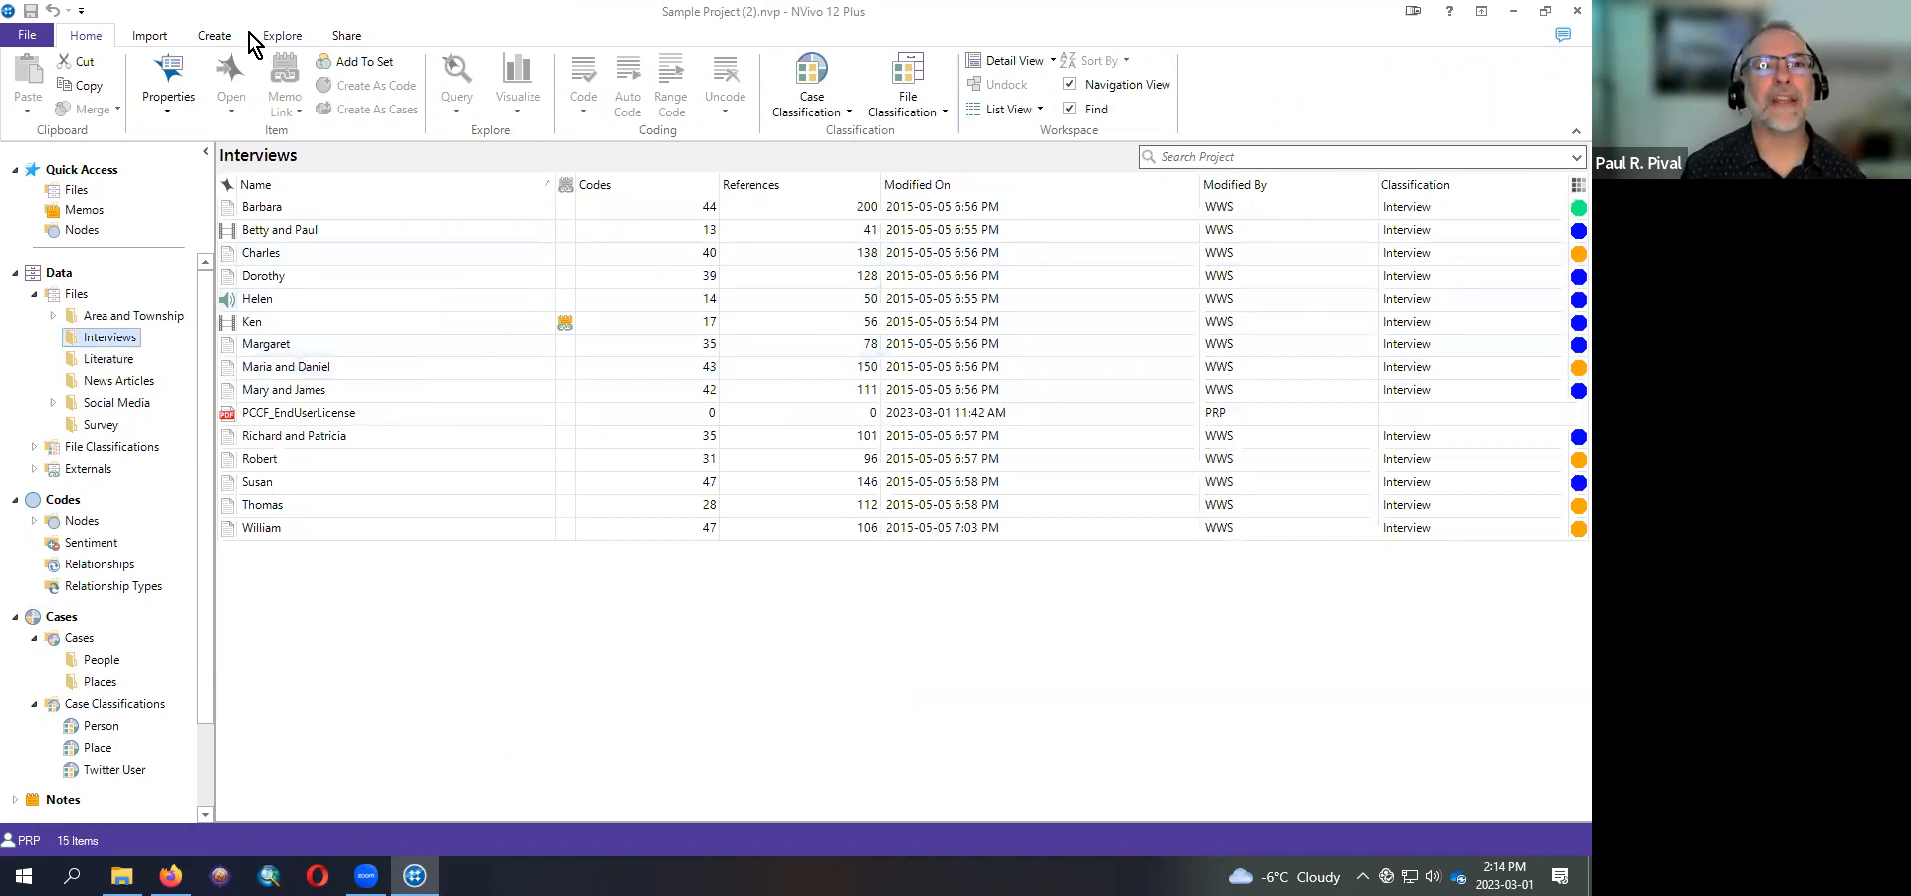
# - Start a new Matrix Coding query in the sample project
pyautogui.click(290, 39)
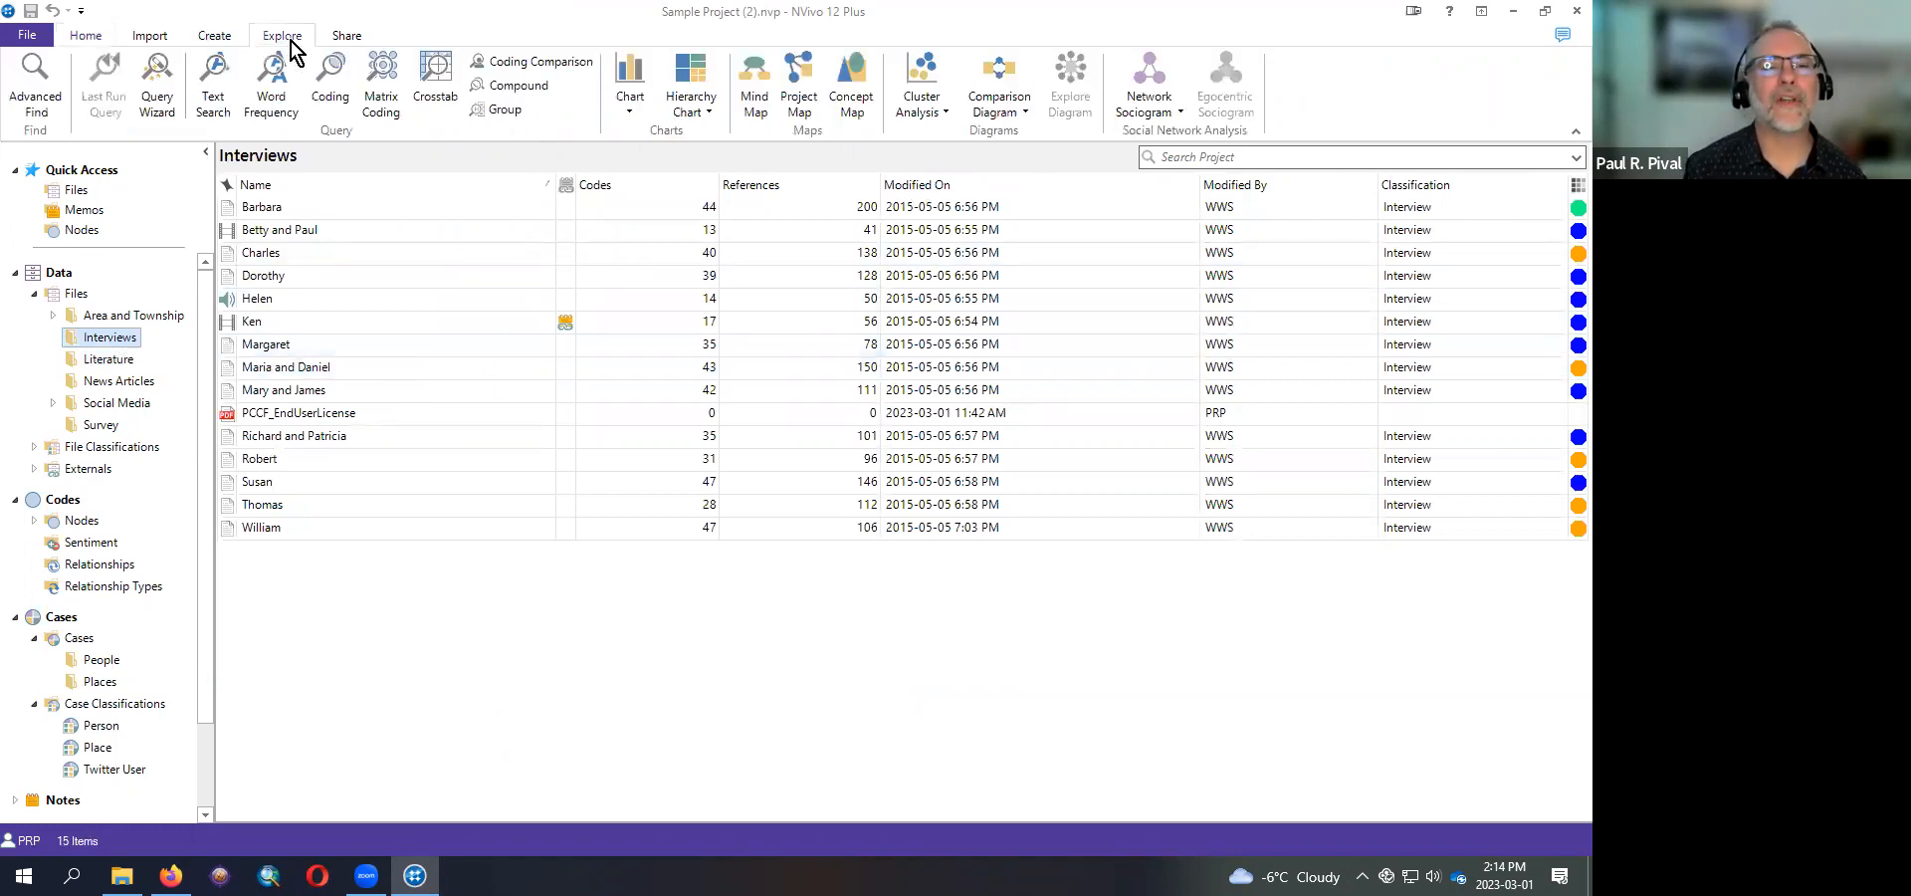
pyautogui.click(366, 97)
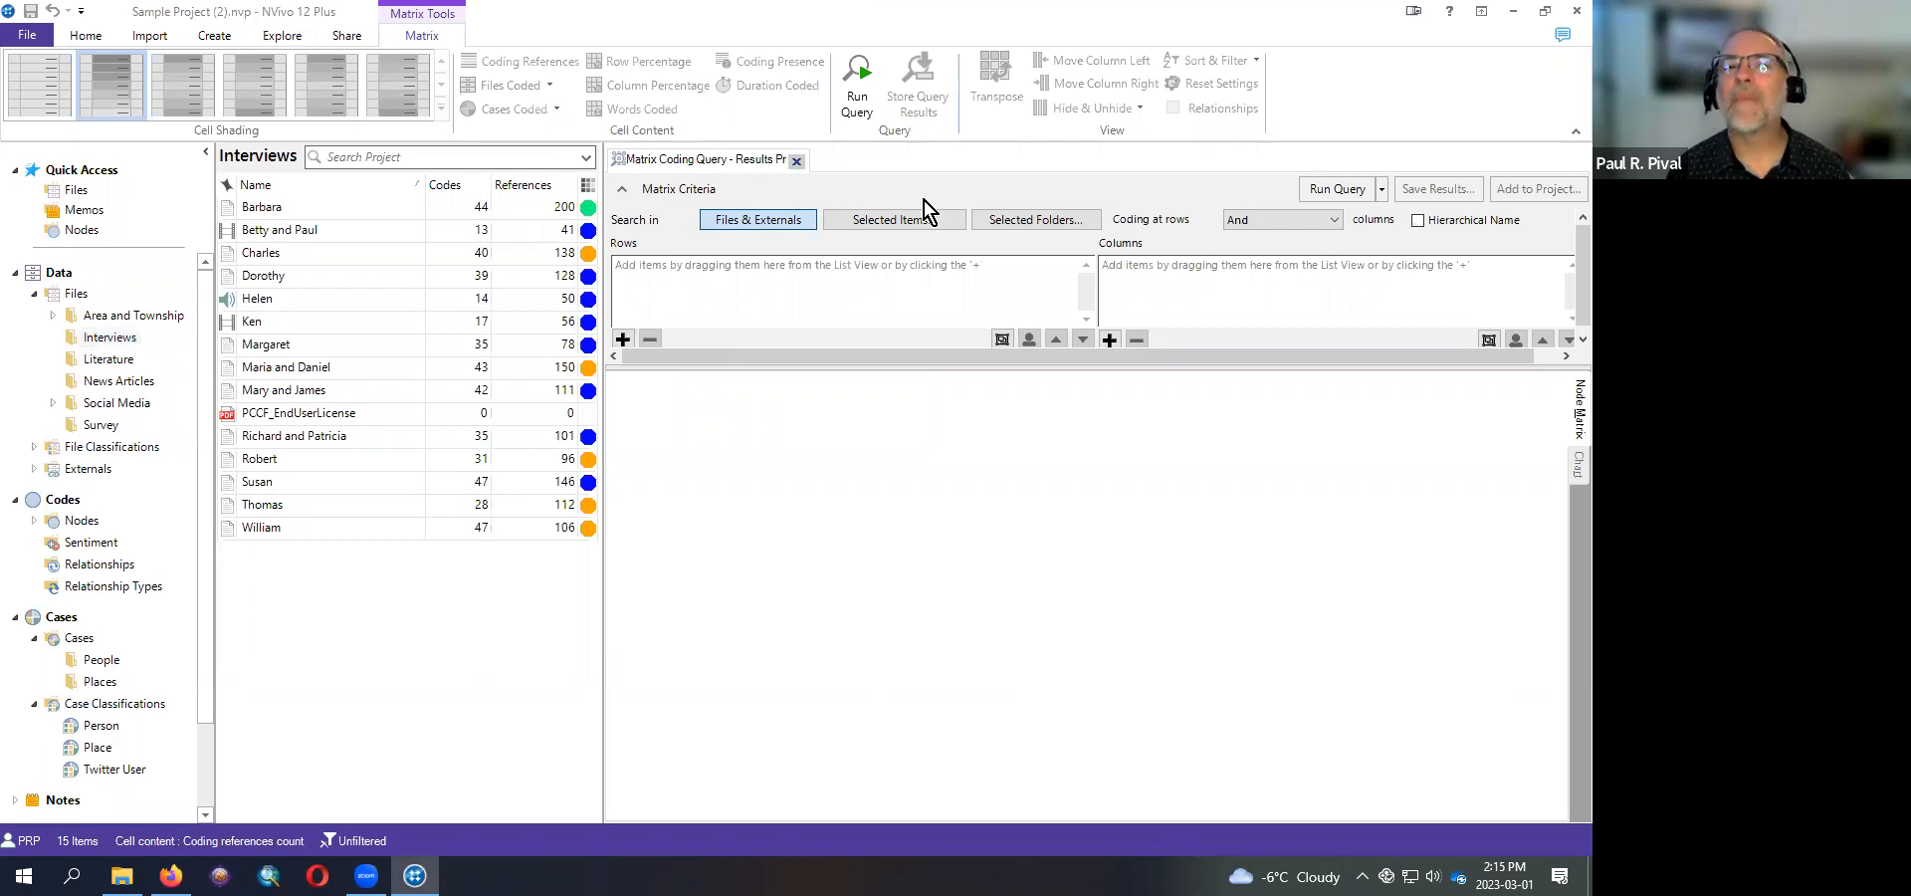
pyautogui.click(898, 221)
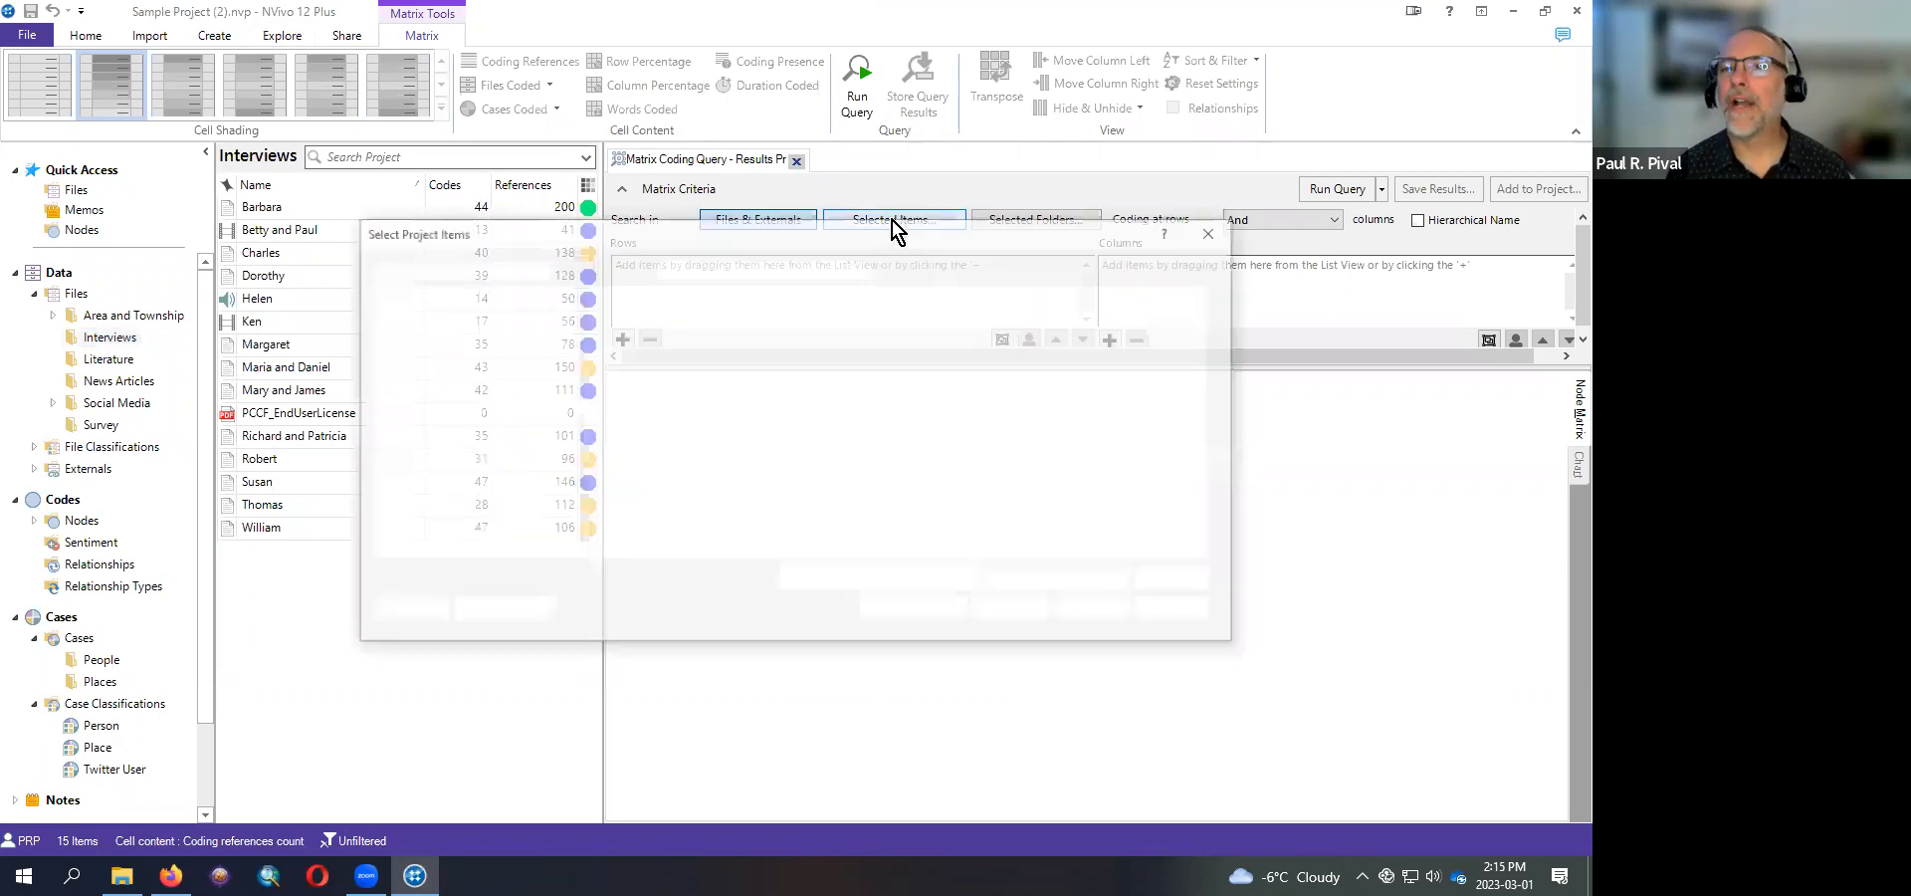
pyautogui.doubleClick(420, 291)
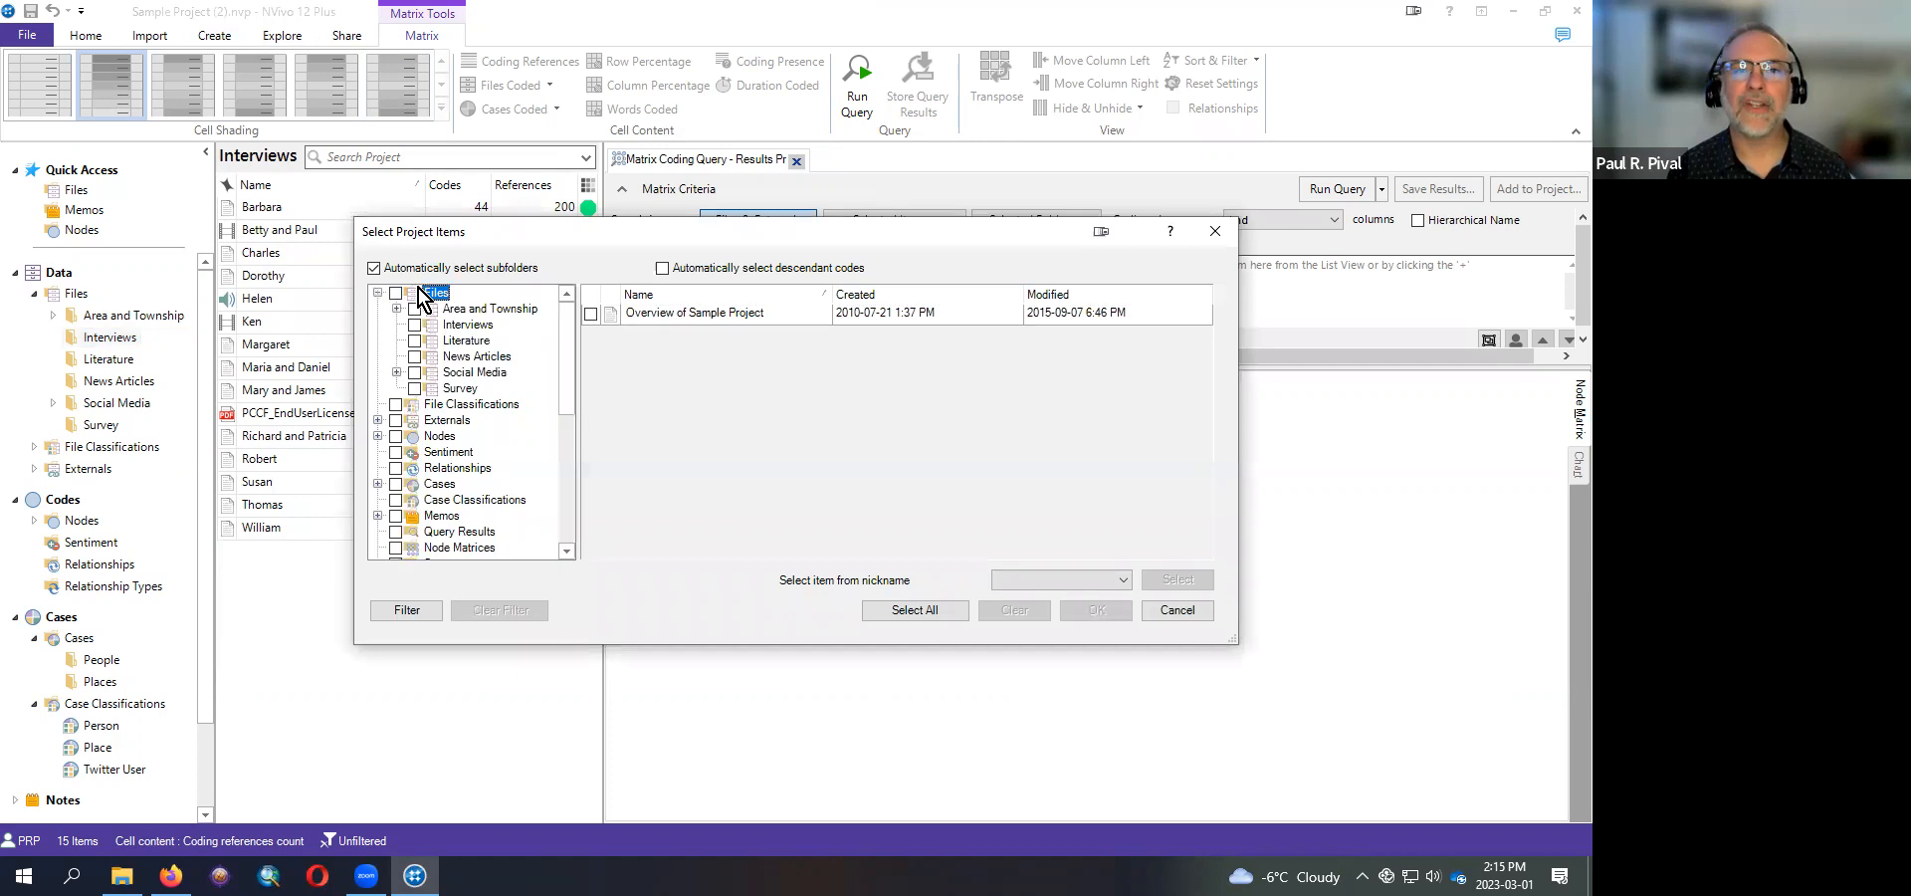
pyautogui.click(414, 324)
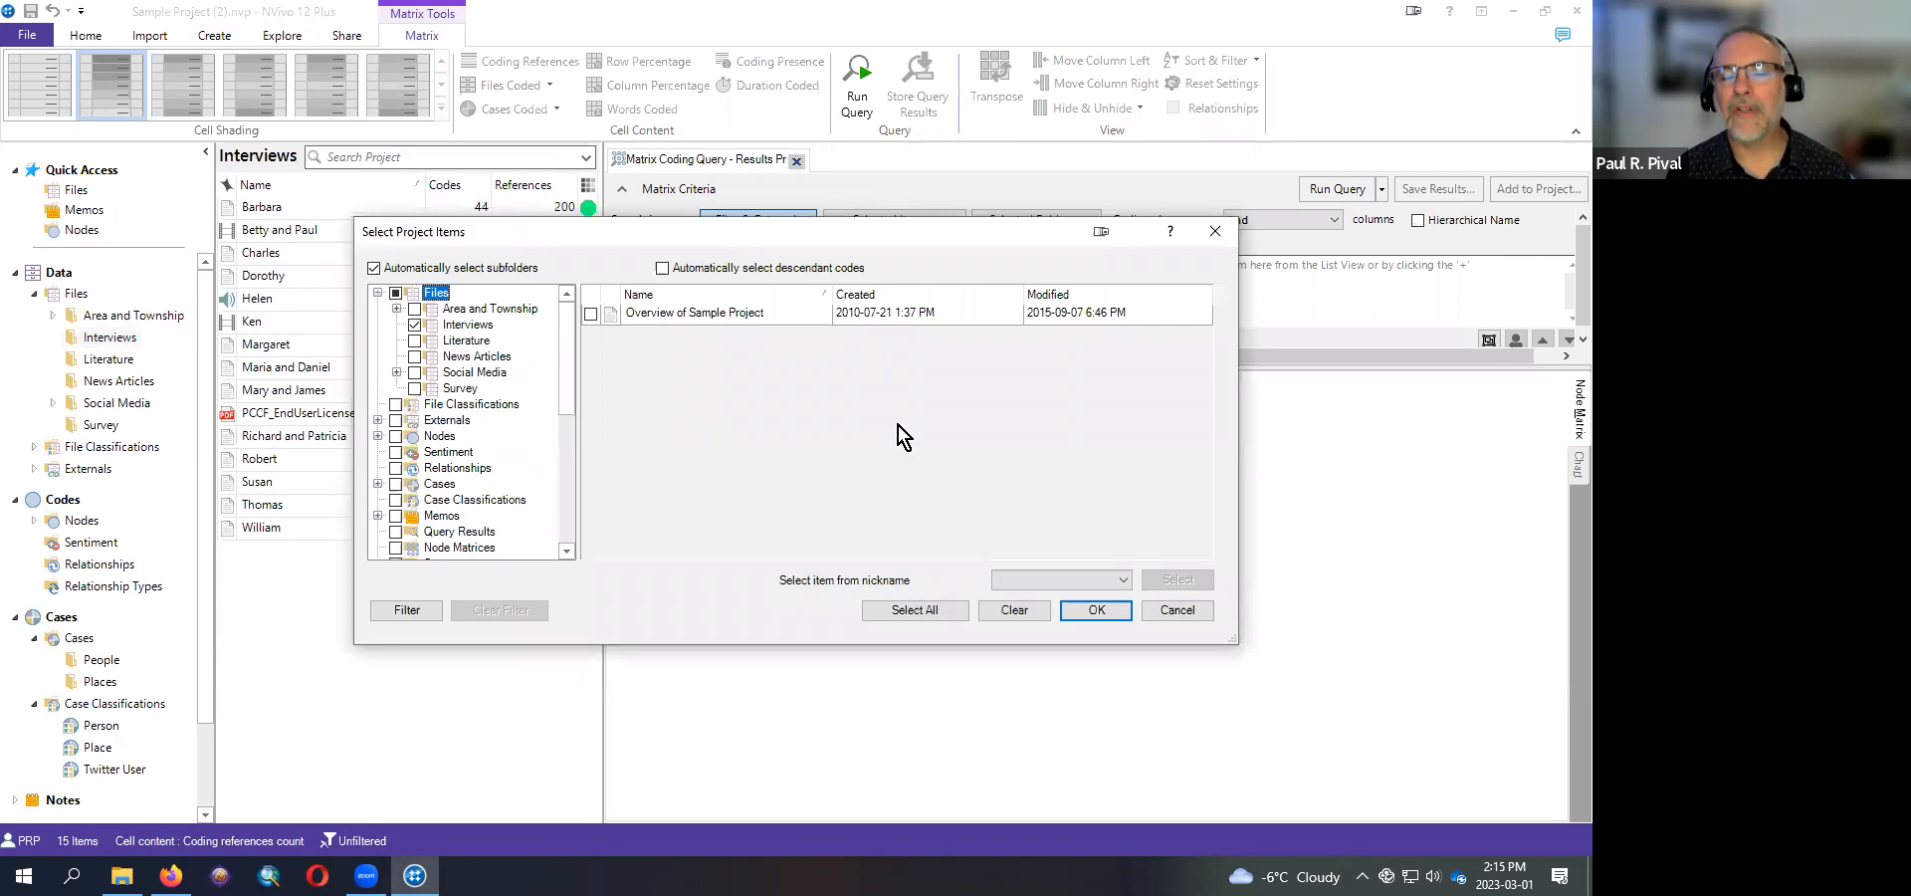
pyautogui.click(1178, 611)
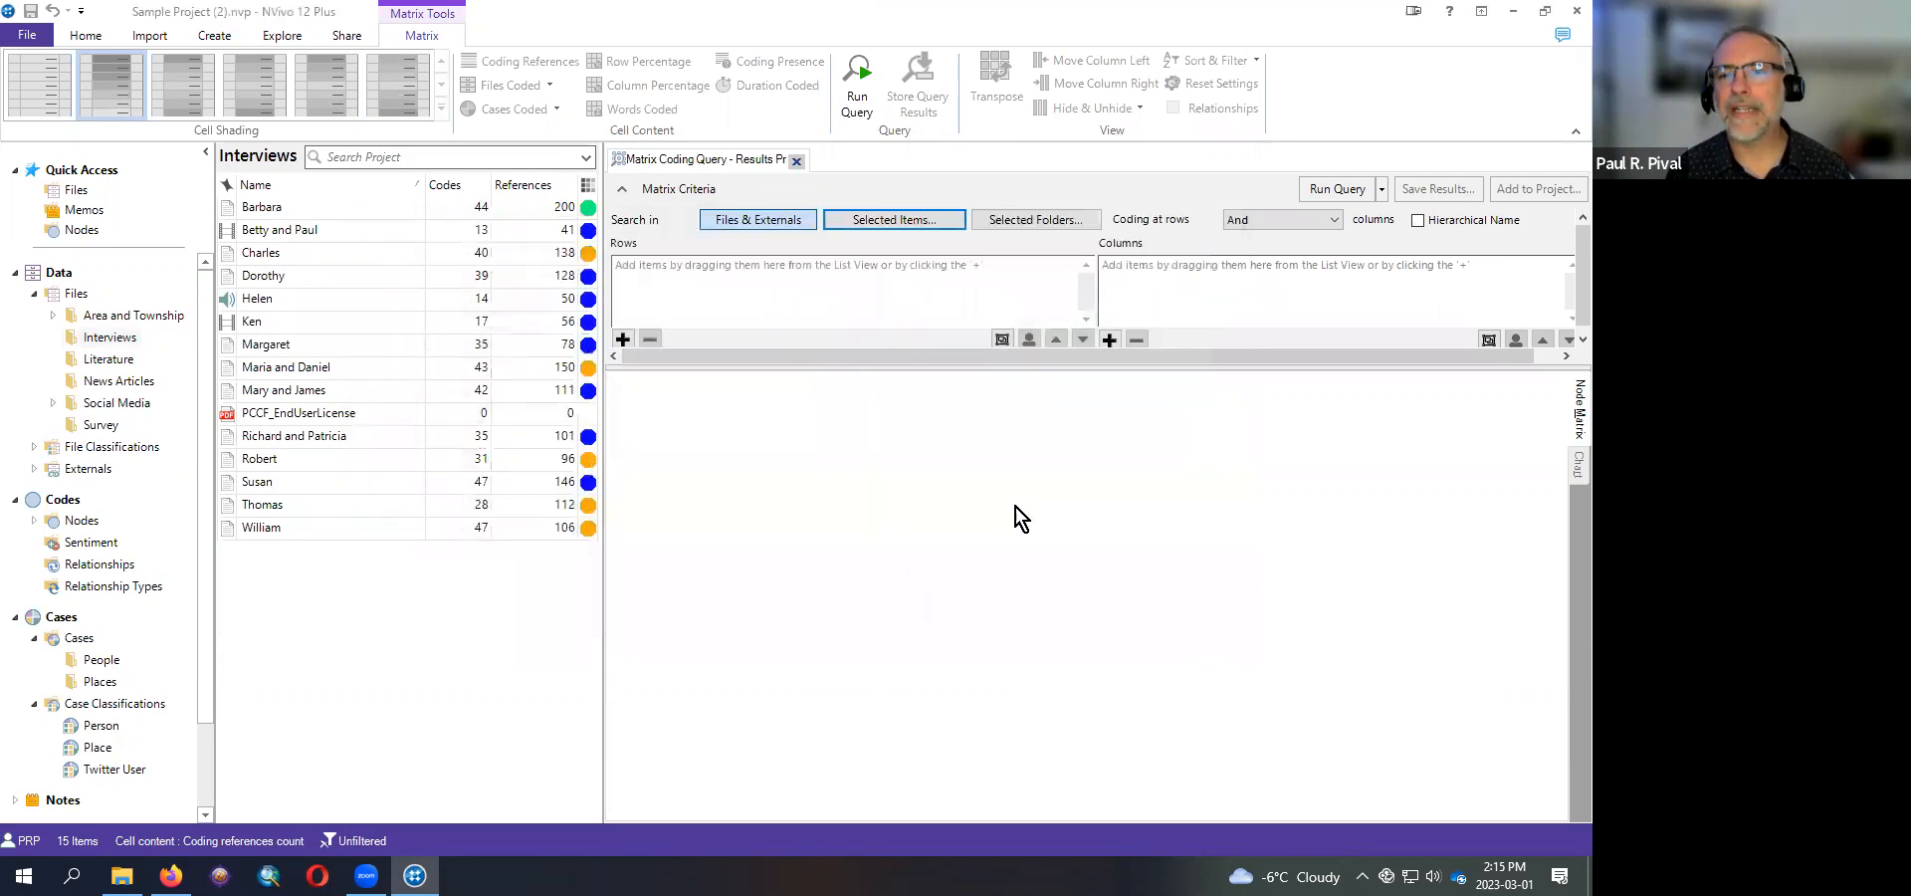
# - Limit the Matrix Coding query's search to selected items, choosing the Interviews and Literature file folders
pyautogui.click(882, 220)
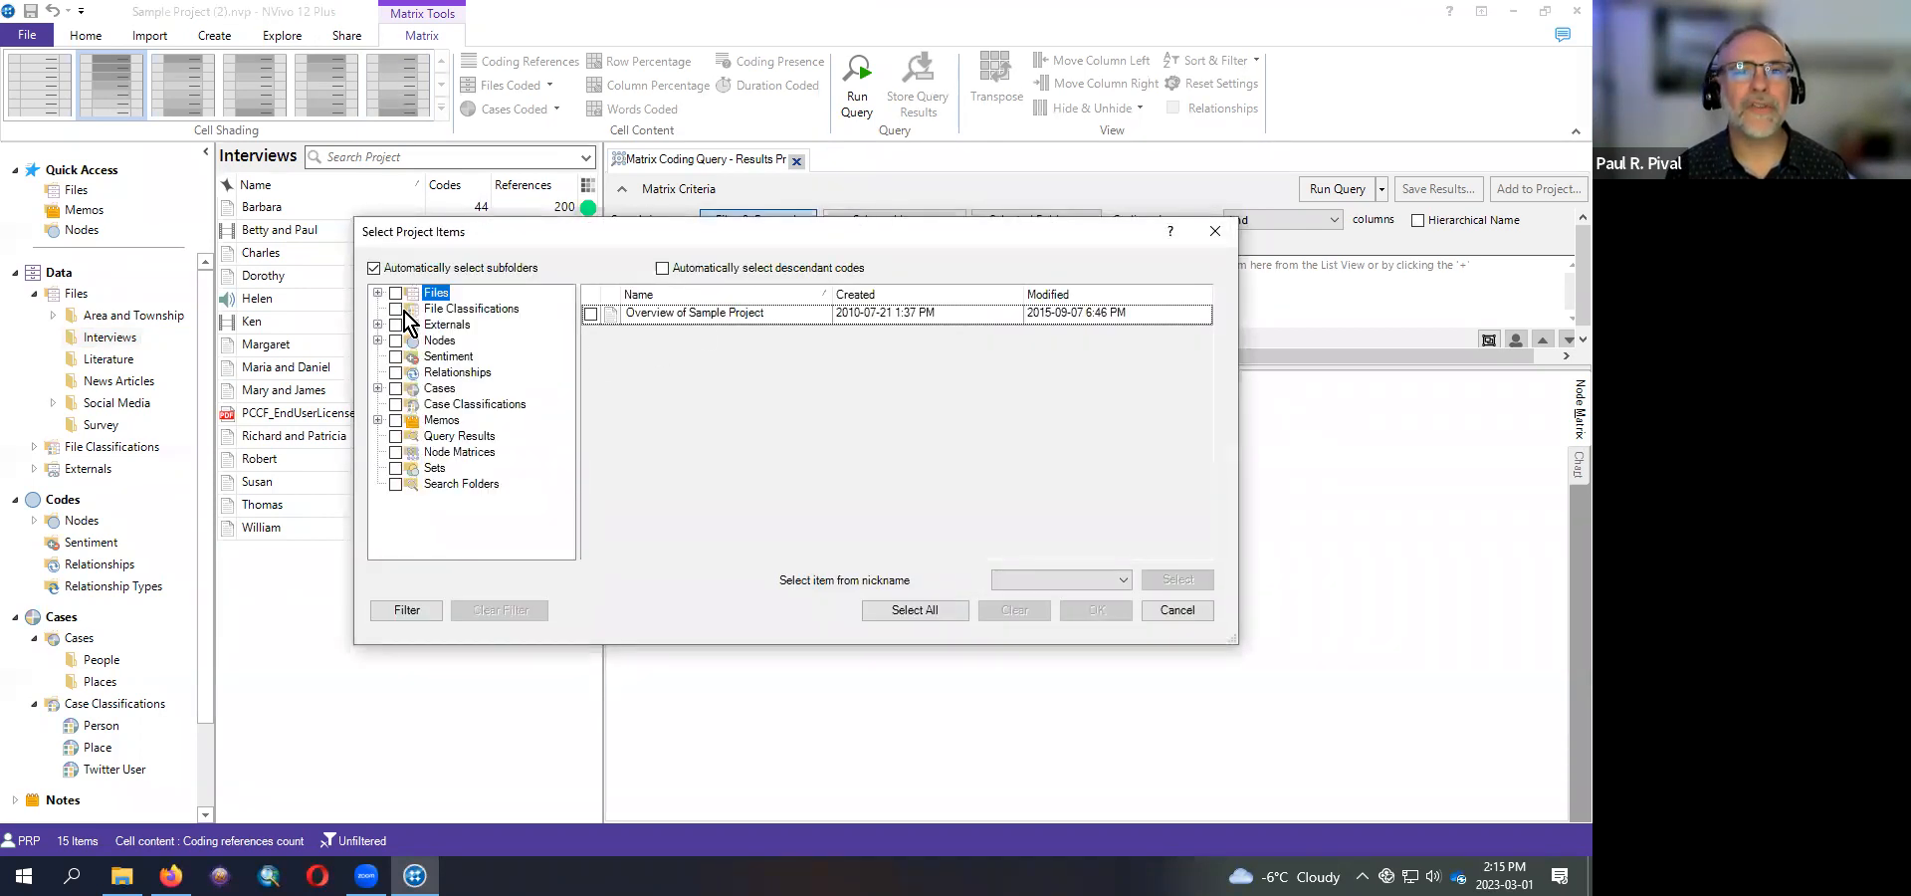
pyautogui.click(379, 293)
pyautogui.click(414, 325)
pyautogui.click(414, 340)
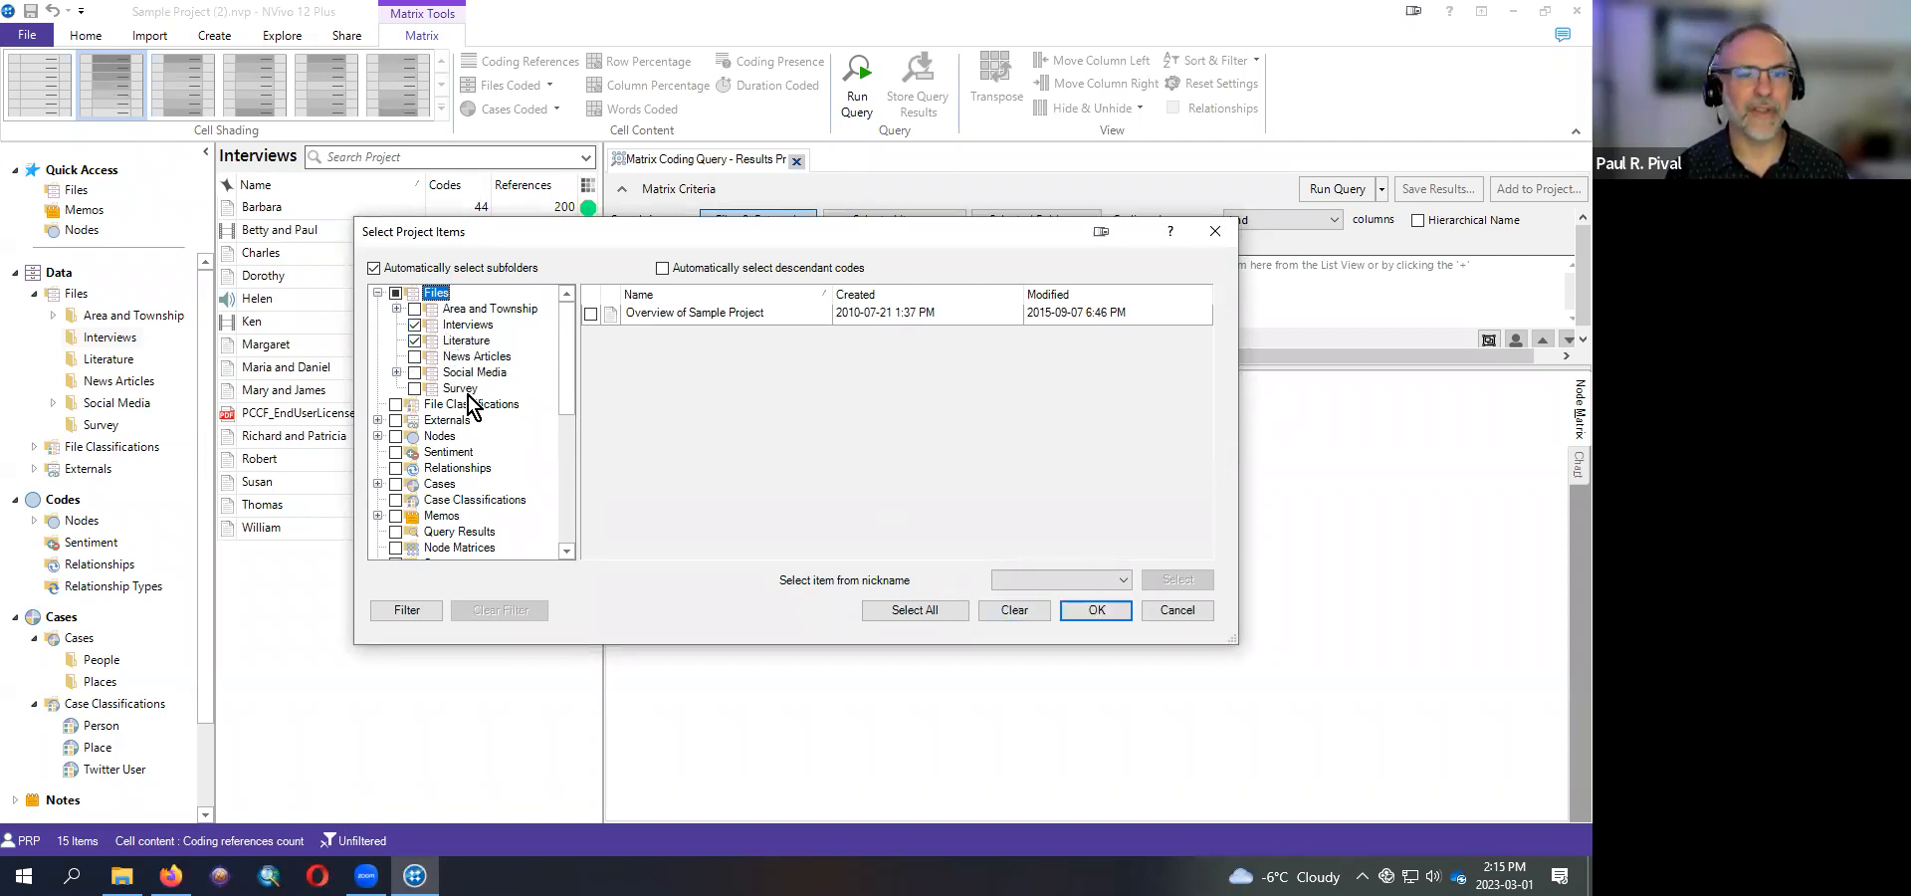
pyautogui.click(1100, 610)
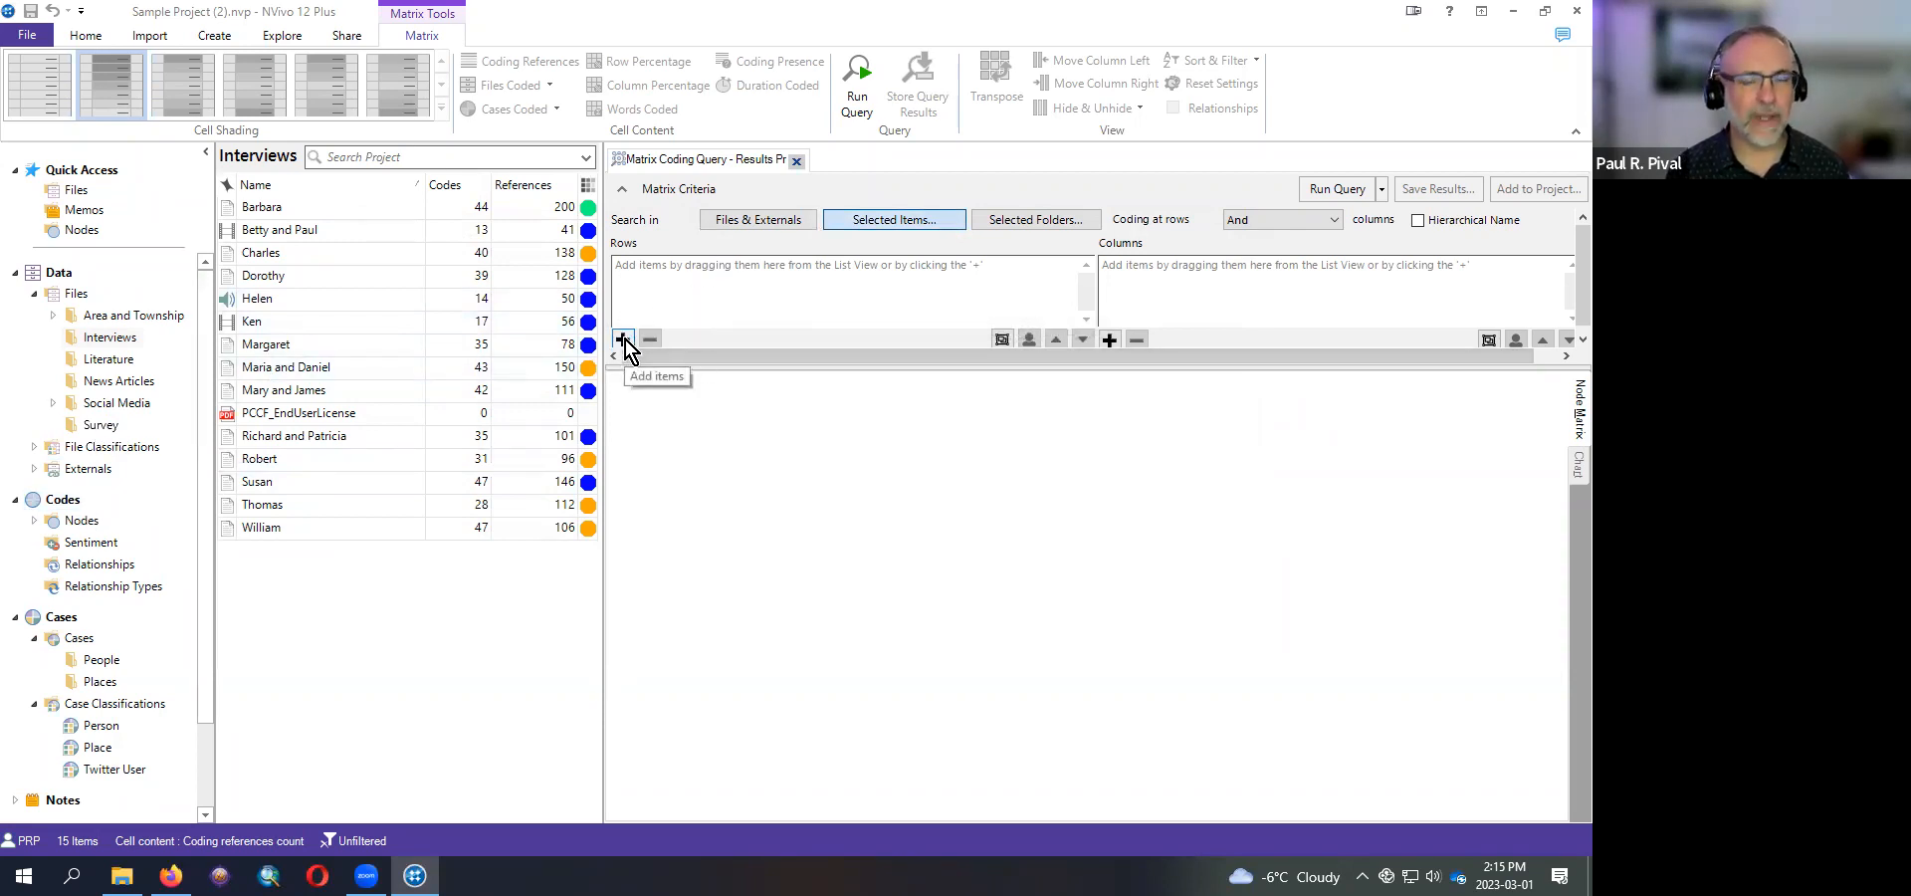
# - Add the nodes Infrastructure, Memorable quotes, People and Policy, management as the matrix rows, and enlarge the criteria area to fit them
pyautogui.click(89, 522)
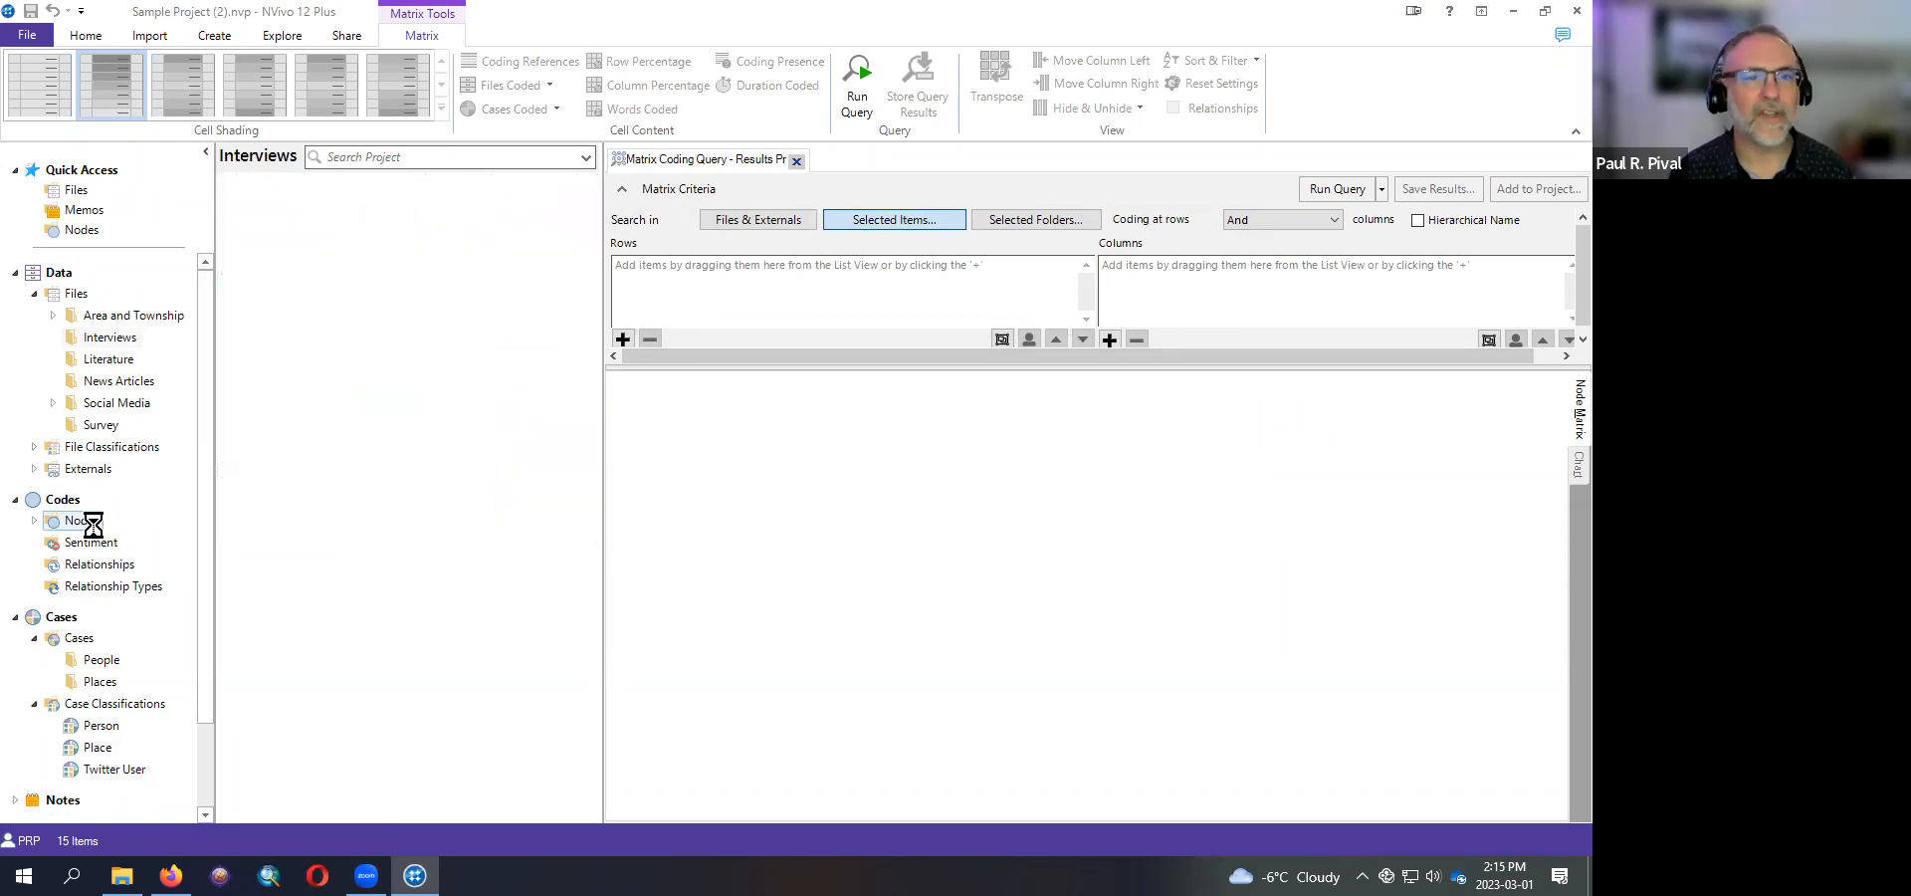
pyautogui.click(279, 295)
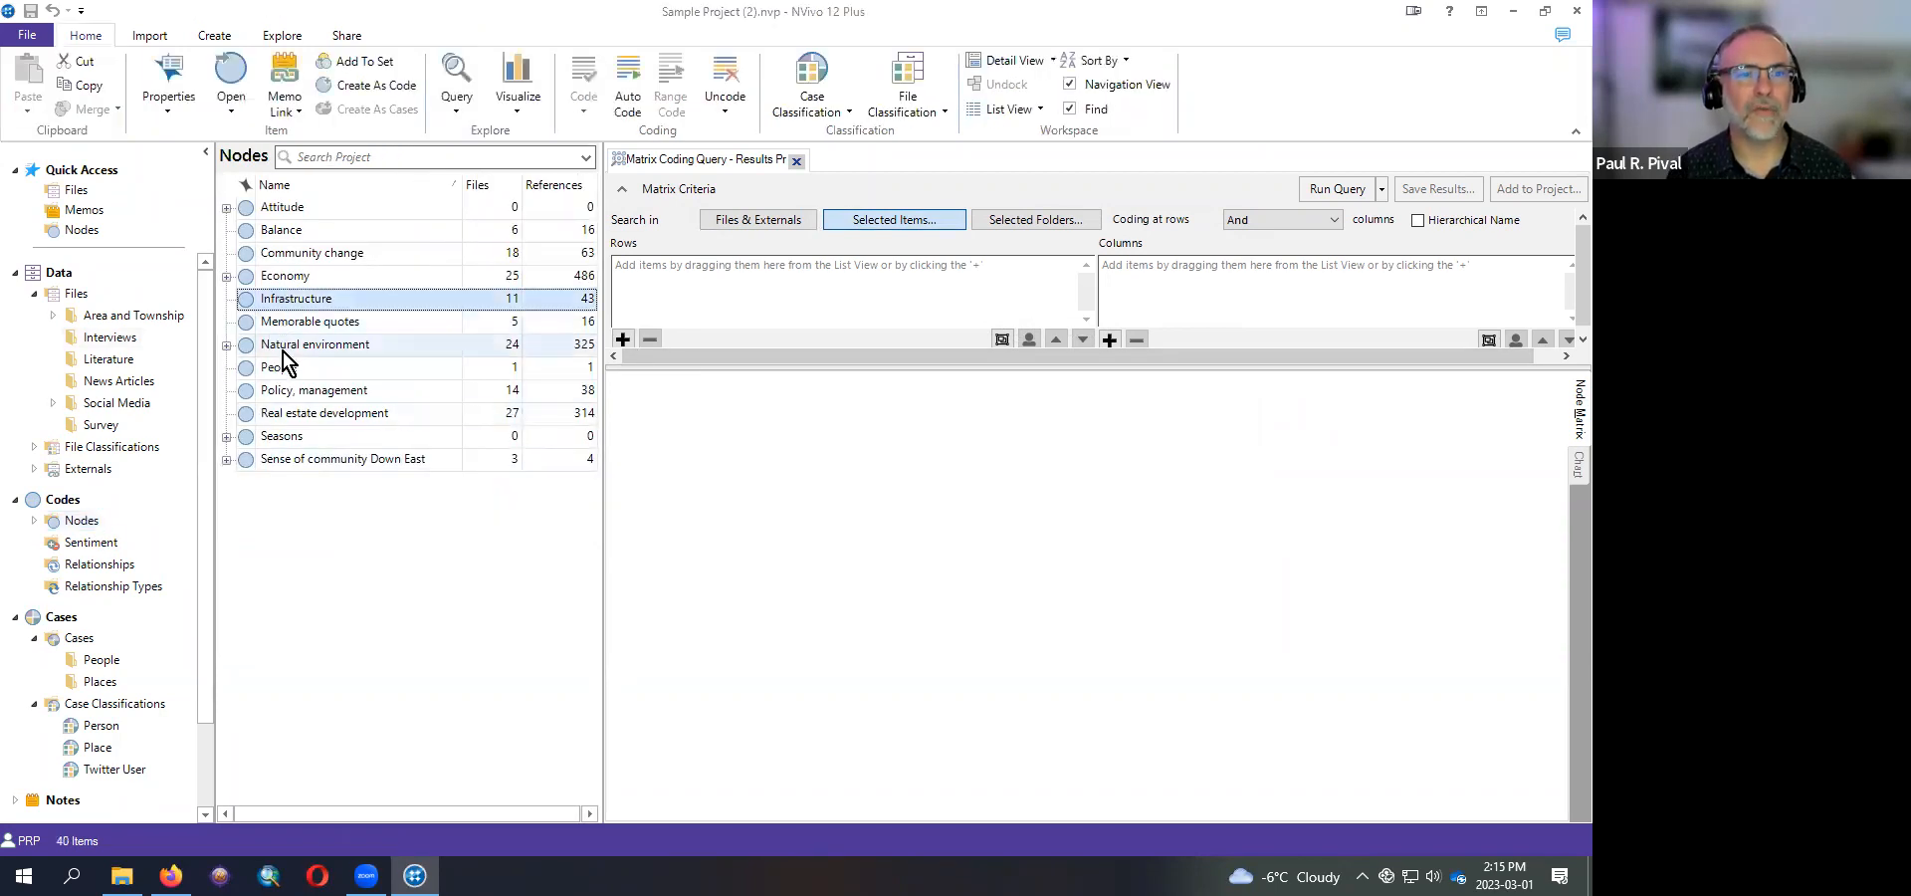
pyautogui.keyDown('shift'); pyautogui.click(287, 391); pyautogui.keyUp('shift')
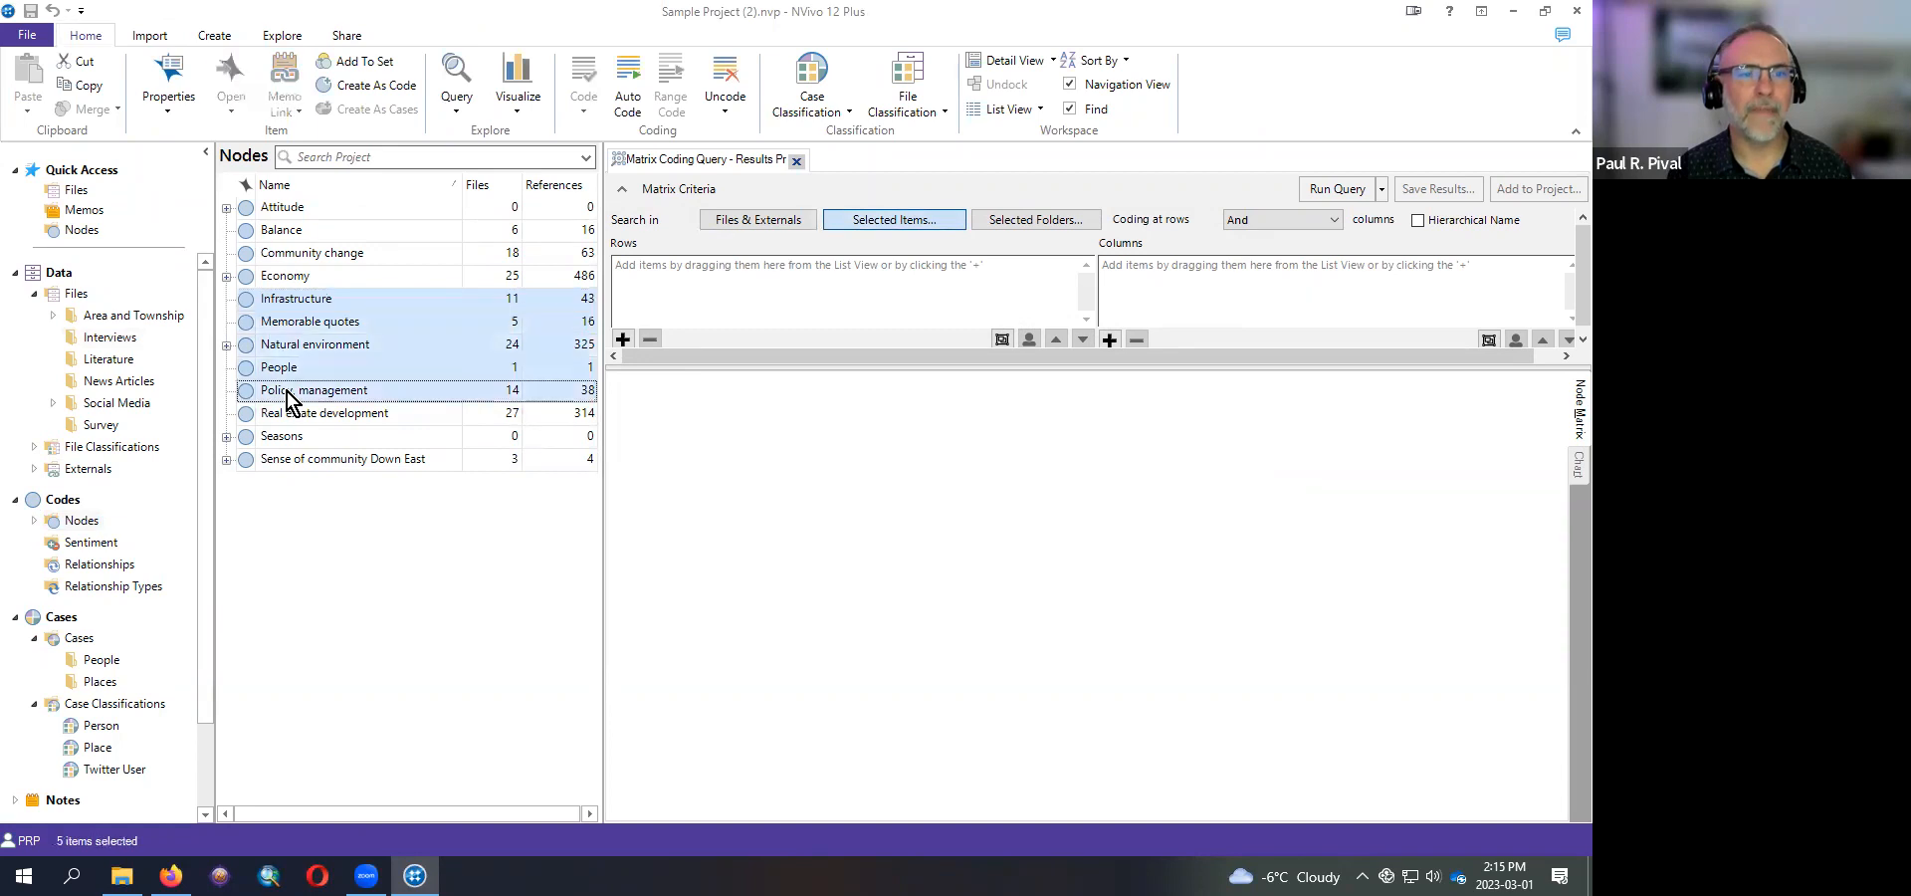
pyautogui.keyDown('ctrl'); pyautogui.click(284, 346); pyautogui.keyUp('ctrl')
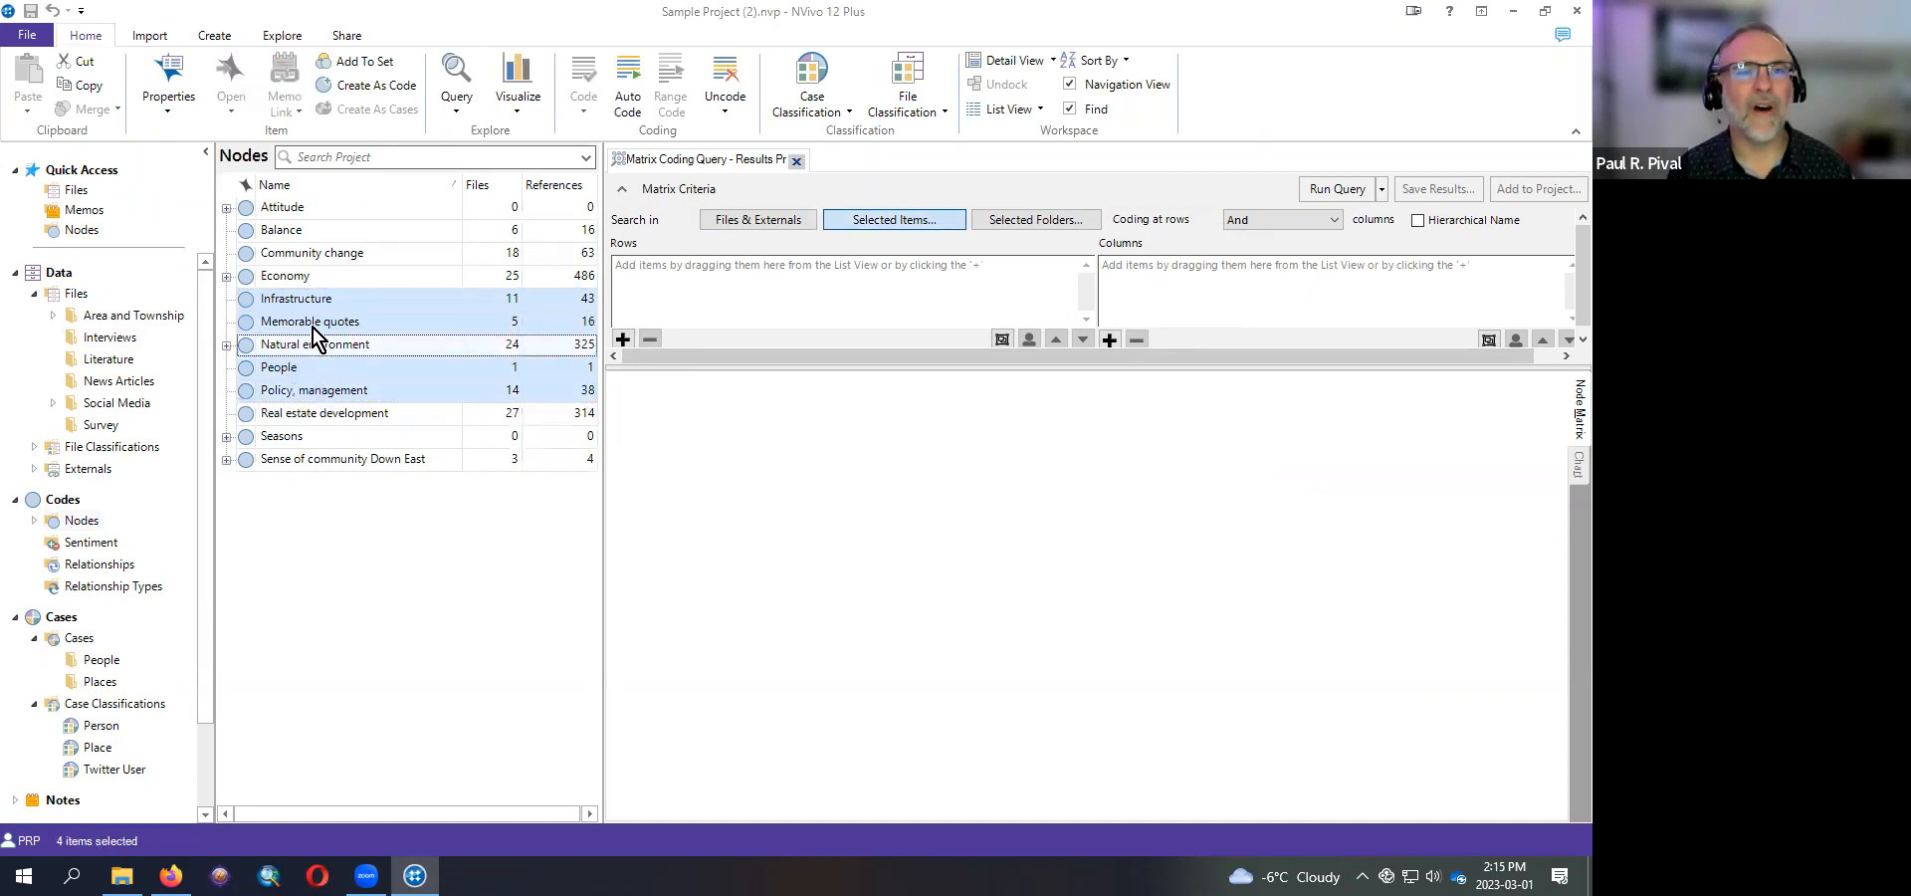
pyautogui.moveTo(304, 318); pyautogui.dragTo(732, 309)
pyautogui.moveTo(854, 366); pyautogui.dragTo(838, 574)
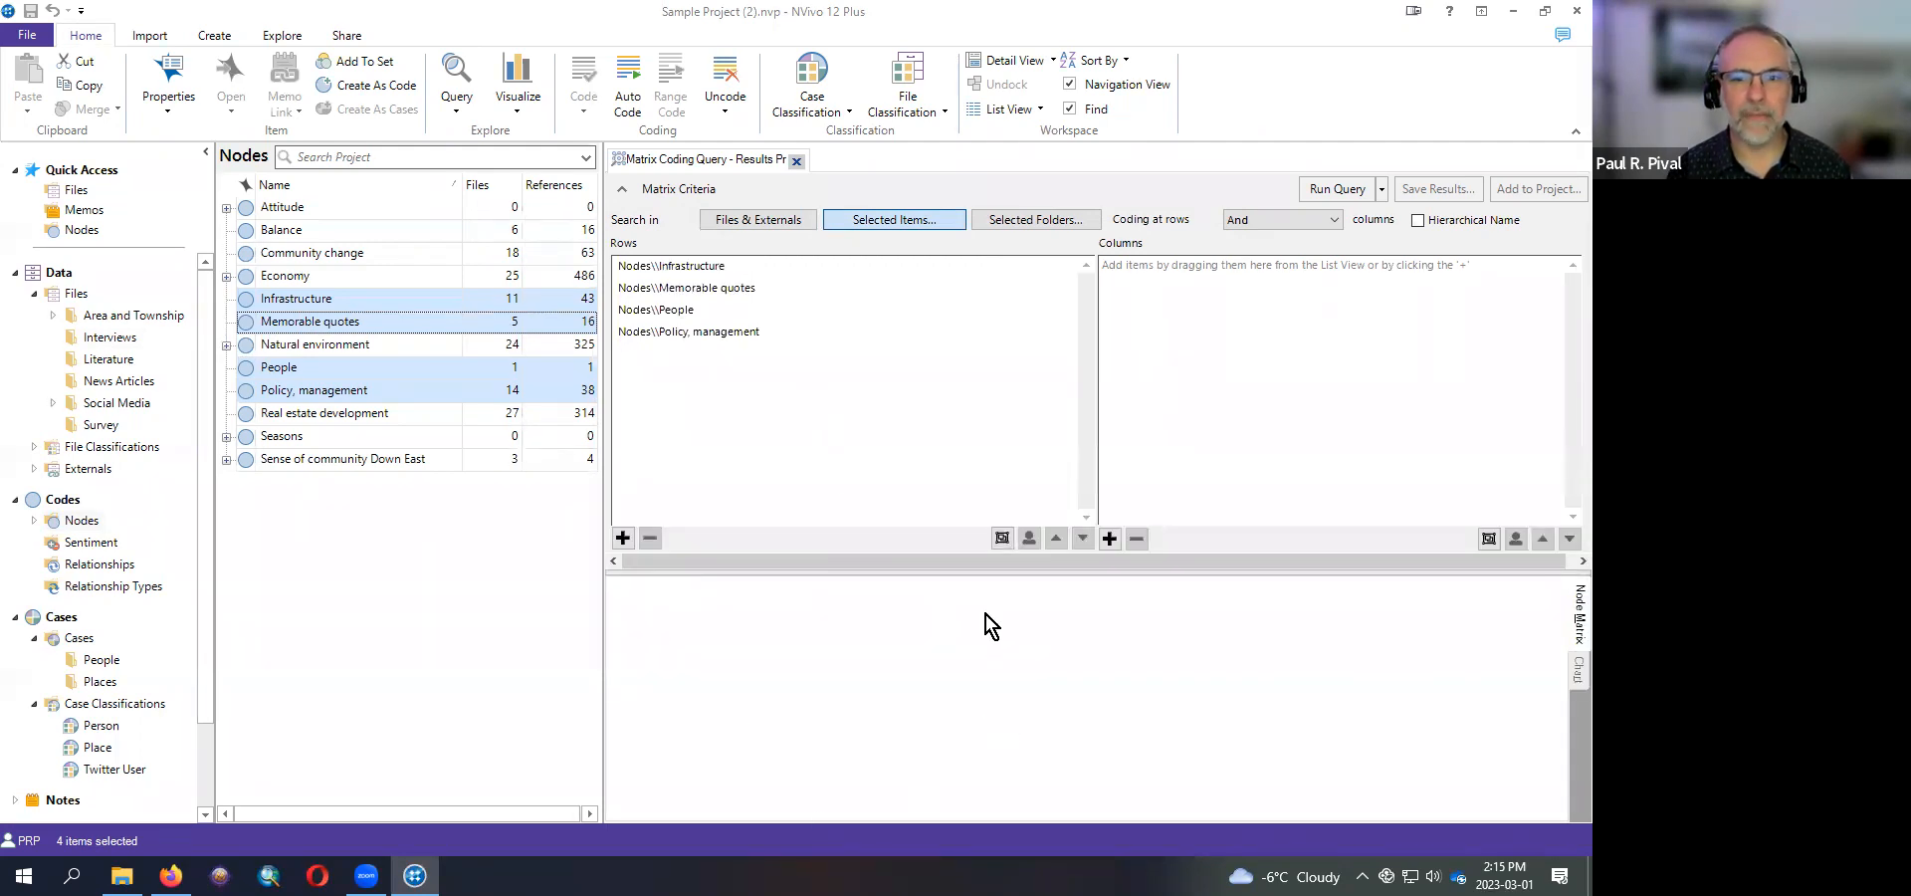
pyautogui.moveTo(907, 577); pyautogui.dragTo(876, 439)
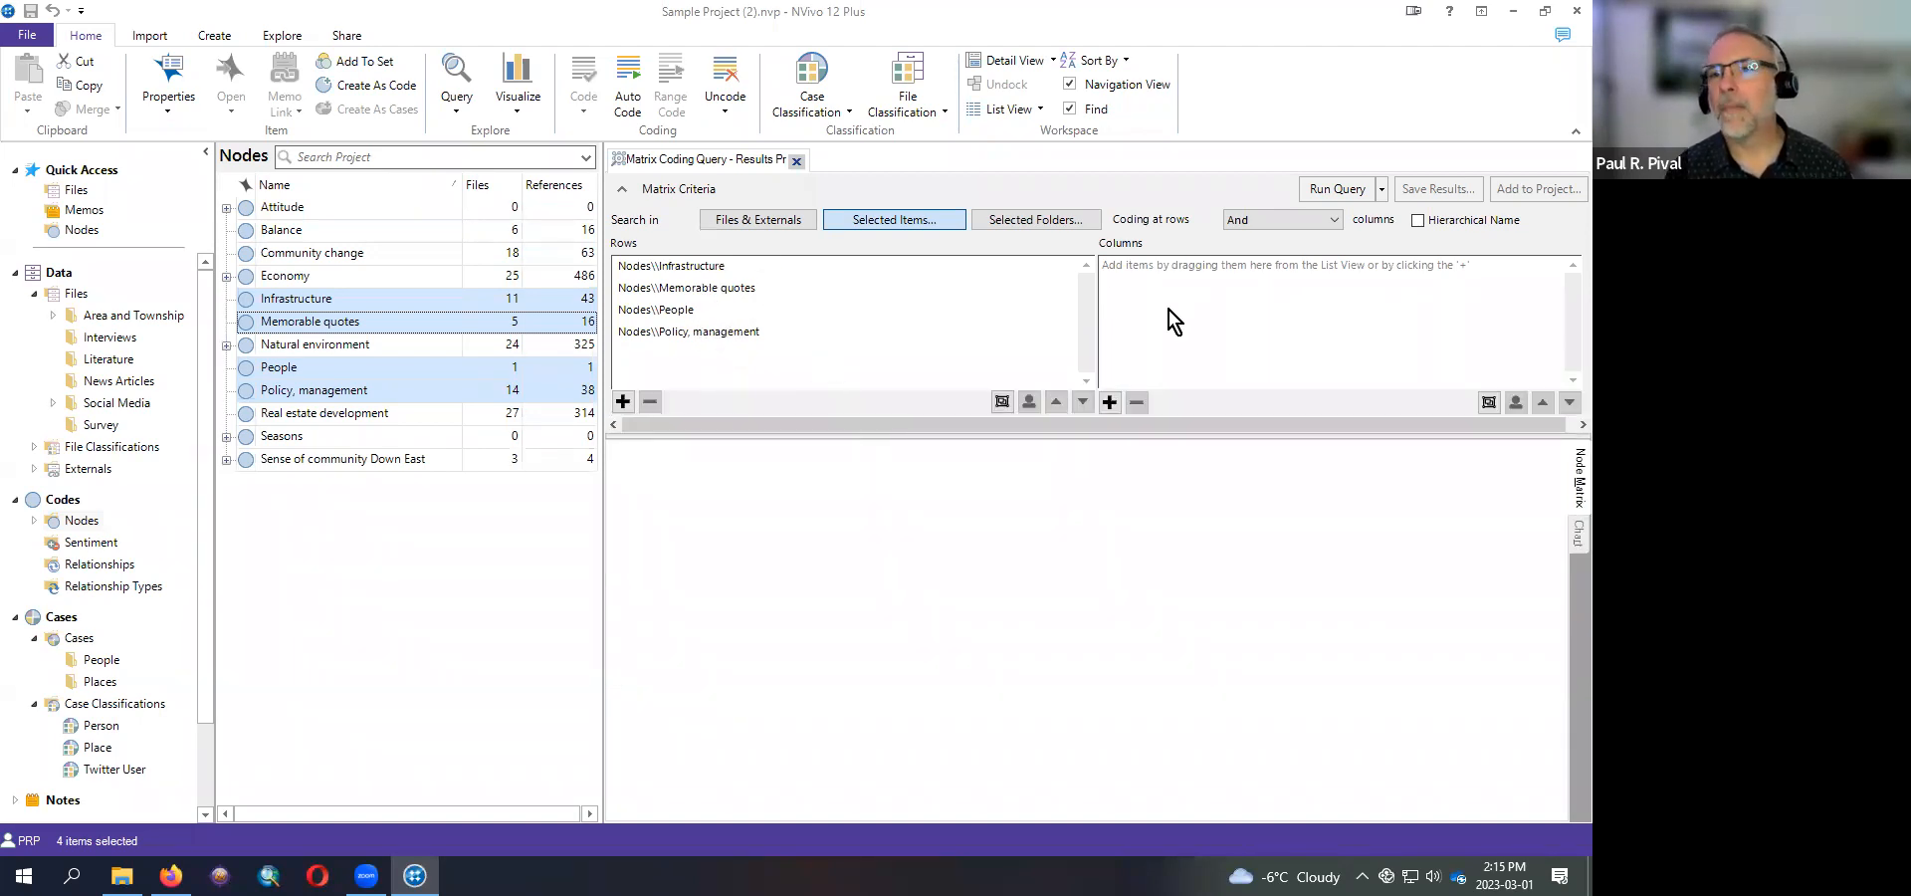
# - Add all files from the Interviews and Literature folders as the matrix columns and review the column list
pyautogui.click(1110, 402)
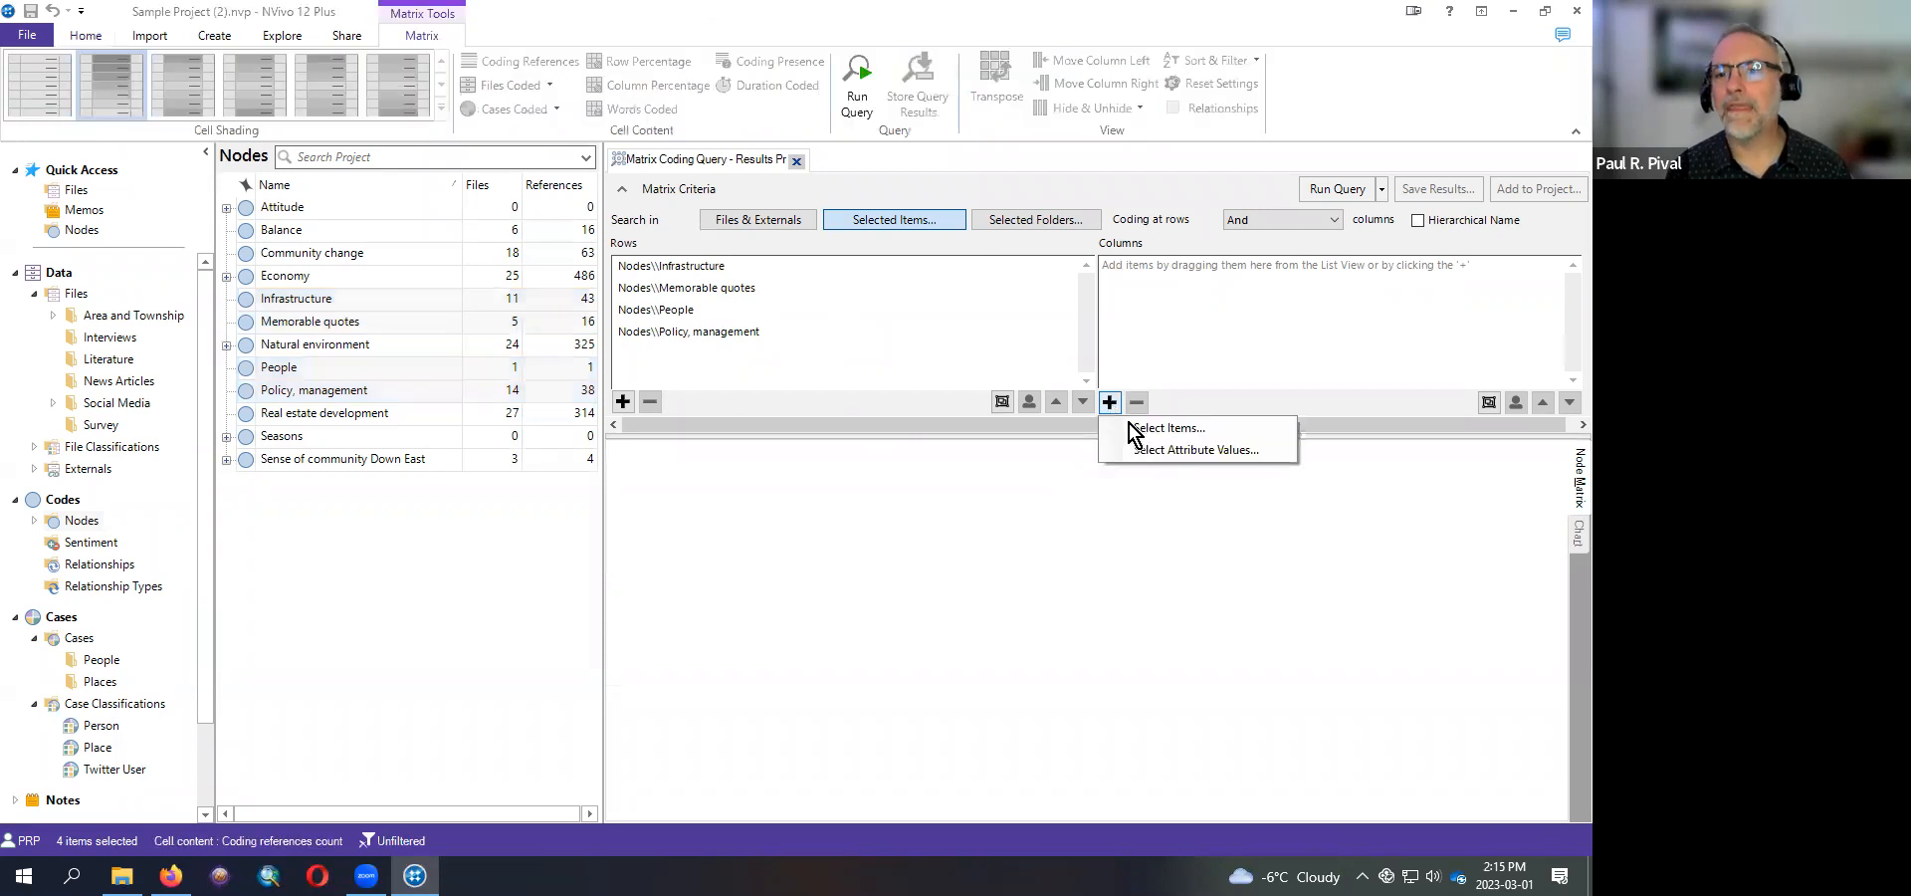
pyautogui.click(1134, 428)
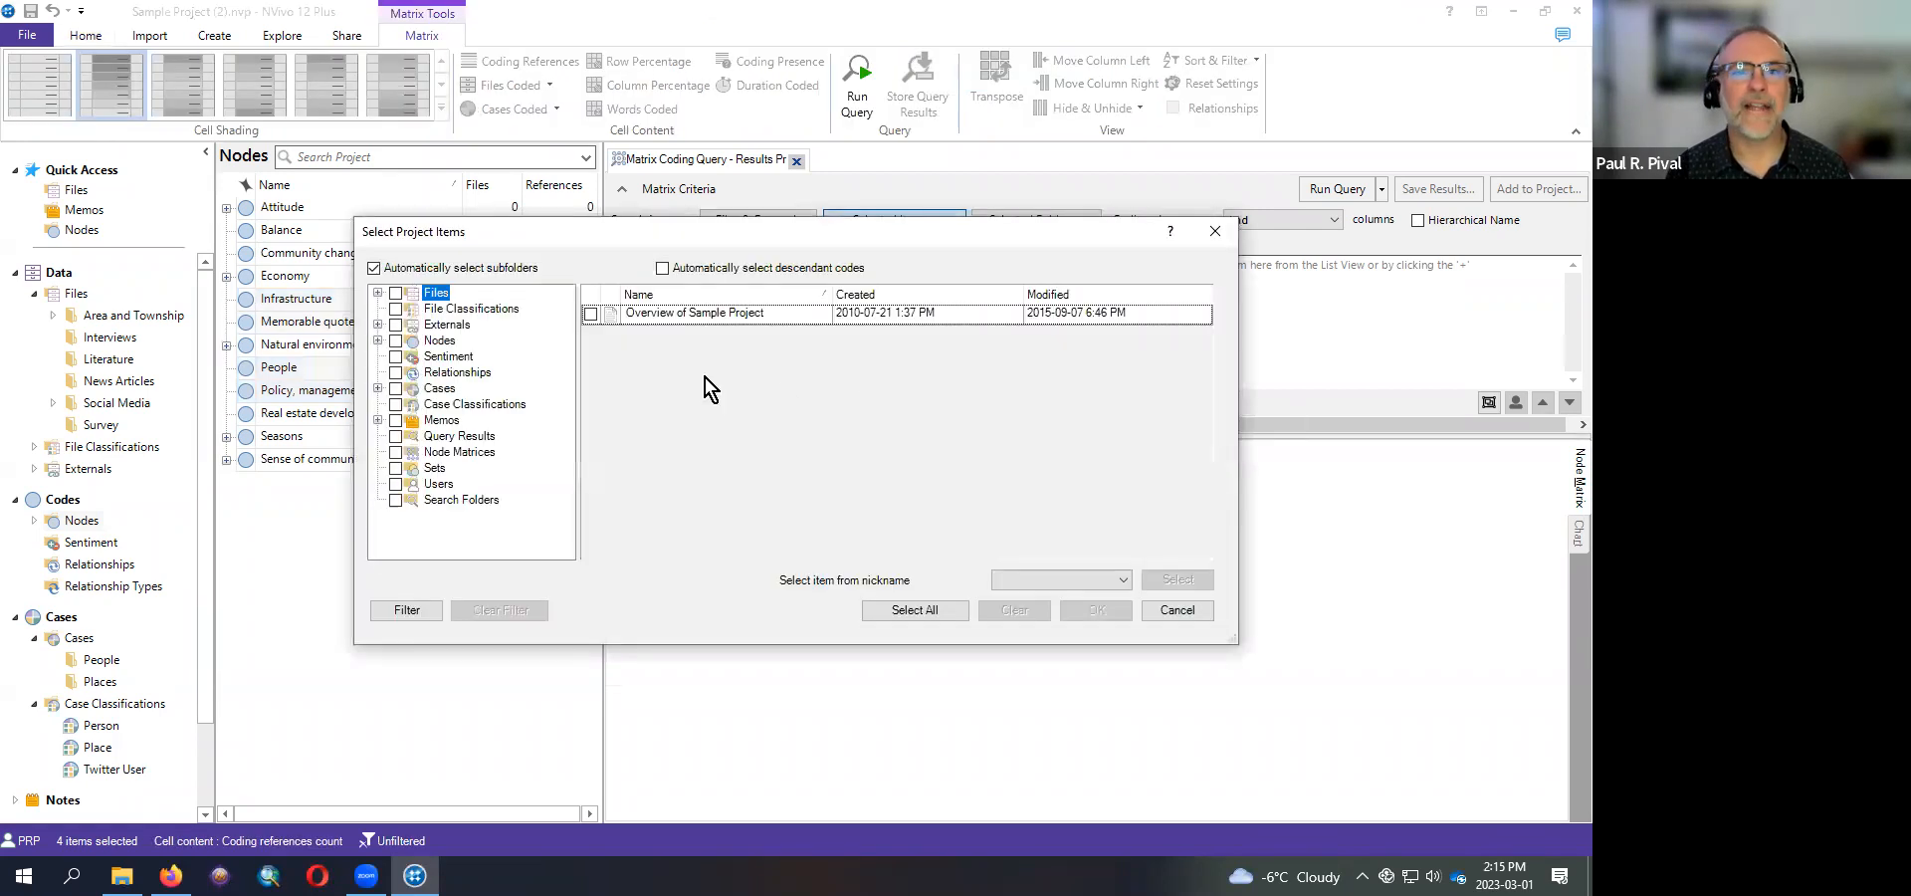
pyautogui.click(379, 293)
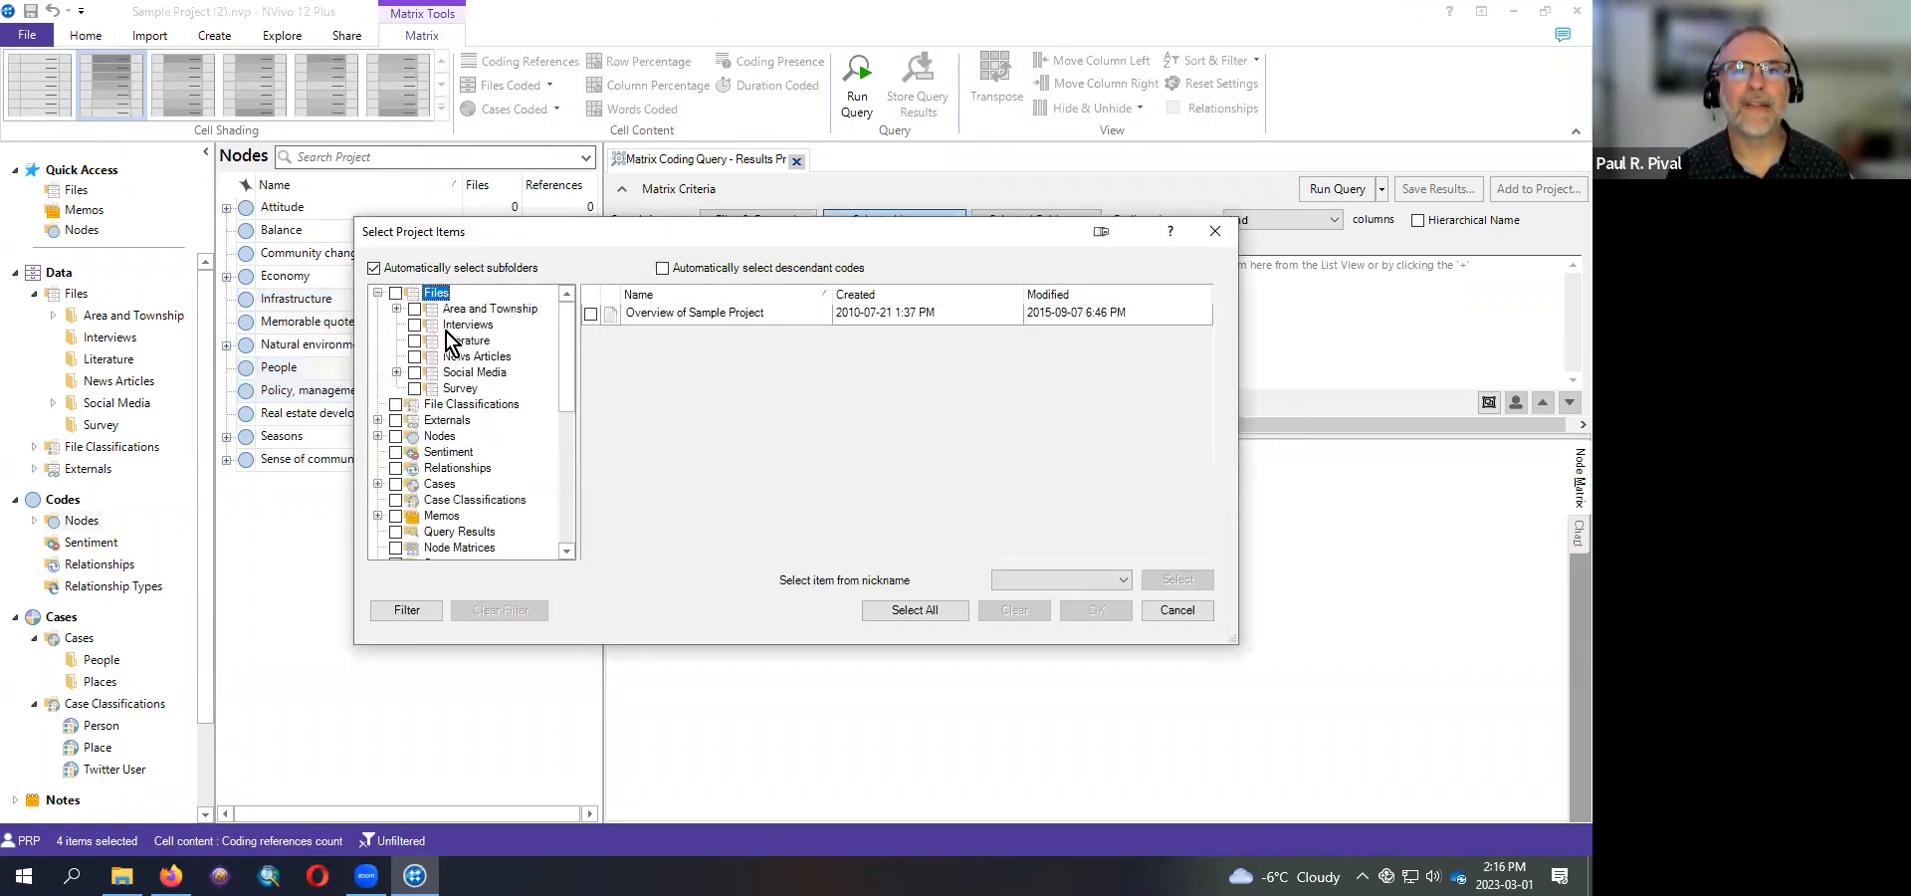
pyautogui.click(414, 325)
pyautogui.click(414, 340)
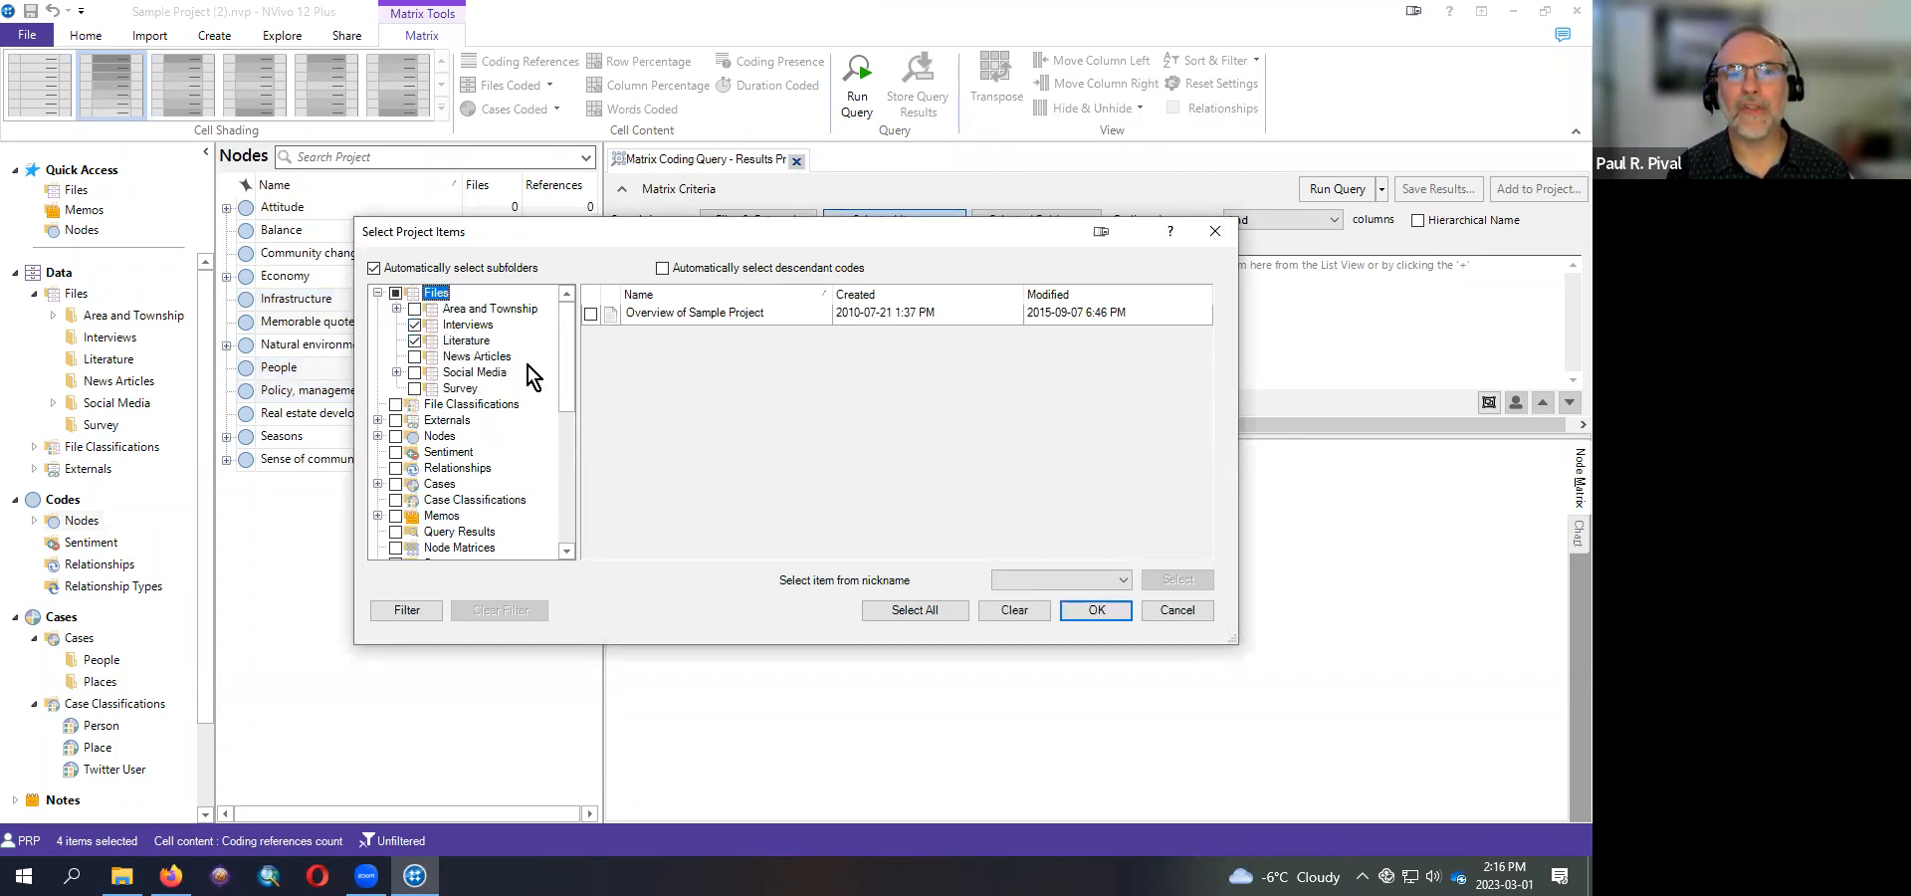
pyautogui.click(1095, 611)
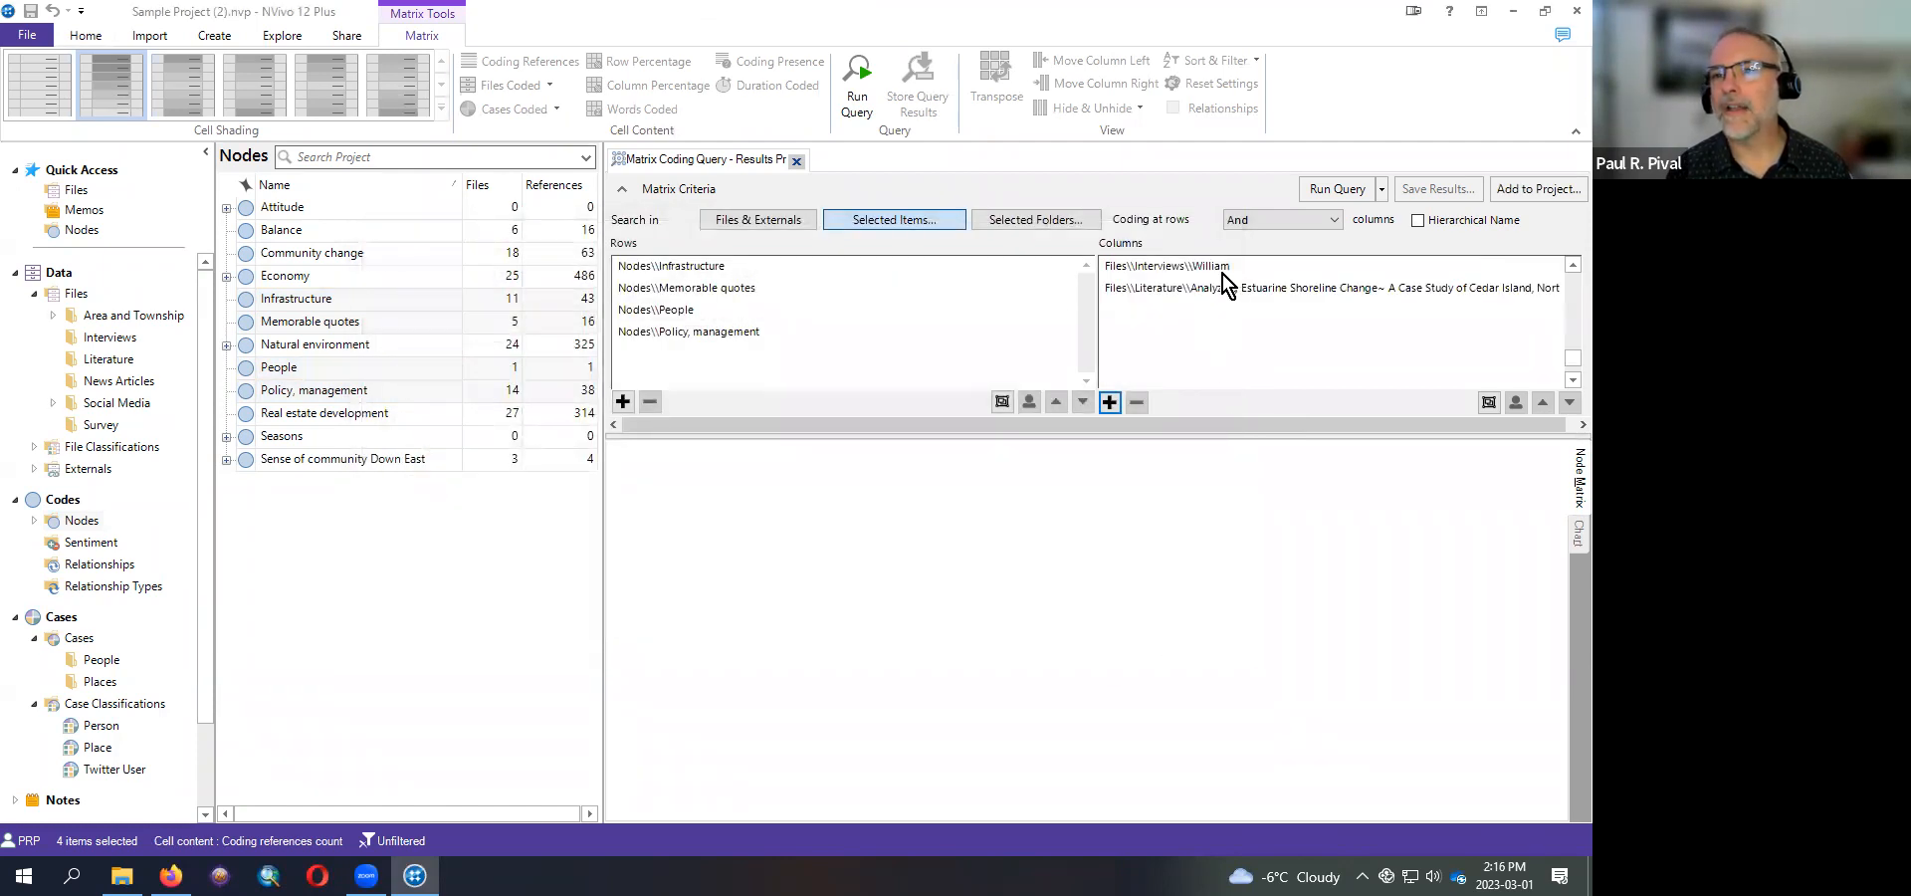
pyautogui.scroll(2, 1562, 269)
pyautogui.scroll(2, 1562, 268)
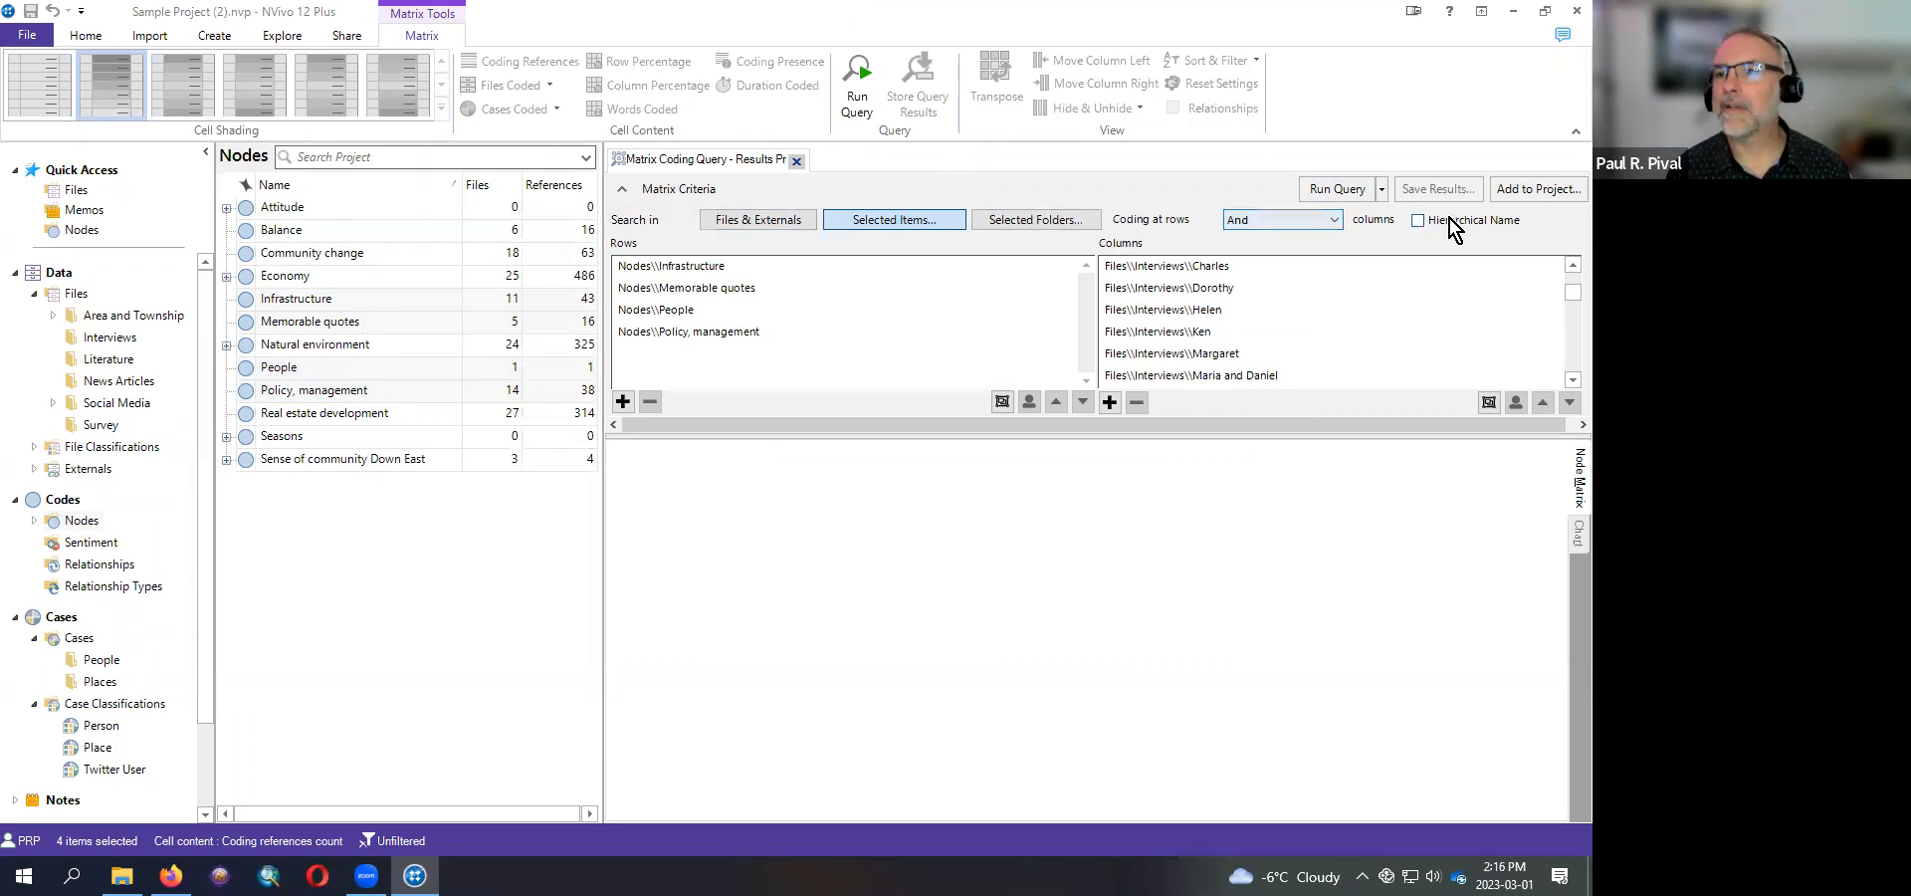
# - Run the Matrix Coding query, shade the result cells blue, and transpose the matrix so the files become rows
pyautogui.click(1322, 195)
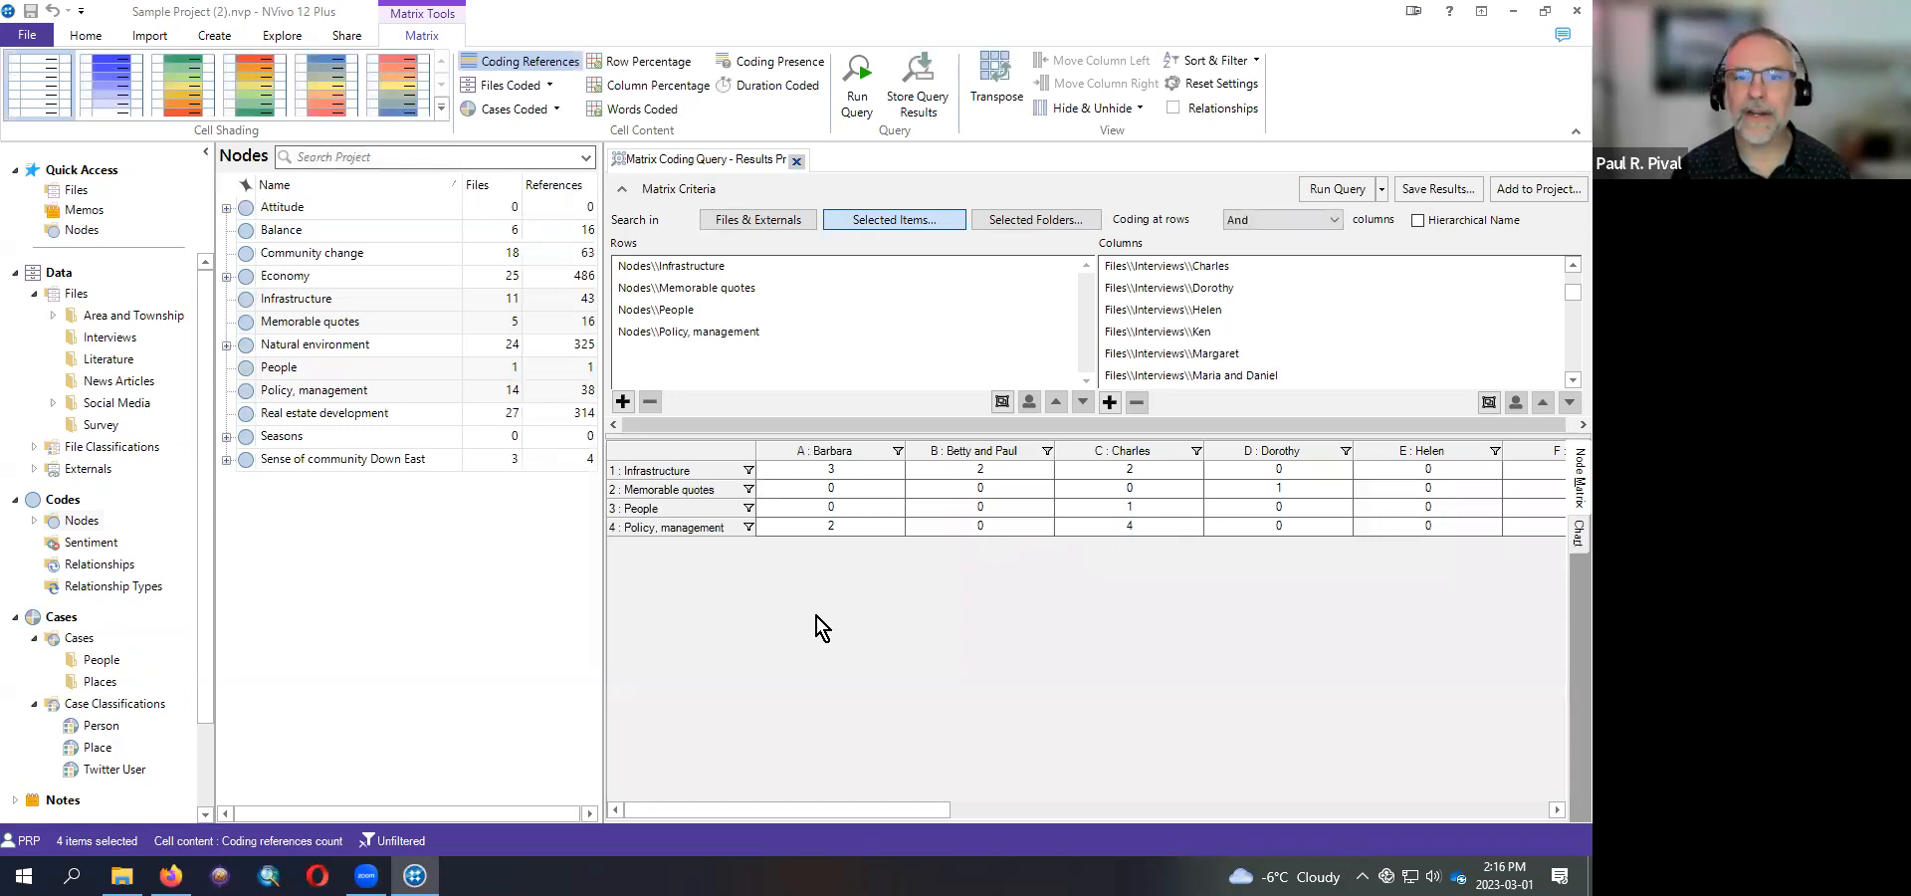
pyautogui.click(111, 86)
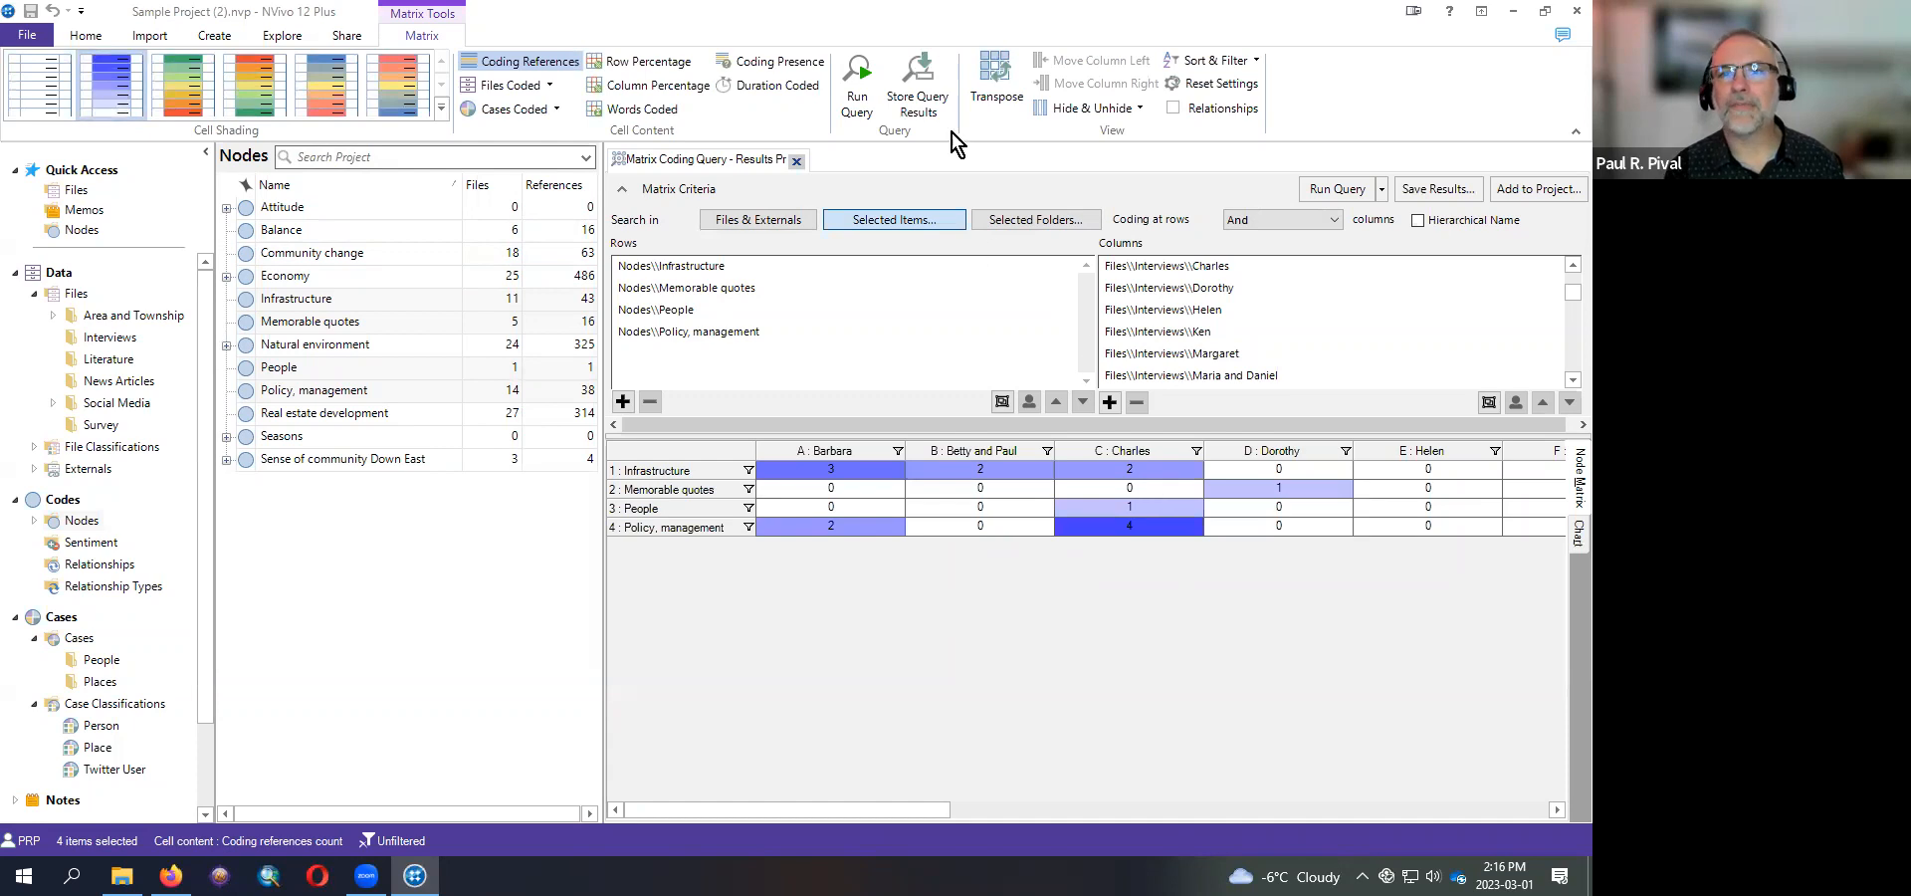
pyautogui.click(994, 85)
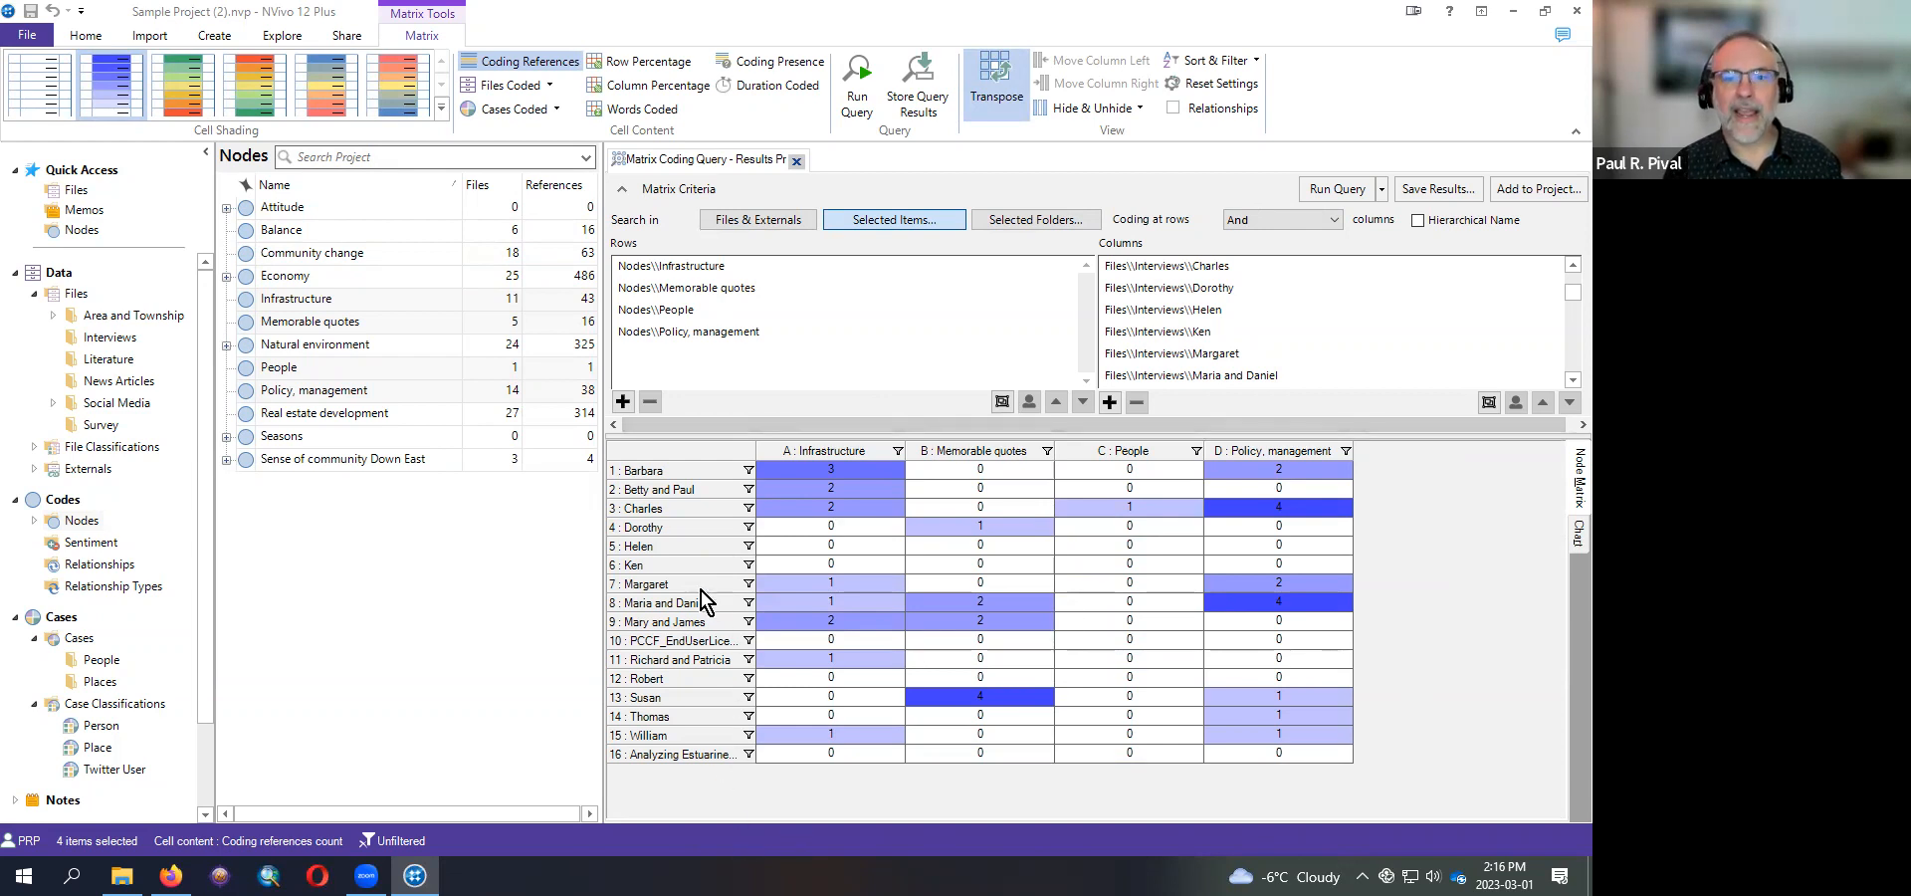
# - Highlight the PCCF_EndUserLicense and Analyzing Estuarine rows in the matrix and check them against the Literature folder's contents
pyautogui.click(649, 648)
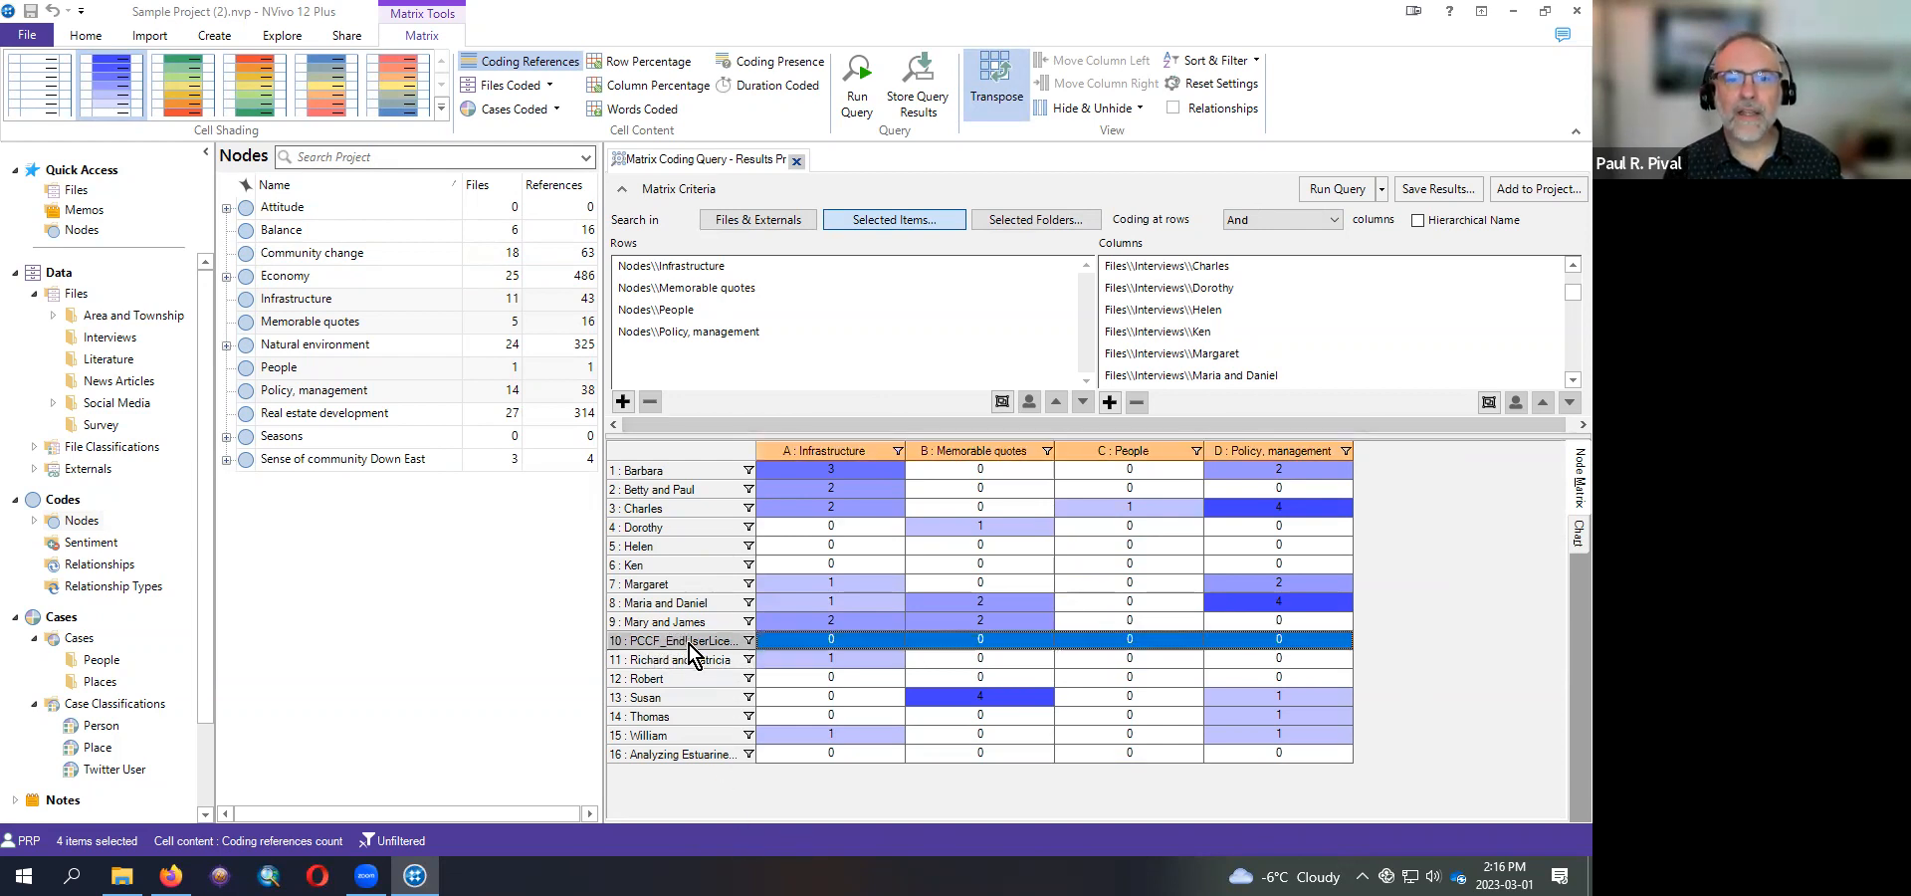
pyautogui.keyDown('ctrl'); pyautogui.click(677, 758); pyautogui.keyUp('ctrl')
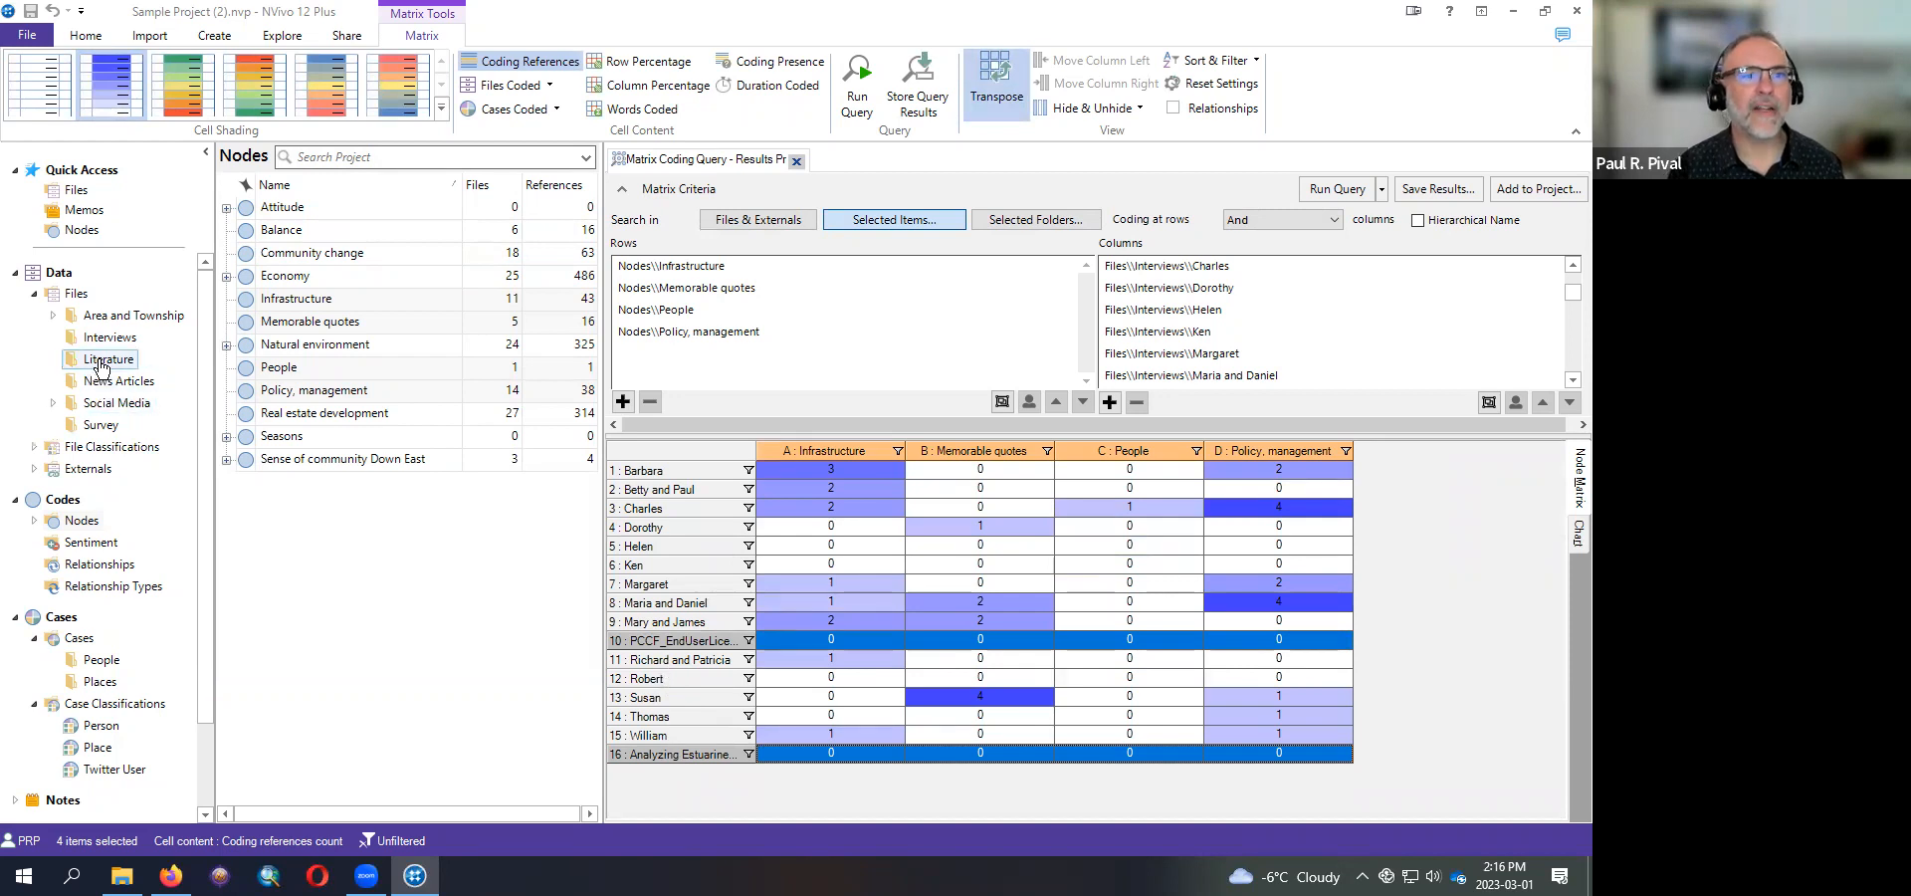
pyautogui.click(101, 364)
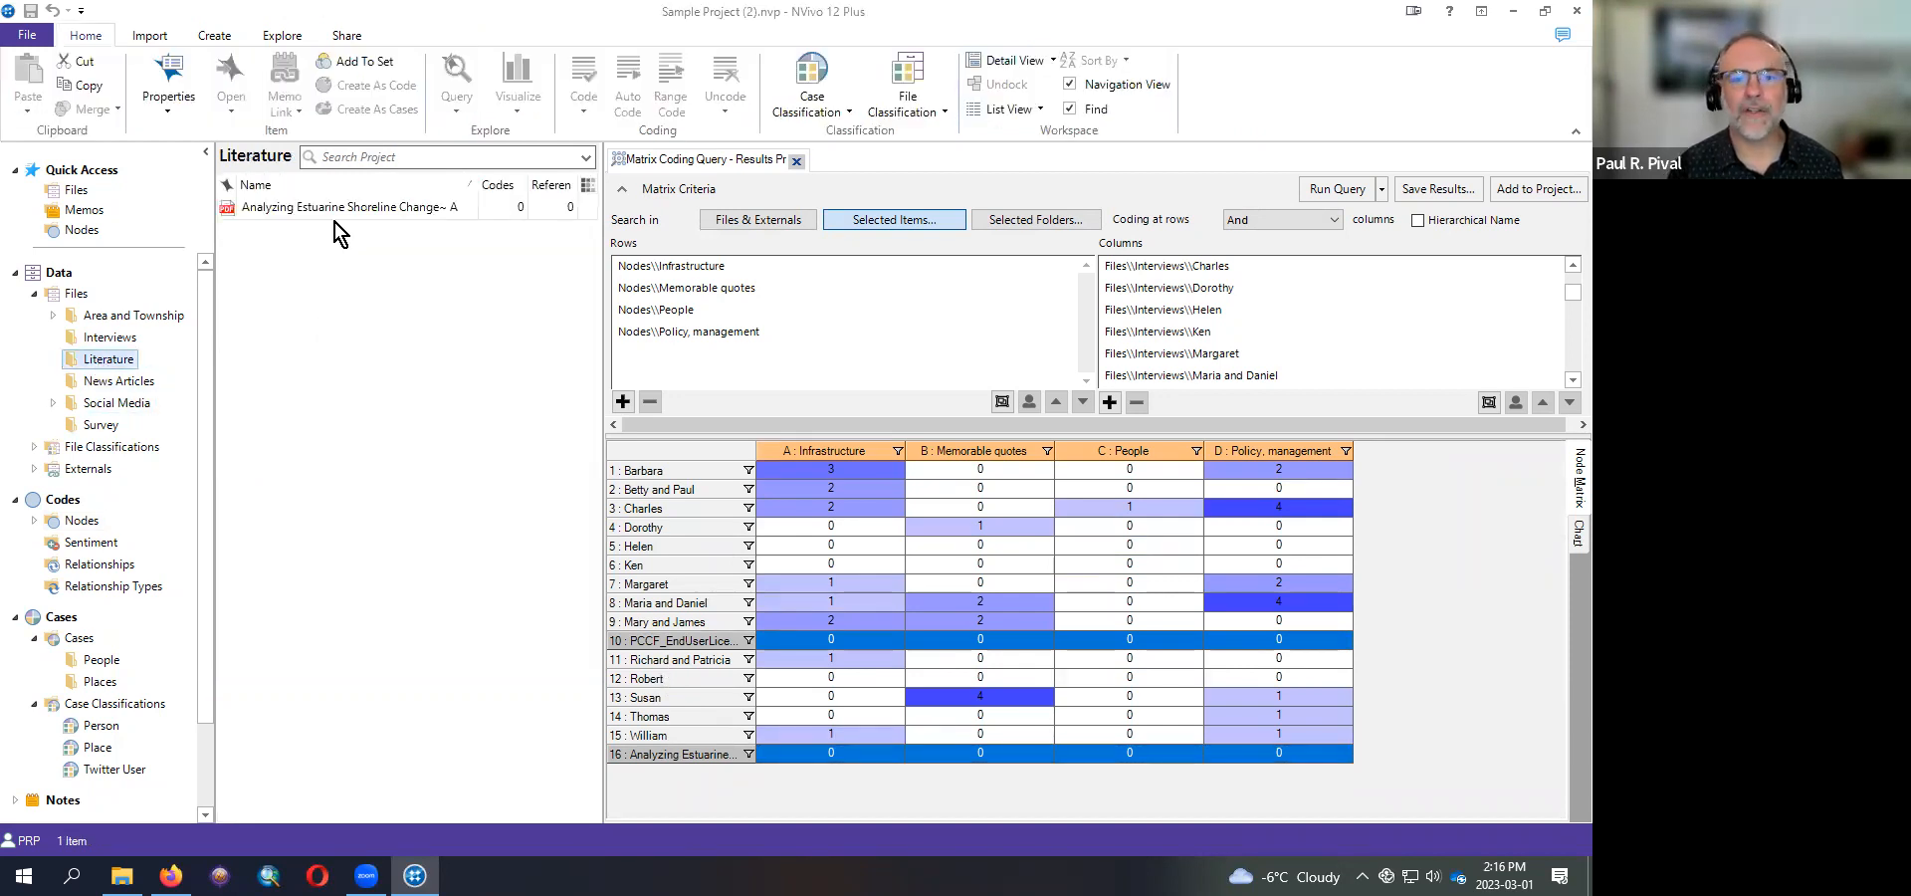
pyautogui.click(657, 655)
pyautogui.click(673, 754)
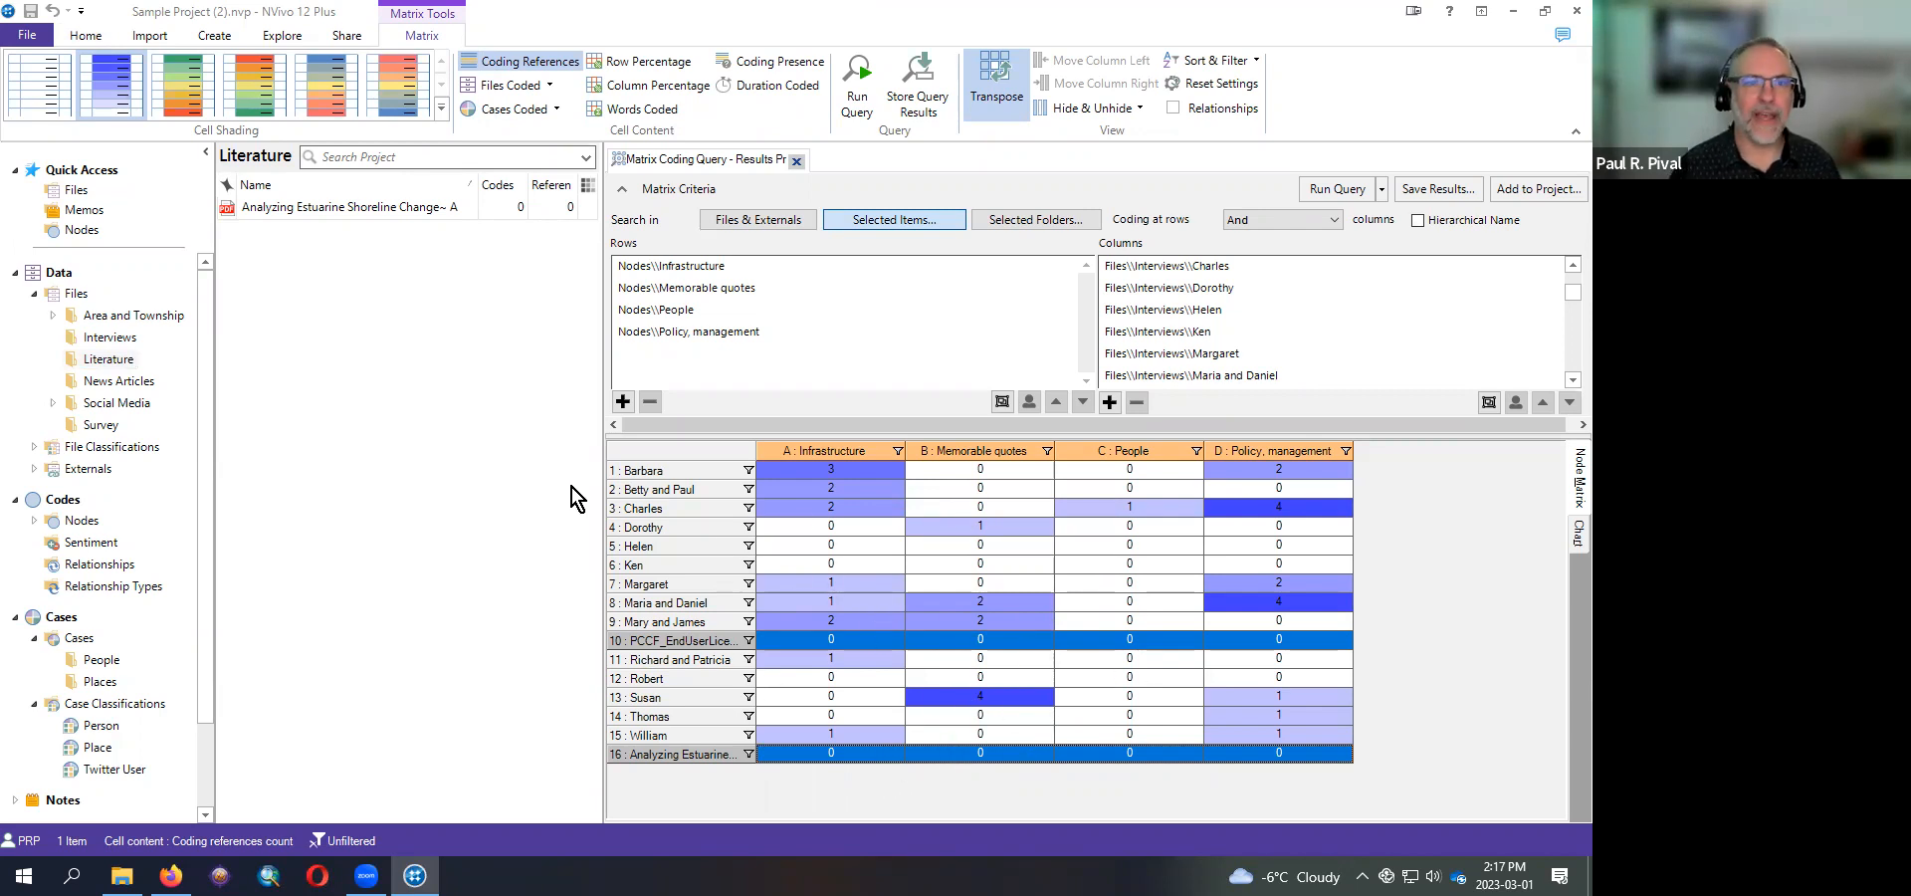
# - View the top-level Files list and return to the Interviews folder beside the matrix results
pyautogui.click(450, 474)
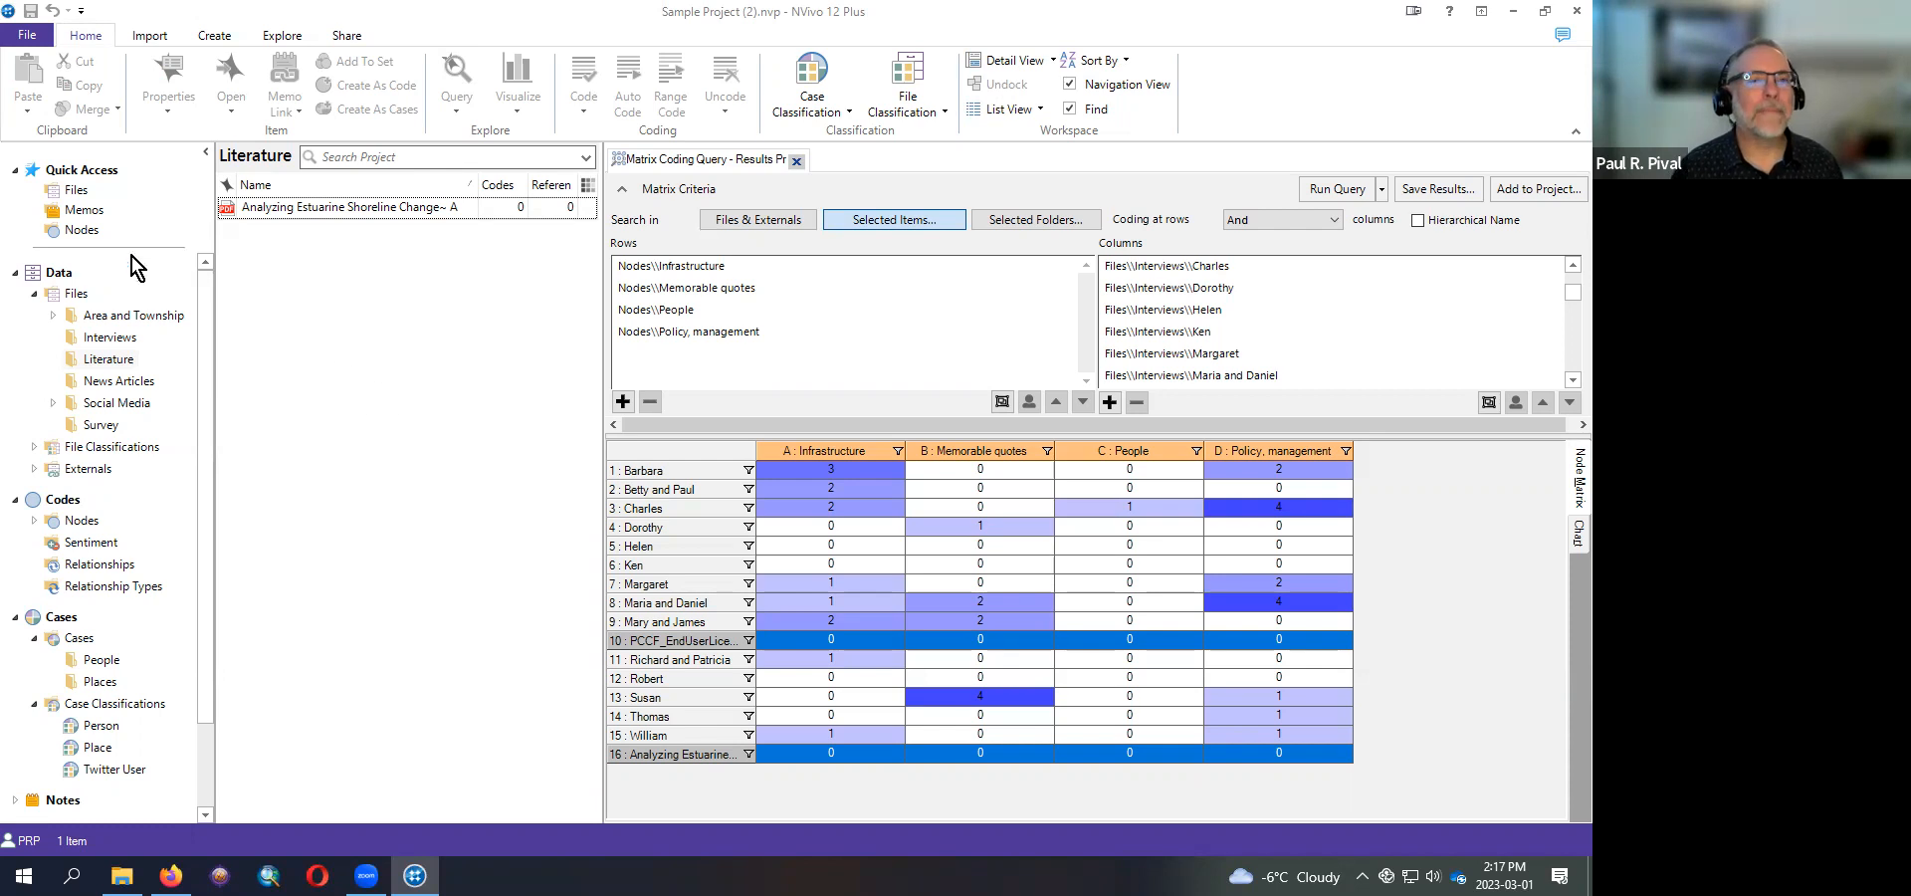
pyautogui.click(77, 190)
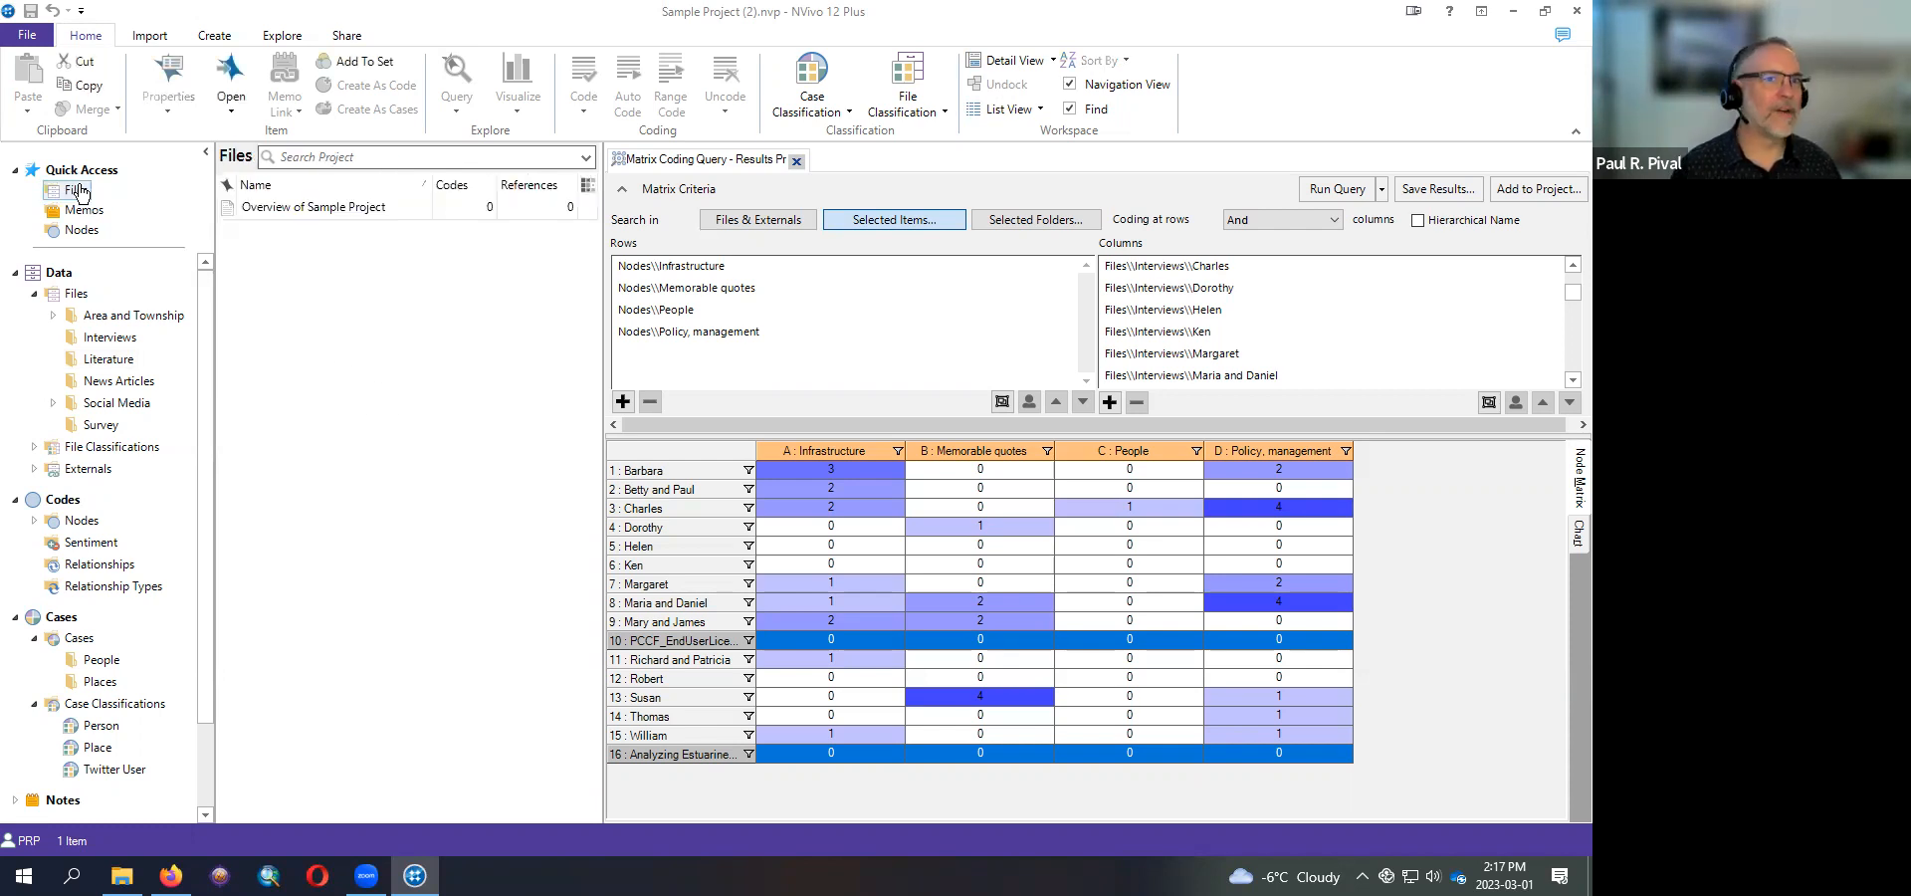
pyautogui.click(112, 338)
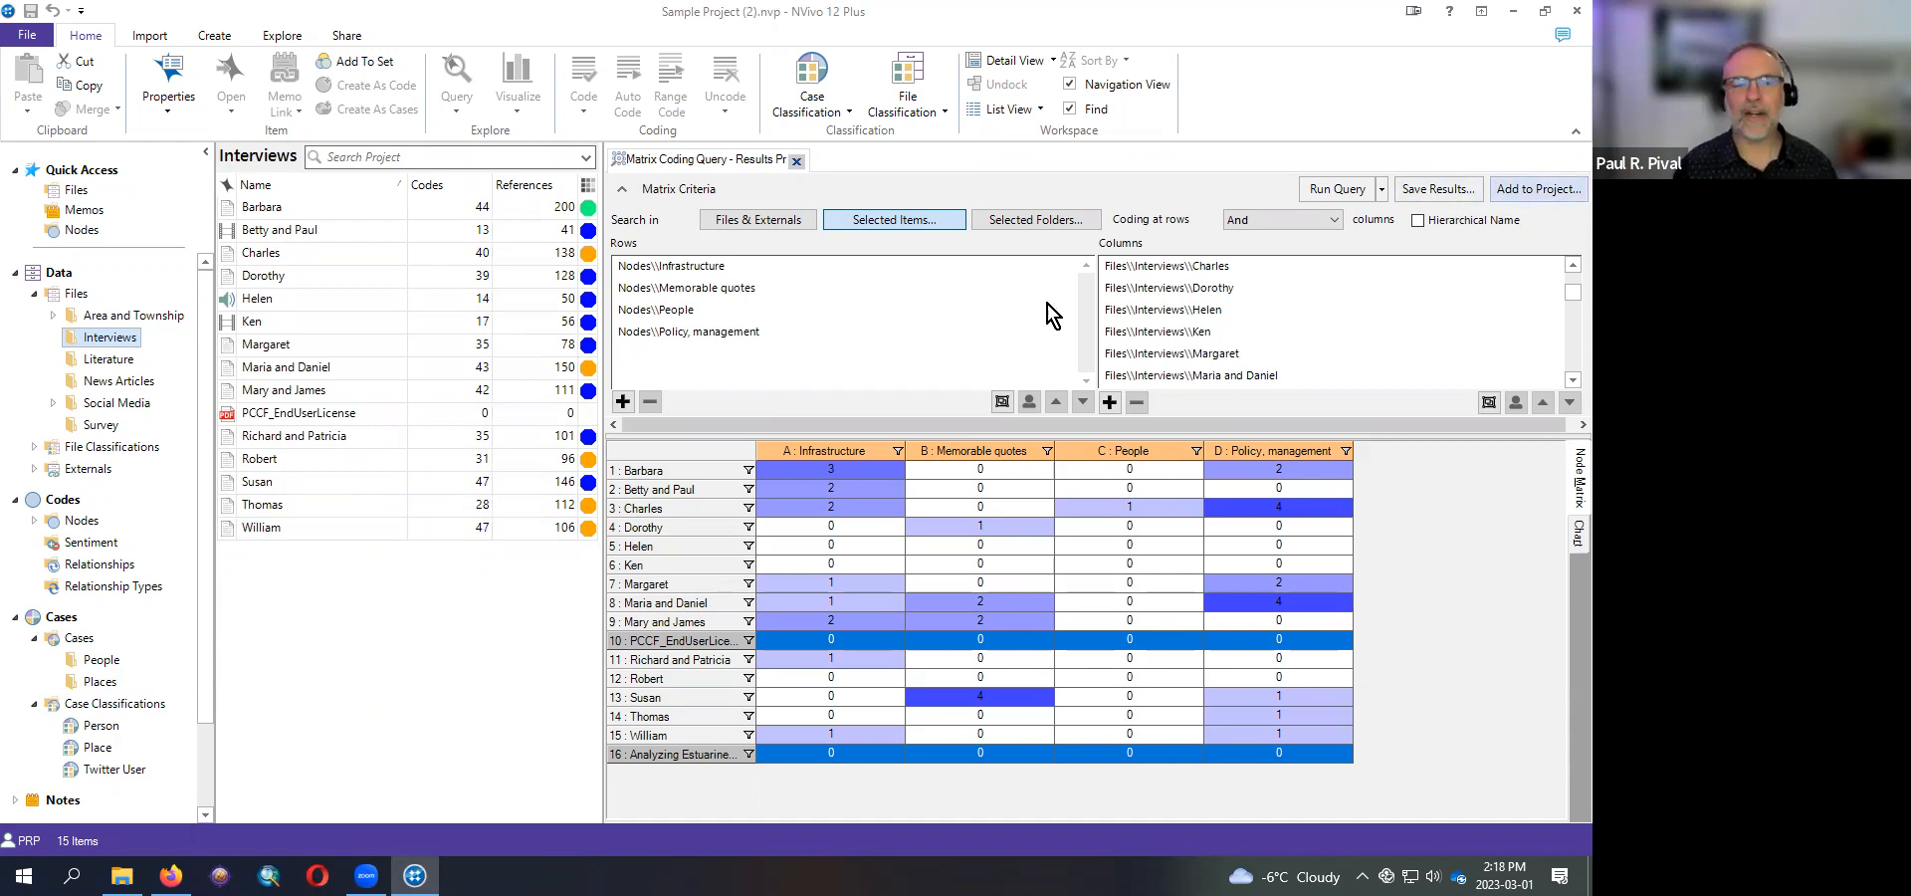
# - Expand the Search section and its Queries folder to review the project's list of saved queries
pyautogui.scroll(-2, 199, 587)
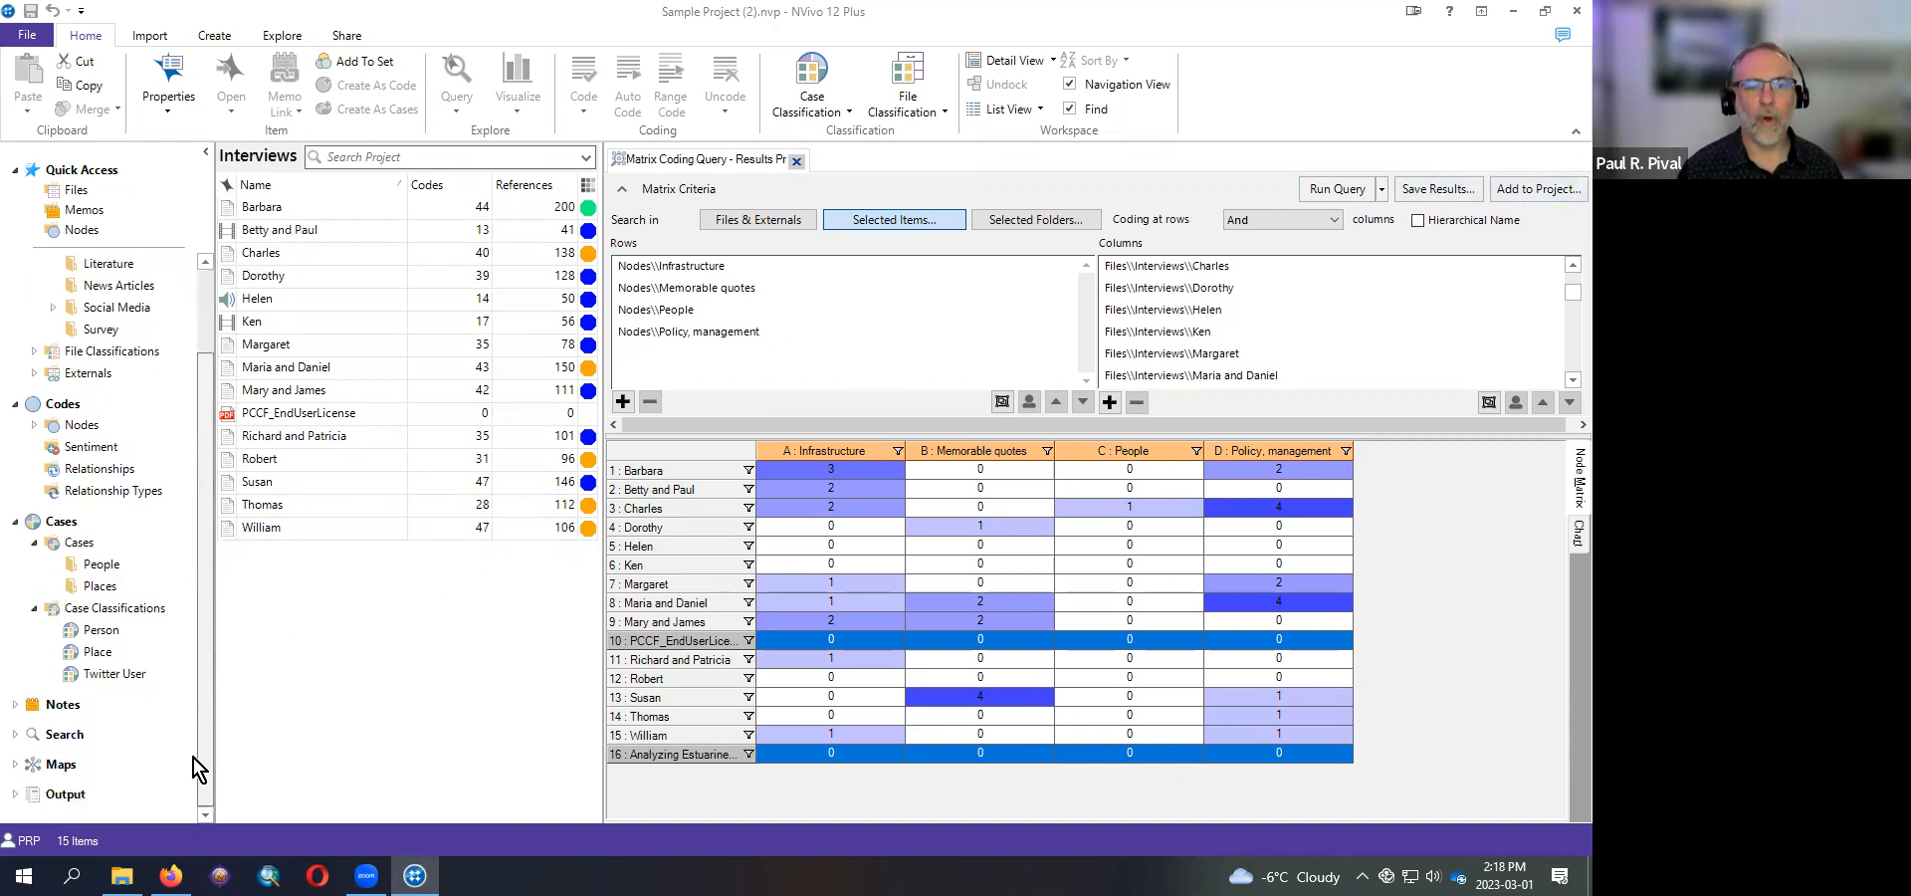
pyautogui.click(15, 735)
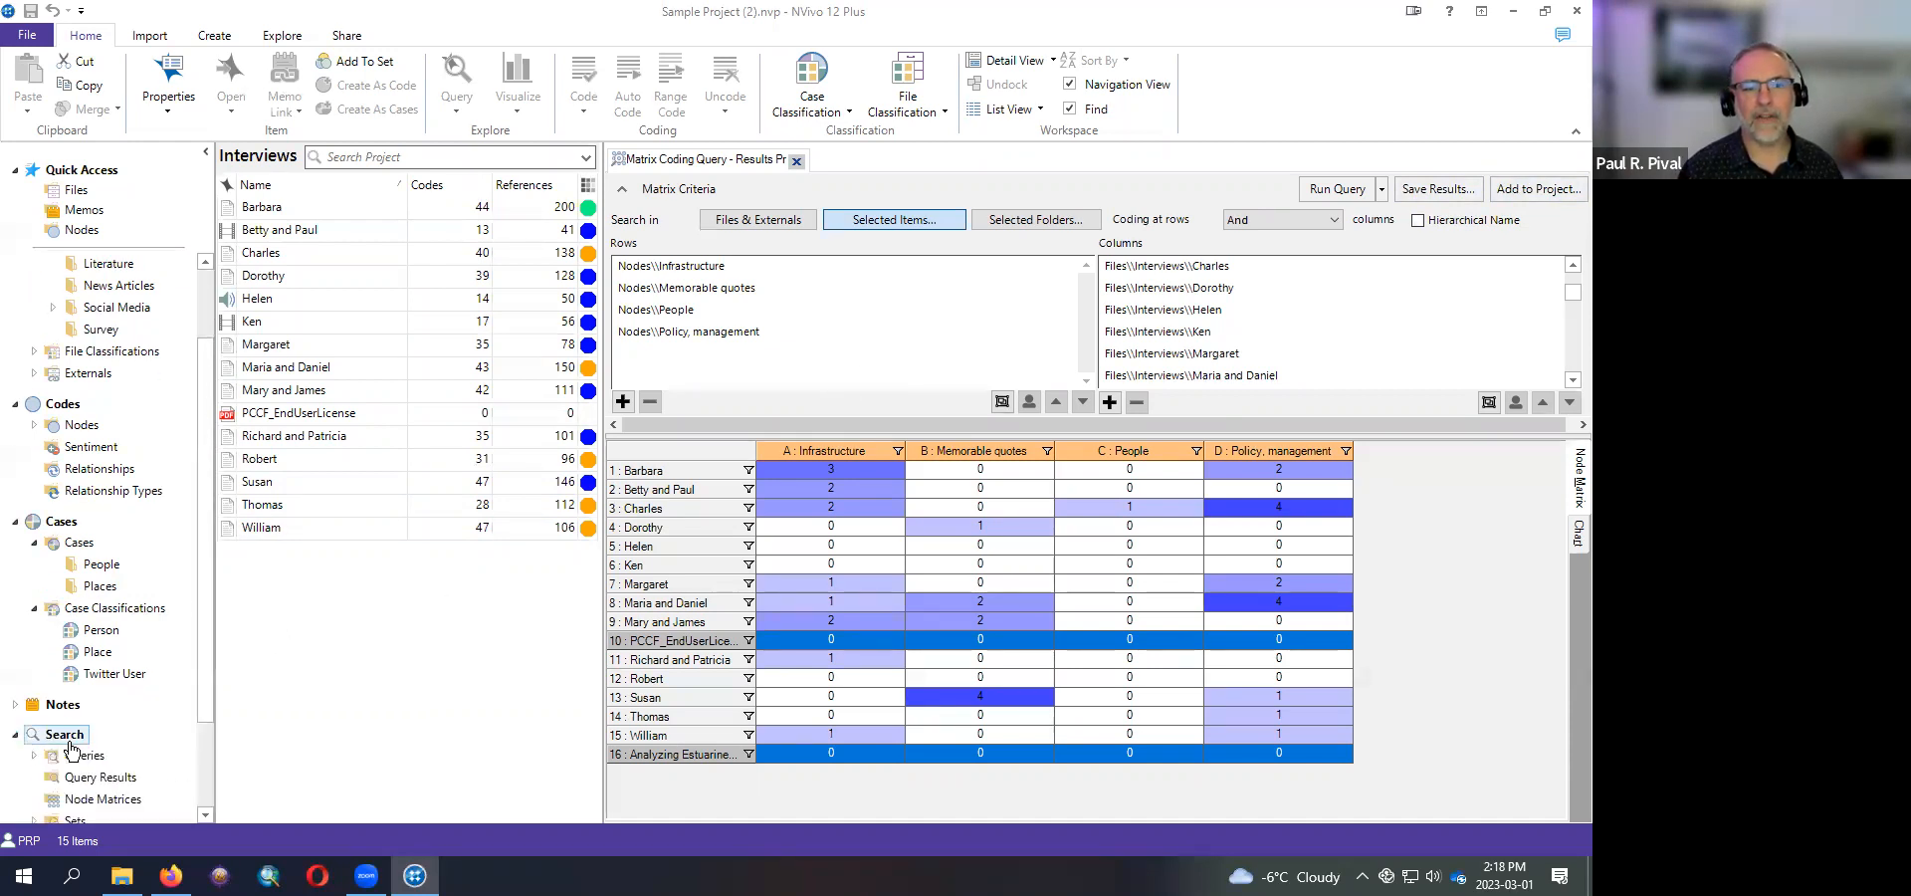
pyautogui.moveTo(205, 653); pyautogui.dragTo(201, 756)
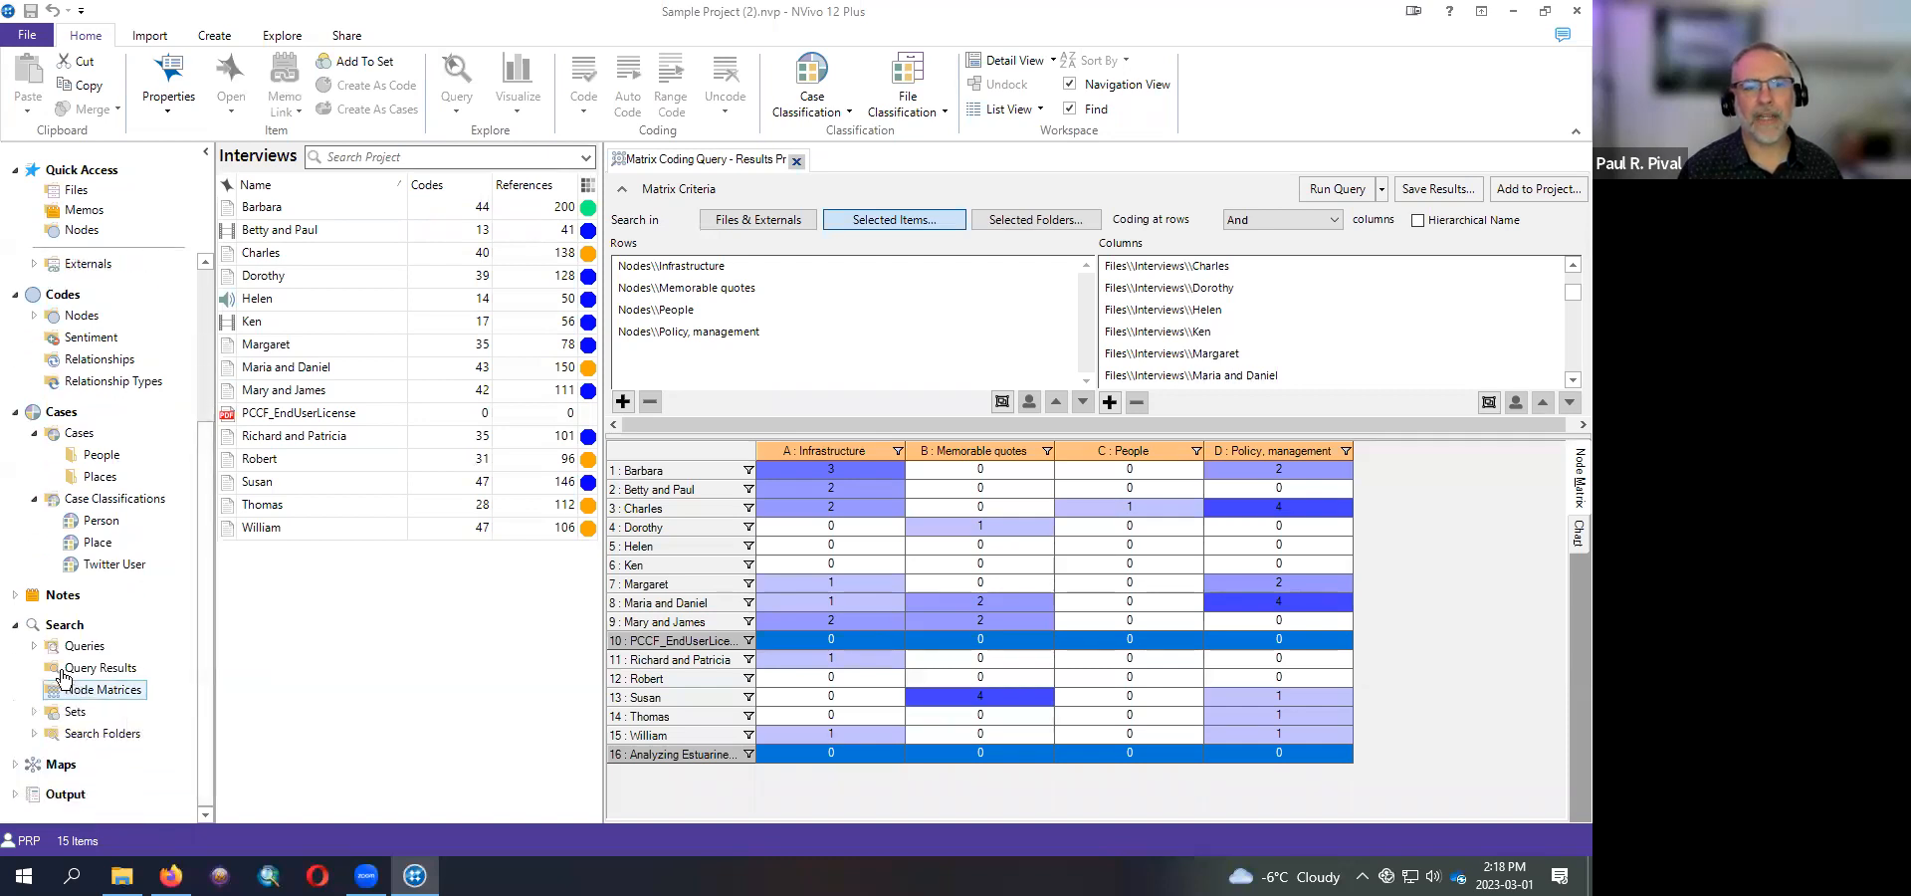
pyautogui.click(34, 645)
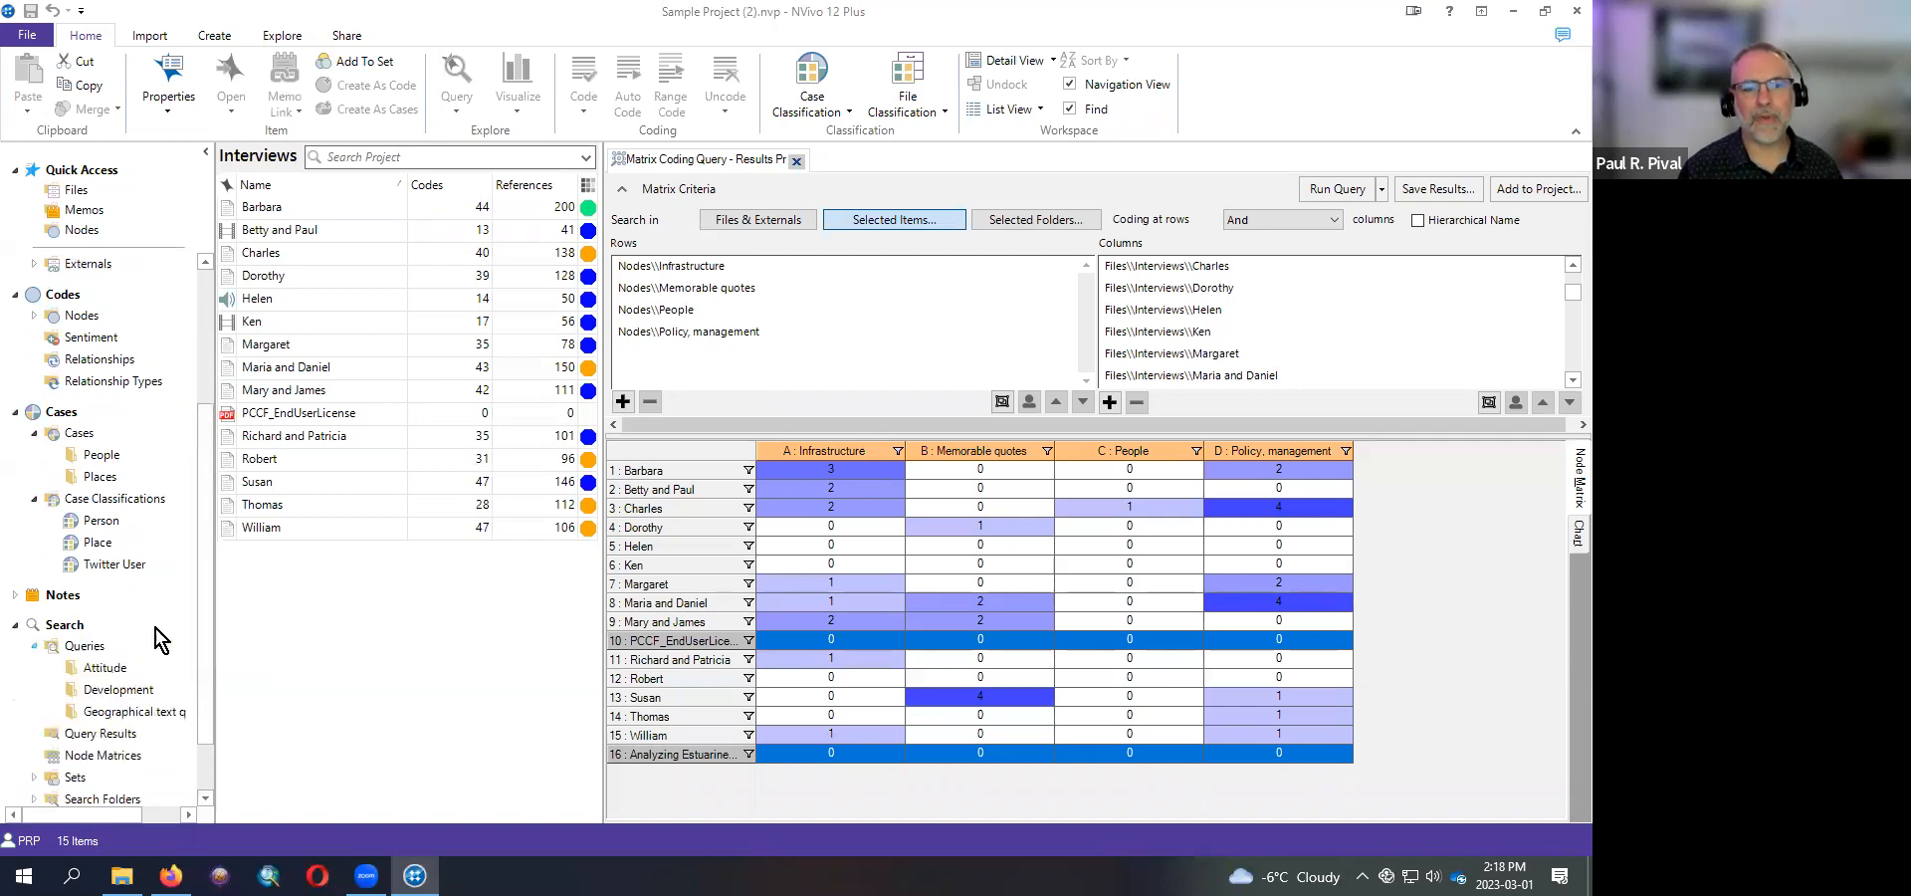
pyautogui.click(84, 645)
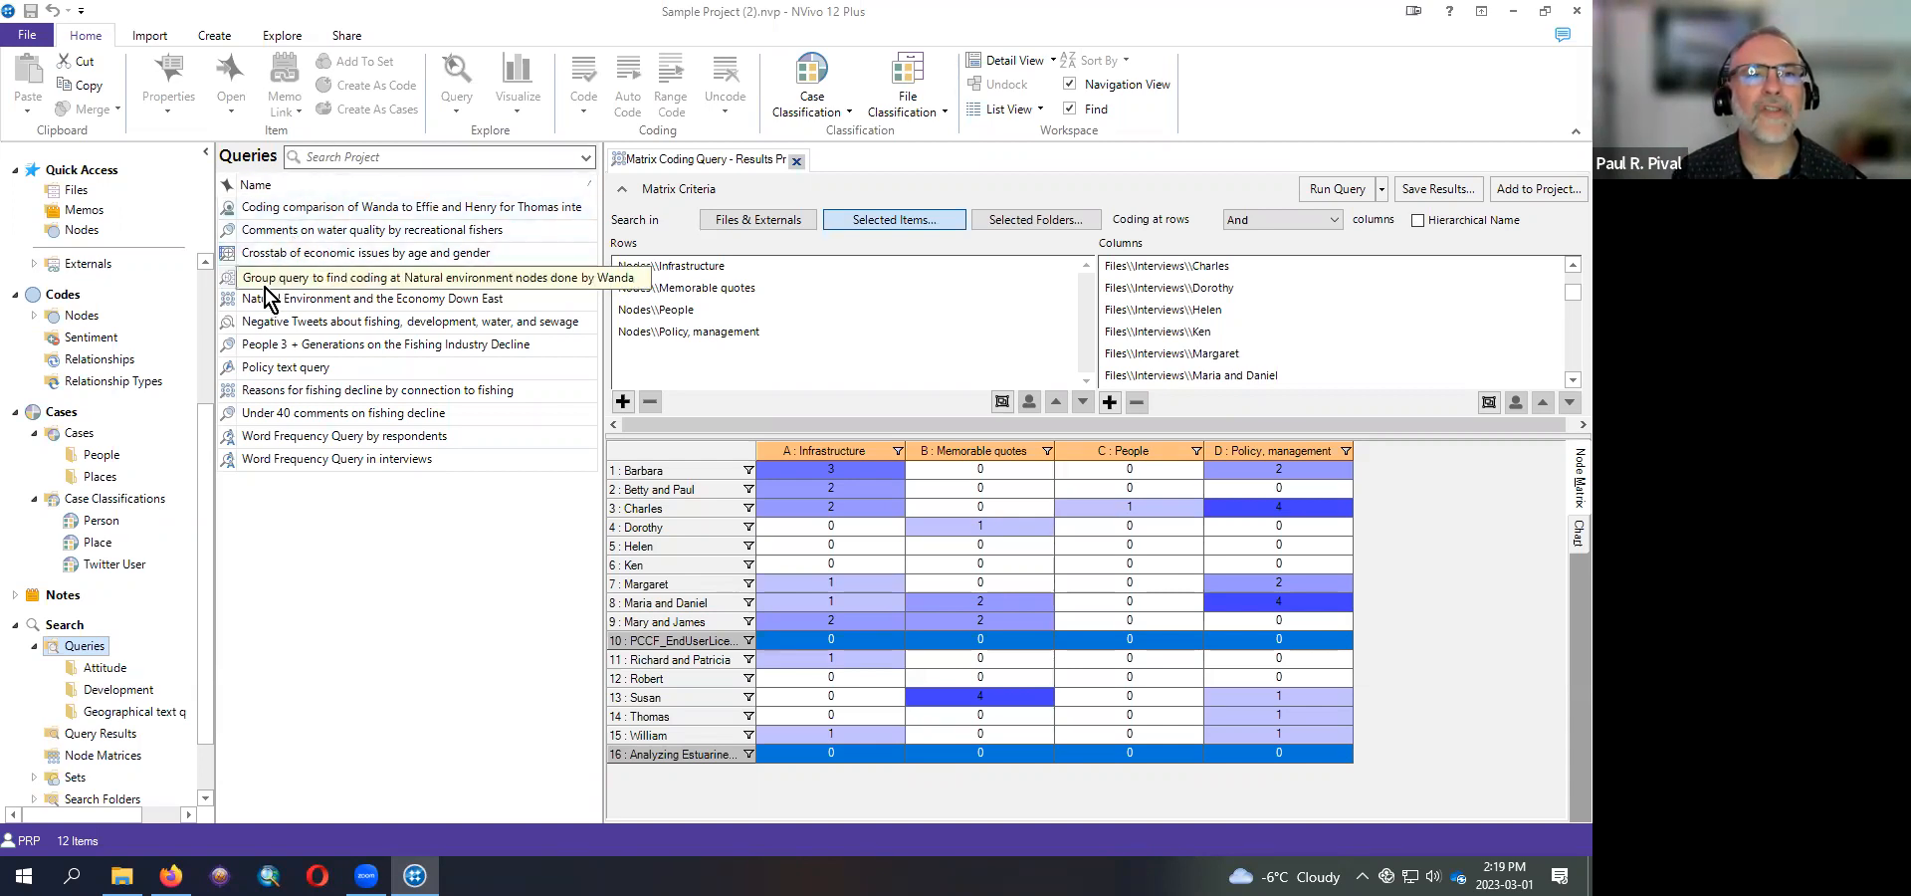
pyautogui.click(295, 572)
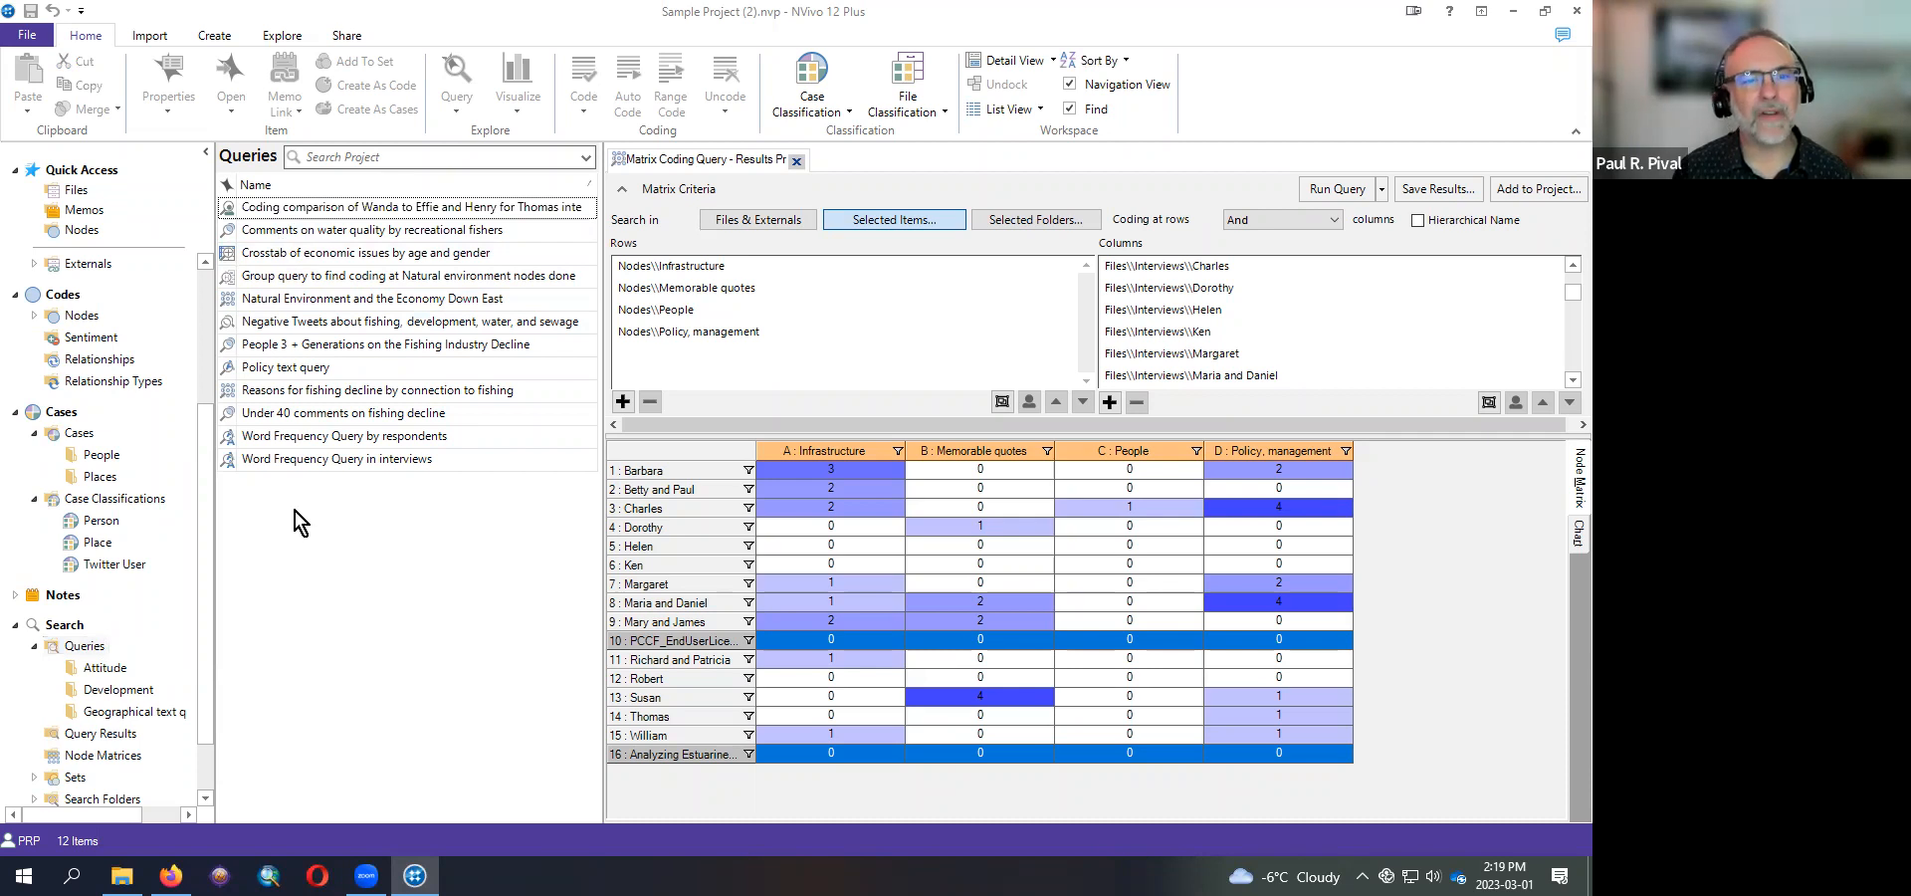
# - Open the saved Natural Environment and the Economy Down East matrix query and shade its result cells blue
pyautogui.doubleClick(334, 299)
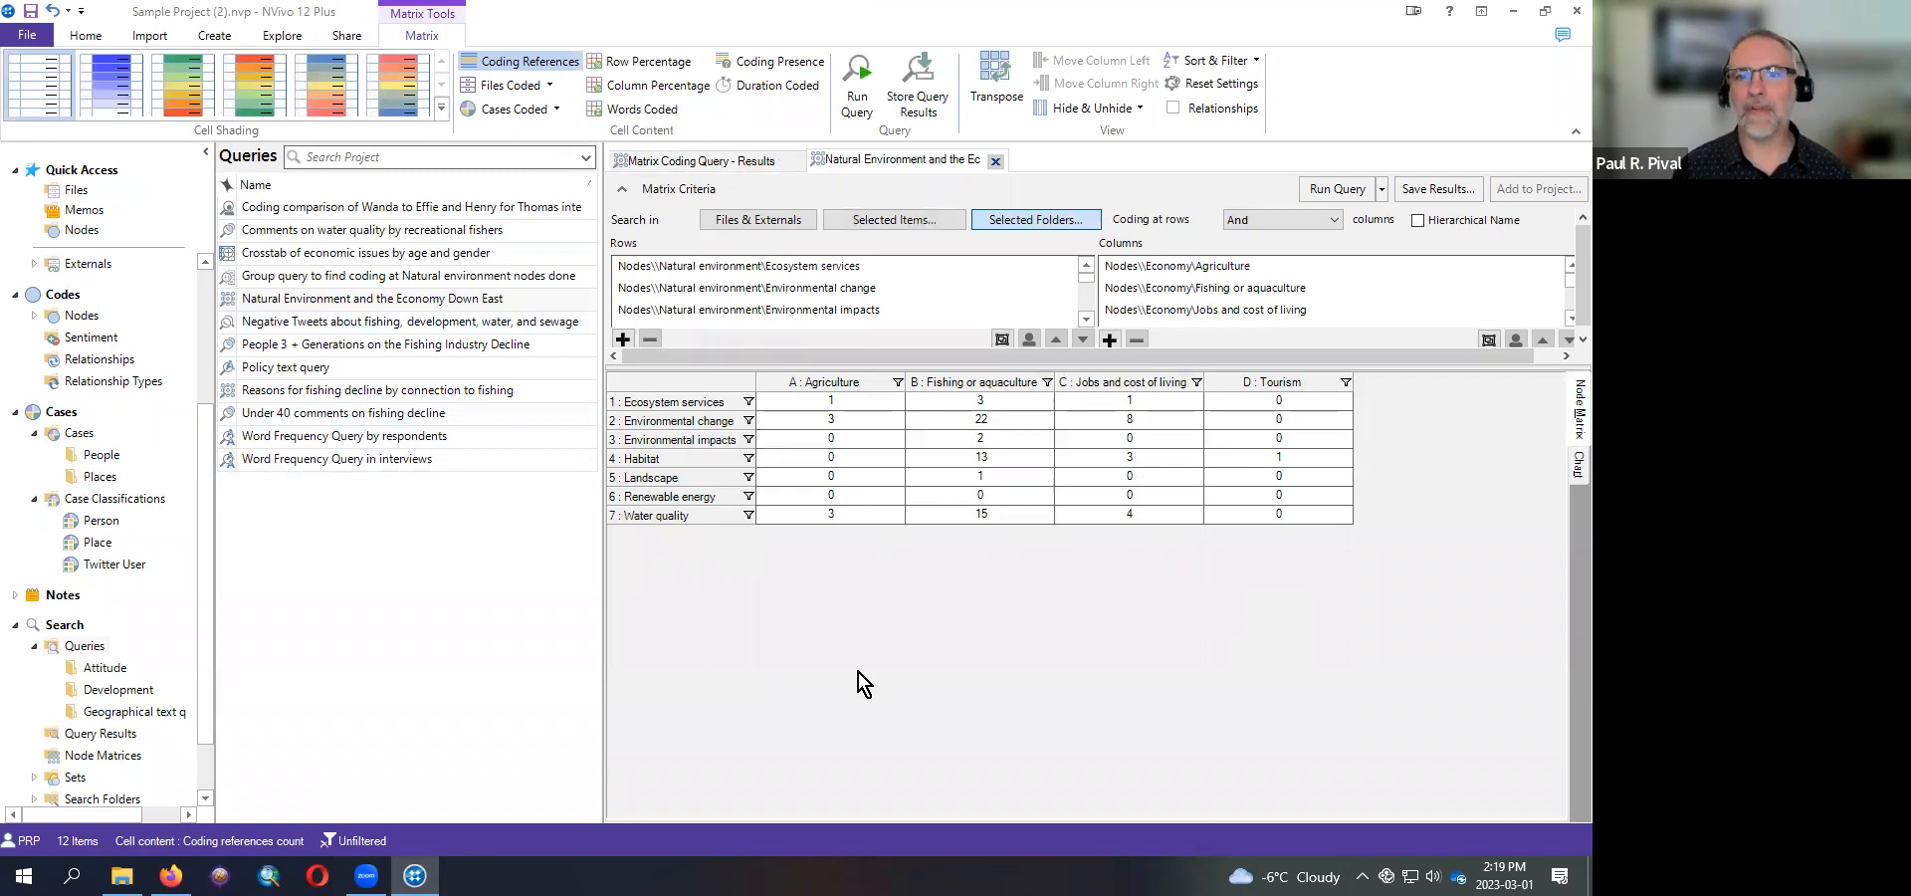
pyautogui.click(104, 93)
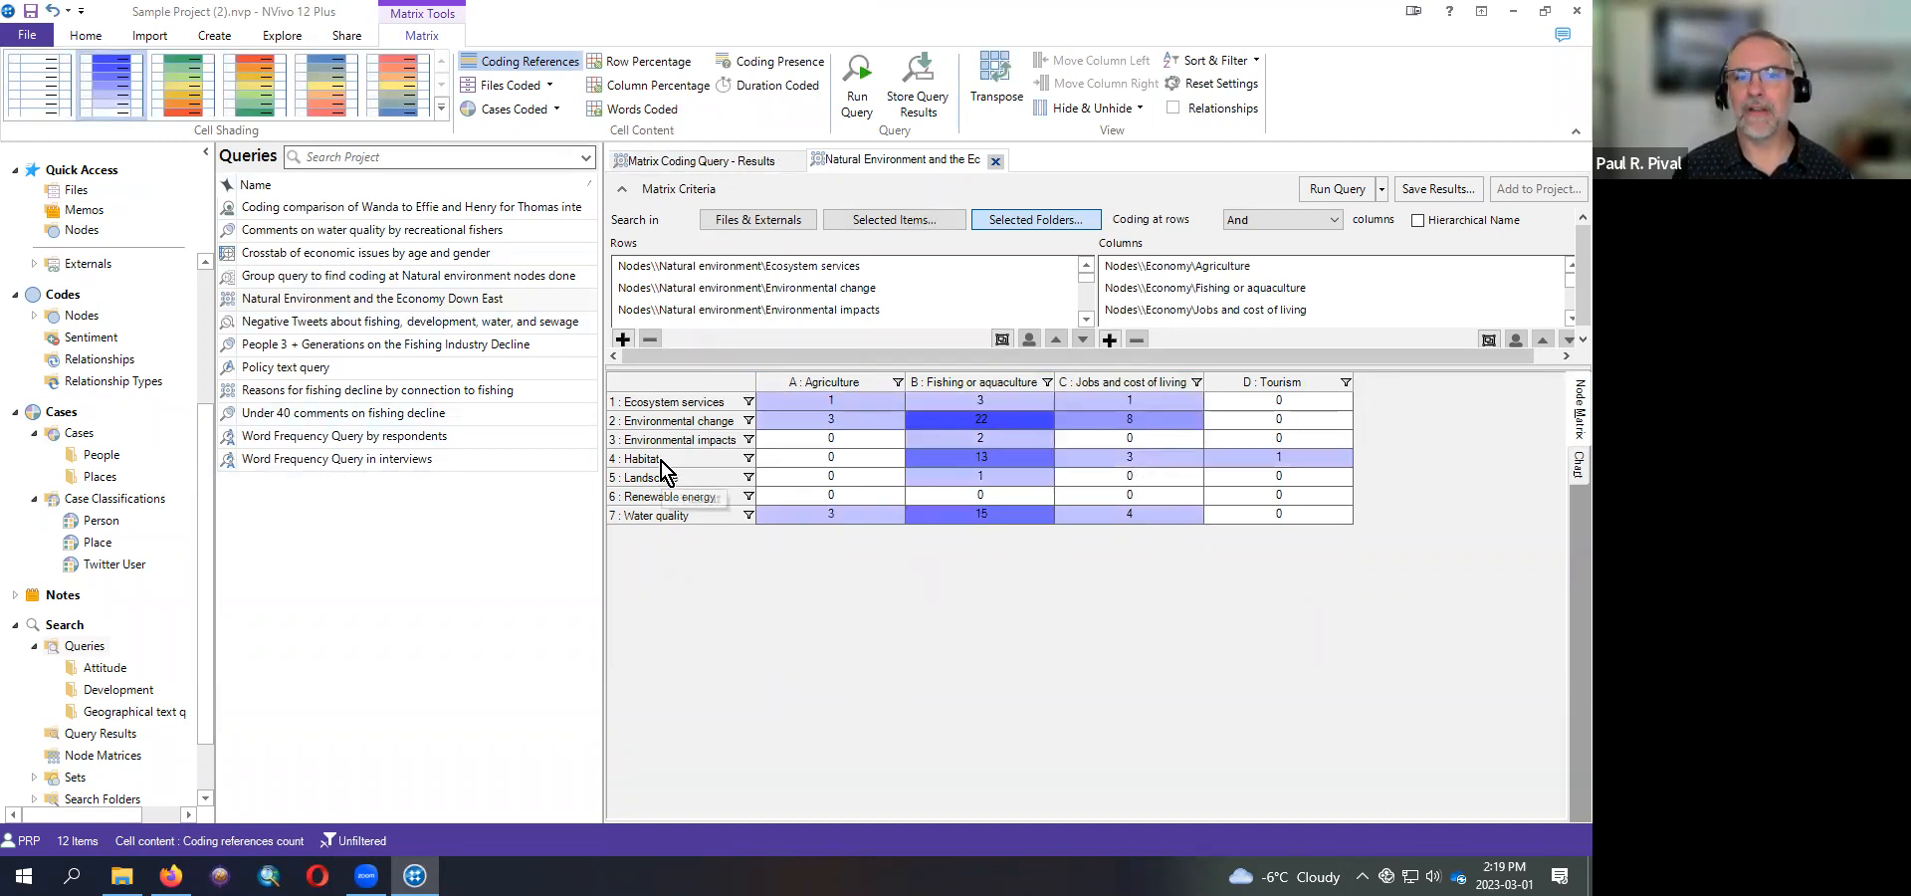
# - Open the coded references where Habitat meets Fishing or aquaculture and read through the source excerpts
pyautogui.doubleClick(981, 456)
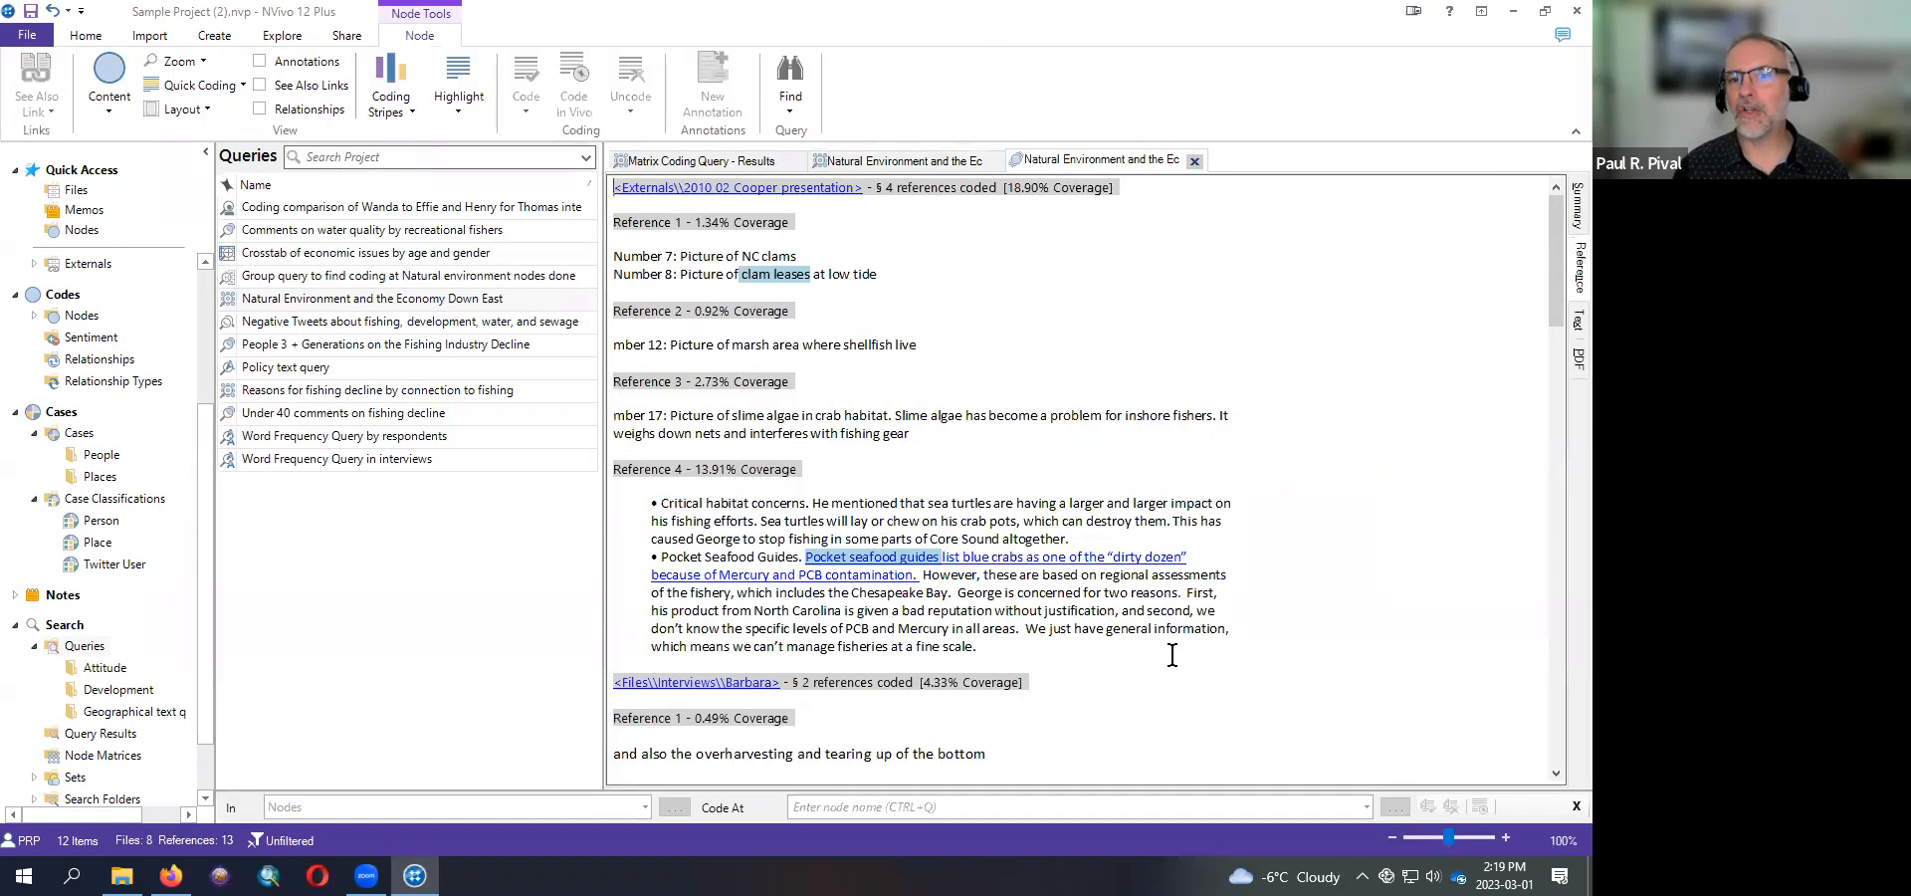
pyautogui.scroll(-20, 1170, 667)
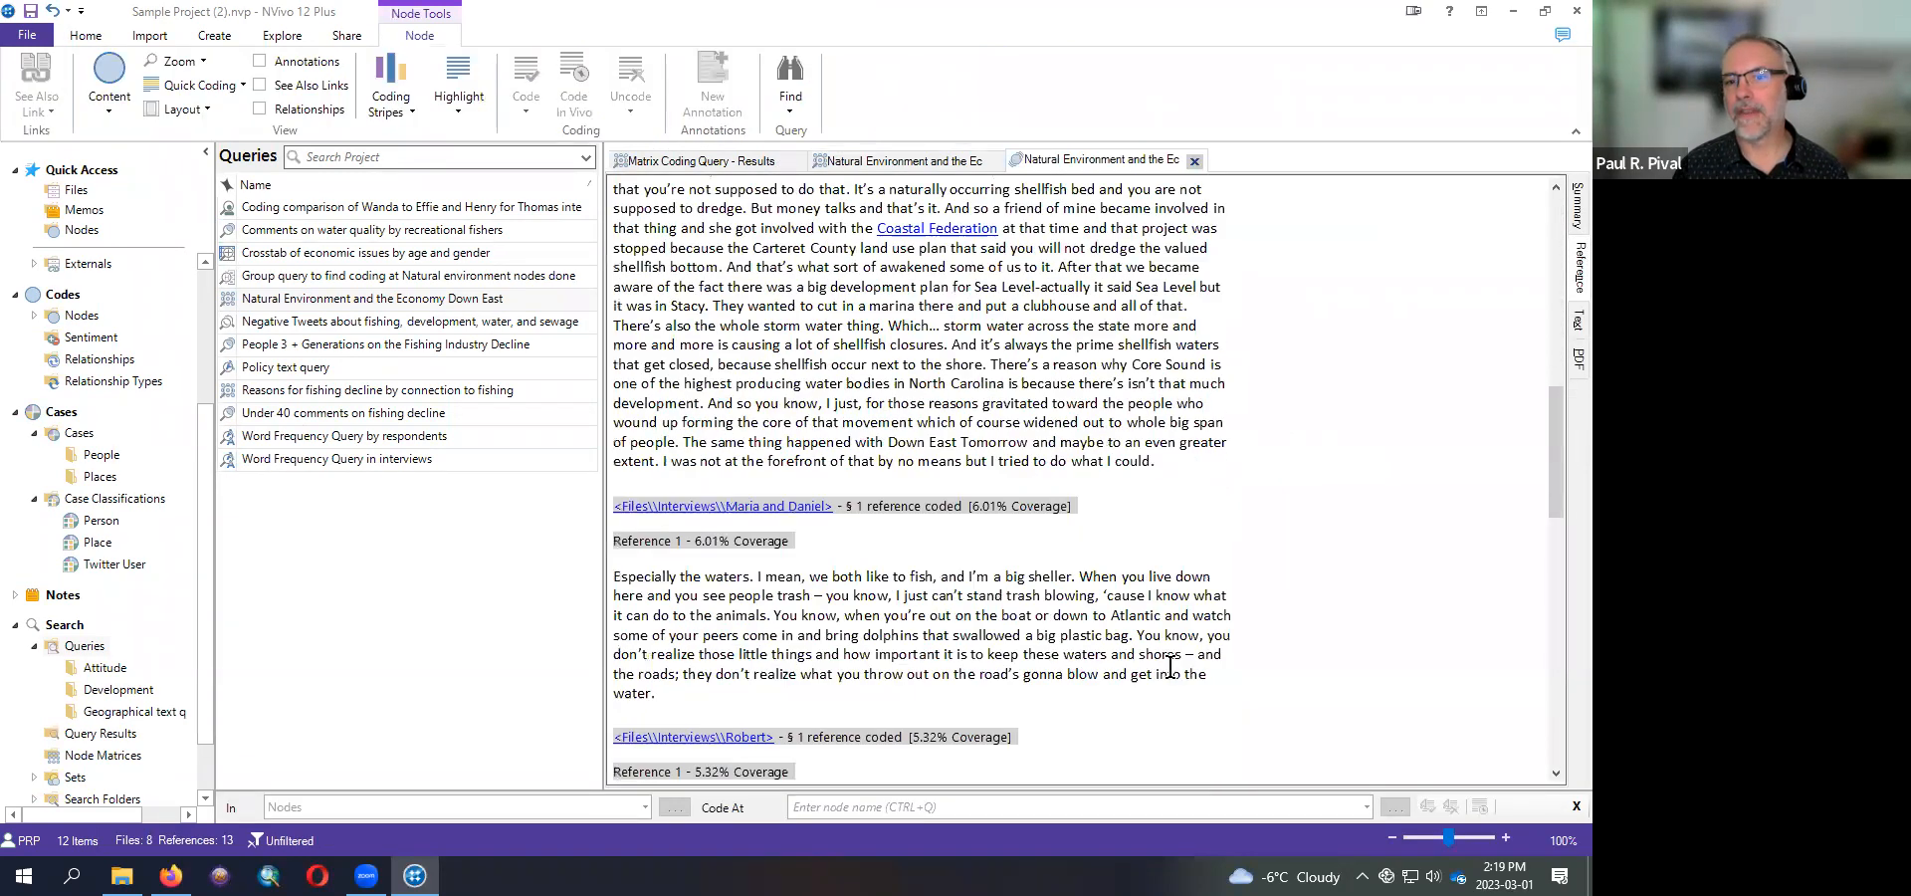
pyautogui.scroll(-5, 1170, 667)
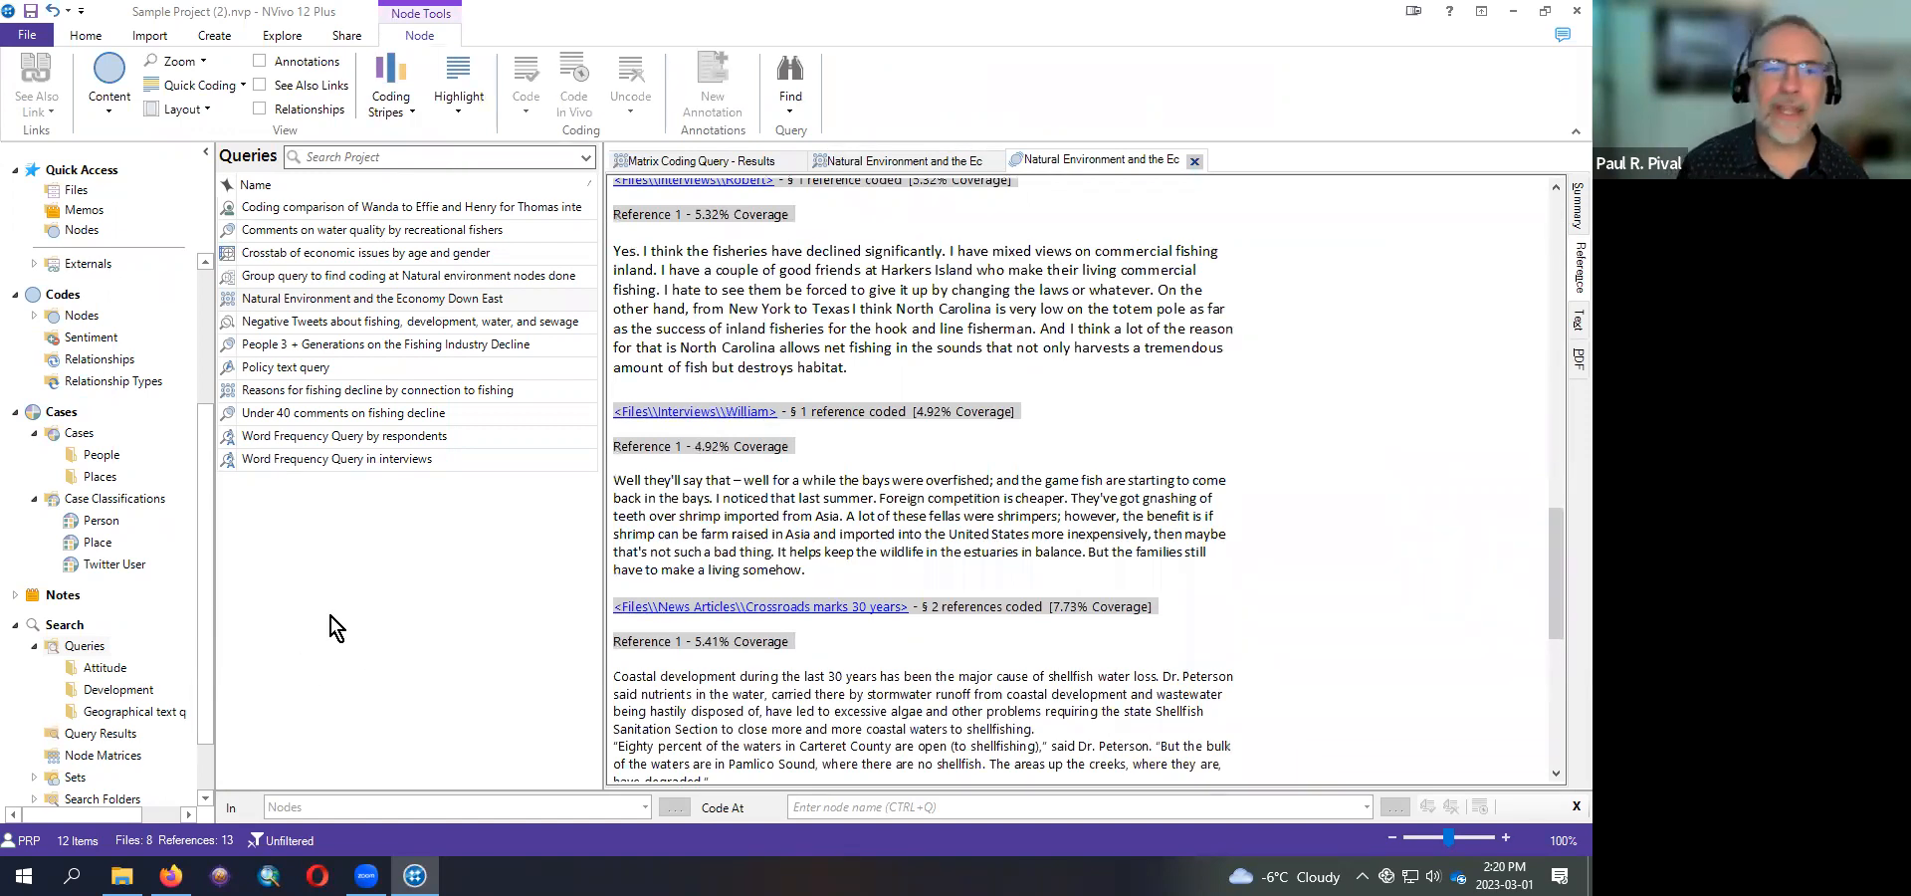
pyautogui.click(390, 547)
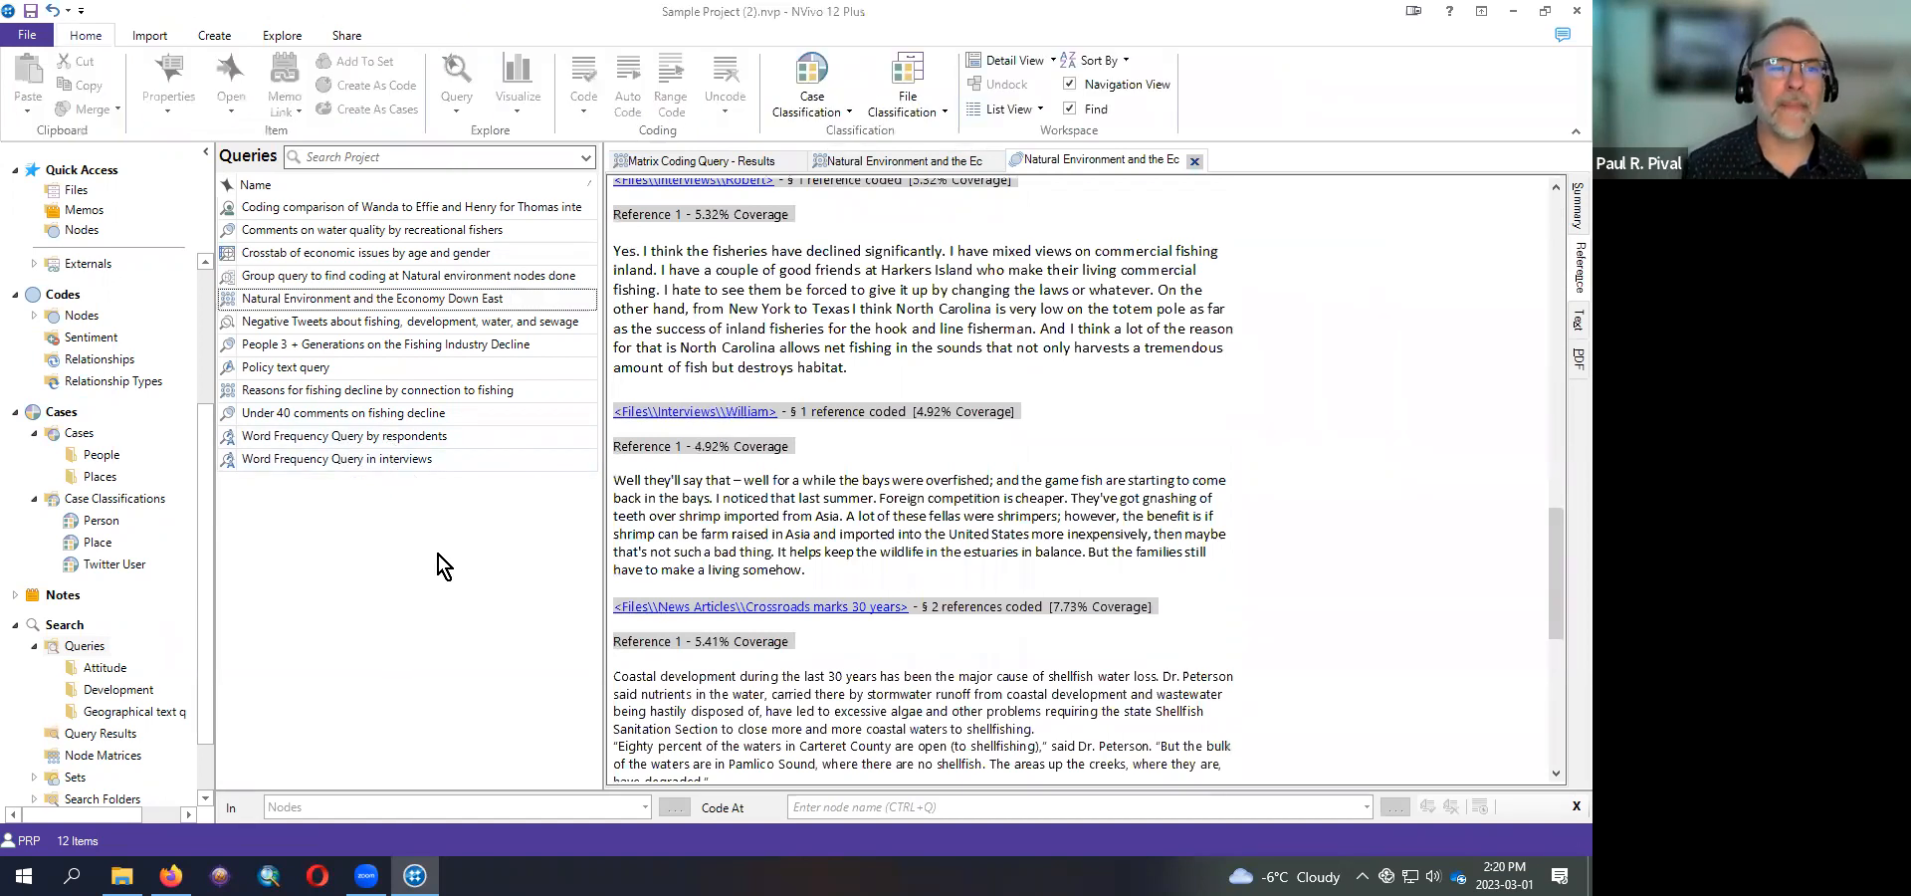
# - Import Ad340-Focus_Group_Transcript_Make-Up.docx from the Workshops folder into the top-level Files, keeping its default document properties
pyautogui.click(80, 191)
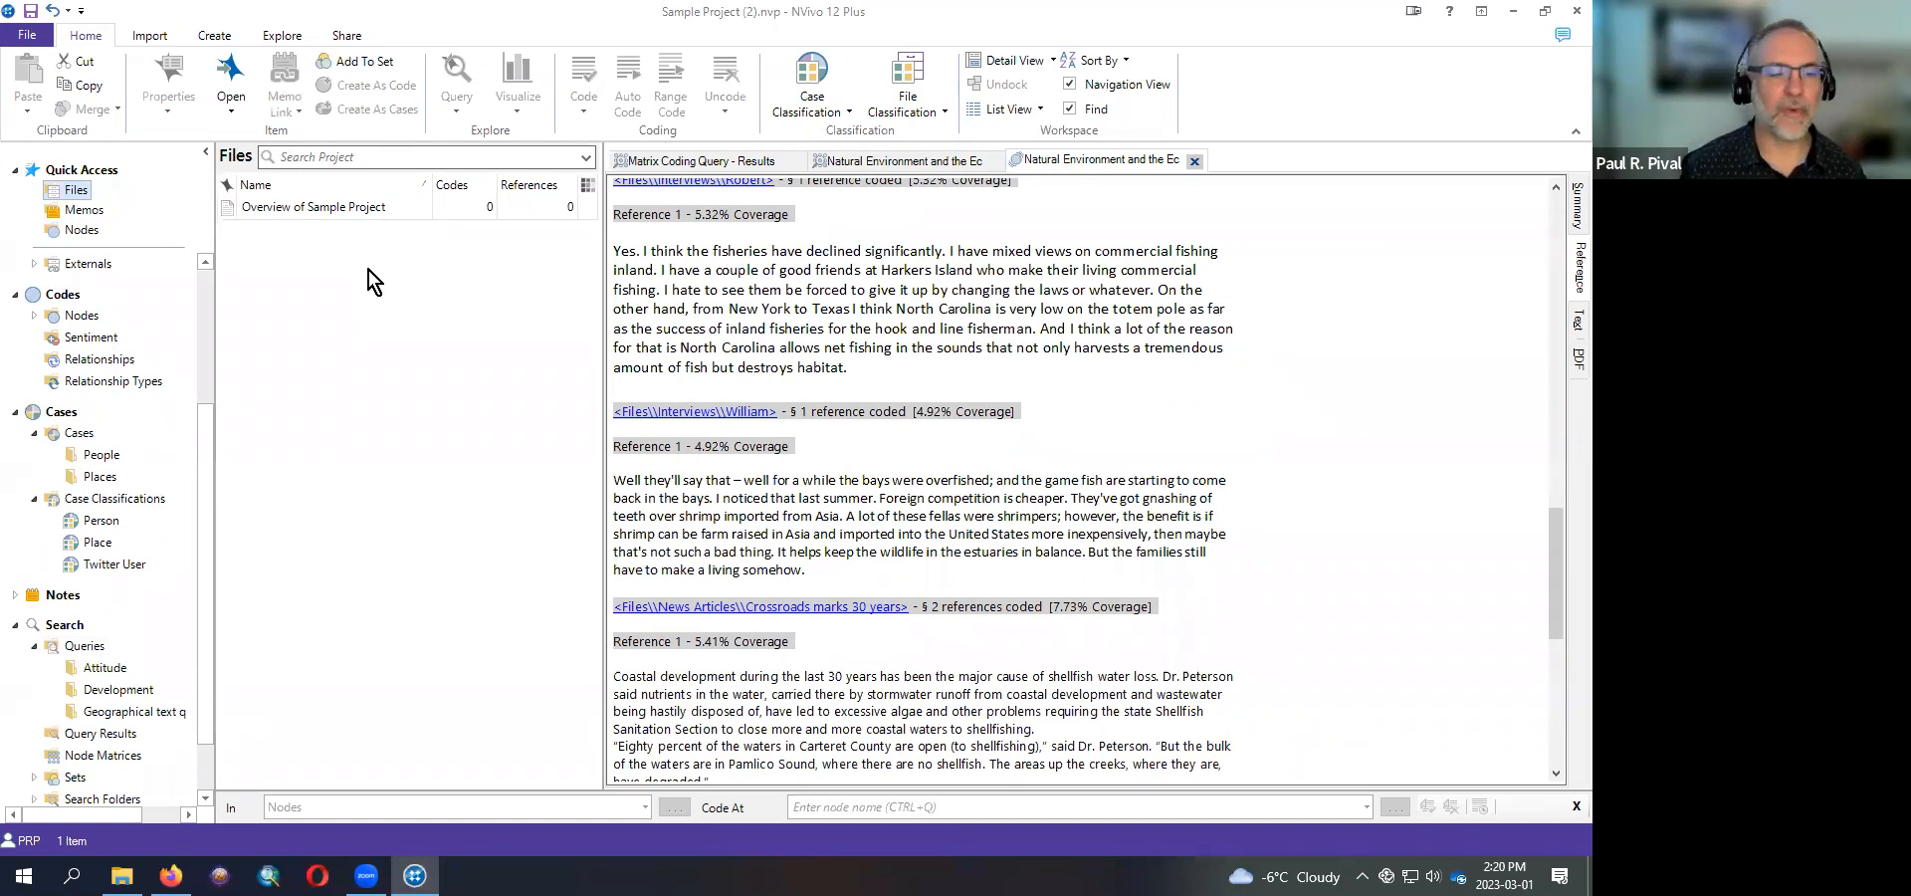
pyautogui.click(121, 876)
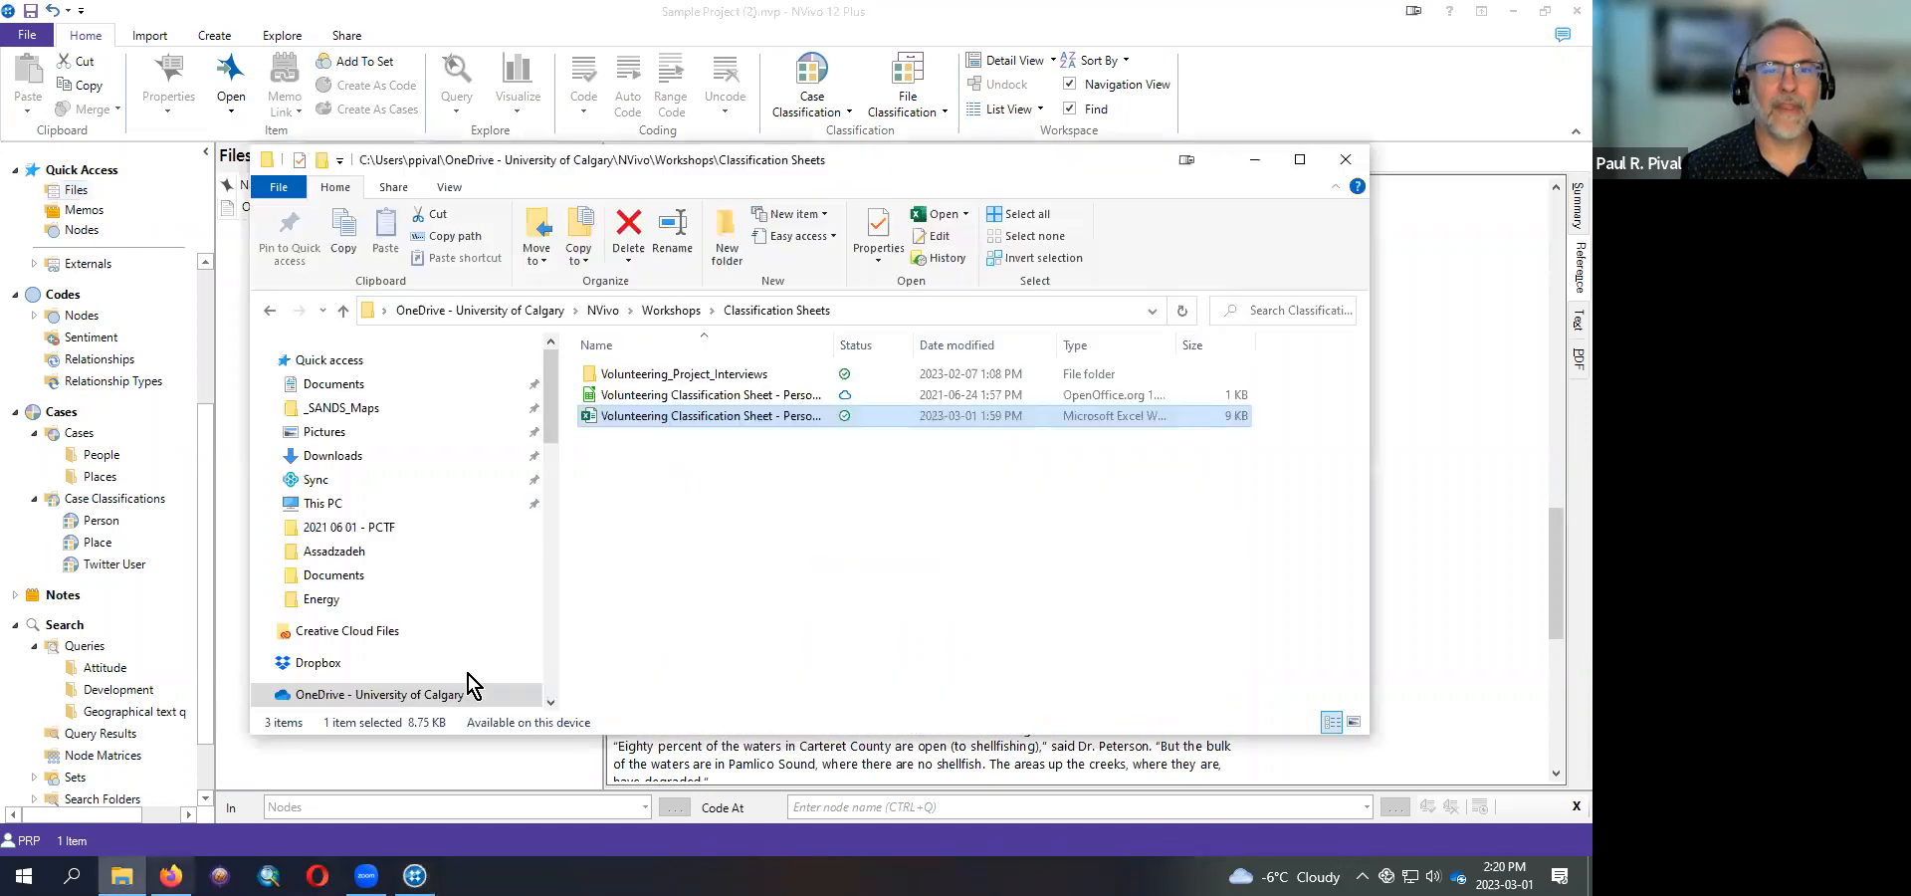
pyautogui.click(678, 313)
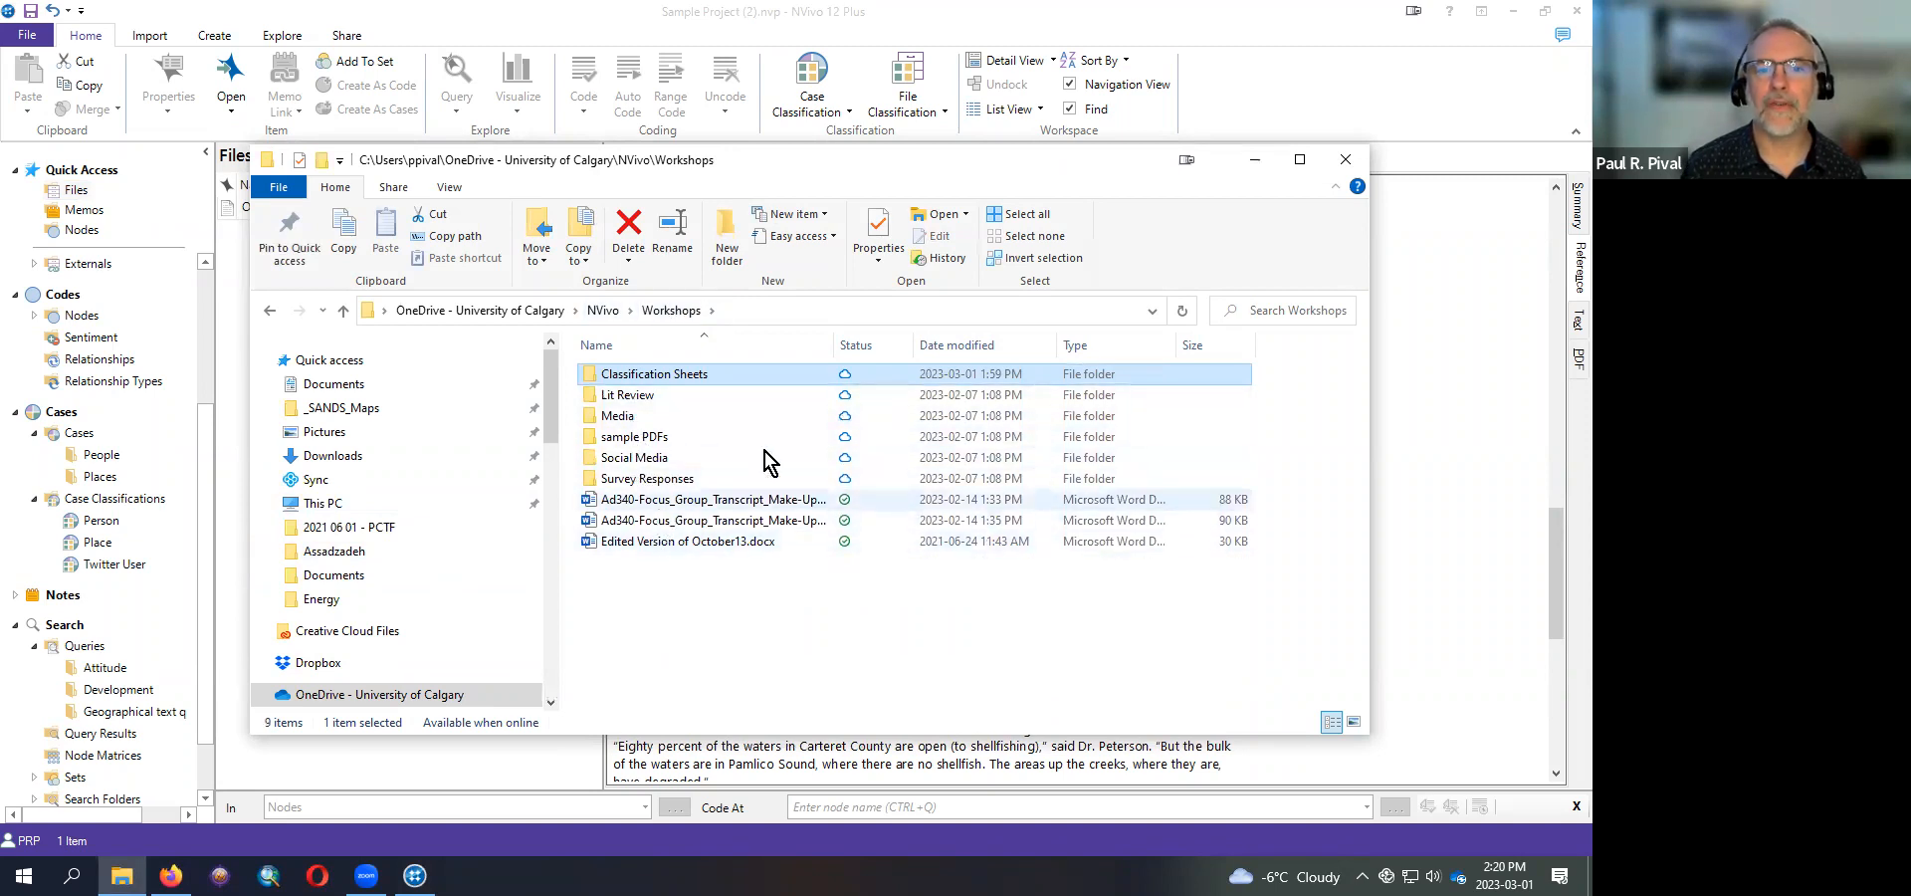
pyautogui.moveTo(834, 348); pyautogui.dragTo(1061, 349)
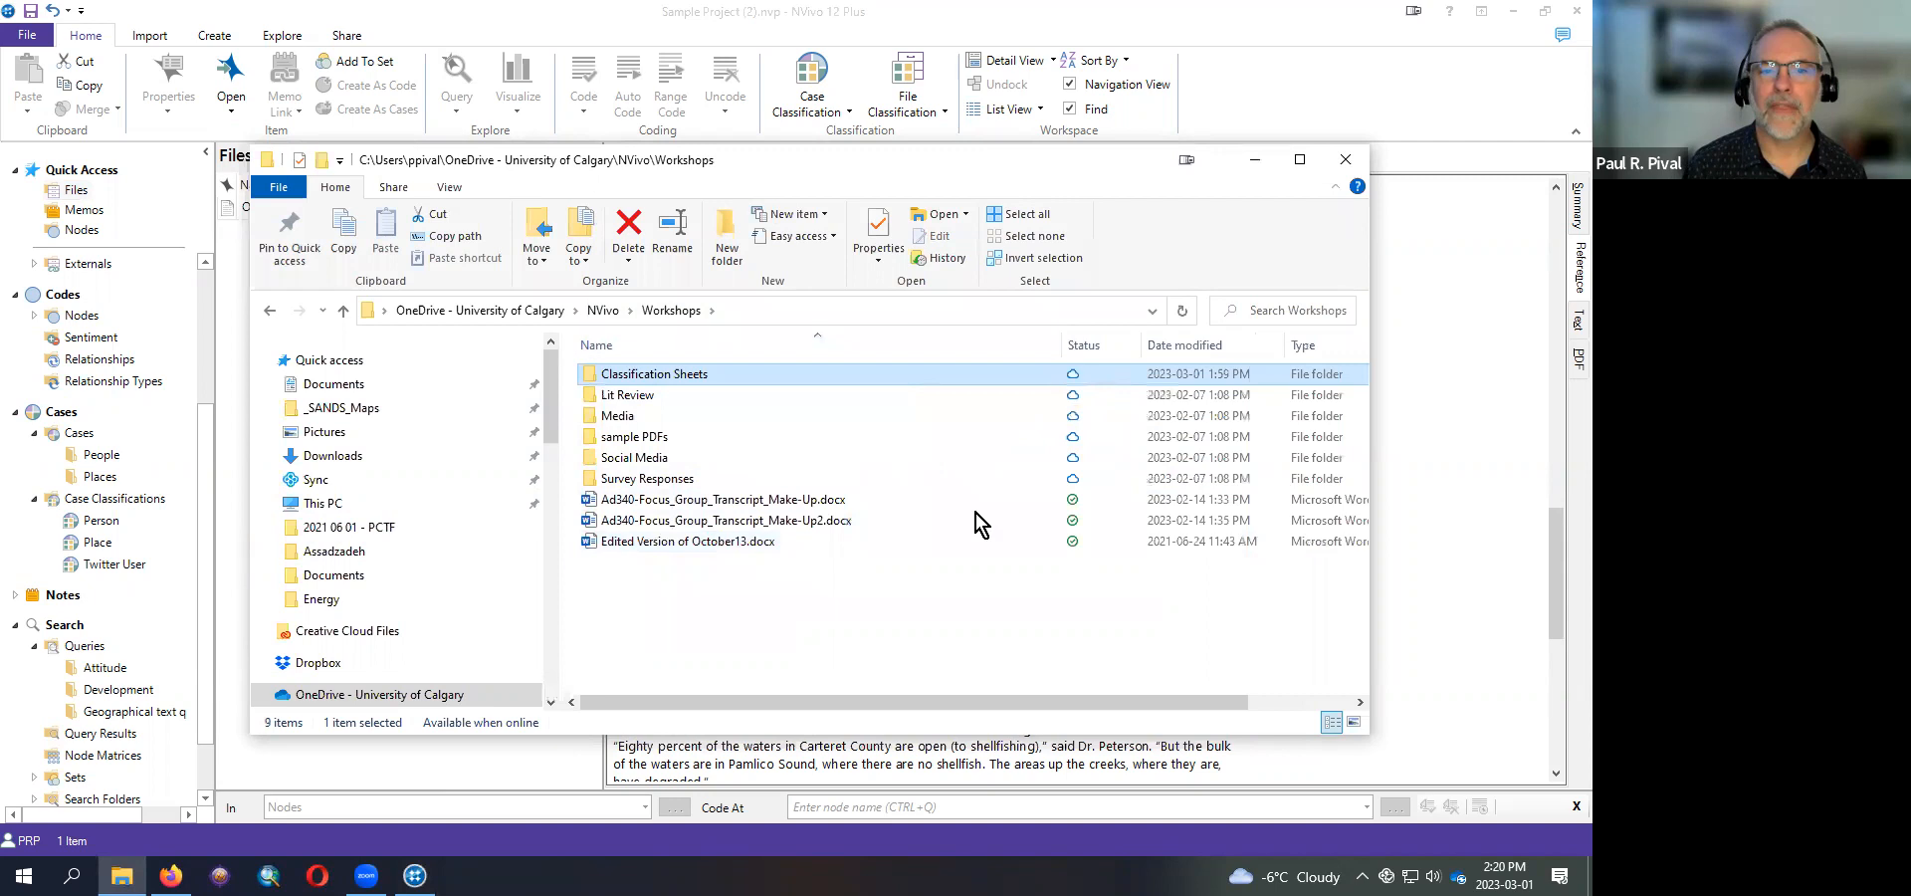
pyautogui.click(694, 500)
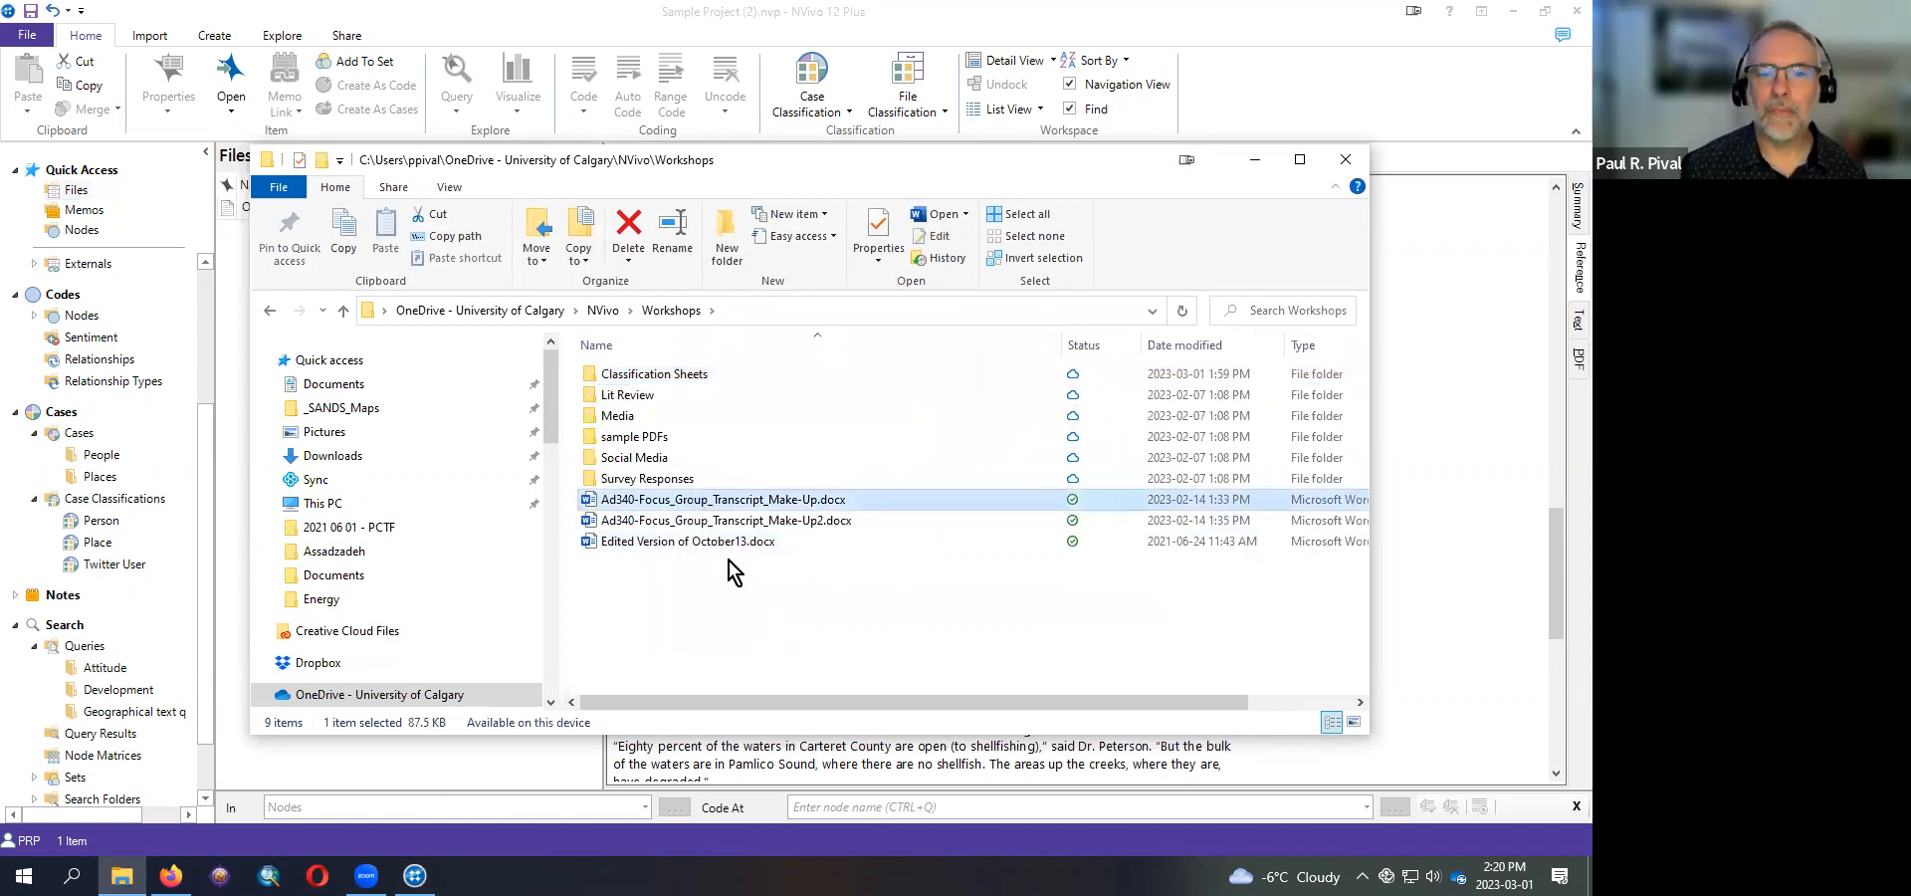
pyautogui.moveTo(448, 161); pyautogui.dragTo(803, 163)
pyautogui.moveTo(1026, 503); pyautogui.dragTo(402, 438)
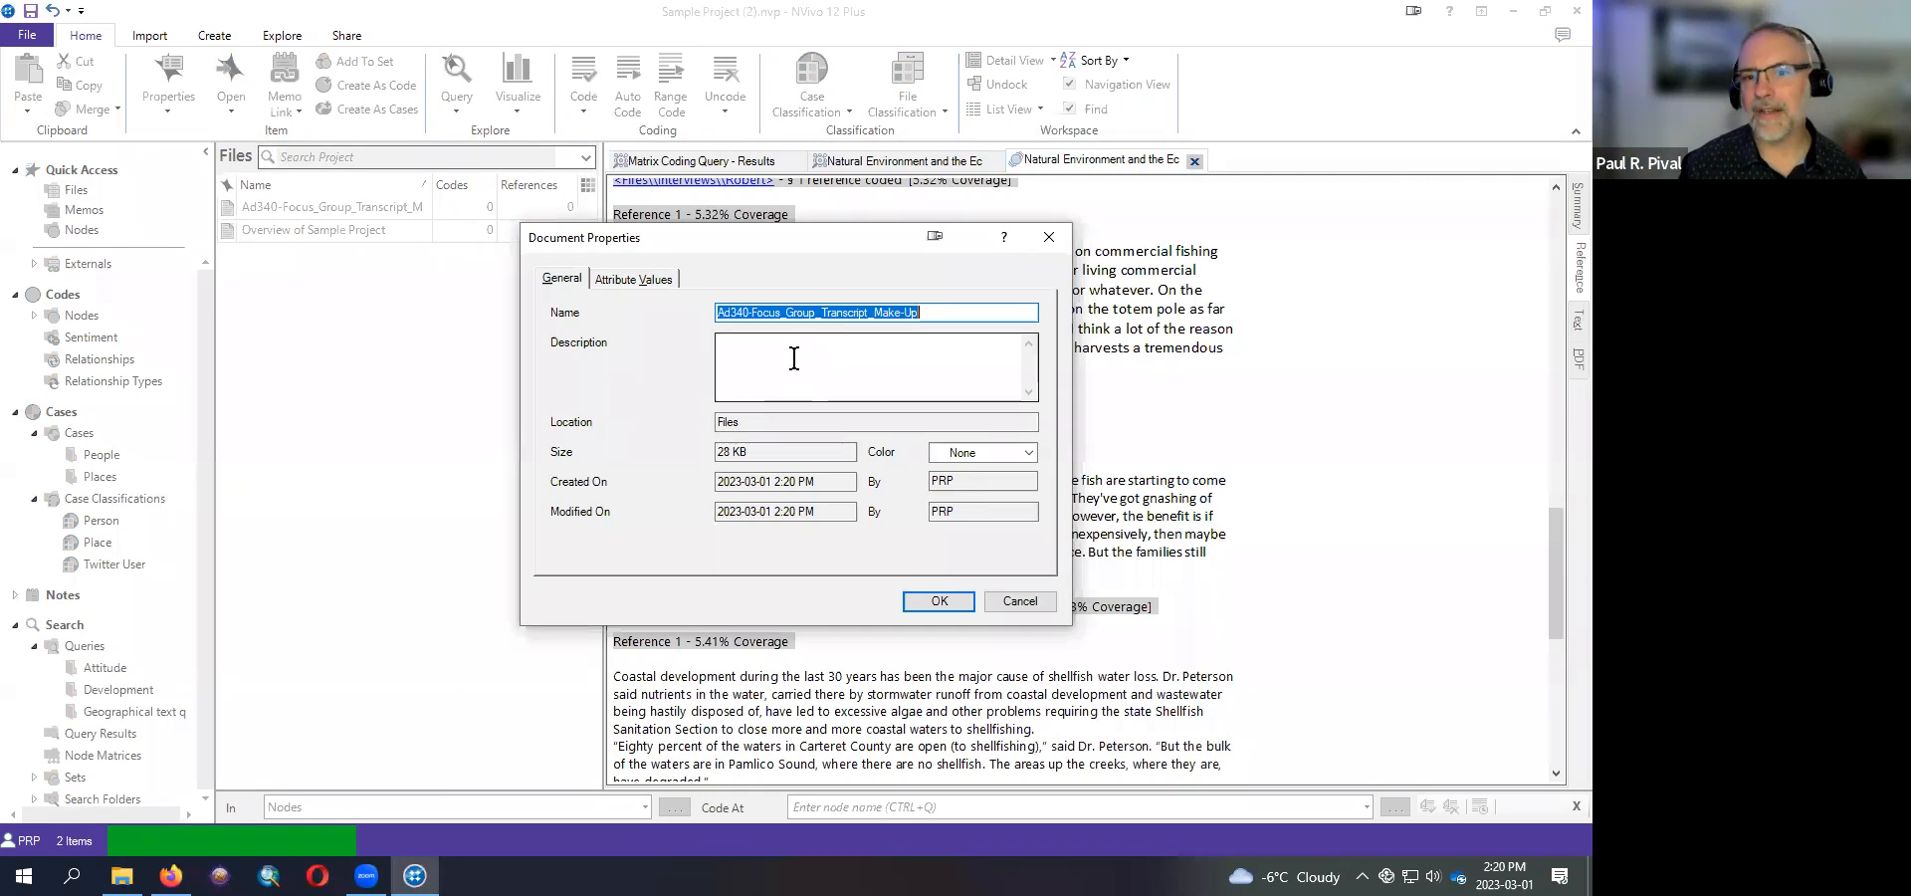
pyautogui.click(920, 600)
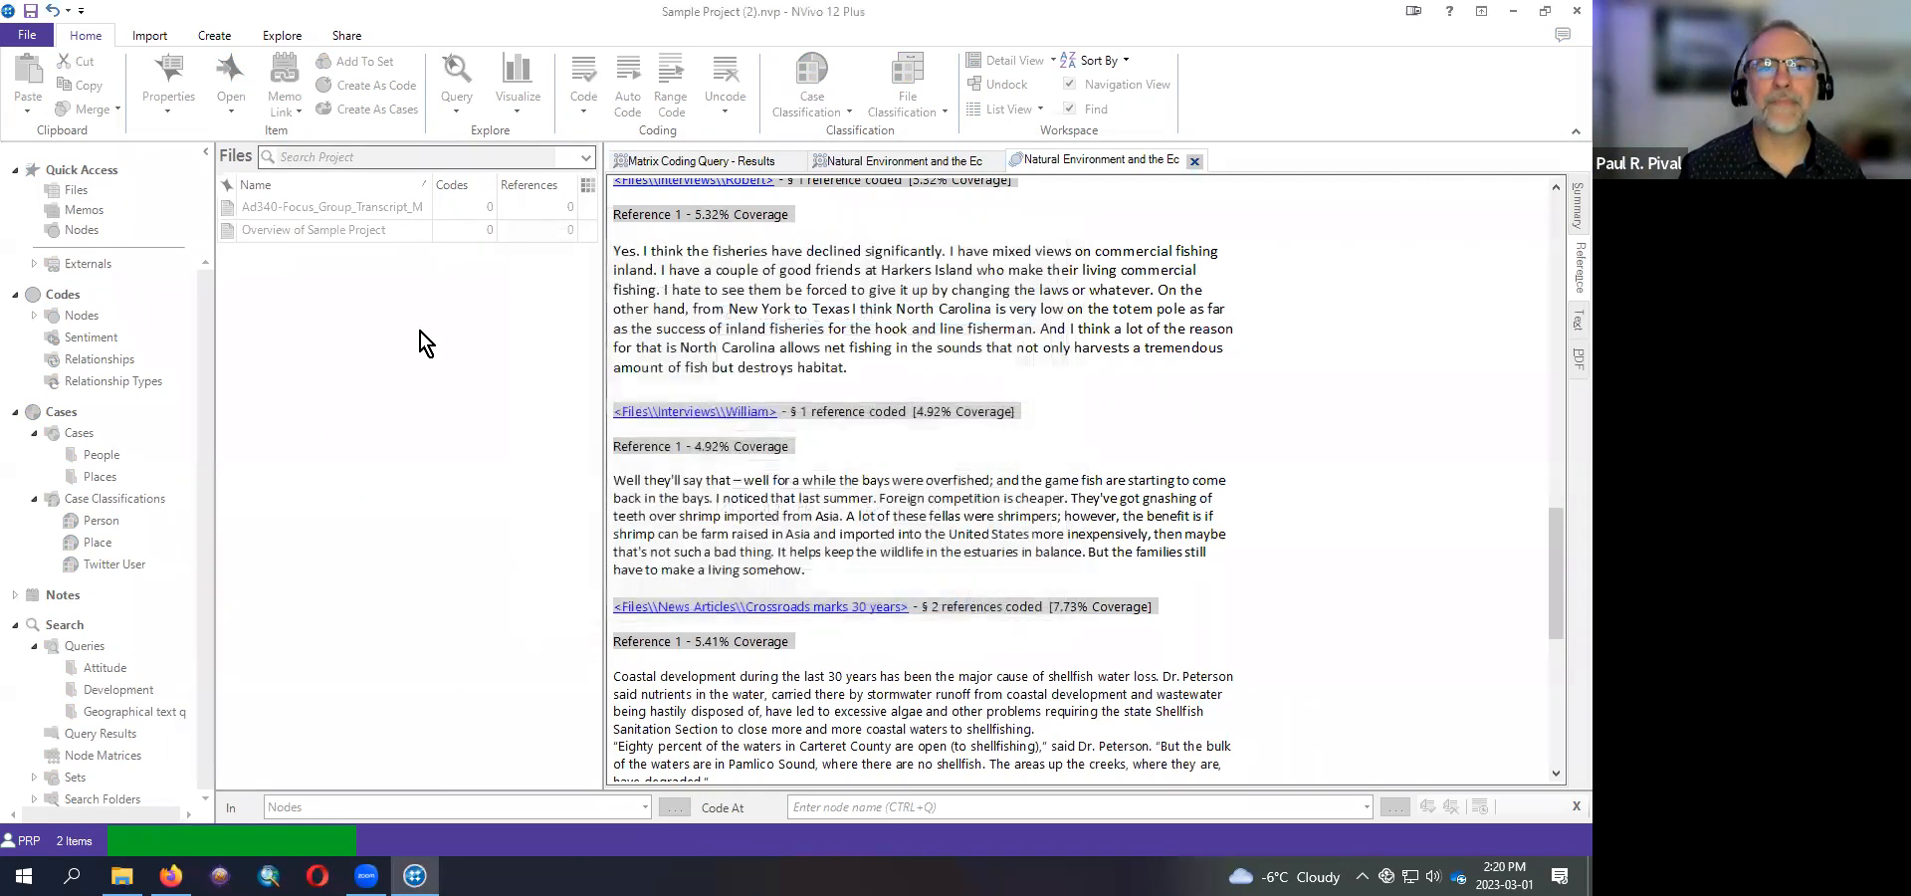
# - Open the imported focus group transcript and compare the participant code list with the speaker labels in the Warm up section
pyautogui.doubleClick(302, 209)
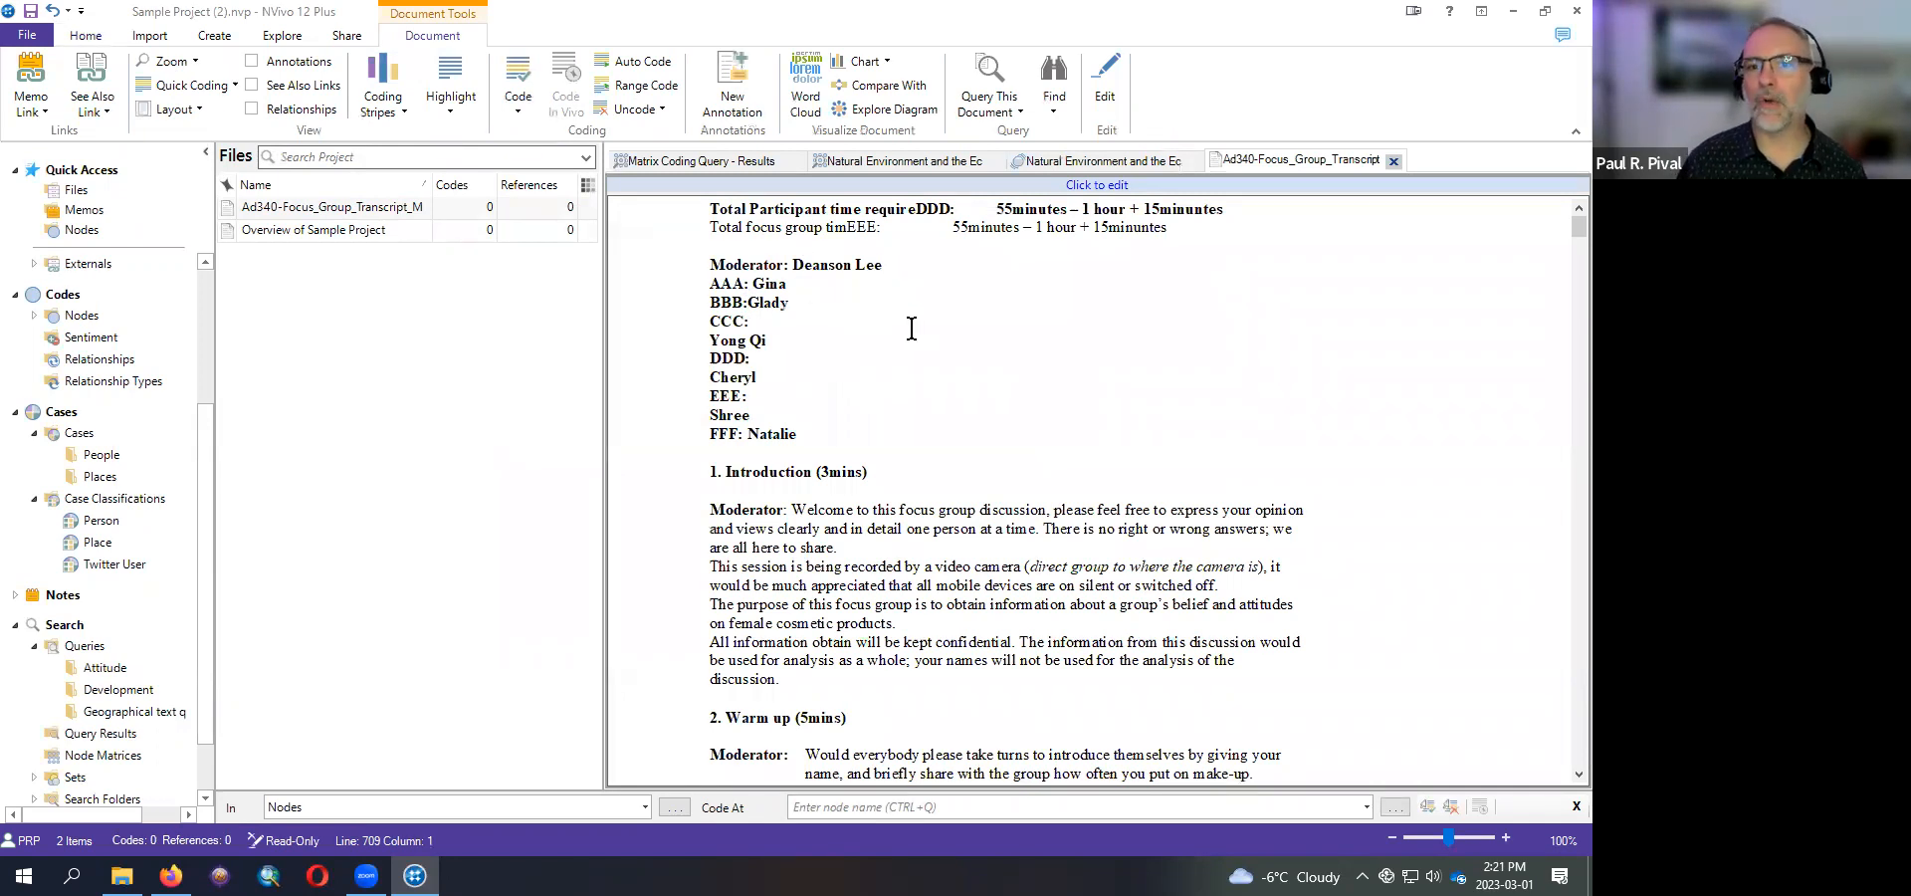
pyautogui.moveTo(789, 288); pyautogui.dragTo(738, 289)
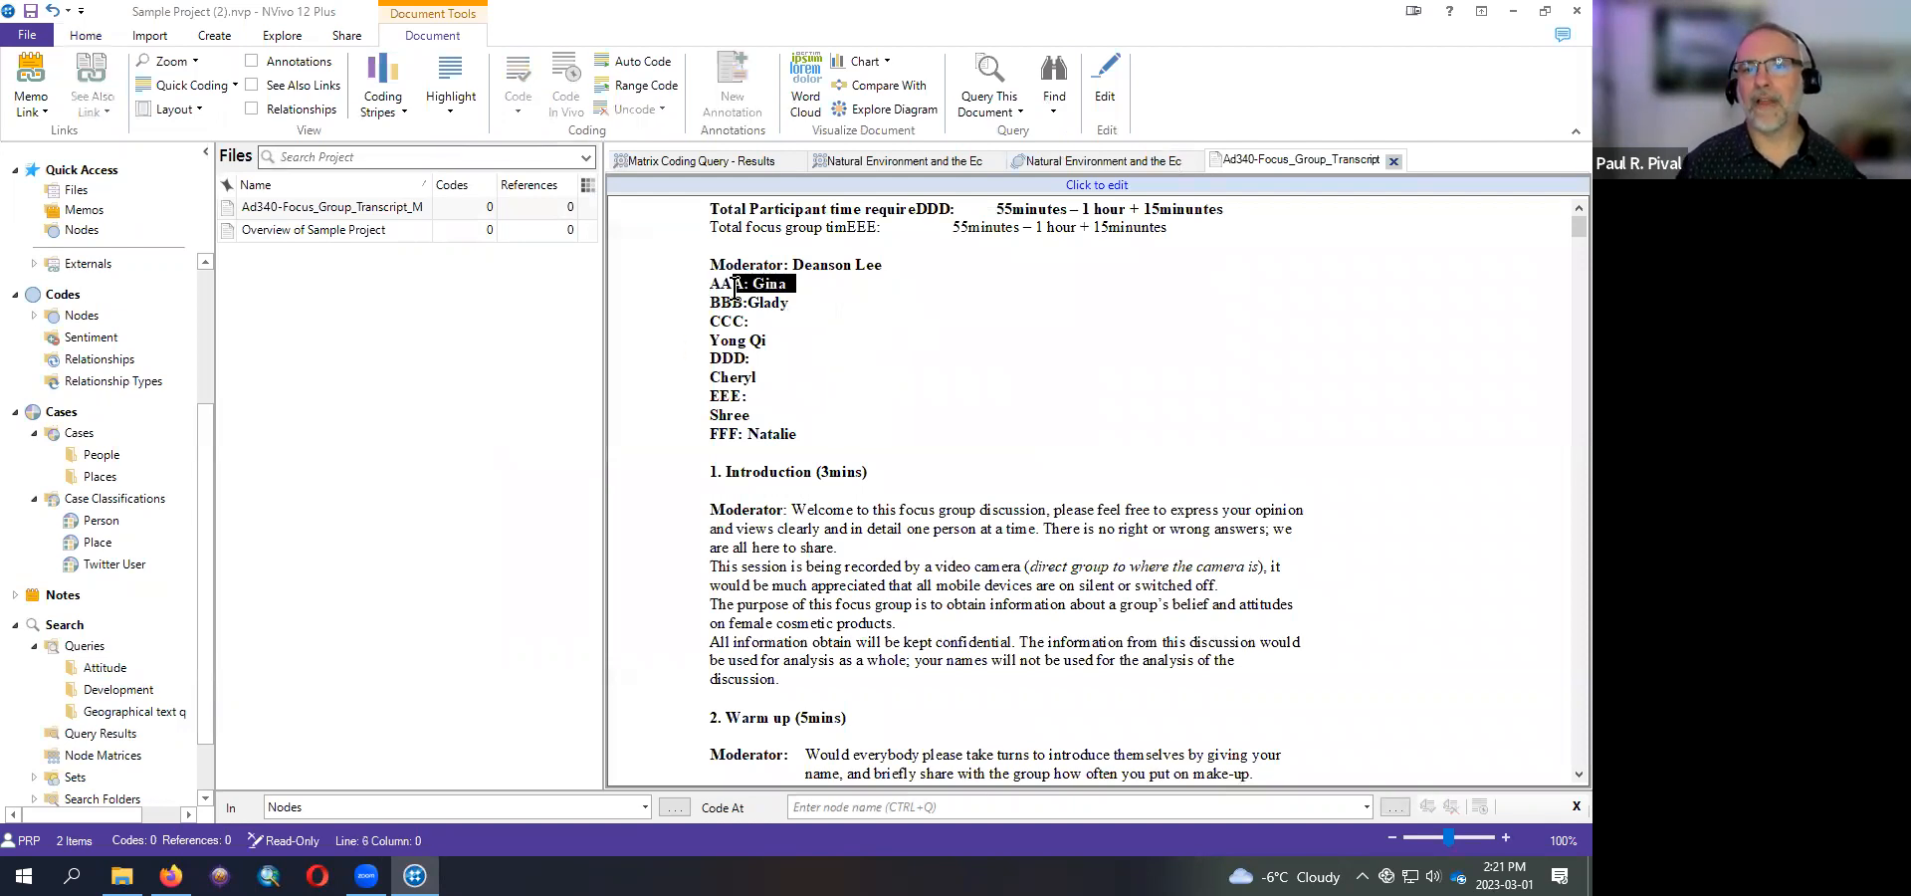
pyautogui.click(793, 286)
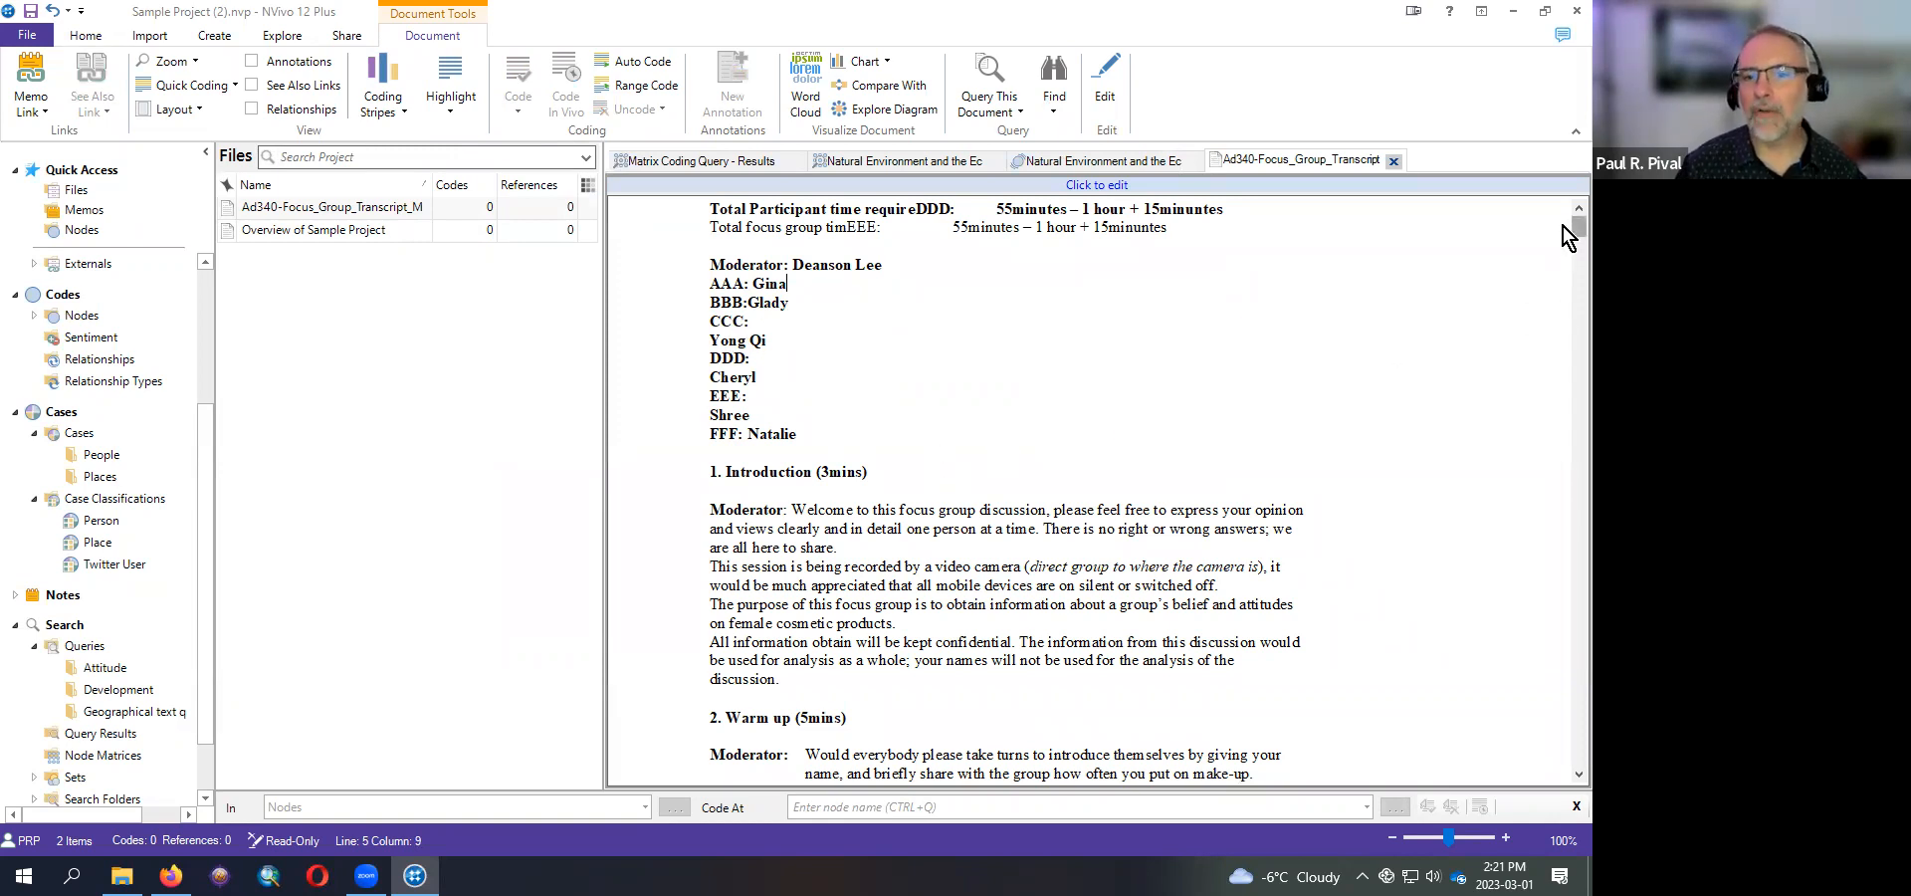
pyautogui.scroll(-7, 1570, 237)
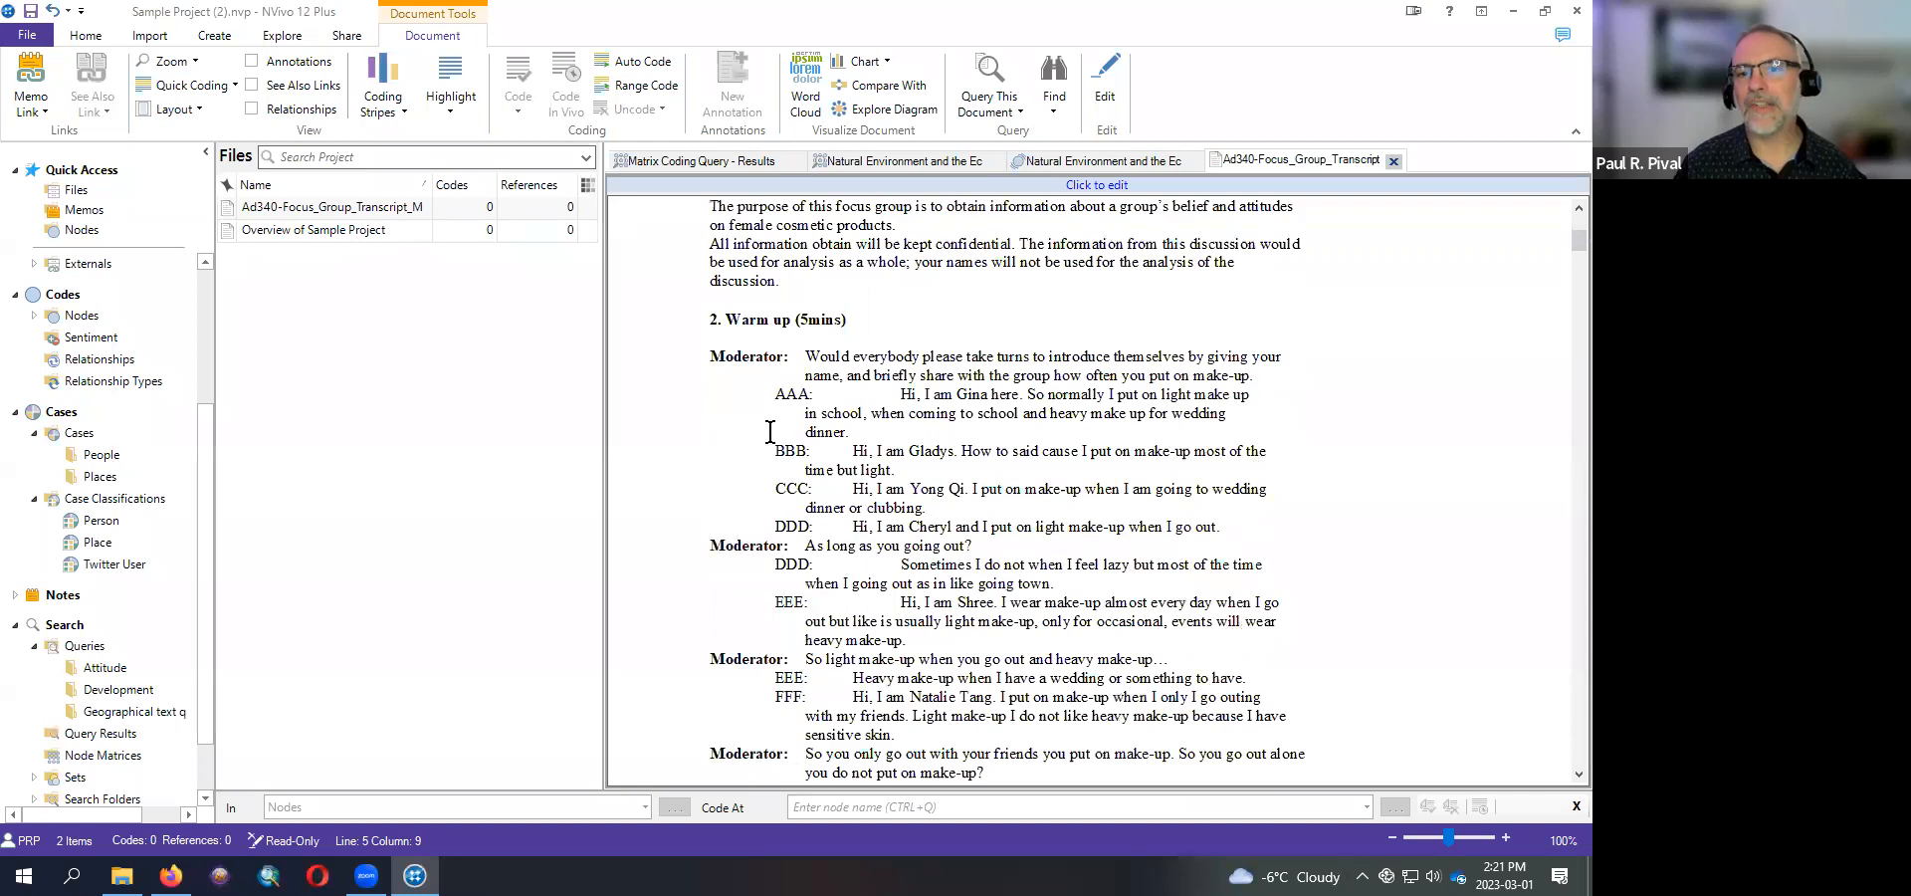
pyautogui.scroll(1, 934, 605)
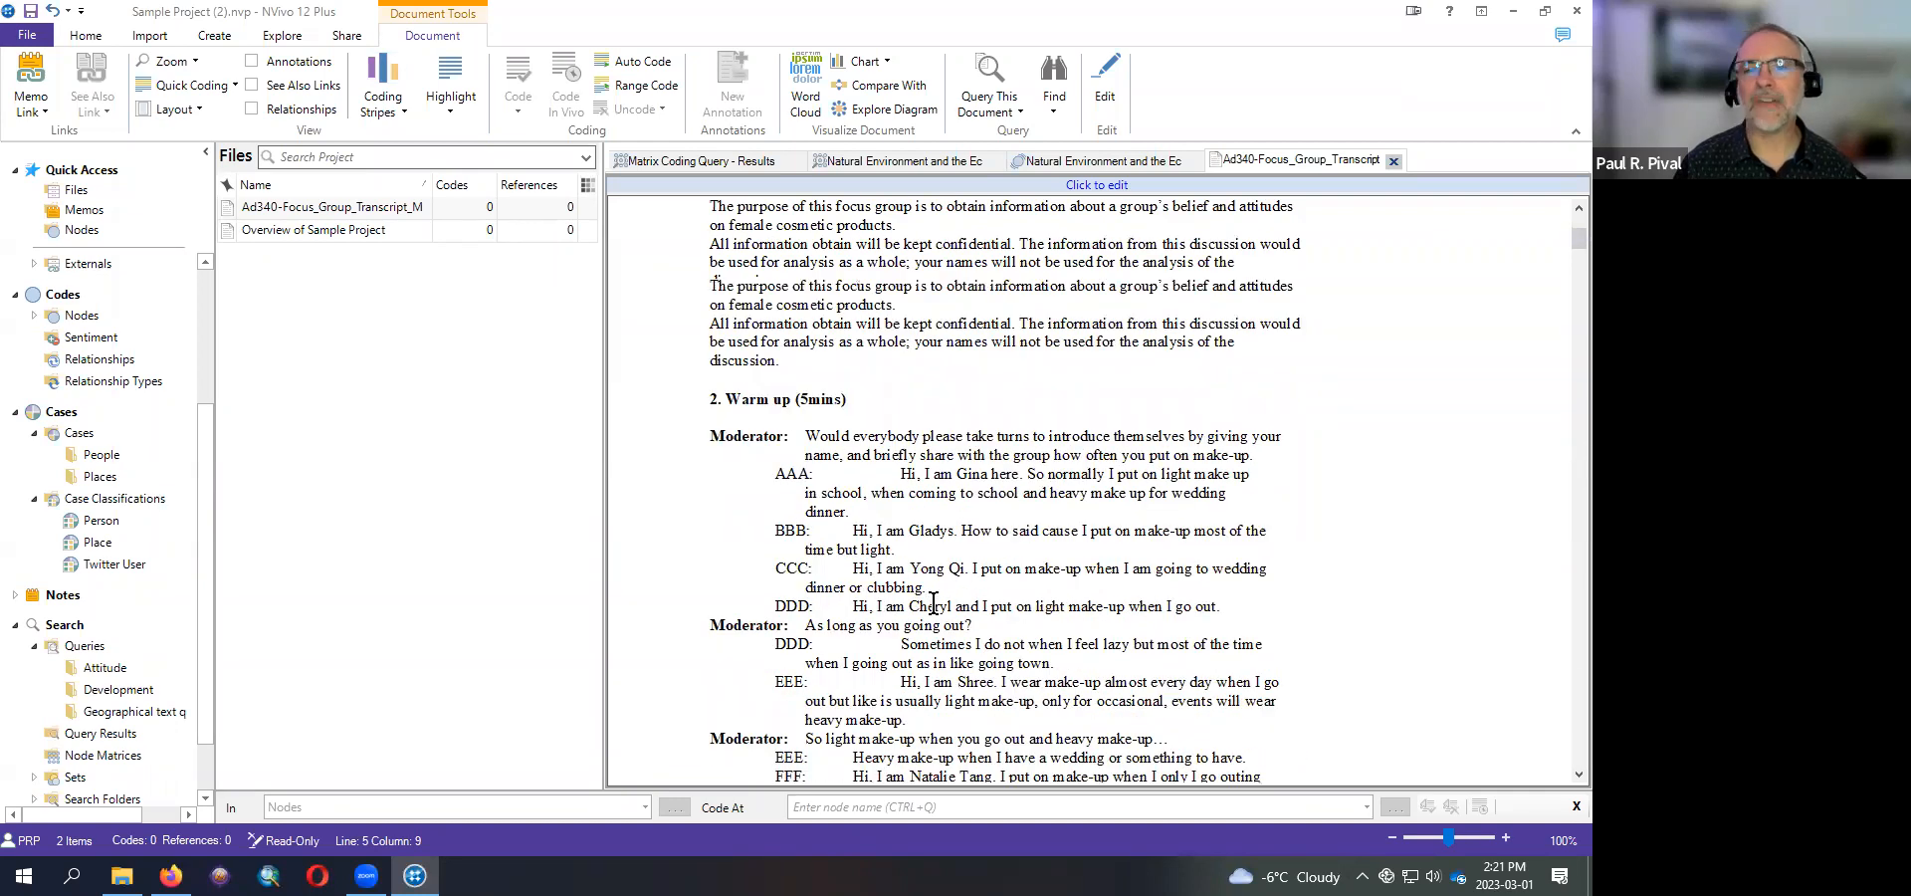
pyautogui.scroll(5, 933, 605)
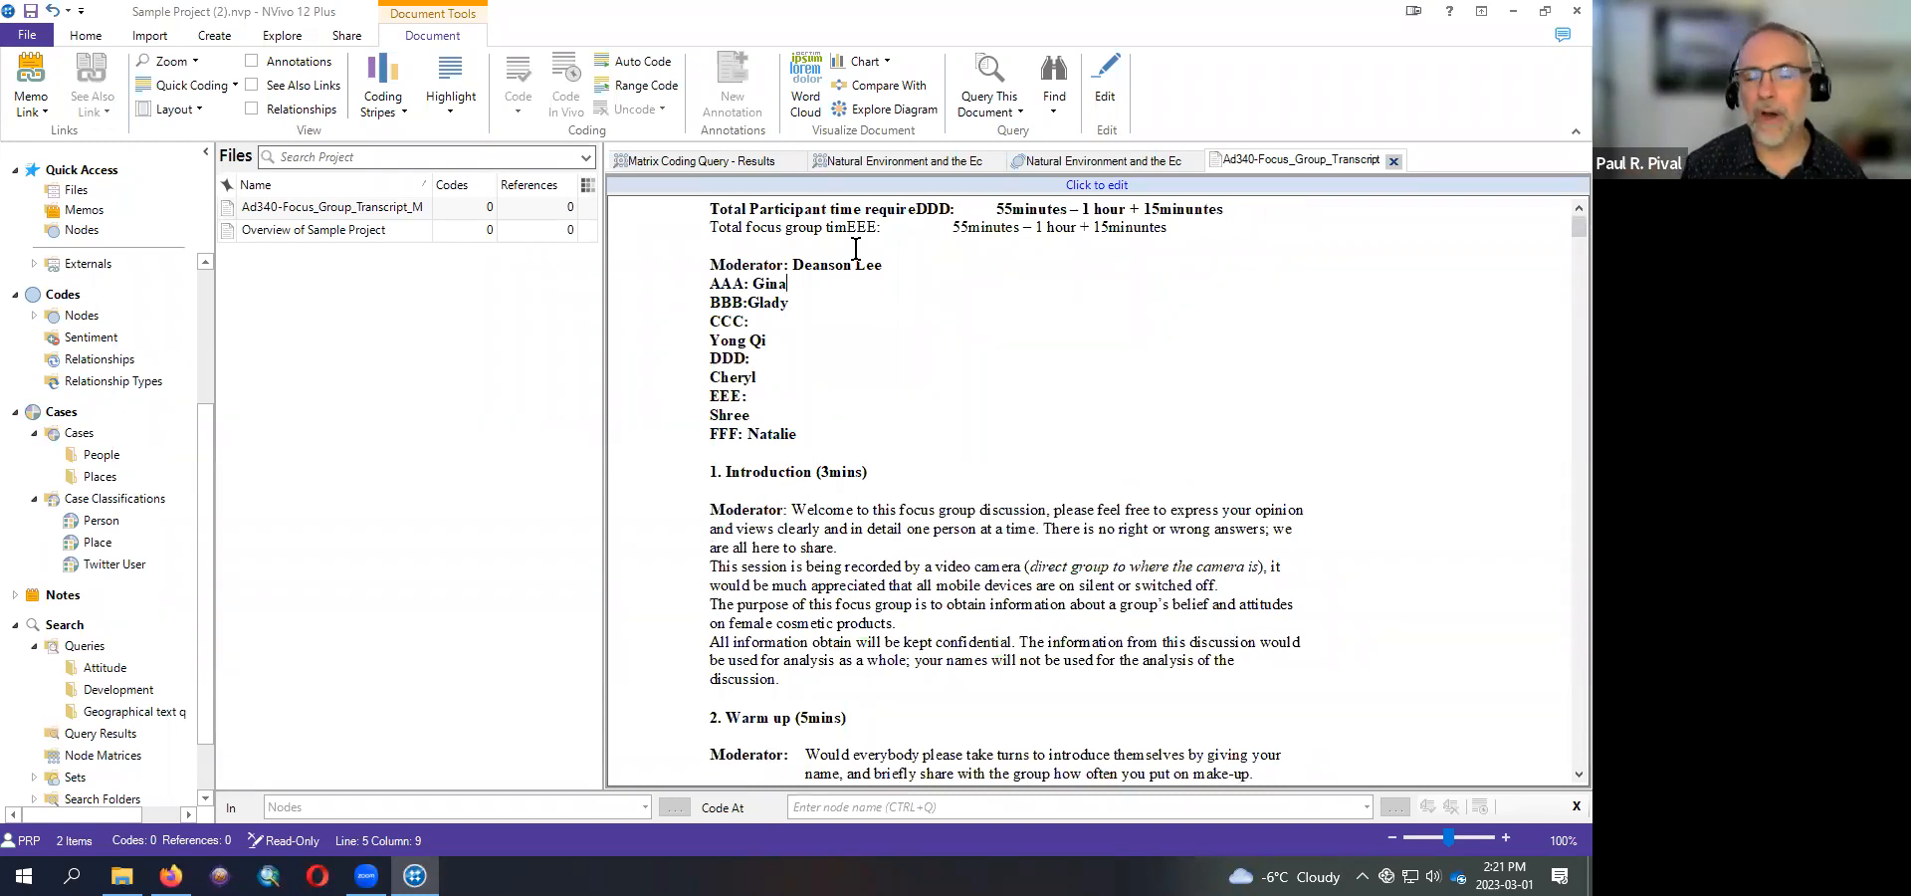
# - Examine how each participant's response follows a speaker code in the transcript's Warm up and Beauty – Perception sections
pyautogui.scroll(-7, 871, 418)
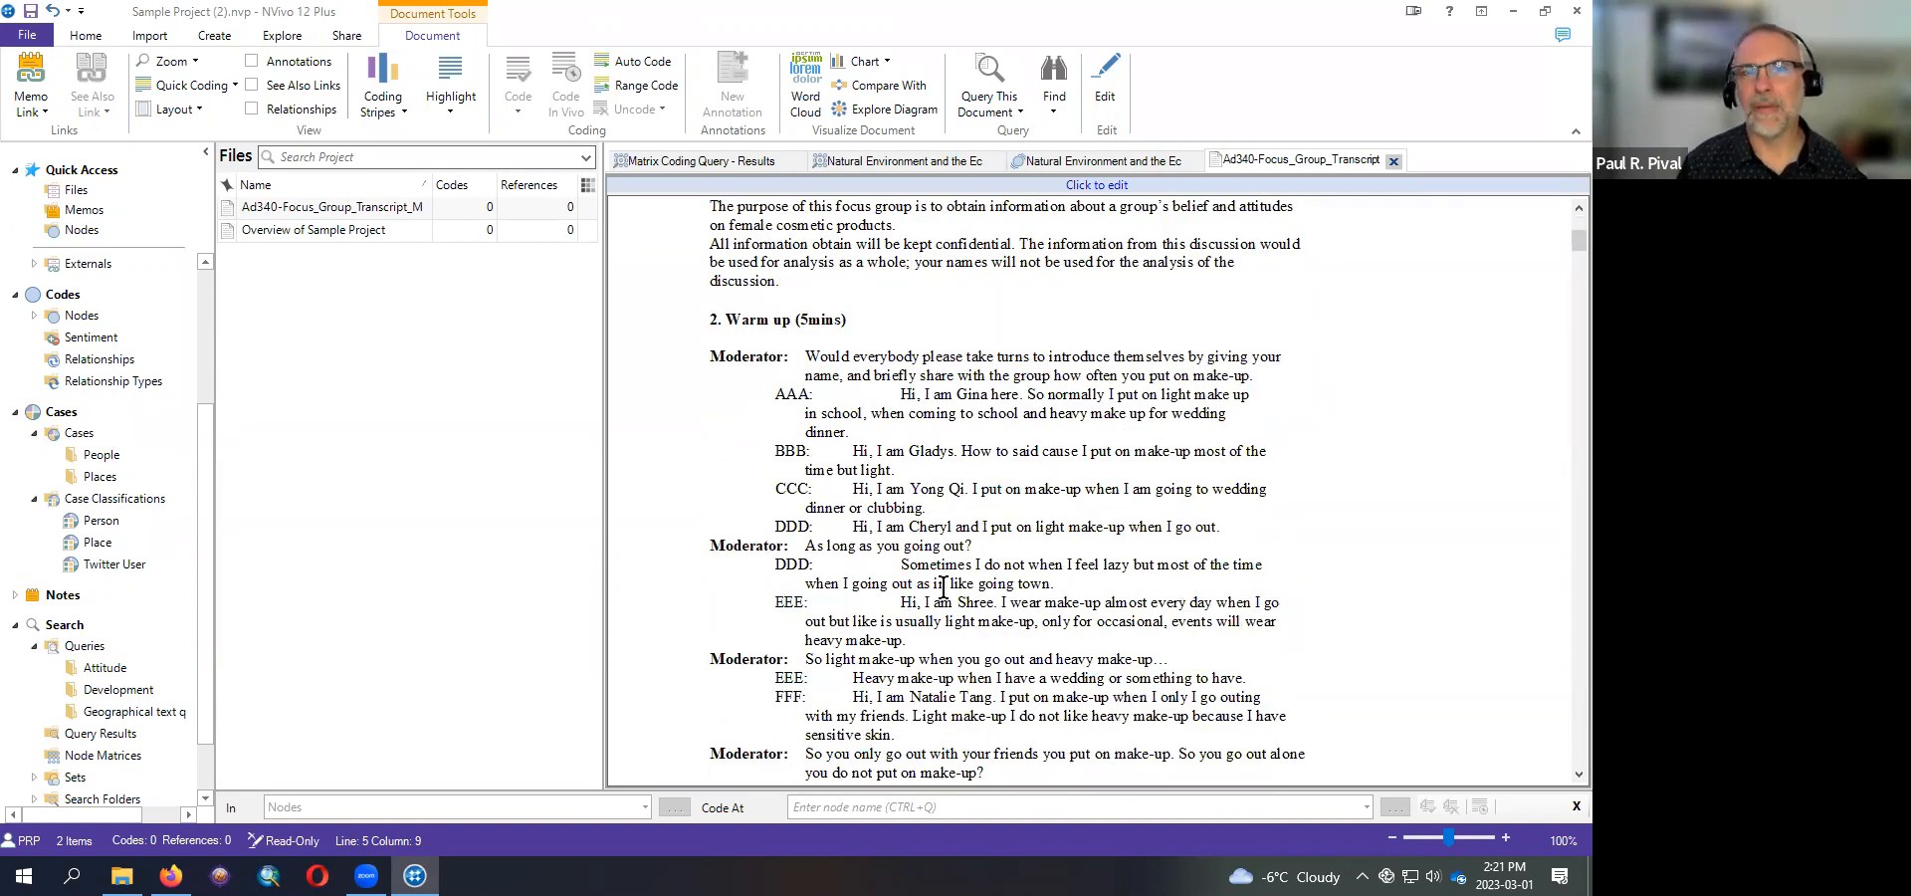
pyautogui.moveTo(886, 451); pyautogui.dragTo(998, 489)
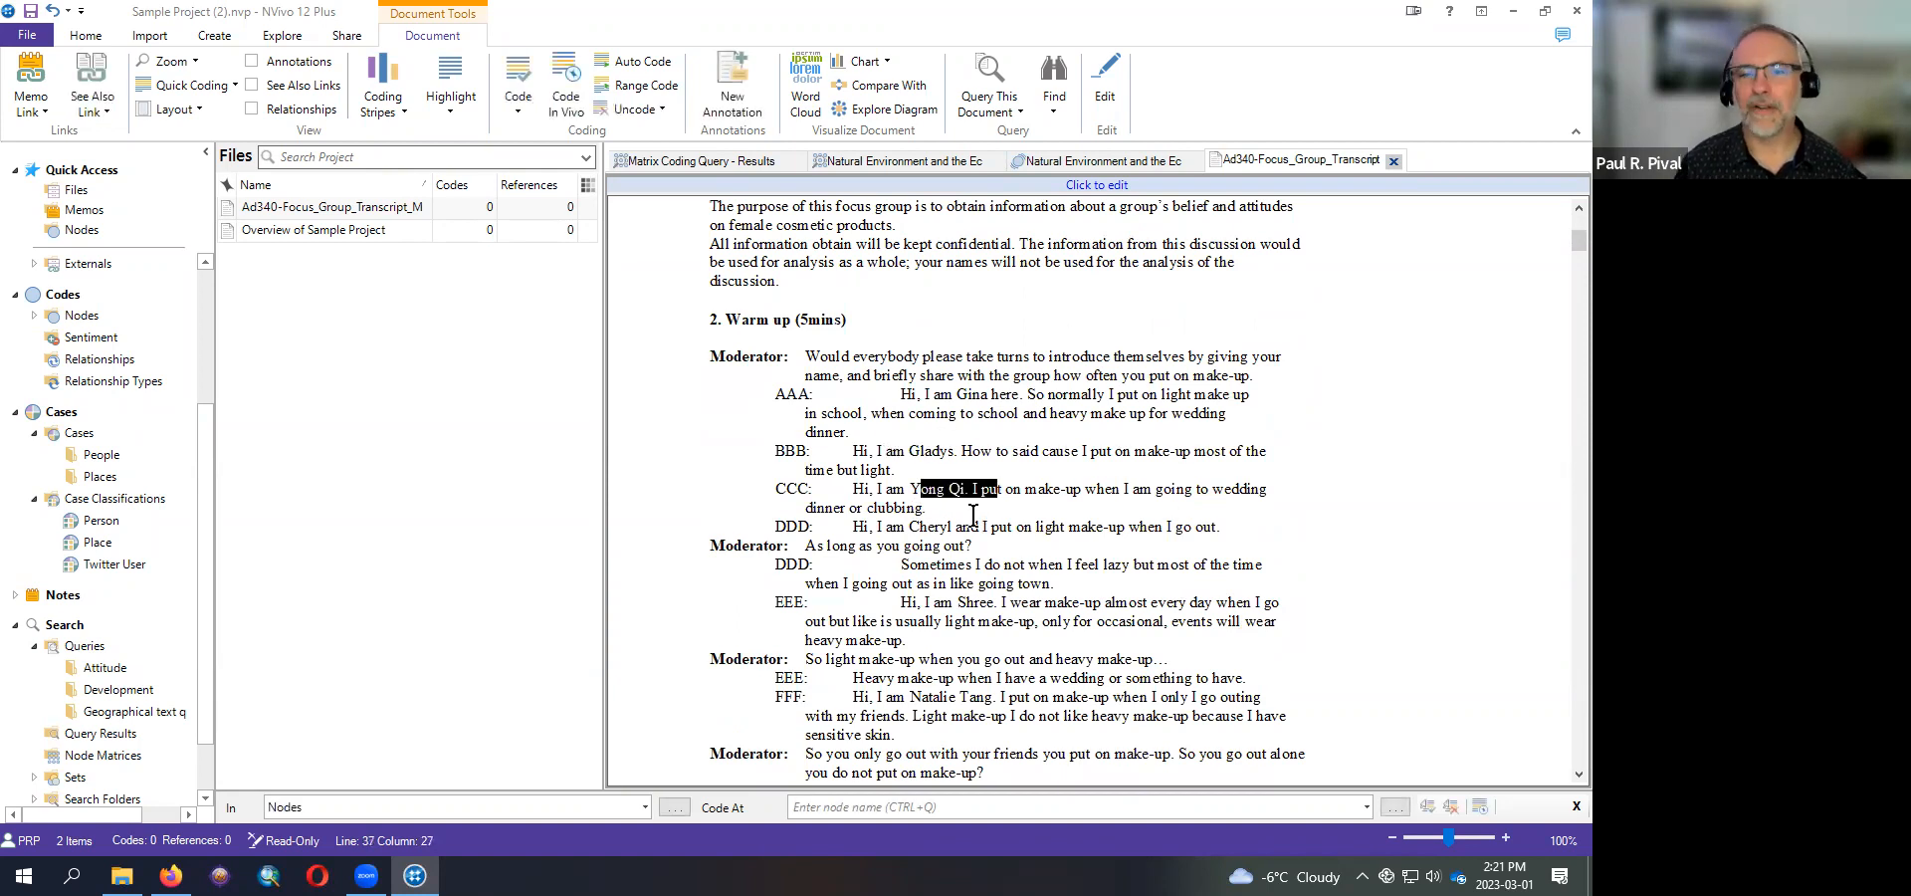
pyautogui.scroll(-4, 980, 567)
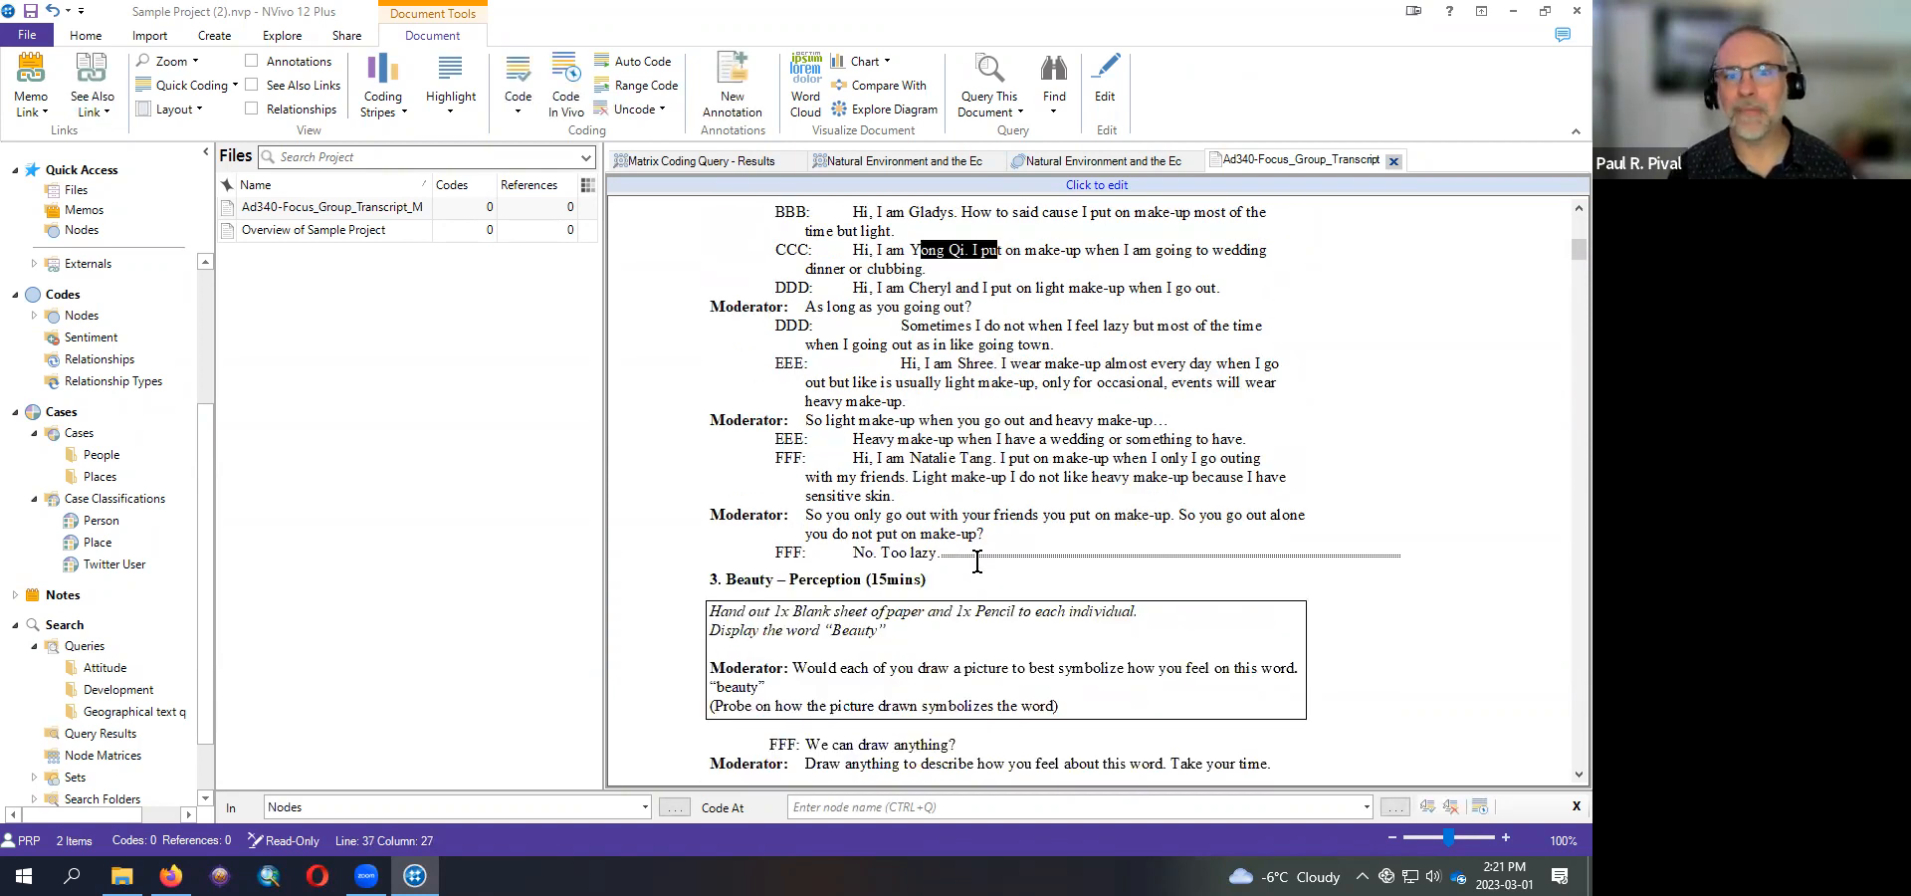
pyautogui.scroll(7, 977, 564)
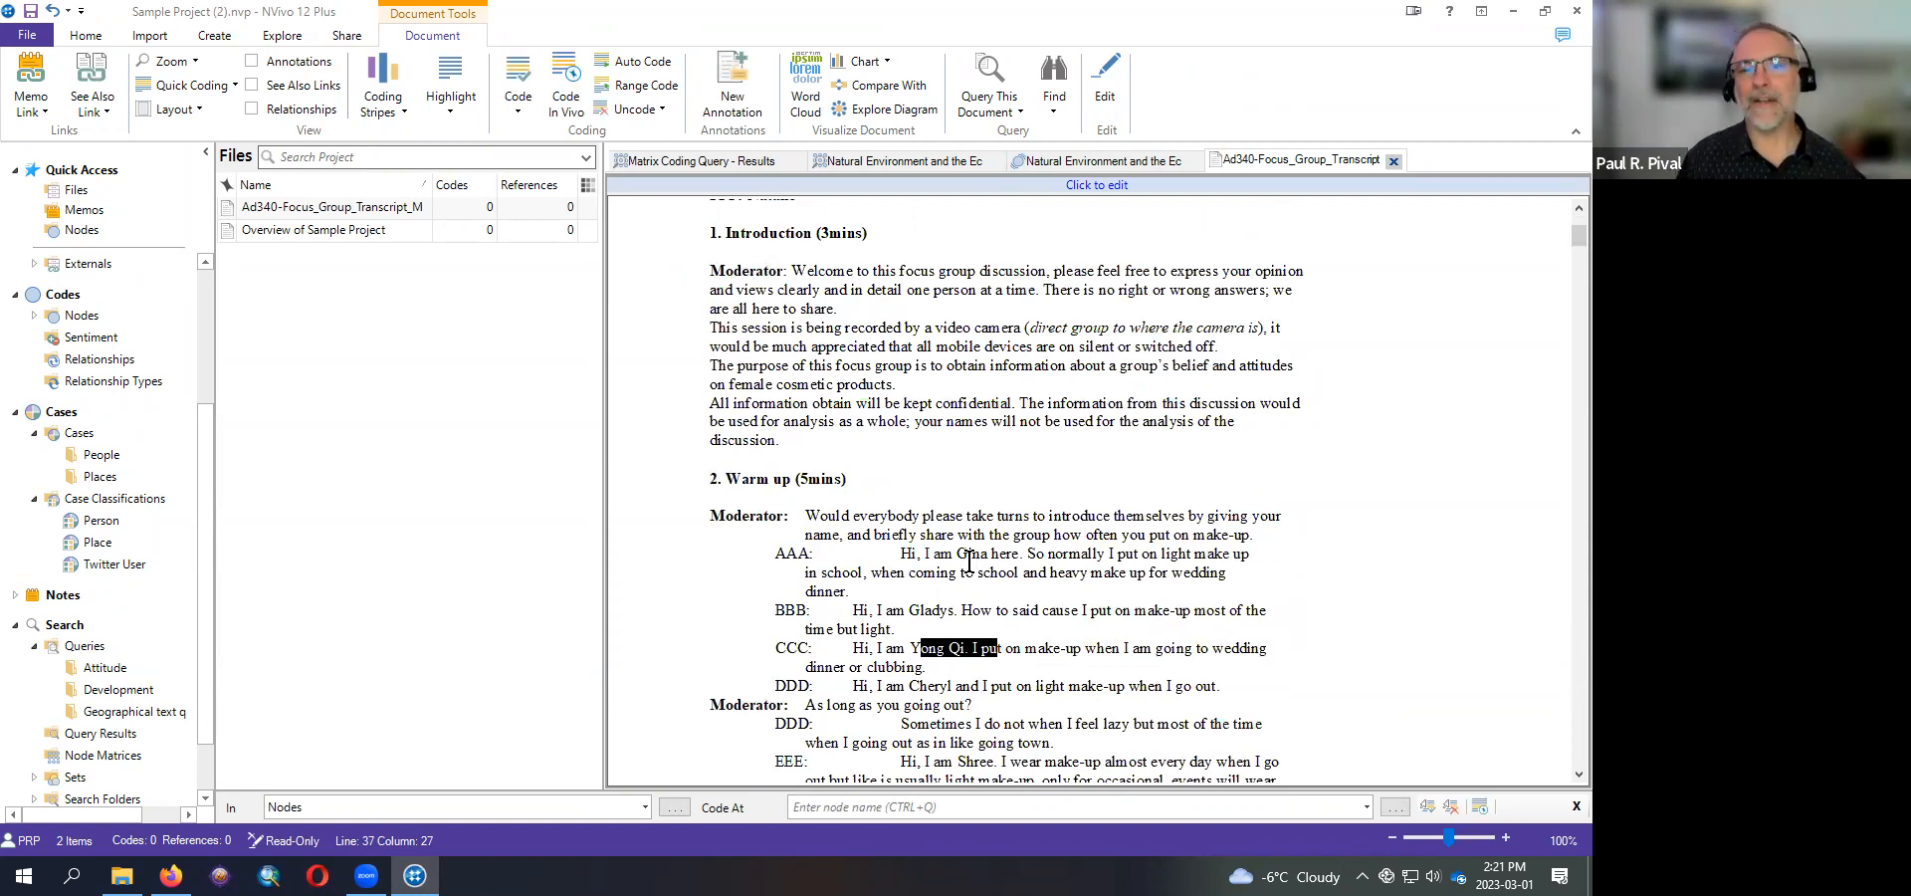
pyautogui.scroll(-3, 865, 529)
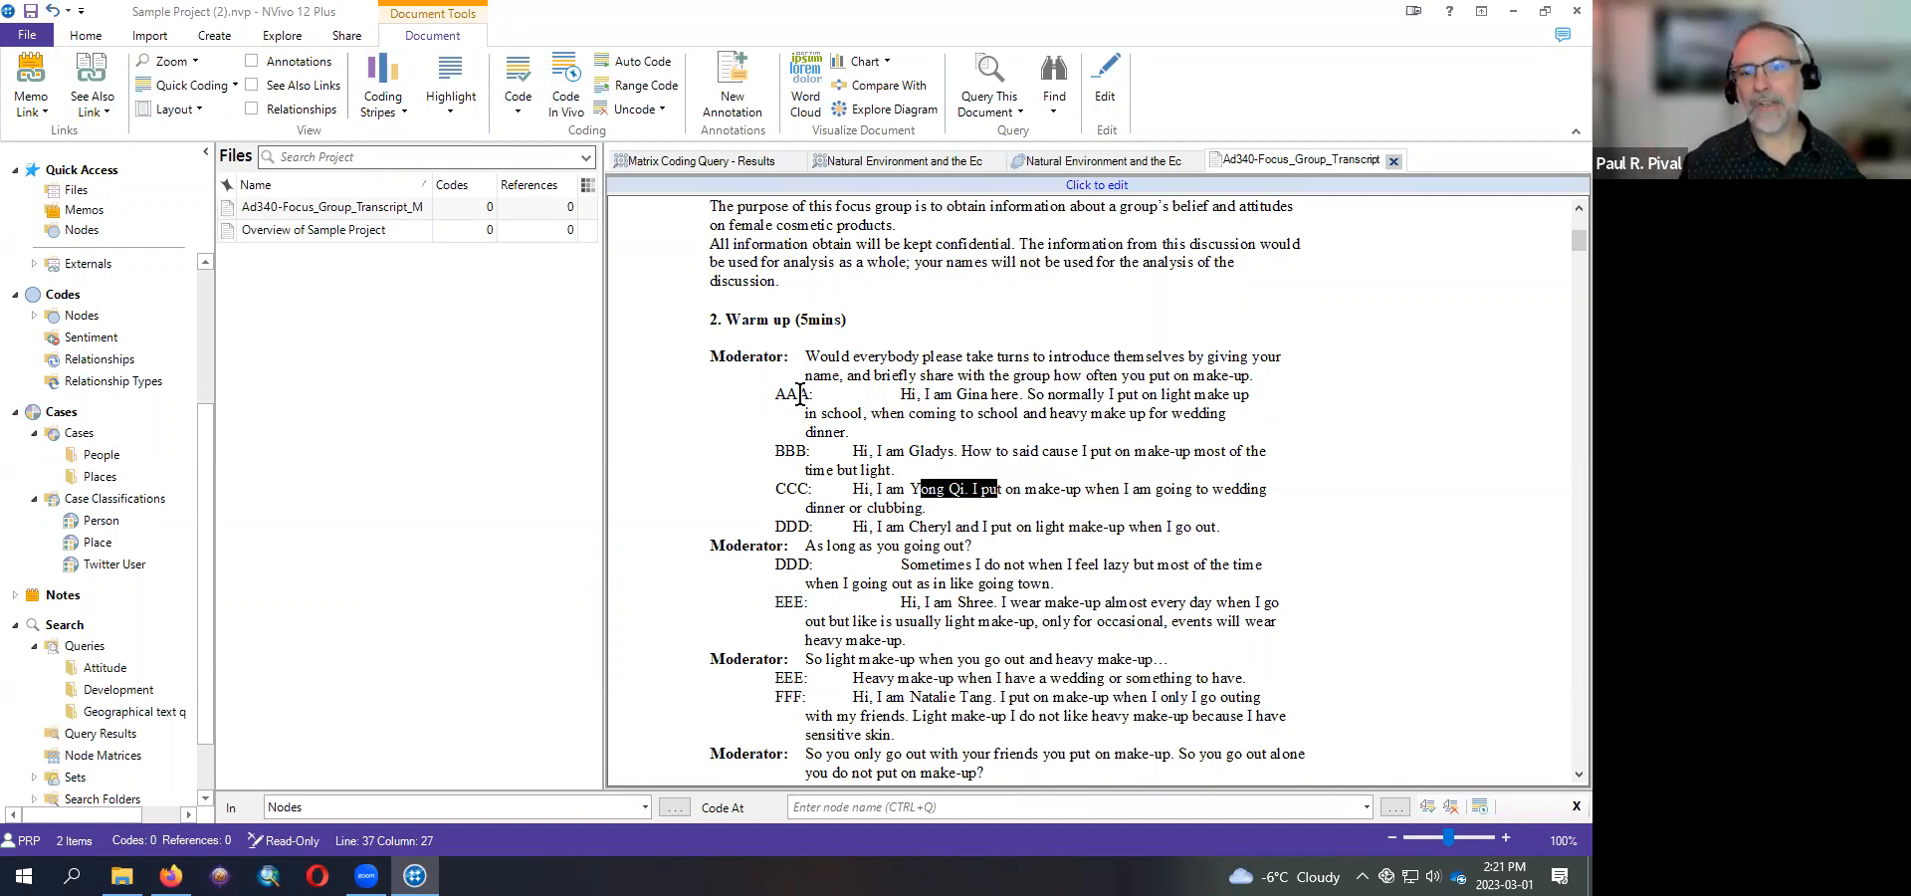
pyautogui.moveTo(805, 413); pyautogui.dragTo(939, 412)
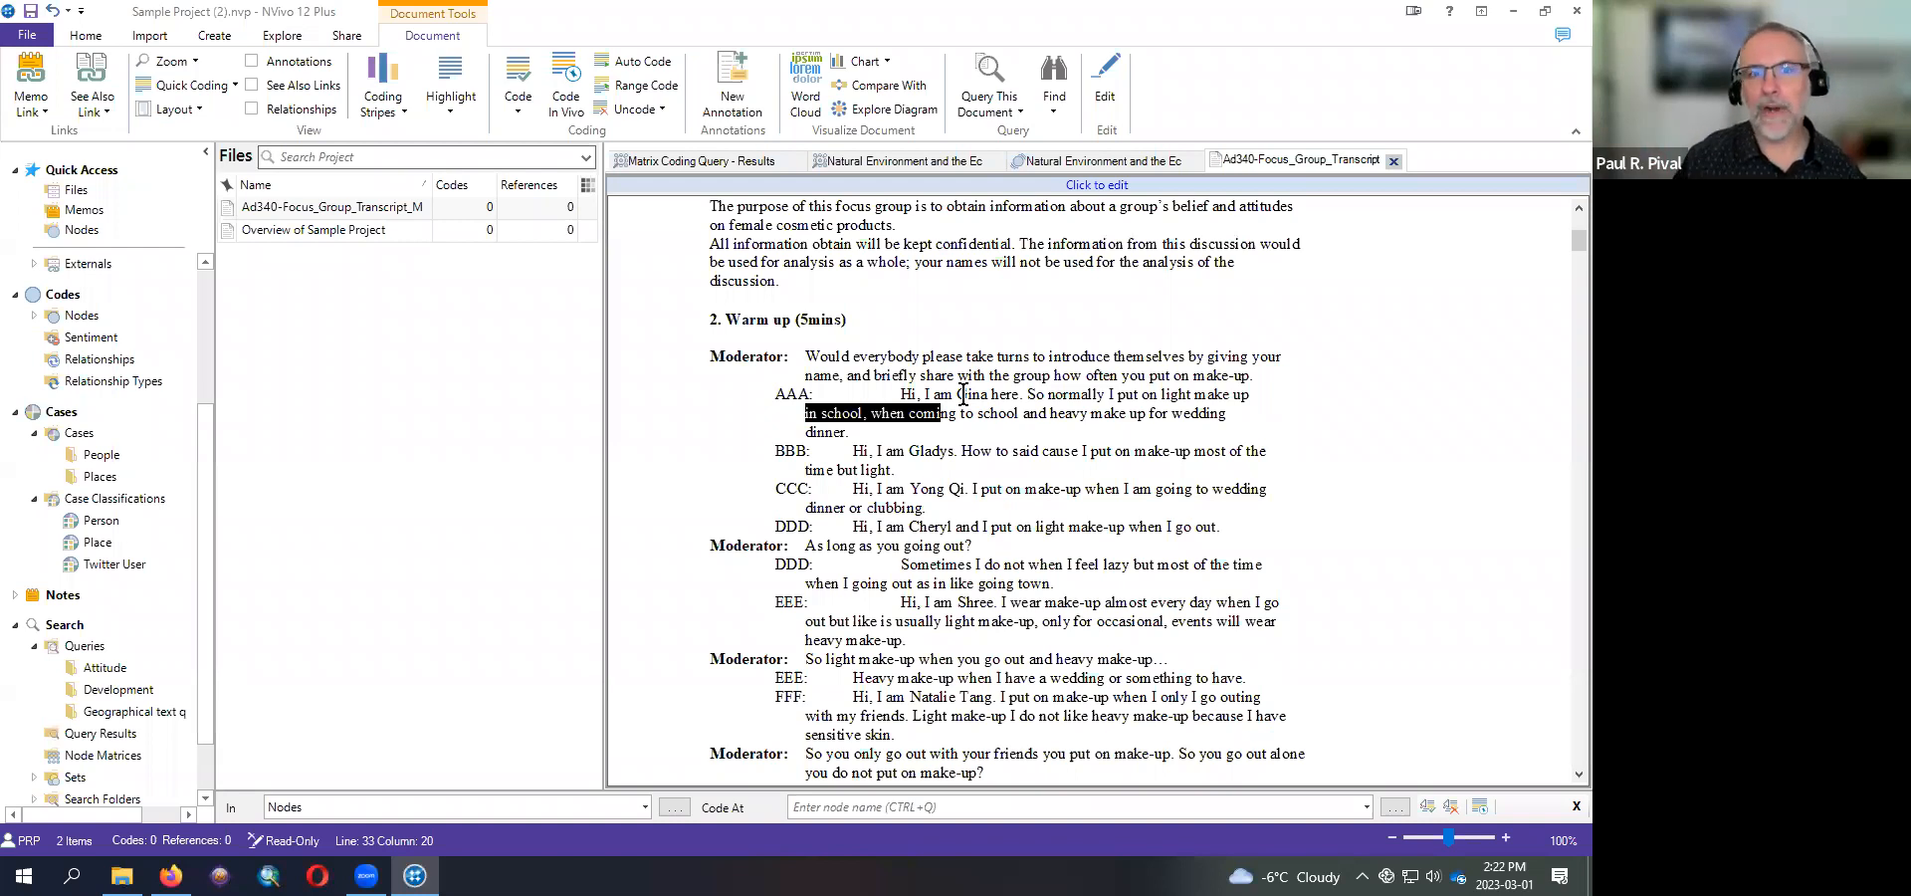
pyautogui.scroll(1, 1009, 454)
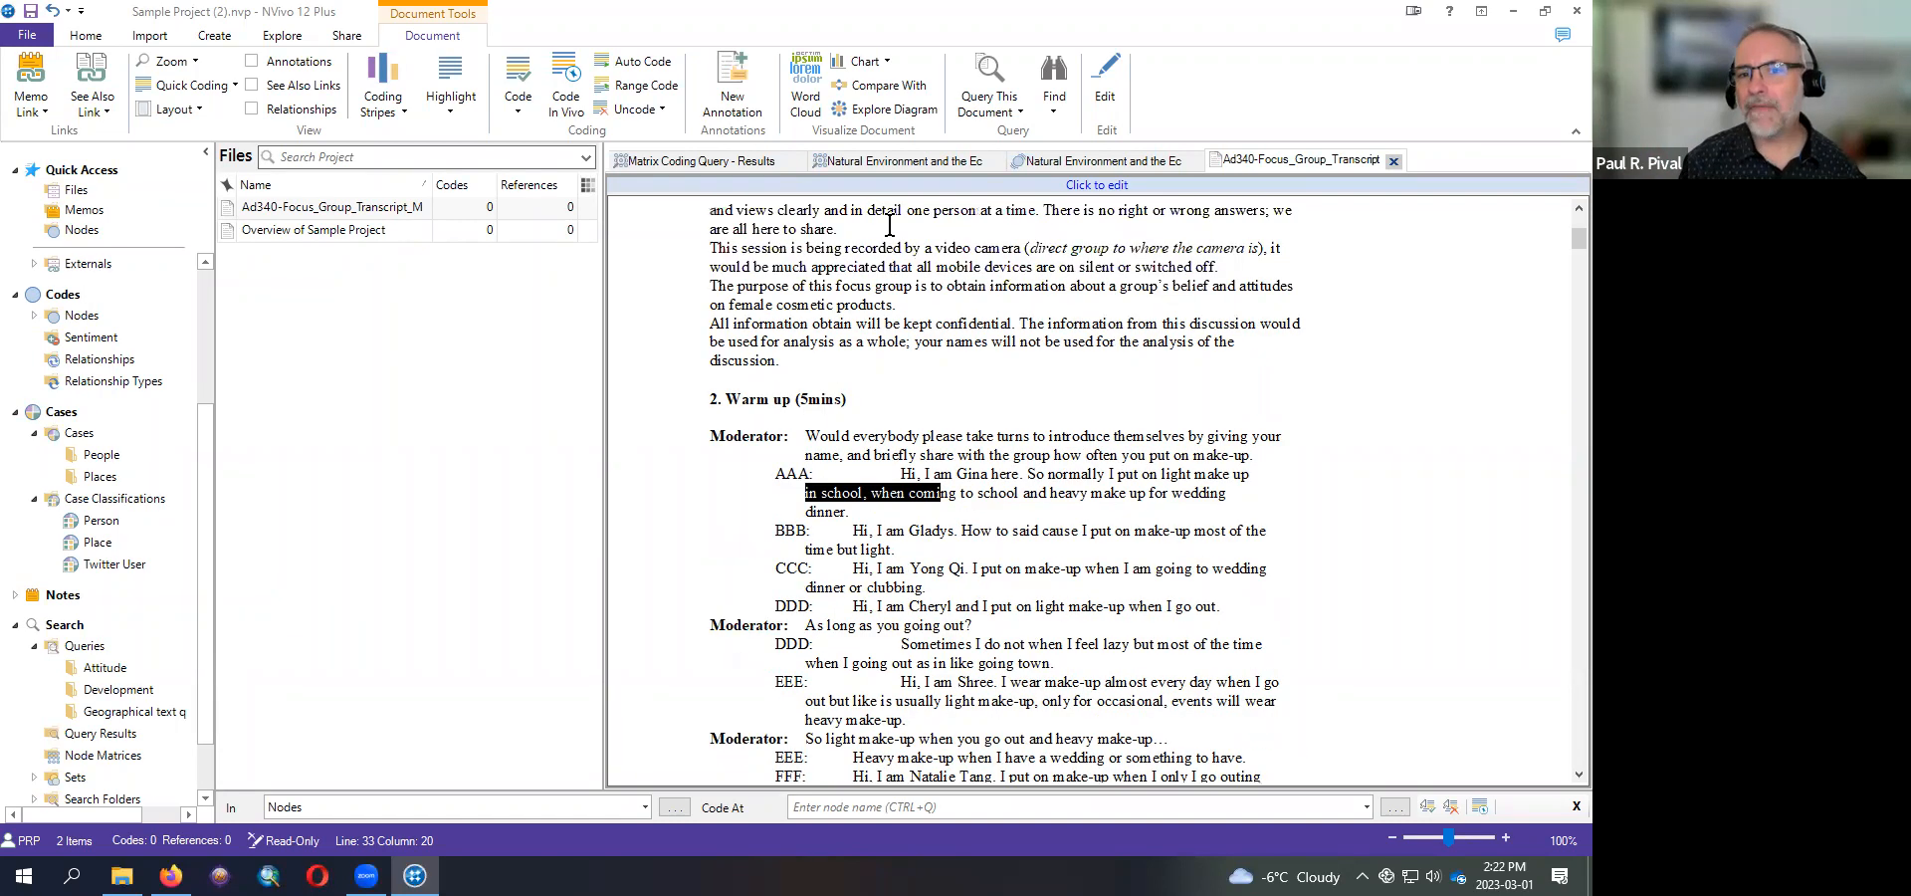
pyautogui.click(339, 211)
pyautogui.press('F2')
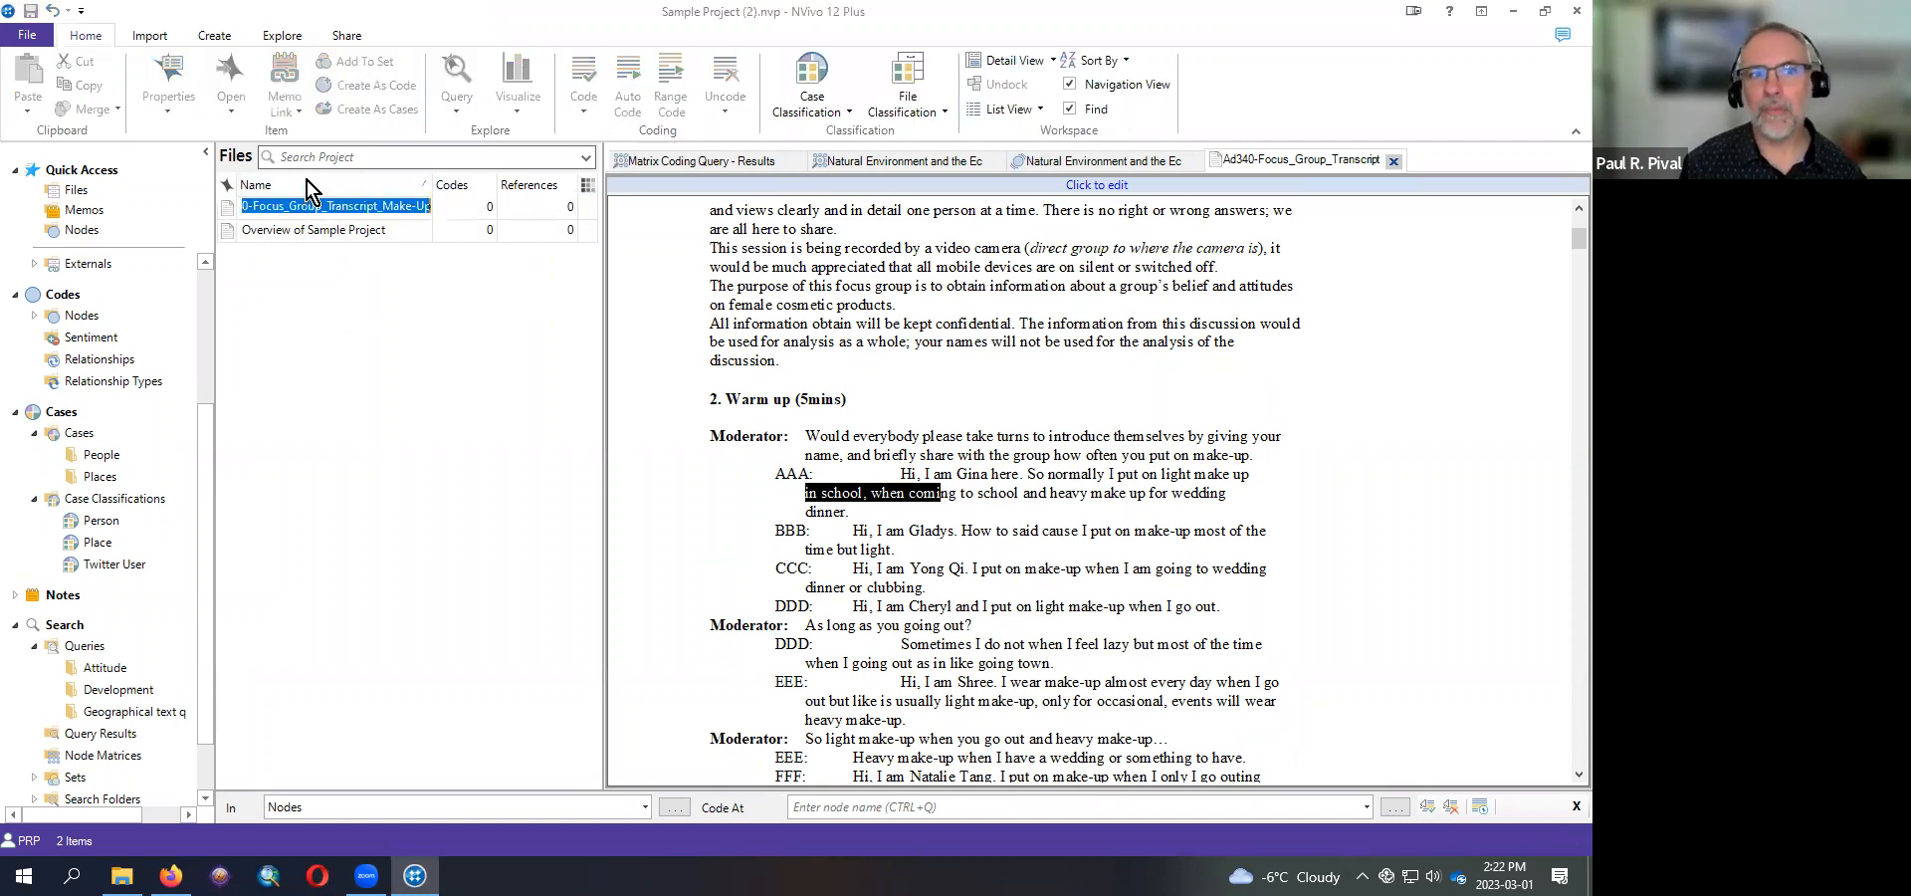
pyautogui.rightClick(277, 206)
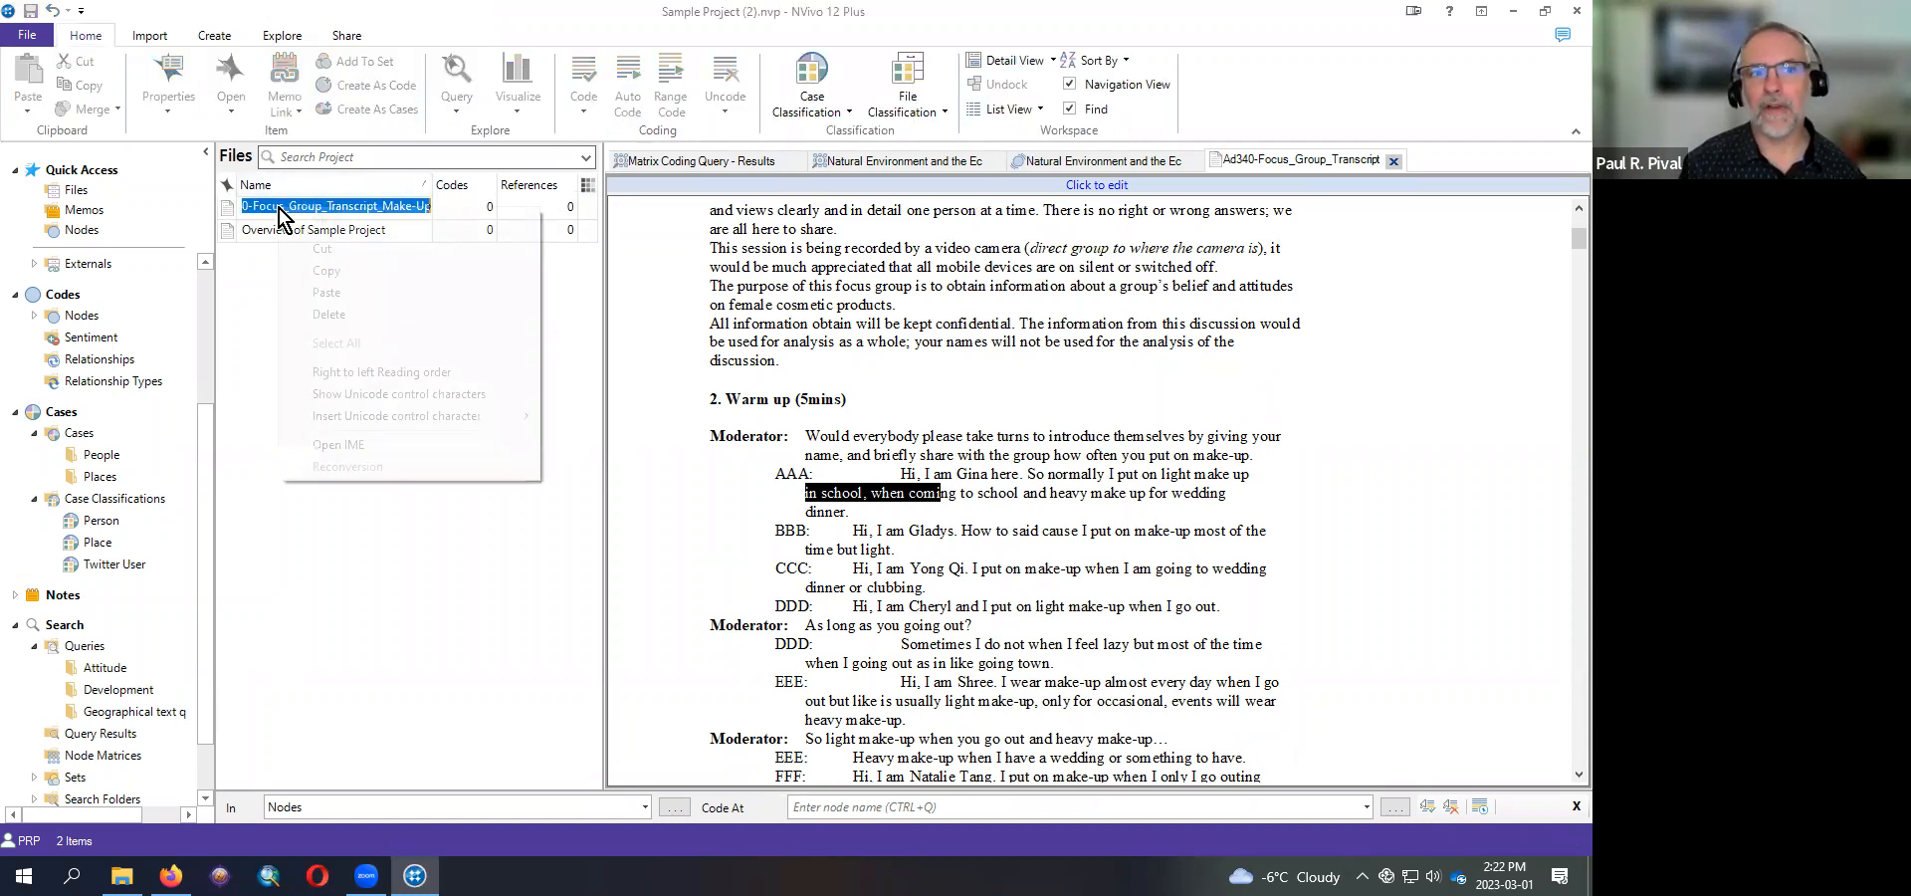
pyautogui.click(360, 569)
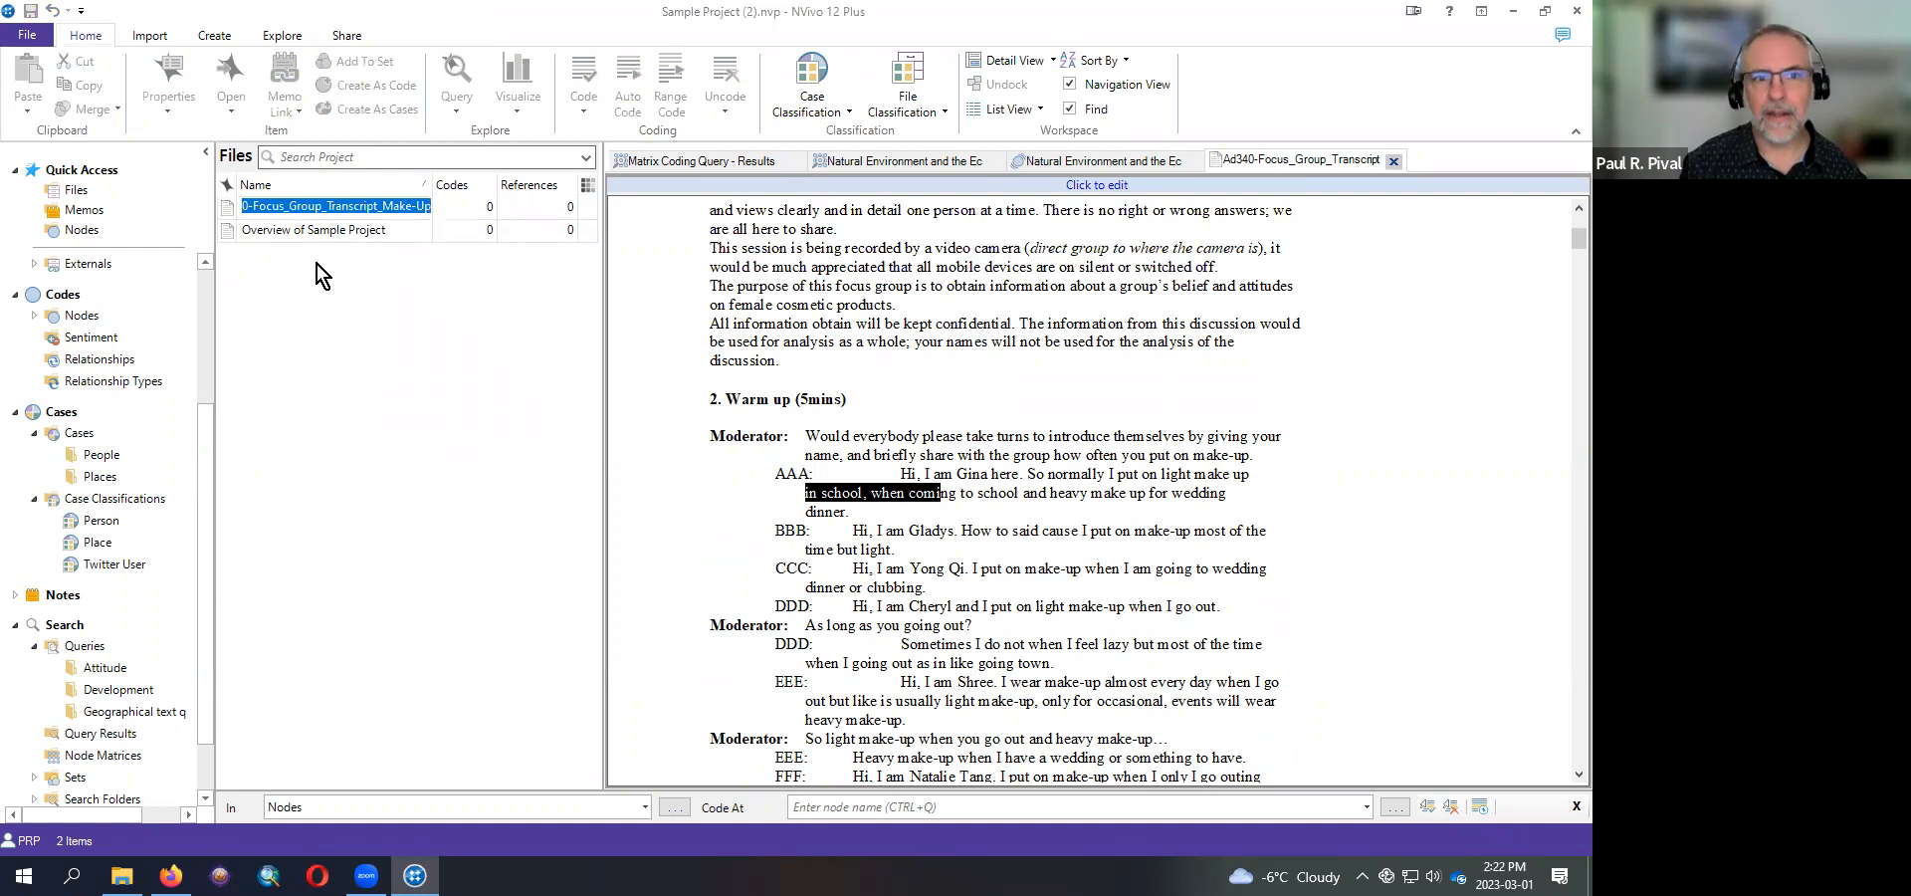
# - Start auto coding the focus group transcript in Files, using speaker name as the coding method
pyautogui.click(314, 232)
pyautogui.rightClick(314, 211)
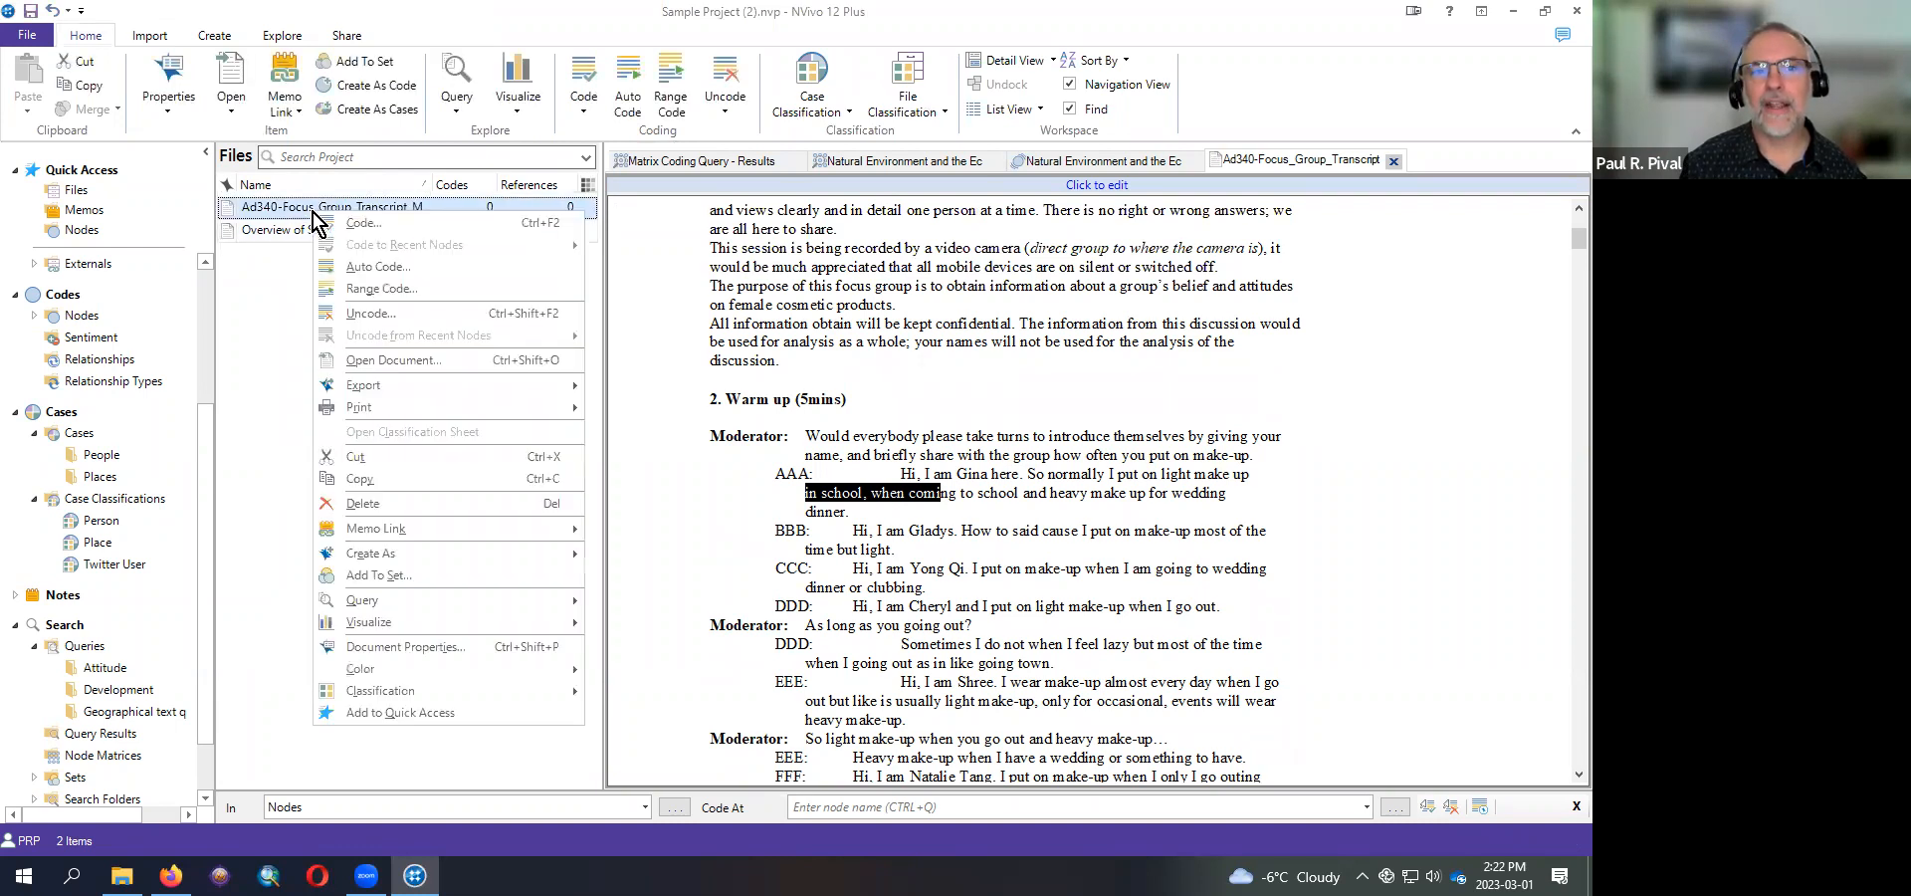
pyautogui.click(646, 112)
pyautogui.click(634, 103)
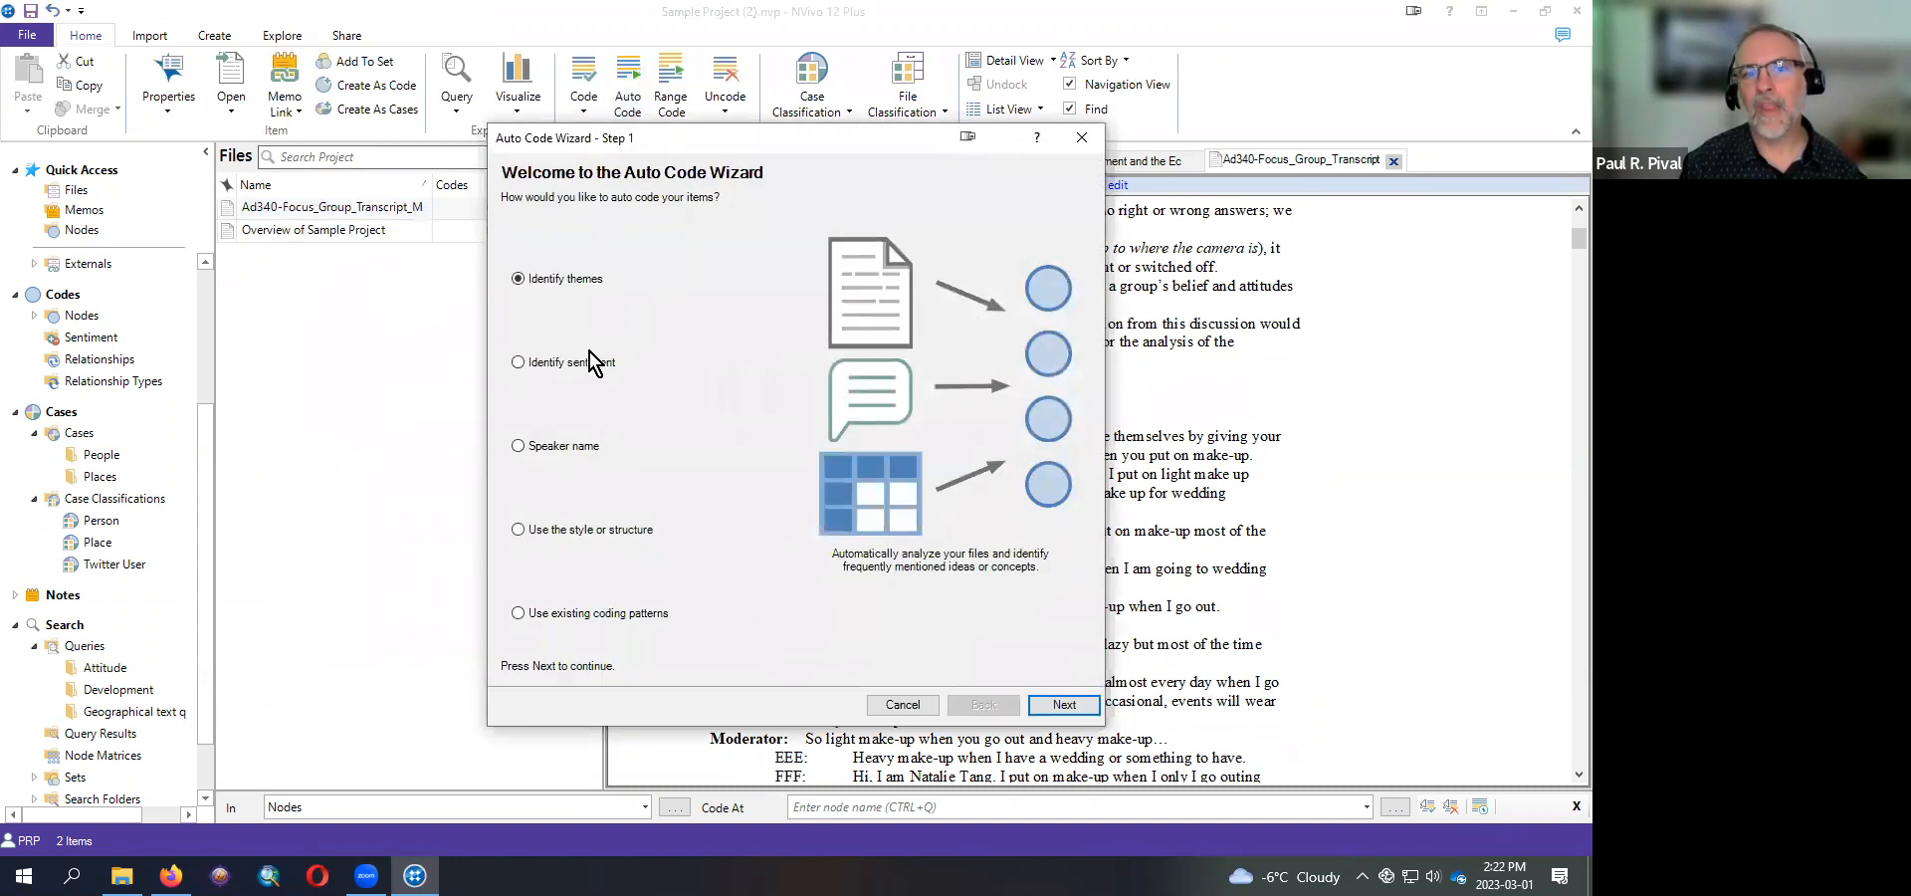
pyautogui.click(547, 446)
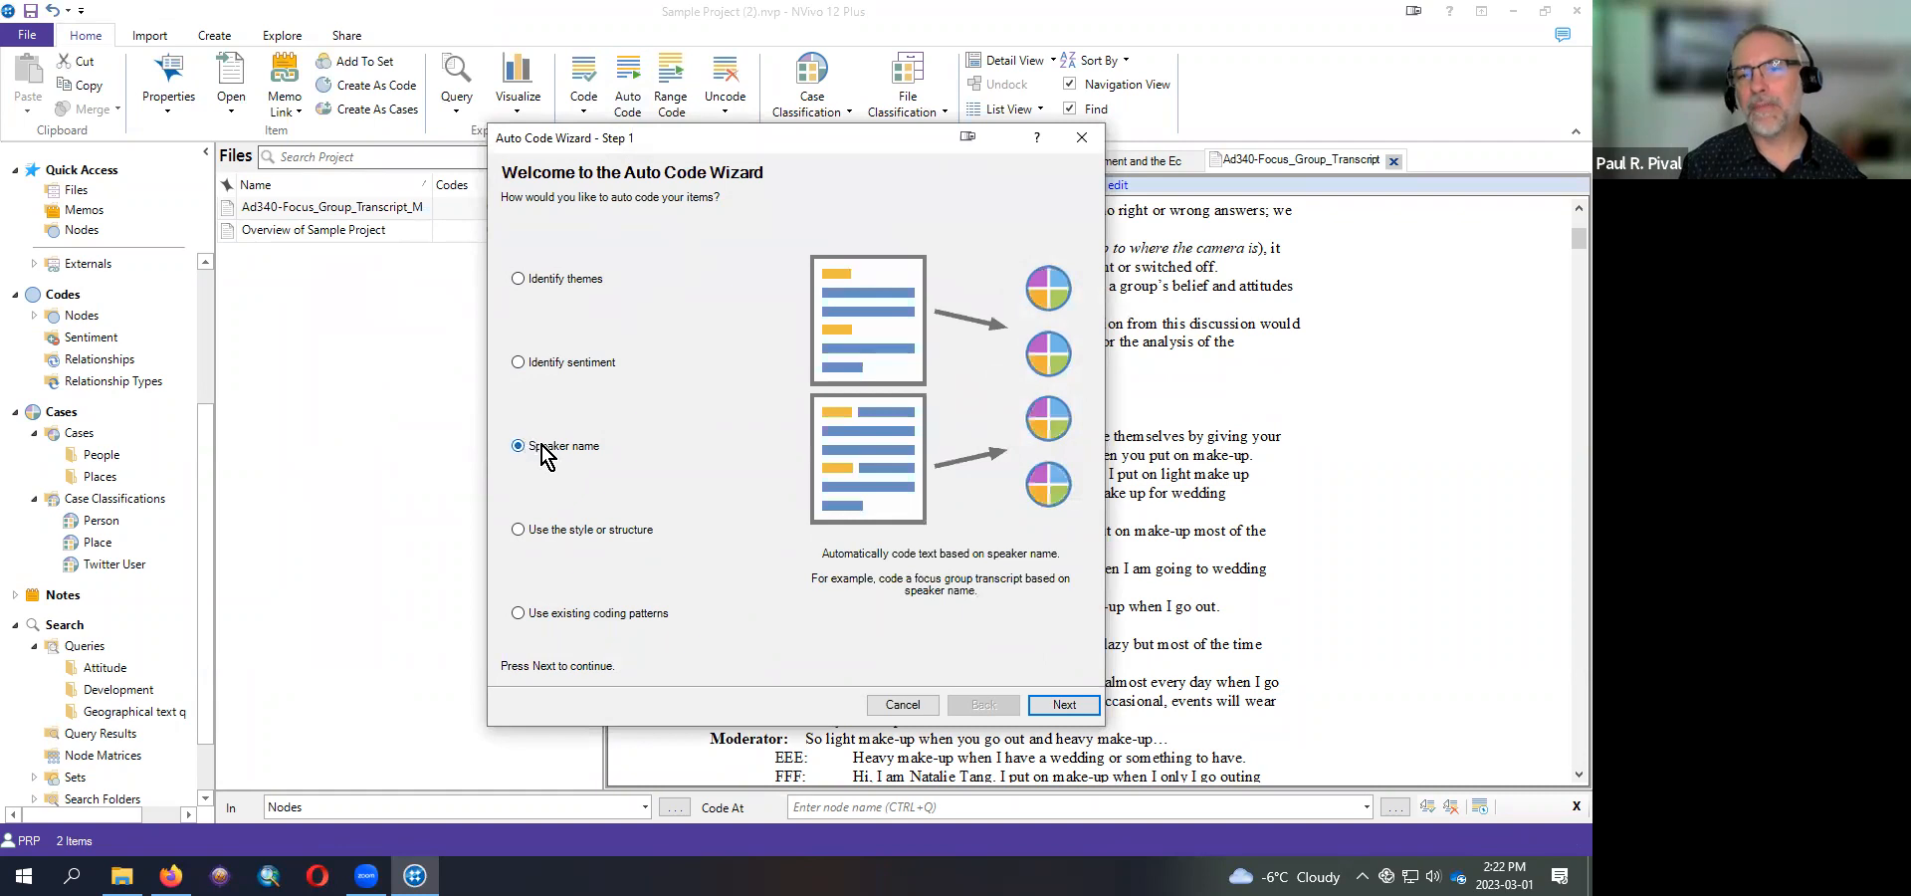
pyautogui.click(1065, 704)
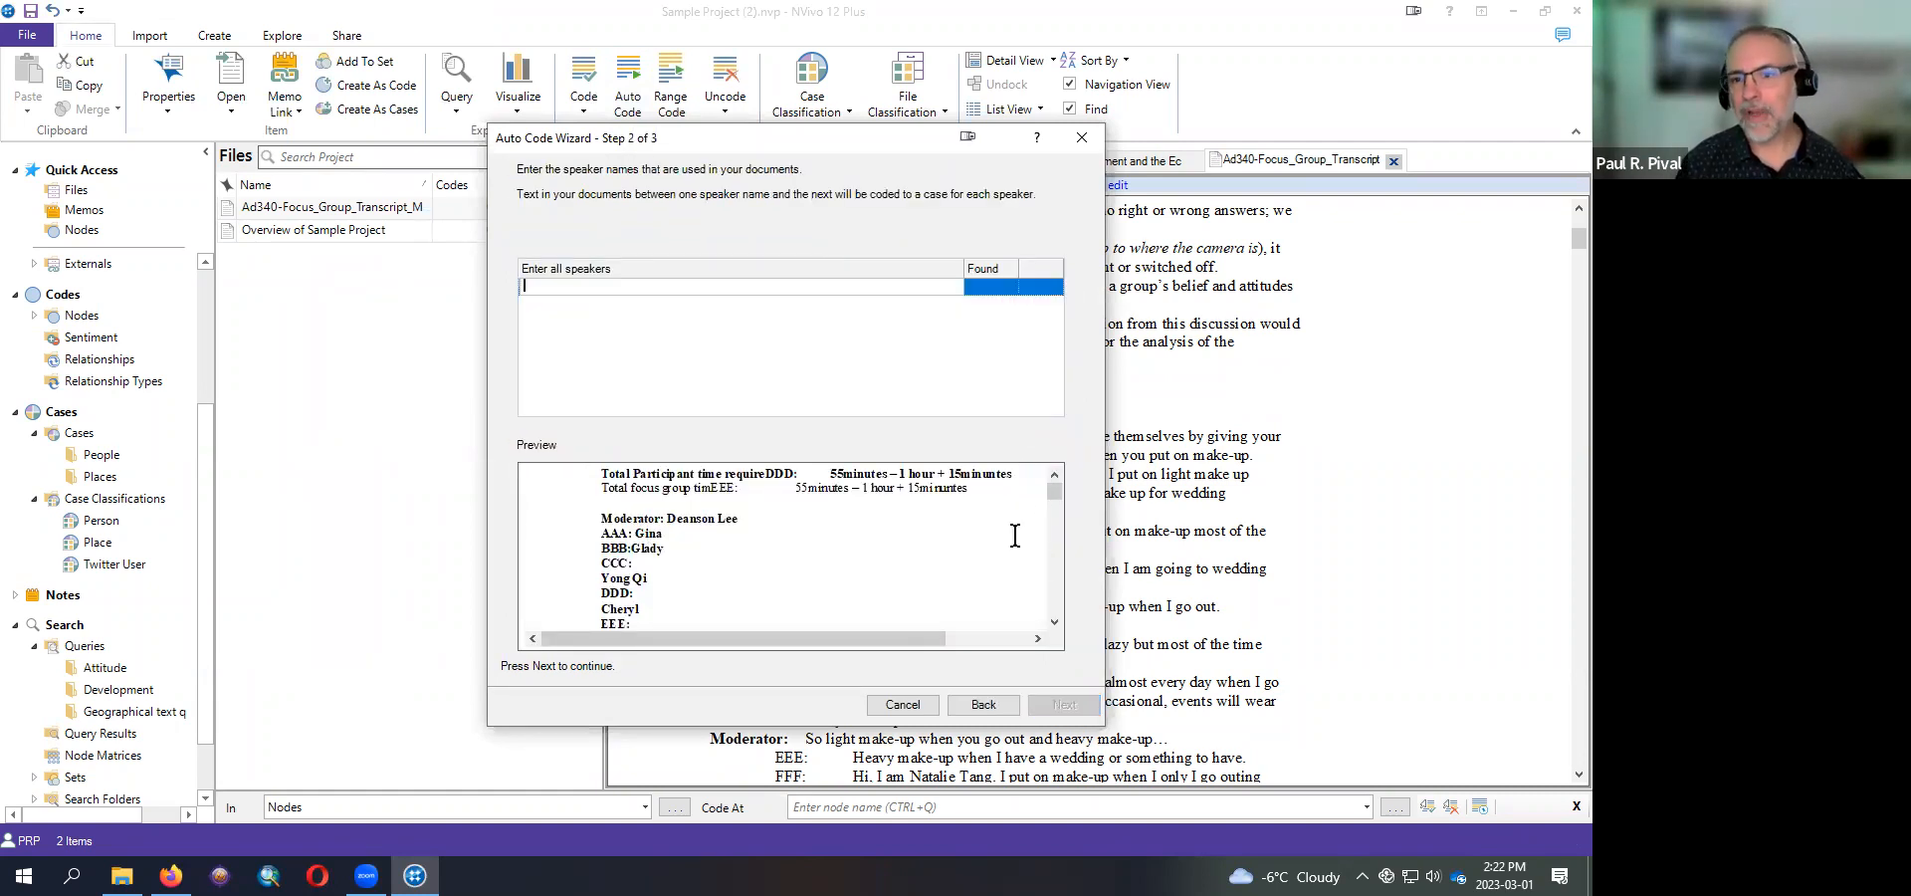
# - Look through the transcript preview for speaker labels and add AAA as the first speaker
pyautogui.scroll(-2, 1056, 507)
pyautogui.scroll(-10, 1055, 538)
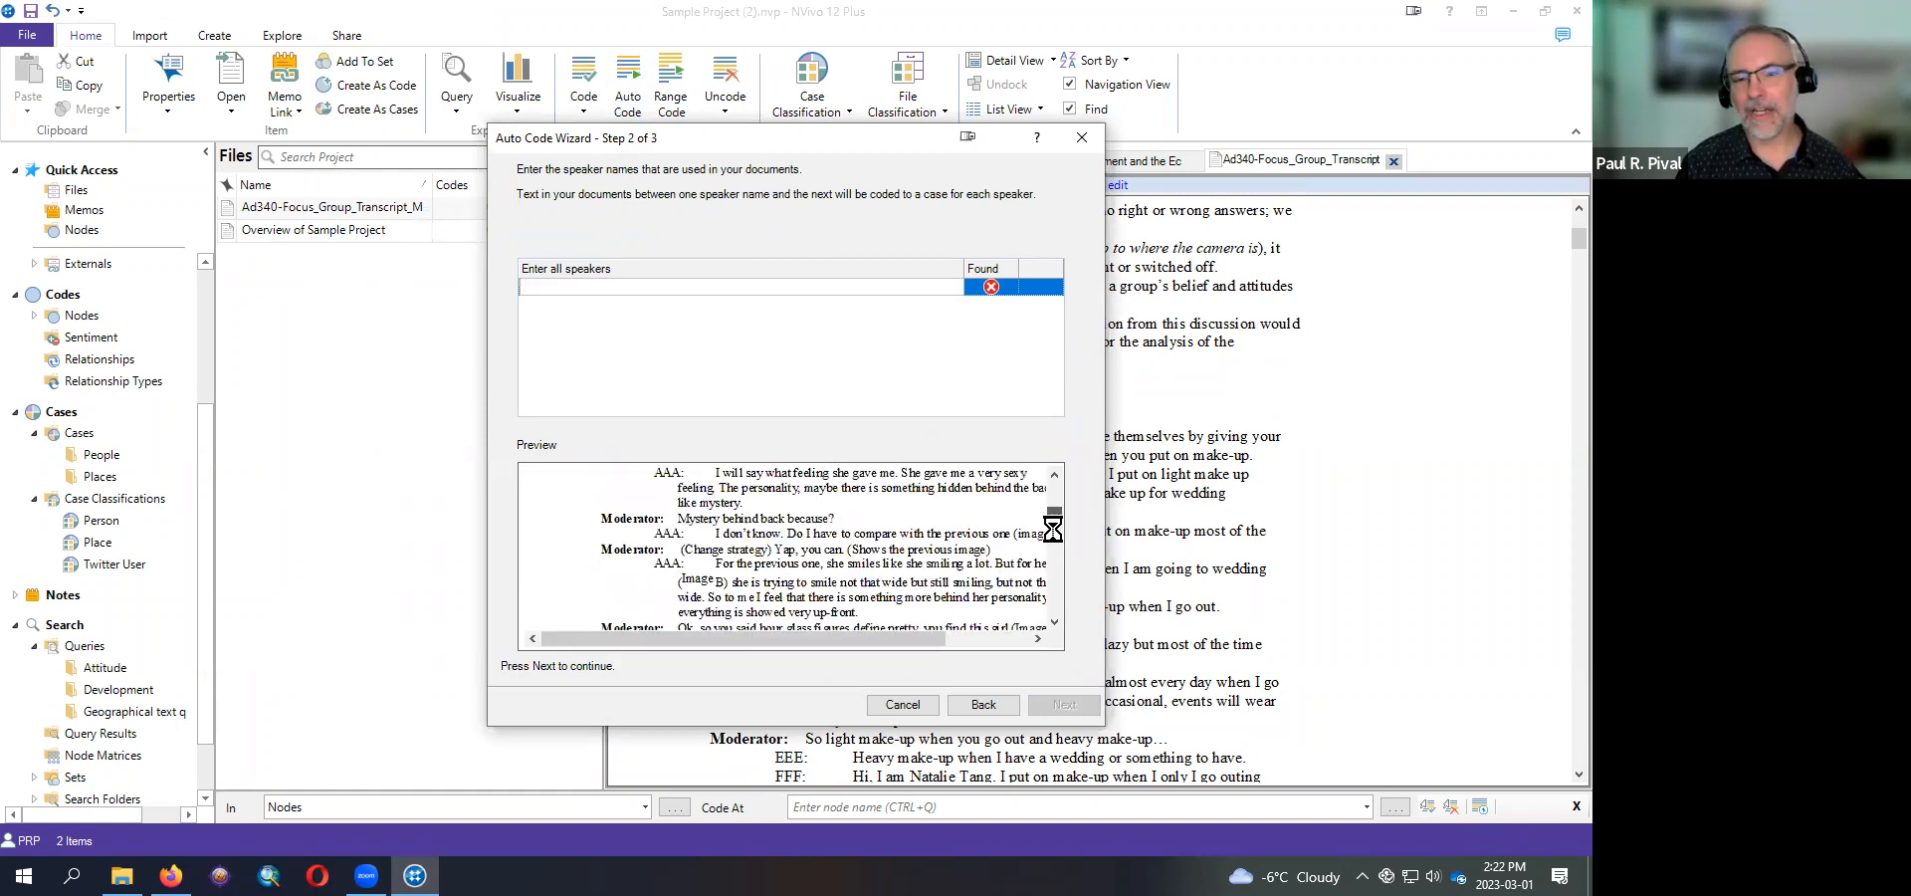
pyautogui.moveTo(1058, 562); pyautogui.dragTo(1050, 471)
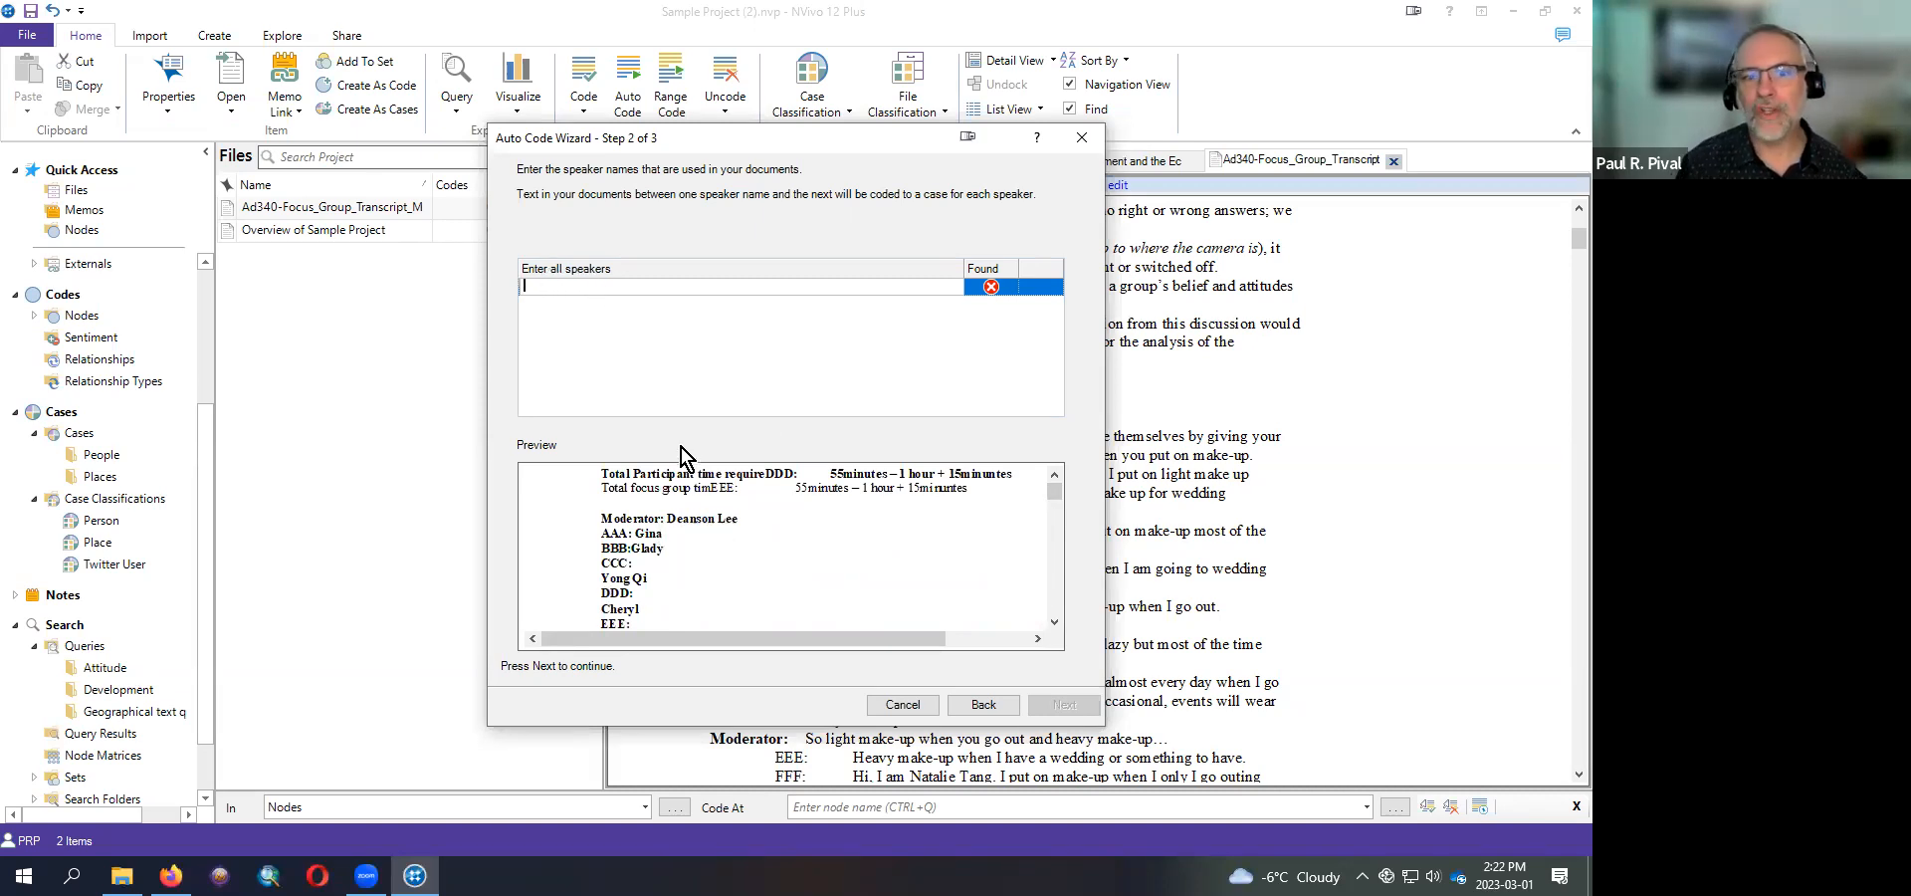
pyautogui.write('AAA')
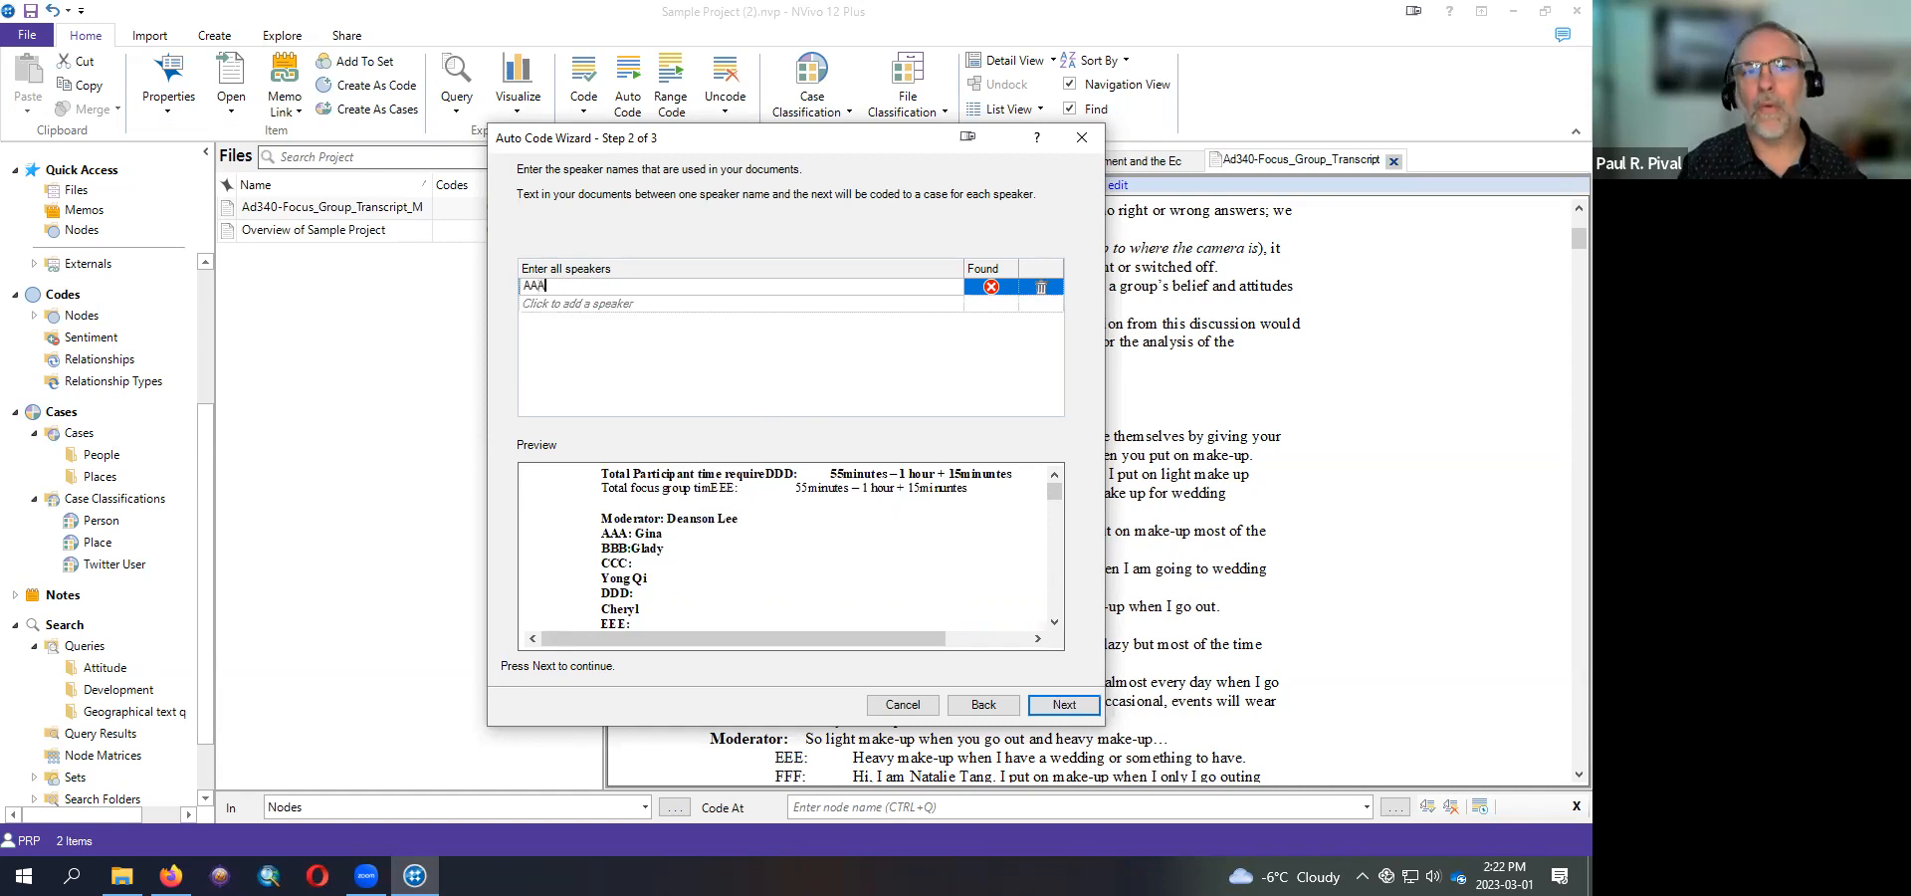
pyautogui.press('Return')
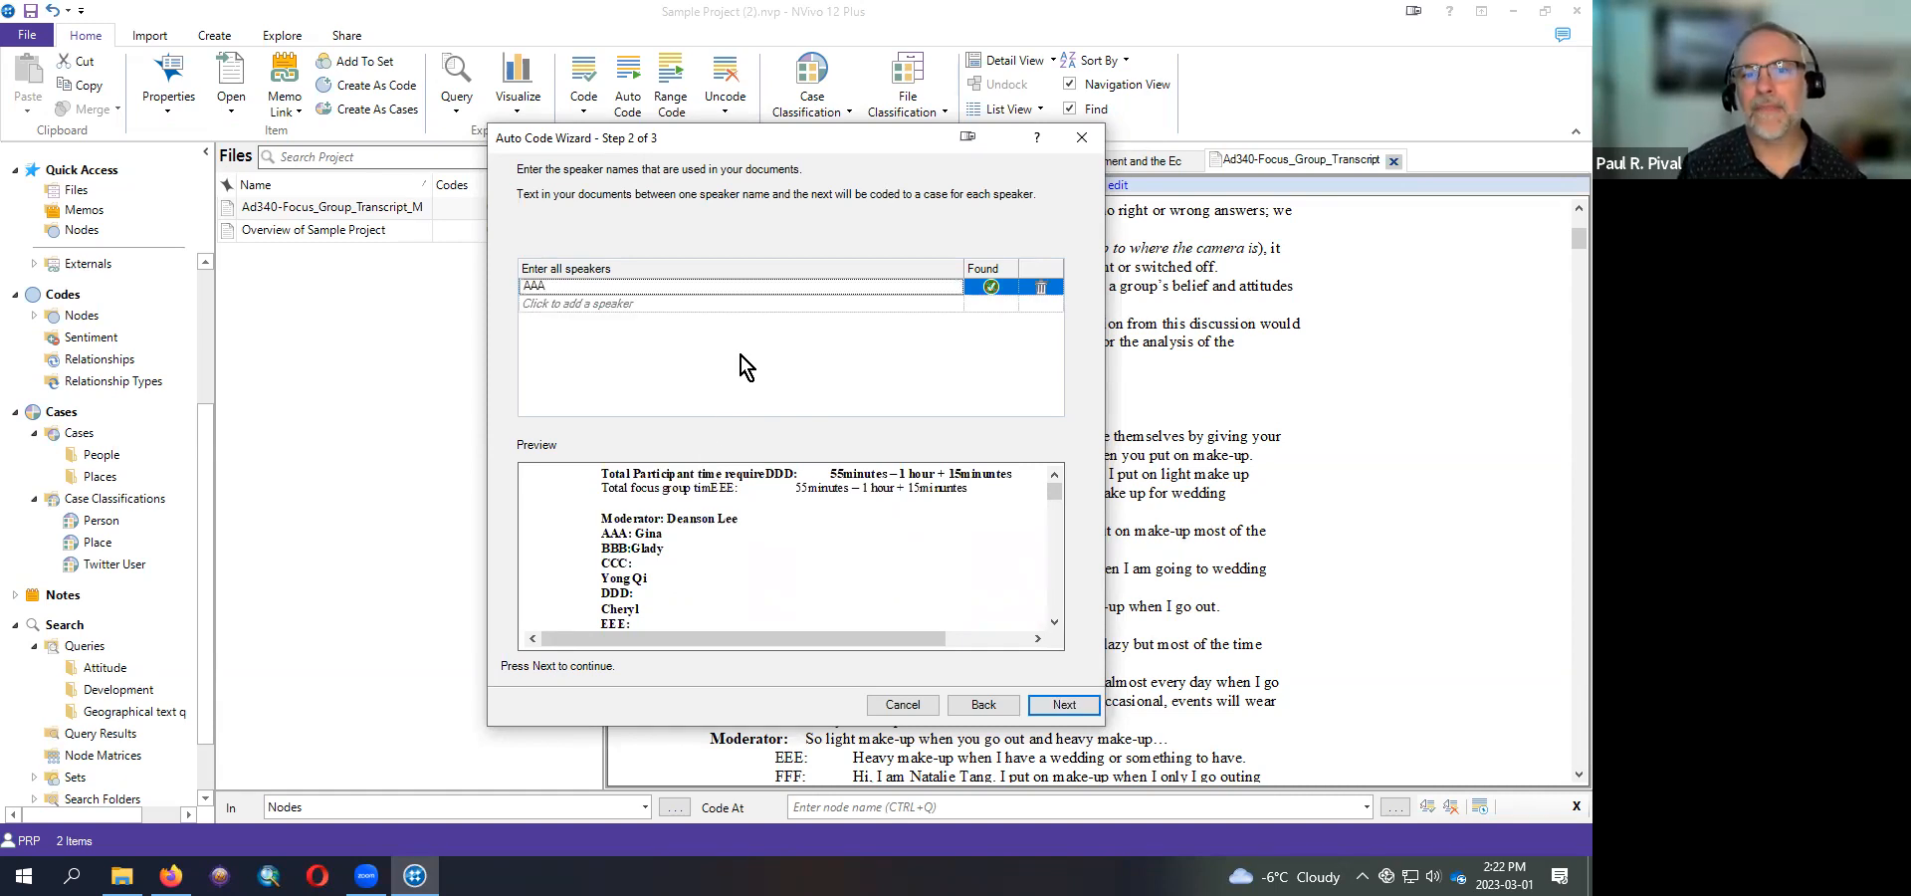
# - Check the passages highlighted for AAA in the preview and add BBB as the second speaker
pyautogui.click(671, 302)
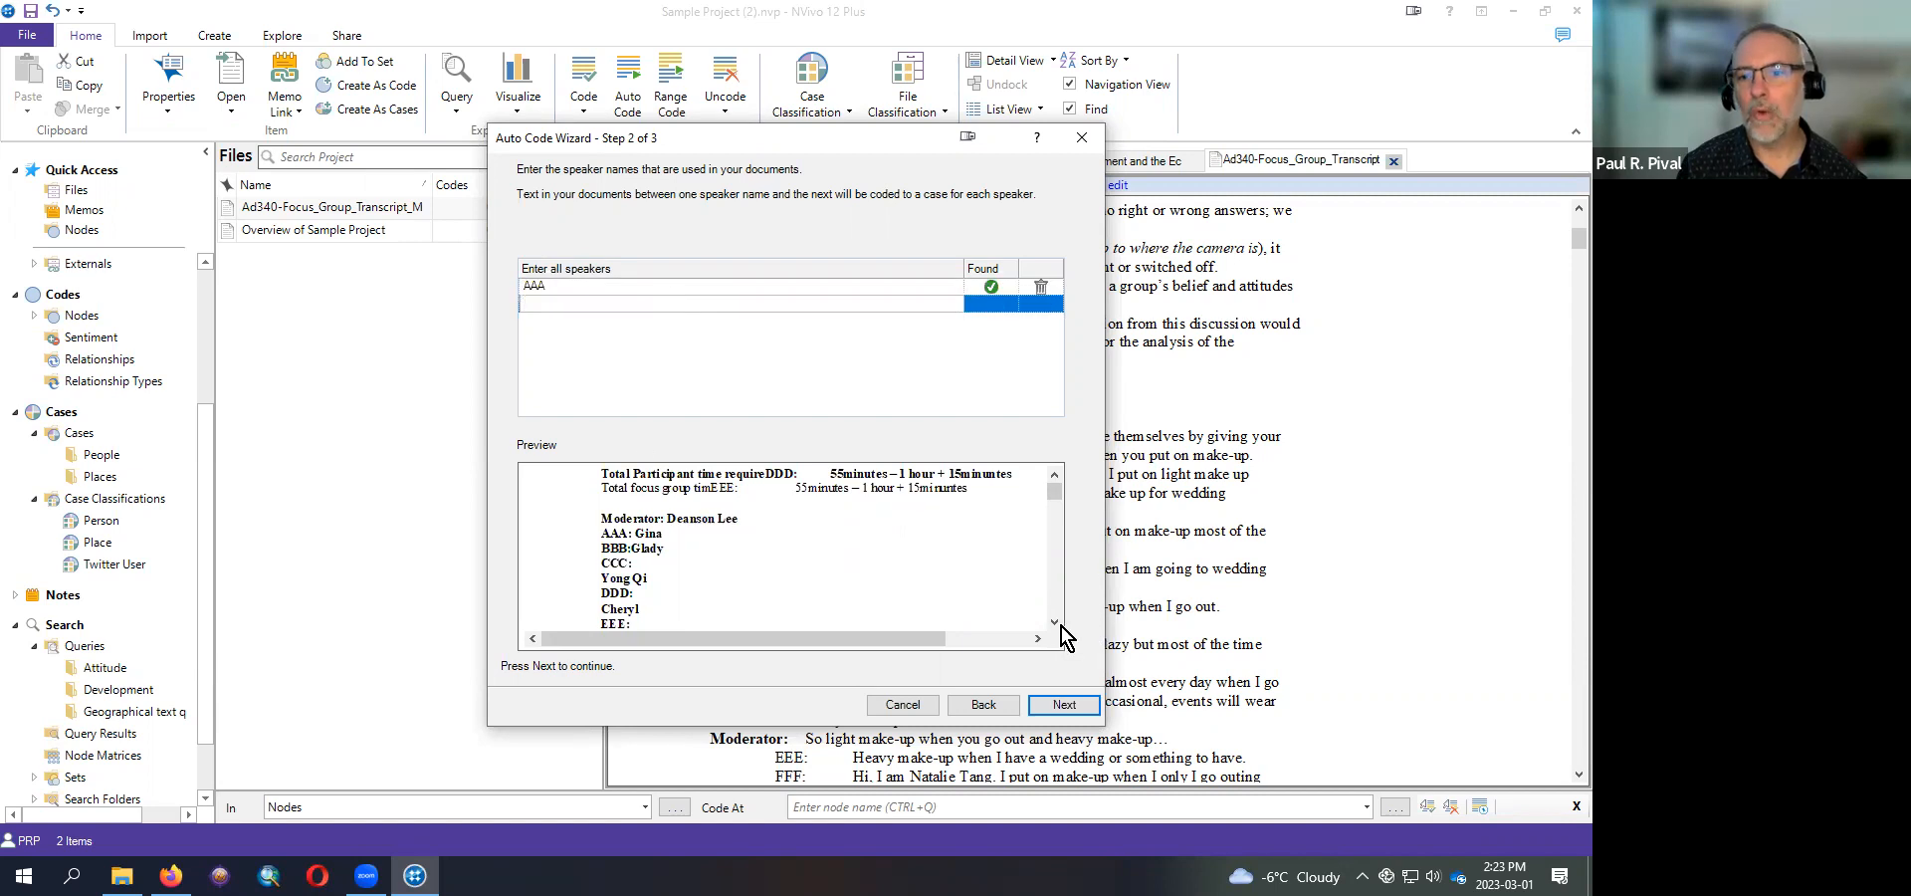
pyautogui.scroll(-5, 1059, 625)
pyautogui.scroll(-3, 1056, 619)
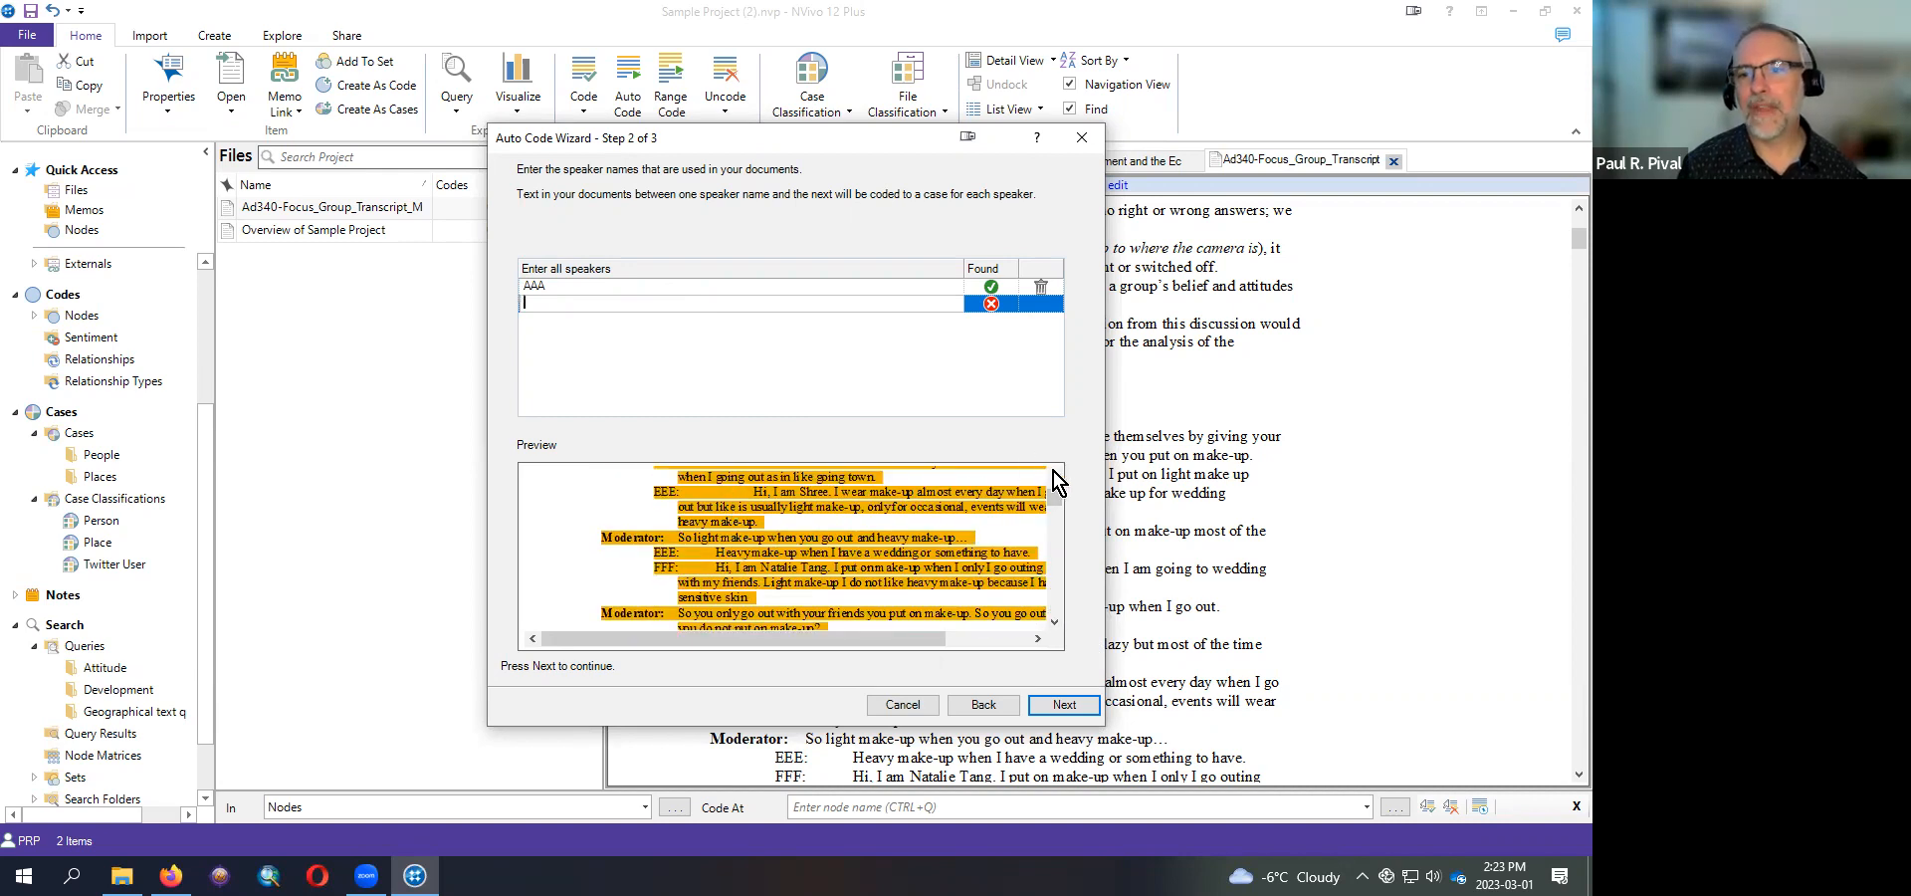
pyautogui.scroll(3, 1055, 483)
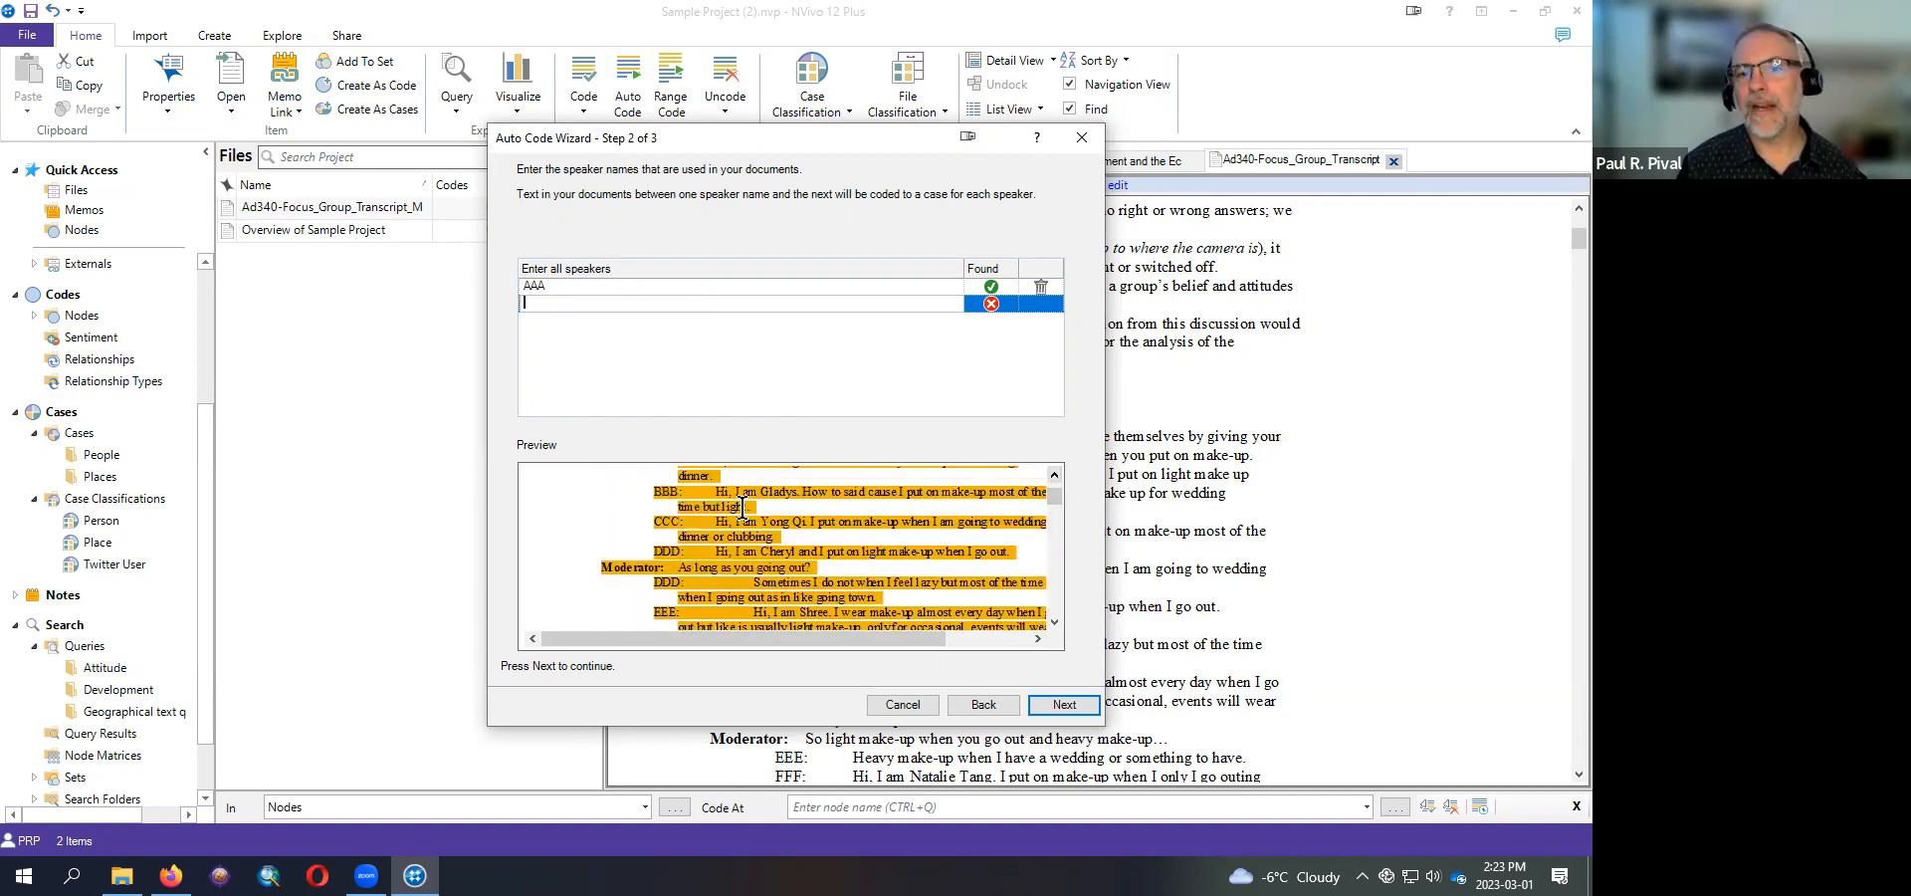
pyautogui.click(1055, 475)
pyautogui.scroll(2, 1056, 481)
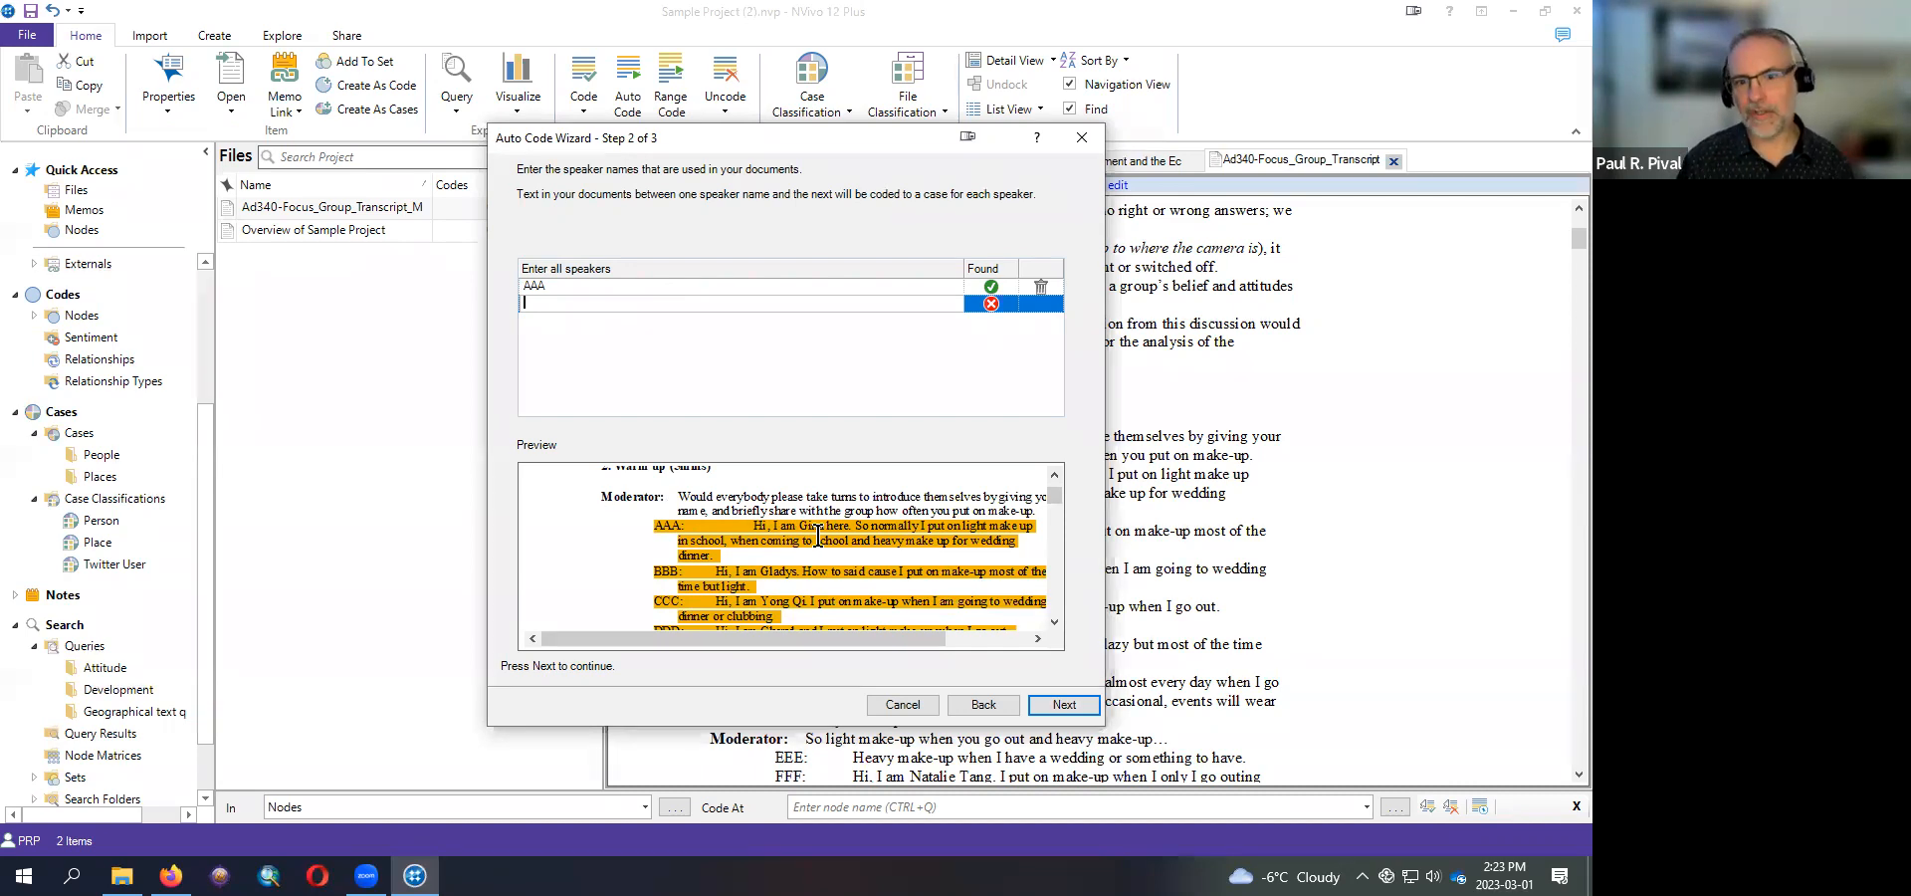
pyautogui.click(583, 295)
pyautogui.click(582, 300)
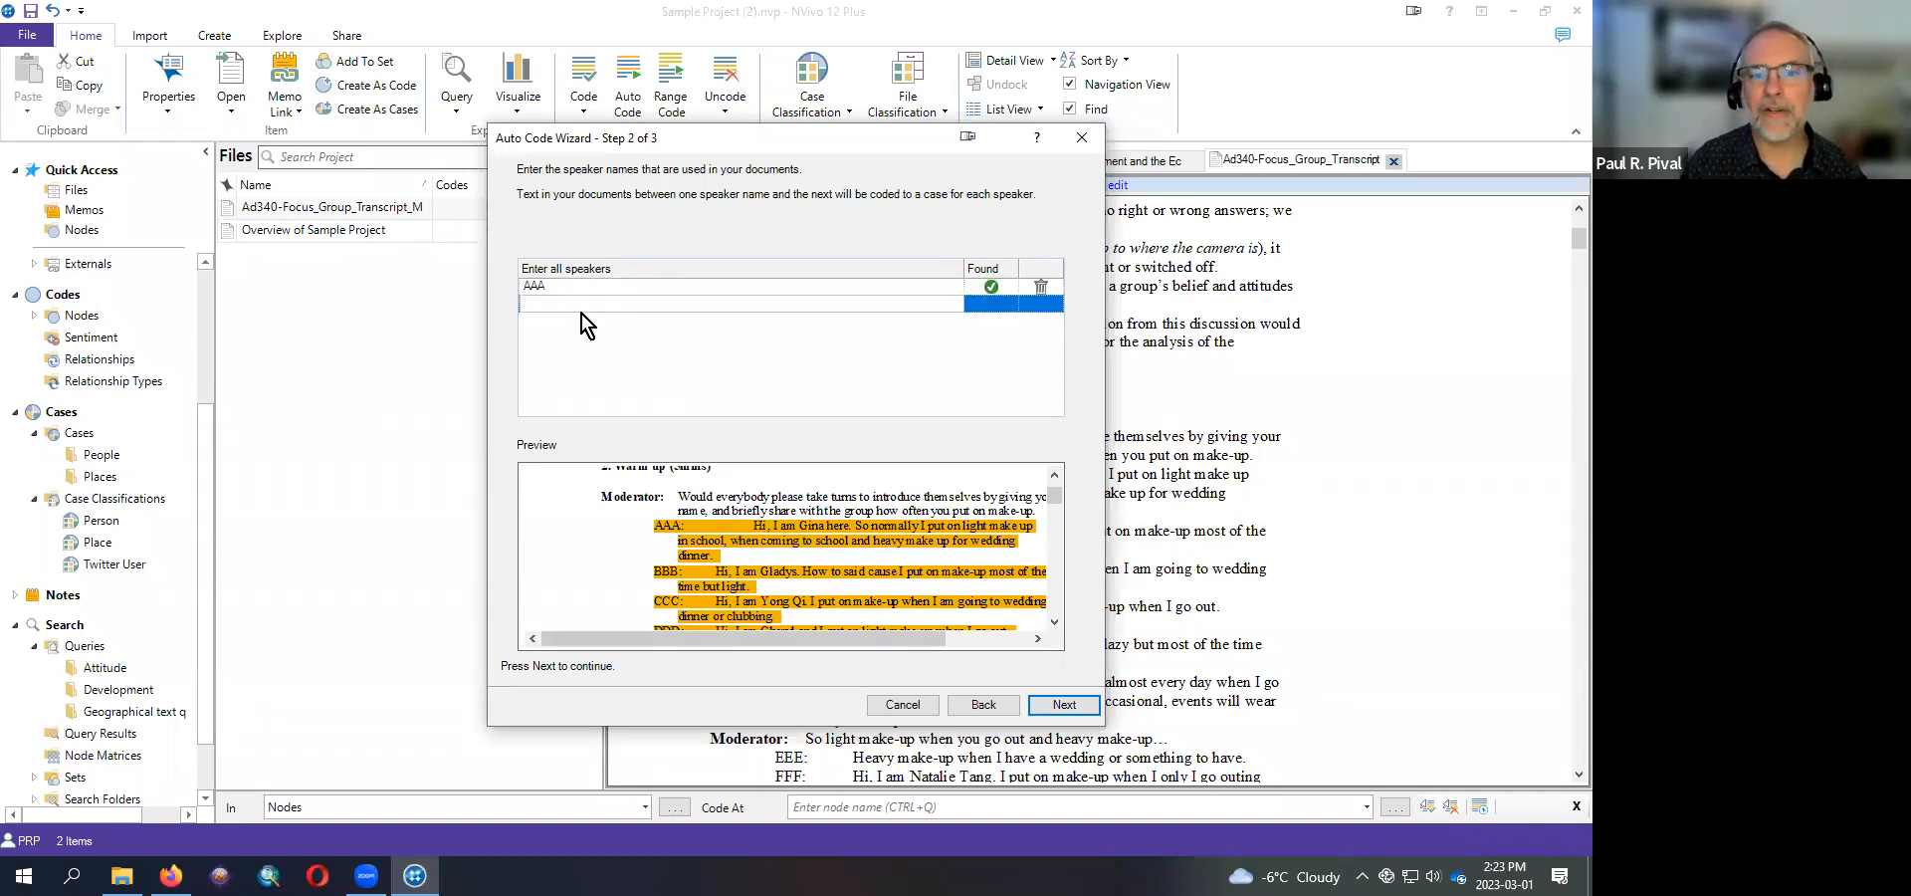
pyautogui.write('BBB')
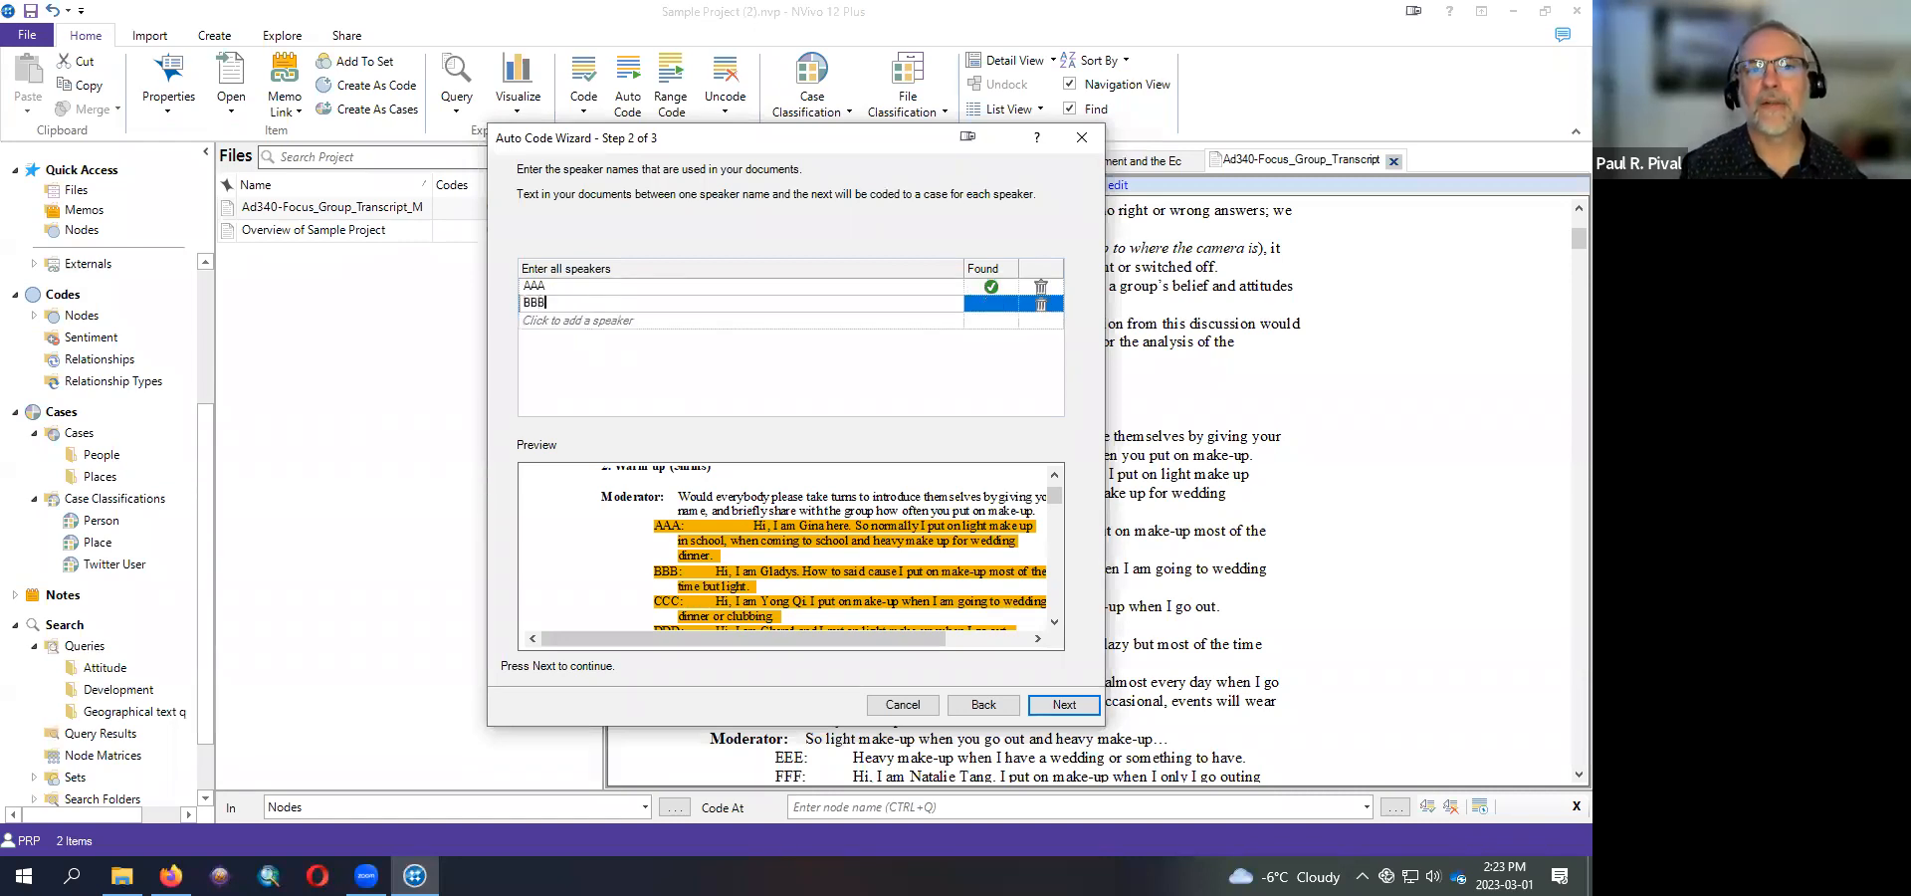
# - Add CCC, DDD and Moderator to the list of speakers
pyautogui.click(576, 319)
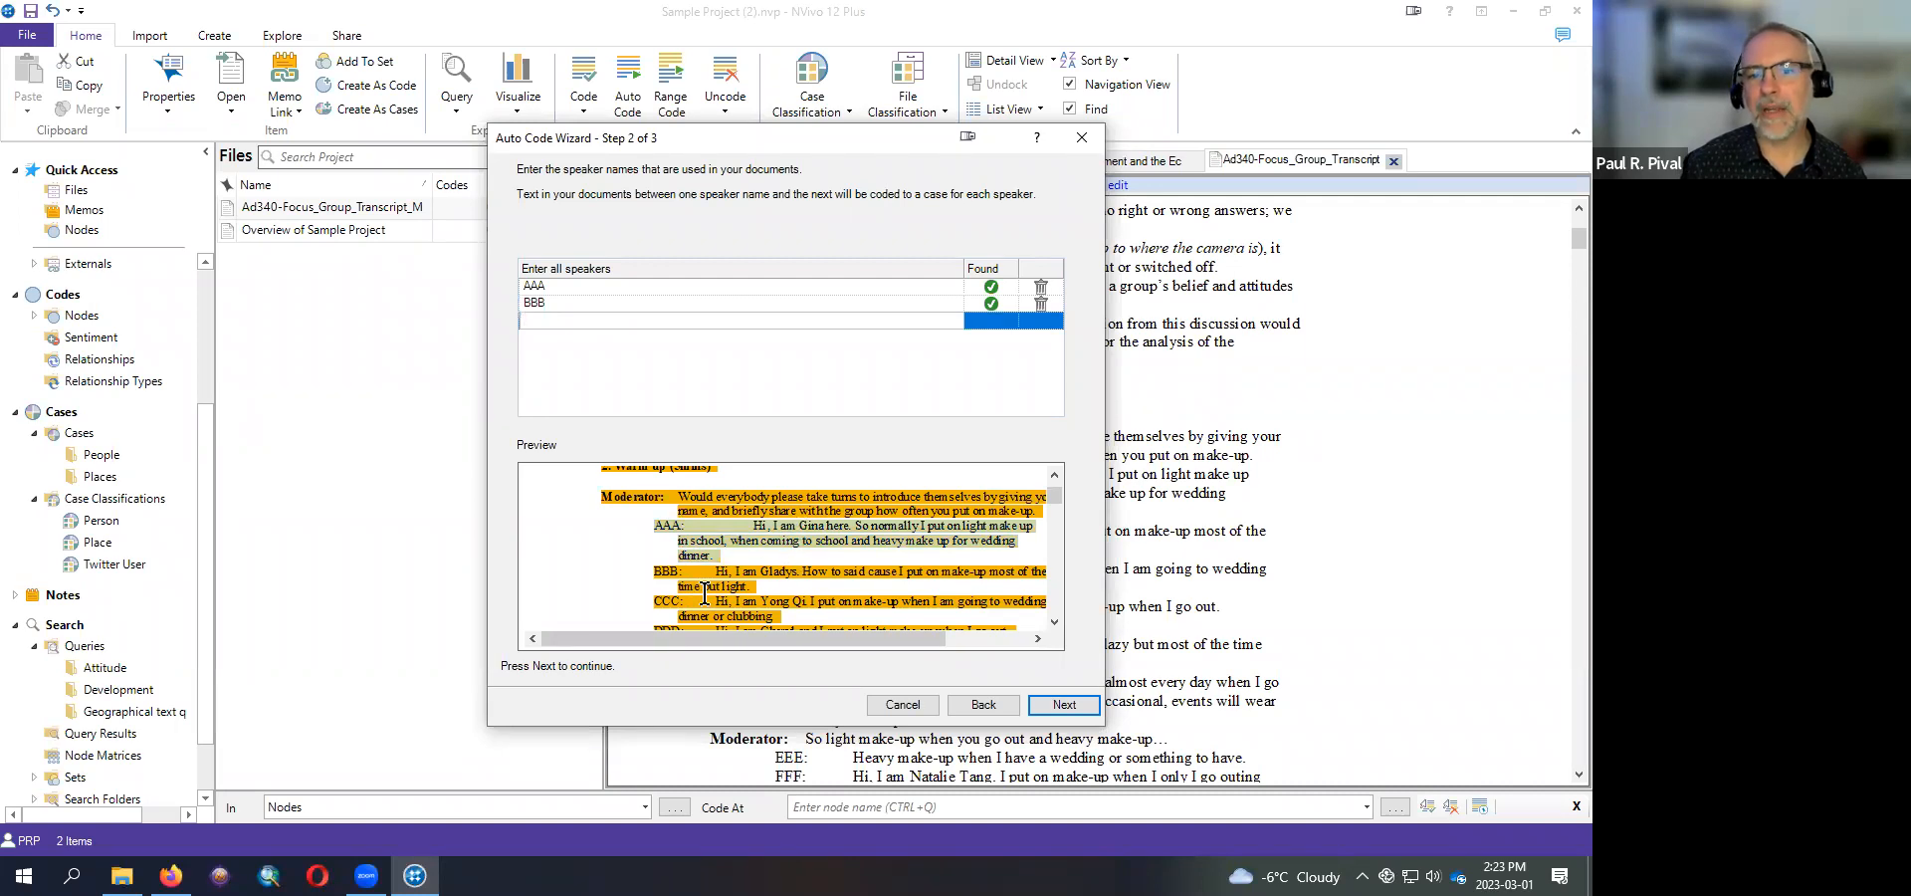
pyautogui.write('CCC')
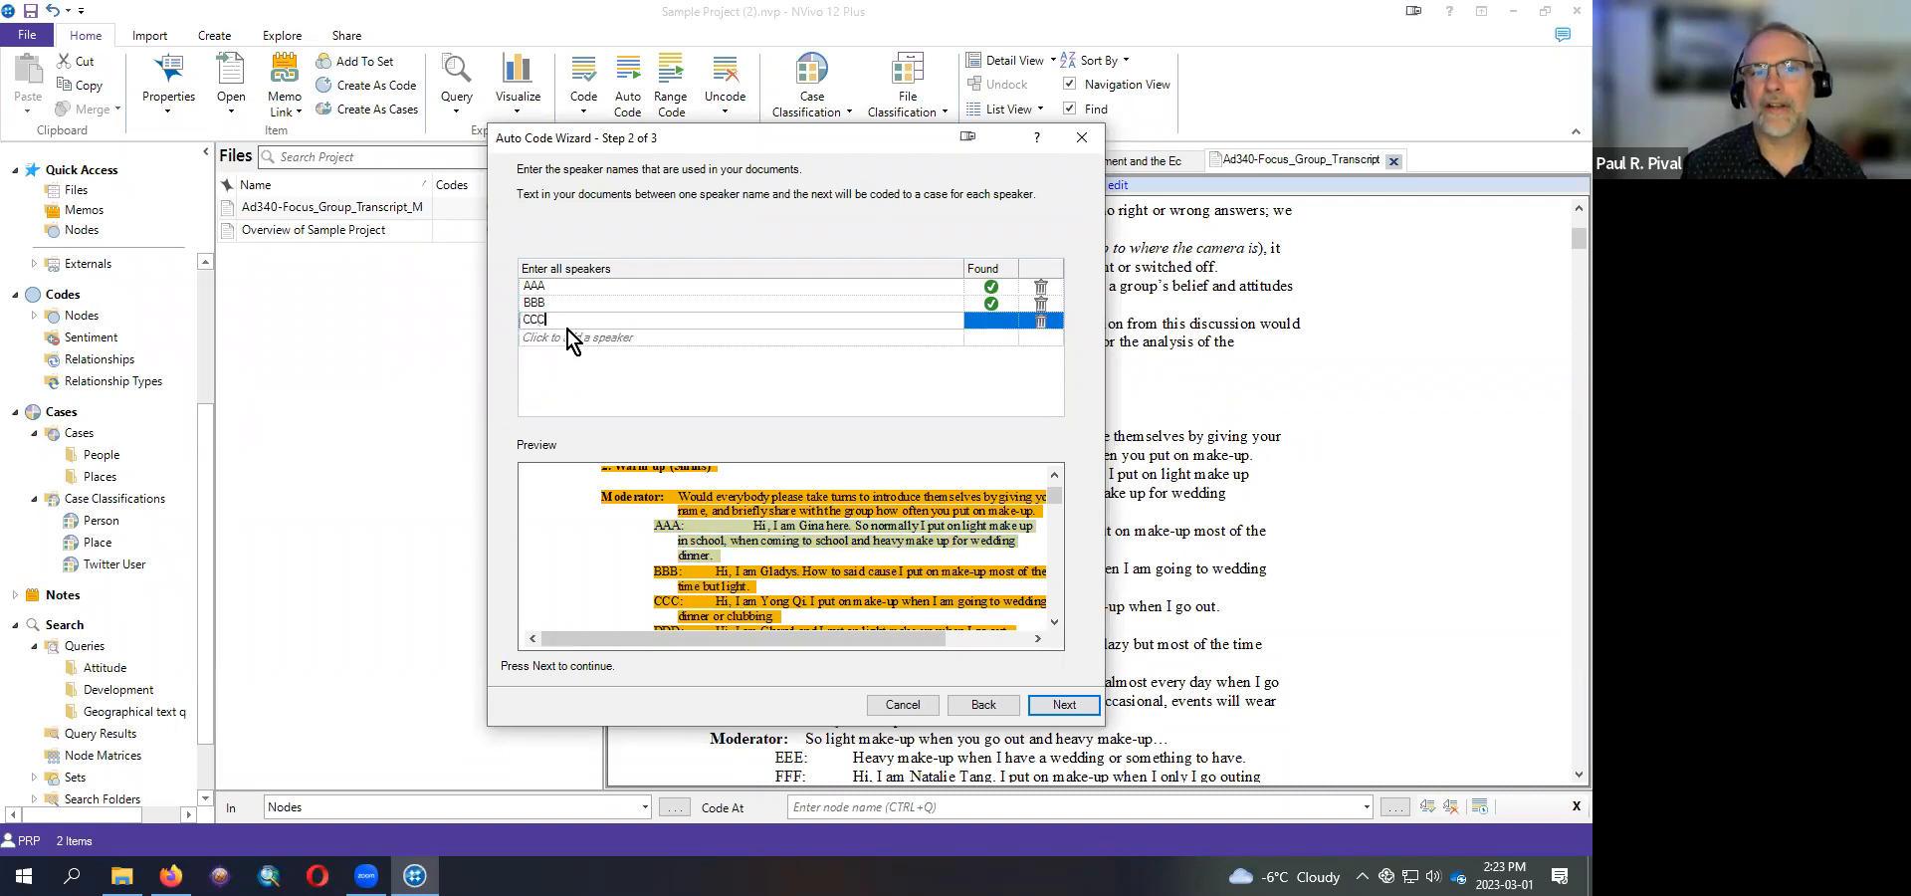
pyautogui.click(574, 338)
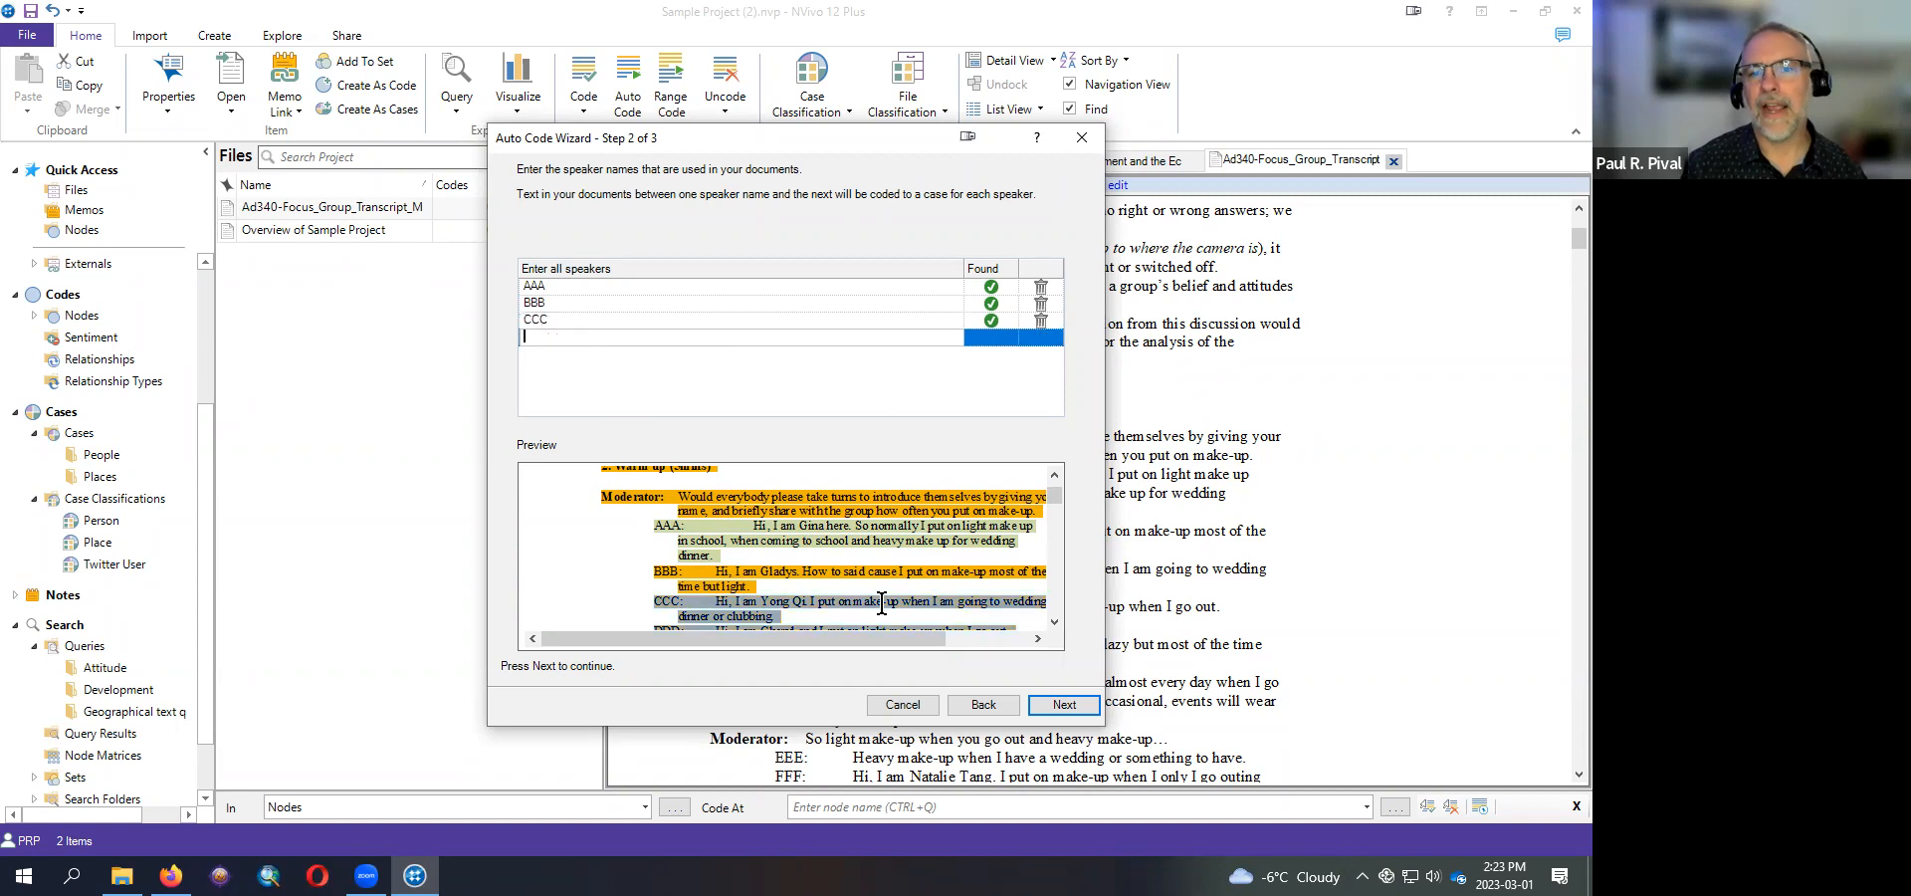
pyautogui.click(1054, 622)
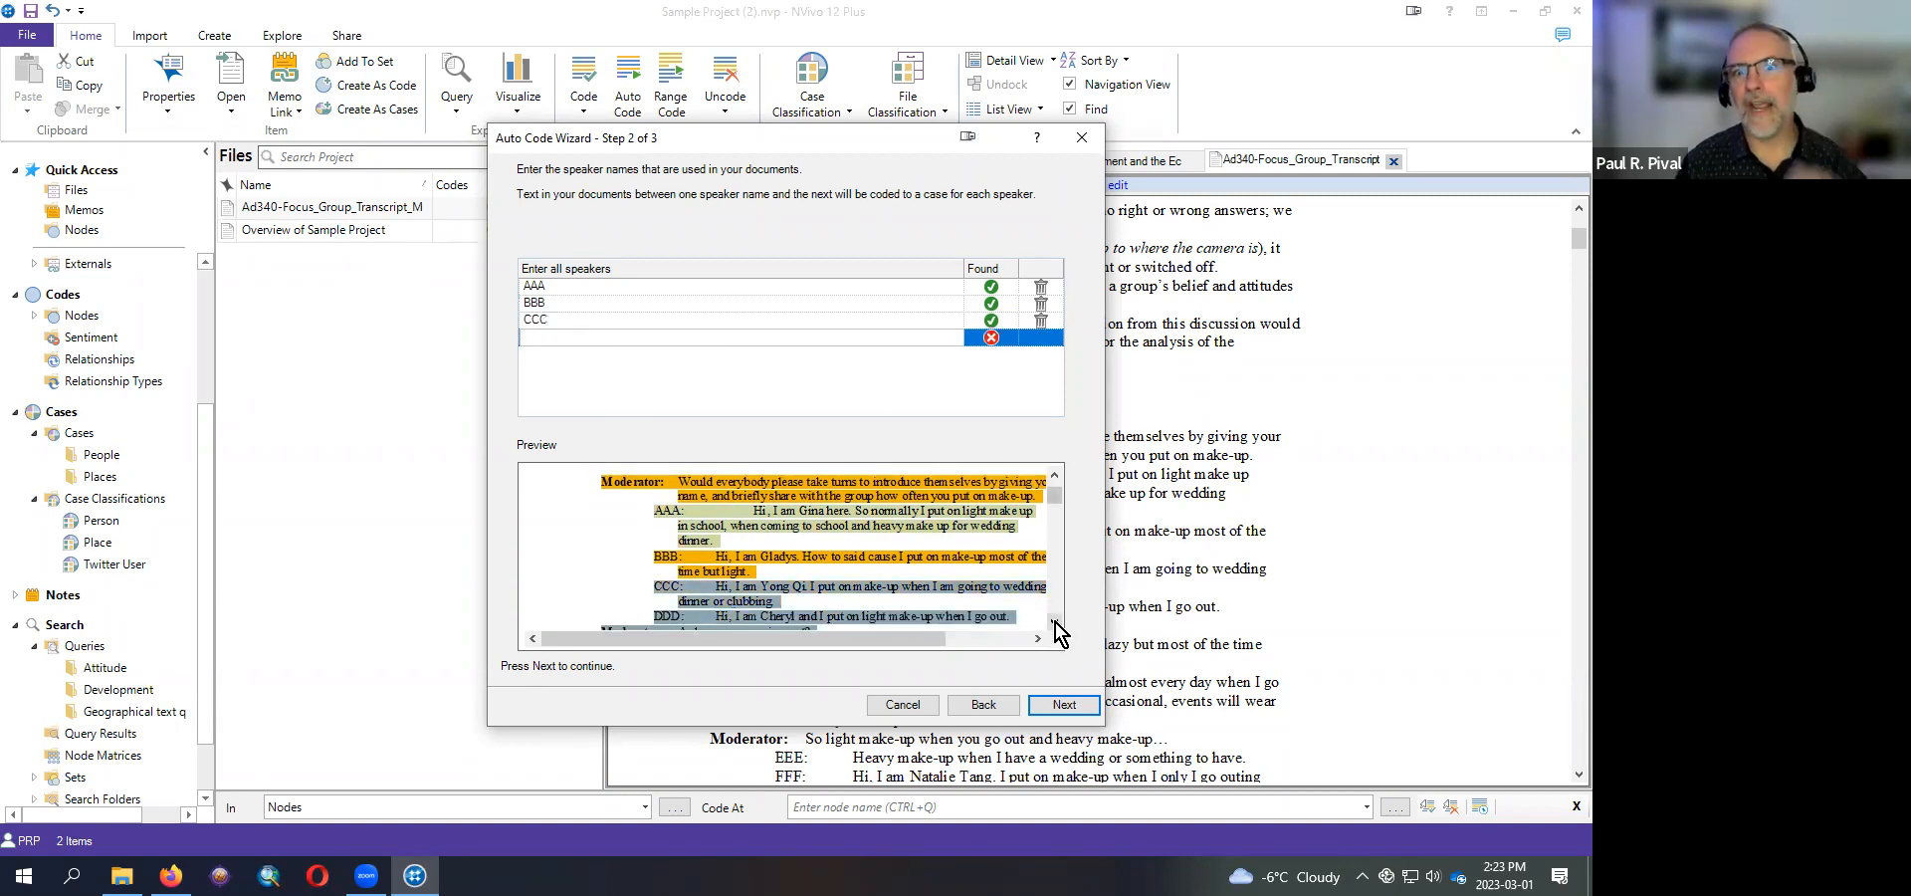
pyautogui.click(1055, 620)
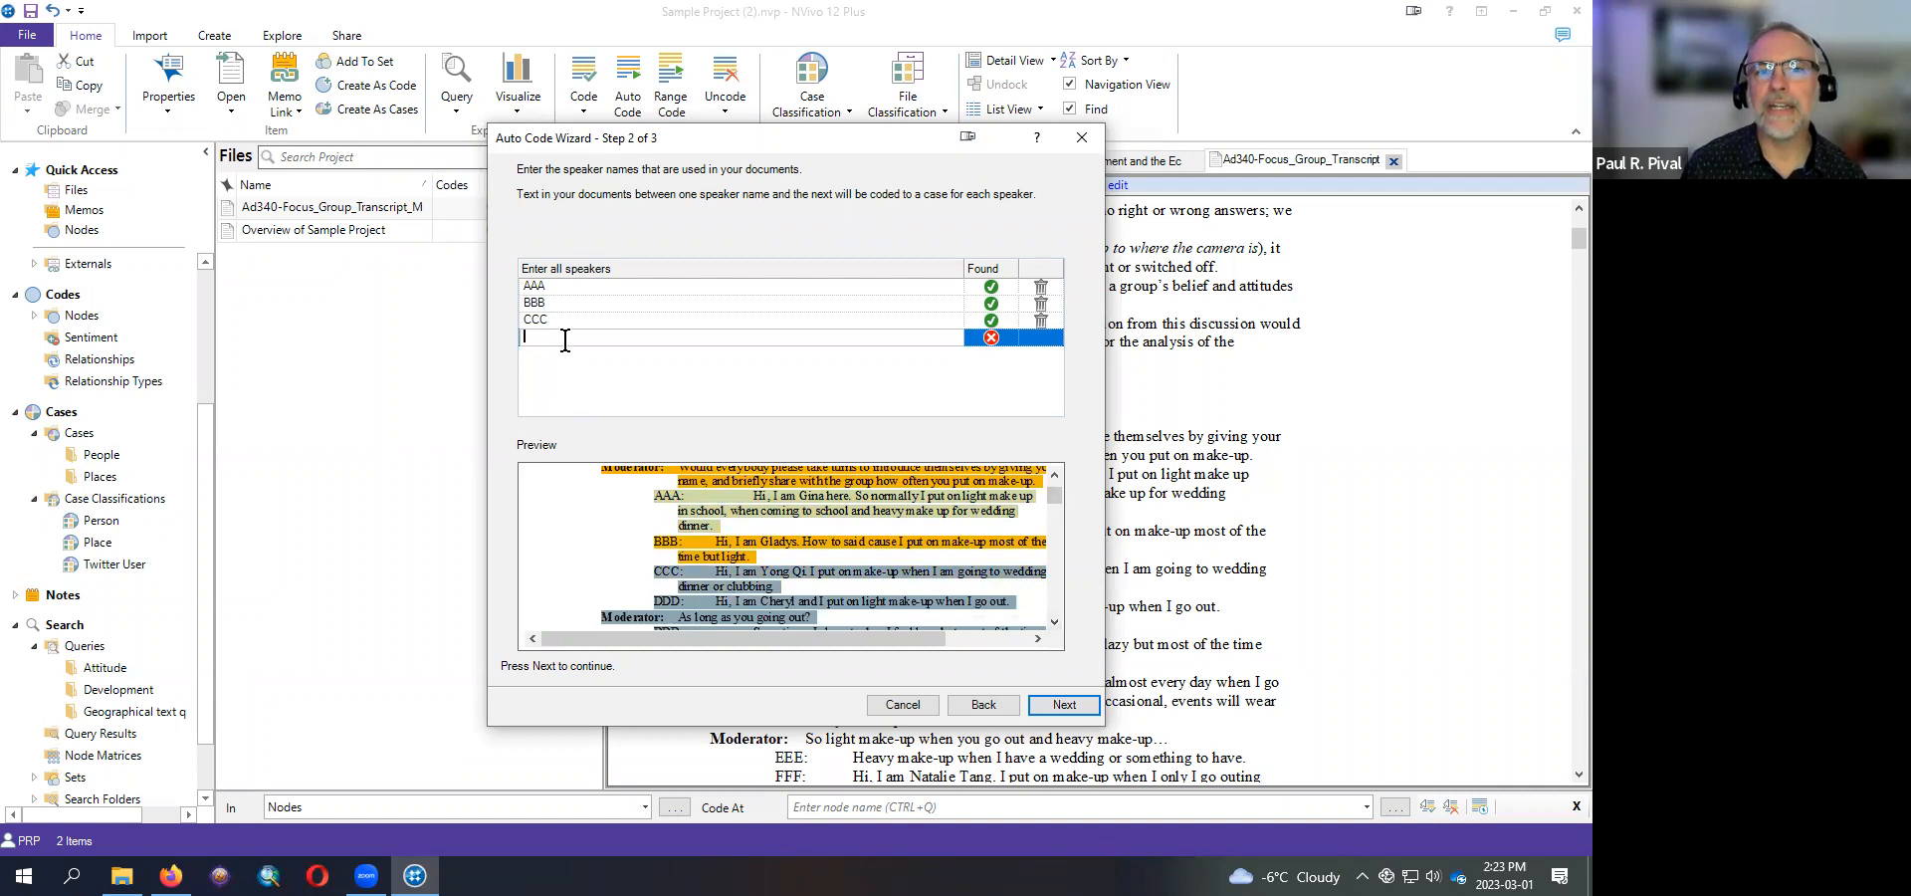
pyautogui.write('DDD')
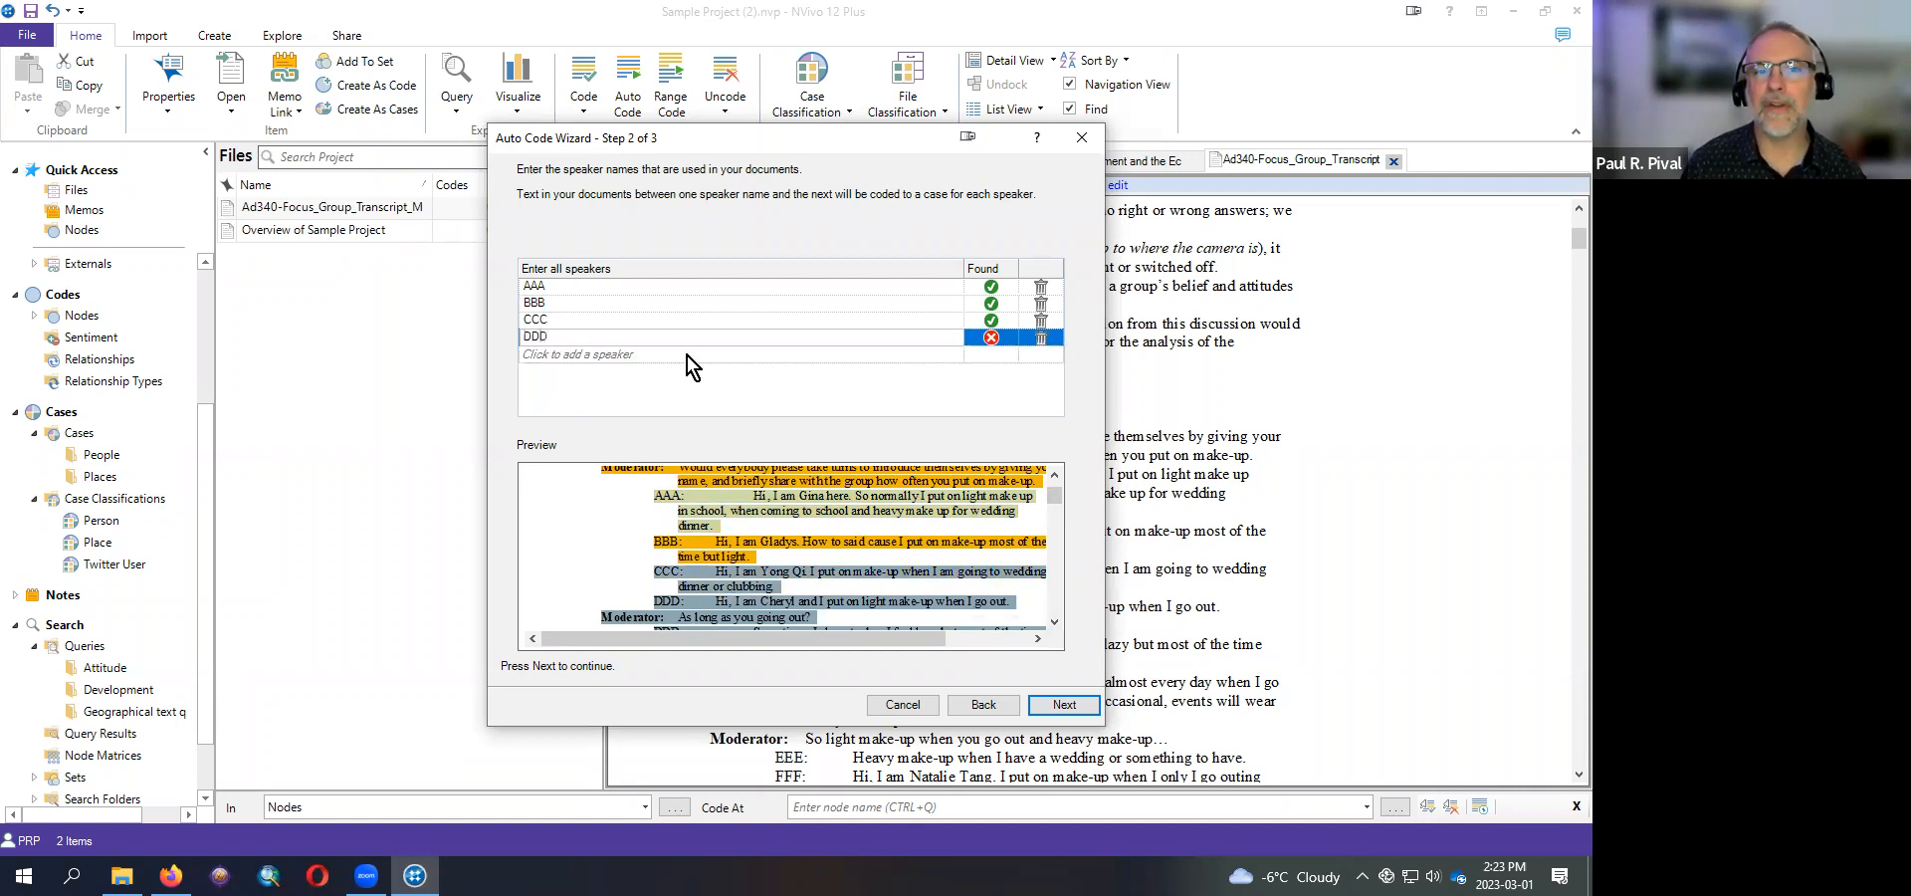
pyautogui.click(605, 354)
pyautogui.write('Moderator')
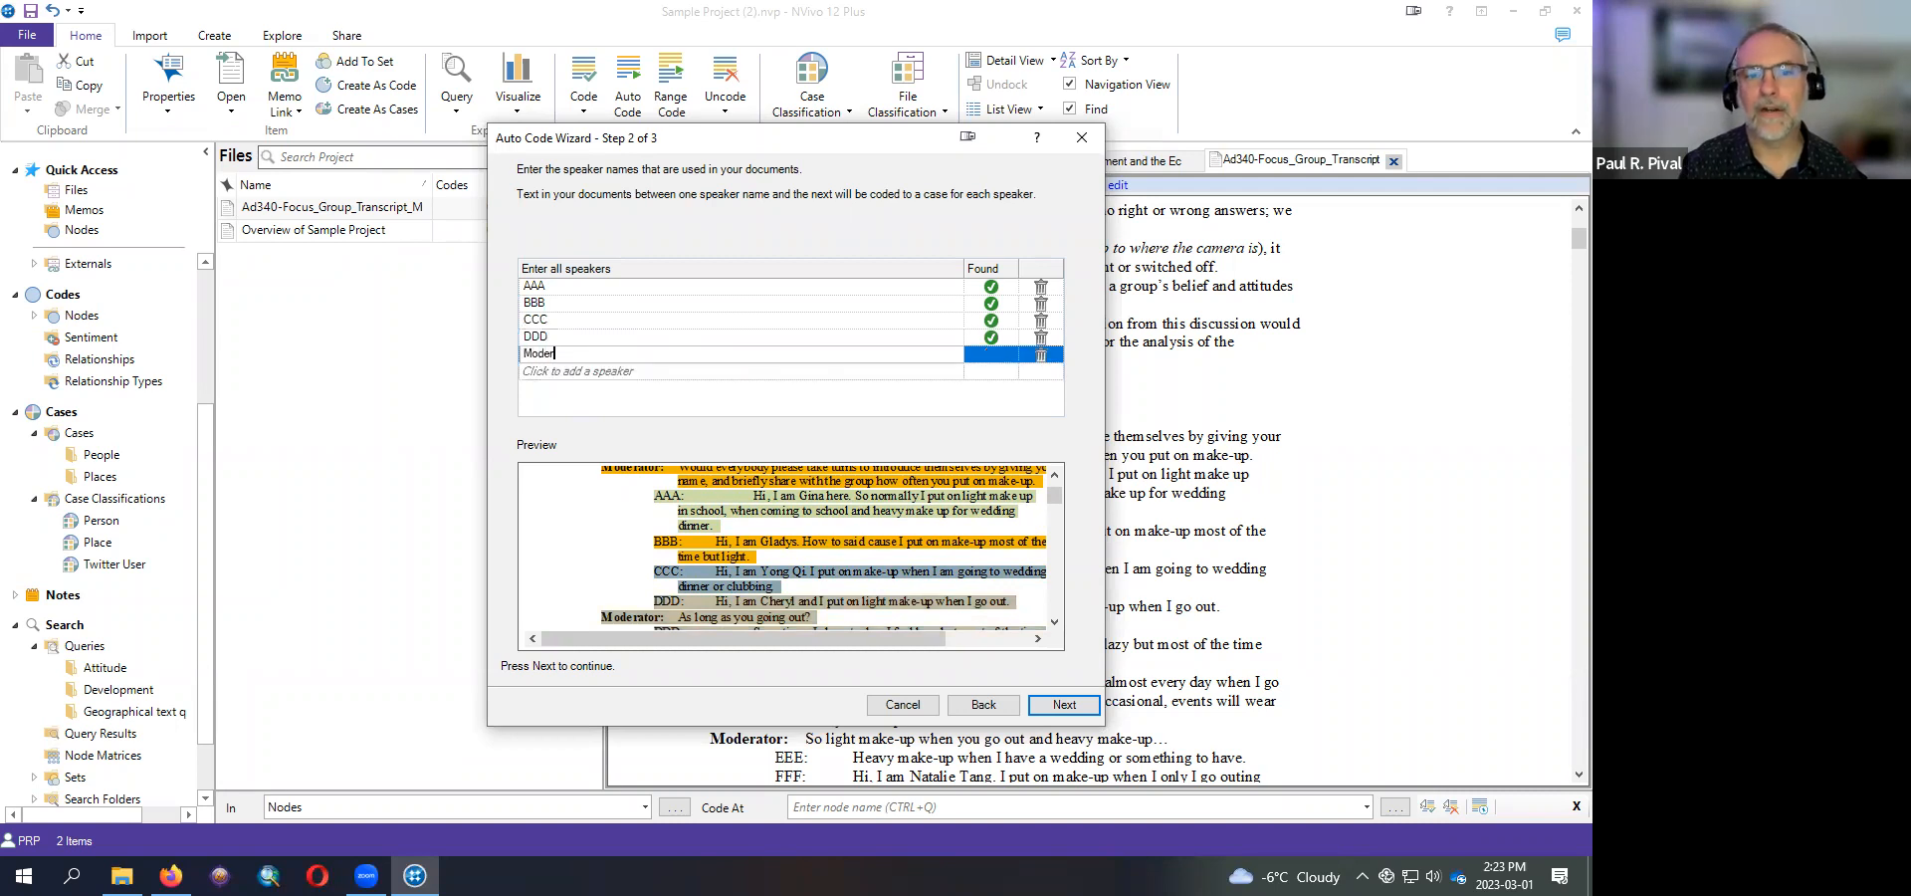
pyautogui.click(558, 370)
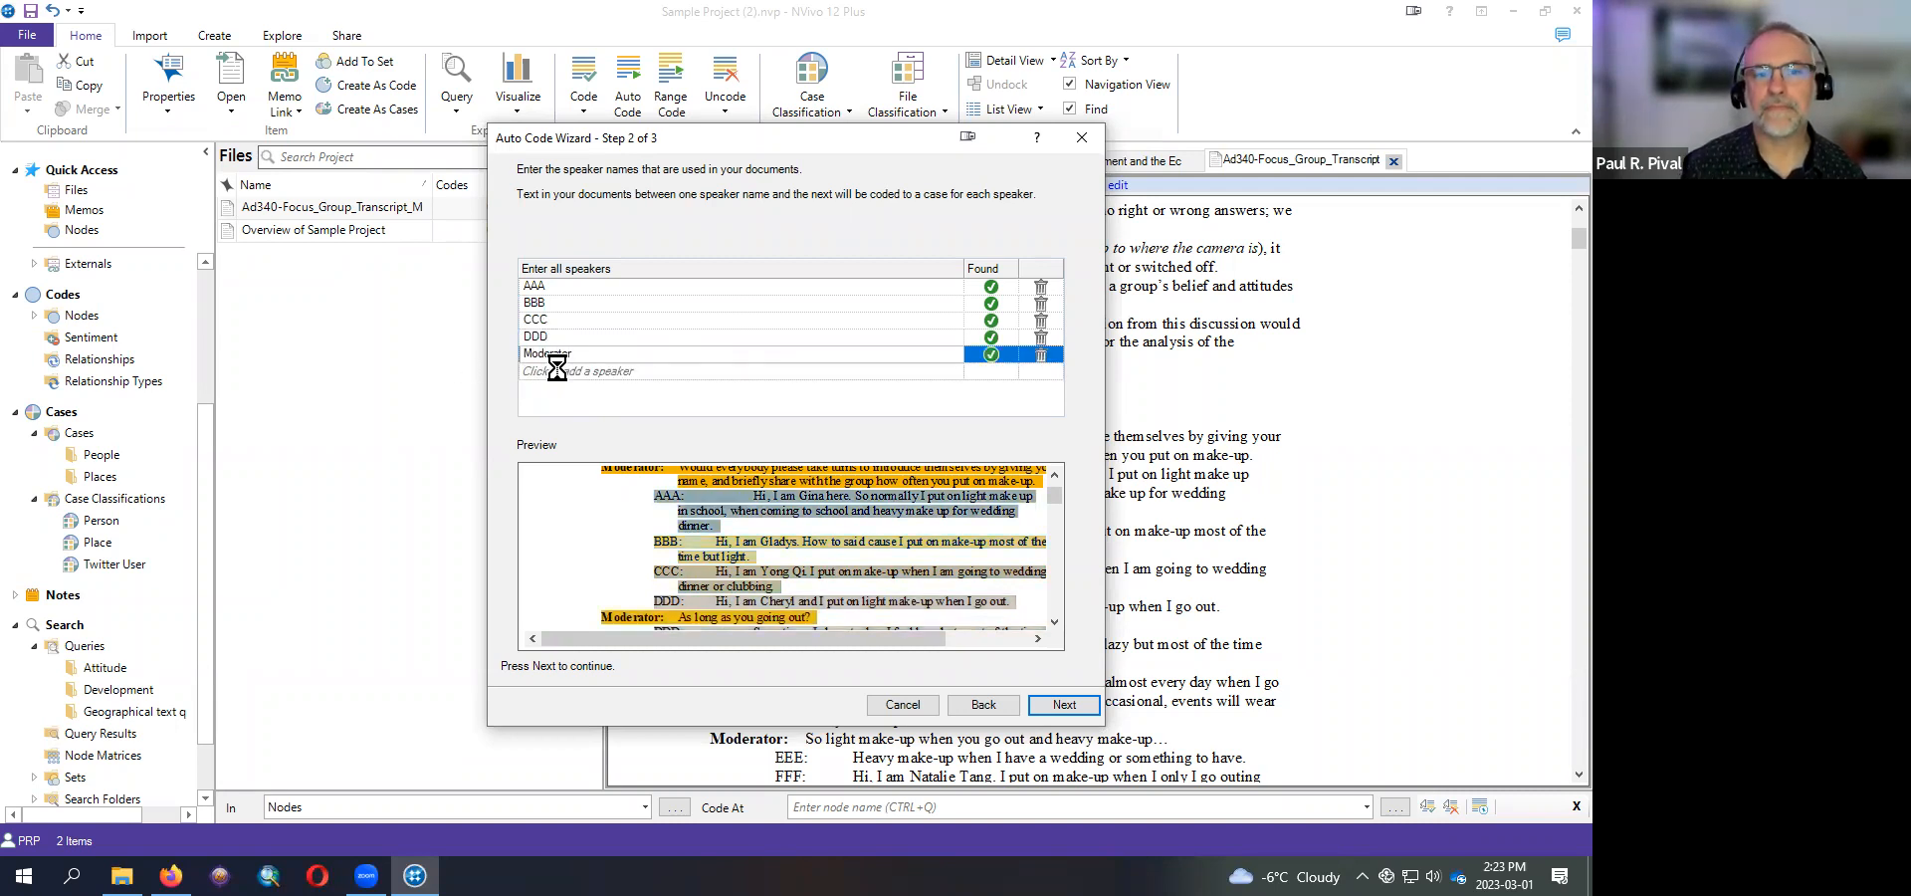
# - Find the remaining Warm up speaker labels in the preview and add EEE and FFF as speakers
pyautogui.click(1057, 622)
pyautogui.click(1056, 623)
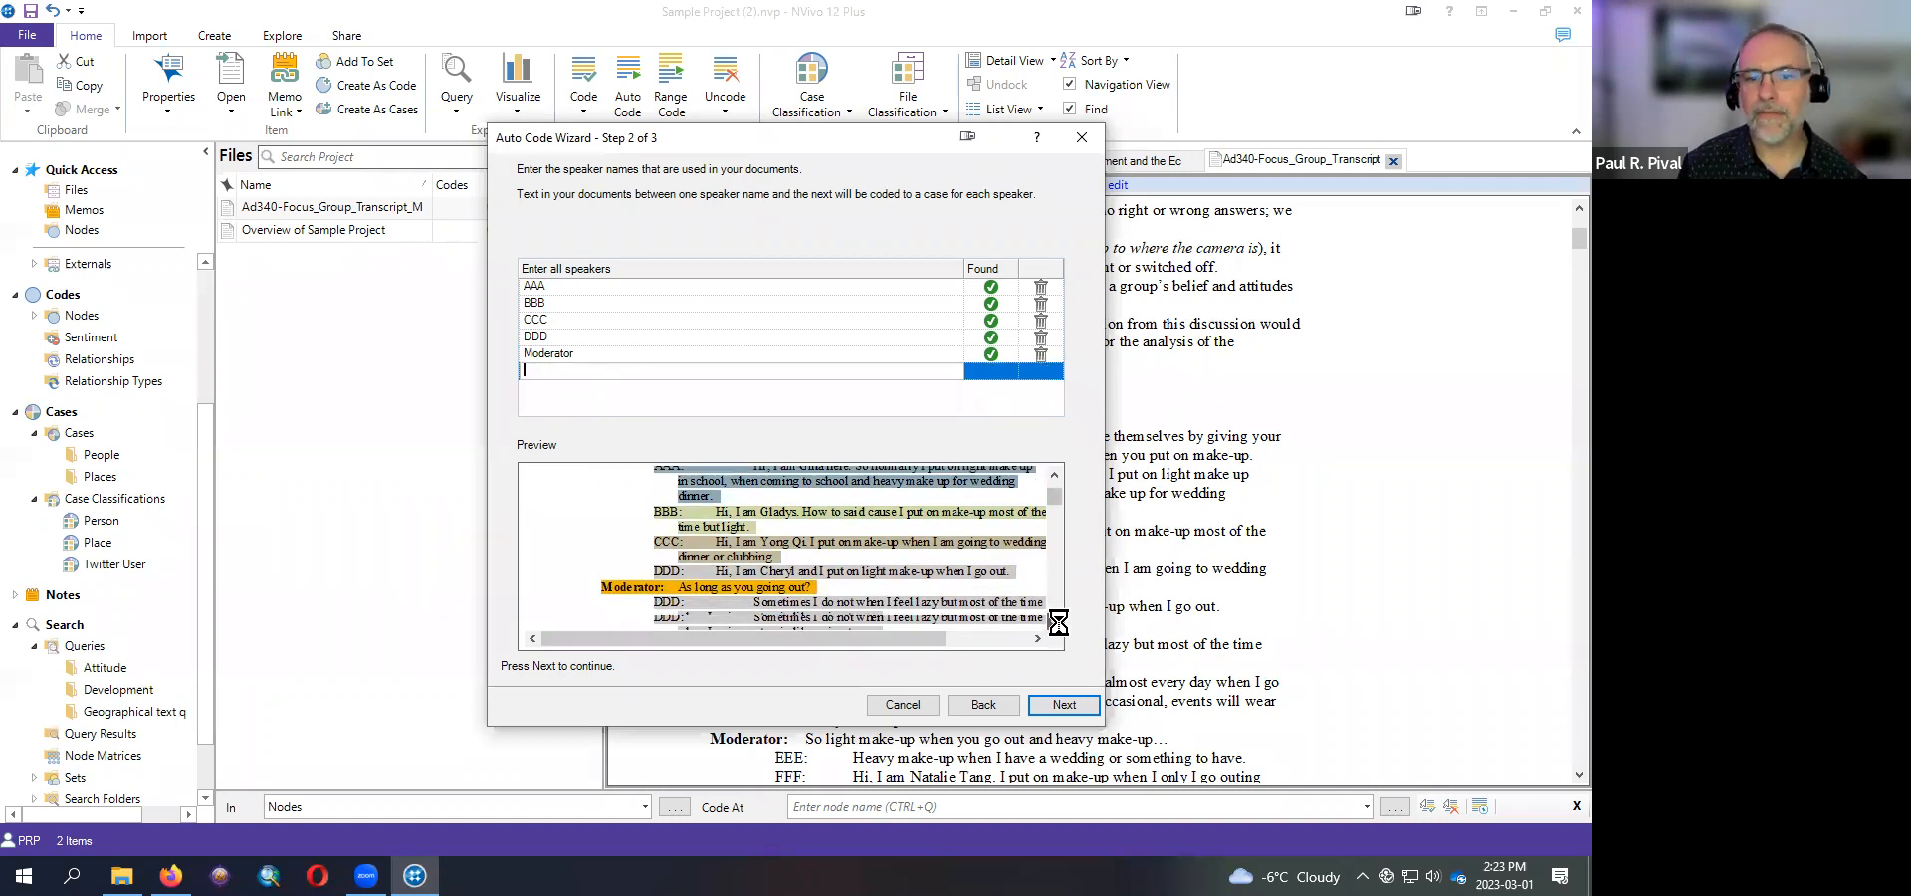
pyautogui.click(1056, 622)
pyautogui.click(1056, 622)
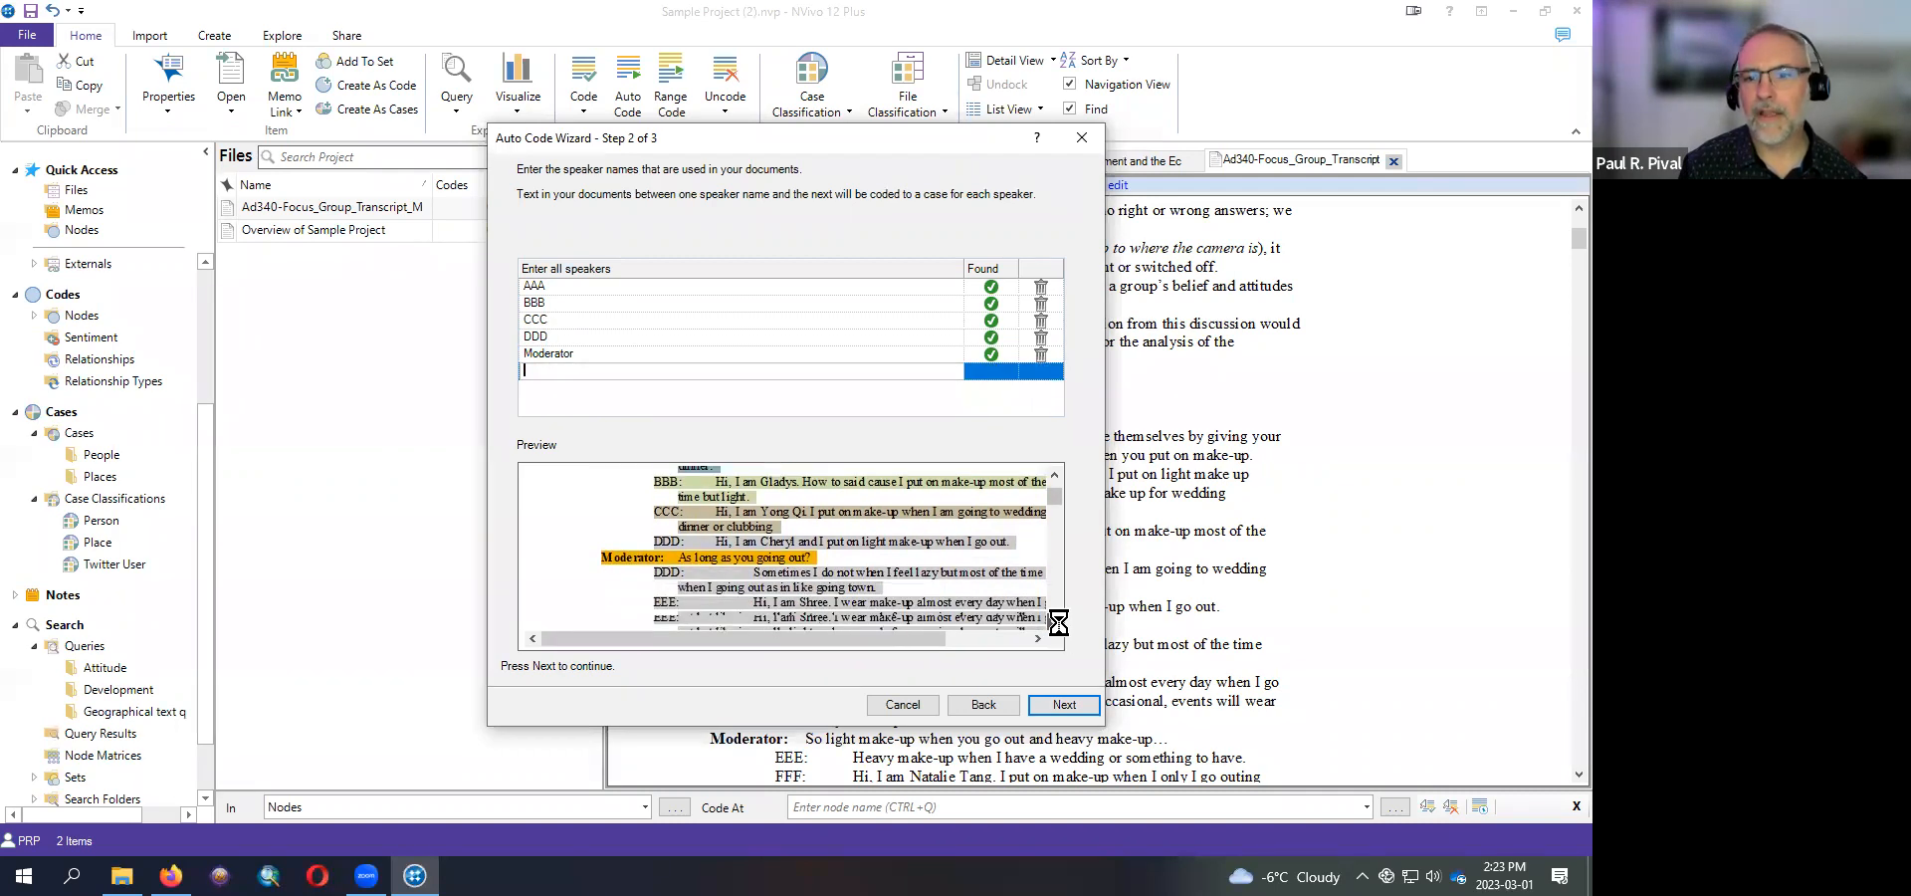
pyautogui.click(1057, 622)
pyautogui.click(1056, 622)
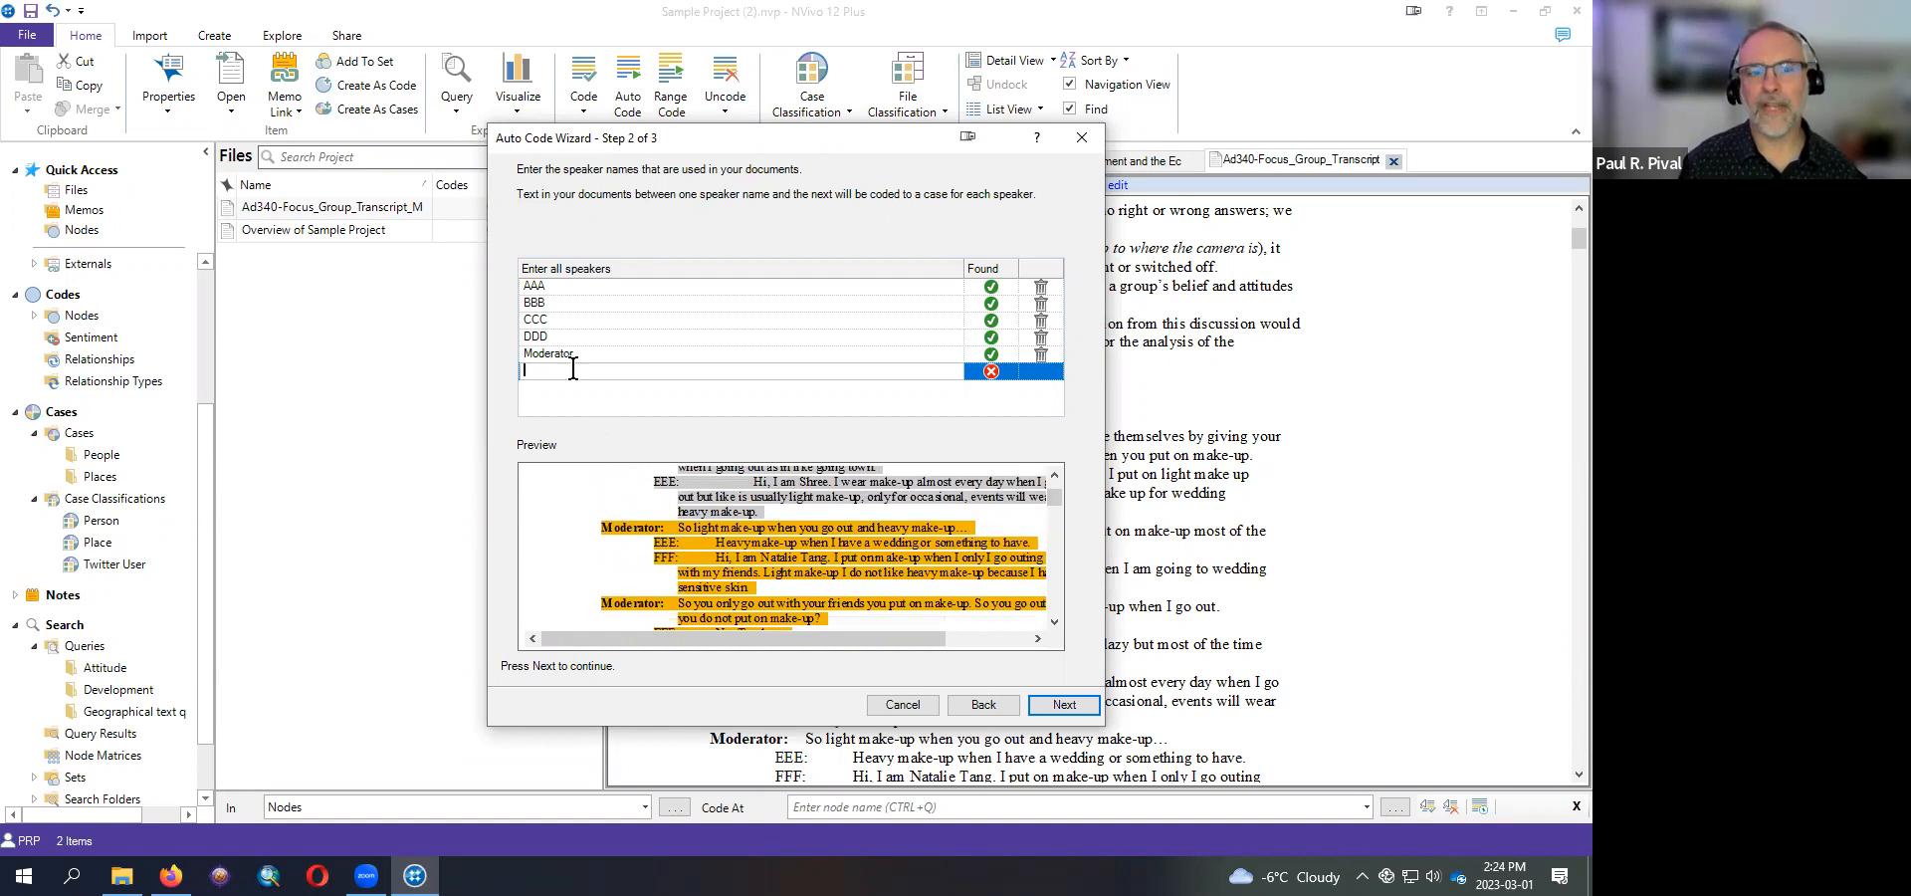
pyautogui.write('EEE')
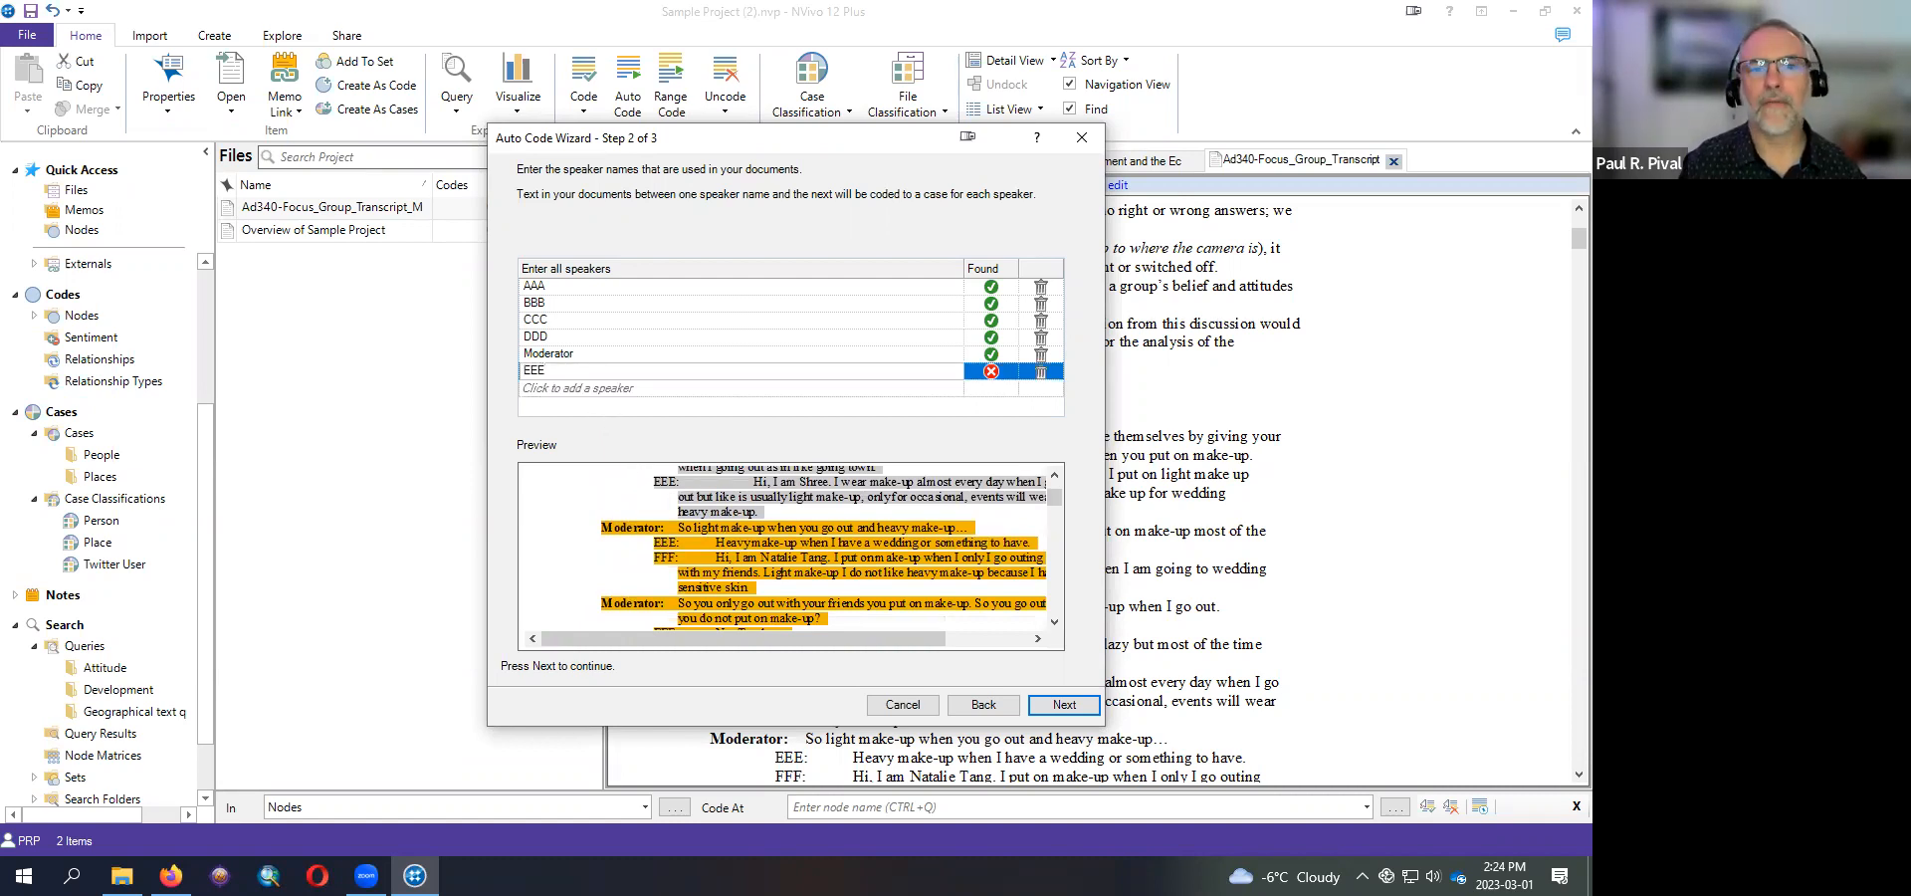
pyautogui.click(583, 387)
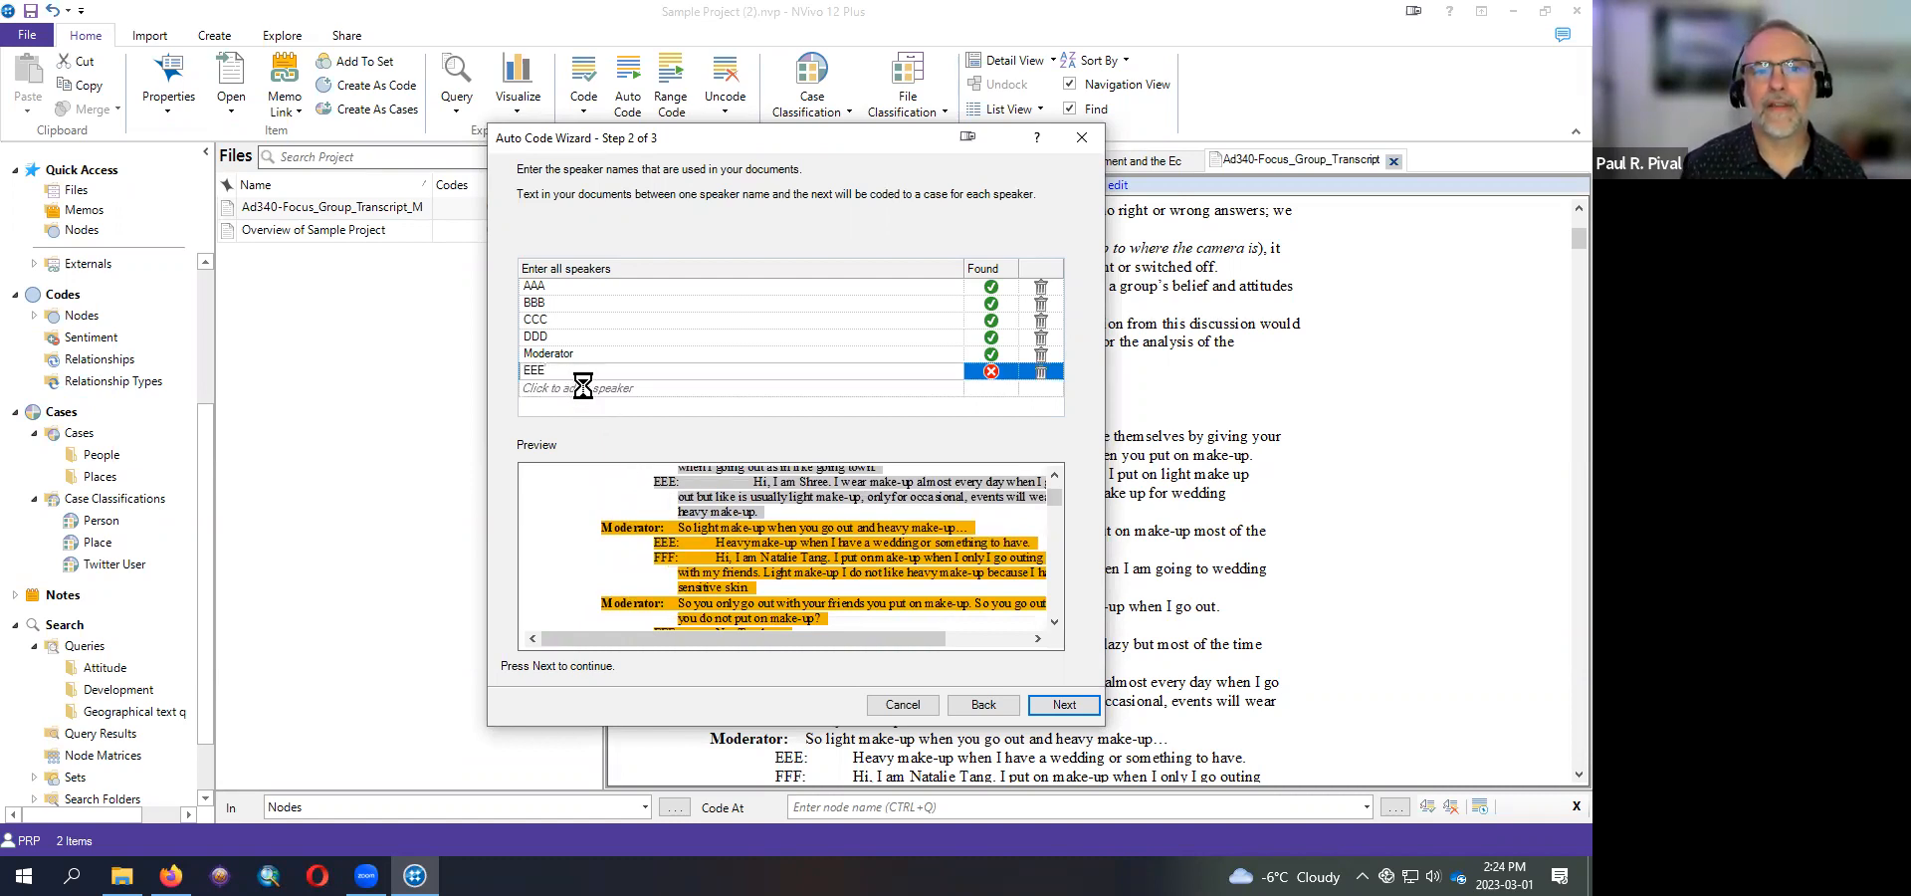
pyautogui.write('FFF')
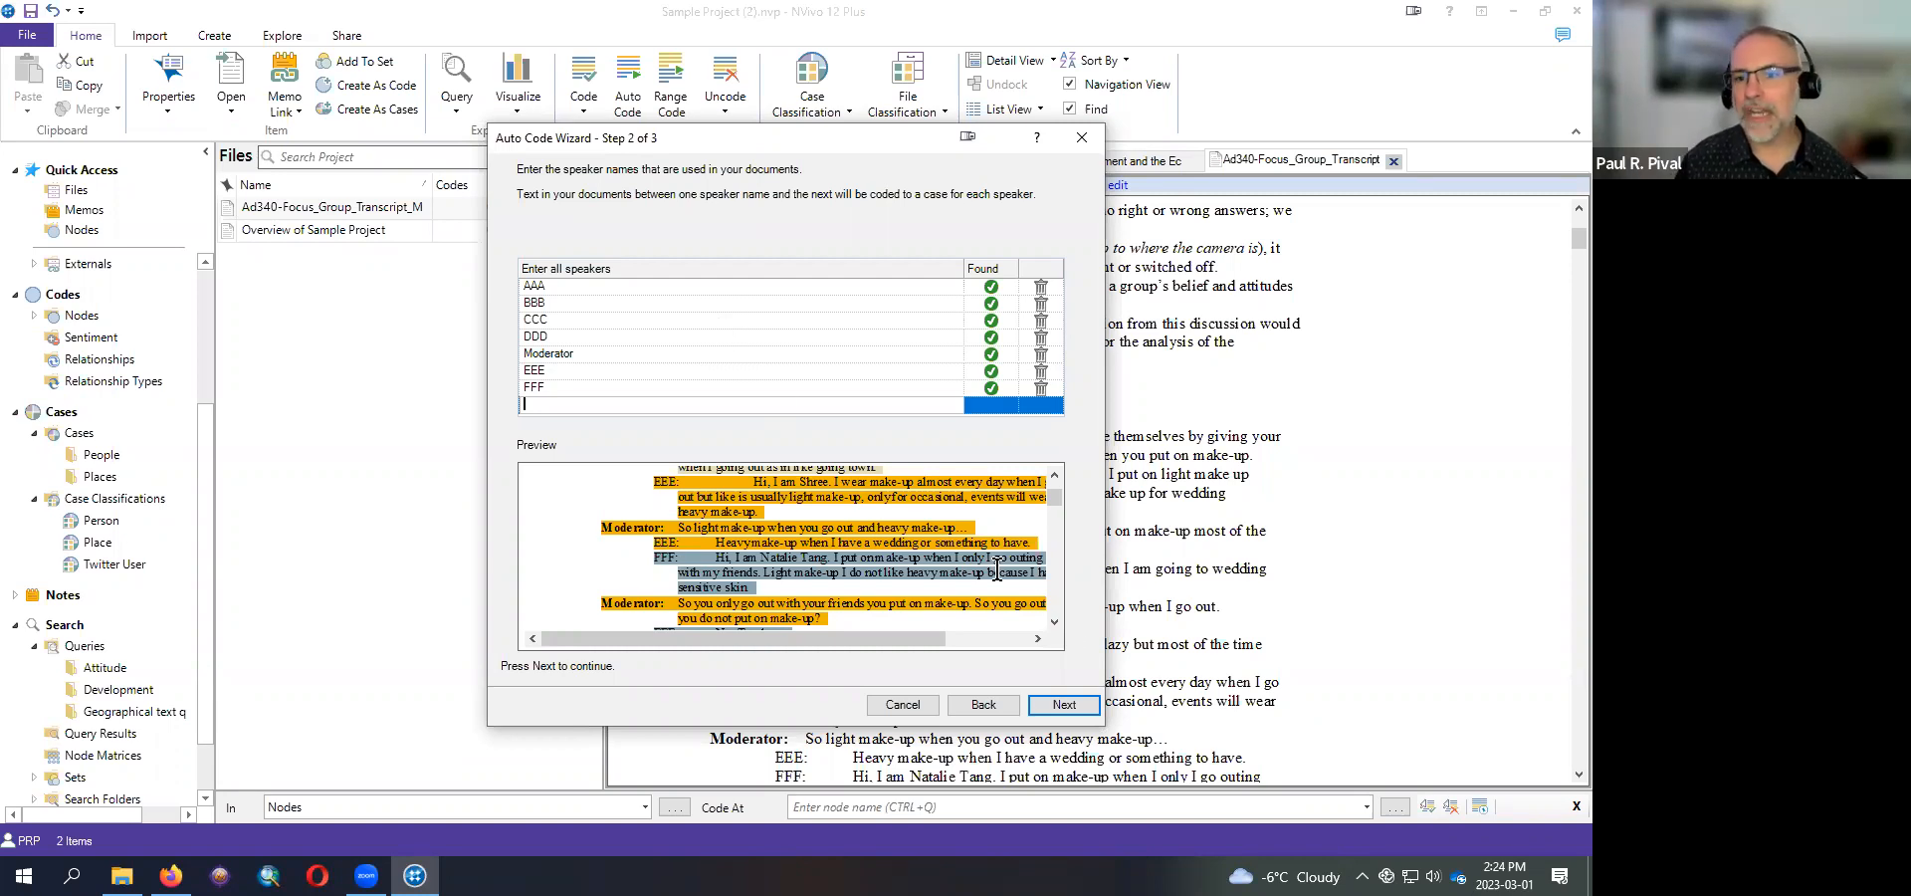
# - Check the speaker highlighting up to the Beauty – Perception section and accept the speaker list
pyautogui.click(1055, 621)
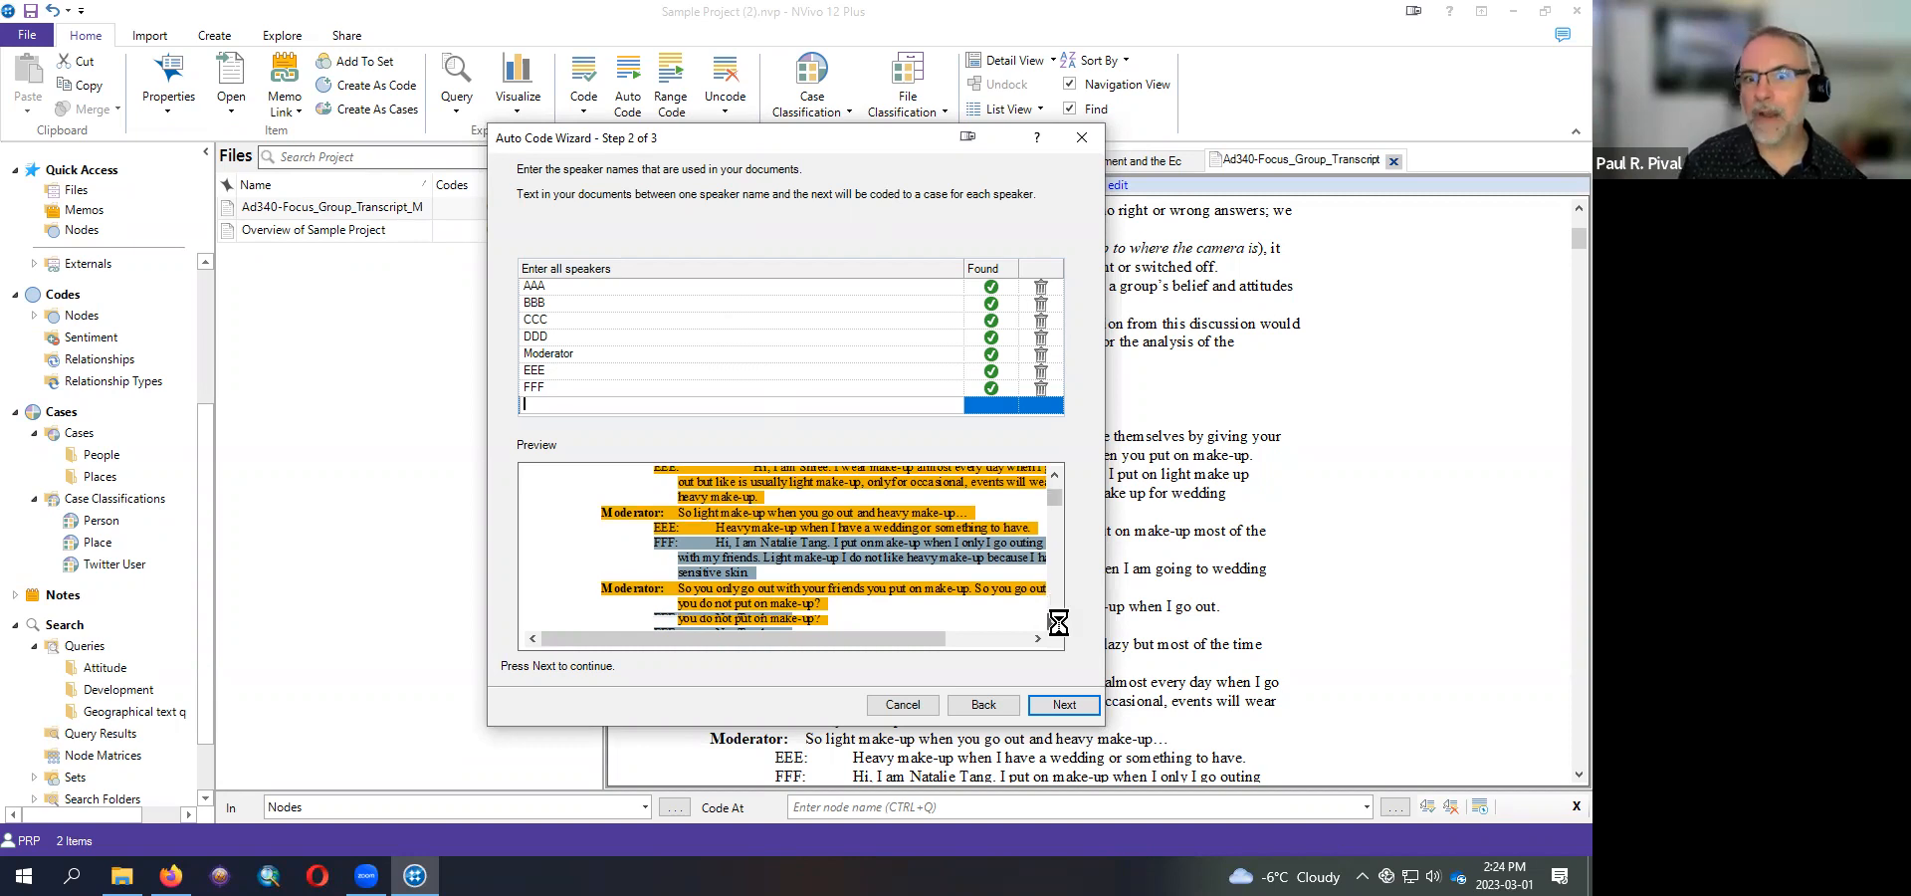
pyautogui.click(1055, 621)
pyautogui.click(1055, 621)
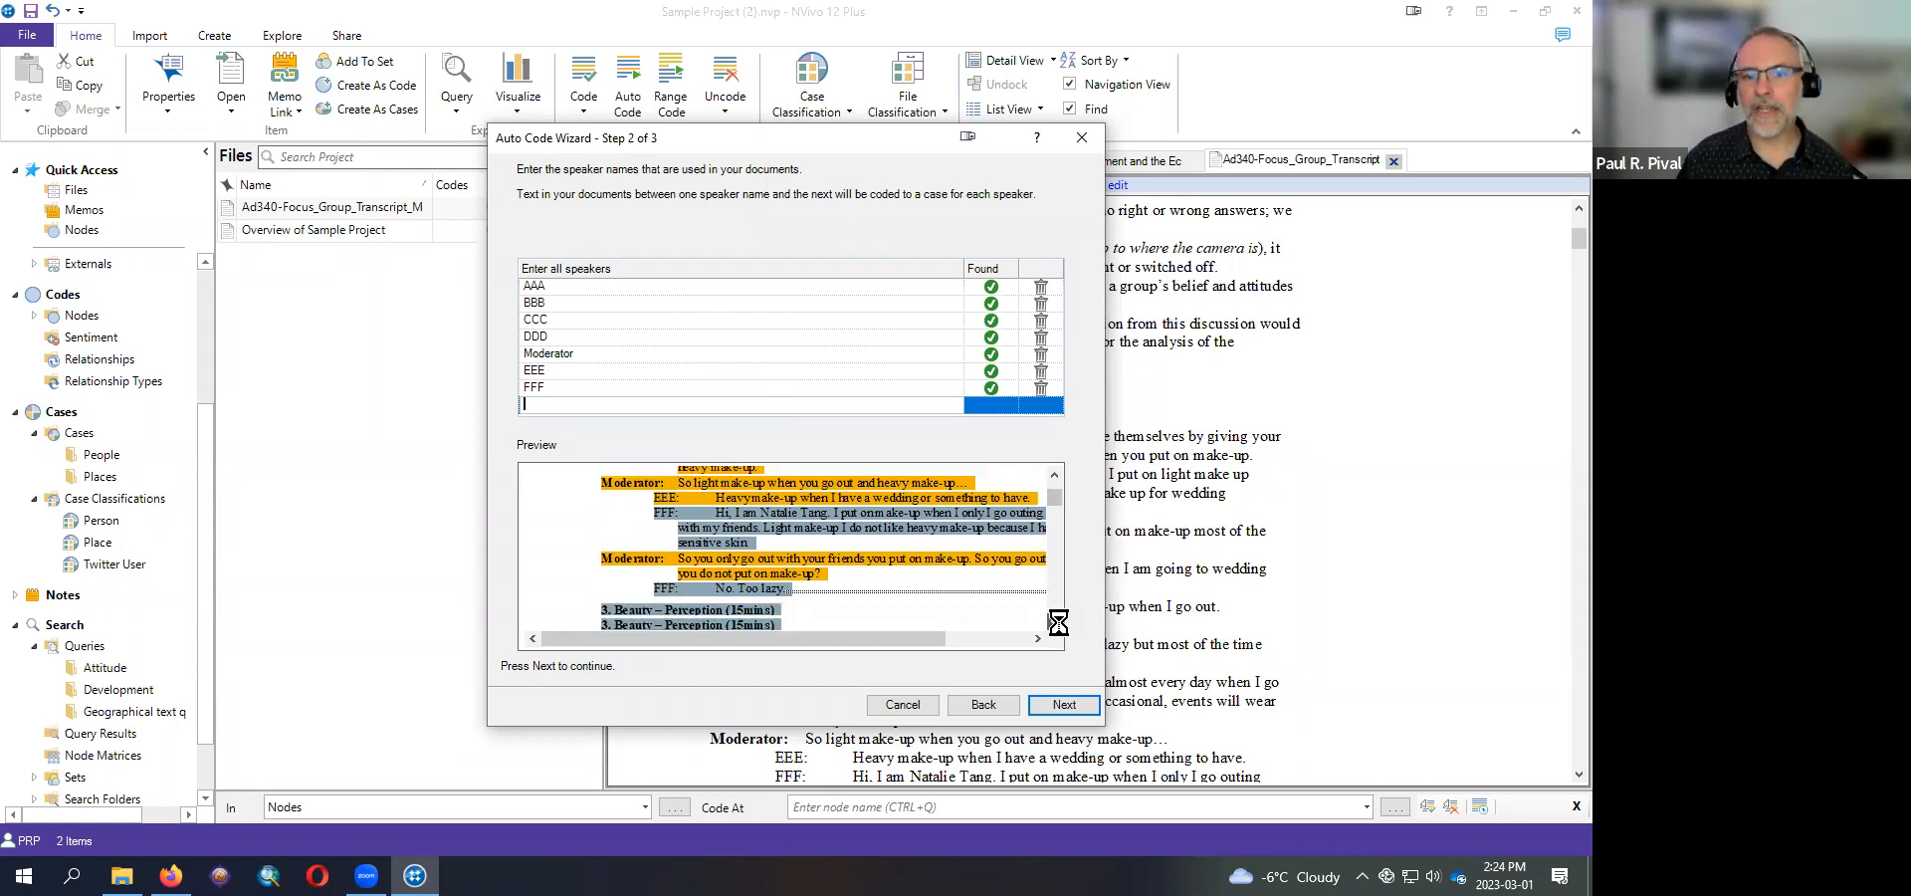
pyautogui.click(1056, 621)
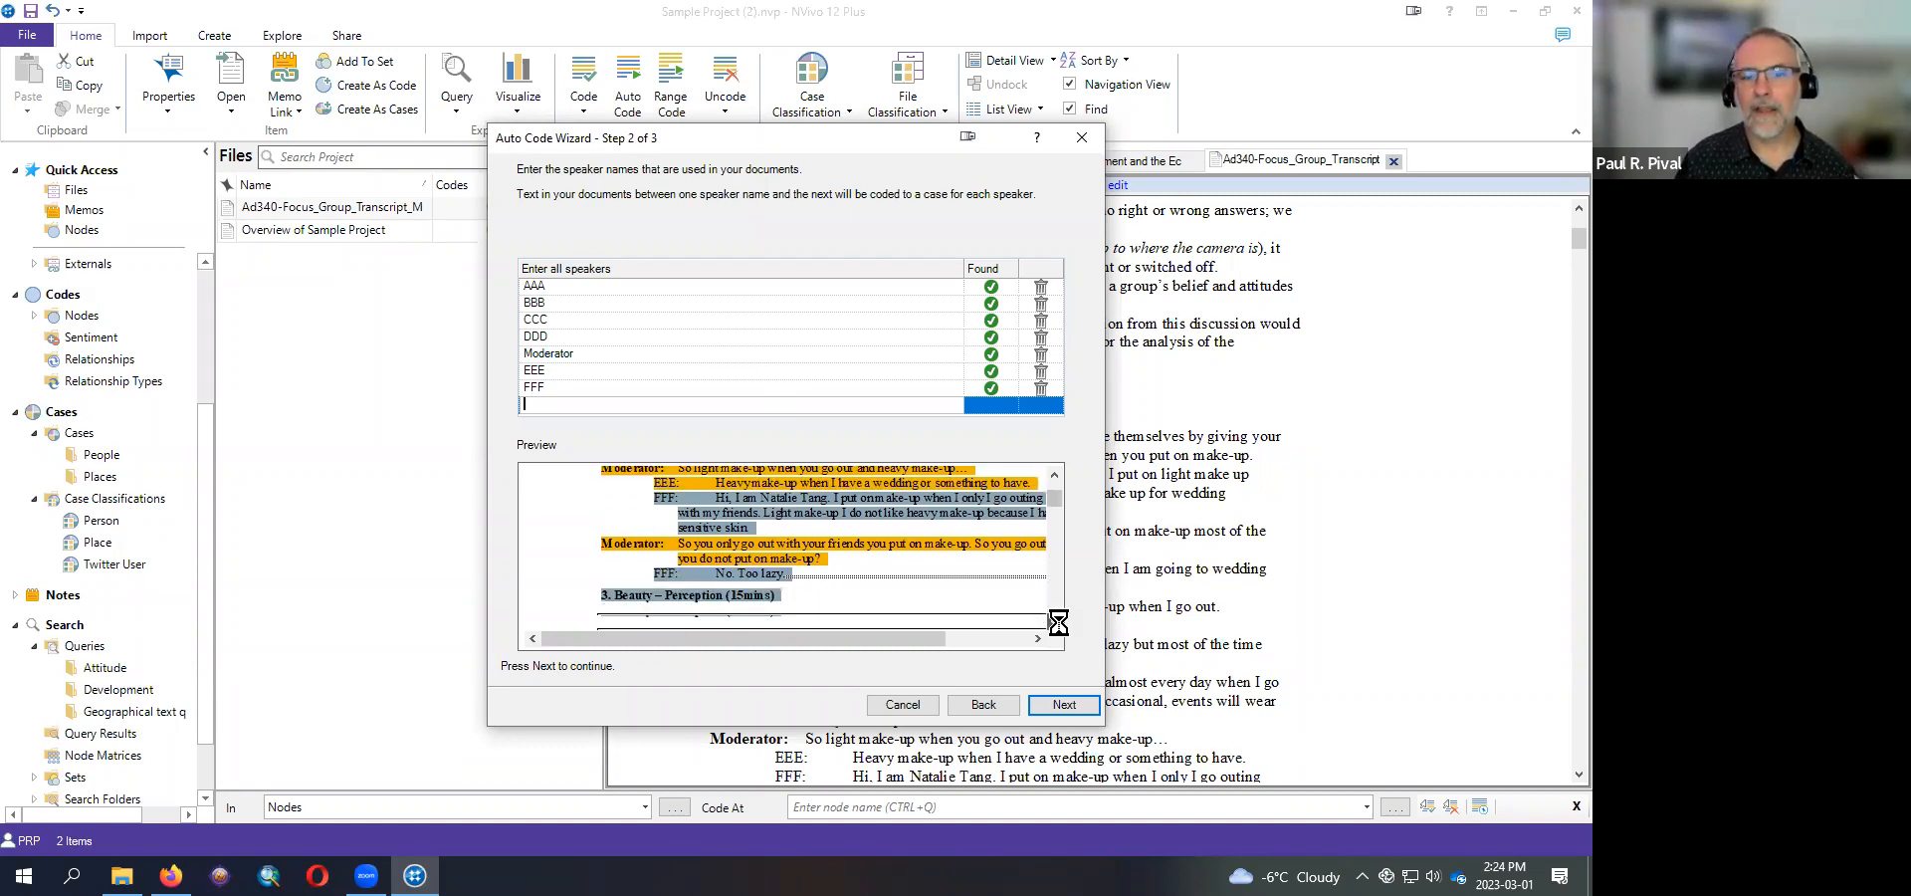
pyautogui.click(1055, 621)
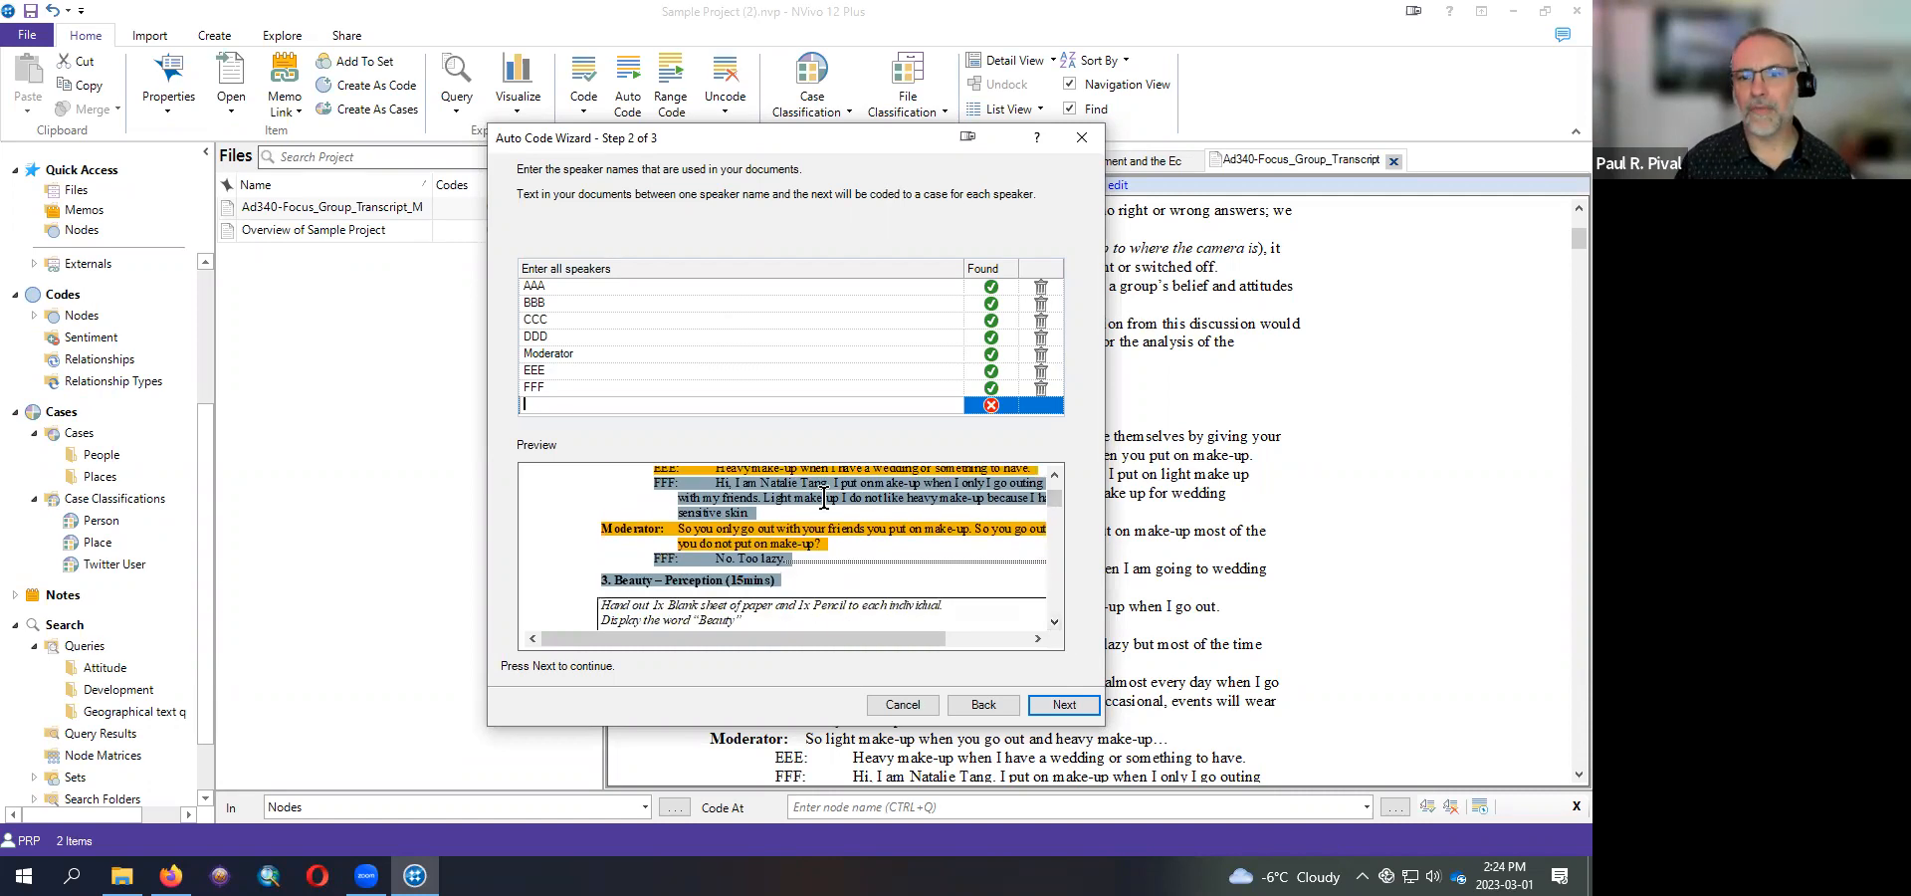
pyautogui.click(1057, 704)
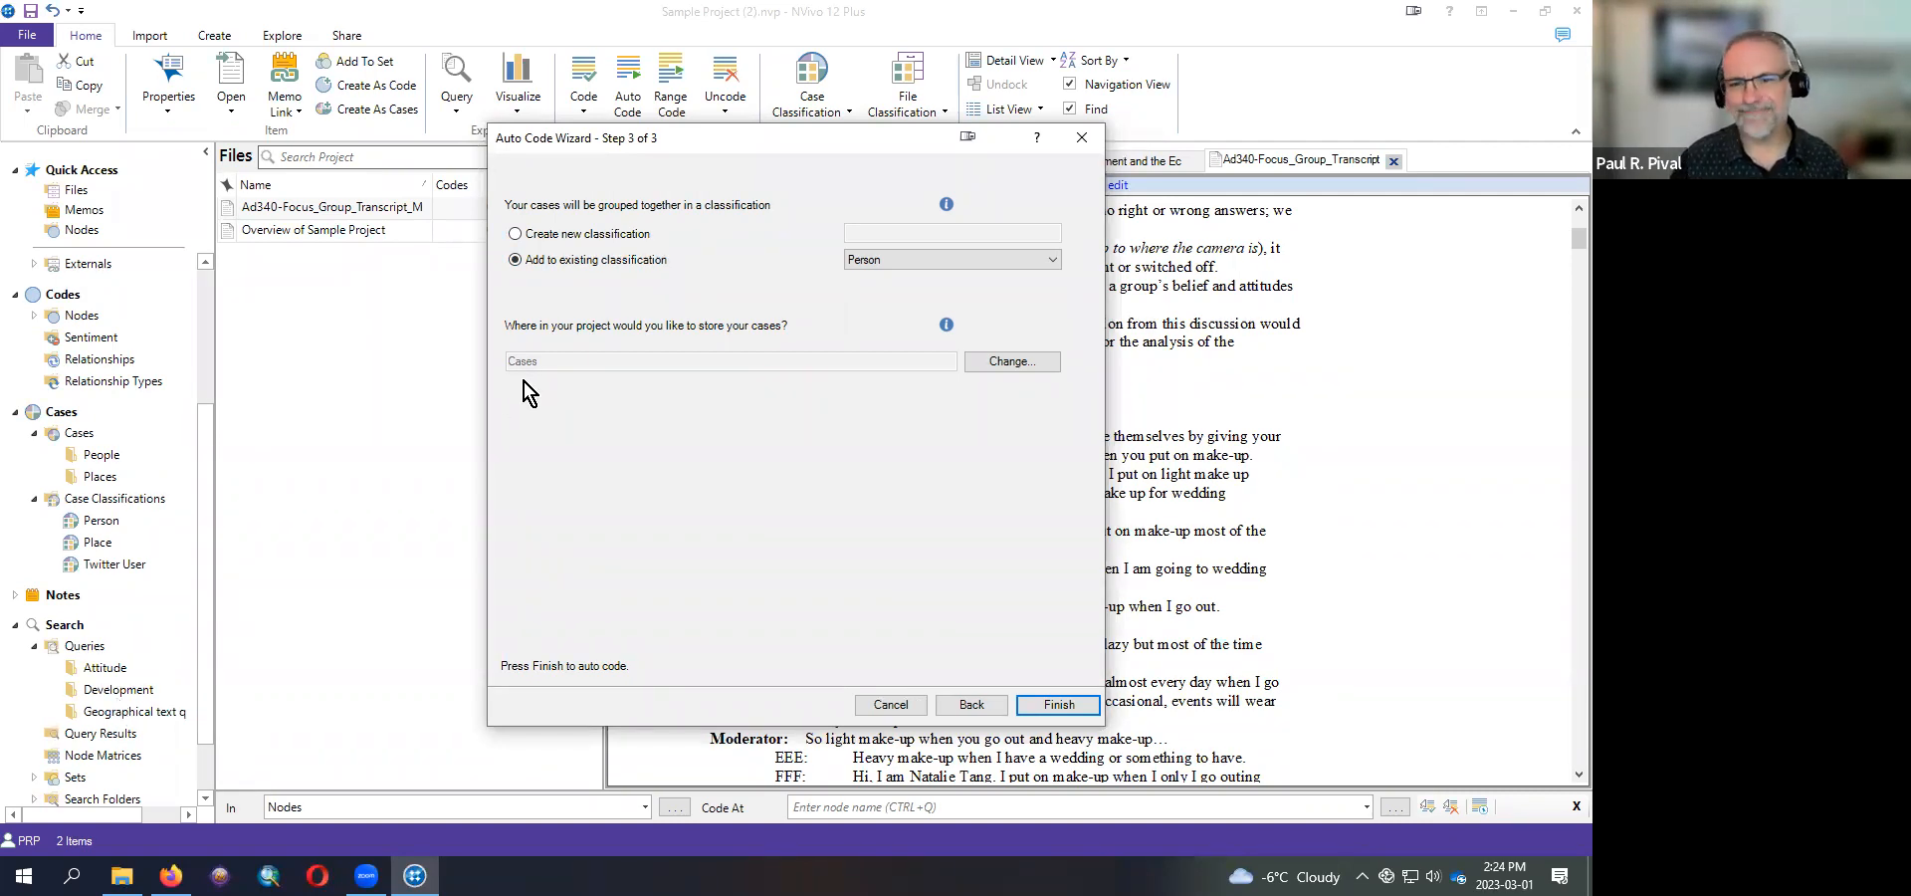
# - Group the speaker cases under a new classification named Focus Group and run the auto coding
pyautogui.click(516, 234)
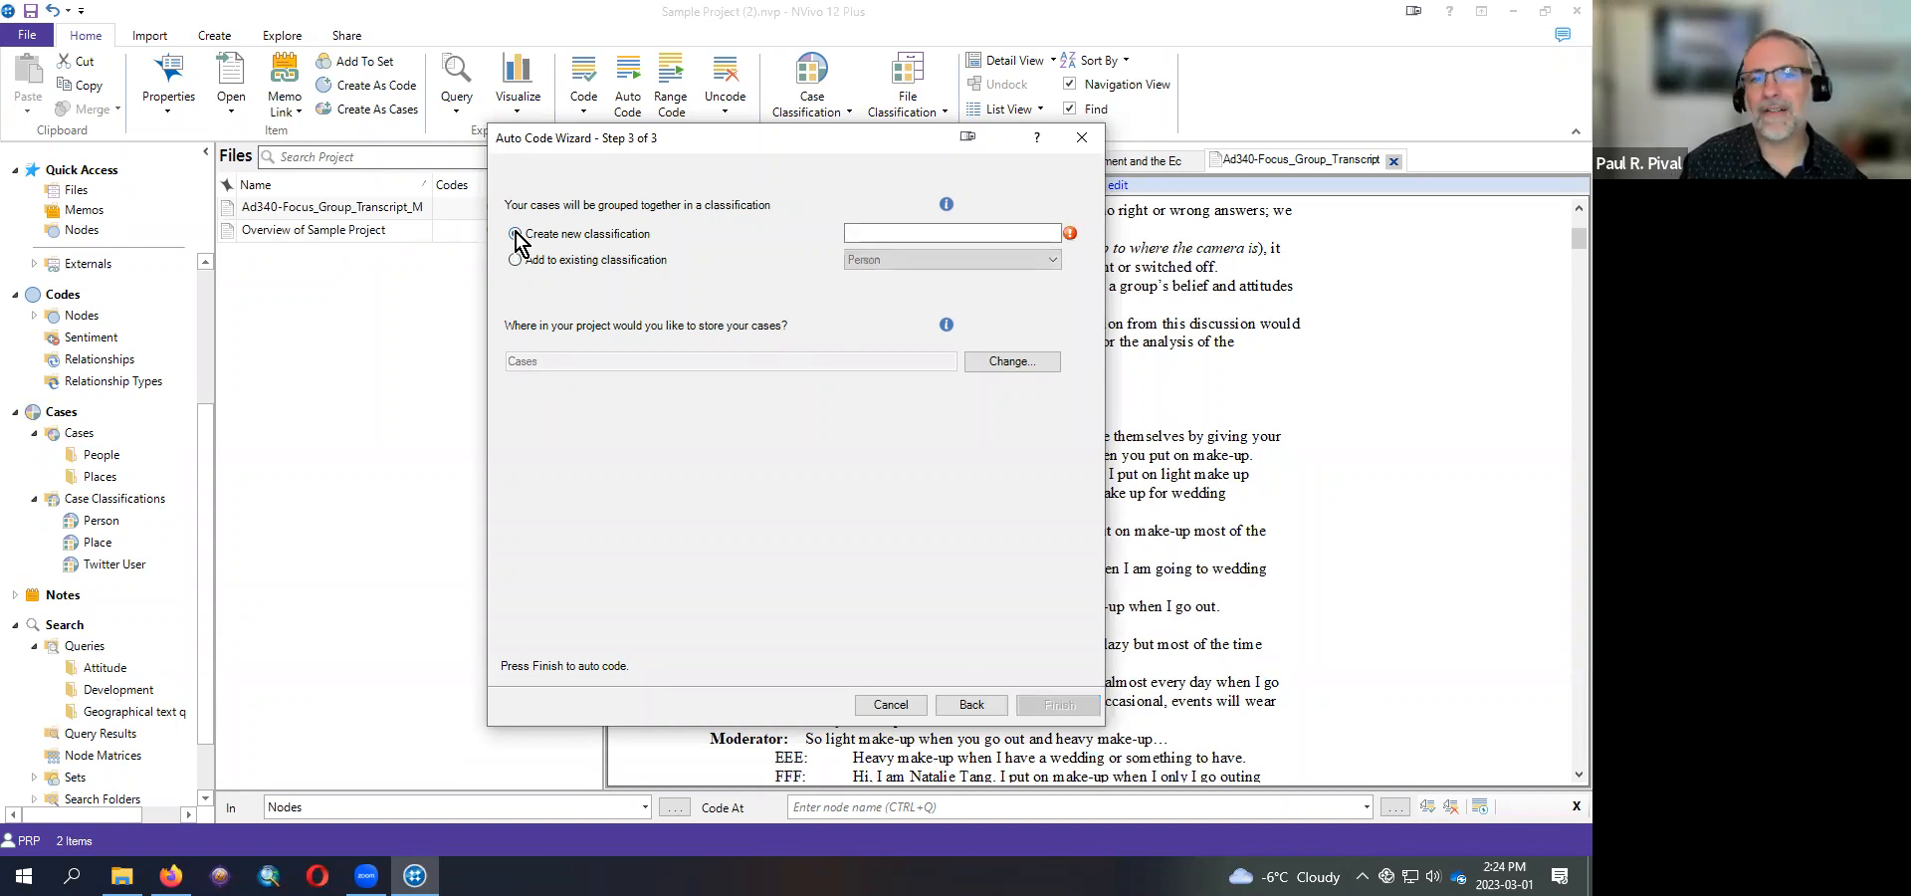
pyautogui.click(847, 230)
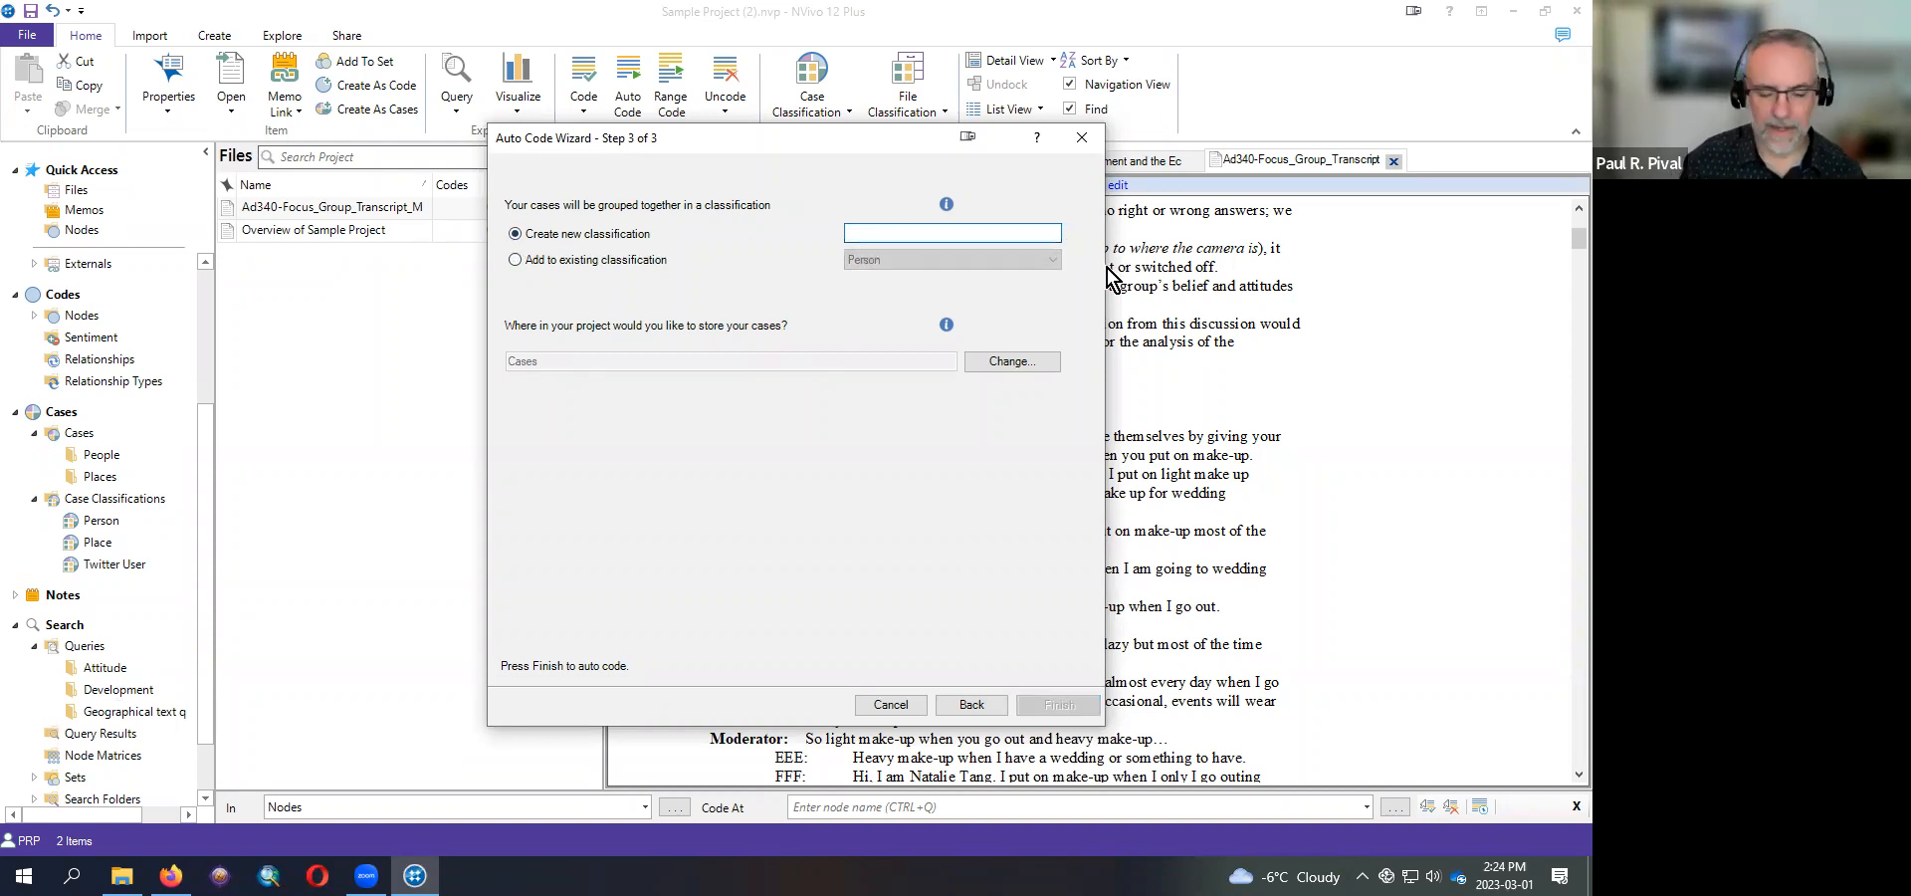
pyautogui.write('Focus Group')
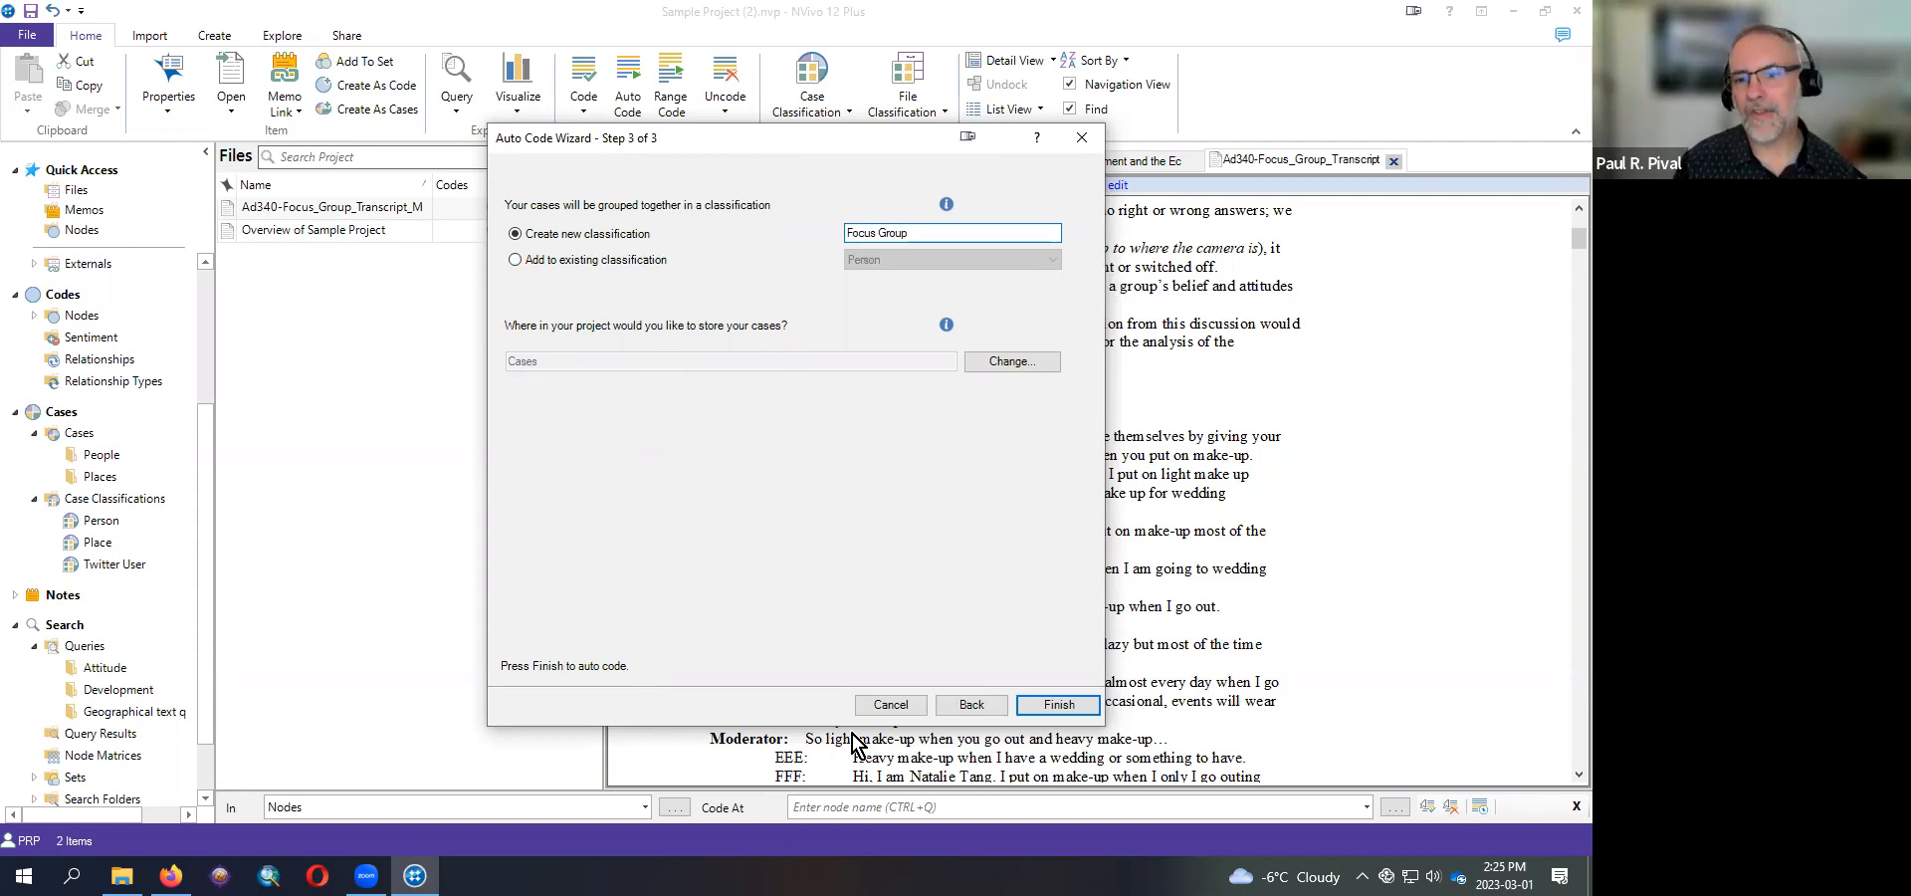
pyautogui.click(1050, 703)
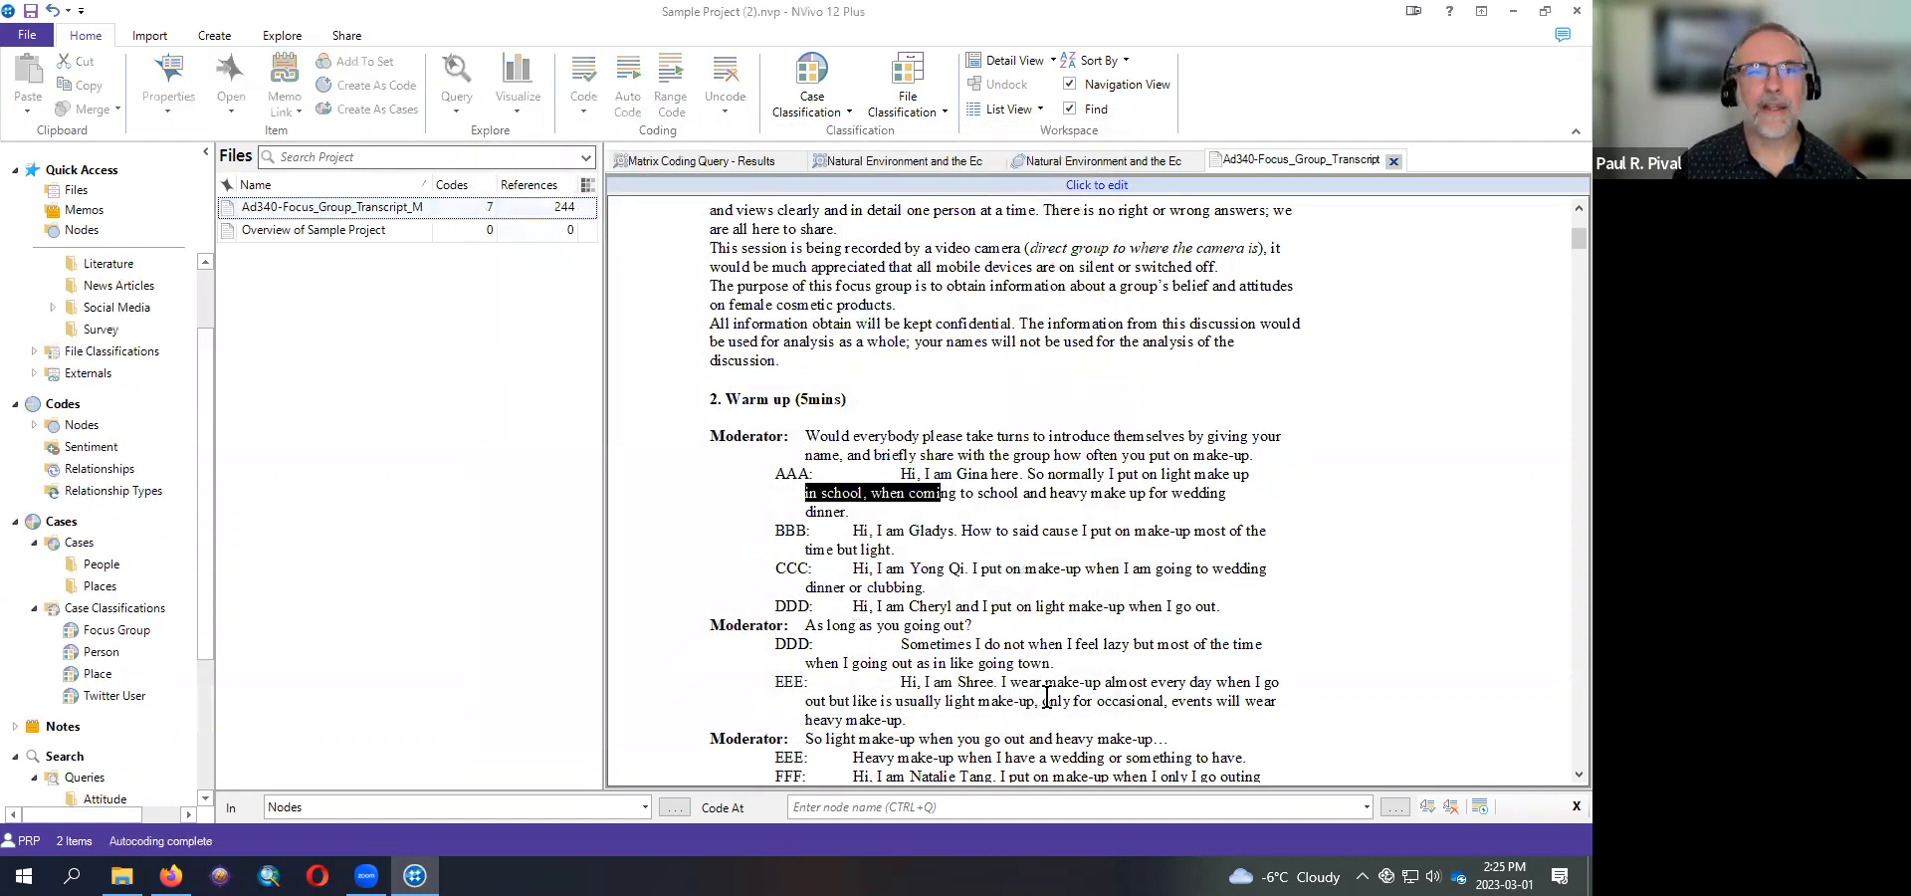
# - Open the Focus Group classification and check the attributes of the FFF case
pyautogui.click(124, 632)
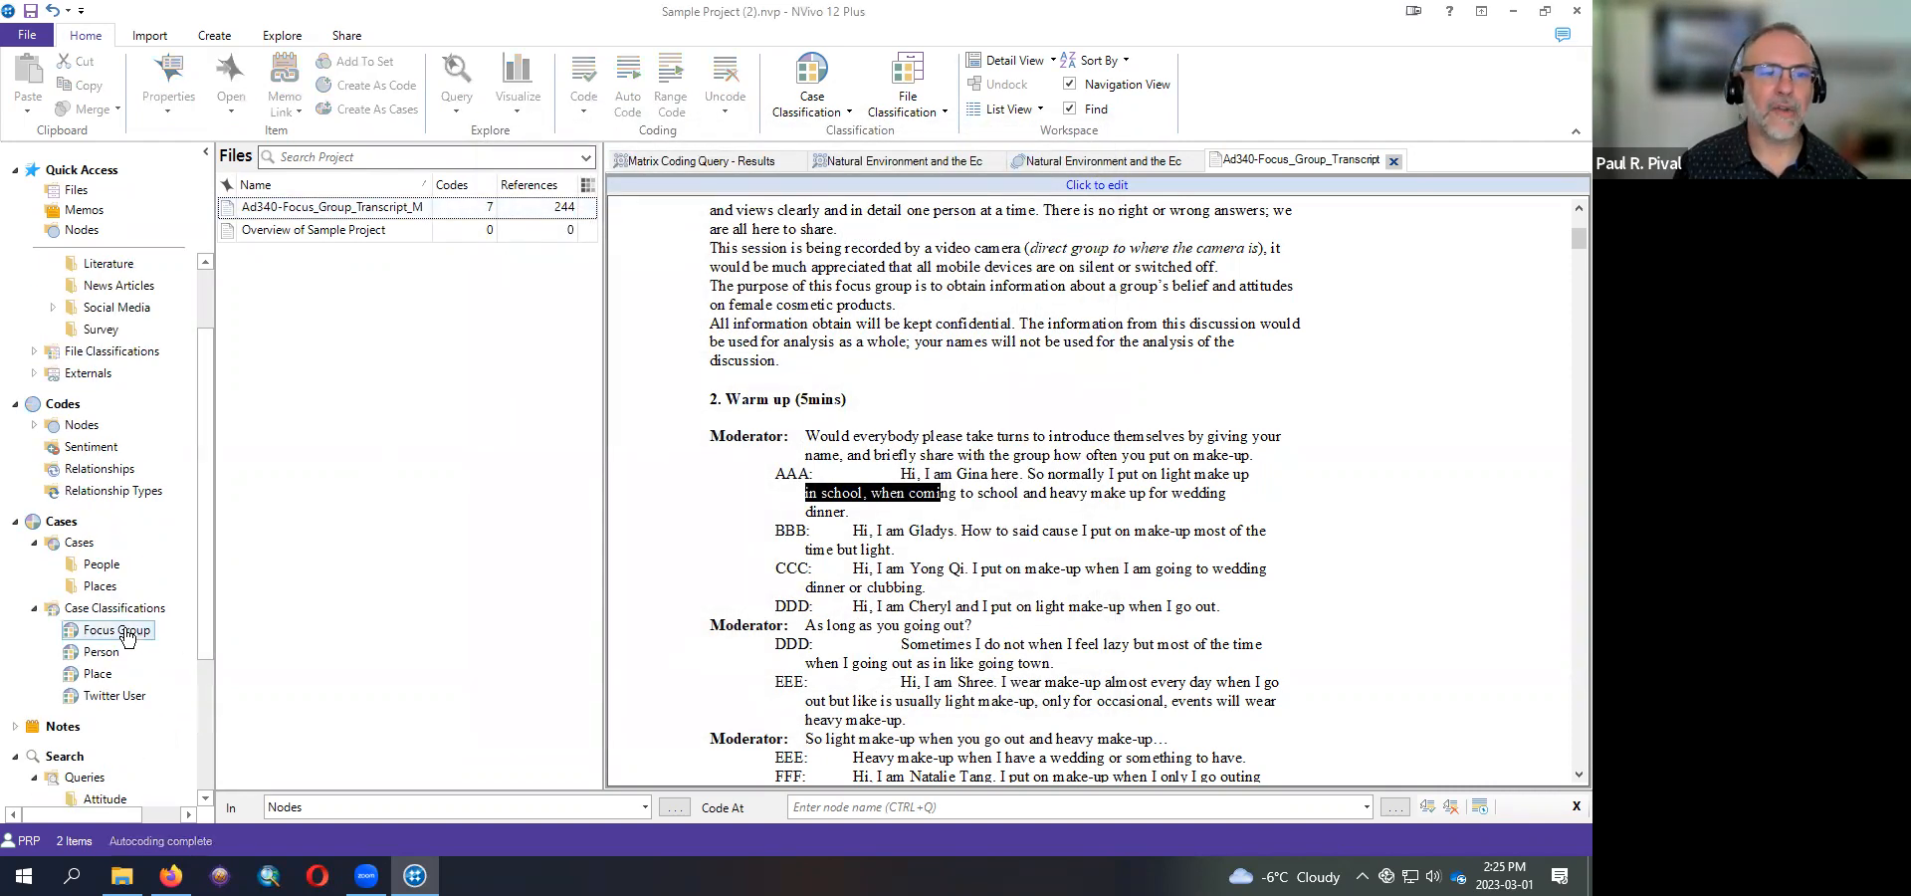
pyautogui.click(226, 261)
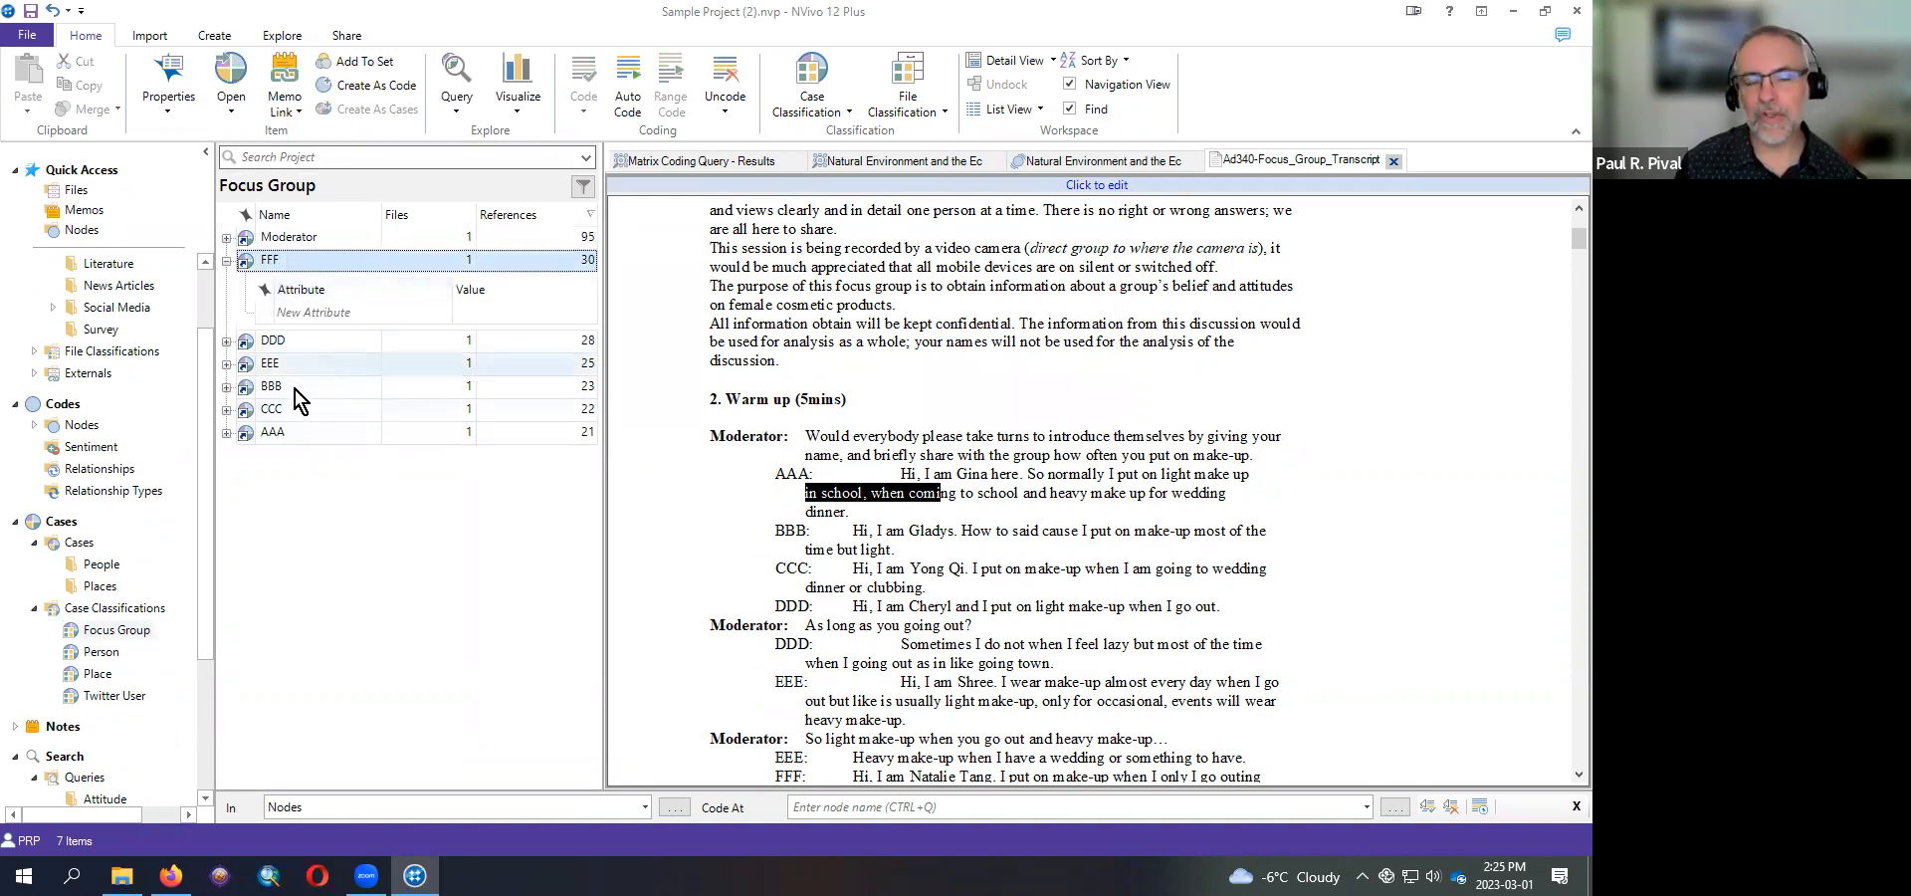
pyautogui.click(227, 260)
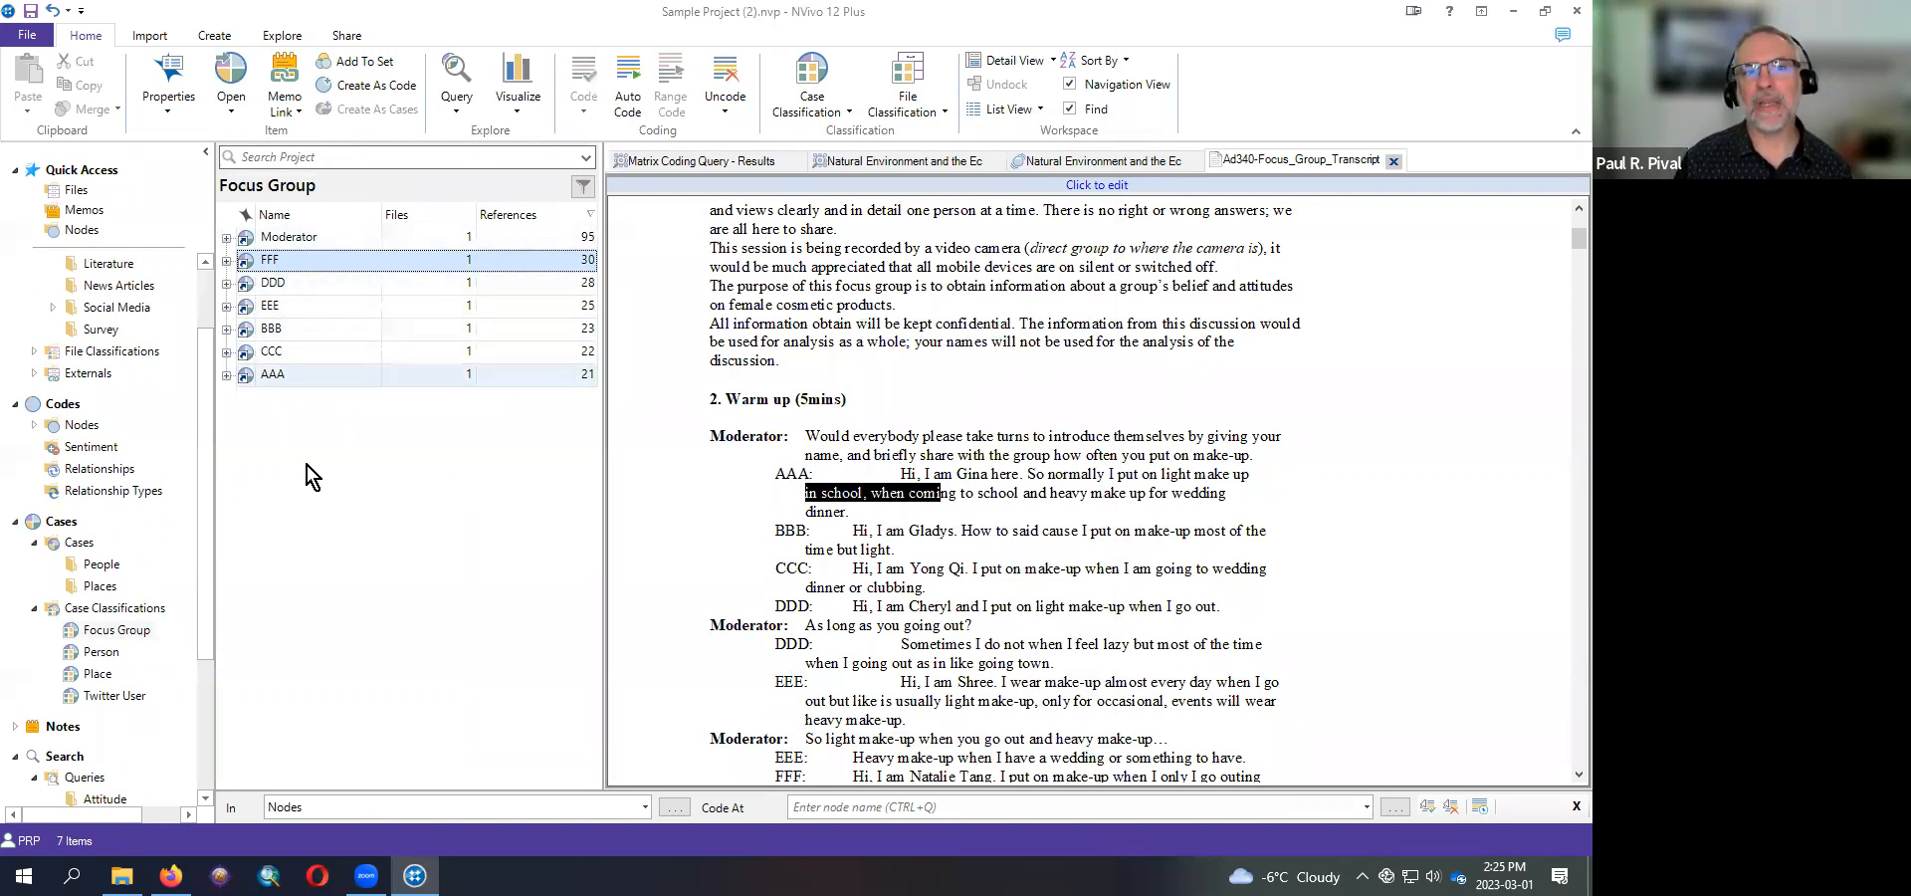
# - Open the CCC case and read through its coded references
pyautogui.click(304, 355)
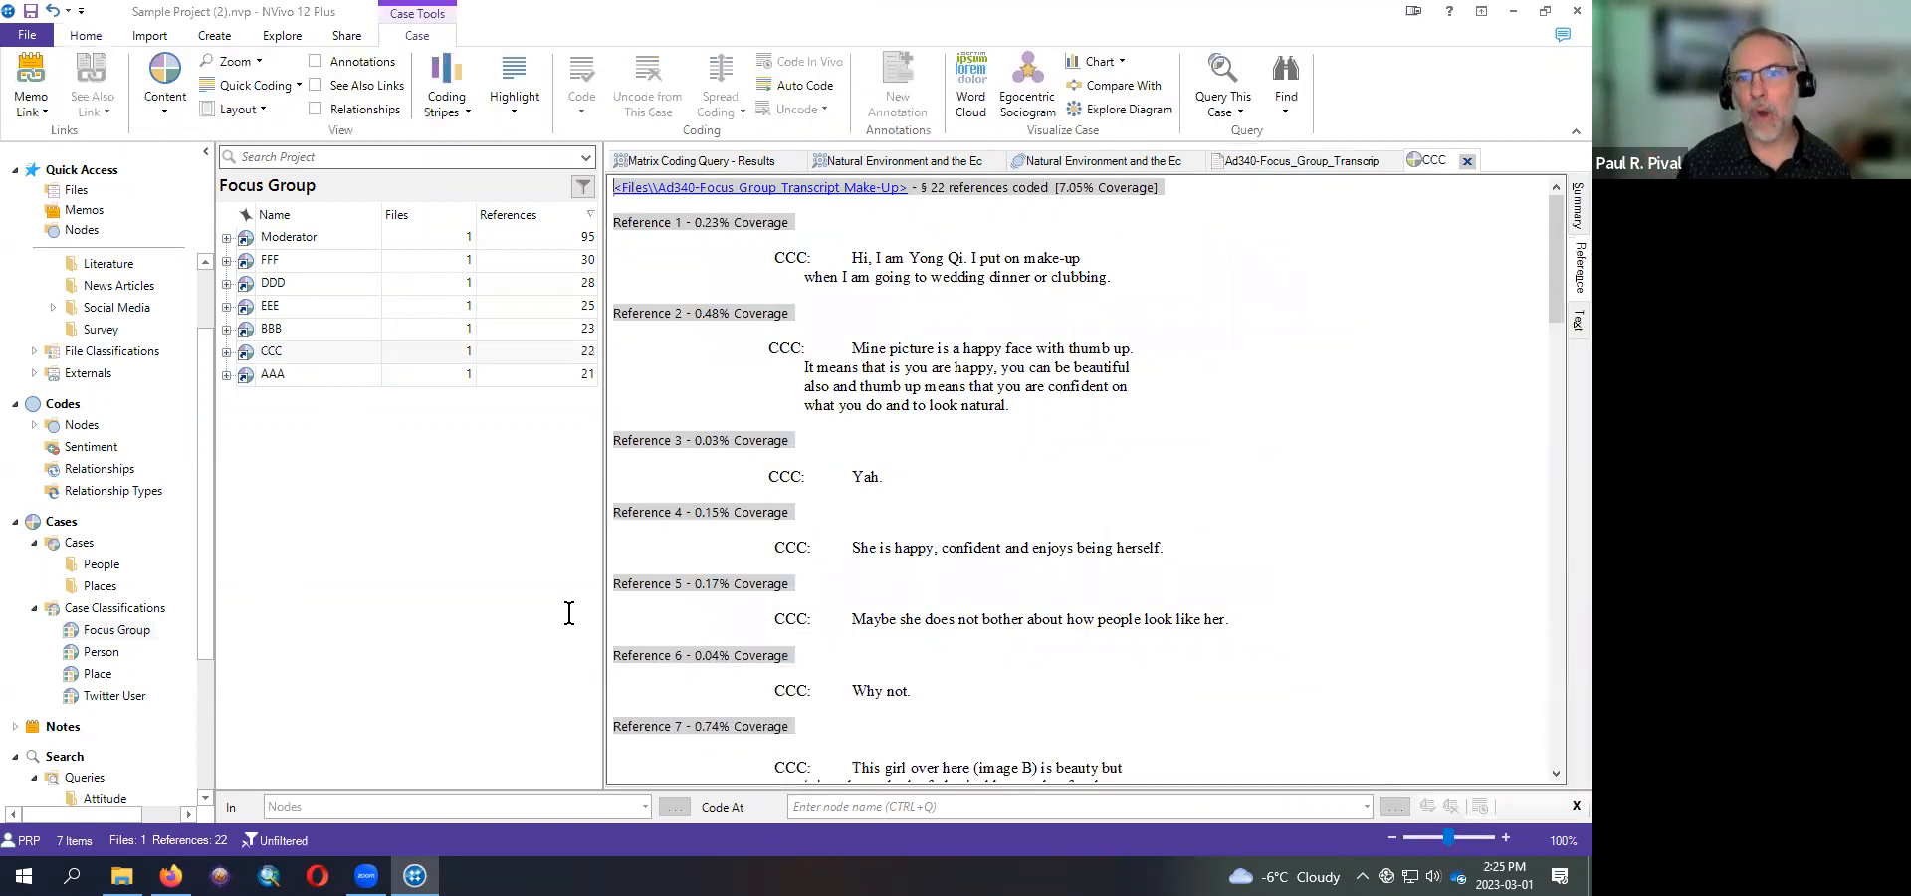
pyautogui.scroll(-12, 923, 518)
pyautogui.scroll(-10, 924, 518)
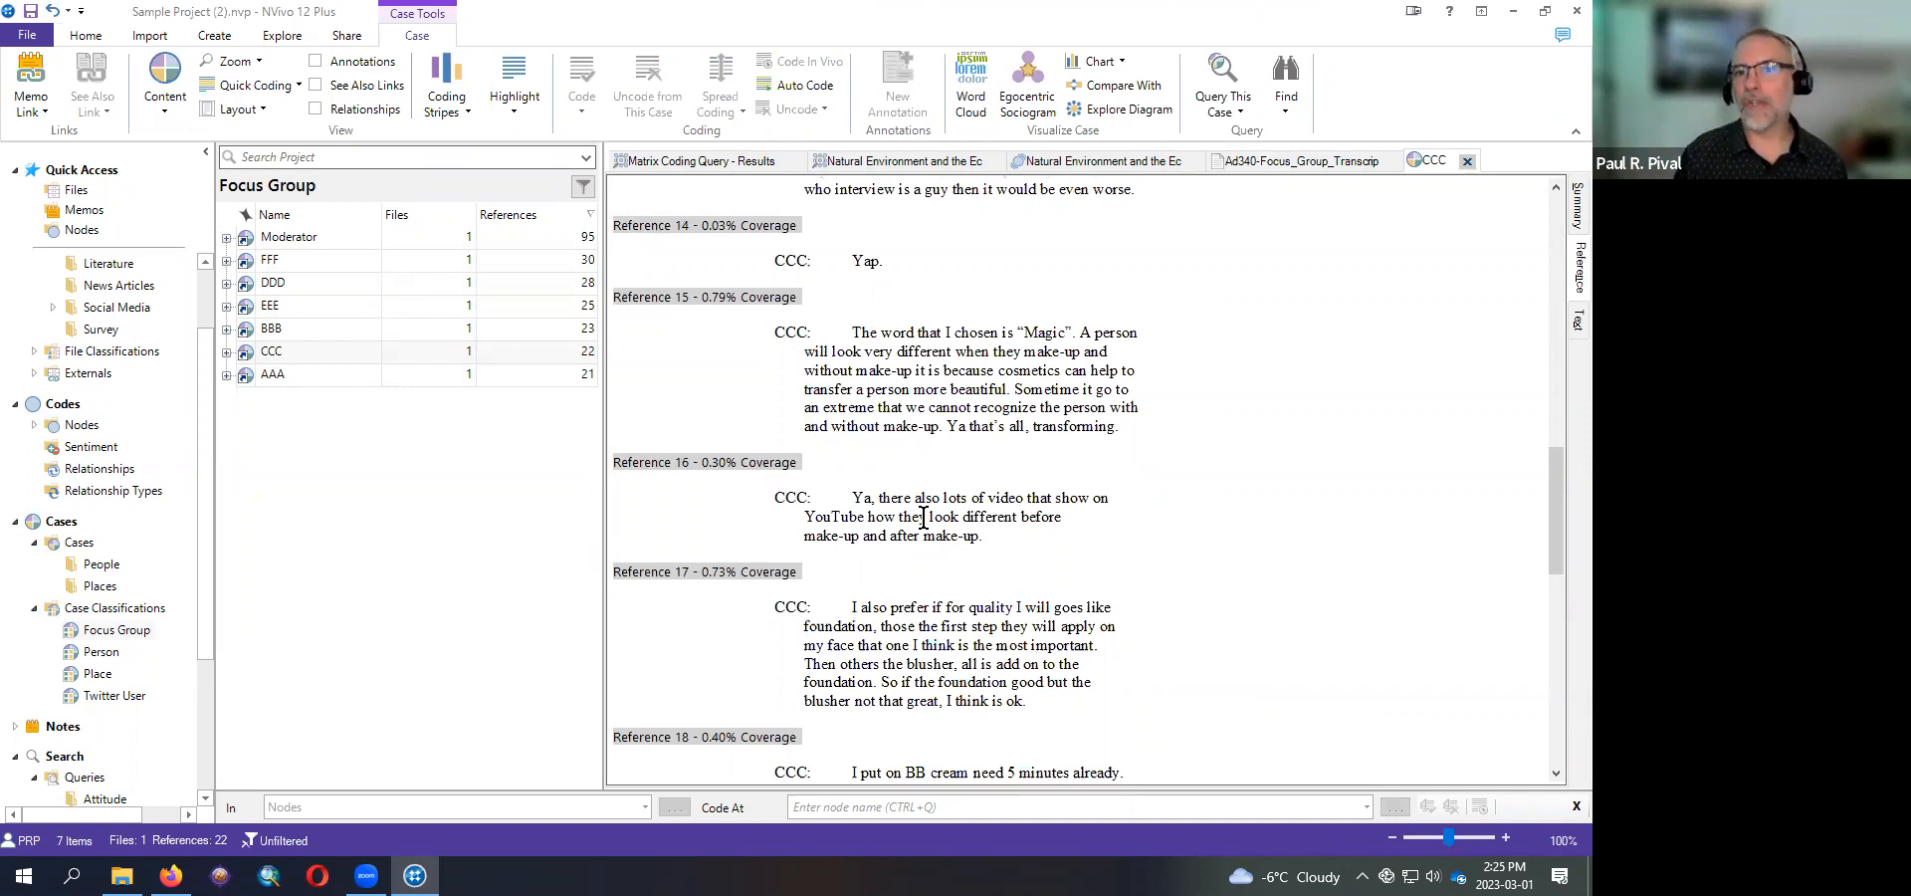
# - Create a word cloud from the CCC case and limit it to the 50 most frequent words
pyautogui.click(971, 100)
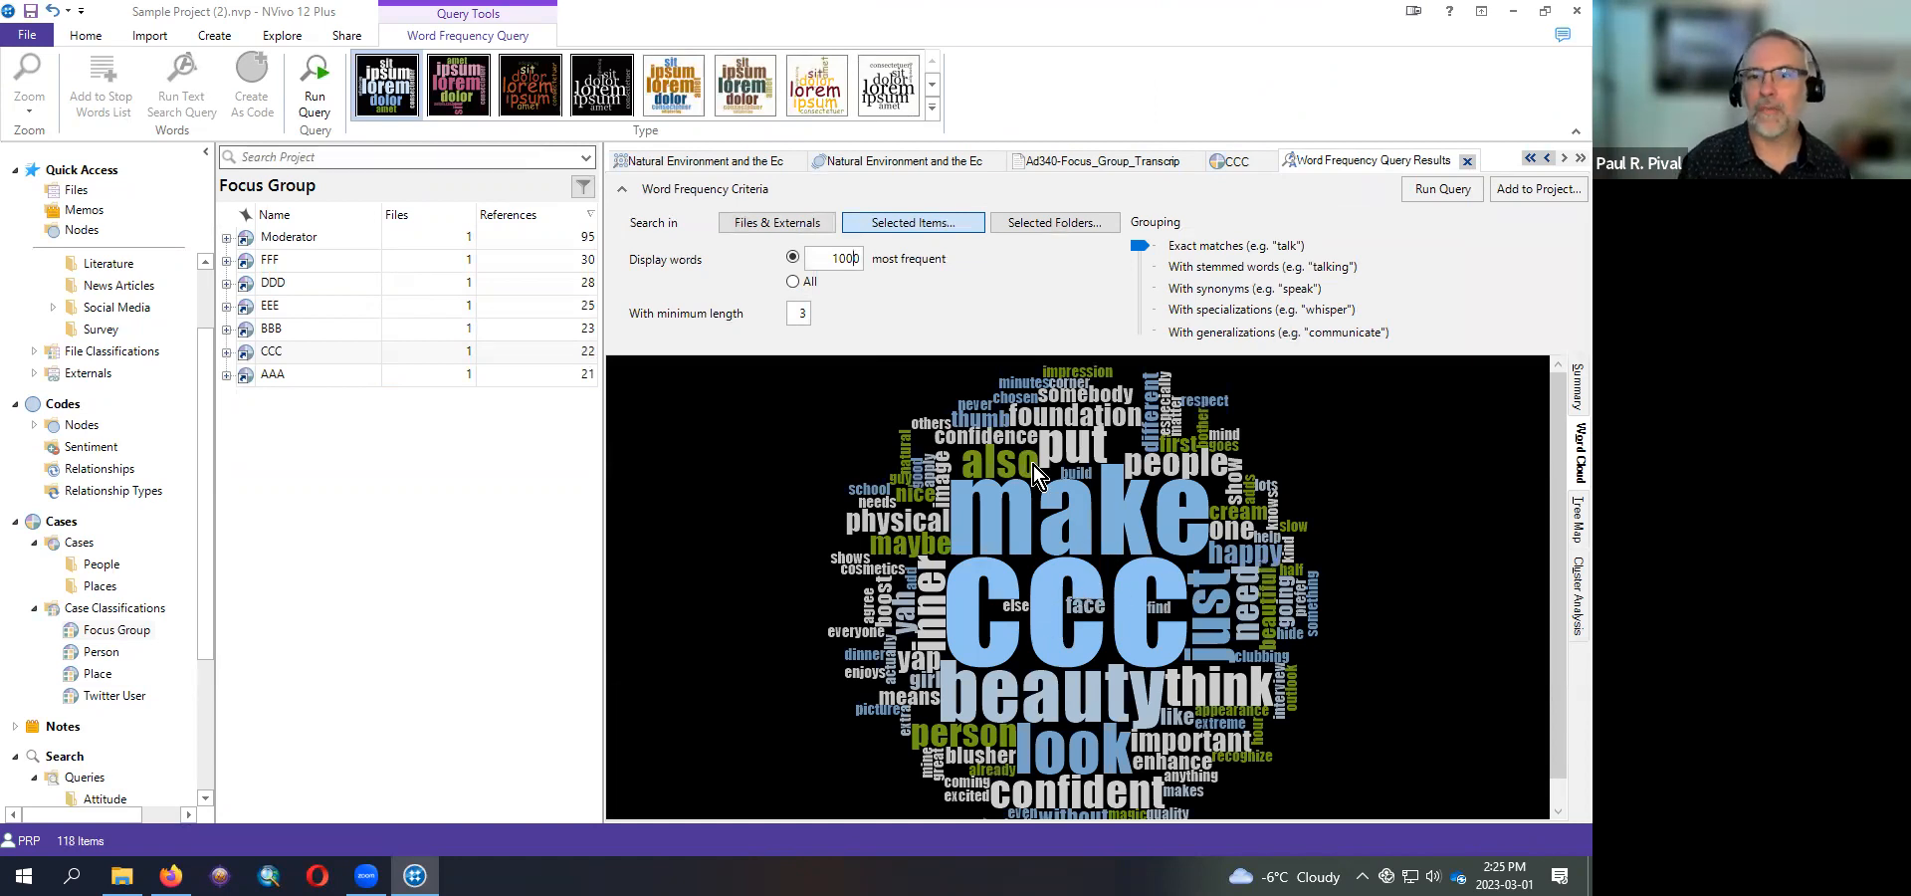
pyautogui.press('Delete')
pyautogui.press('Delete')
pyautogui.press('Delete')
pyautogui.write('50')
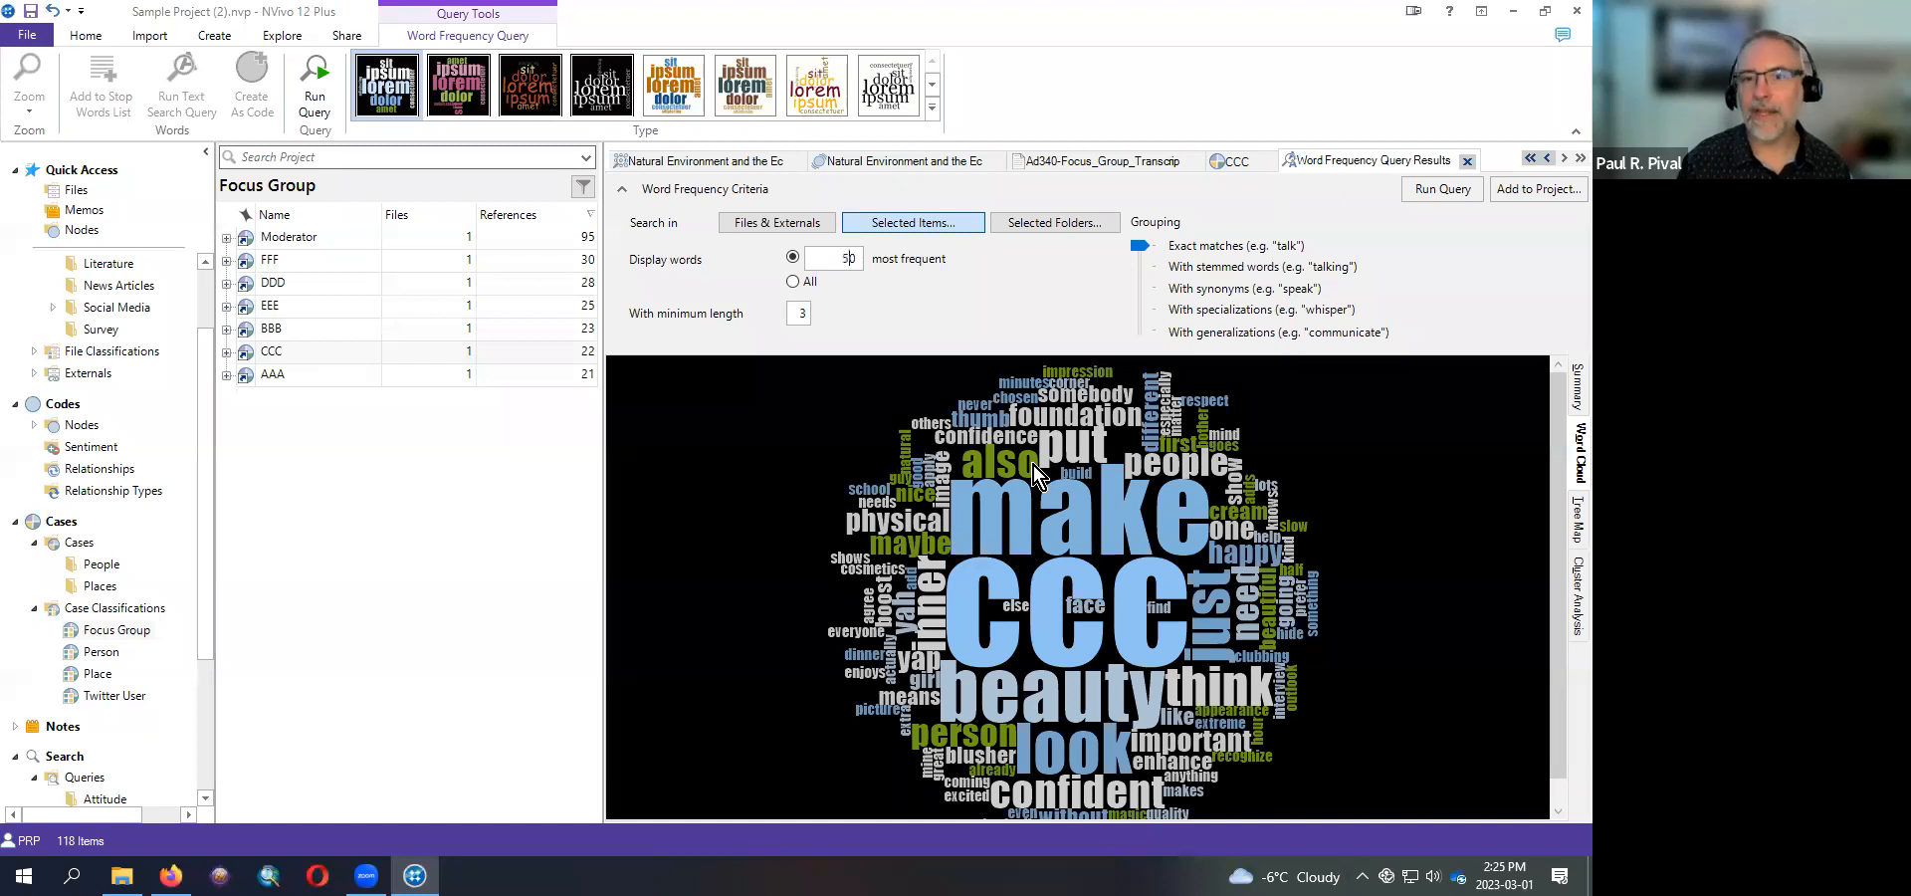
pyautogui.click(1443, 189)
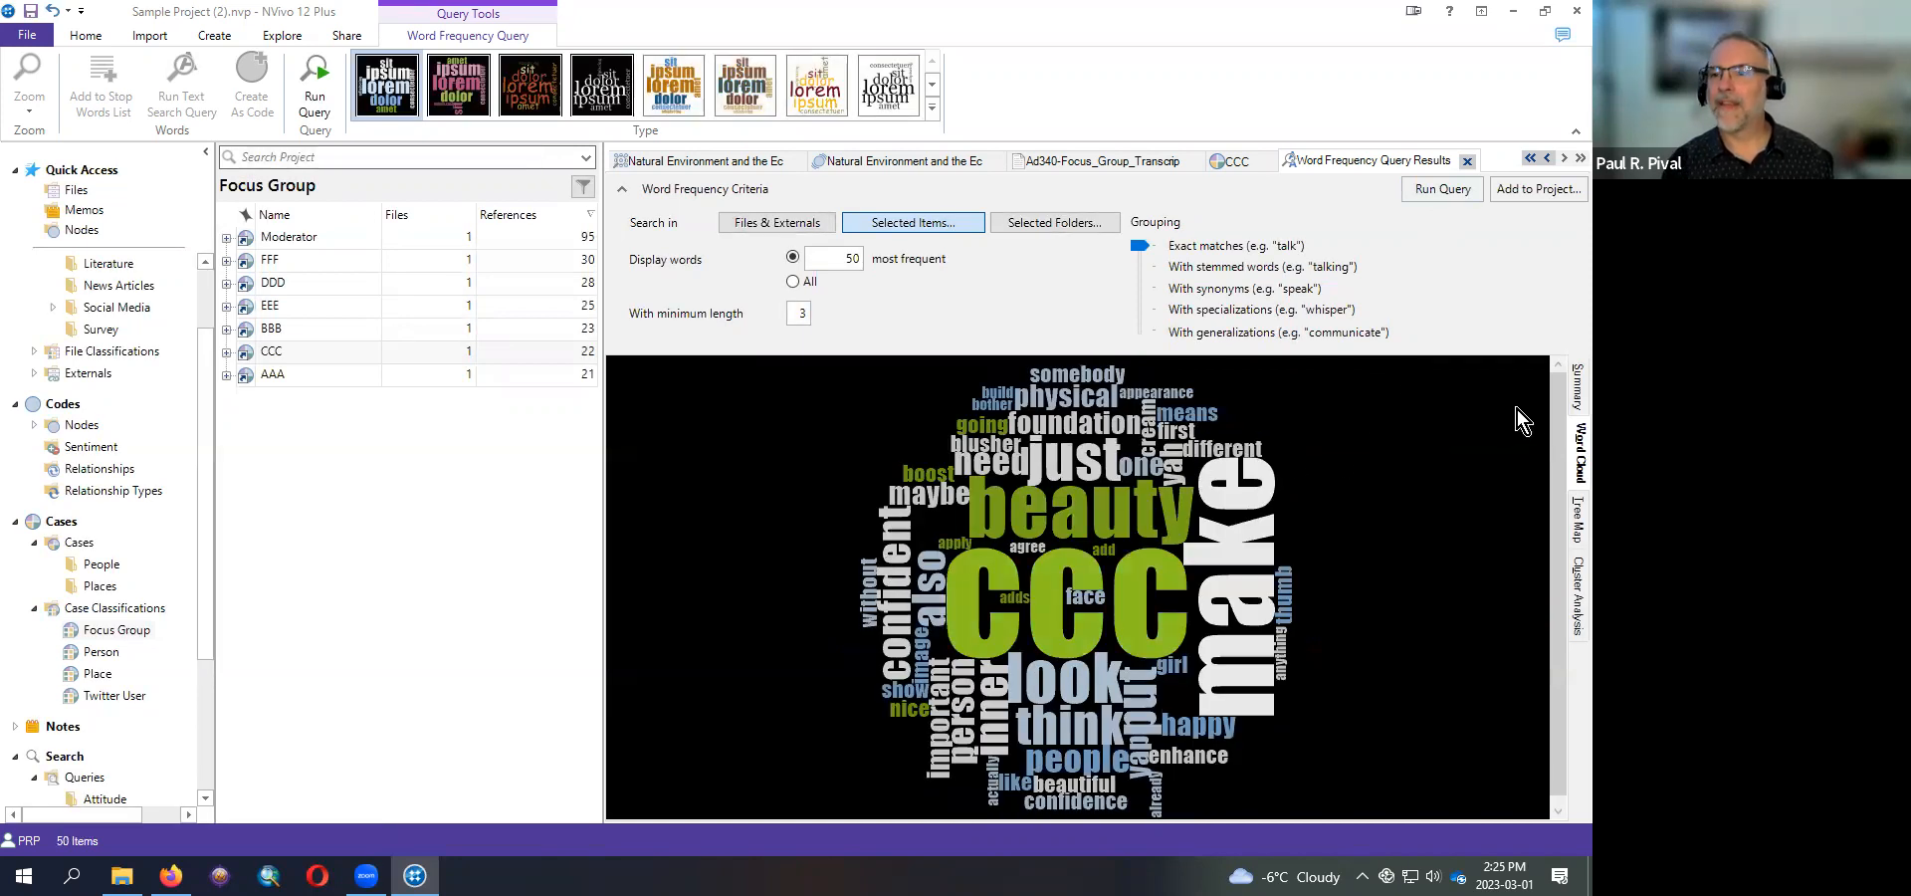
# - Add "ccc" to the stop words list, rerun the word frequency query and review the updated word cloud and summary
pyautogui.click(1570, 398)
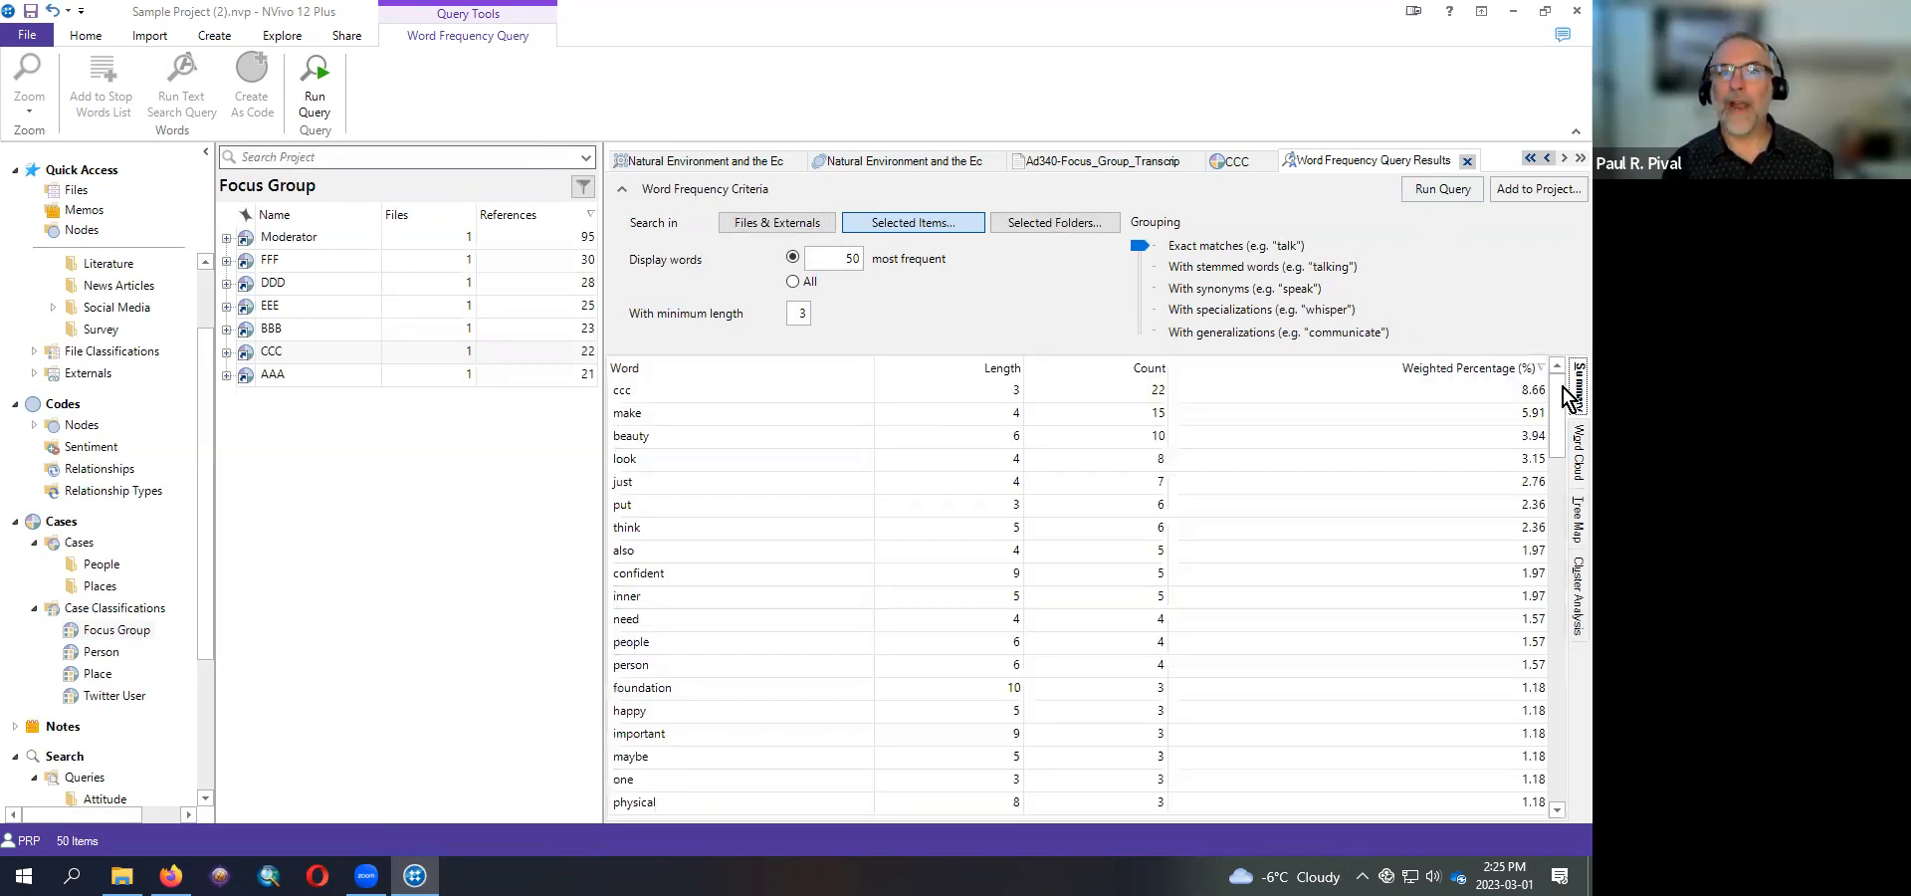
pyautogui.rightClick(667, 388)
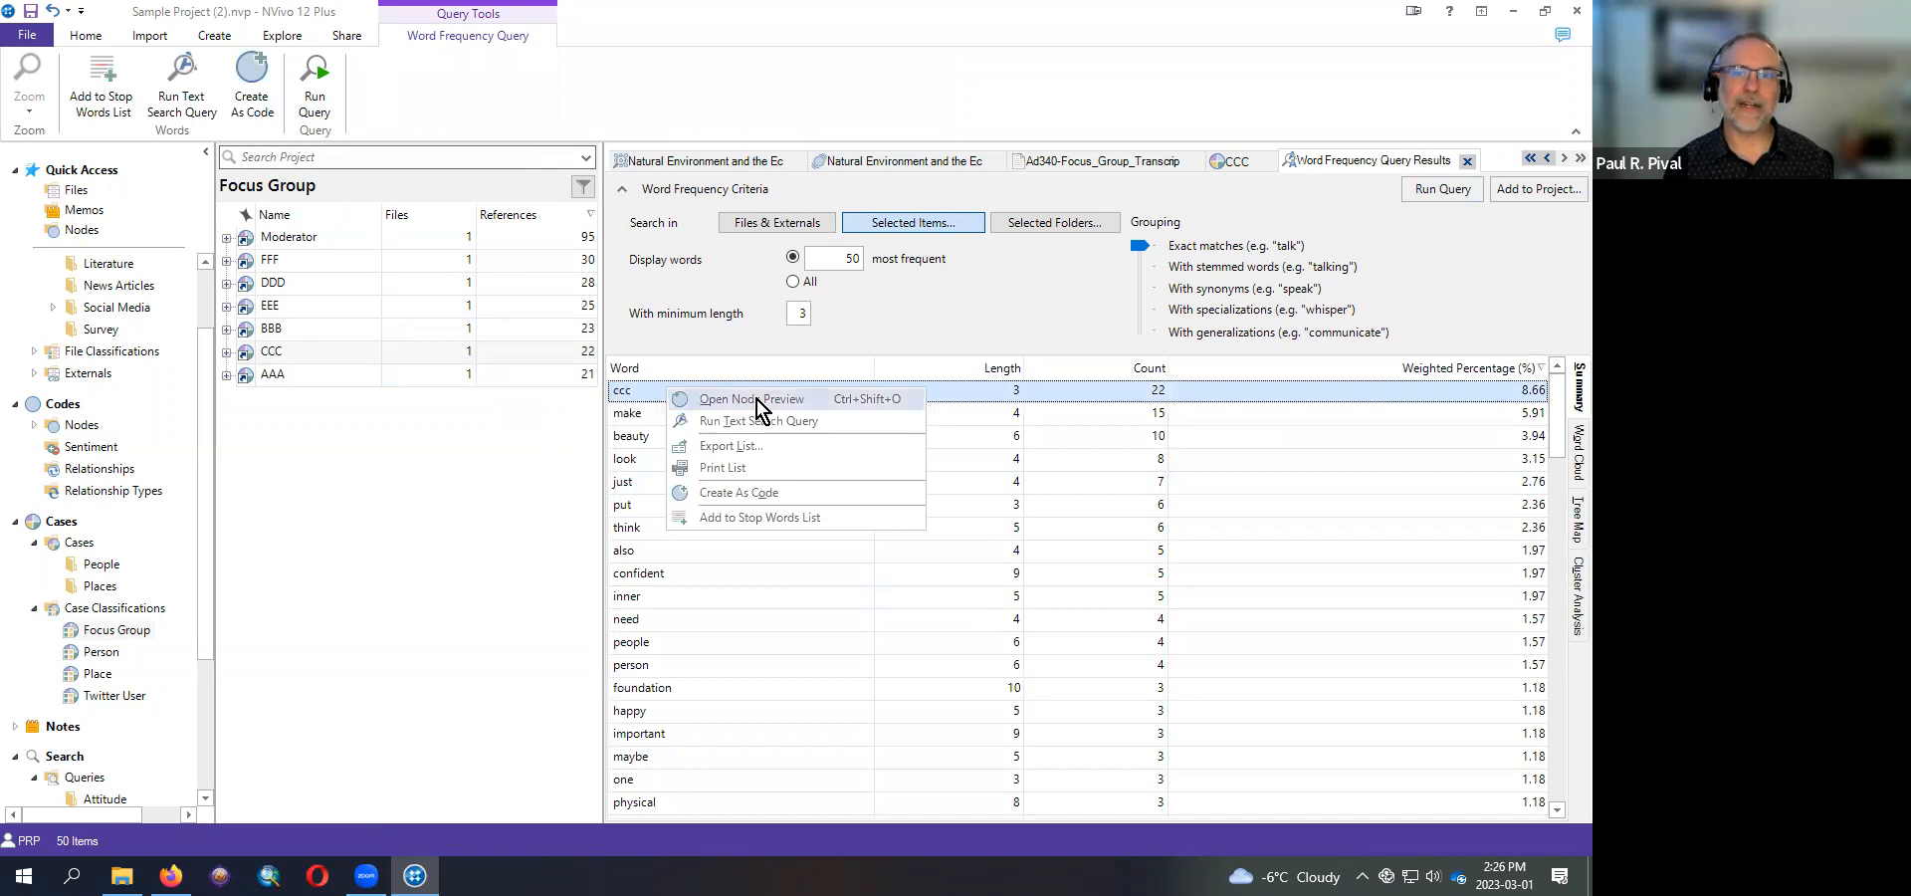
pyautogui.click(748, 516)
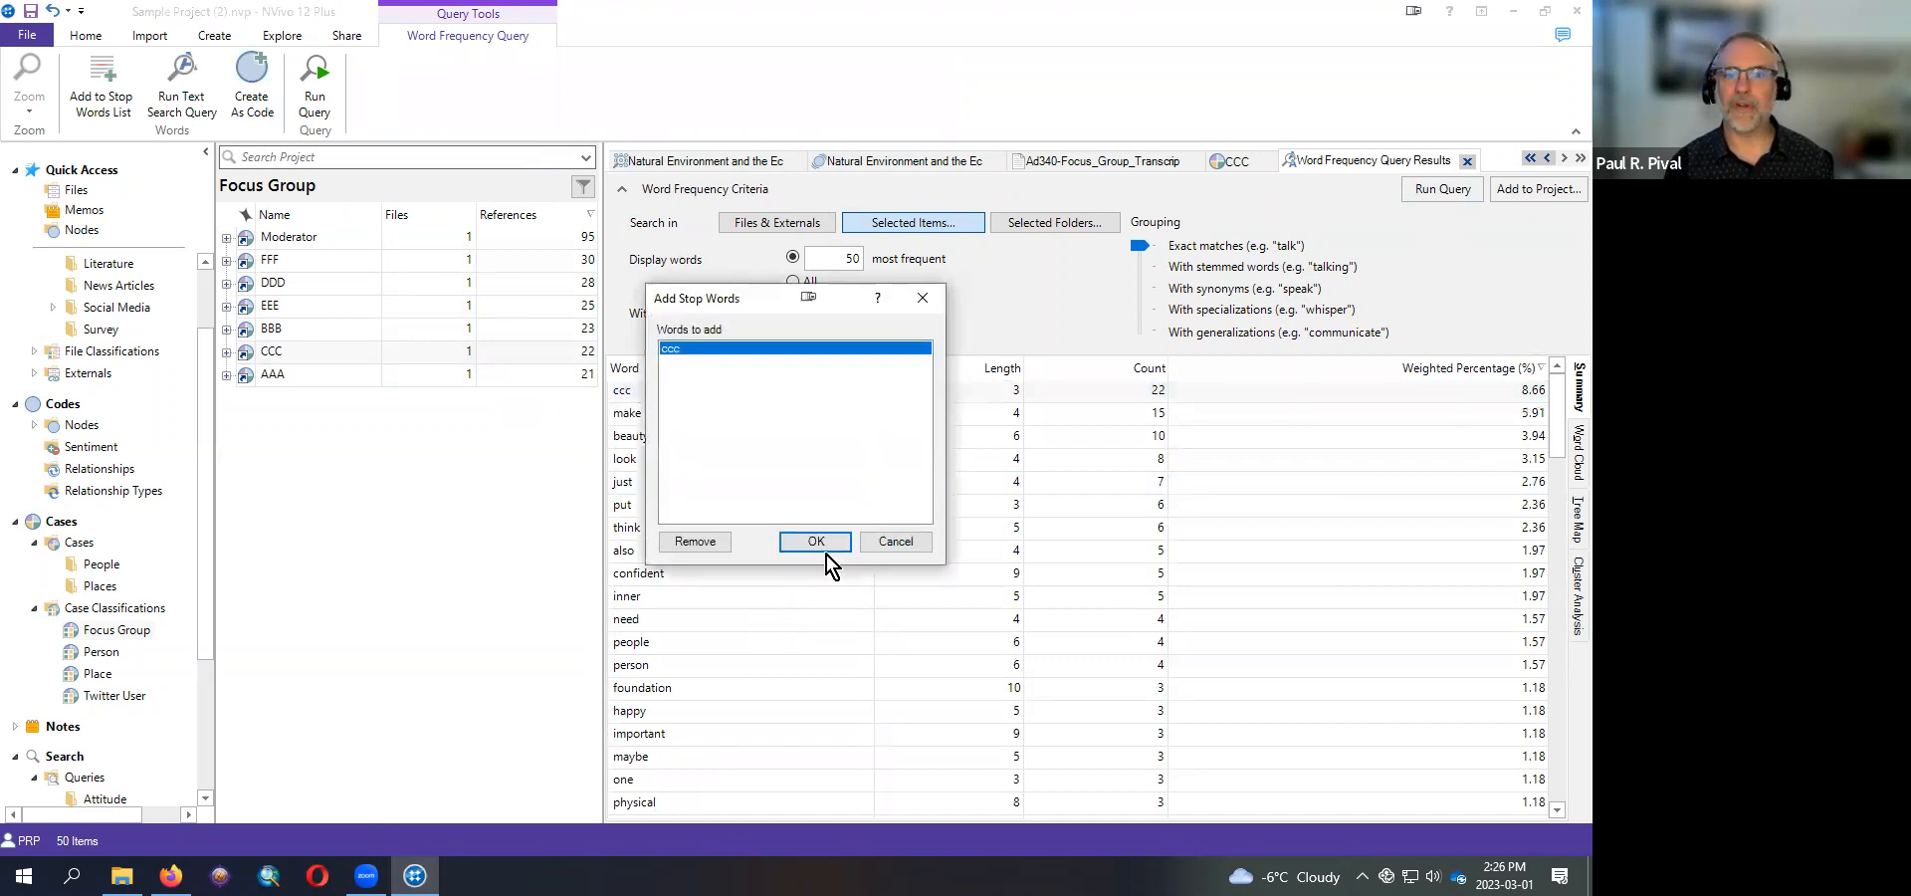
pyautogui.click(816, 541)
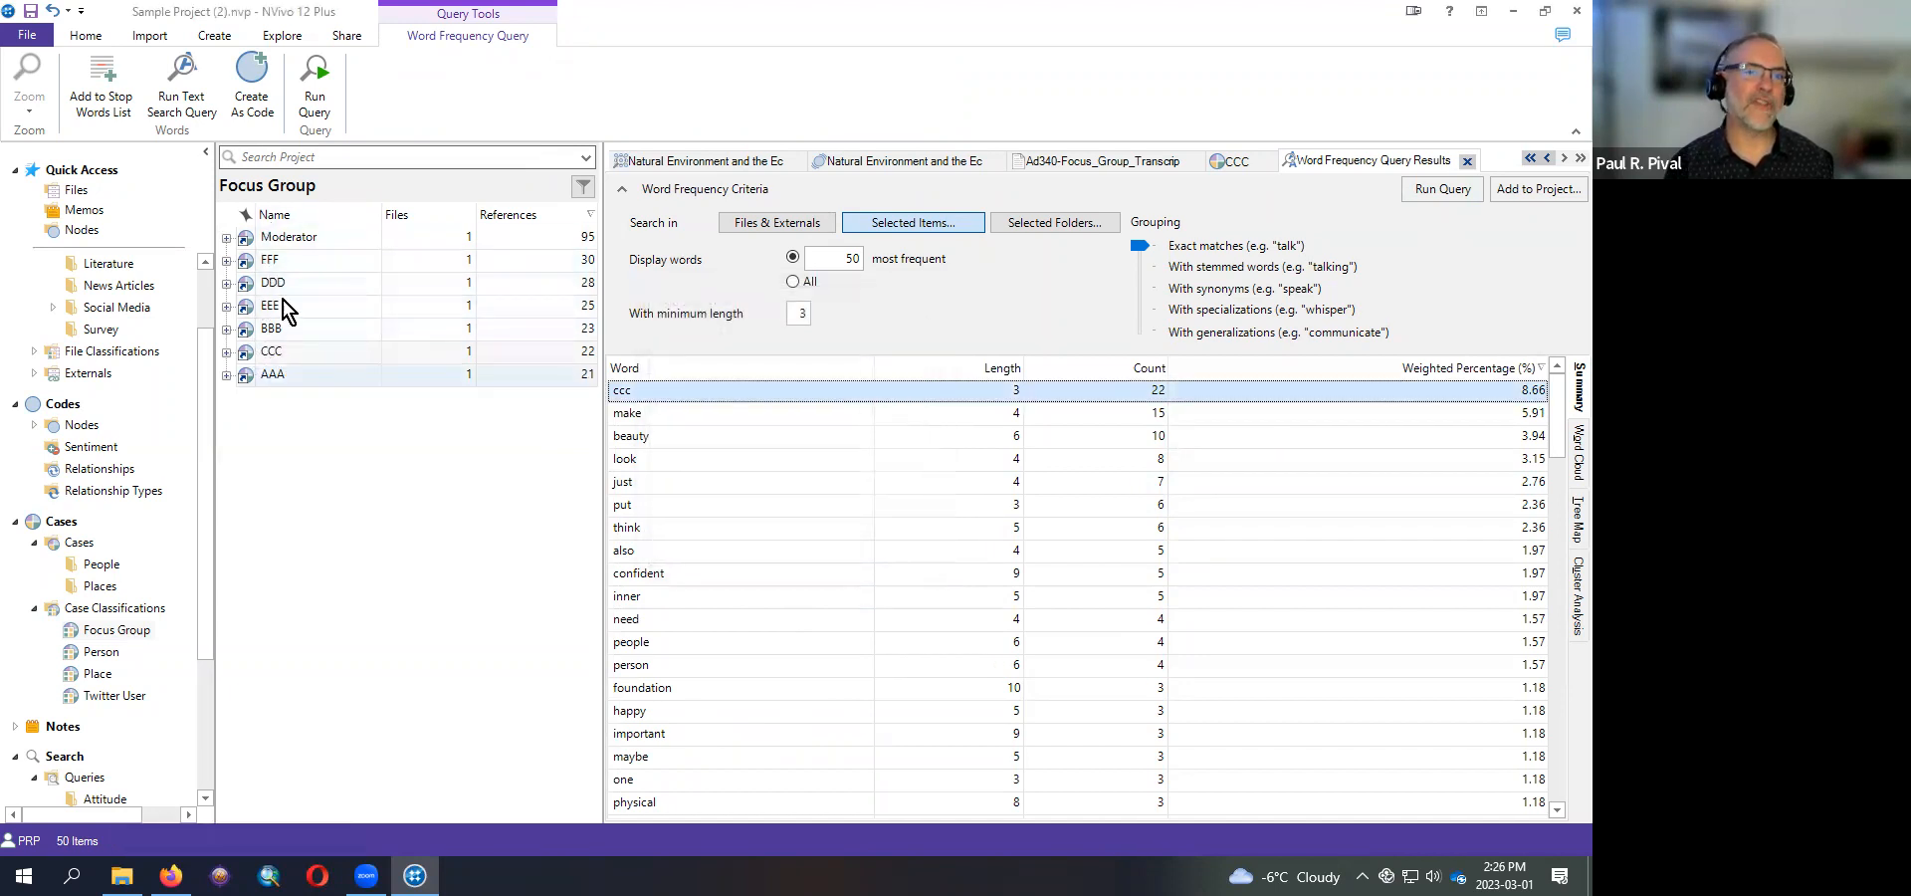
pyautogui.click(1442, 188)
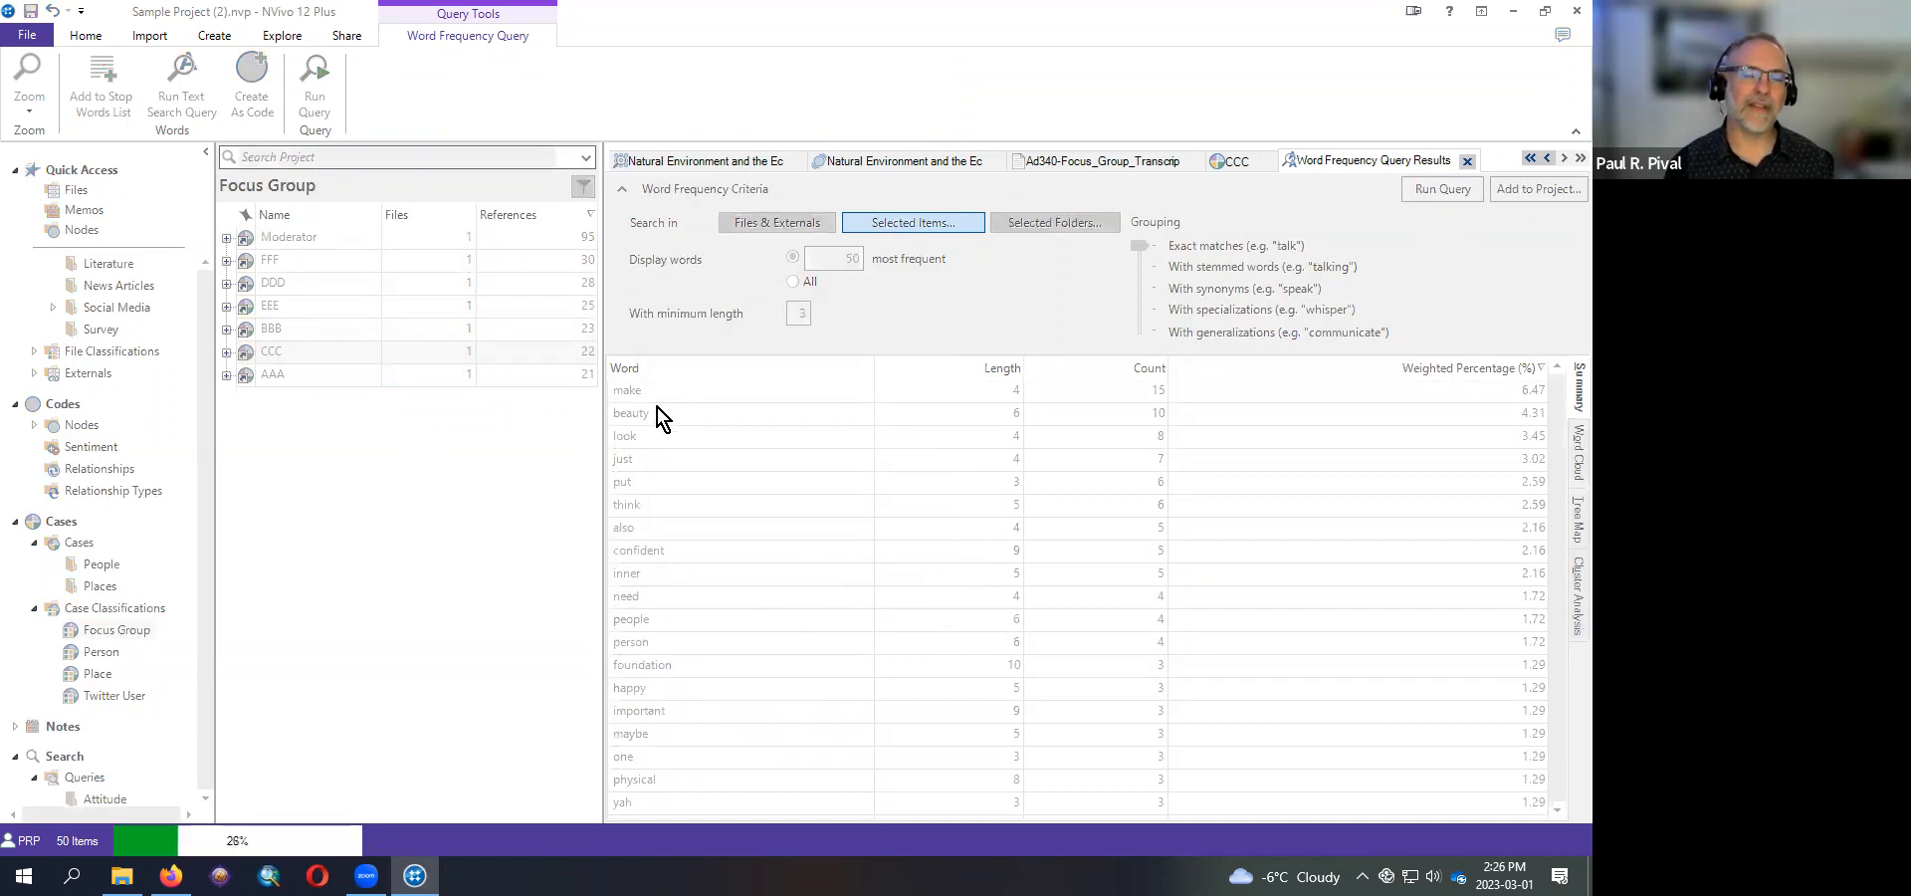
pyautogui.click(1577, 450)
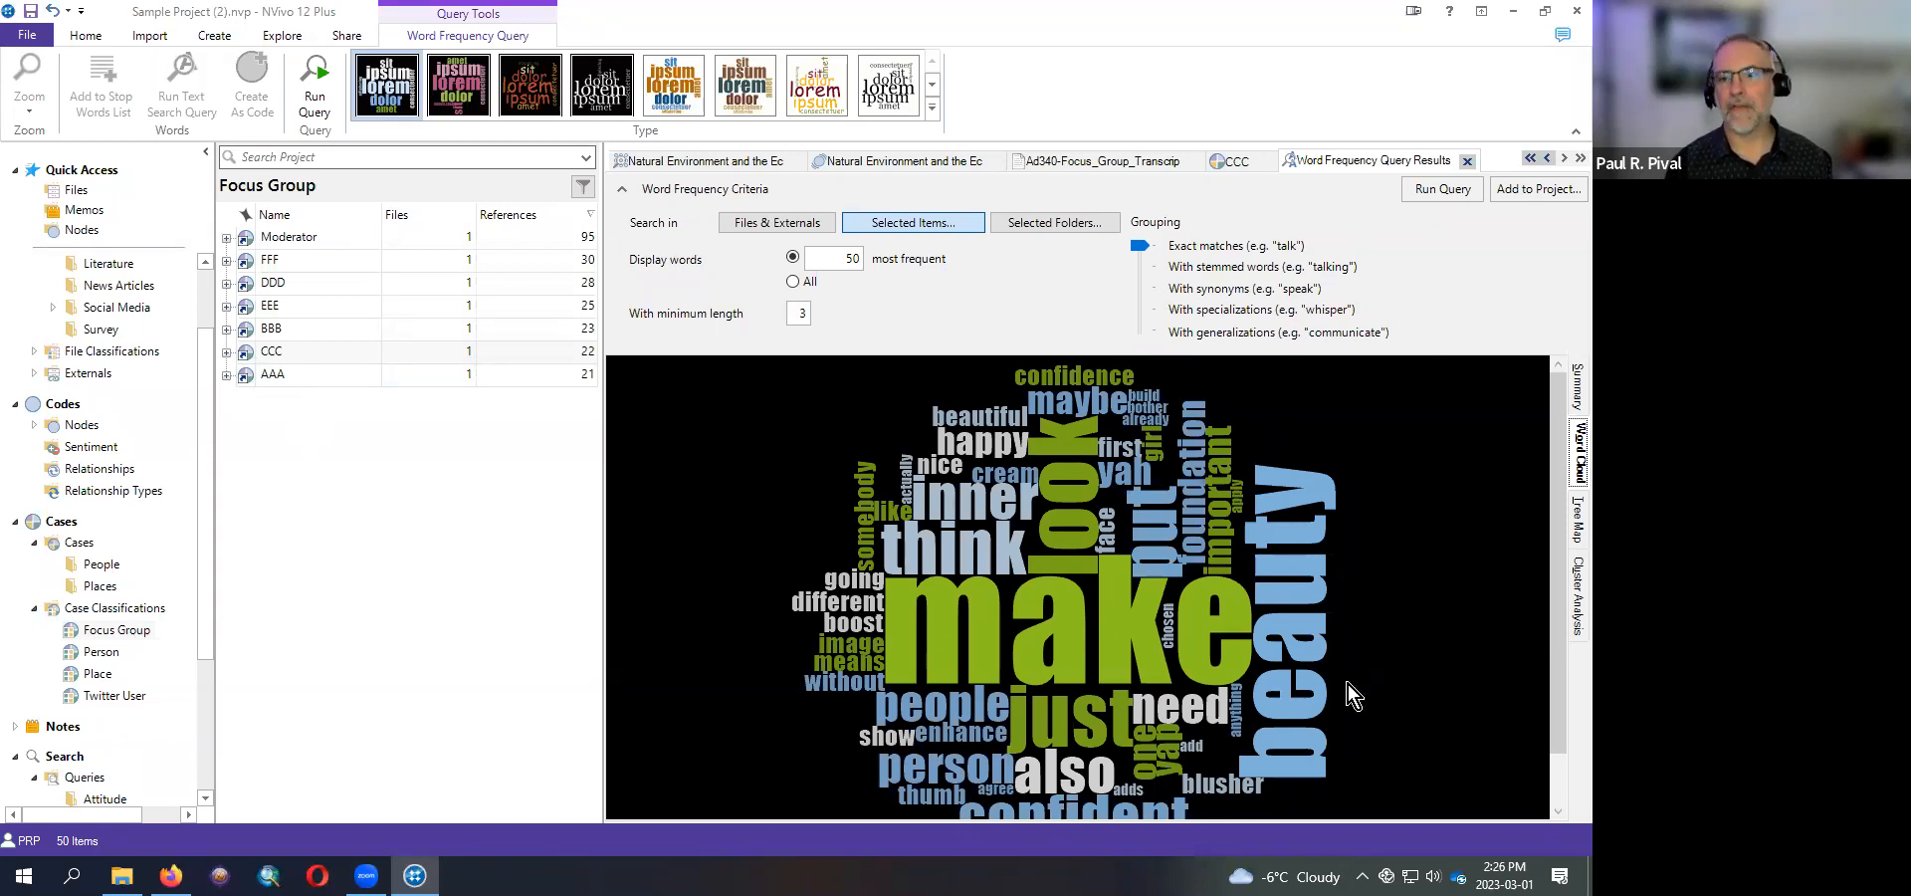
pyautogui.click(1565, 396)
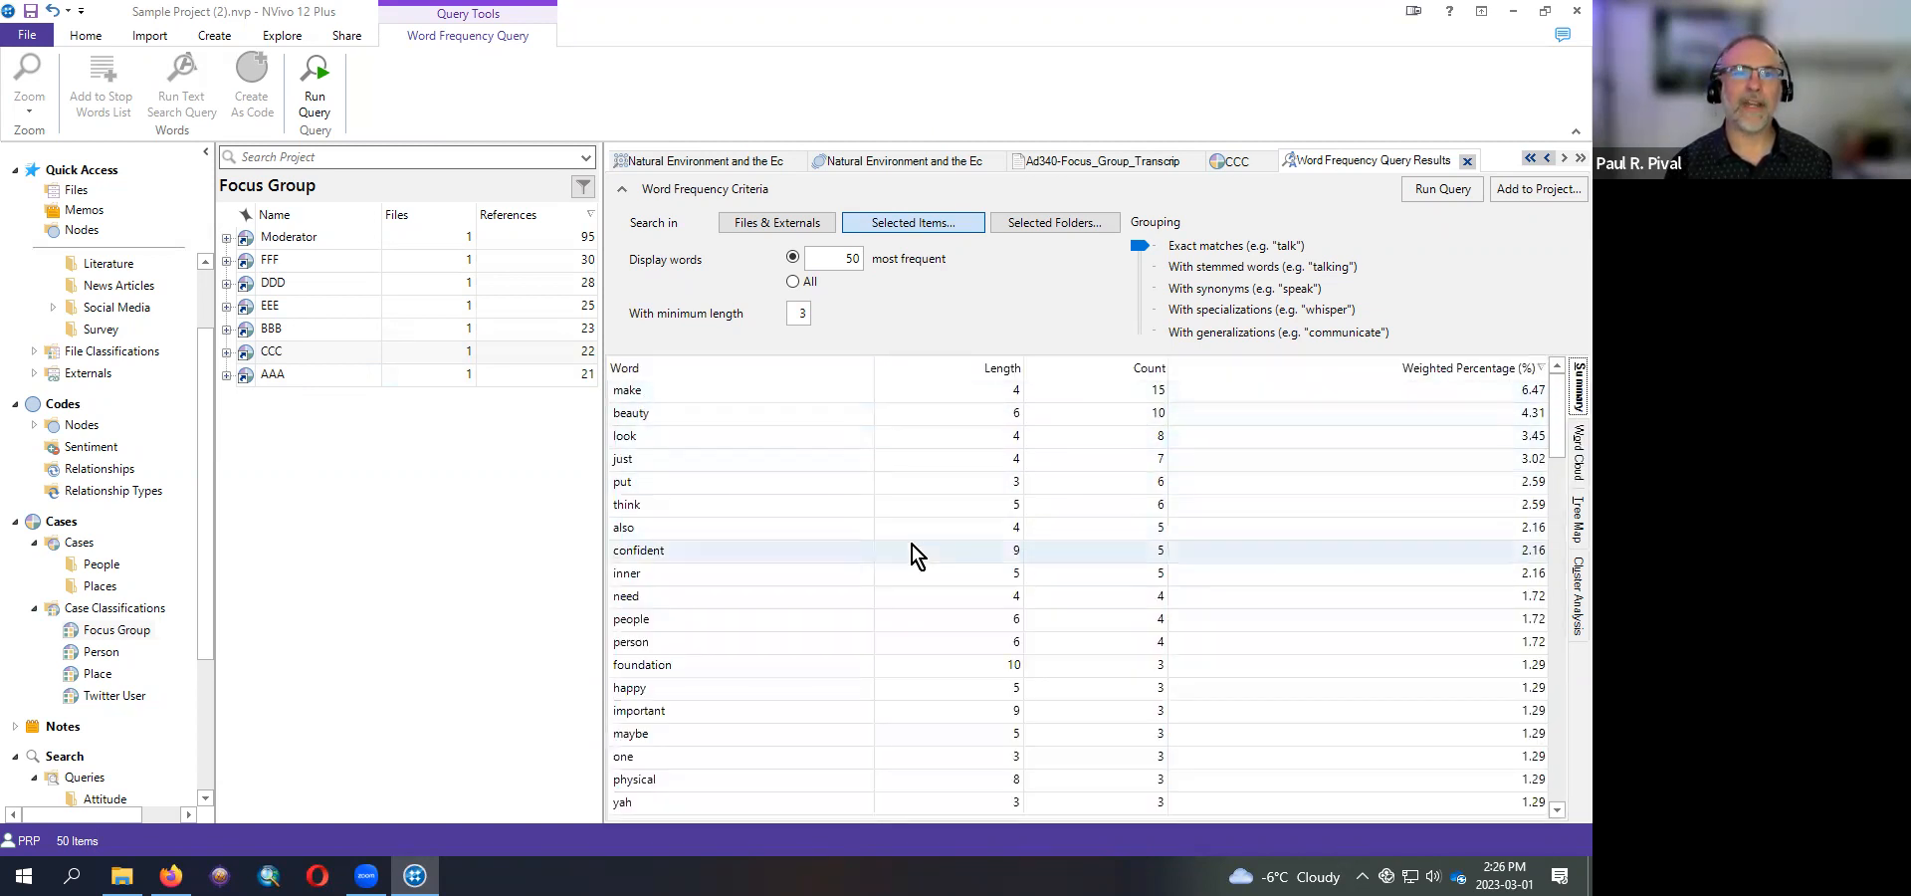
# - Create a word cloud from the DDD case in the Focus Group classification
pyautogui.click(302, 283)
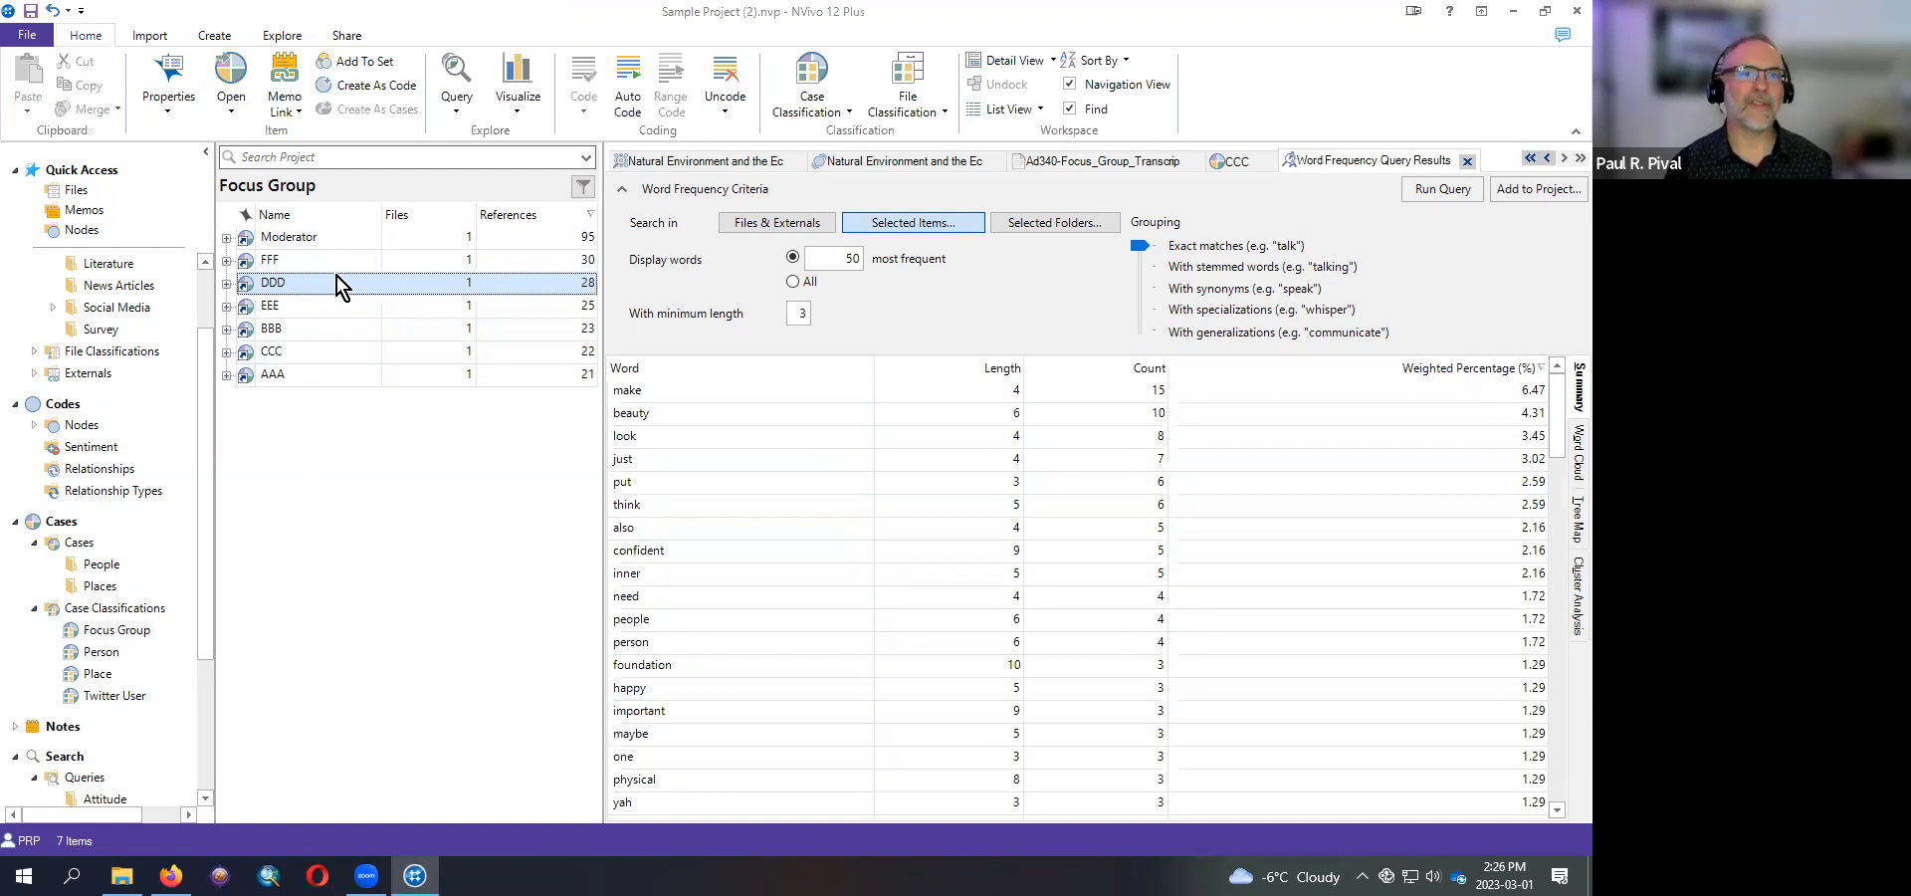
pyautogui.rightClick(332, 278)
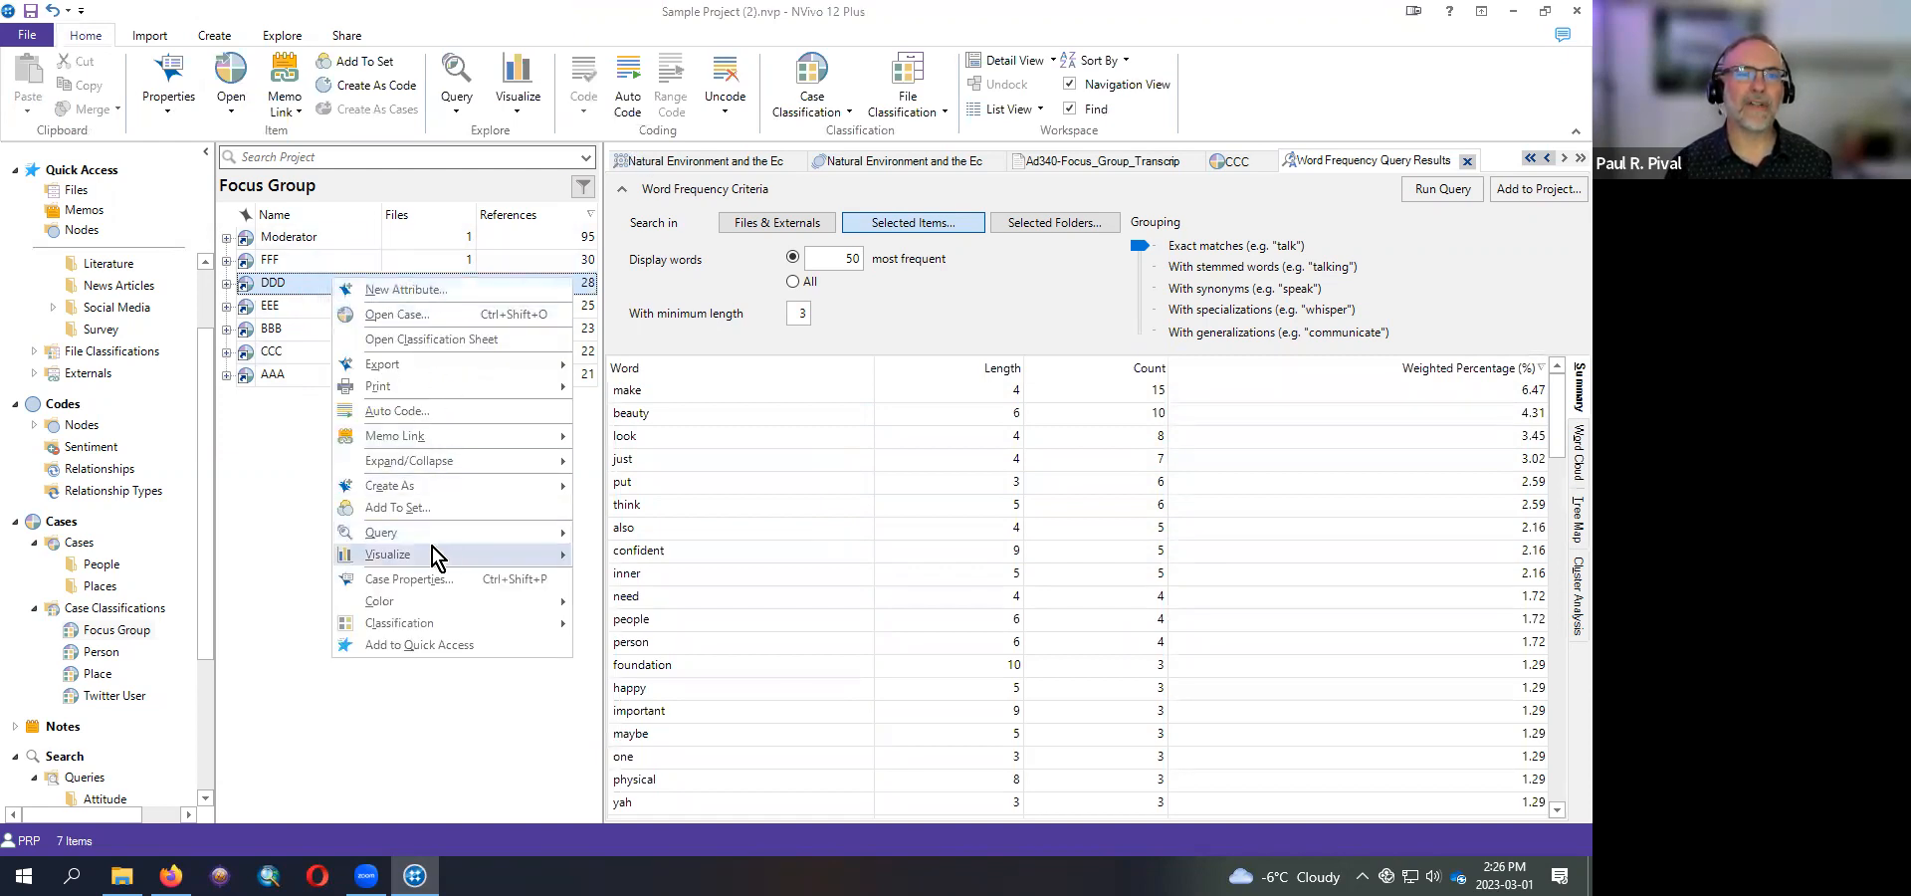
pyautogui.moveTo(432, 548)
pyautogui.click(605, 558)
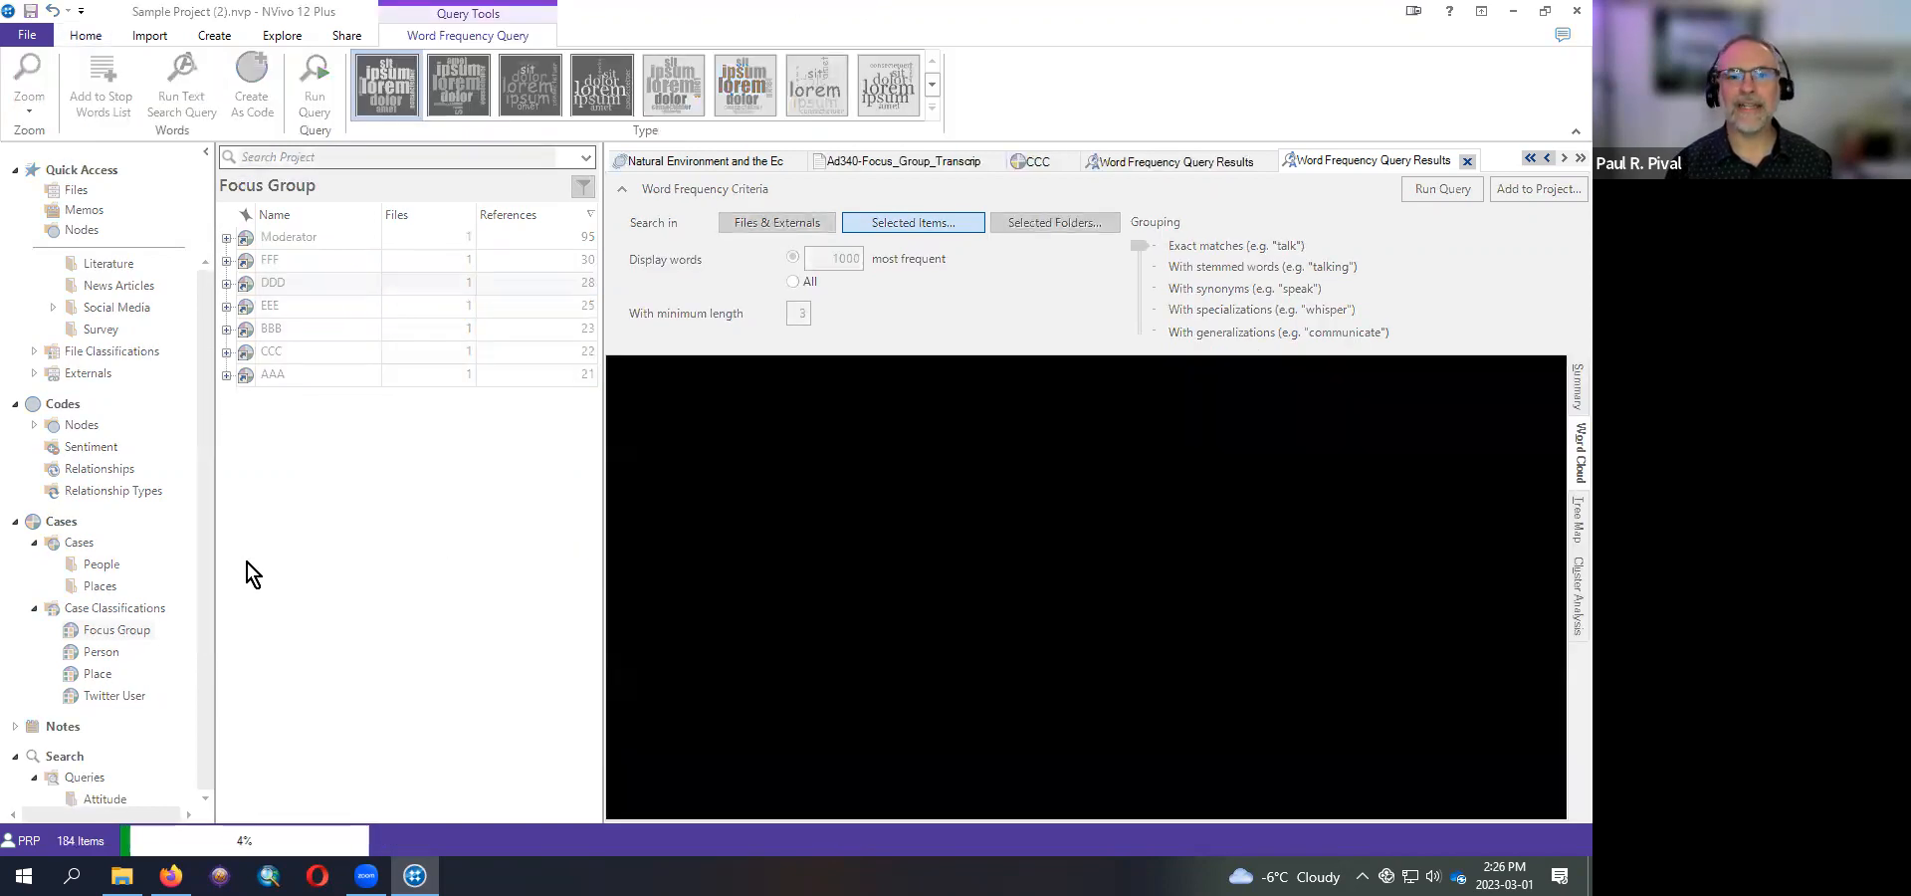
# - Add "ddd" to the stop words list, rerun the DDD word frequency query and view the updated word cloud
pyautogui.click(1570, 397)
pyautogui.rightClick(701, 395)
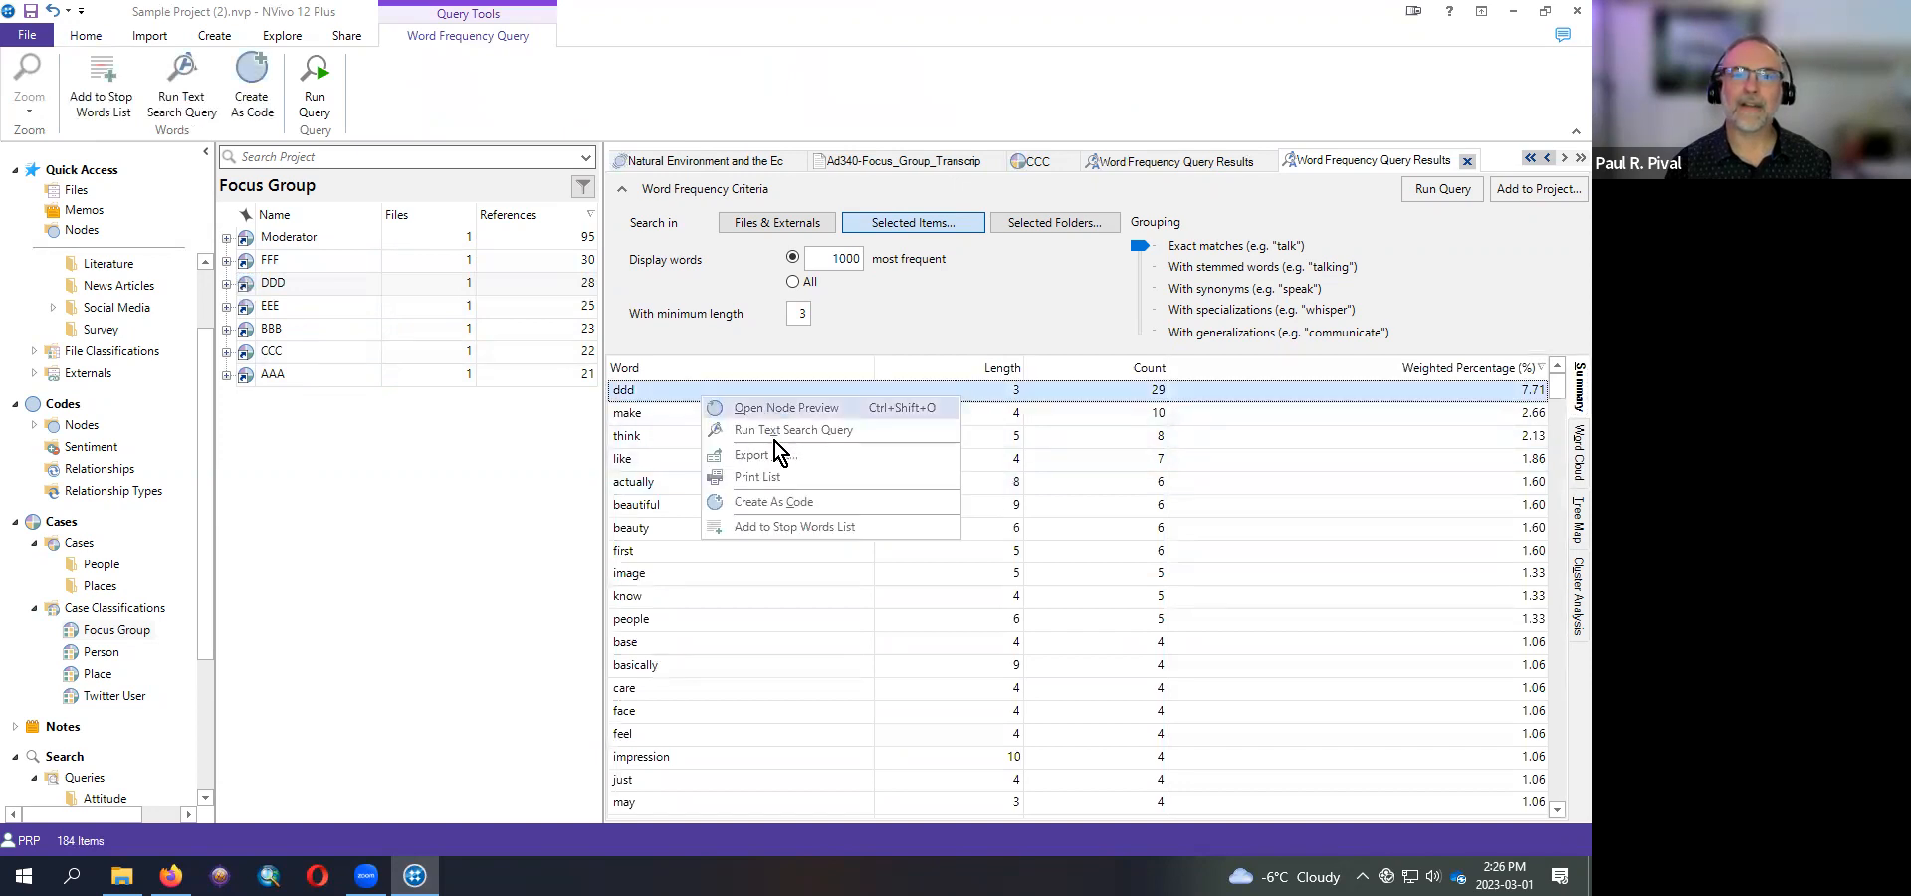
pyautogui.click(790, 525)
pyautogui.click(813, 544)
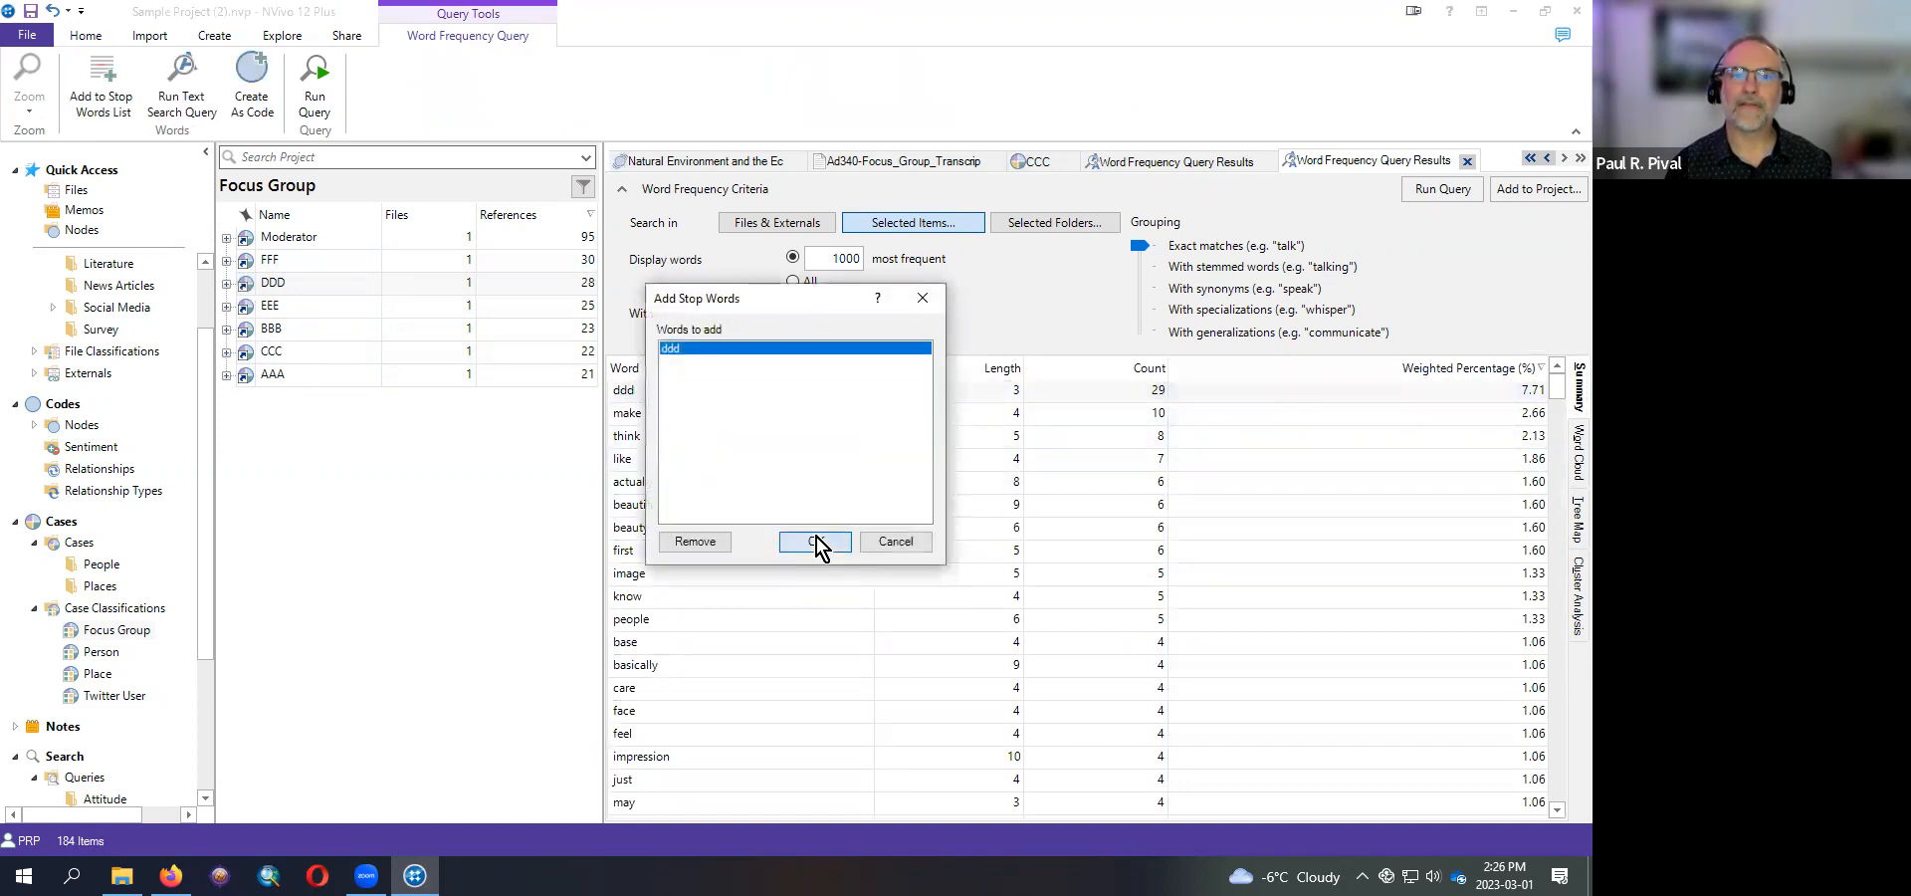
pyautogui.click(1432, 199)
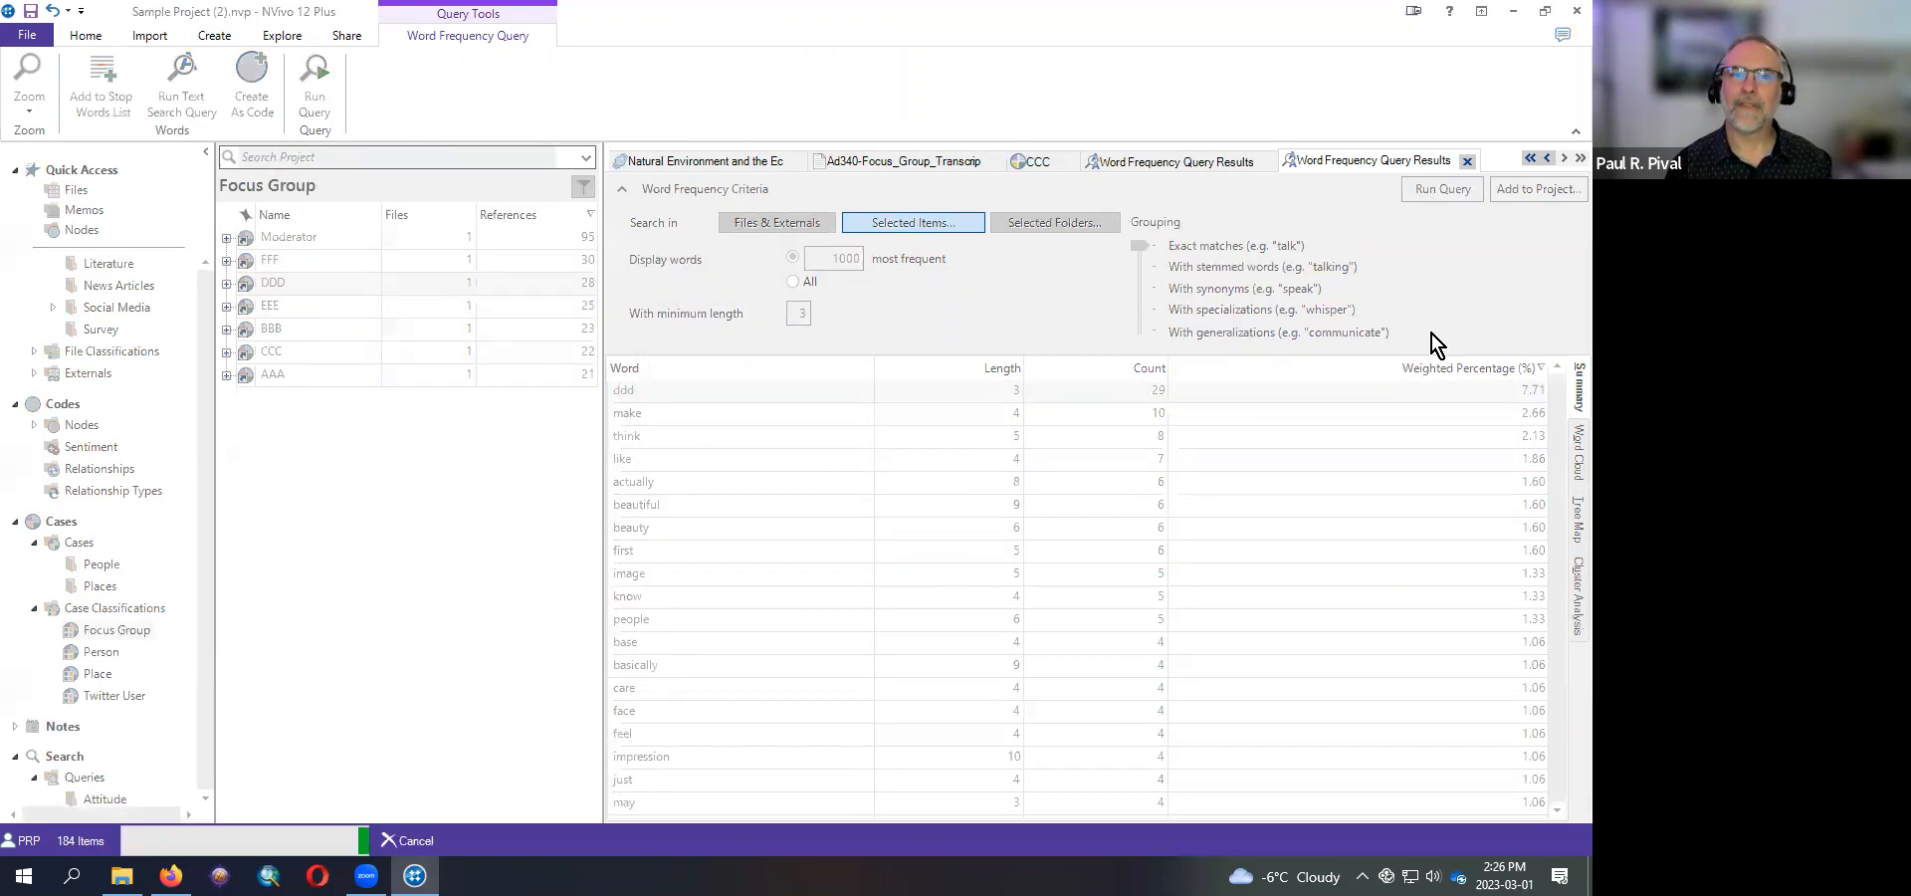
pyautogui.click(1562, 464)
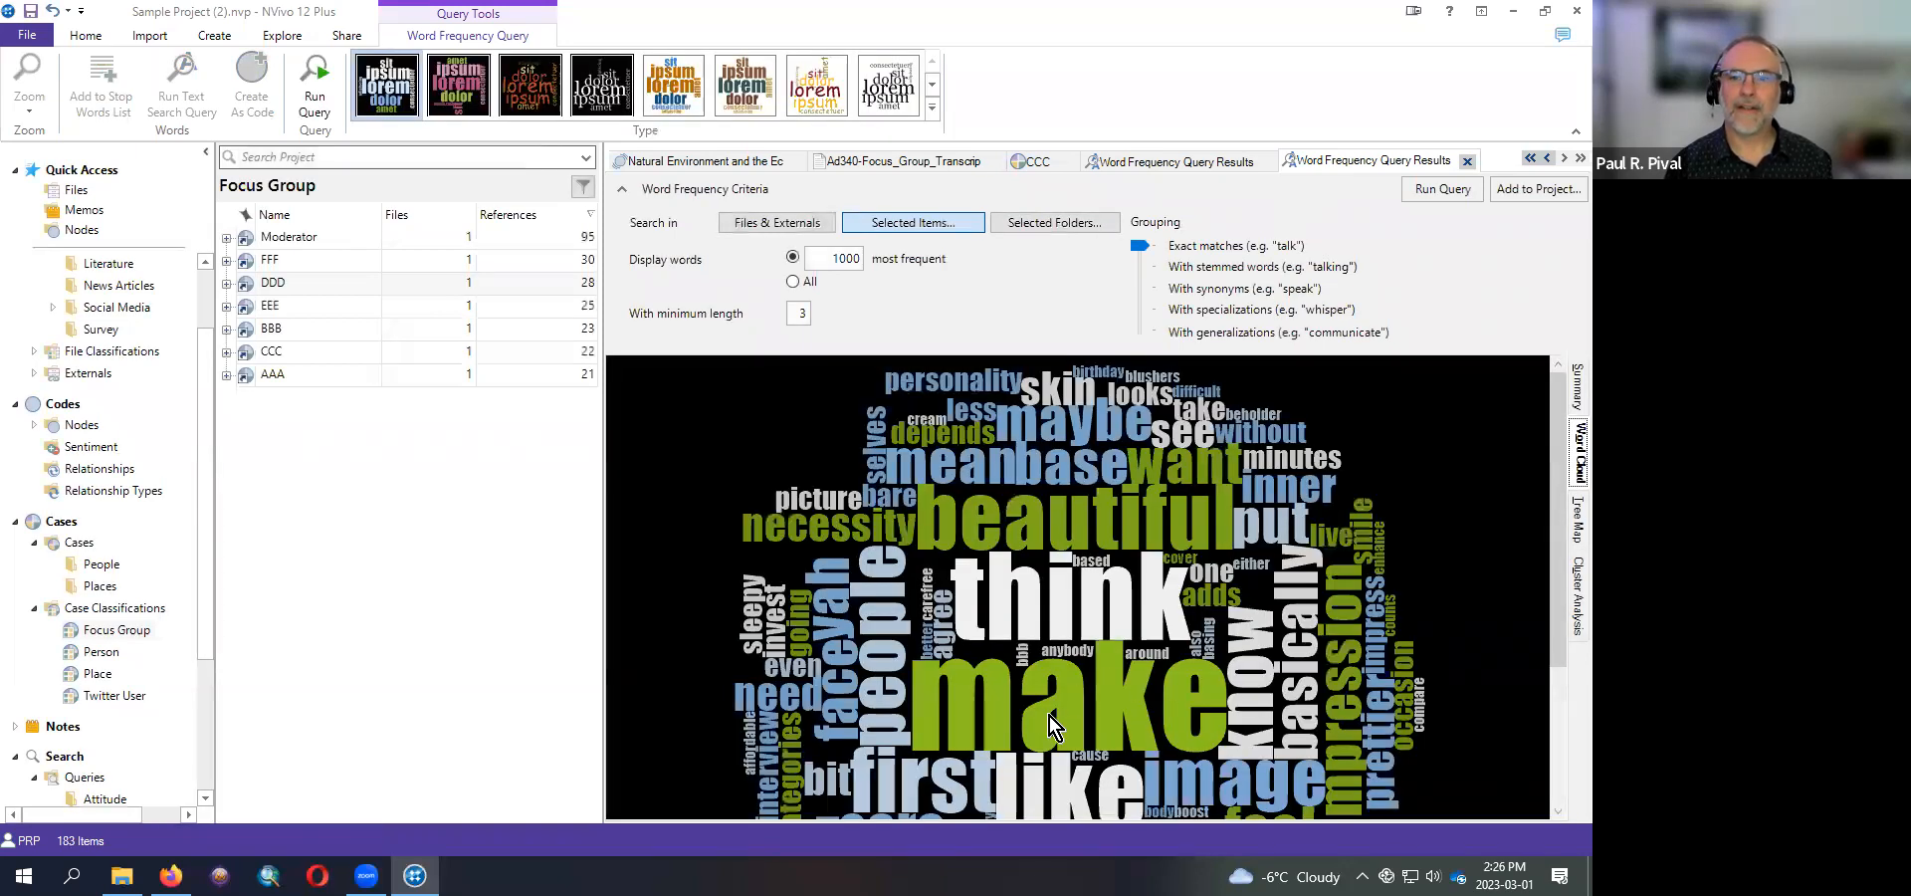
pyautogui.moveTo(1555, 421); pyautogui.dragTo(1541, 486)
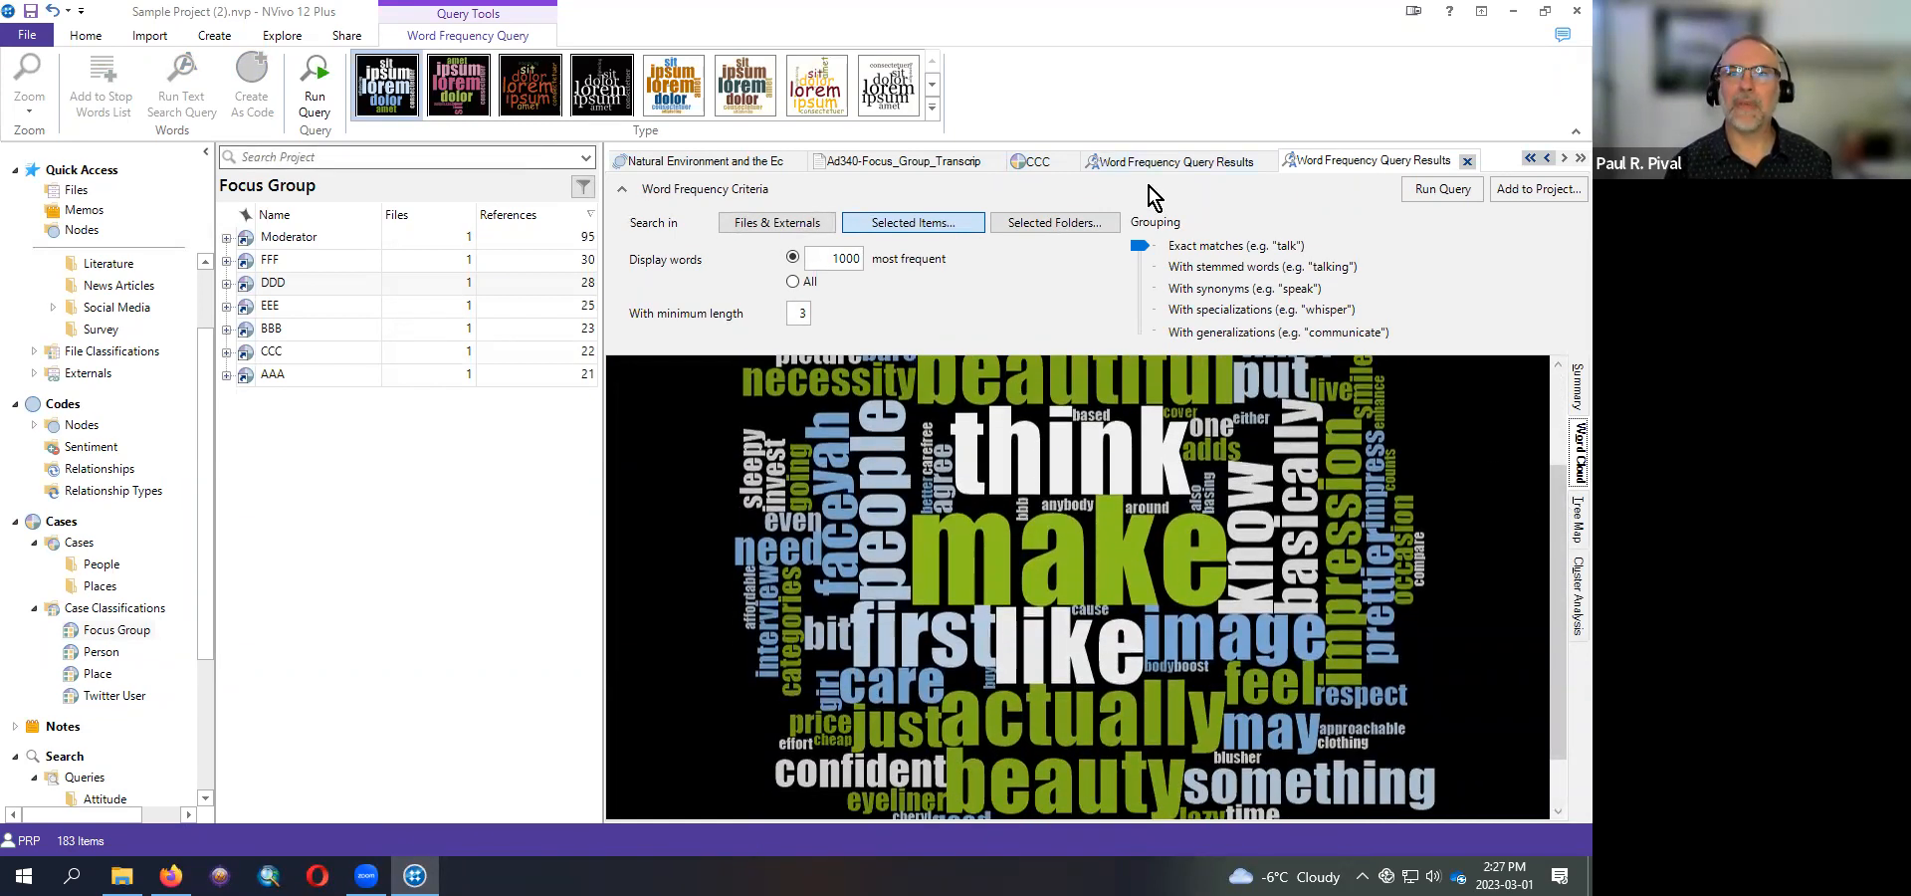
# - Compare the word clouds of the CCC and DDD cases
pyautogui.click(1185, 163)
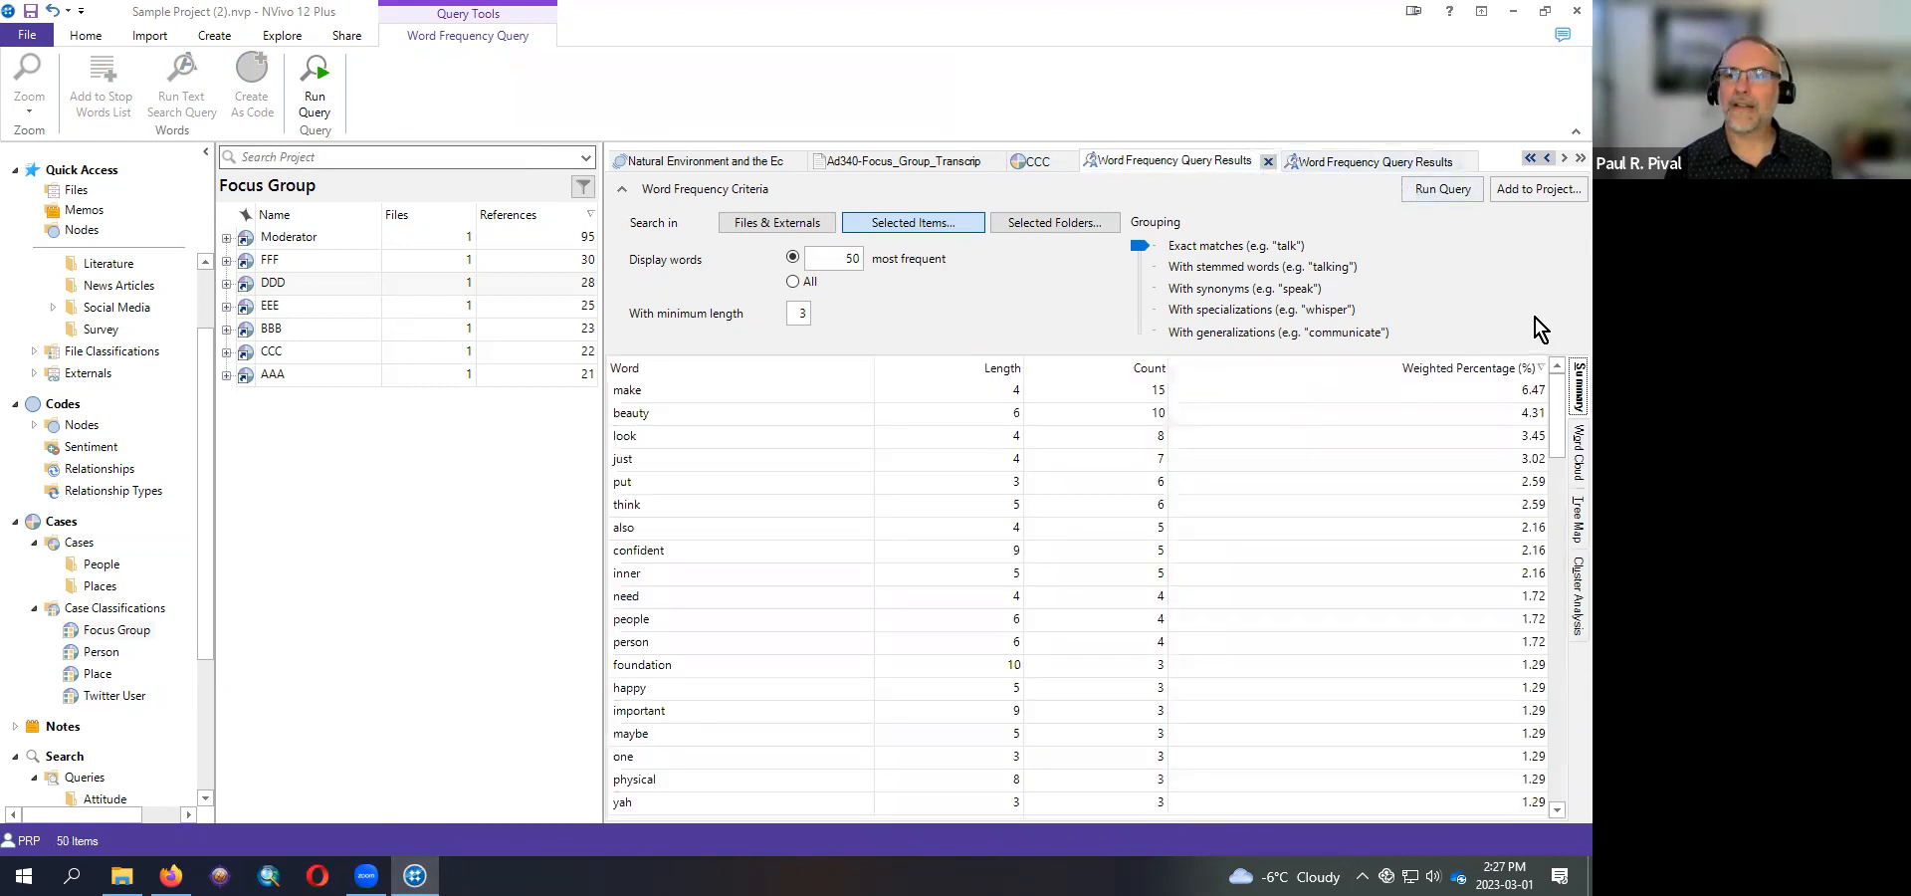
pyautogui.click(1568, 443)
pyautogui.click(1179, 164)
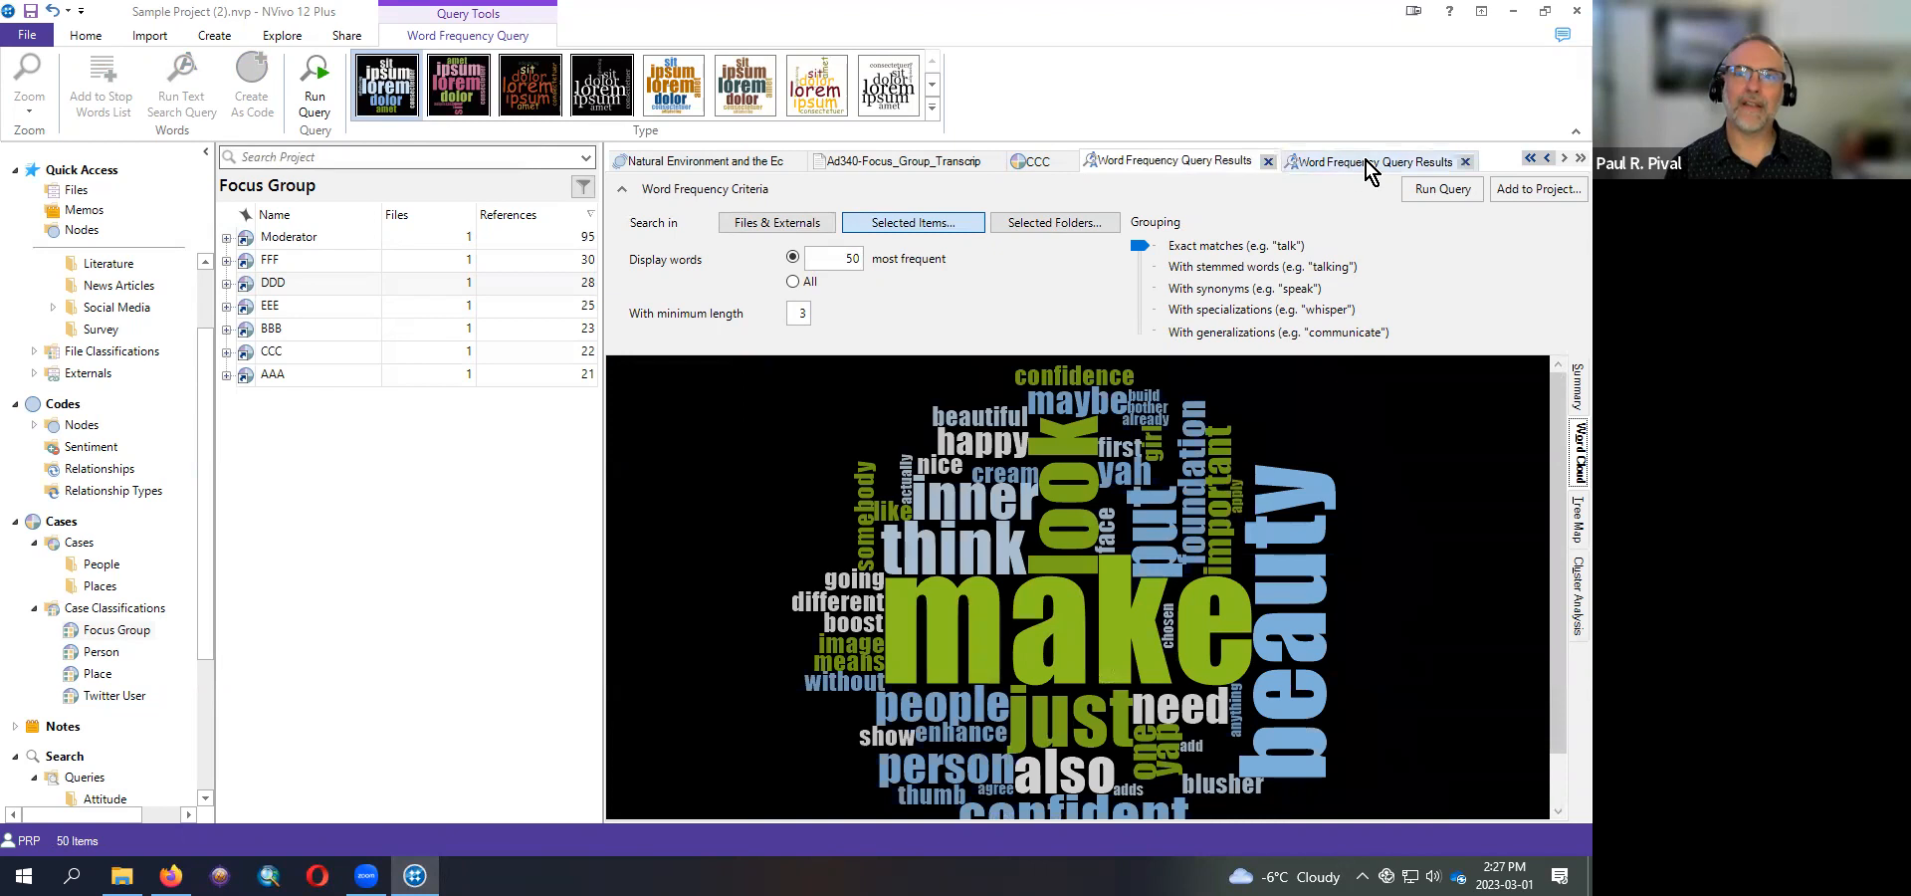
pyautogui.click(1356, 164)
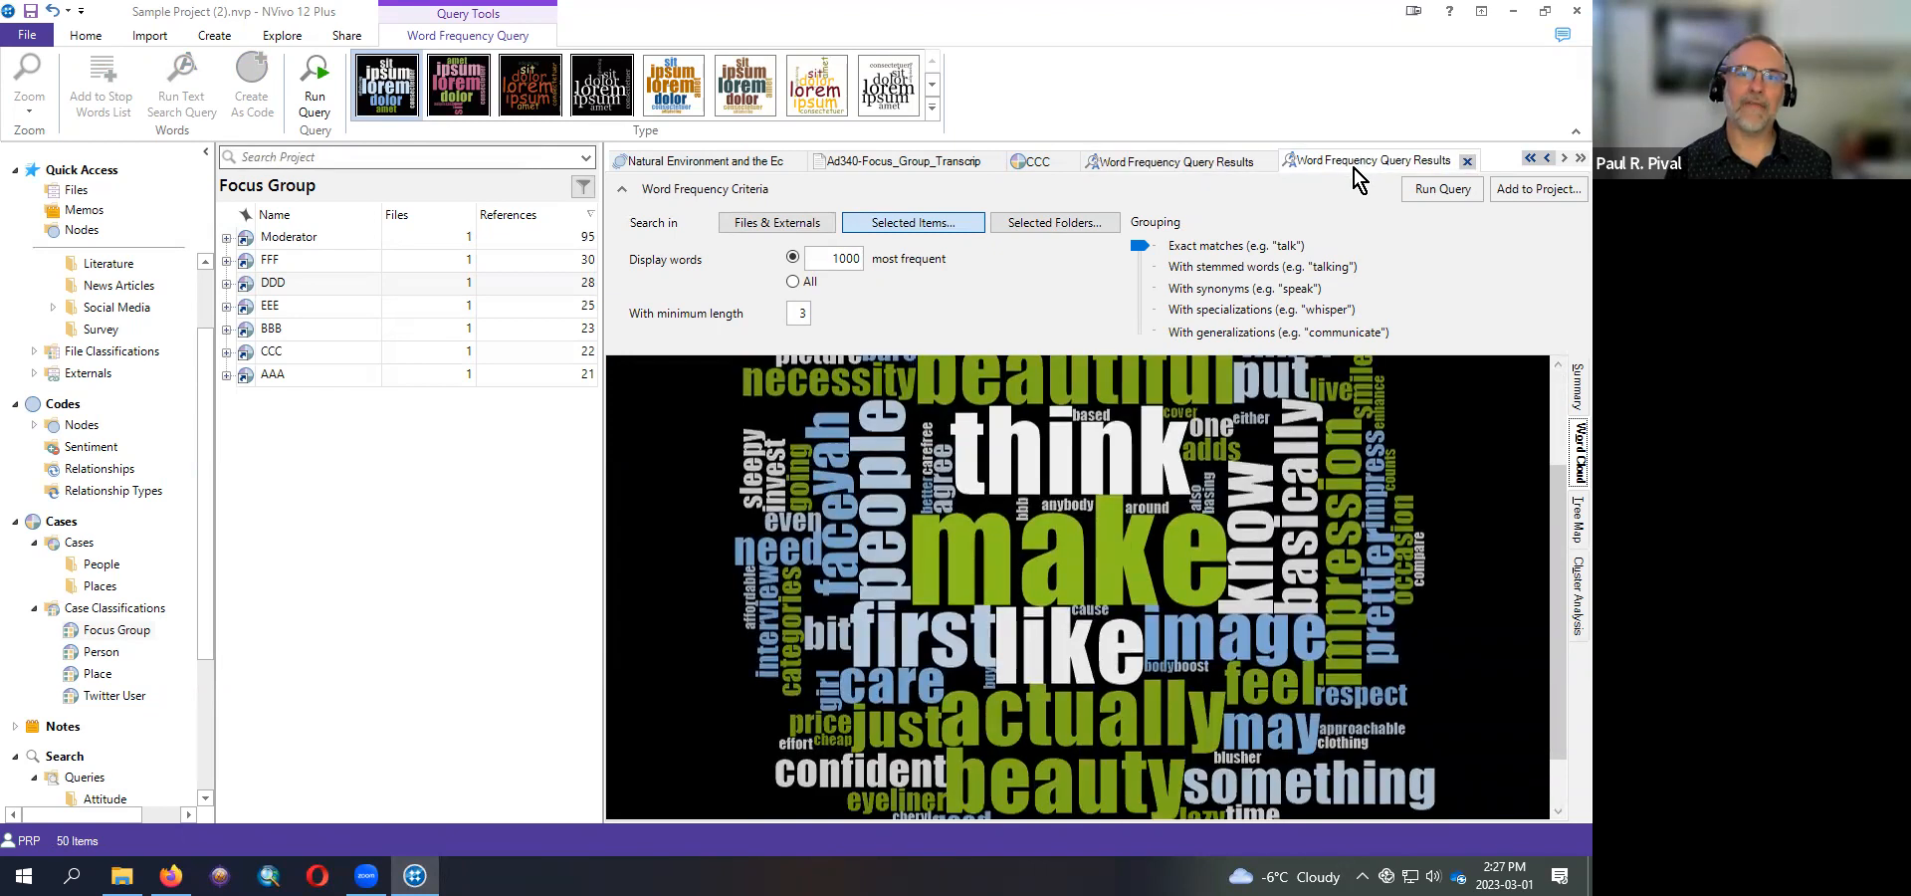
pyautogui.click(1225, 166)
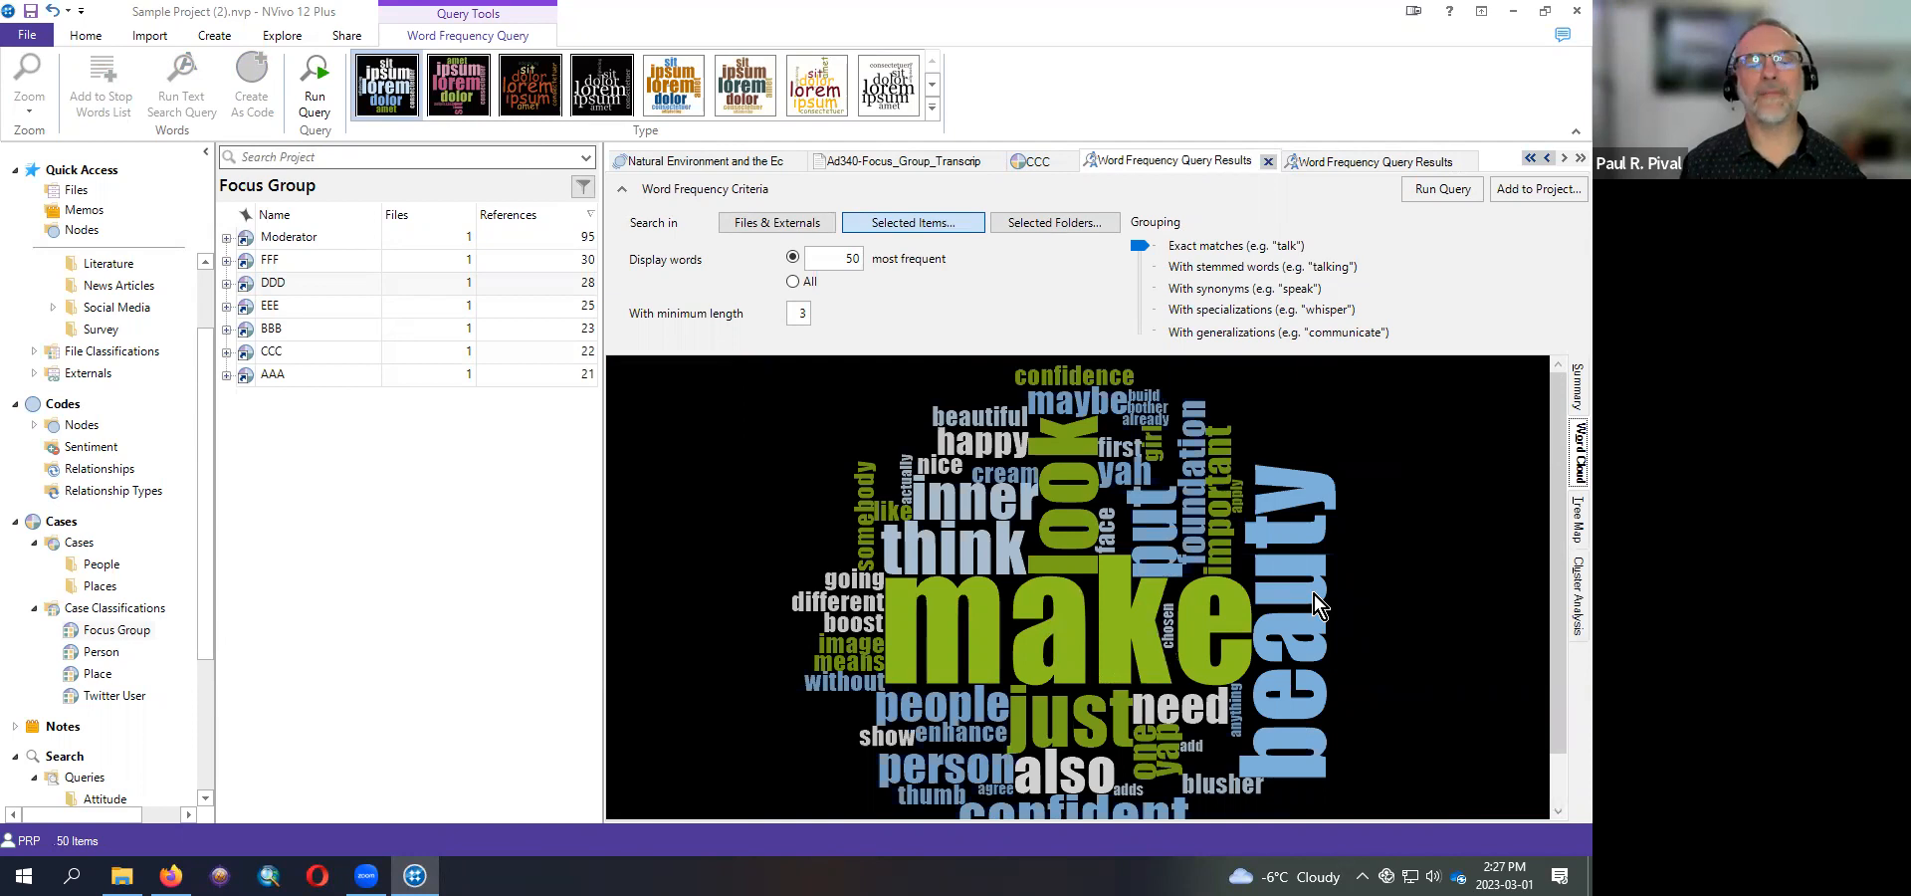
# - Start a survey import from a Microsoft Excel file in the Interviews folder, choosing NVivo_Survey_Responses.xlsx from the Survey Responses folder
pyautogui.rightClick(393, 450)
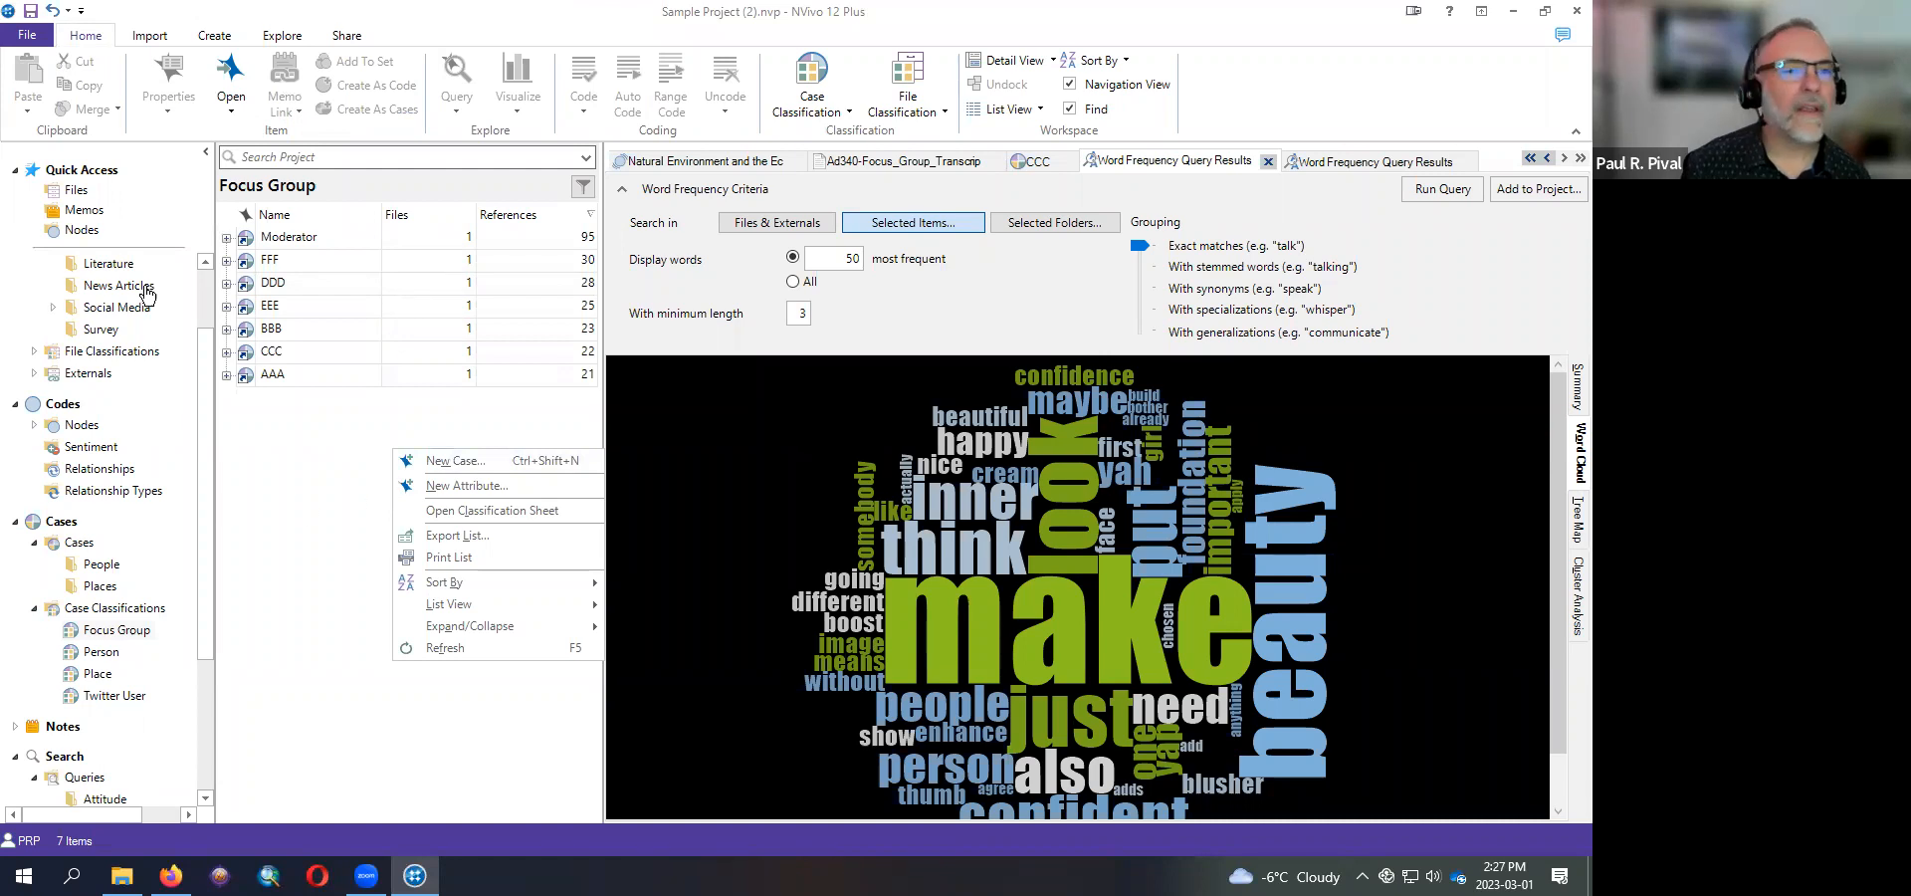
pyautogui.scroll(2, 210, 306)
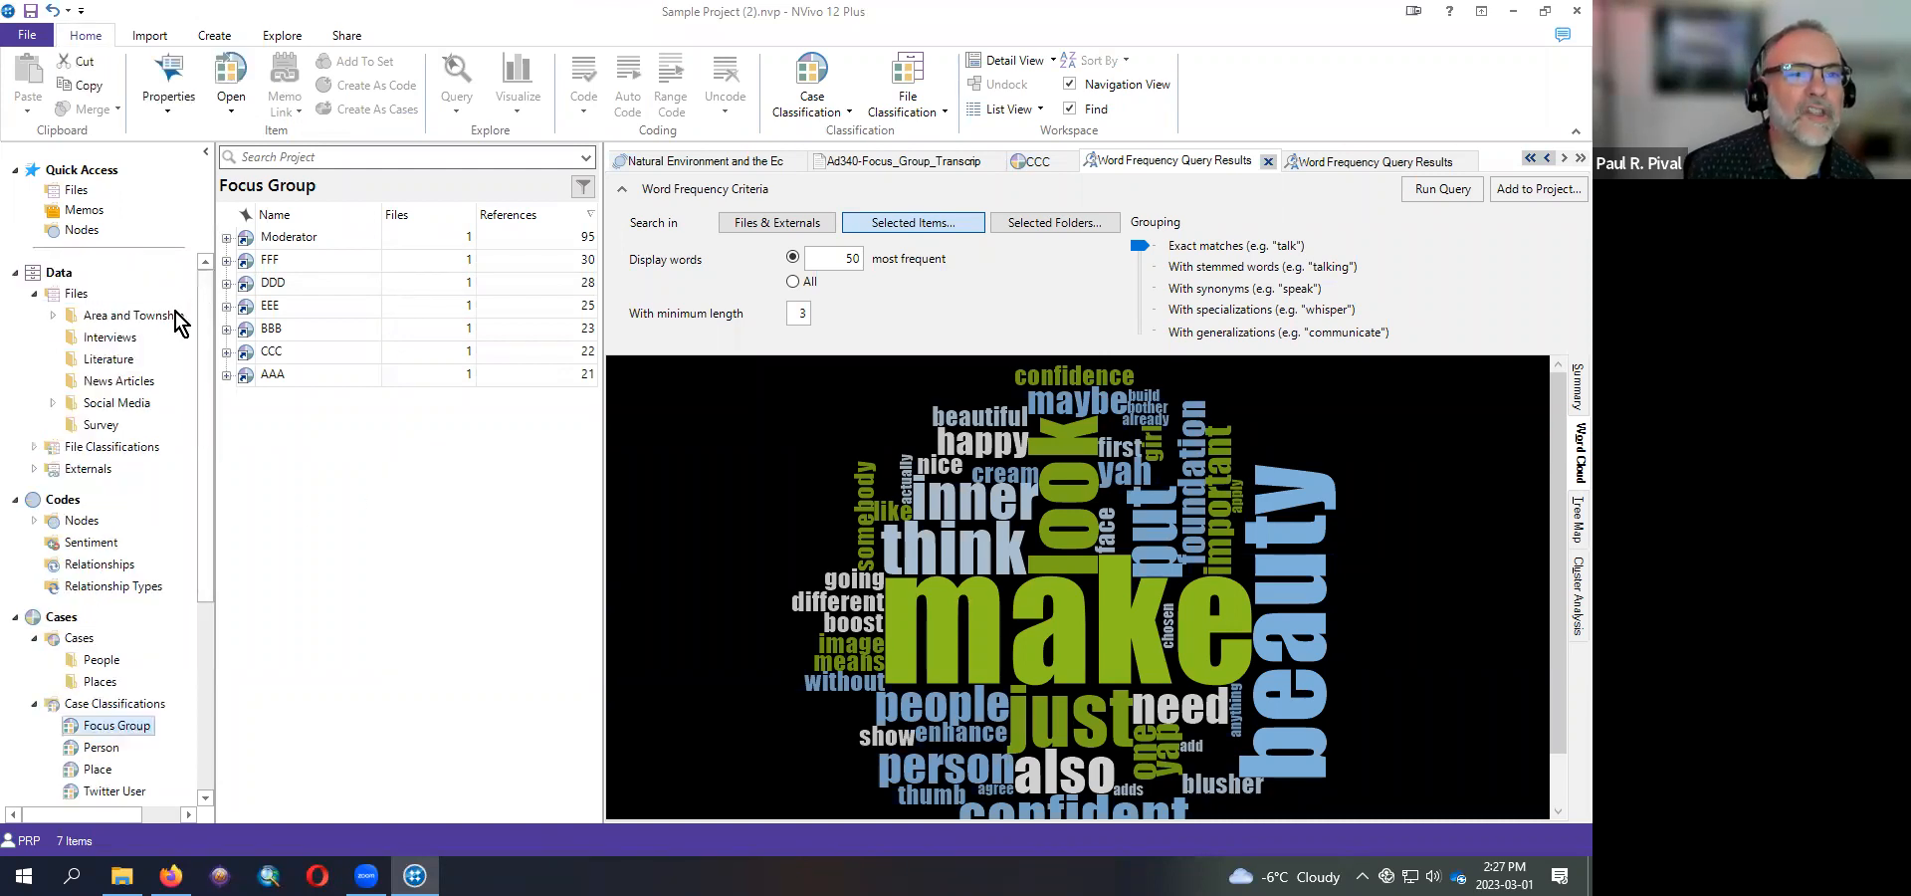
pyautogui.click(109, 337)
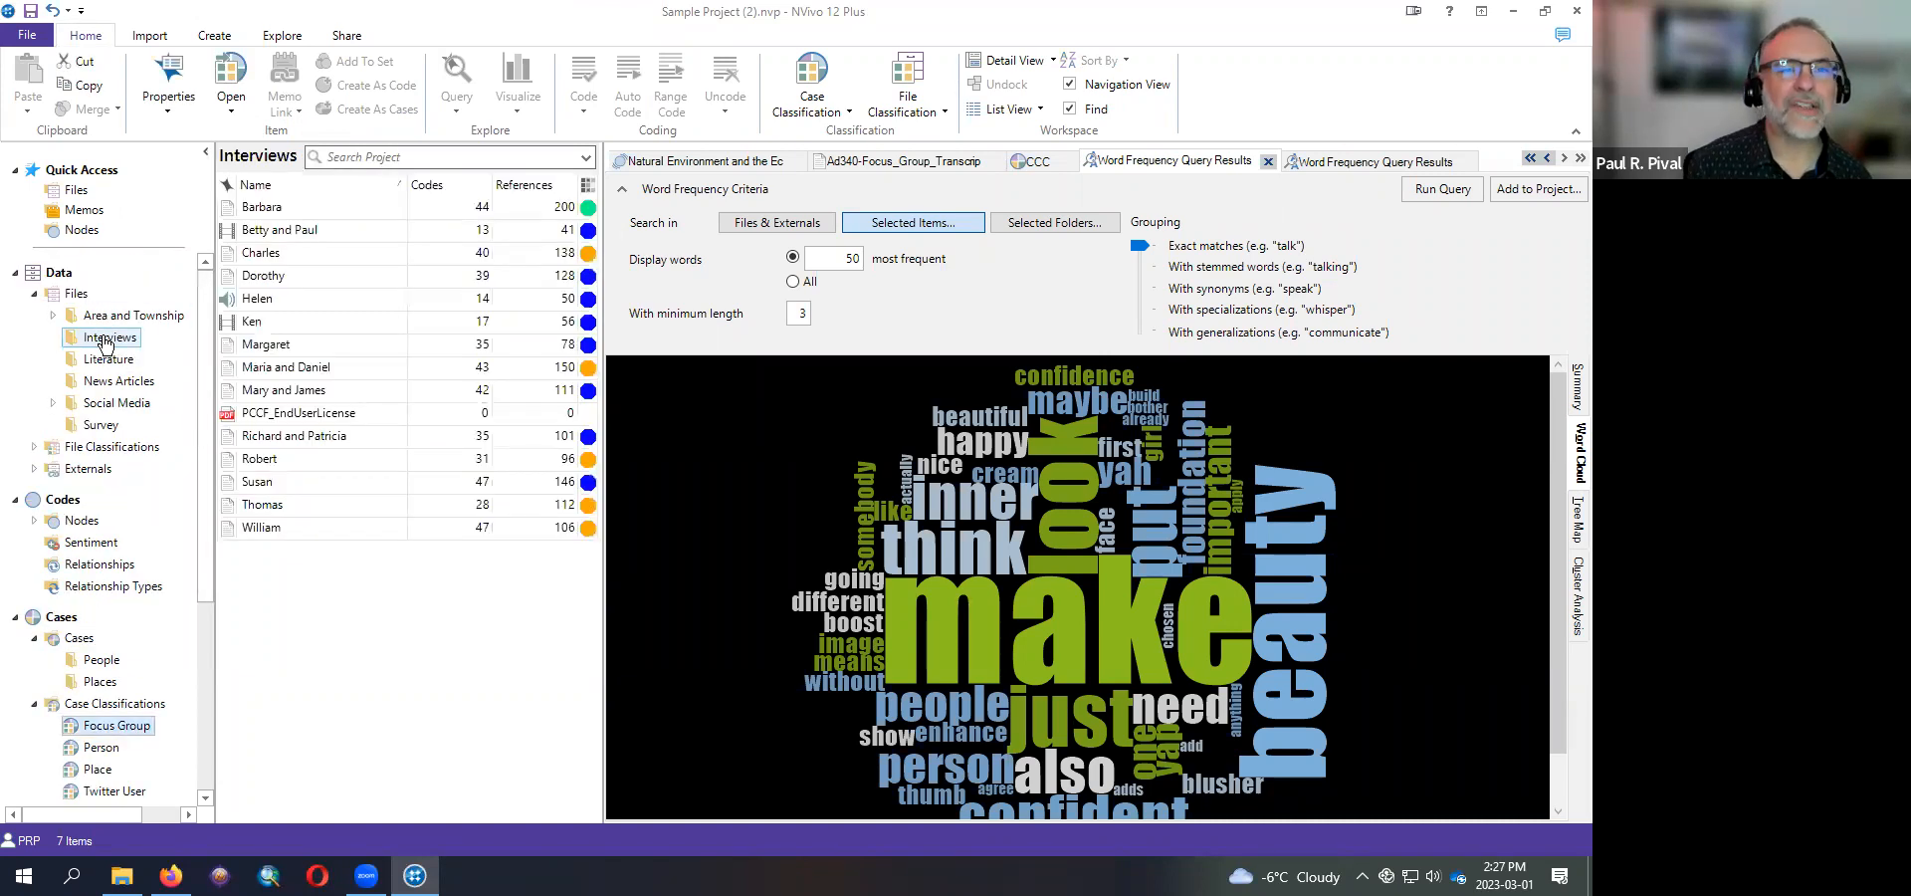
pyautogui.rightClick(277, 570)
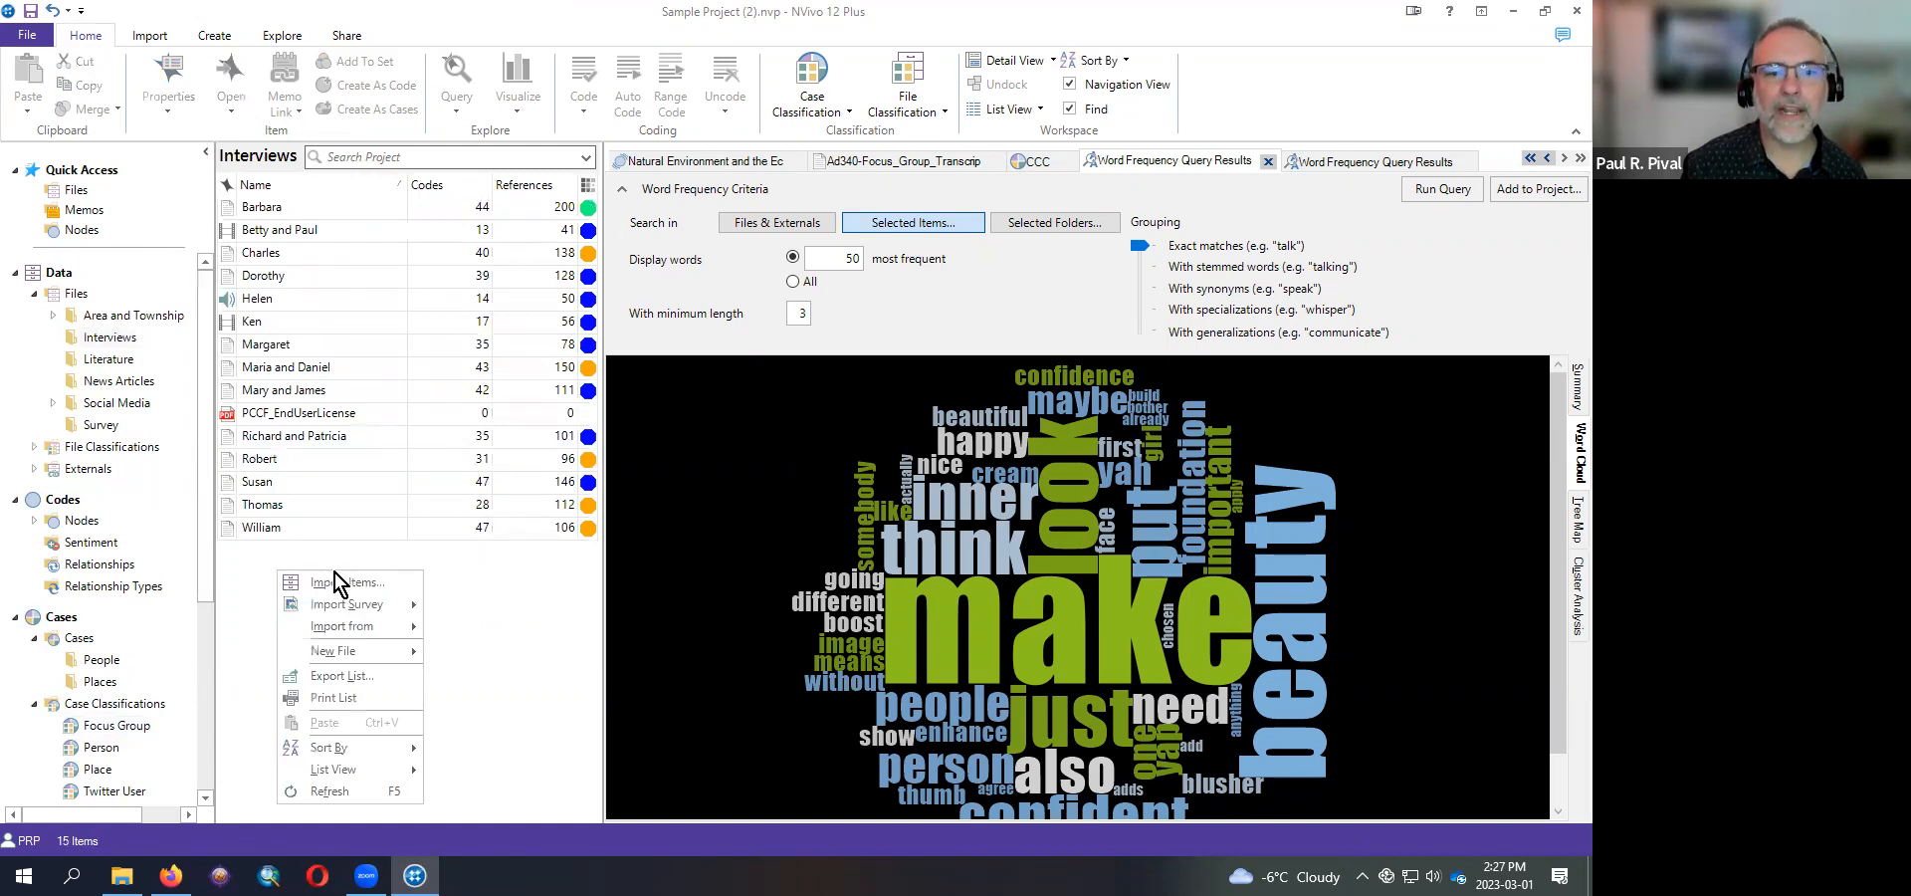
pyautogui.moveTo(340, 609)
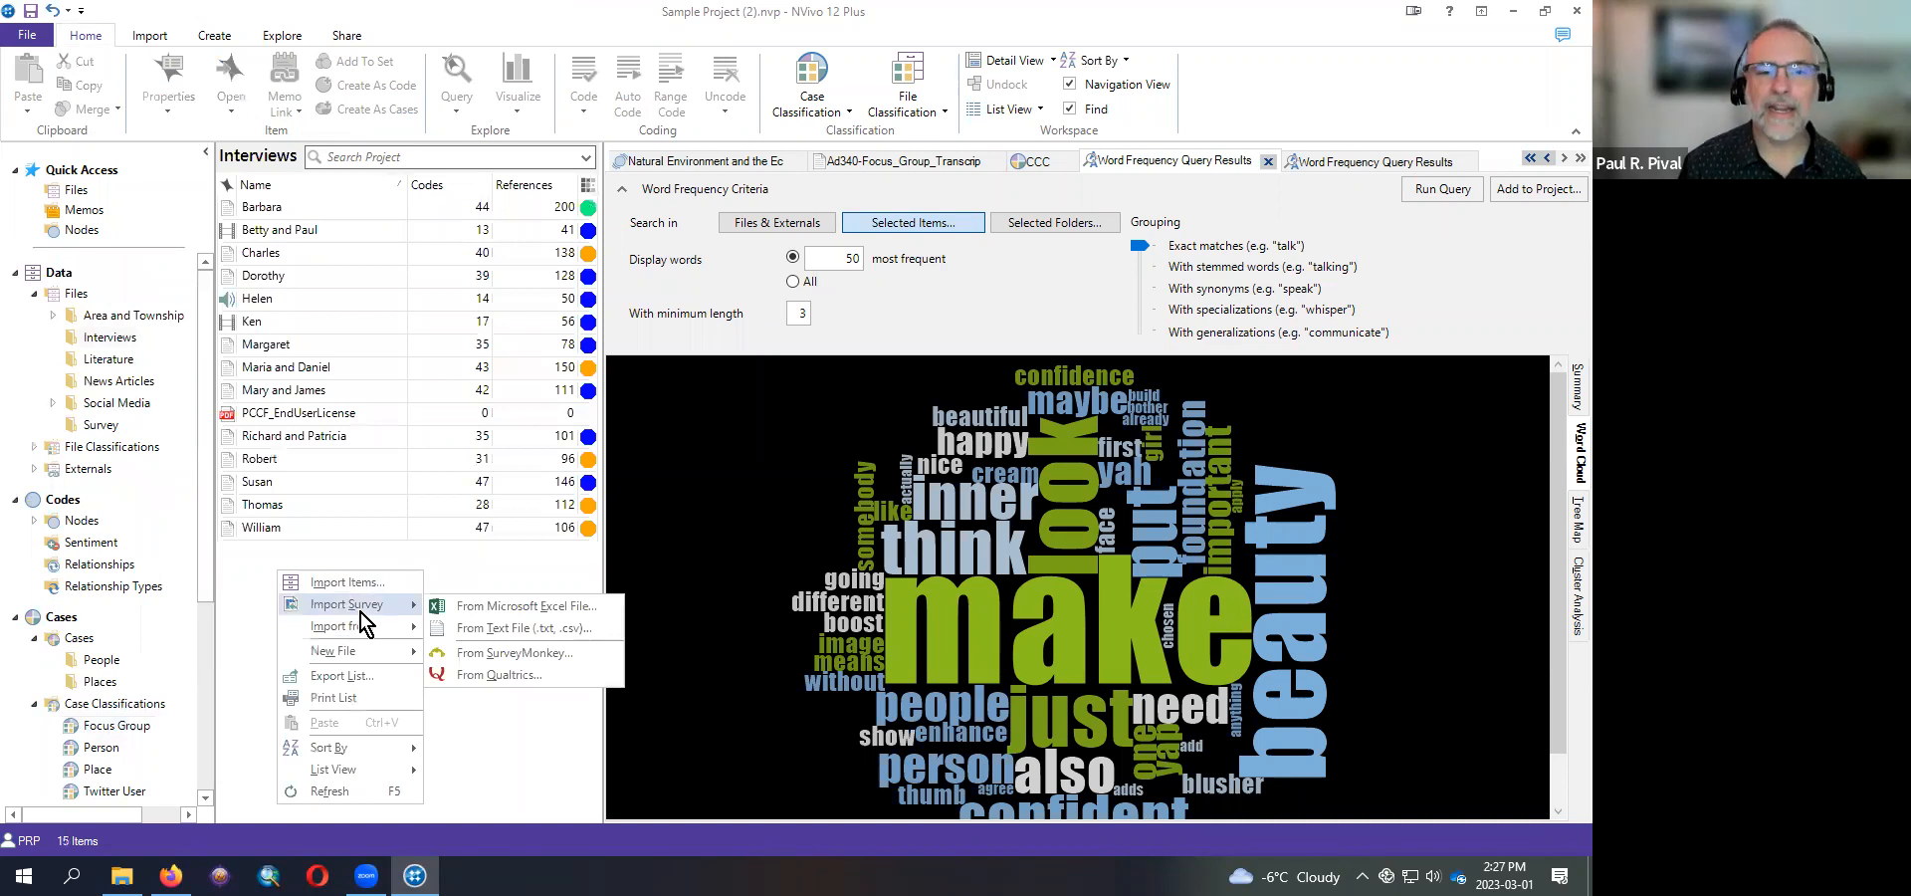
pyautogui.click(906, 633)
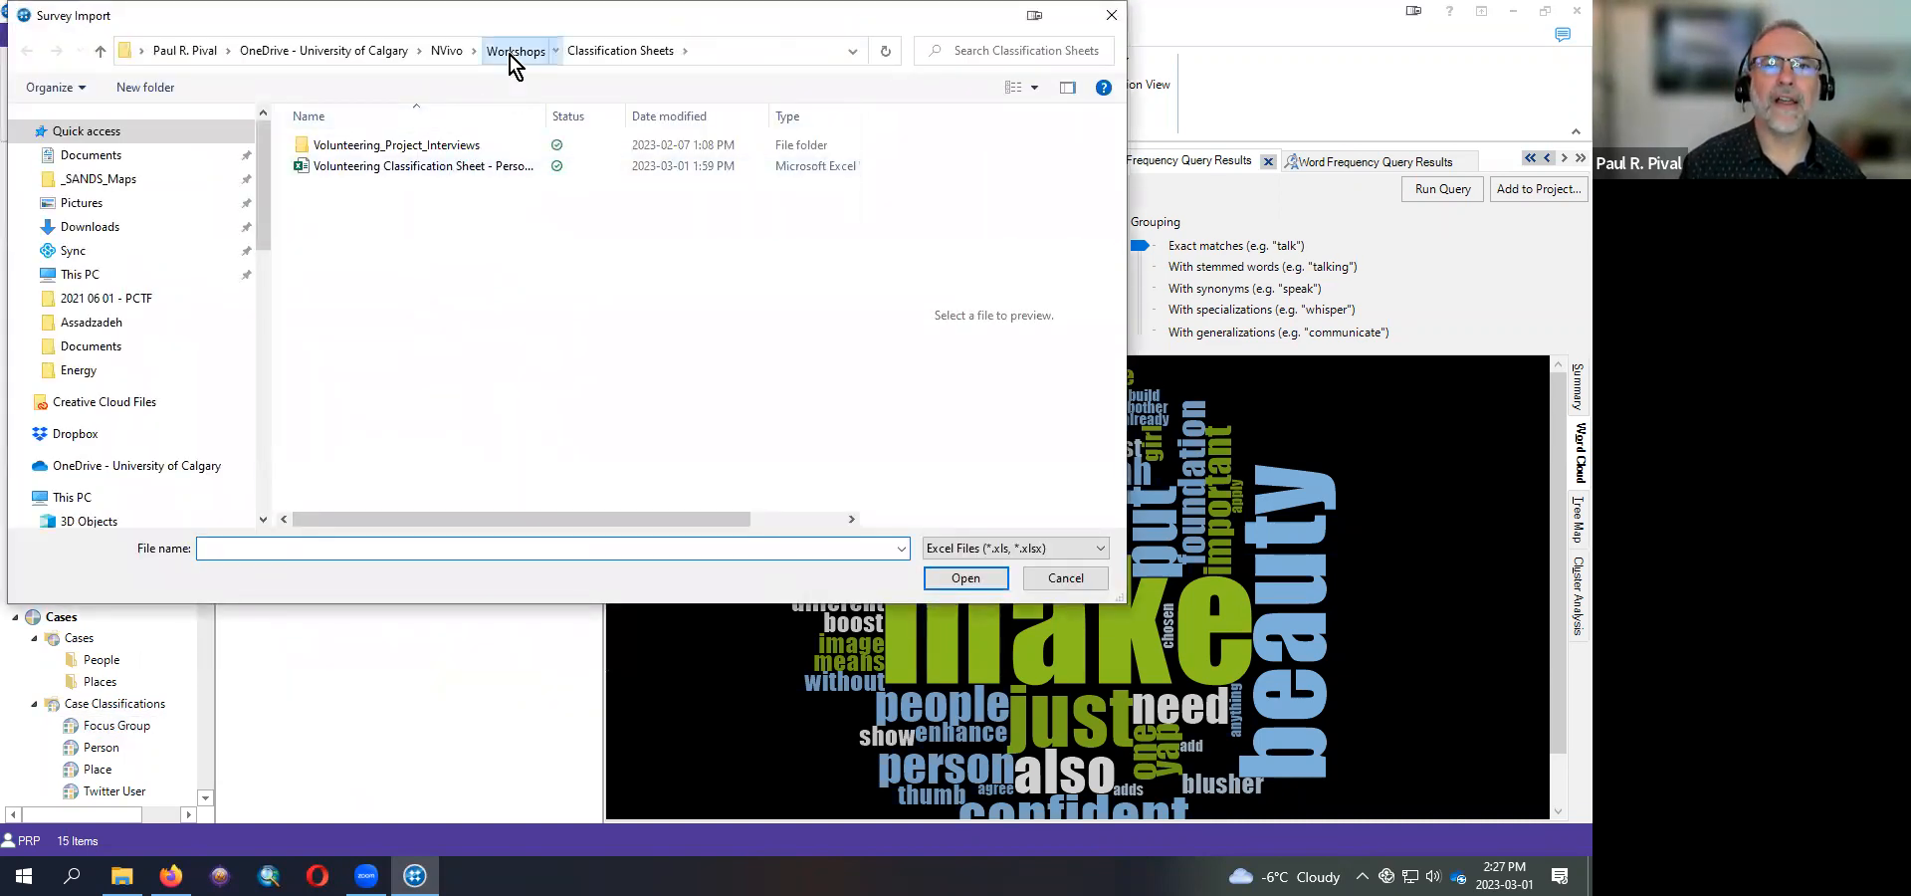
pyautogui.click(509, 56)
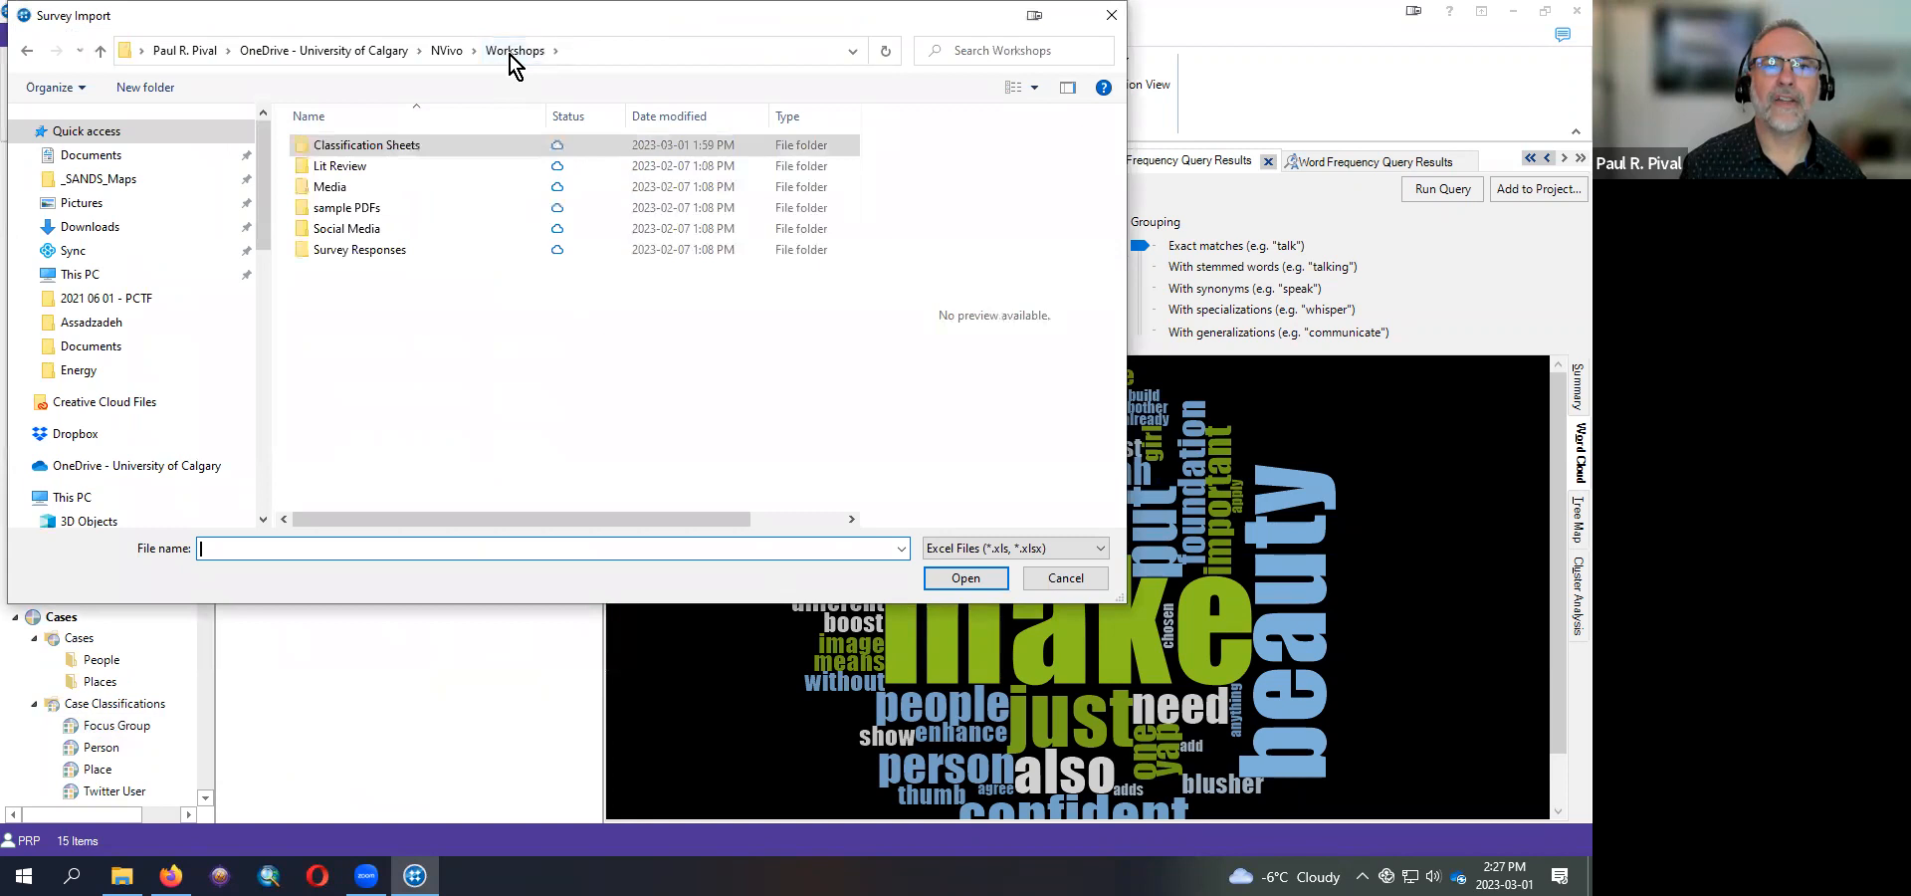
pyautogui.doubleClick(387, 254)
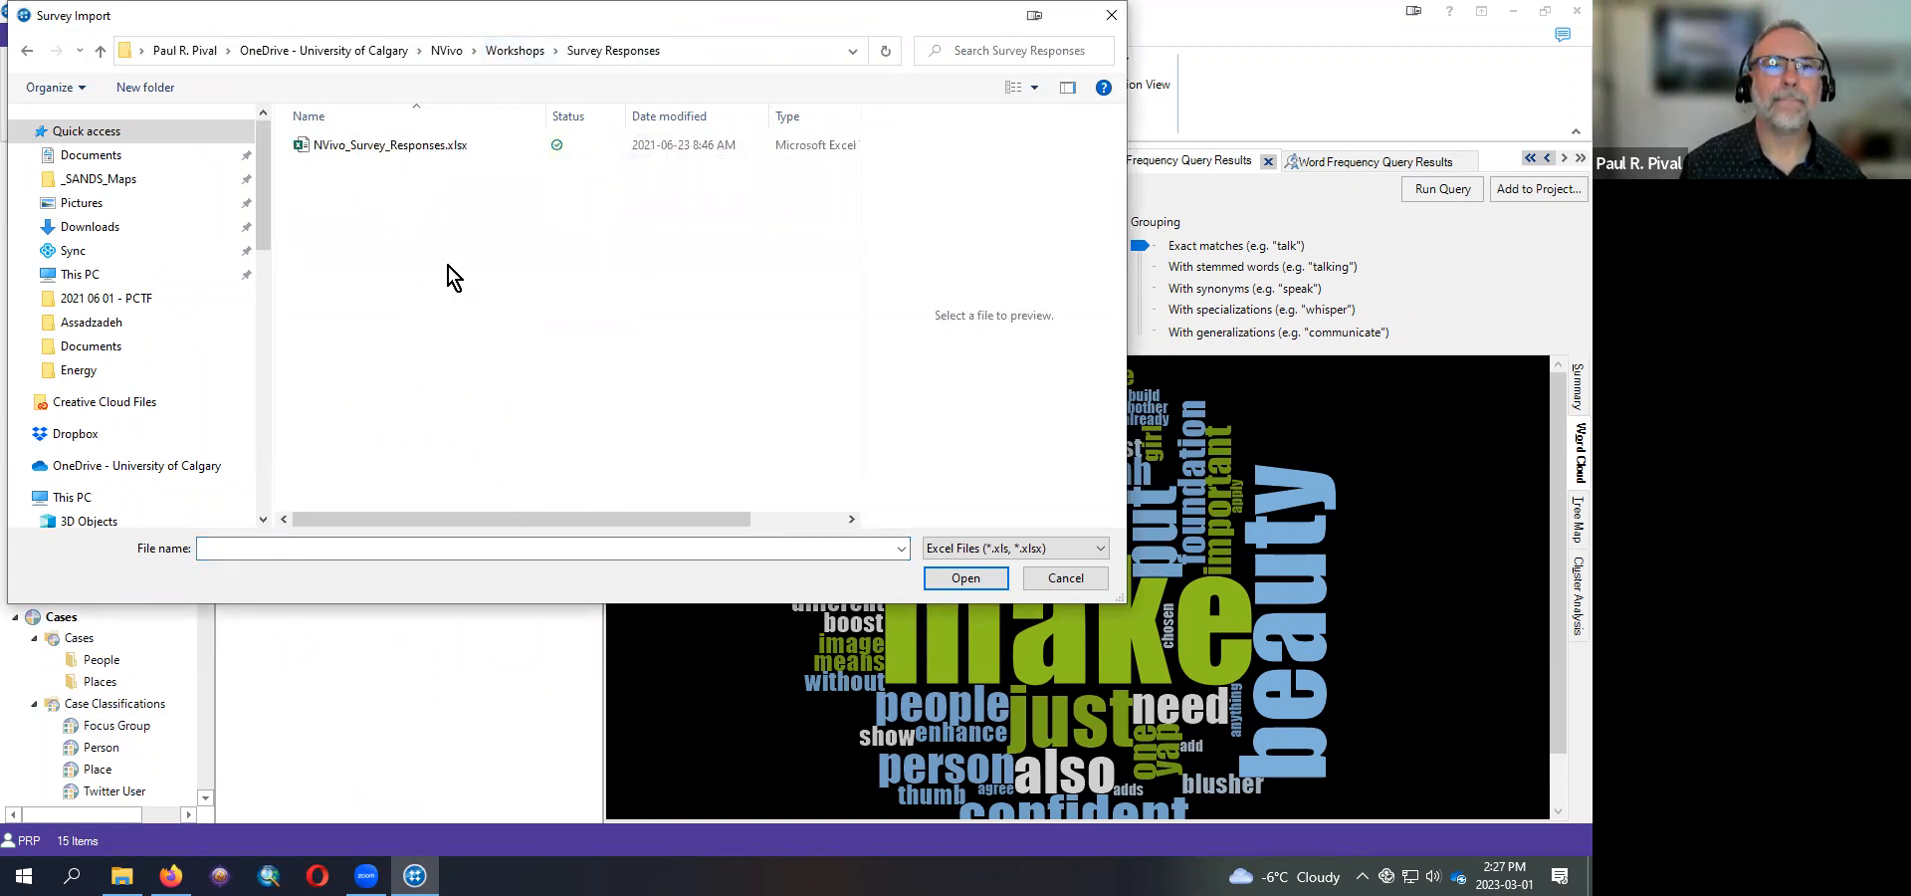
pyautogui.click(408, 149)
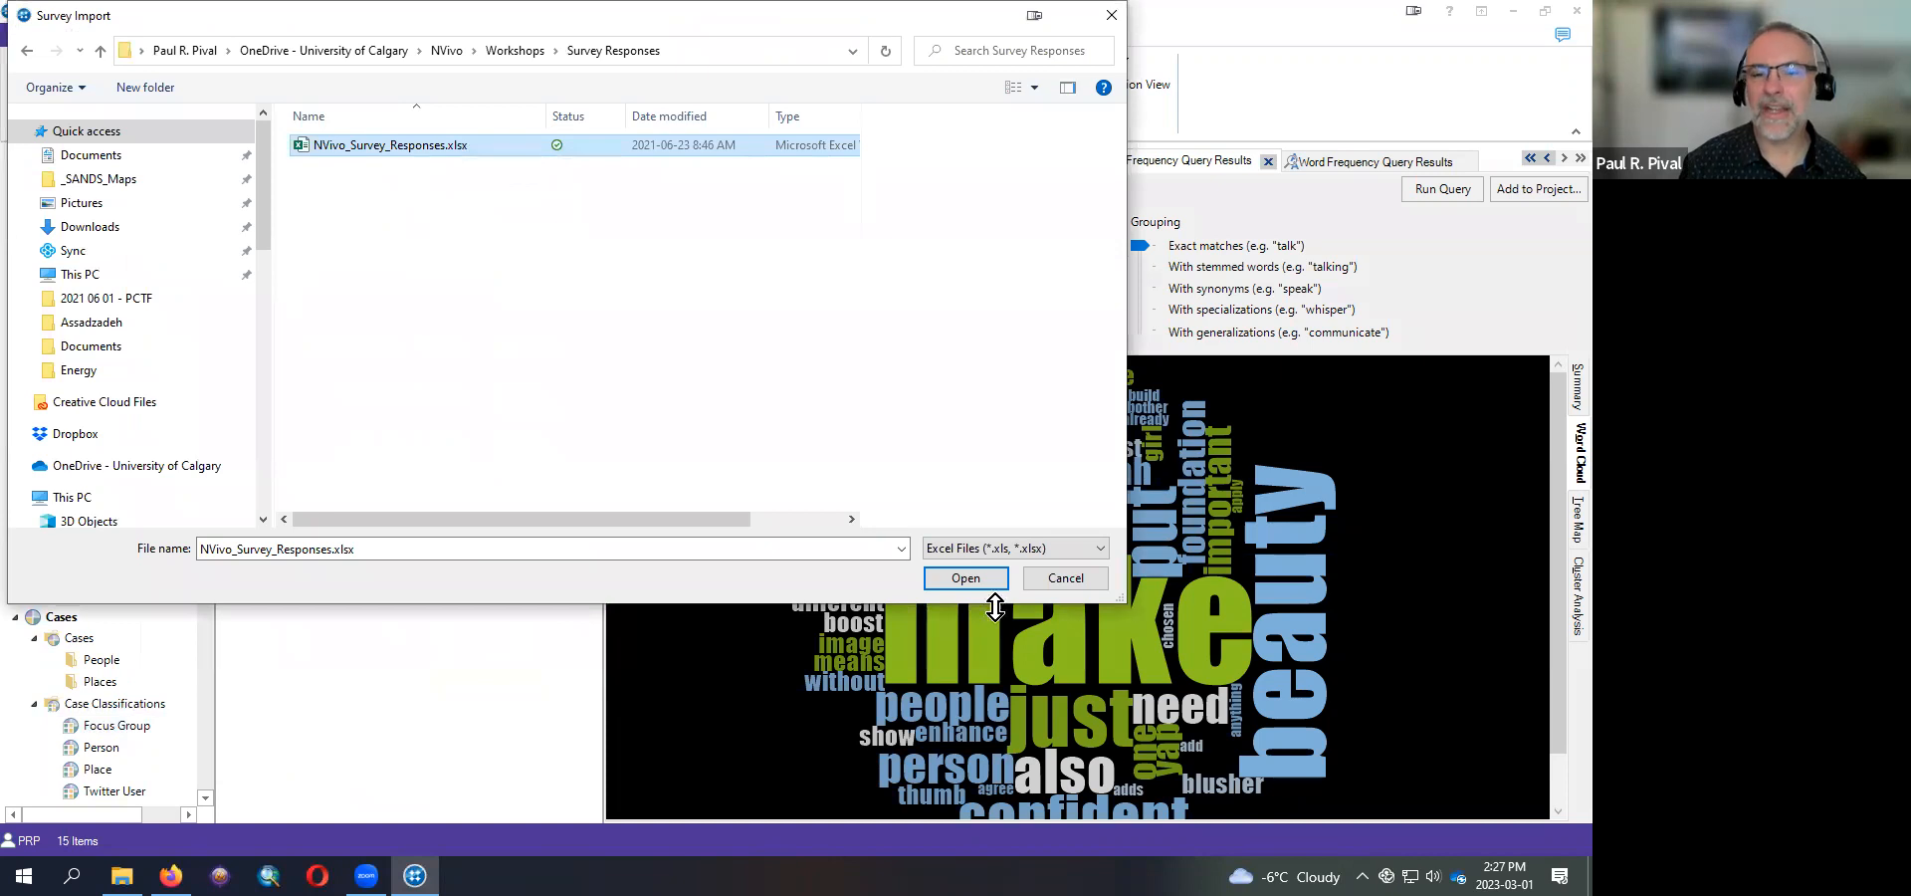
pyautogui.click(963, 579)
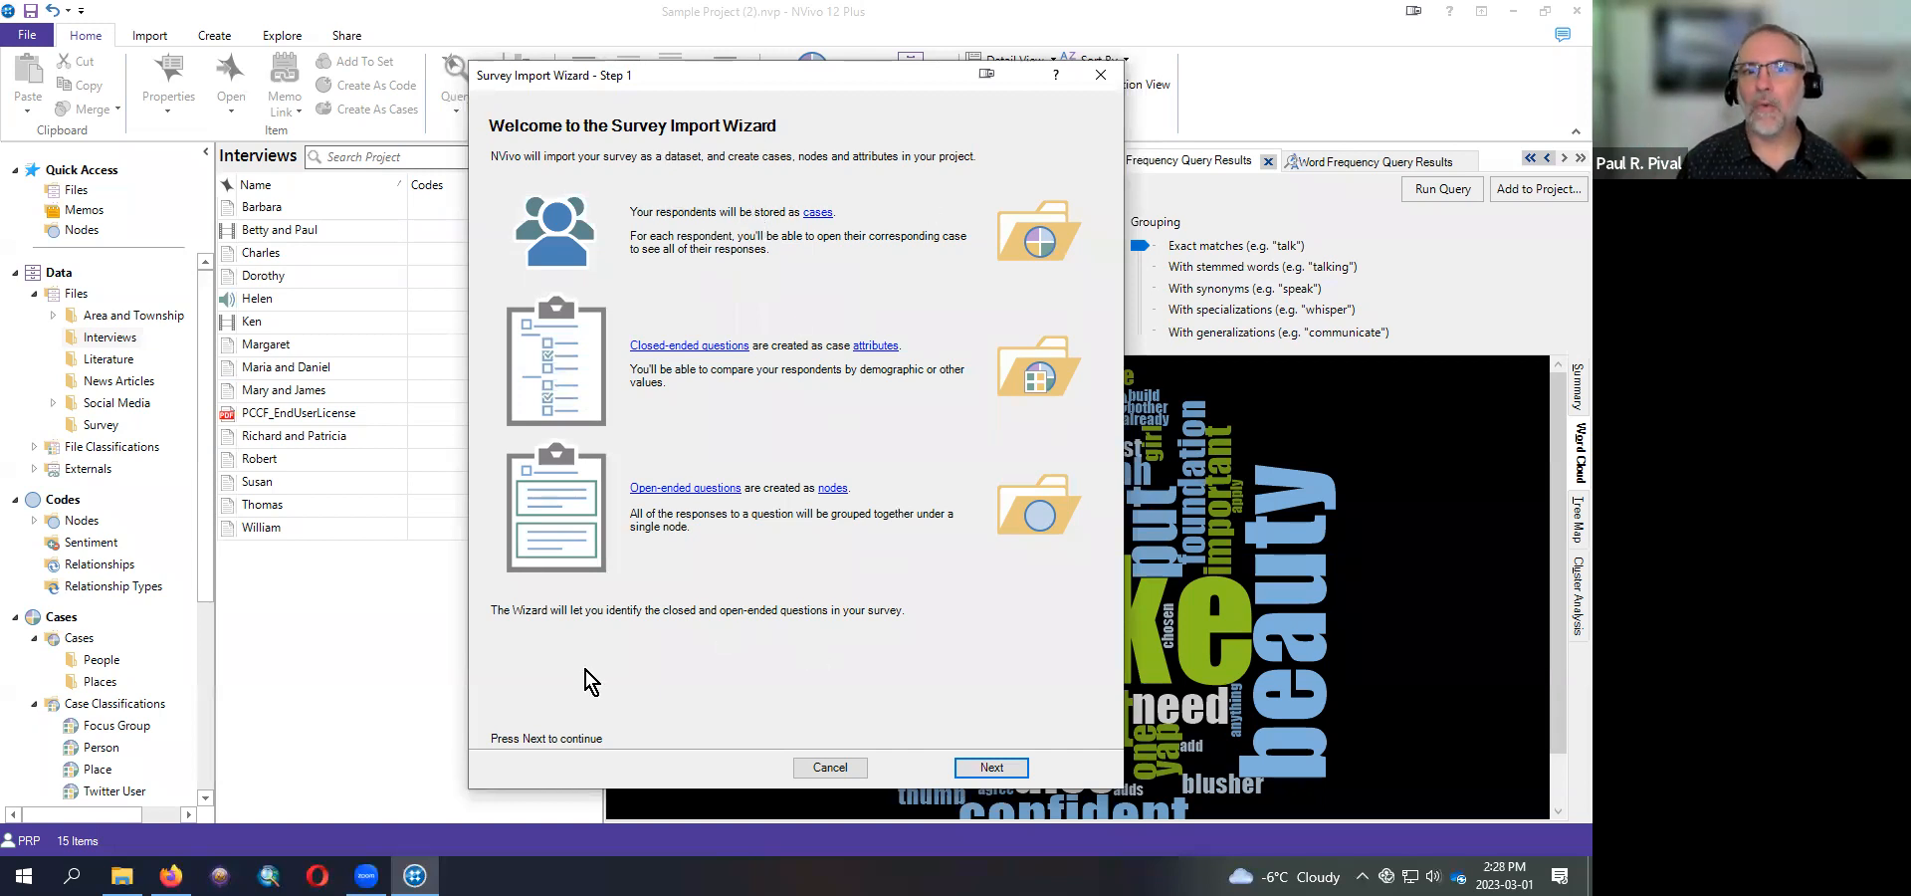
# - Accept the data format and the new Survey Respondent classification, and set the ReturnDate question to Don't Import
pyautogui.click(992, 766)
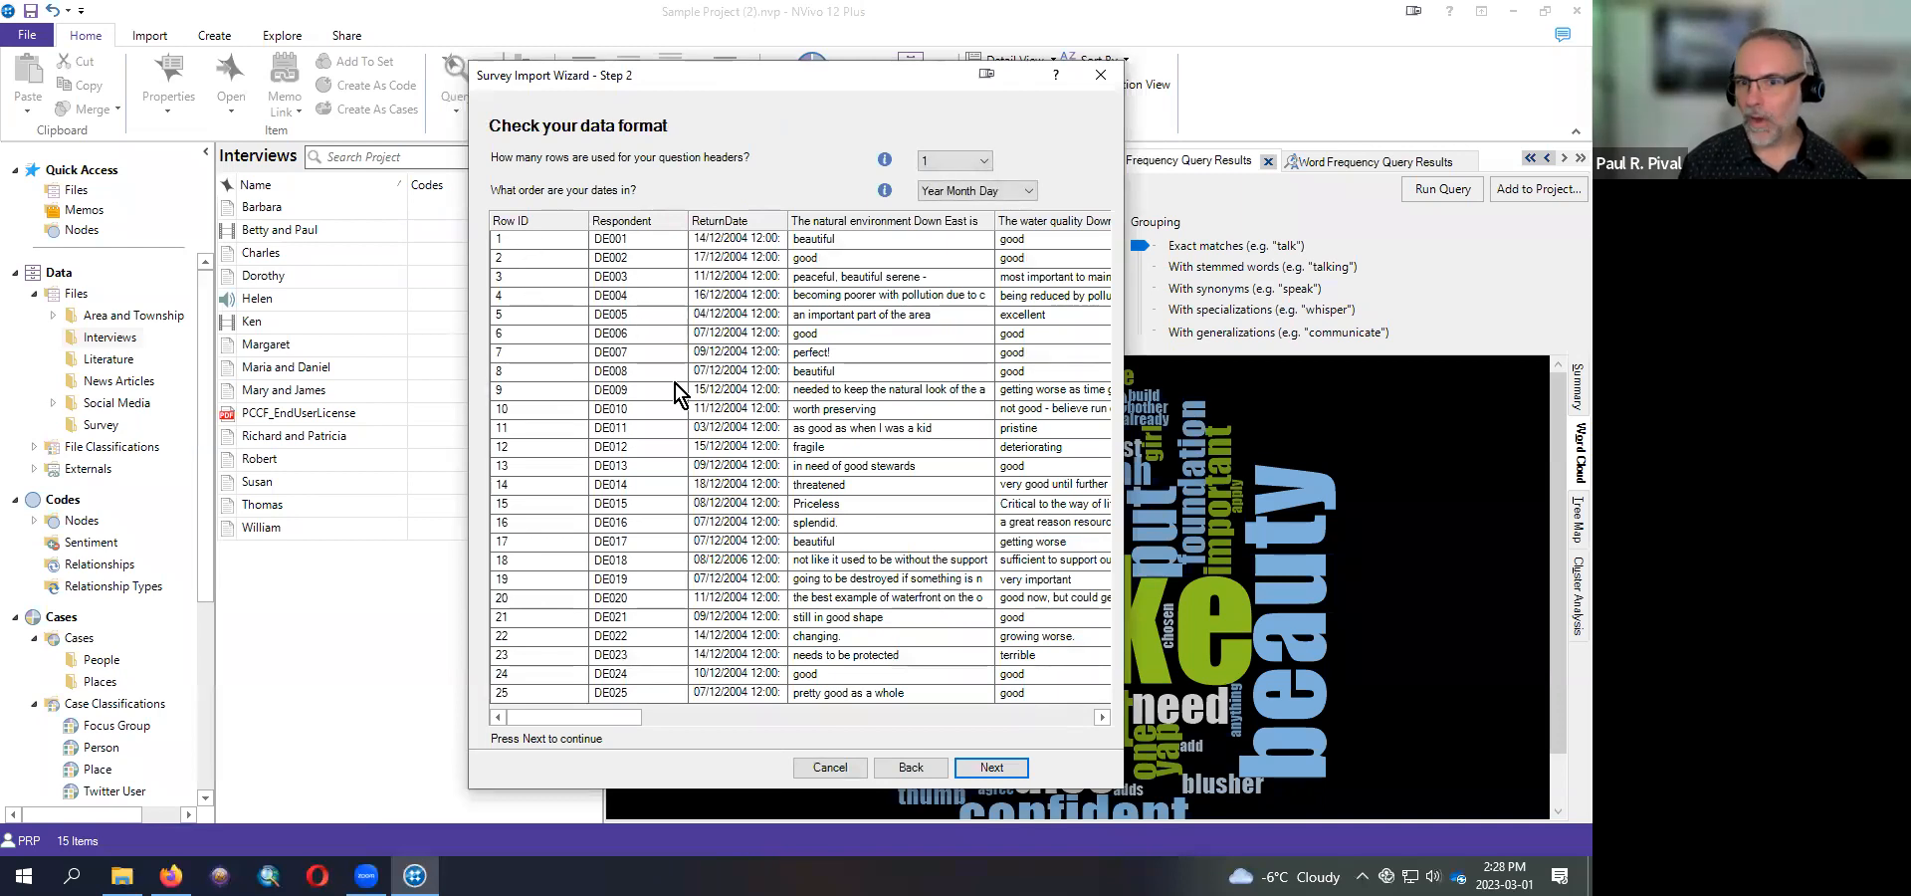
pyautogui.click(992, 768)
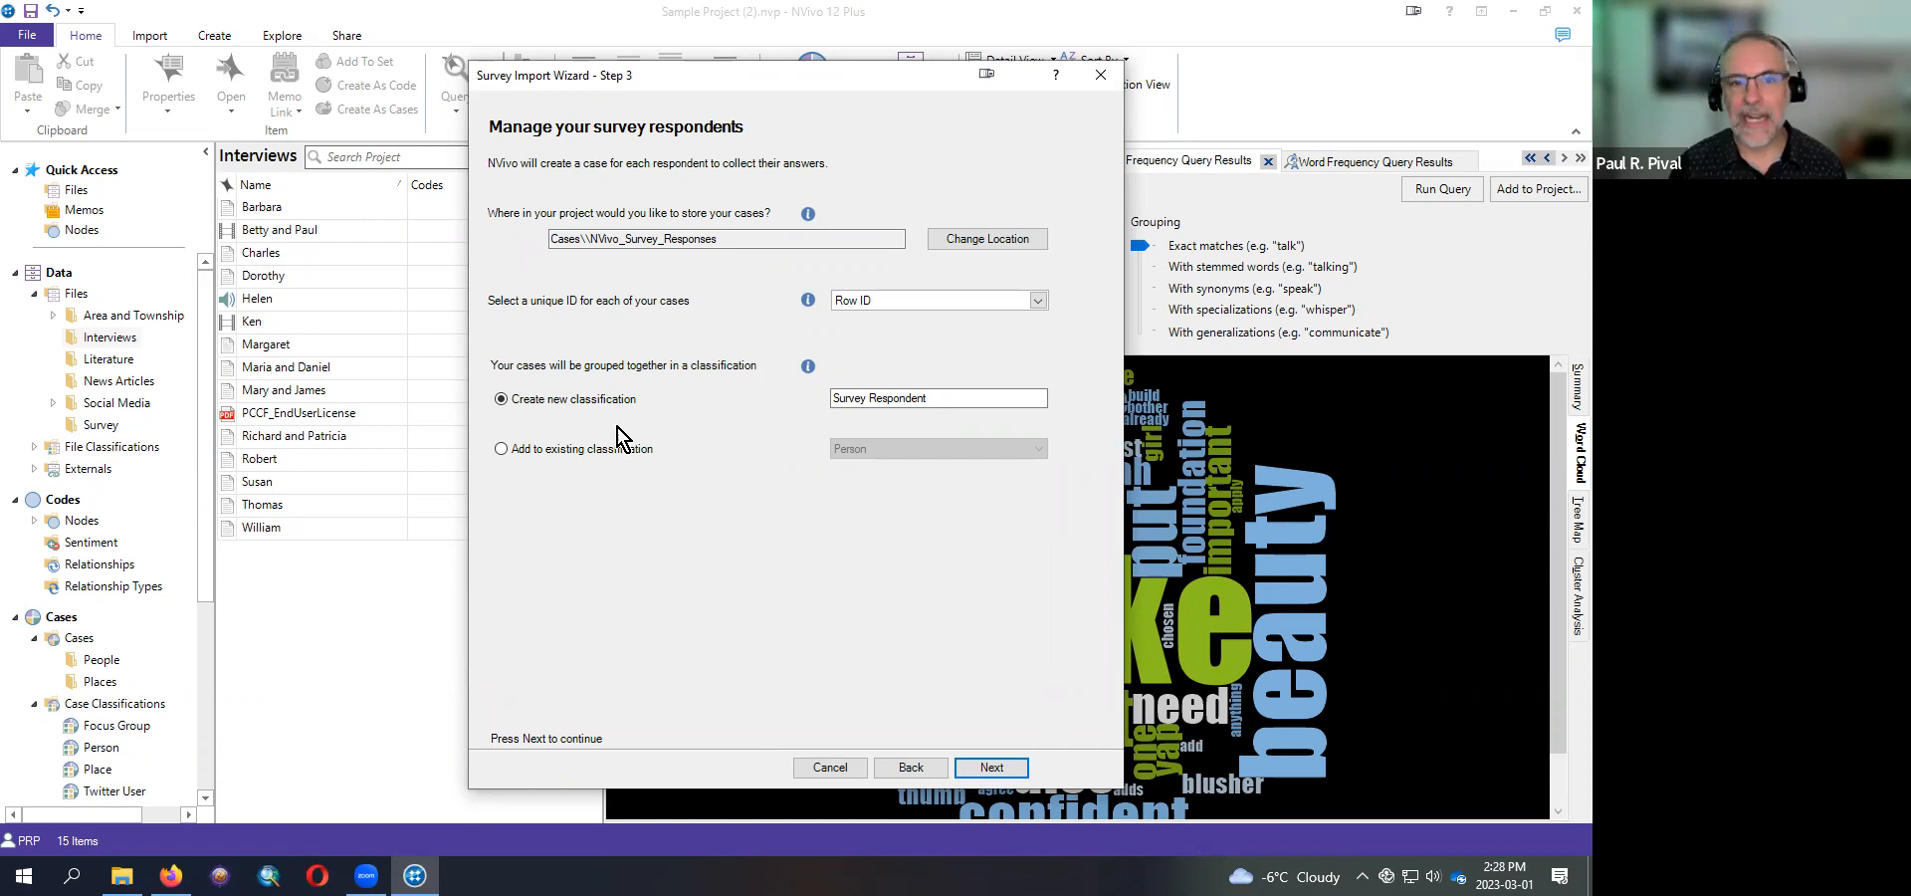
pyautogui.click(981, 768)
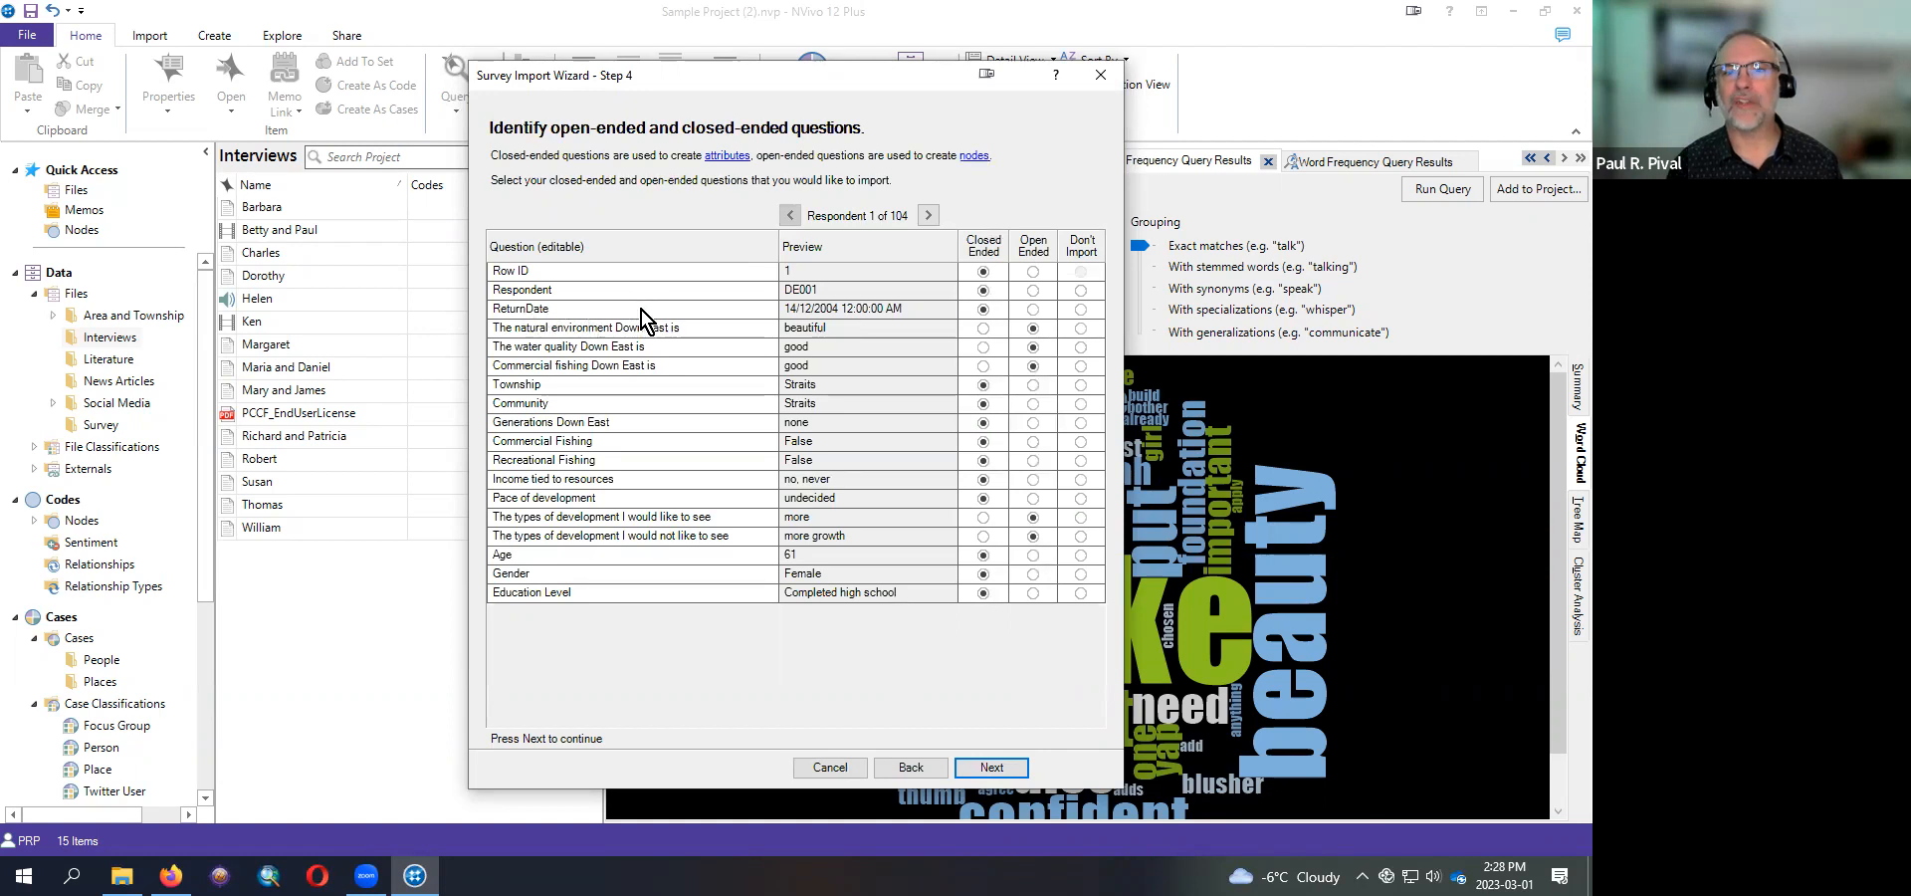
pyautogui.click(1080, 309)
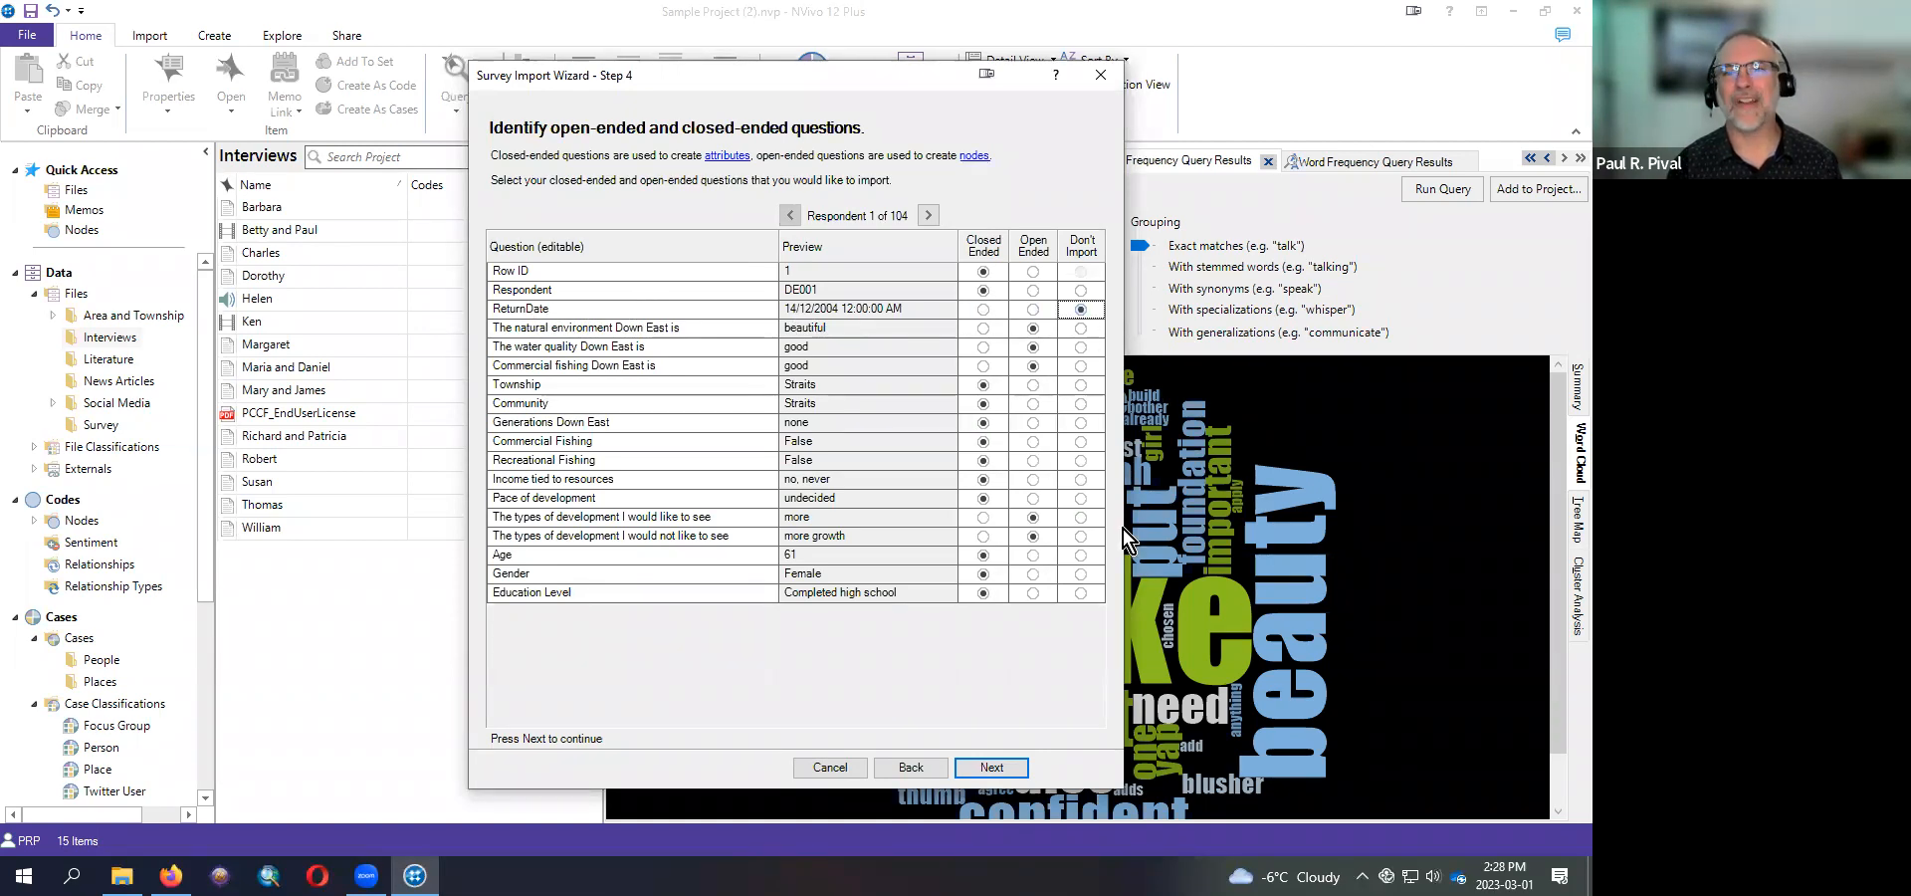
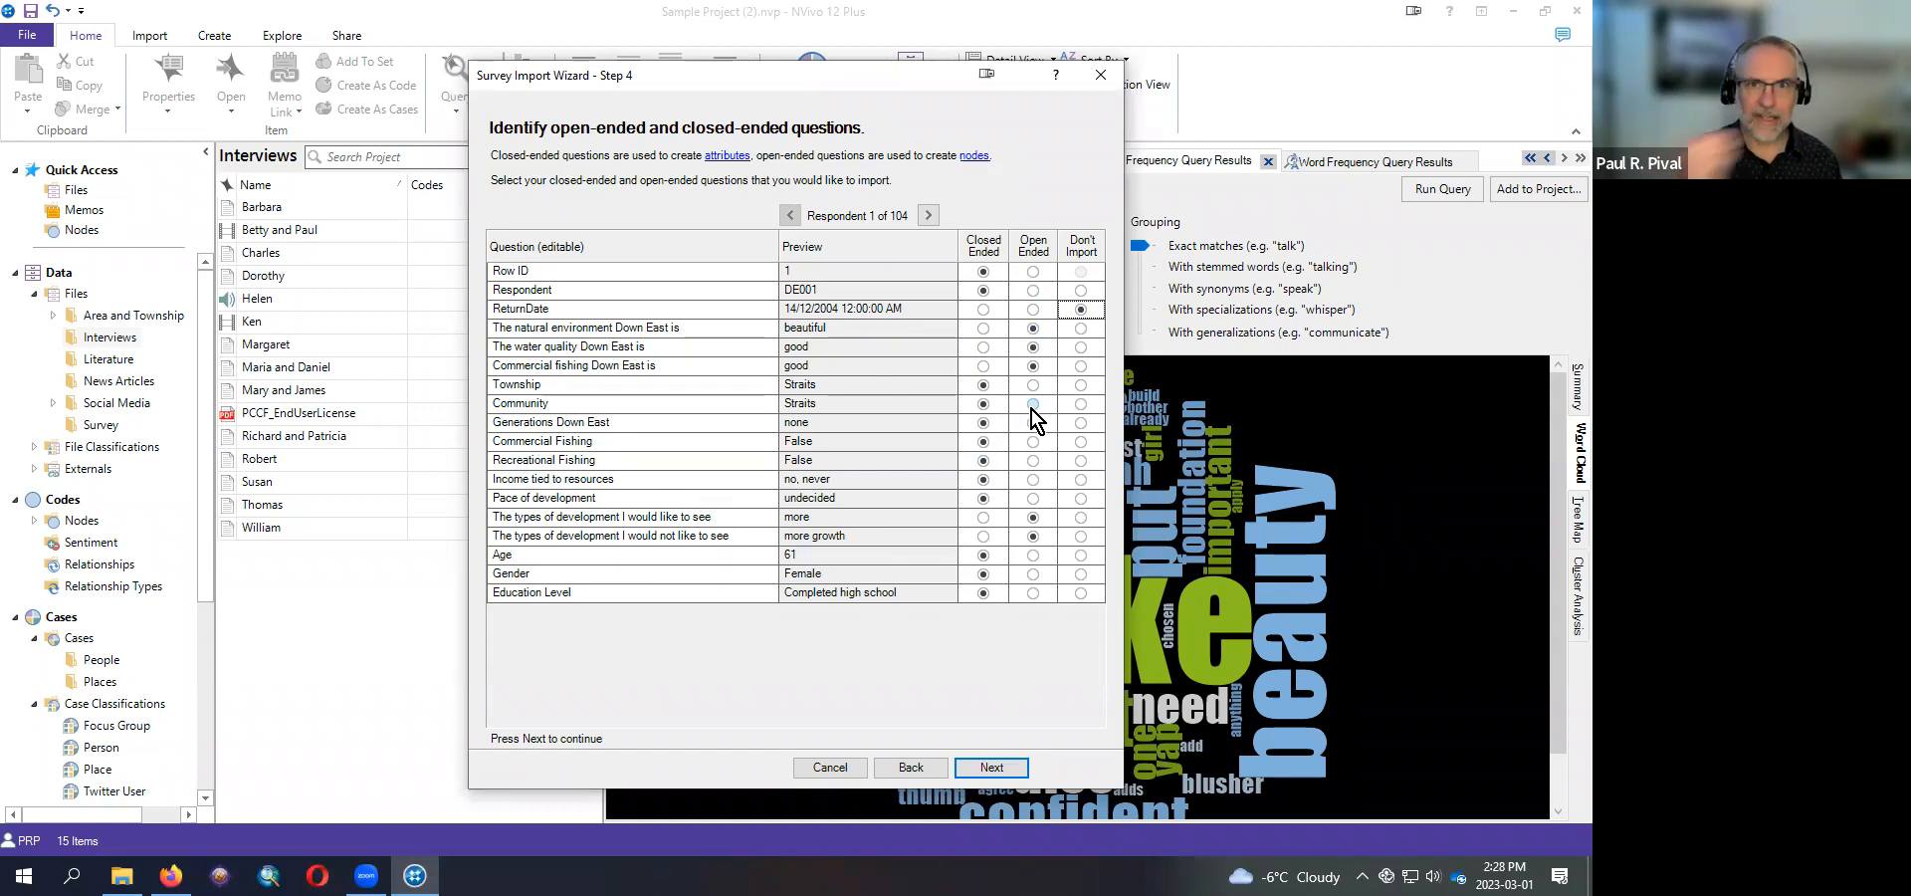
# - Complete the survey import and close the wizard to open the imported dataset
pyautogui.click(989, 767)
pyautogui.click(629, 249)
pyautogui.click(620, 276)
pyautogui.click(1074, 767)
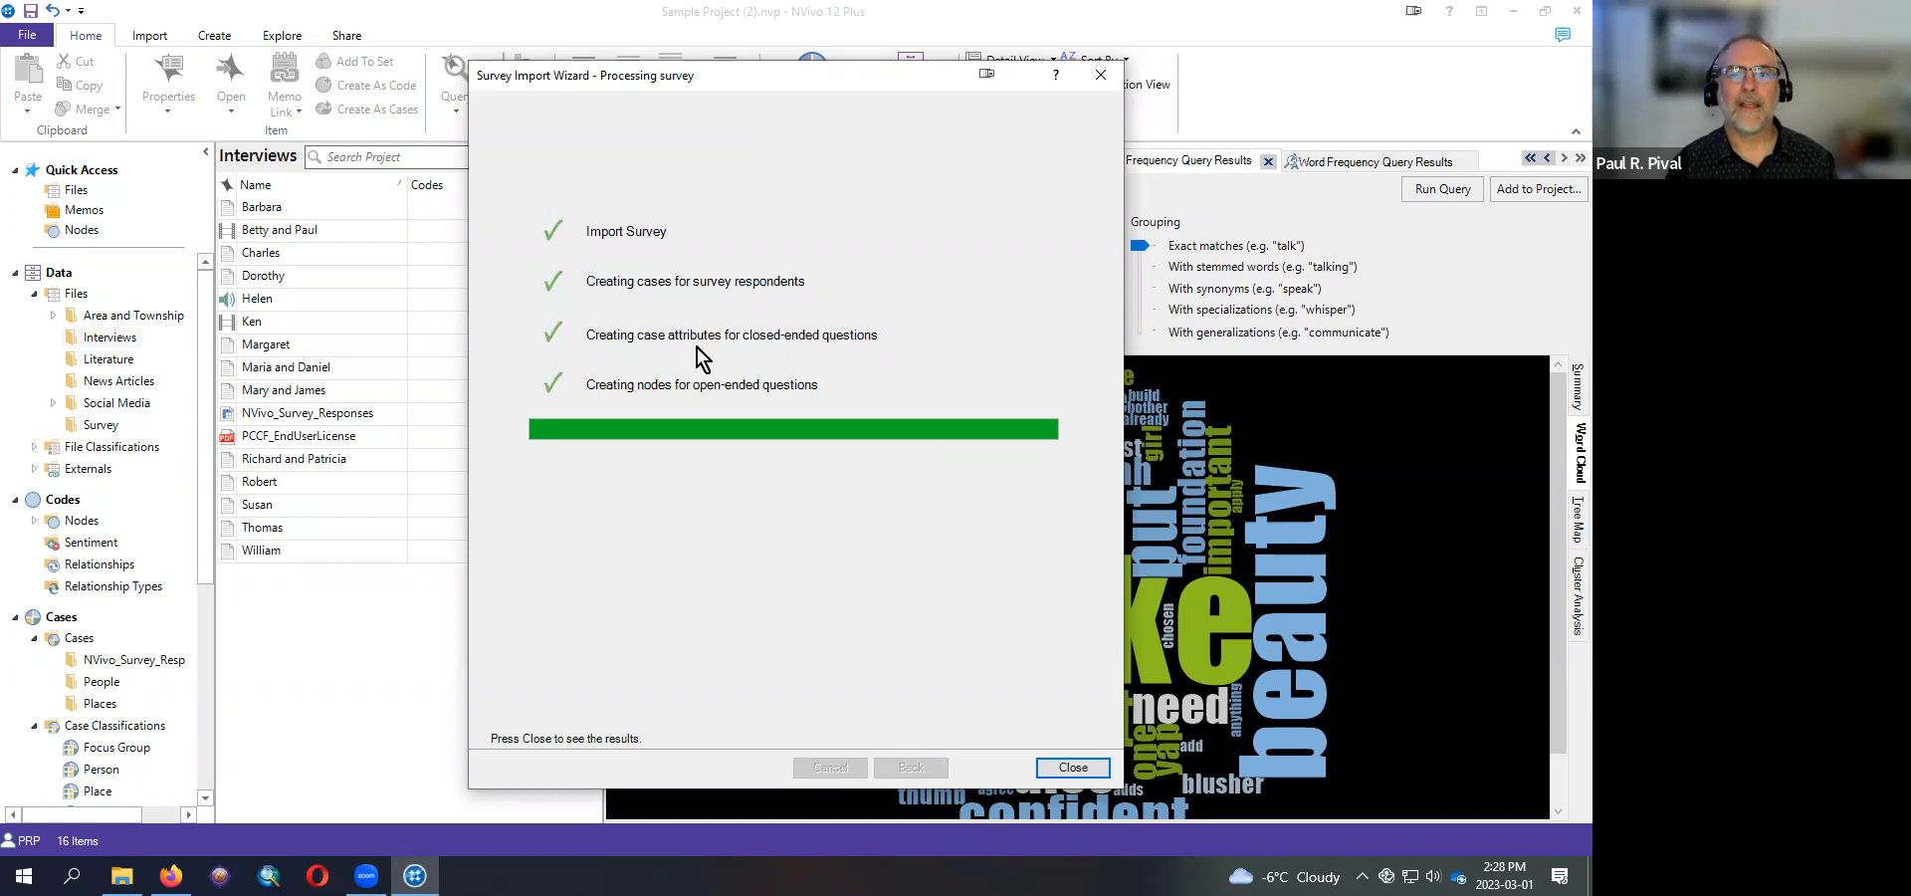
pyautogui.click(1094, 772)
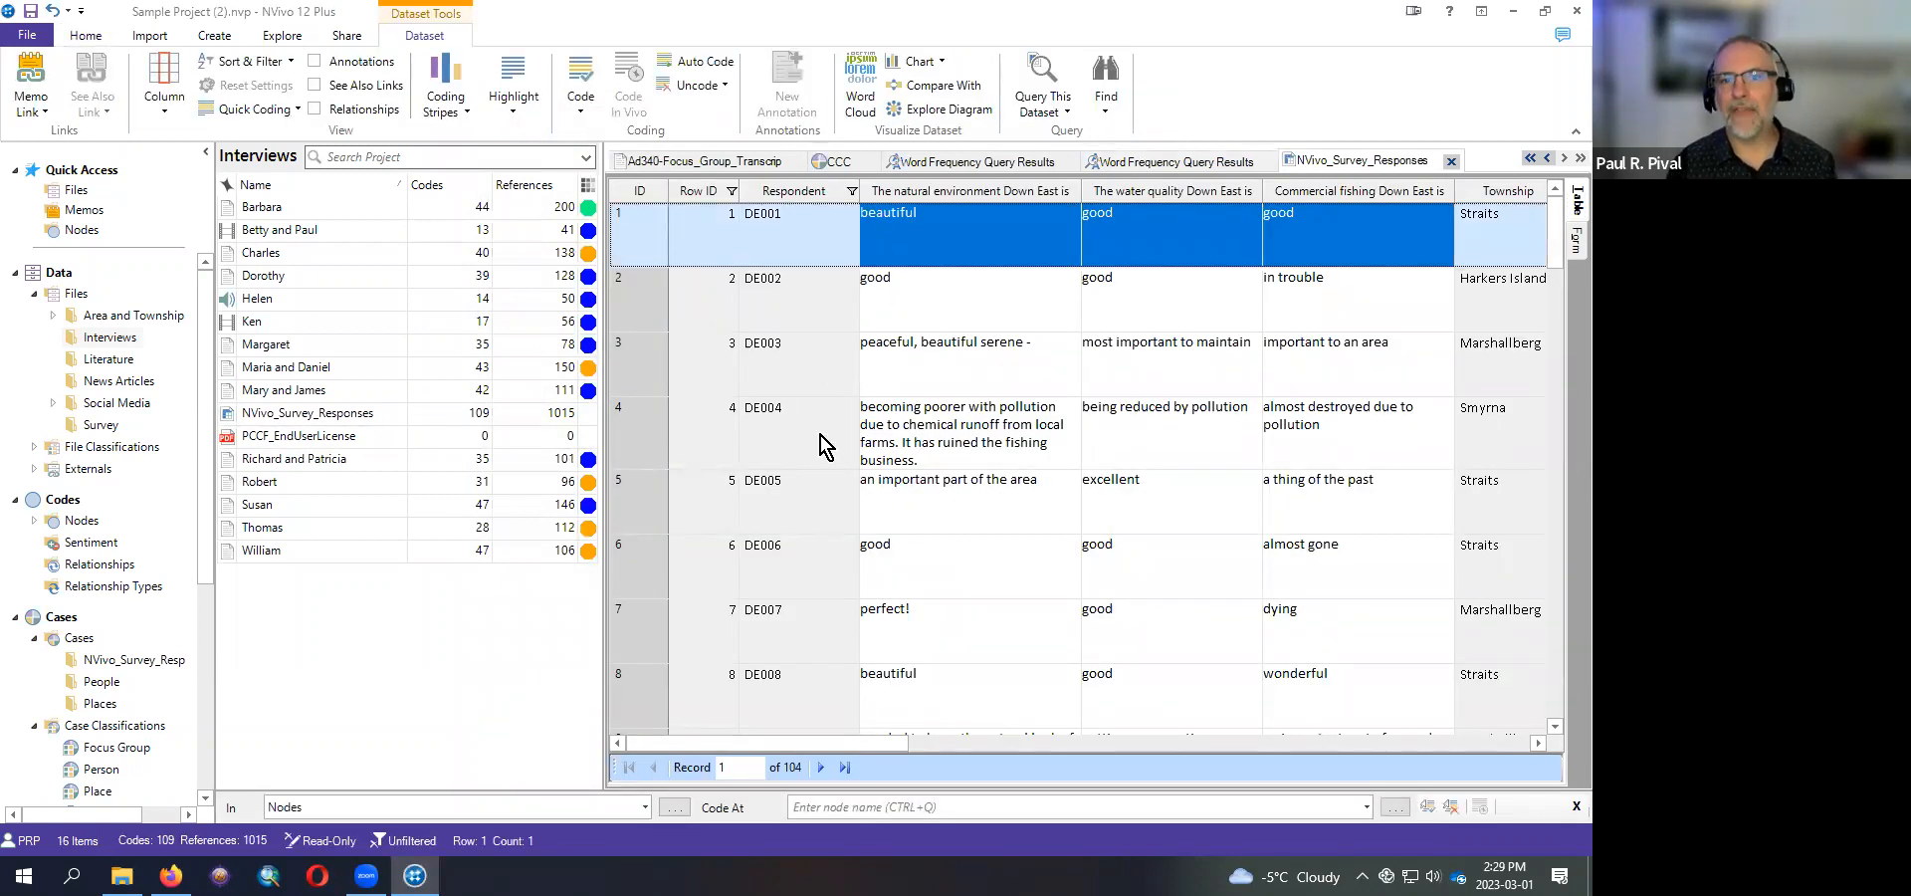
# - Examine the closed-ended and open-ended columns of the survey dataset, including respondent 4's community and commercial fishing answers
pyautogui.moveTo(886, 755); pyautogui.dragTo(1134, 746)
pyautogui.click(1088, 429)
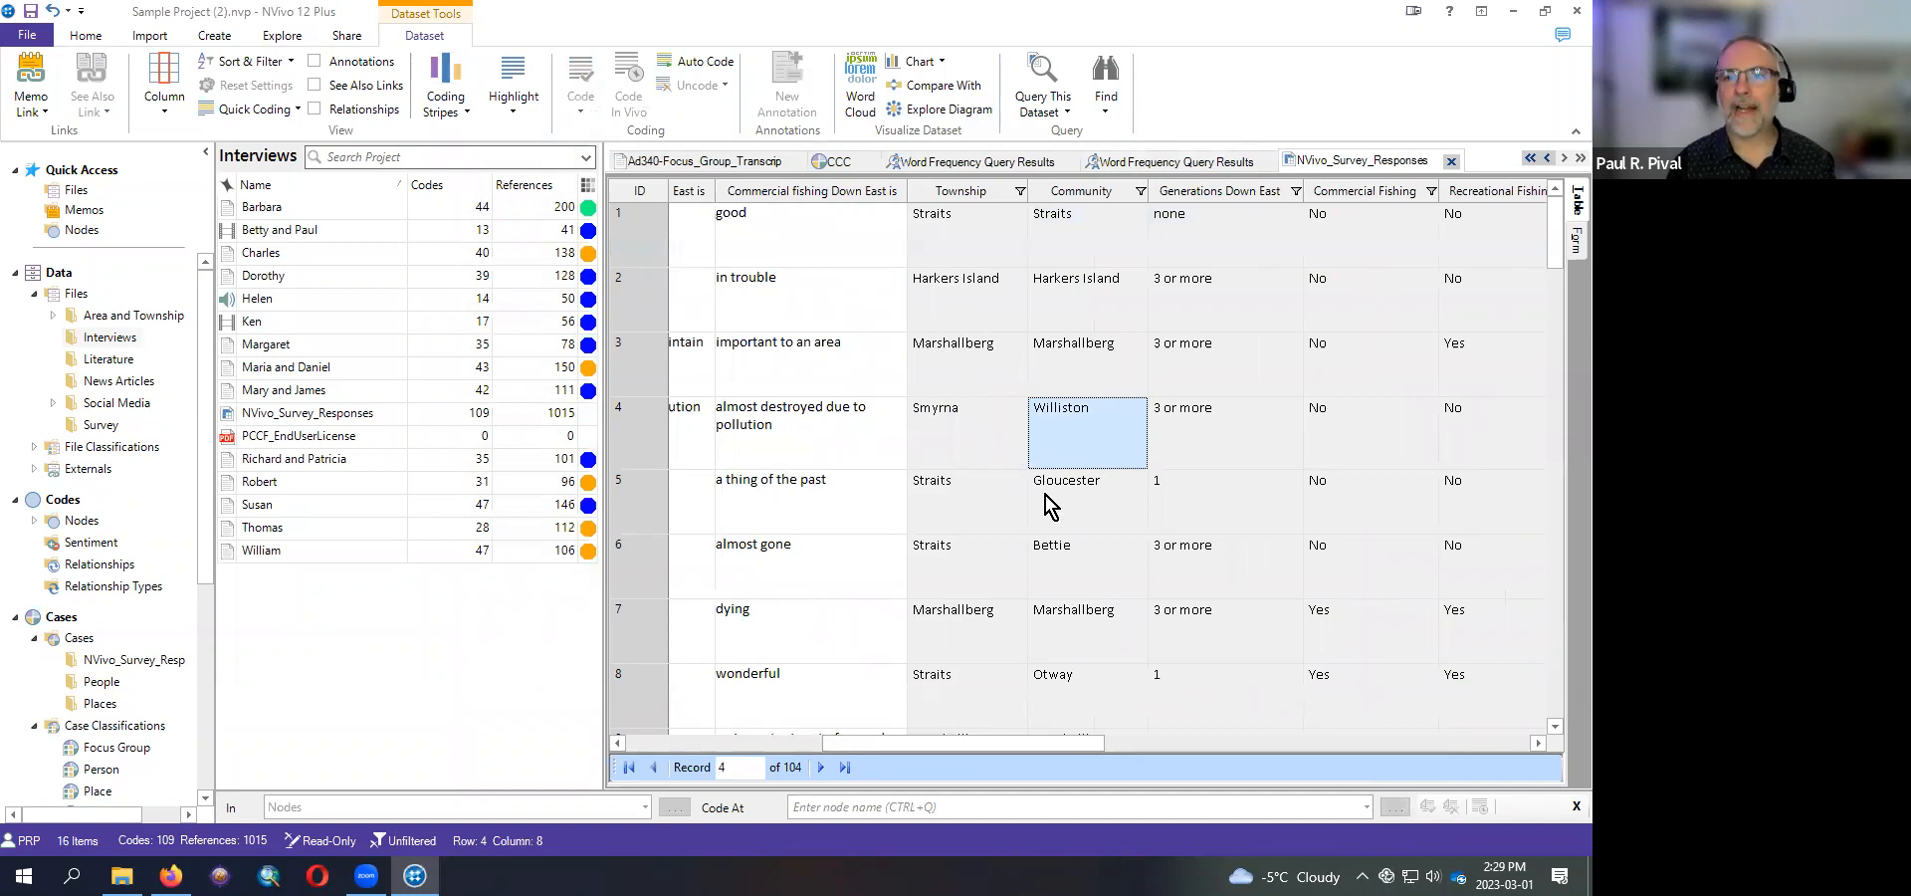
pyautogui.doubleClick(817, 435)
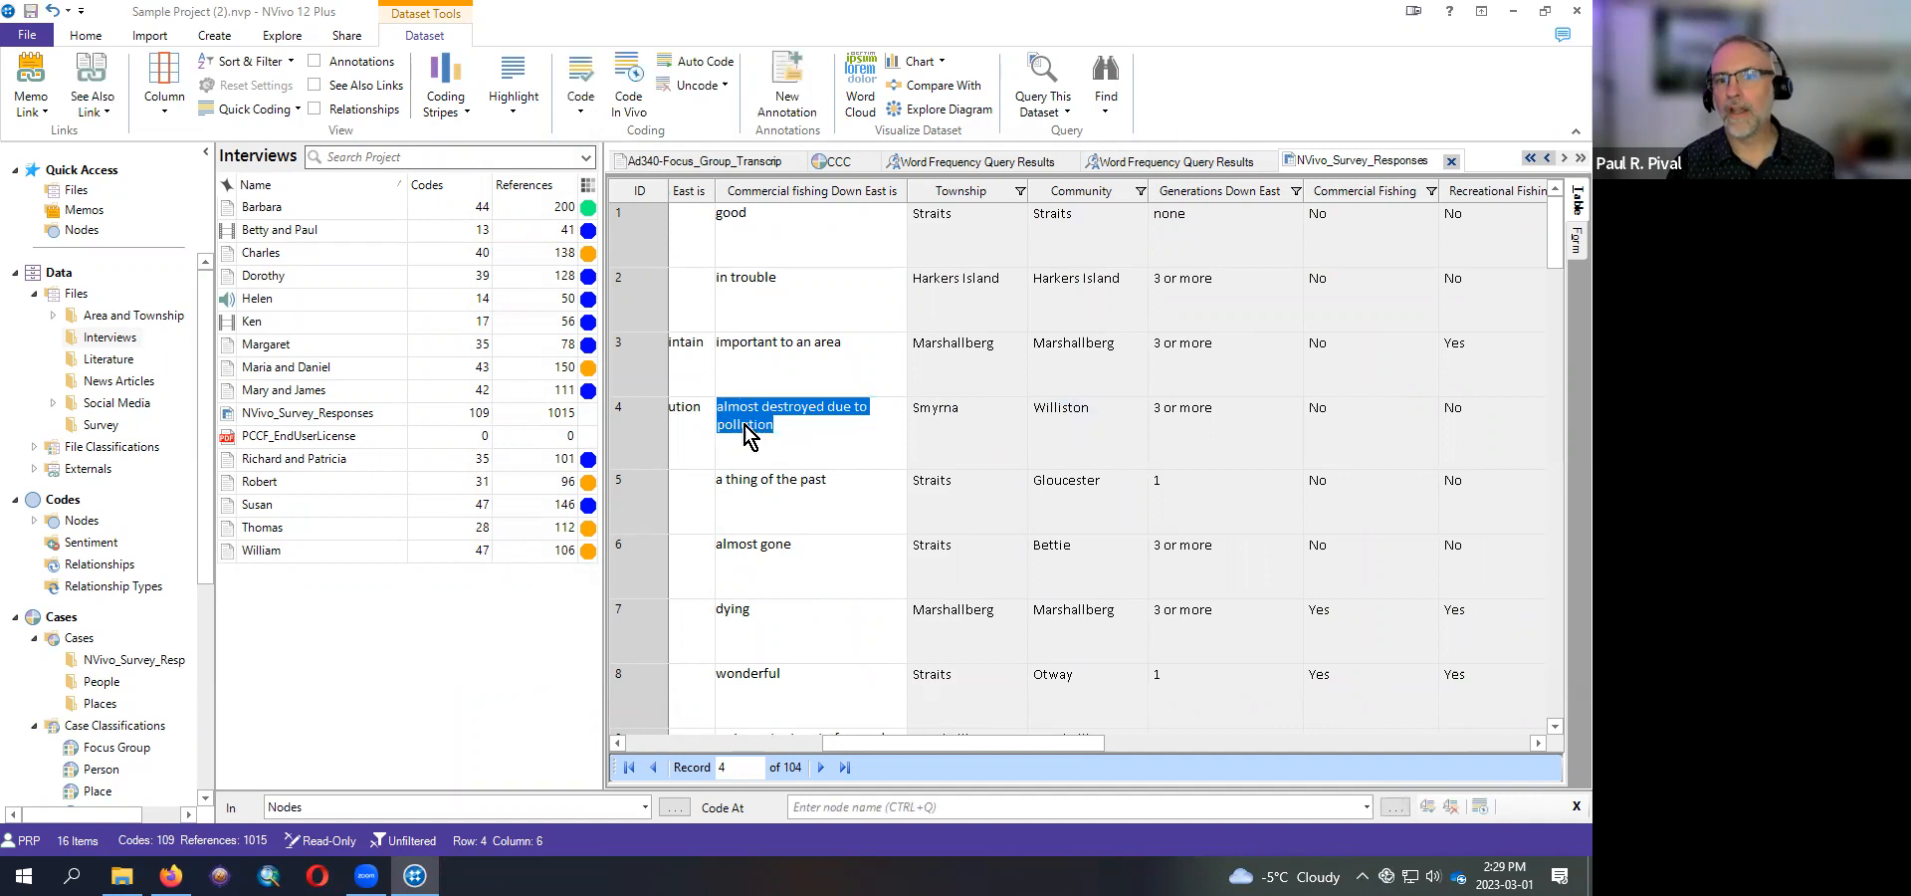
pyautogui.moveTo(895, 745); pyautogui.dragTo(743, 747)
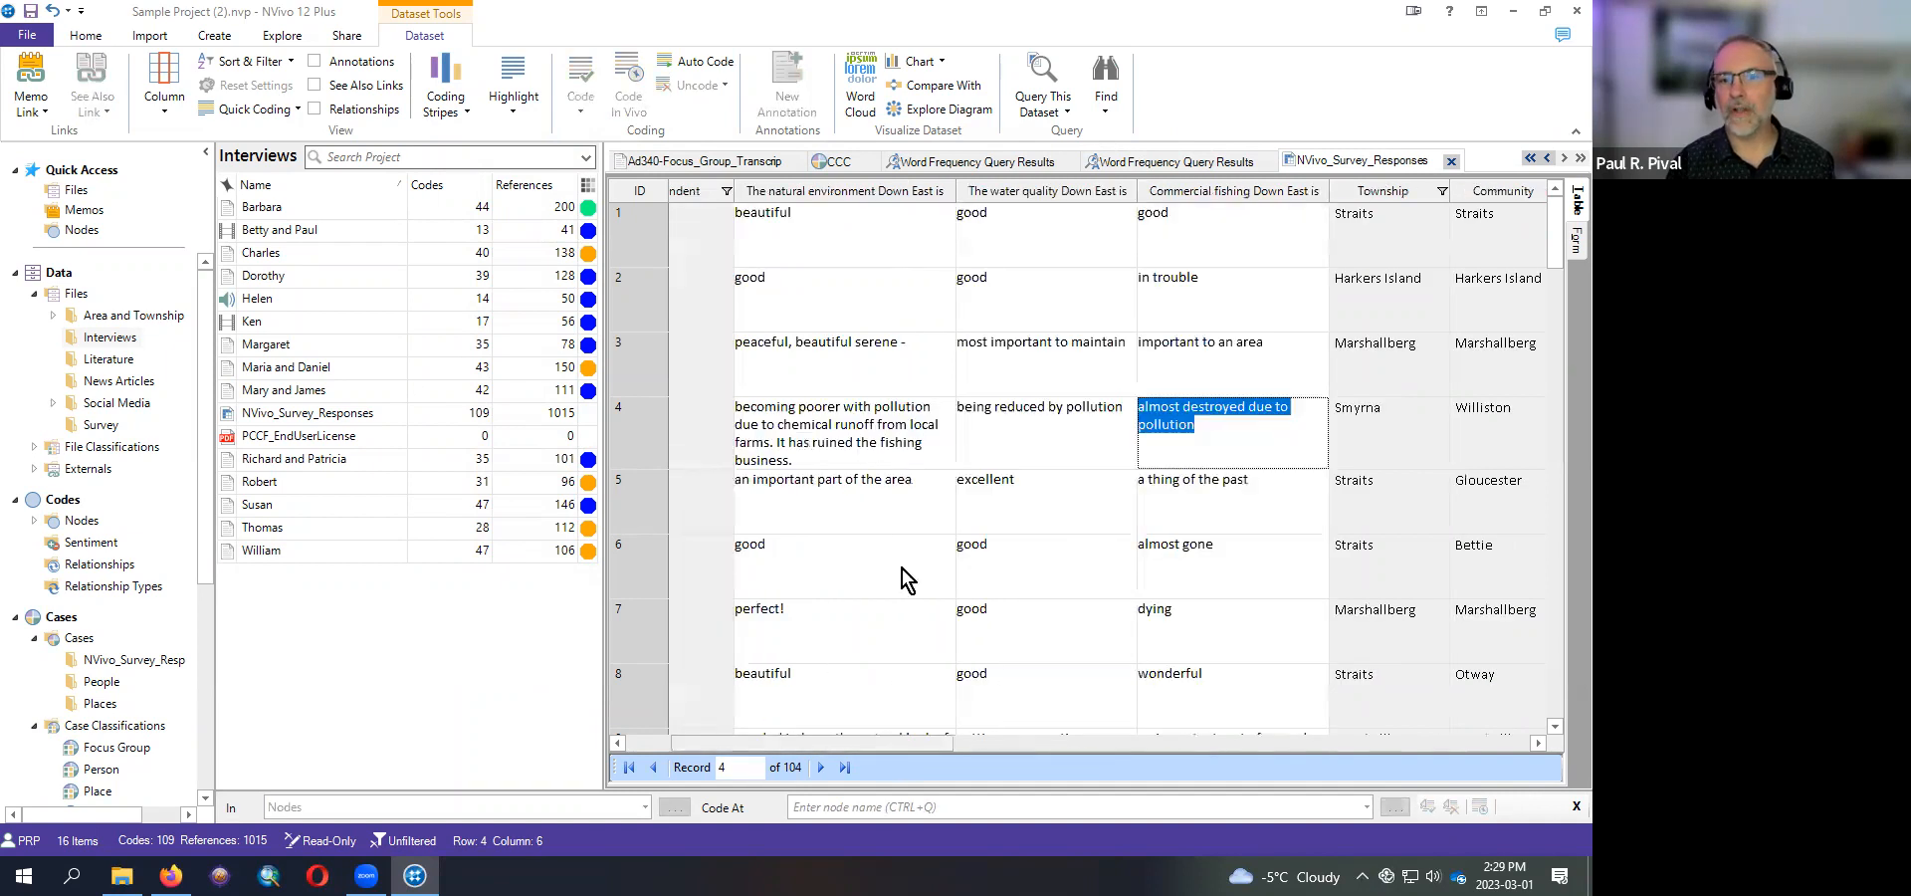